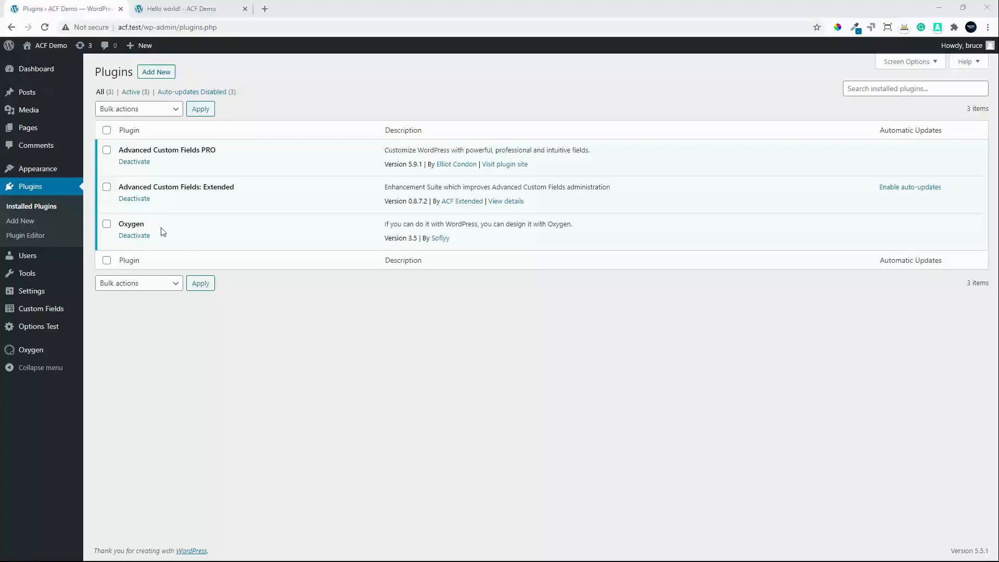
- Search the plugin directory for "cpt", then install and activate the Custom Post Type UI plugin
left_click(153, 76)
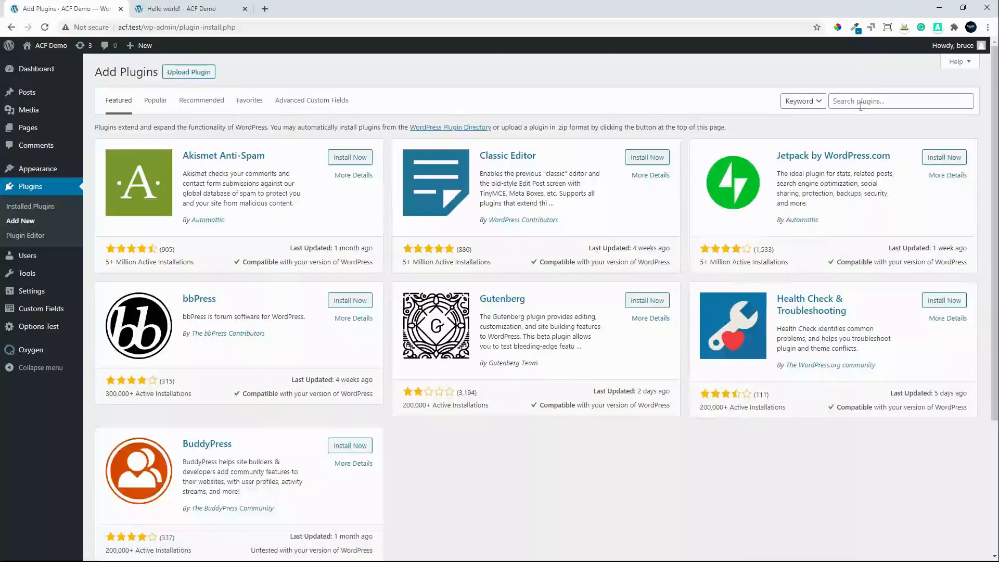
left_click(860, 107)
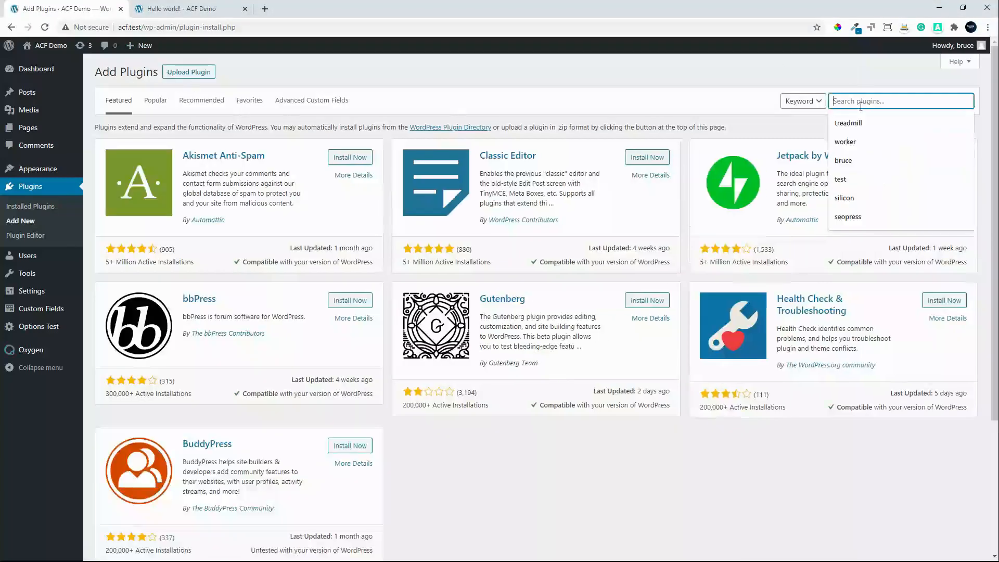
type("cpt")
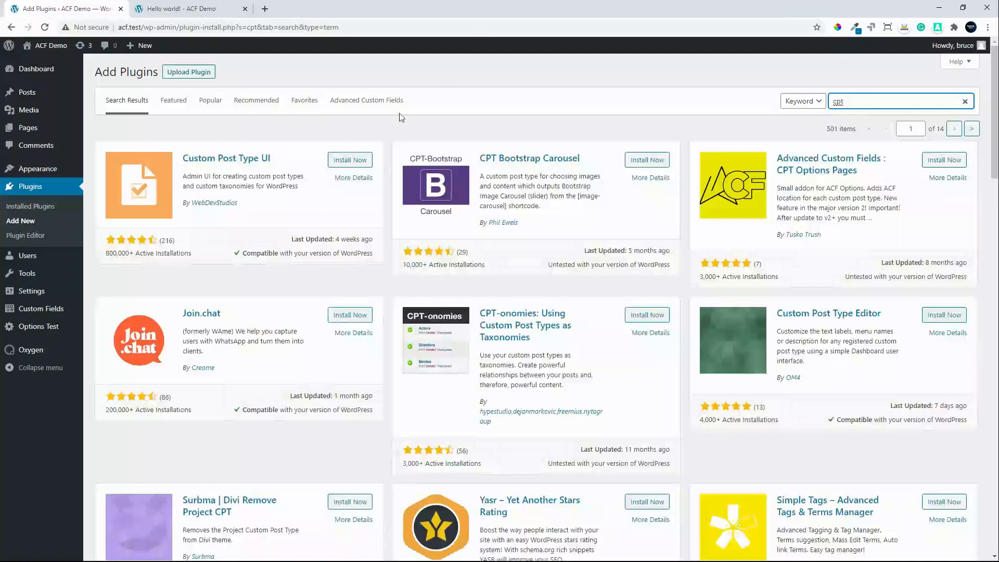
left_click(350, 160)
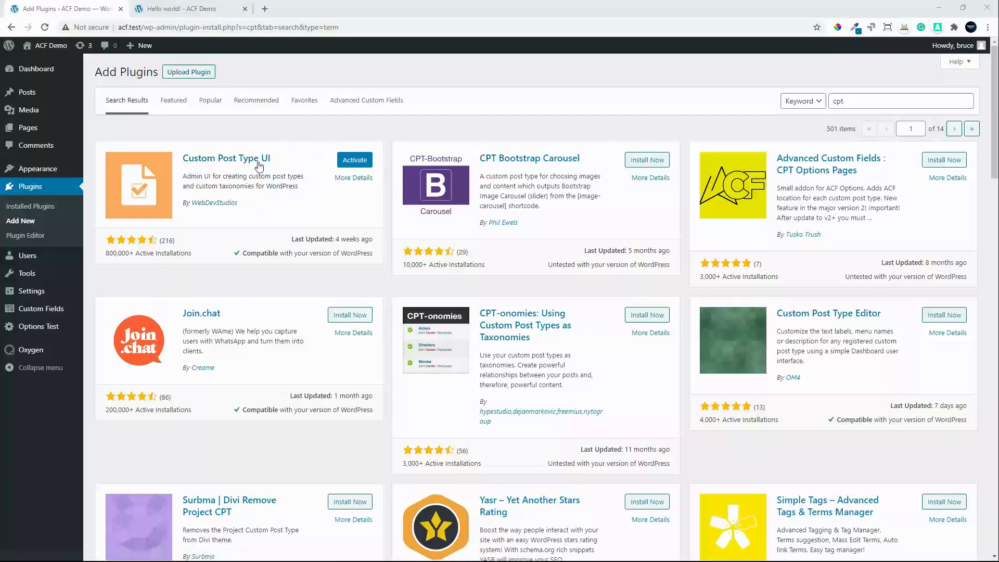
left_click(355, 160)
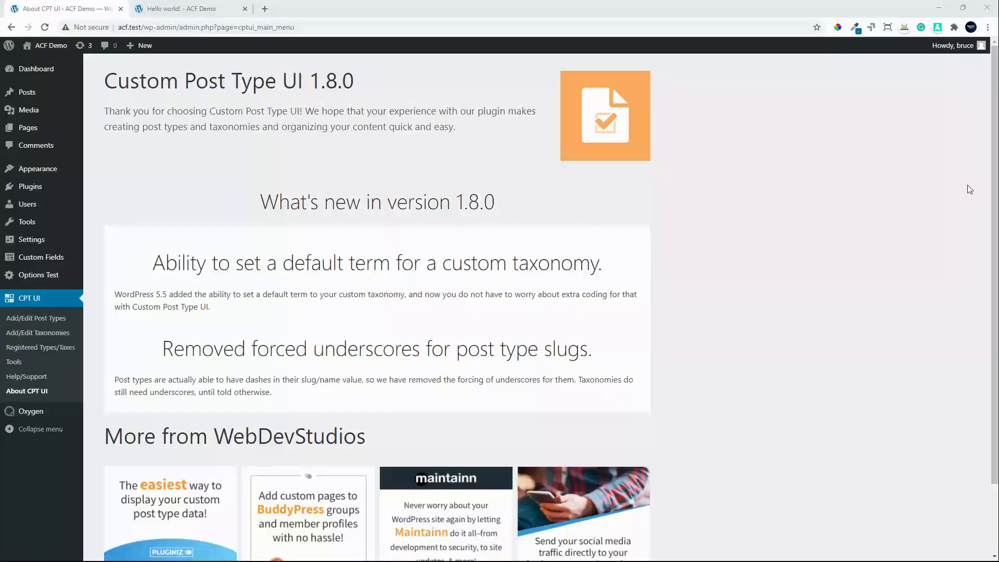
- Start a new post type in CPT UI with the slug custom_post
scroll(973, 312, "down", 5)
scroll(539, 277, "up", 5)
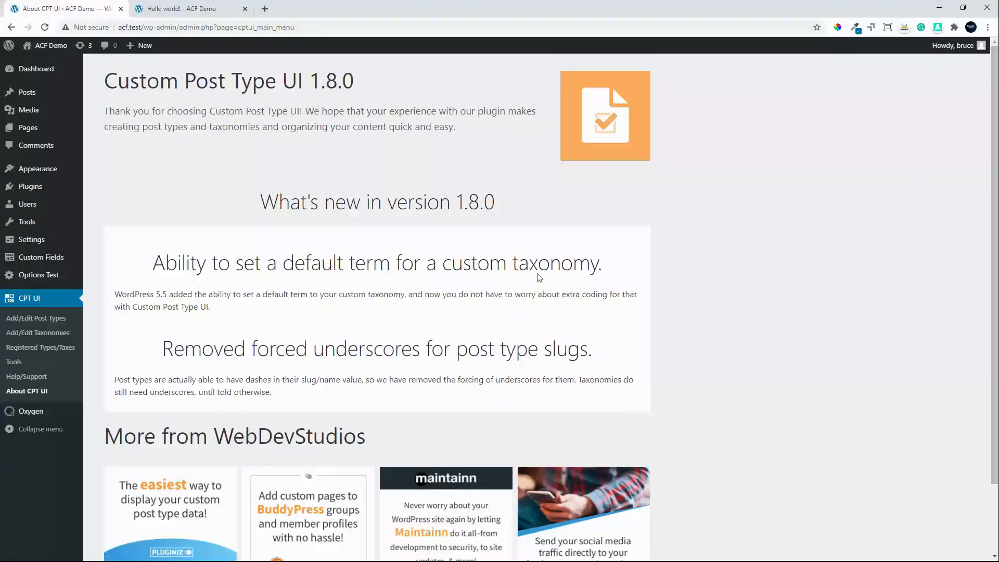
left_click(46, 320)
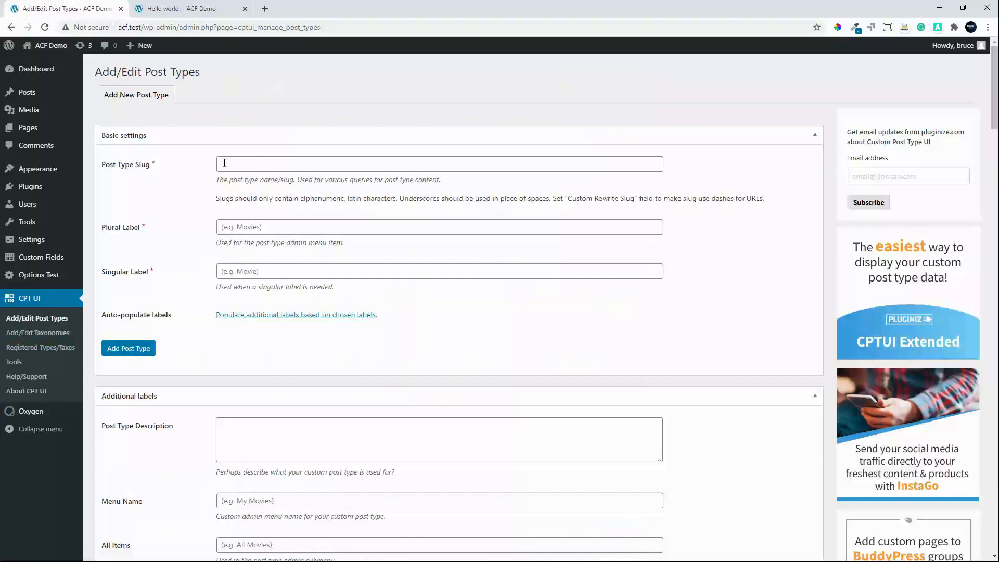
left_click(224, 163)
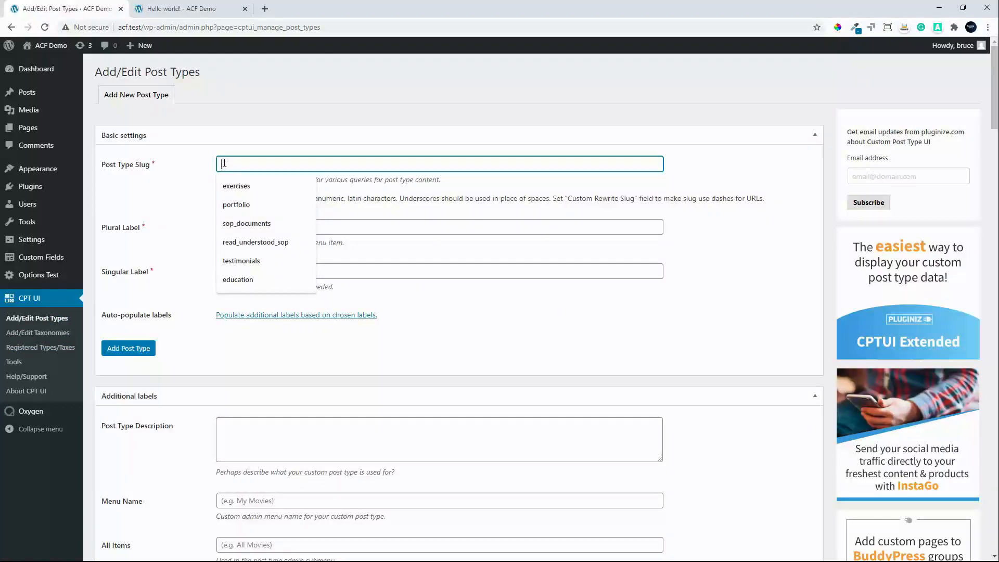
type("custom")
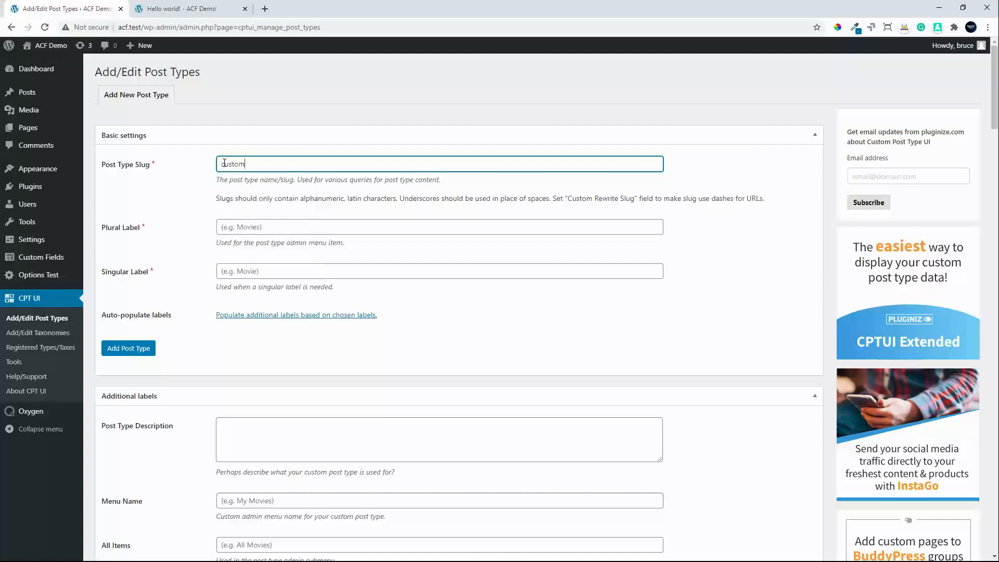
type("_post")
- Set the post type's plural label to "Custom Posts" and its singular label to "Custom Post"
left_click(267, 226)
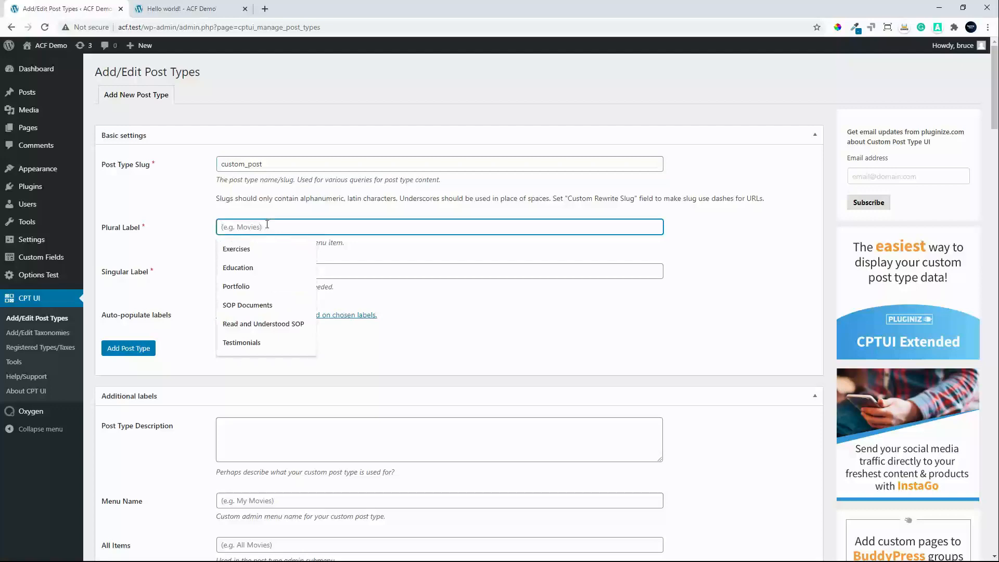
type("Custom POsts")
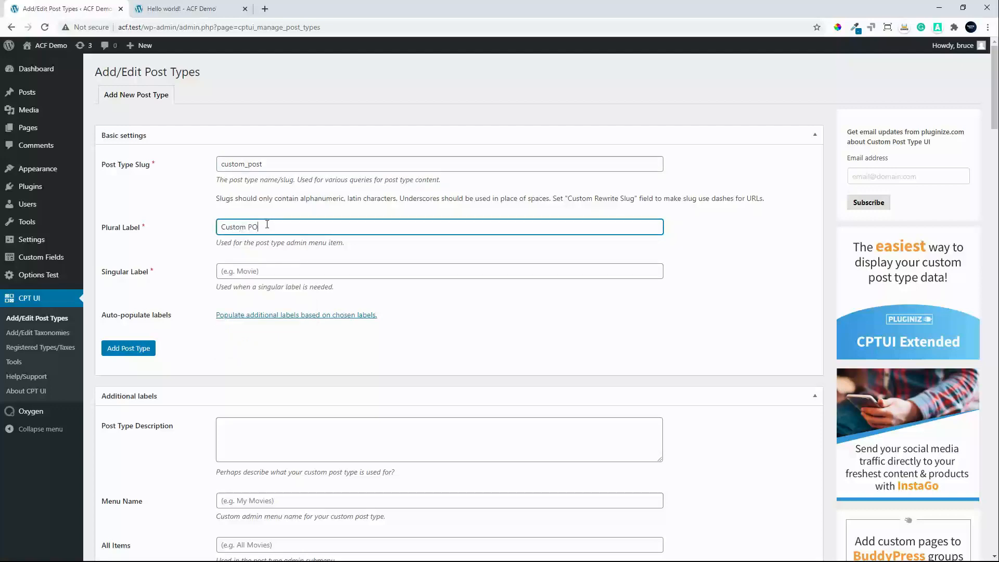
key("Left")
key("Left")
key("Left")
key("Left")
key("Delete")
type("o")
left_click(240, 272)
type("Custom Post")
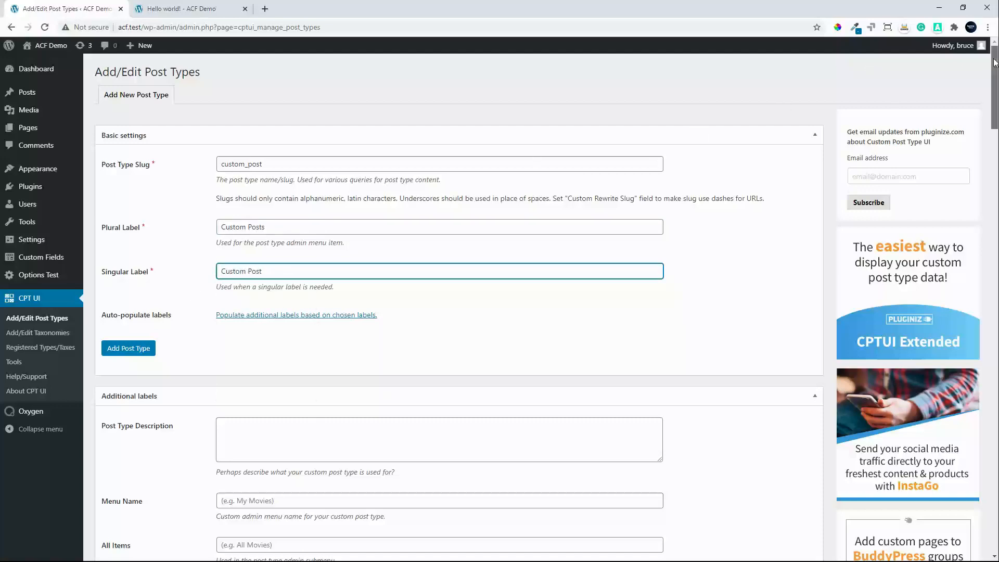
- Set Has Archive to True for the post type, with the archive URL slug custom-posts
left_click_drag(995, 63, 945, 326)
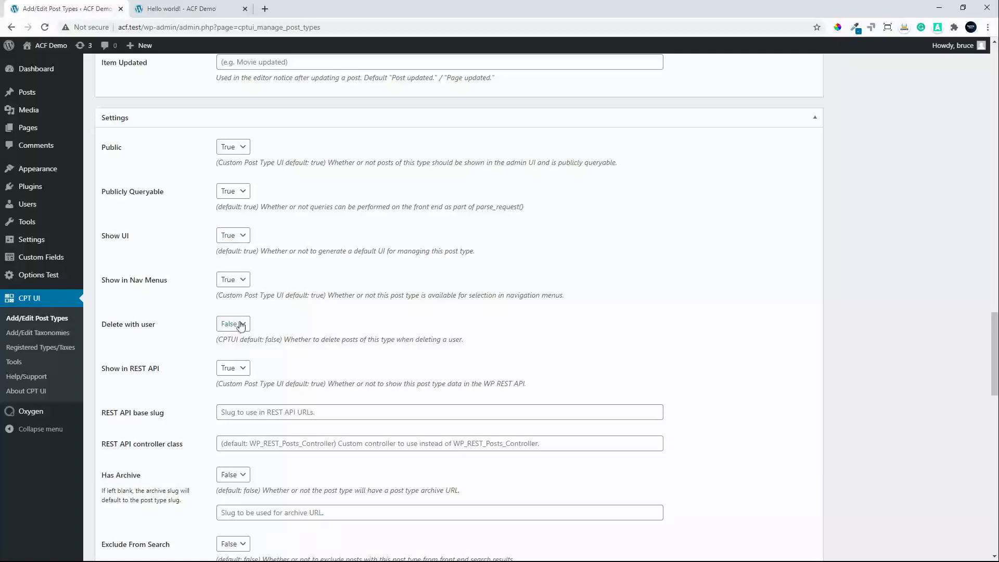
scroll(319, 402, "down", 2)
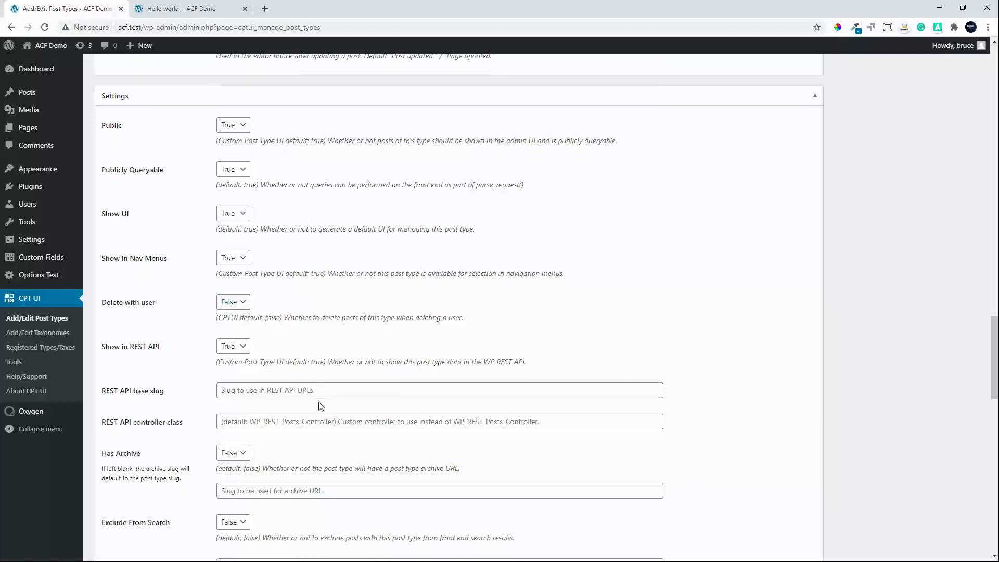
scroll(320, 404, "down", 2)
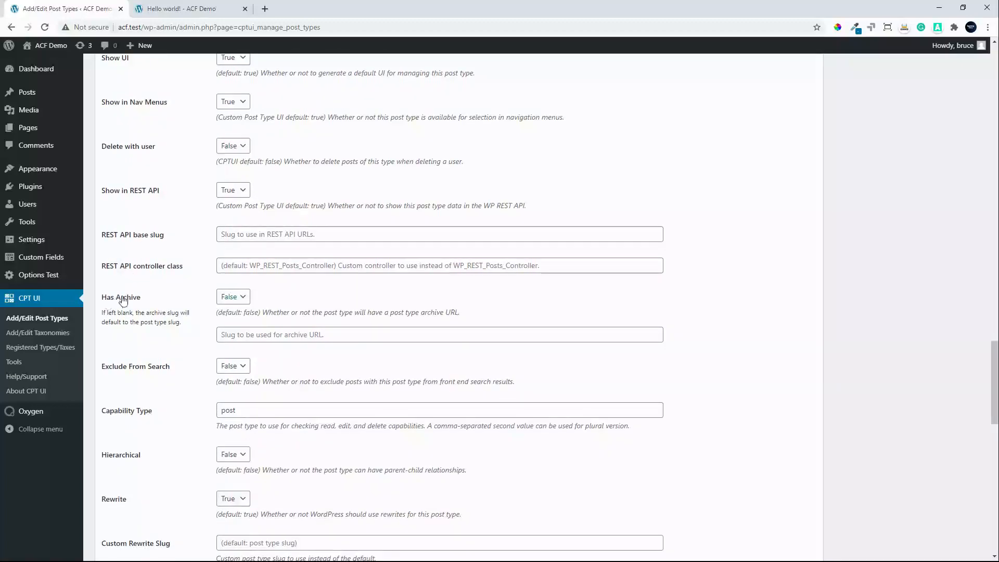
left_click(227, 297)
left_click(226, 321)
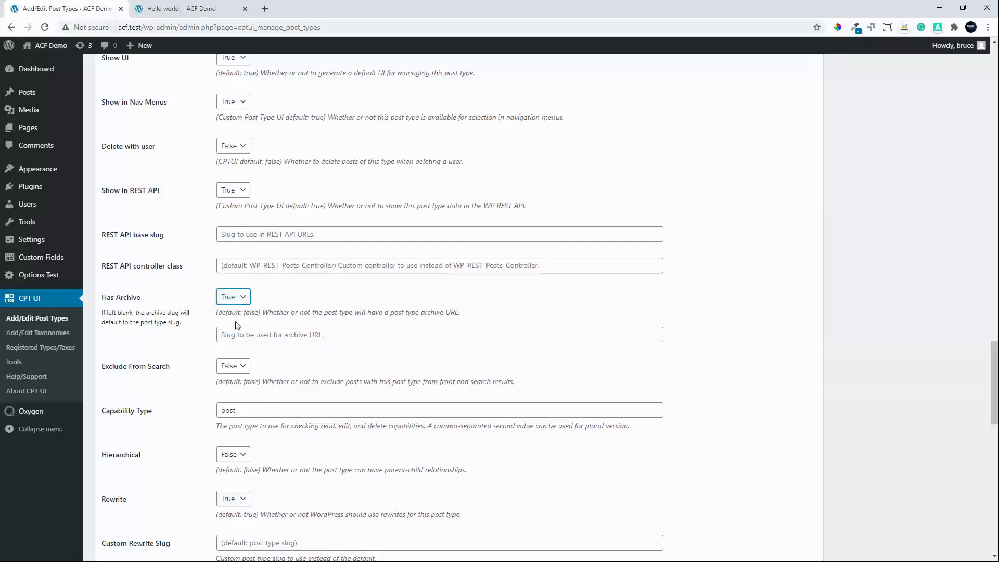
left_click(270, 334)
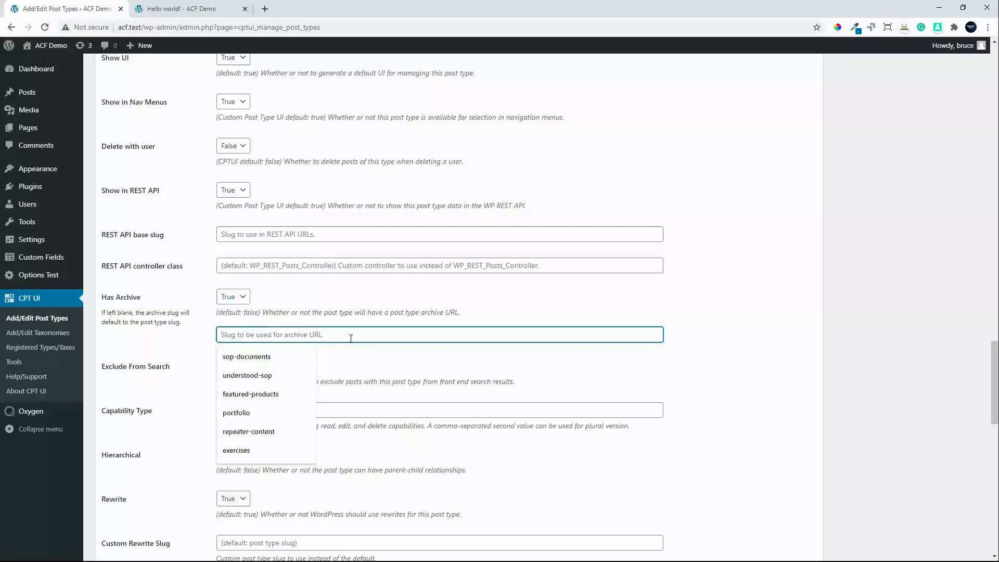
type("cust")
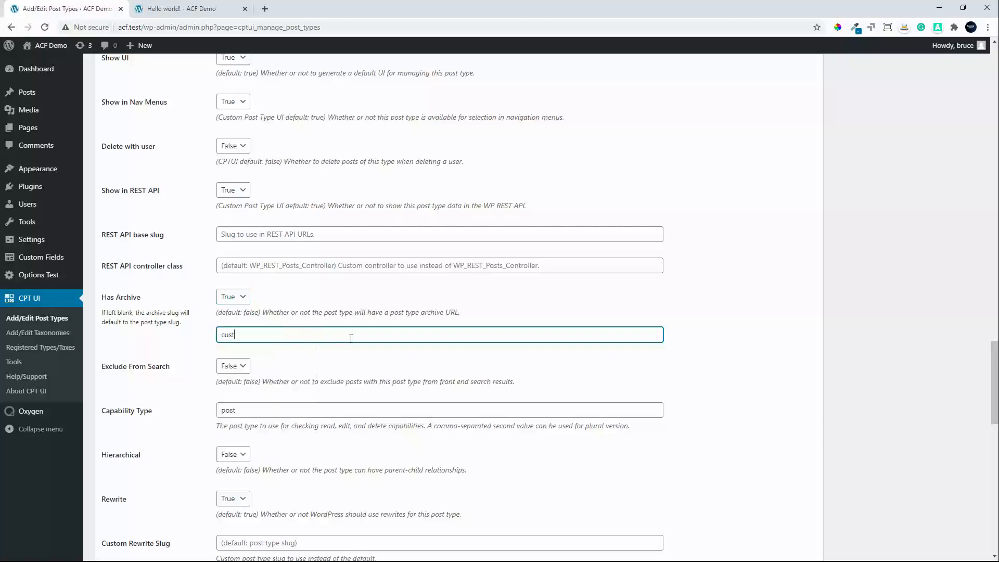
type("om-posts")
- Keep Exclude From Search at False and set Hierarchical to True for the post type
scroll(305, 369, "down", 1)
scroll(306, 369, "down", 2)
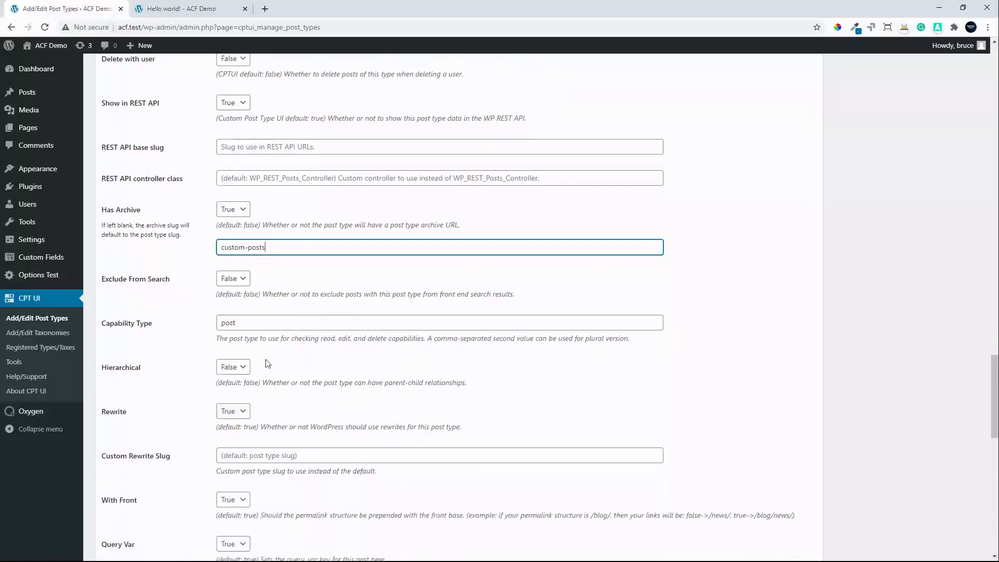
left_click(240, 271)
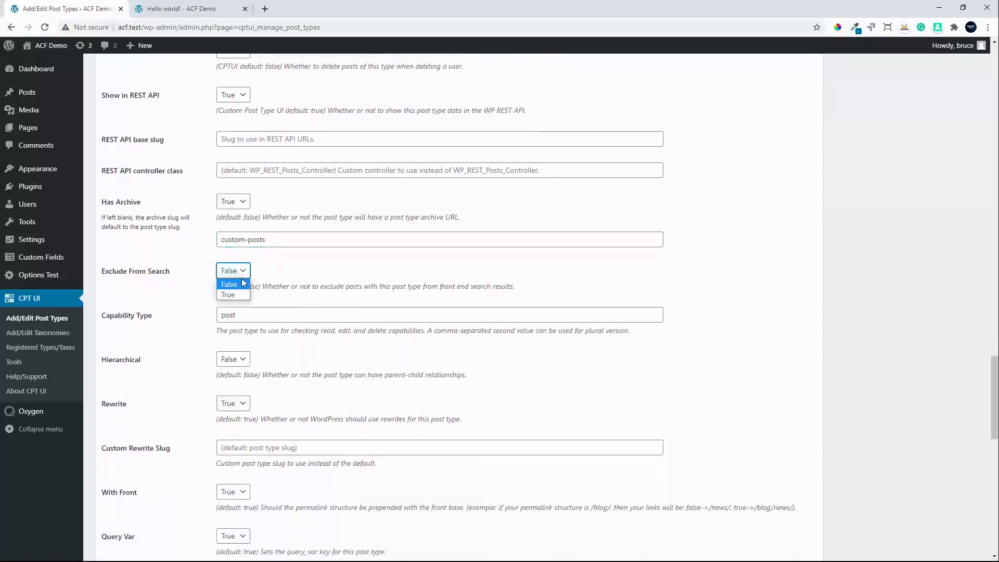
left_click(229, 284)
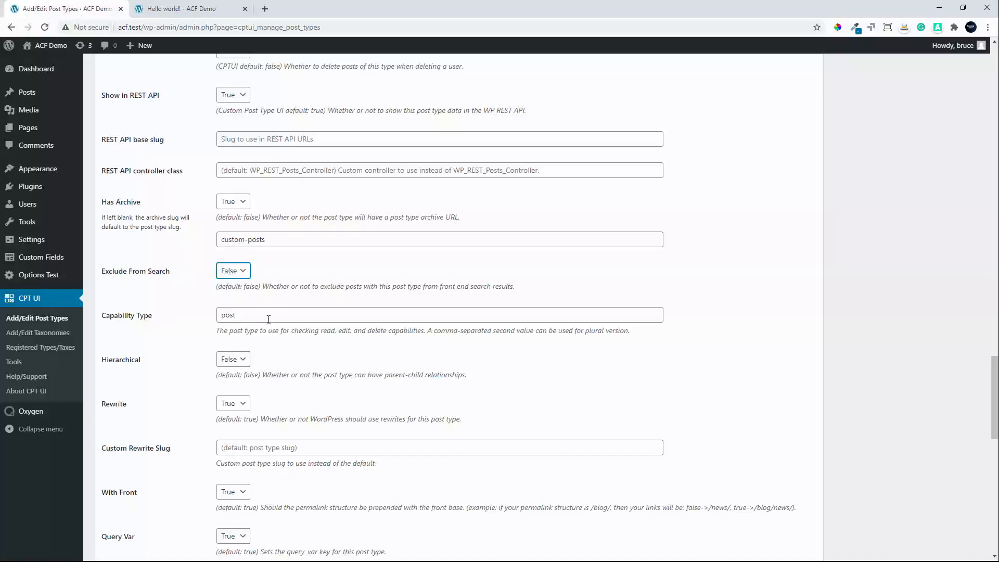
scroll(169, 378, "down", 2)
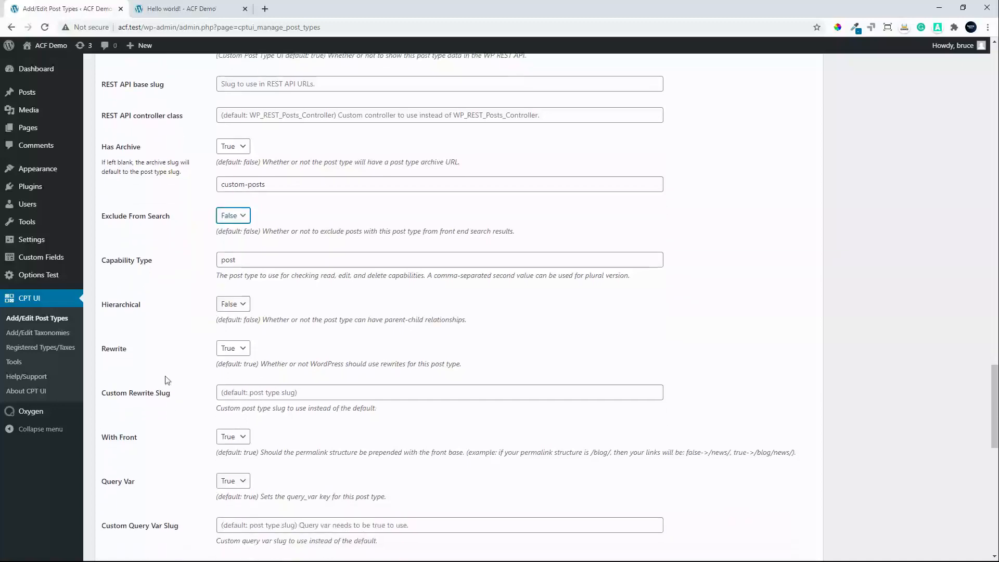
scroll(169, 379, "down", 1)
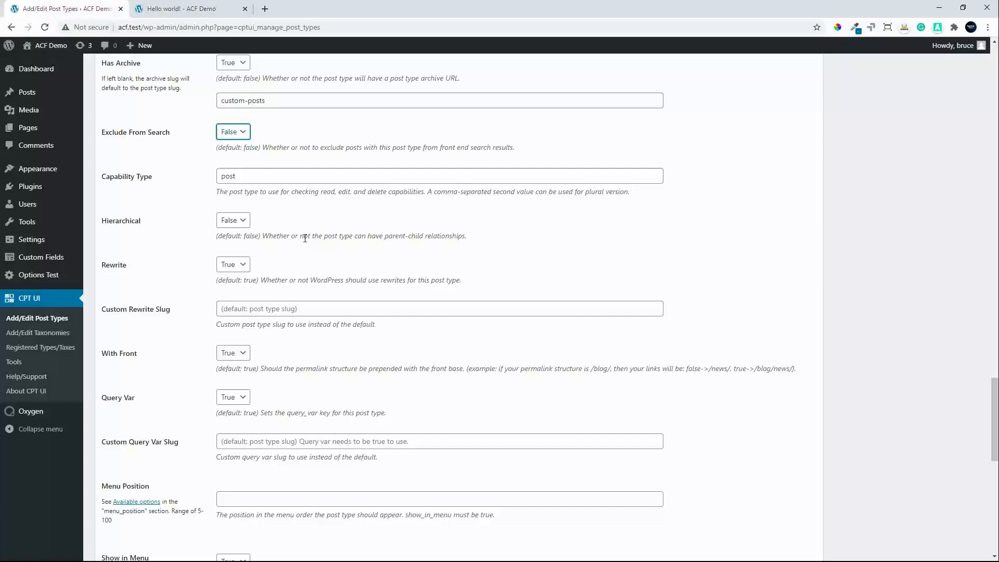
left_click(237, 223)
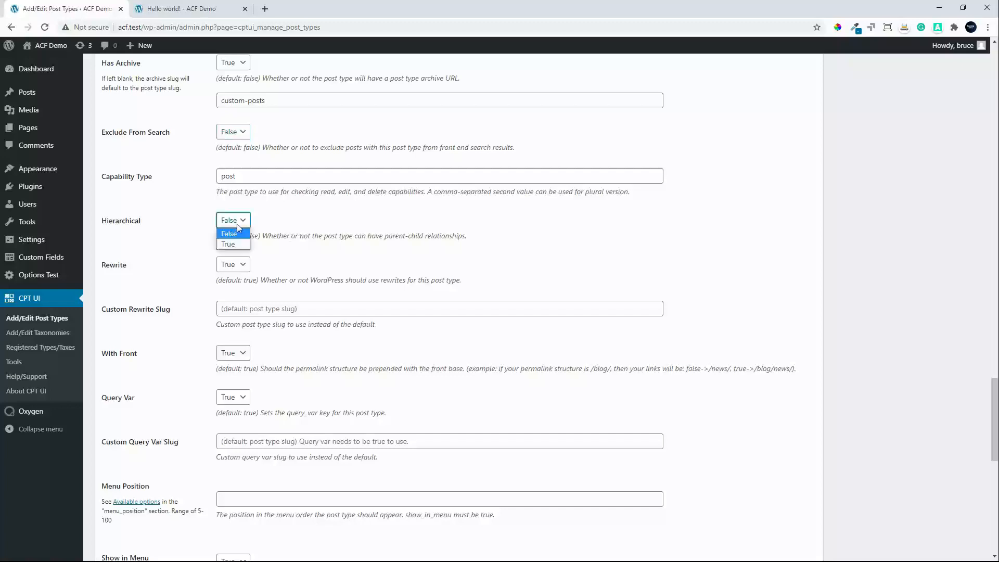
left_click(233, 243)
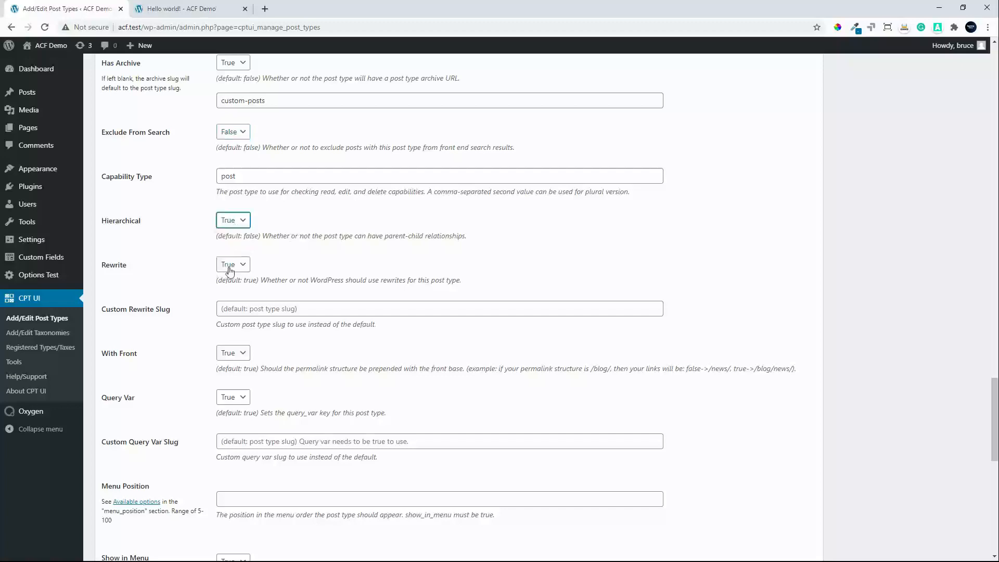
- Enter custom-posts as the post type's custom rewrite slug
left_click(243, 311)
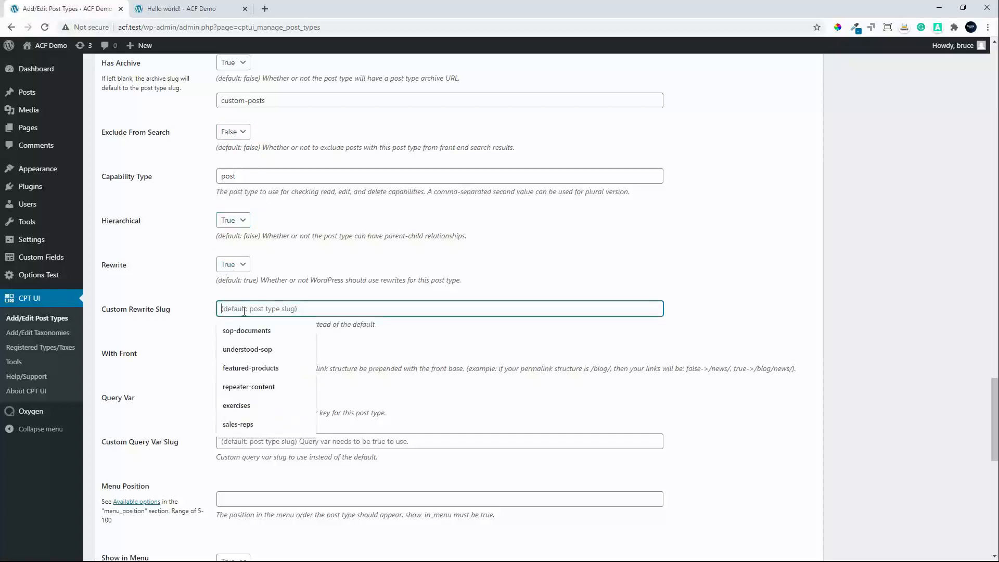
type("custom")
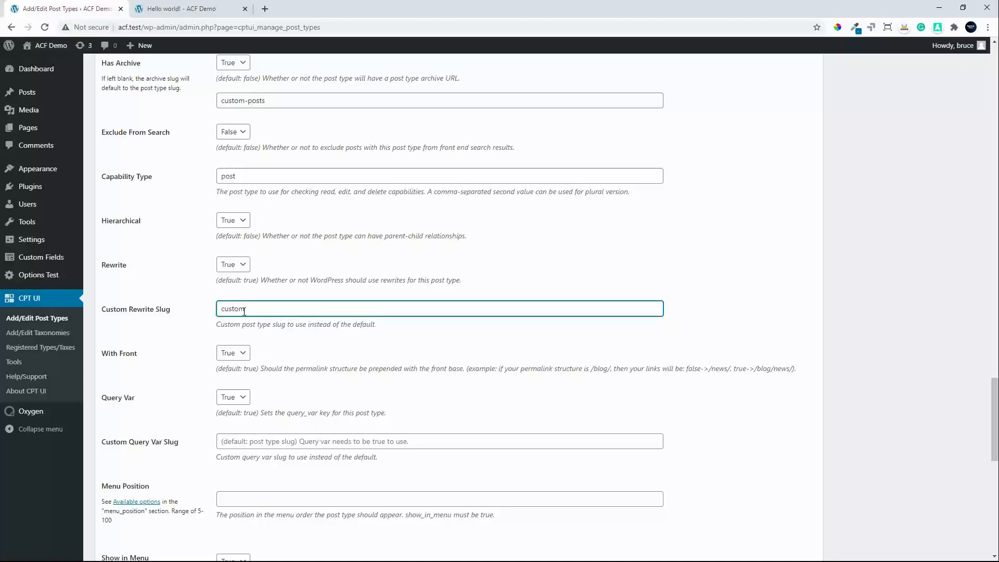
type("-posts")
- Enable Author support for the post type and add the post type to the site
scroll(253, 369, "down", 3)
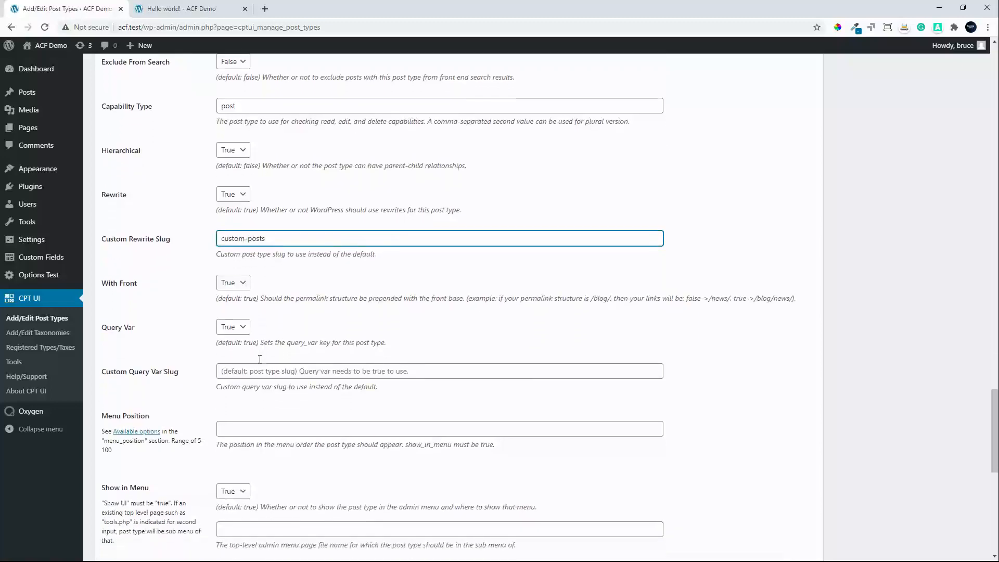
scroll(262, 355, "down", 3)
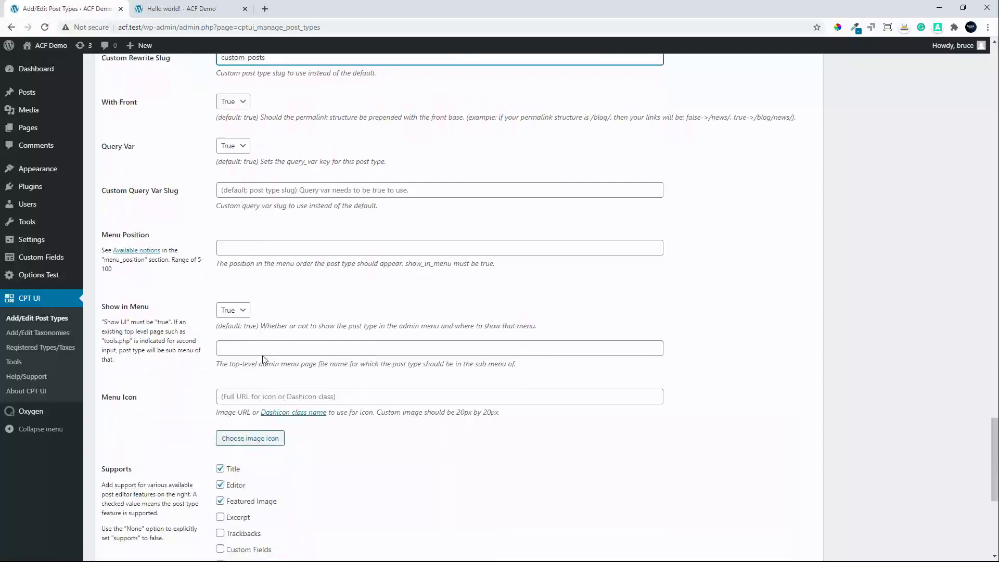
scroll(264, 359, "down", 3)
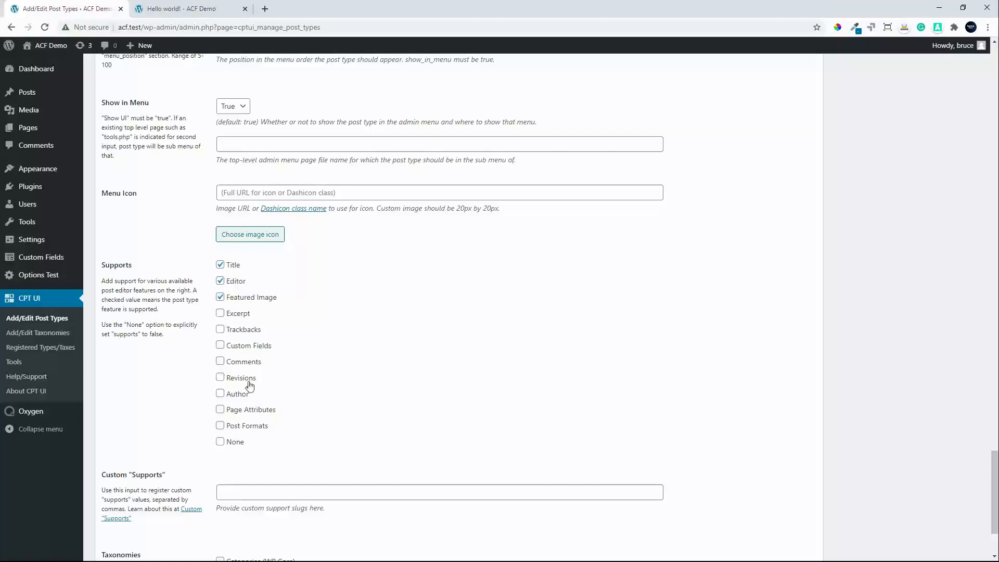
left_click(220, 393)
scroll(357, 394, "down", 3)
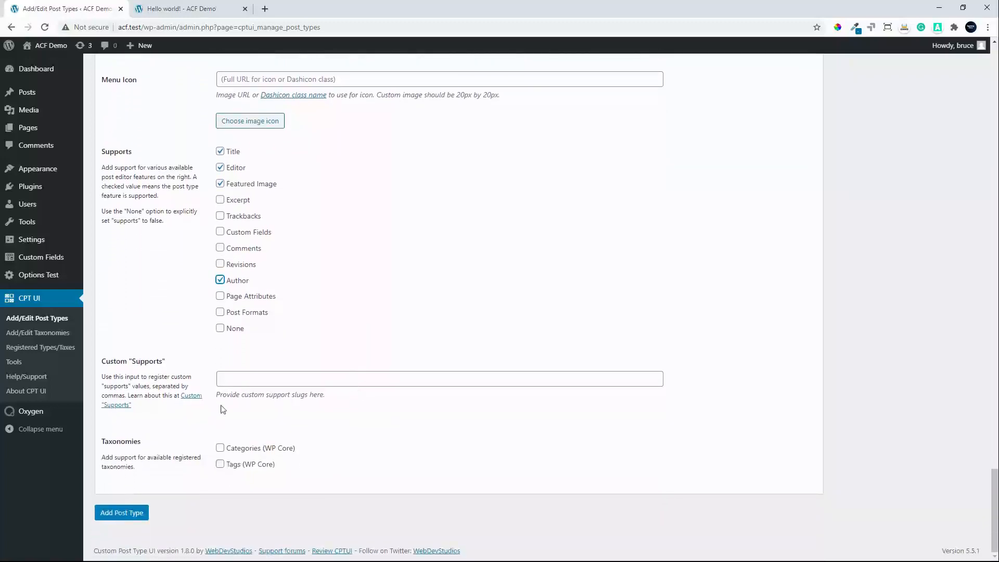
left_click(121, 514)
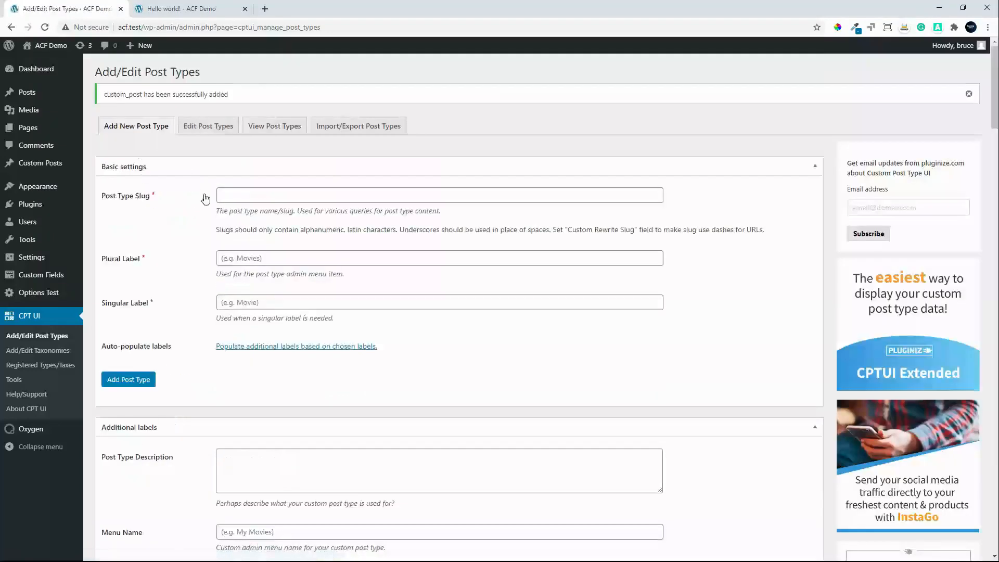
- Start a new taxonomy in CPT UI with the slug custom_categories
left_click(45, 350)
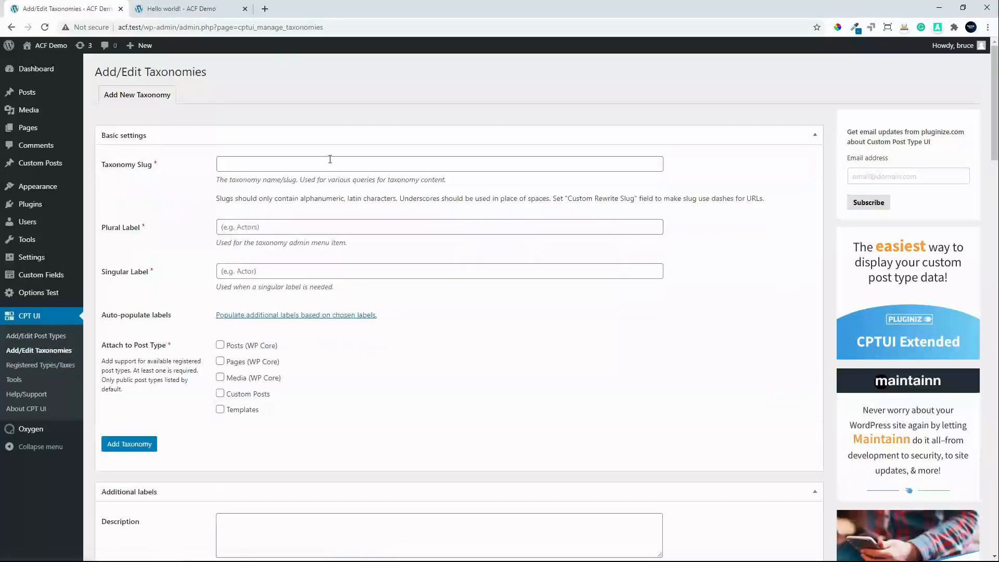
left_click(244, 164)
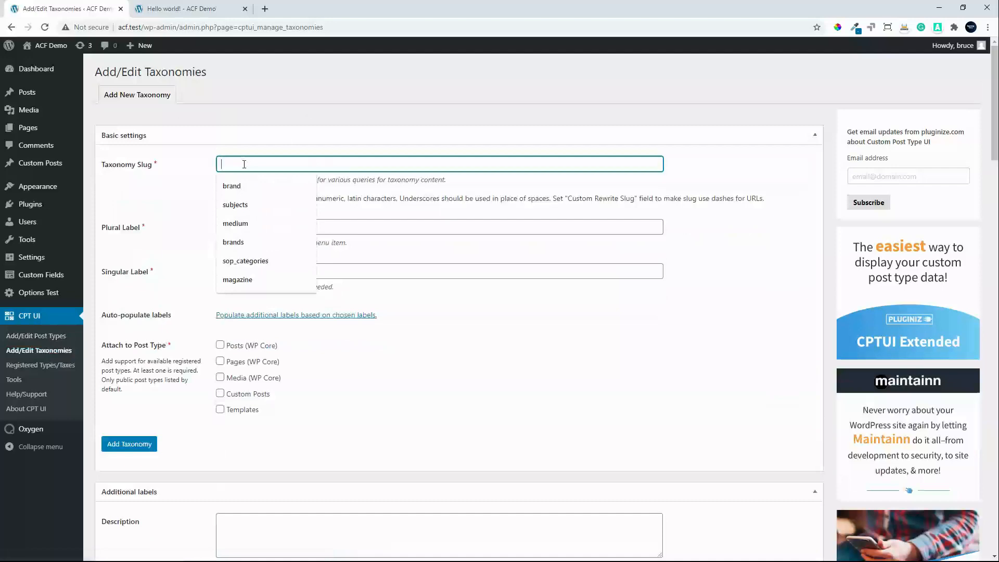
type("custom_categories")
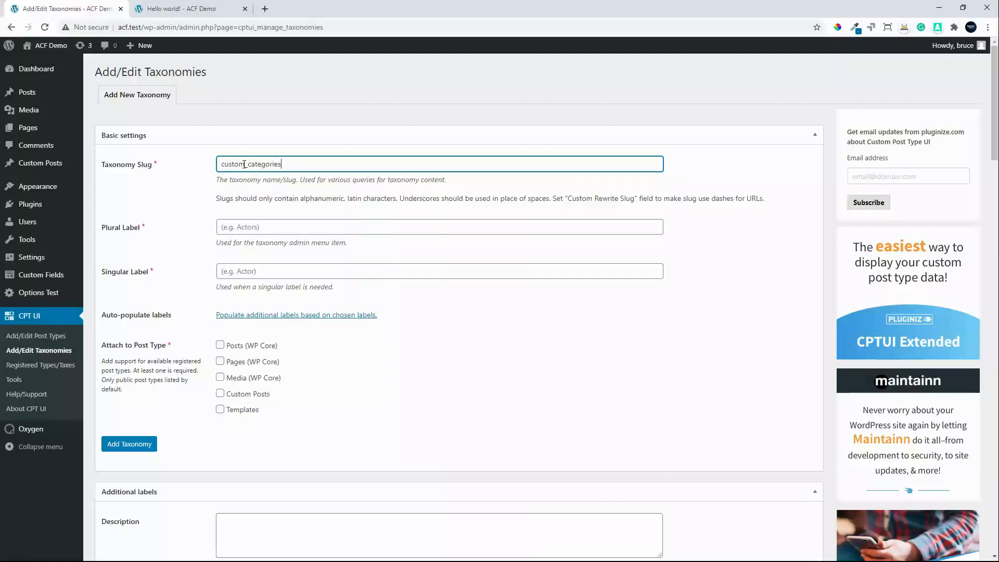
- Label the taxonomy Custom Categories in plural and Custom Category in singular, and attach it to the Custom Posts post type
left_click(252, 227)
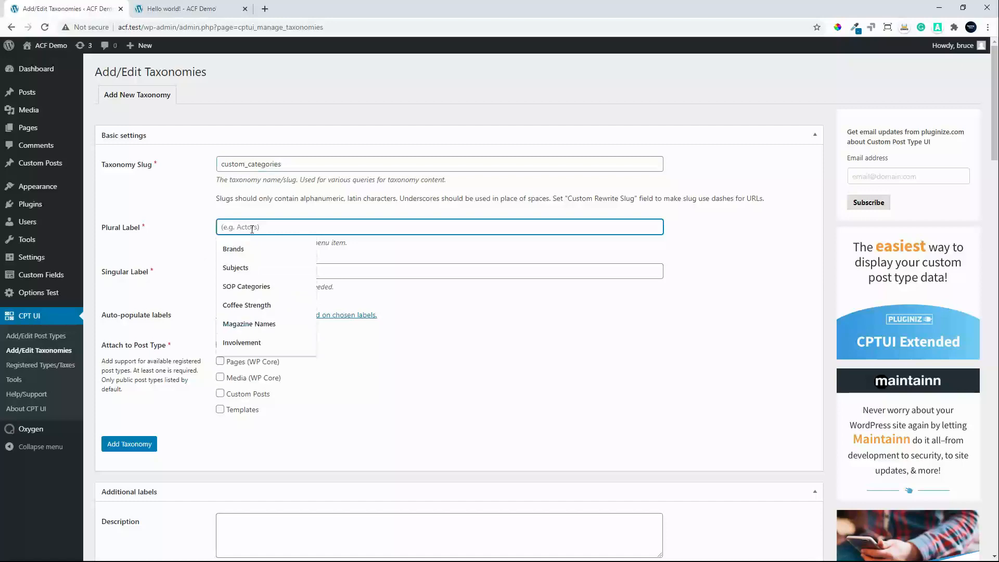
type("Custom Categories")
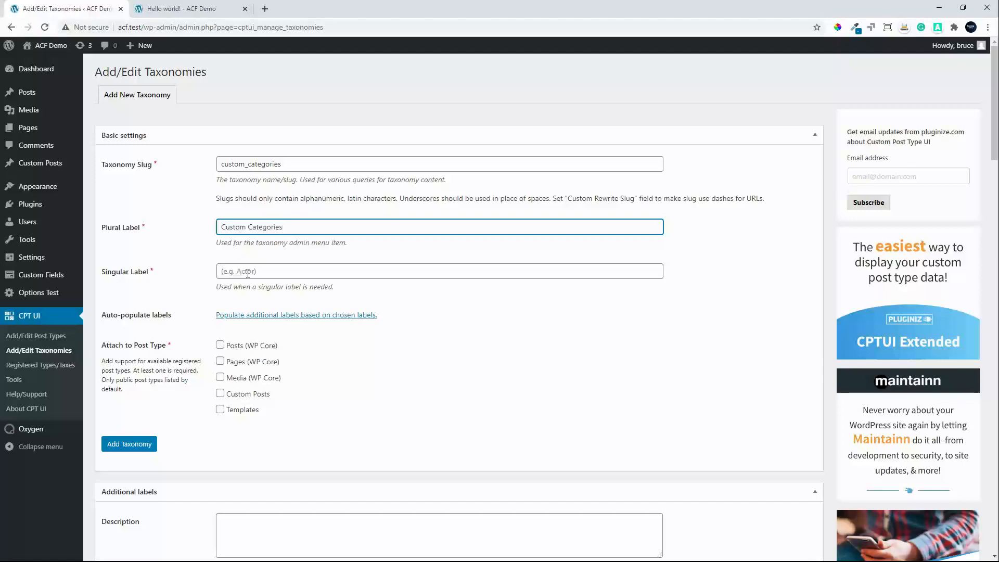
left_click(249, 272)
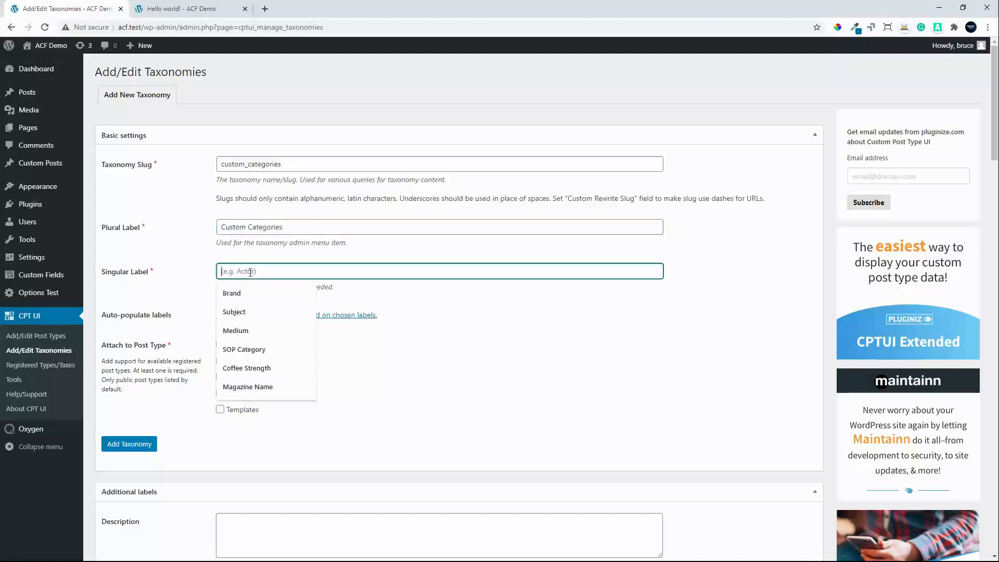
type("Custom Category")
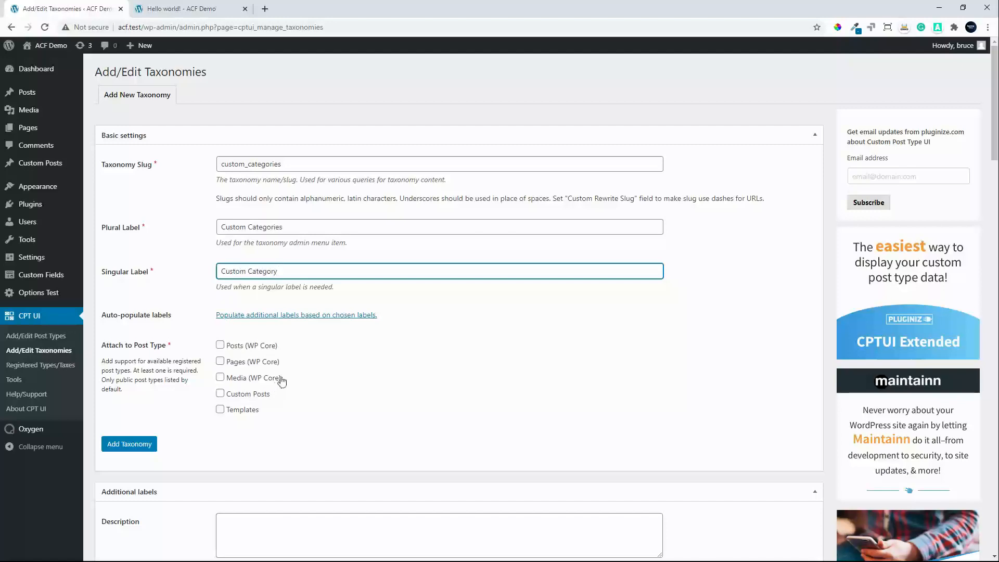
left_click(220, 394)
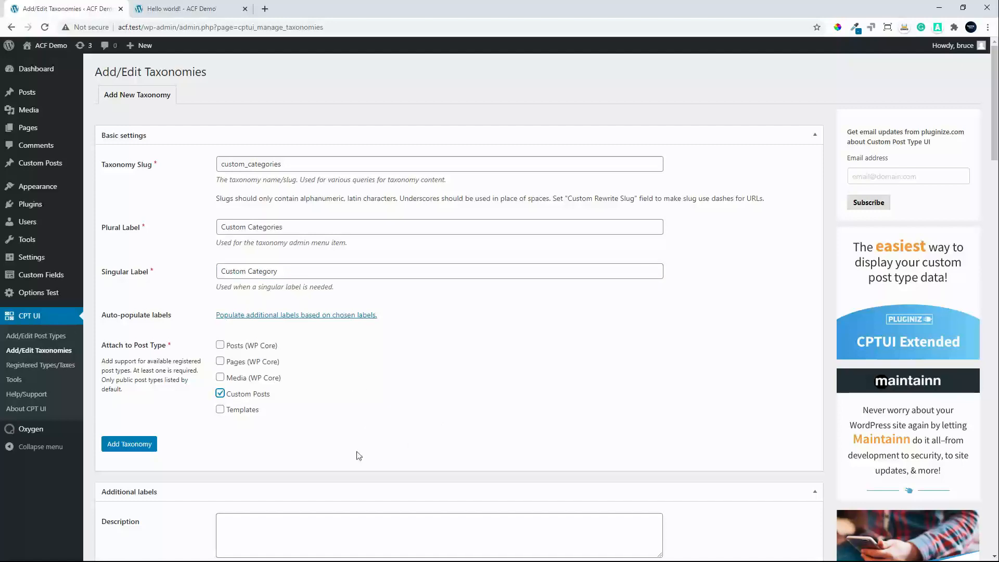
- Set the taxonomy's Hierarchical setting to True
left_click_drag(996, 116, 983, 200)
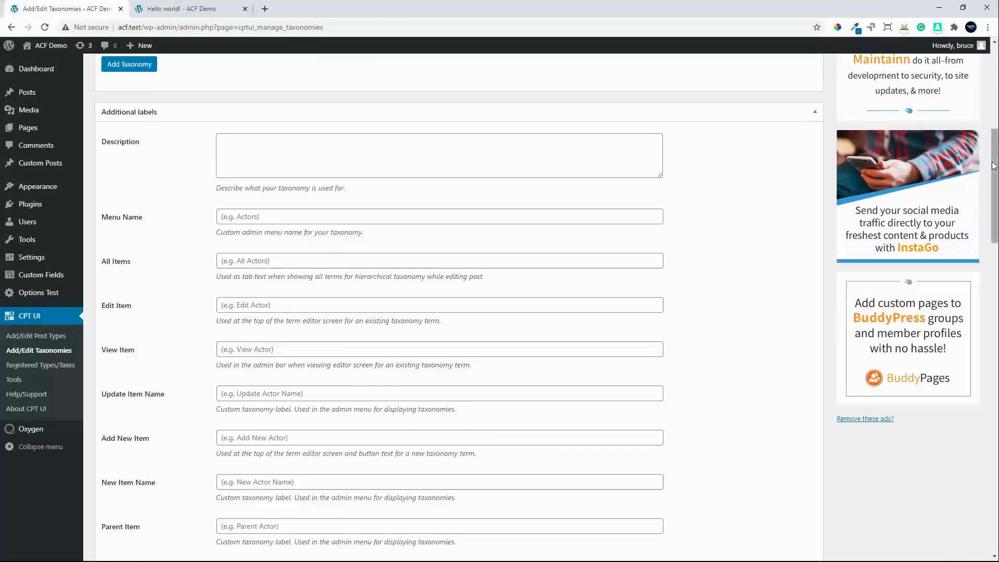
scroll(988, 258, "down", 7)
scroll(987, 258, "down", 12)
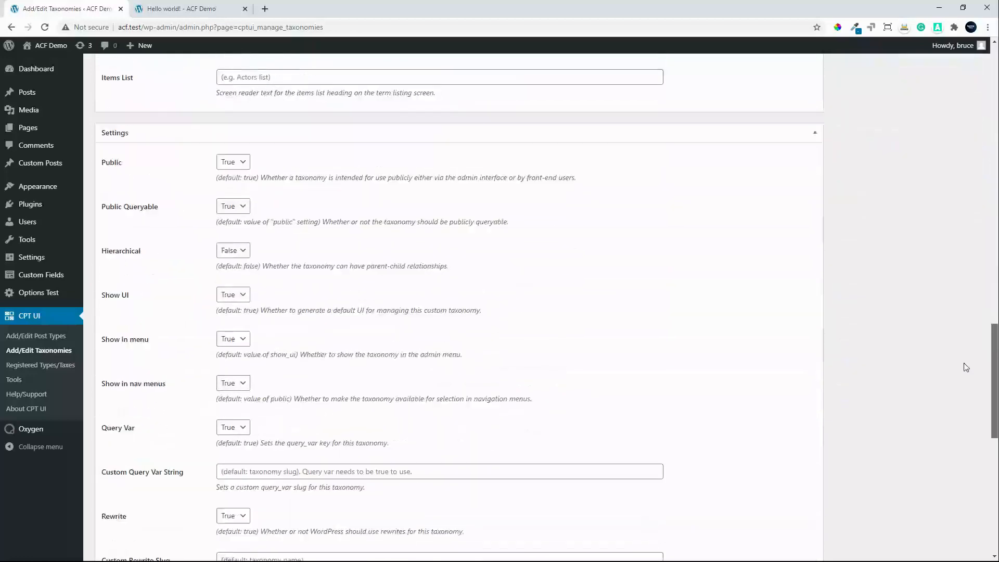
scroll(960, 374, "up", 1)
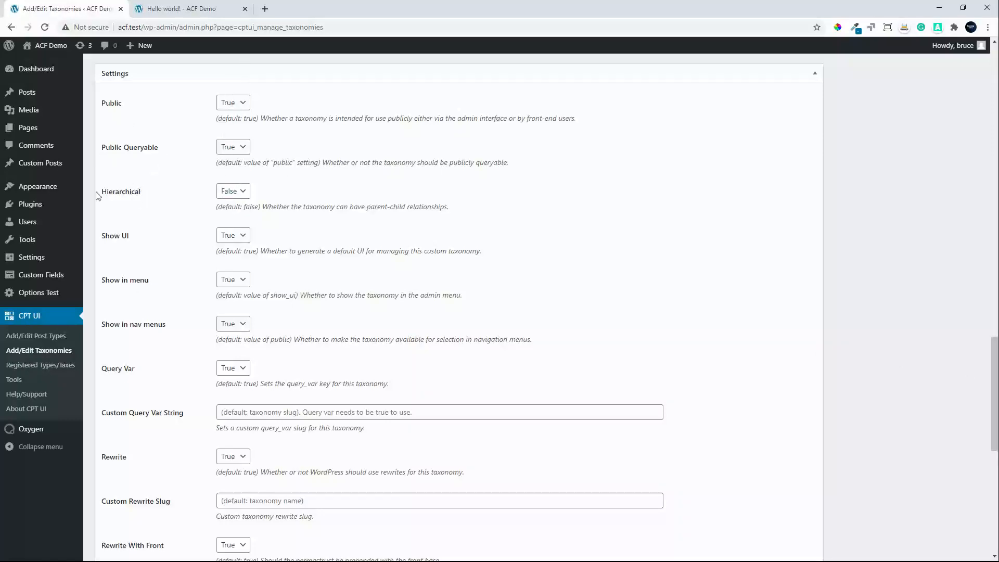
left_click(234, 192)
left_click(236, 214)
scroll(266, 427, "down", 1)
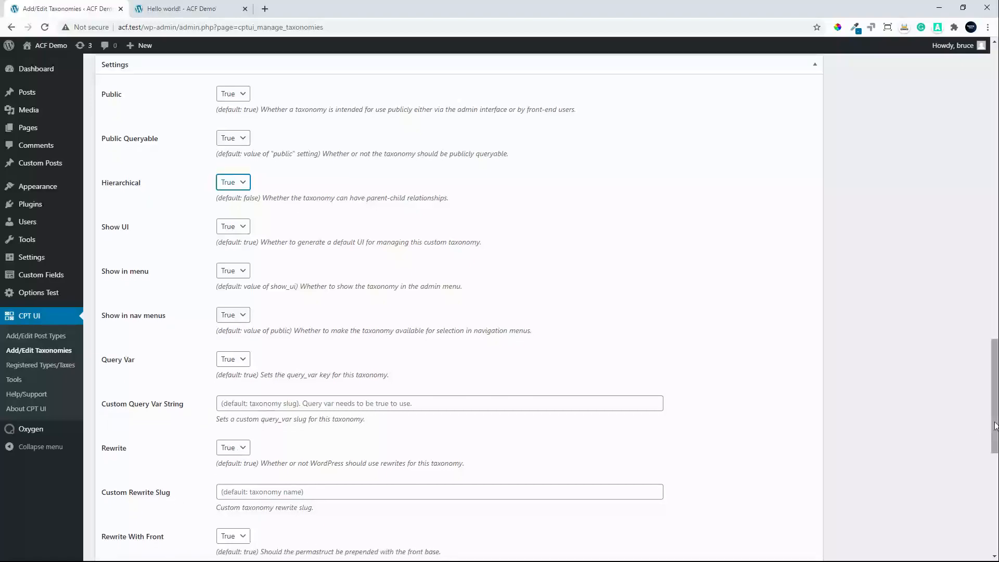
- Enter custom-categories as both the taxonomy's custom query var string and its custom rewrite slug
left_click_drag(995, 426, 995, 76)
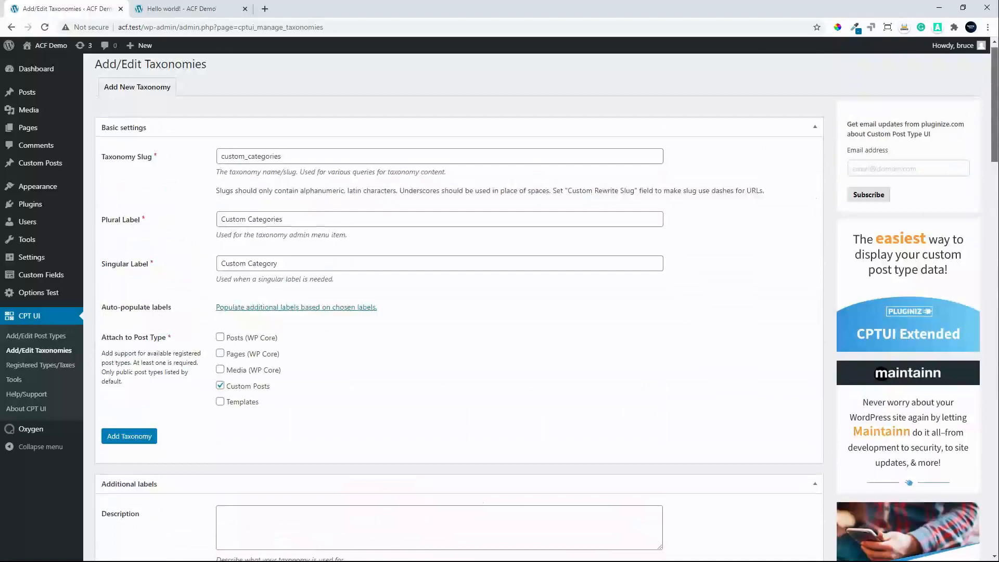
scroll(967, 408, "down", 20)
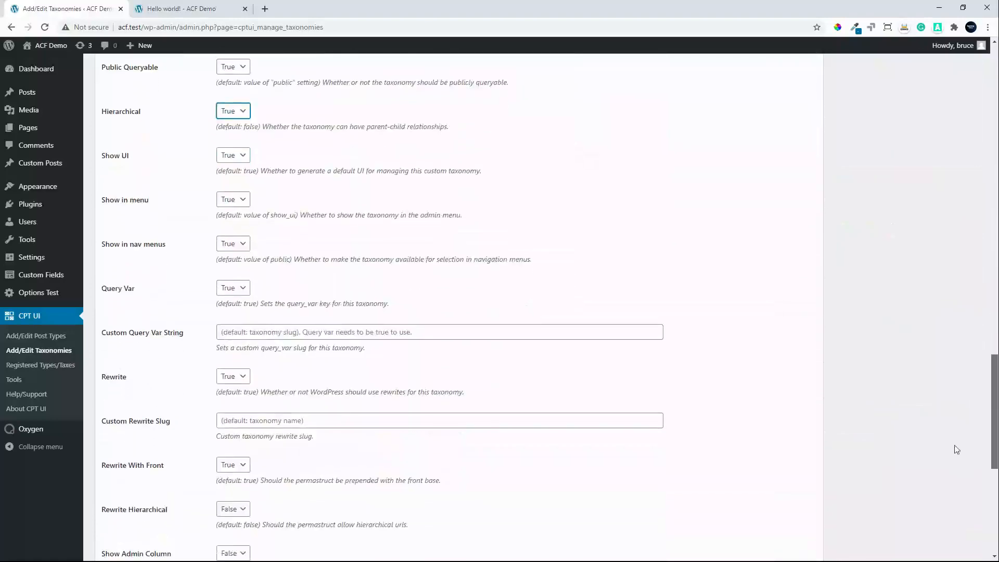
scroll(956, 448, "down", 1)
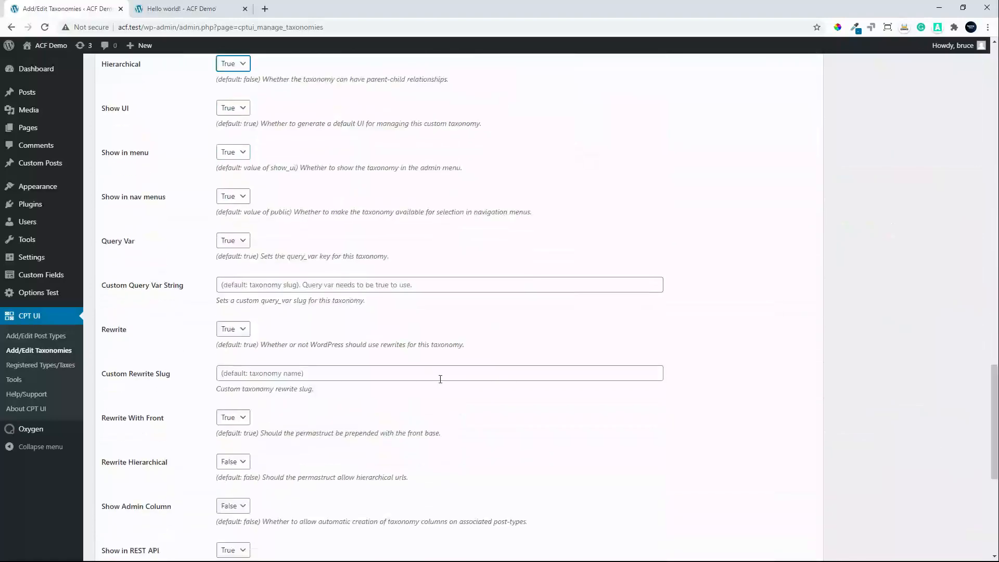
left_click(342, 283)
type("custom")
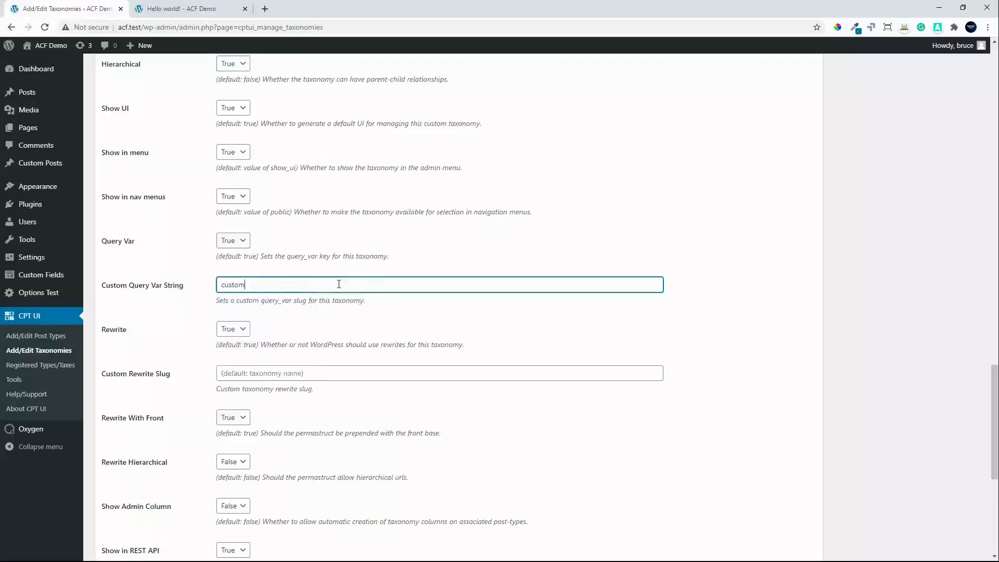
type("-categories")
key("ctrl+a")
key("ctrl+c")
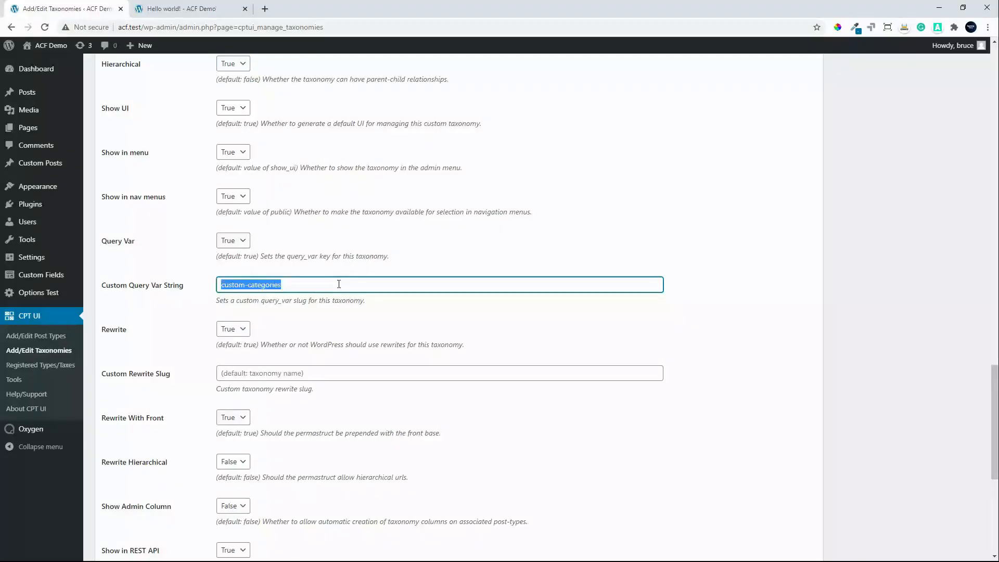
left_click(296, 372)
key("ctrl+v")
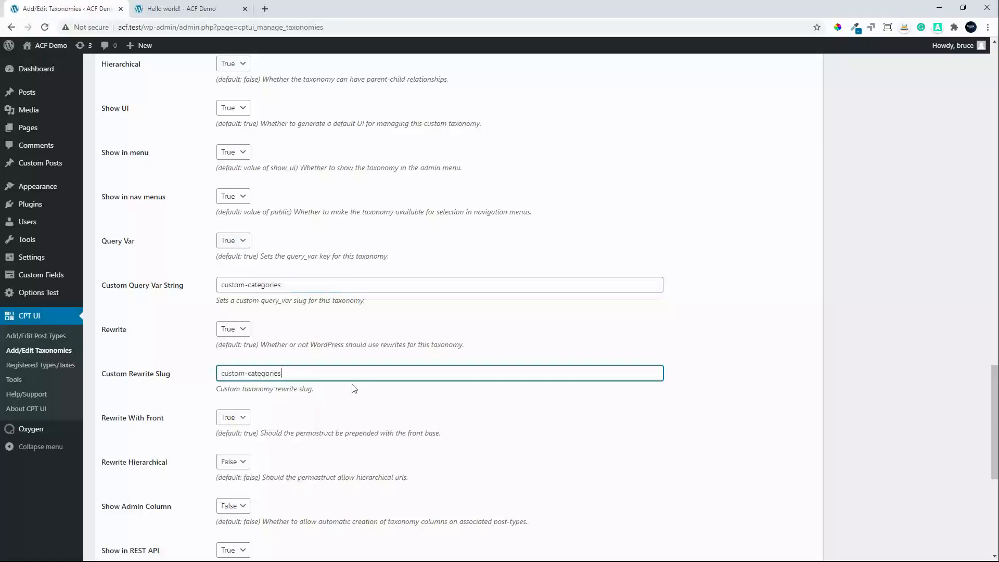
- Set Rewrite Hierarchical and Show in quick/bulk edit panel to True, and add the taxonomy to the site
scroll(609, 424, "down", 3)
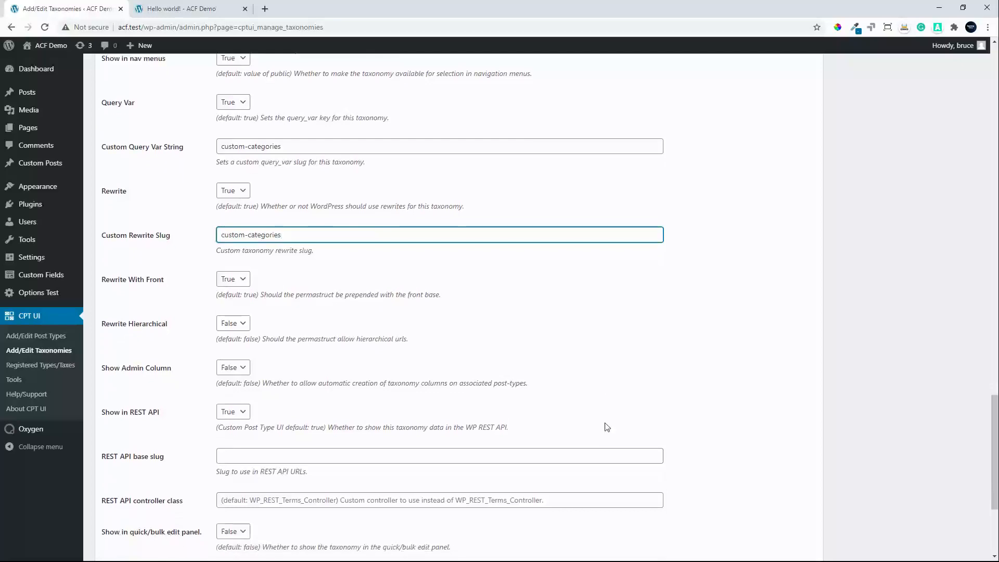
left_click(241, 325)
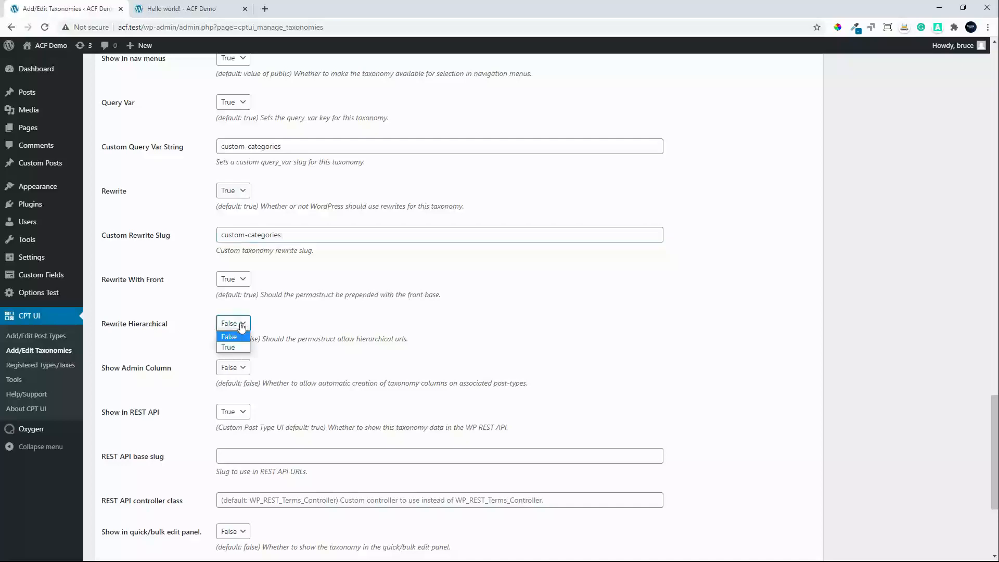
left_click(232, 346)
scroll(382, 371, "down", 2)
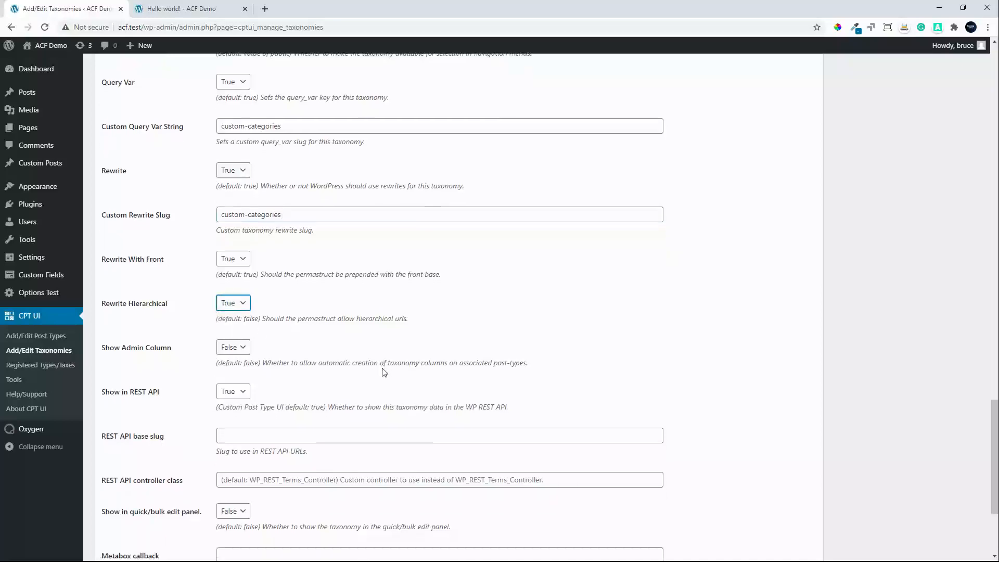
scroll(384, 371, "down", 3)
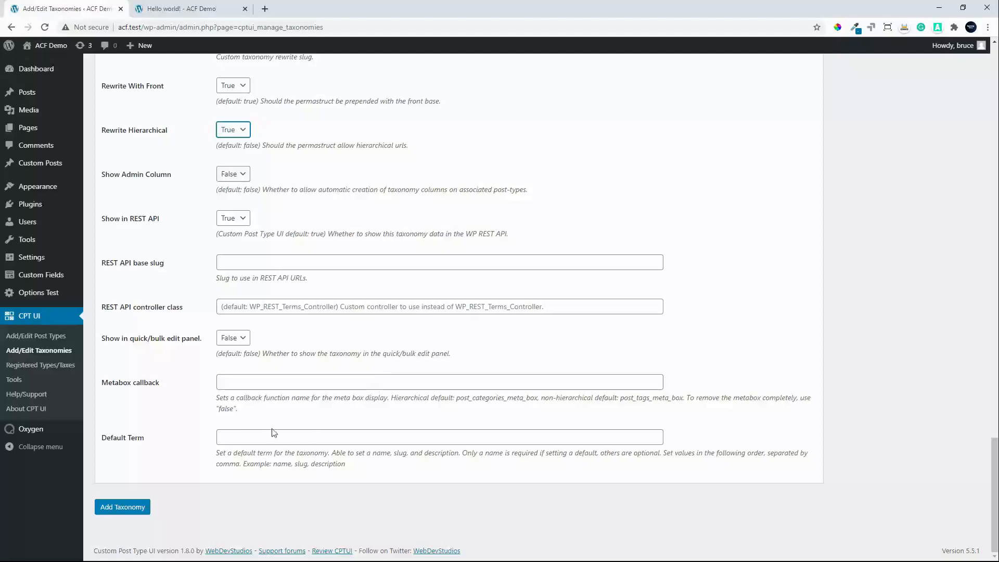
left_click(232, 338)
left_click(241, 363)
left_click(127, 509)
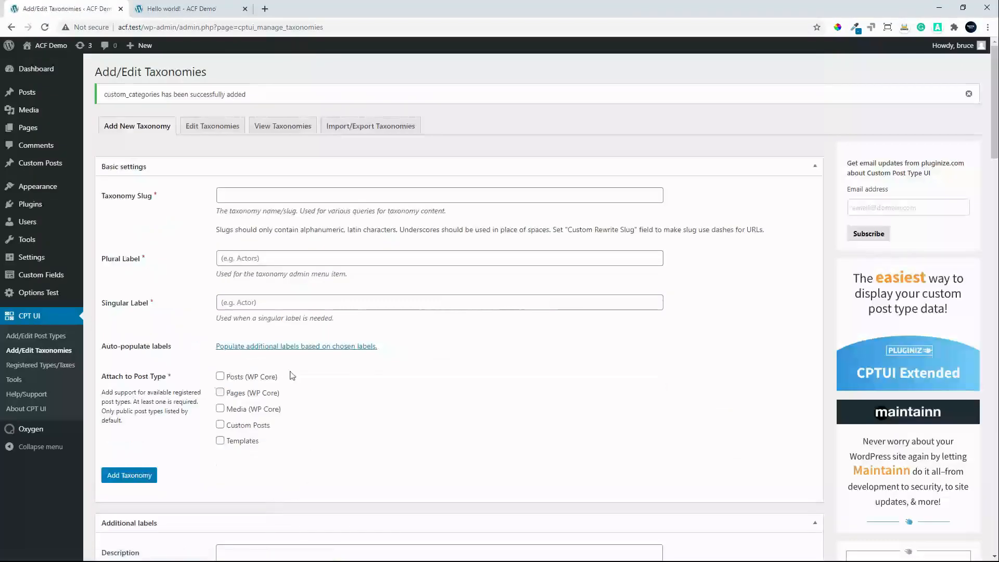
- Enable the Custom Categories taxonomy in the Custom Posts post type's settings and save the post type
left_click(198, 128)
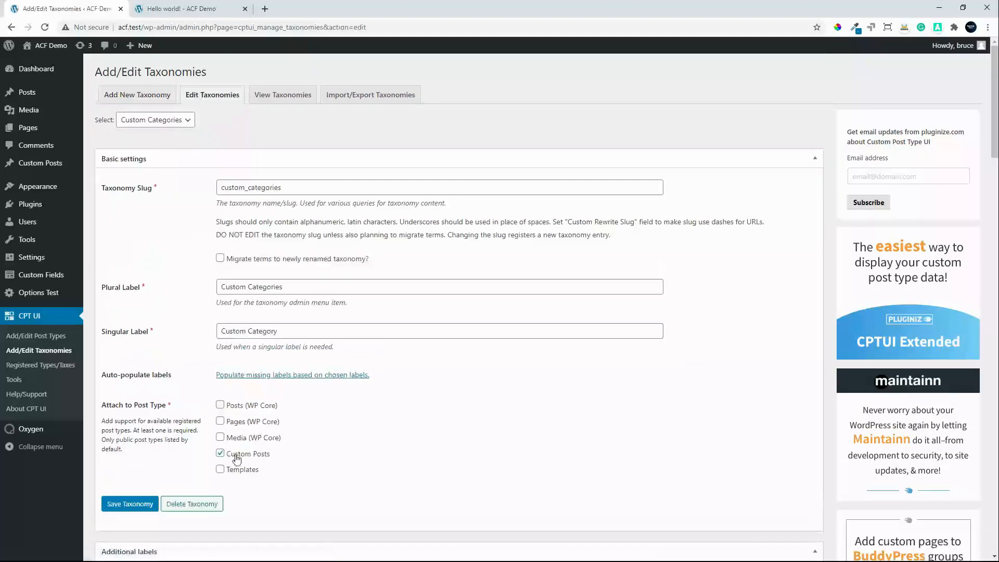
left_click(46, 337)
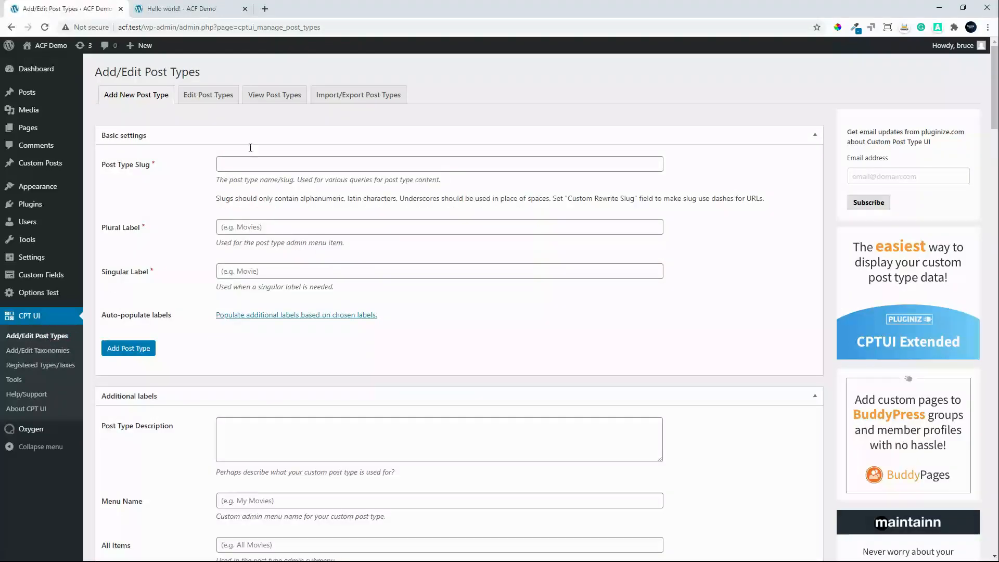
left_click(227, 95)
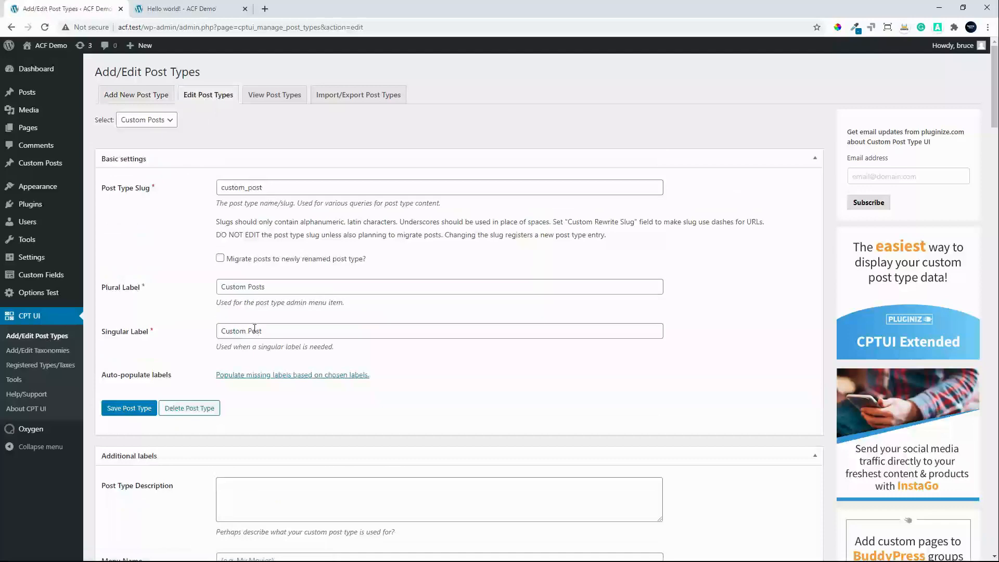
left_click_drag(994, 91, 945, 543)
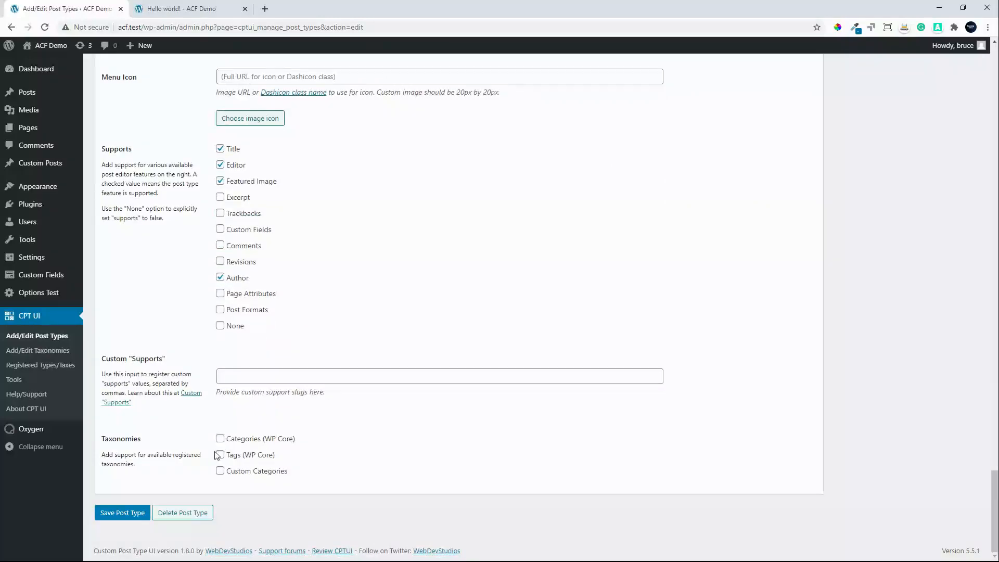
left_click(221, 472)
left_click(112, 514)
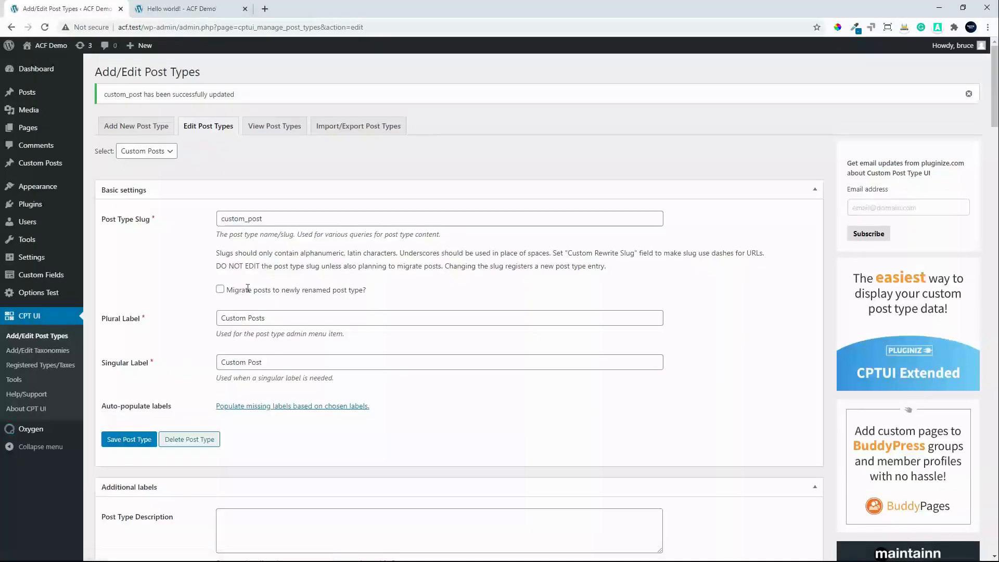
- Open a new custom post and examine its author options, document settings and the Demo Group custom fields
mouse_move(47, 168)
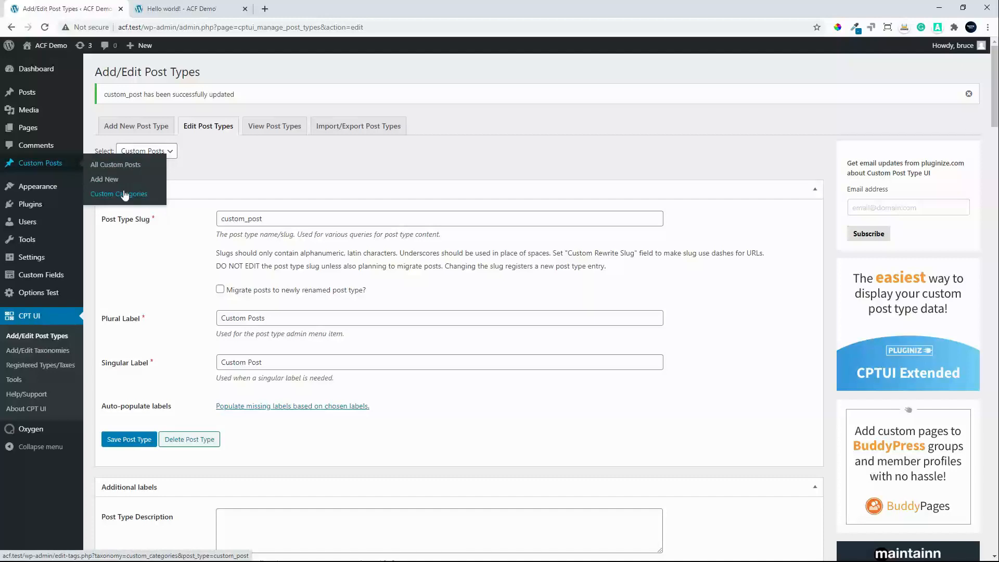
left_click(48, 167)
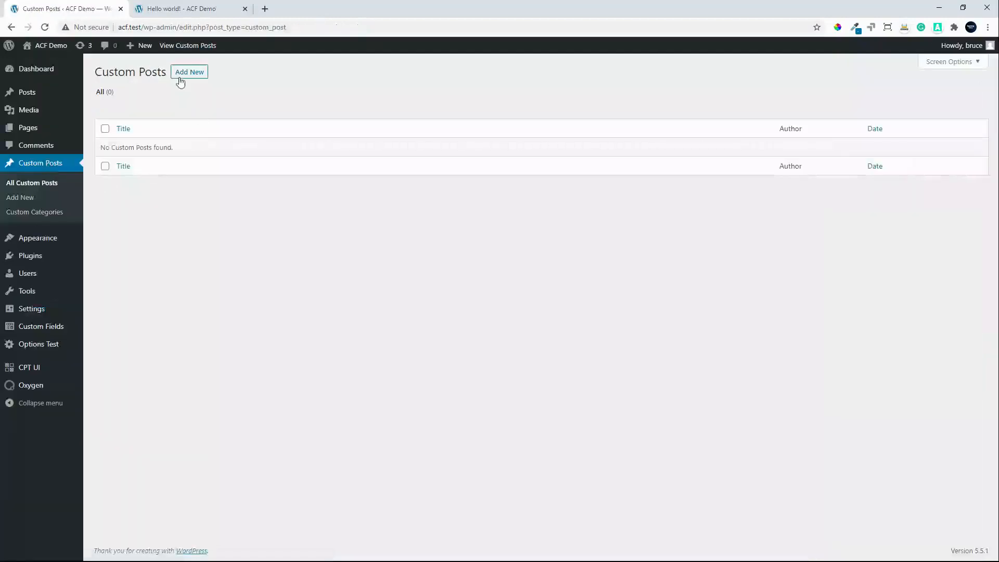
left_click(188, 73)
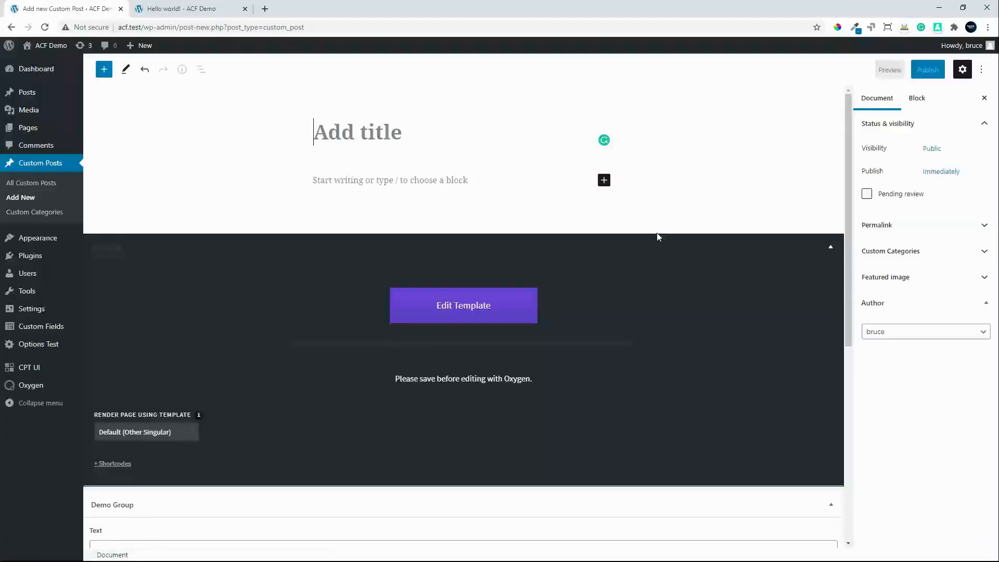
left_click(965, 333)
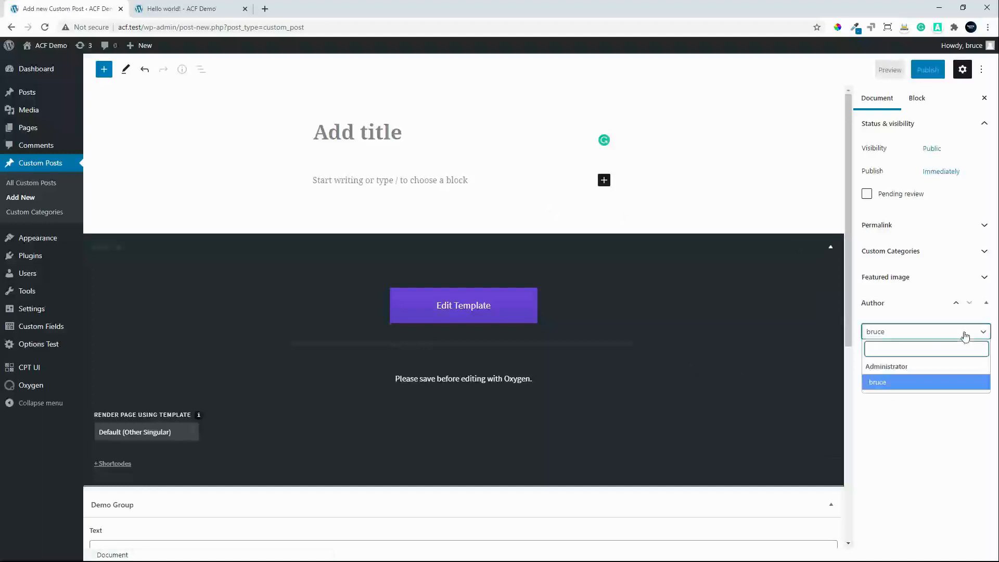
left_click(966, 336)
mouse_move(850, 233)
left_mouse_down()
mouse_move(838, 442)
mouse_move(856, 230)
left_mouse_up()
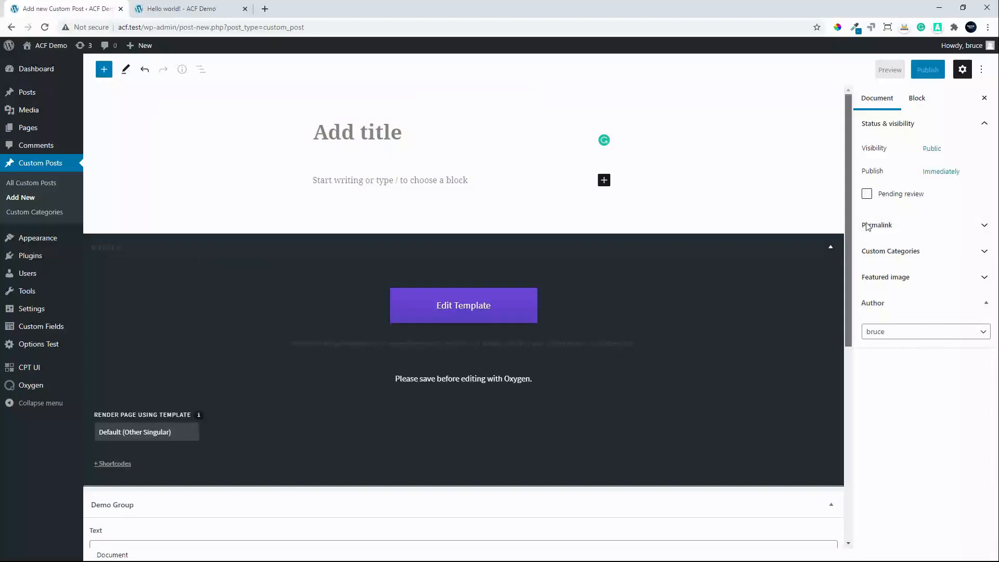
left_click_drag(866, 223, 877, 455)
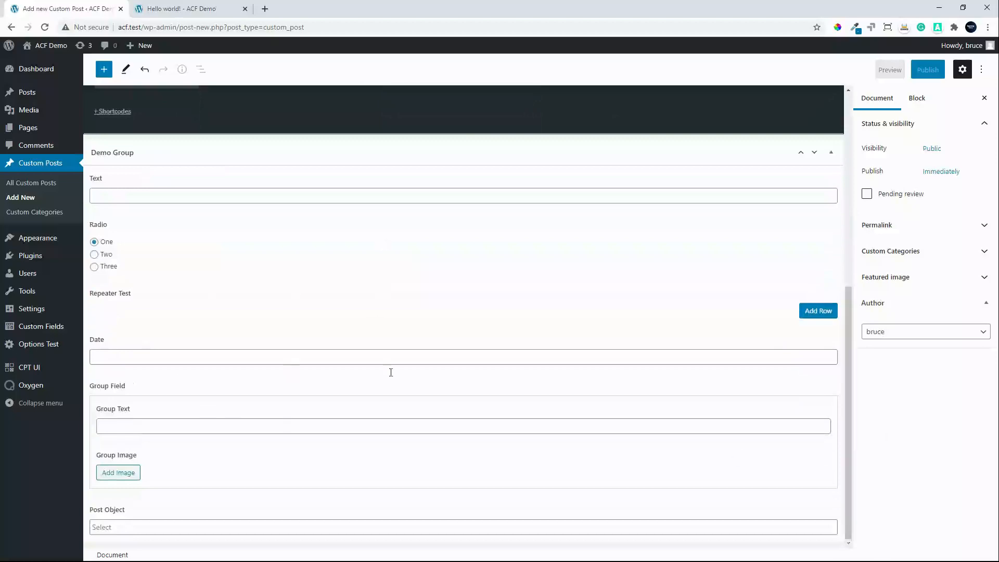
left_click_drag(848, 458, 847, 266)
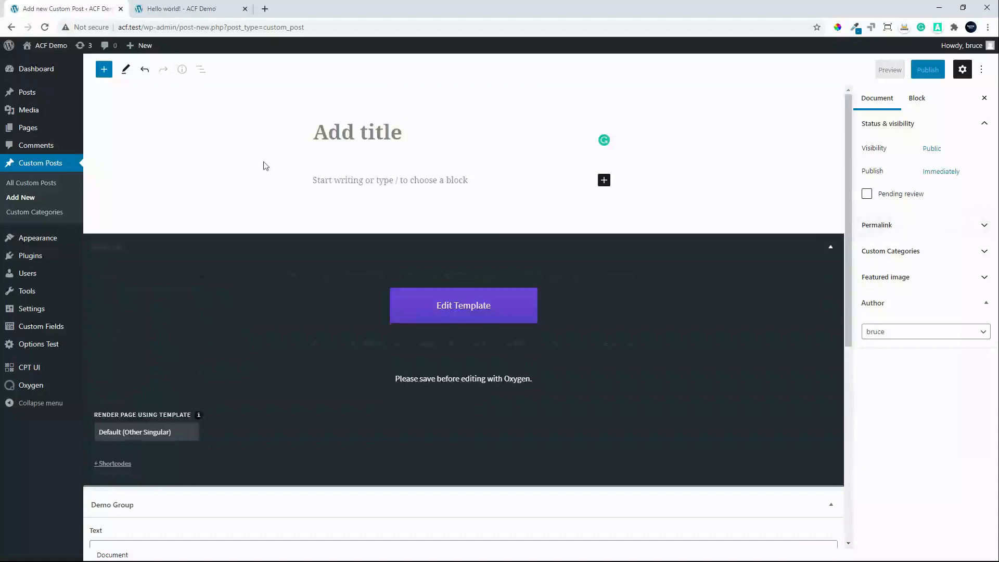
- Open the Custom Categories page, leaving the unsaved post, and examine the new-category form and its parent category options
left_click(33, 215)
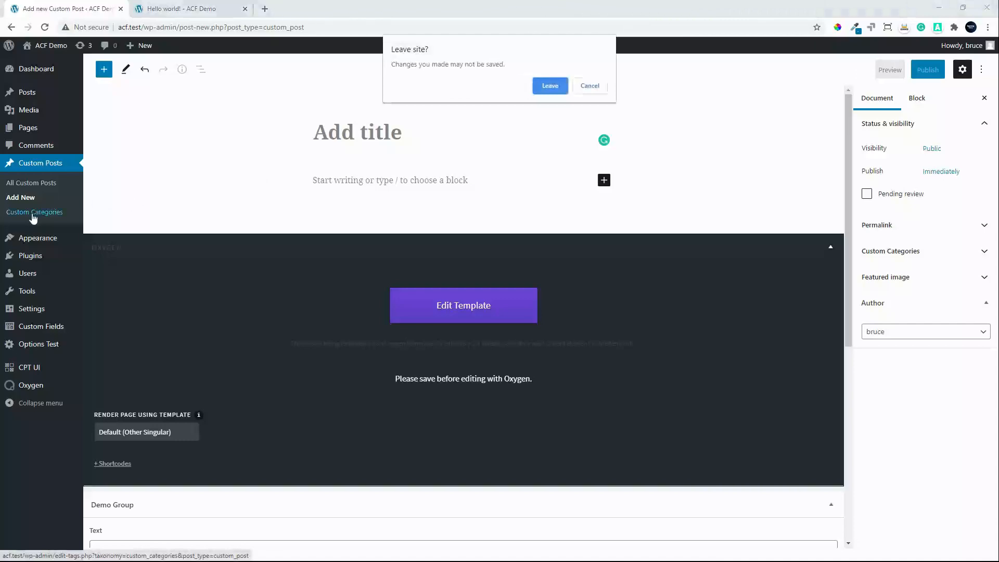
left_click(549, 86)
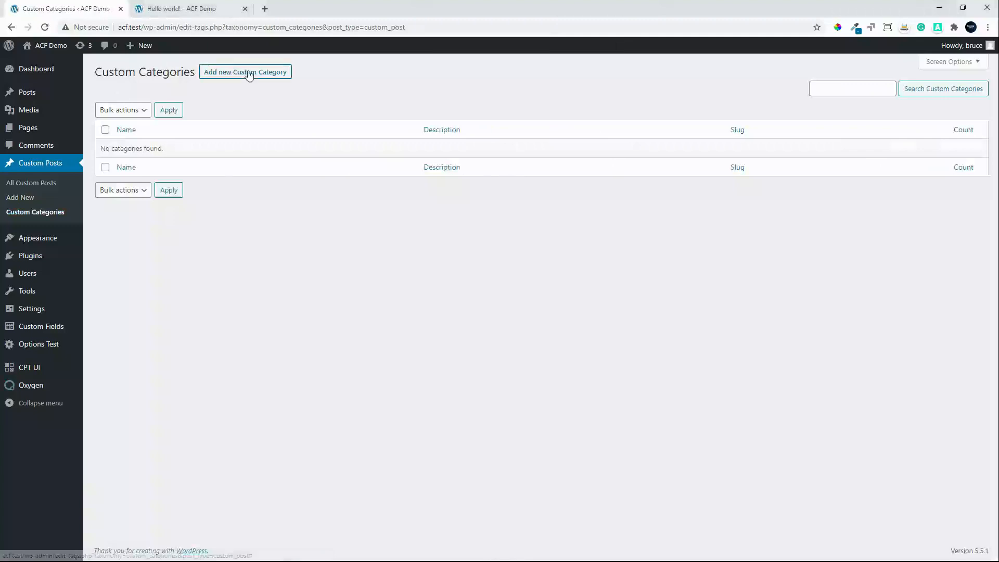
left_click(249, 73)
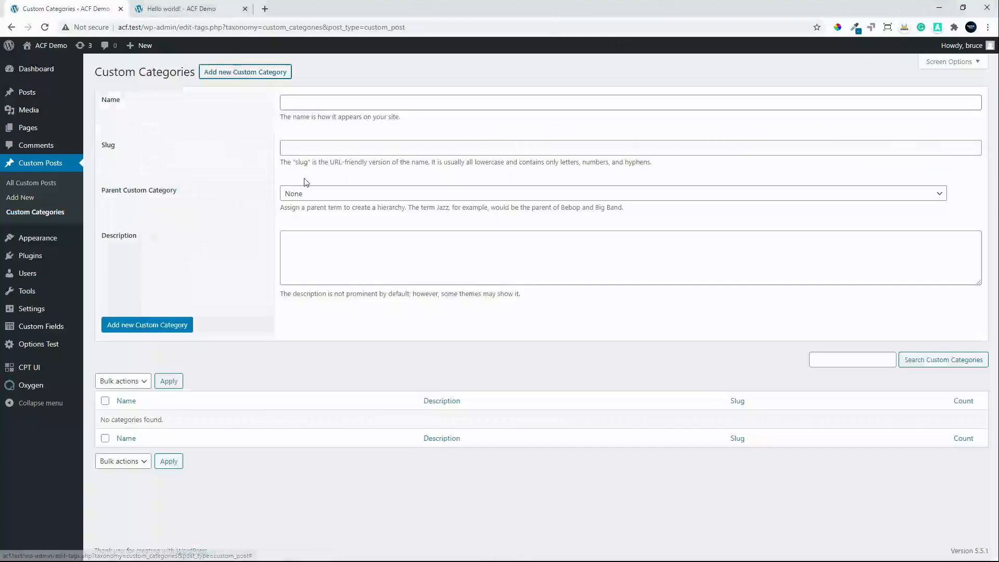
left_click(300, 195)
left_click(300, 195)
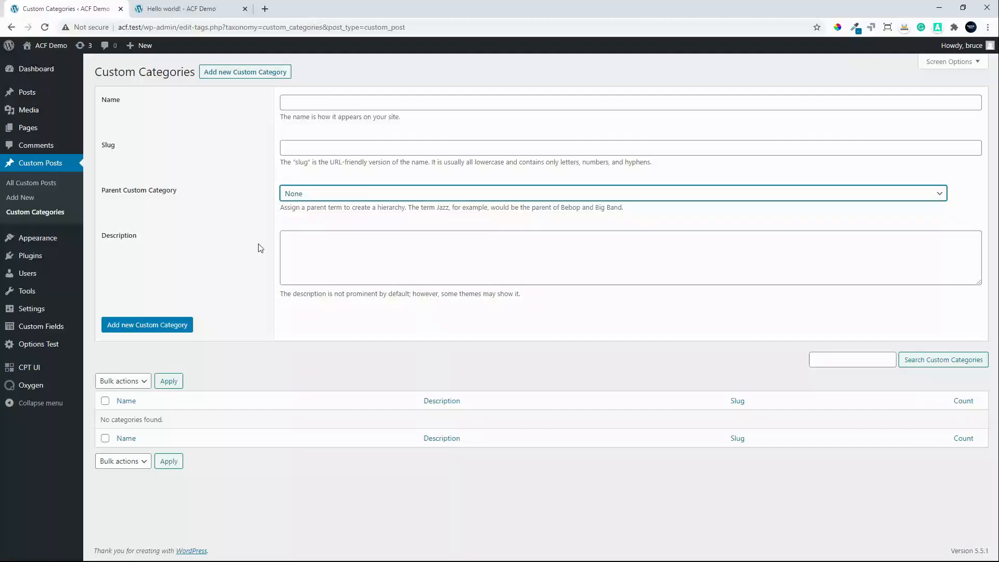
- Set the Demo Group field group's location rule to Post Type is equal to Post and update the group
mouse_move(46, 328)
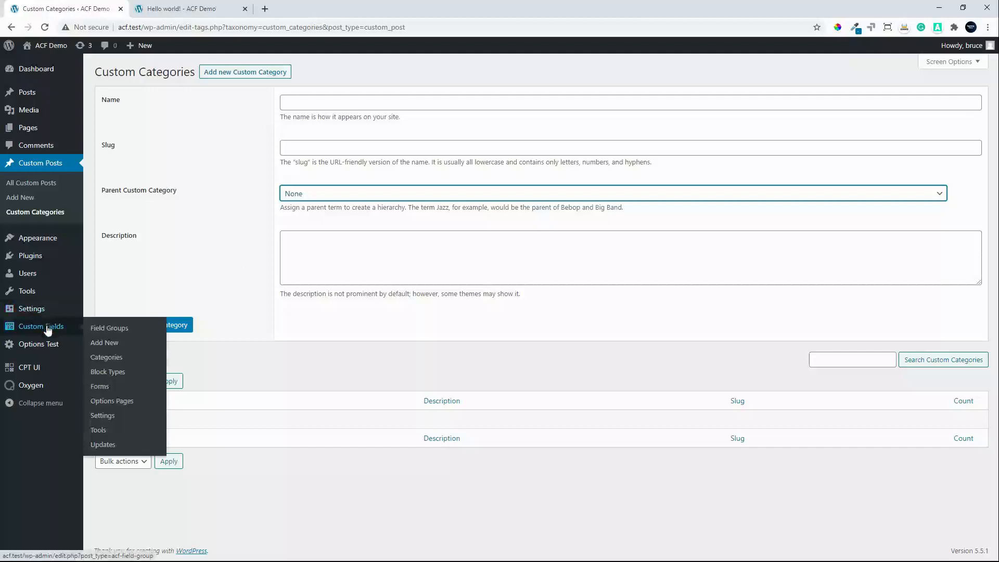
left_click(47, 327)
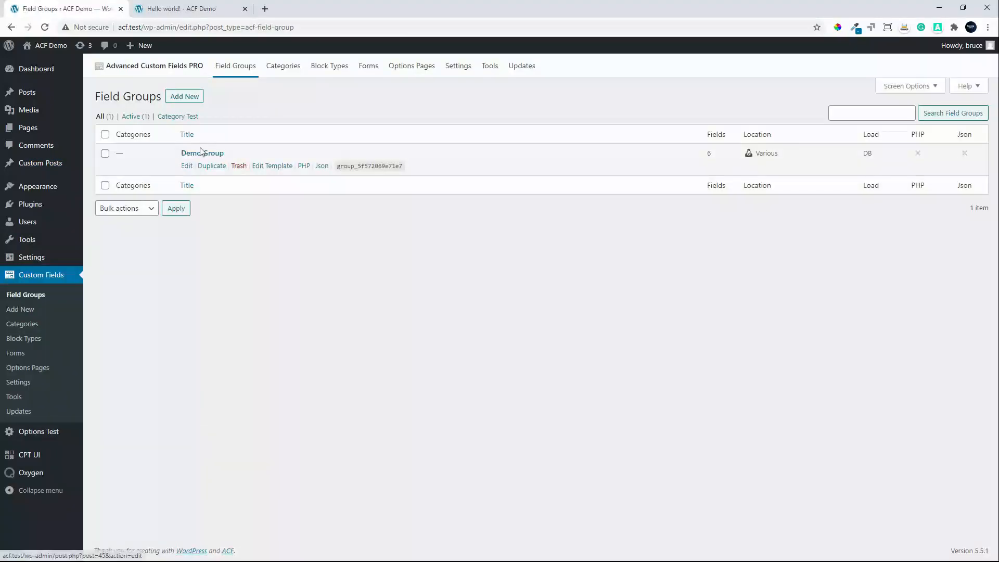
left_click(184, 170)
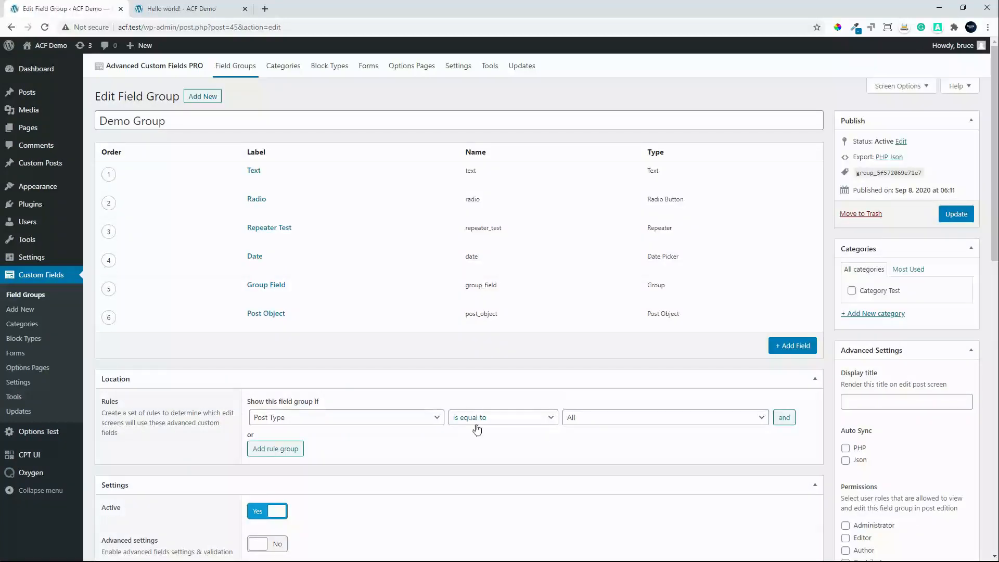
left_click(604, 426)
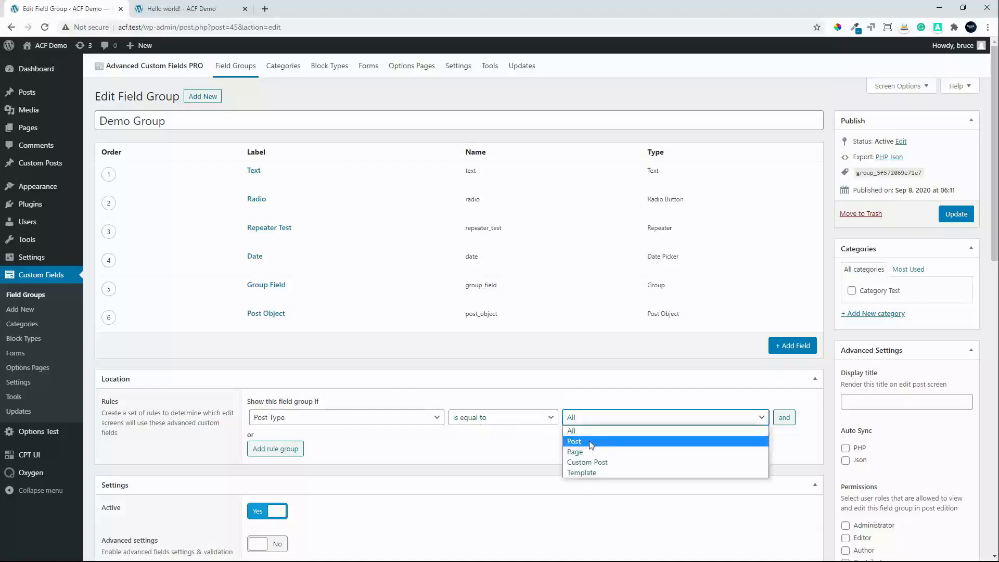
left_click(593, 443)
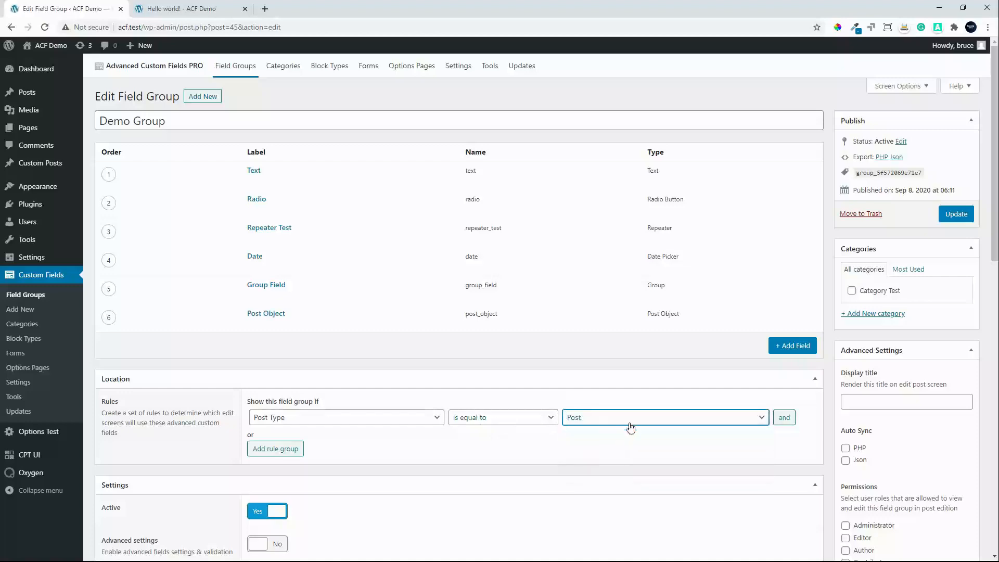
left_click(954, 214)
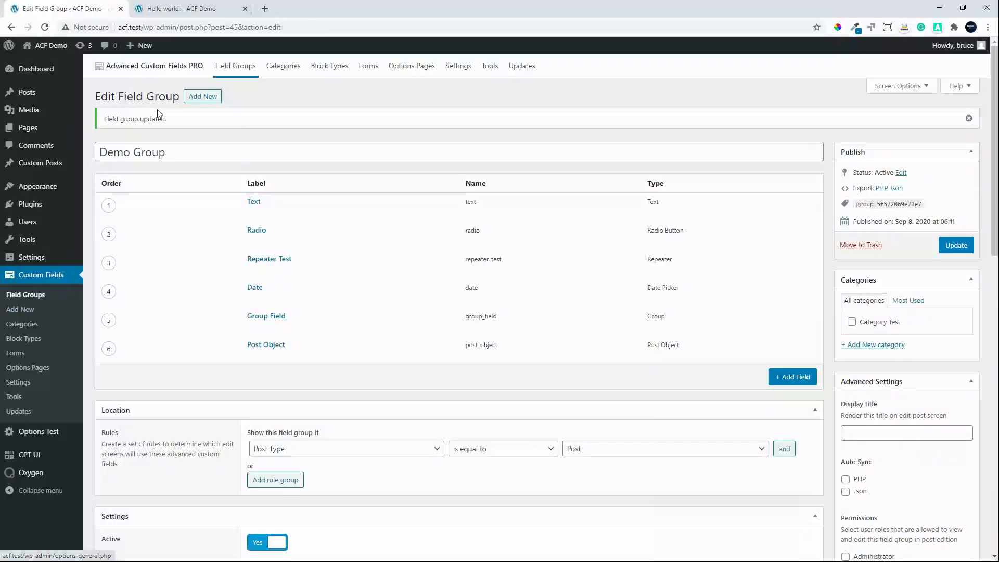
- Create and publish a field group titled Custom Posts Fields, shown when Post Type is equal to Custom Post
left_click(213, 98)
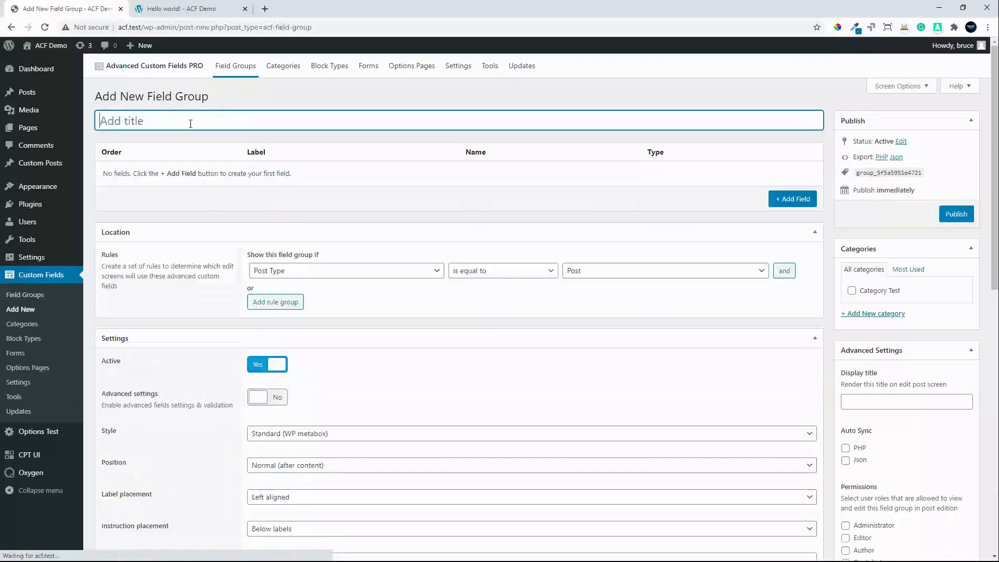
type("Cust")
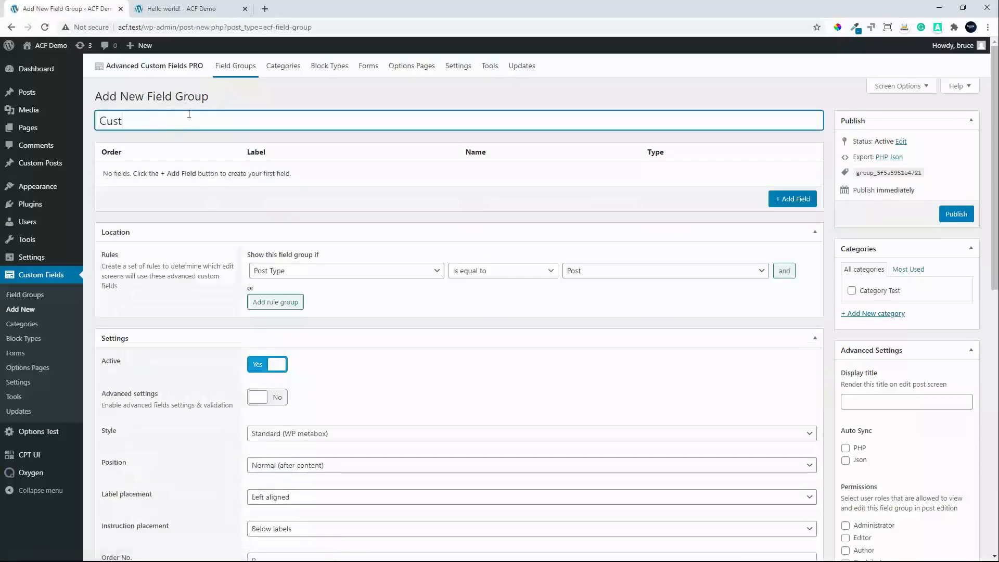
type("om Posts F")
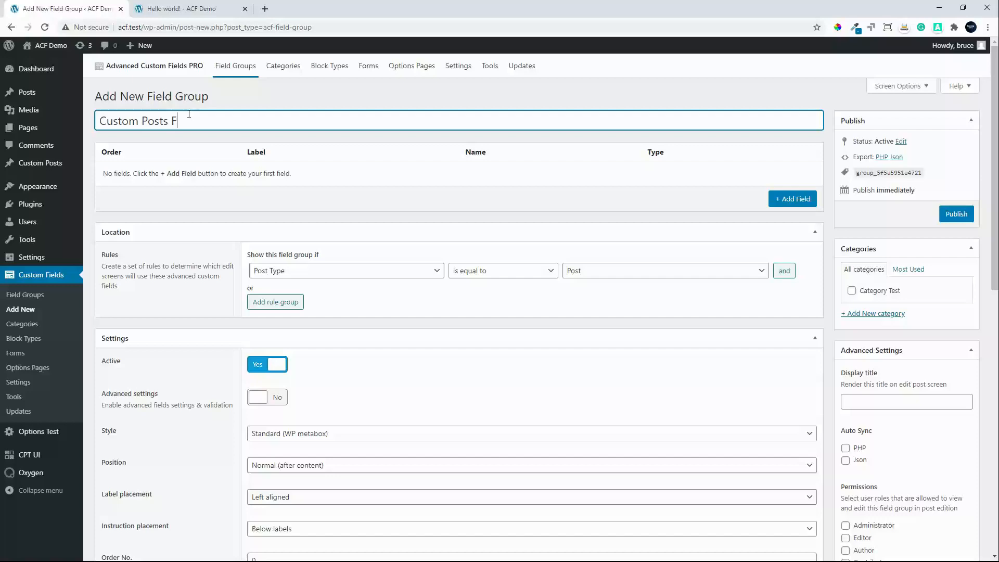
type("ields")
left_click(591, 271)
left_click(590, 314)
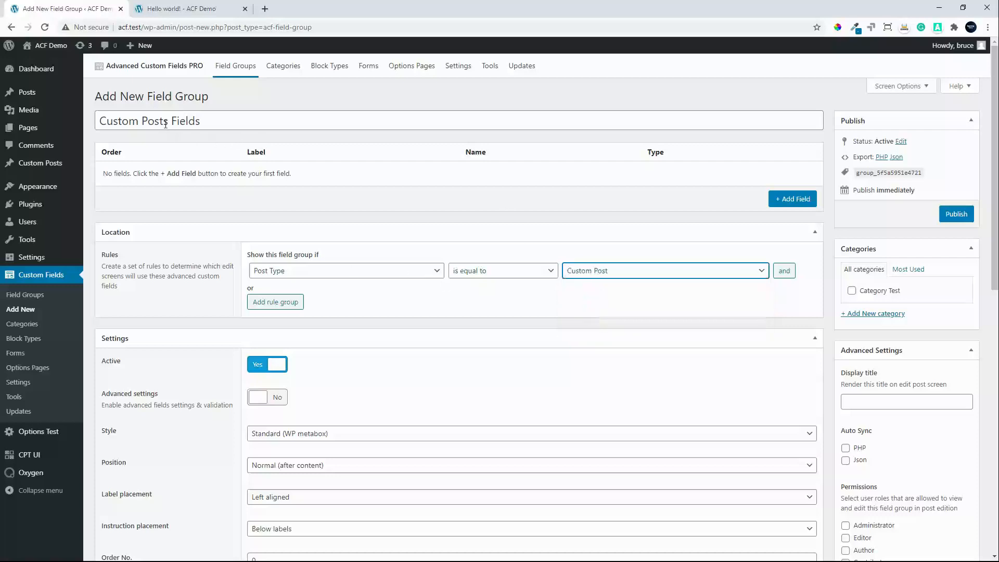
left_click(964, 215)
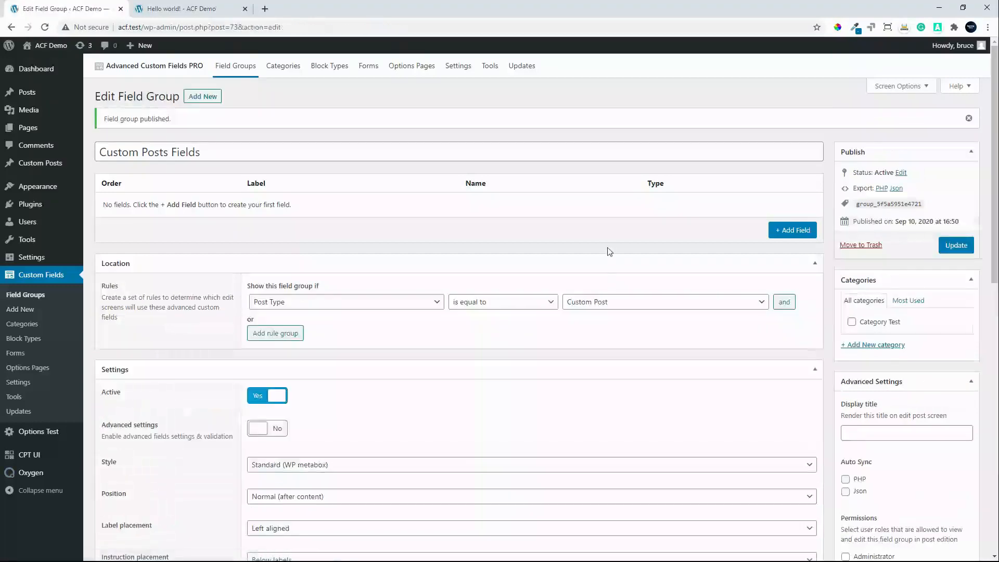
- Add a Text field labelled Custom Title to the Custom Posts Fields group
left_click(795, 231)
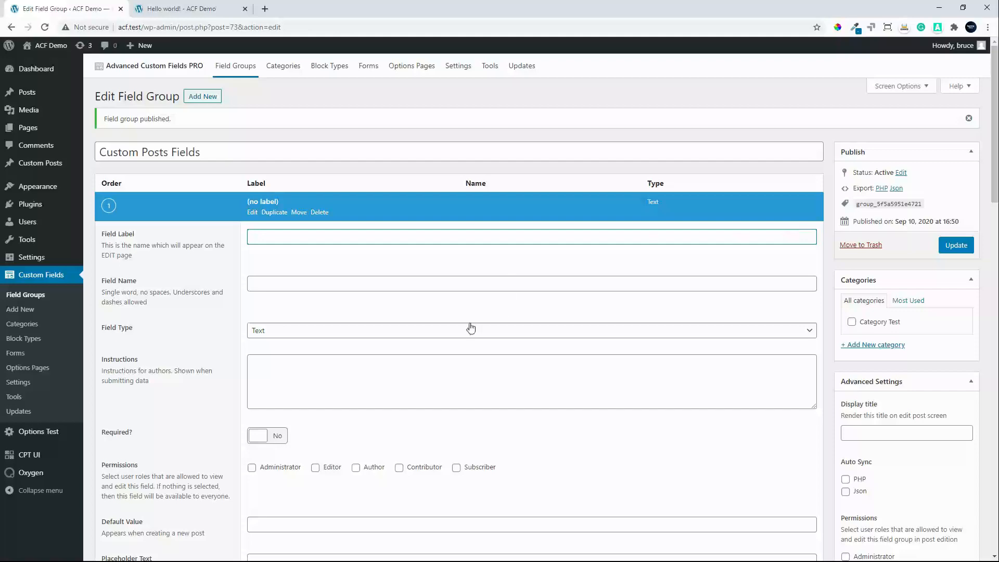
type("ustom Title")
left_click(279, 284)
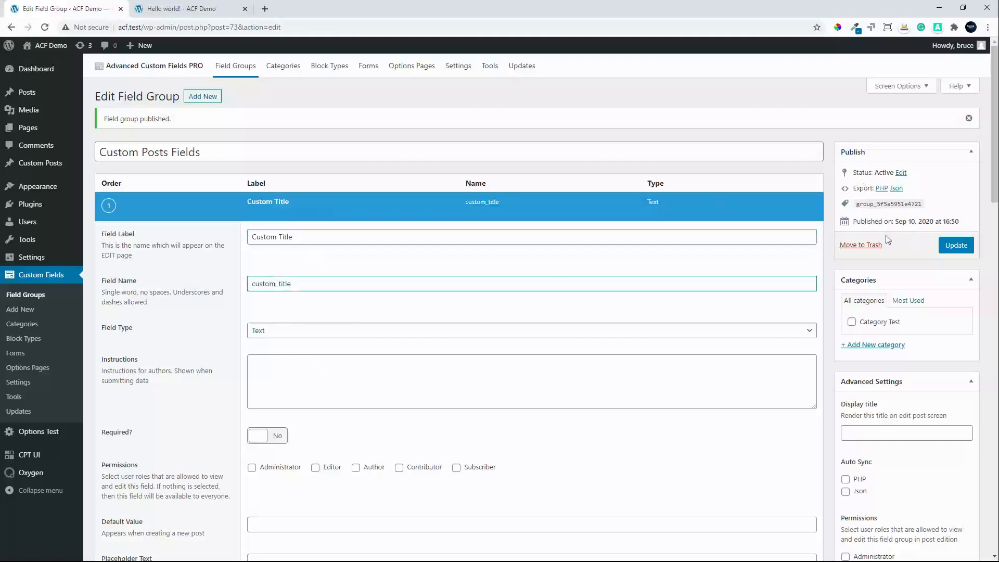
left_click(267, 203)
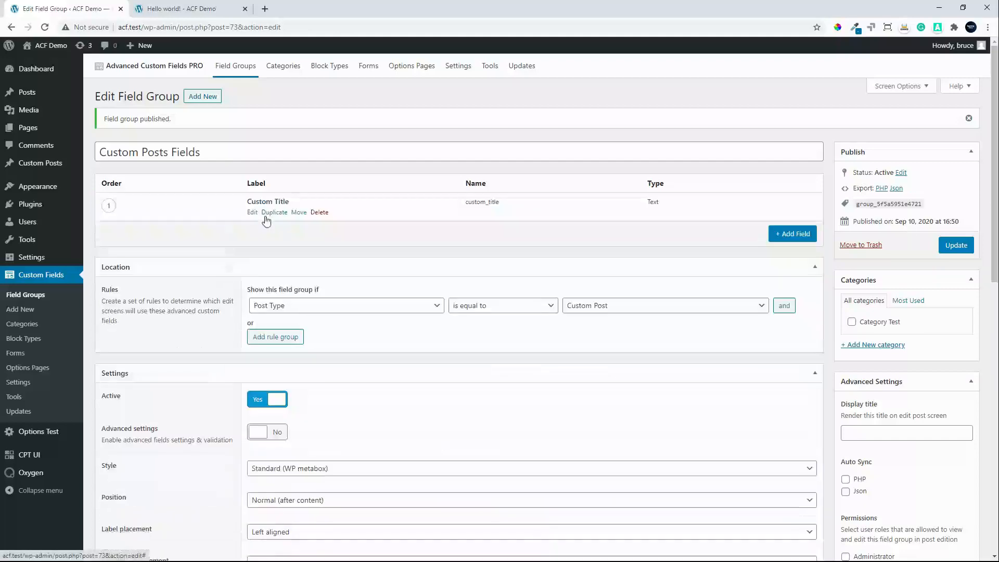
- Add a second field labelled Custom Content with the field type Wysiwyg Editor
left_click(811, 235)
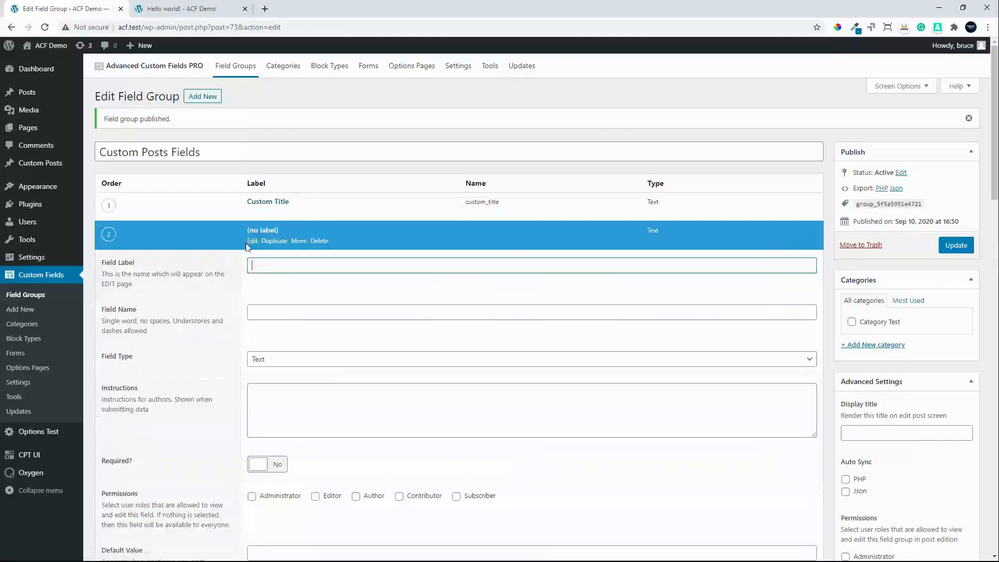
type("Custom Content")
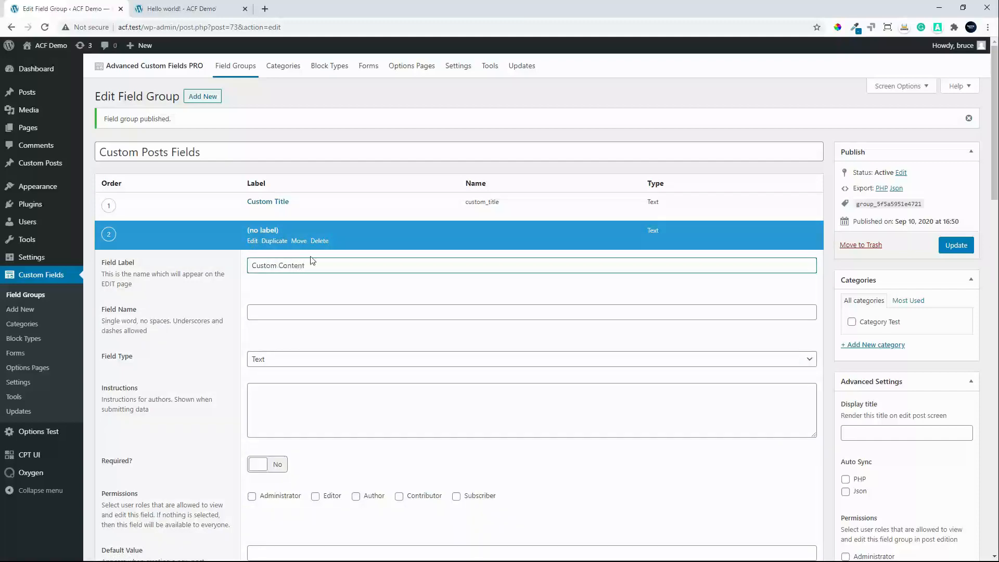
left_click(292, 313)
left_click(279, 359)
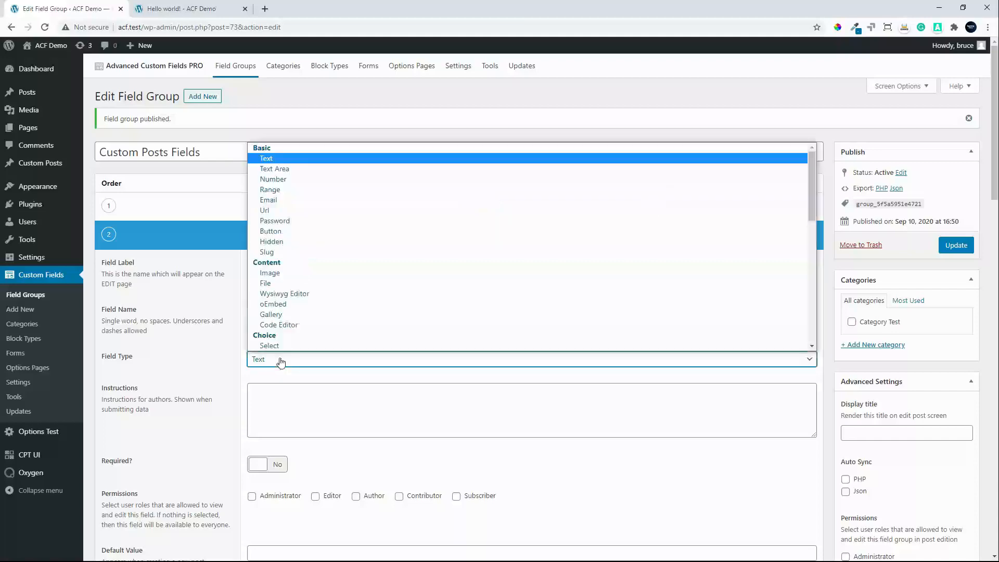
left_click(327, 293)
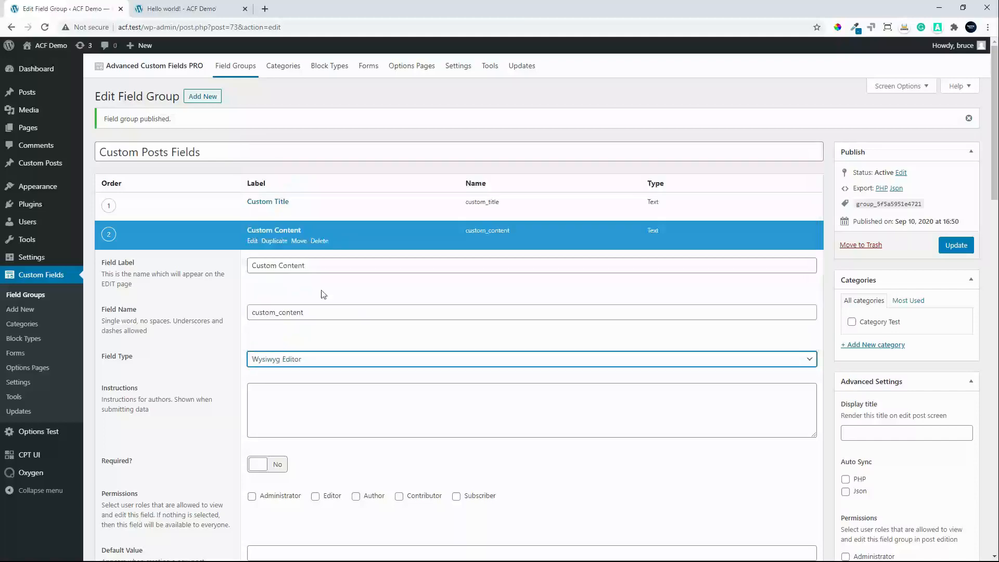
left_click(266, 233)
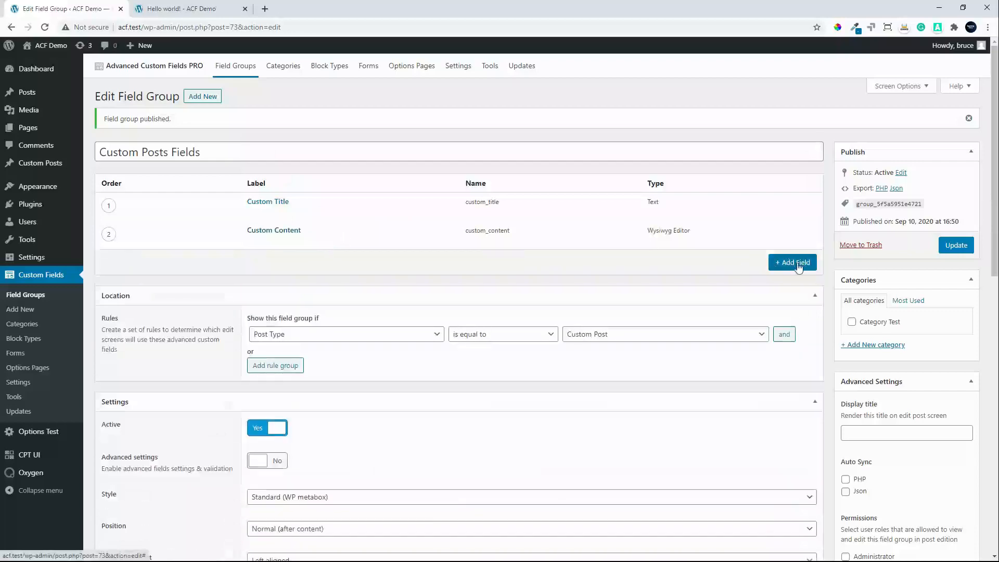
- Add a third field labelled Custom Image with the field type Image
left_click(799, 265)
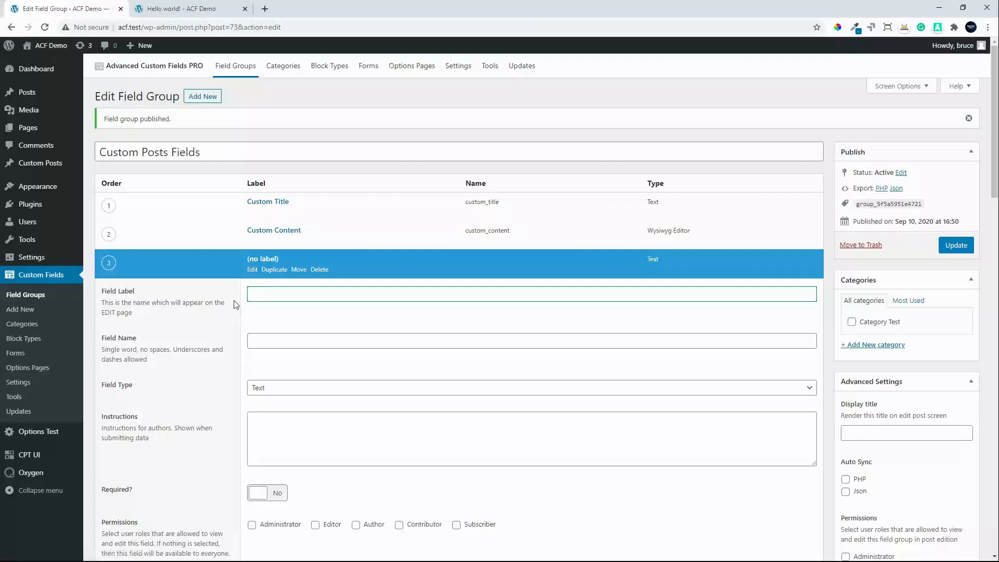
type("Custom Image")
left_click(293, 390)
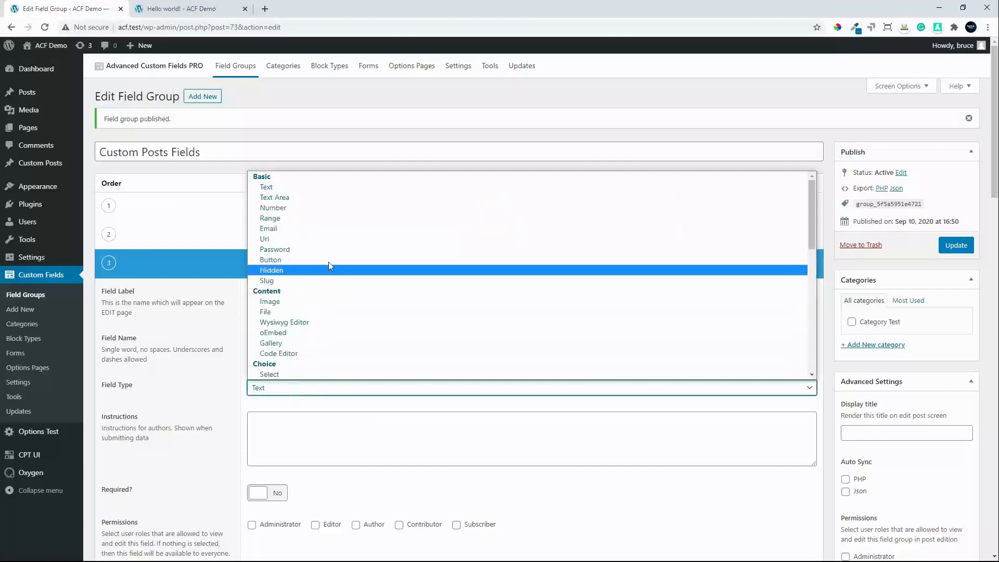
left_click(314, 300)
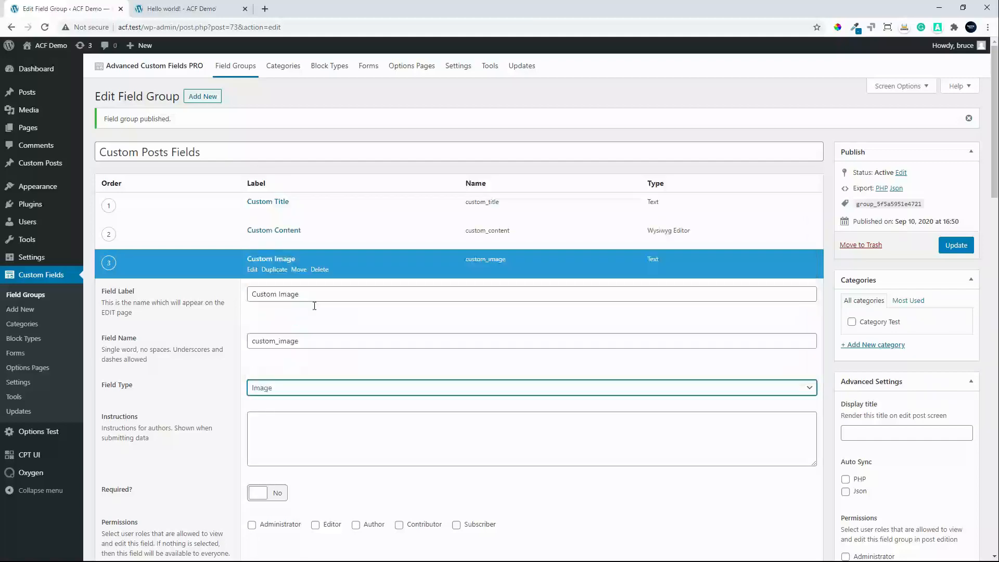
- Set Featured thumbnail to Yes for the Custom Image field and update the field group
scroll(363, 405, "down", 3)
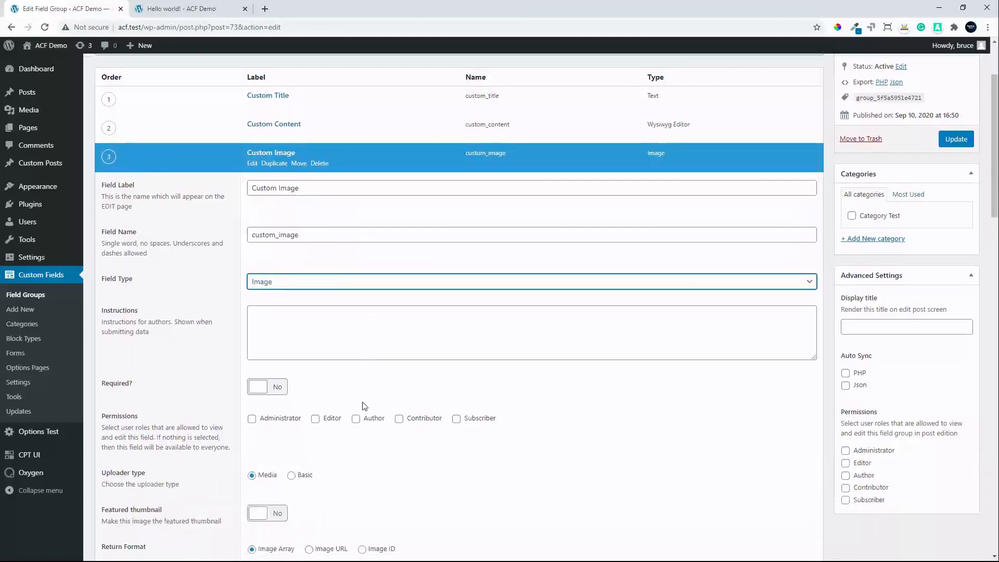
scroll(363, 404, "down", 2)
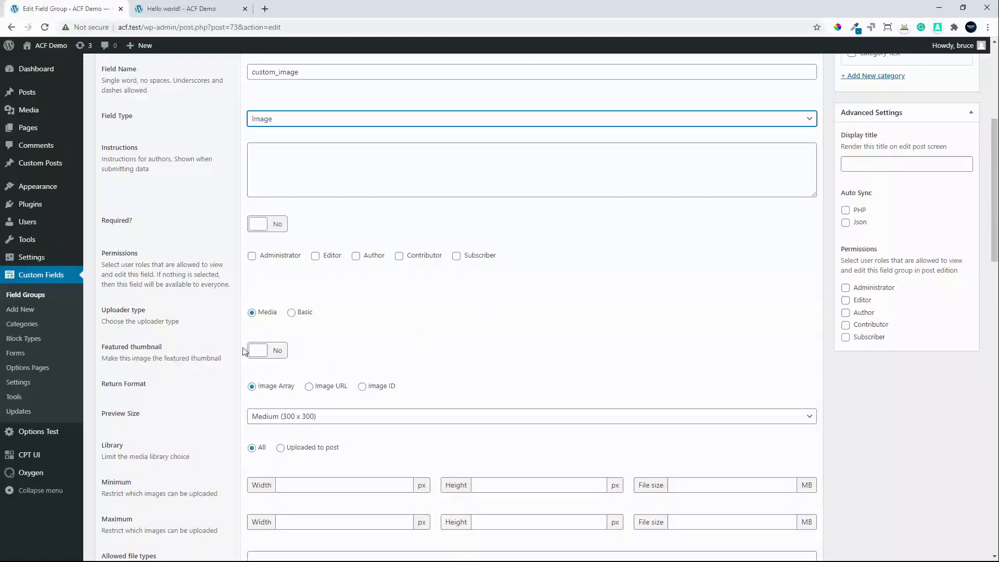
left_click(266, 356)
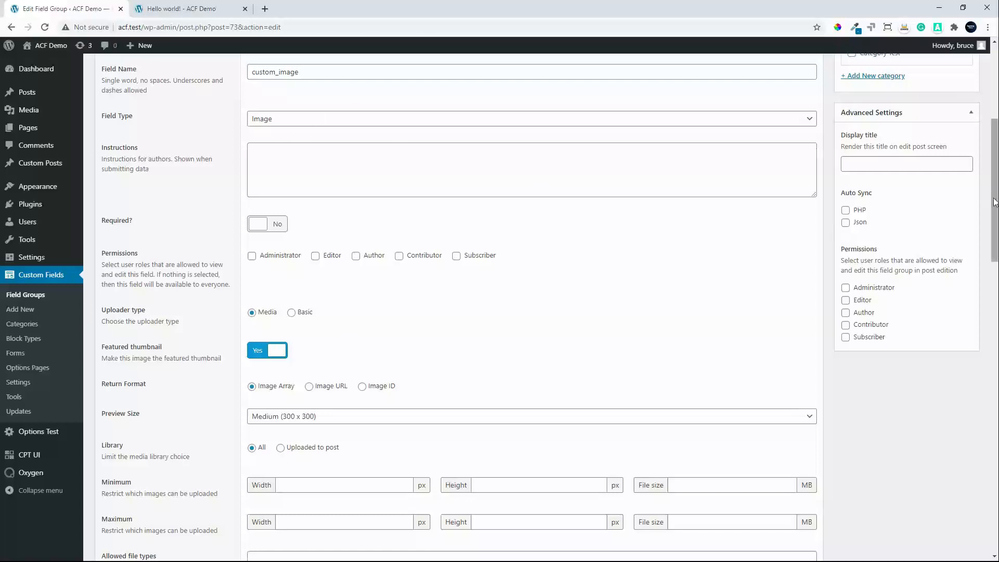
left_click_drag(992, 194, 992, 122)
left_click(956, 245)
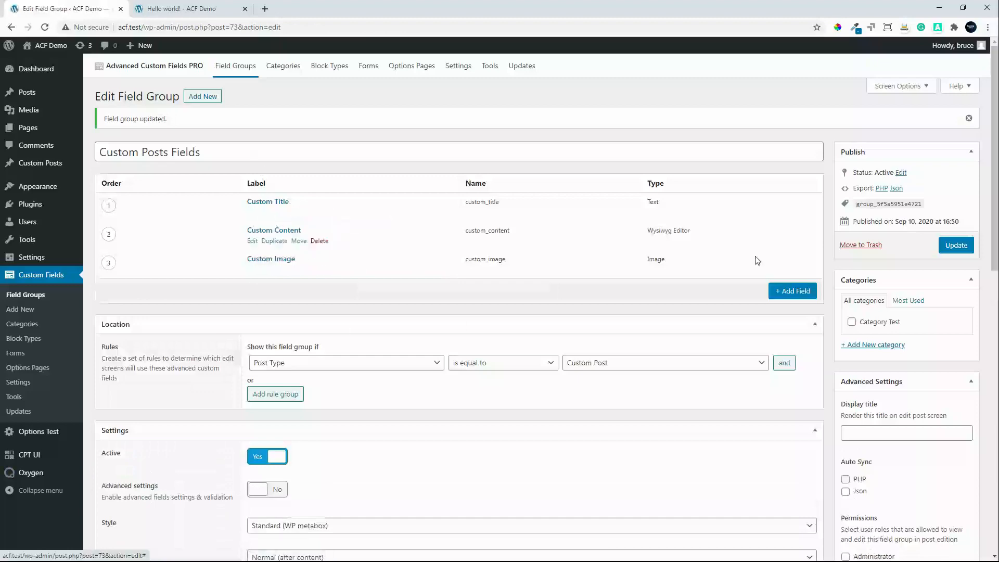
- Add a fourth field labelled Custom Taxonomy with the field type Taxonomy to the Custom Posts Fields group
left_click(801, 290)
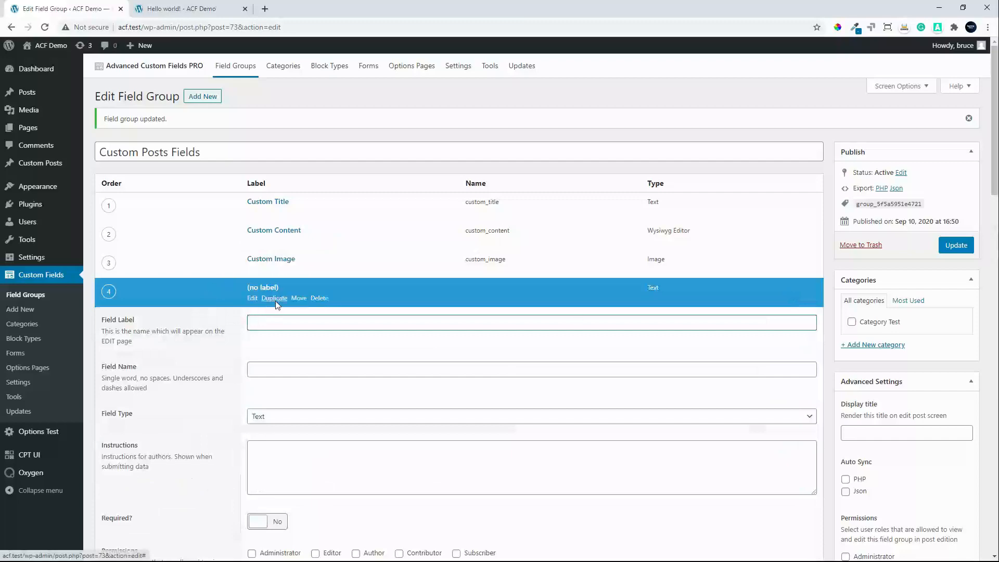
type("Custom Tq")
type("xonomy")
left_click(264, 373)
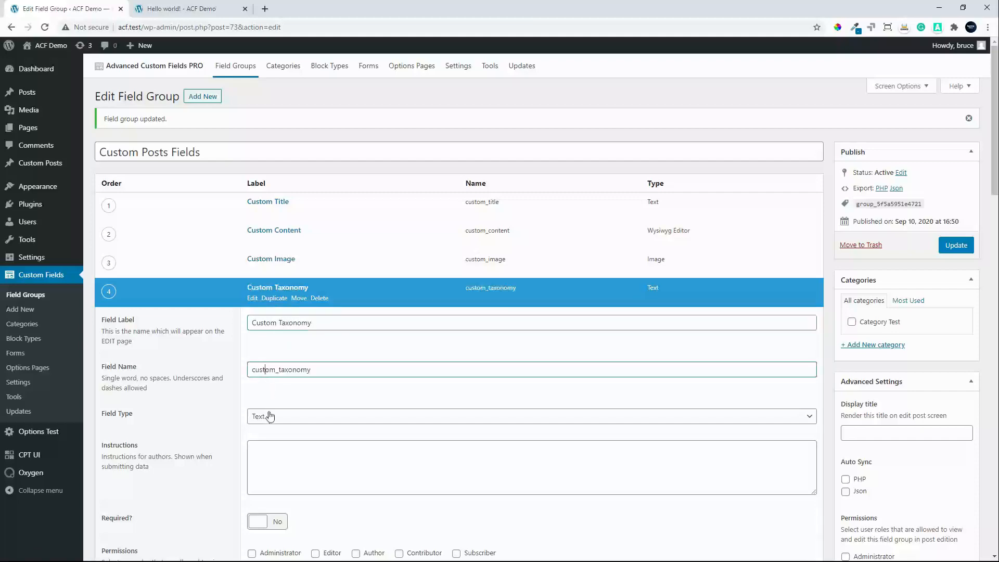
left_click(268, 416)
scroll(307, 328, "down", 5)
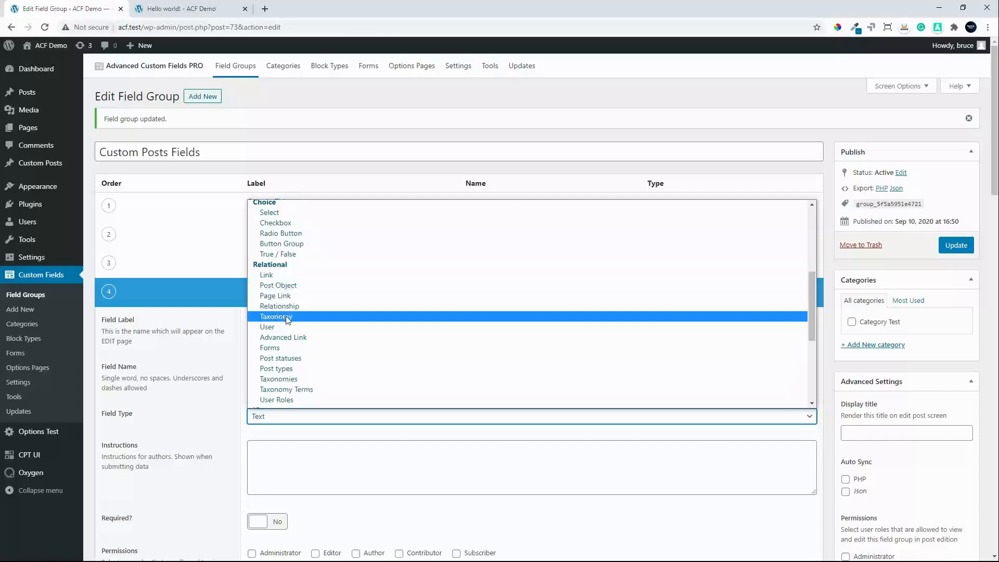
left_click(286, 317)
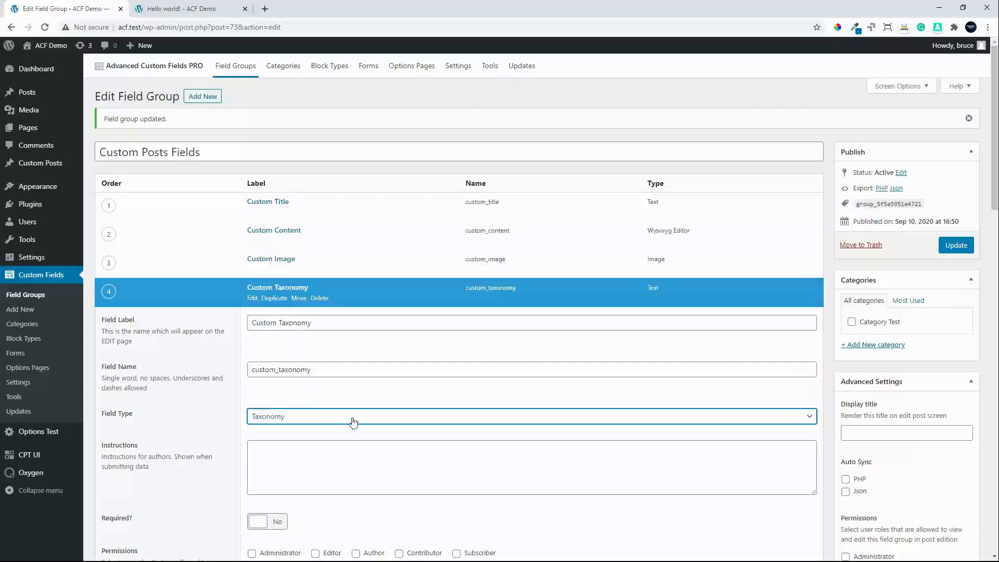
- Set the Custom Taxonomy field's displayed taxonomy to Custom Category and Load Terms to Yes
scroll(352, 419, "down", 2)
scroll(353, 411, "down", 4)
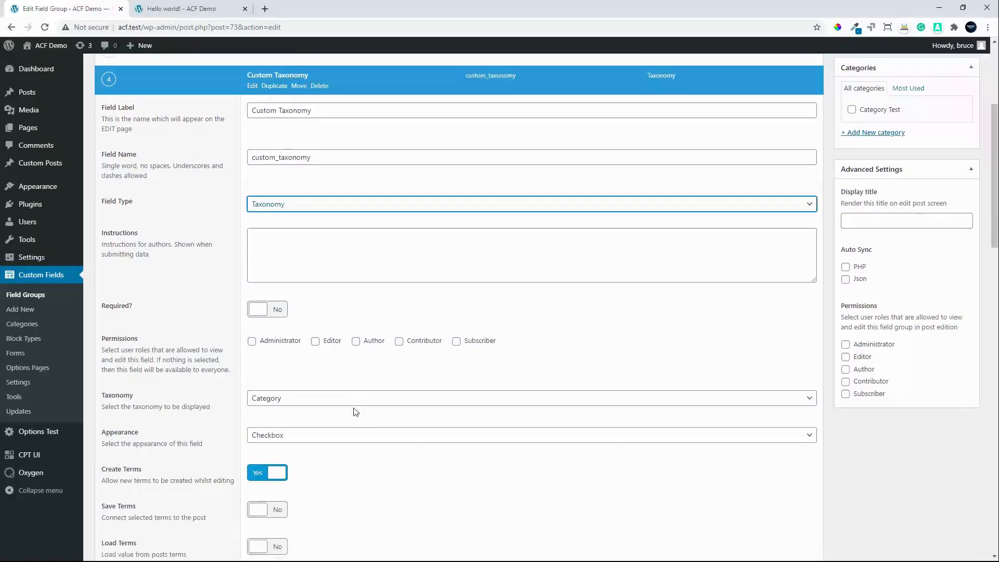
left_click(301, 316)
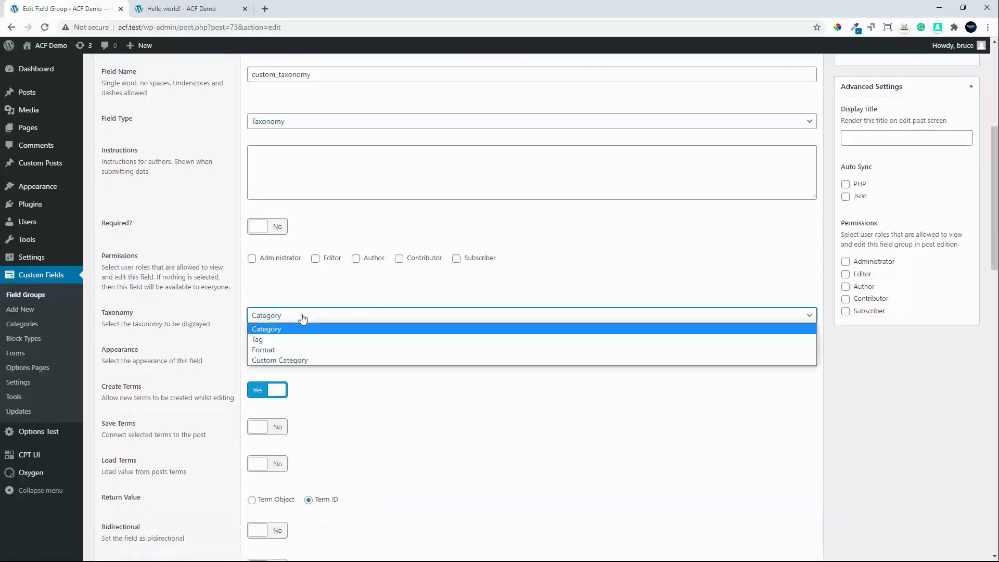
left_click(279, 360)
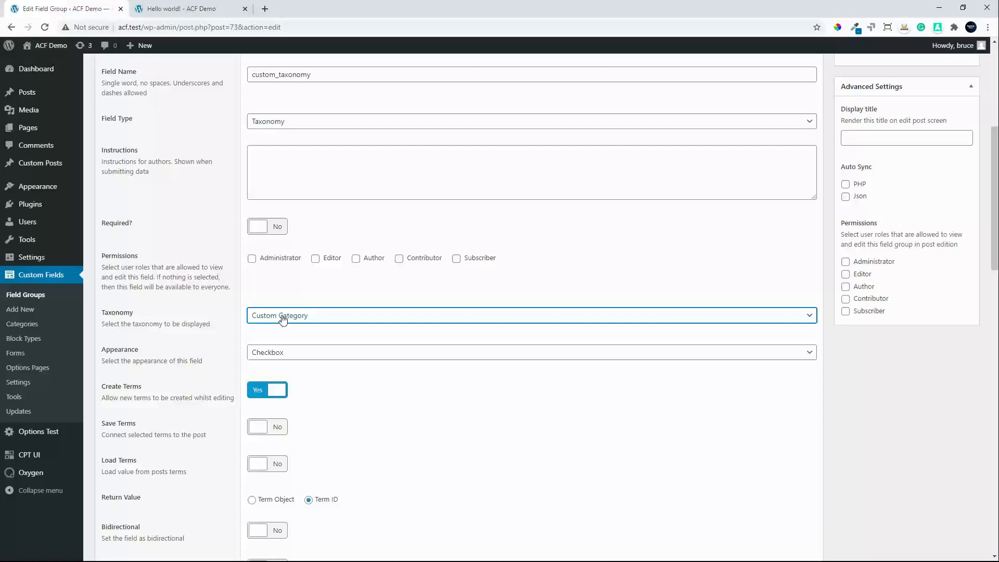
scroll(307, 406, "down", 1)
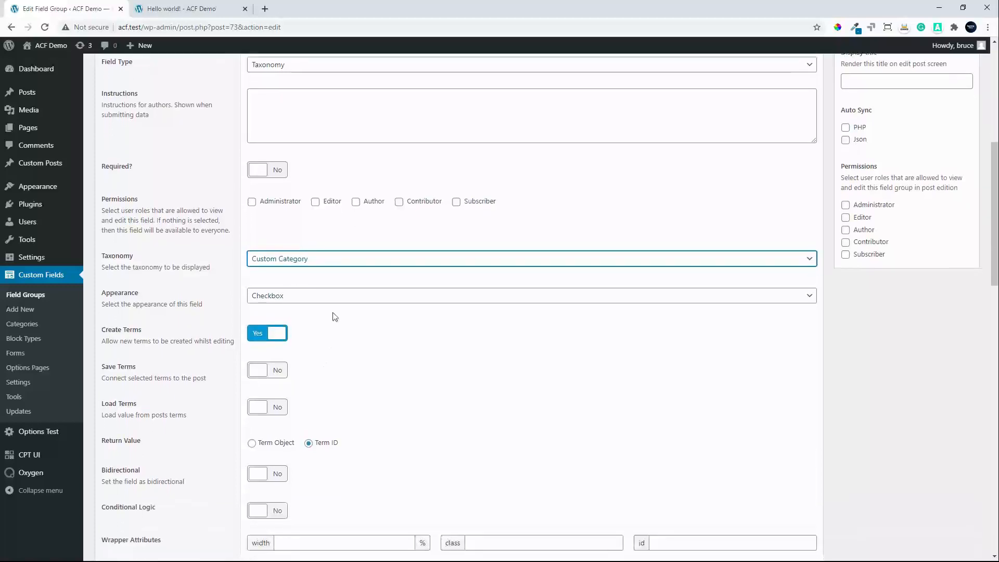
scroll(334, 317, "down", 1)
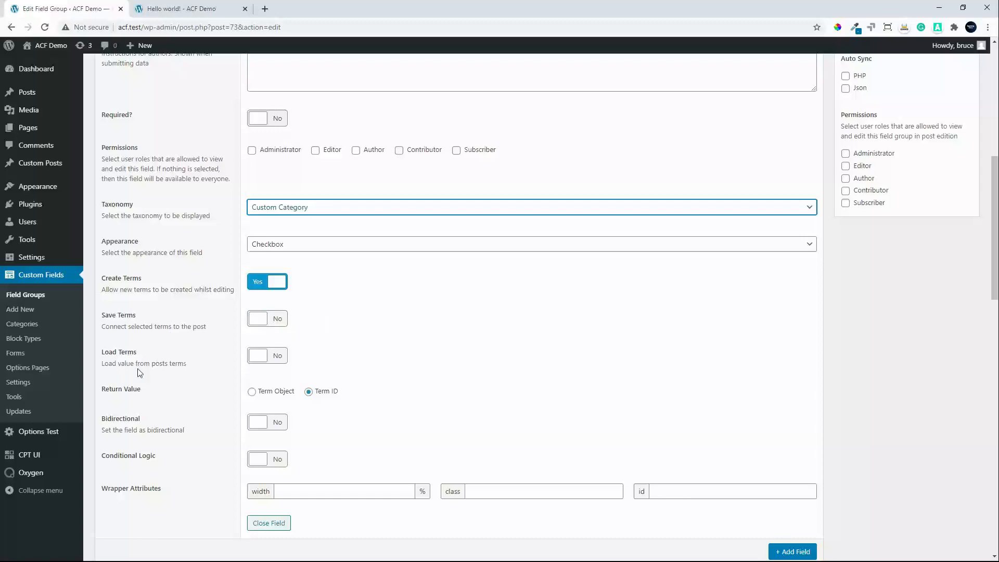
left_click(272, 357)
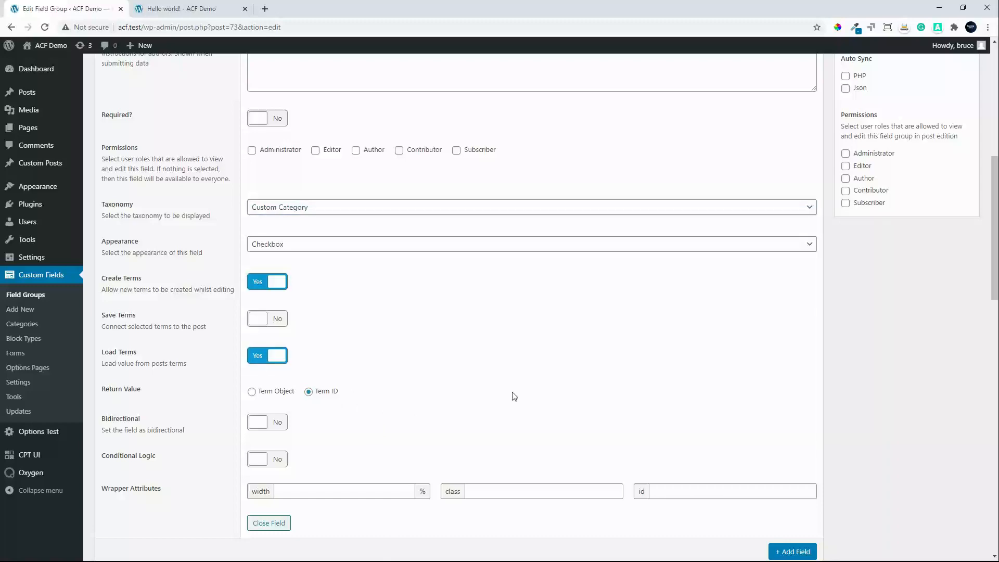
left_click(276, 426)
left_click(440, 418)
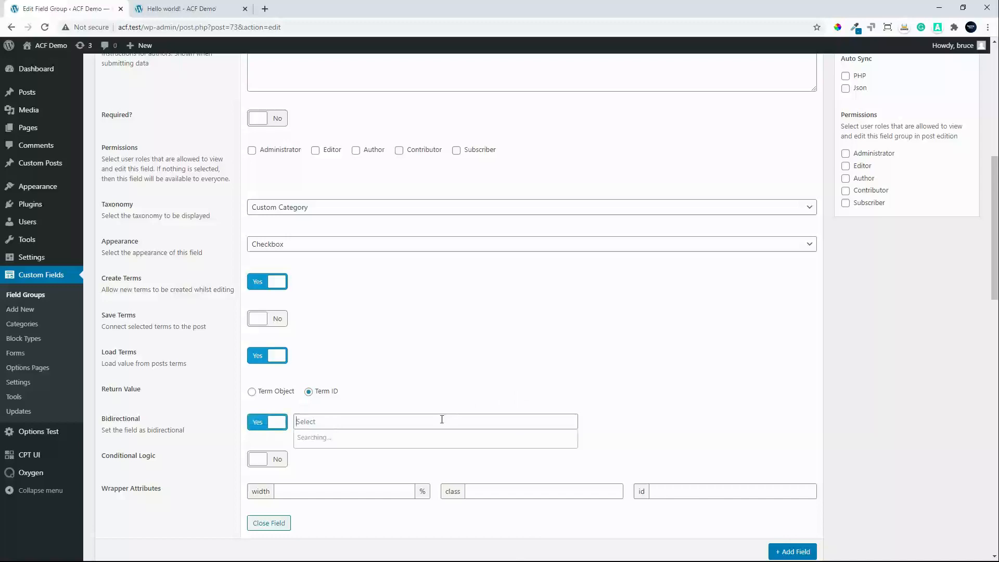
left_click(275, 425)
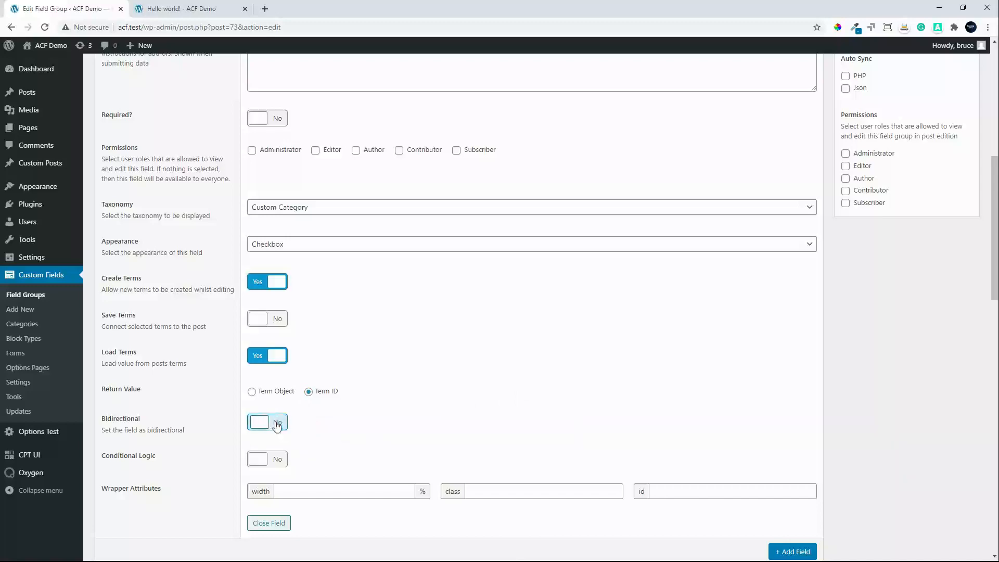
- Update the Custom Posts Fields group to save the Custom Taxonomy field
scroll(828, 348, "up", 2)
scroll(829, 345, "up", 2)
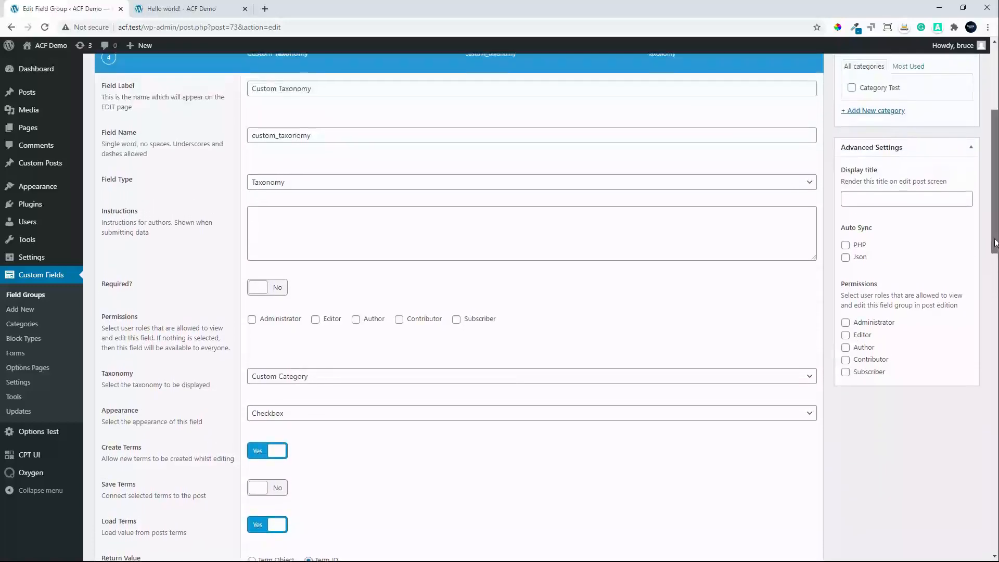
scroll(988, 250, "up", 4)
left_click(957, 246)
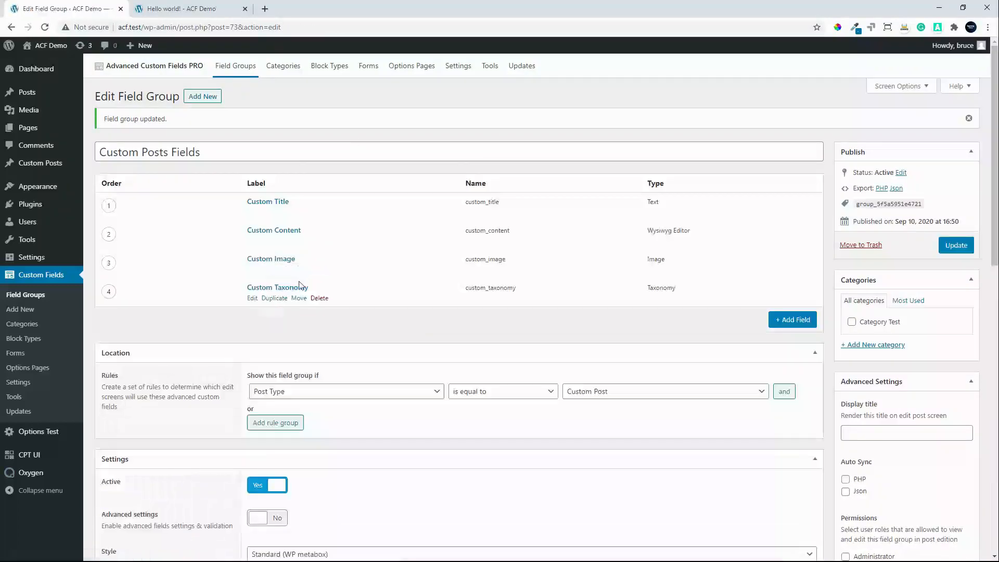
- Create a new field group titled Custom Posts Custom Parmameters
left_click(35, 298)
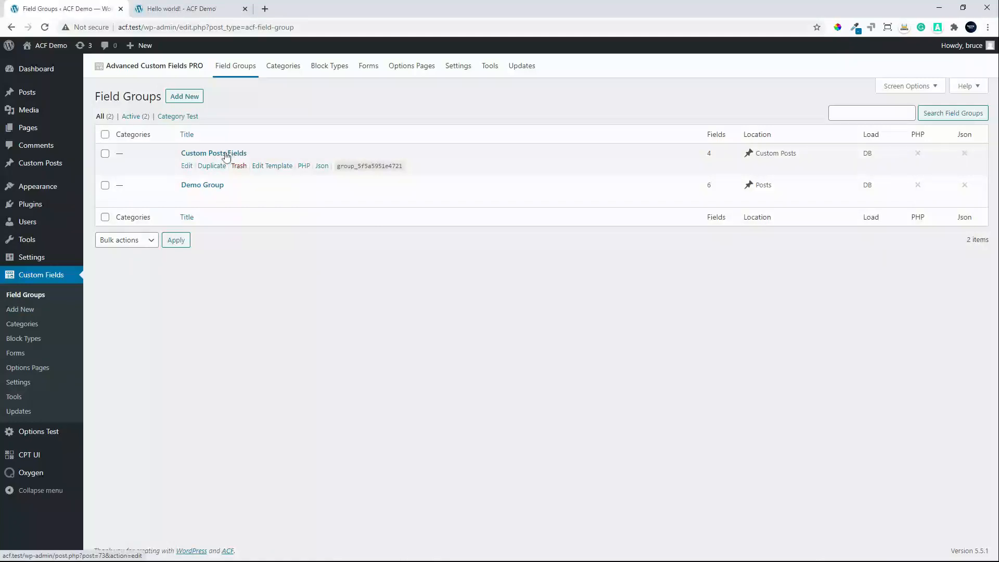
left_click(184, 96)
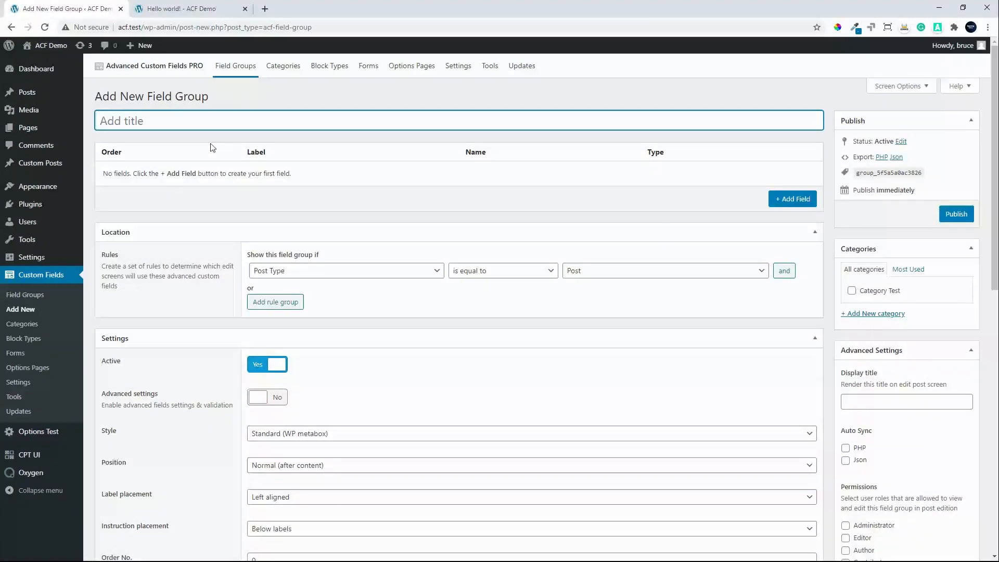
type("Custom PO")
key("BackSpace")
type("osts Custom")
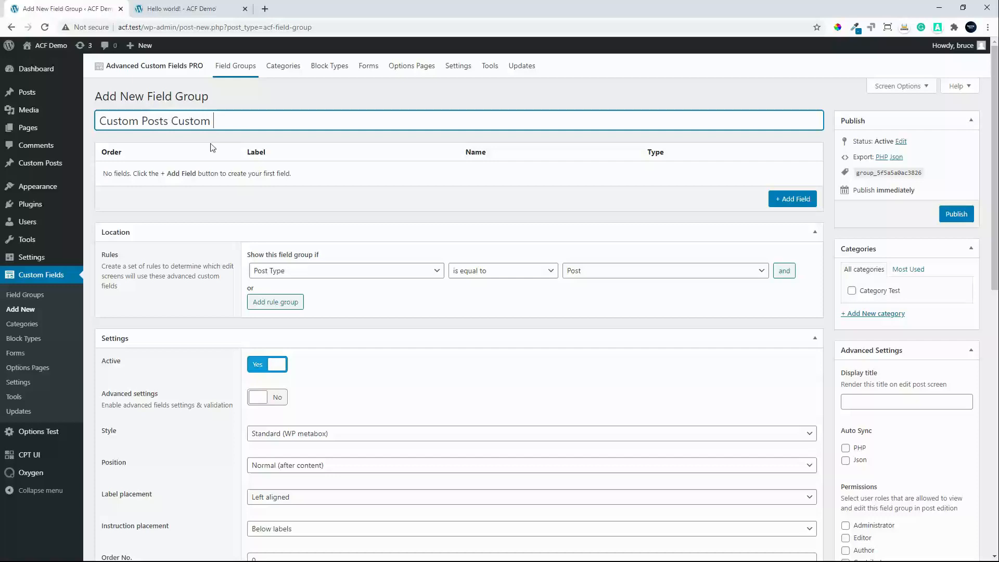
type("Parmameters")
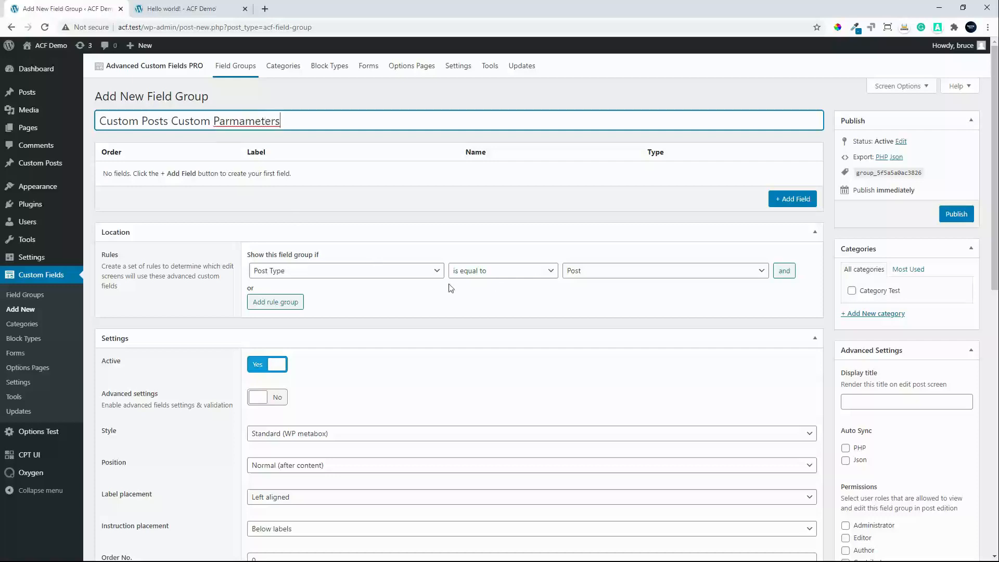
- Set the location rule to Post Type is equal to Custom Post and publish the field group
left_click(618, 275)
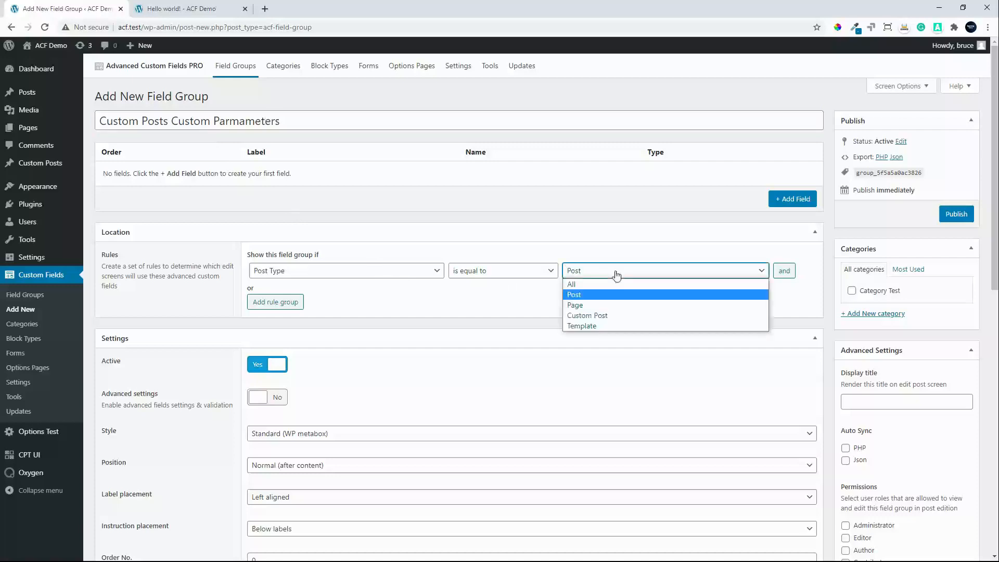
left_click(599, 316)
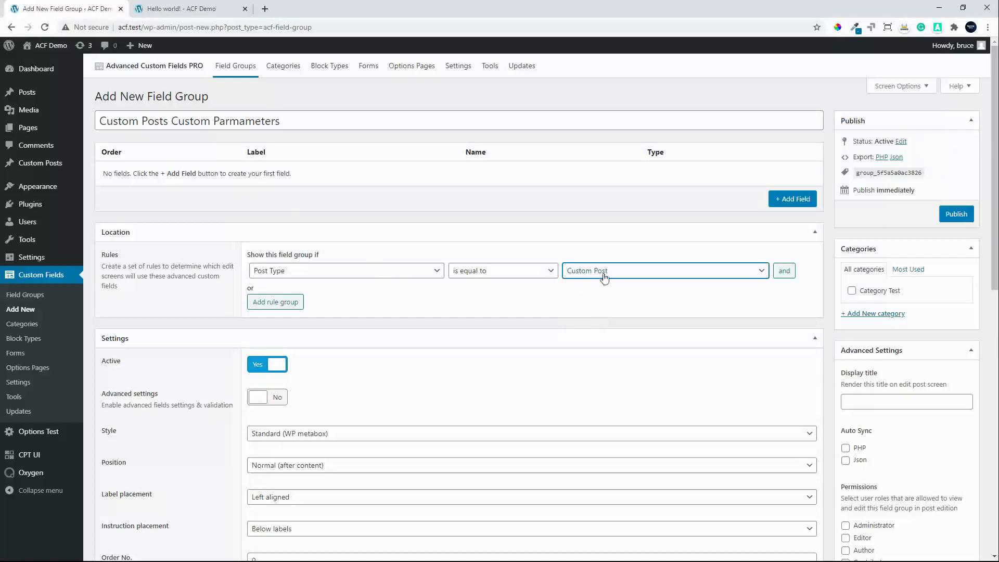
left_click(956, 214)
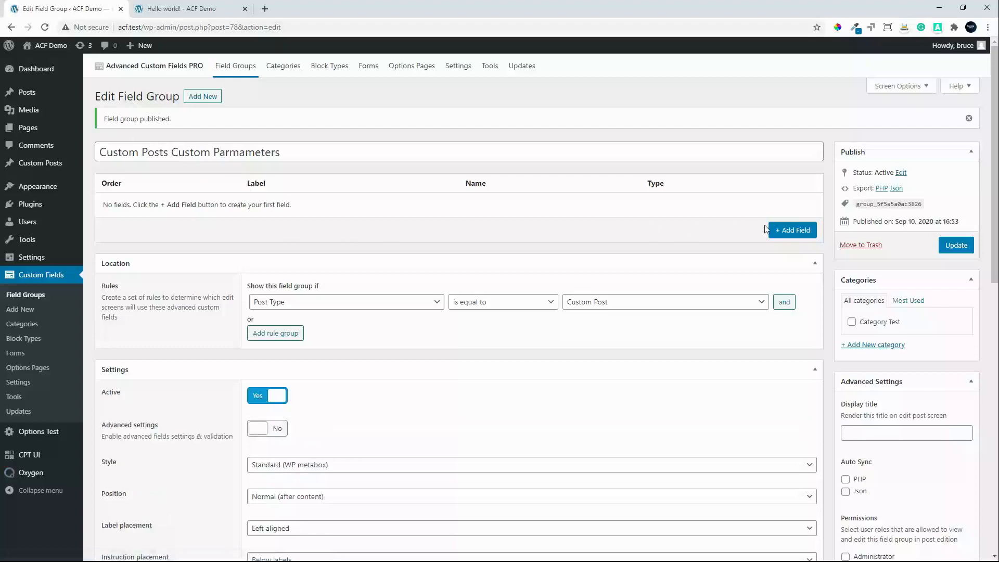
- Add a Text field labelled Custom Text Value to the new field group and collapse its settings
left_click(796, 233)
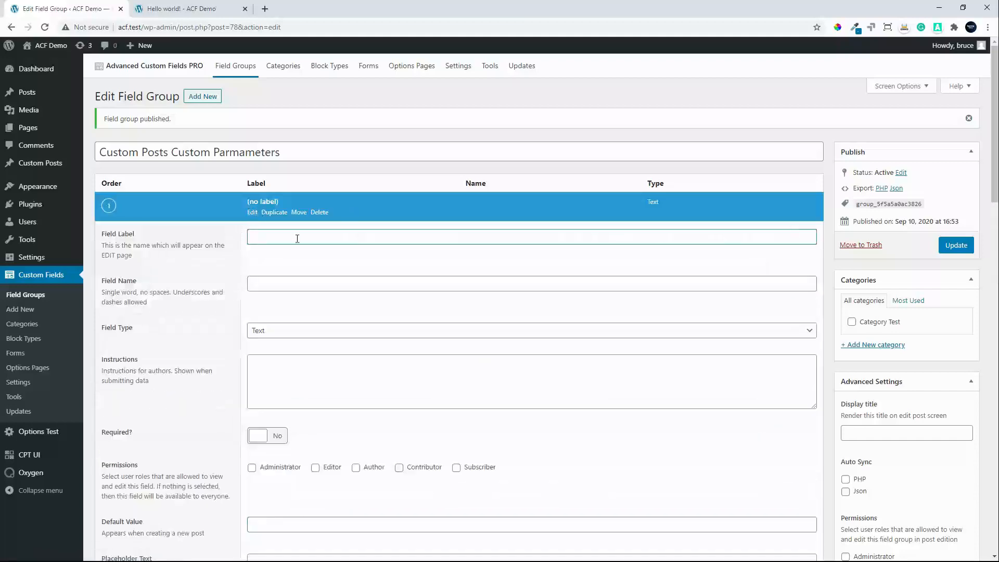
type("Te")
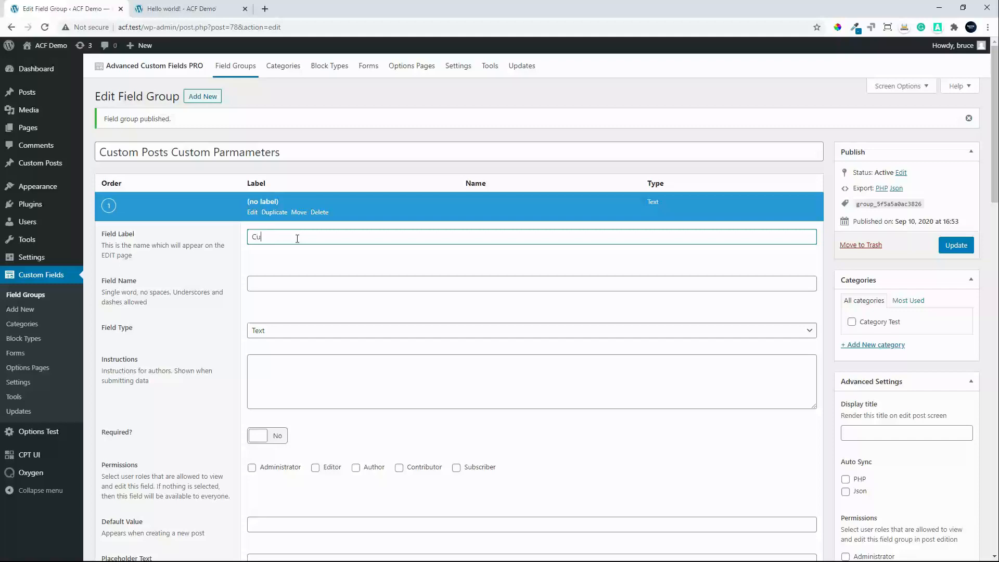
type("stom Text Value")
left_click(312, 285)
left_click(253, 212)
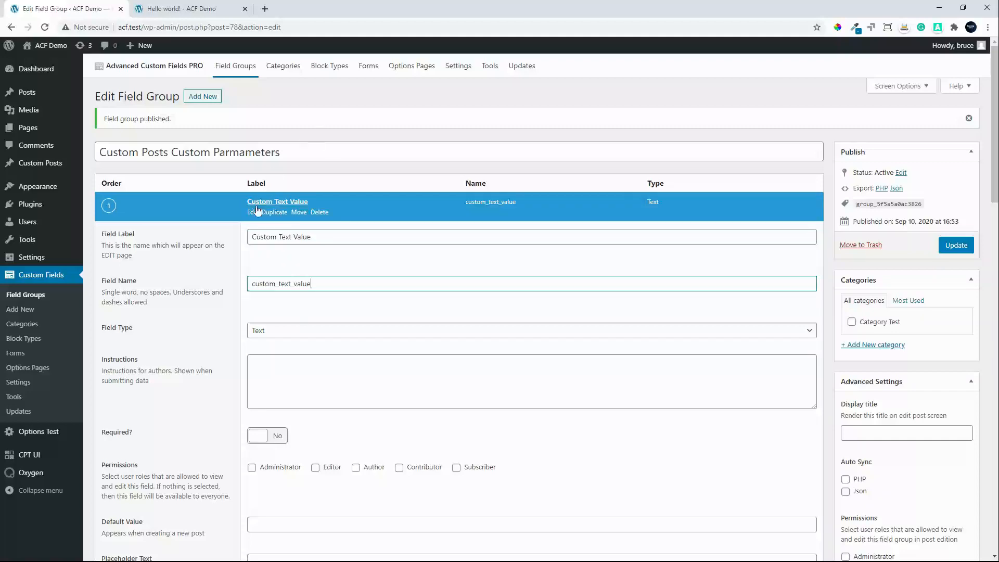
- Add a second field labelled Custom URL Value with the field type Url
left_click(793, 234)
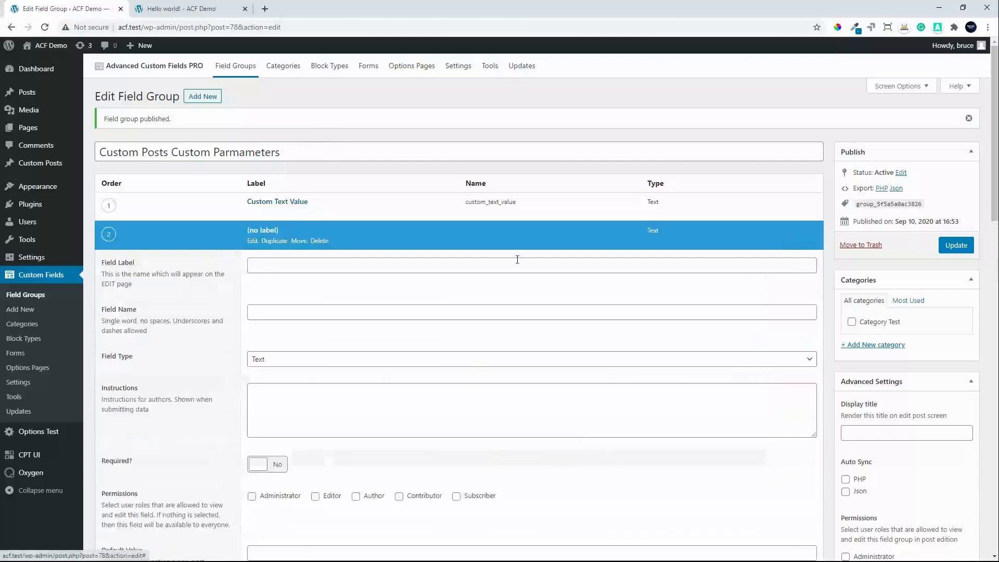
type("Cus")
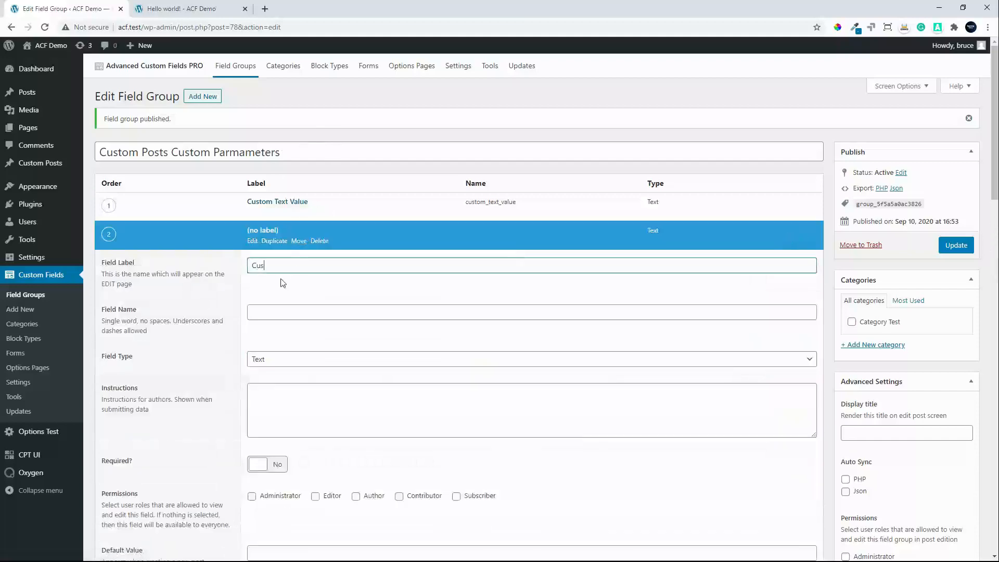
type("tom URL Value")
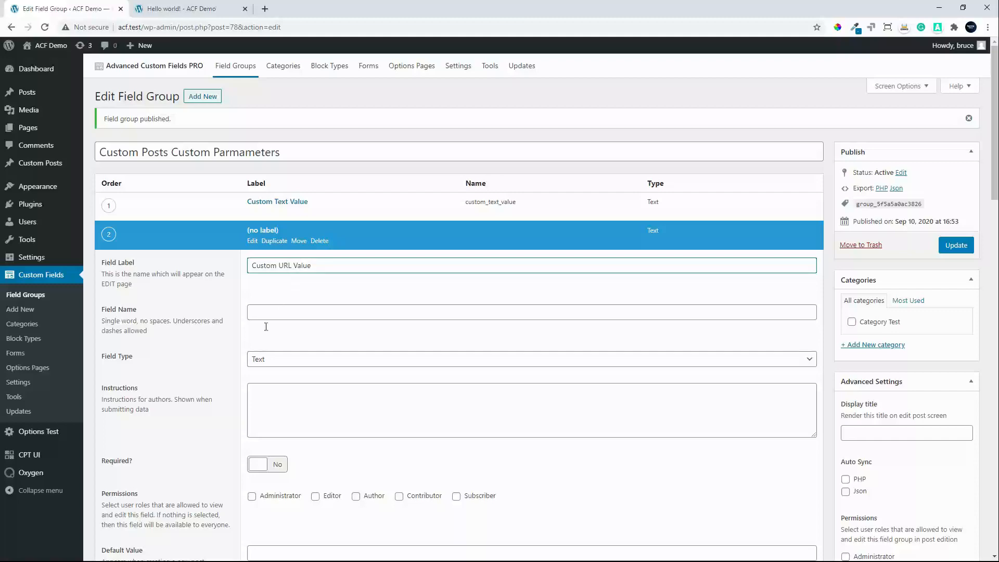
left_click(279, 311)
left_click(275, 359)
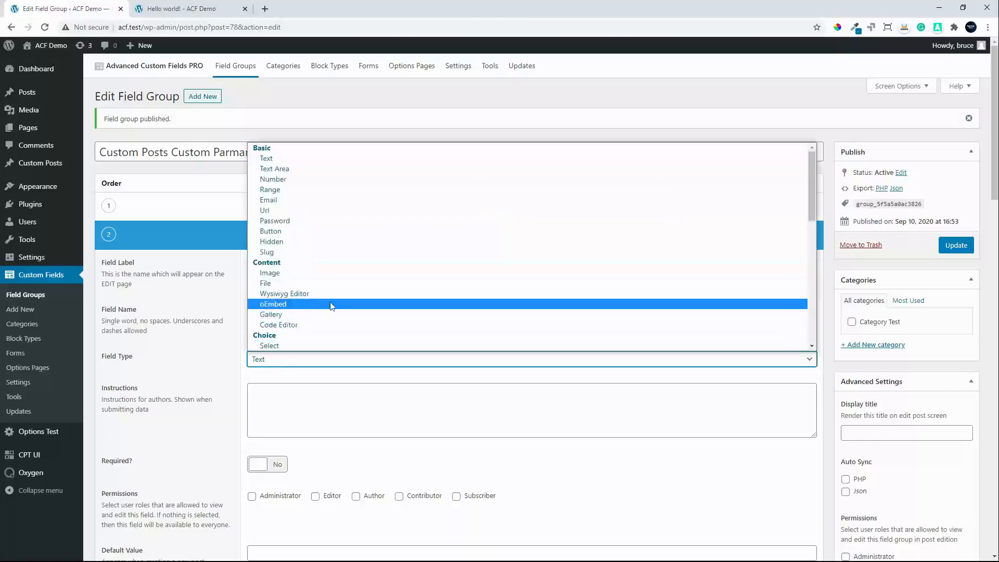
scroll(330, 305, "down", 3)
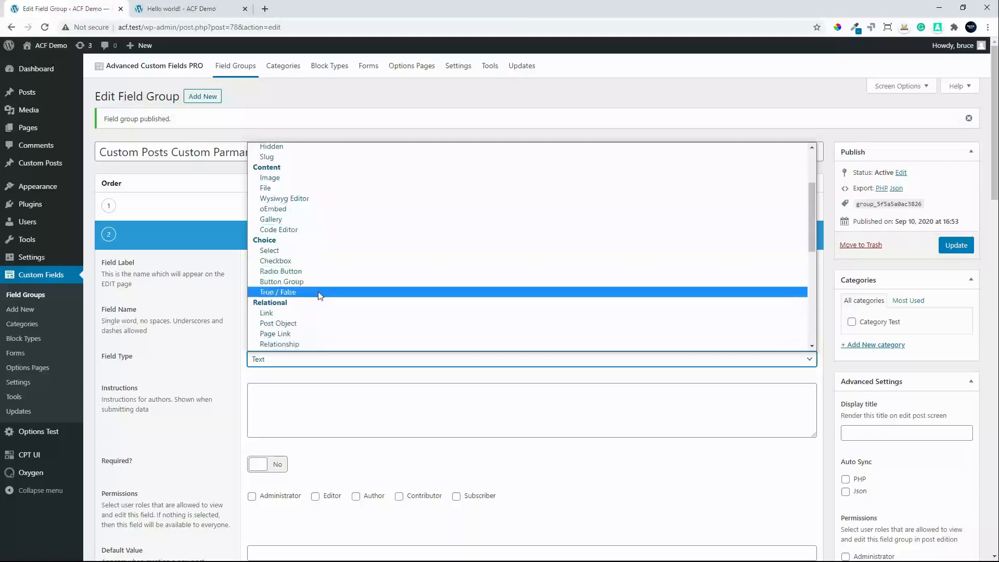
scroll(320, 295, "down", 5)
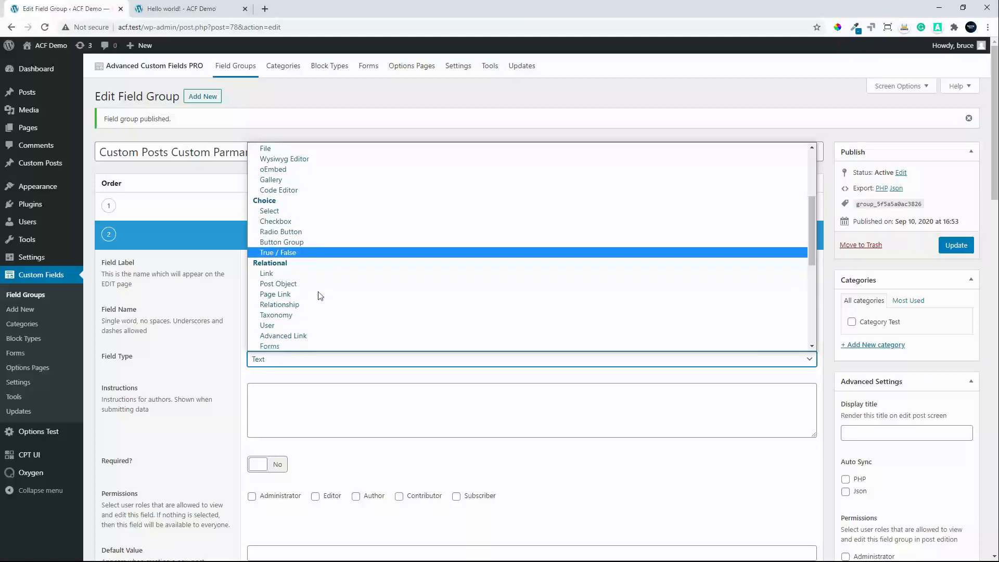
scroll(320, 296, "down", 4)
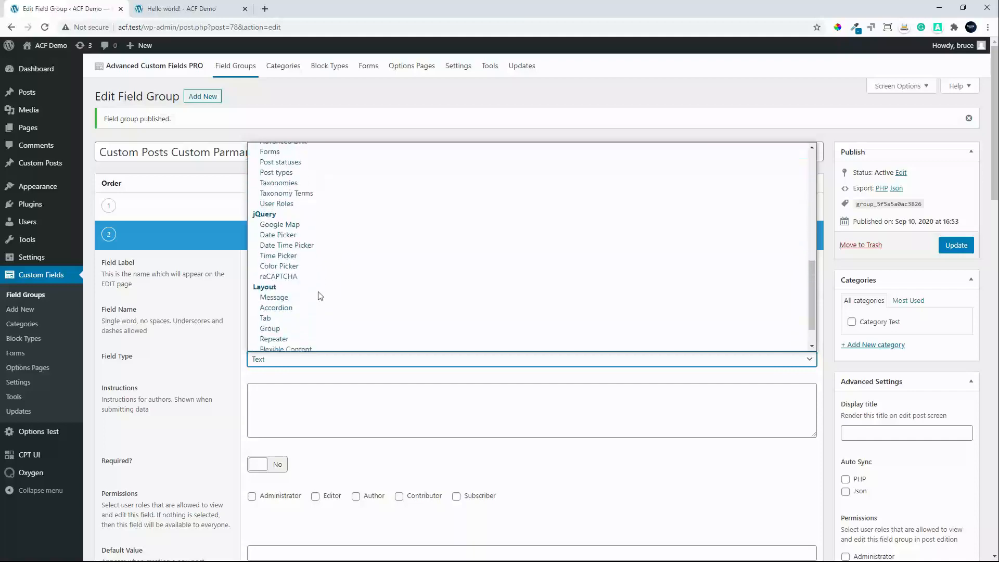
scroll(320, 294, "up", 2)
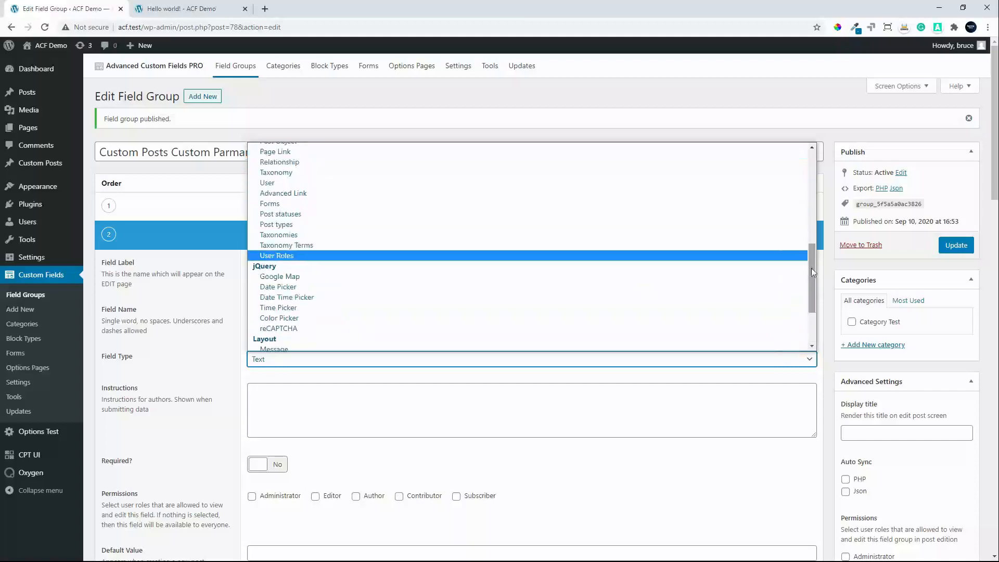
left_click_drag(811, 267, 815, 234)
scroll(522, 198, "up", 7)
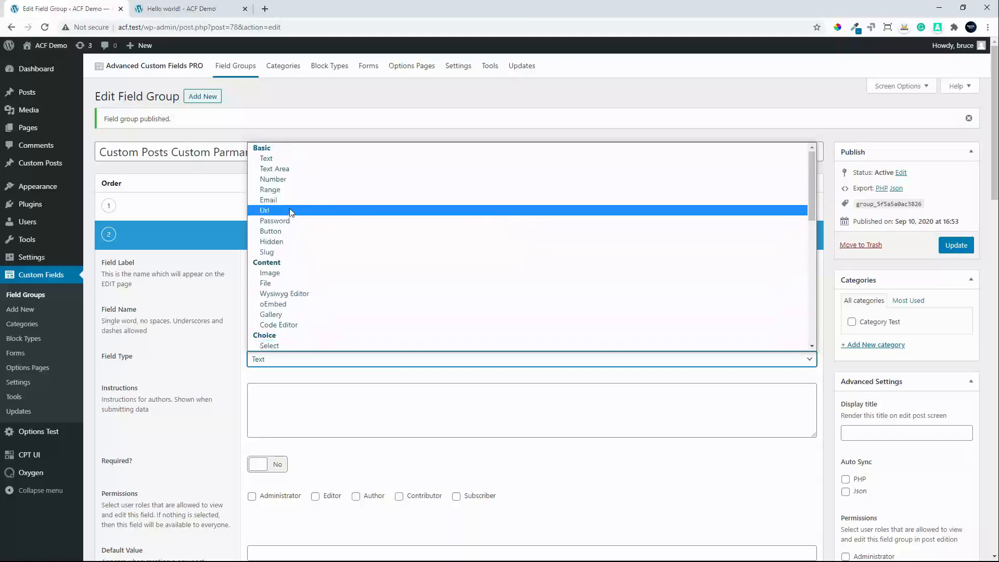
left_click(302, 210)
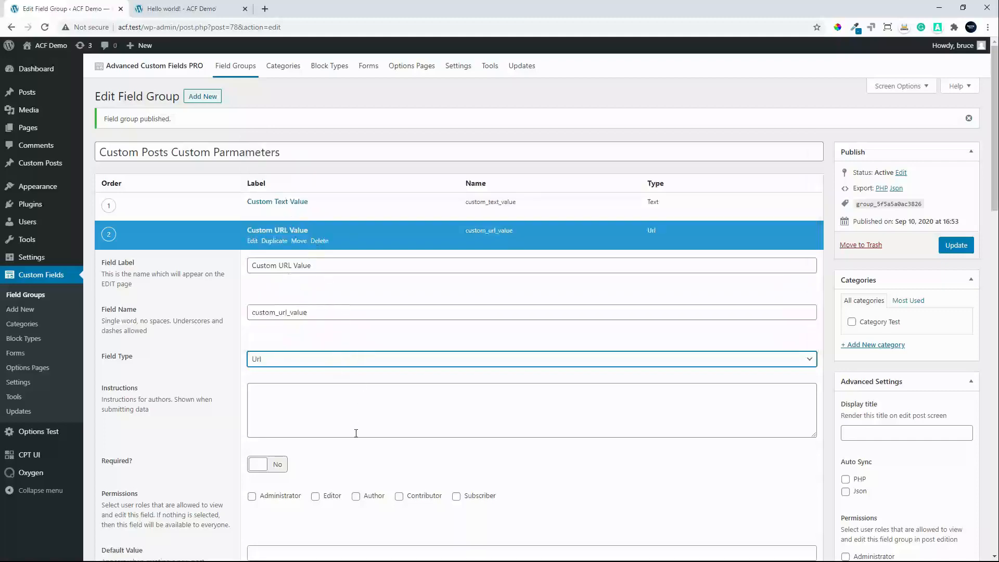
scroll(355, 433, "down", 3)
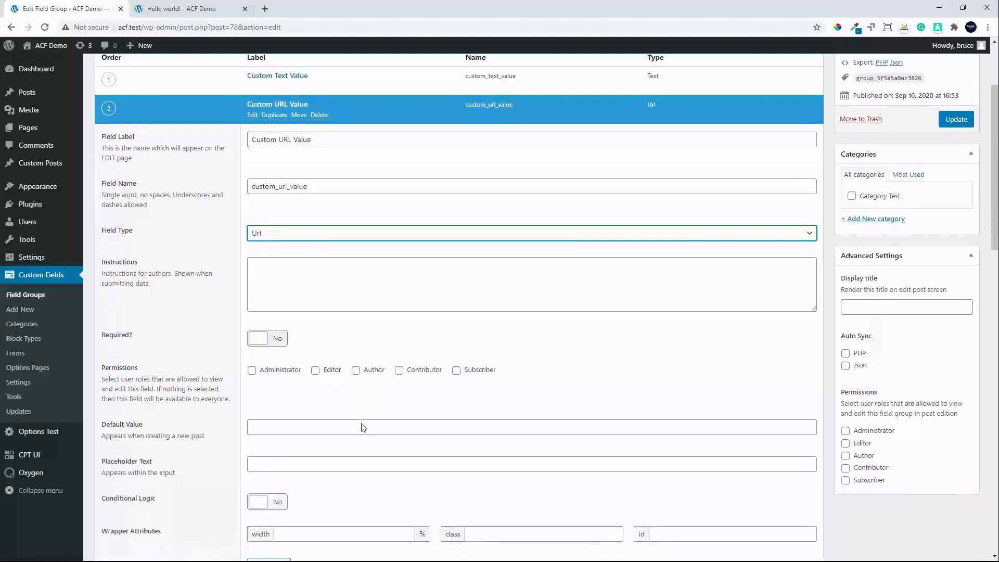
- Collapse the Custom URL Value field, add a third field labelled Custom Speed with the field type Number, and collapse it
scroll(364, 417, "up", 2)
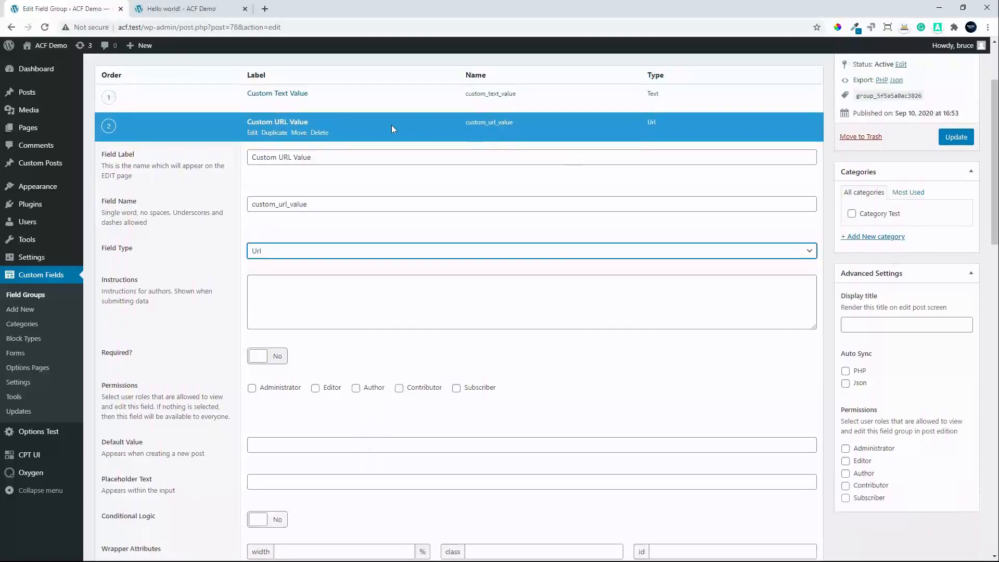
left_click(285, 125)
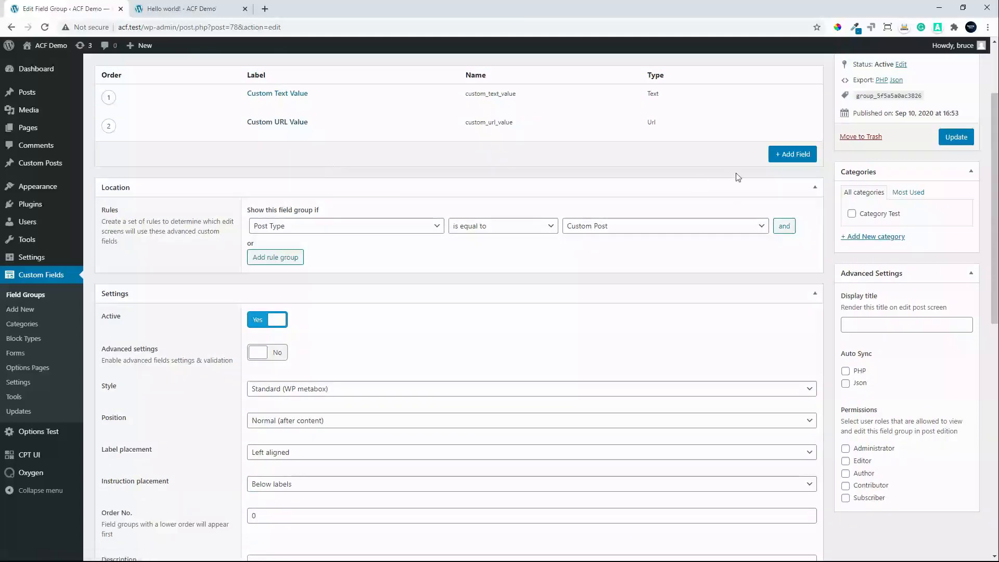
left_click(789, 155)
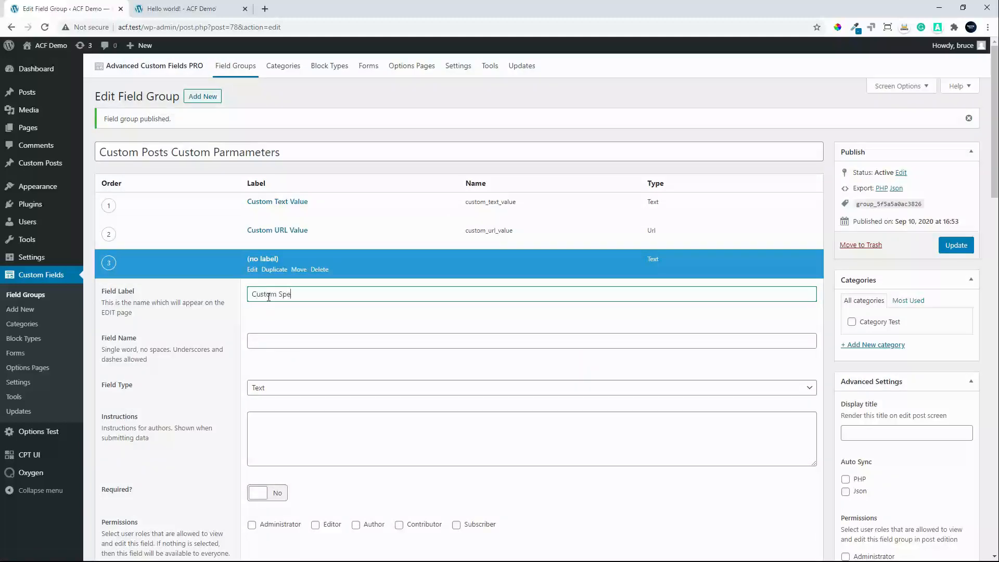
left_click(270, 336)
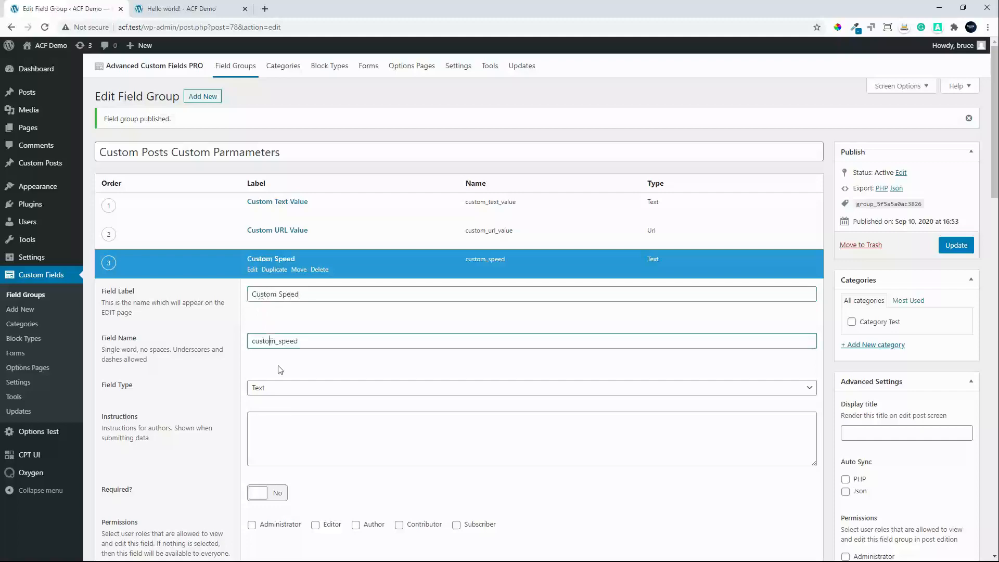
left_click(296, 390)
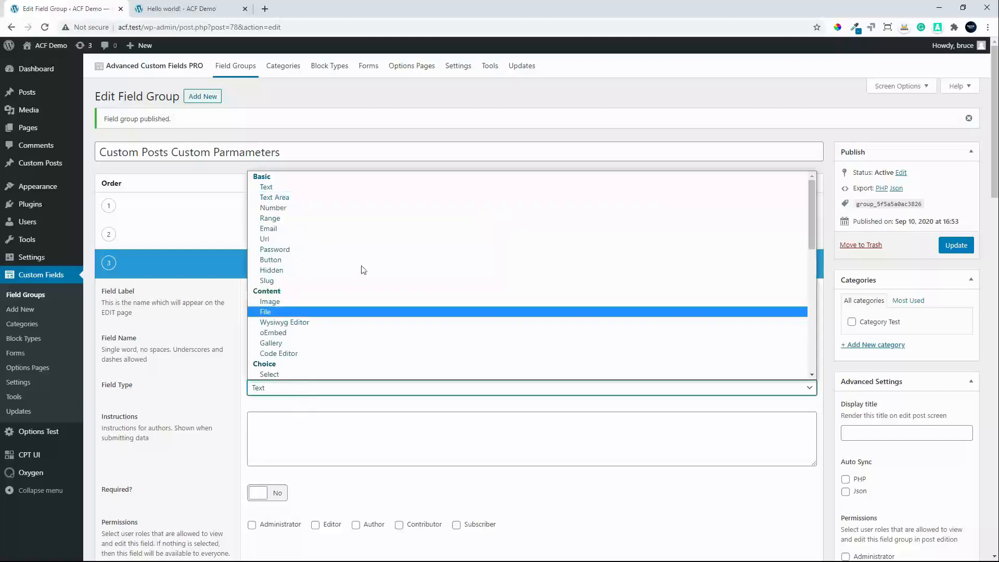
left_click(347, 215)
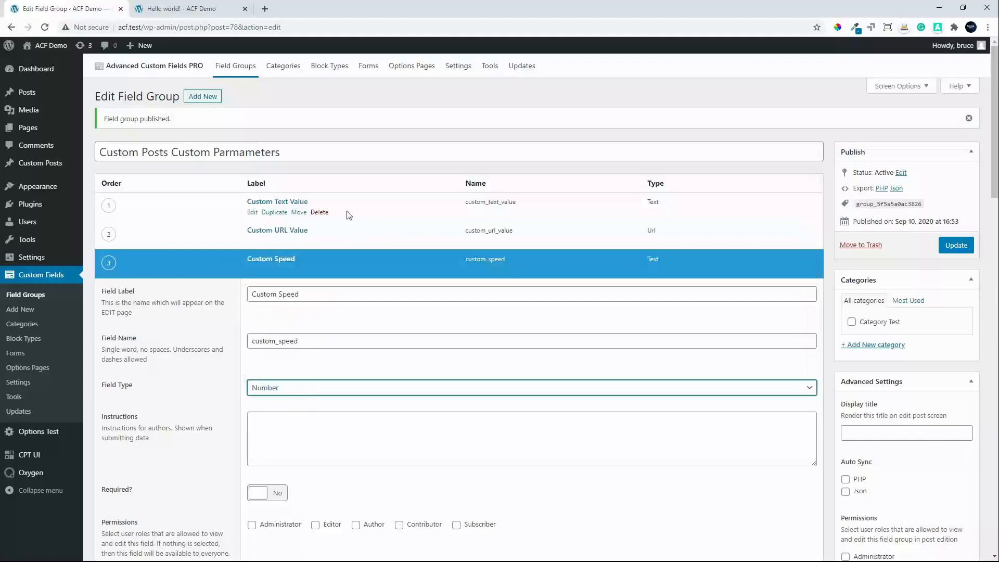
scroll(354, 359, "down", 2)
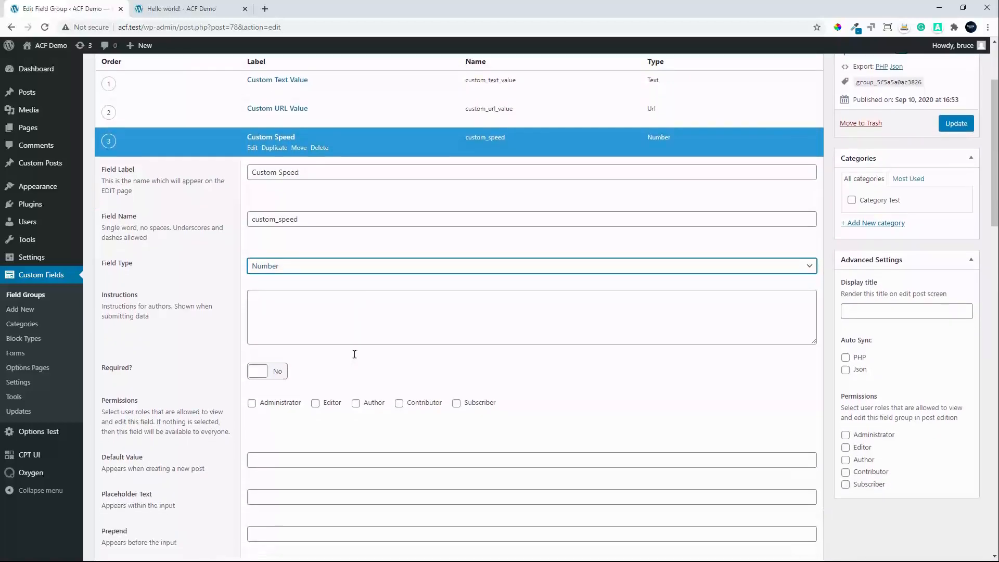
scroll(354, 354, "up", 1)
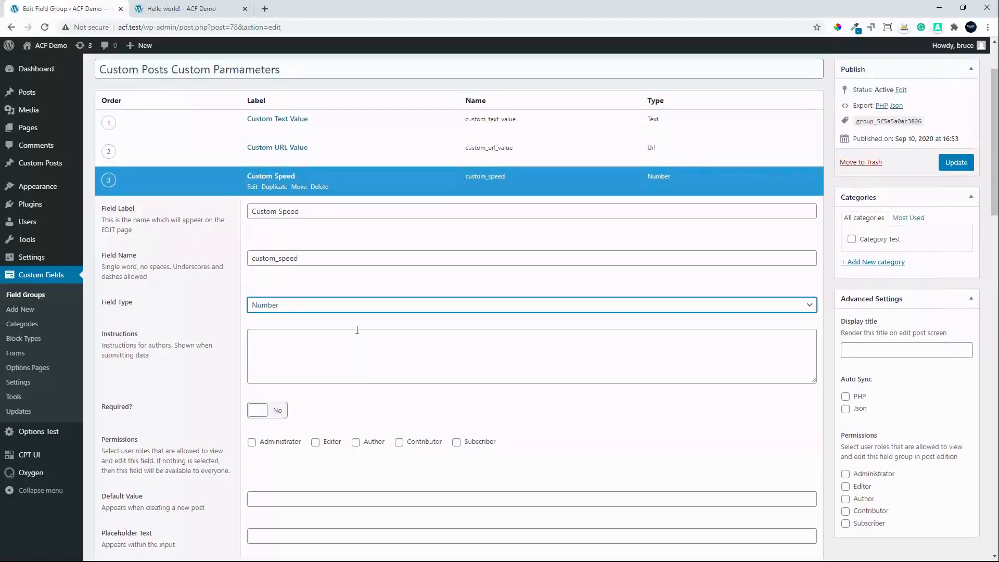
left_click(277, 177)
- Add a fourth field labelled Custom Size with the field type Checkbox
left_click(792, 208)
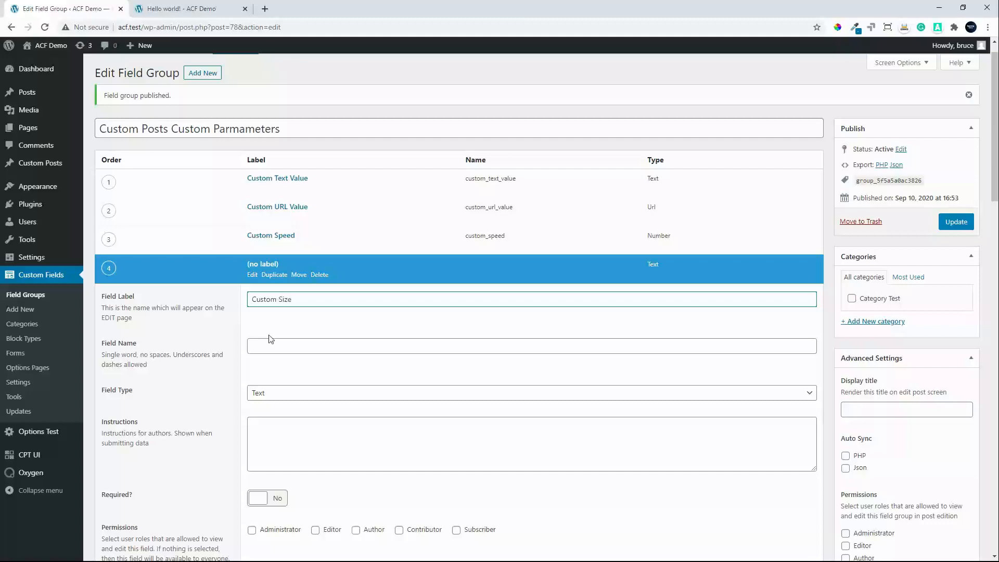
left_click(263, 347)
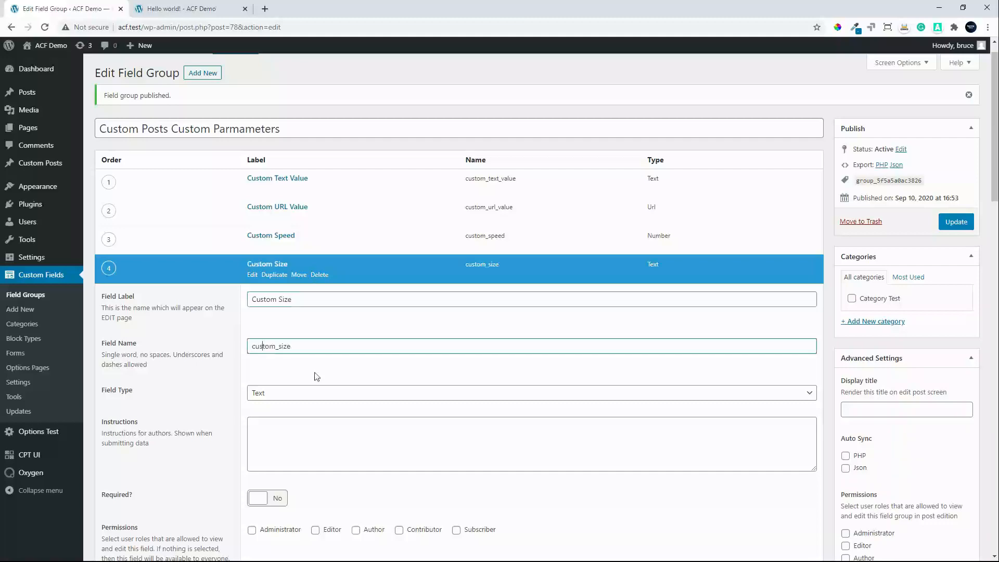
left_click(284, 394)
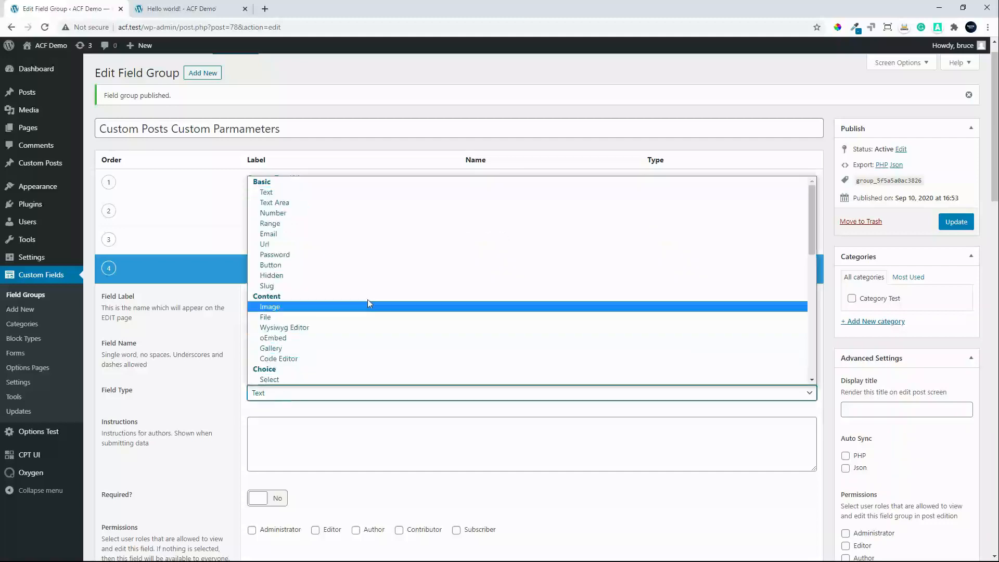
scroll(338, 299, "down", 3)
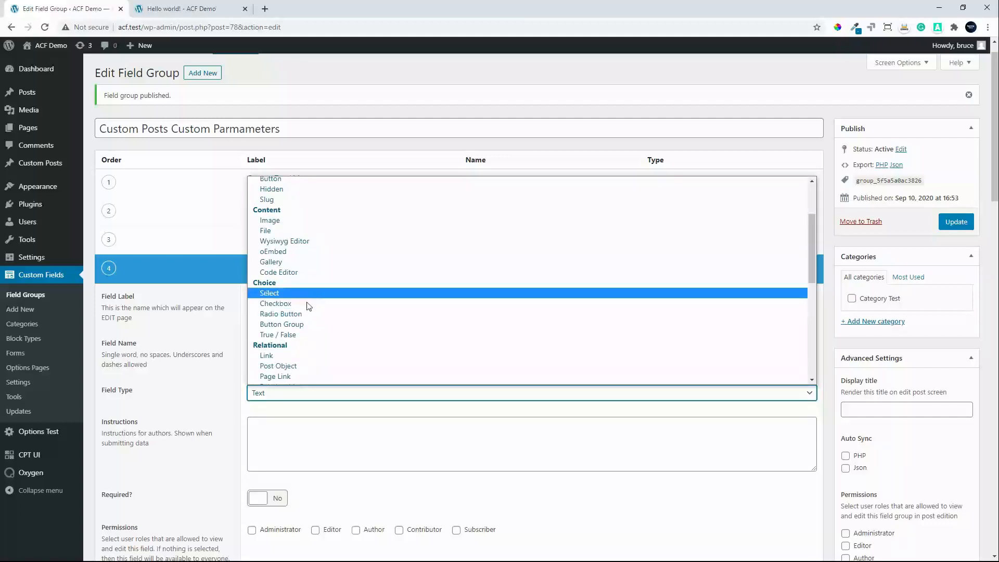
left_click(307, 304)
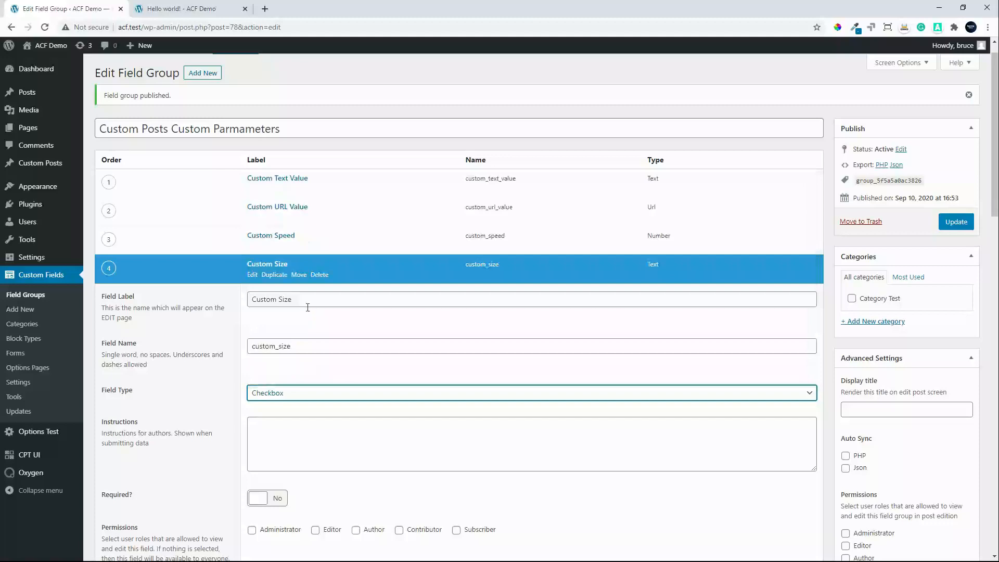
- Enter Small, Medium and Large on separate lines as the choices of the Custom Size field
scroll(297, 414, "down", 2)
scroll(297, 414, "down", 2)
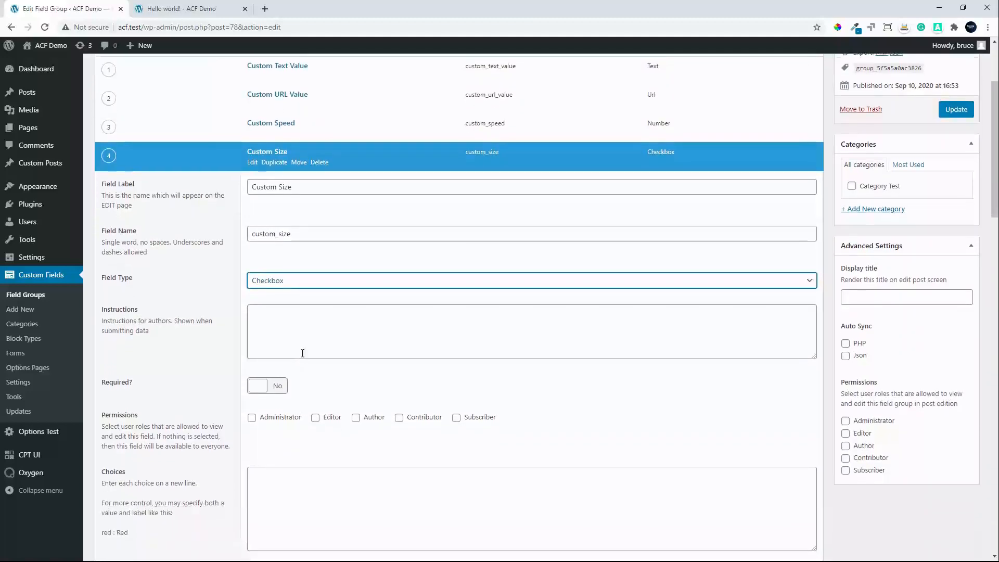
scroll(279, 504, "down", 2)
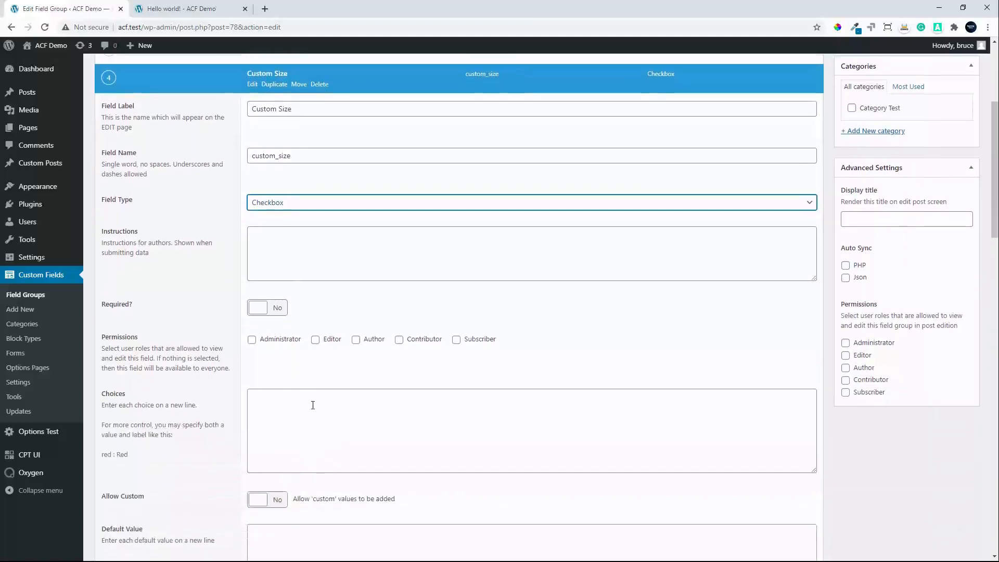
left_click(319, 409)
type("SMa")
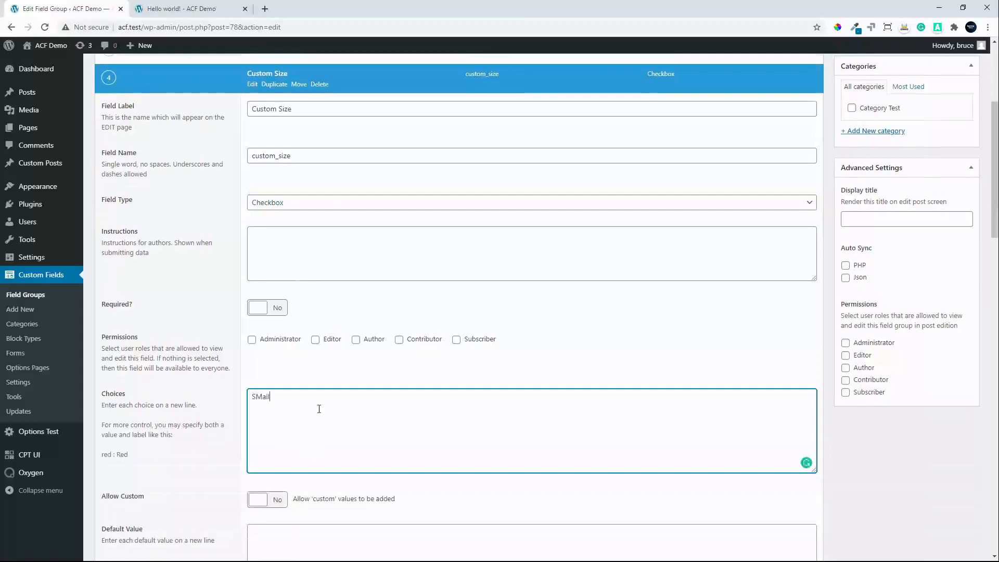
type("ll")
key("BackSpace")
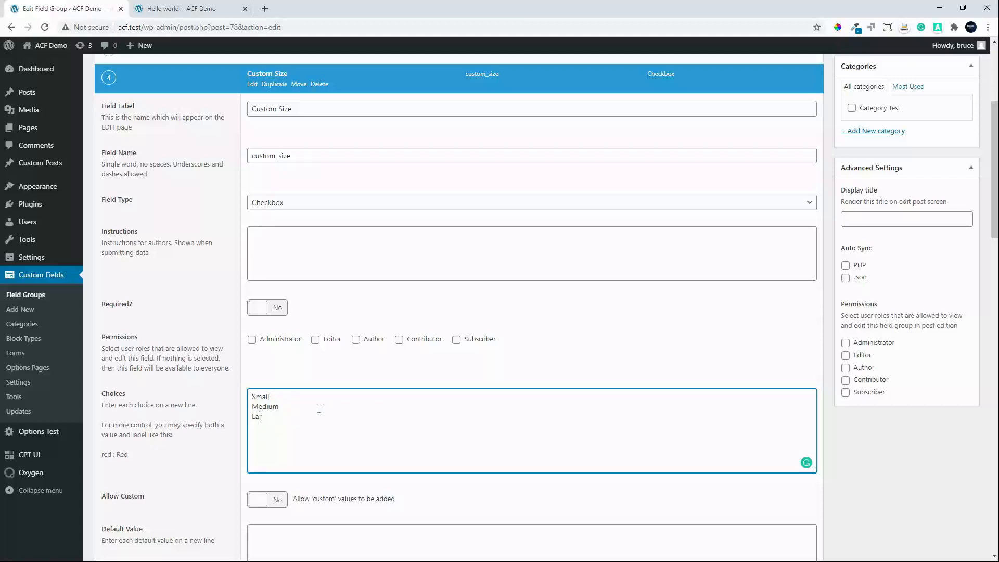
type("ge")
- Enable Allow Custom and Save Custom for the Custom Size field, keep the return value as Value, and collapse its settings
scroll(316, 416, "down", 2)
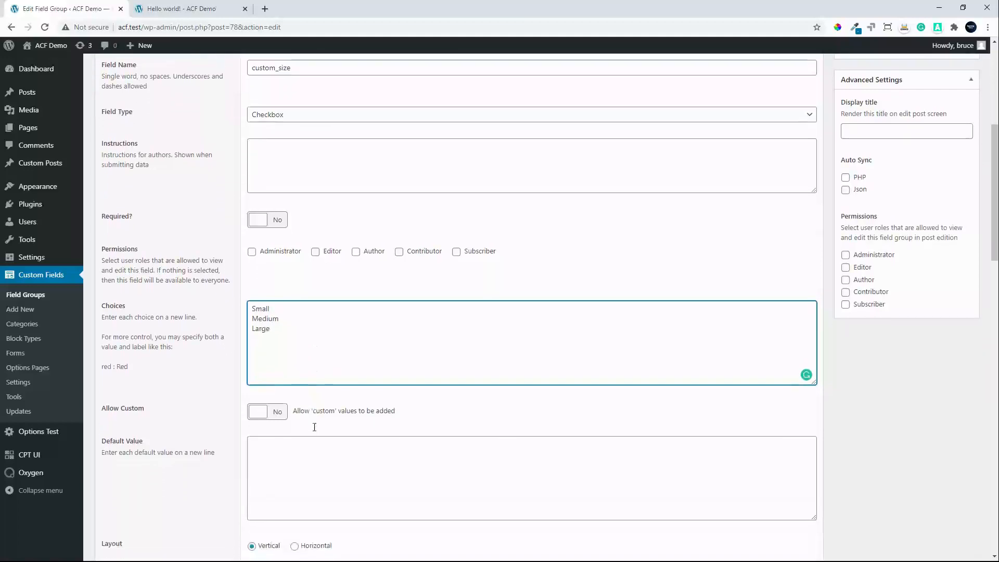
scroll(315, 426, "down", 2)
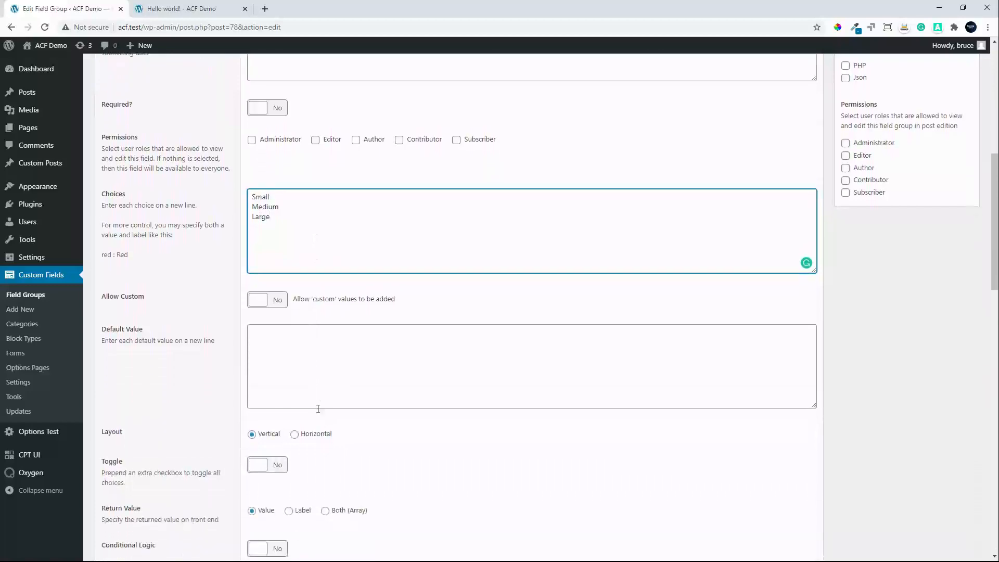
left_click(259, 308)
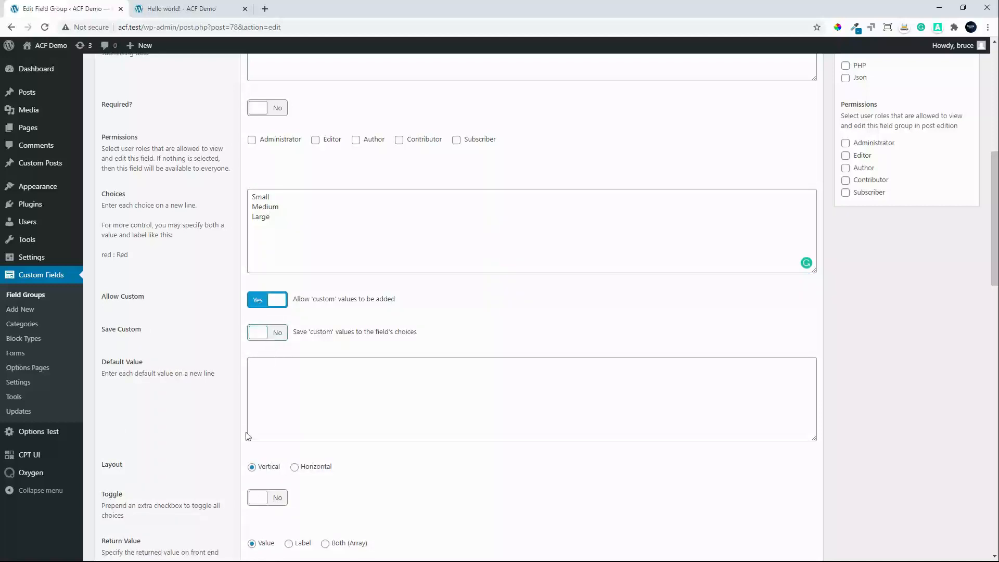
scroll(239, 440, "down", 1)
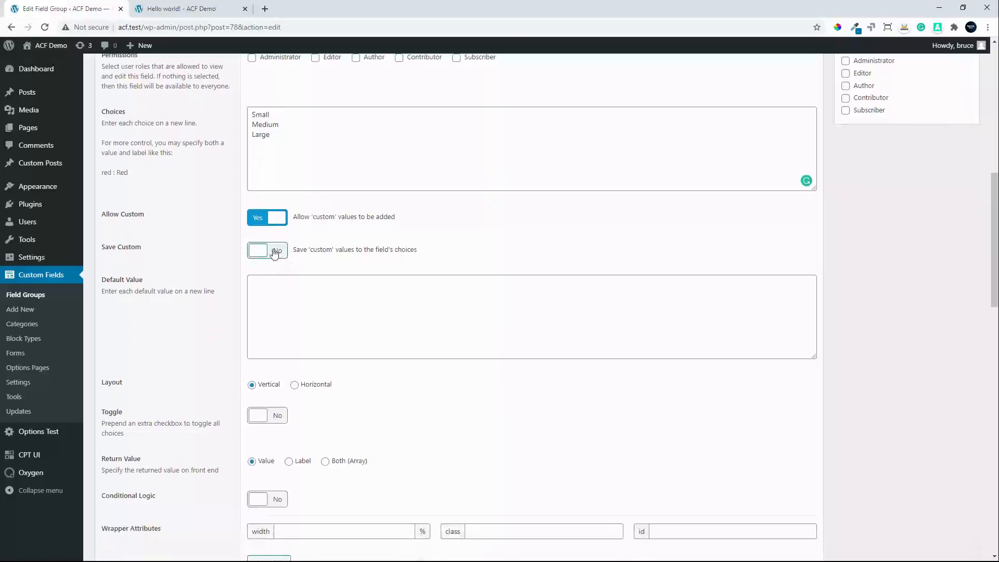
left_click(272, 251)
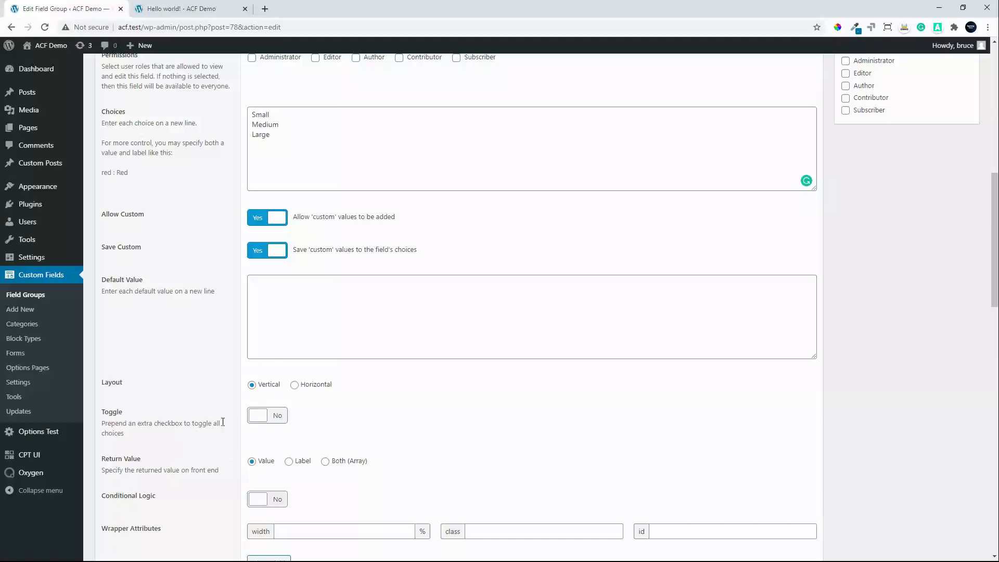
left_click(290, 462)
left_click(255, 463)
left_click_drag(995, 197, 995, 70)
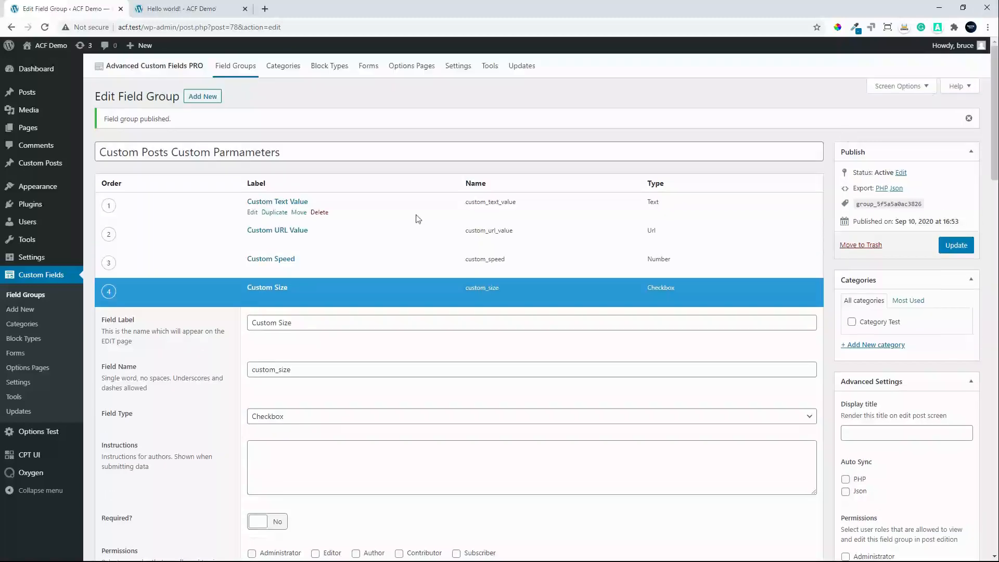
left_click(275, 289)
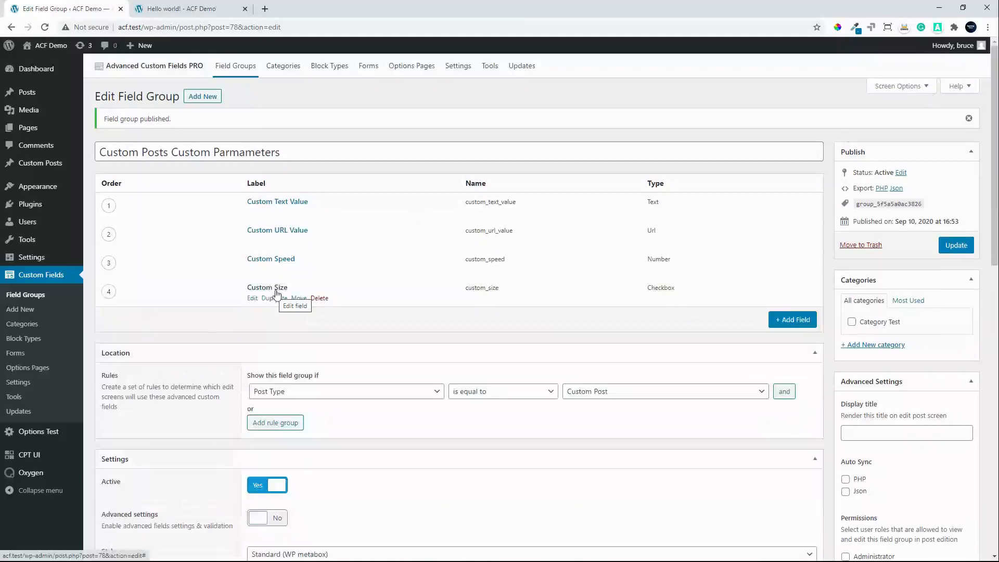
- Add a fifth field labelled Custom Repeater with the field name custom_repeater
left_click(788, 319)
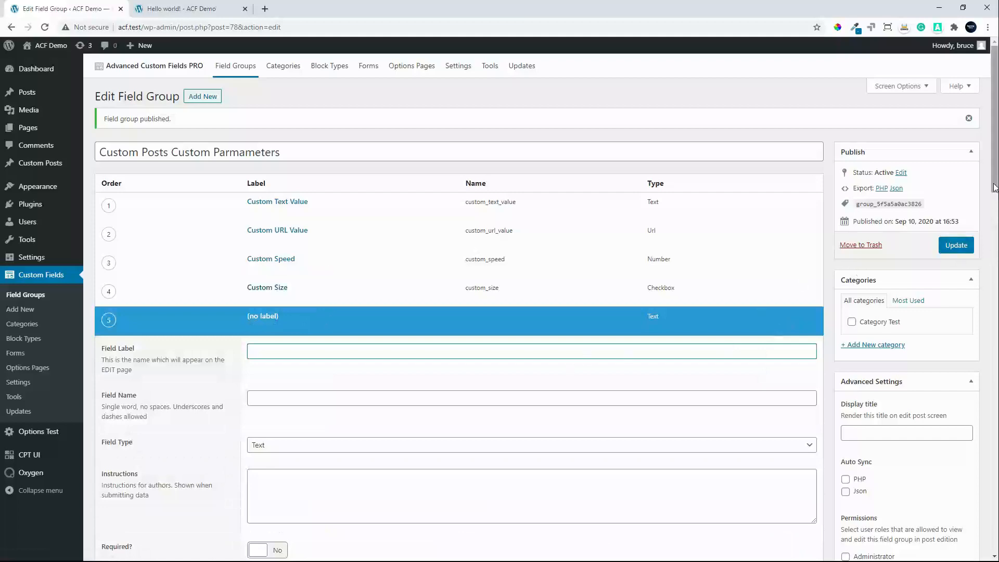
scroll(995, 222, "down", 1)
mouse_move(995, 222)
left_mouse_down()
mouse_move(994, 295)
mouse_move(994, 216)
left_mouse_up()
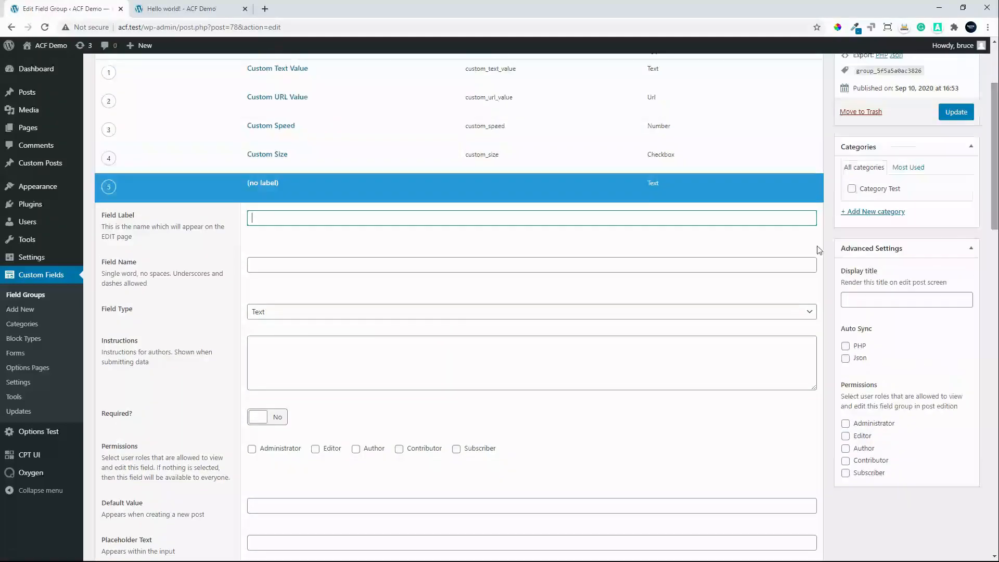
type("Custom R")
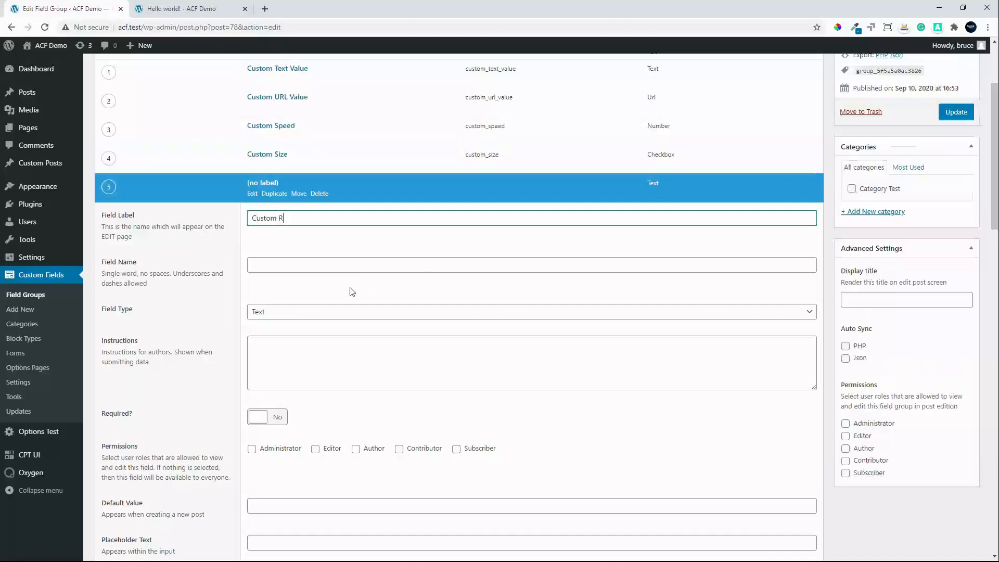
type("epeater")
left_click(274, 264)
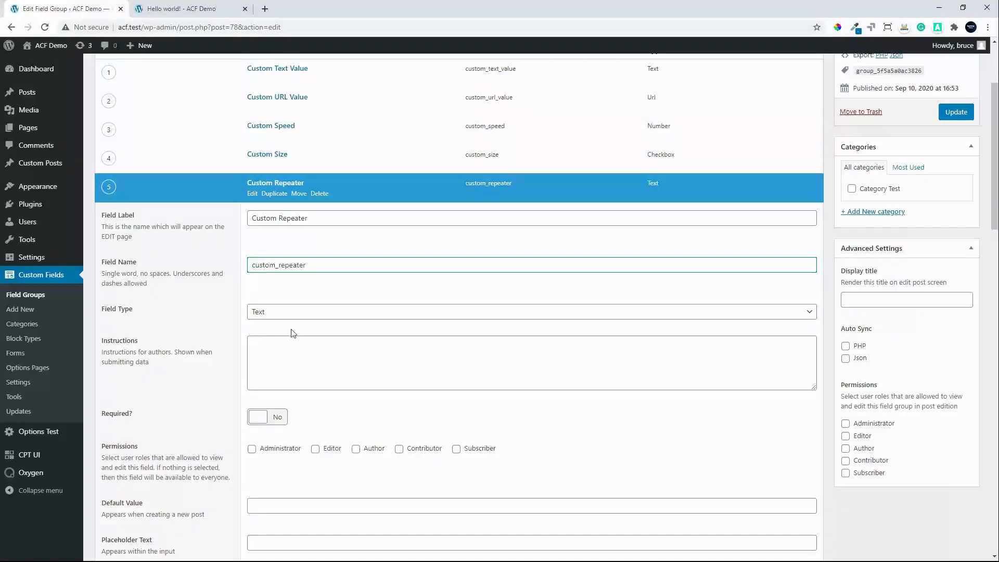
- Set the field type of the Custom Repeater field to Repeater and bring its sub fields section into view
scroll(294, 370, "down", 2)
scroll(295, 370, "down", 3)
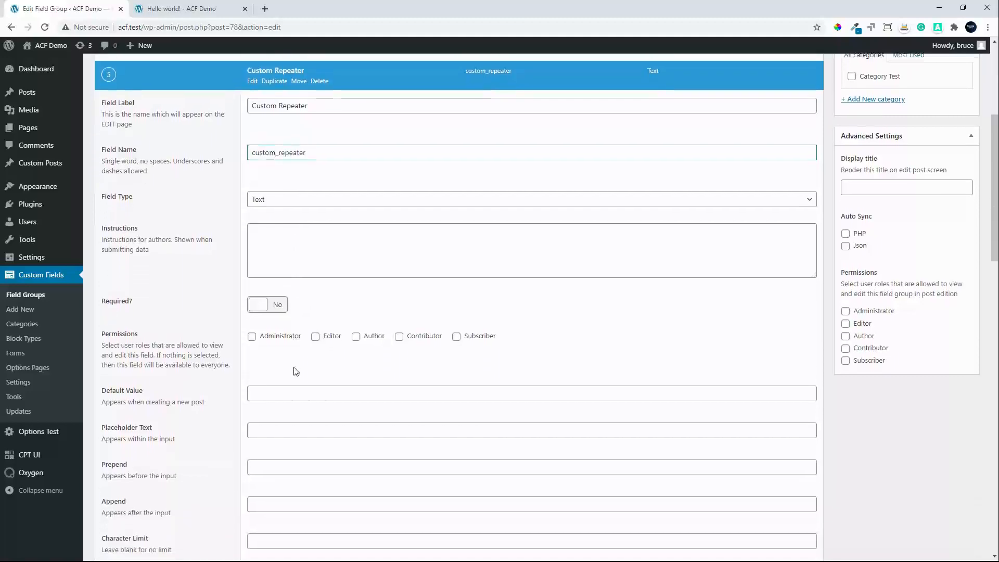
scroll(300, 354, "up", 2)
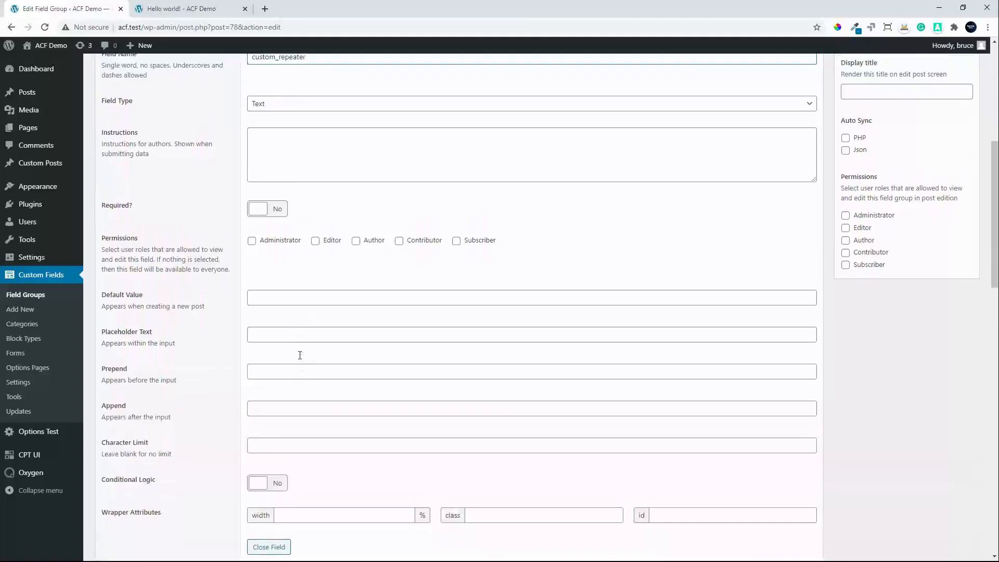
left_click(295, 153)
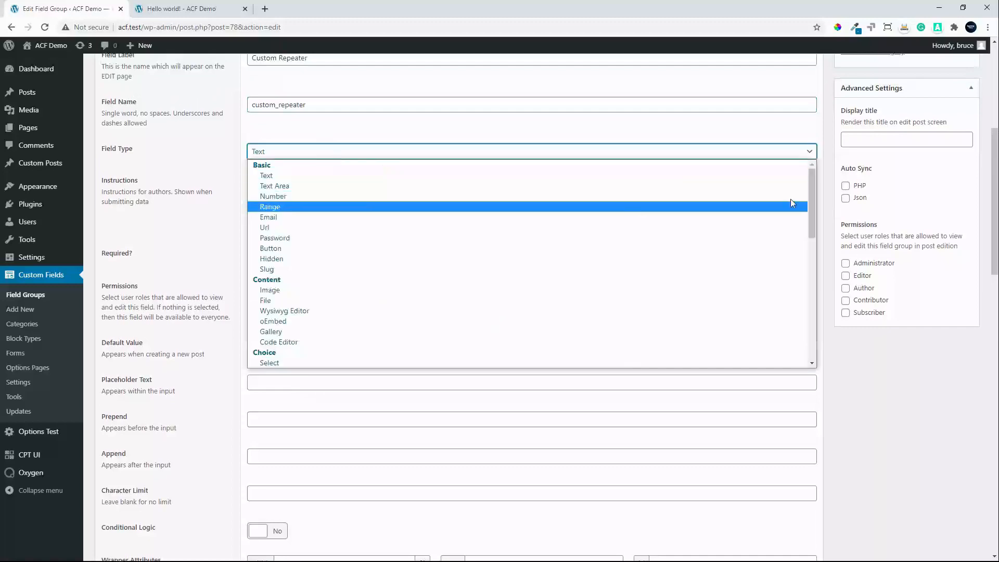
scroll(812, 239, "down", 2)
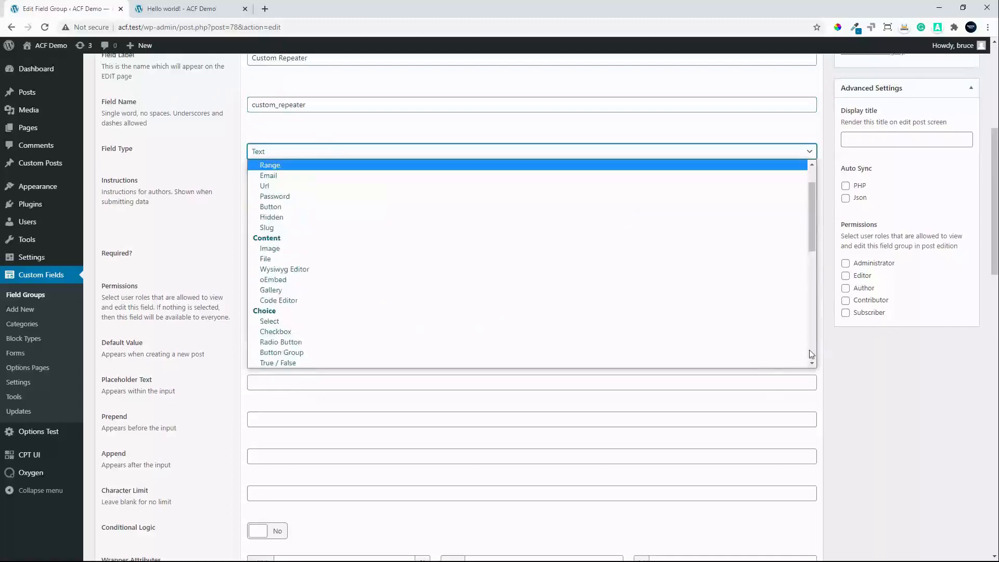
scroll(346, 329, "down", 3)
scroll(351, 328, "down", 5)
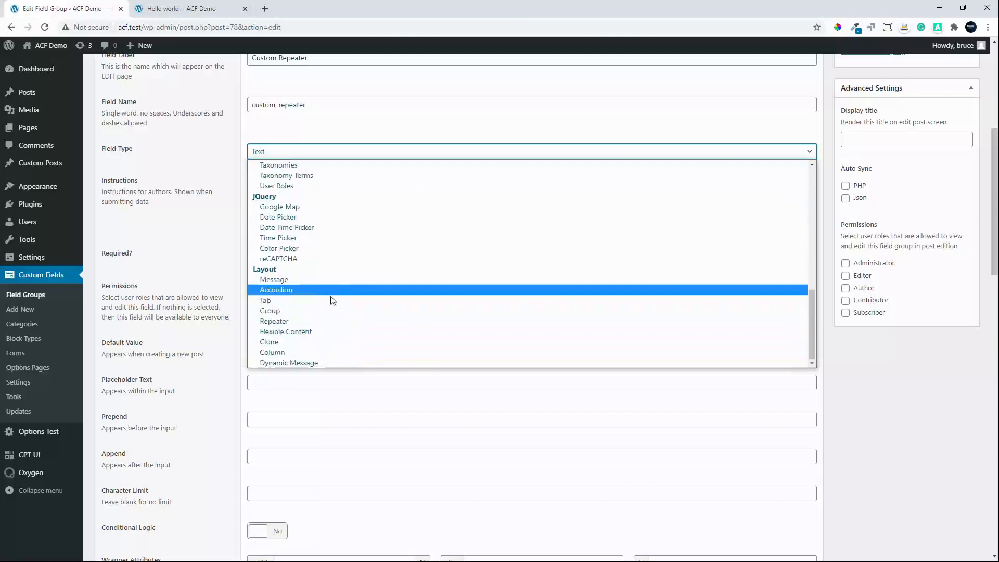
left_click(322, 322)
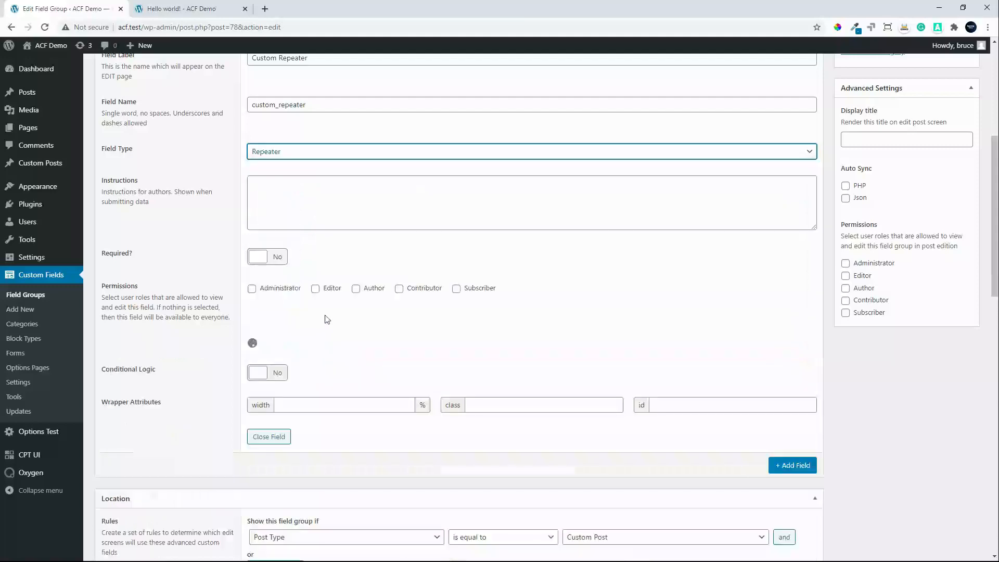
scroll(407, 416, "down", 1)
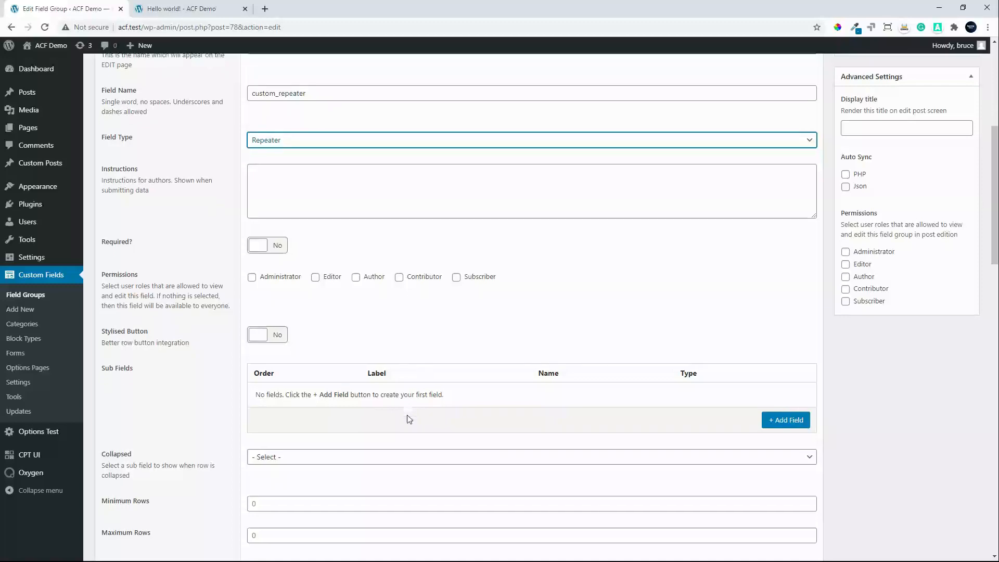
- Add a Text sub field labelled Repeater Text with the name repeater_text to the Custom Repeater field and collapse its settings
left_click(786, 371)
scroll(458, 224, "up", 3)
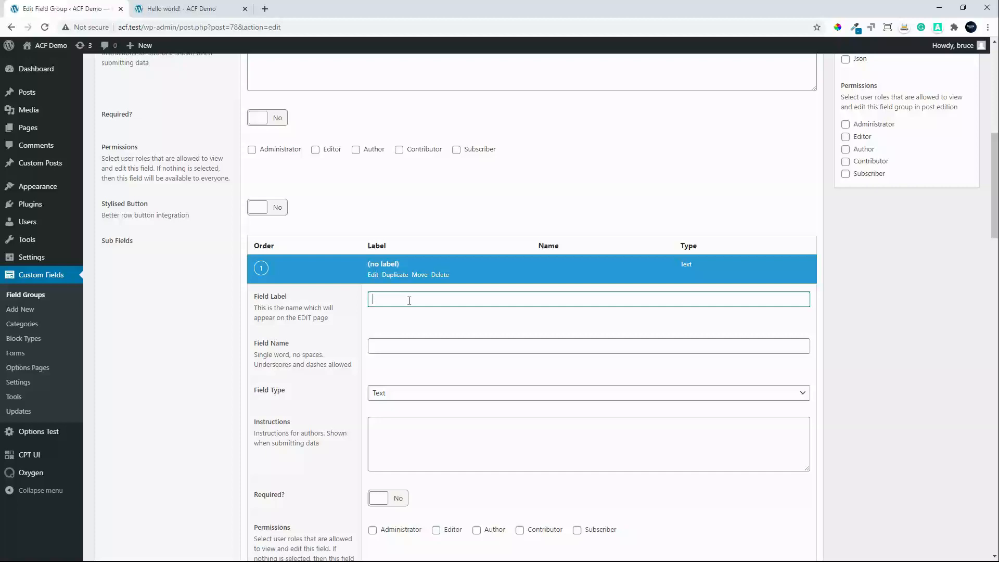
type("Repeater Text")
left_click(394, 341)
left_click(396, 399)
left_click(396, 399)
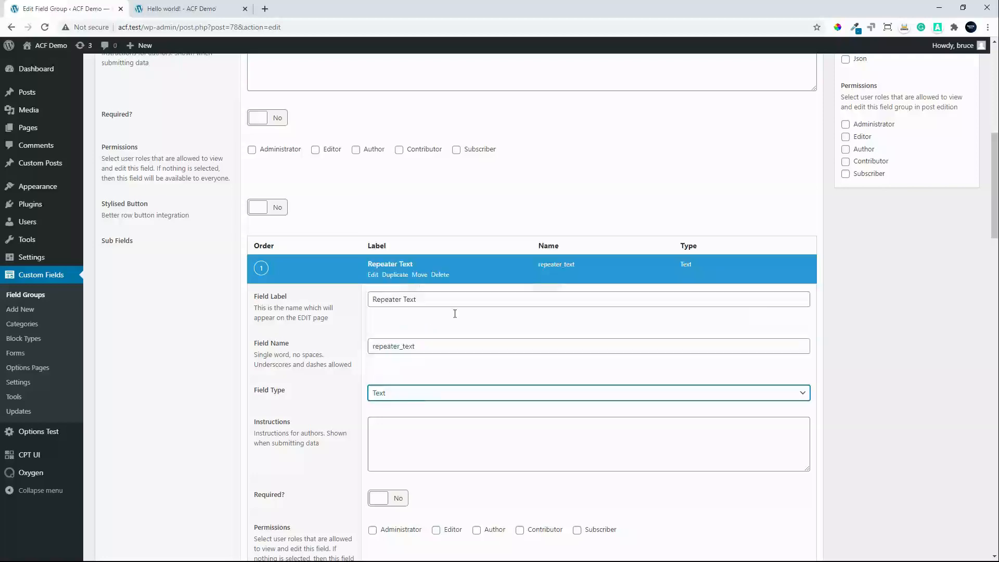
left_click(395, 269)
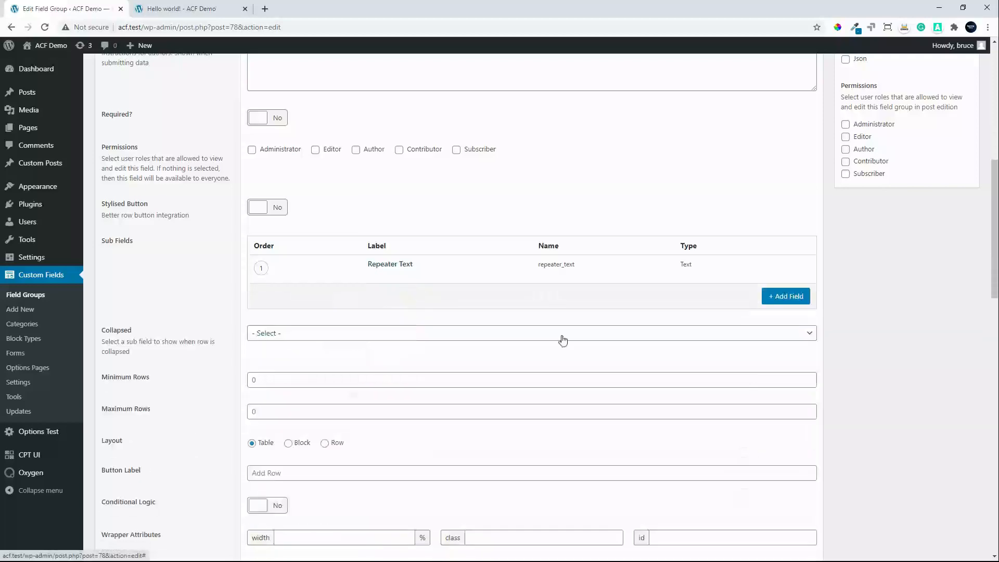
- Add a second sub field labelled Repeater Date, named repeater_date, with the field type Date Picker, and collapse its settings
left_click(785, 296)
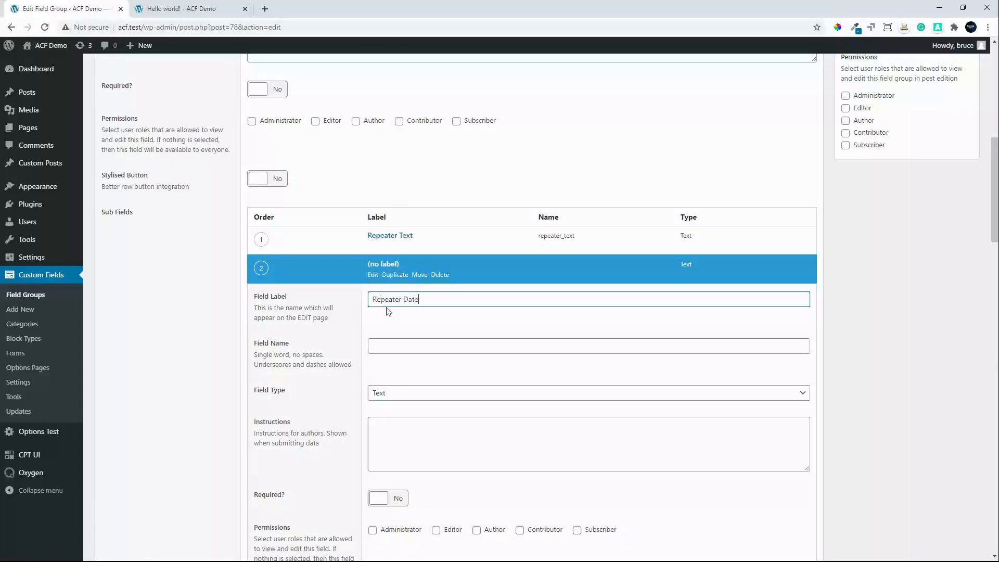
left_click(386, 348)
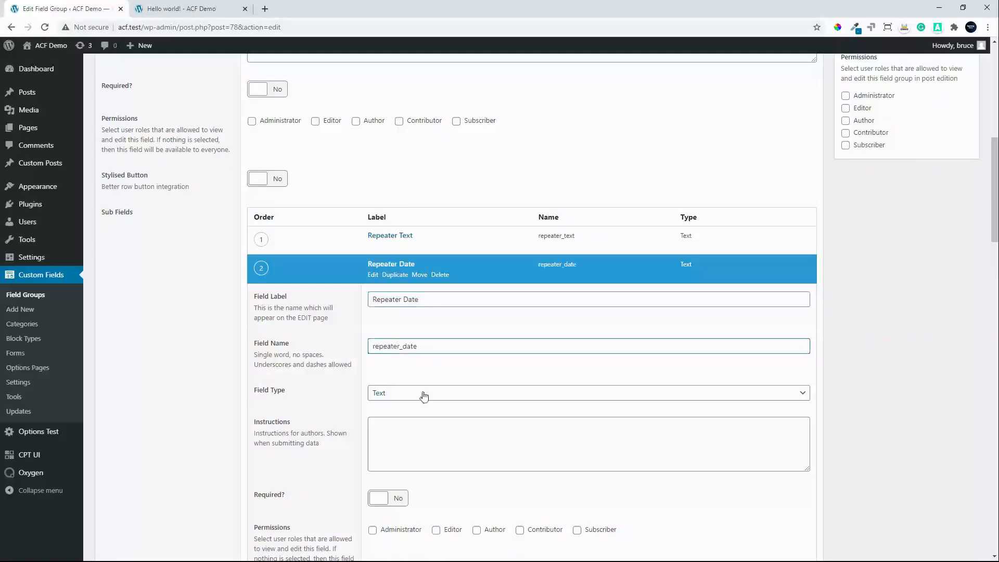
left_click(423, 396)
scroll(474, 336, "down", 1)
scroll(474, 337, "down", 5)
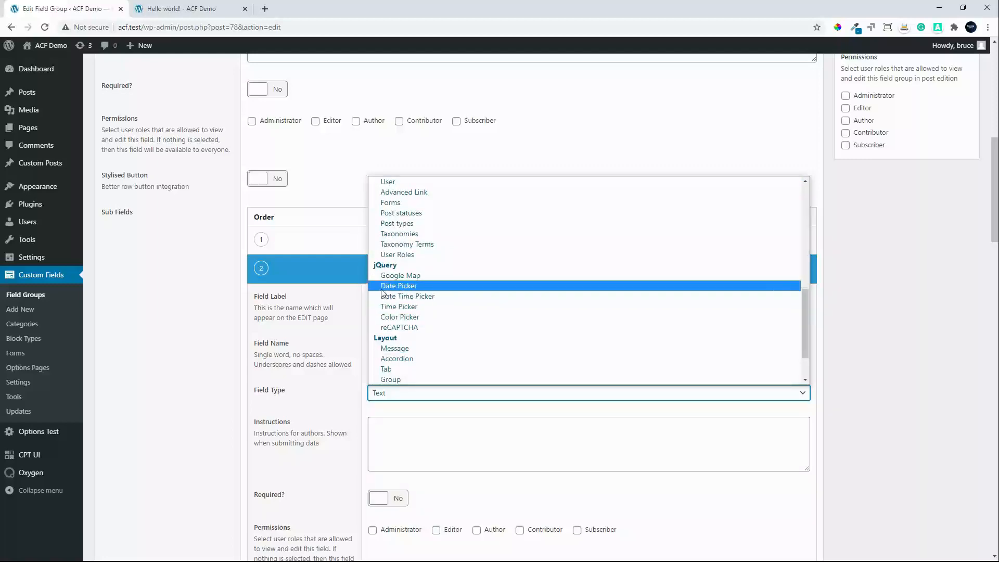
left_click(383, 291)
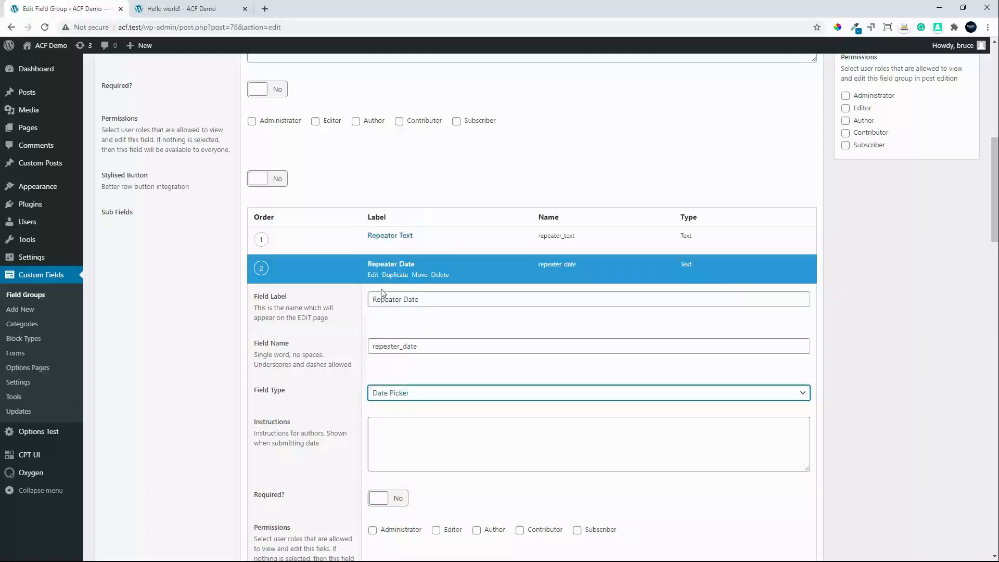
left_click(394, 265)
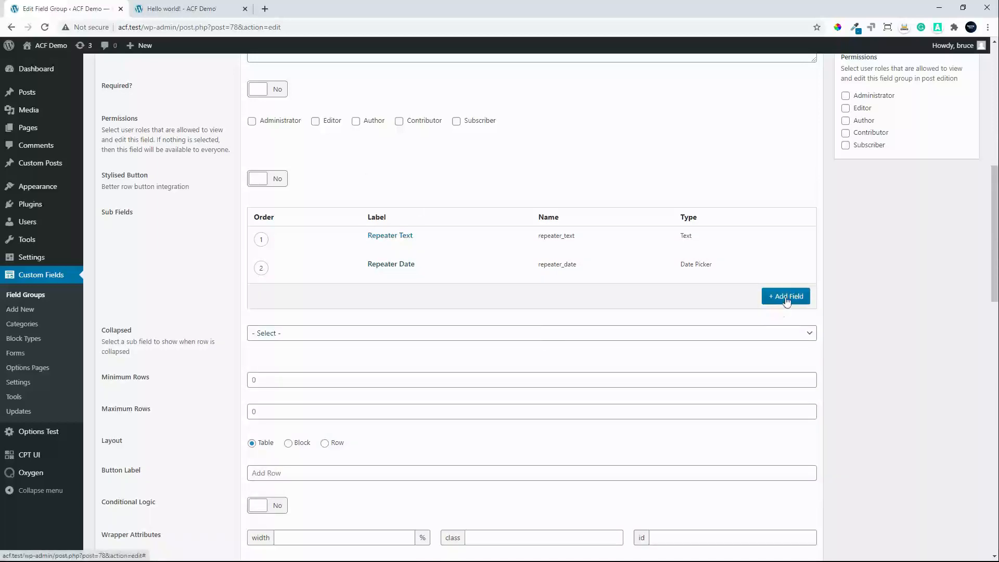
- Add a third sub field labelled Repeater Number, named repeater_number, with the field type Number, and collapse its settings
left_click(786, 298)
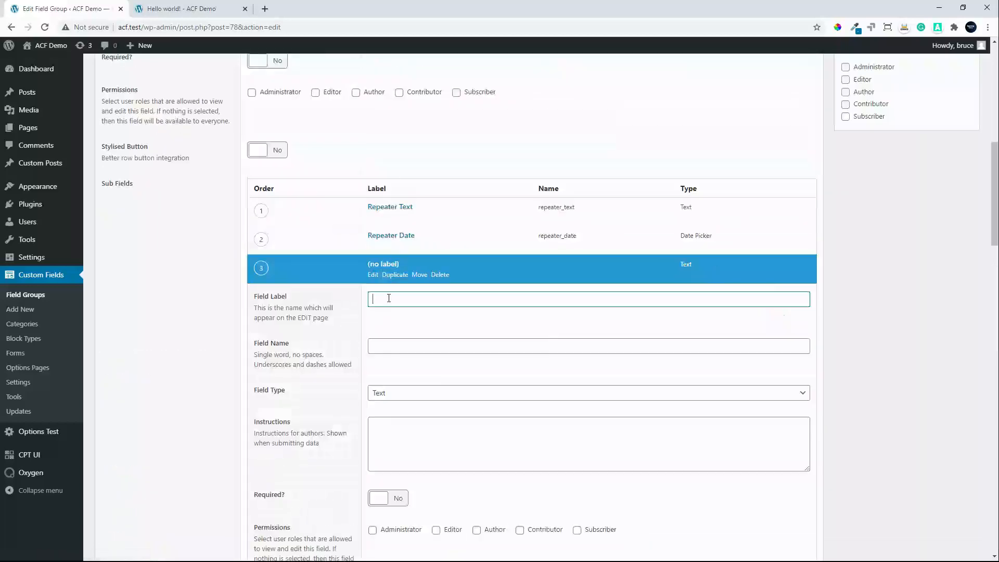
type("Repeater Number")
left_click(404, 348)
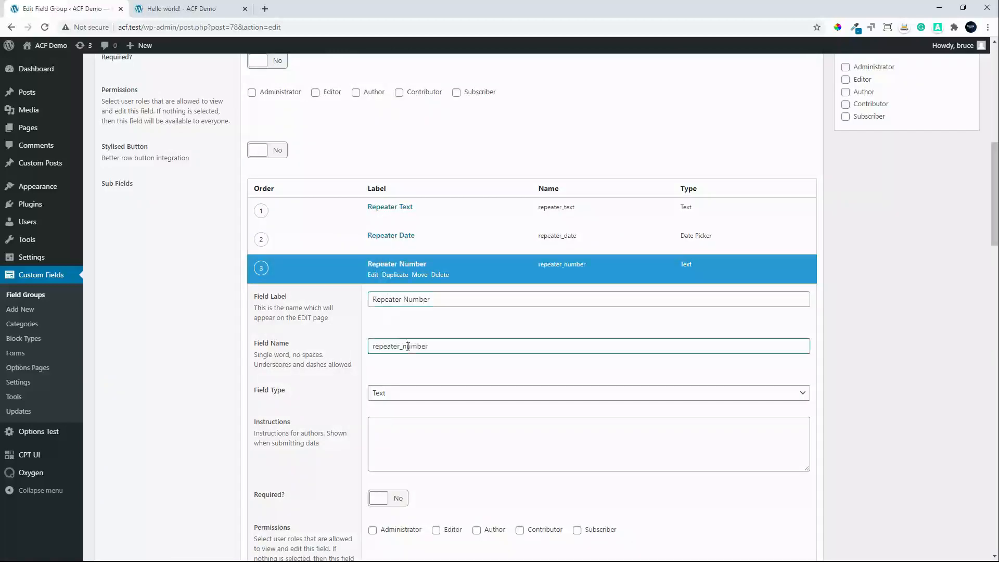
left_click(394, 395)
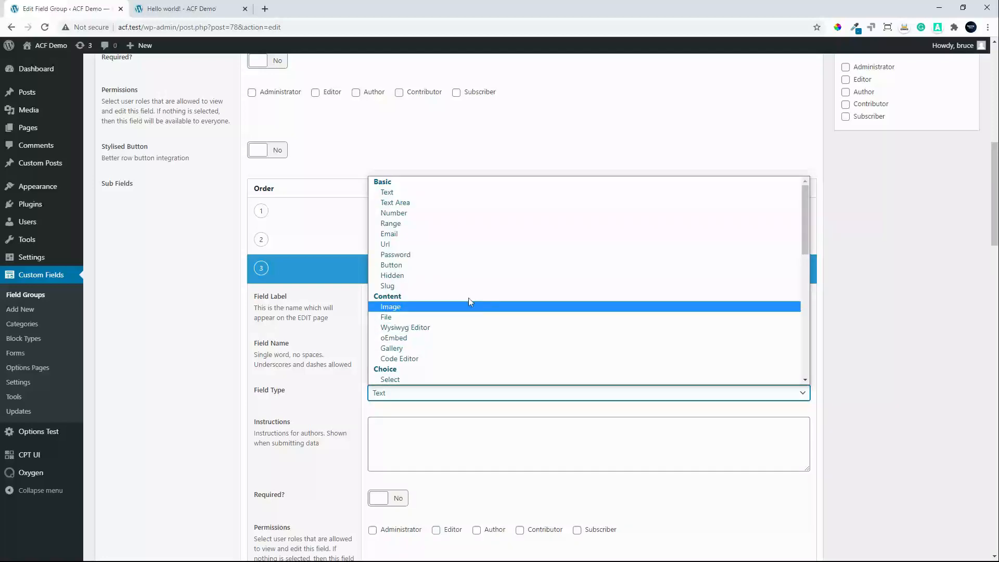
left_click(446, 214)
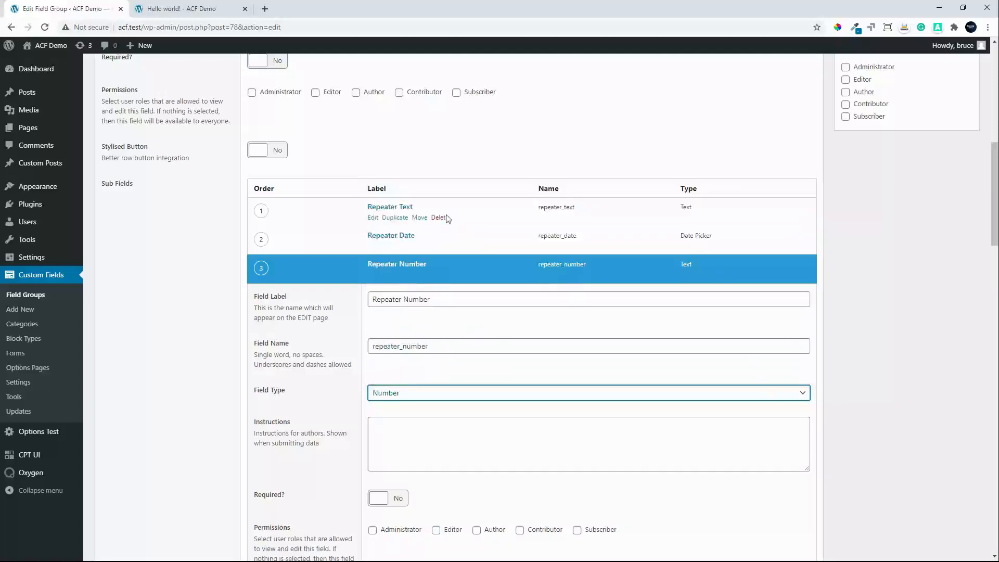
left_click(411, 263)
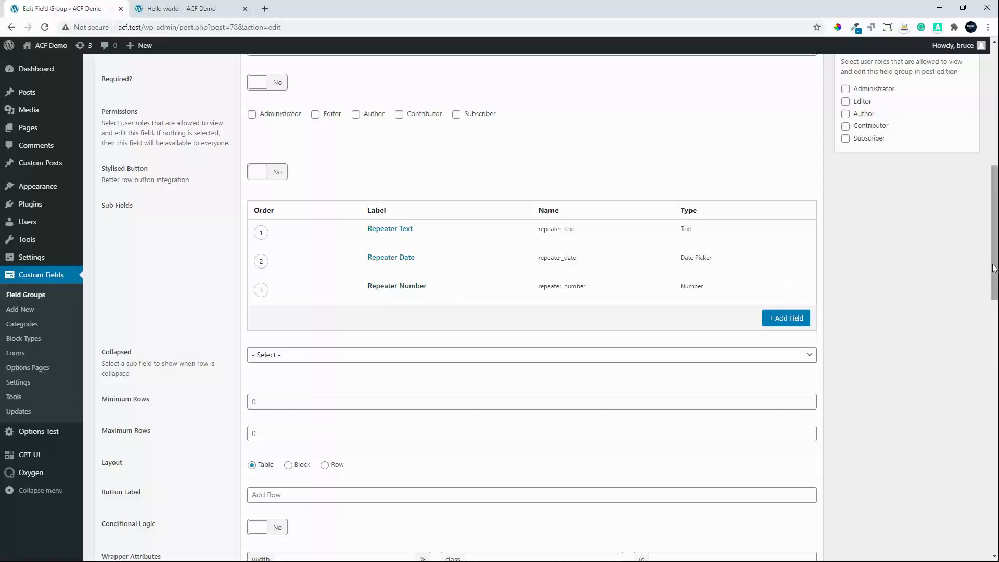
- Collapse the Custom Repeater field and update the Custom Posts Custom Parmameters field group
left_click_drag(996, 268, 995, 144)
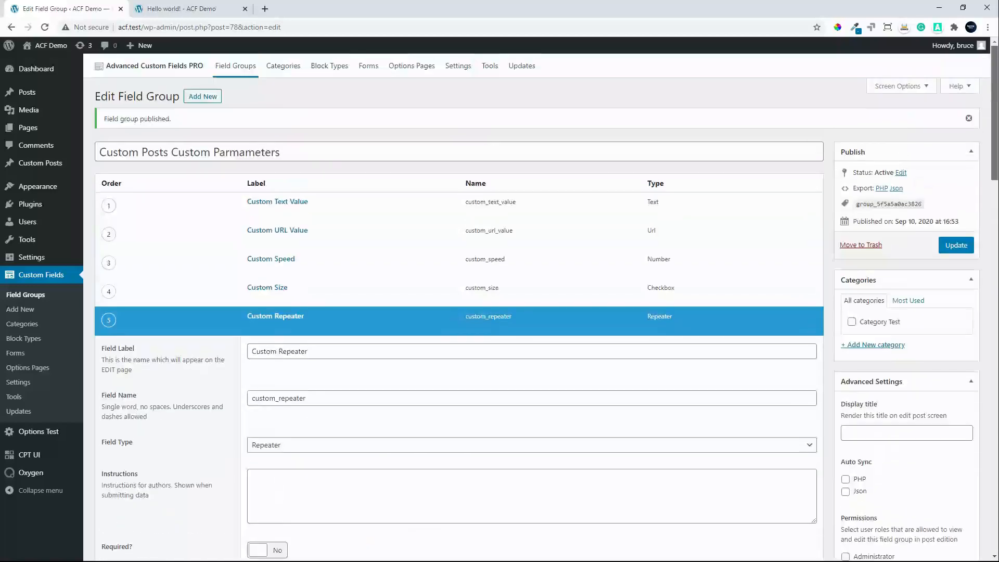
left_click(295, 317)
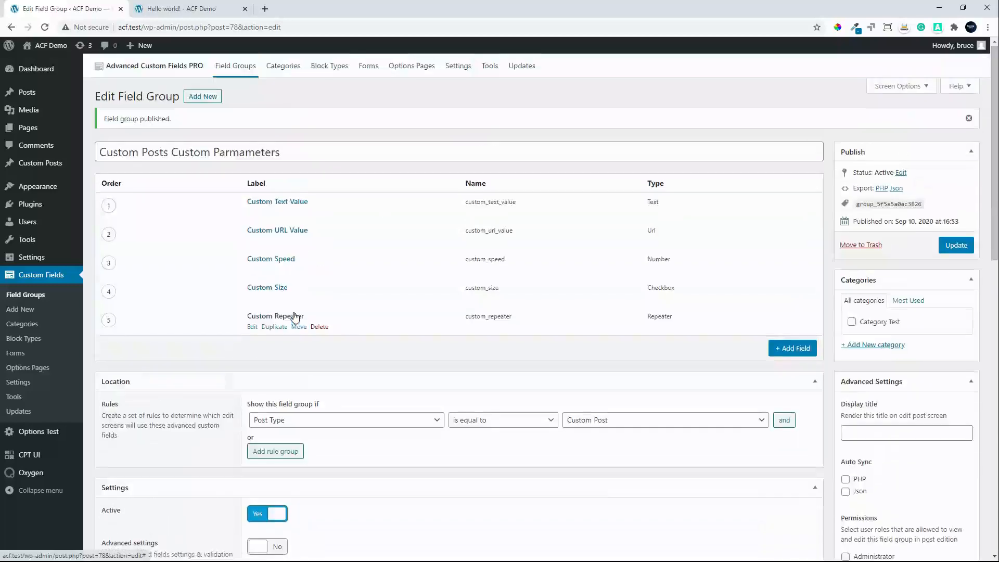
left_click(956, 246)
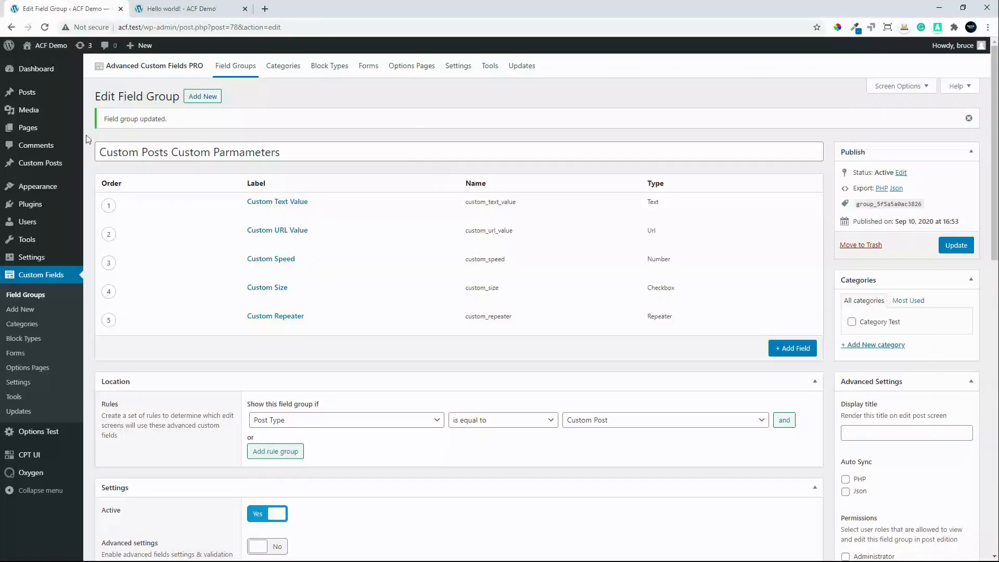
- Open a new Custom Post, collapse the Oxygen box and examine how the two field groups are laid out on the edit screen
left_click(49, 163)
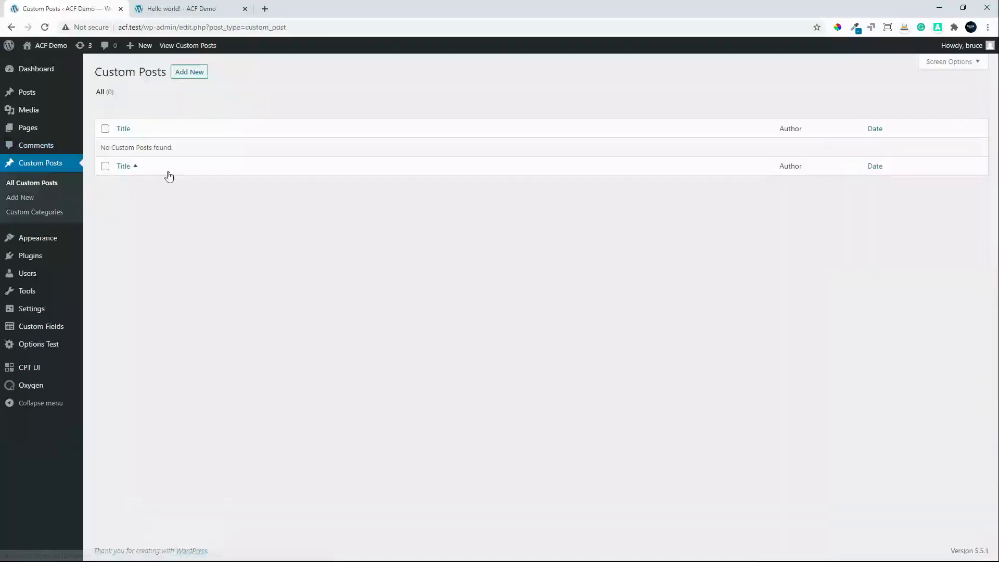
left_click(190, 72)
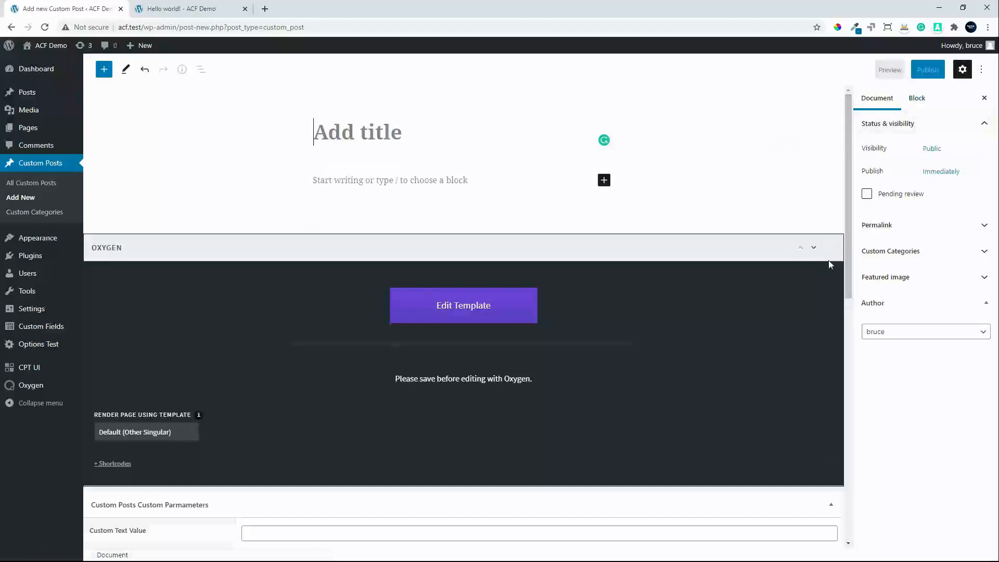
left_click(831, 249)
left_click_drag(847, 214, 844, 293)
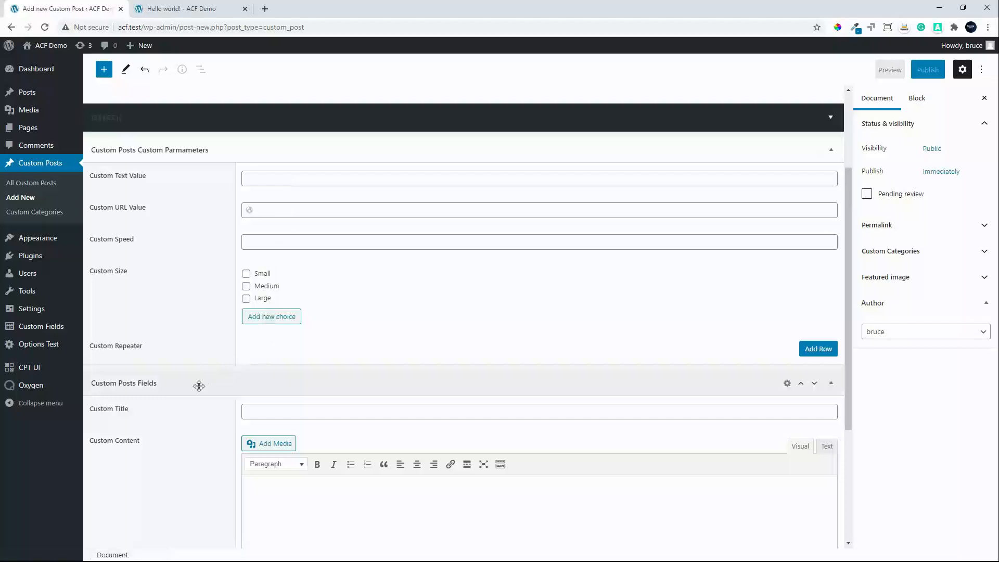
scroll(220, 382, "down", 3)
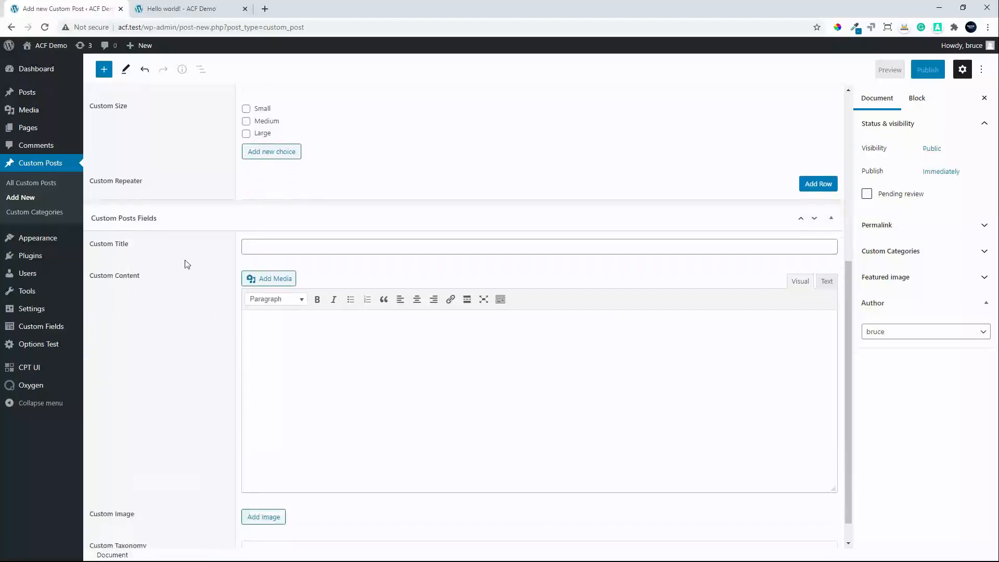
scroll(309, 372, "down", 1)
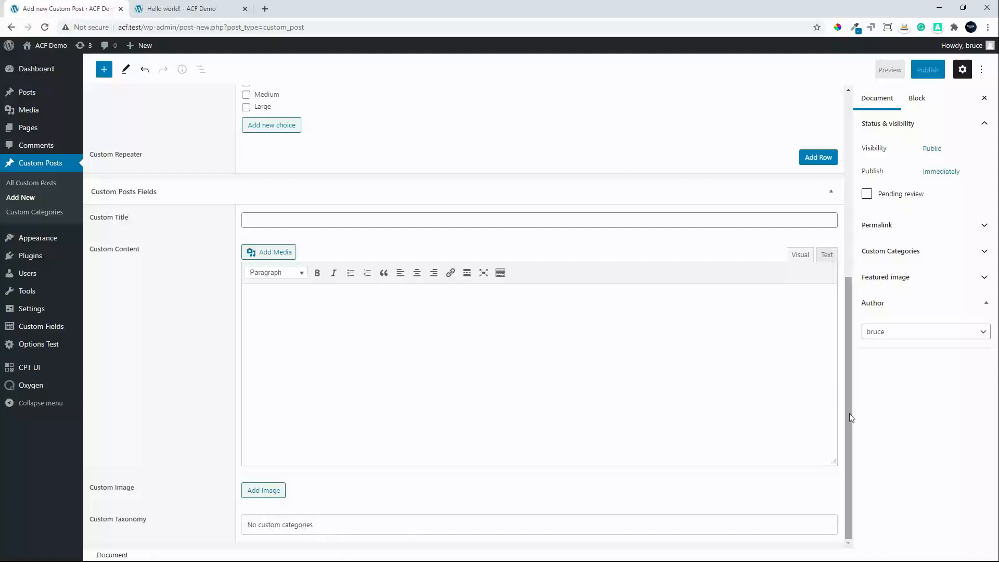
left_click_drag(849, 414, 863, 214)
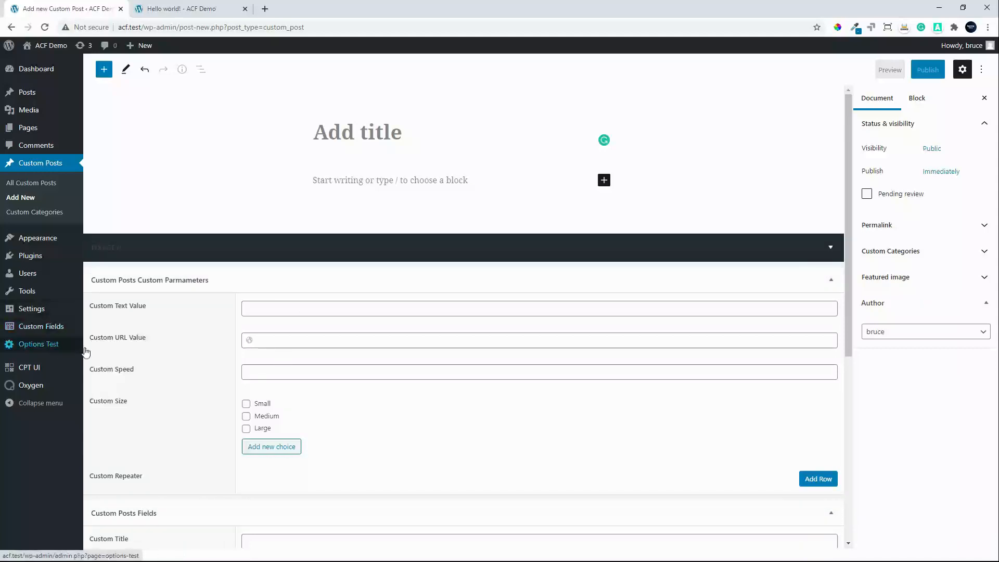
- Leave the new post without saving and open the Custom Posts Fields field group for editing
mouse_move(47, 327)
left_click(104, 329)
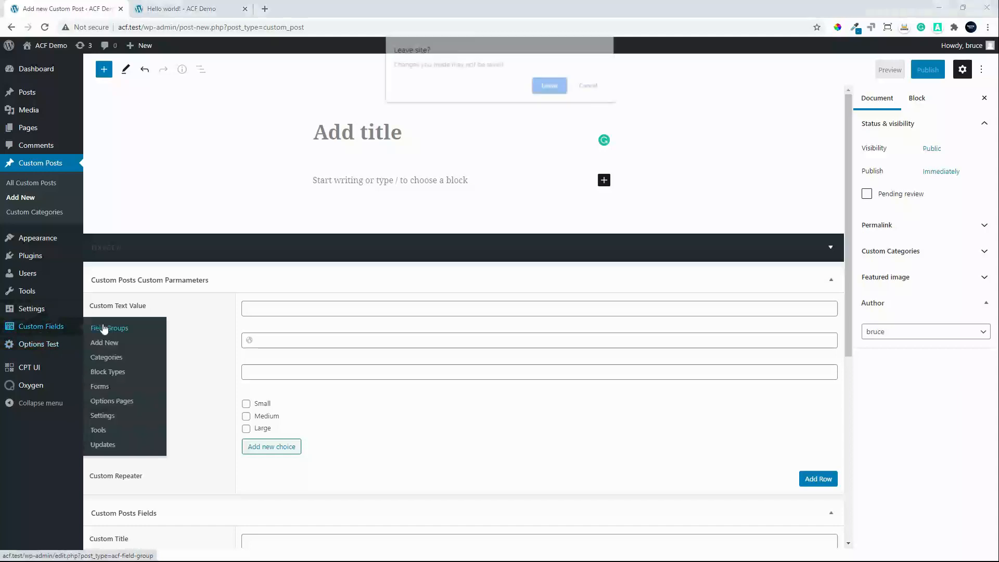
left_click(549, 86)
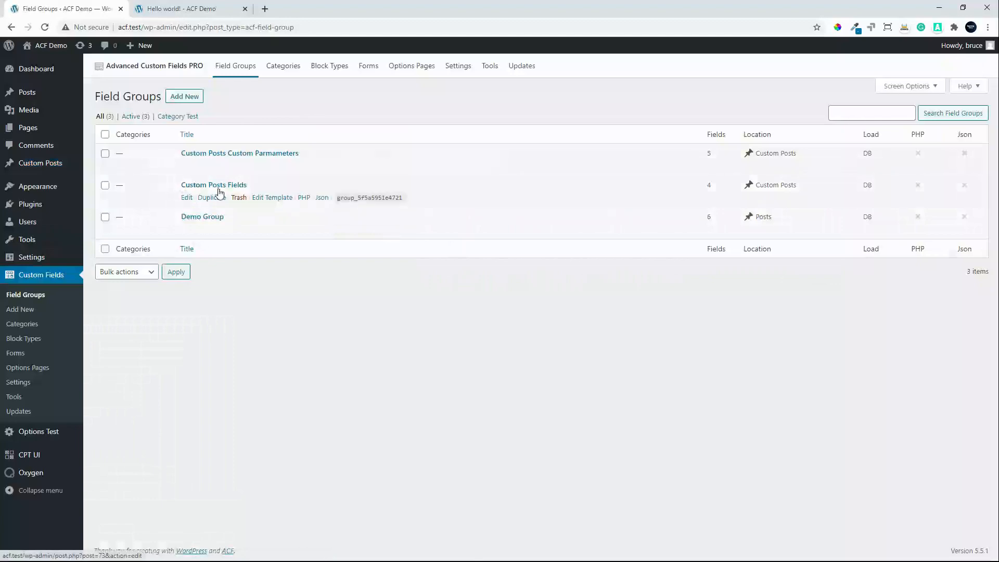
left_click(186, 198)
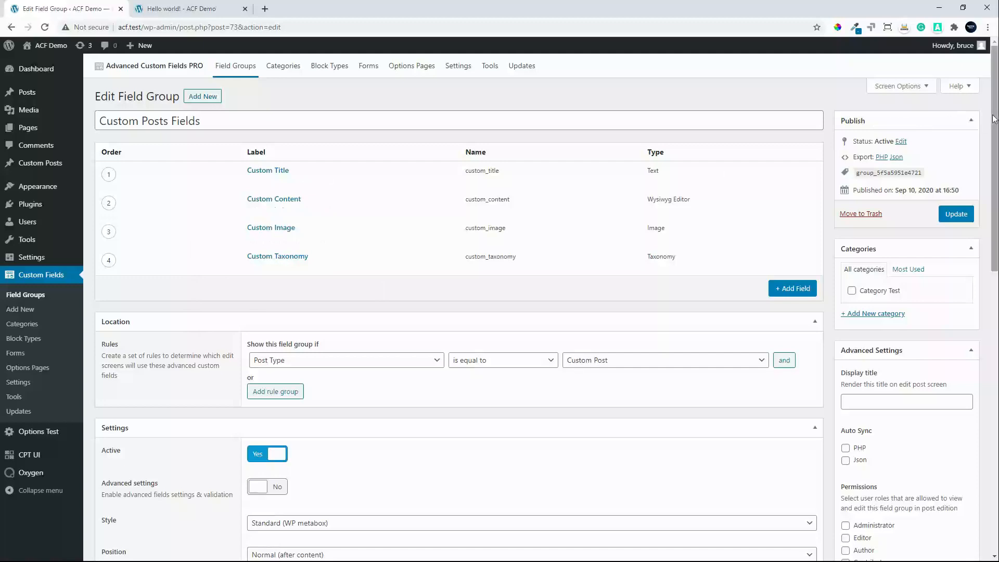
- Set the order number of the Custom Posts Fields group to 1 and update the group
left_click_drag(995, 118, 996, 193)
scroll(995, 193, "down", 7)
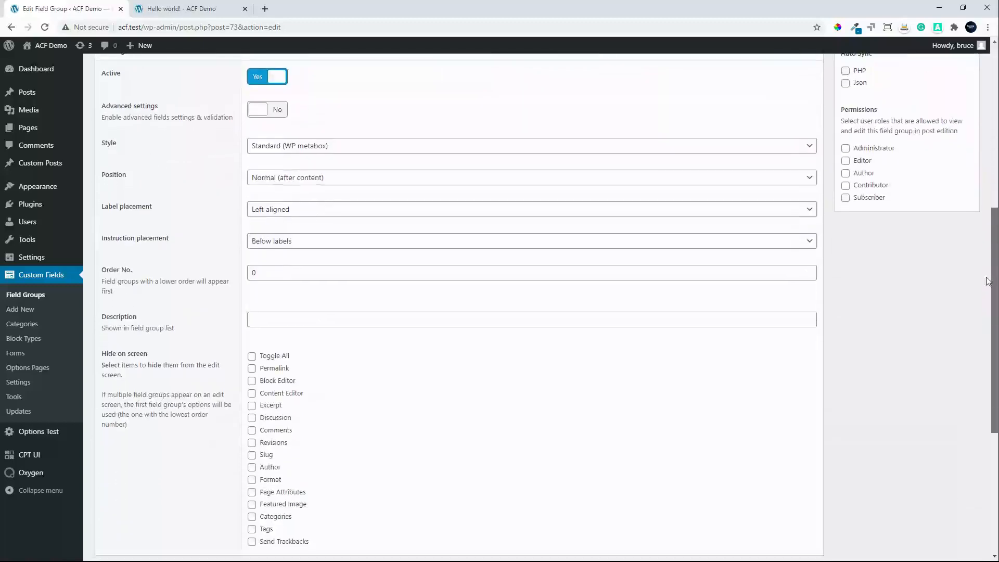
double_click(253, 272)
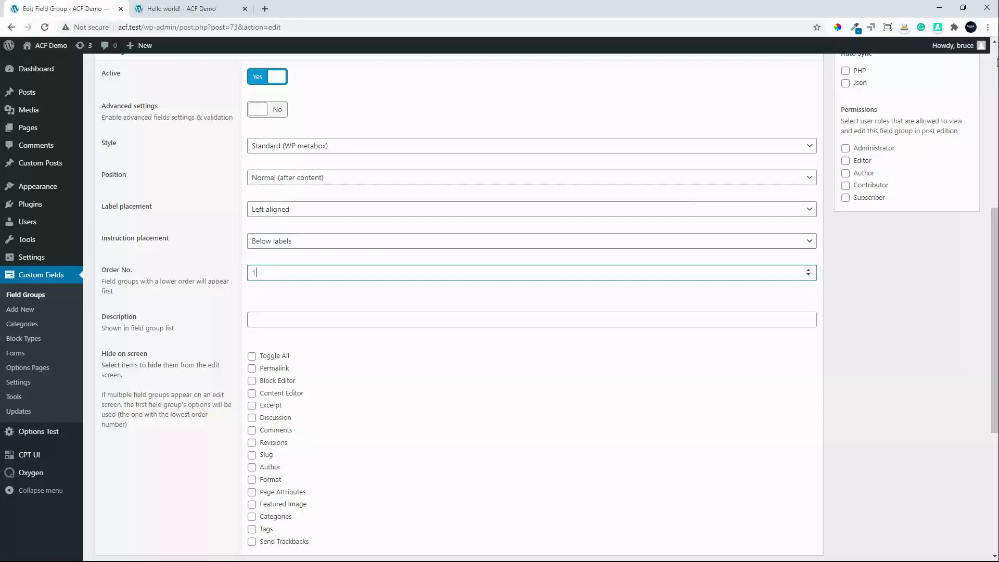
scroll(996, 62, "up", 7)
left_click(956, 214)
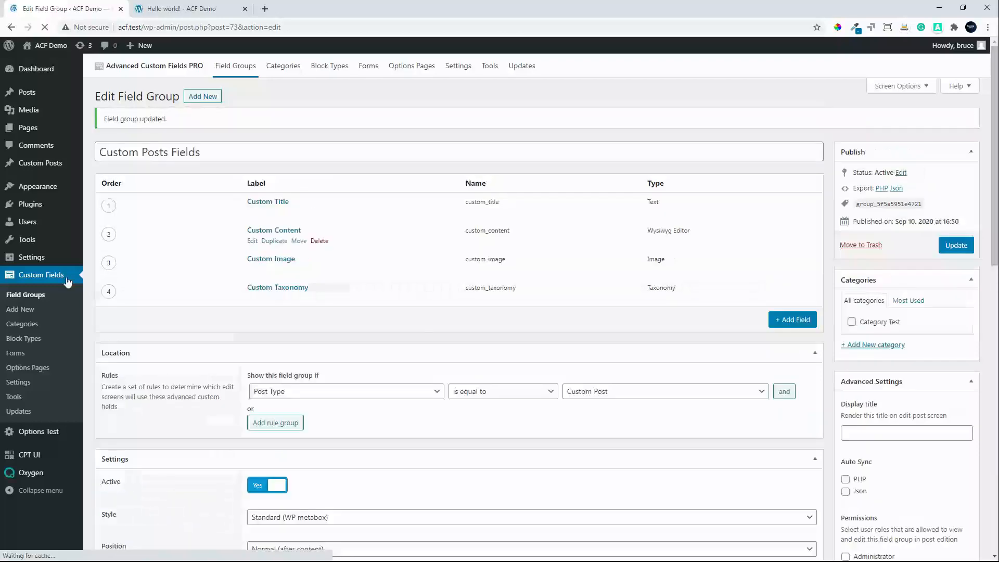
- Open the Custom Posts Custom Parmameters field group, set its order number to 2 and save the group
left_click(41, 302)
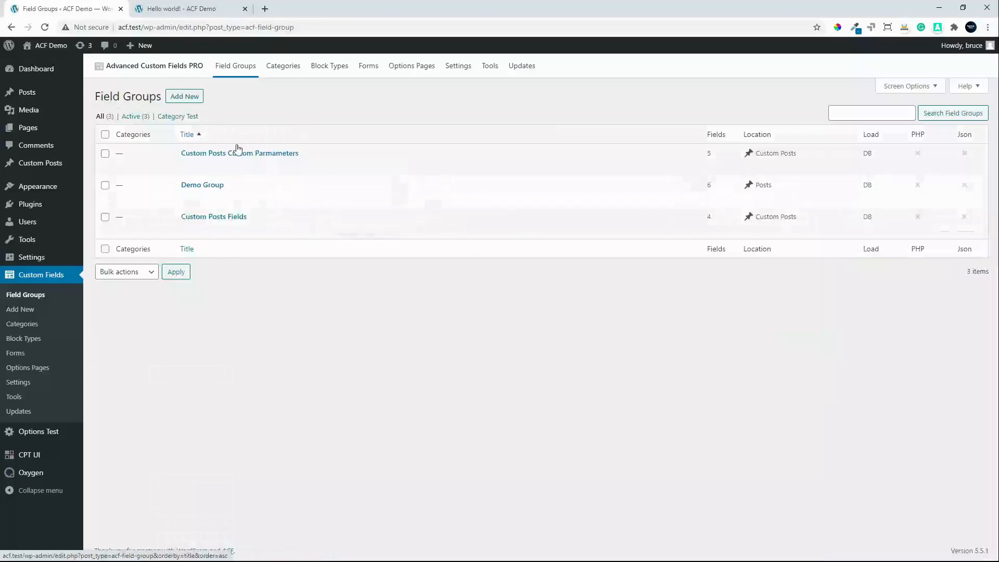
mouse_move(230, 159)
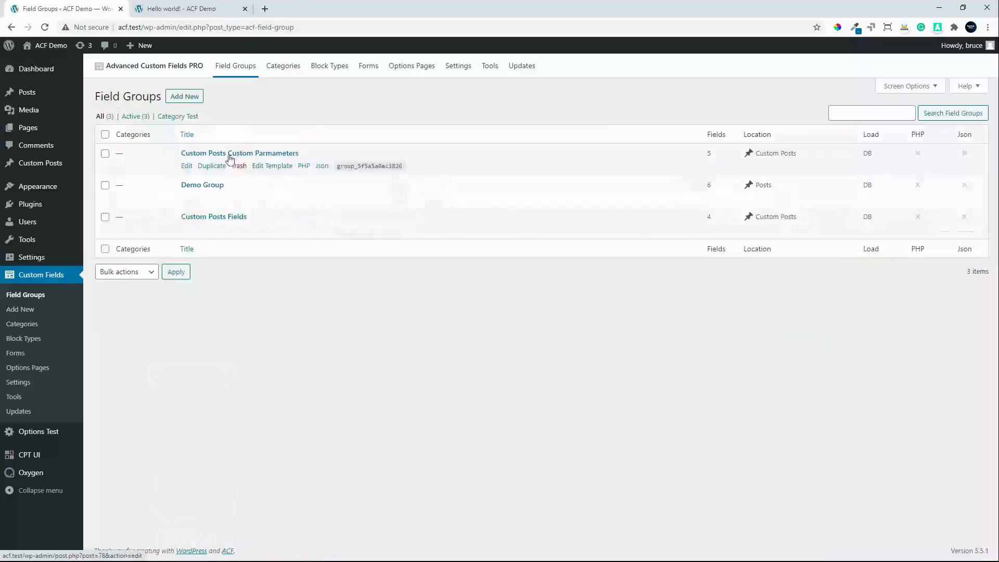
left_click(186, 165)
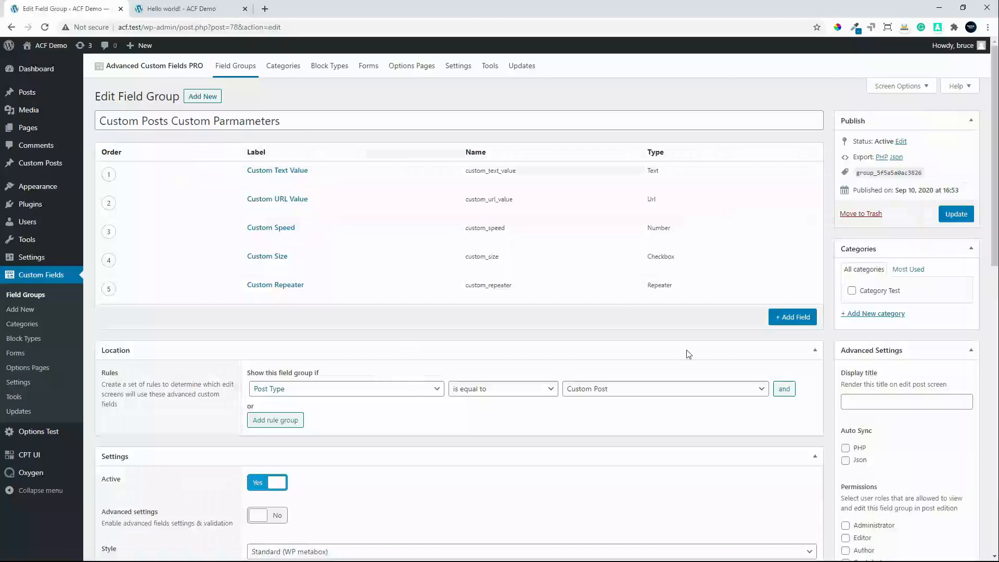
left_click_drag(993, 228, 967, 427)
scroll(965, 424, "up", 1)
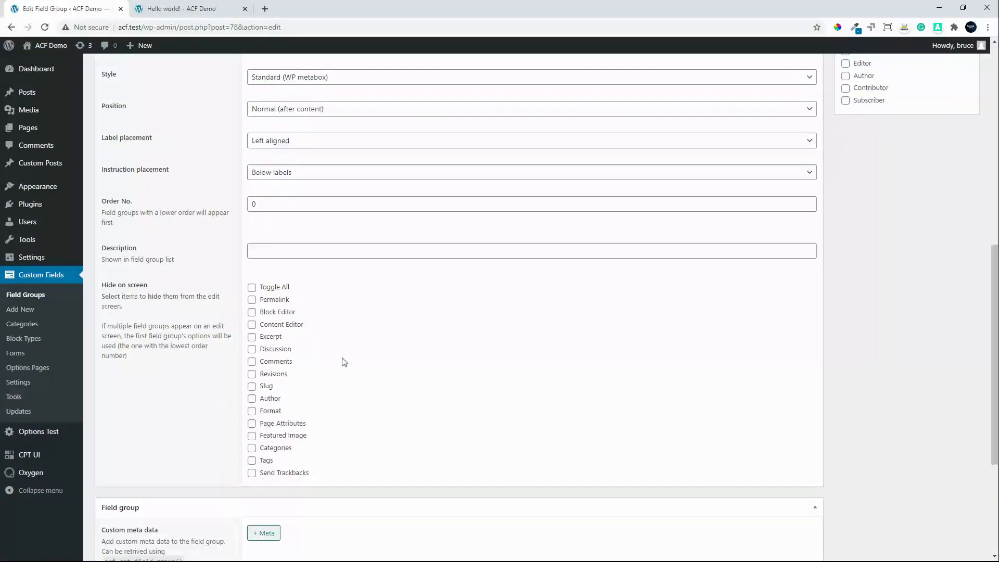
left_click_drag(256, 204, 239, 209)
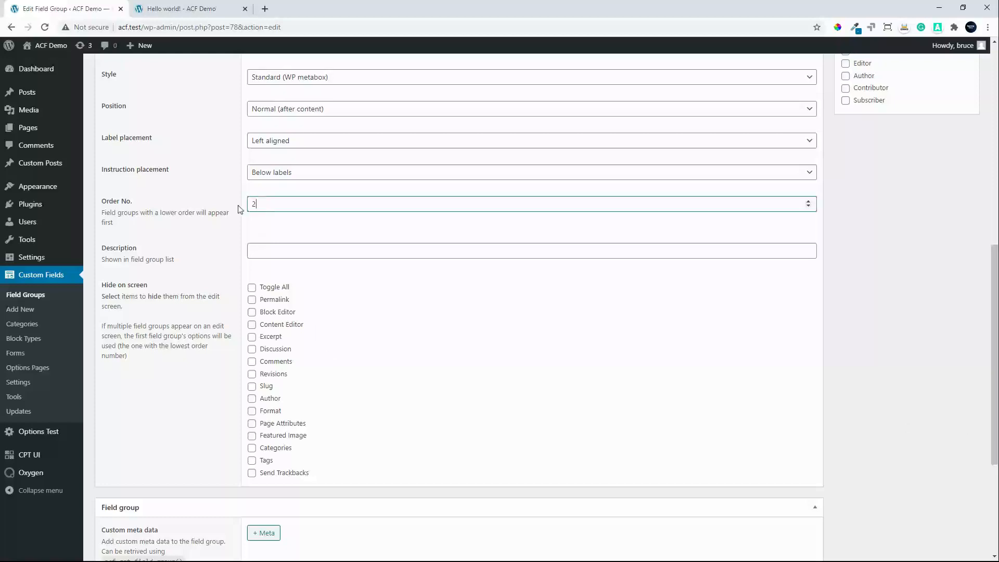
key("Return")
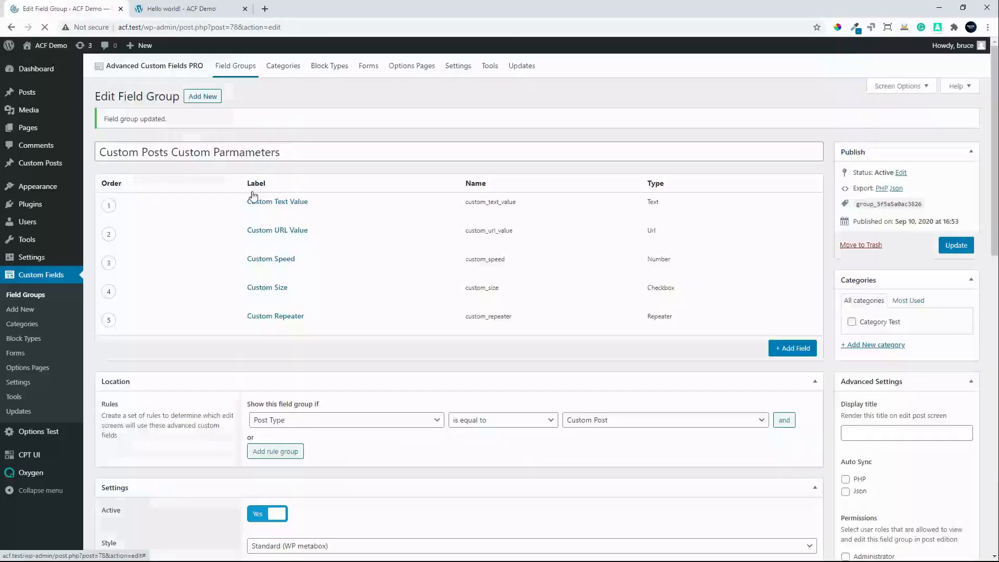
- Close the Hello world! page's browser tab and open a blank new Custom Post
left_click(161, 10)
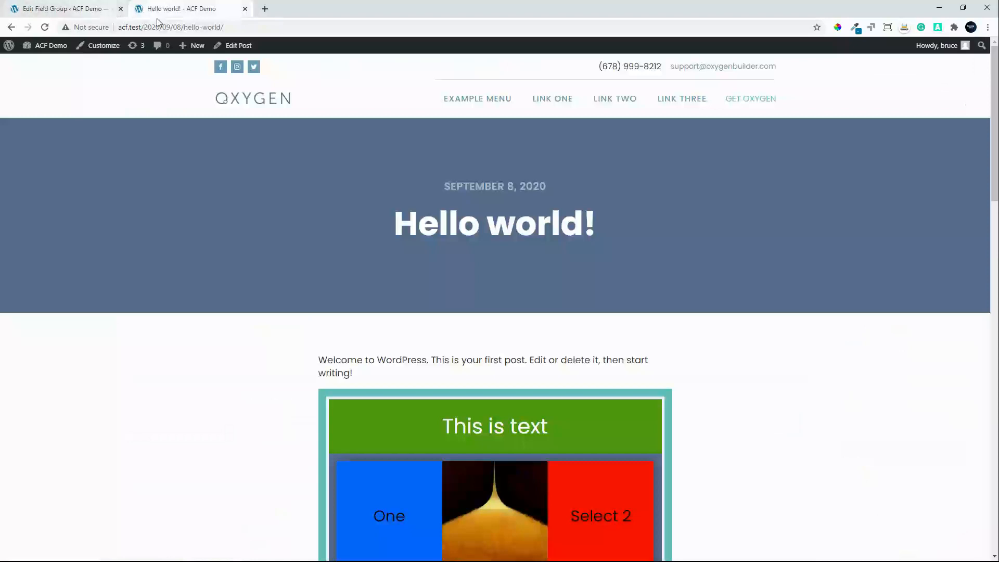
left_click(244, 9)
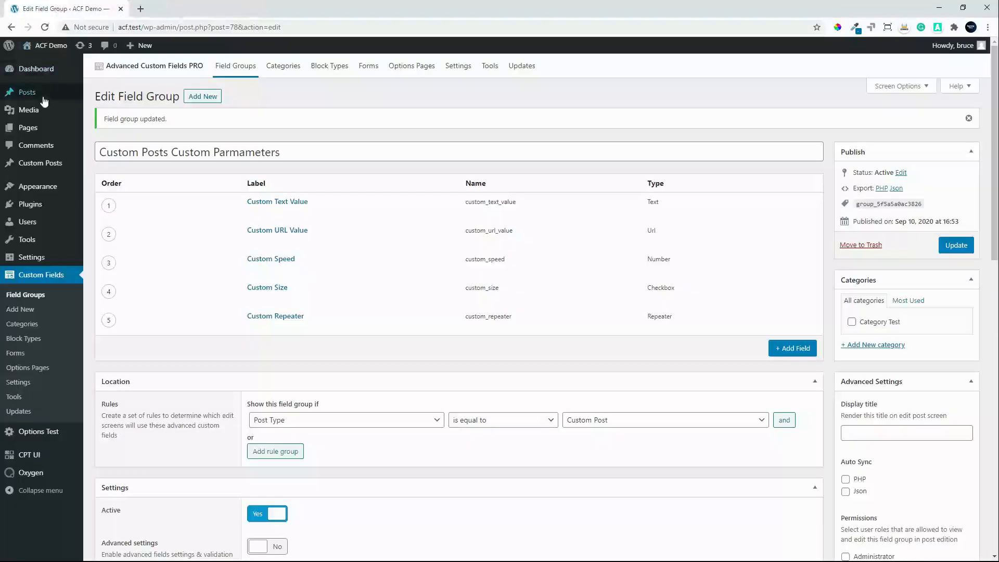
mouse_move(25, 95)
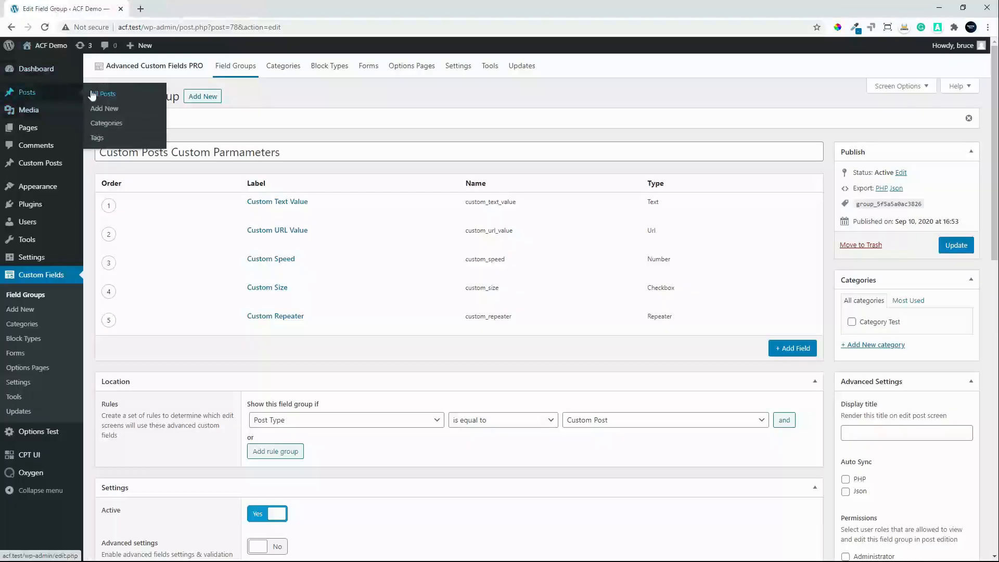
left_click(102, 108)
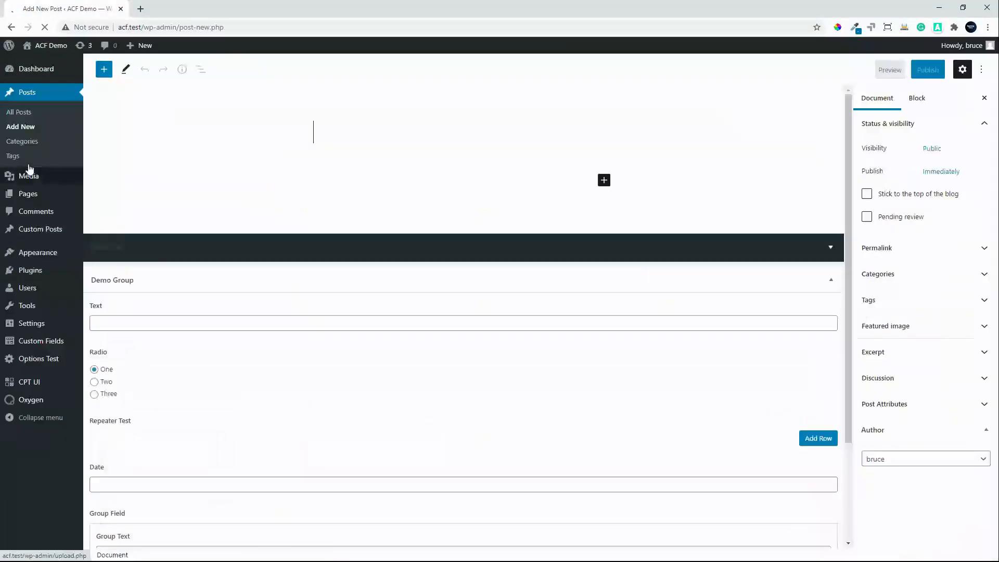
mouse_move(41, 229)
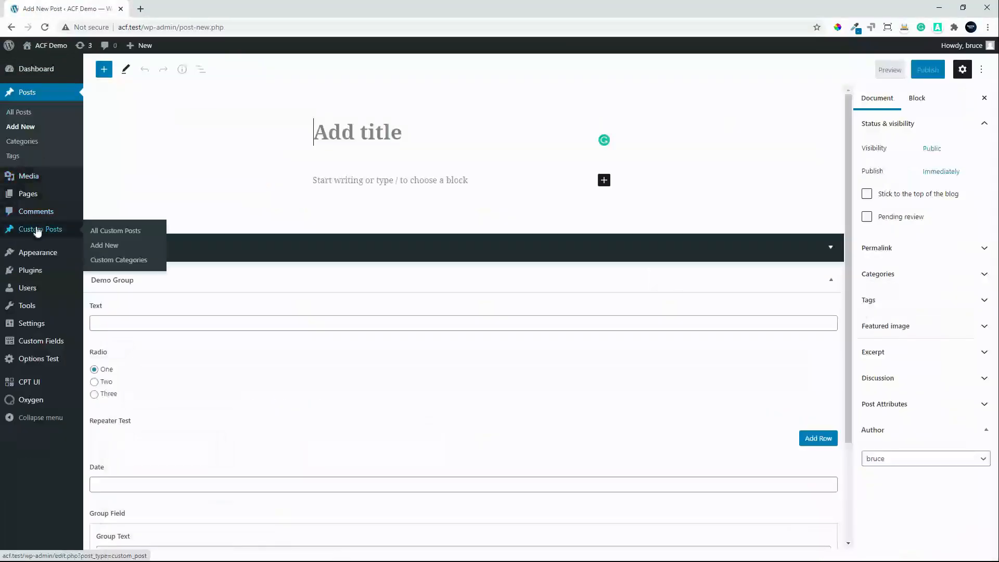
left_click(109, 248)
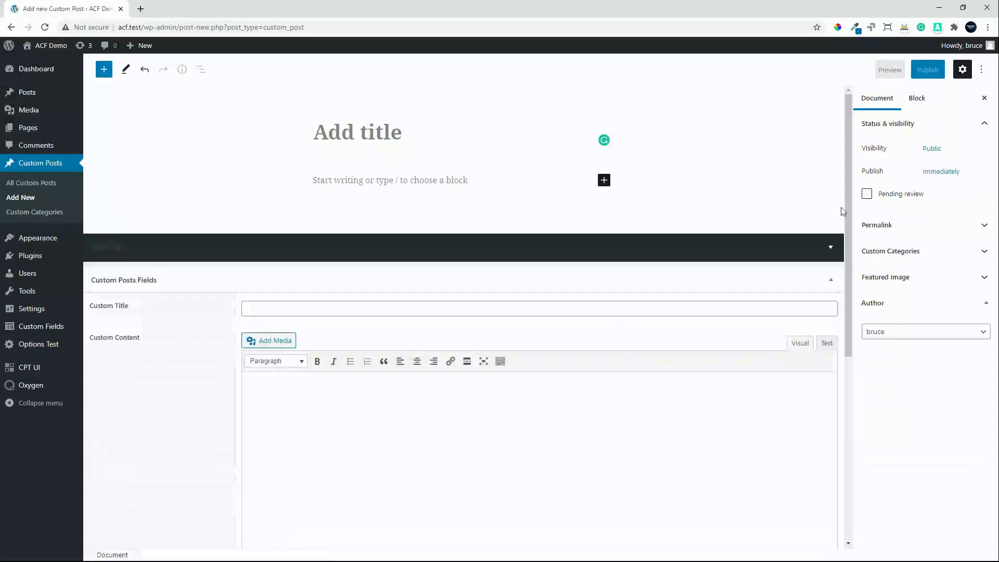
- Examine the order of both field groups on the new Custom Post and expand its Custom Categories and Featured image settings
left_click_drag(842, 208, 820, 486)
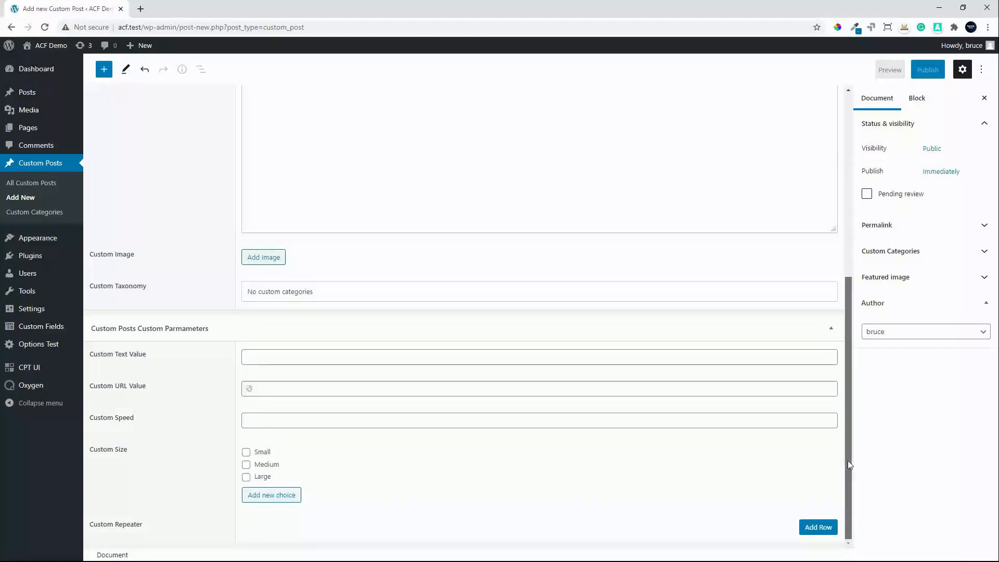
left_click_drag(848, 461, 888, 281)
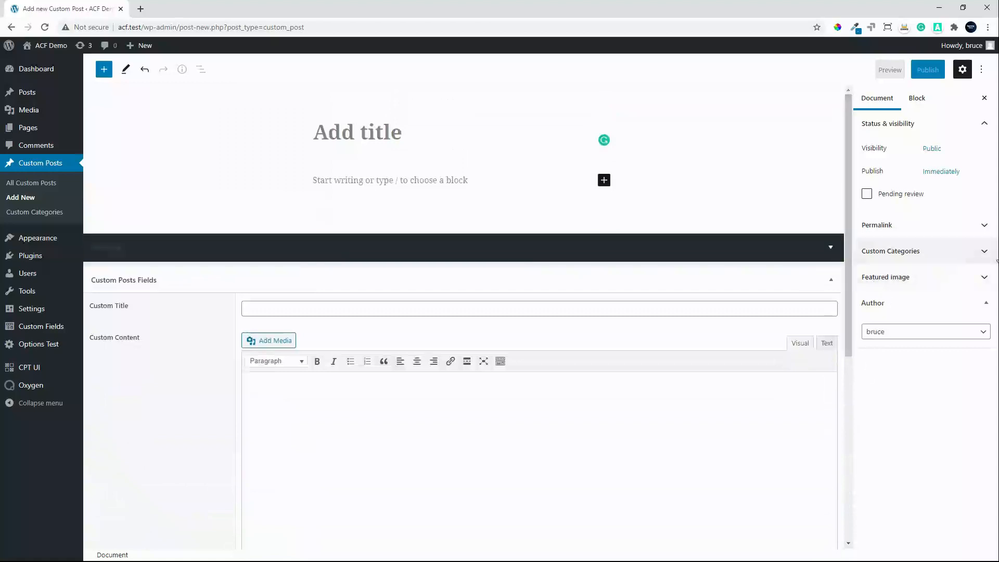
left_click(988, 254)
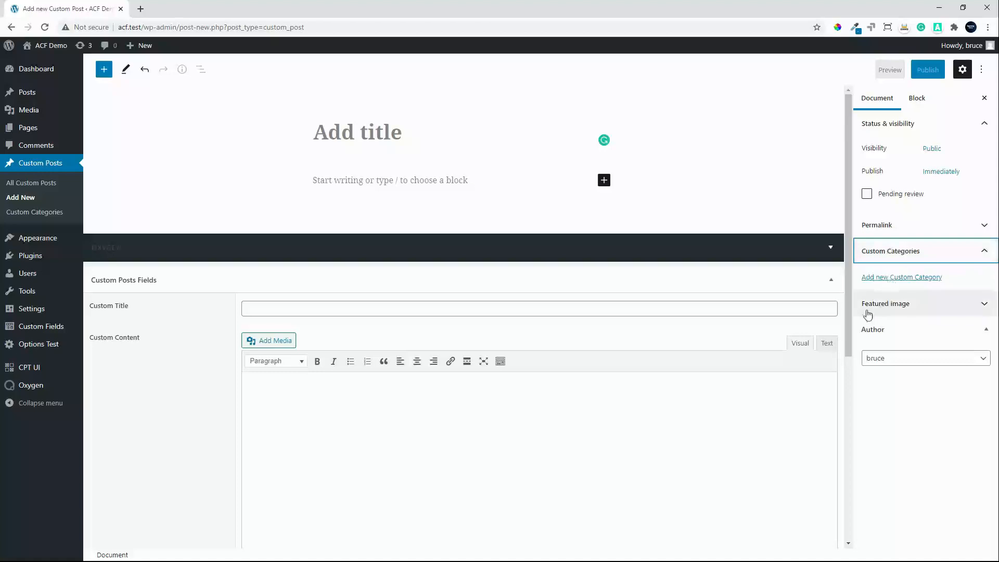
left_click(981, 309)
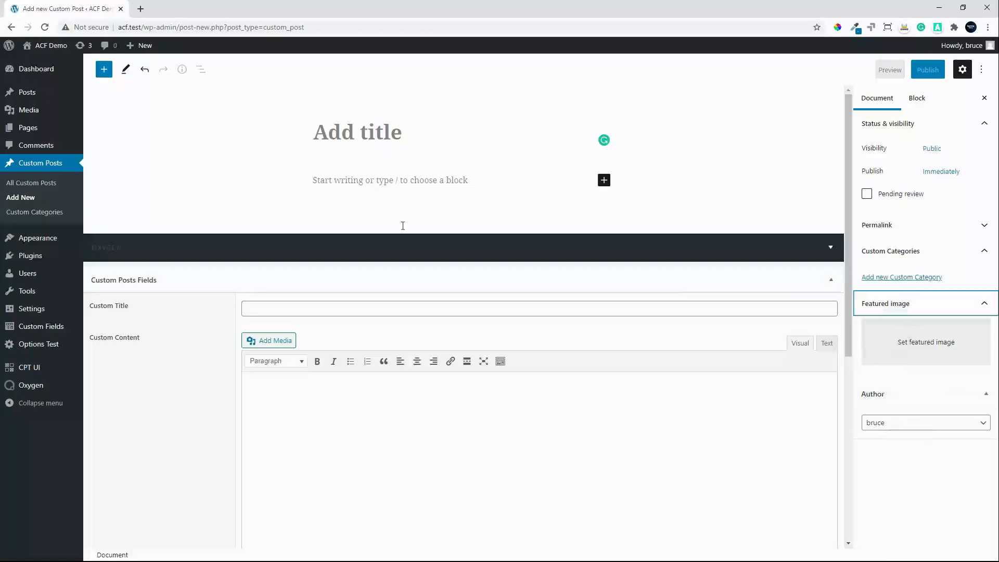
- Title the new Custom Post "First Custom Post" and go to its Custom Title field
left_click(325, 133)
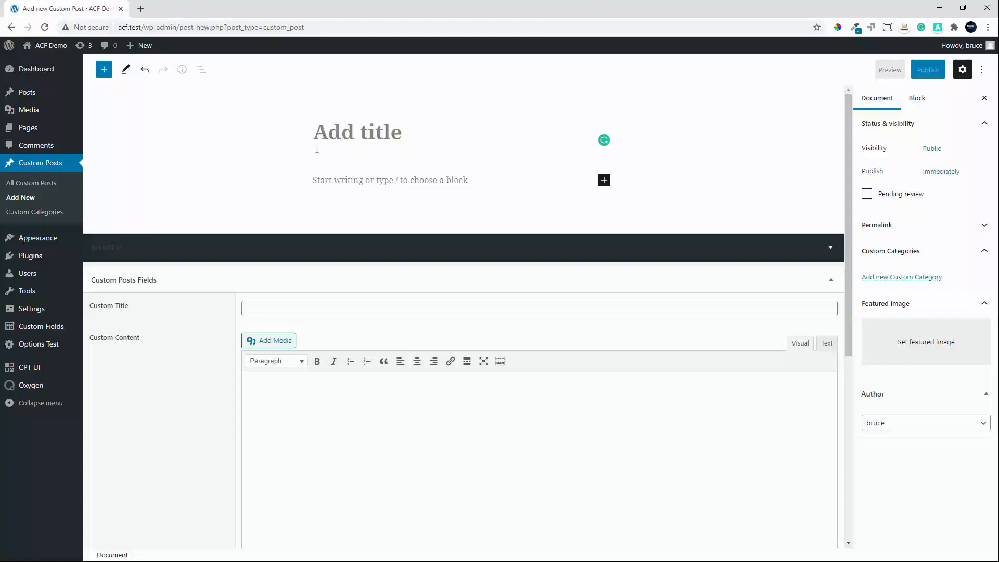
type("First Cu")
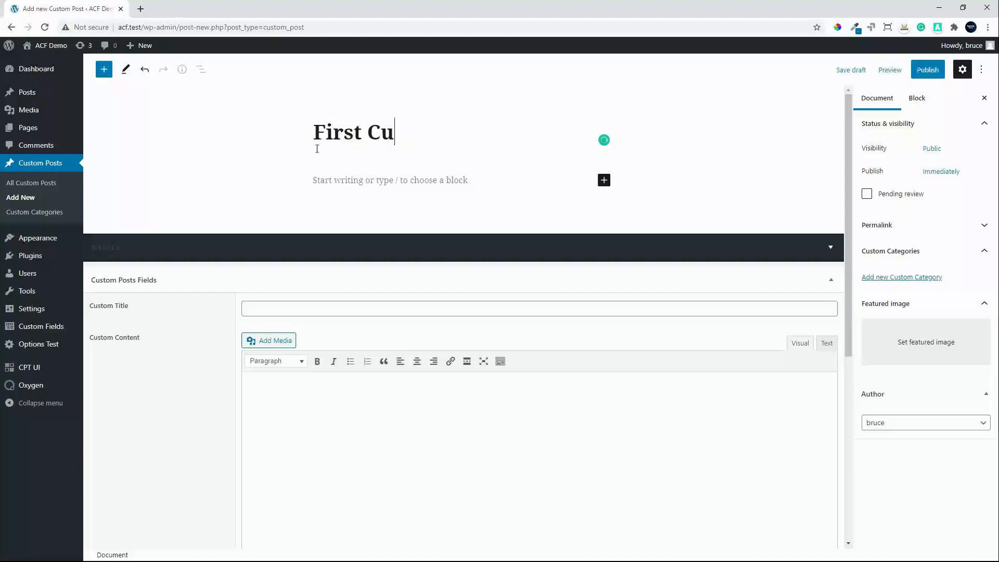
type("stom Post")
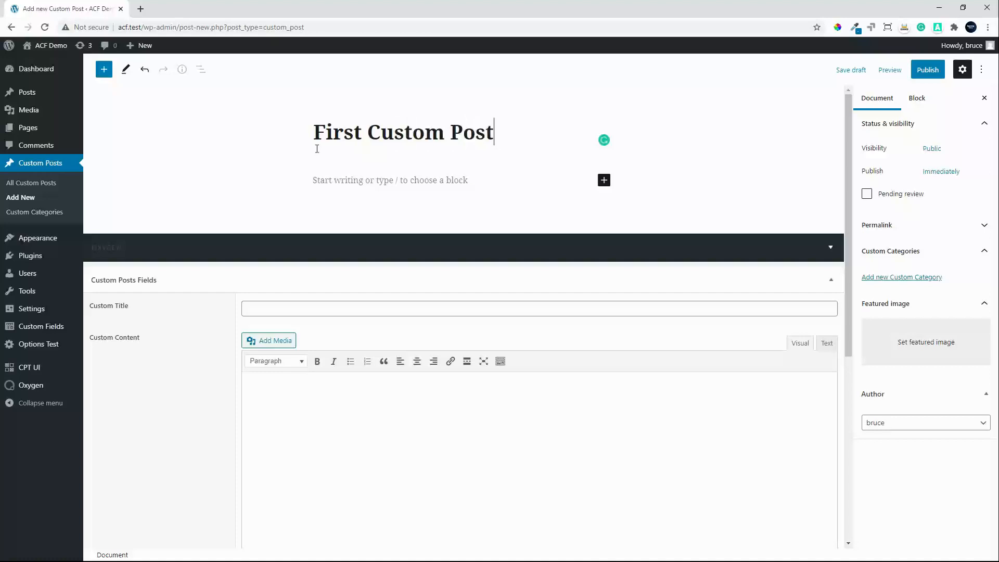
left_click(281, 308)
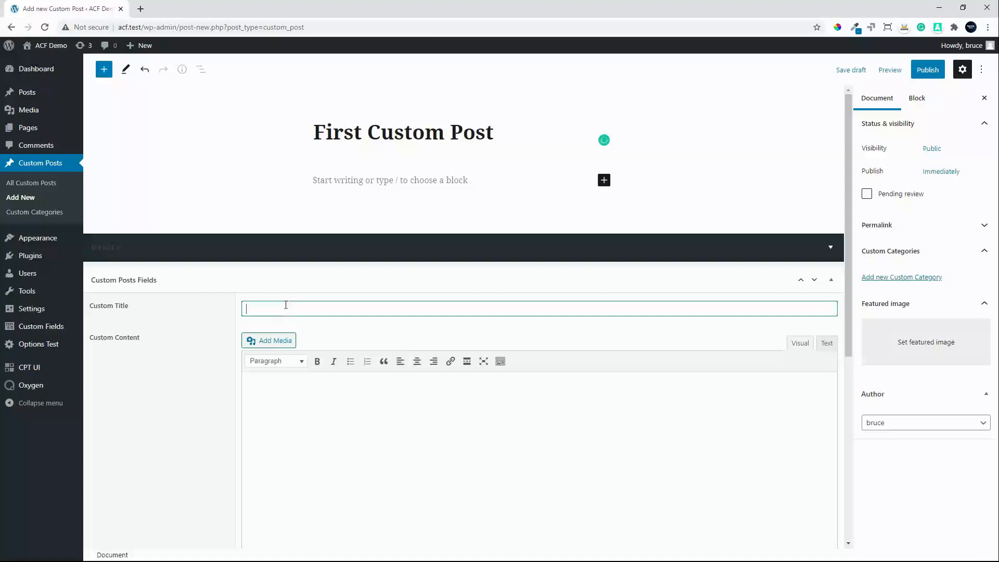
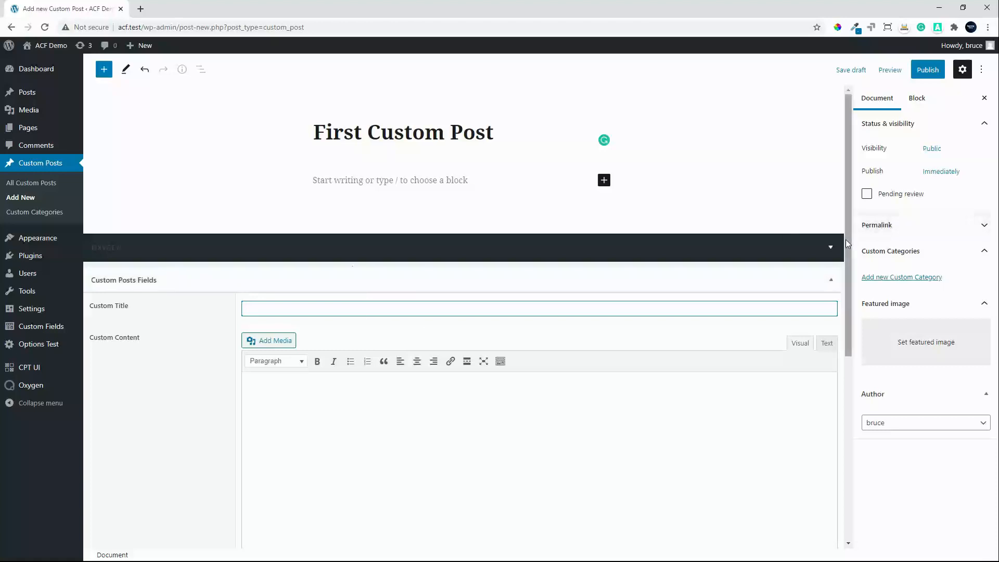
left_click_drag(846, 241, 876, 112)
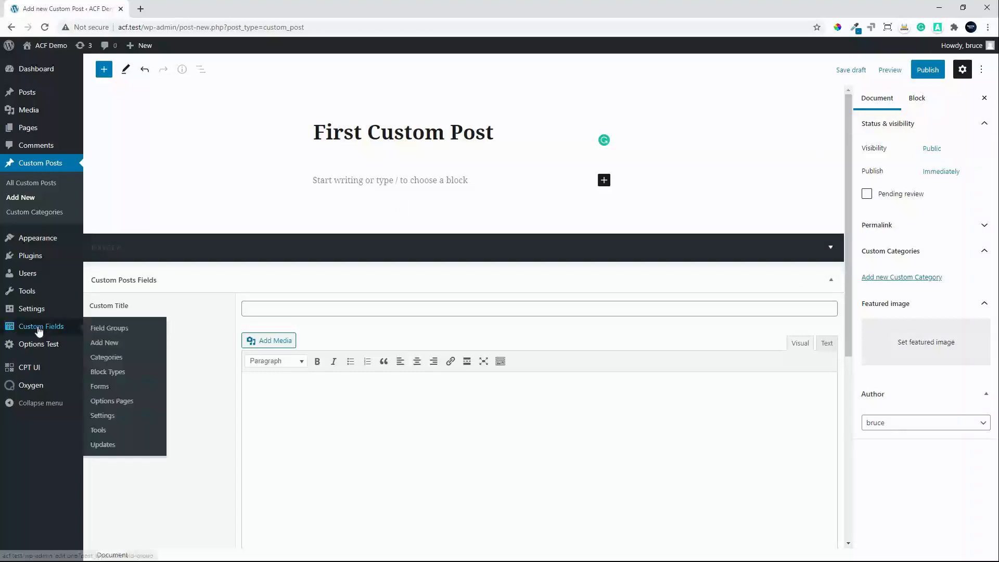
- Leave the Custom Post without saving and start a new form in Advanced Custom Fields
left_click(36, 266)
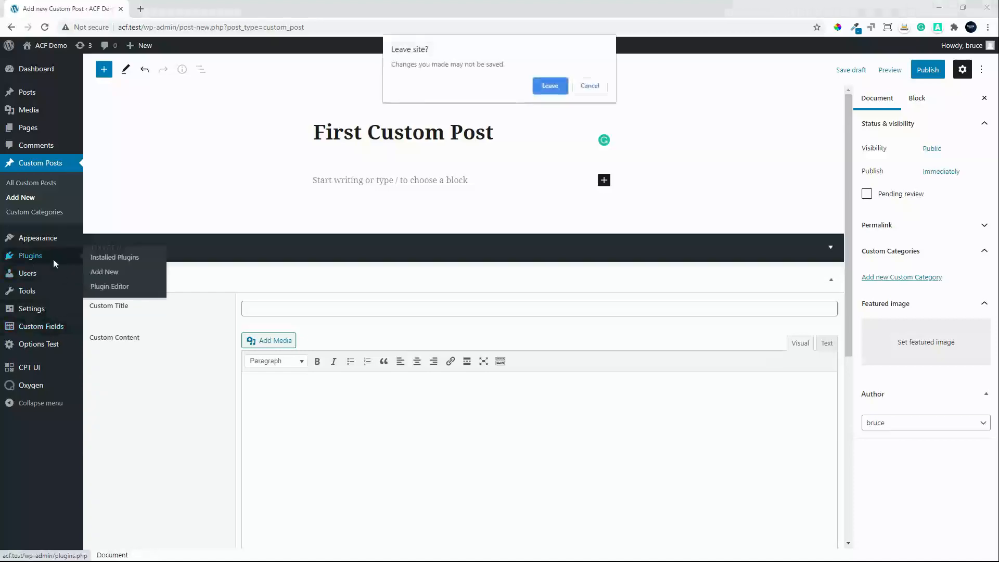
left_click(547, 85)
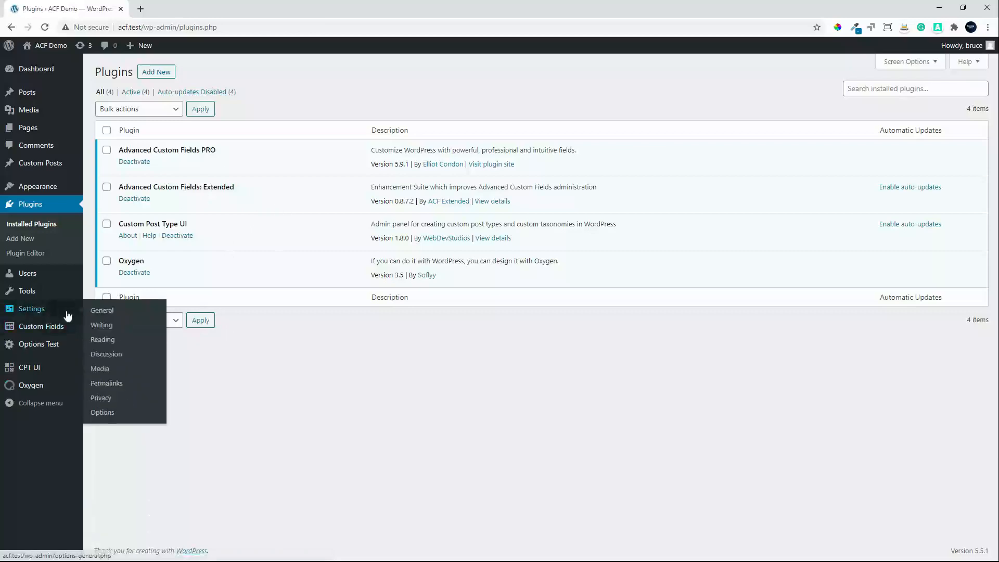
mouse_move(72, 326)
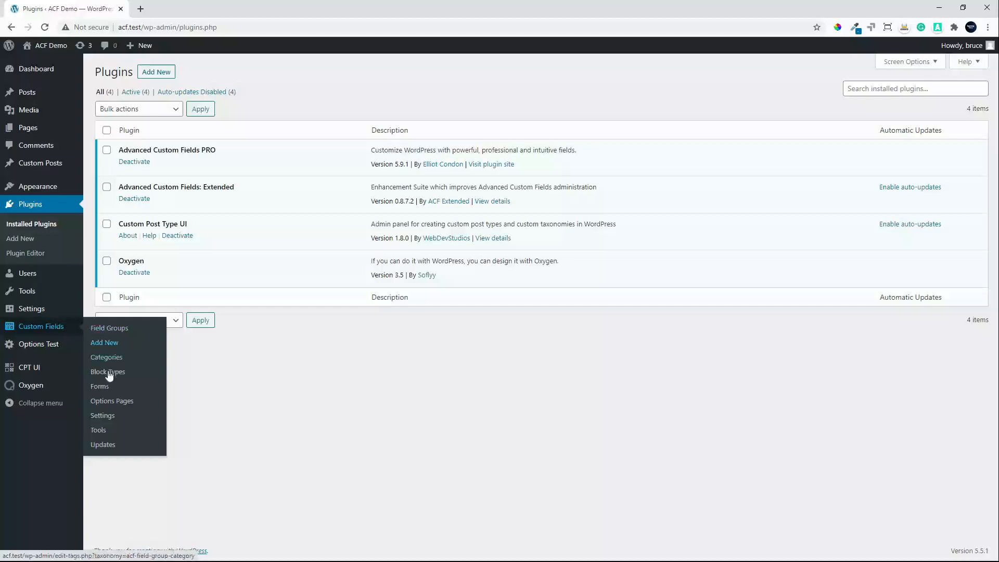
left_click(100, 388)
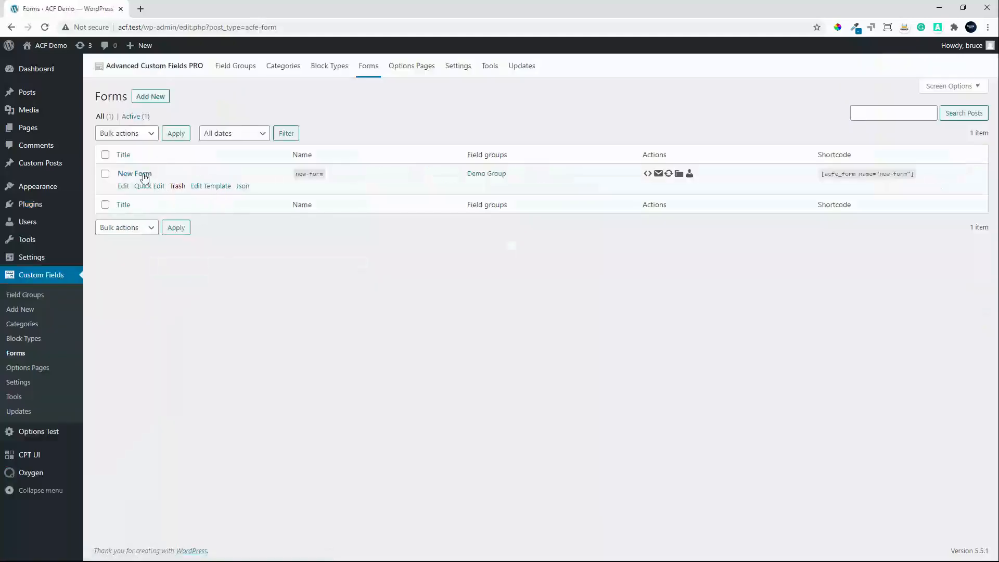
left_click(148, 103)
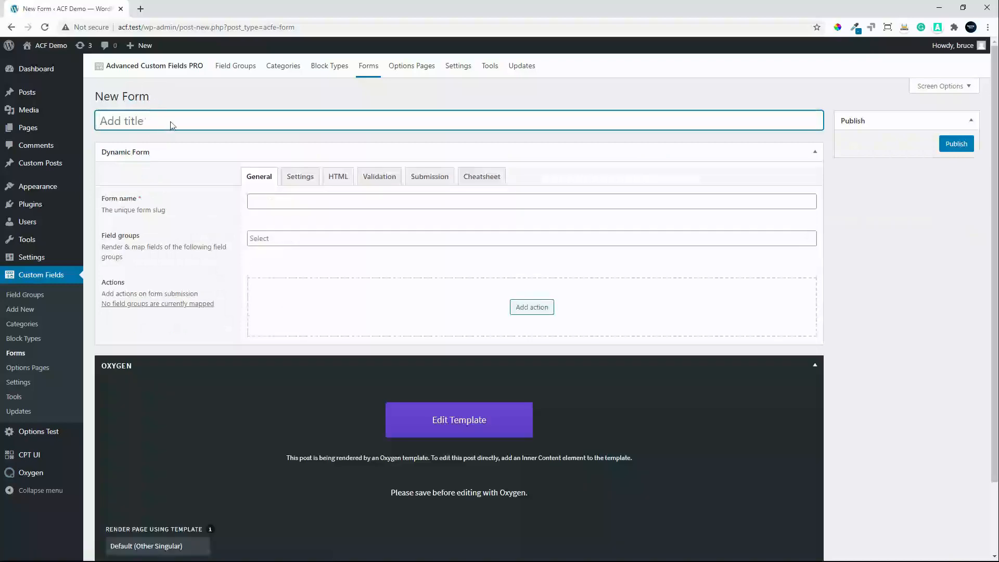
- Title the form "Custom Post Submission" and set its form name to custom-post-submission
type("Custom POt")
key("BackSpace")
key("BackSpace")
key("BackSpace")
type("ost Sub")
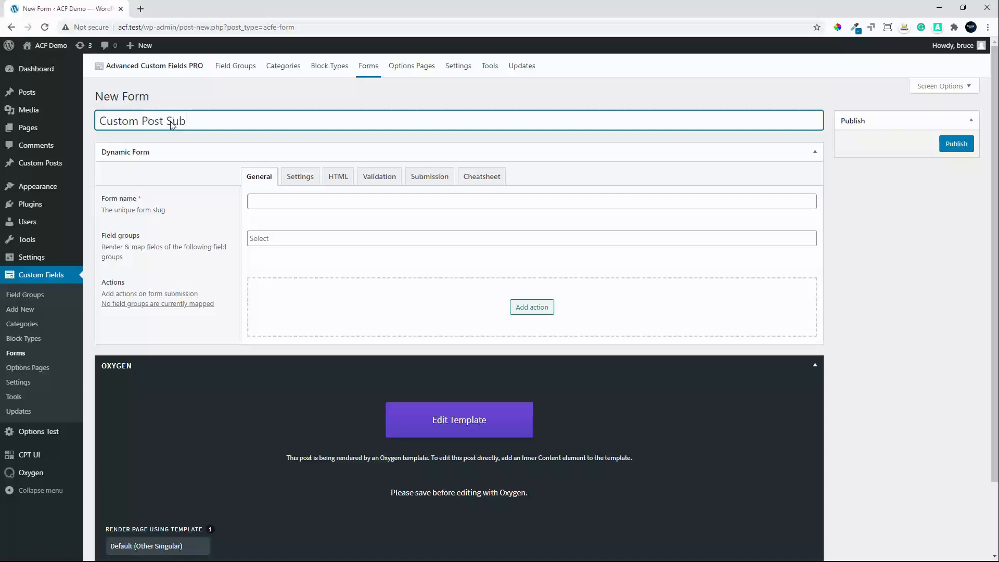
type("mission")
left_click(269, 201)
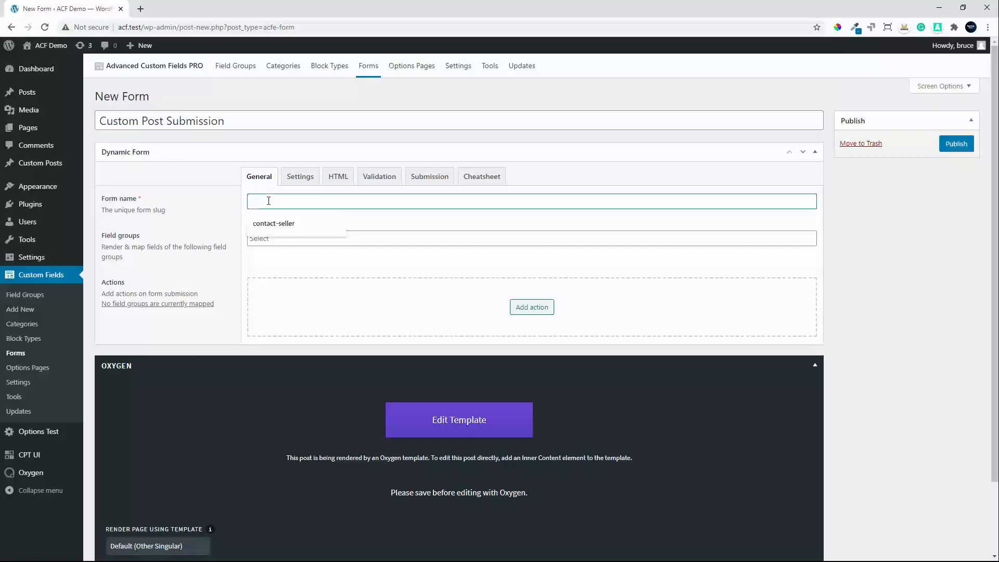
type("custom-post-submission")
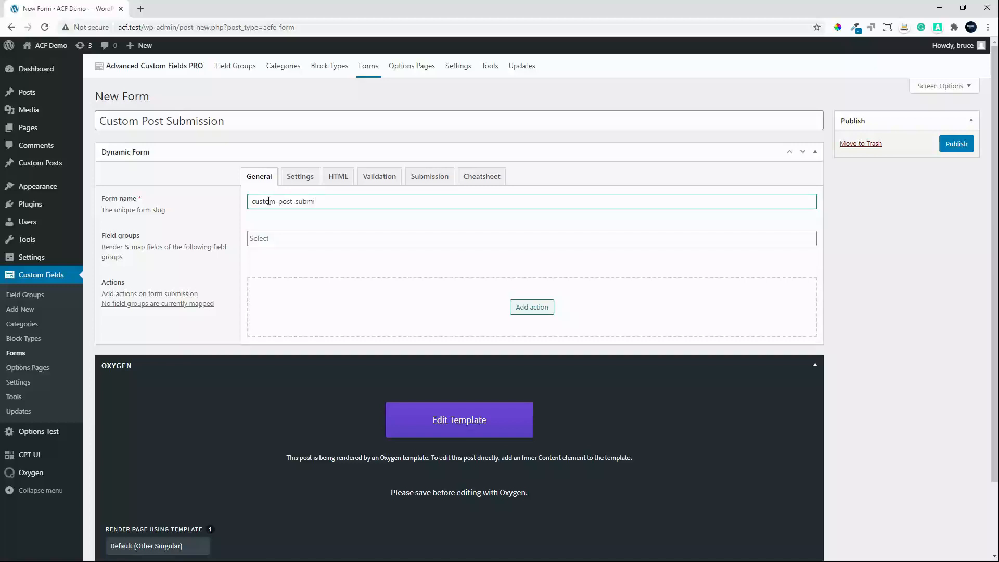
- Assign the Custom Posts Fields and Custom Posts Custom Parmameters field groups to the form
left_click(258, 238)
left_click(273, 275)
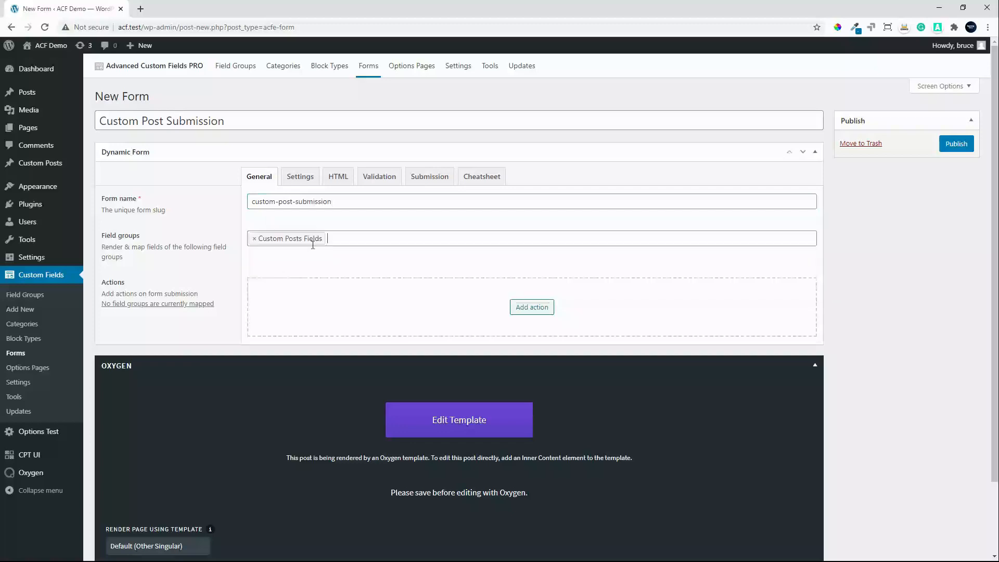
left_click(361, 238)
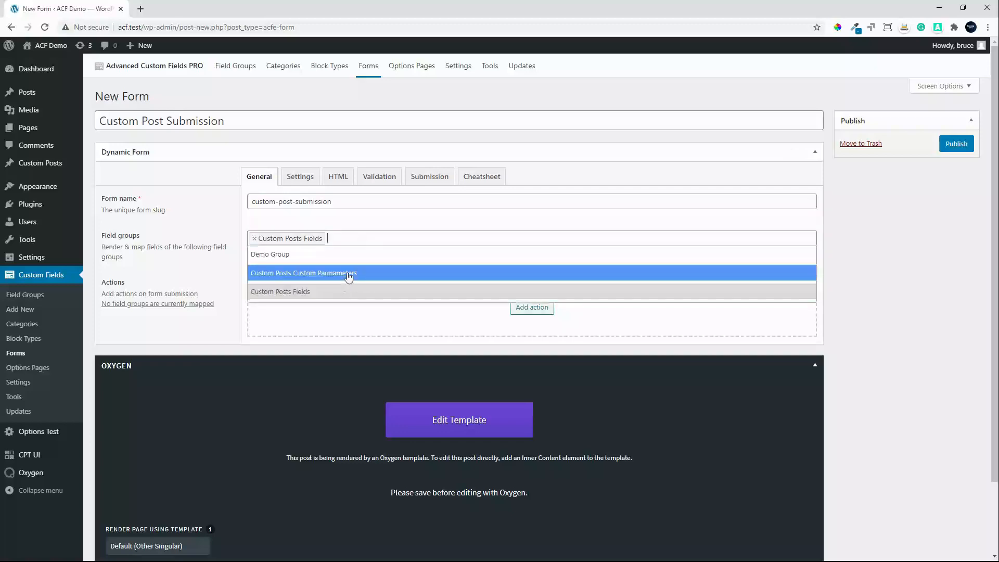
left_click(300, 280)
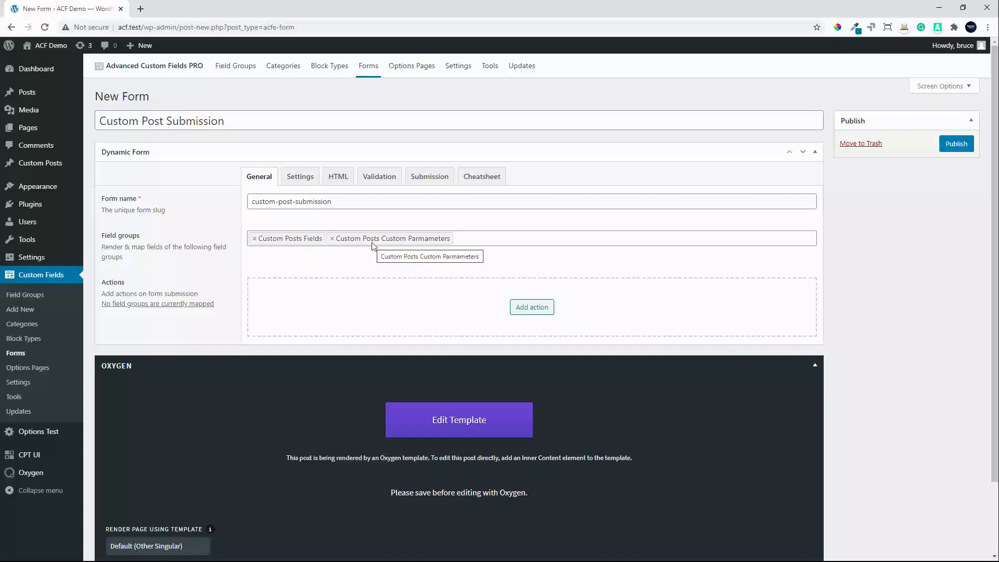
- Add a Post action to the form, keeping it on Create post, and publish the form
left_click(533, 309)
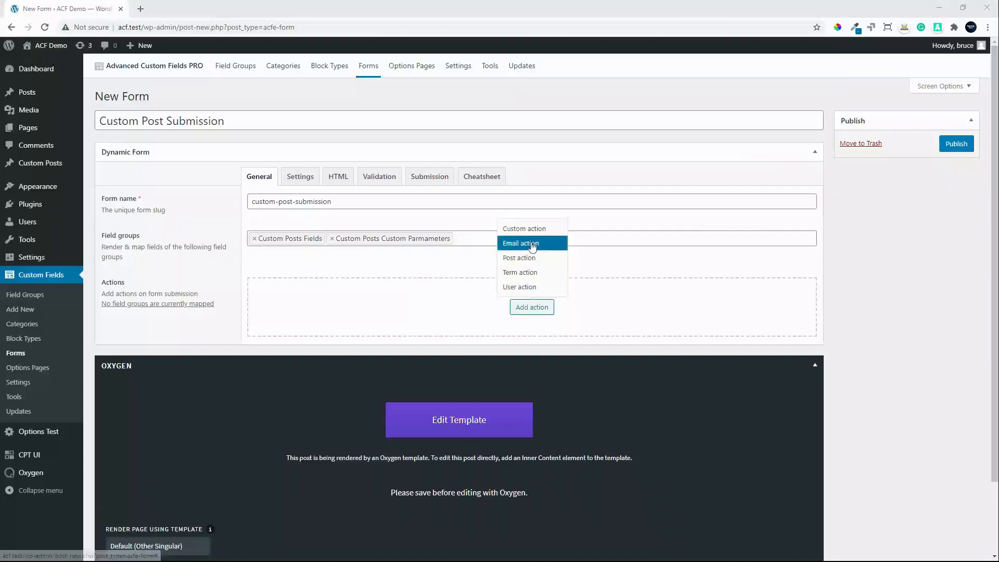
left_click(519, 258)
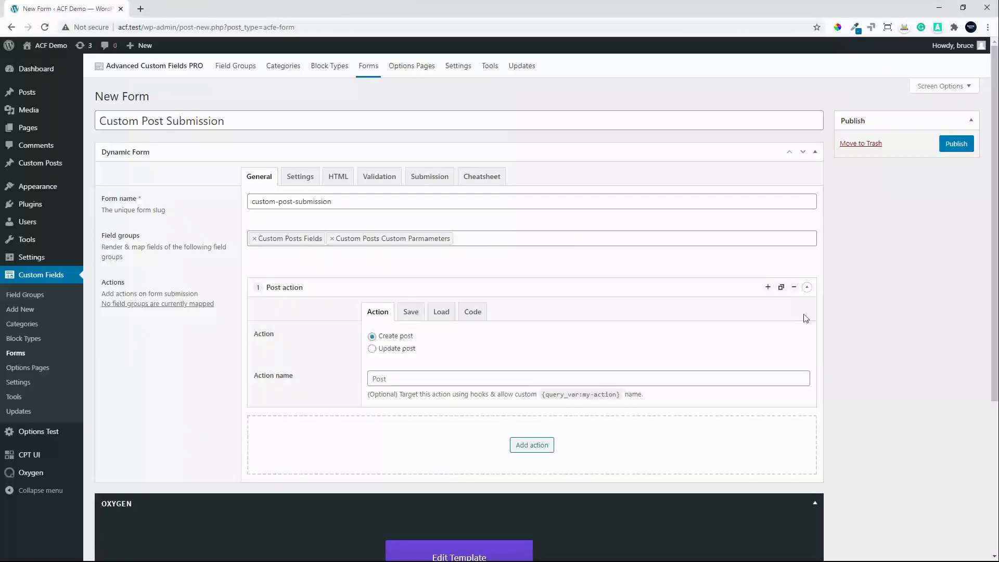
left_click(957, 144)
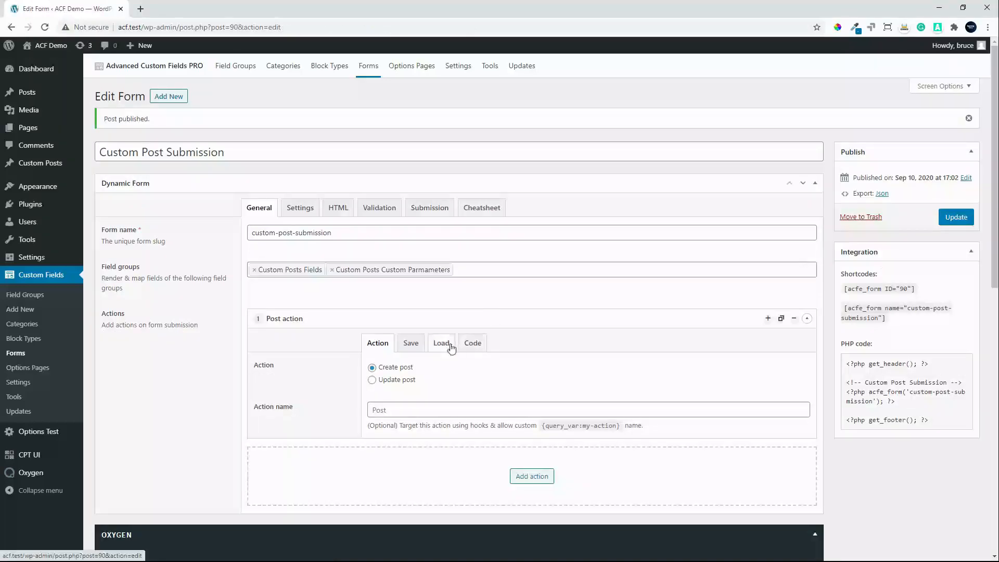
- Select all ACF fields to be saved to the post in the Post action's save settings
left_click(443, 345)
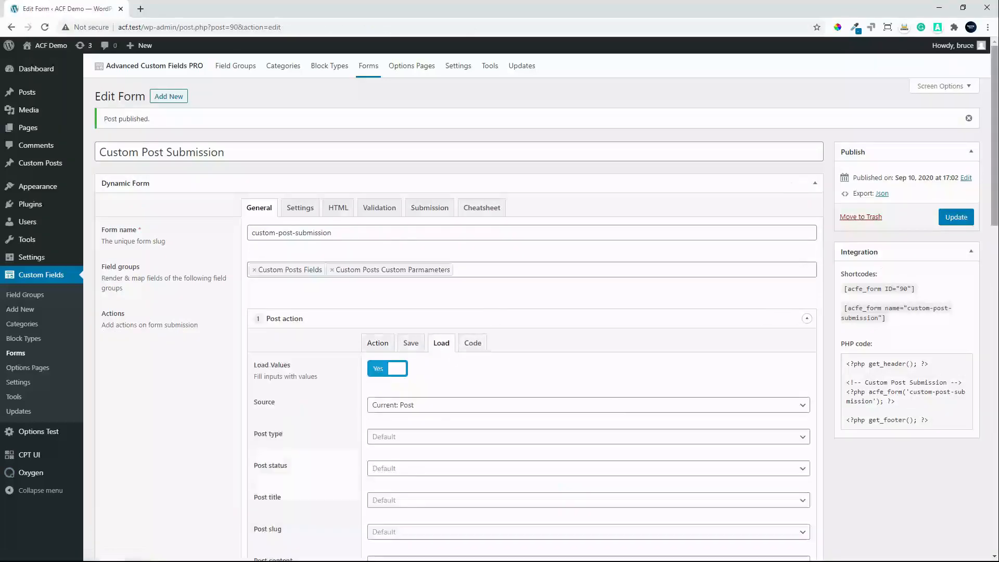
left_click(413, 345)
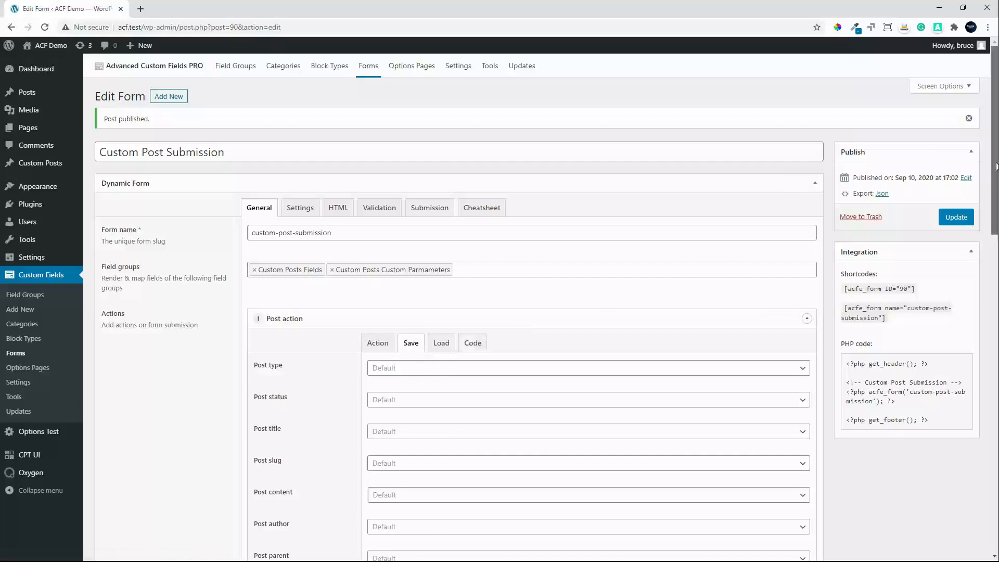
left_click_drag(992, 167, 976, 305)
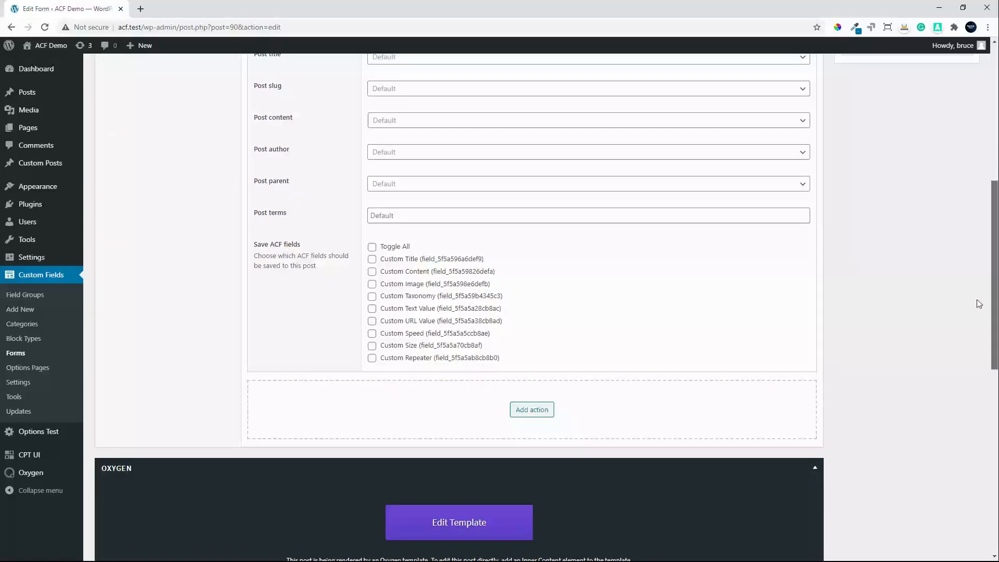
left_click(372, 246)
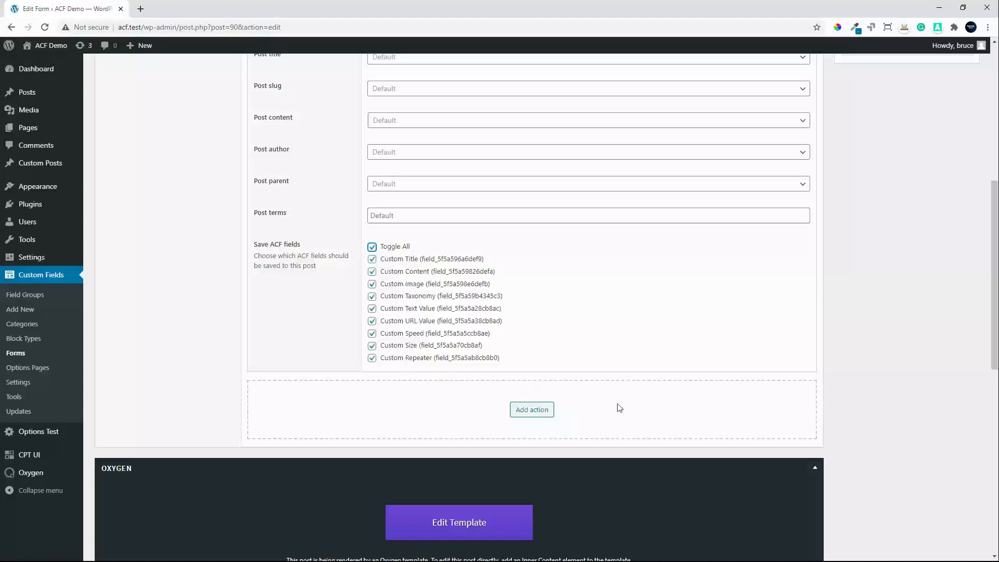
scroll(995, 307, "up", 3)
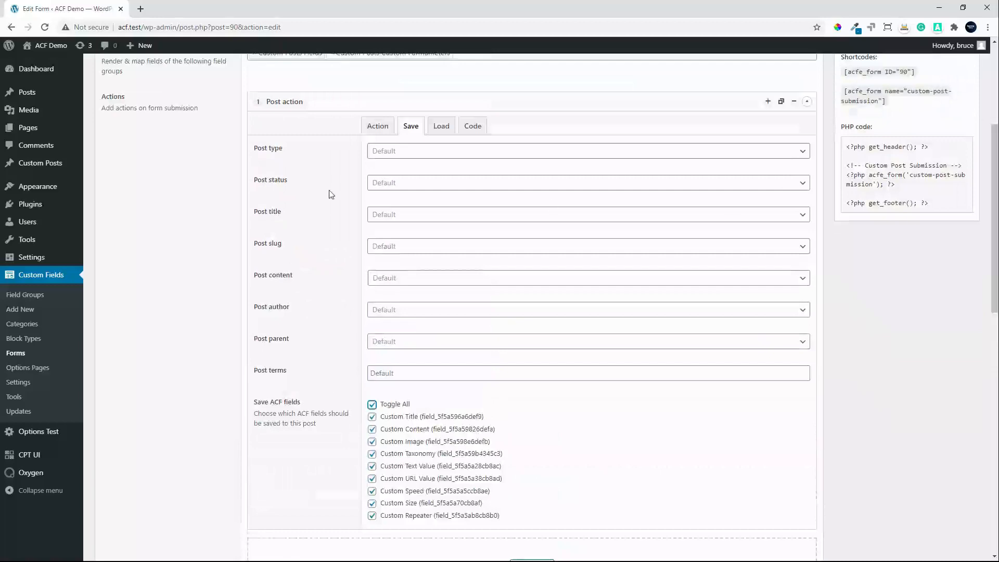
- Set the Post action to save submissions as the Custom Post type with Draft (draft) status
left_click(392, 151)
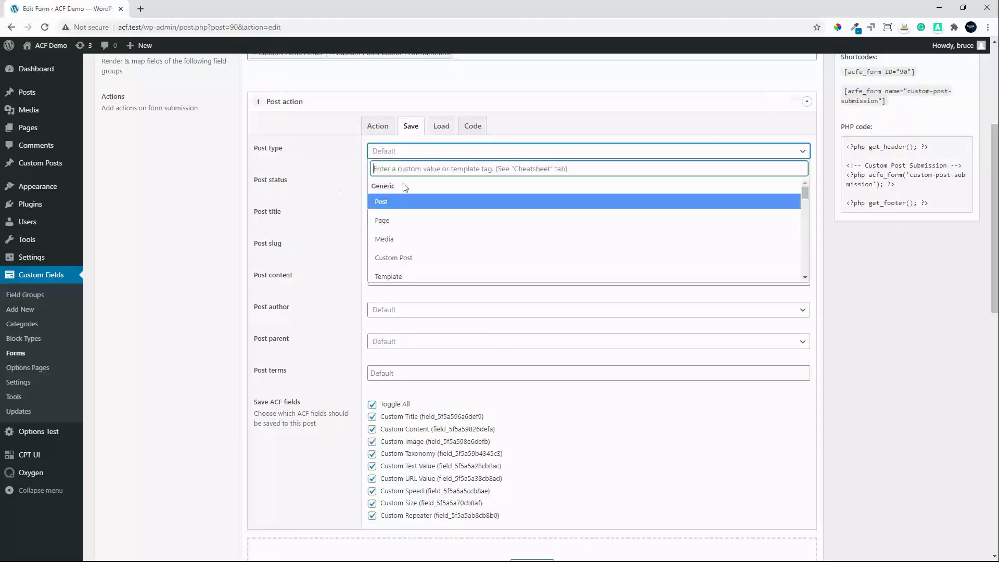
left_click(416, 258)
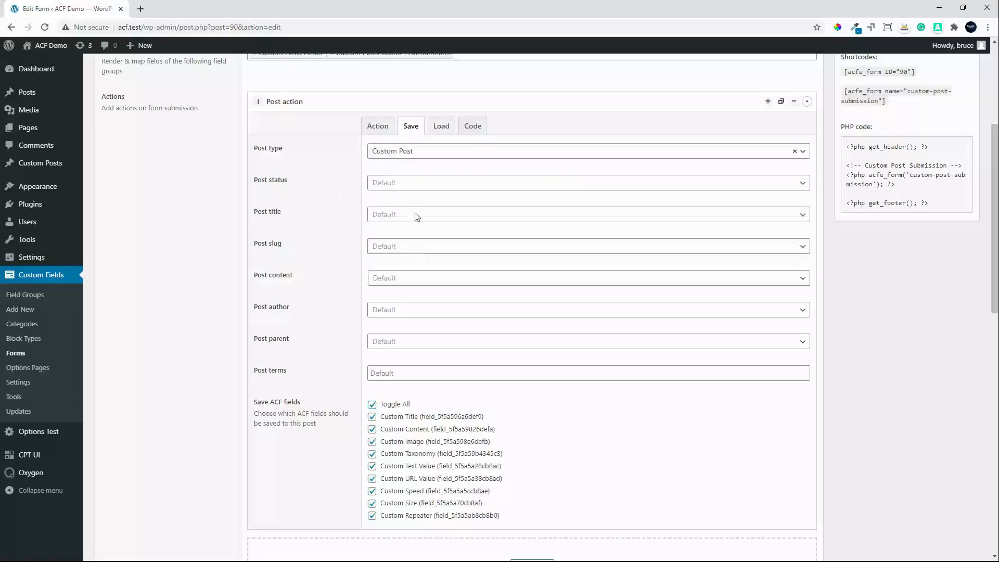
left_click(410, 184)
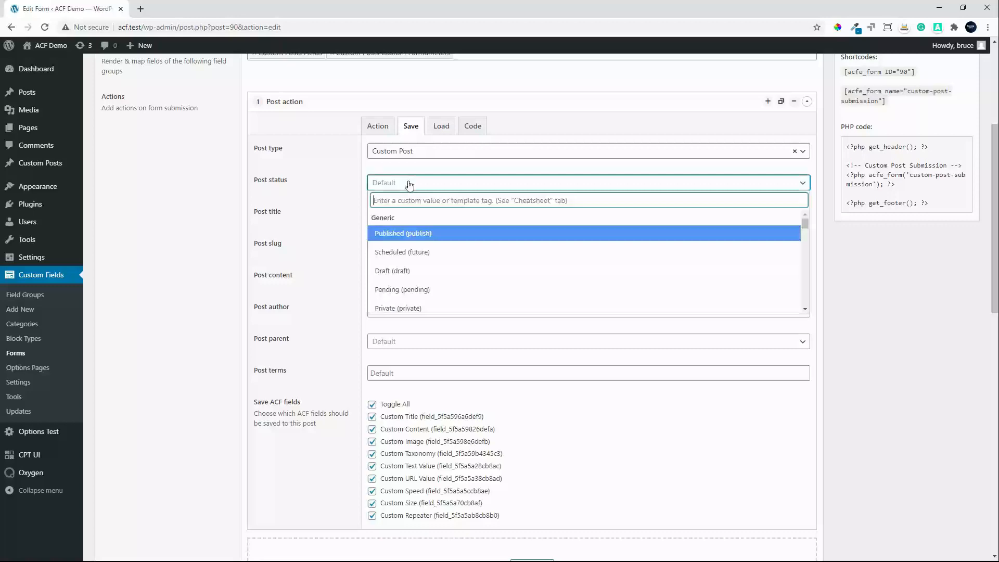
left_click(422, 272)
- Map the post title to the Custom Title field and the post content to the Custom Content field
left_click(416, 215)
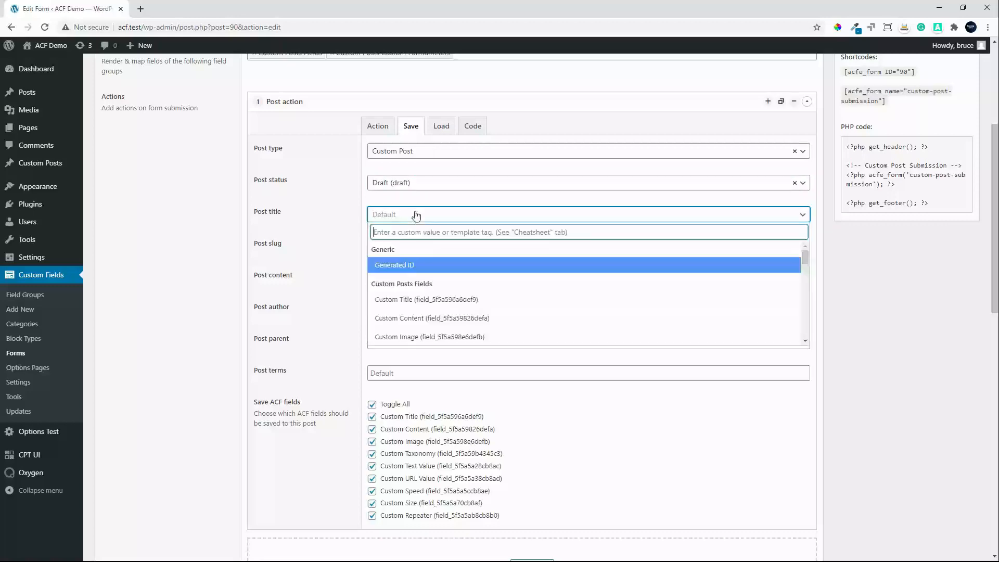
left_click(405, 300)
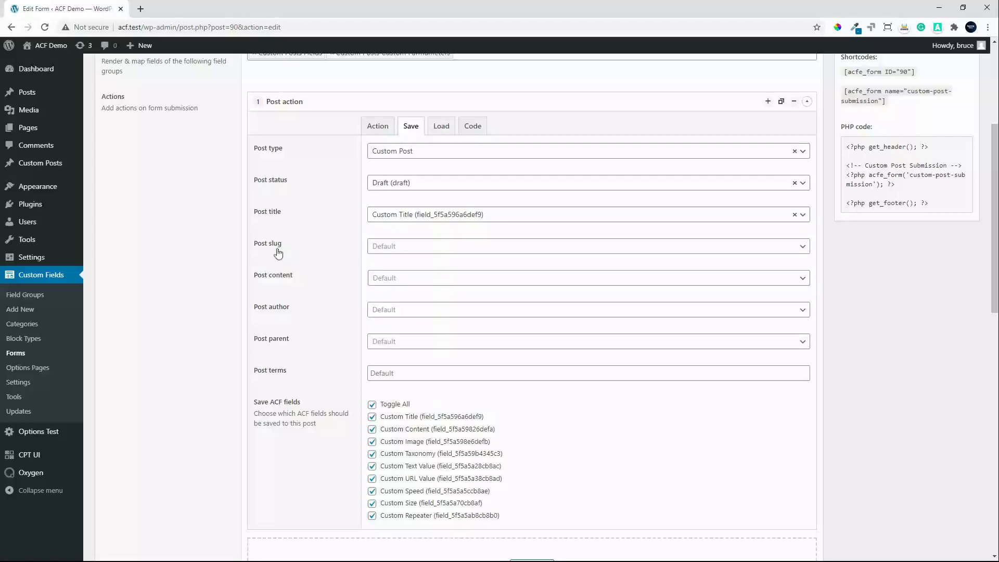
left_click(386, 281)
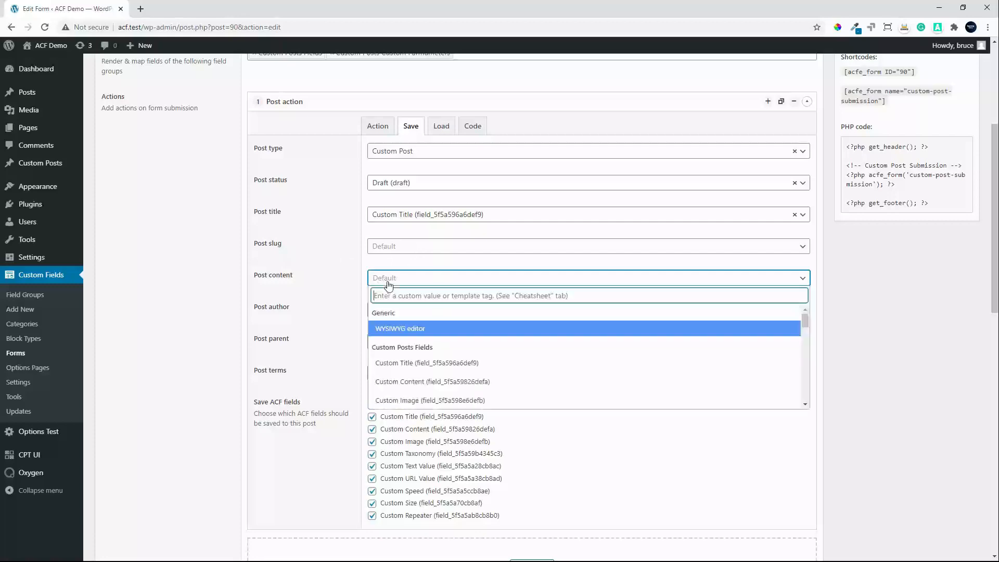
left_click(398, 383)
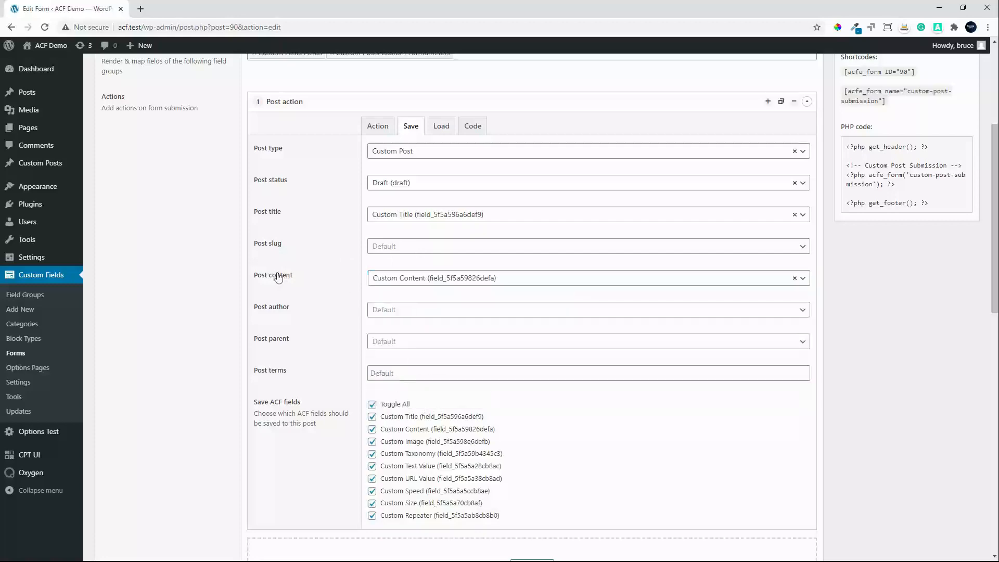
- Set the post author to Current User, leaving the post parent on its default
left_click(403, 312)
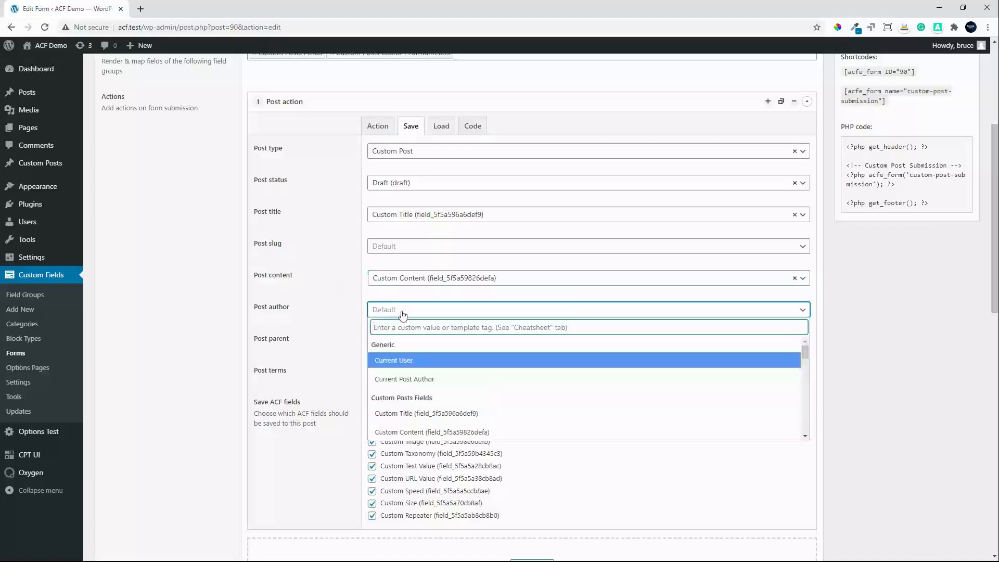
left_click(402, 365)
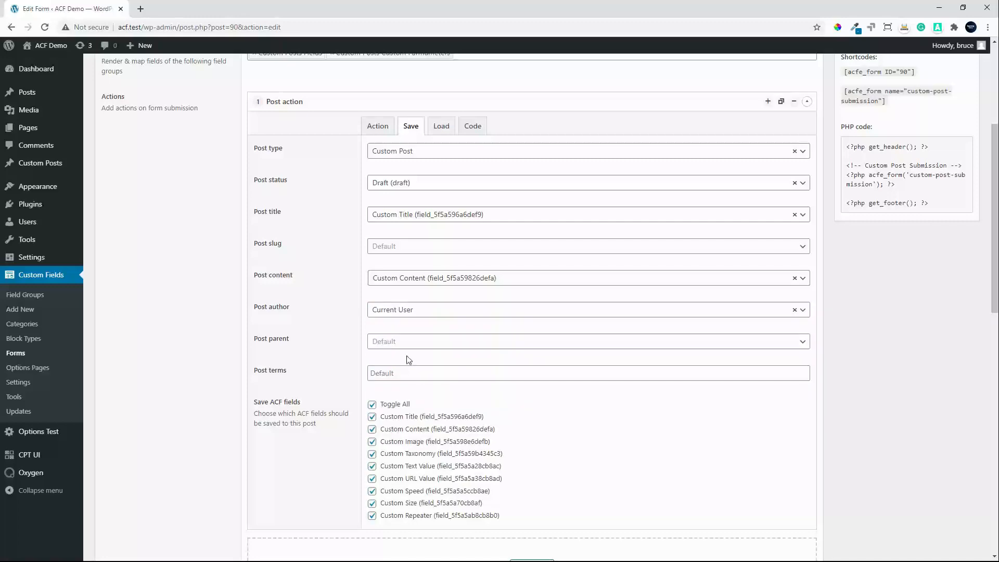
left_click(408, 342)
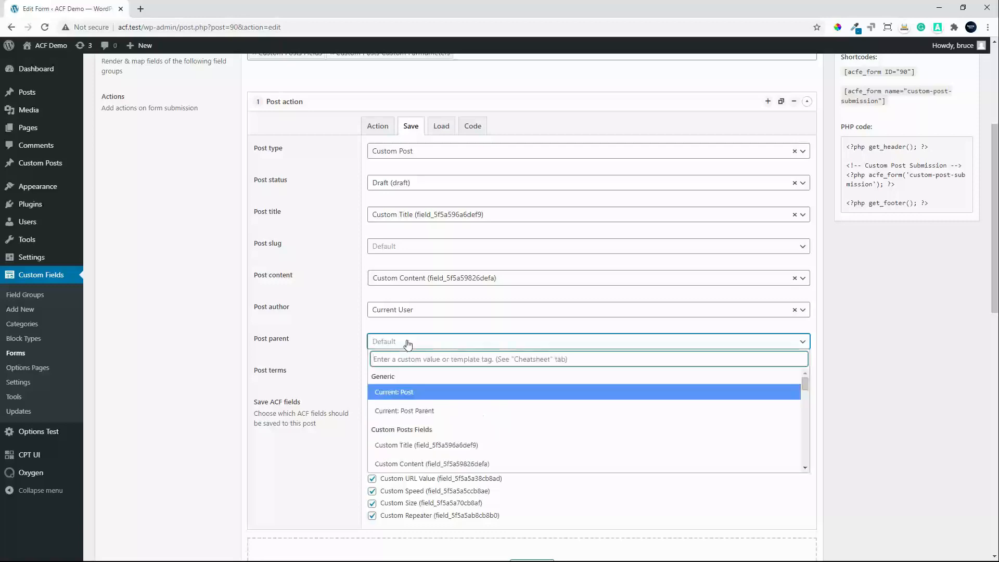
left_click(408, 342)
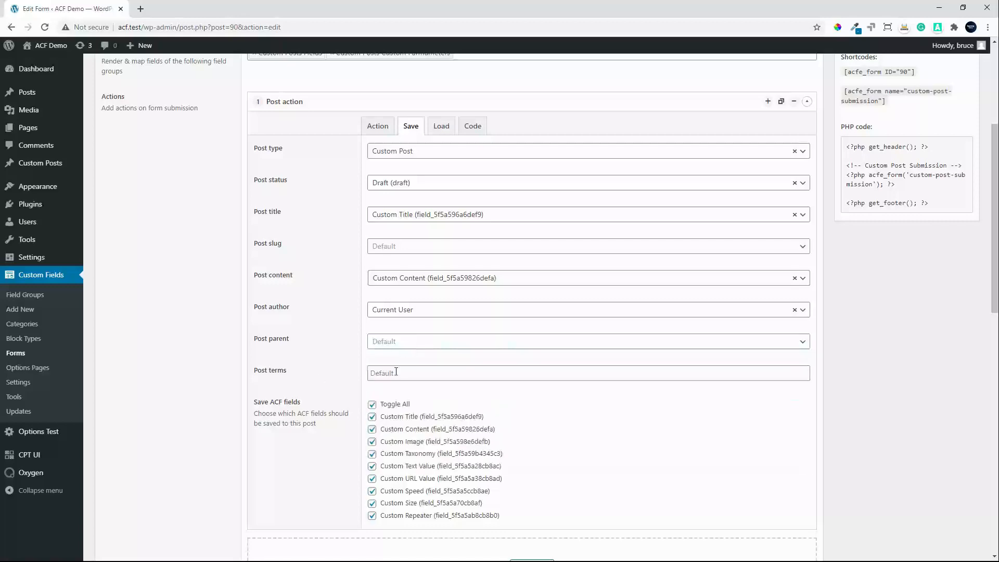
- Map the post terms to the Custom Taxonomy field and update the form
left_click(396, 371)
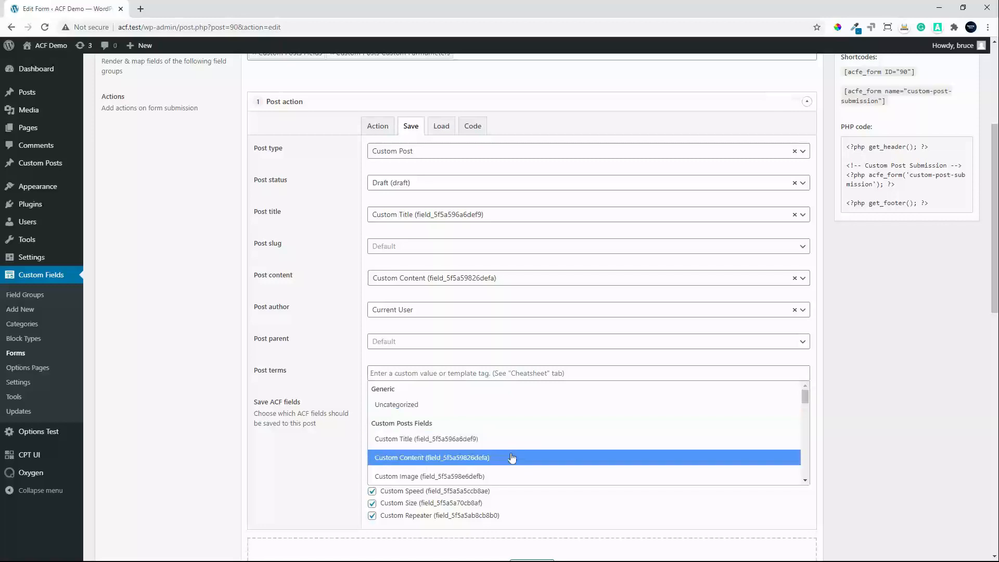
scroll(513, 457, "down", 3)
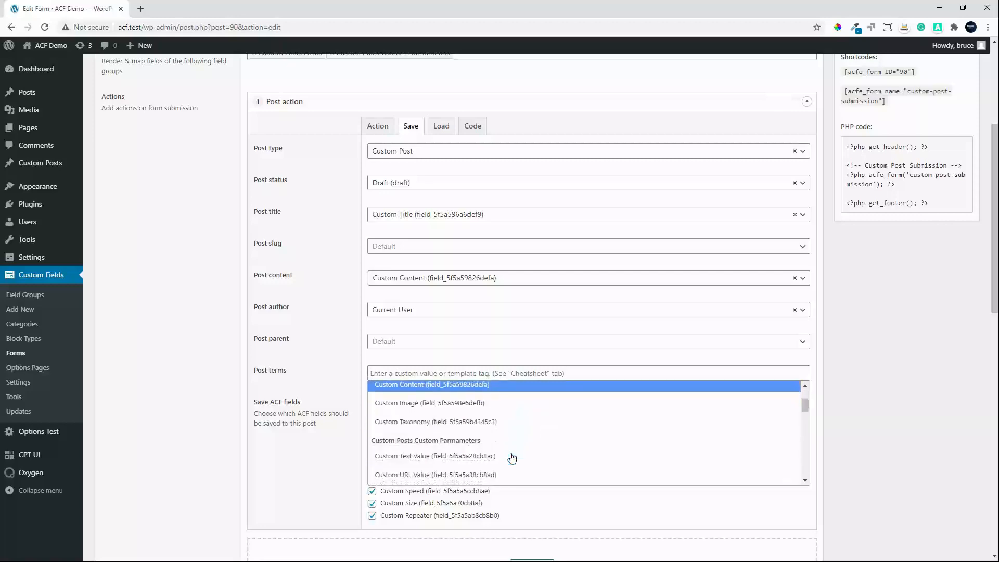
left_click(434, 425)
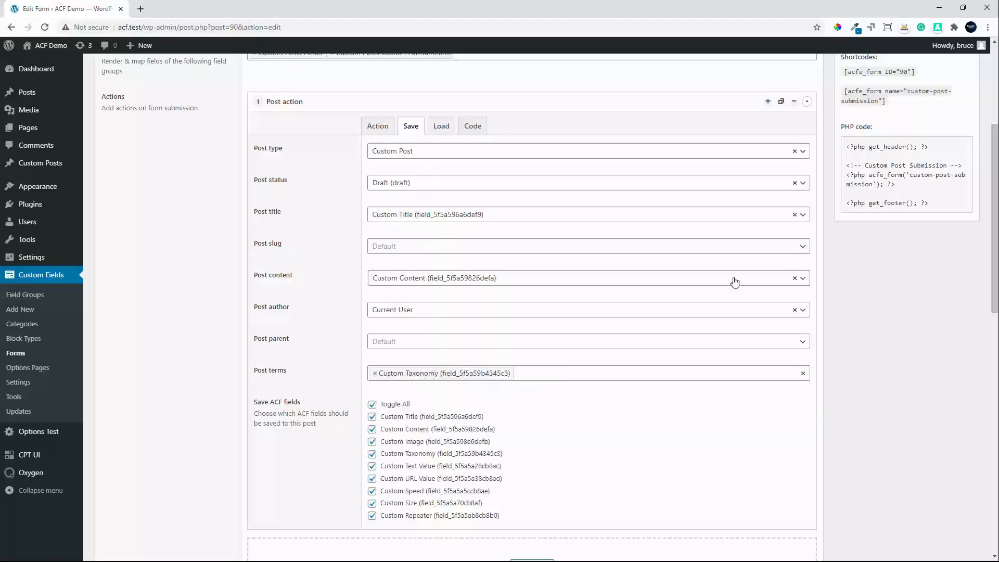
scroll(867, 369, "up", 3)
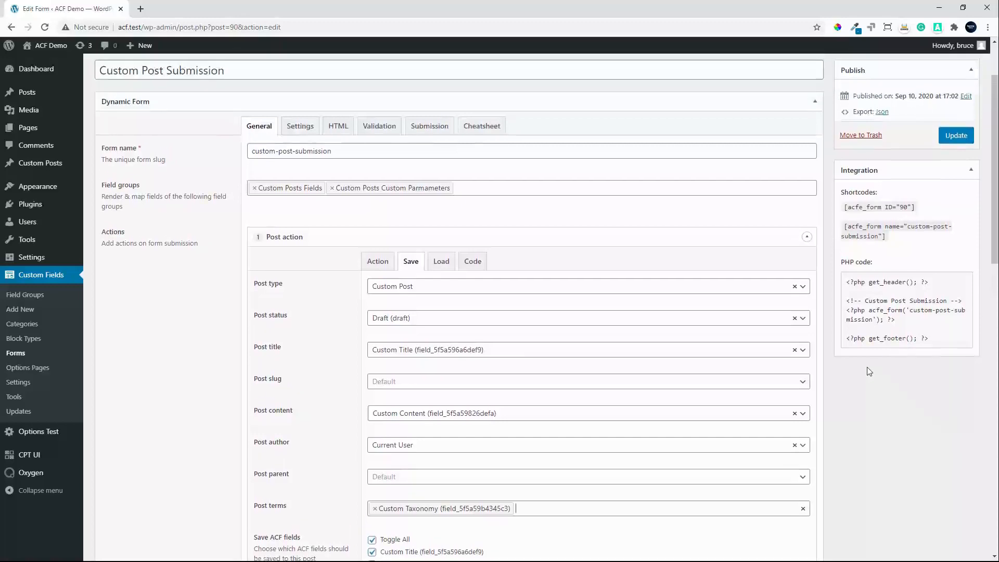
scroll(867, 367, "up", 2)
left_click(960, 191)
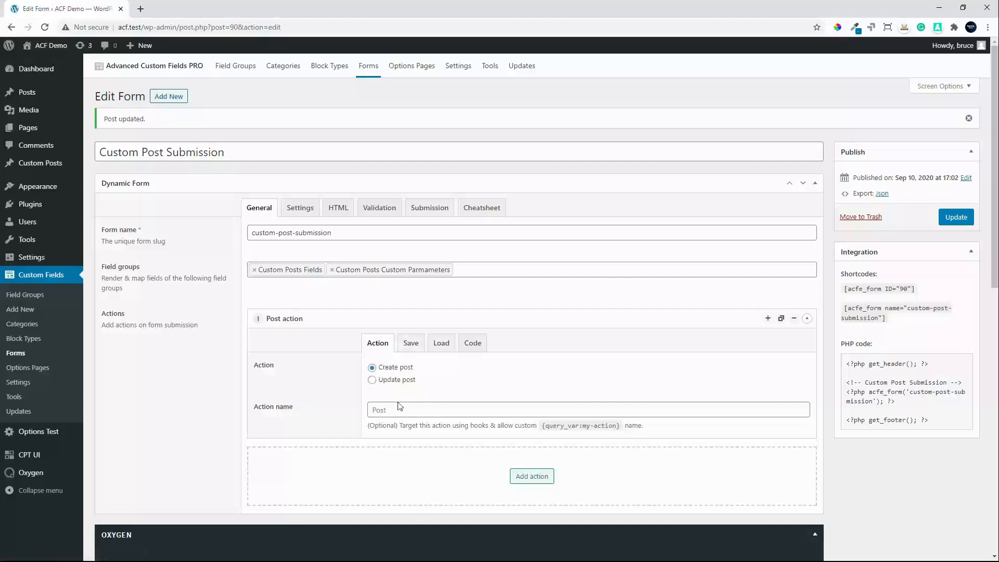
- Hide the form on successful submission and set the success message to "Thank you for submitting the new post."
left_click(419, 214)
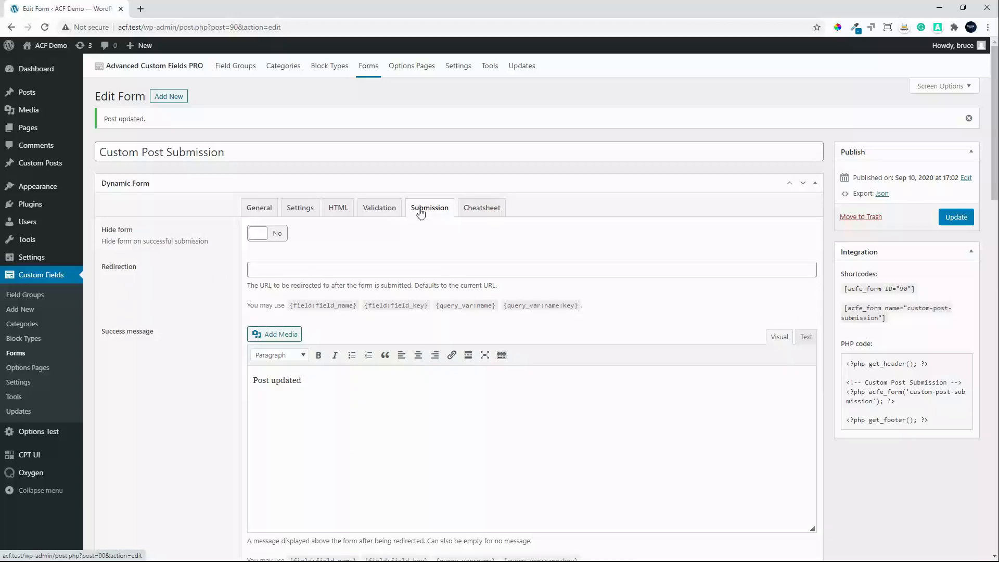
left_click(263, 237)
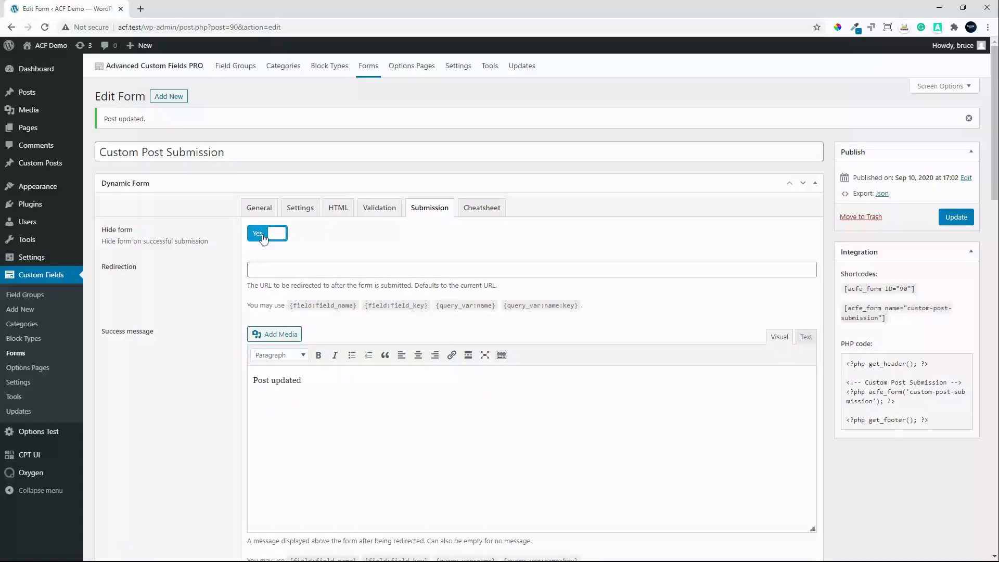
triple_click(321, 381)
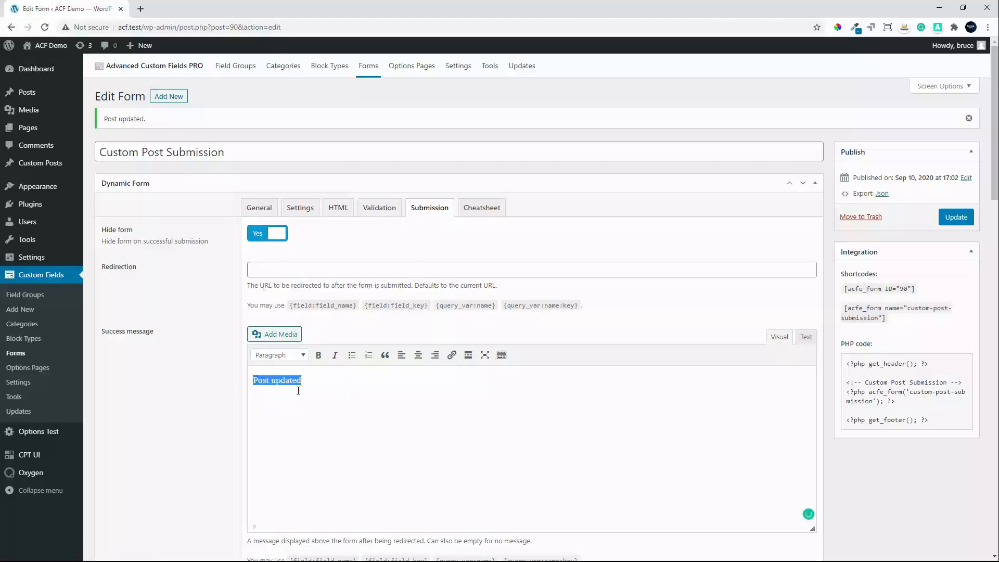
type("Thank you for submittin")
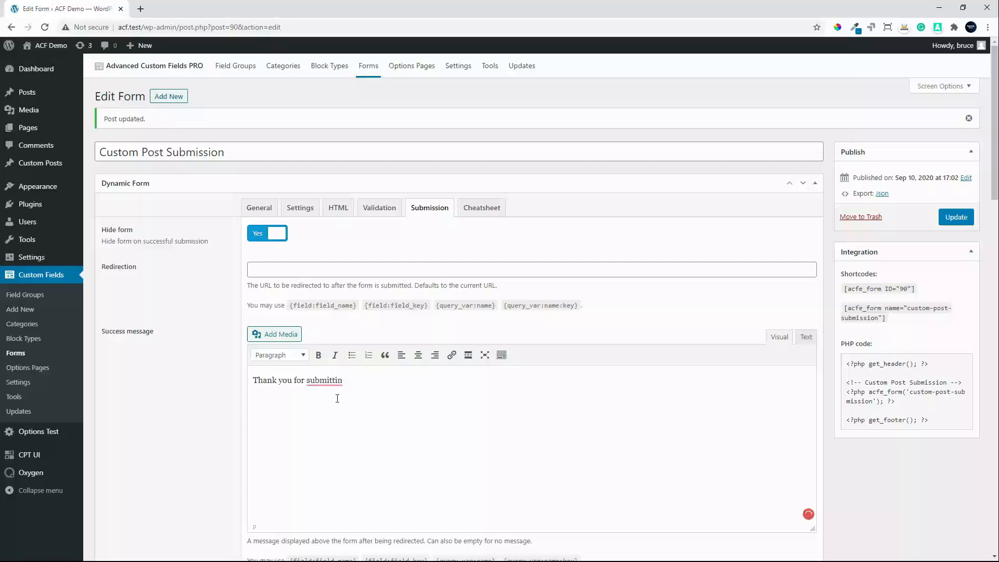
key("BackSpace")
type("g the new post.")
- Look over the remaining submission options and hooks, and update the form to save the submission settings
scroll(360, 398, "down", 1)
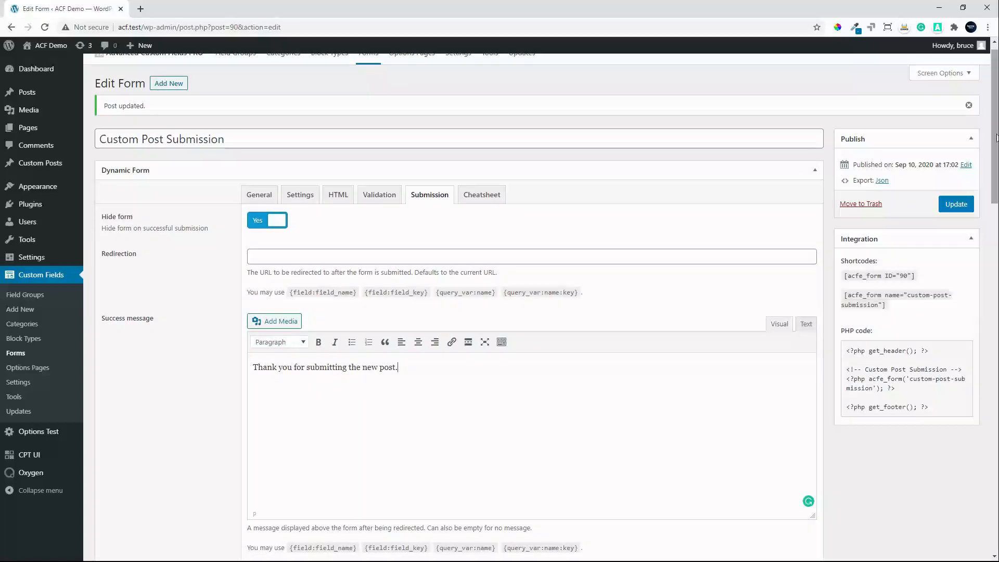
left_click_drag(996, 138, 959, 299)
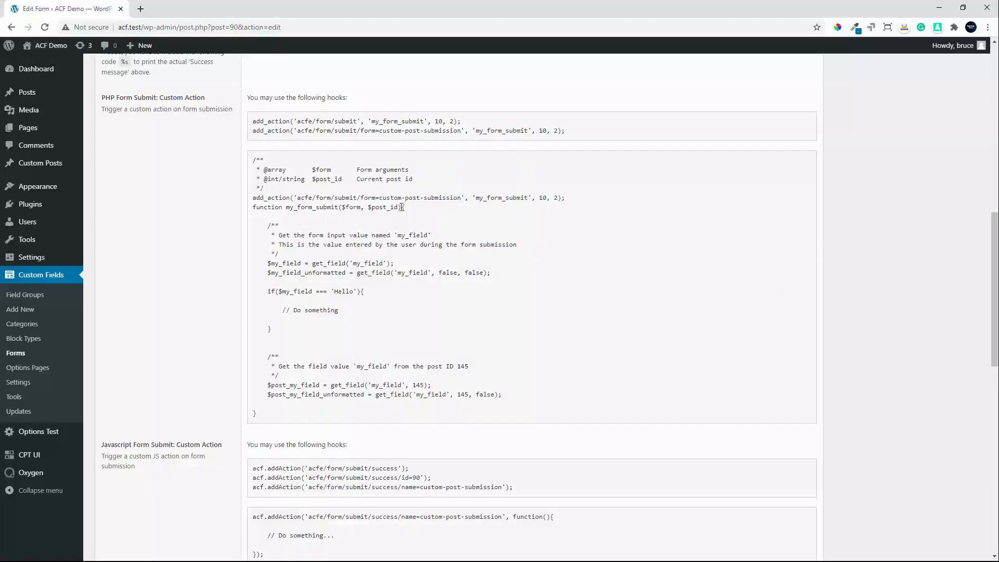
scroll(994, 344, "up", 4)
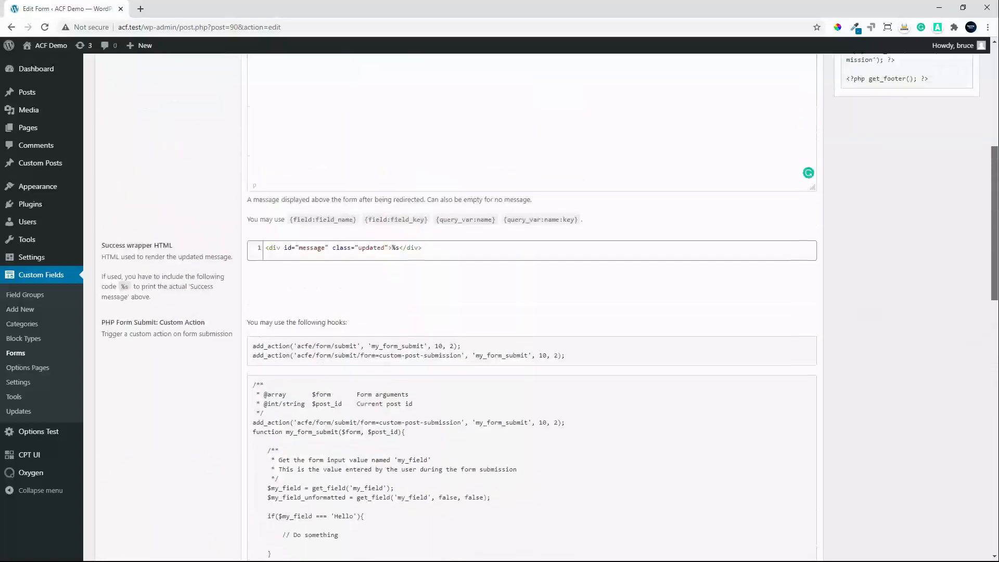
scroll(458, 249, "up", 6)
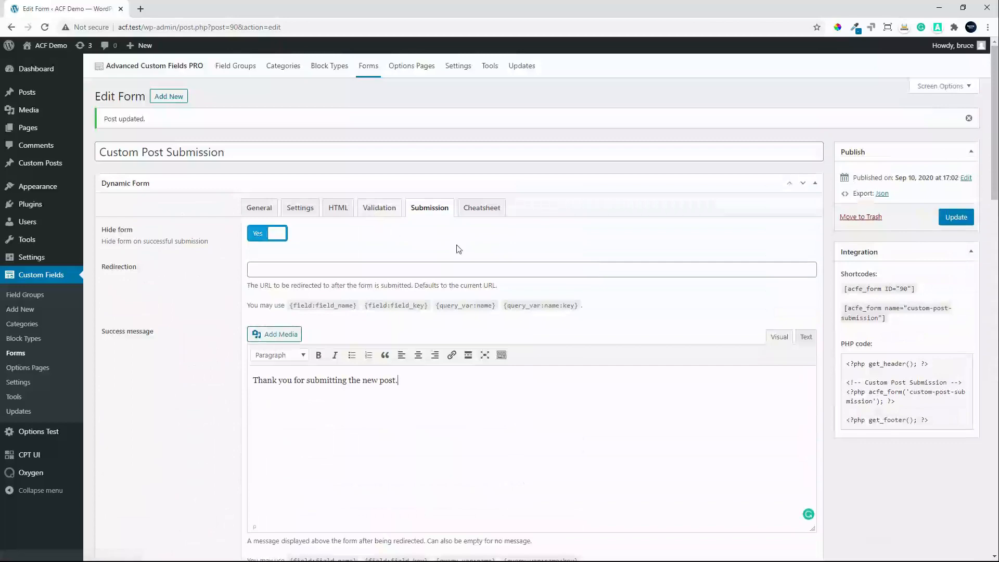
left_click(957, 218)
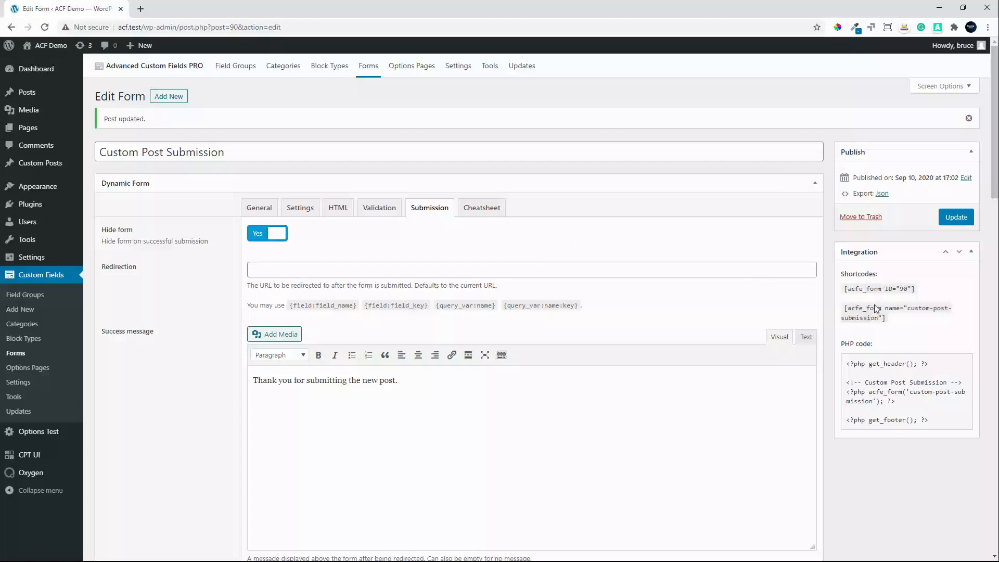
- Set the form's submit value to "Submit Custom Post" after checking the validation and HTML options
left_click(380, 216)
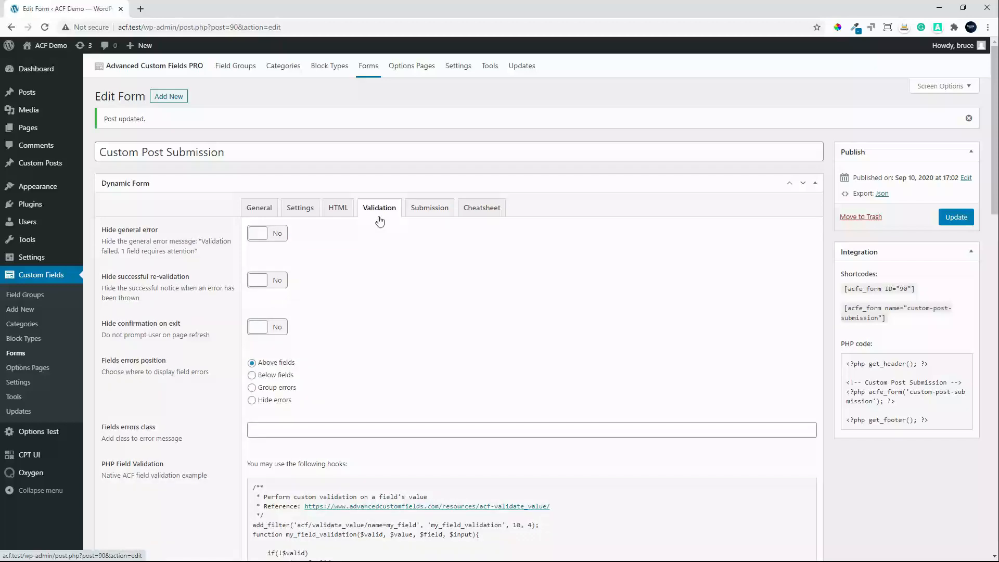
left_click(339, 213)
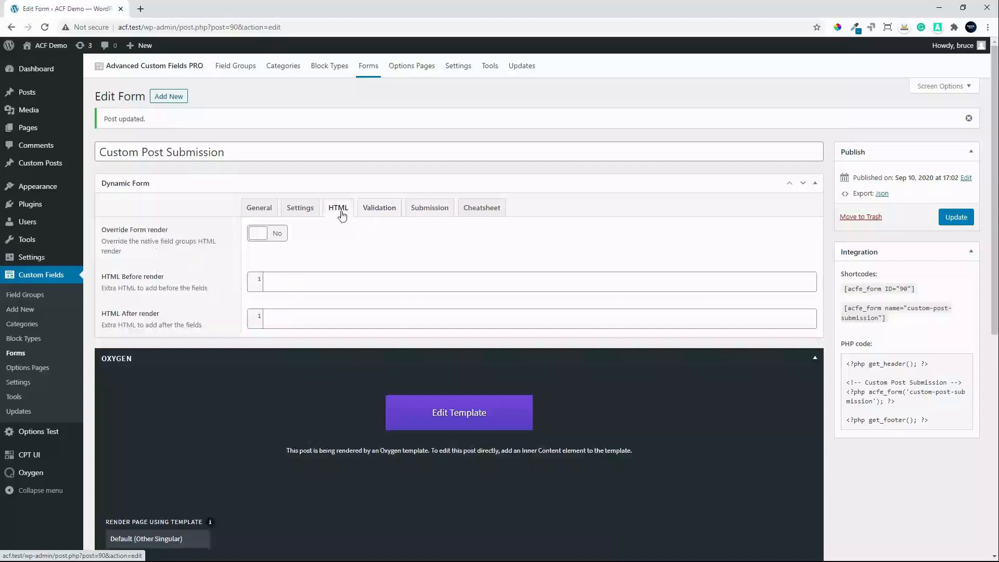
left_click(300, 211)
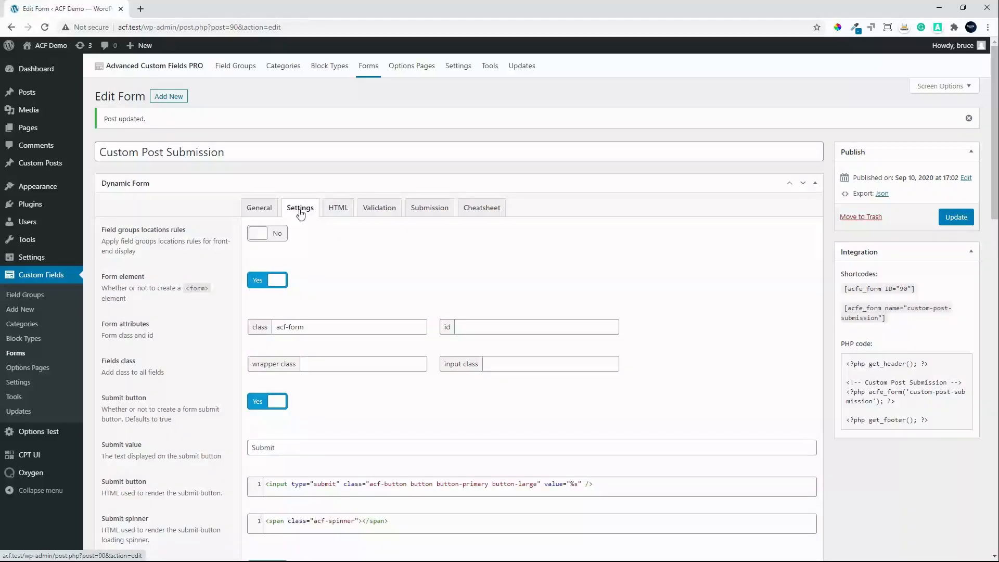
scroll(415, 292, "down", 1)
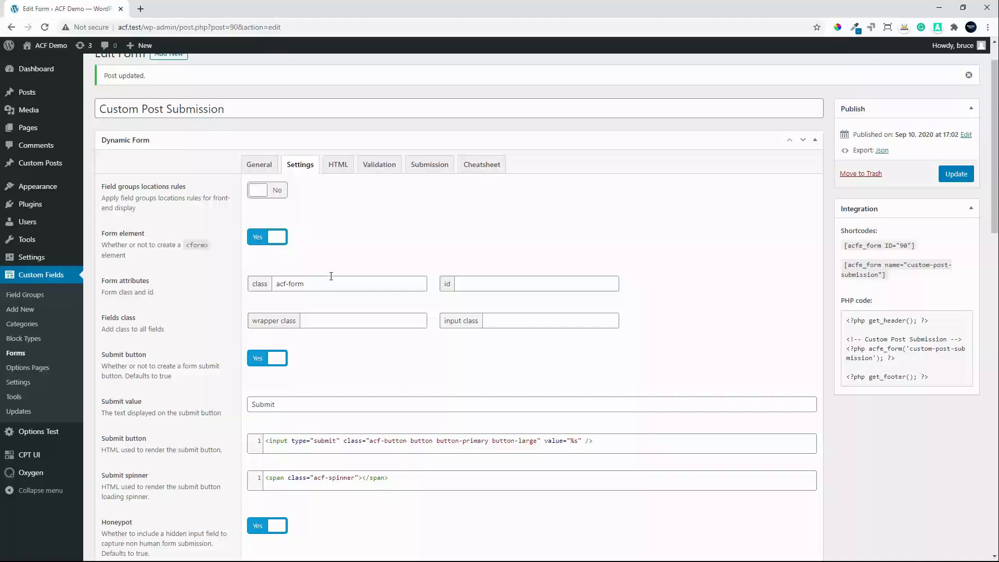
left_click(290, 407)
type("C")
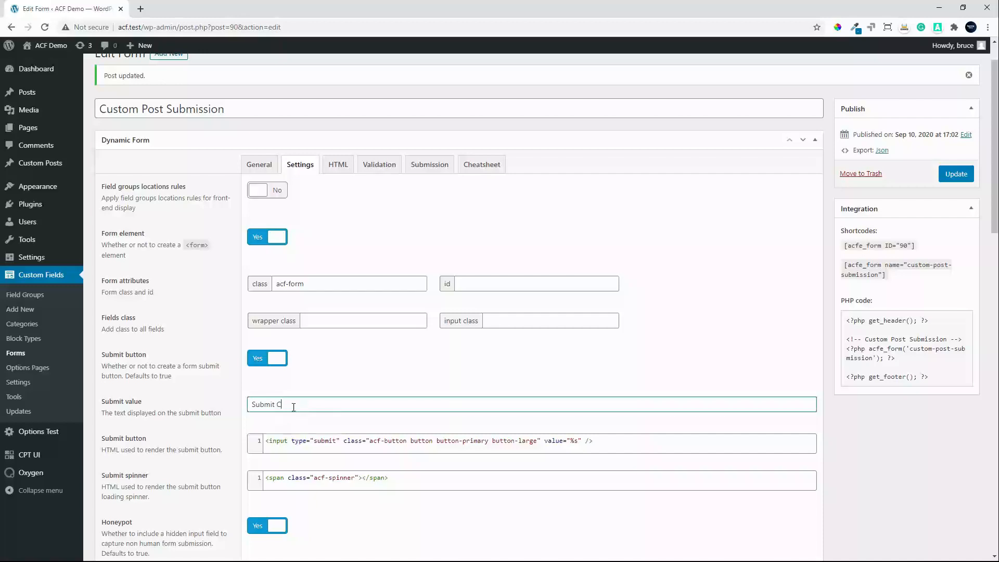
type("ustom Post")
- Review the remaining form settings, update the form, and return to its general settings
scroll(333, 507, "down", 2)
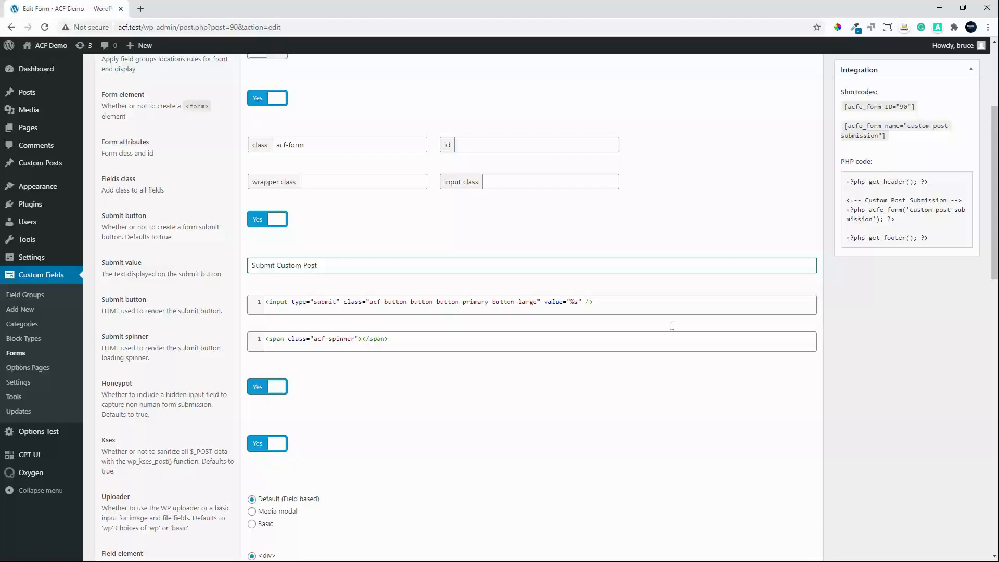
left_click_drag(994, 238, 990, 354)
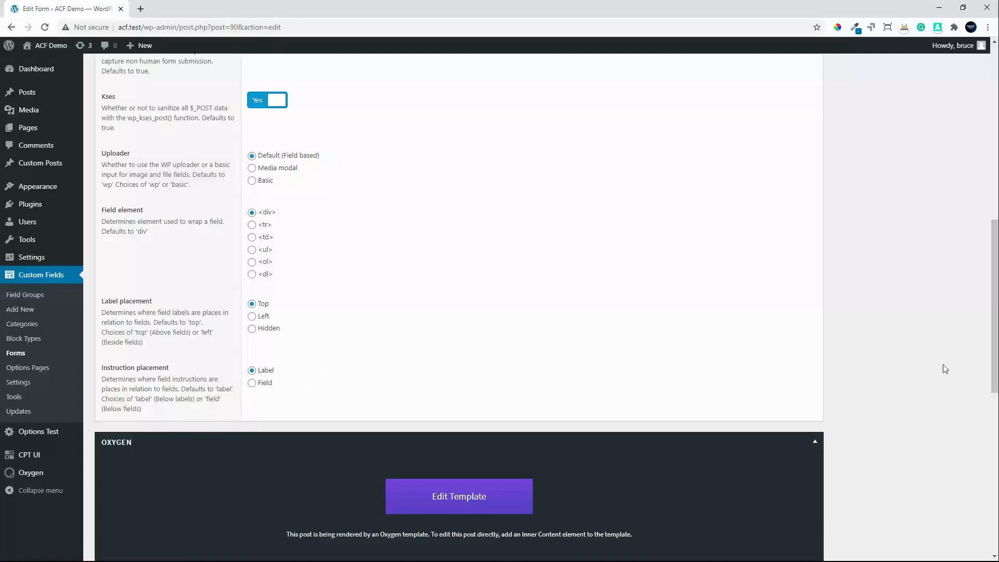
left_click_drag(995, 351, 995, 176)
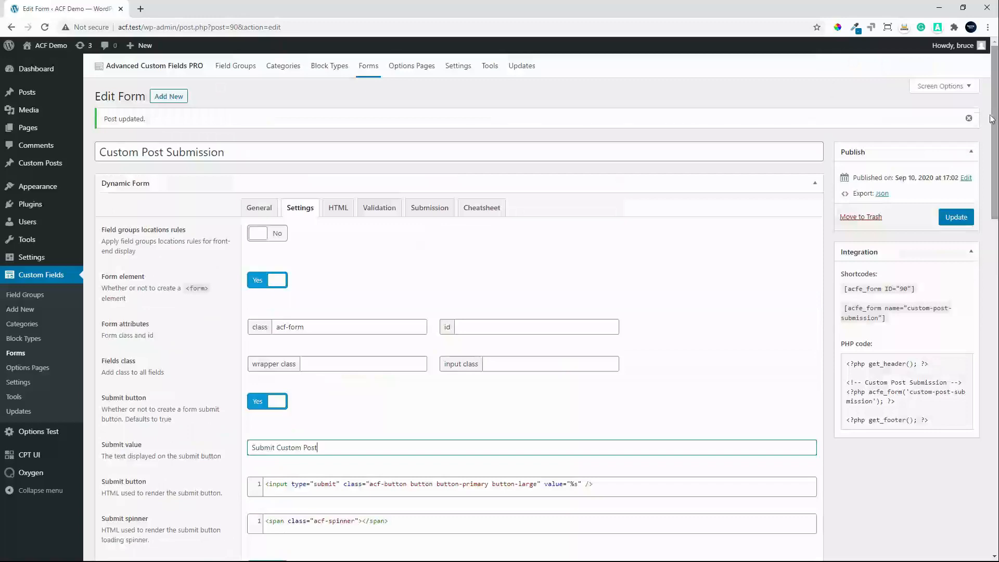
left_click(953, 219)
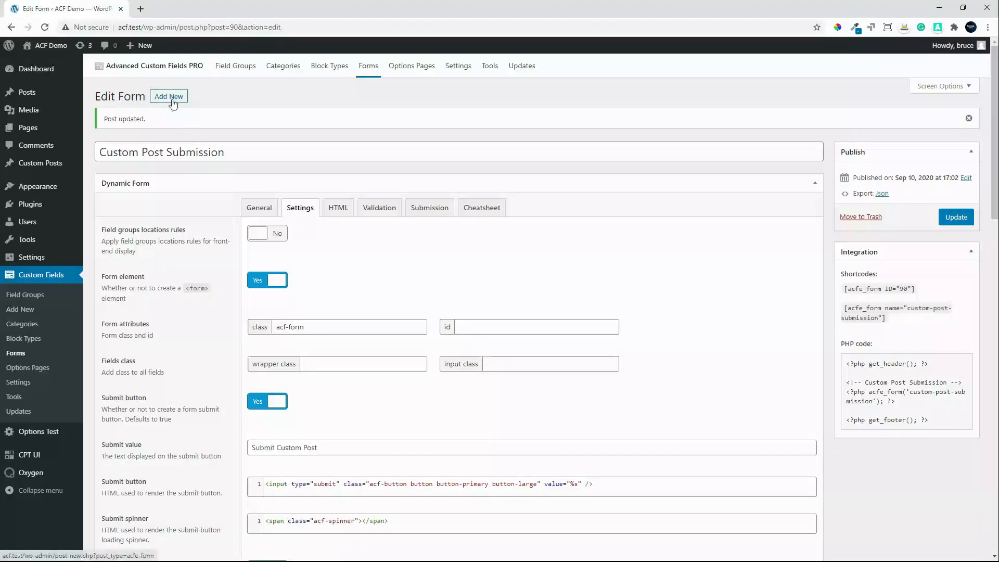
left_click(258, 207)
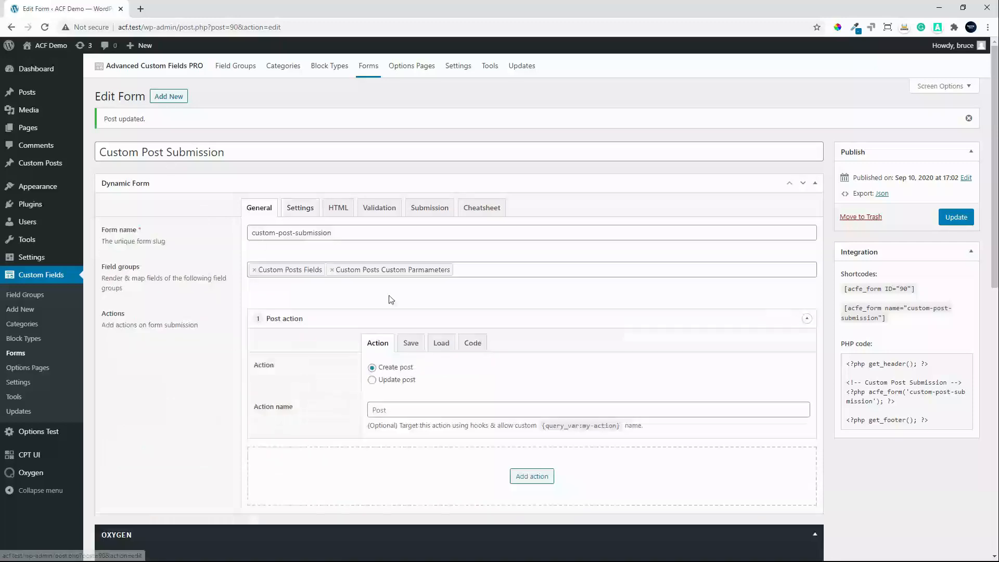
- Add an email action to the form and look over its email addressing, subject and content settings
left_click(533, 477)
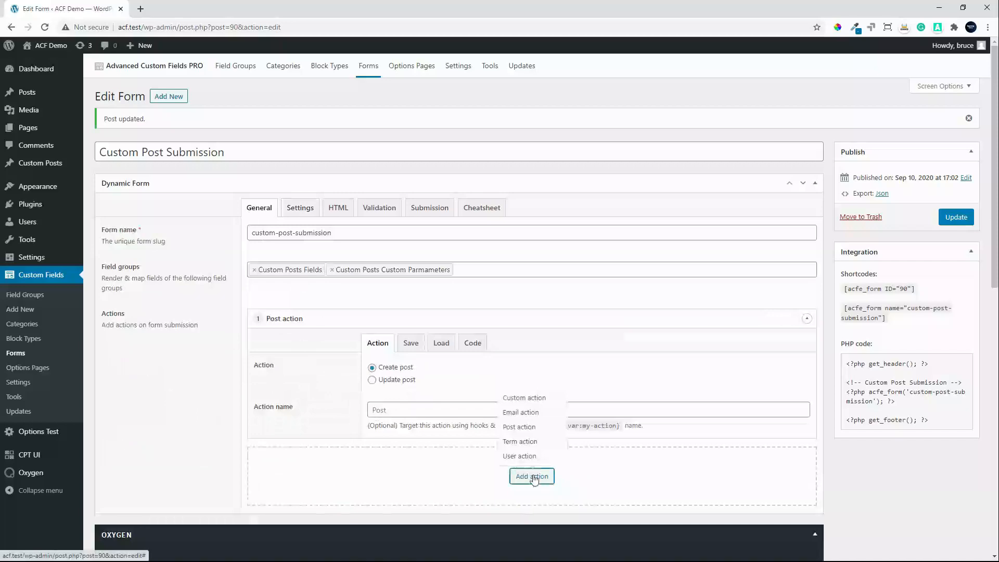
left_click(541, 412)
scroll(531, 417, "down", 2)
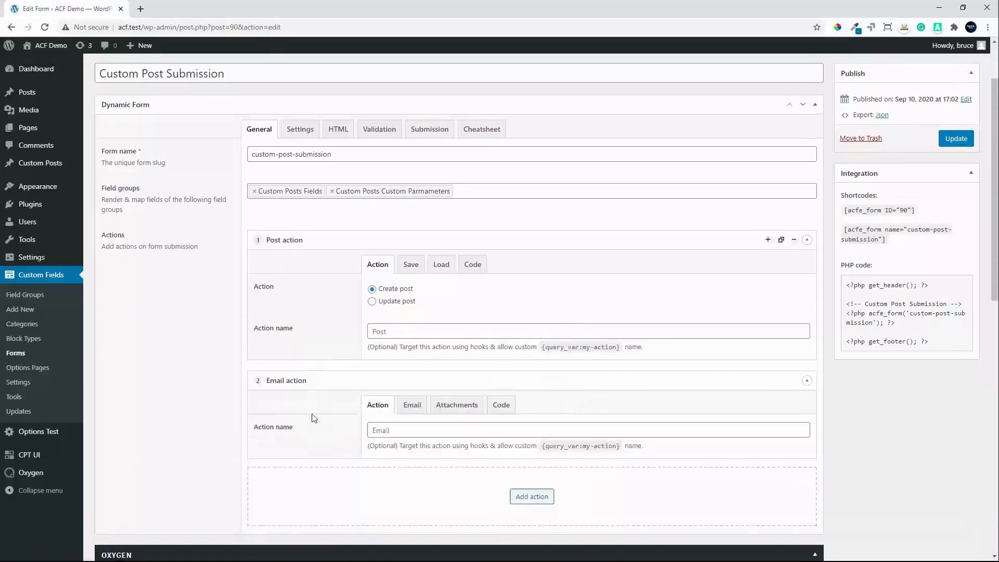
scroll(314, 418, "down", 1)
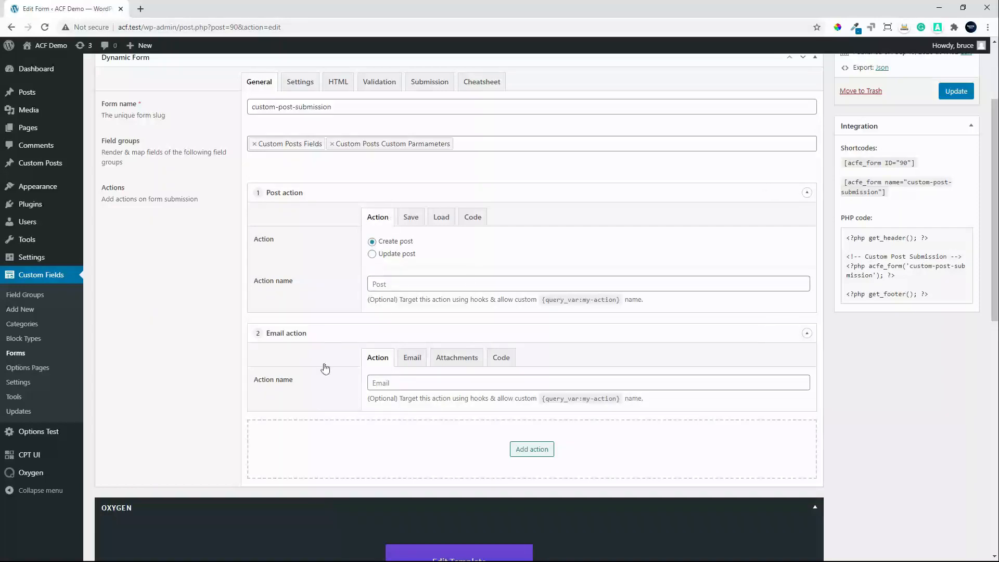
left_click(414, 360)
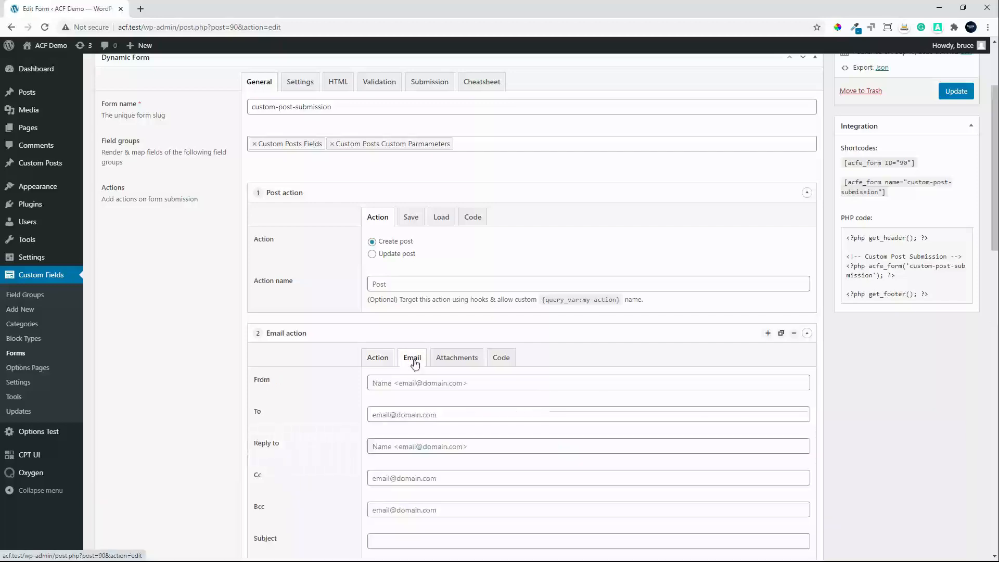
scroll(338, 394, "down", 2)
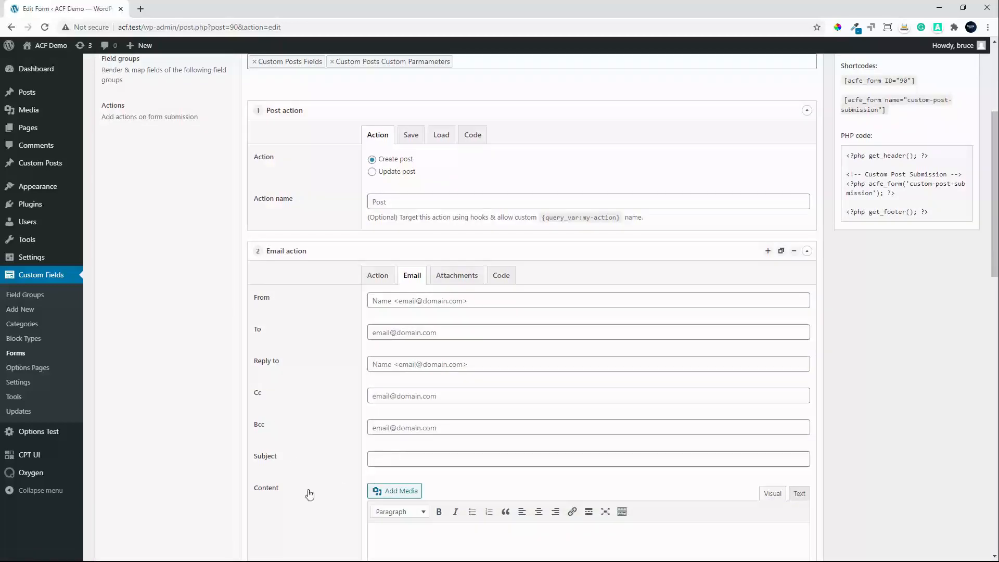
scroll(312, 486, "down", 2)
scroll(327, 479, "down", 4)
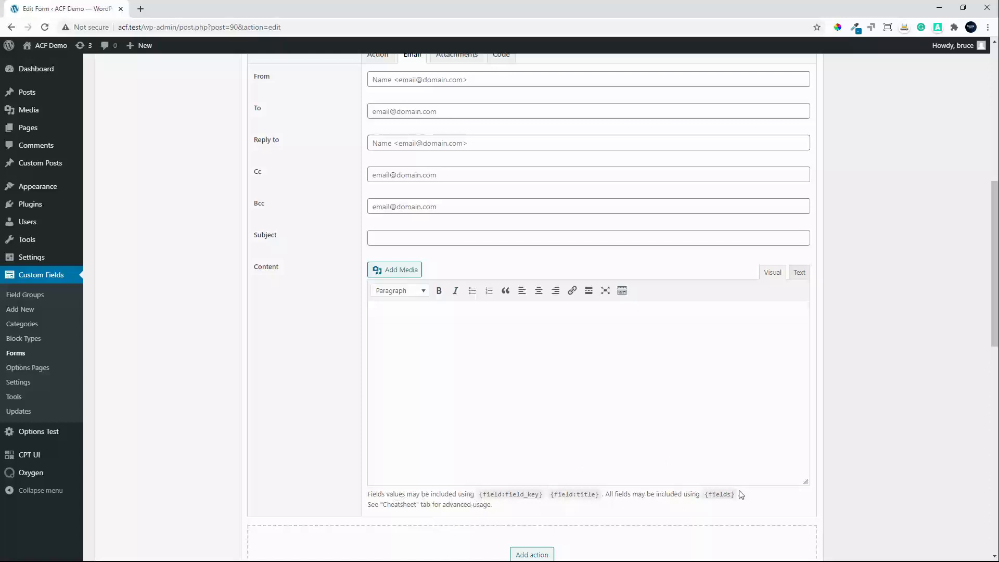
- Set the email content to "Information Submitted:" followed by the {fields} tag on a separate line, copied from the content hint
left_click_drag(736, 493, 704, 494)
key("ctrl+c")
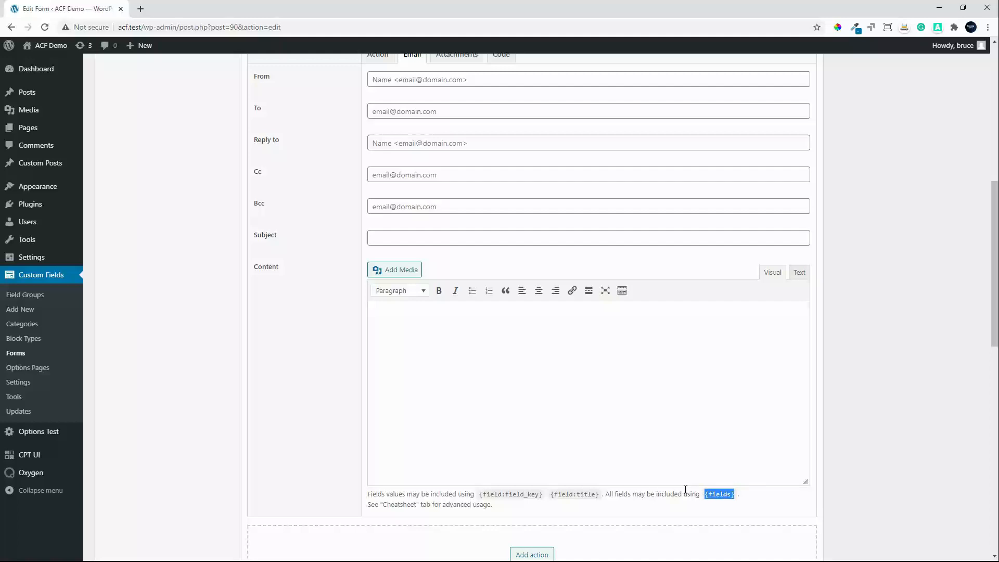
left_click(405, 323)
type("Informqtion")
key("BackSpace")
key("BackSpace")
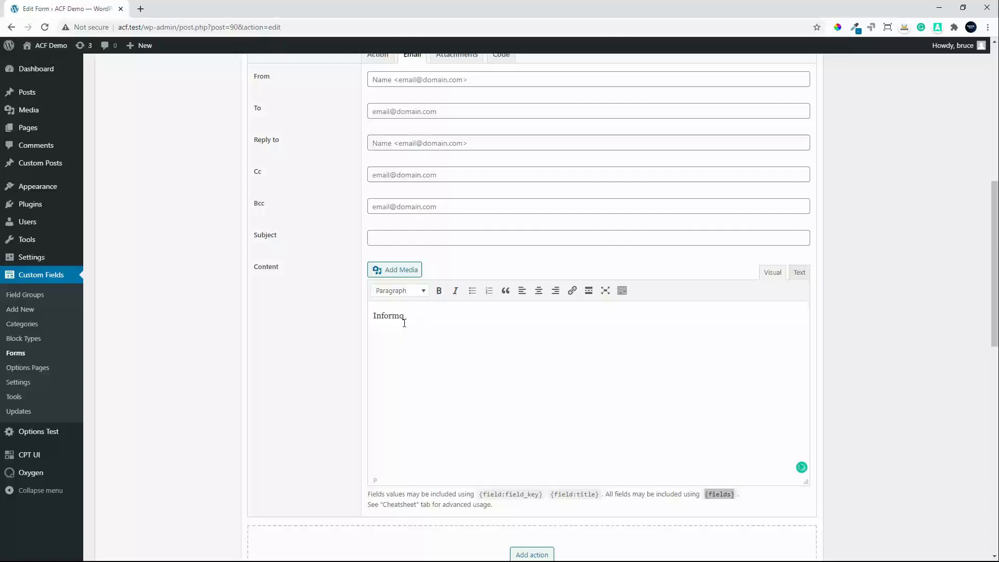
key("BackSpace")
type("ation Submitted:")
key("ctrl+v")
key("Delete")
- Update the form to save the email action
scroll(399, 333, "up", 2)
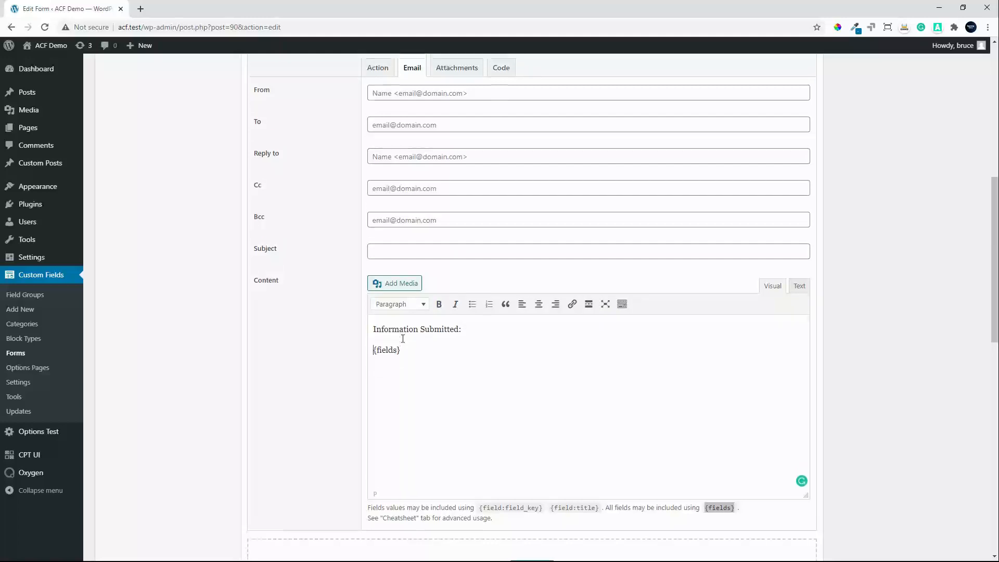
scroll(403, 338, "up", 1)
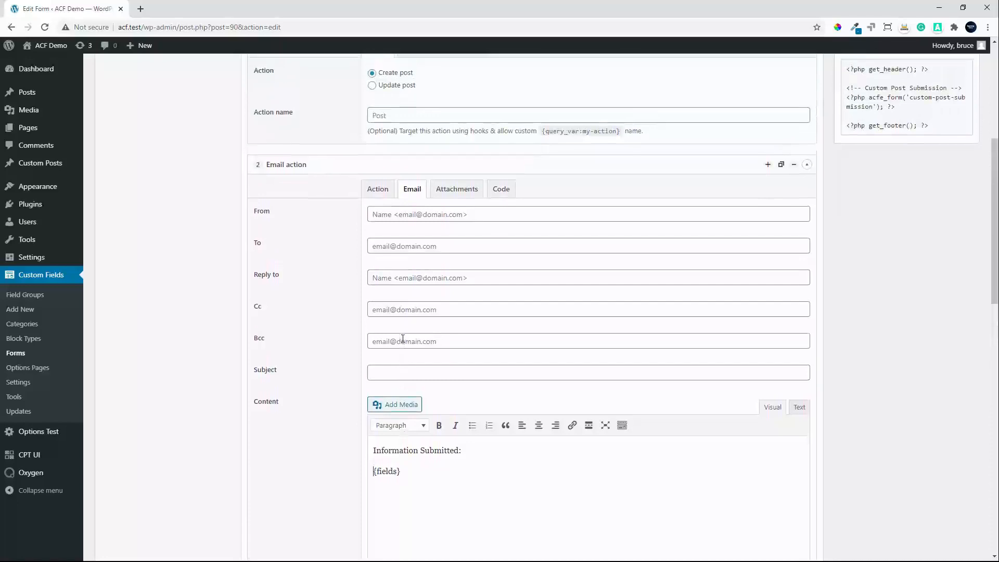
scroll(414, 326, "down", 2)
scroll(416, 325, "down", 2)
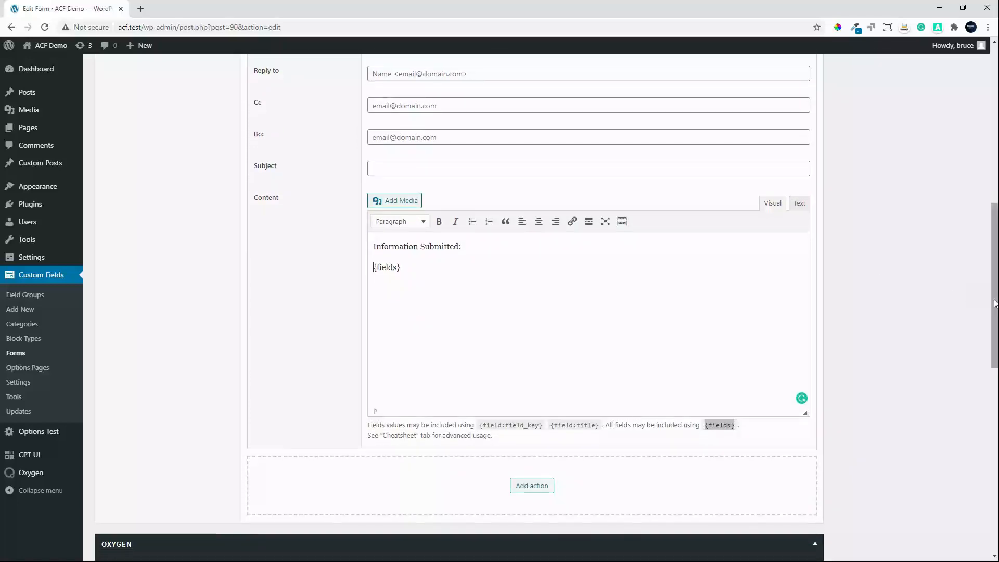
left_click_drag(994, 303, 994, 146)
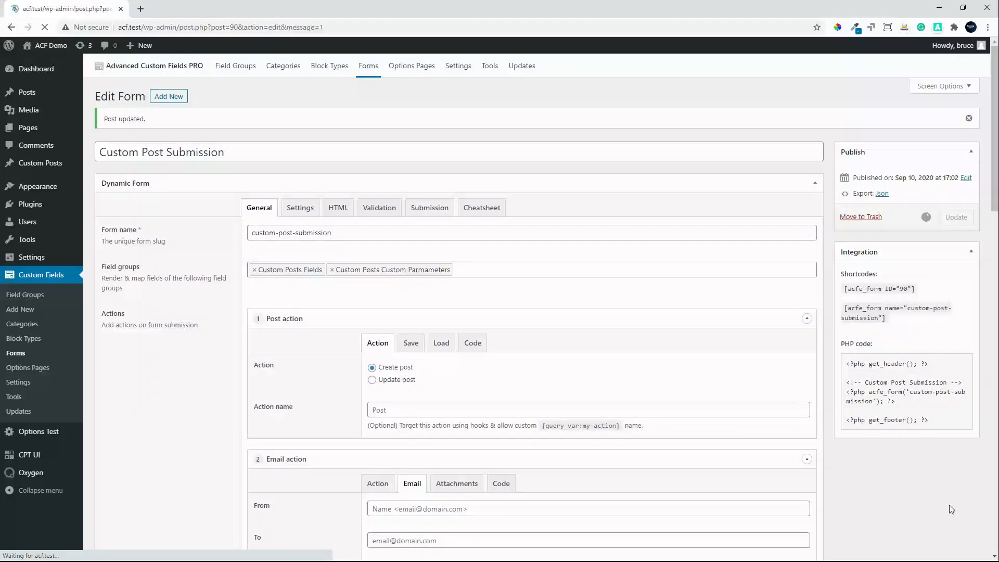
- Examine the email action's attachment options and its code hooks for changing email arguments and adding a custom action after sending
scroll(949, 505, "down", 2)
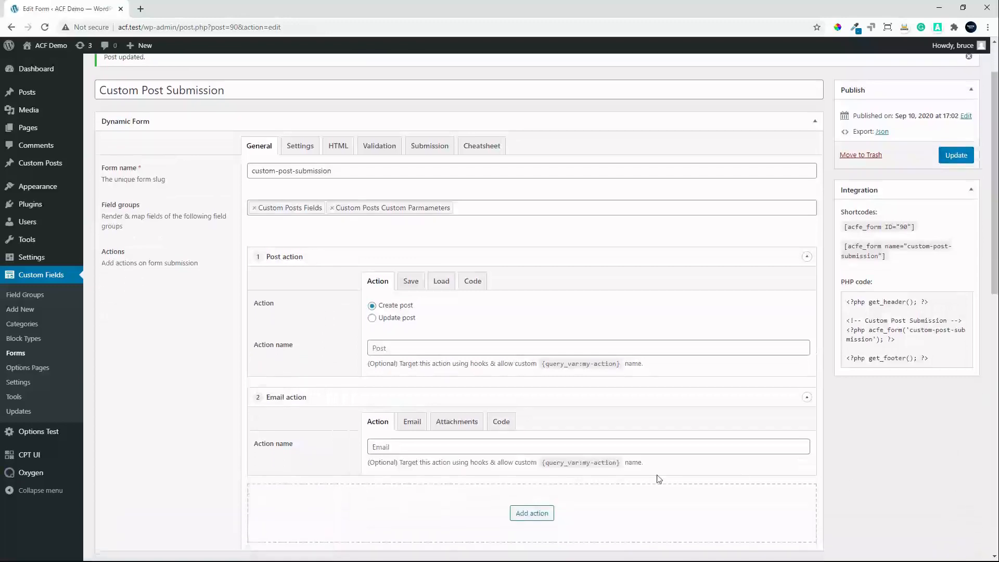
left_click(412, 396)
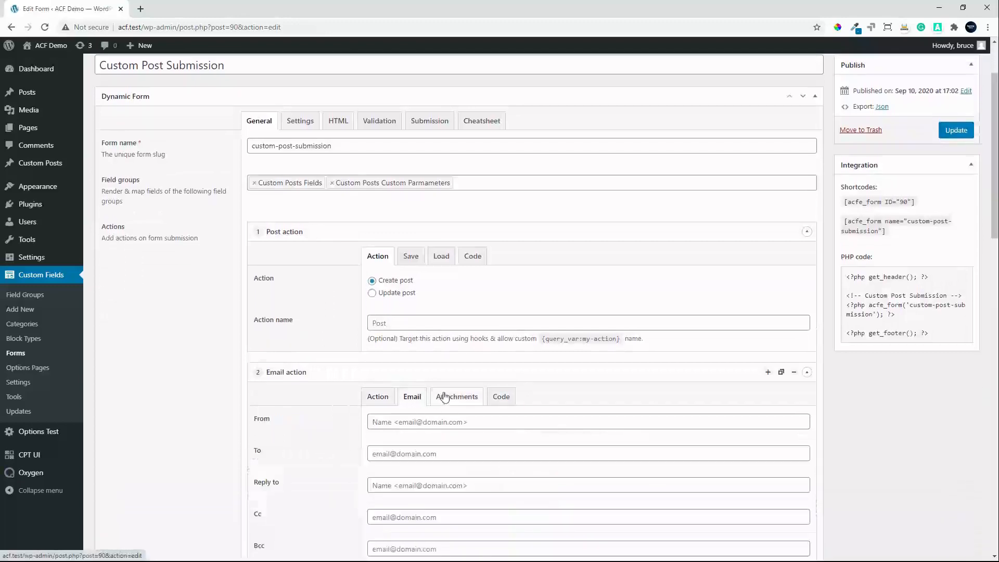
left_click(444, 398)
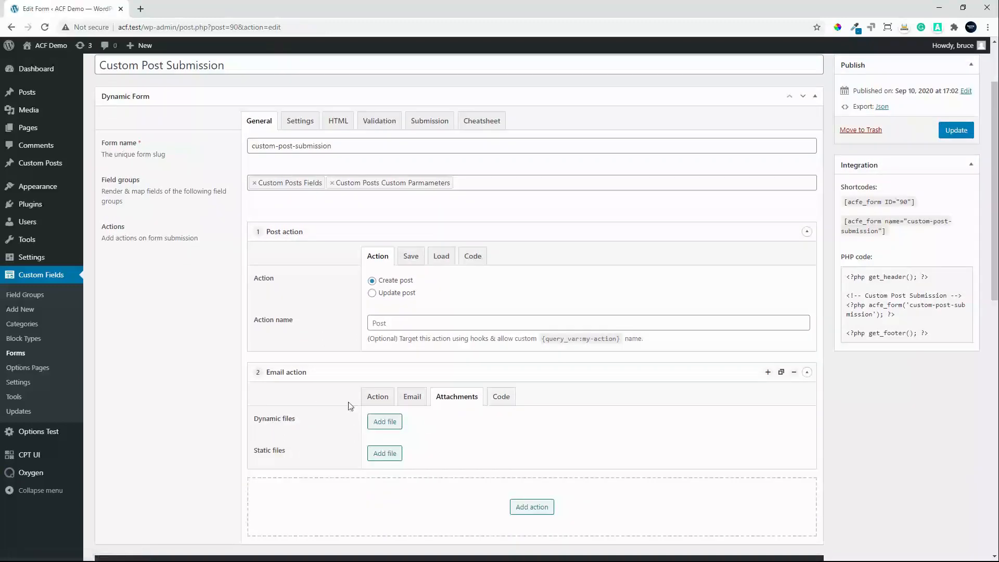
left_click(503, 400)
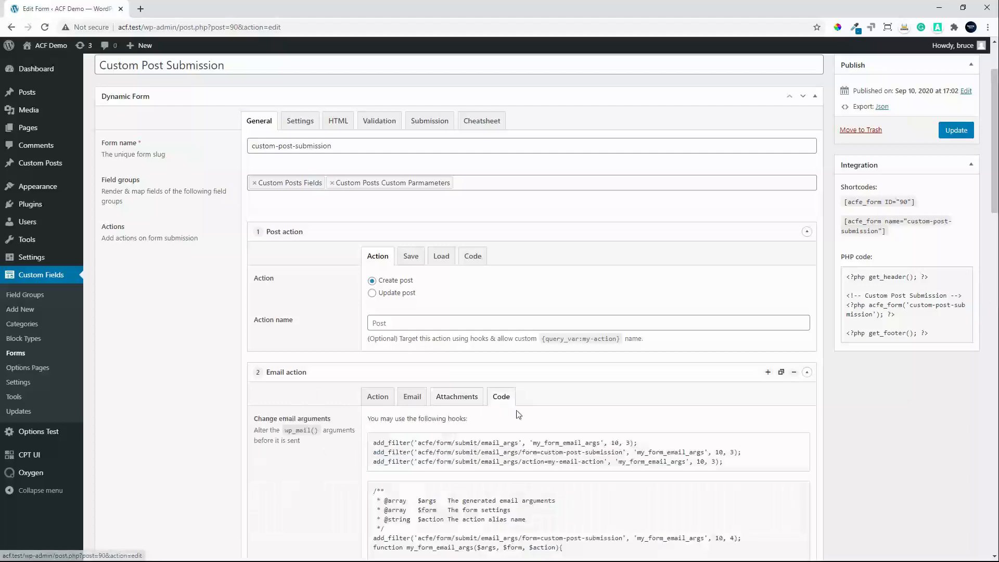
scroll(573, 260, "down", 6)
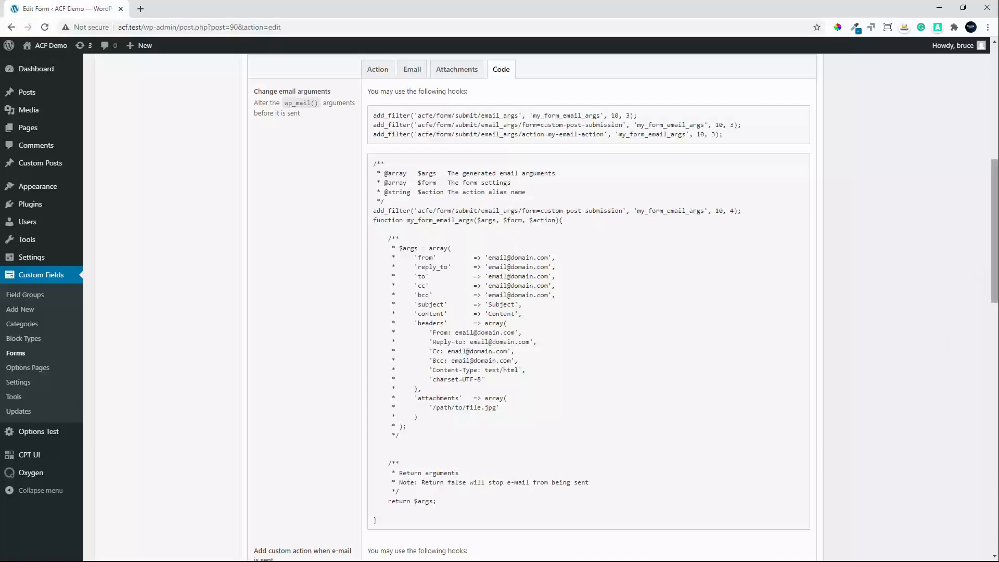
left_click_drag(996, 242, 995, 285)
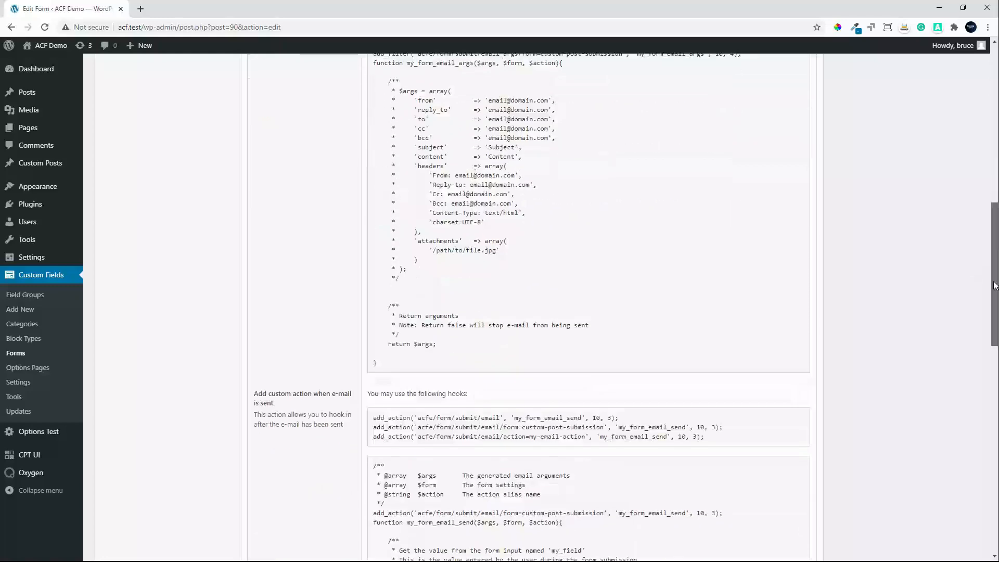
left_click_drag(995, 291, 988, 354)
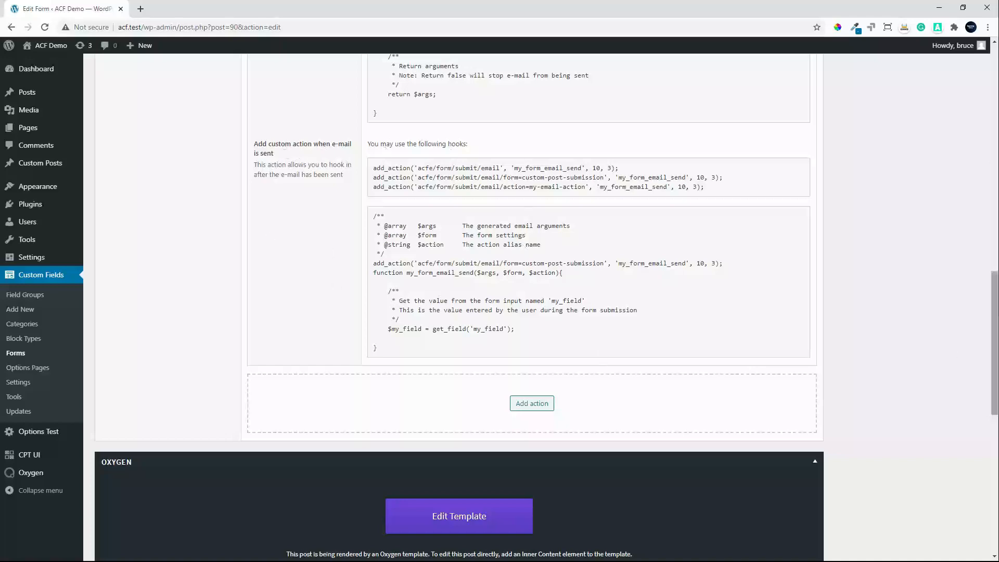
left_click_drag(994, 349, 994, 123)
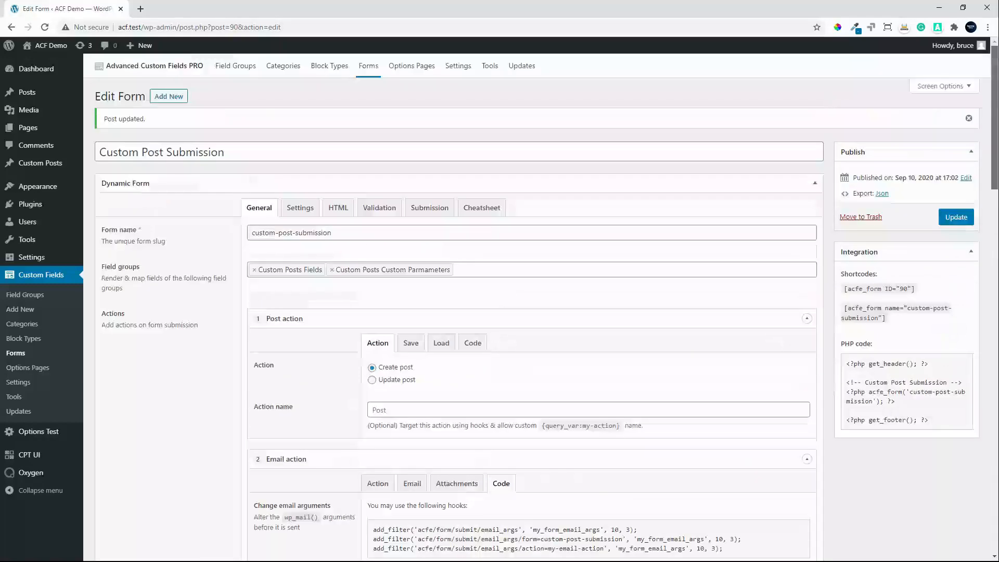
- Read through the form's cheatsheet of template tags, and return to the general settings with the email action's name option
left_click(468, 207)
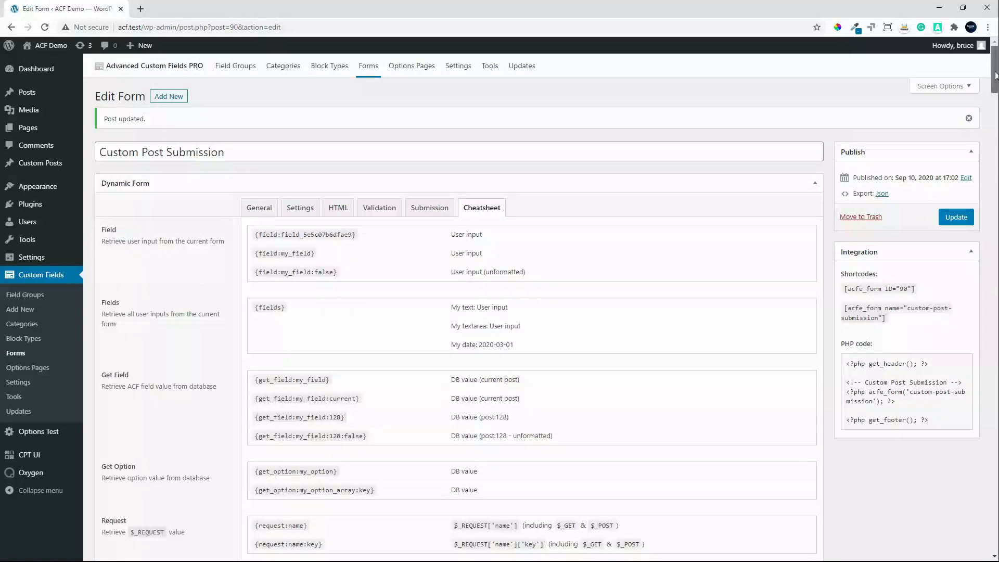
left_click_drag(994, 73, 957, 441)
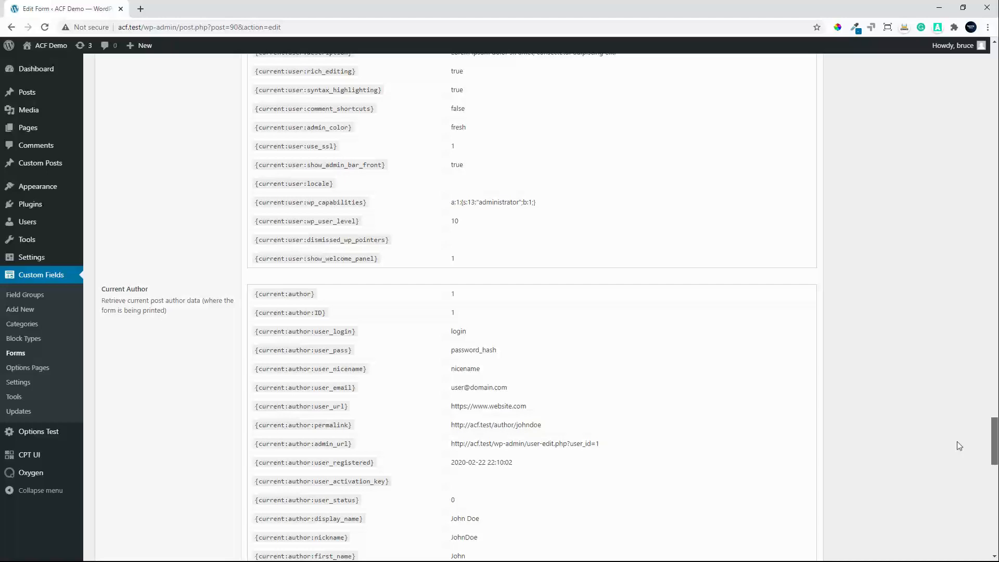
left_click_drag(957, 441, 957, 441)
left_click_drag(995, 445, 995, 106)
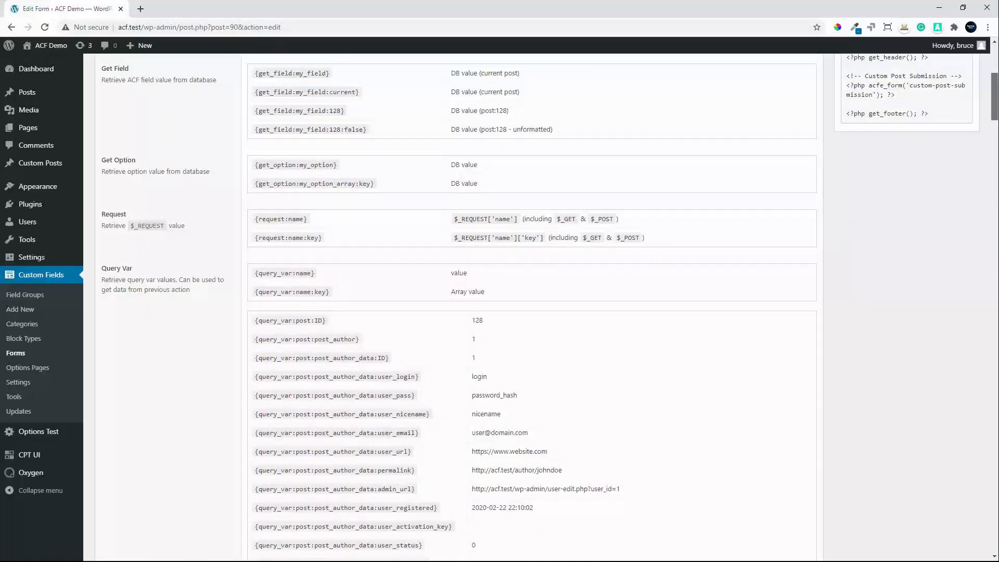
scroll(531, 307, "up", 4)
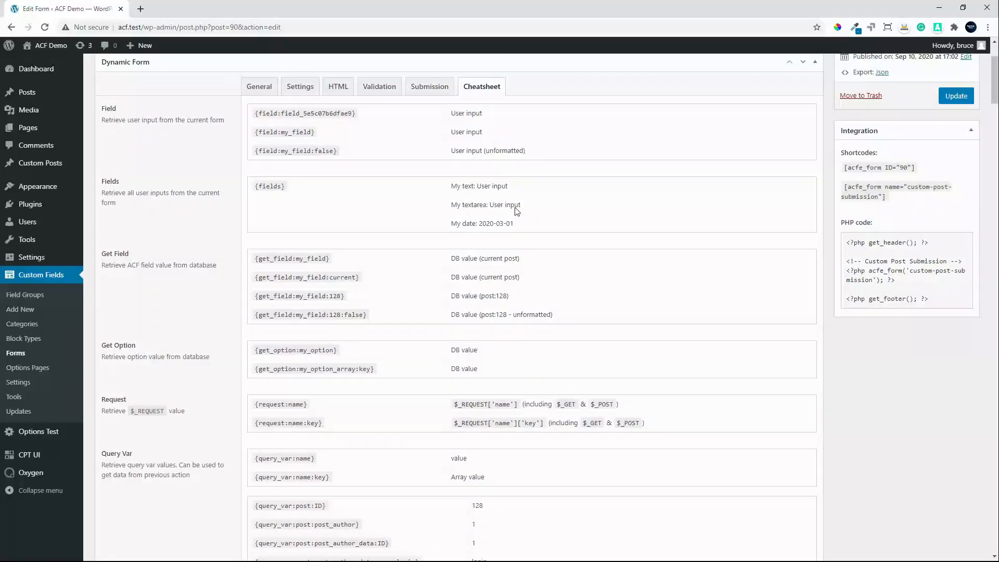
scroll(500, 222, "up", 2)
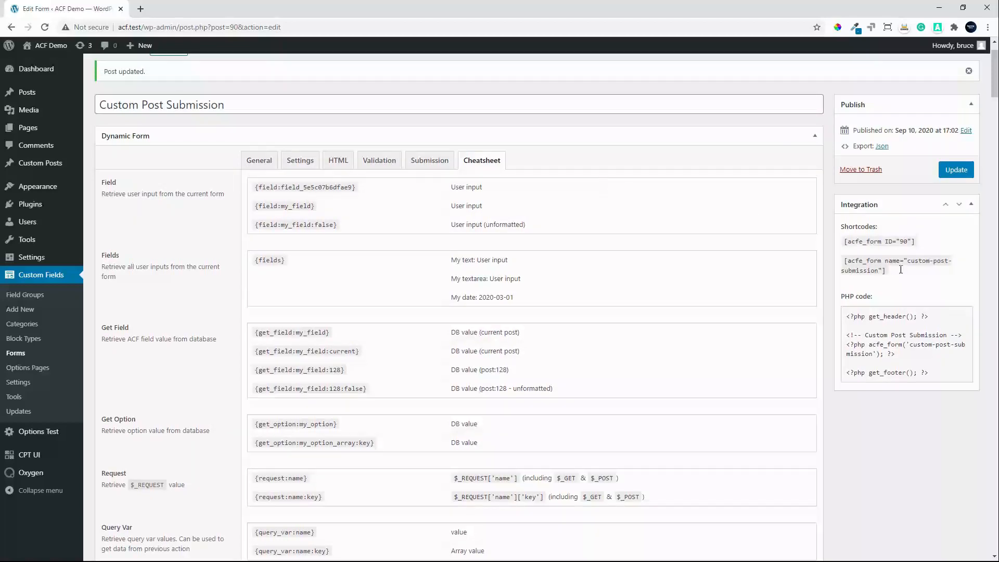
left_click(256, 163)
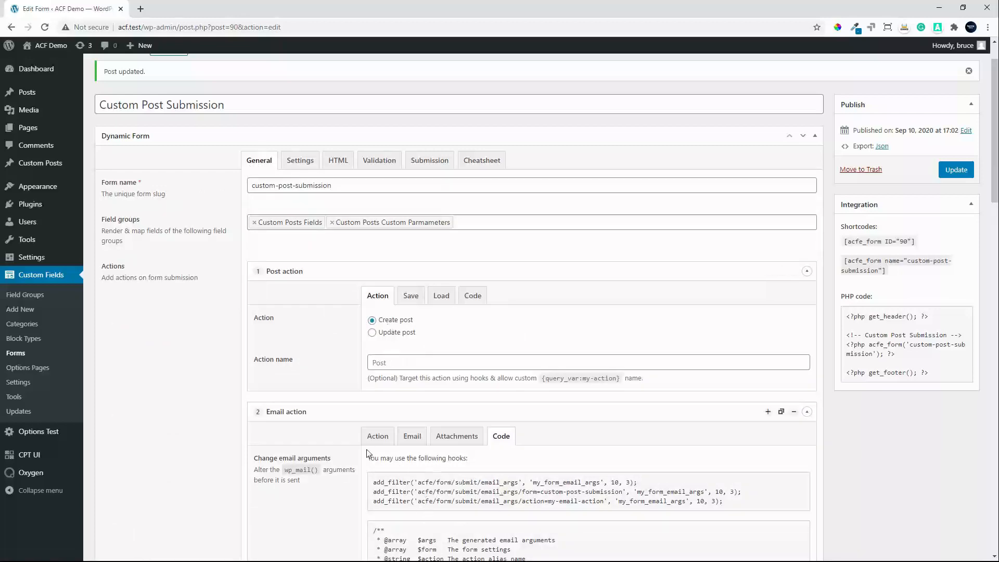
left_click(378, 437)
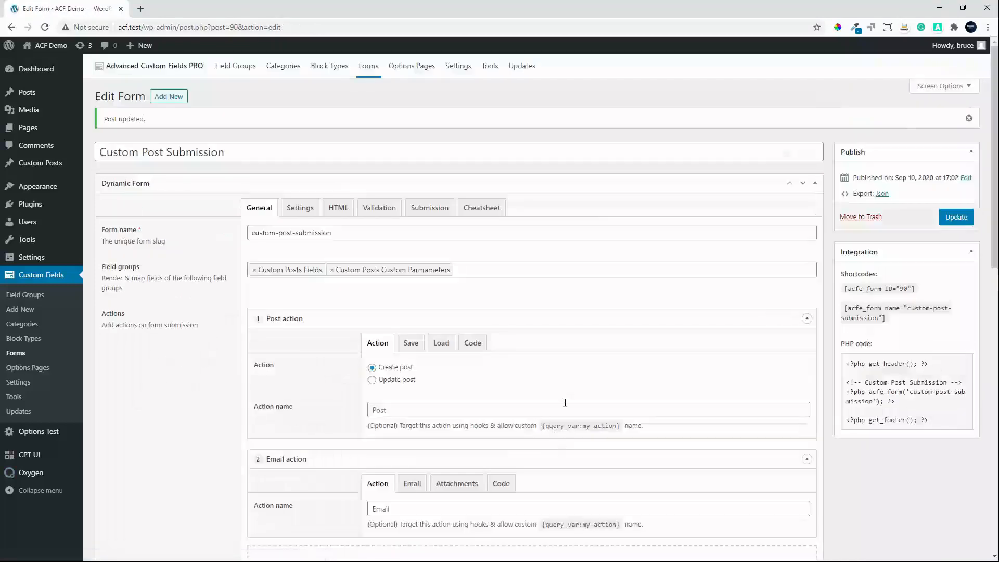
- Create a new form titled "Custom Post Edit" with the form name custom-post-edit
left_click(174, 102)
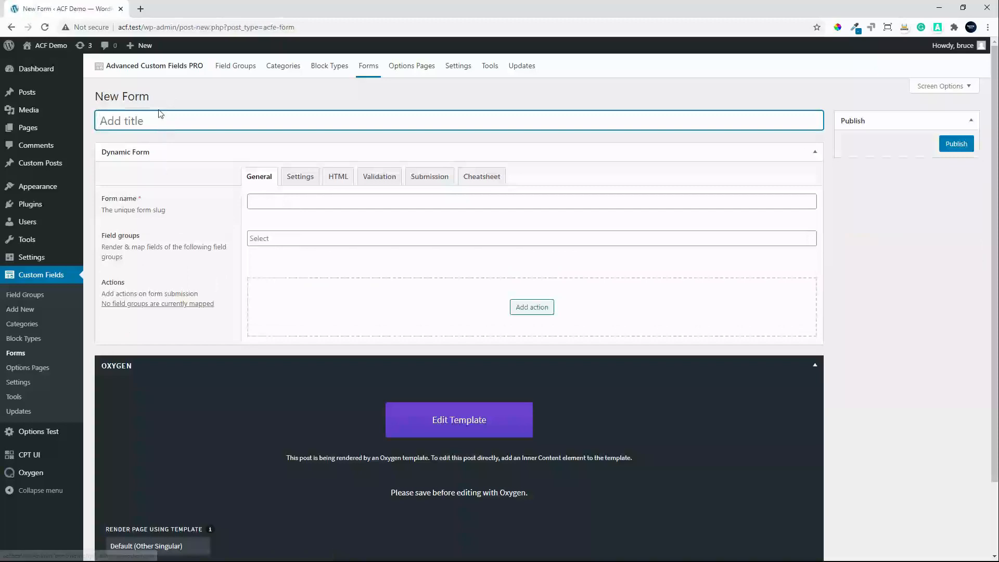
type("Custom")
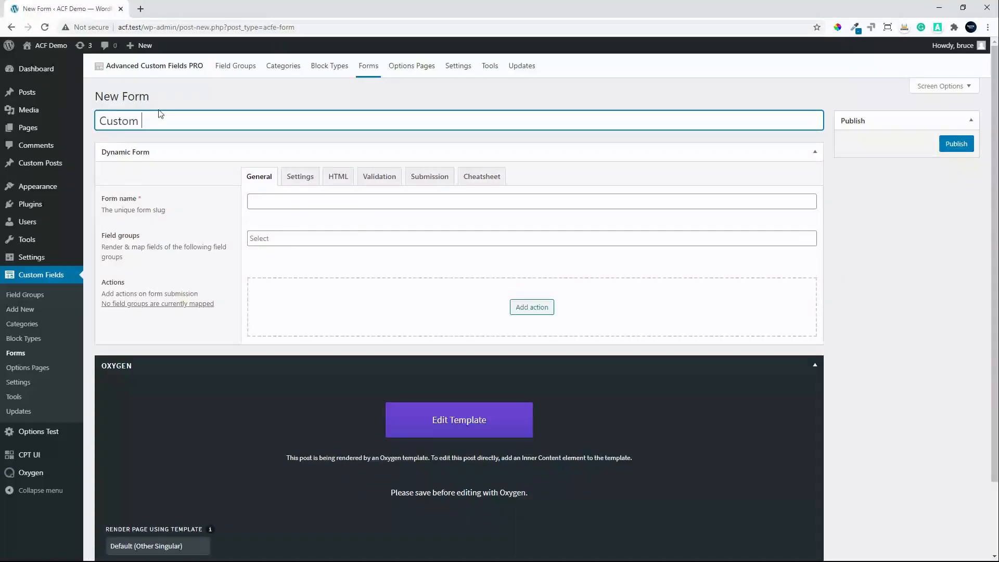
type(" Post Edit")
left_click(260, 203)
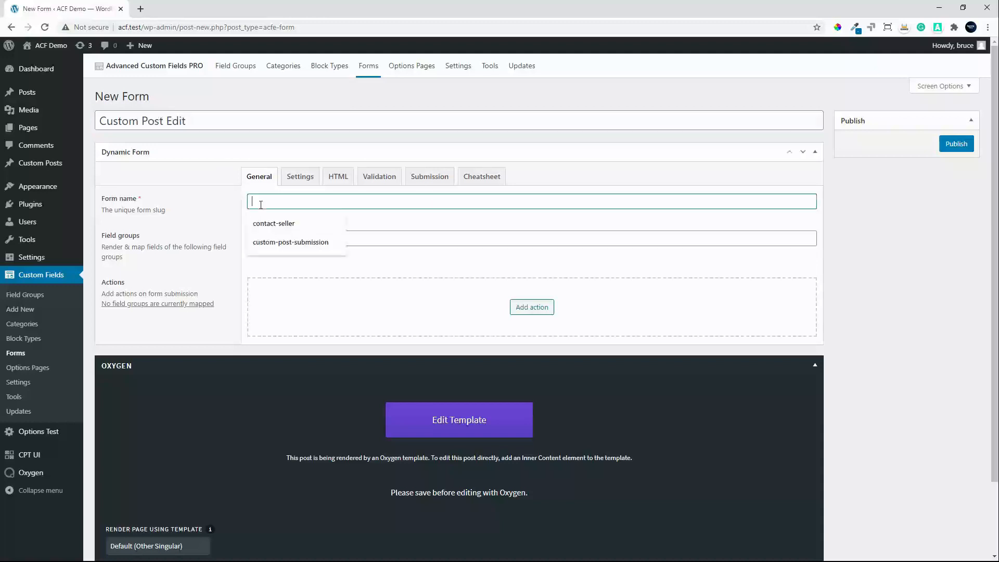
type("custom-p")
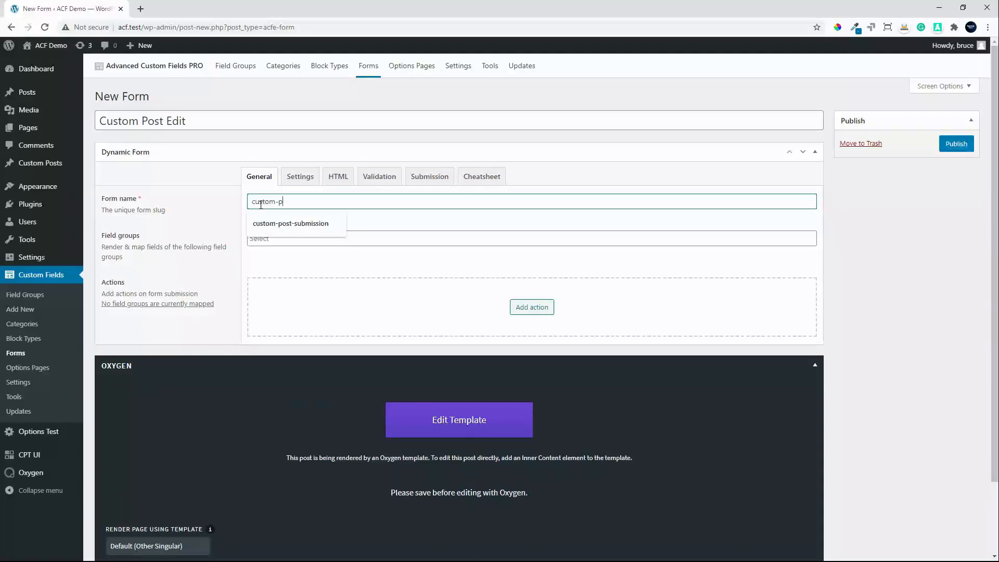
type("ost-edit")
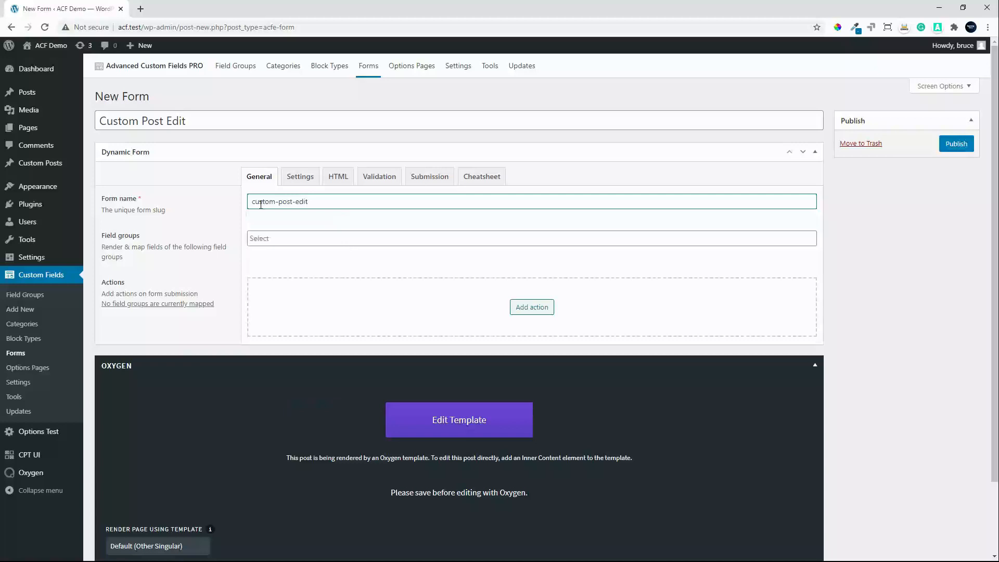
- Assign the Custom Posts Fields and Custom Posts Custom Parmameters field groups to the new form
left_click(276, 238)
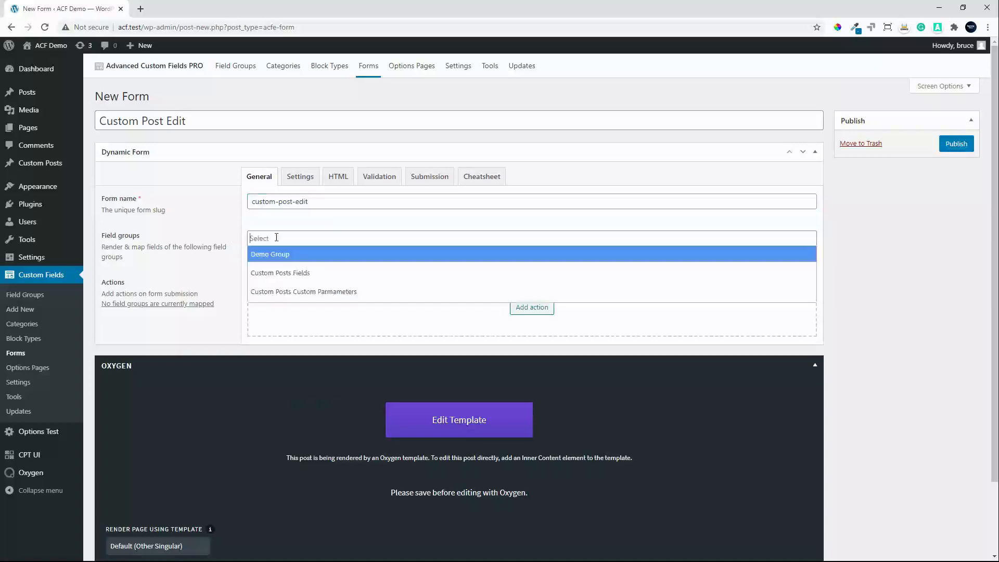
left_click(265, 272)
left_click(344, 241)
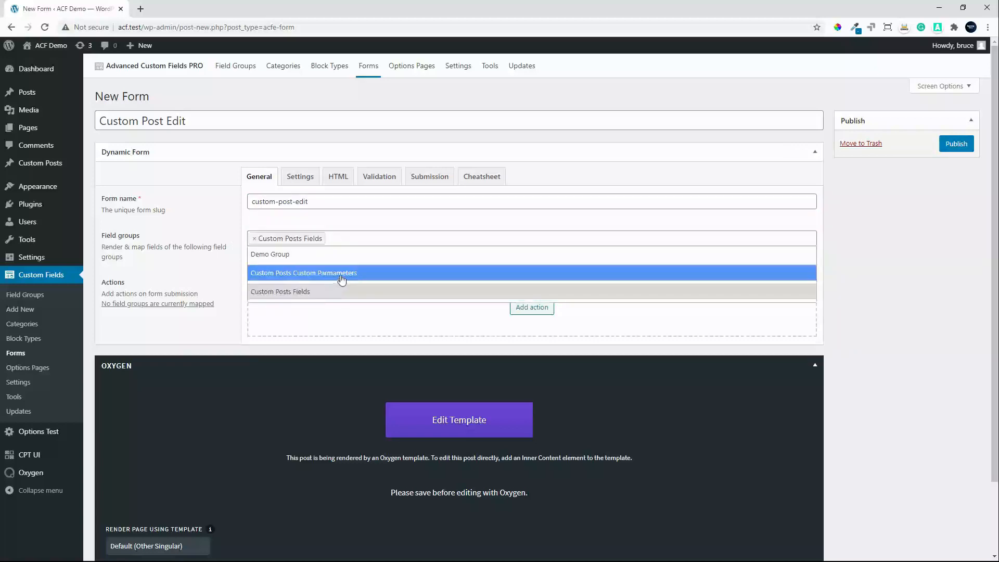
left_click(340, 278)
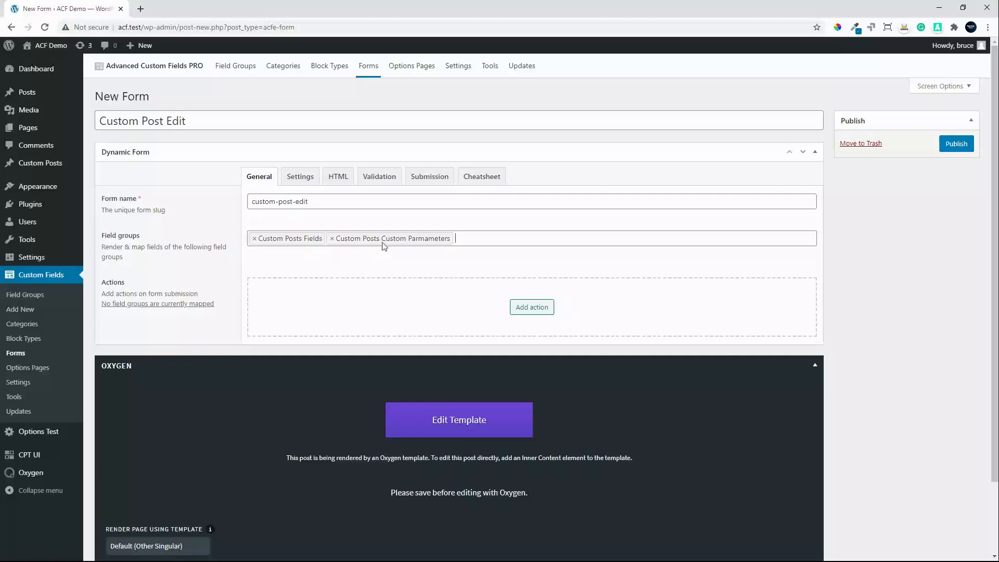
- Add a post action that updates a post, name it update-custom-post, and publish the form
left_click(531, 307)
left_click(539, 258)
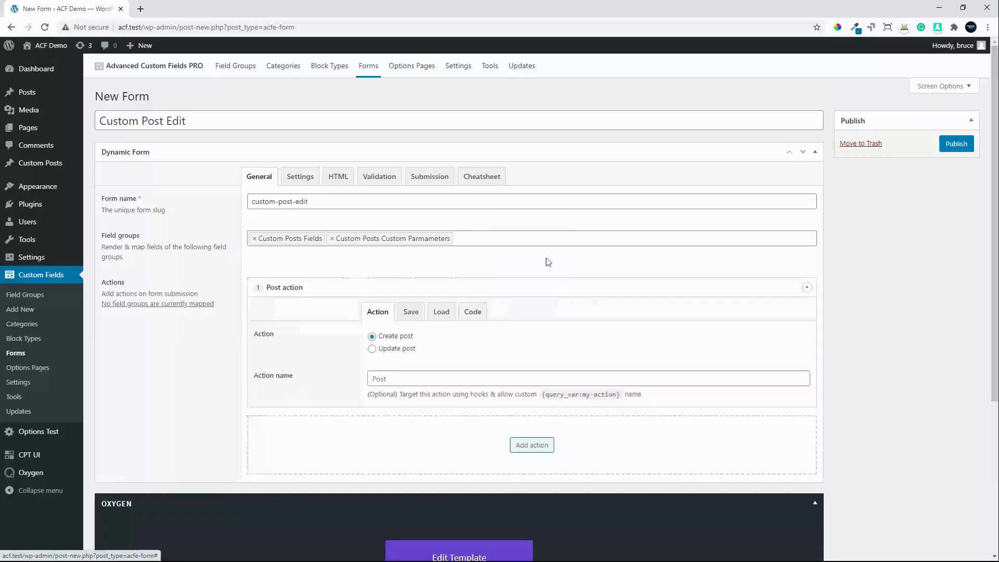
left_click(384, 351)
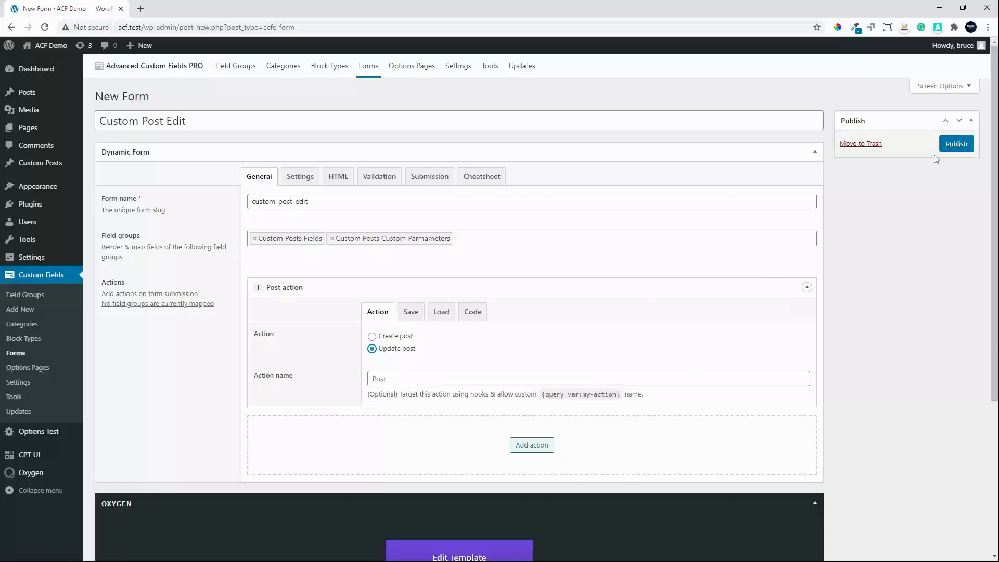
left_click(420, 379)
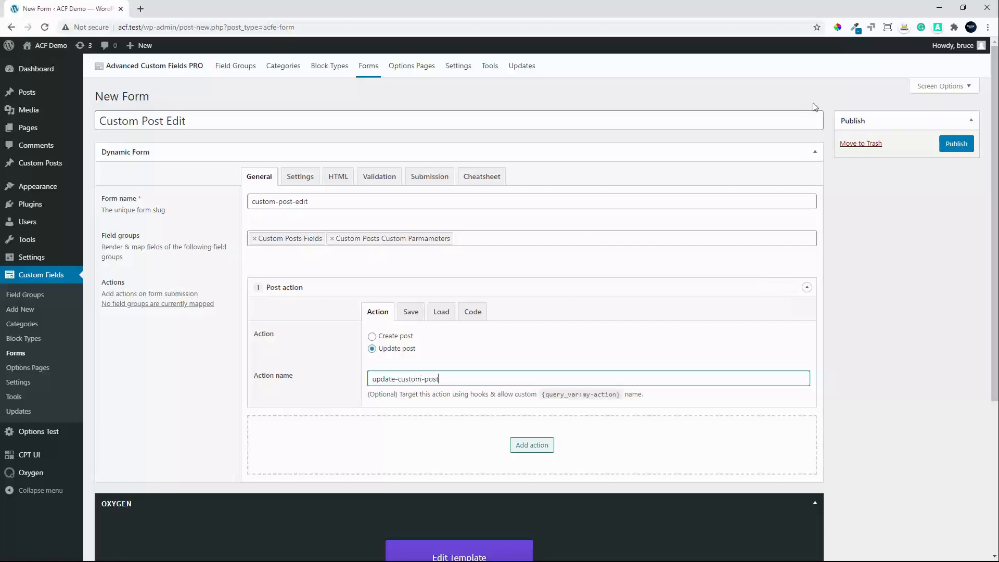
left_click(957, 144)
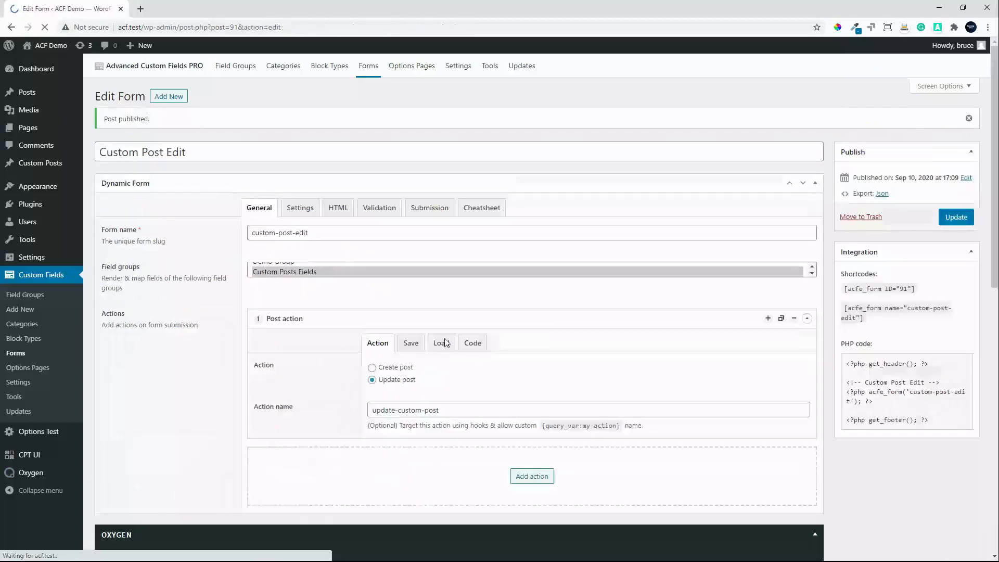
- Set the post action to load existing values into the form for all of the ACF fields
left_click(439, 345)
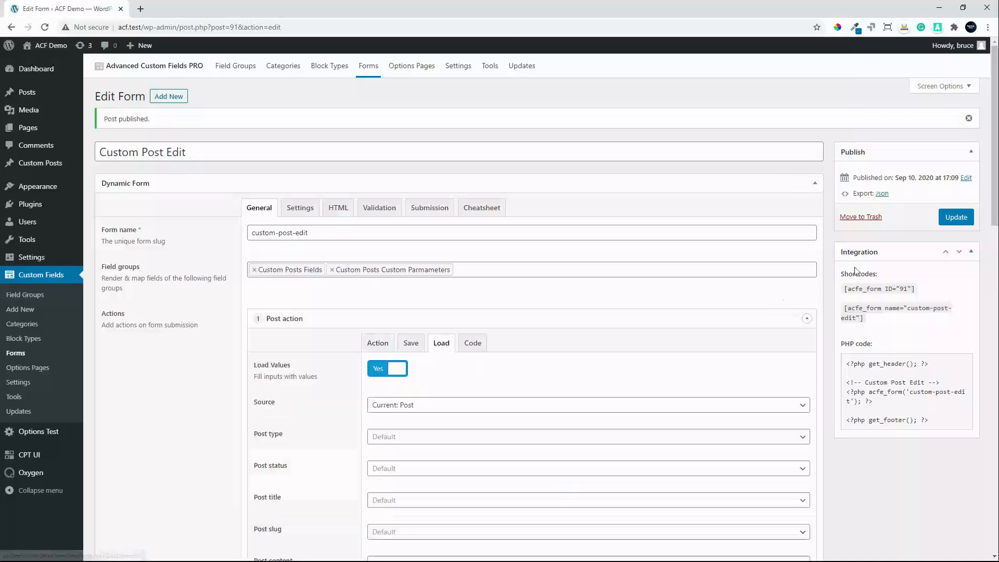
scroll(901, 329, "down", 8)
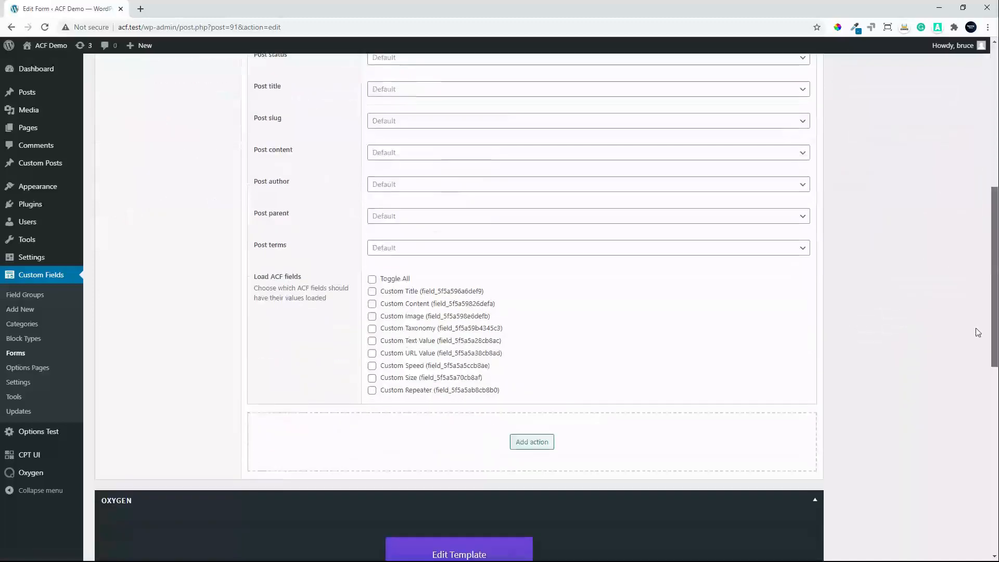
left_click(372, 275)
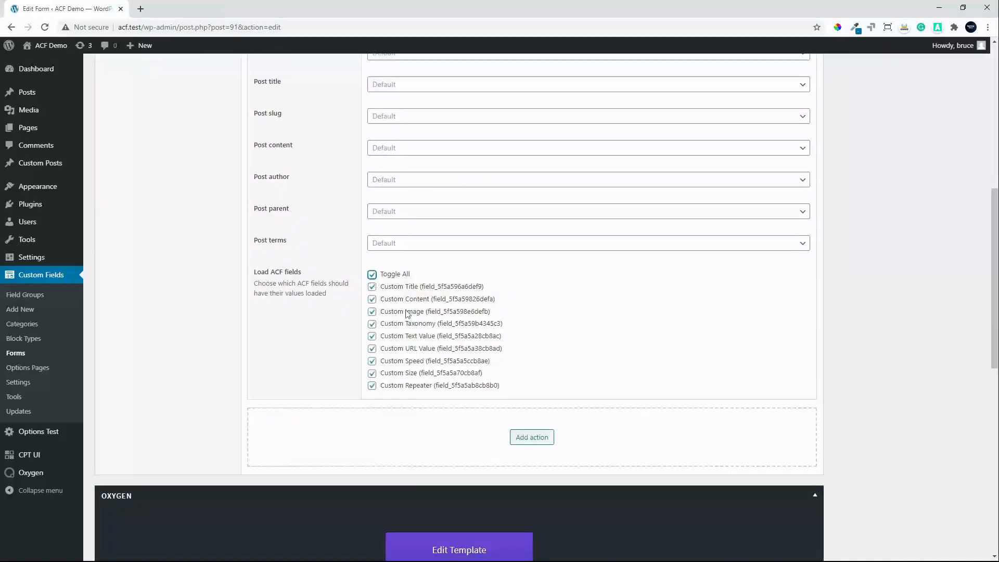
- Look through the available source and post type choices in the post action's load settings
scroll(575, 390, "up", 1)
scroll(579, 390, "up", 3)
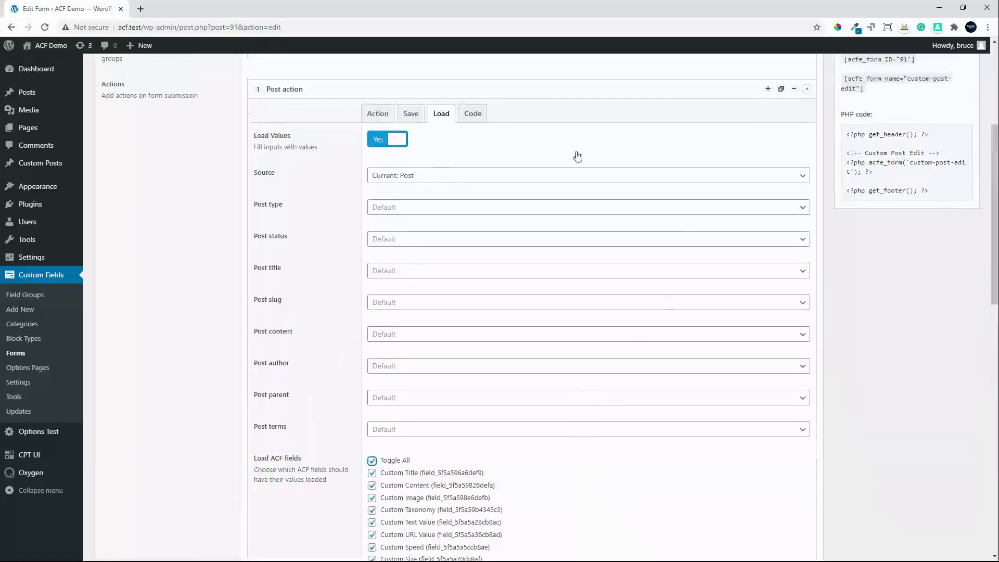
left_click(398, 178)
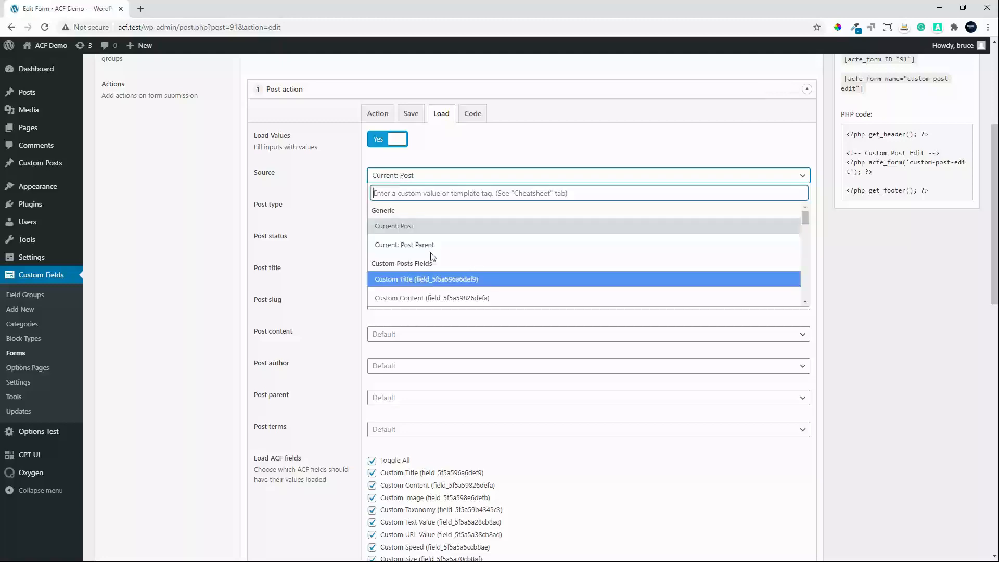
scroll(516, 268, "down", 2)
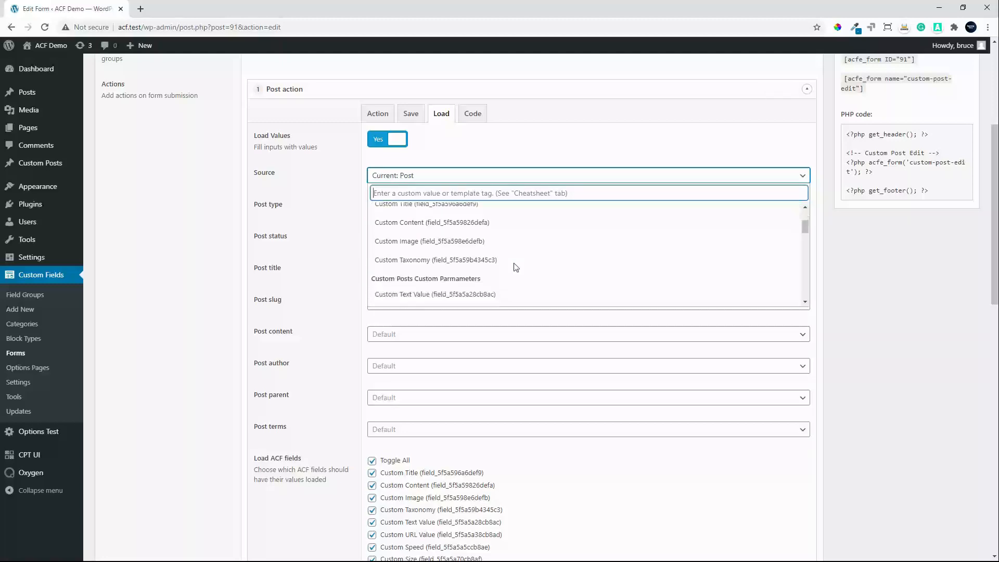
scroll(516, 268, "up", 2)
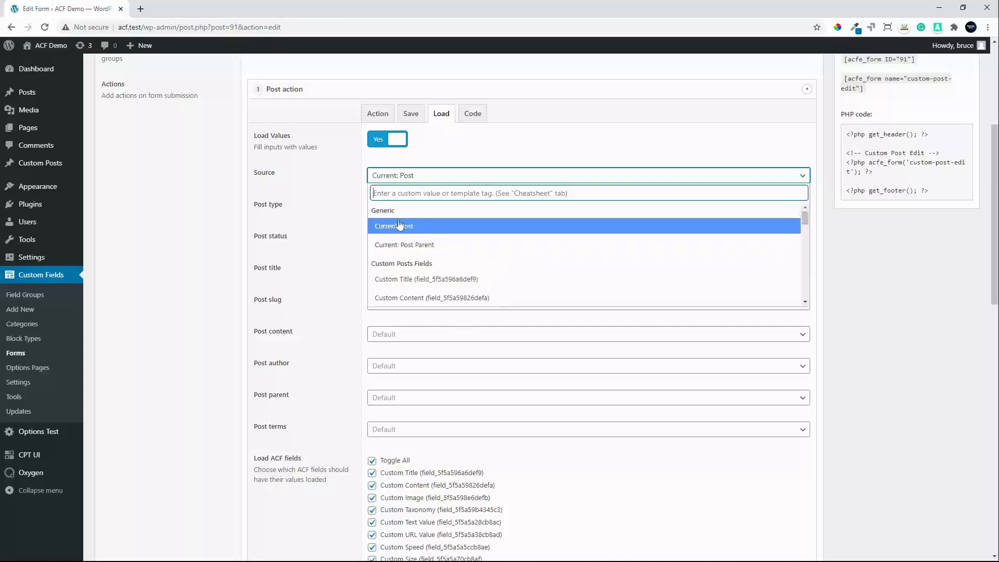
left_click(507, 148)
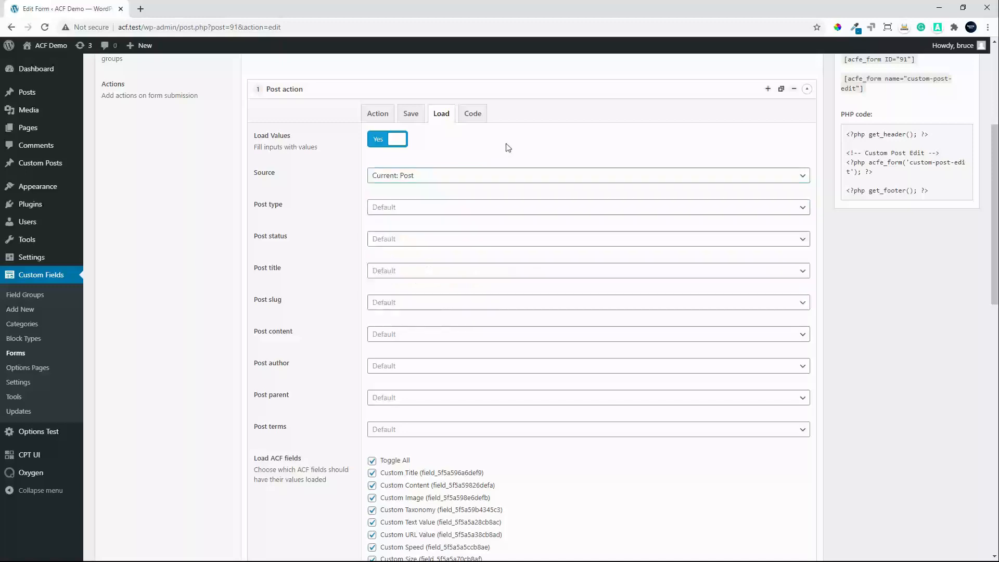
left_click(382, 208)
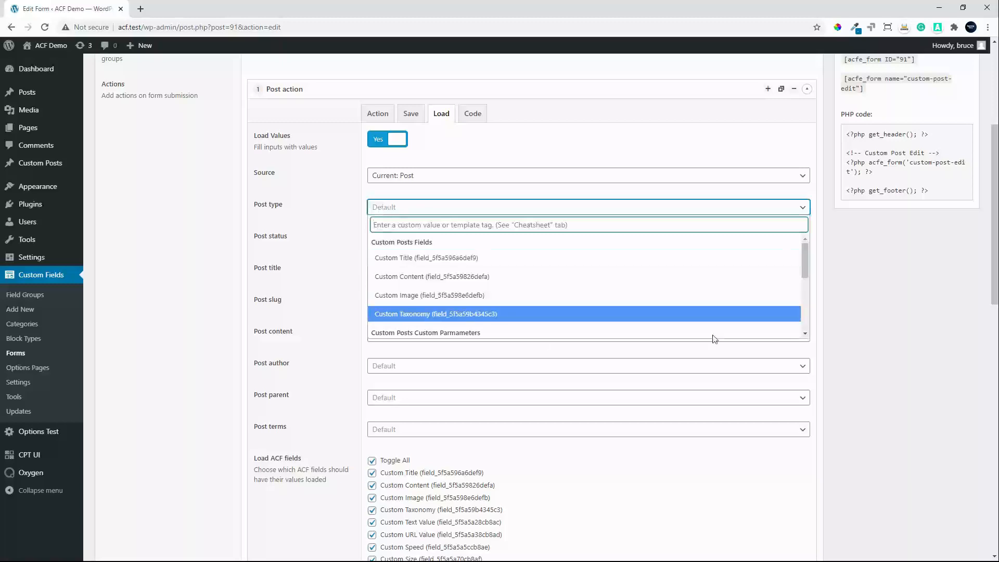
mouse_move(804, 258)
left_mouse_down()
mouse_move(803, 324)
mouse_move(815, 244)
left_mouse_up()
left_click(862, 289)
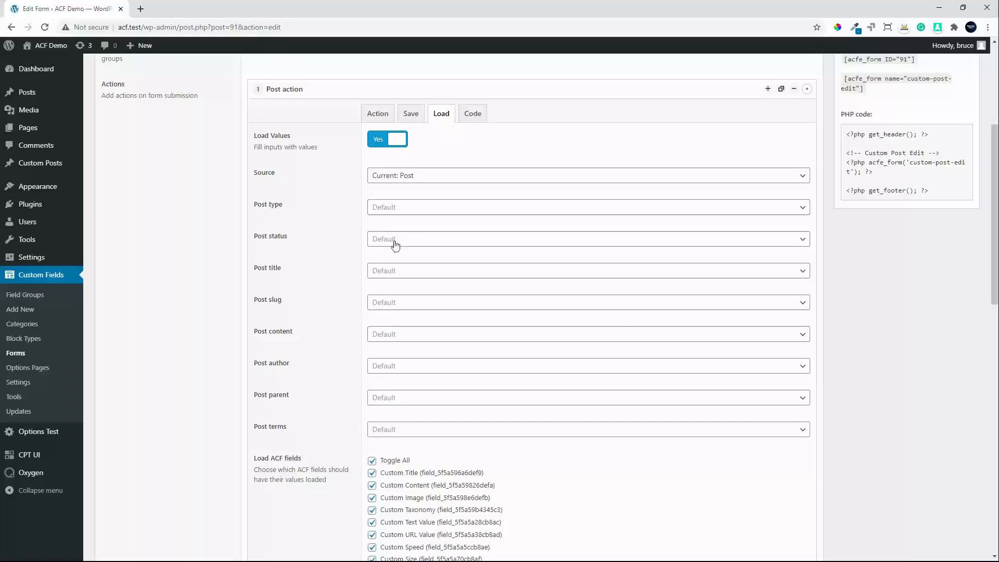
- In the load settings, map the post title to Custom Title and the post content to Custom Content
left_click(379, 276)
left_click(408, 323)
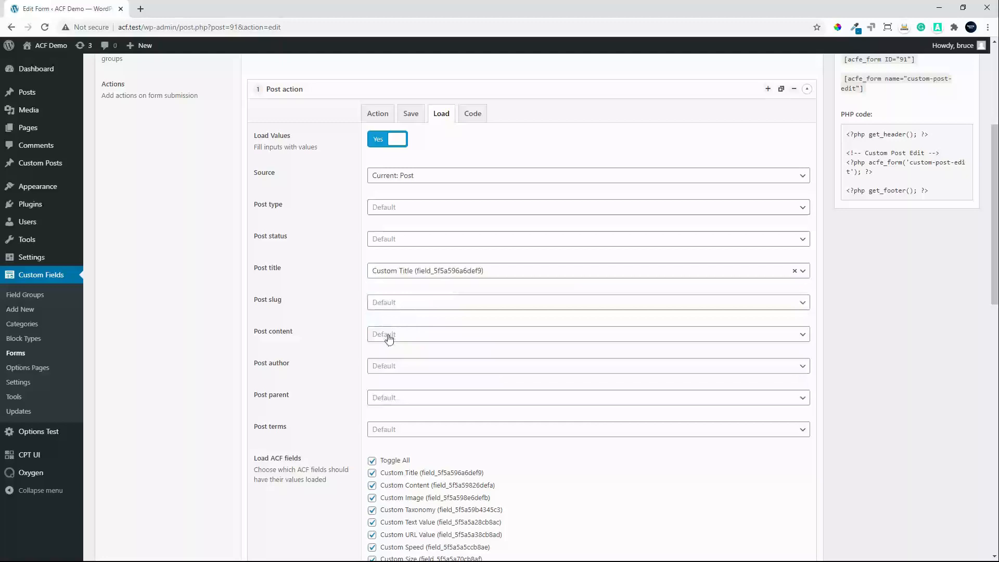
scroll(390, 342, "down", 1)
left_click(396, 302)
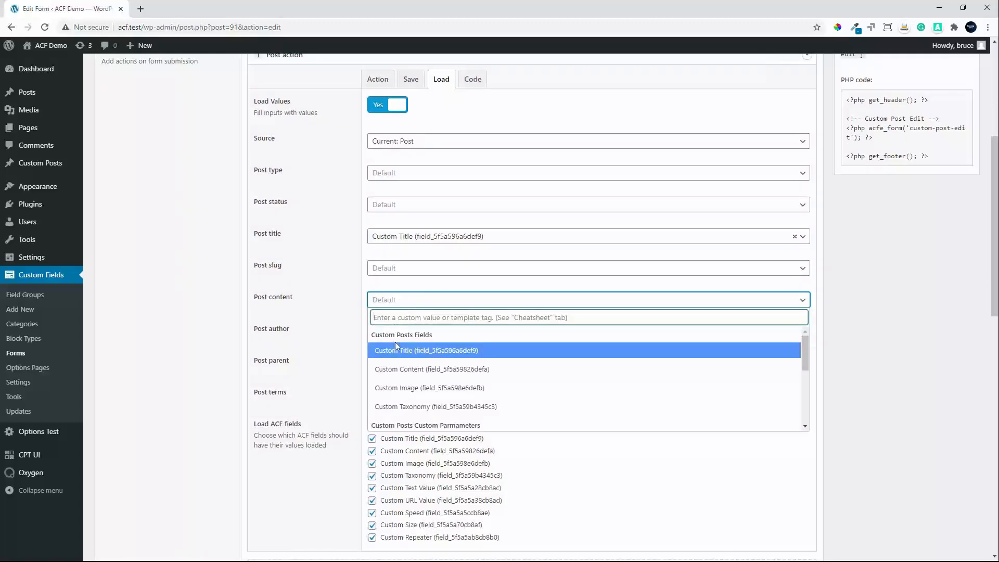
left_click(394, 375)
- Look through the field choices available for loading the post author, leaving it at the default
scroll(399, 368, "down", 2)
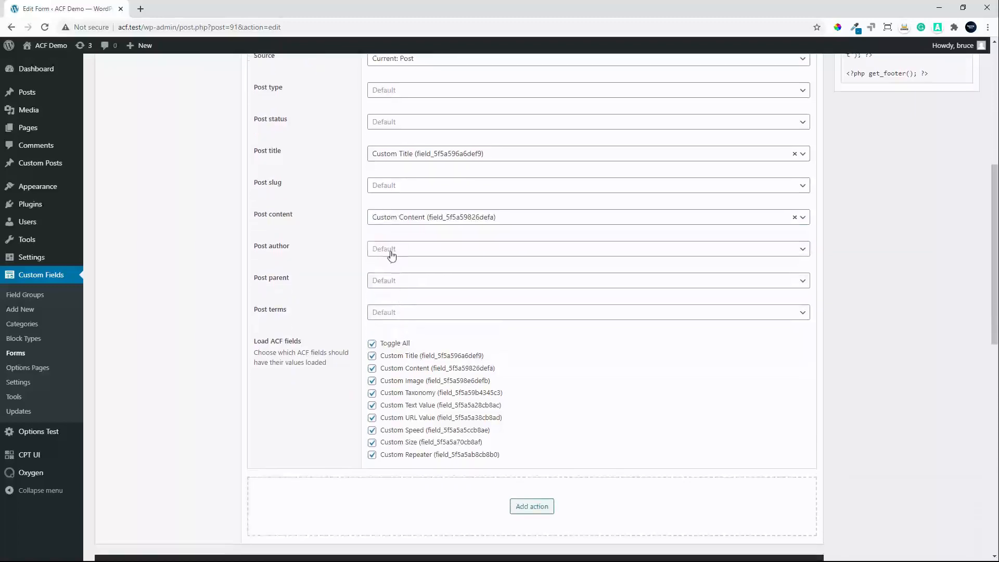
left_click(392, 255)
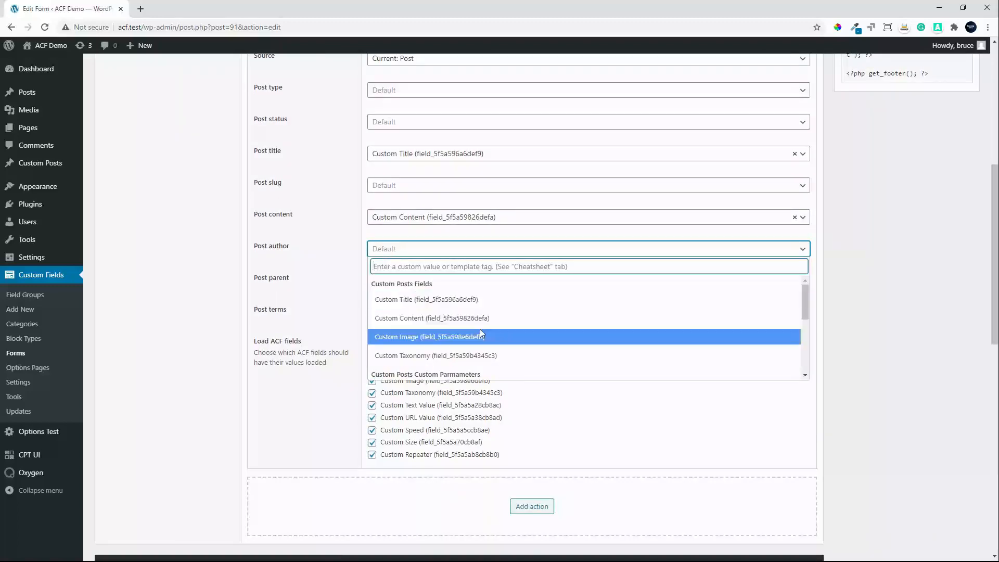
scroll(480, 330, "down", 5)
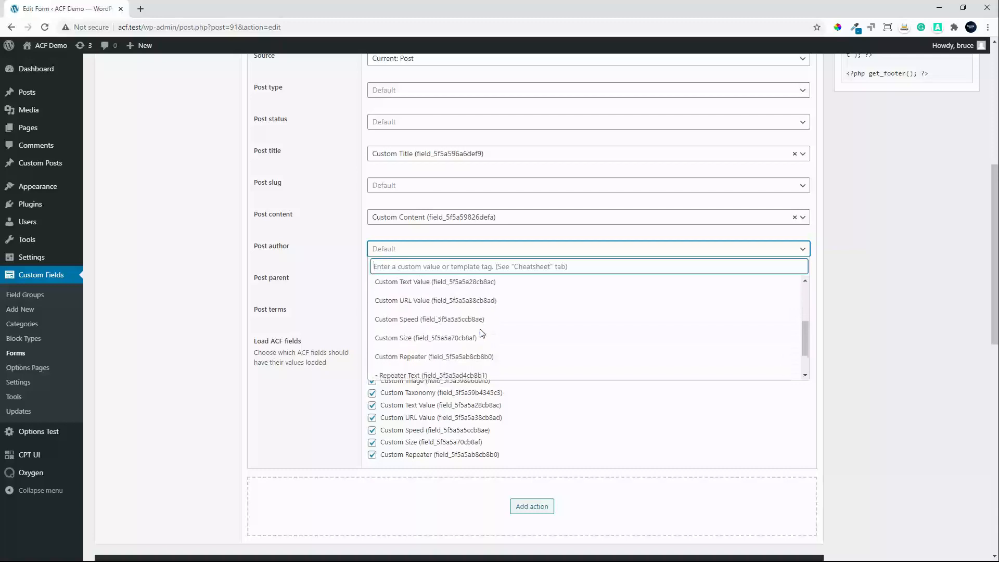
scroll(481, 333, "down", 2)
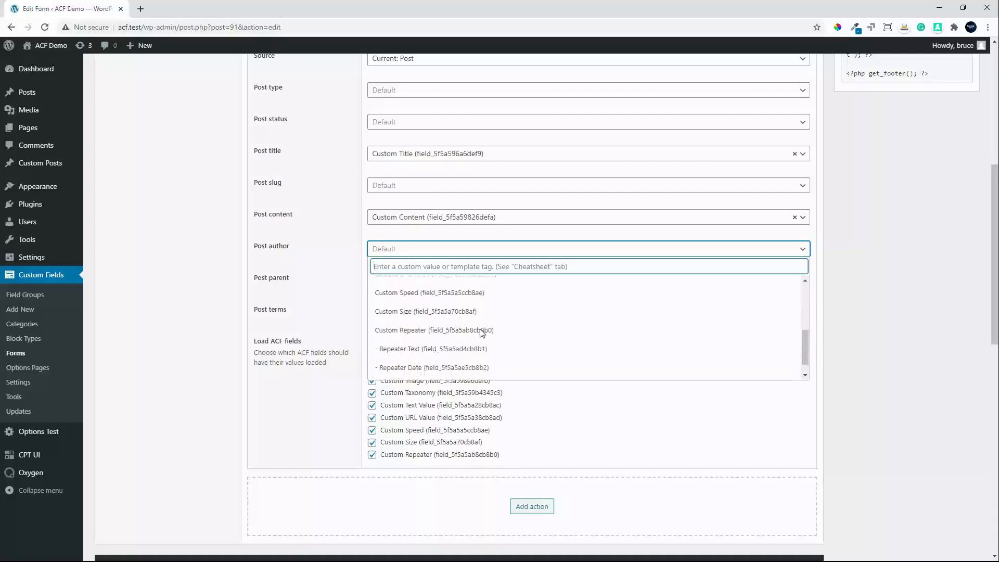
left_click(208, 280)
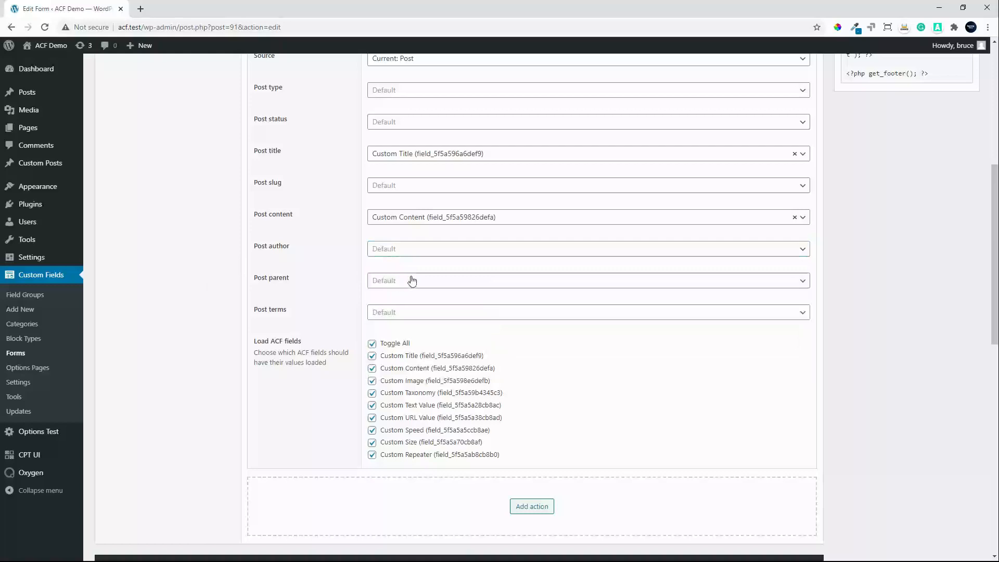
- Map the loaded post terms to the Custom Taxonomy field and update the form
left_click(392, 314)
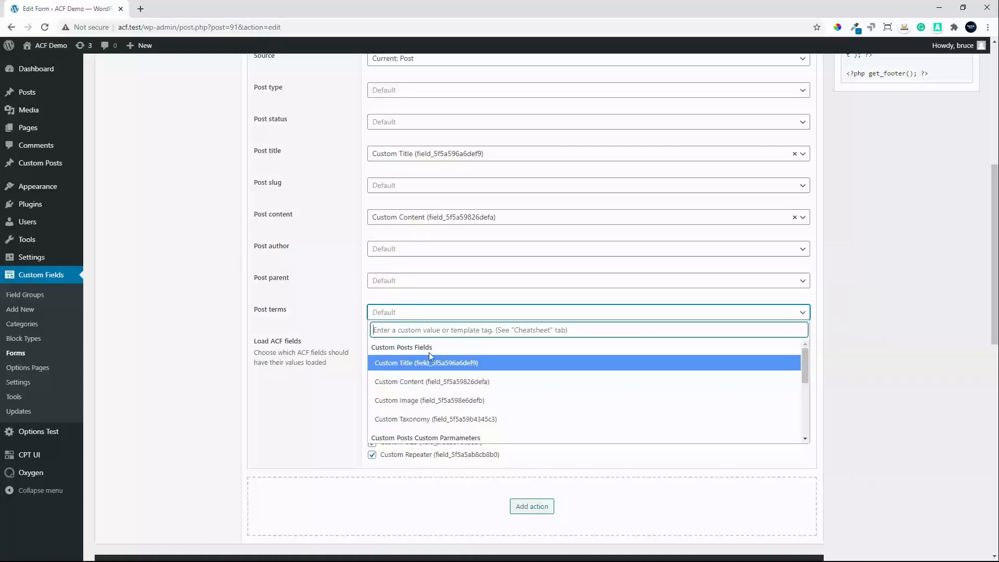
left_click(421, 420)
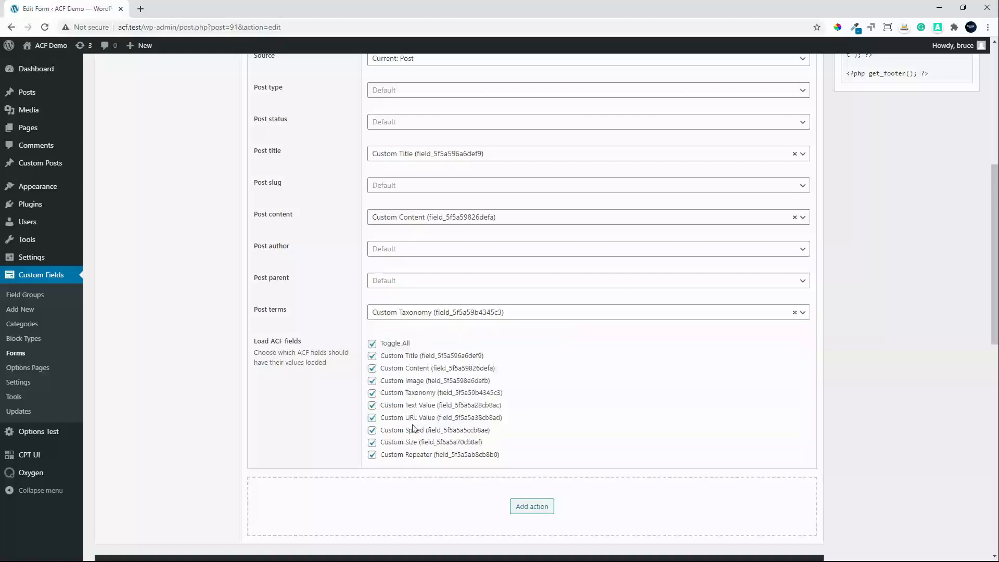
scroll(768, 349, "up", 3)
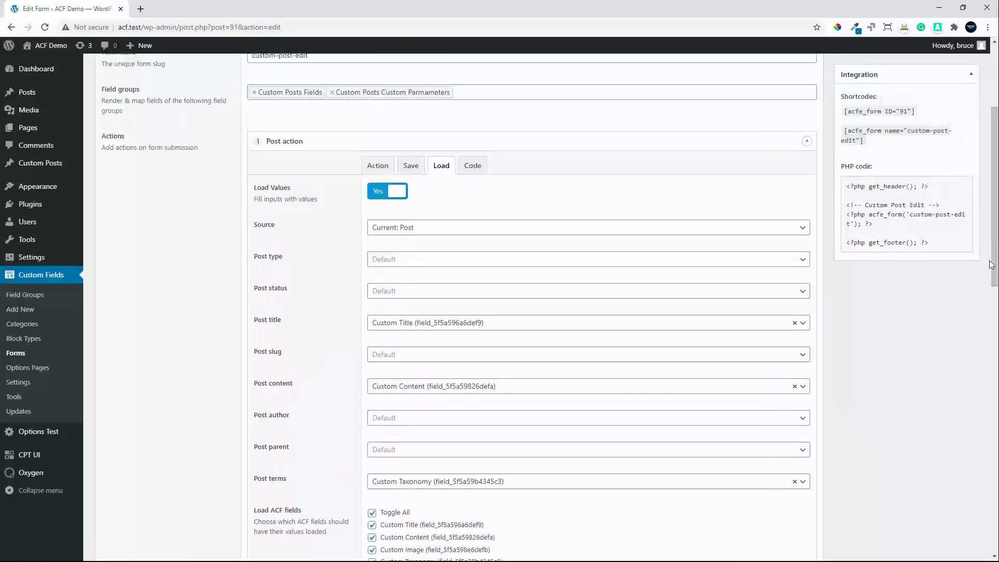
left_click_drag(994, 275, 994, 254)
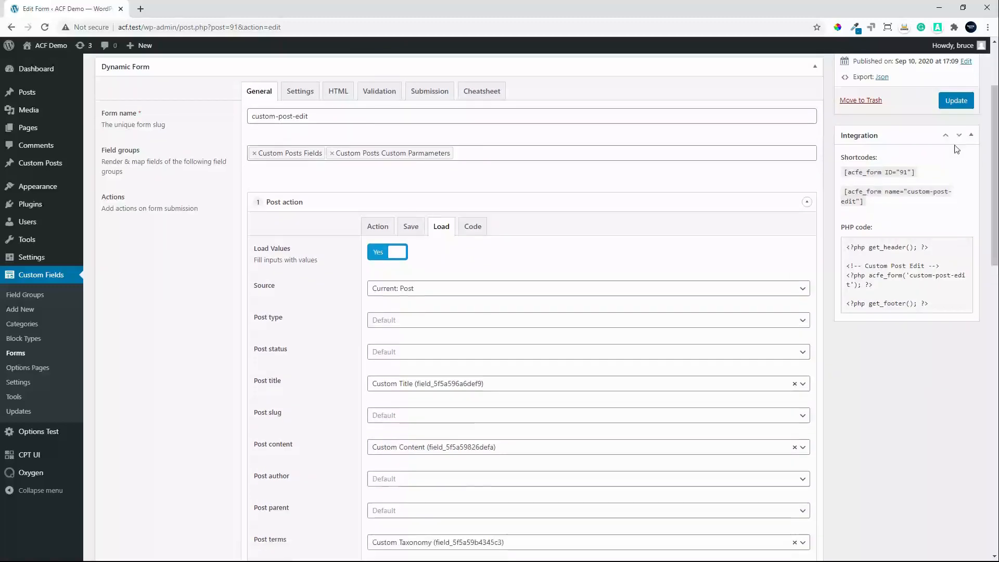
left_click(956, 102)
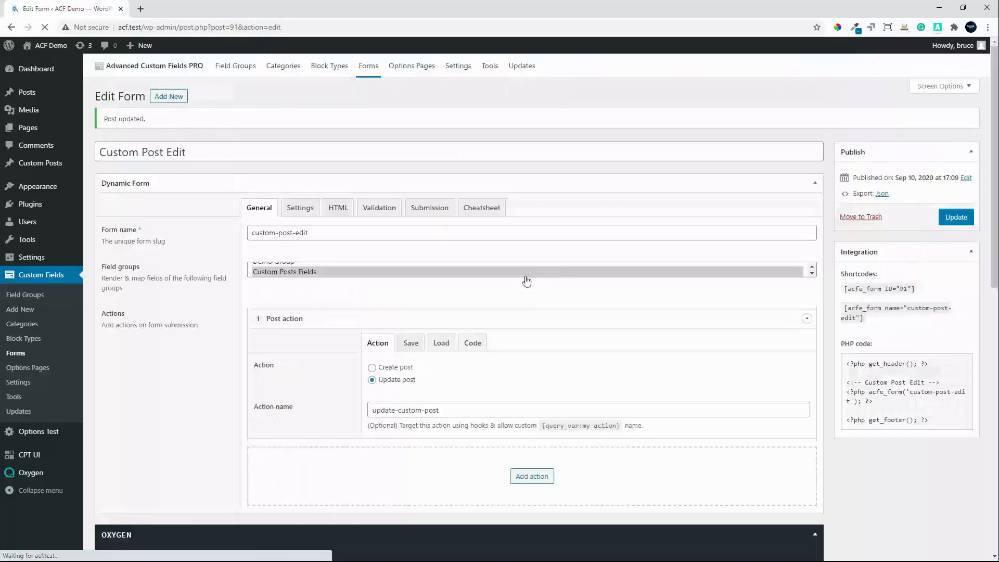
- Set the post action to save all of the ACF fields to the current post
left_click(418, 344)
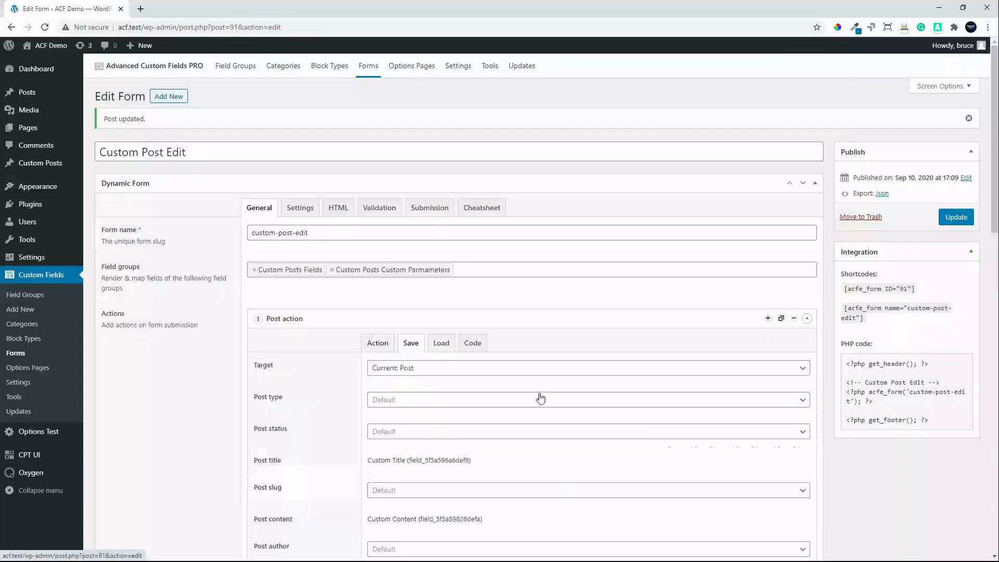
scroll(541, 399, "down", 1)
scroll(541, 399, "down", 3)
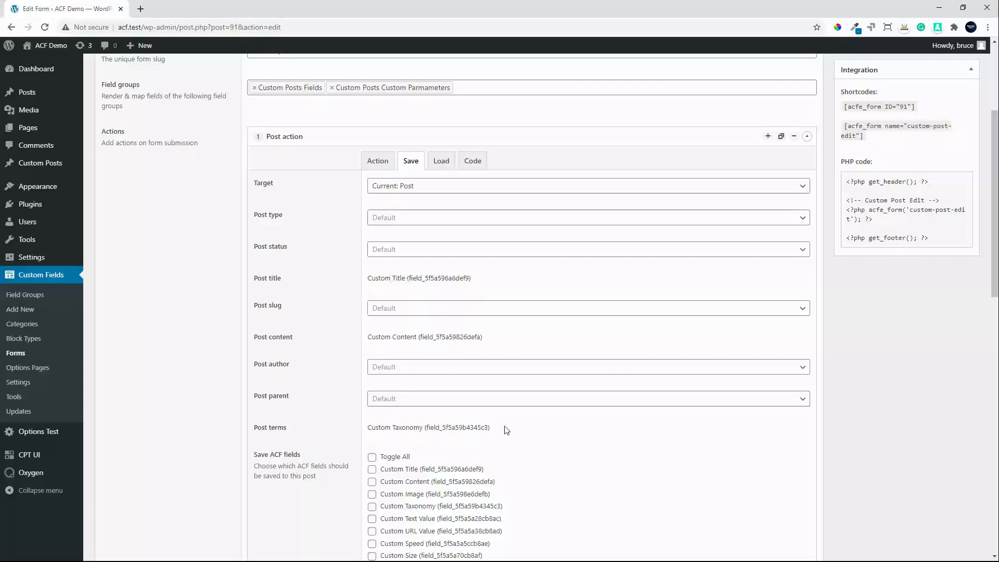
scroll(504, 428, "down", 2)
left_click(372, 375)
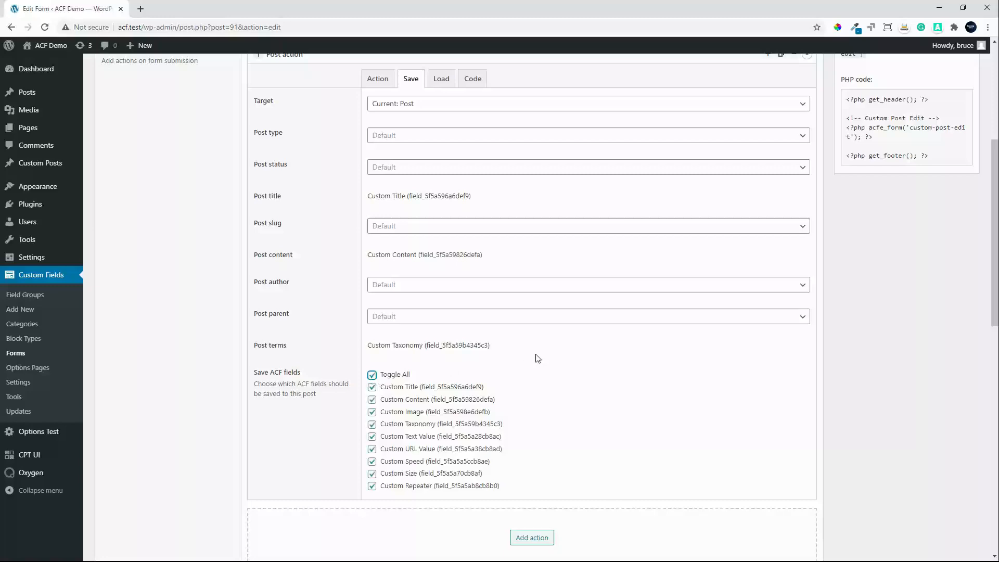
scroll(538, 358, "down", 1)
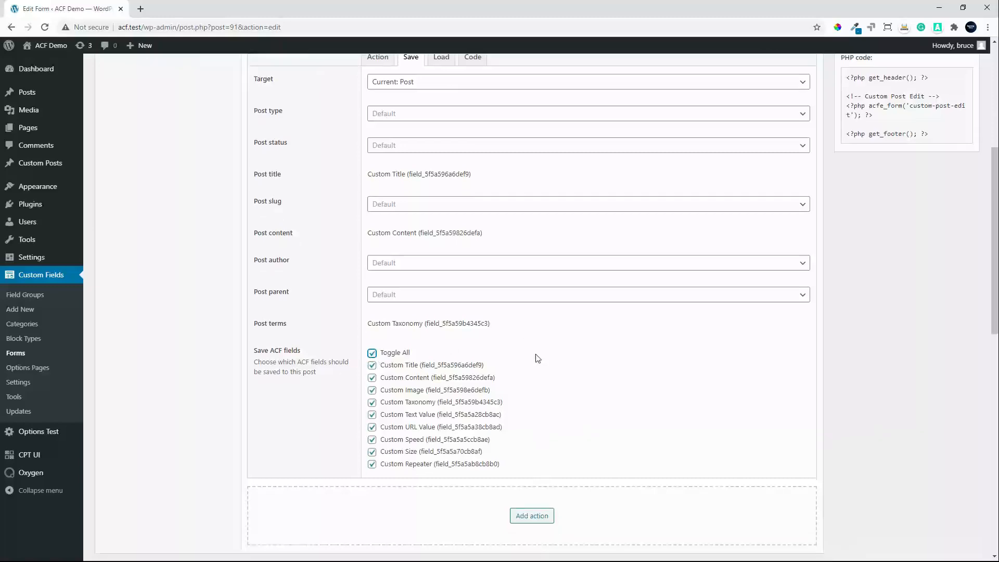
- Review the post action's save settings against its load mappings for the title, content and terms
scroll(538, 358, "up", 3)
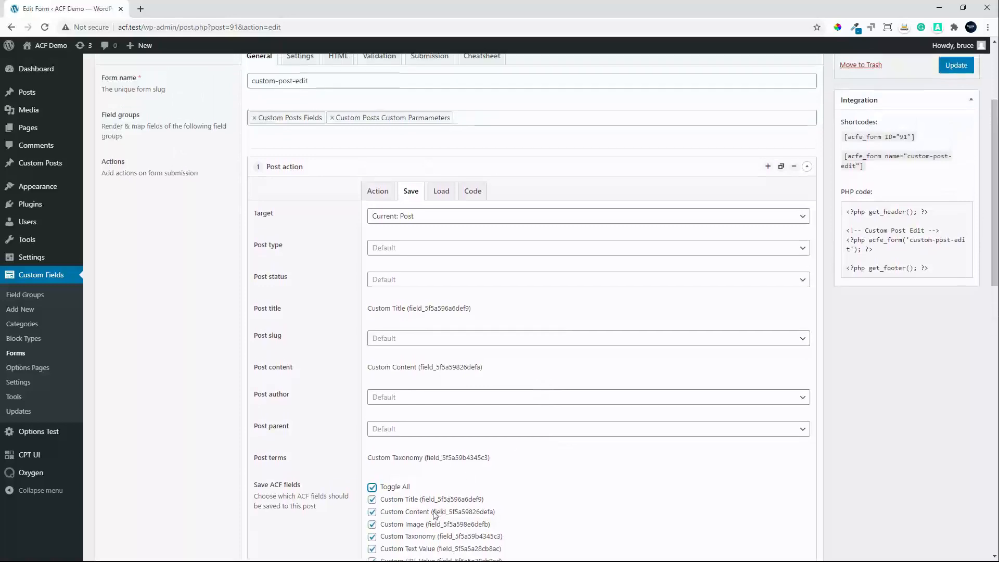
scroll(377, 497, "down", 1)
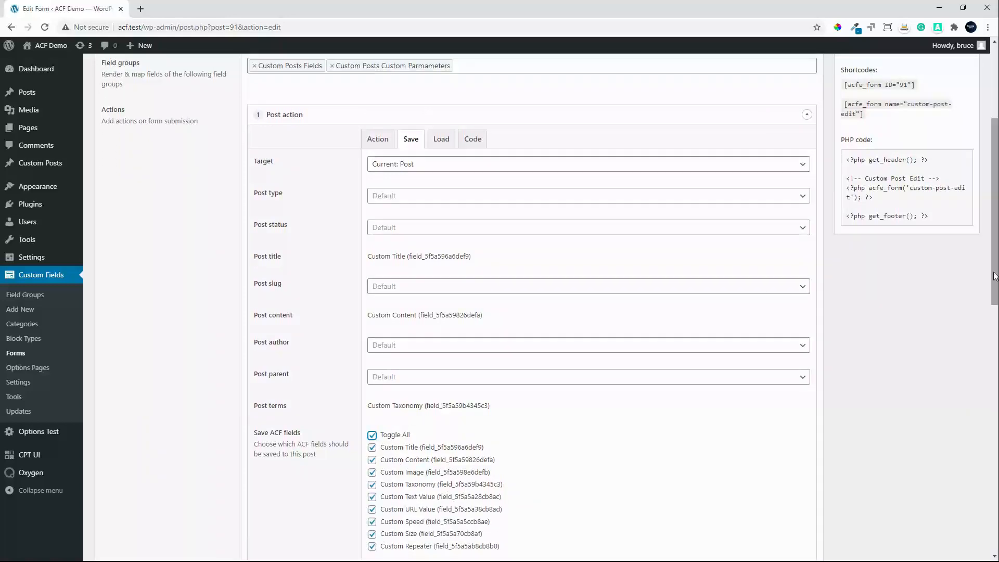
left_click(451, 144)
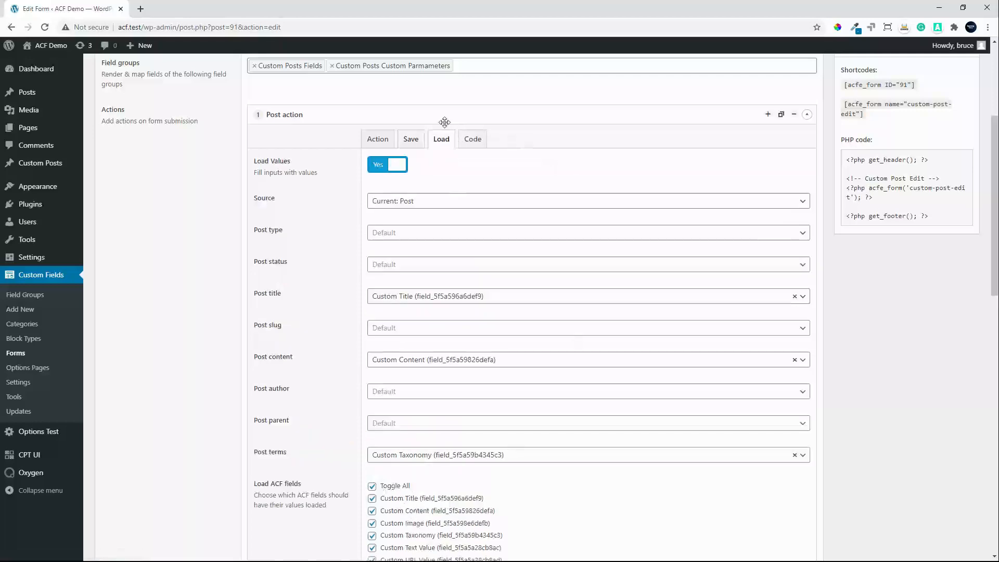
left_click(414, 146)
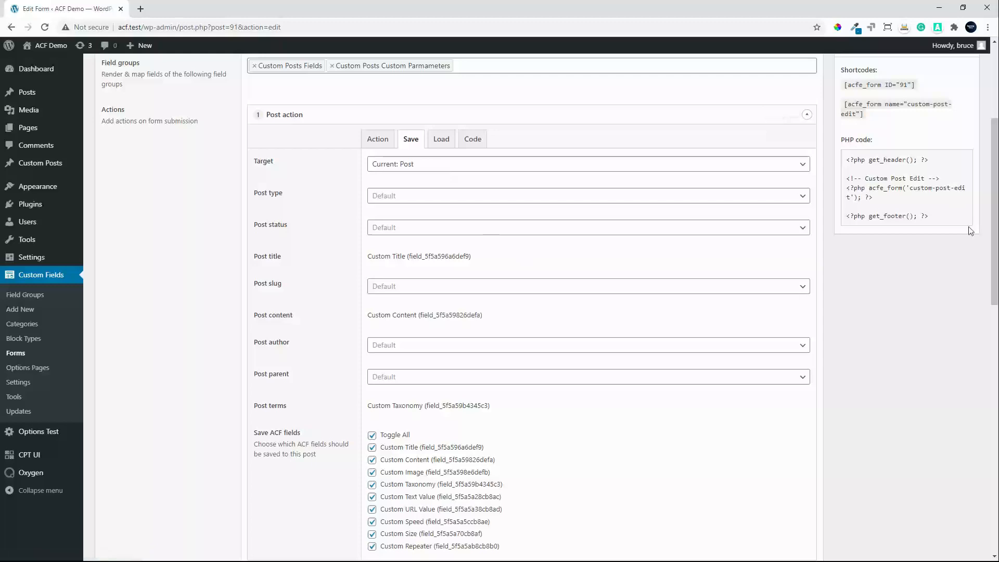
left_click_drag(994, 237, 995, 184)
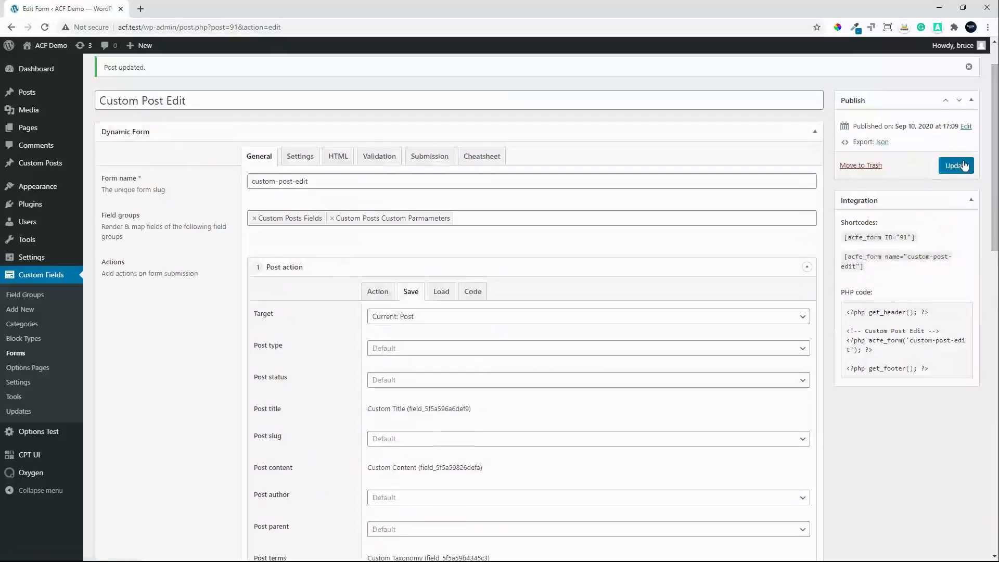
- Hide the form on successful submission, set its success message to "Thank you for updating." and update the form
left_click(957, 167)
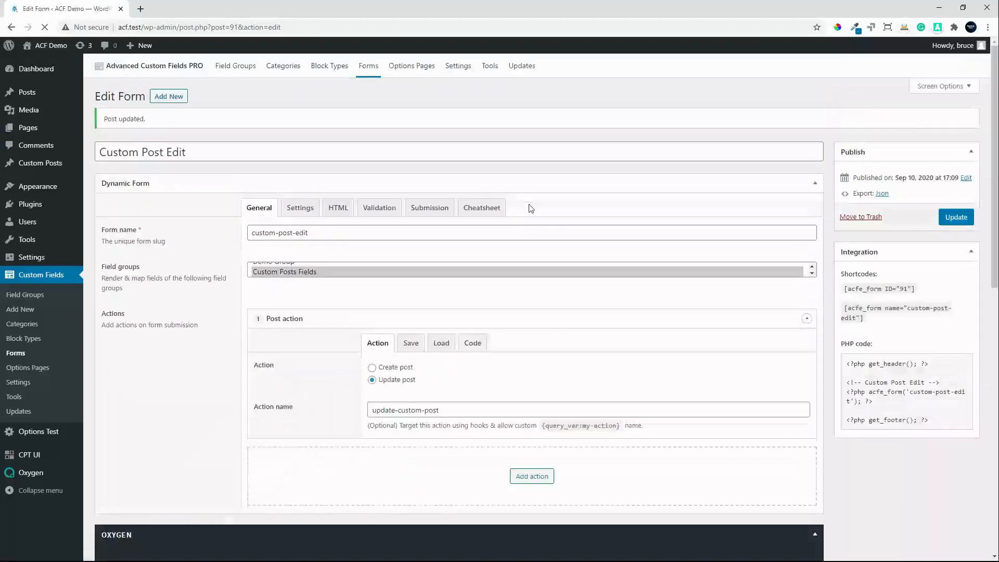
left_click(430, 208)
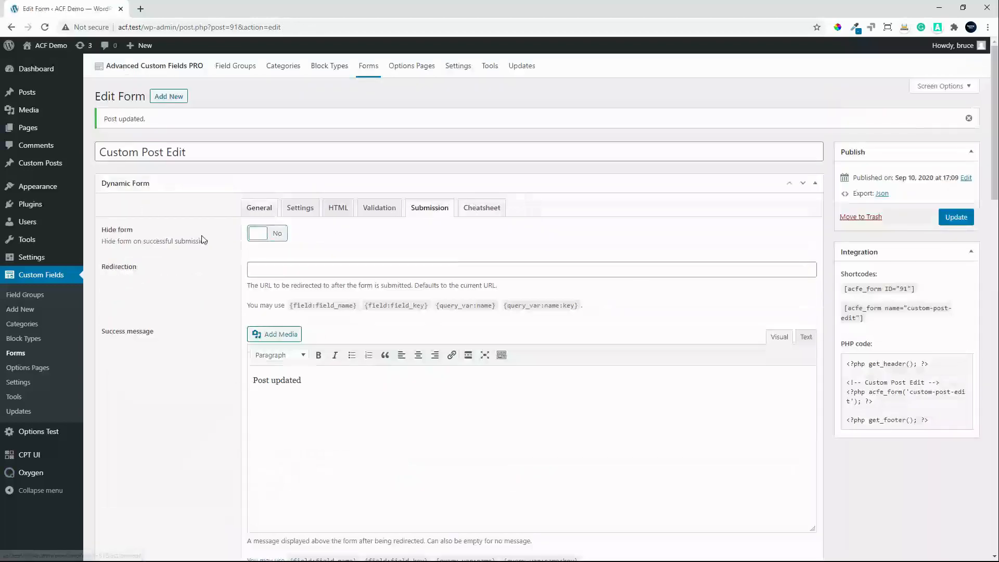
left_click(263, 233)
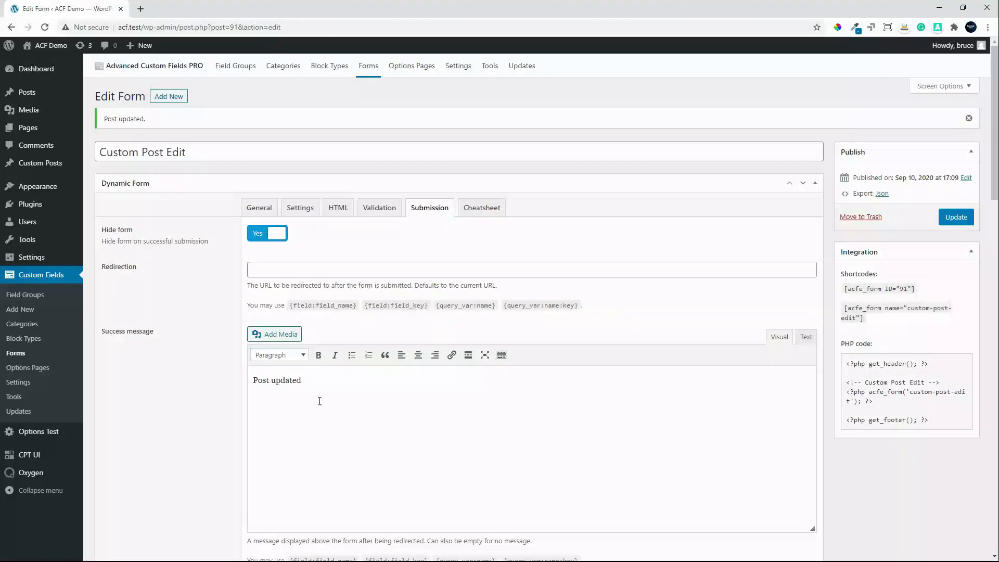
left_click_drag(316, 387, 231, 379)
type("Thank you for updating.")
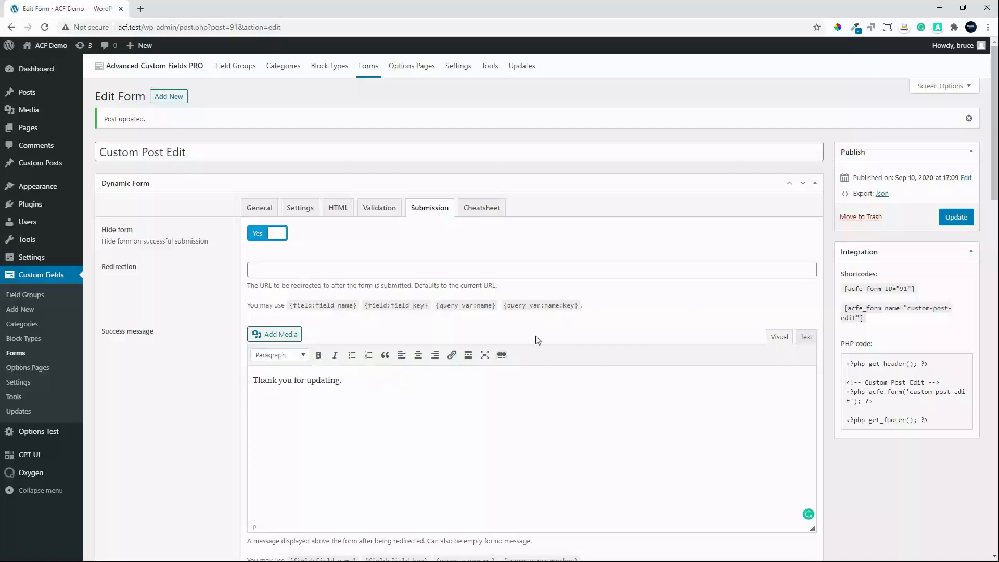
scroll(494, 366, "down", 2)
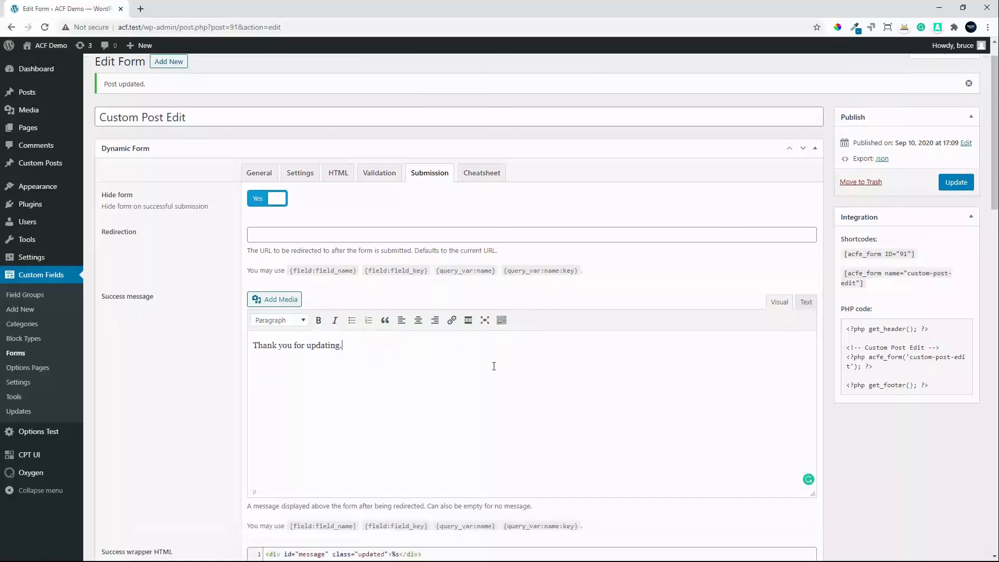
scroll(493, 364, "down", 1)
scroll(497, 356, "up", 1)
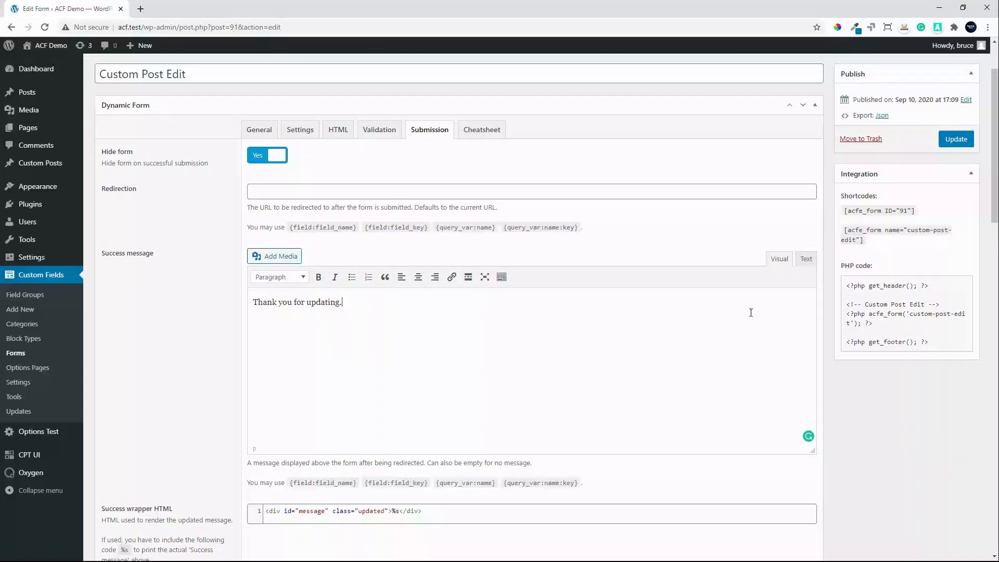
left_click(956, 139)
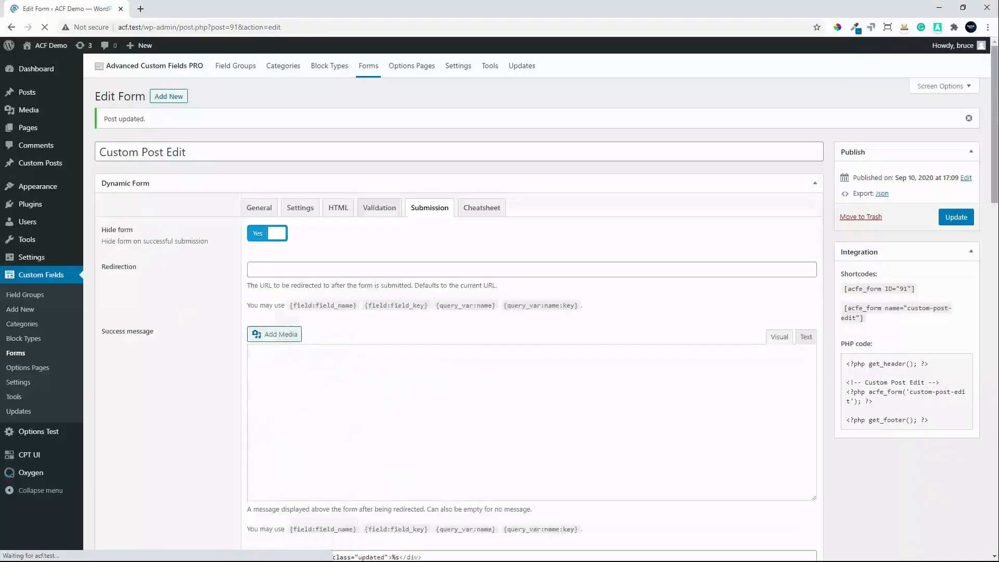
mouse_move(997, 91)
left_mouse_down()
mouse_move(982, 348)
mouse_move(987, 89)
left_mouse_up()
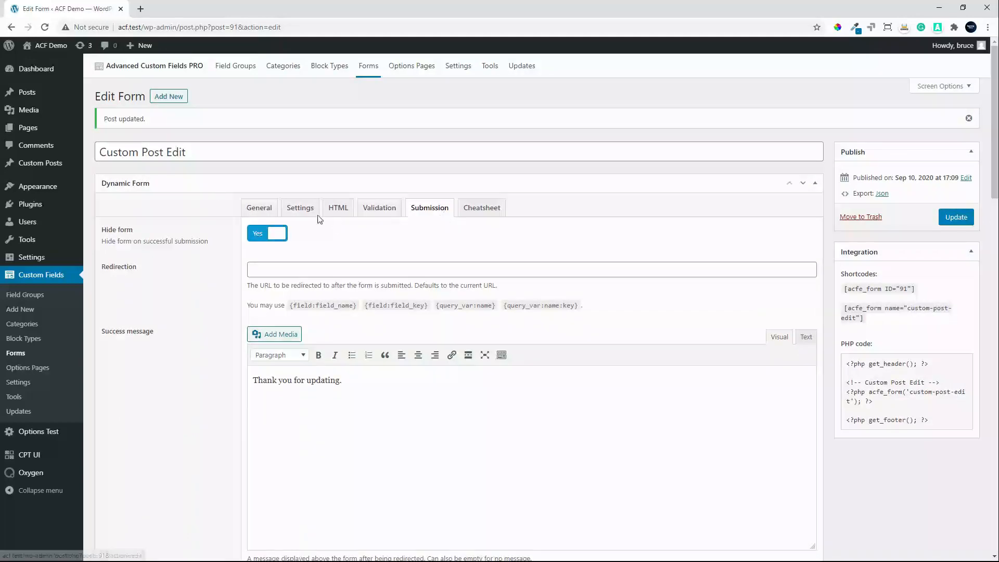
- Set the form's submit value to "Update Post" and update the form
left_click(301, 209)
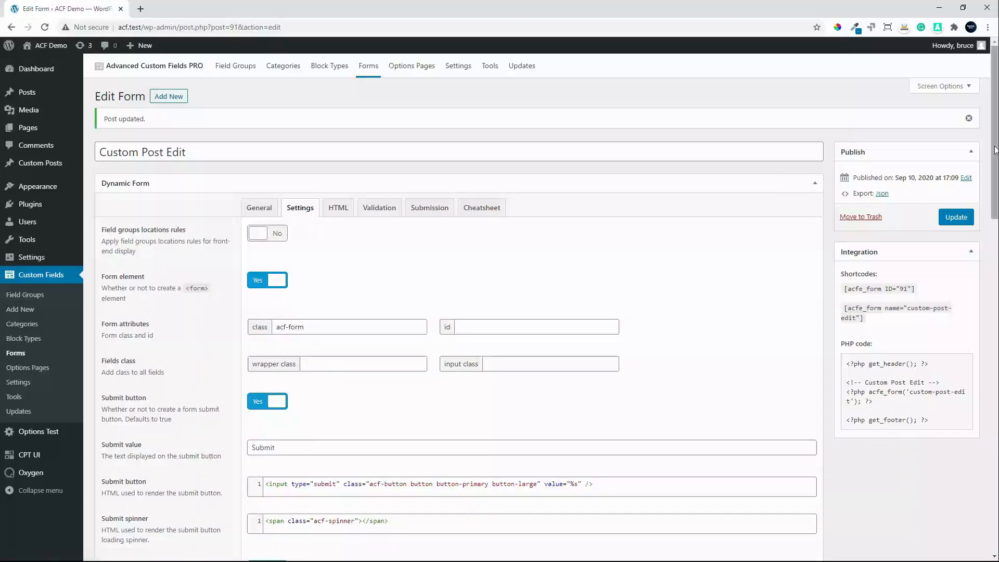
scroll(995, 150, "down", 3)
left_click_drag(309, 268, 231, 269)
type("Update Post")
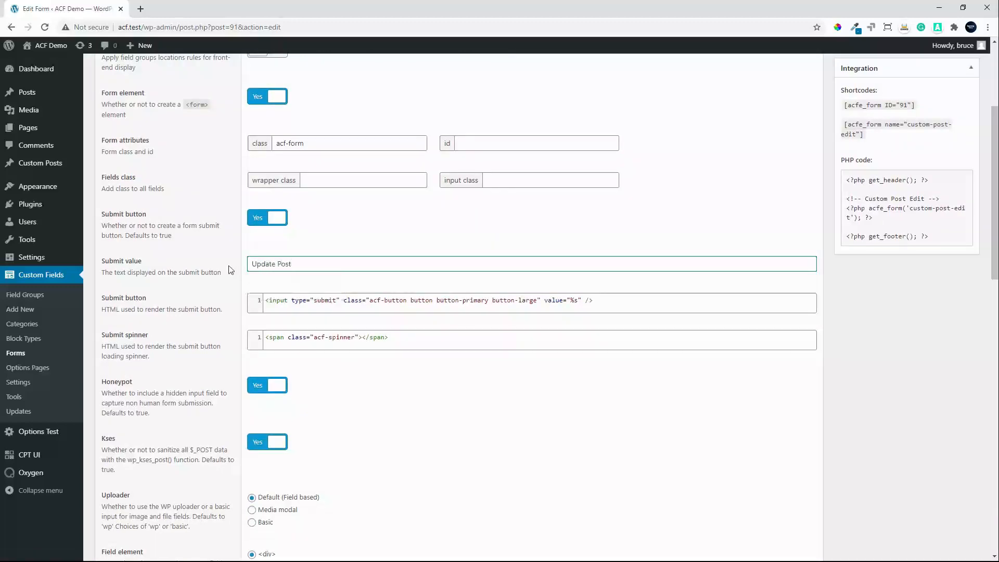
scroll(424, 162, "up", 2)
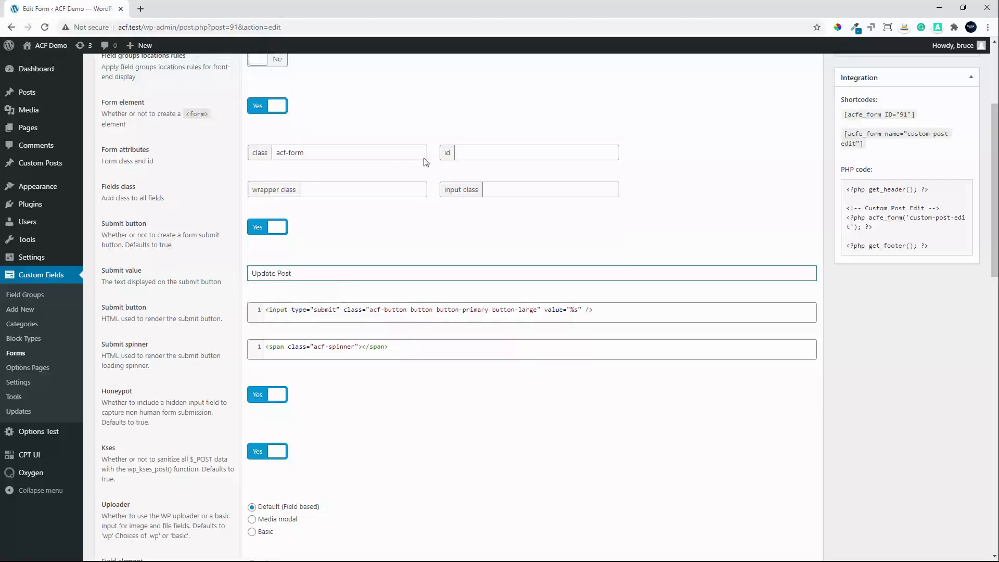
scroll(426, 162, "up", 1)
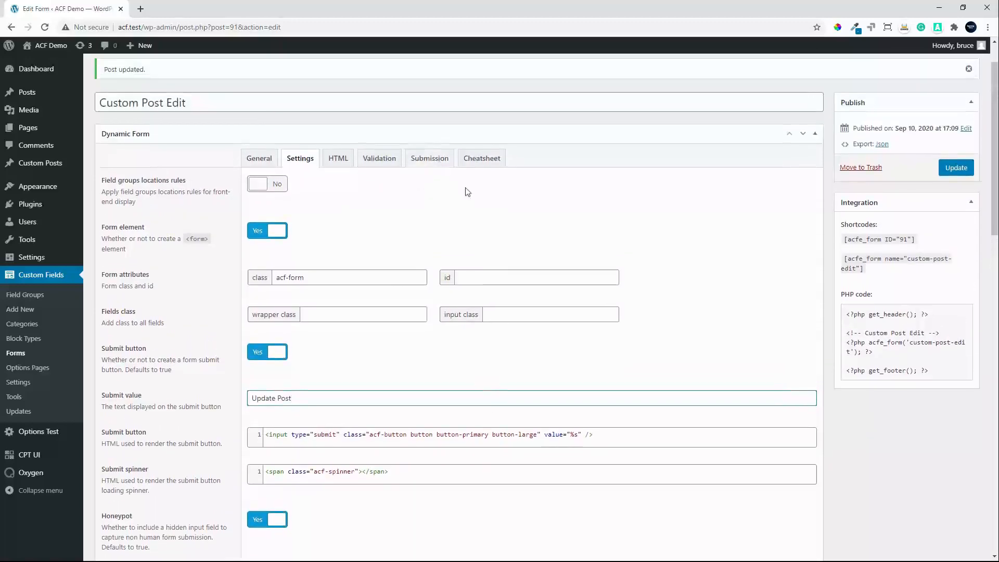
left_click(967, 170)
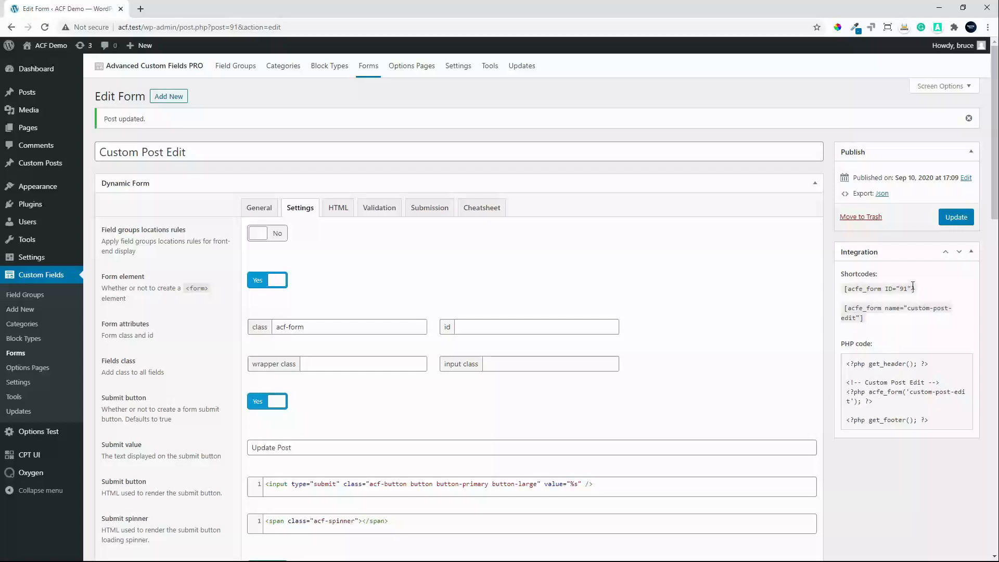
- Highlight the edit form's ID-based shortcode, and open the list of Oxygen templates
left_click_drag(845, 289, 912, 292)
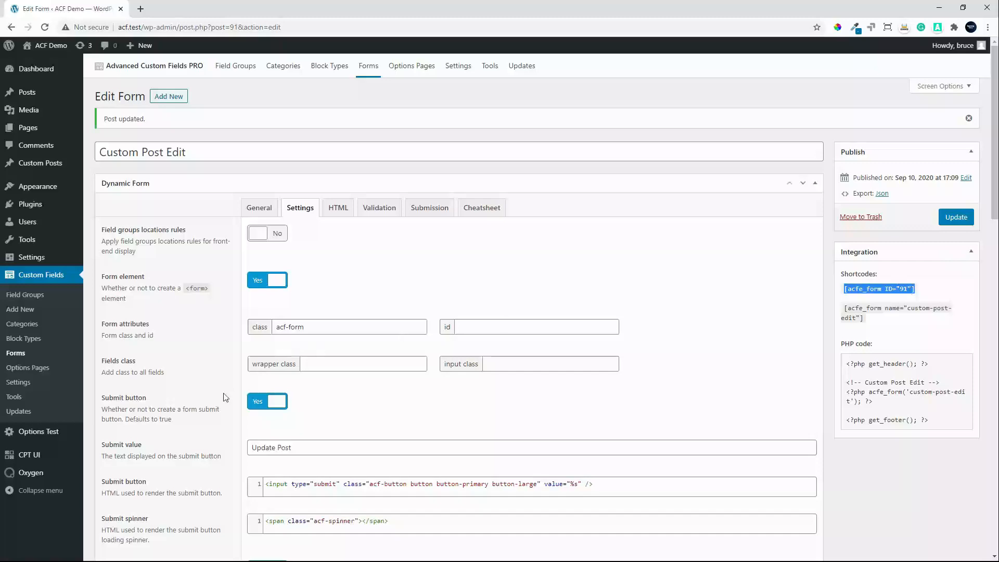
mouse_move(23, 474)
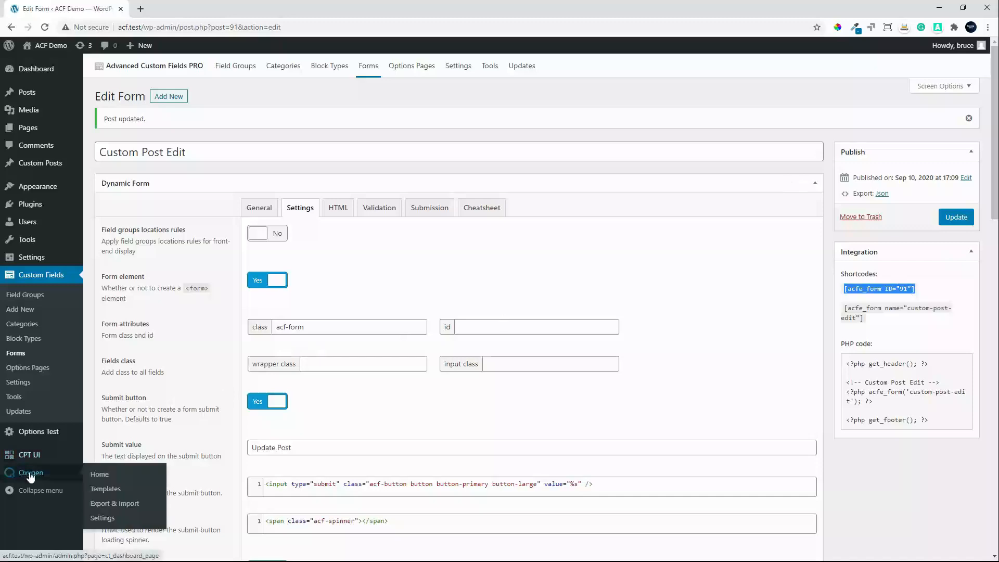
left_click(30, 474)
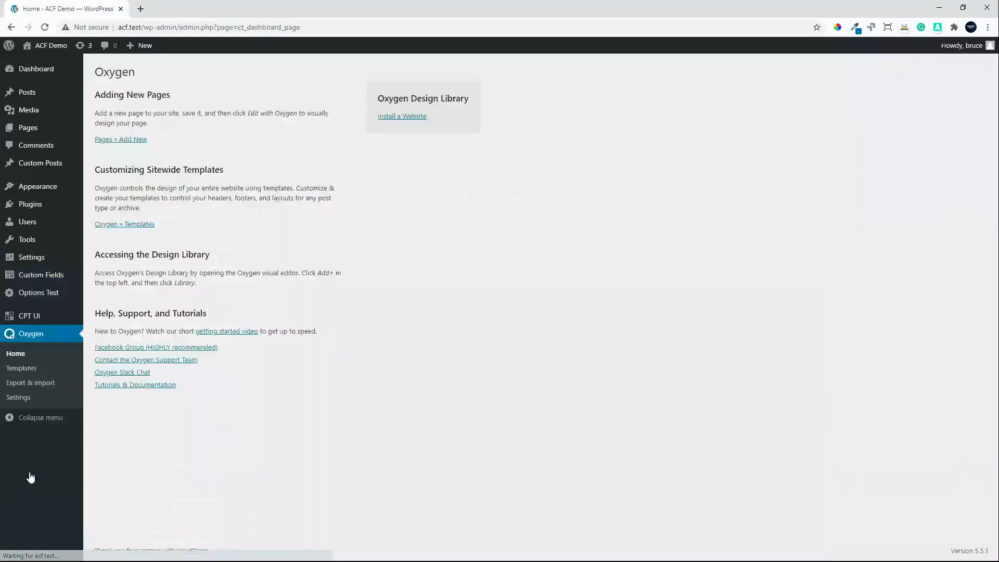
left_click(32, 370)
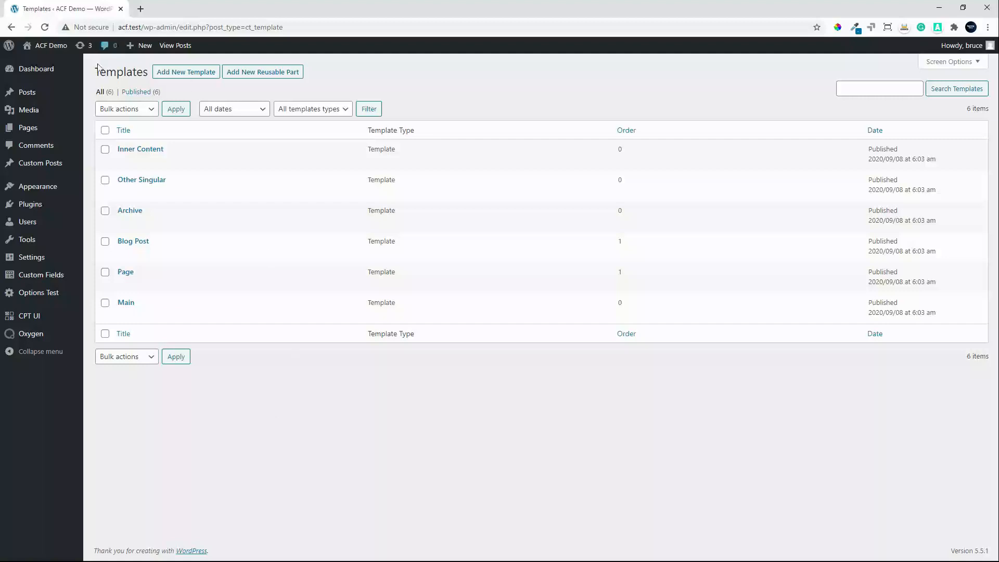
- Create a new page titled "Create Custom Post" and publish it
mouse_move(26, 129)
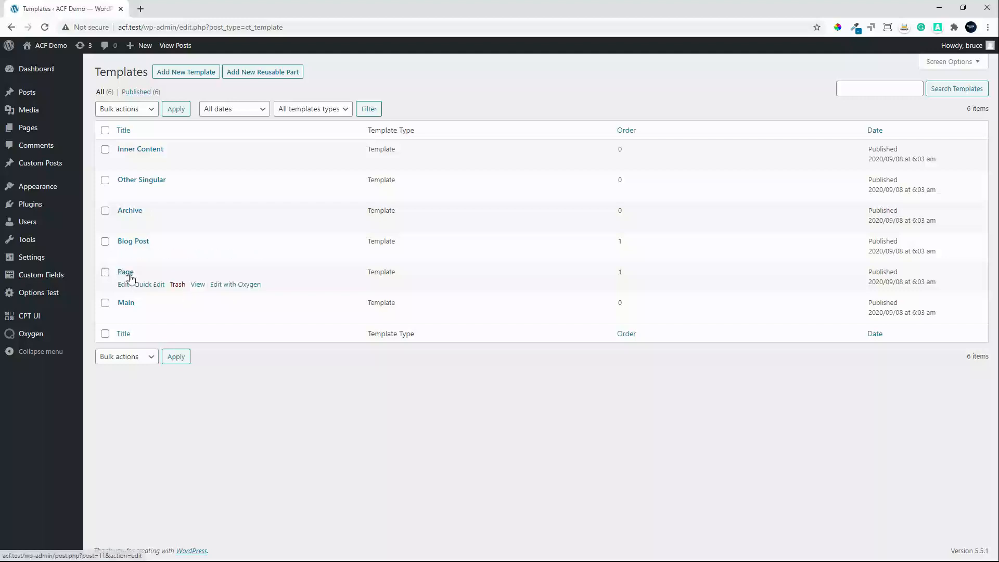
left_click(26, 132)
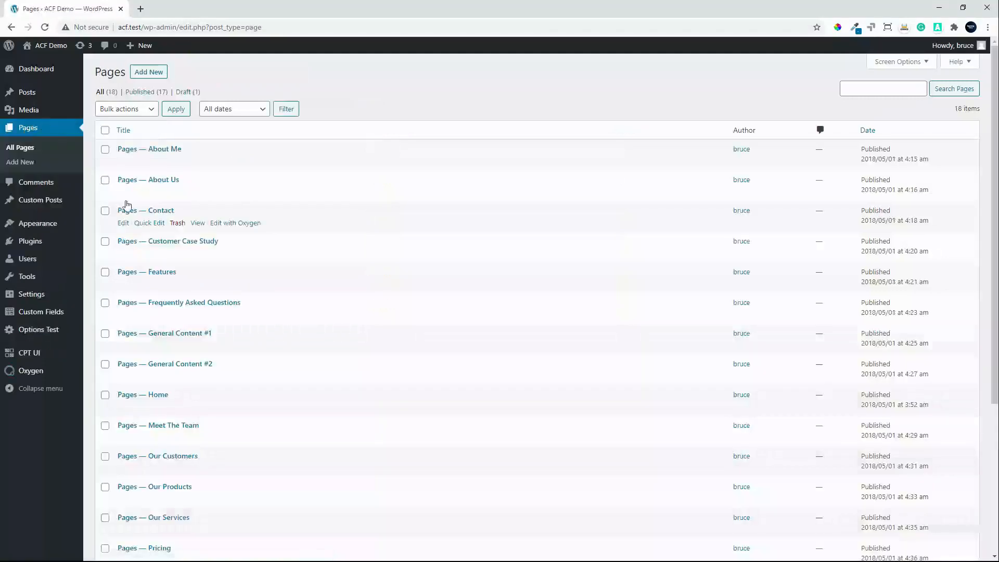
left_click(155, 73)
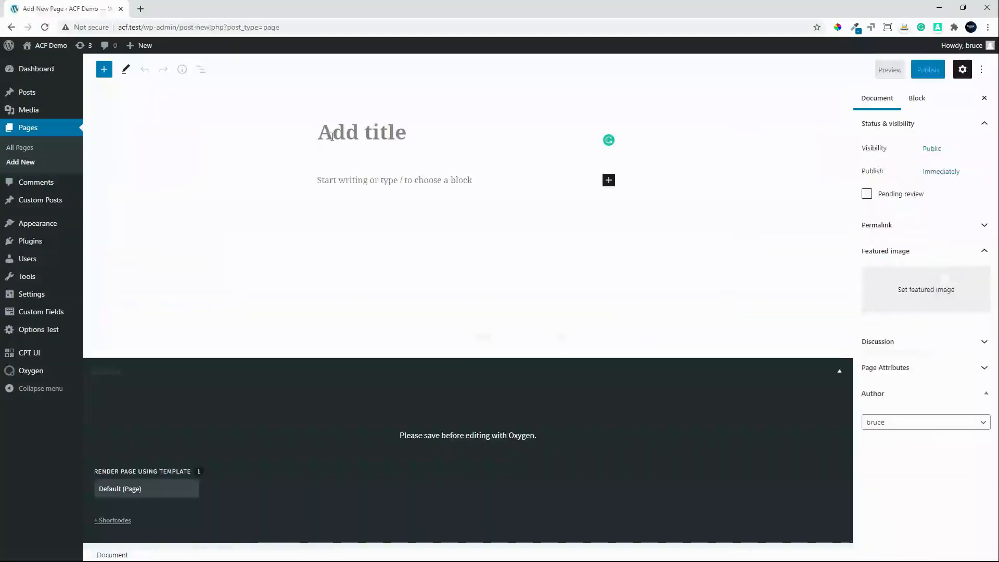
type("Creat")
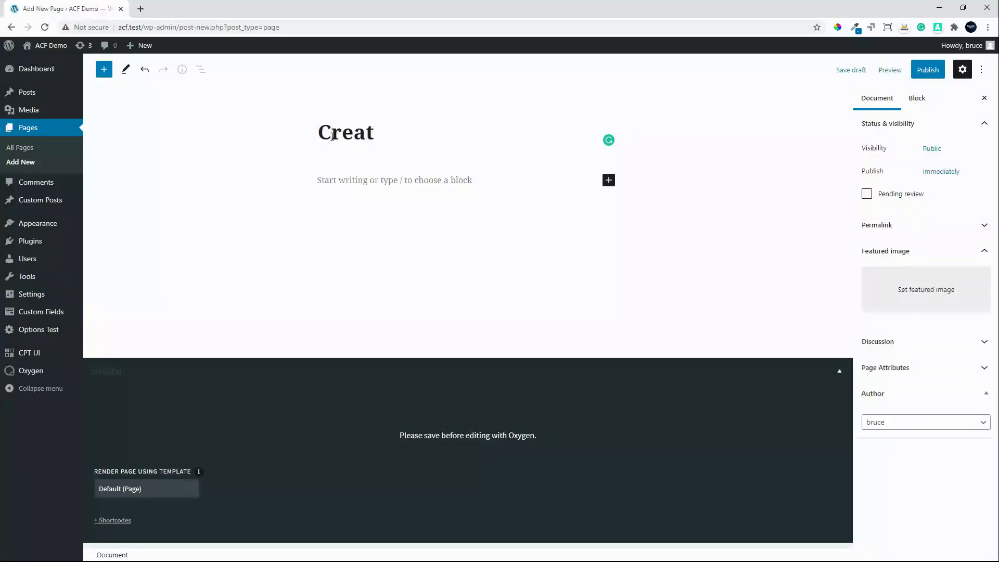
type("e Custom POs")
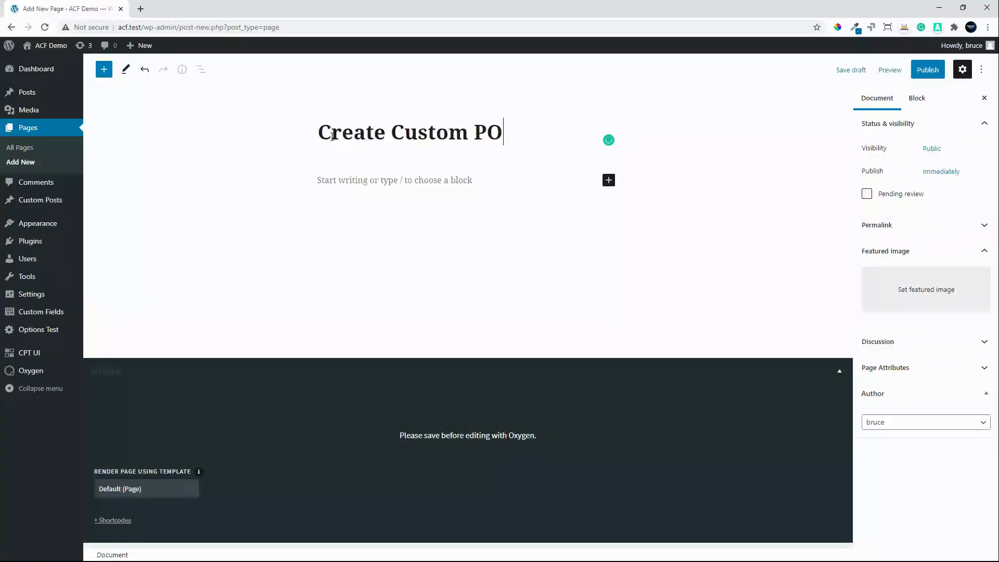
key("BackSpace")
key("BackSpace")
type("ost")
left_click(926, 70)
left_click(910, 70)
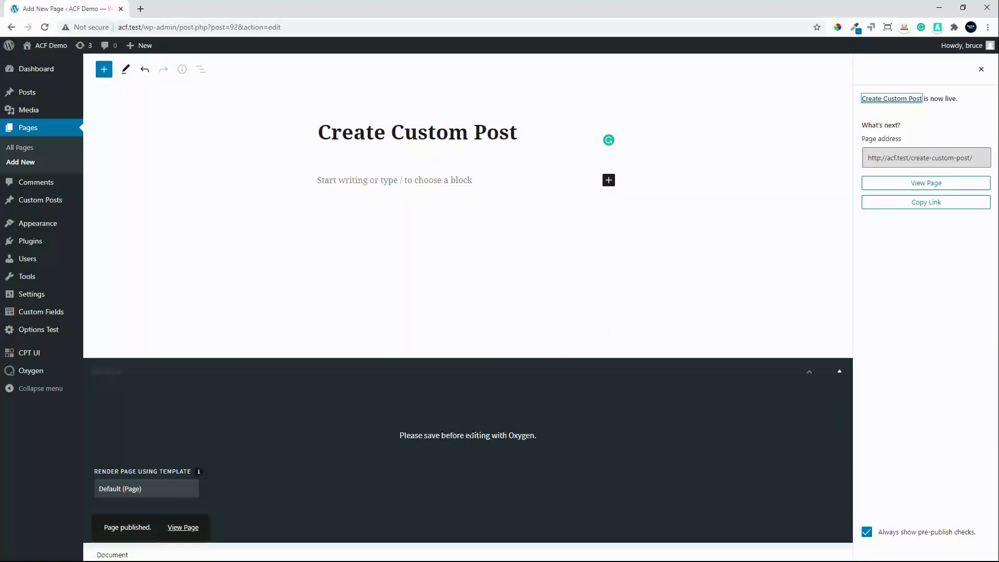
- Save the published page again and open it in the Oxygen visual editor
left_click(410, 293)
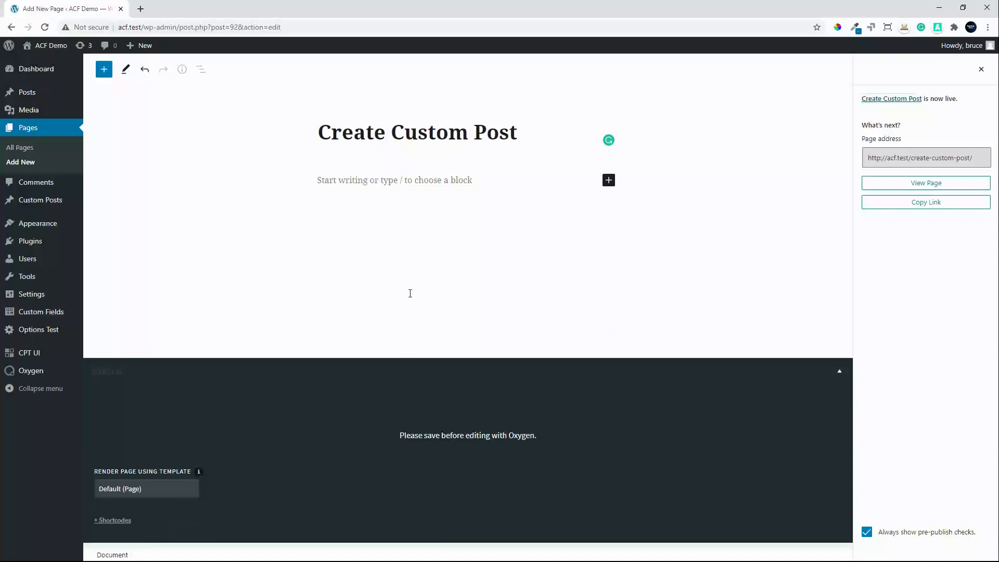
left_click(414, 290)
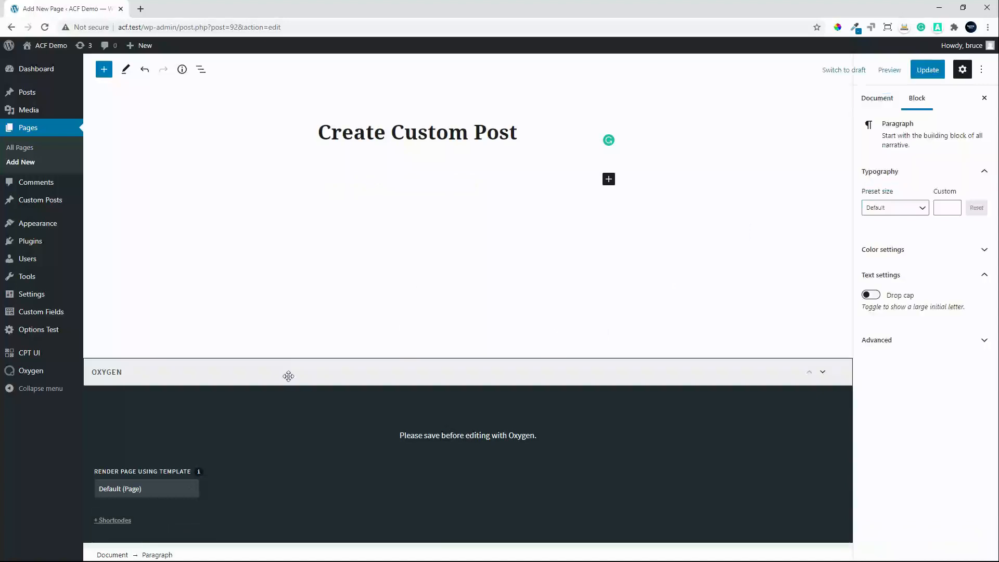
key("ctrl+s")
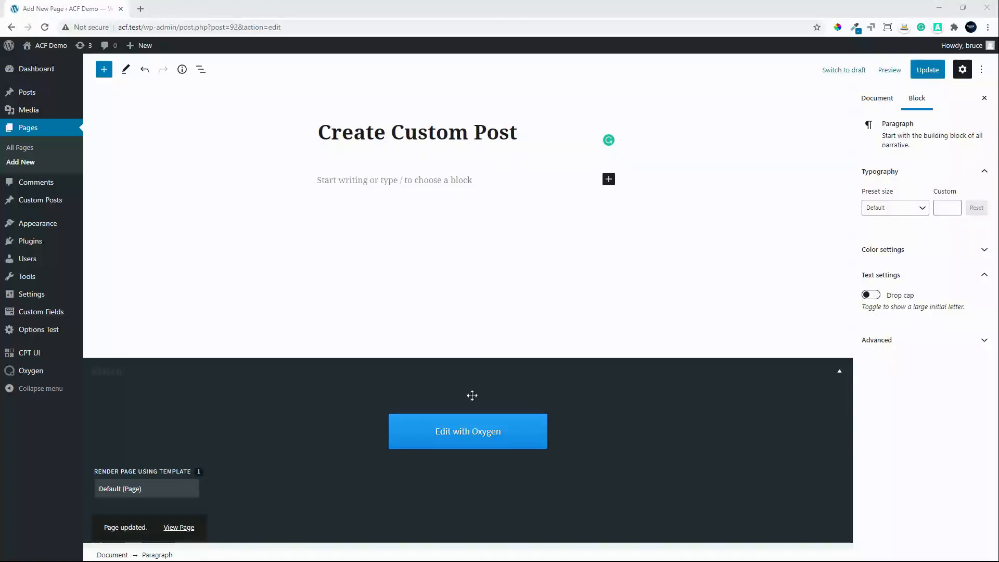
left_click(448, 434)
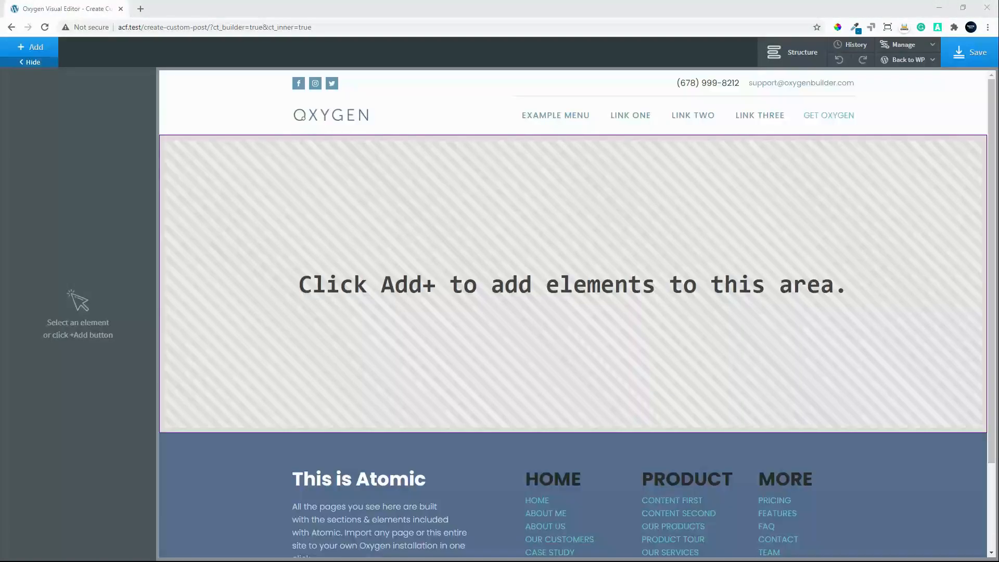
- Add a section to the page holding a Shortcode Wrapper with a Shortcode element nested inside it
left_click(12, 49)
left_click(54, 147)
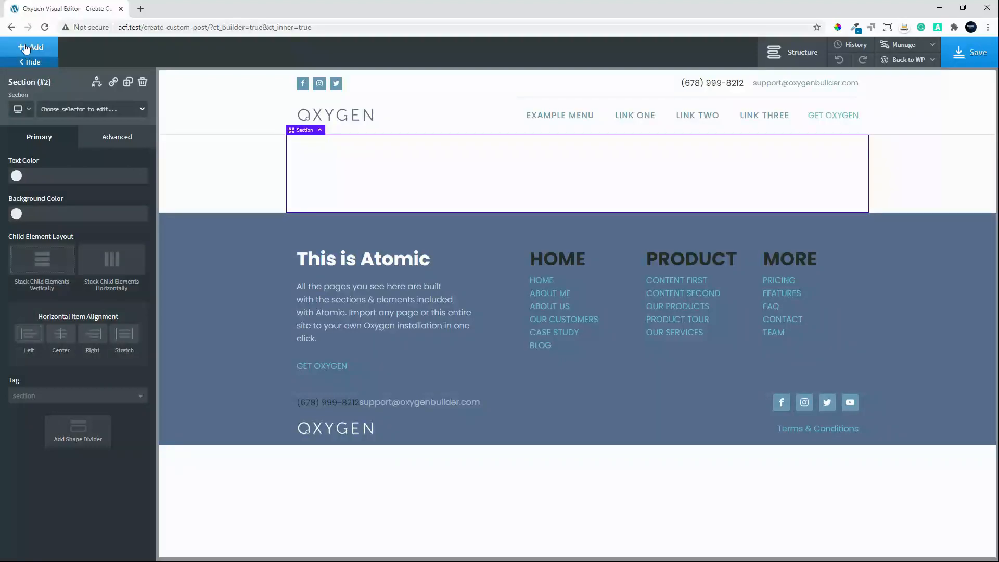
left_click(26, 48)
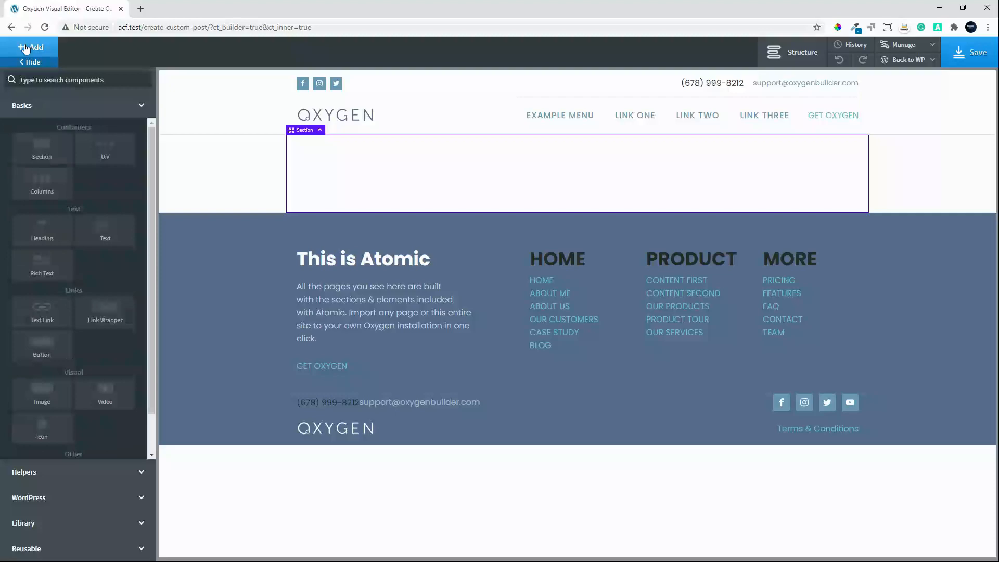
left_click(57, 498)
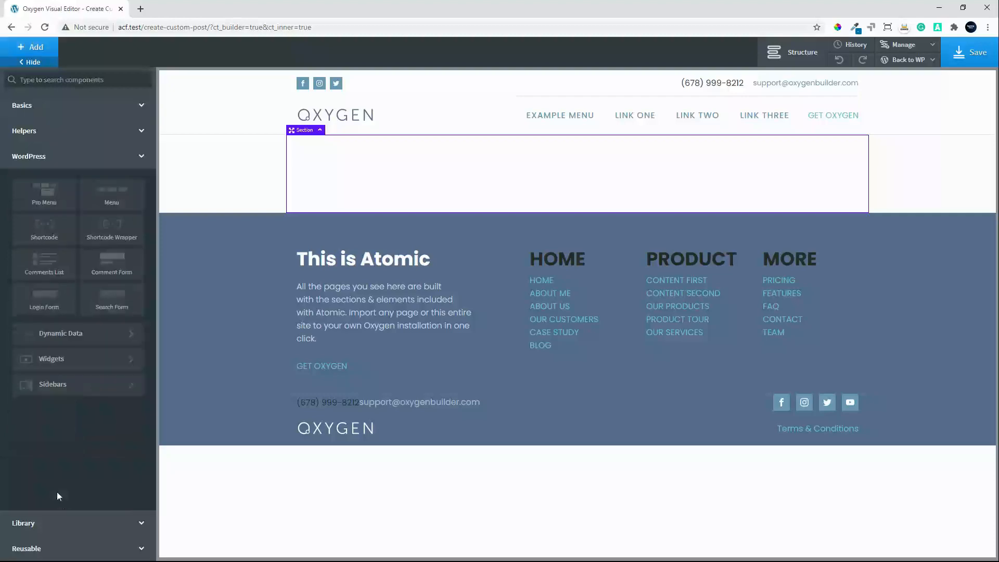
left_click(102, 238)
left_click(30, 48)
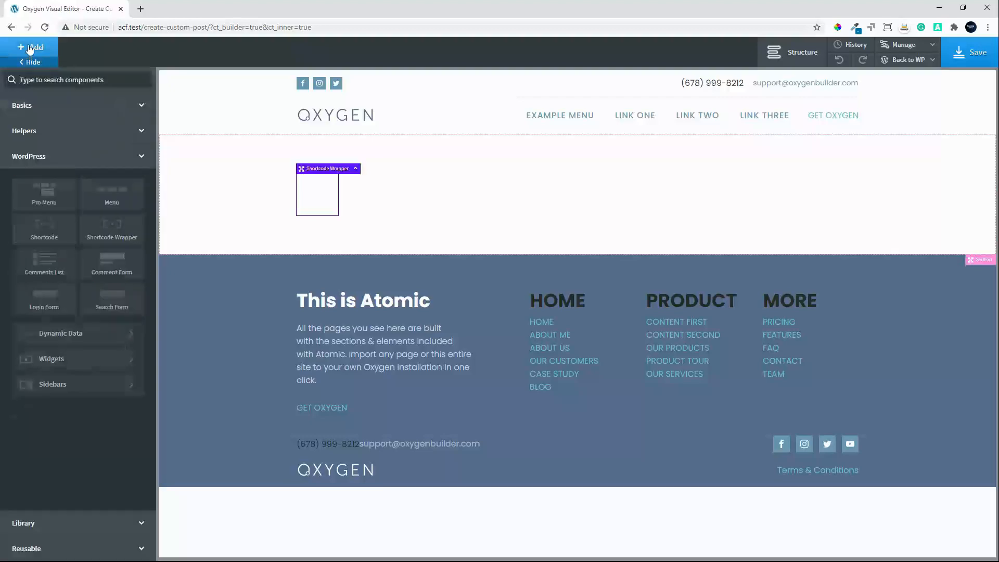
left_click(54, 231)
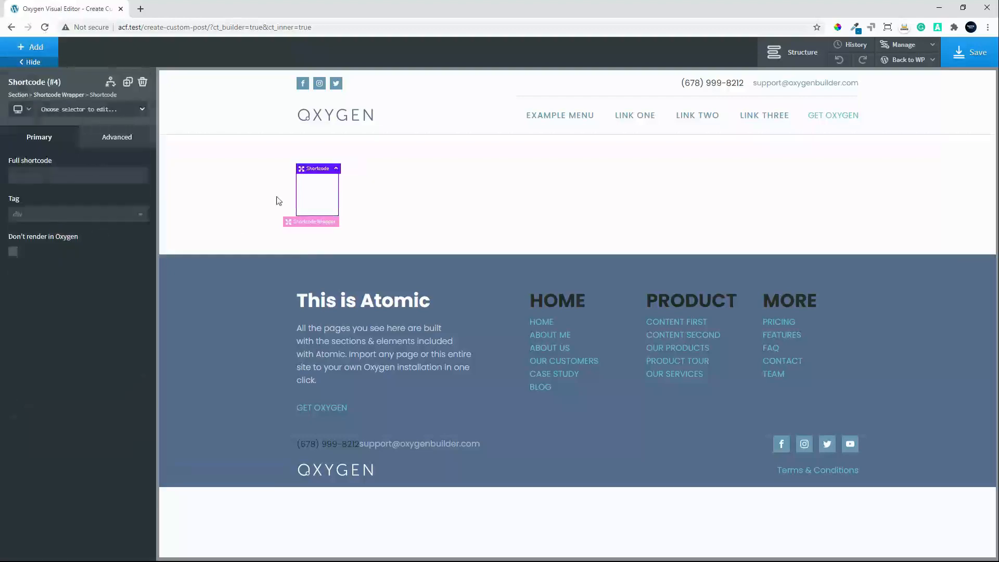
- Set the Shortcode Wrapper's width to 100% and select the Shortcode element inside it
left_click(74, 96)
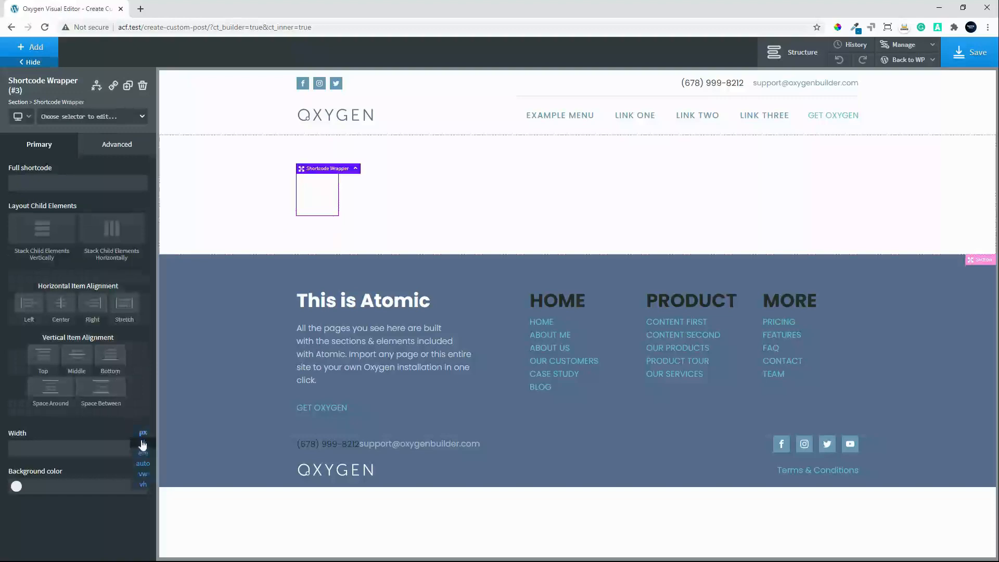
type("100")
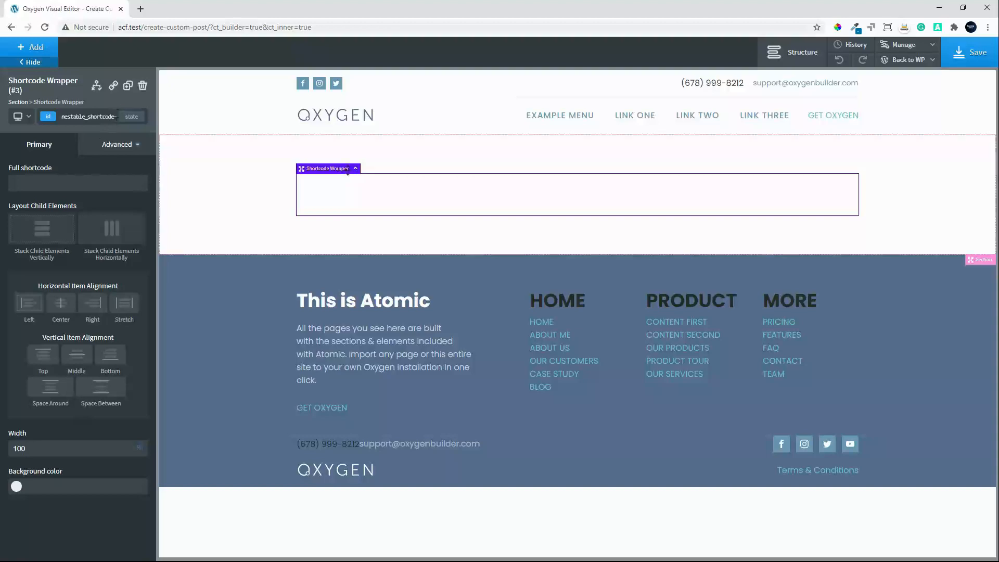
left_click(322, 193)
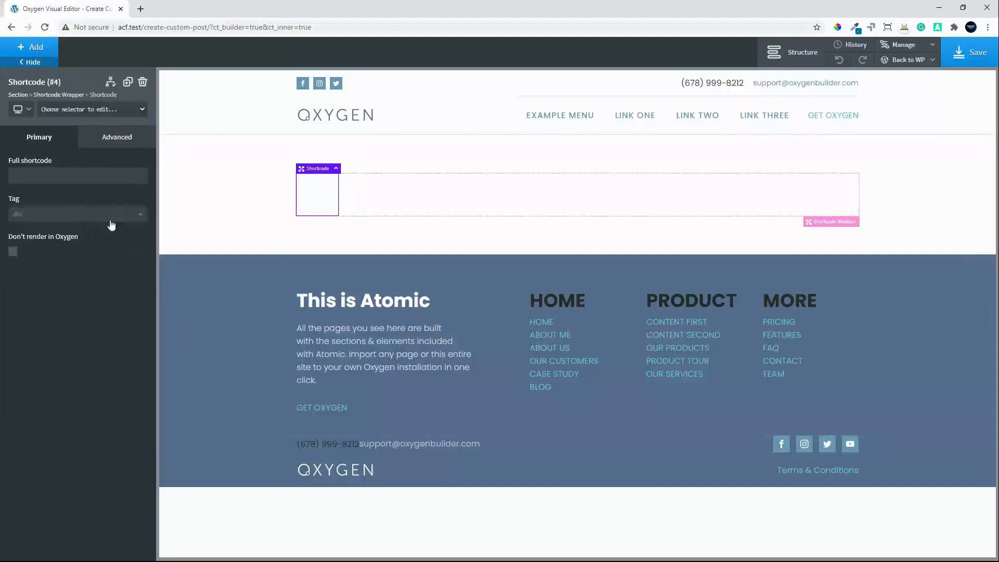
- Set the Shortcode element's width to 100%
left_click(128, 141)
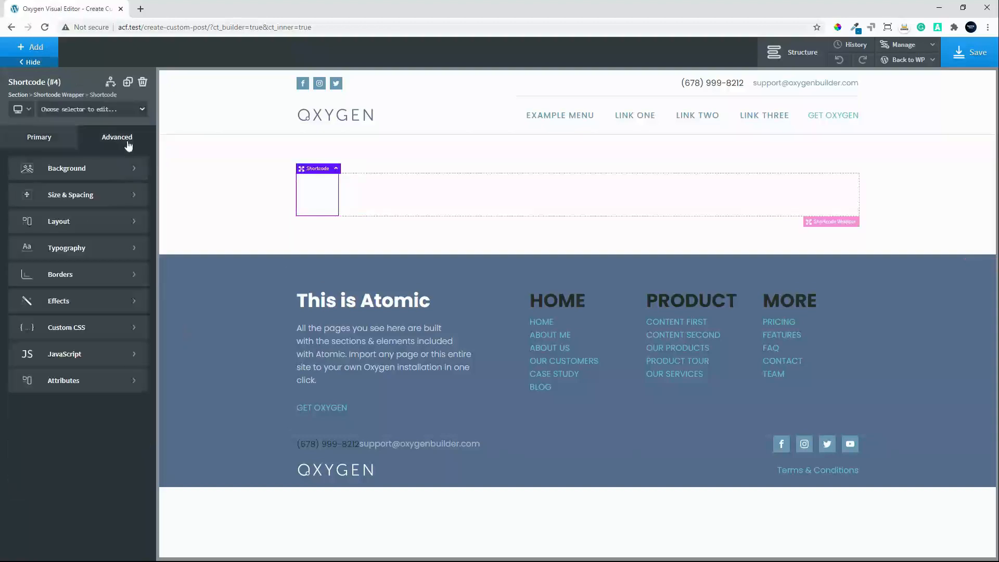
left_click(80, 196)
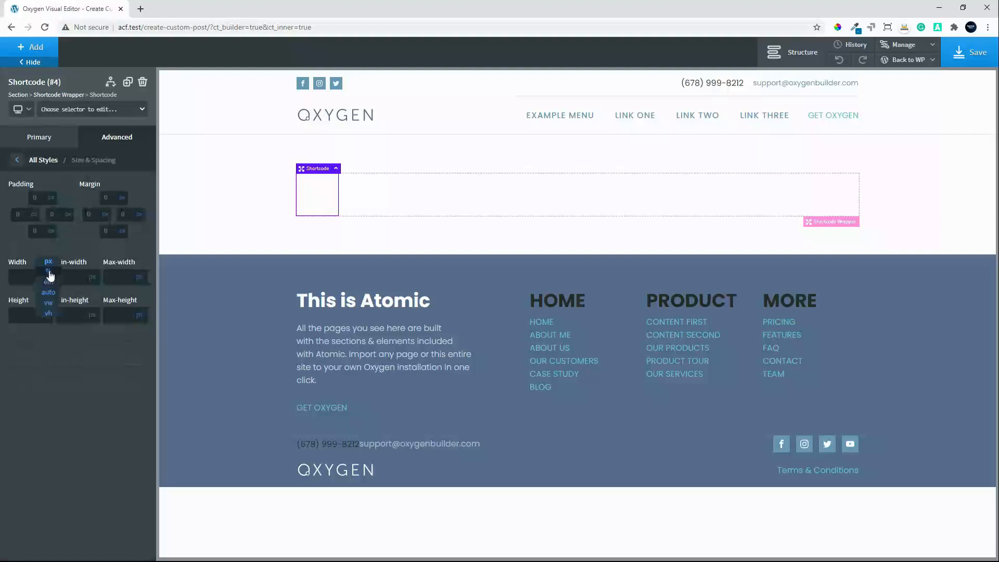
left_click(48, 276)
left_click(26, 277)
type("100")
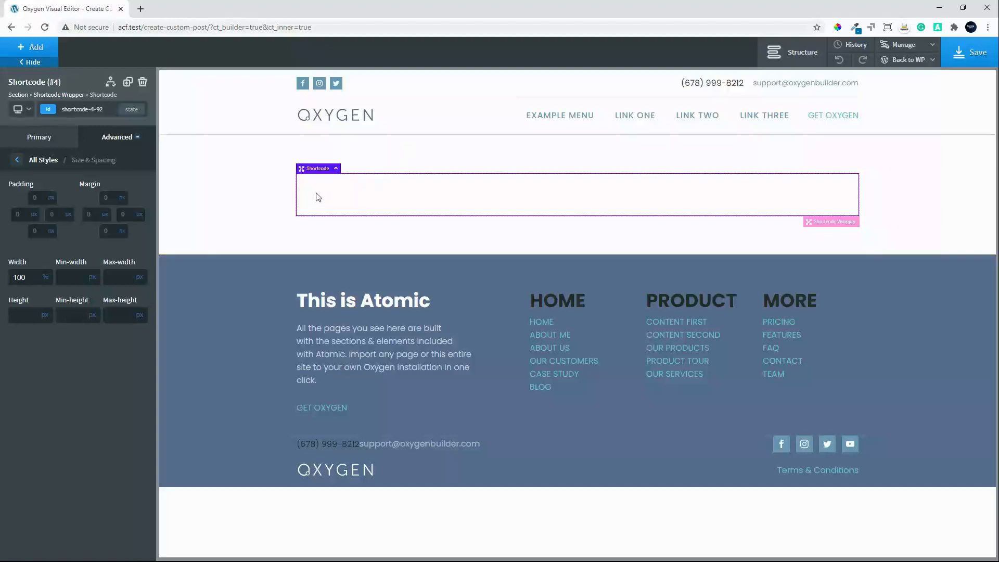
- Set the element's full shortcode to [acfe_form ID="90"] and look over the rendered form
left_click(39, 138)
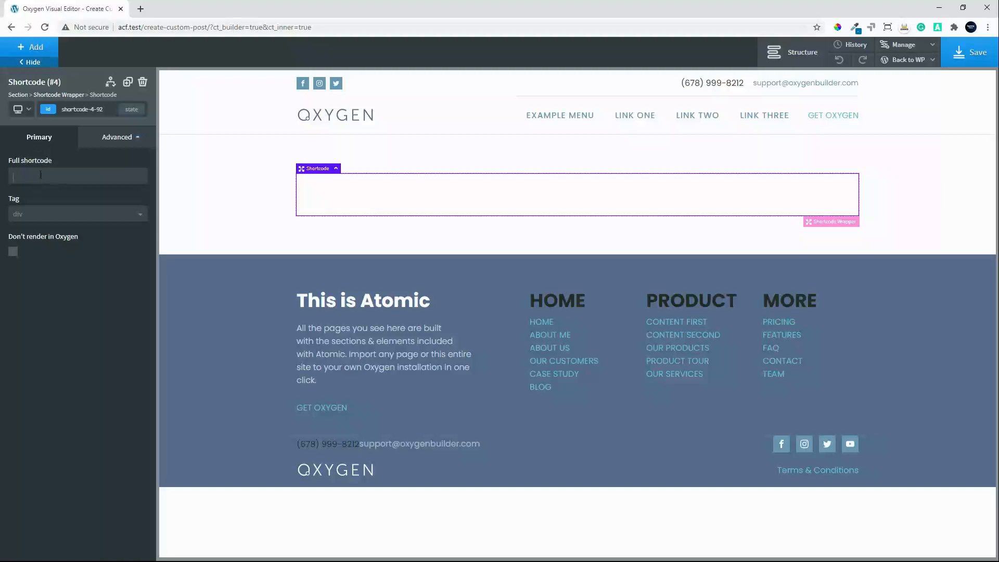
left_click(41, 175)
type("[acfe_form ID=\"91\"]")
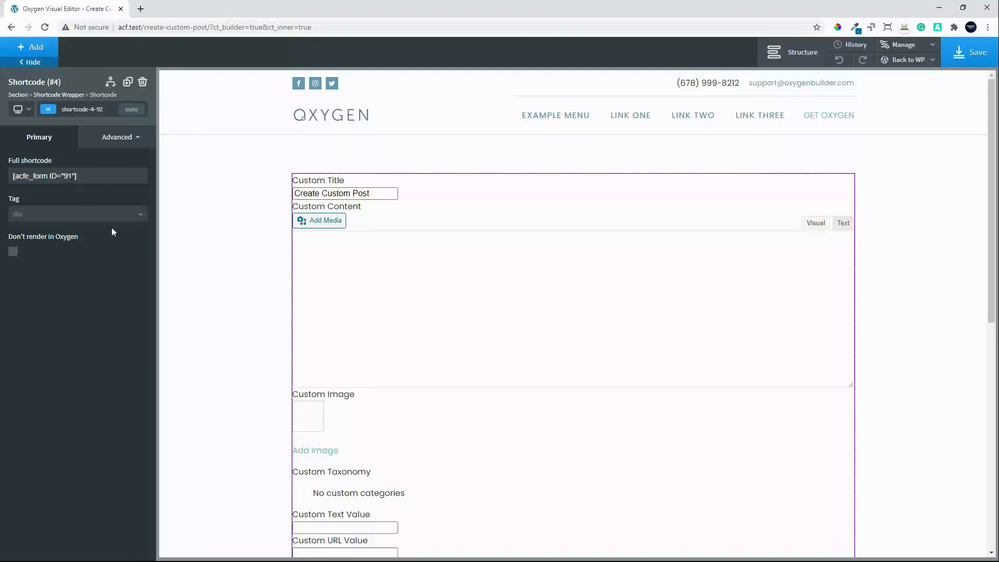
key("BackSpace")
type("0")
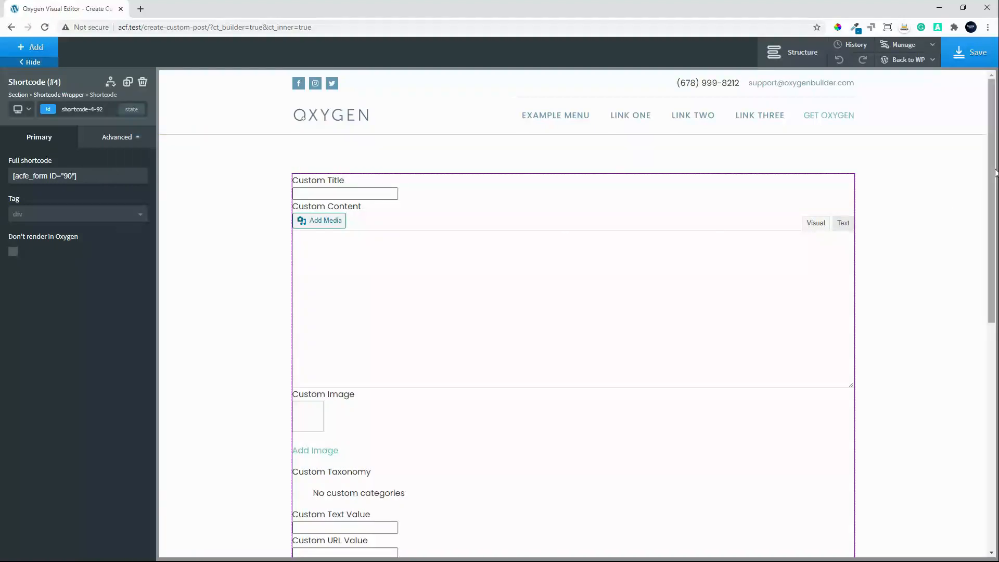
left_click_drag(992, 177, 983, 351)
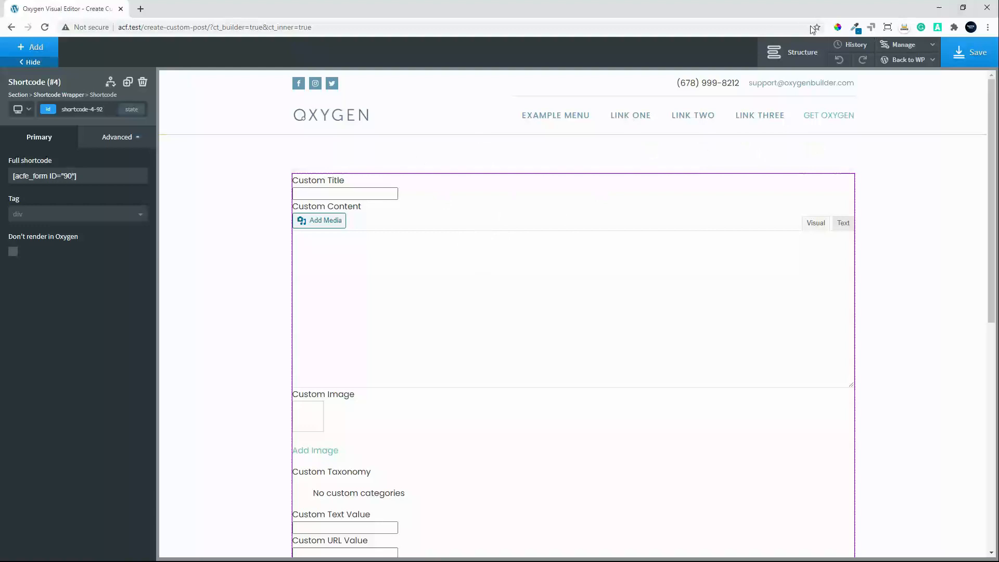
- Add a Heading element to the section and place it above the Shortcode Wrapper in the page structure
left_click(793, 50)
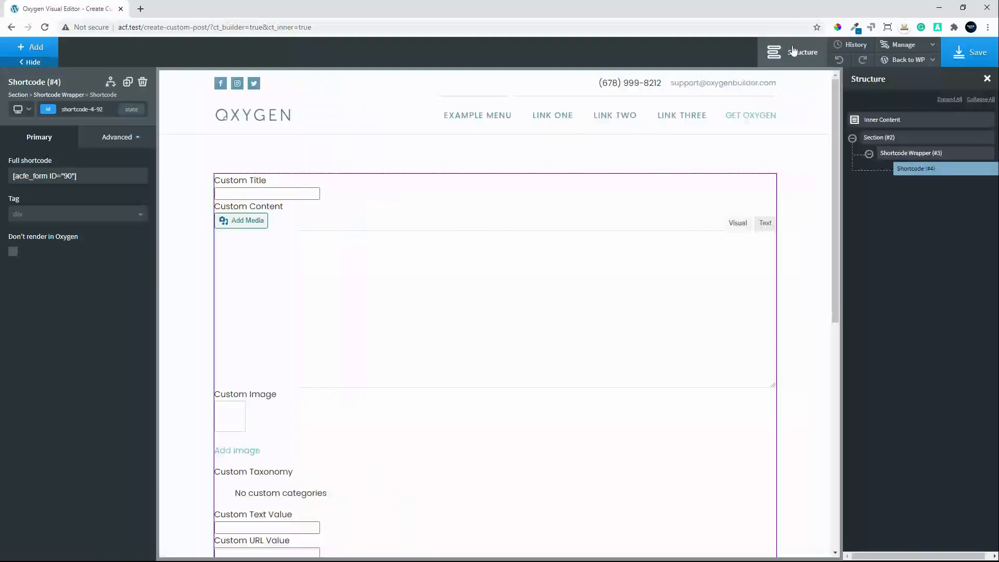
left_click(889, 139)
left_click(32, 47)
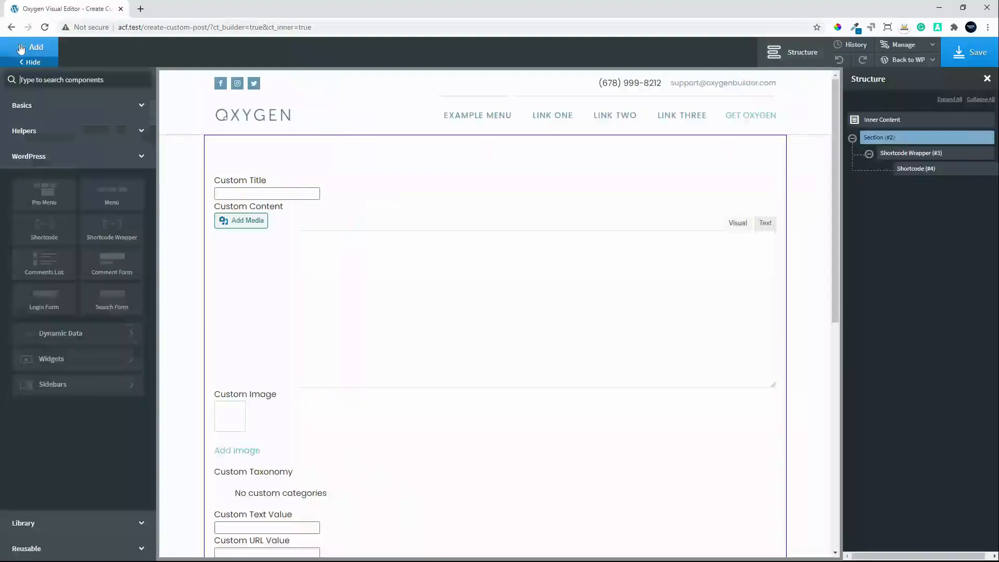
left_click(82, 100)
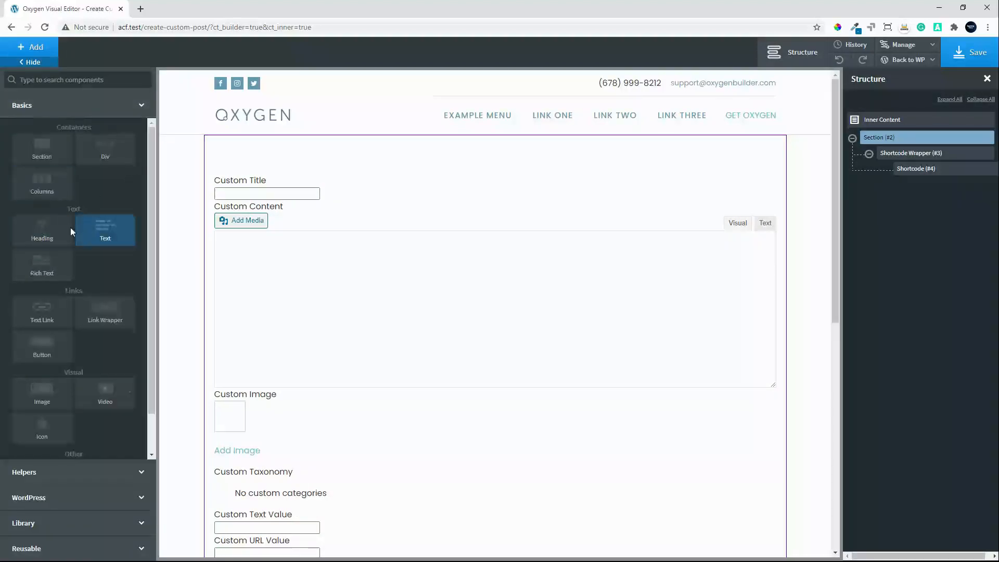
left_click(53, 233)
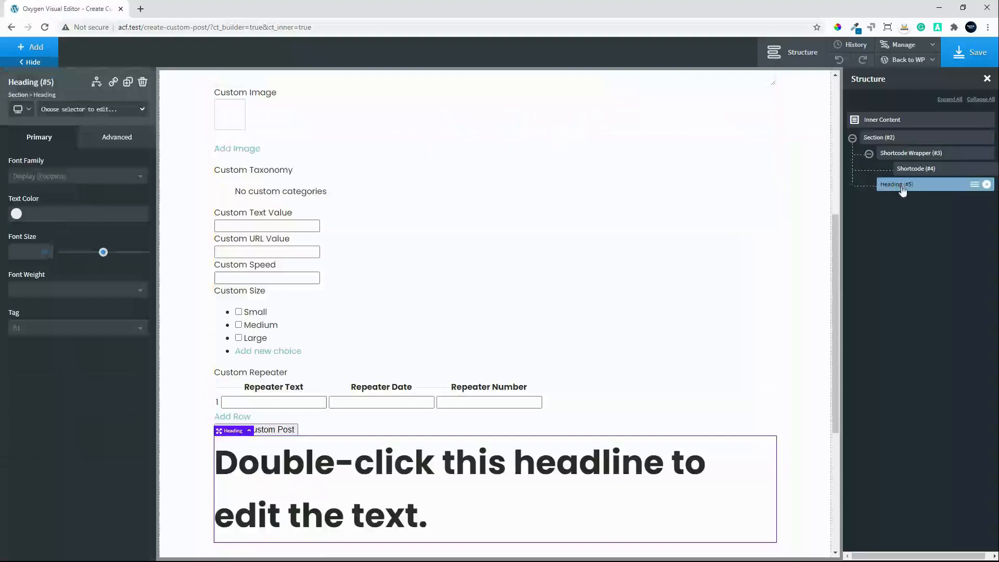
left_click_drag(904, 188, 911, 155)
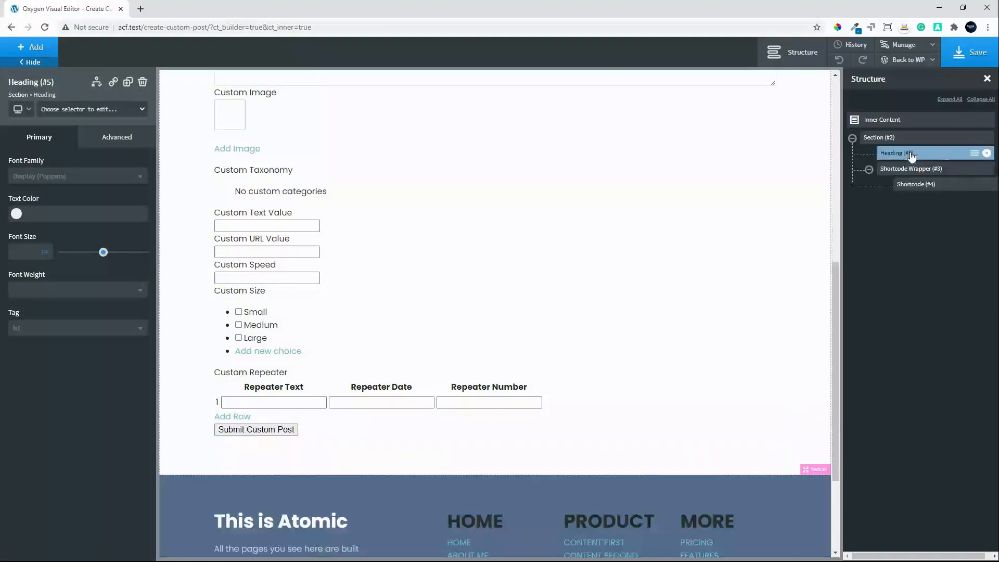
- Change the heading text to "Create a new post" and set its tag to H3
left_click(834, 85)
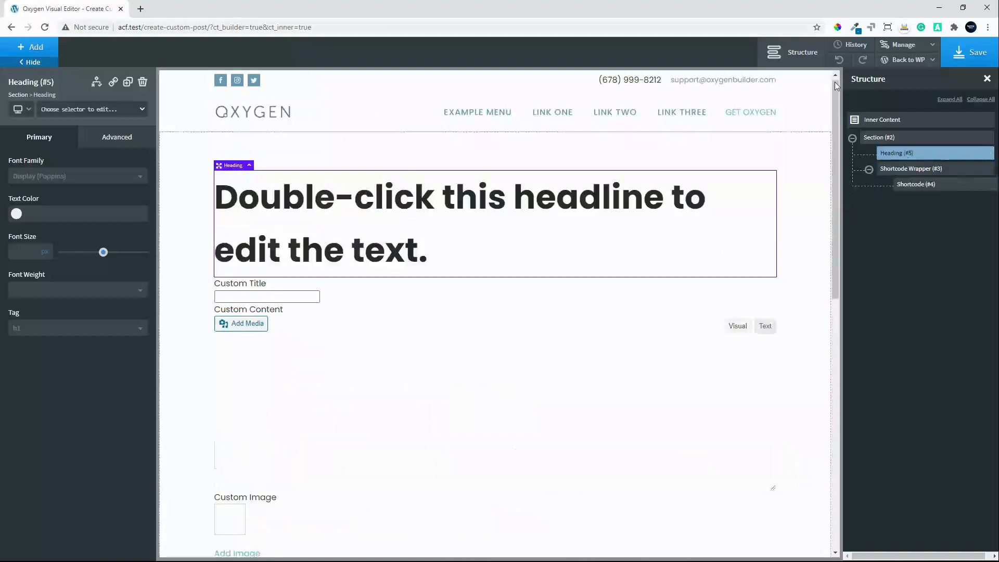
double_click(364, 210)
type("Cre")
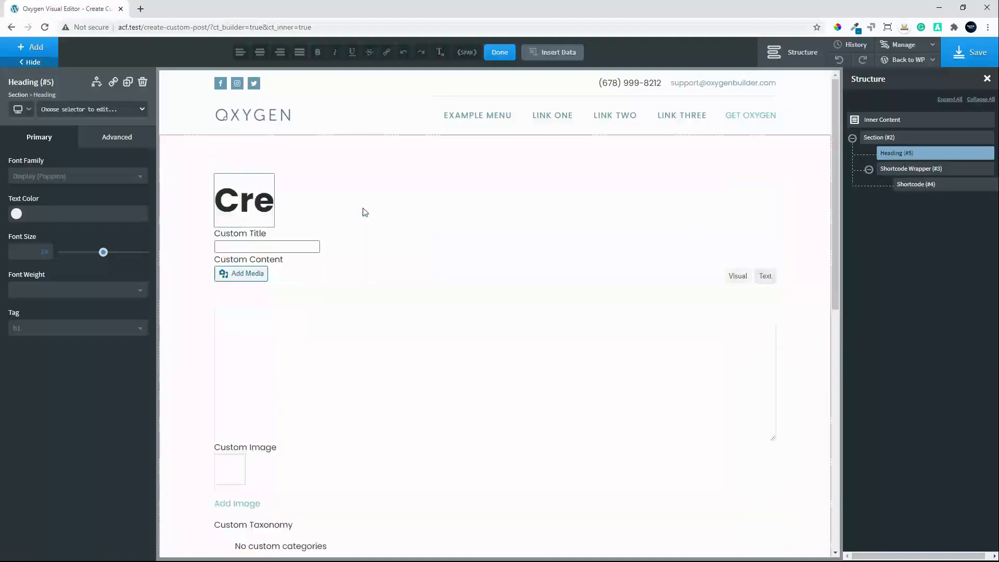
type("ate a new post")
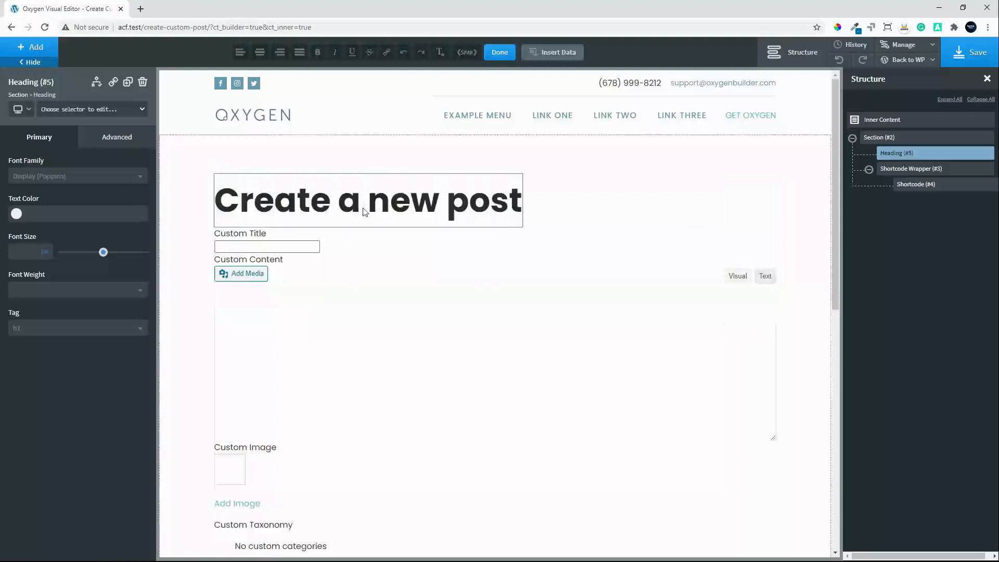
left_click(603, 199)
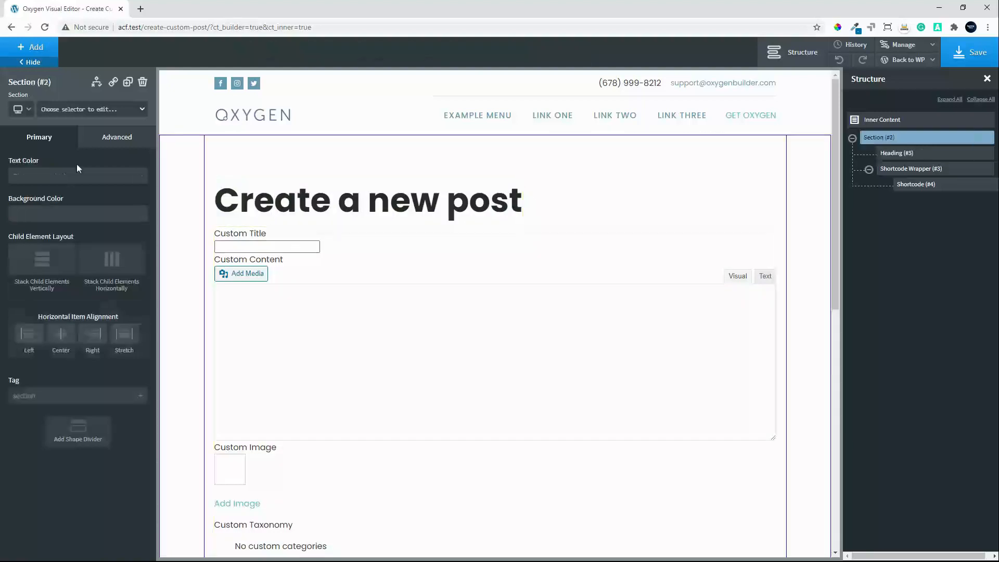
left_click(336, 201)
left_click(30, 334)
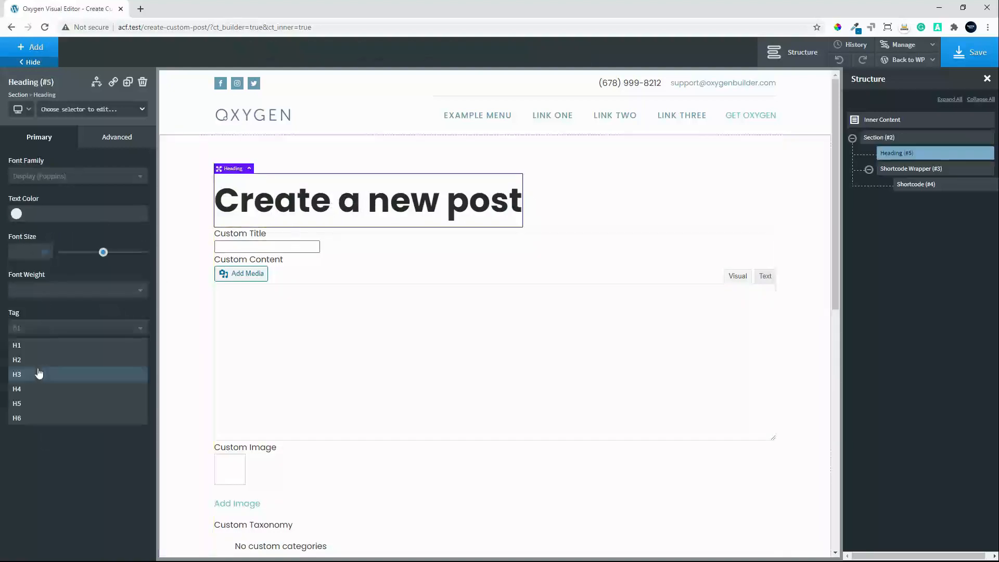
left_click(42, 373)
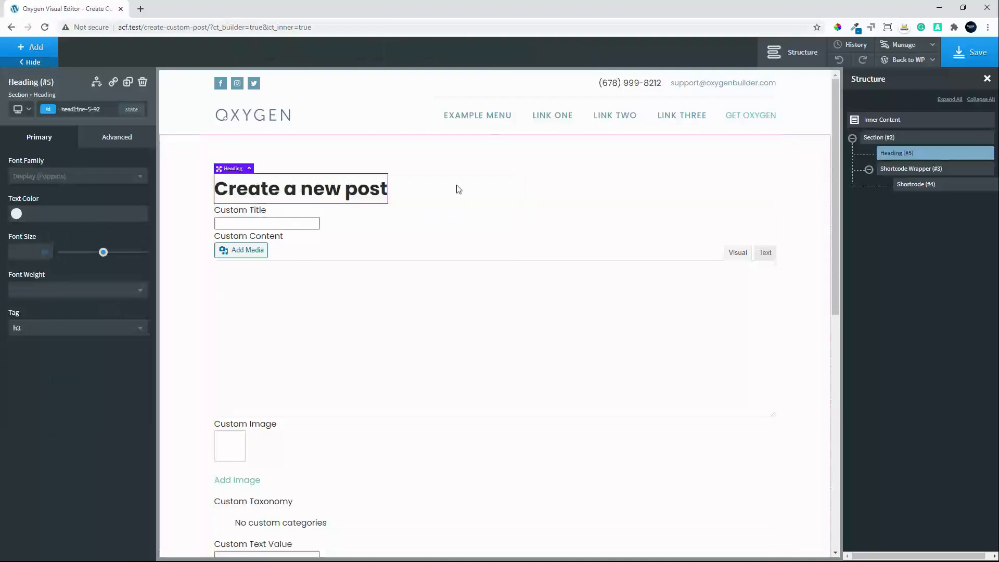
- Center the section's child items horizontally and select the Shortcode element containing the form
left_click(458, 188)
left_click(63, 337)
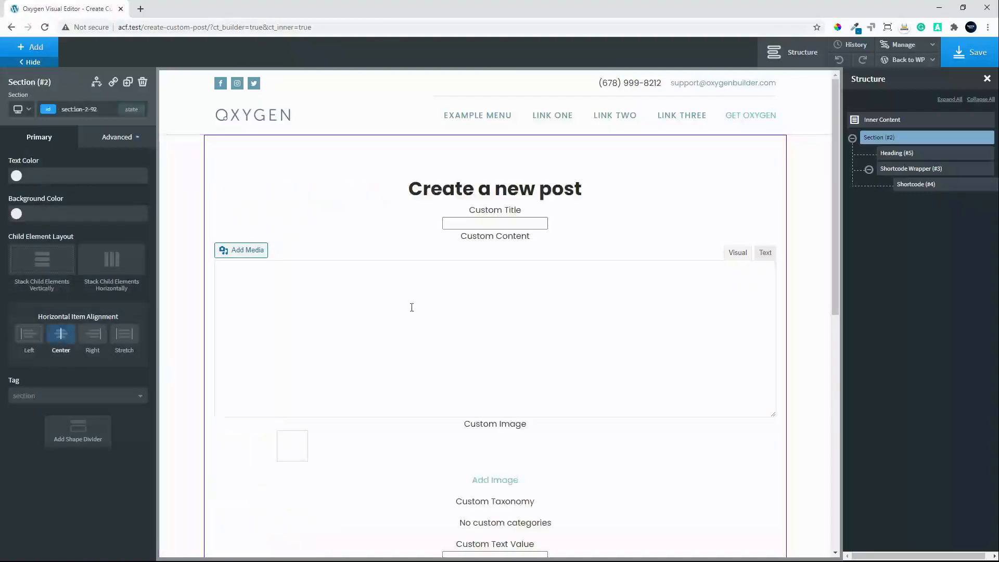
left_click(318, 222)
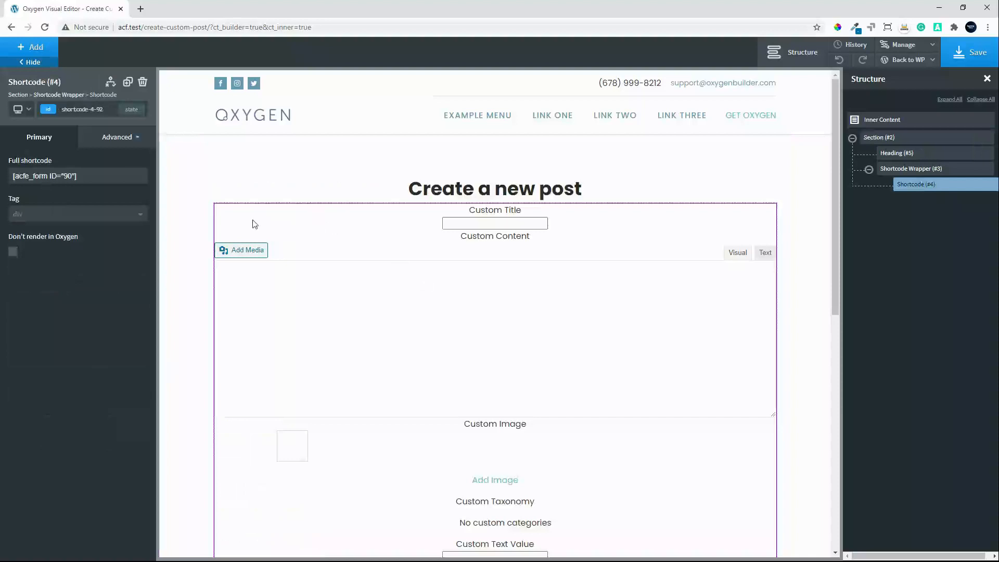
- Set the text alignment of the form shortcode to left in its typography settings
left_click(116, 145)
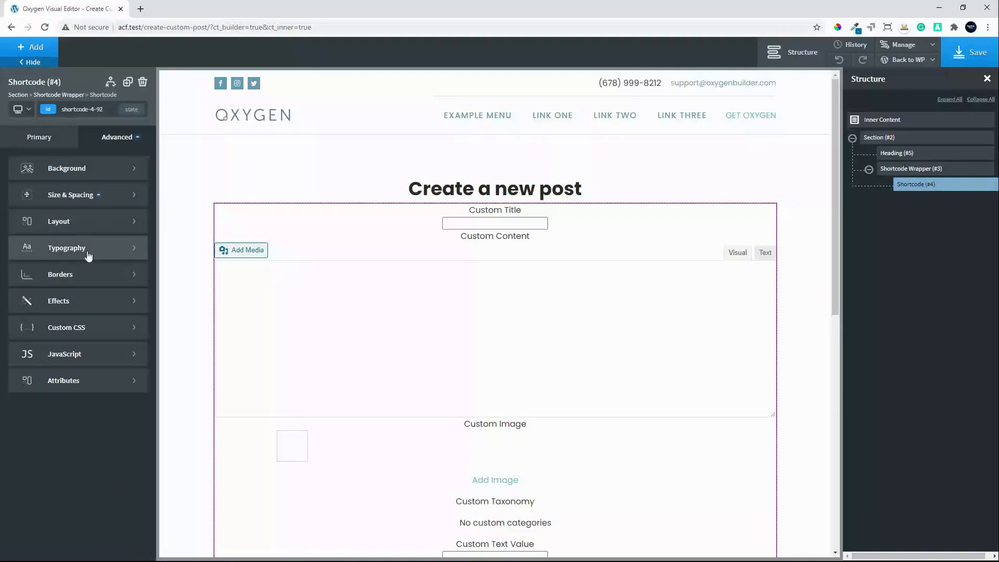
left_click(86, 250)
left_click(26, 320)
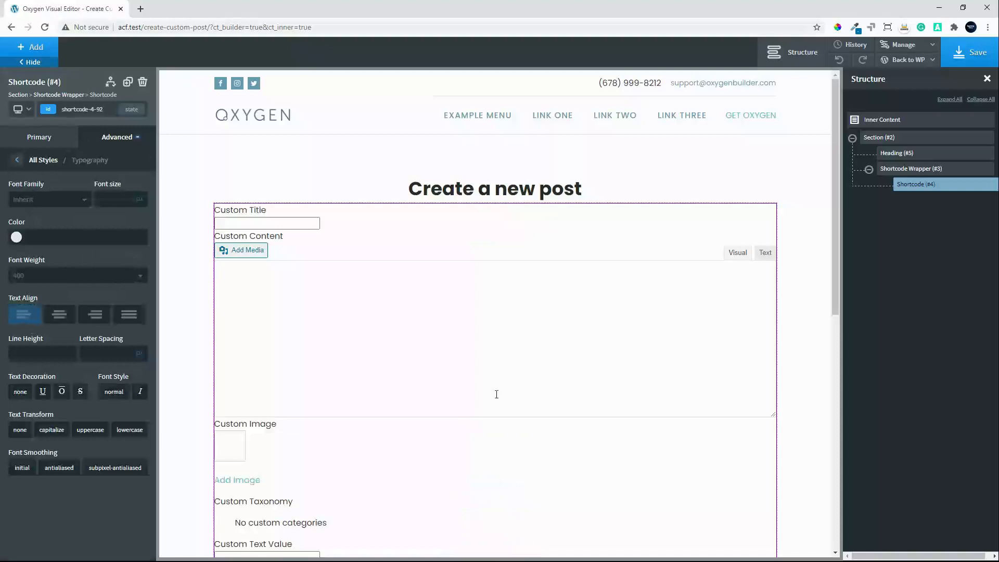
- Add bottom margin below the "Create a new post" heading to separate it from the form, and save the page
left_click(541, 197)
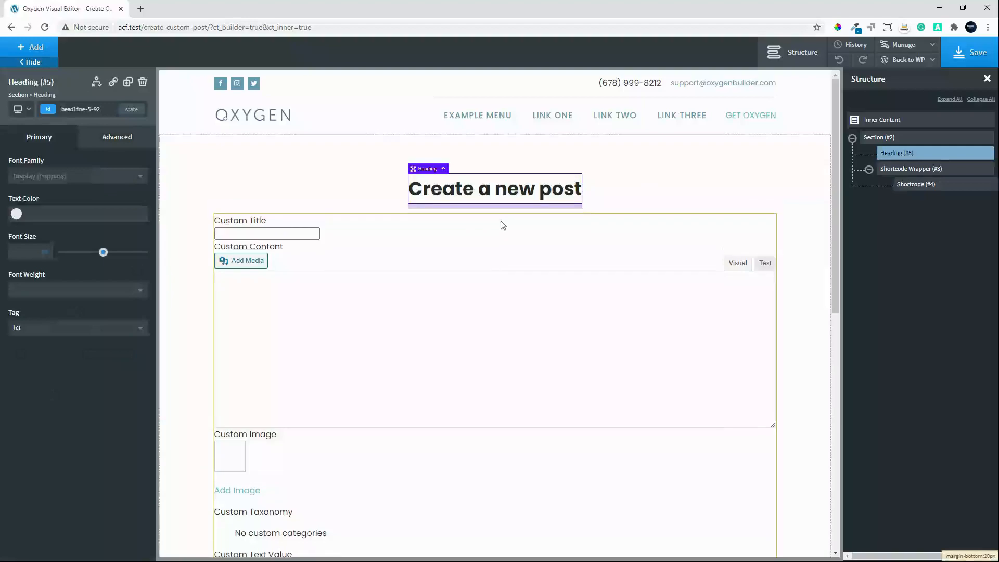
left_click(740, 207)
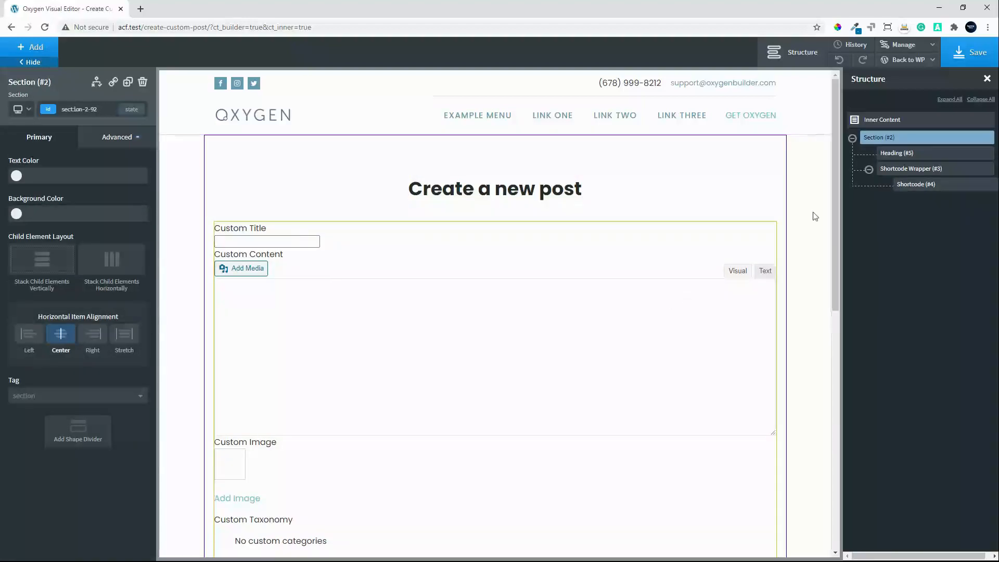
left_click(979, 56)
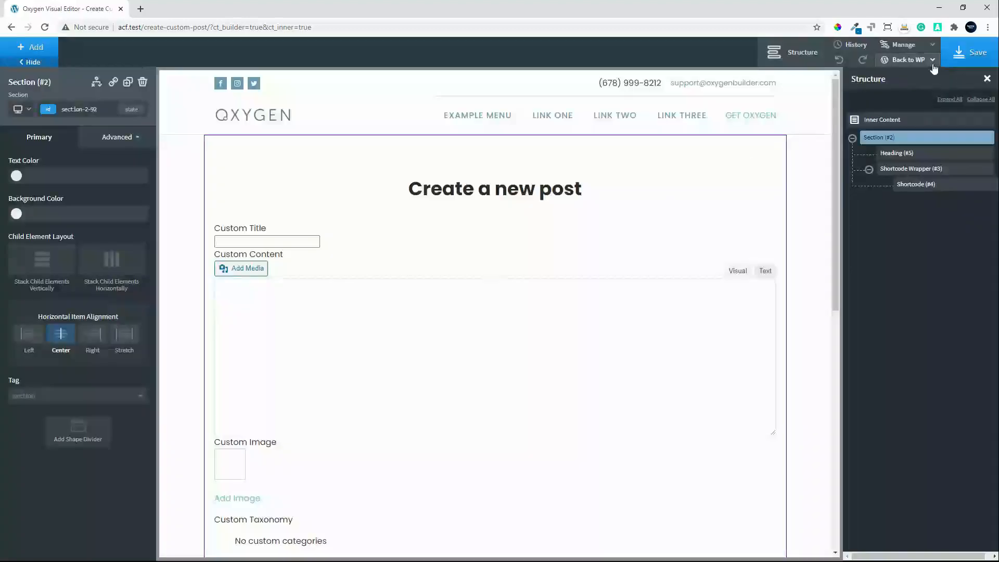
- Open the page's frontend in a new browser tab and switch to it
mouse_move(932, 62)
right_click(905, 97)
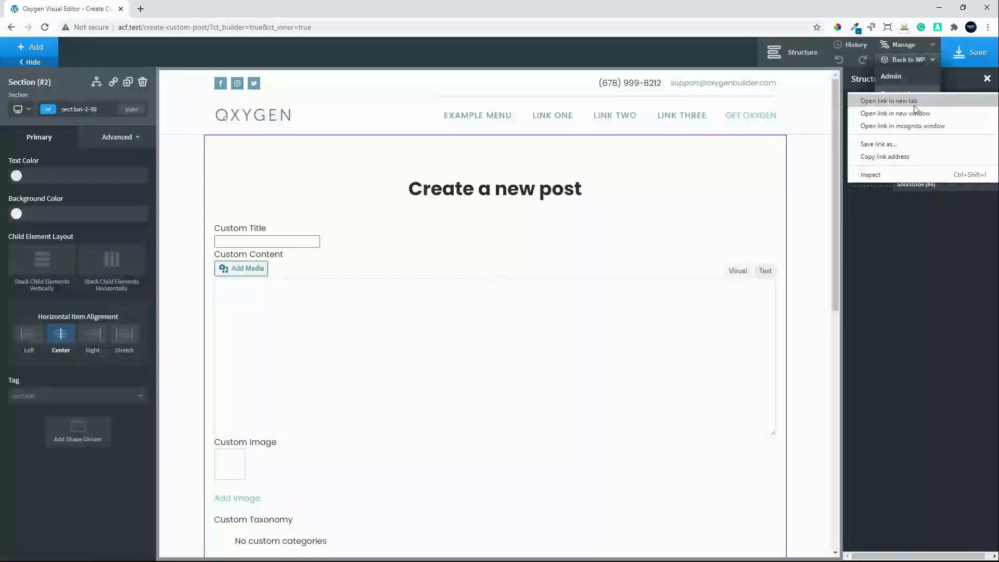
left_click(914, 105)
left_click(165, 10)
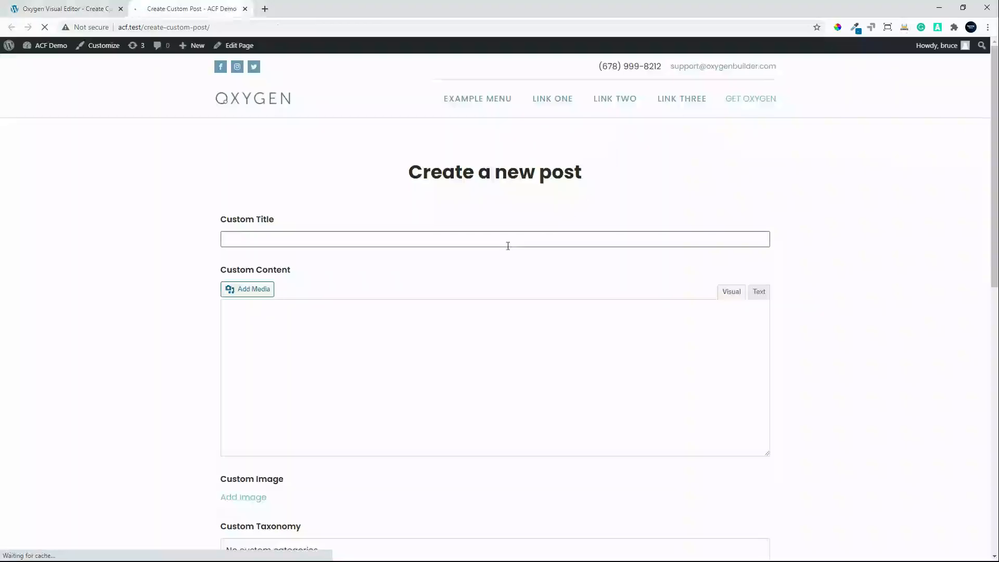
- Examine the form's title, content, image and taxonomy fields, including the dialog for adding a new custom category
left_click(362, 234)
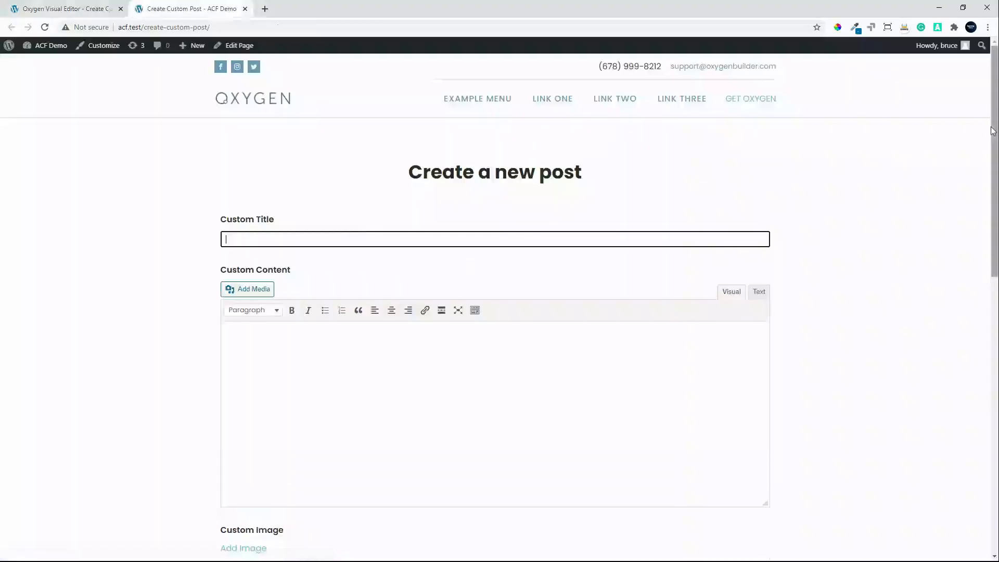
left_click_drag(992, 131, 990, 223)
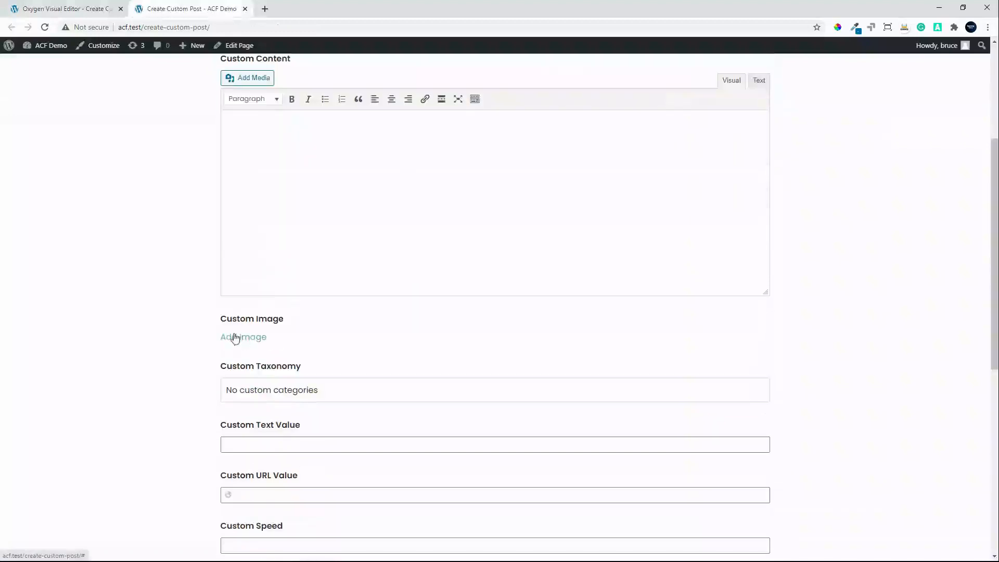
scroll(323, 342, "down", 1)
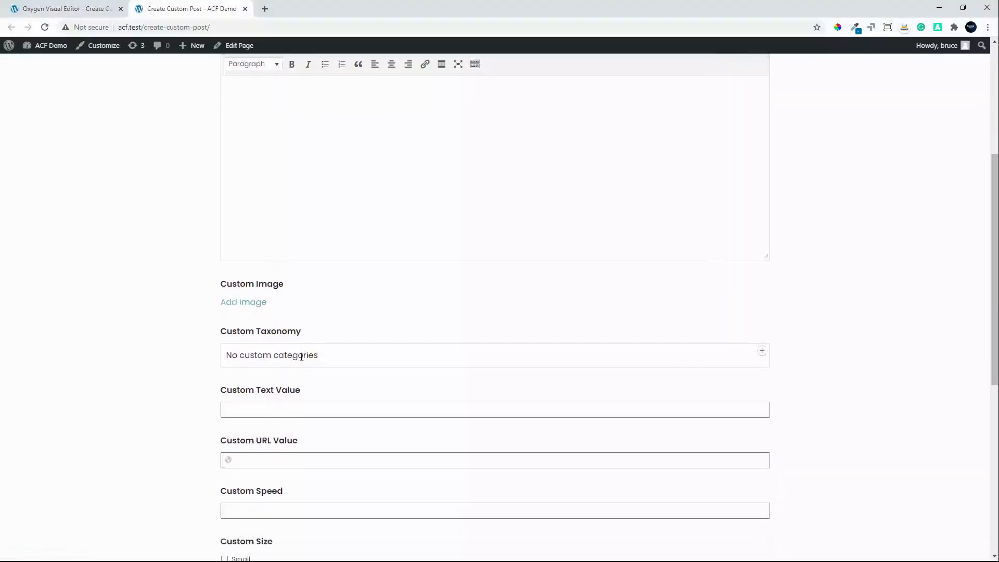
left_click(762, 351)
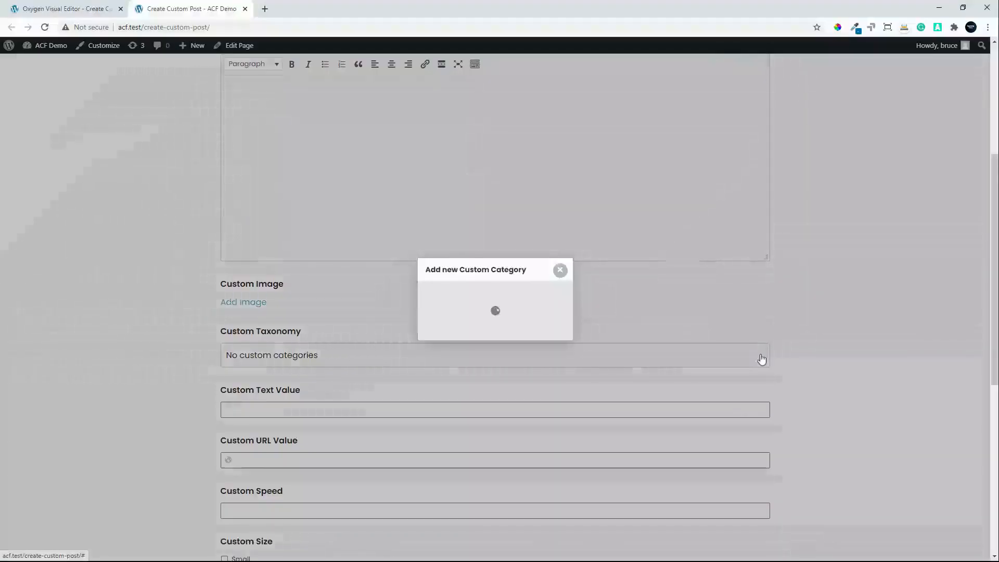
left_click(560, 243)
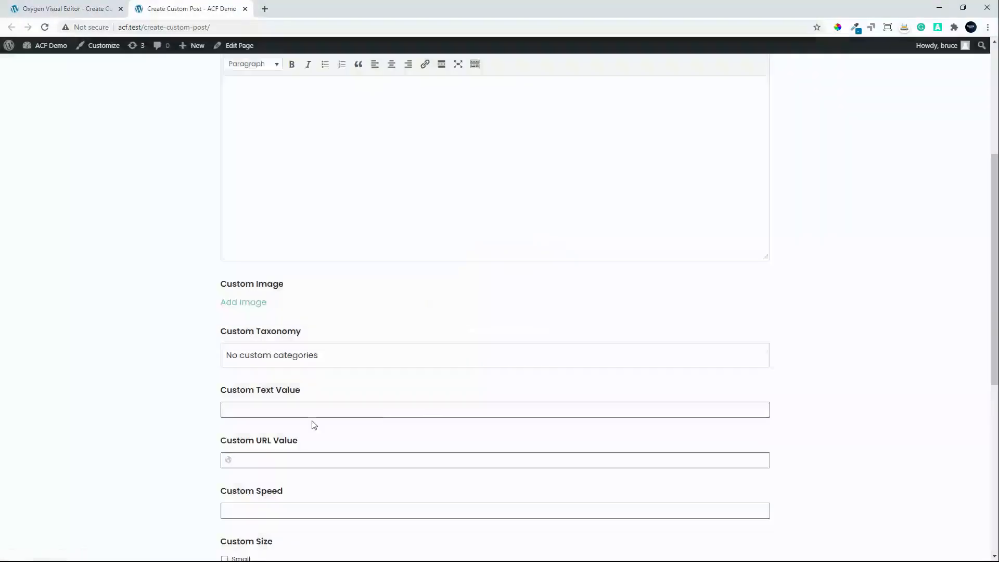
- Check the Custom Text Value, Custom URL Value and Custom Speed fields, and try adding a new Custom Size choice
left_click(284, 409)
scroll(161, 391, "down", 2)
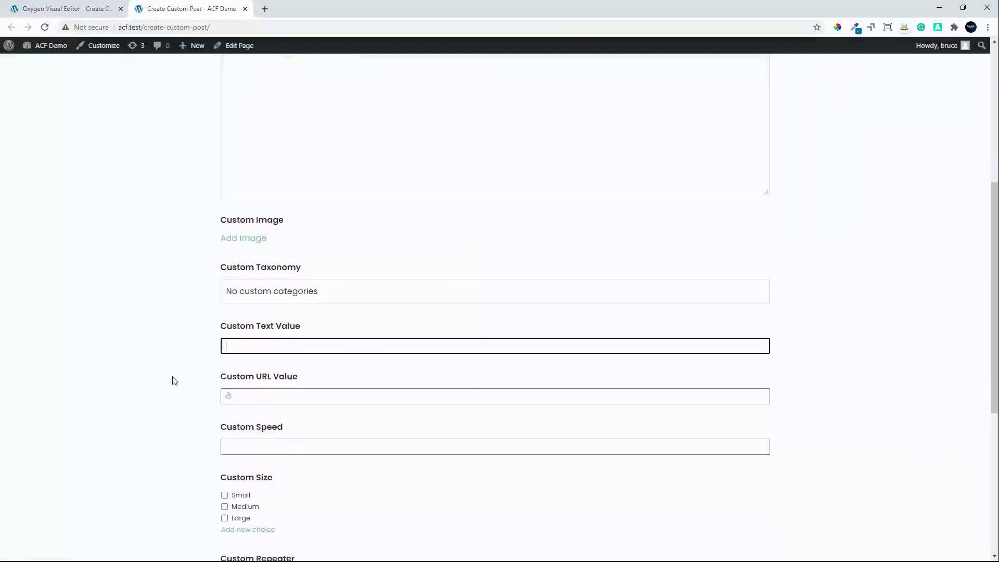
scroll(175, 381, "down", 2)
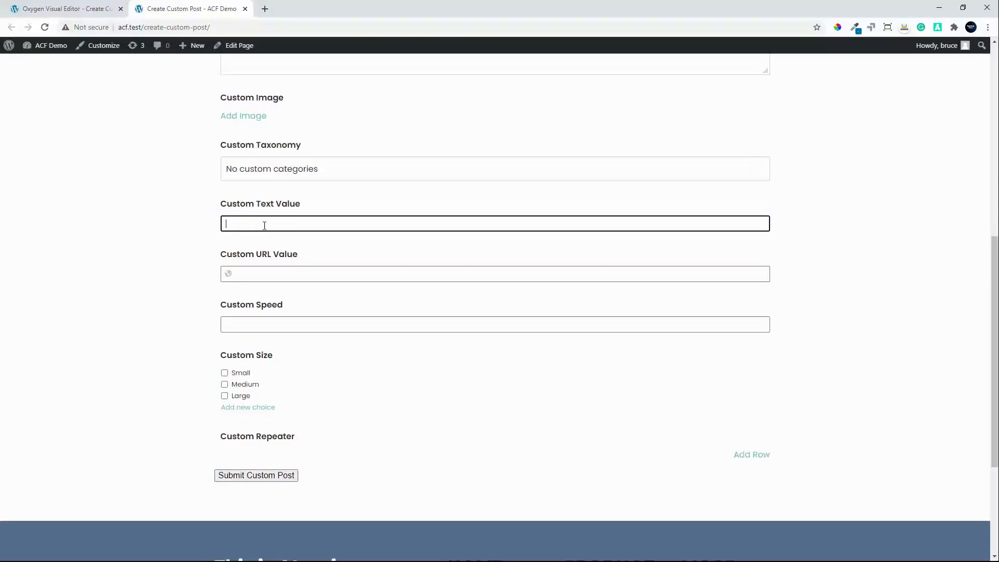
left_click(253, 269)
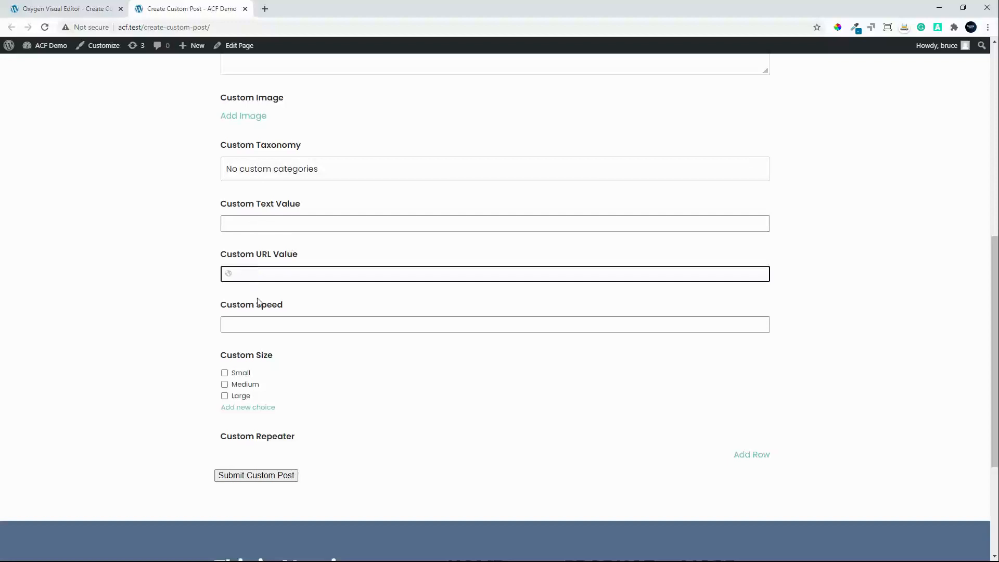
left_click(250, 326)
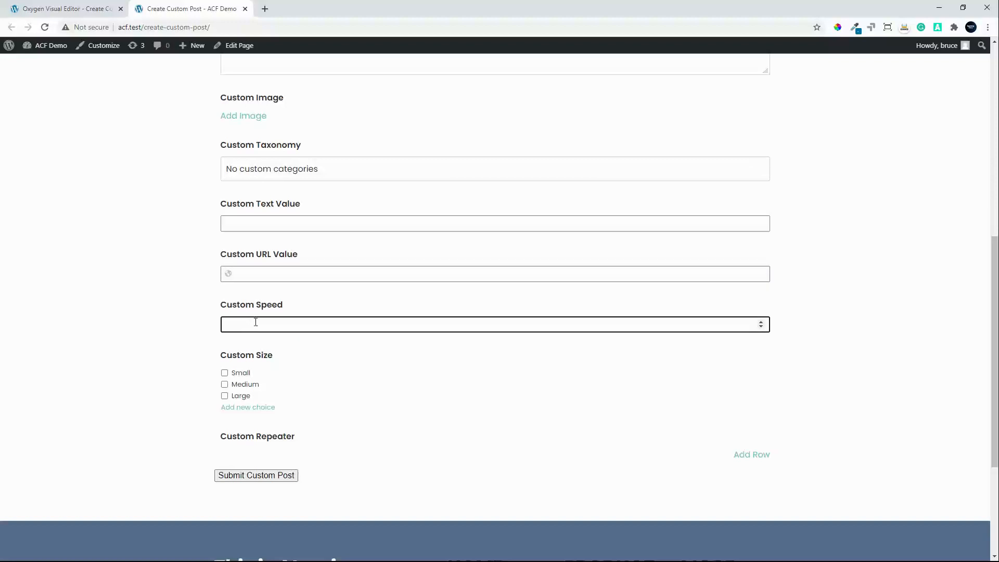
left_click(233, 410)
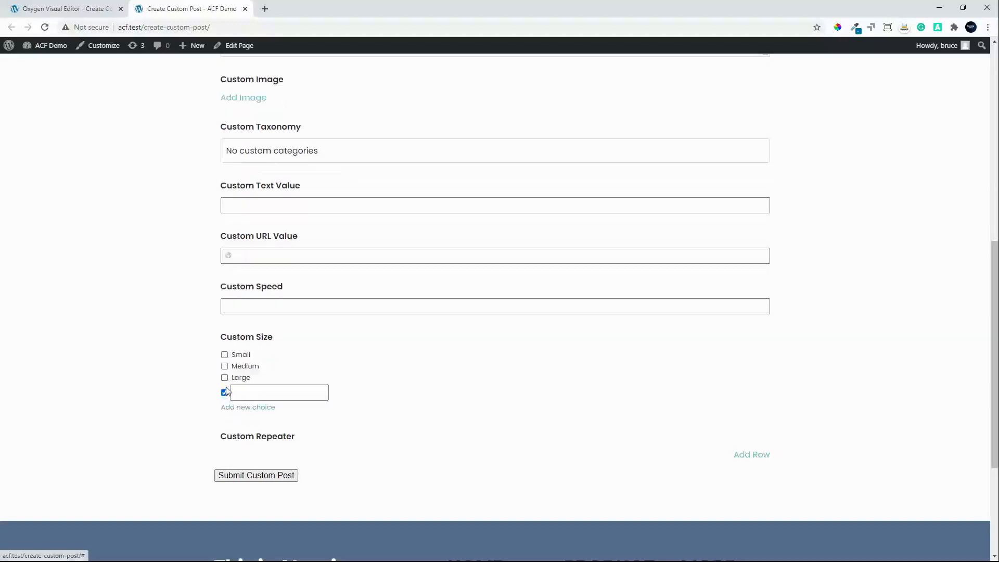
left_click(224, 393)
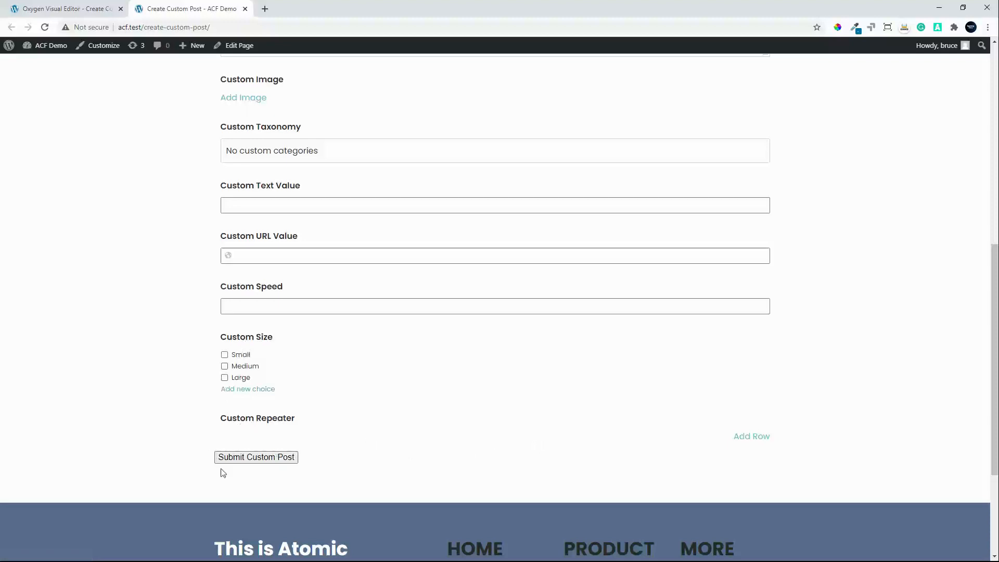
- Add a row to the Custom Repeater and check its text, date and number fields
left_click(758, 442)
left_click(377, 412)
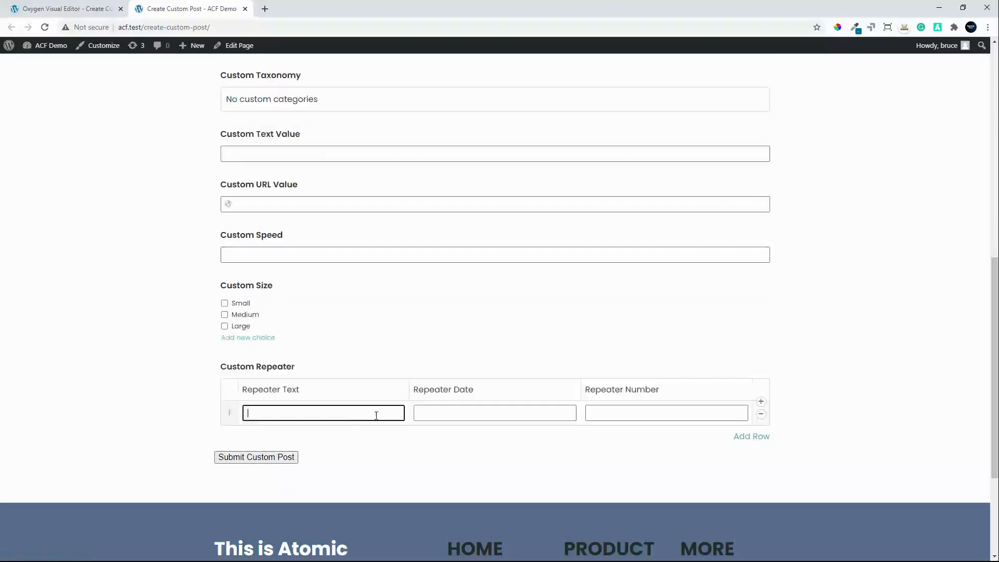
left_click(536, 417)
left_click(657, 415)
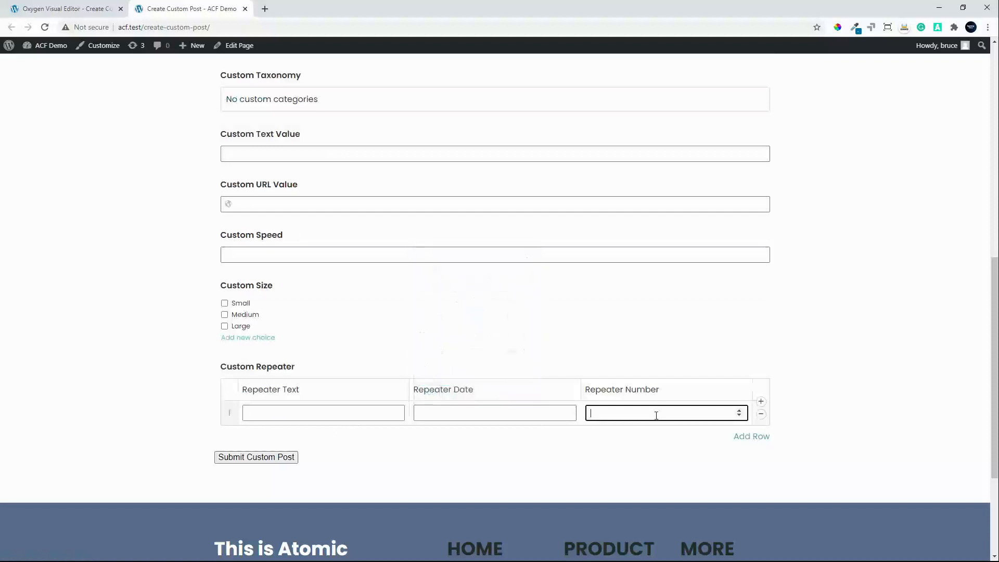
left_click_drag(995, 425, 996, 213)
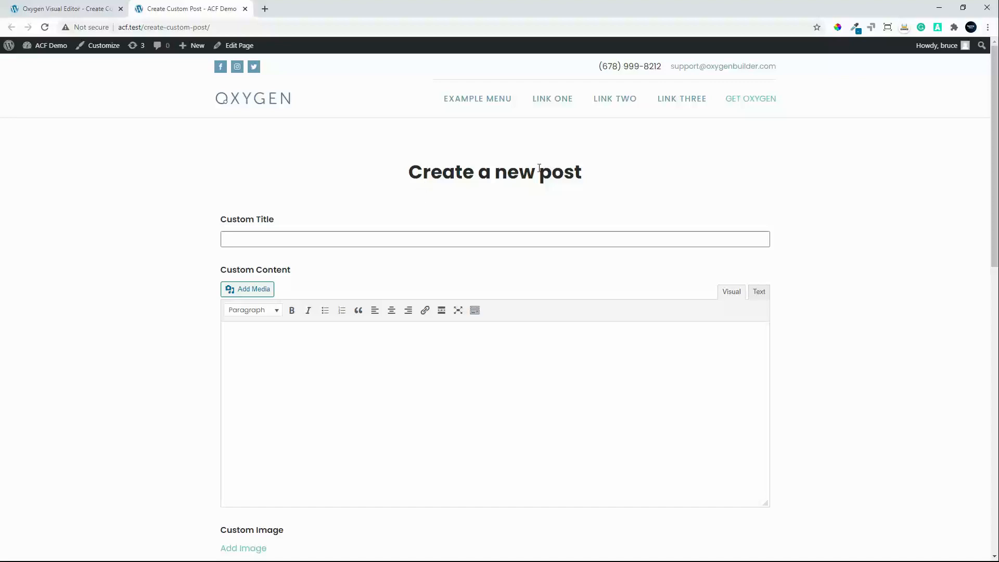
- Return to the Oxygen editor tab and open the display conditions of the form's Shortcode Wrapper
left_click(67, 8)
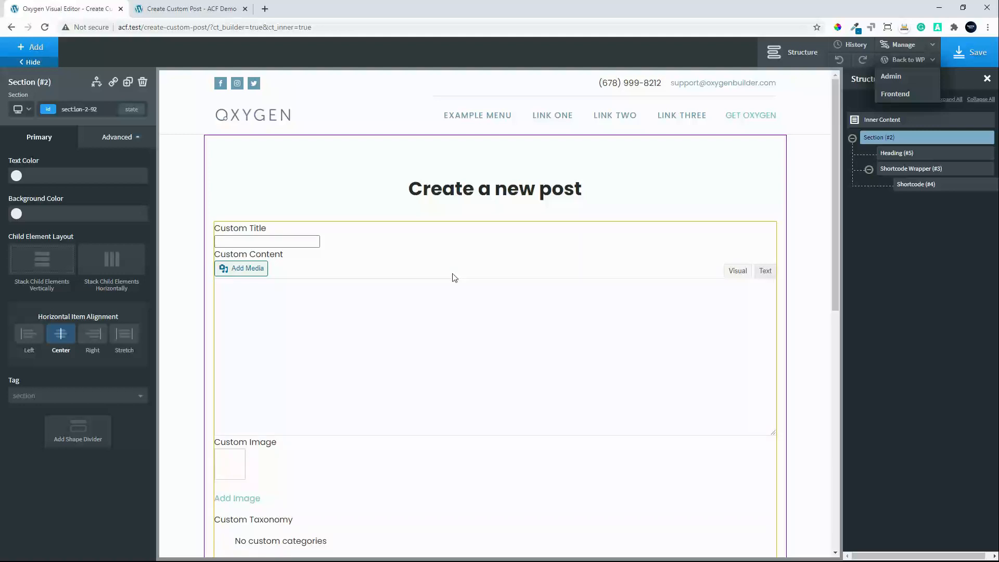
left_click(475, 249)
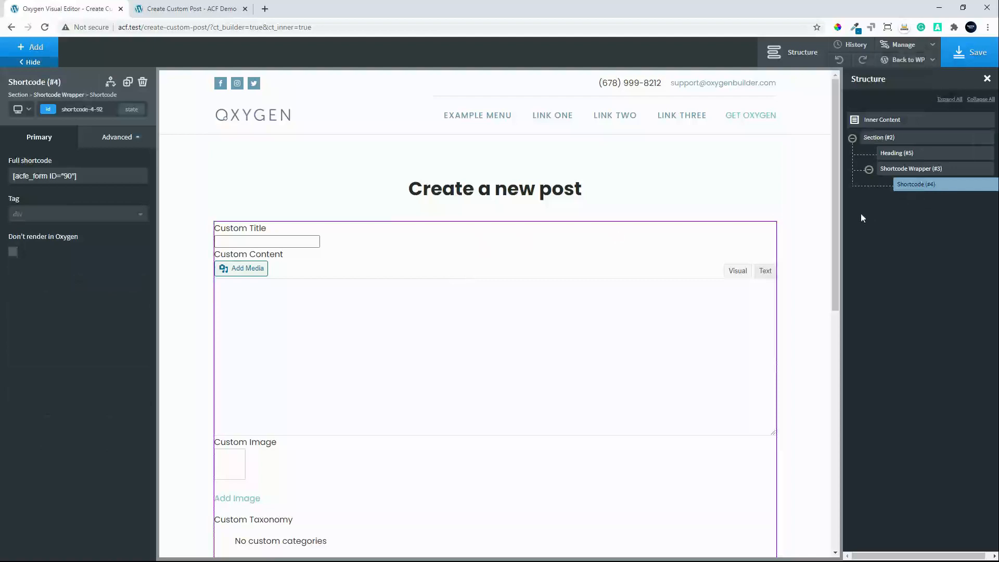
left_click(924, 169)
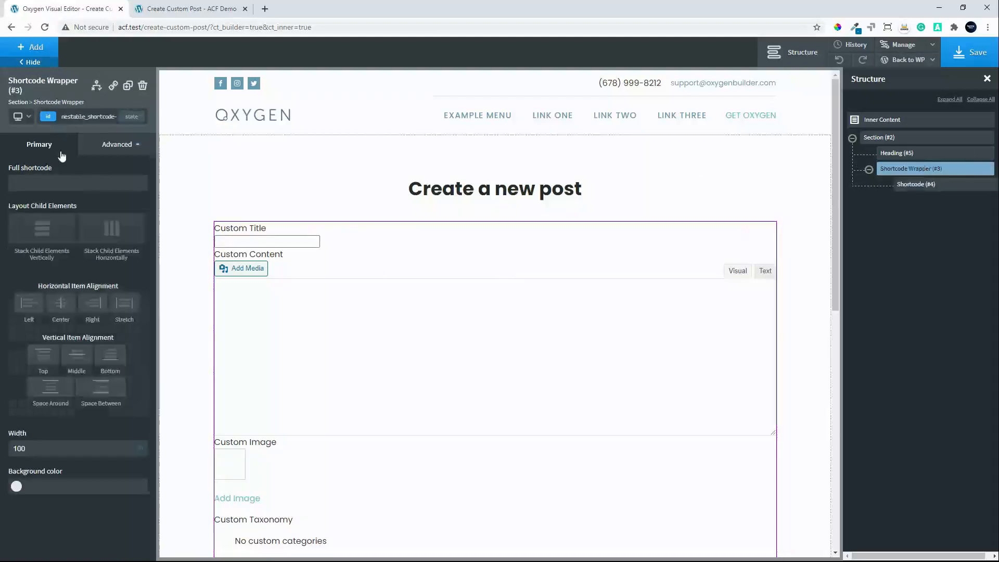
left_click(96, 86)
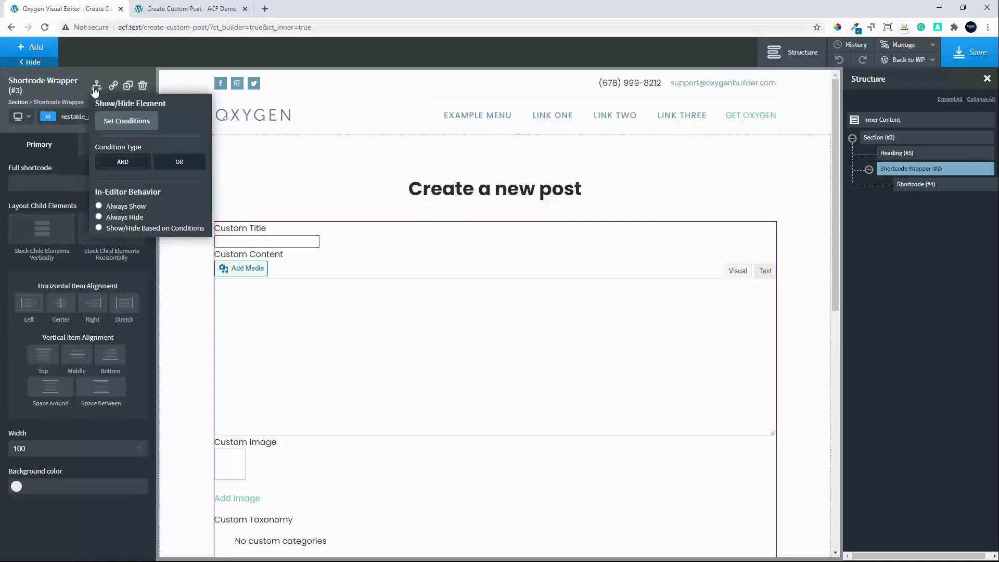
left_click(132, 127)
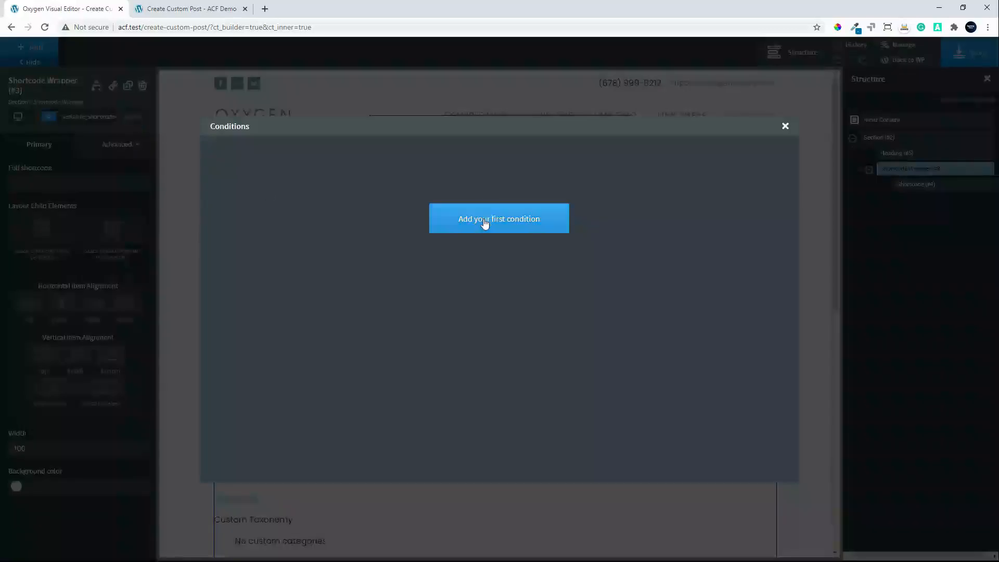
- Add a display condition to the Shortcode Wrapper requiring User Role == author
left_click(485, 224)
left_click(275, 160)
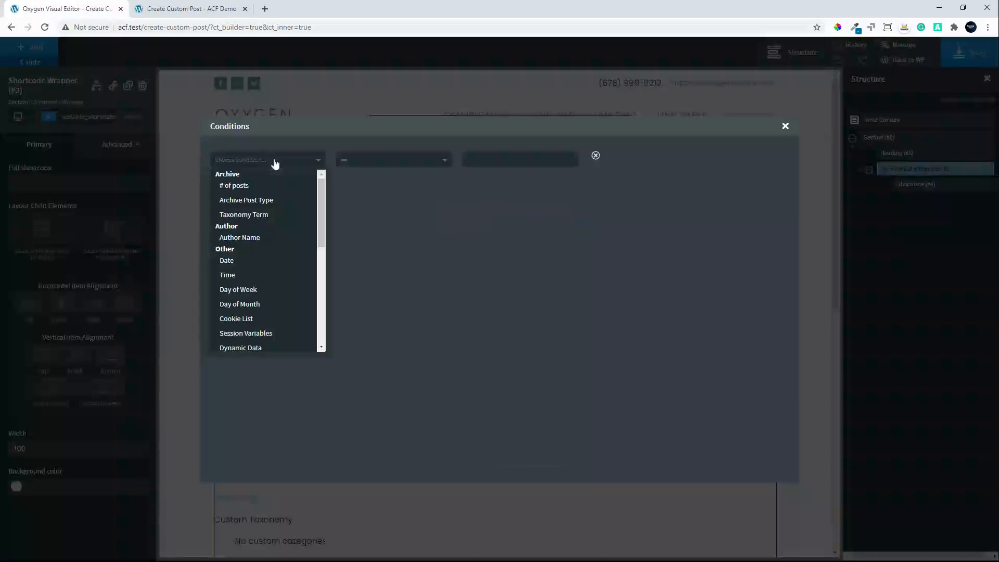
left_click_drag(320, 196, 314, 302)
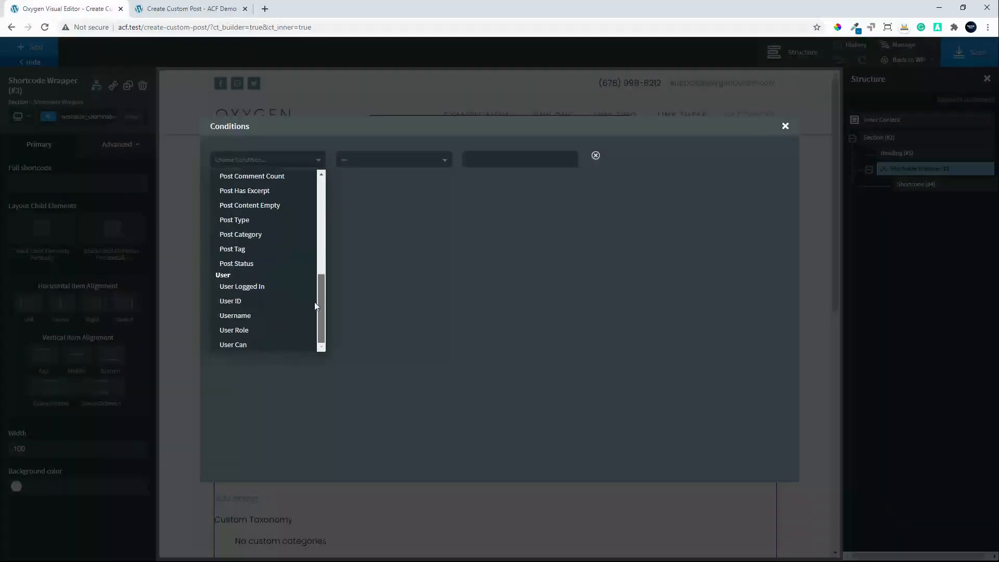
left_click(228, 331)
left_click(493, 168)
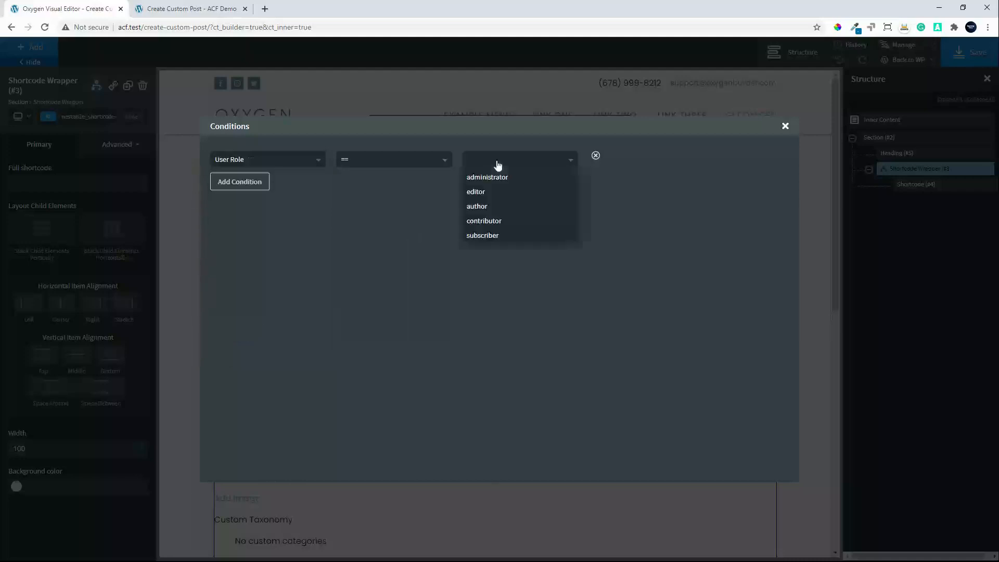
left_click(488, 207)
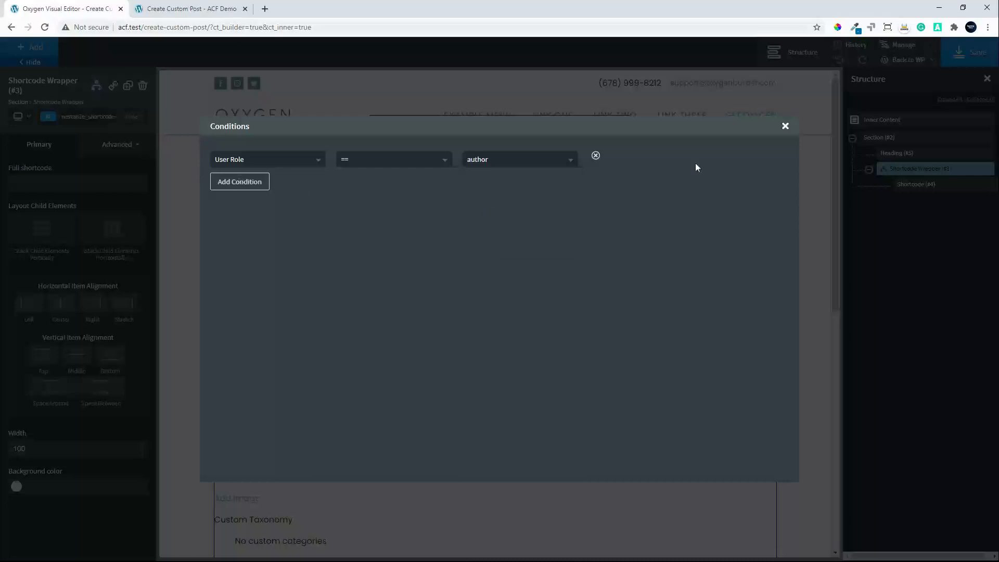
left_click(786, 128)
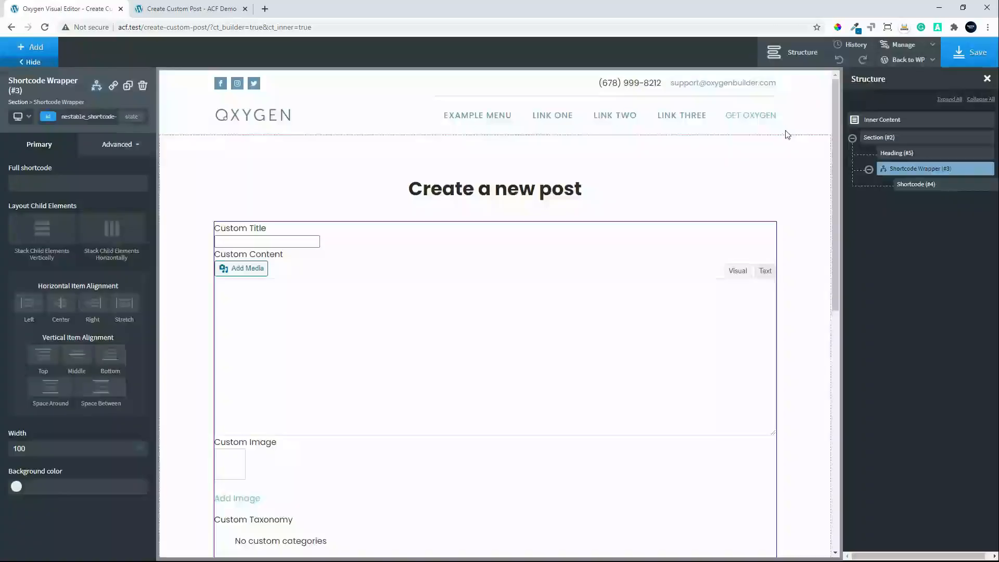
- Add a second display condition to the Shortcode Wrapper with User Role == editor
left_click(96, 87)
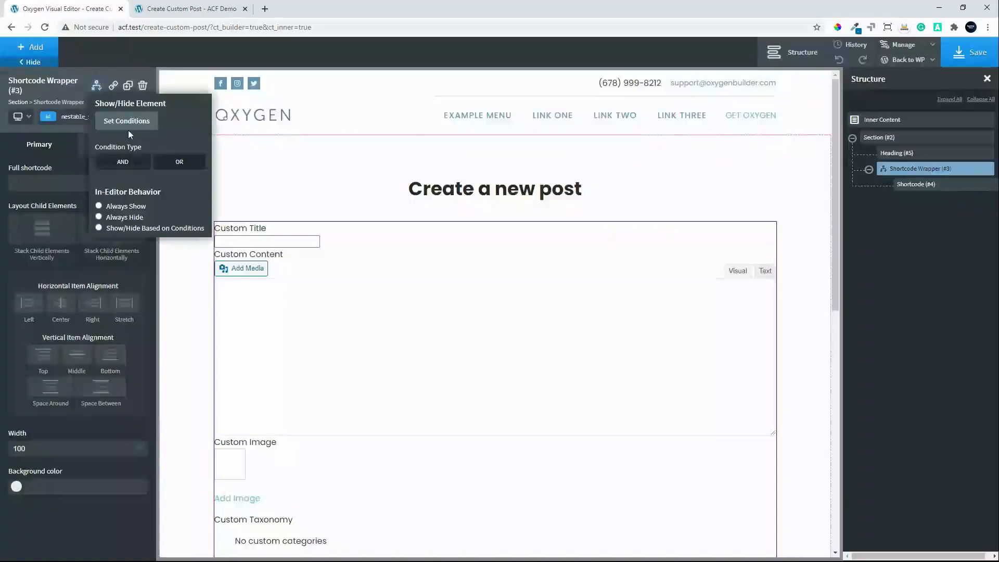
left_click(134, 125)
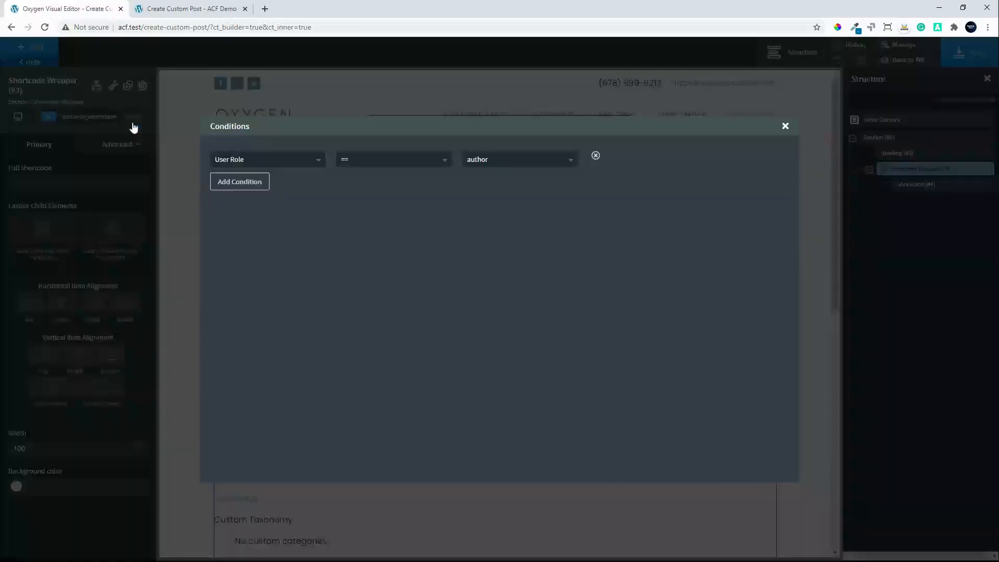
left_click(233, 183)
left_click(274, 181)
scroll(320, 258, "down", 5)
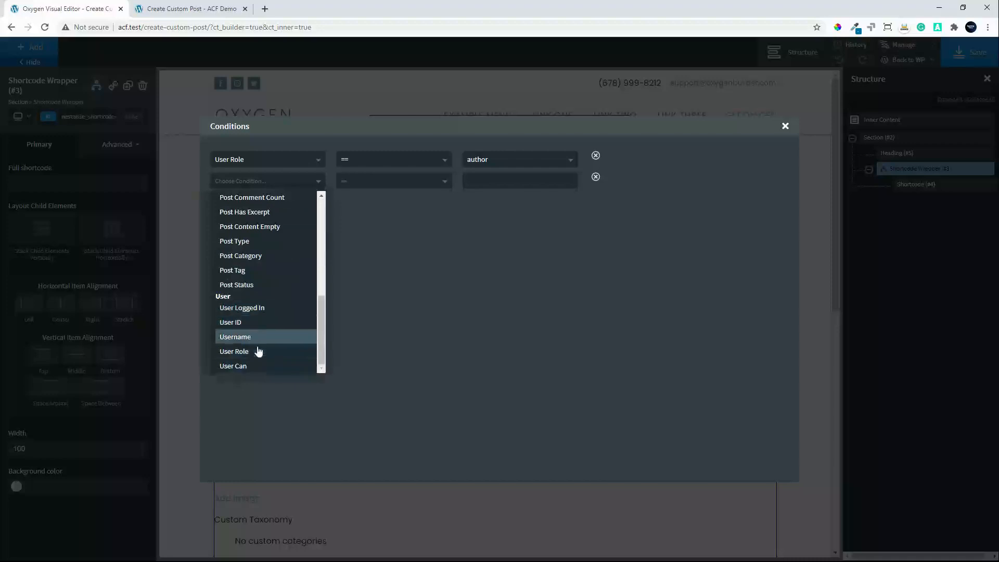
left_click(284, 351)
left_click(490, 186)
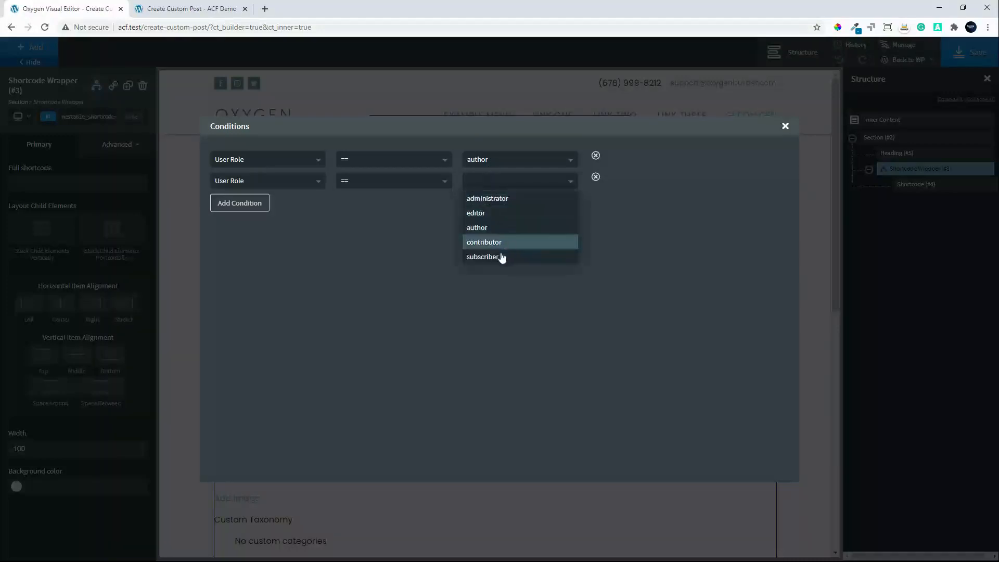
left_click(504, 213)
- Add a third display condition with User Role == administrator and close the conditions dialog
left_click(242, 212)
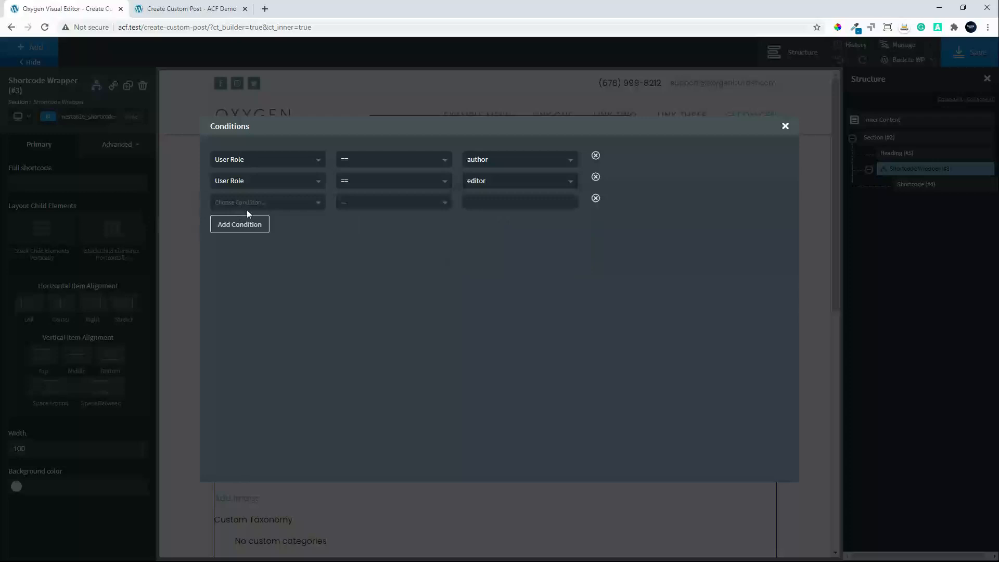
left_click(255, 205)
scroll(259, 324, "down", 3)
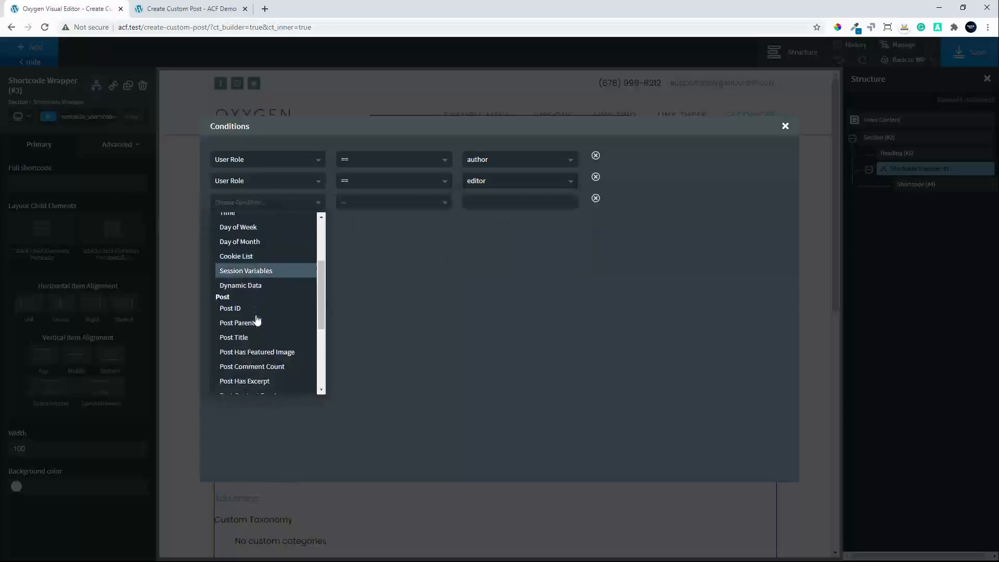
scroll(257, 319, "down", 5)
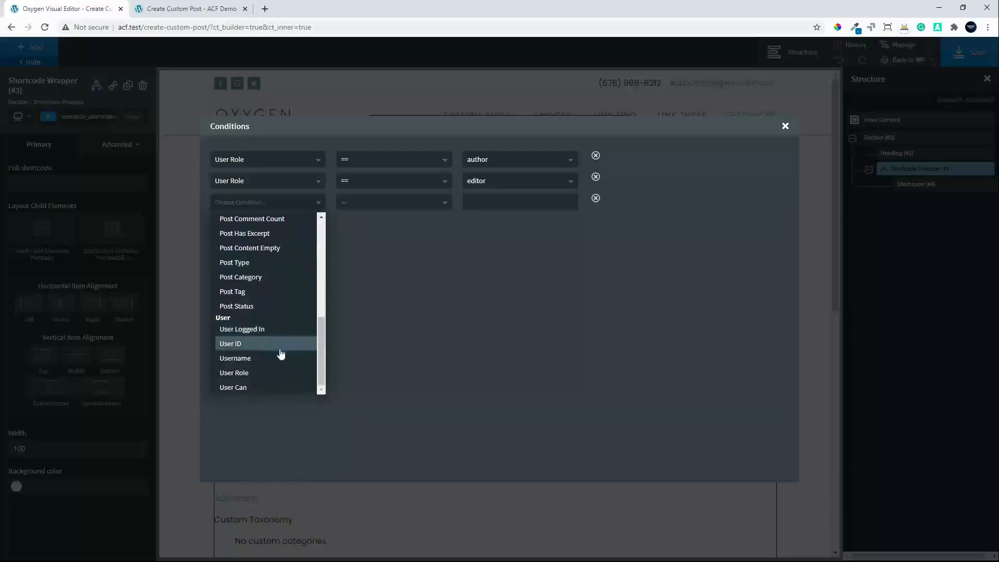
left_click(257, 373)
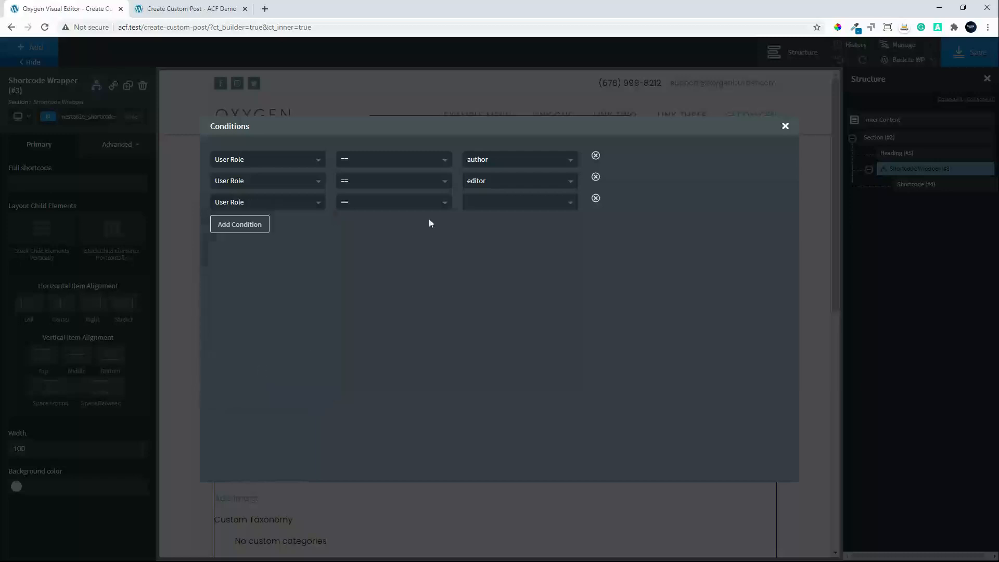
left_click(479, 208)
left_click(482, 220)
left_click(785, 126)
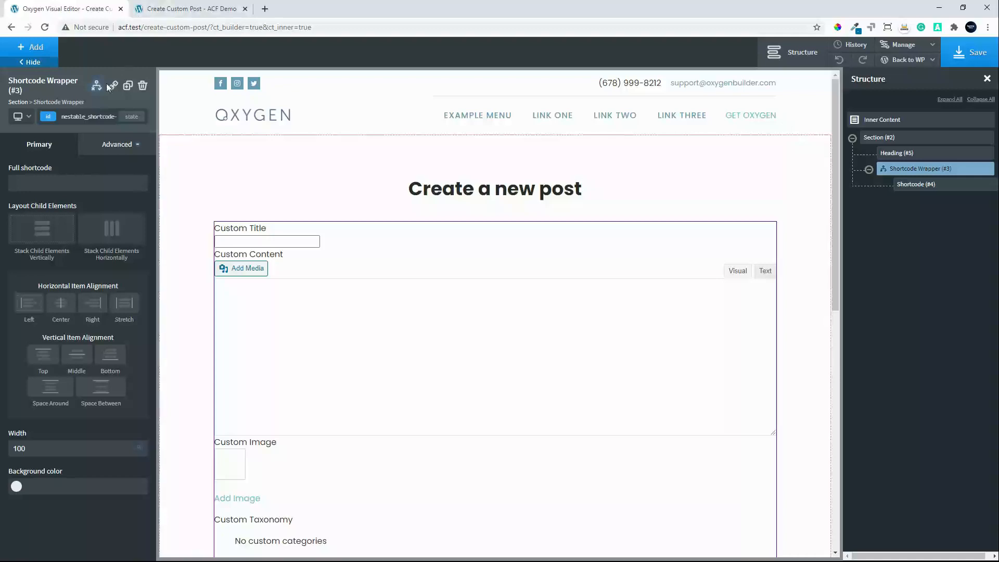
- Set the Shortcode Wrapper's condition type to OR and save the page
mouse_move(94, 88)
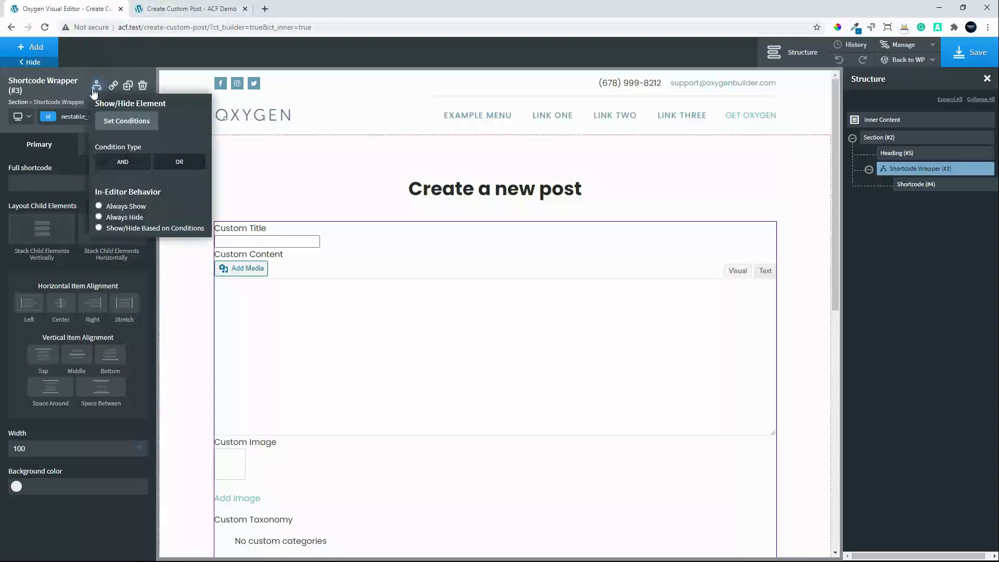
left_click(178, 162)
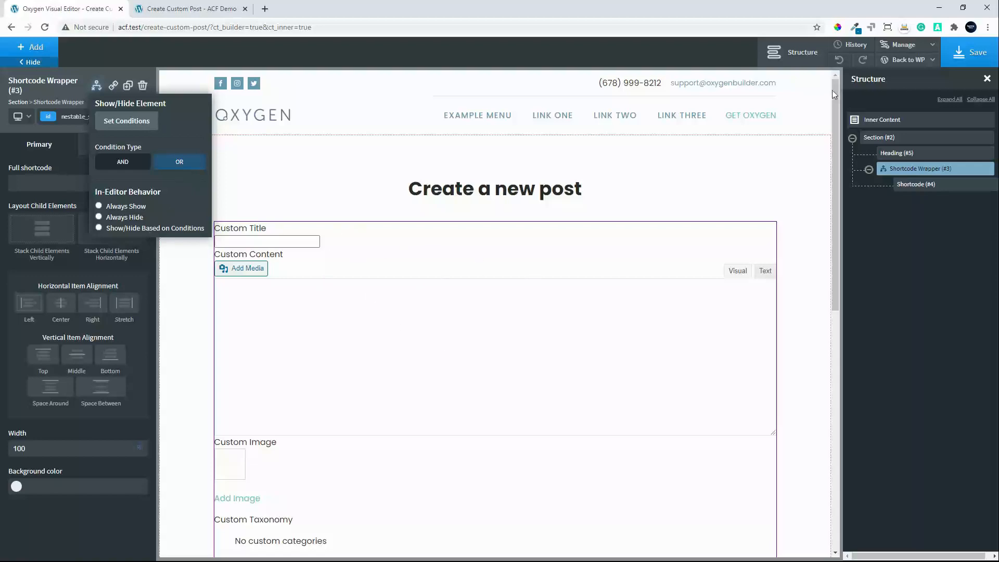
left_click(976, 55)
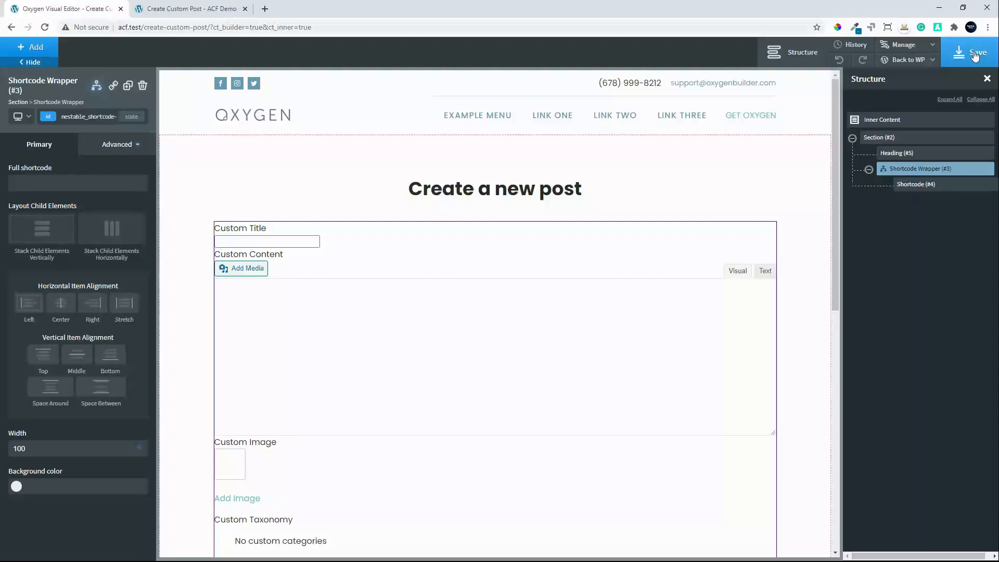
left_click(976, 54)
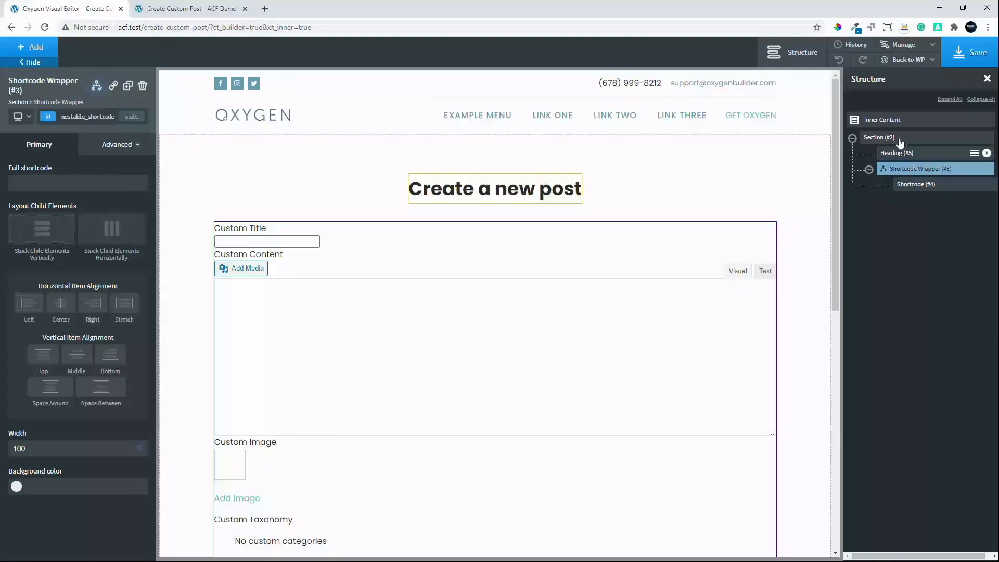
- Add a Div inside the section below the form and set its width to 100%
left_click(885, 138)
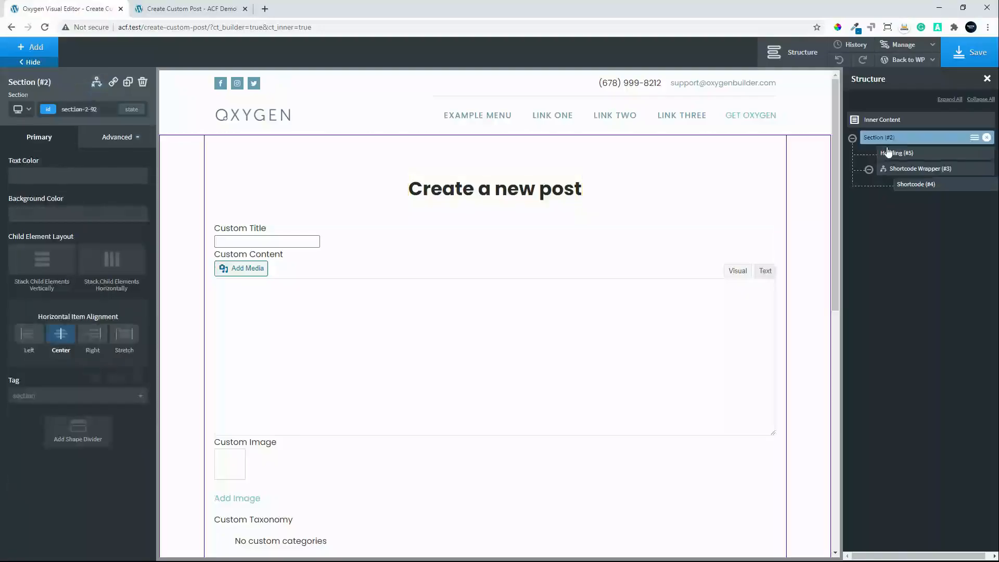
left_click(31, 46)
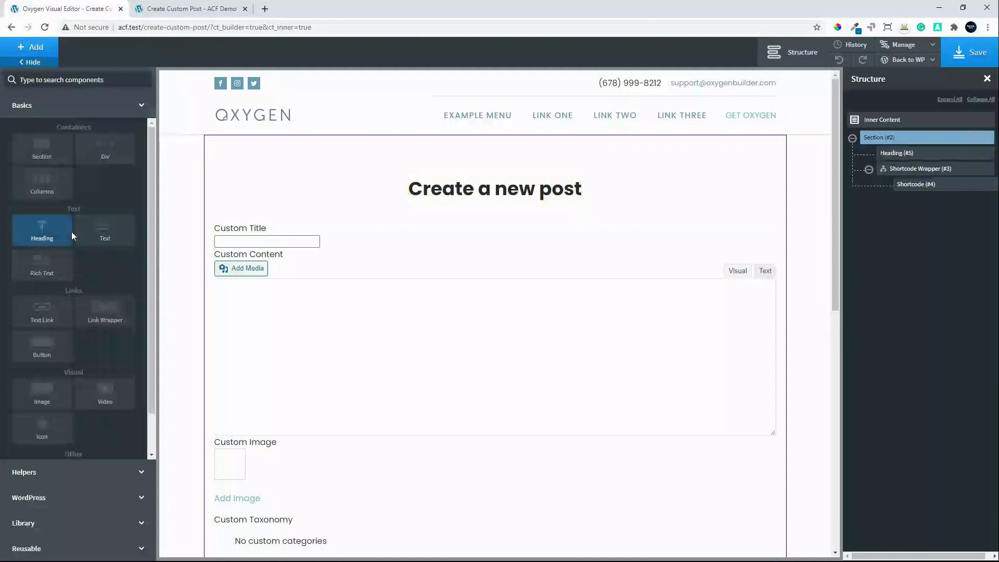
left_click(109, 149)
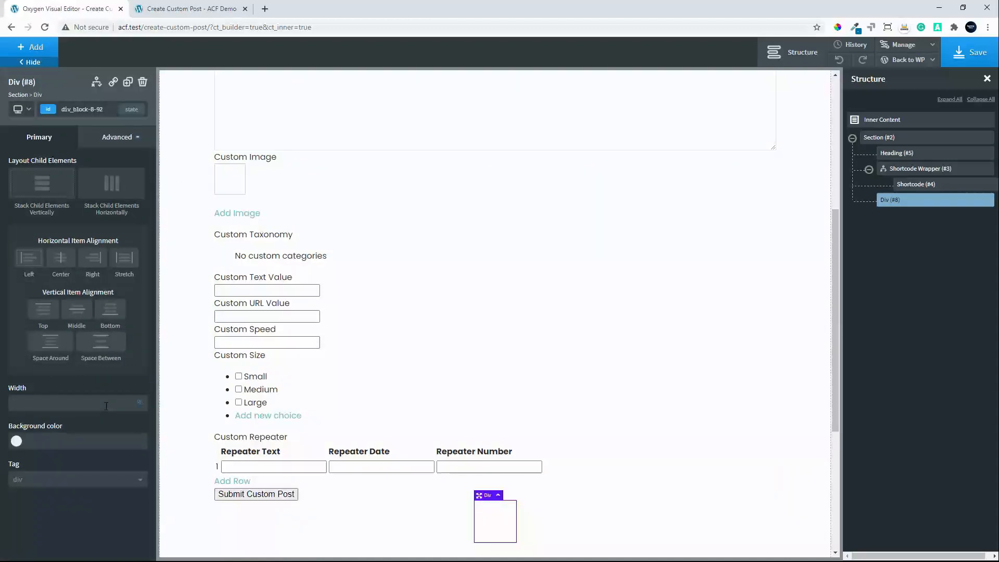
type("100")
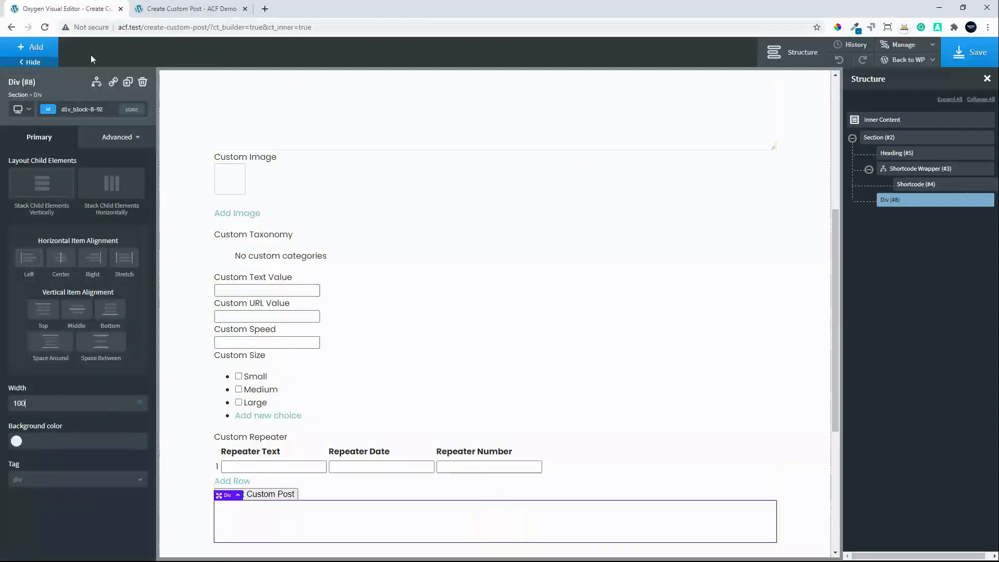
left_click(107, 138)
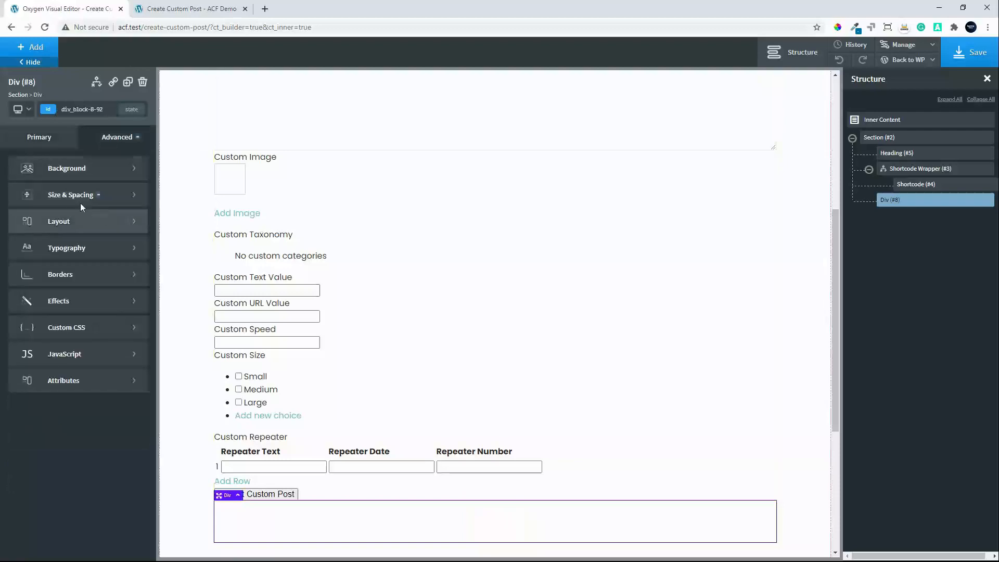
- Add a Text element inside the new Div reading "You need to be an author to submit a post."
left_click(31, 47)
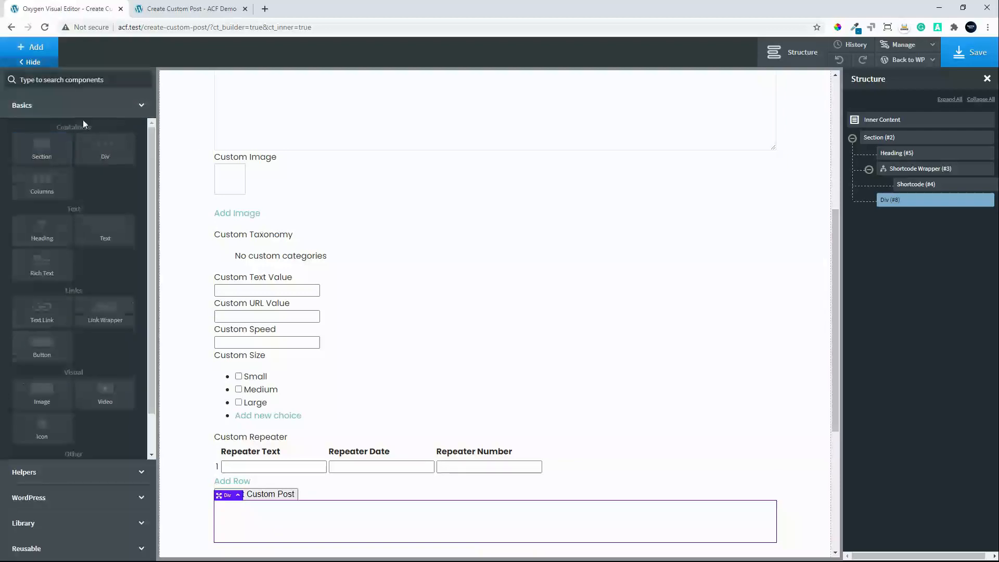
left_click(106, 231)
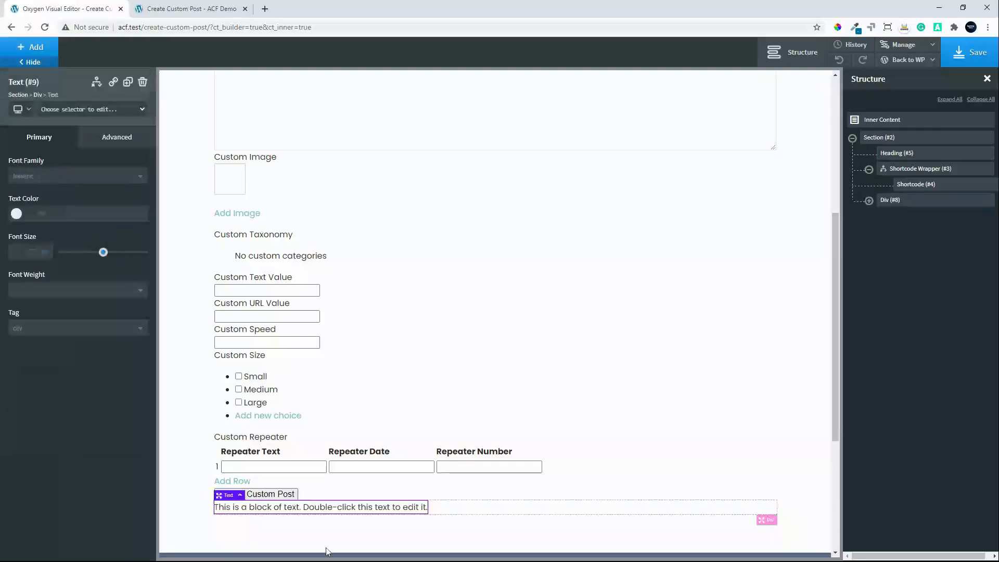
double_click(377, 508)
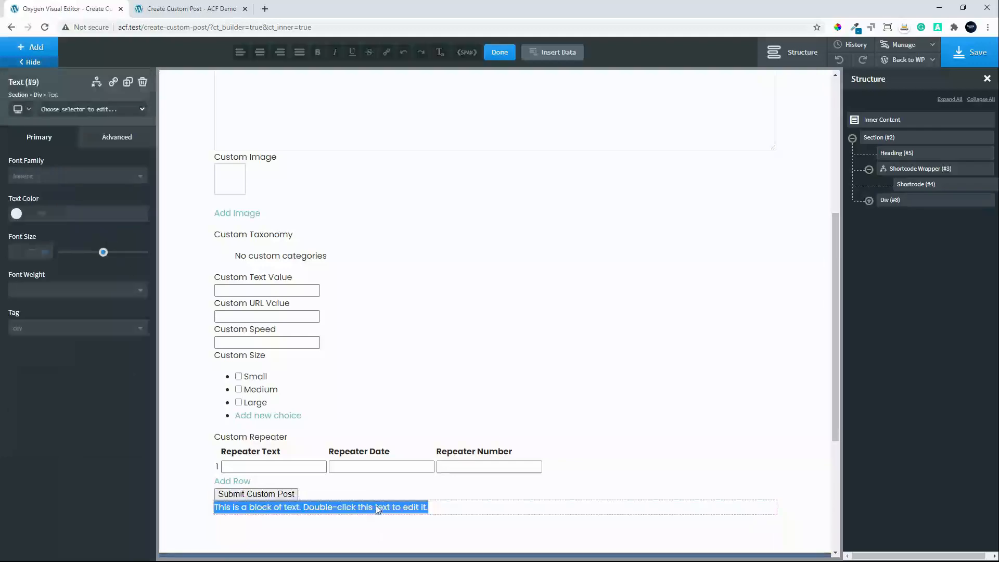
key("BackSpace")
type("You need to be an")
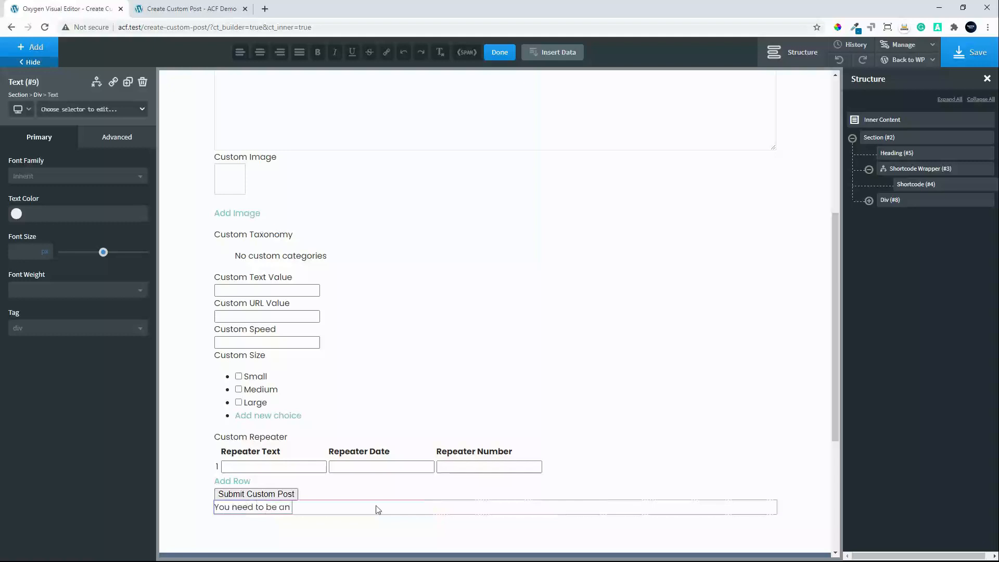
type(" author to submit a post")
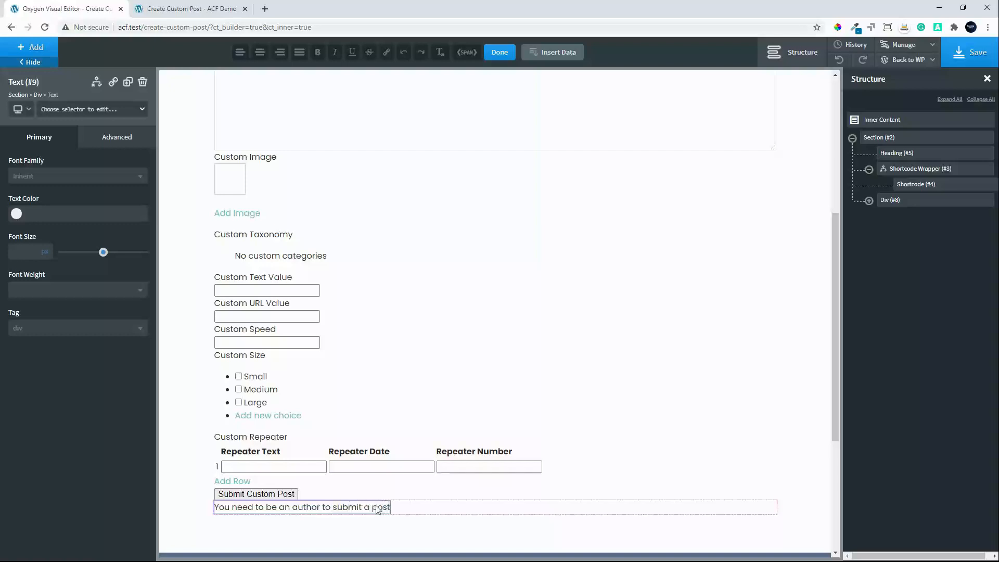
type(".")
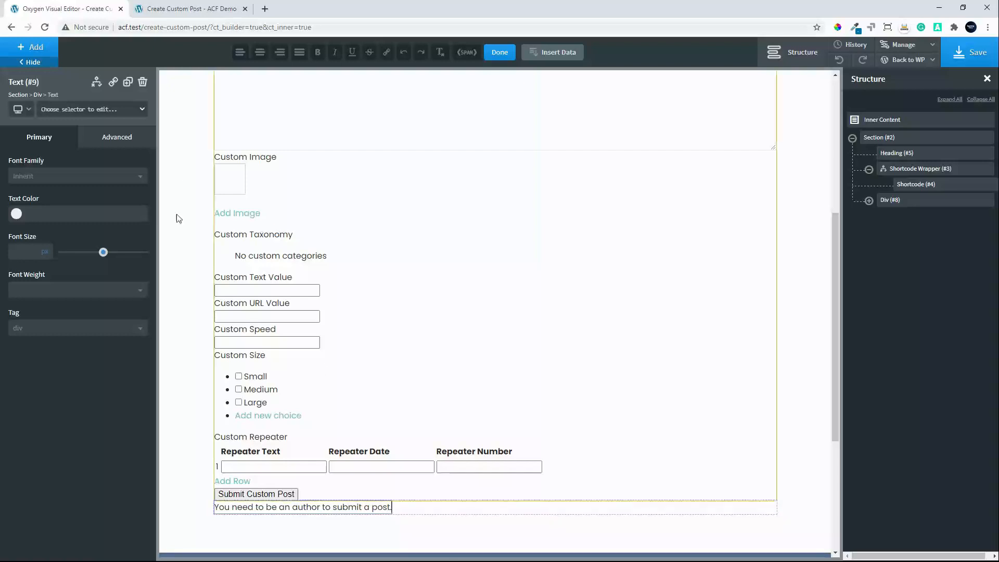
- Center the message Div's items horizontally and give it 20 px padding on all sides
left_click(897, 202)
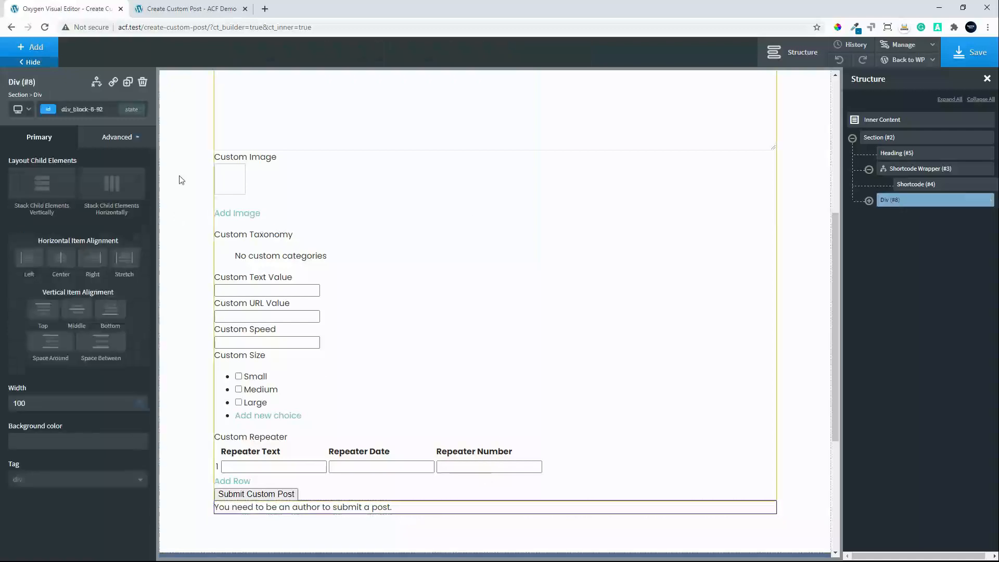
left_click(66, 261)
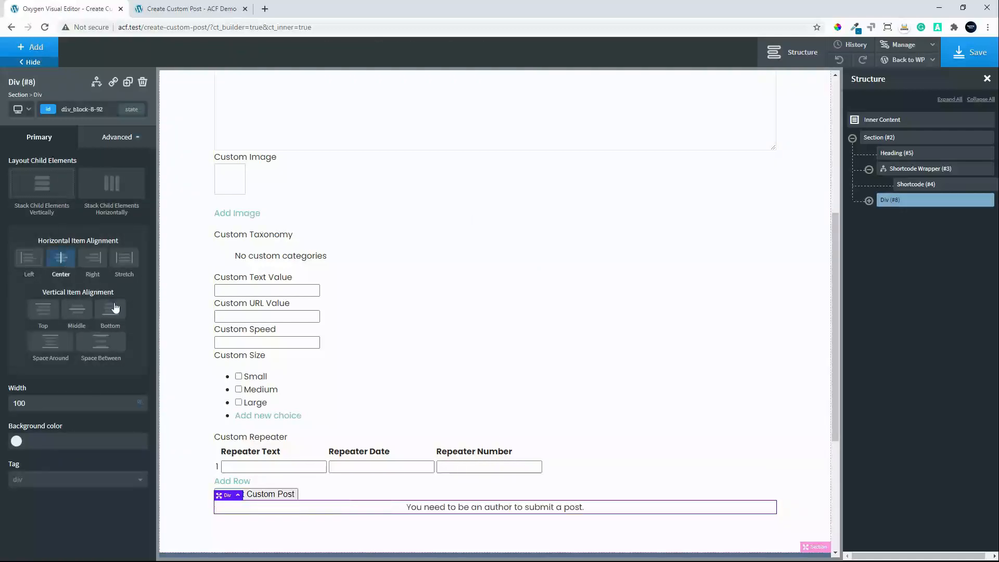
left_click(115, 138)
left_click(71, 199)
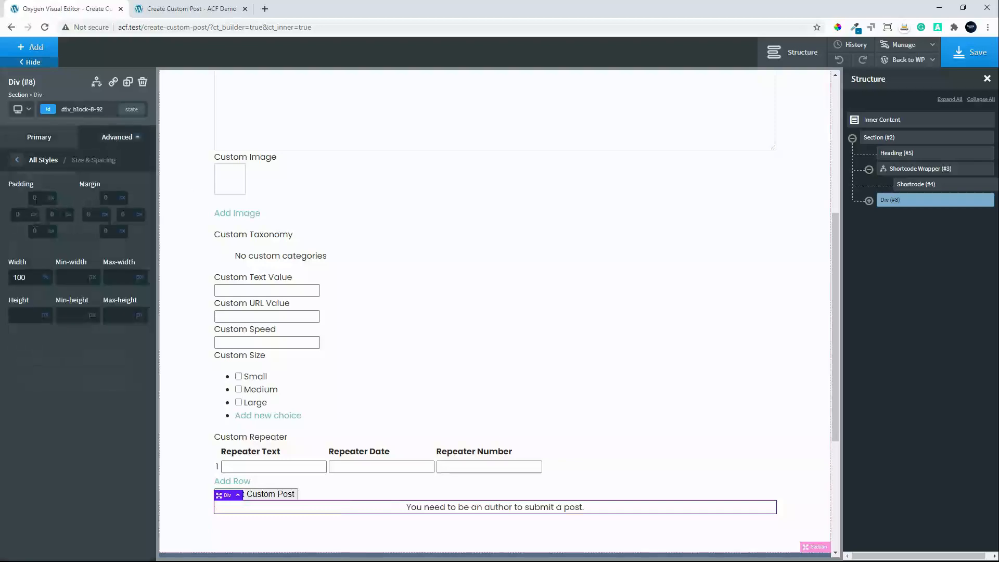
left_click(41, 196)
type("20")
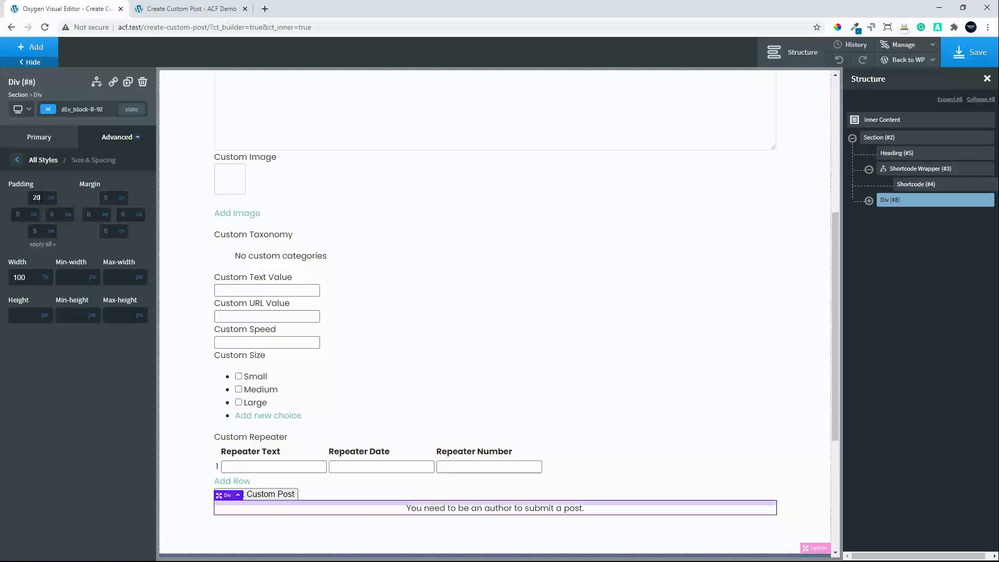
left_click(38, 244)
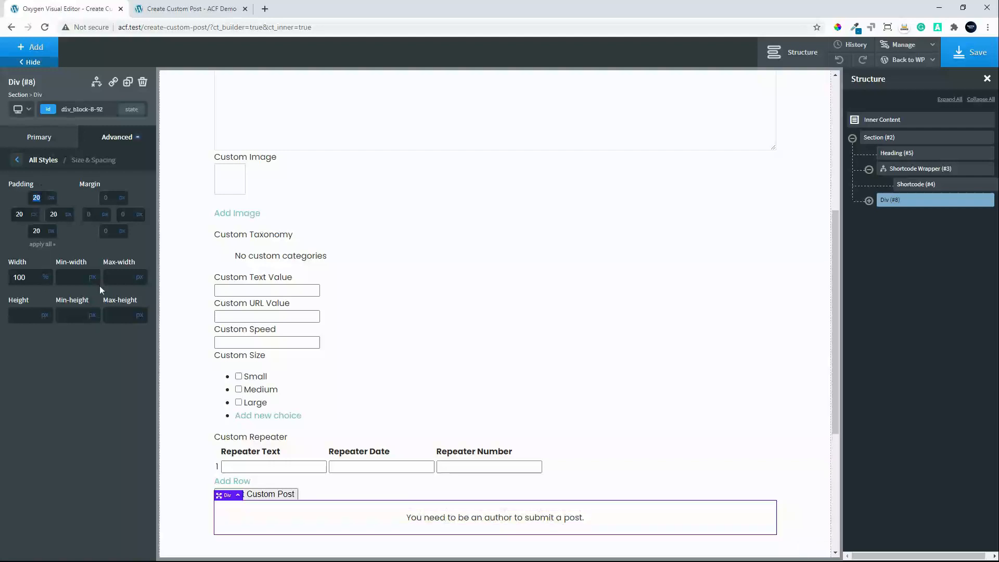
- Set the message Div's background color to the atomic Secondary global color
left_click(38, 137)
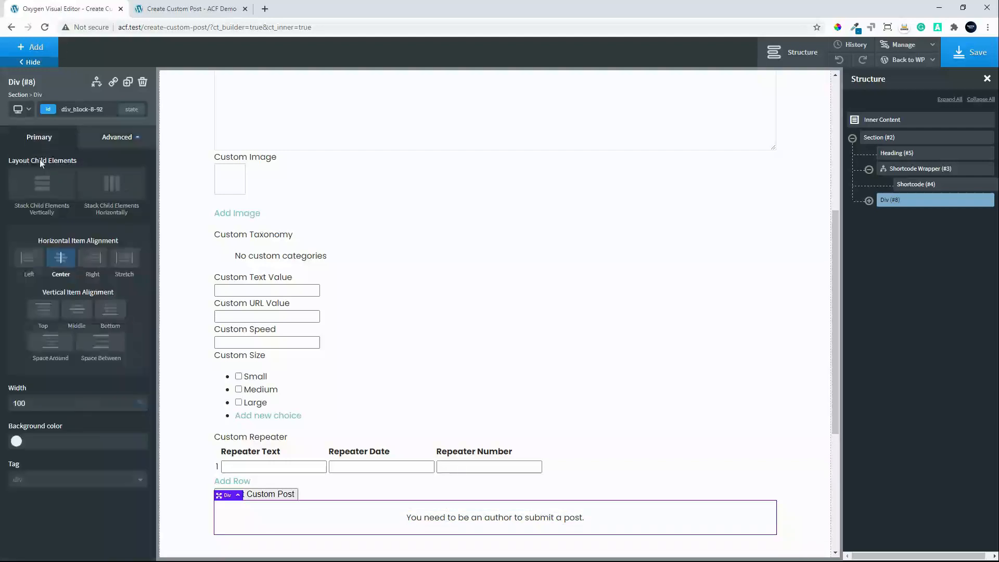
left_click(18, 441)
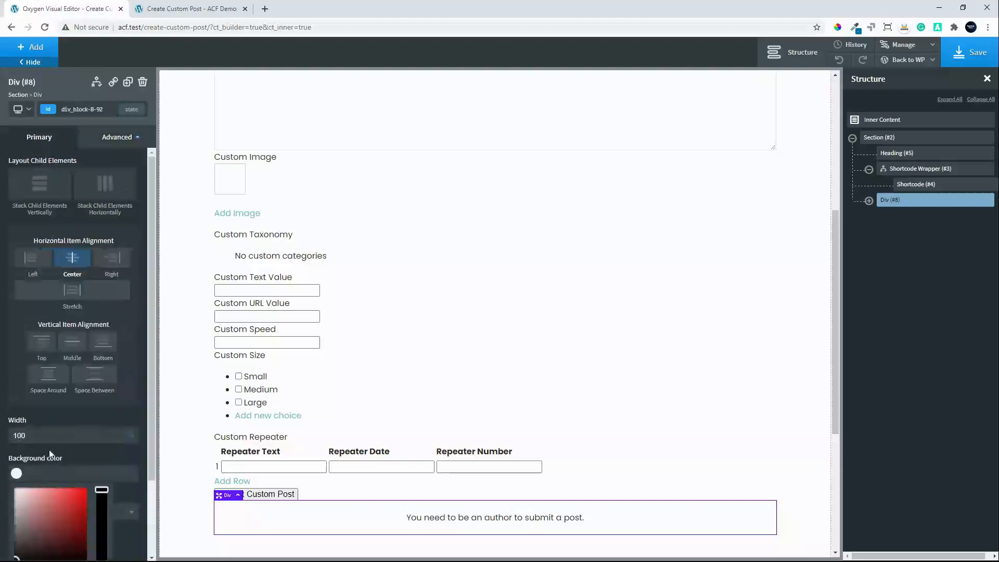
scroll(120, 503, "down", 3)
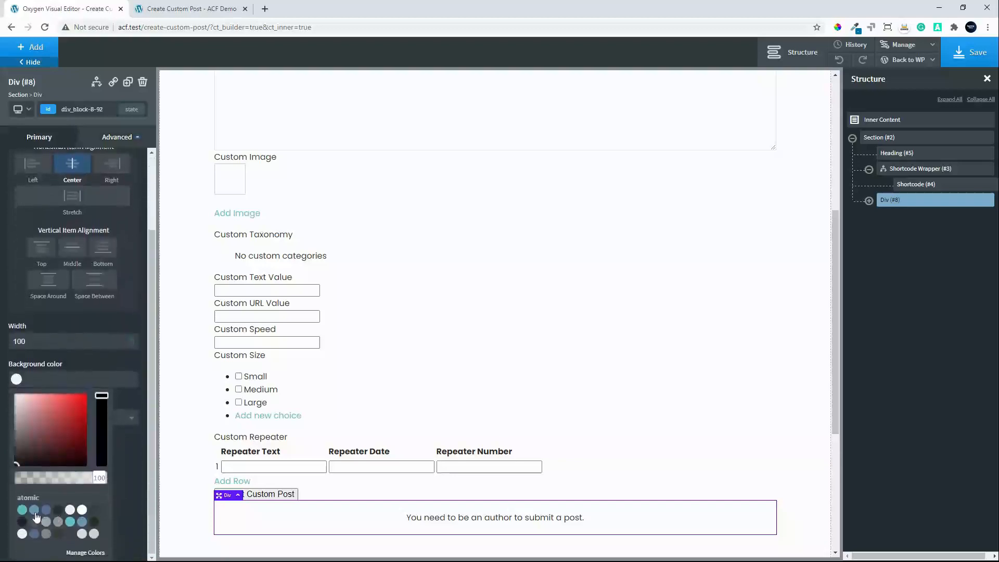
left_click(47, 511)
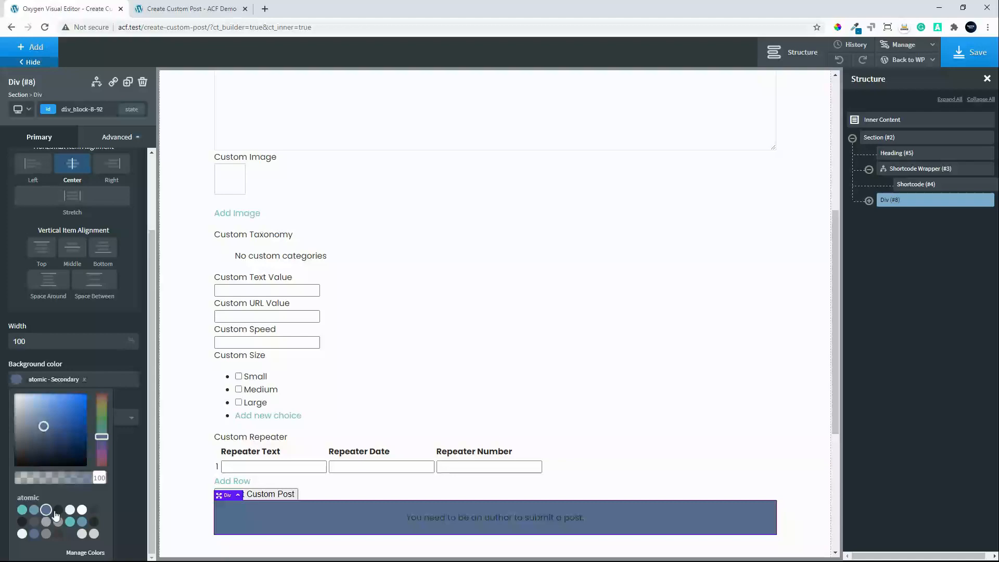
- Set the message Div's text color to white (#ffffff) and its font size to 30 px
left_click(472, 517)
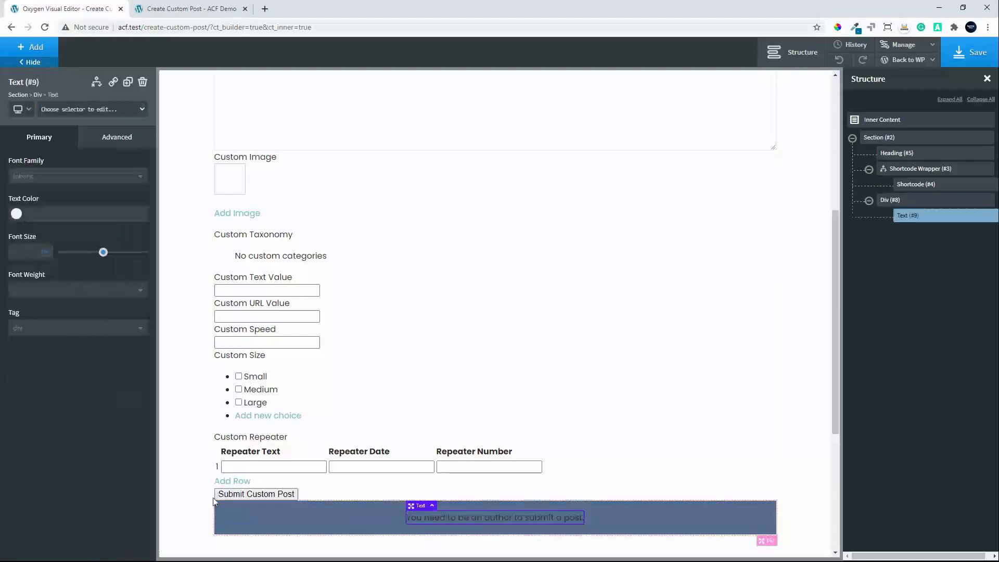
left_click(246, 523)
left_click(124, 139)
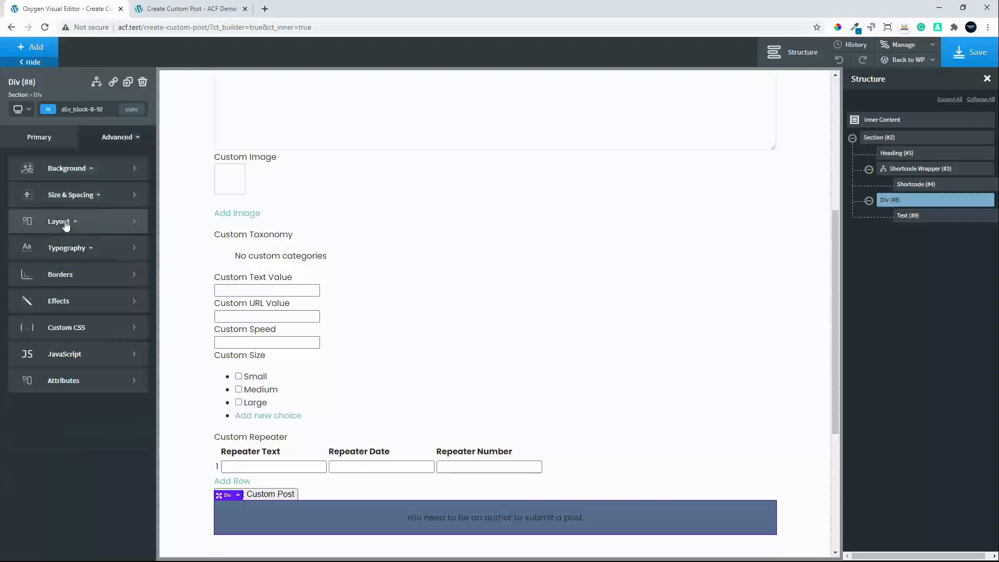
left_click(67, 249)
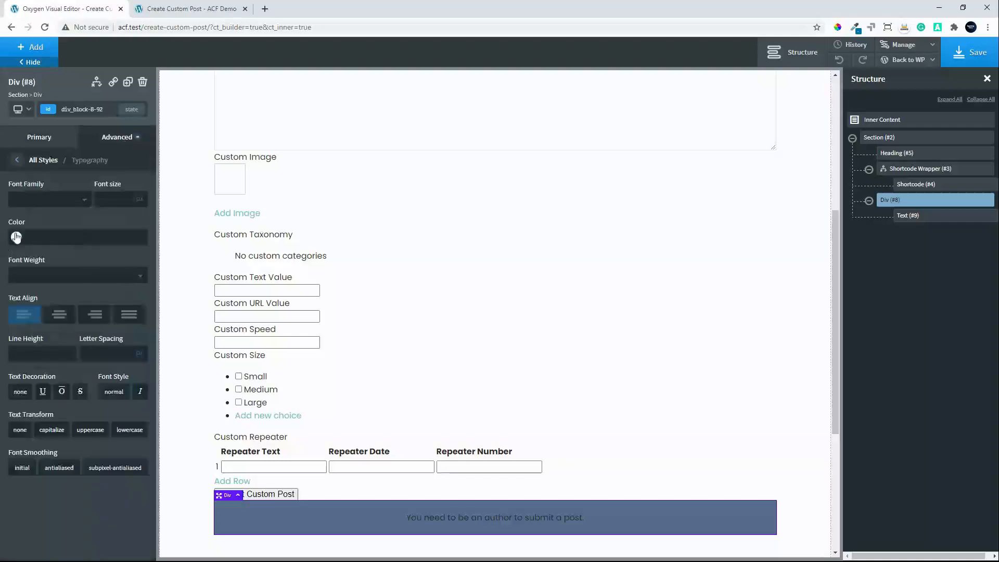
left_click(16, 237)
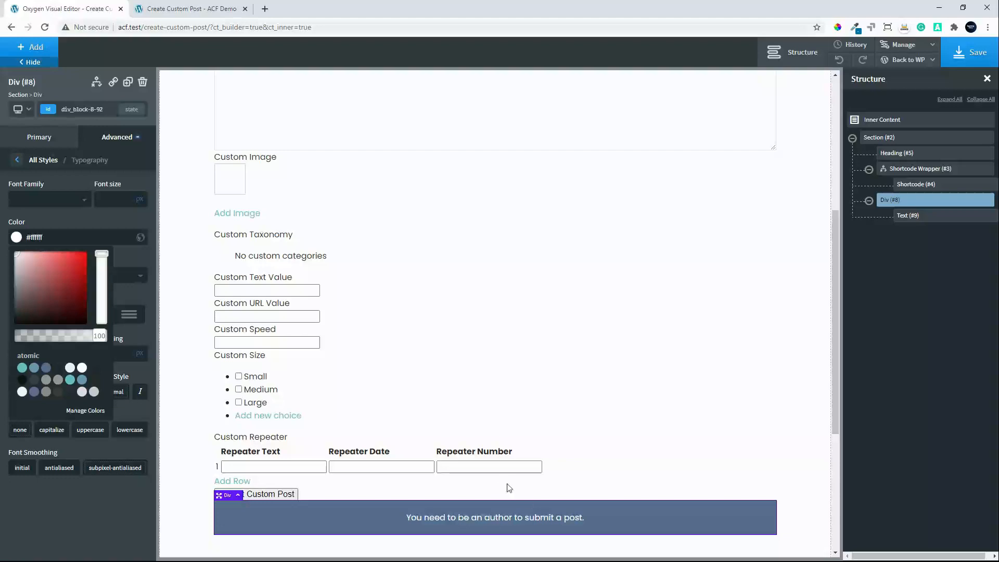
left_click(105, 196)
type("30")
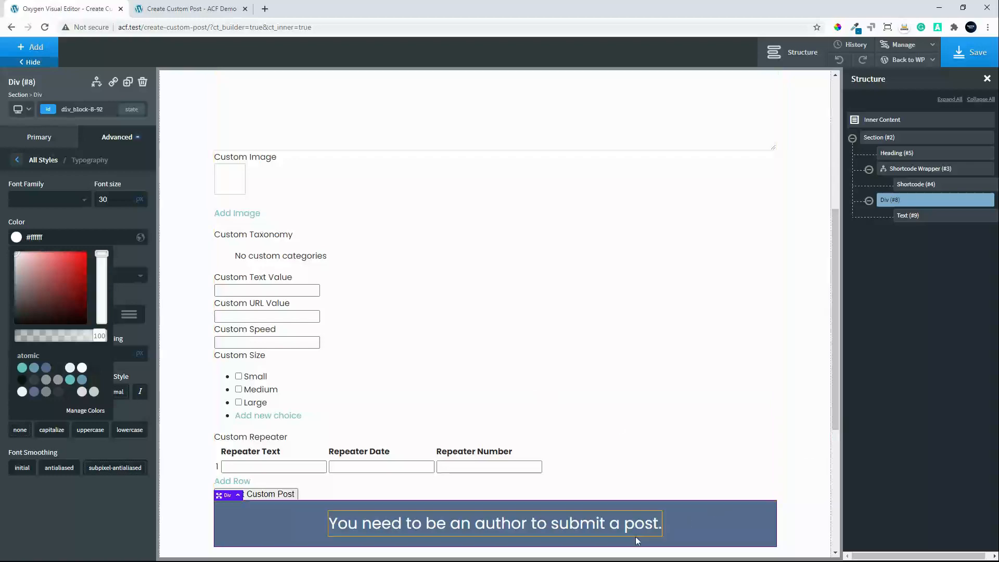
left_click_drag(836, 361, 834, 435)
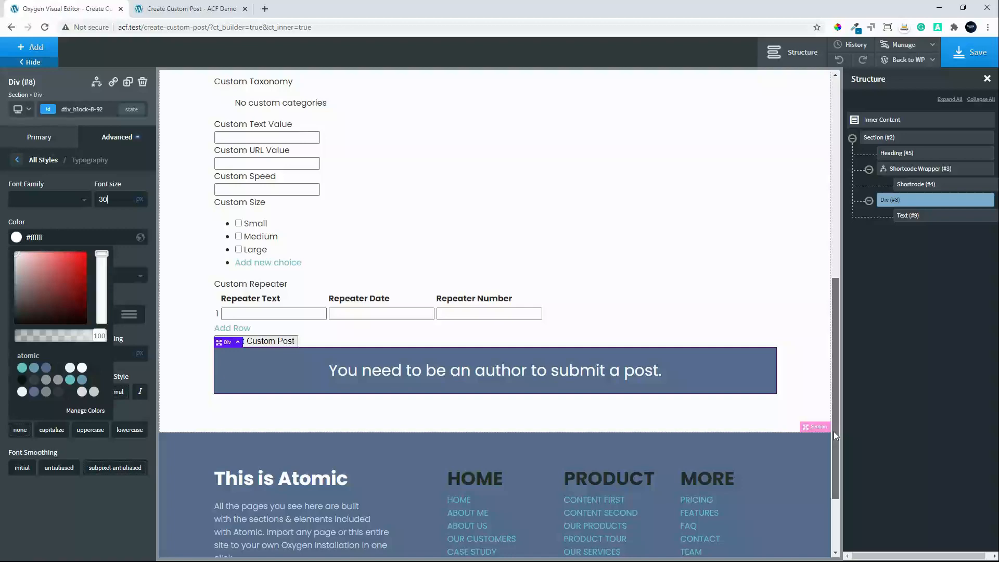
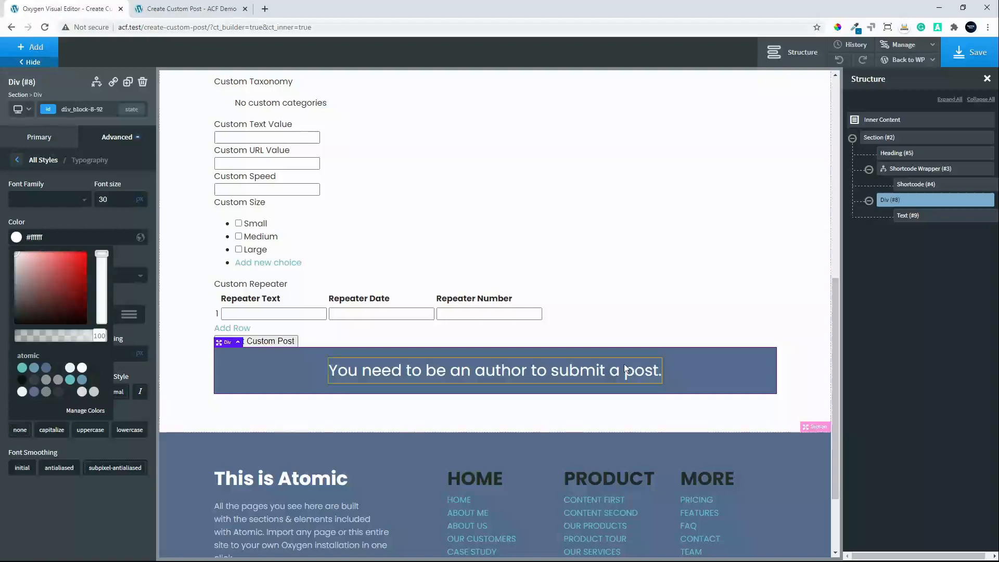
left_click(710, 371)
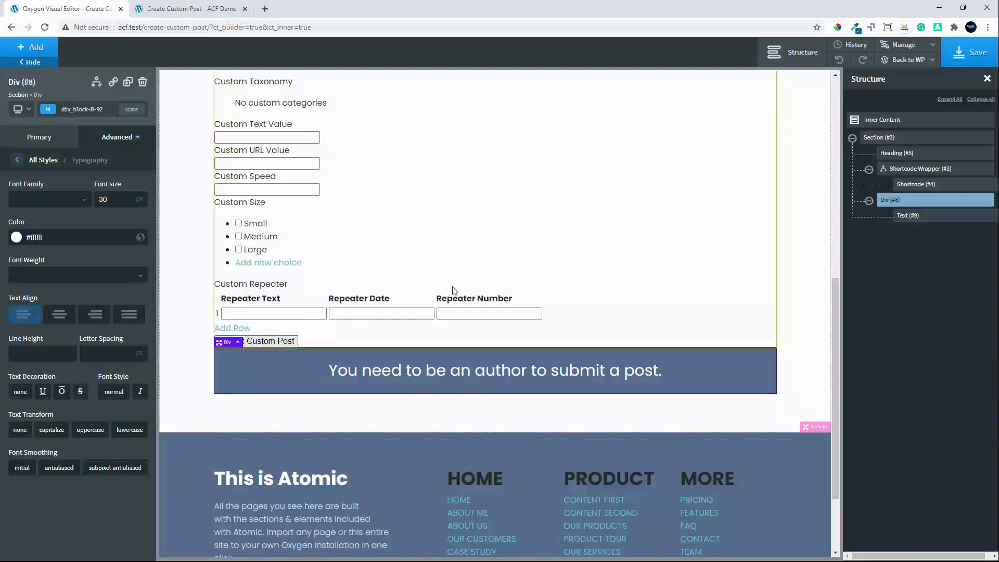
- Give the form's Shortcode Wrapper 15 px padding on all sides and a 30 px bottom margin
left_click_drag(837, 412, 847, 267)
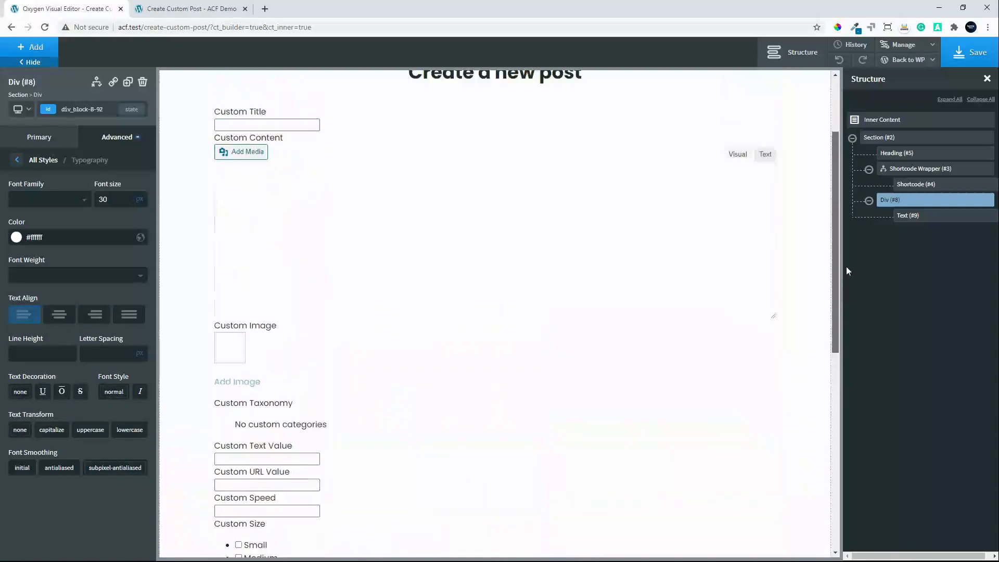
left_click(656, 134)
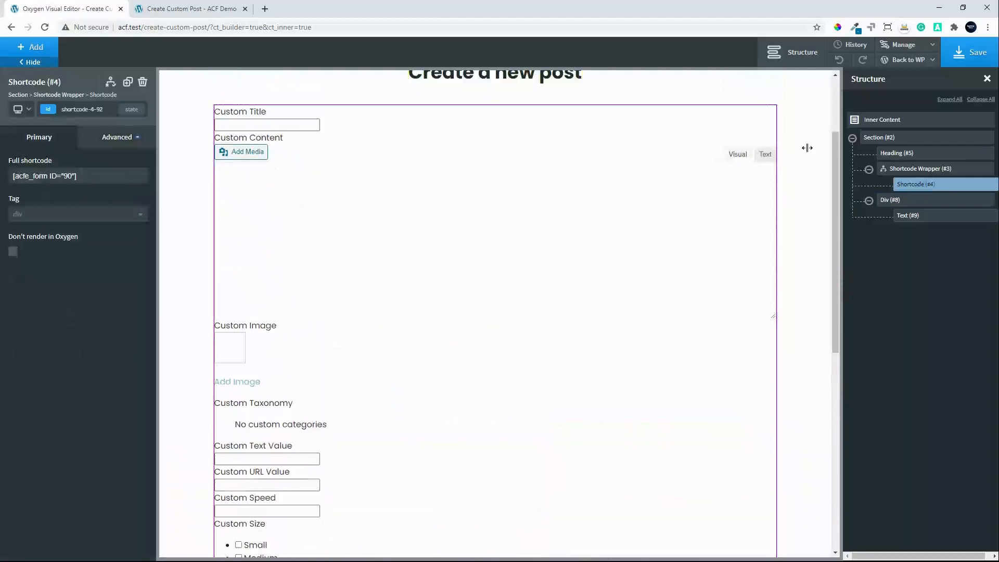
left_click(923, 169)
left_click(109, 145)
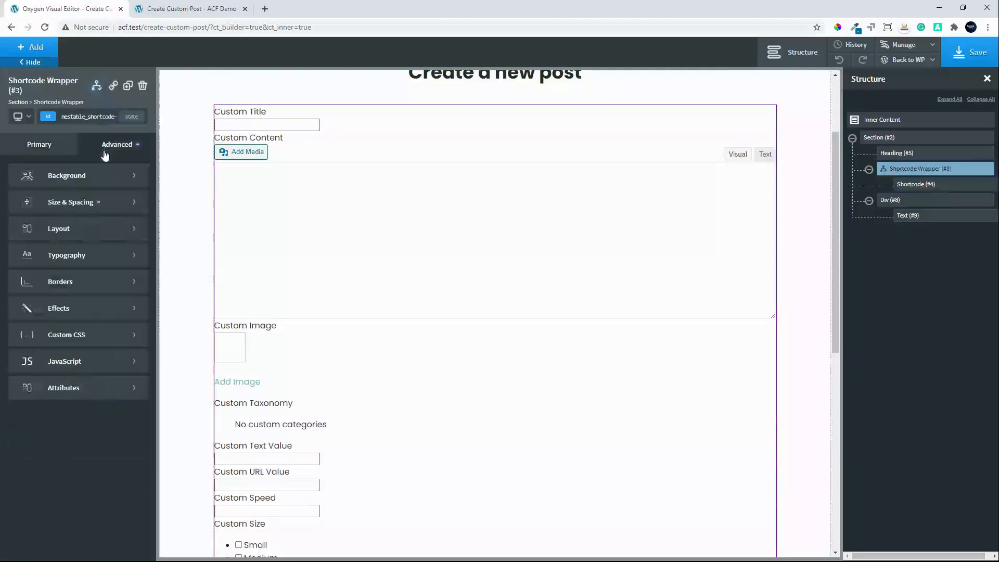
left_click(67, 206)
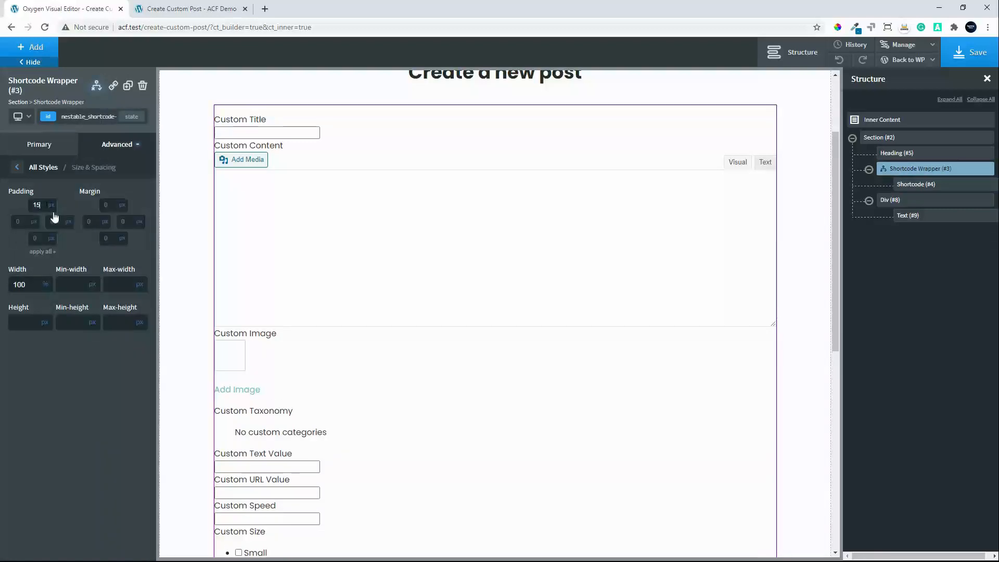
left_click(43, 251)
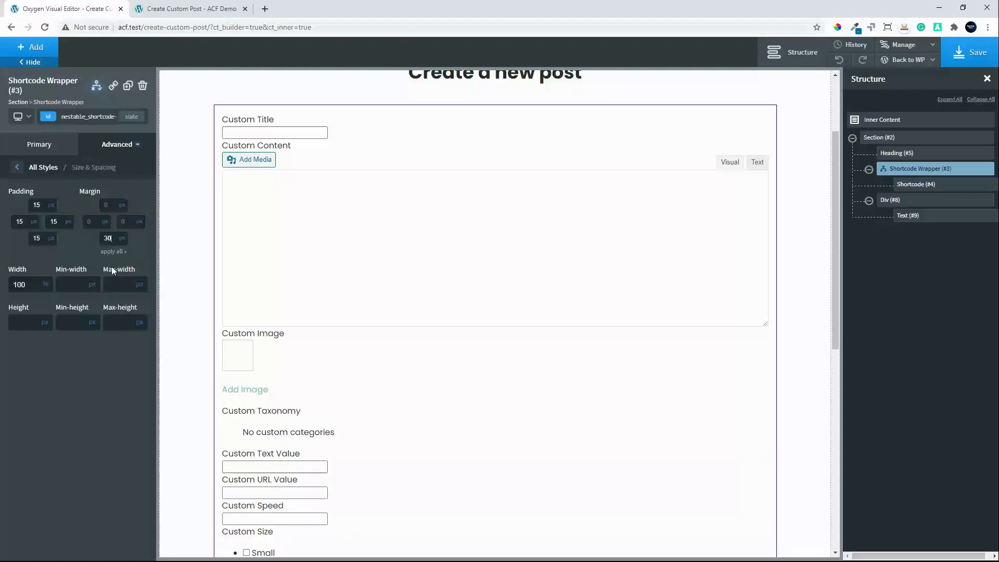
- Add a User Logged In == condition to the message Div so it shows only to logged-out visitors
left_click(925, 204)
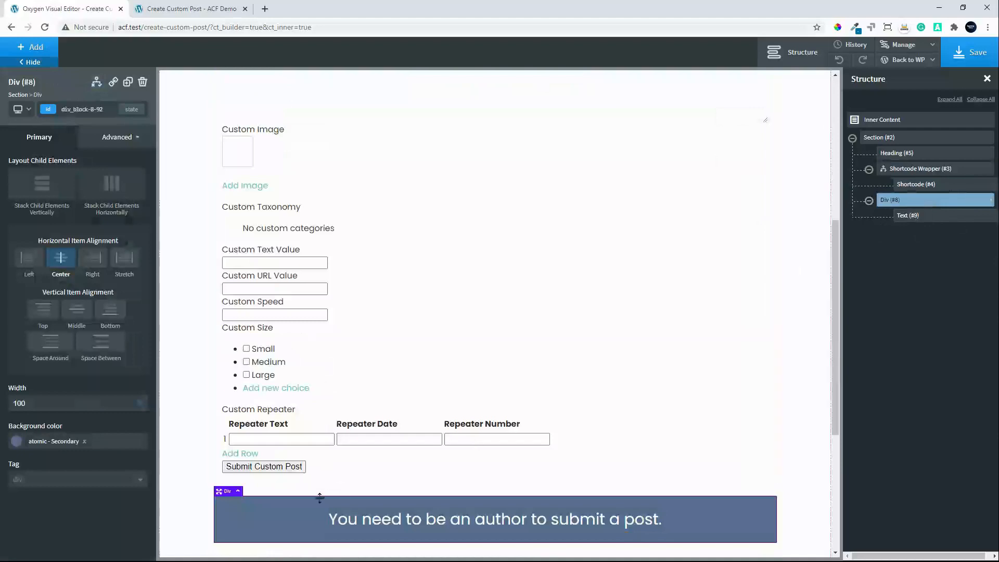
mouse_move(97, 85)
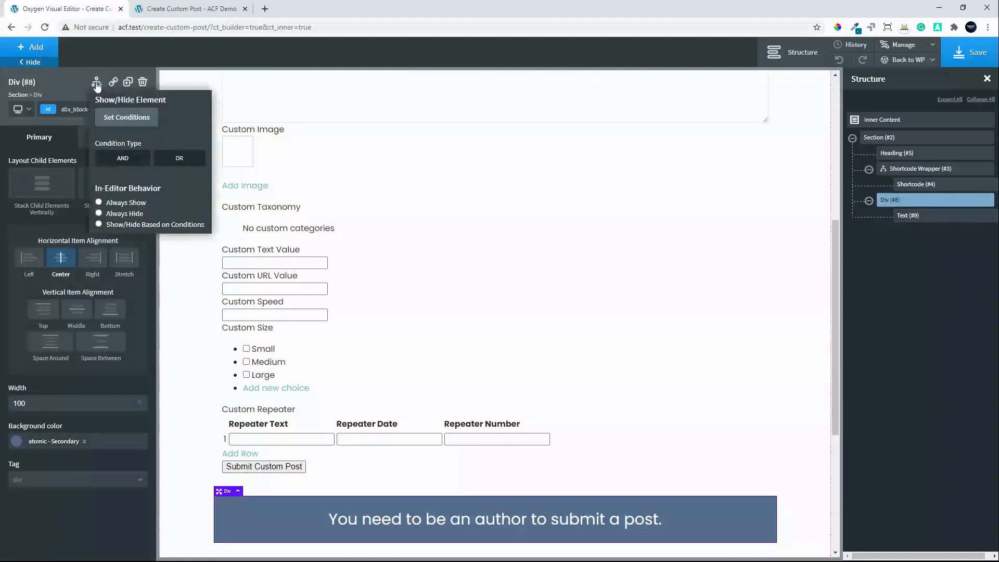
left_click(120, 115)
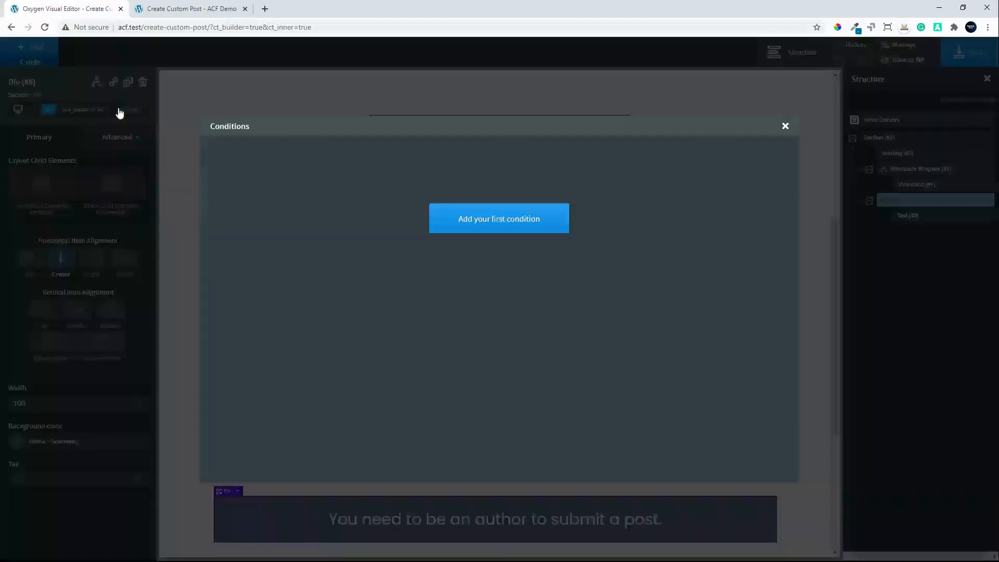
left_click(518, 223)
left_click(282, 161)
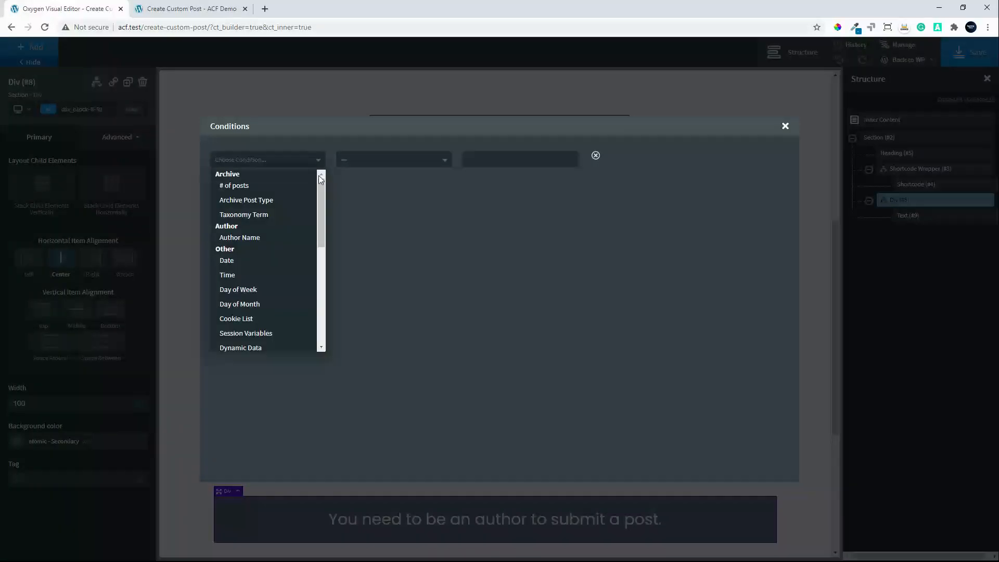
left_click_drag(319, 188, 320, 308)
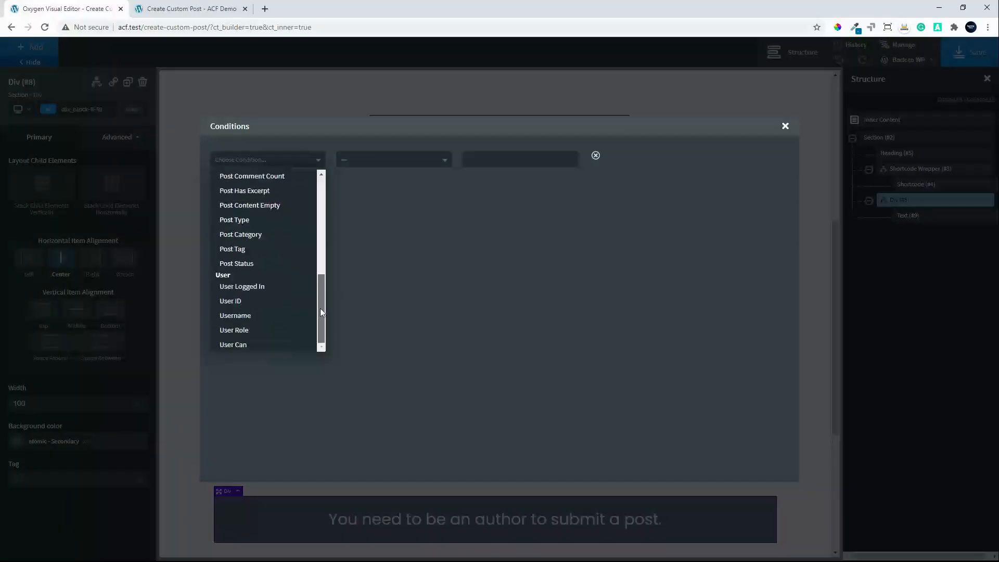
left_click(235, 285)
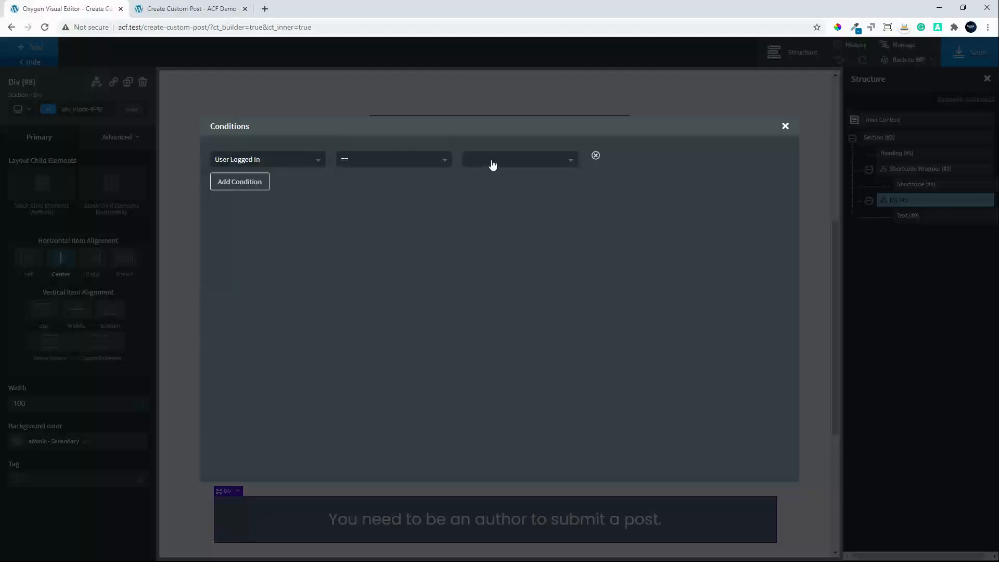
left_click(491, 161)
left_click(485, 193)
left_click(786, 127)
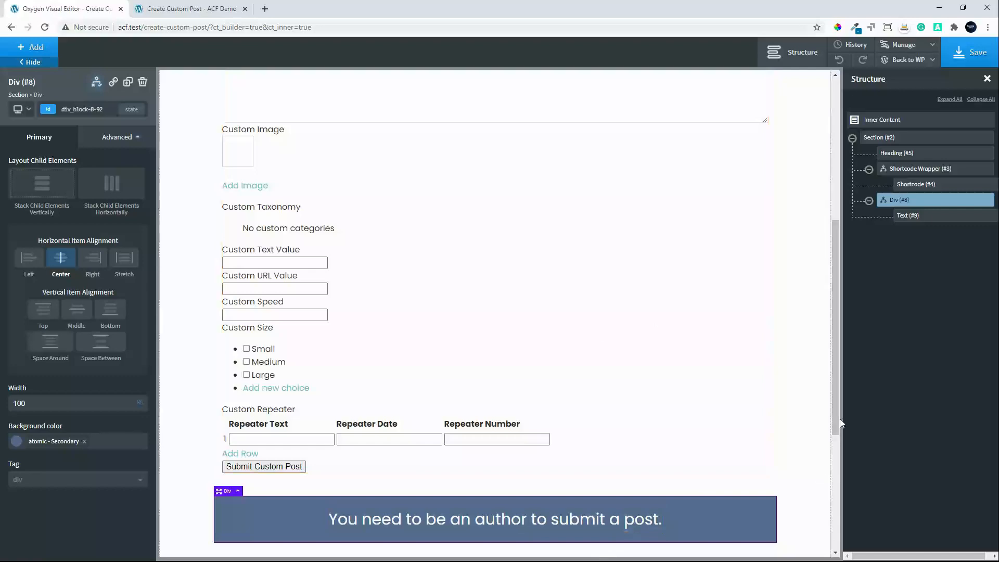
- Save the Create Custom Post page design
left_click_drag(838, 420, 854, 243)
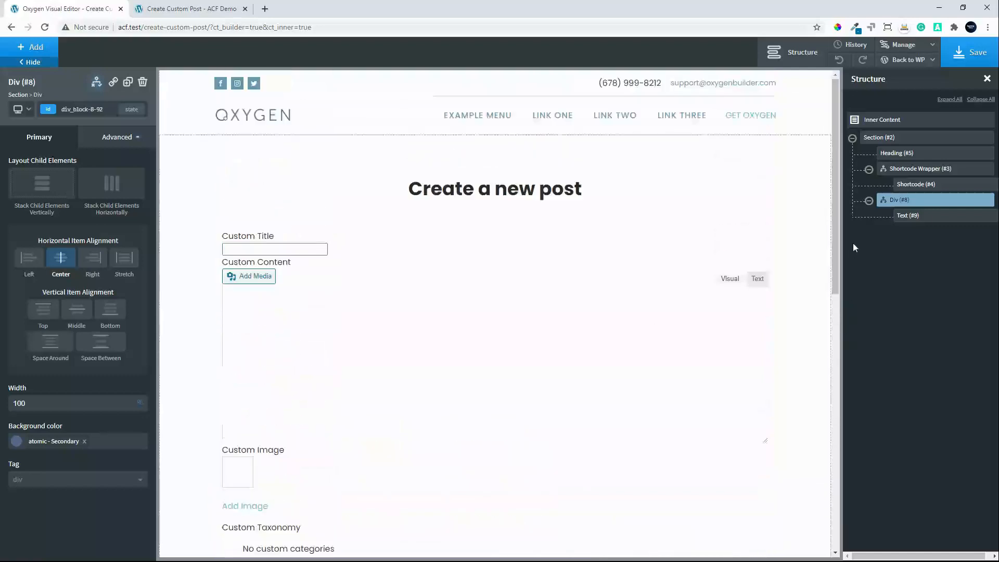
left_click(350, 227)
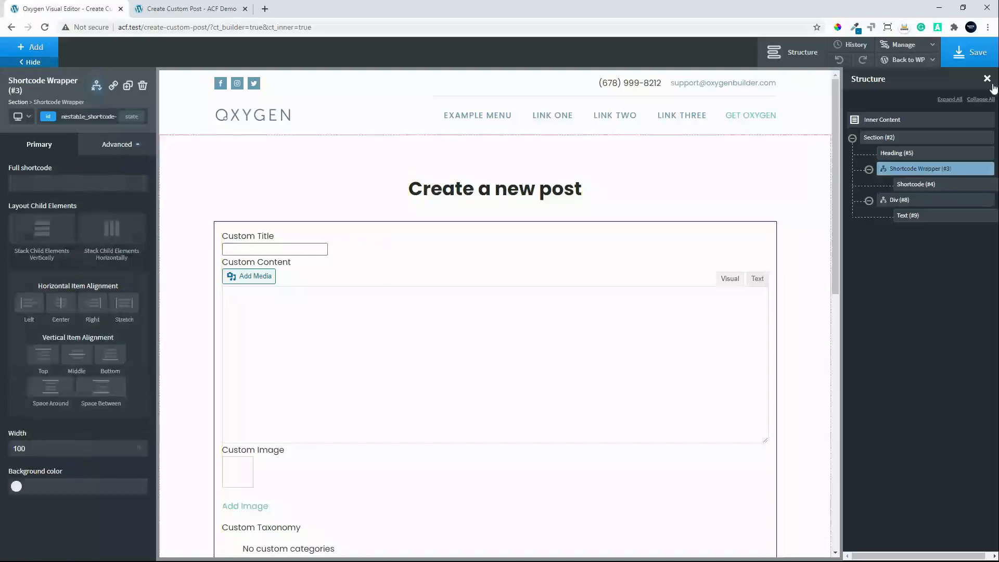
left_click(971, 57)
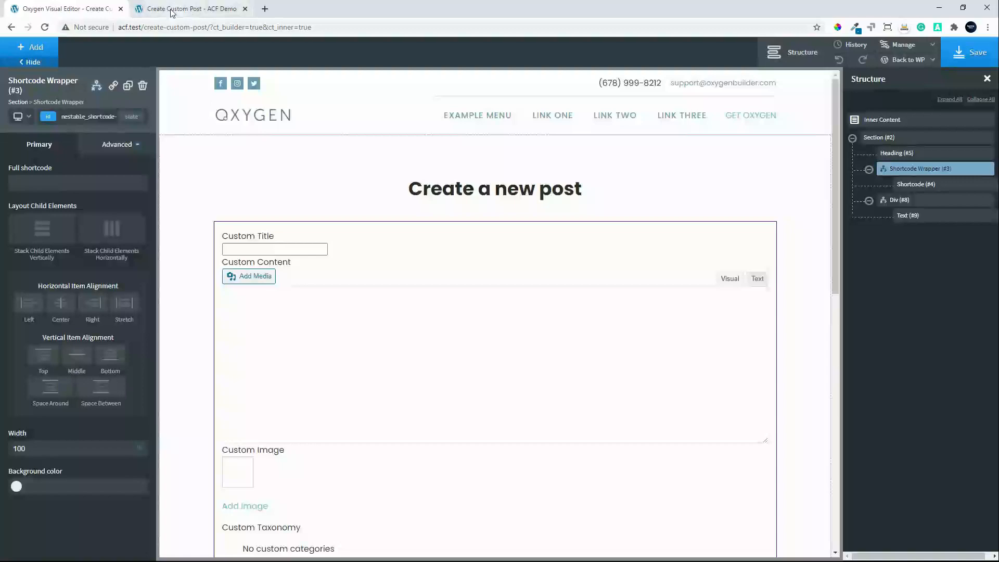
- Reload the live Create Custom Post page while logged in and check the form and the area below it
left_click(172, 9)
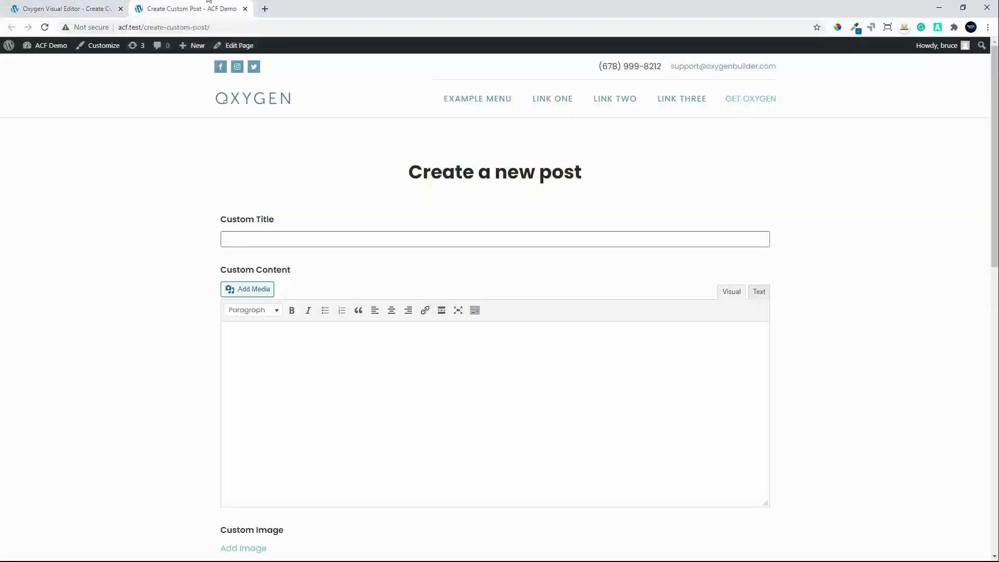
left_click(44, 27)
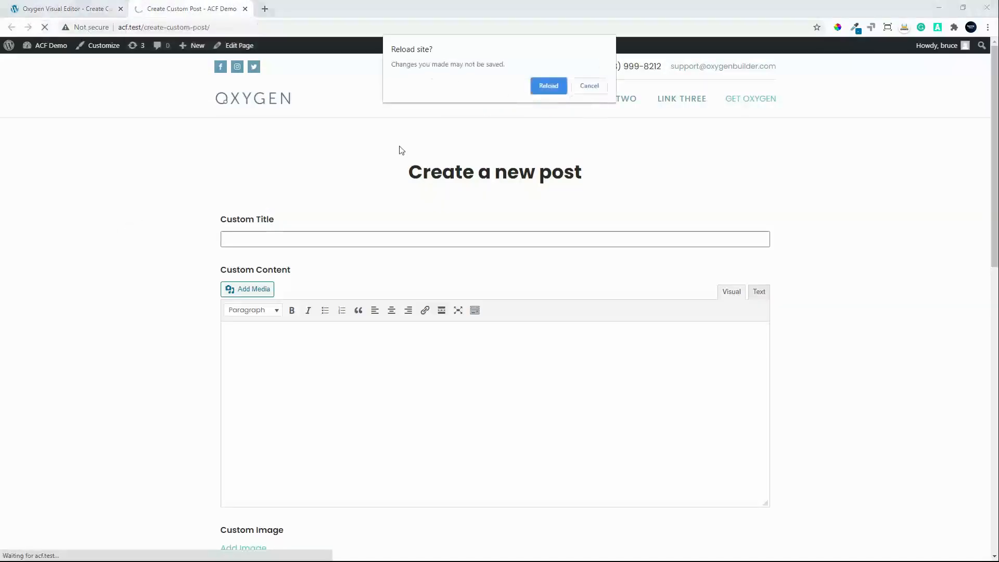
left_click(548, 87)
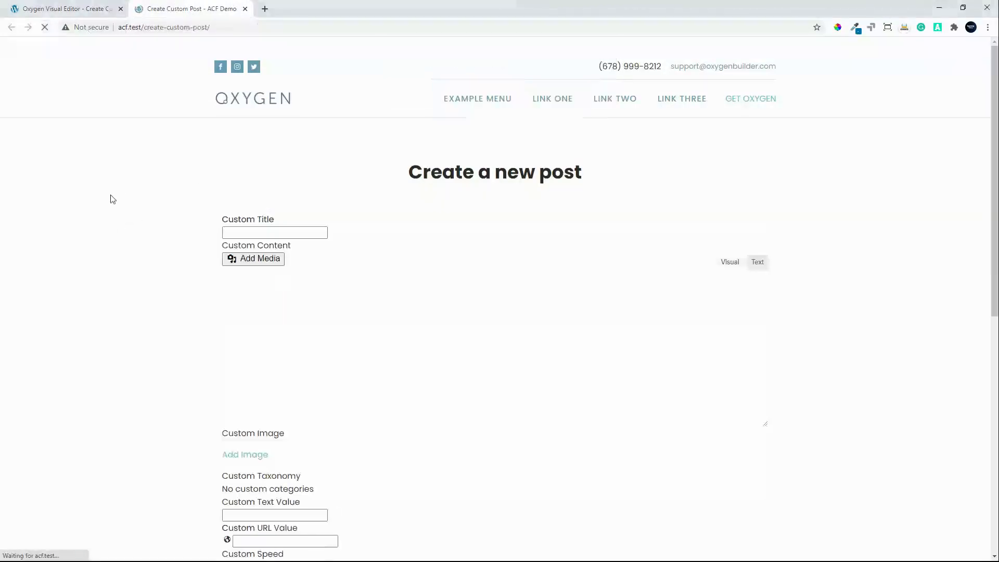
left_click_drag(994, 112, 967, 382)
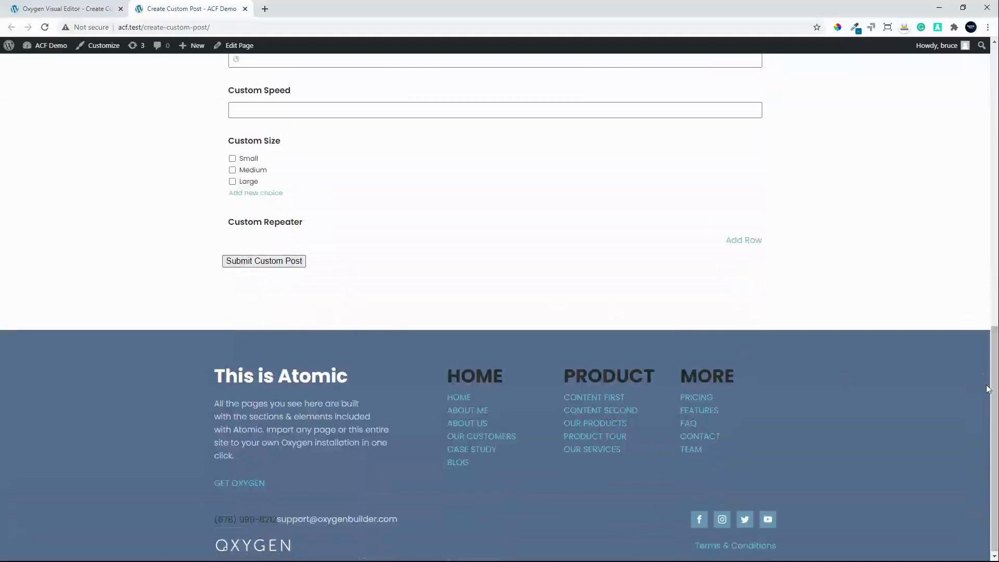
left_click_drag(995, 389, 997, 104)
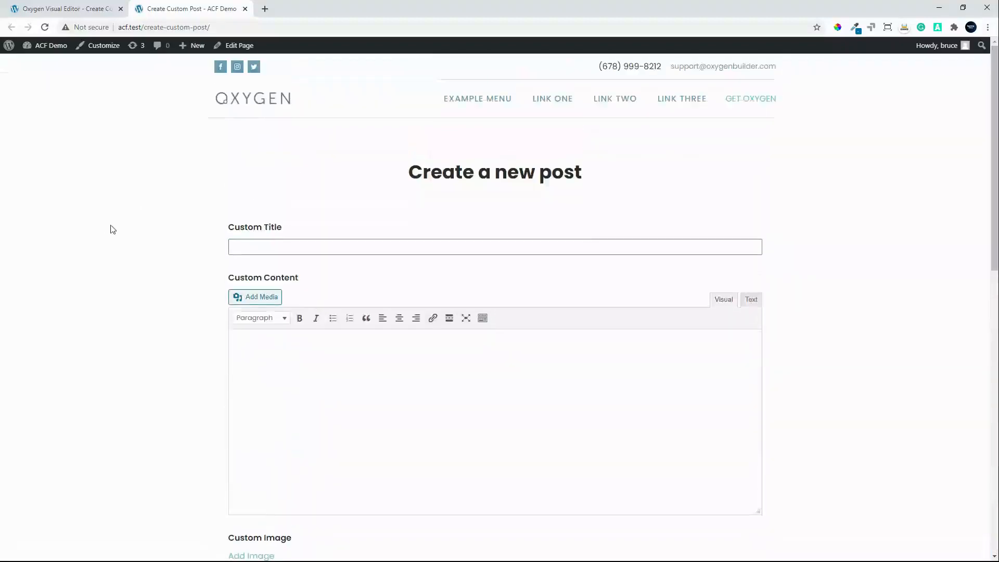
- Switch to the Opera browser to view the same page as a logged-out visitor, and return to the logged-in page
left_click(226, 29)
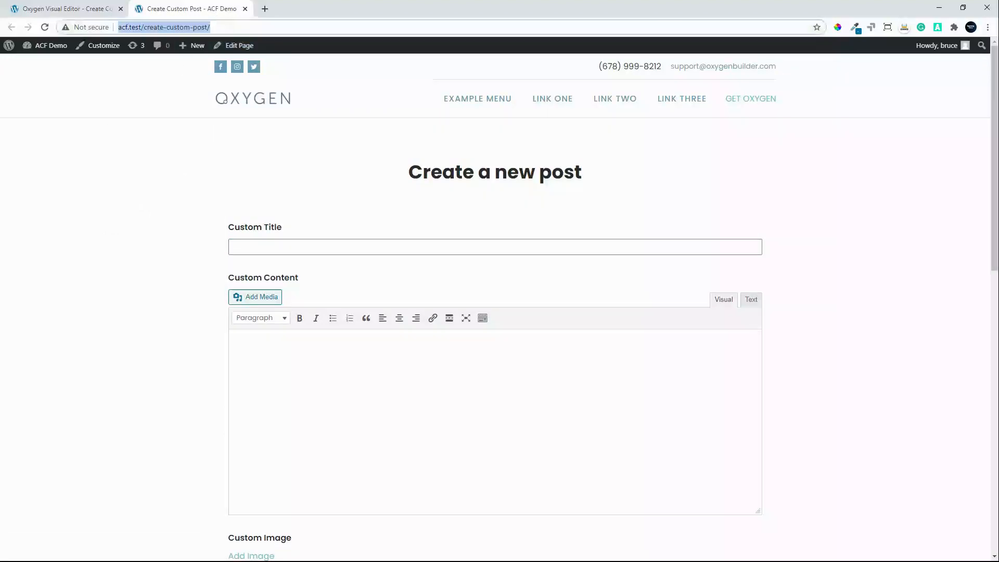
key("alt+Tab")
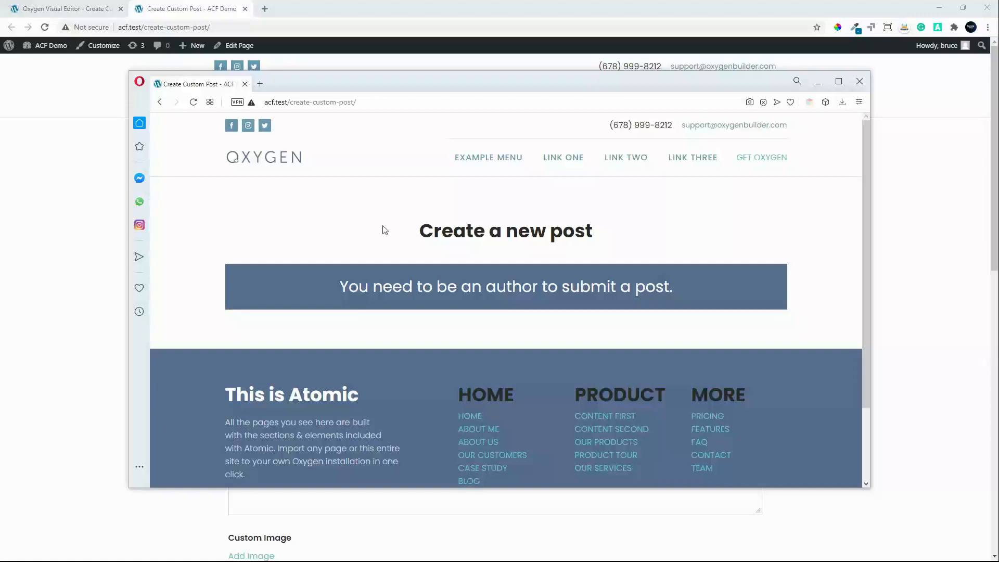
mouse_move(345, 91)
left_mouse_down()
mouse_move(572, 153)
mouse_move(334, 180)
mouse_move(408, 125)
mouse_move(329, 103)
left_mouse_up()
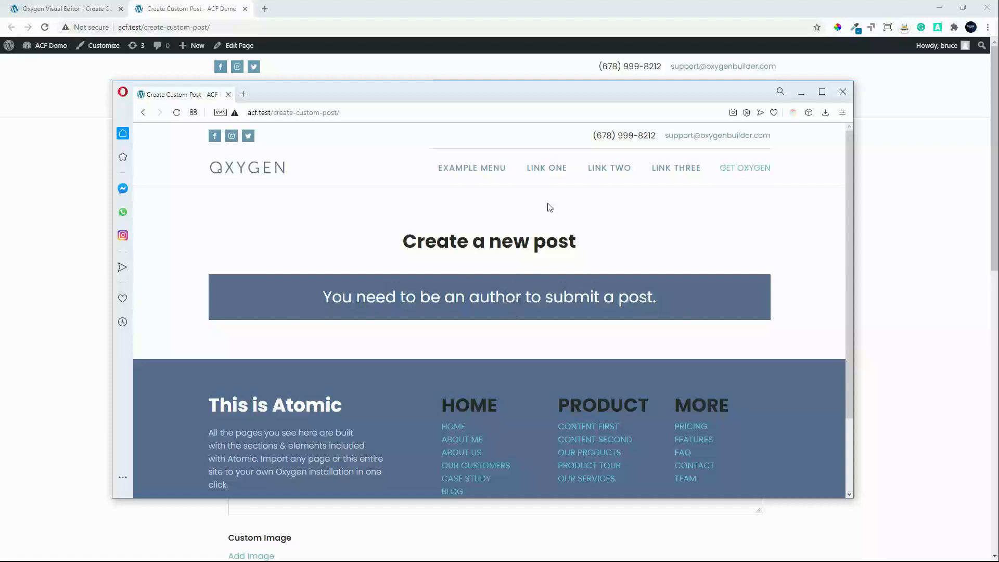
left_click(432, 17)
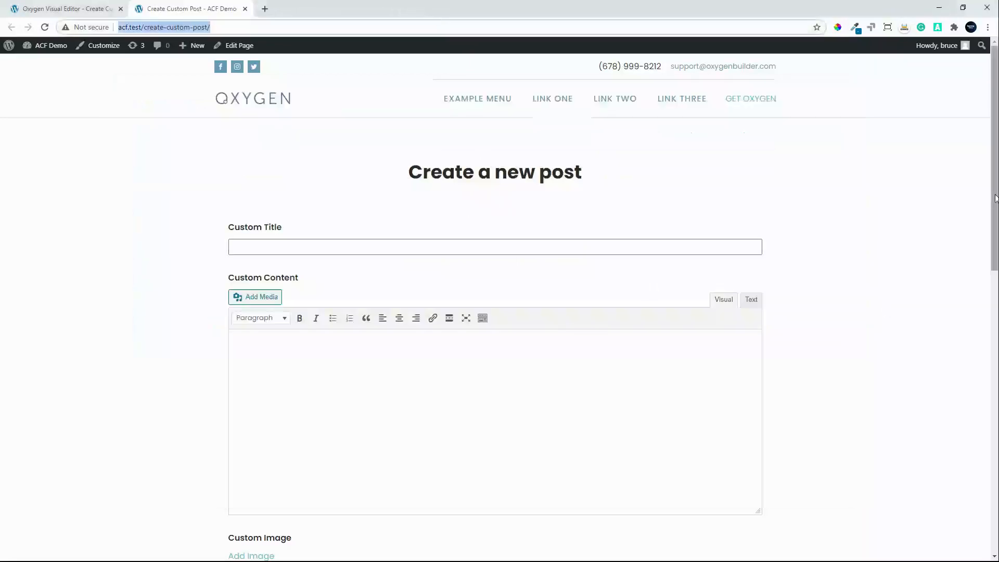
- Fill in the live post form with the title "First Custom Post" and the content "First Custom Content."
left_click_drag(995, 198, 977, 138)
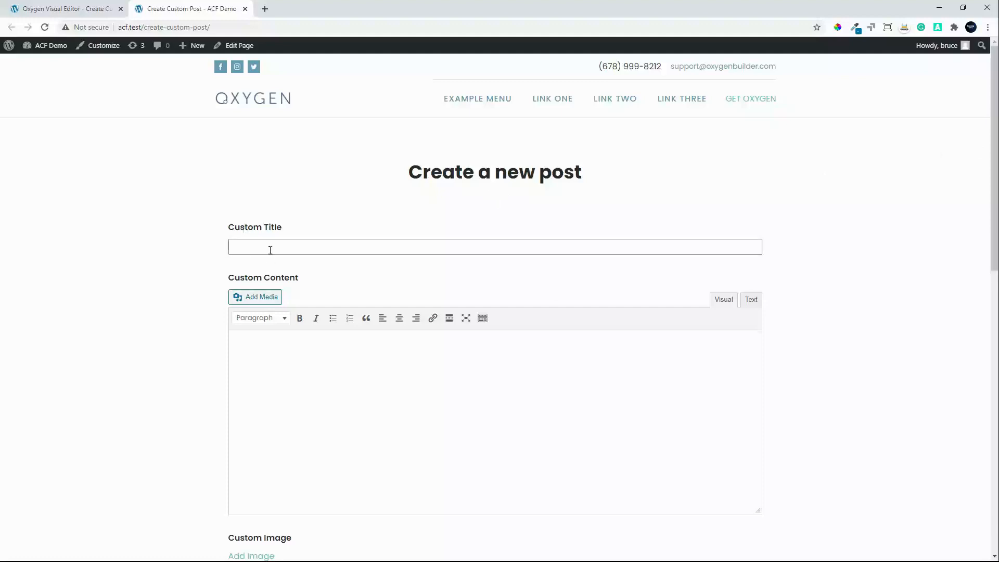
left_click(73, 9)
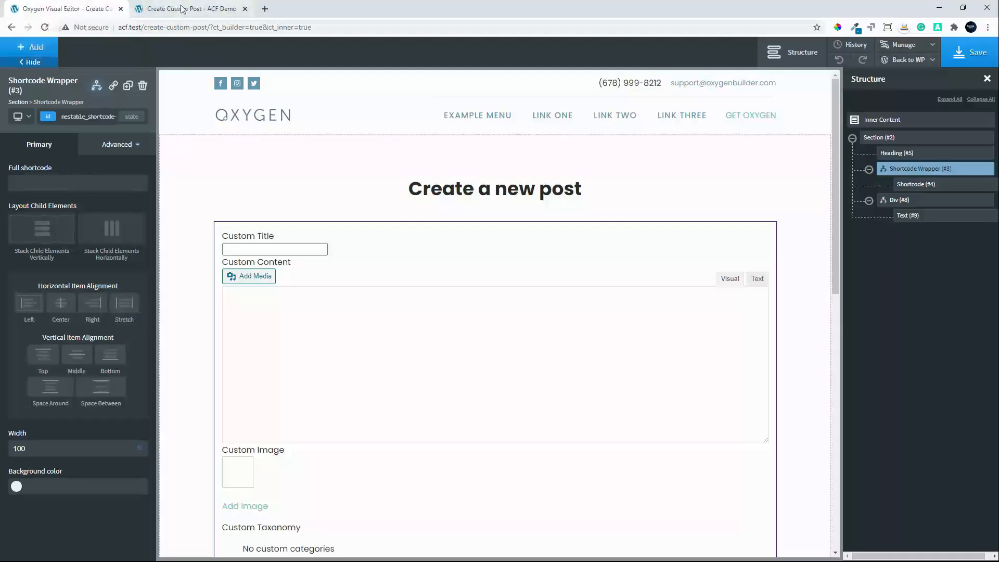
left_click(182, 9)
left_click(257, 248)
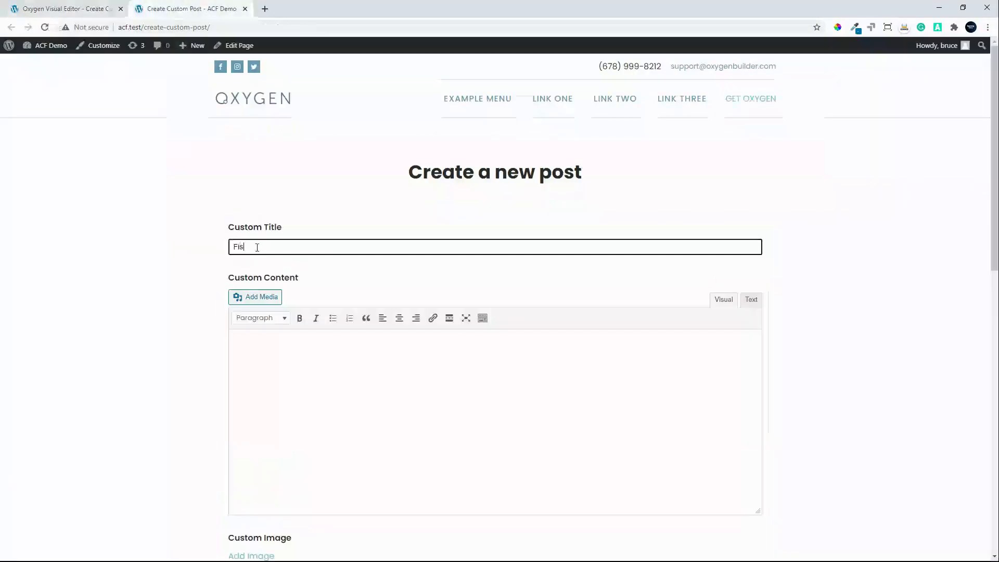
type("First Custom Post")
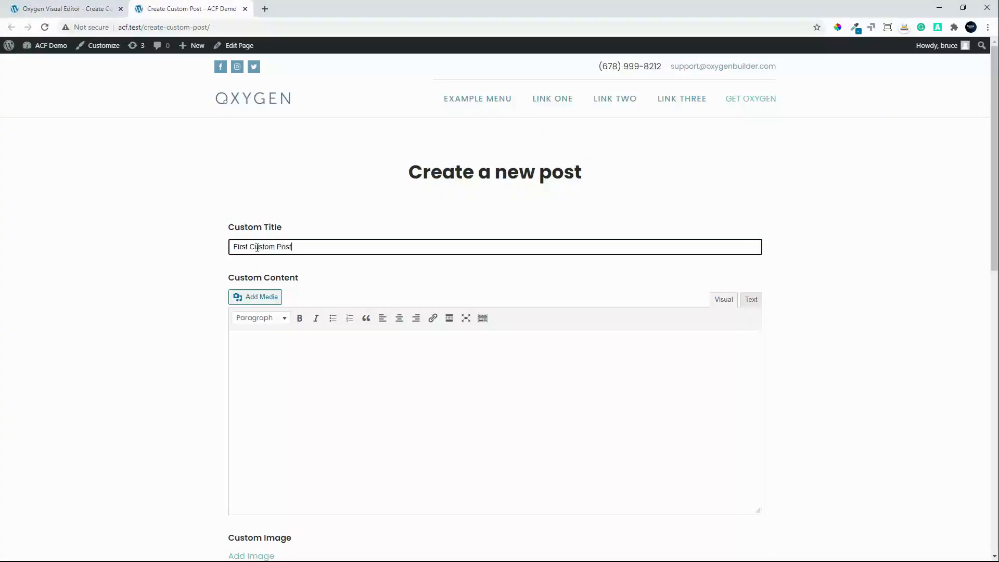
left_click(299, 367)
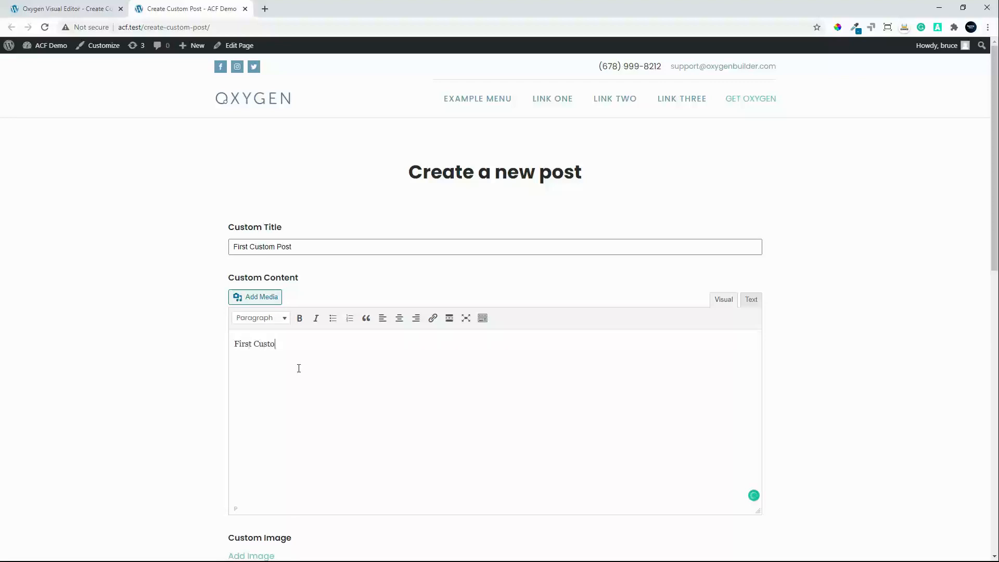
type("First Custom Content.")
- Set the Custom Image to the existing orange and black picture from the media library
scroll(291, 385, "down", 2)
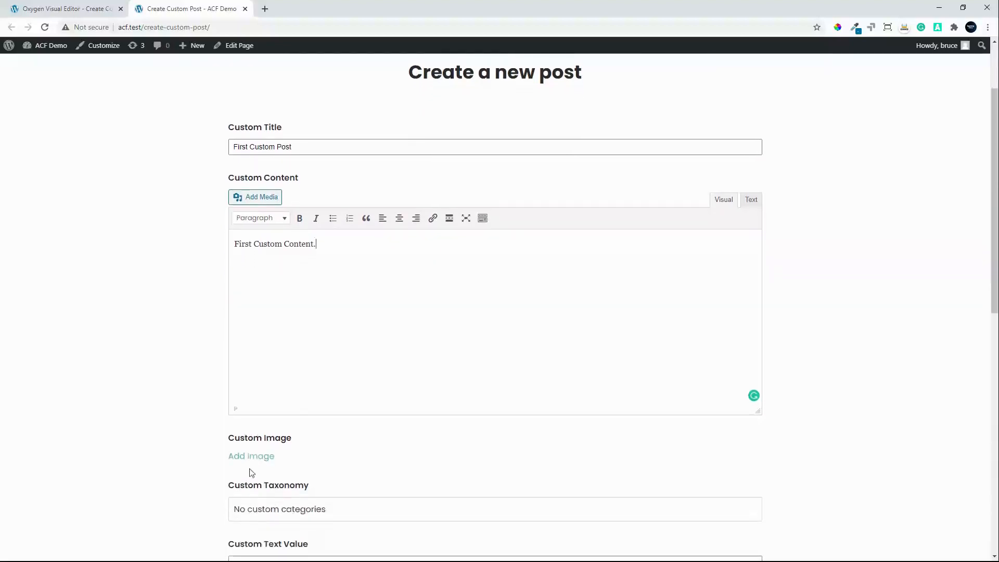
left_click(252, 457)
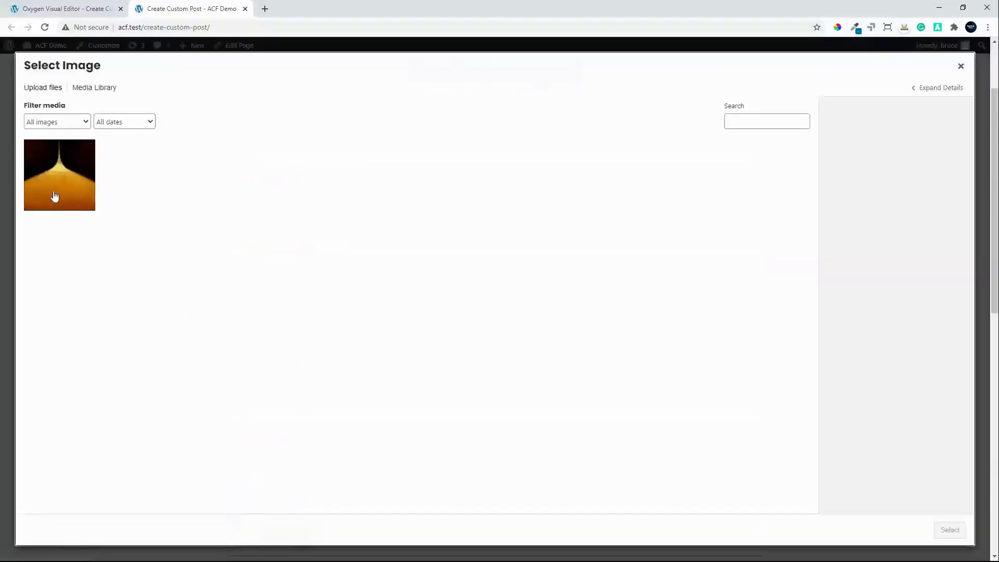
left_click(60, 196)
left_click(950, 530)
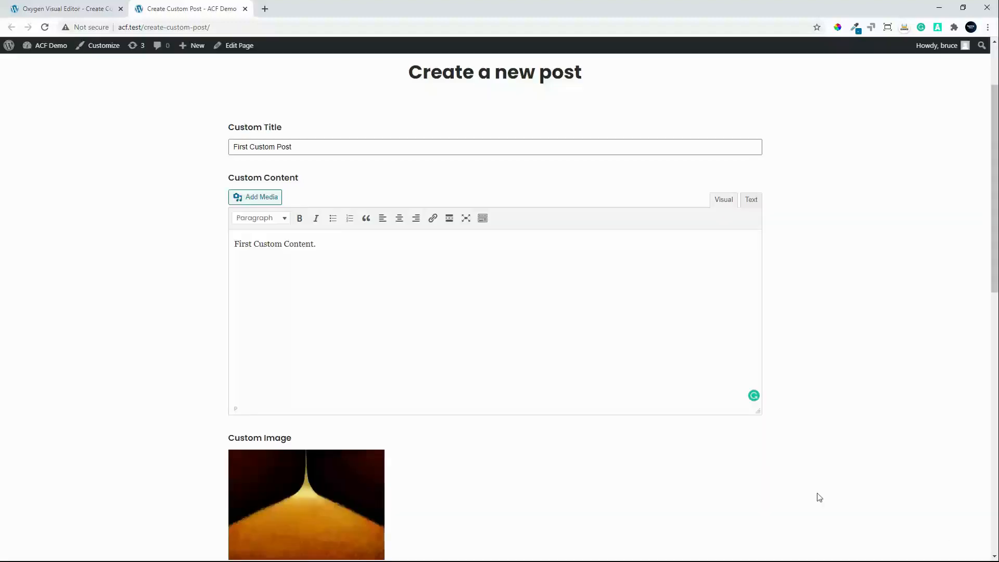
- Add a new custom category named "First Custom Category" under Custom Taxonomy, without choosing a parent
left_click_drag(994, 211, 997, 381)
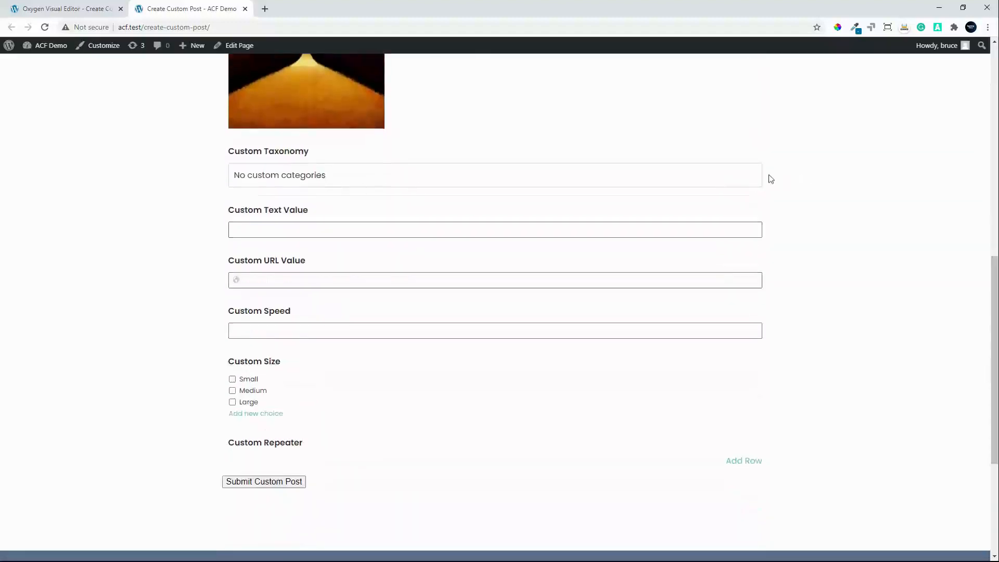
left_click(754, 171)
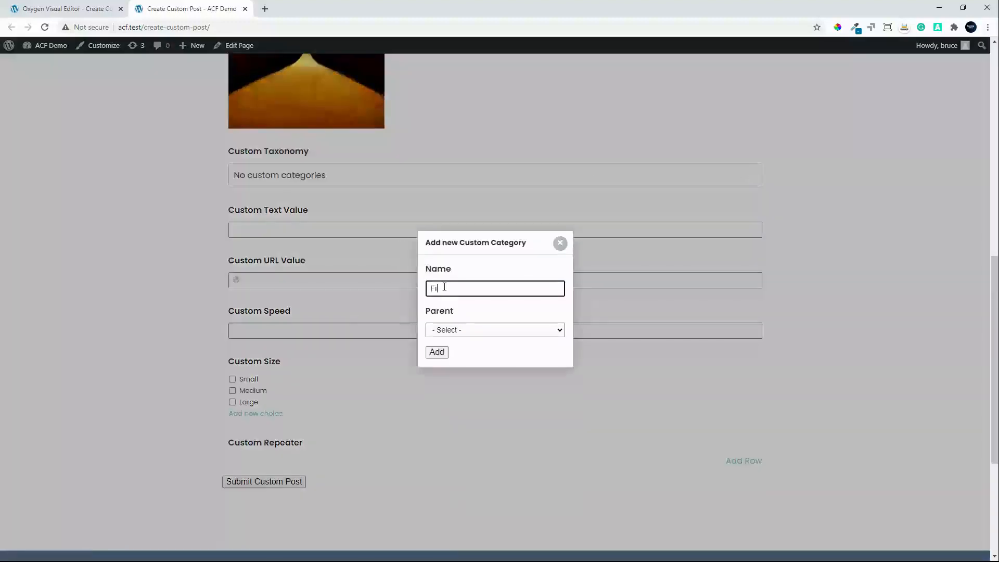
type("First Custom Fi")
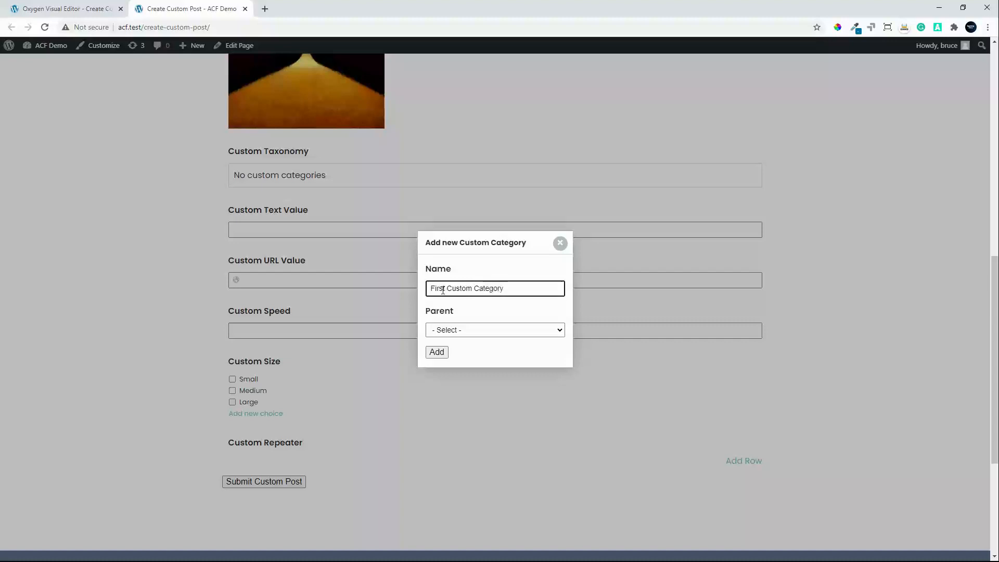
left_click(436, 353)
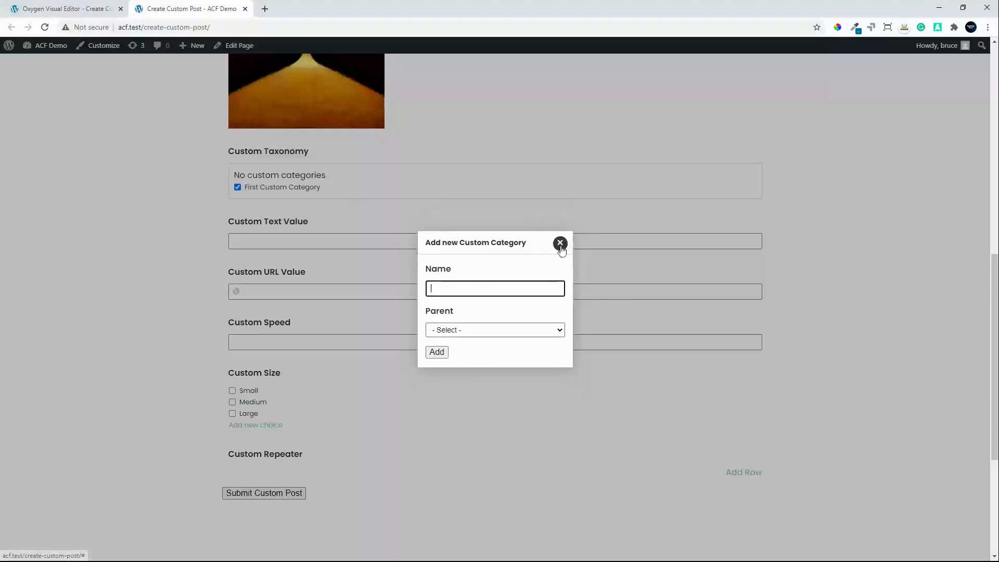
left_click(560, 244)
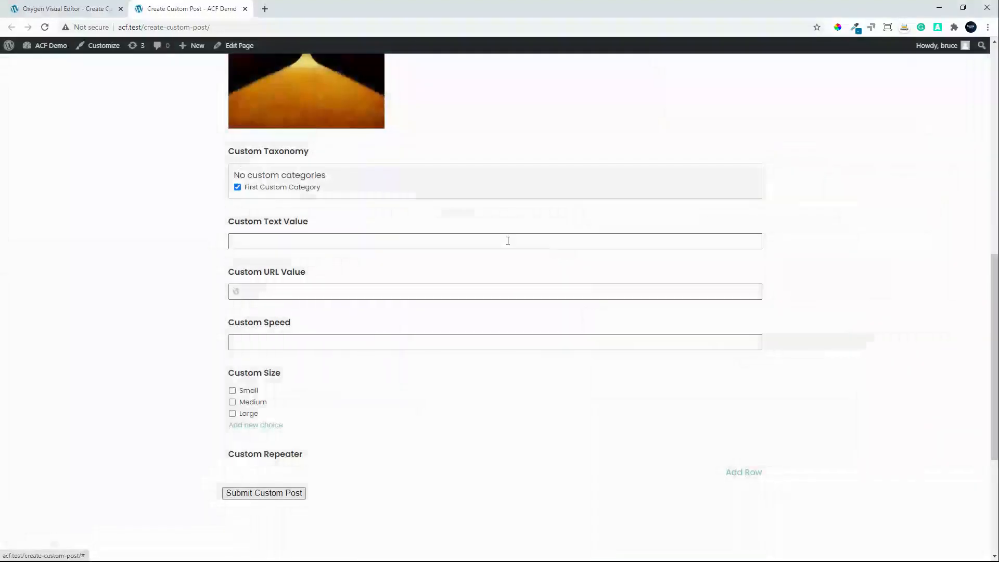
- Set the custom text value to "Custom text value 1", the URL to google.com, the speed to 100 and the size to Large
left_click(250, 242)
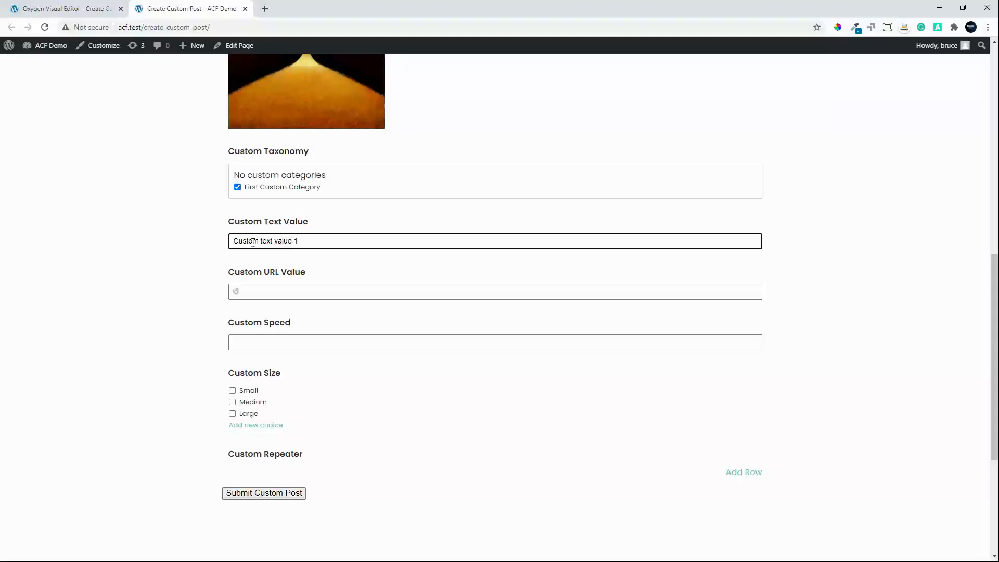
left_click(269, 292)
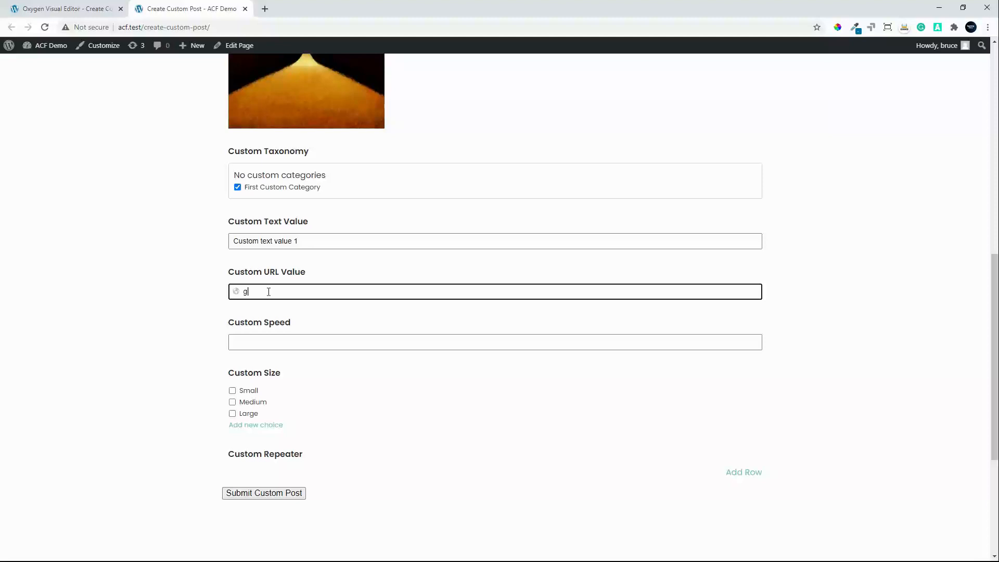
type("gle.com")
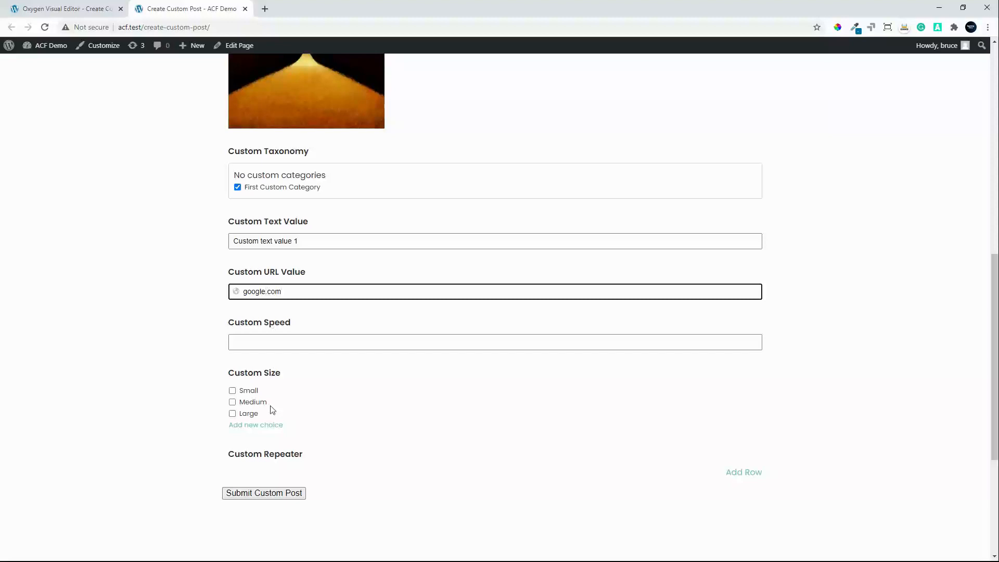
left_click(276, 339)
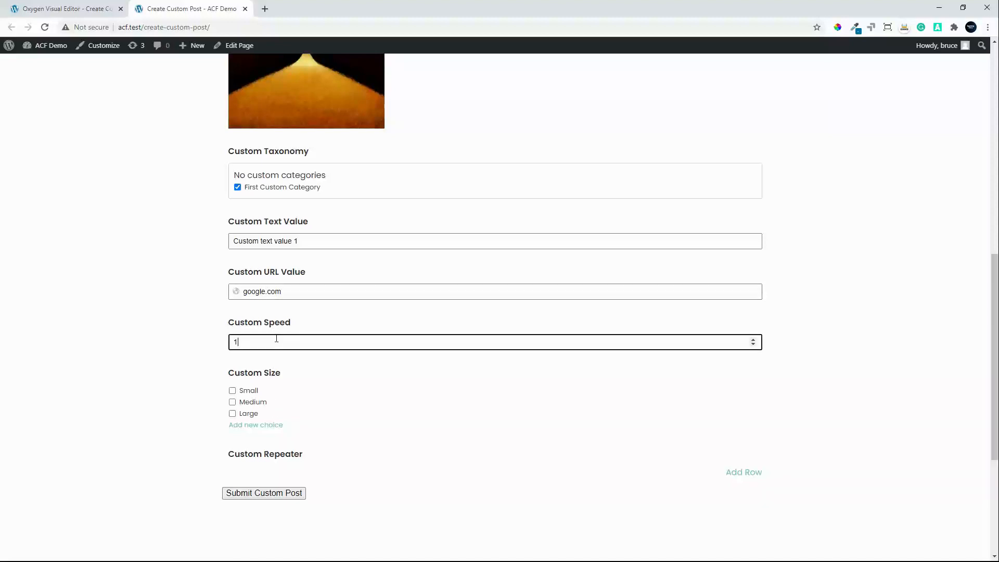
left_click(232, 414)
- Add a first Custom Repeater row with text "Repeater text 1", date 03/09/2020 and number 1
scroll(209, 473, "down", 1)
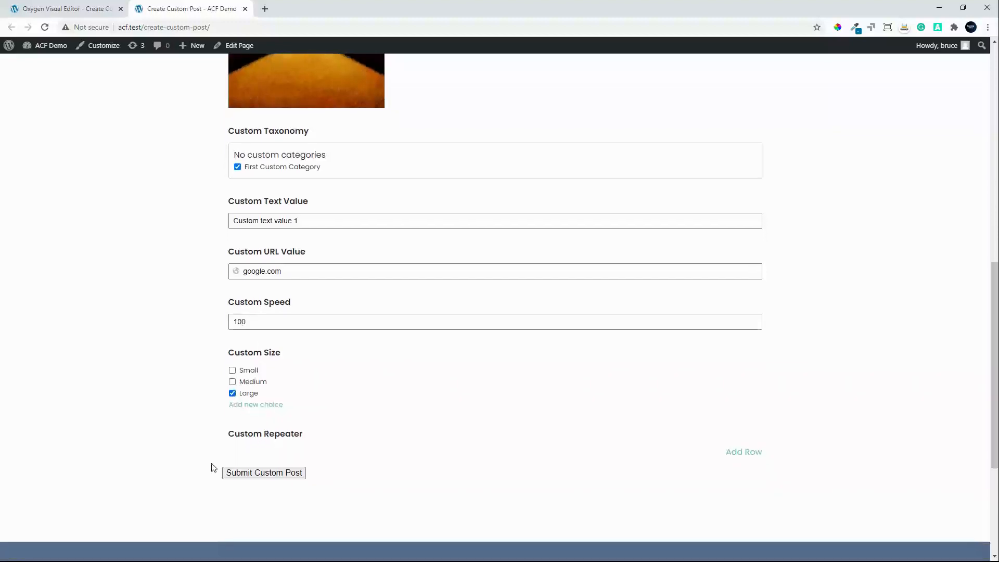
left_click(742, 422)
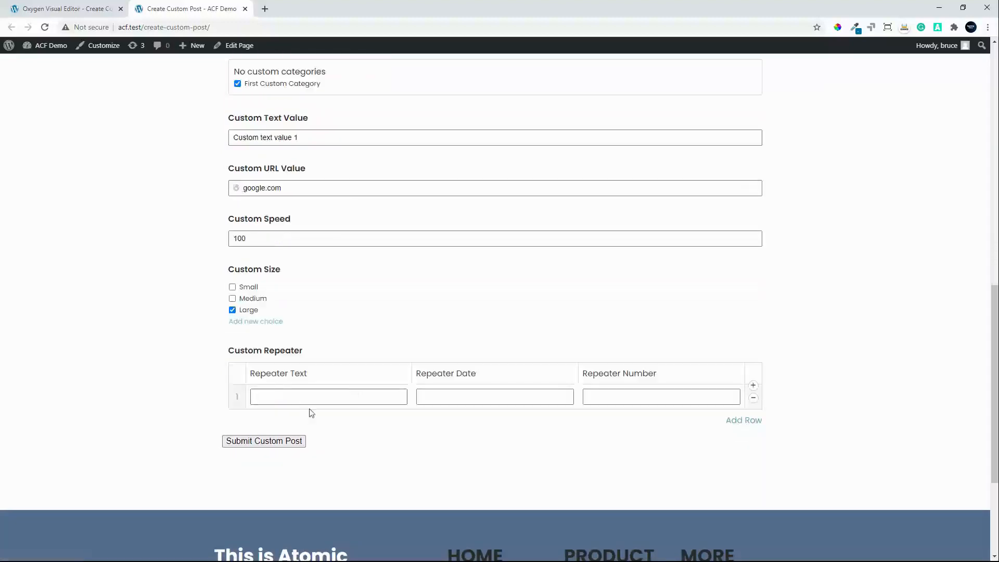
left_click(326, 399)
type("Repeater text 1")
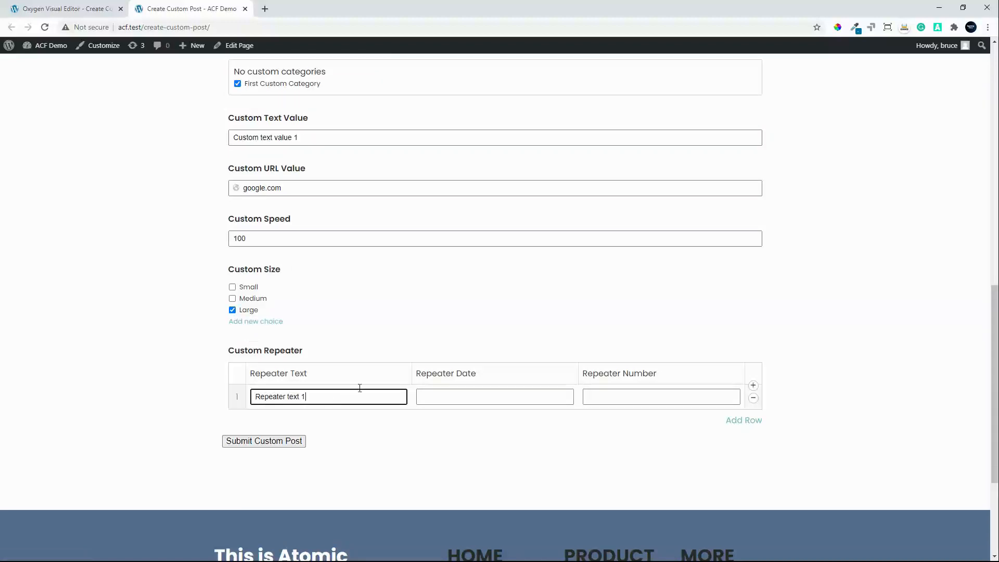
left_click(469, 396)
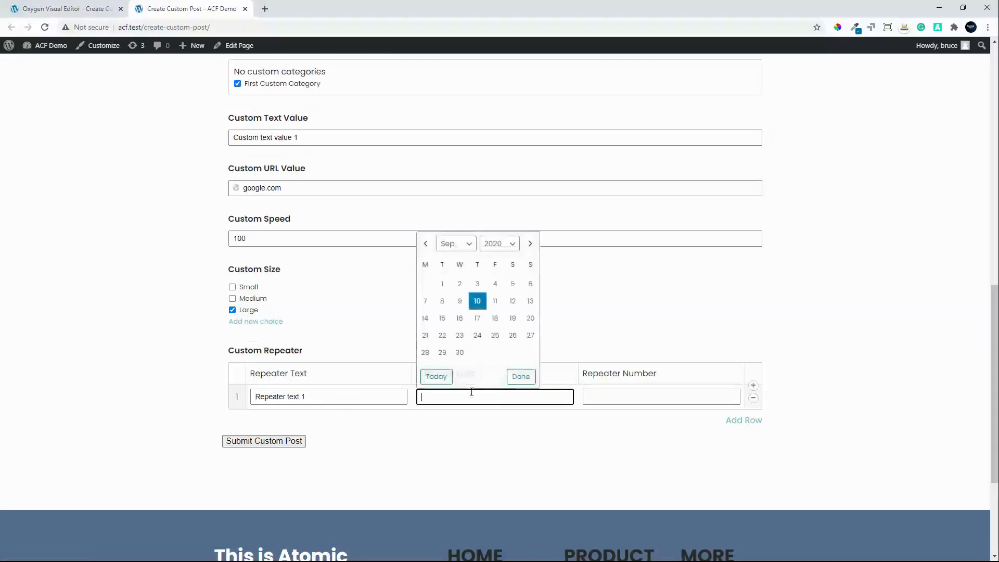
left_click(477, 297)
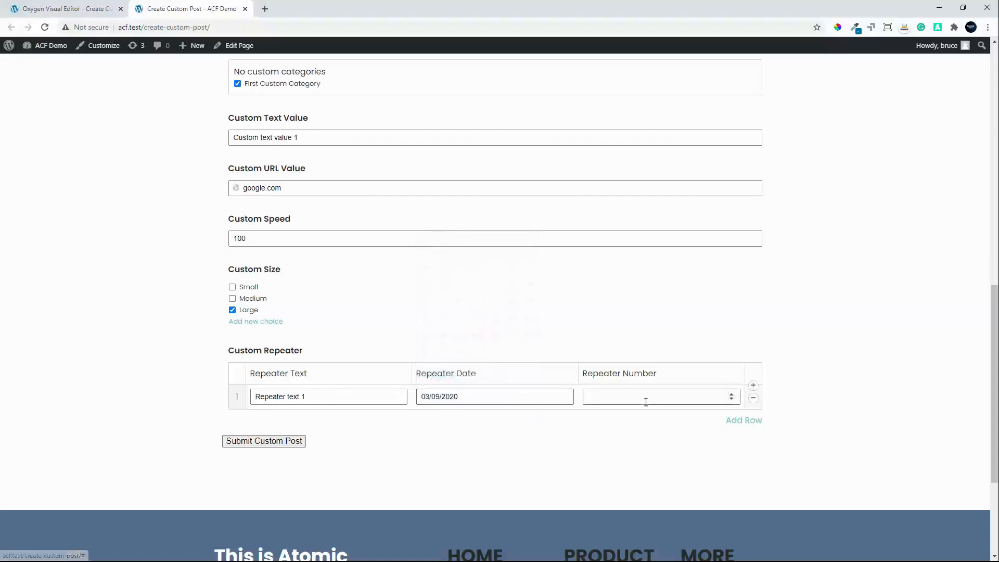
left_click(625, 400)
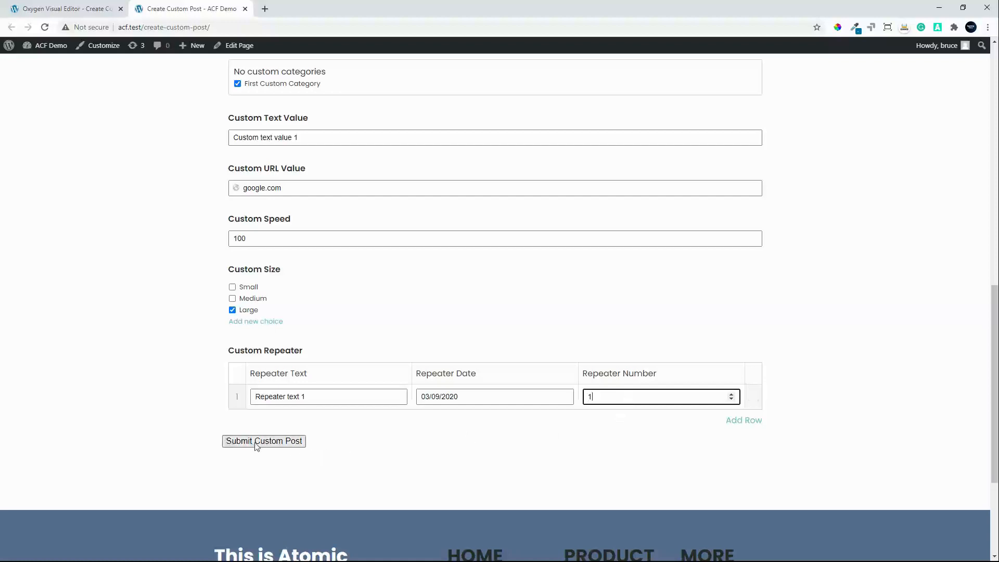
- Add a second Custom Repeater row with text "Repeater text 2", date 07/09/2020 and number 200
left_click(740, 425)
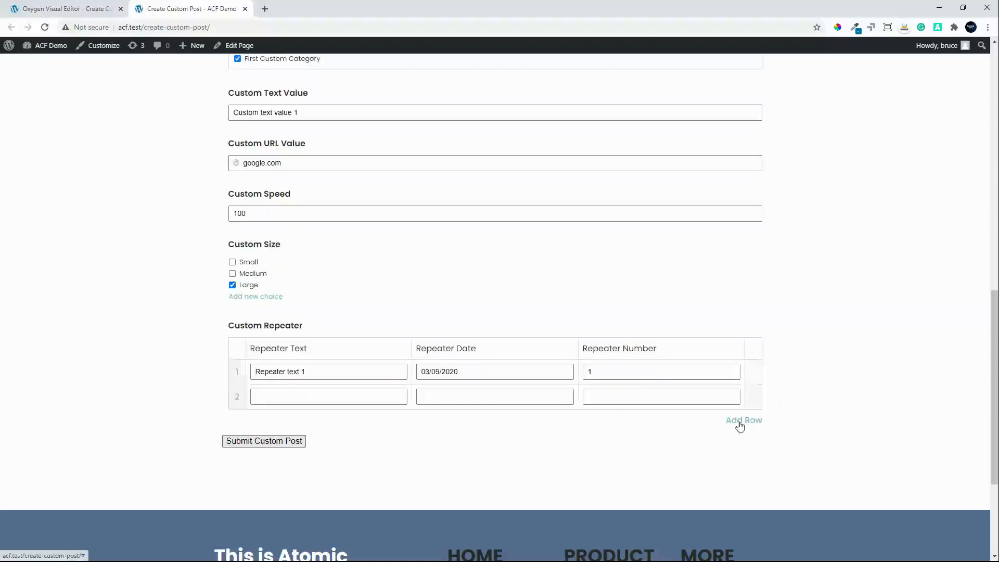
left_click(312, 396)
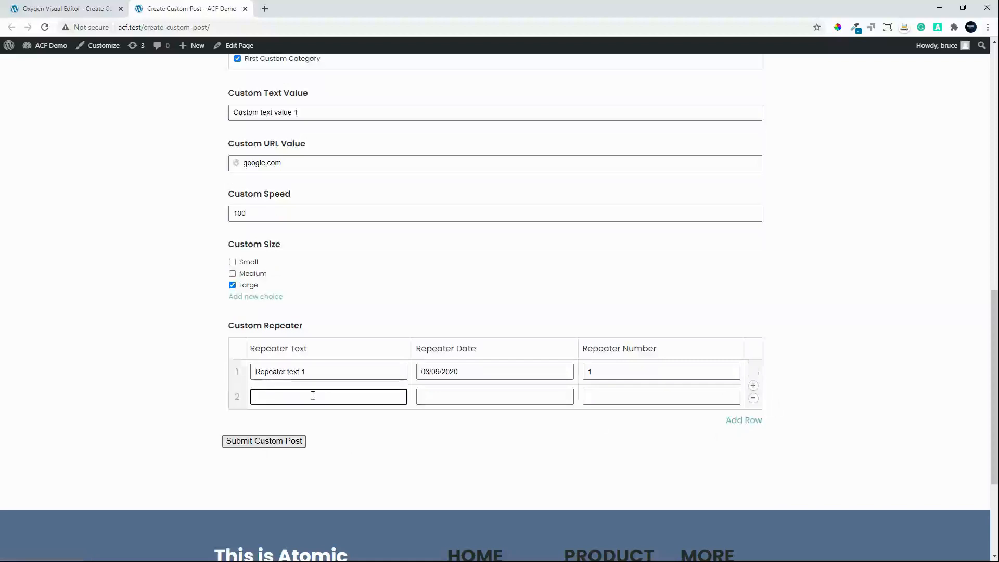
type("Repeater text 2")
left_click(451, 396)
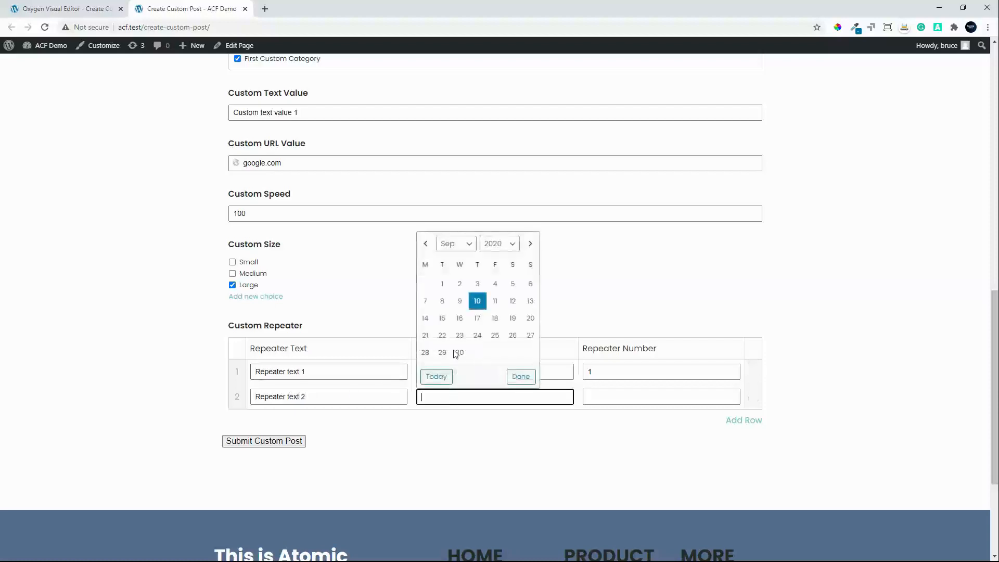
left_click(496, 304)
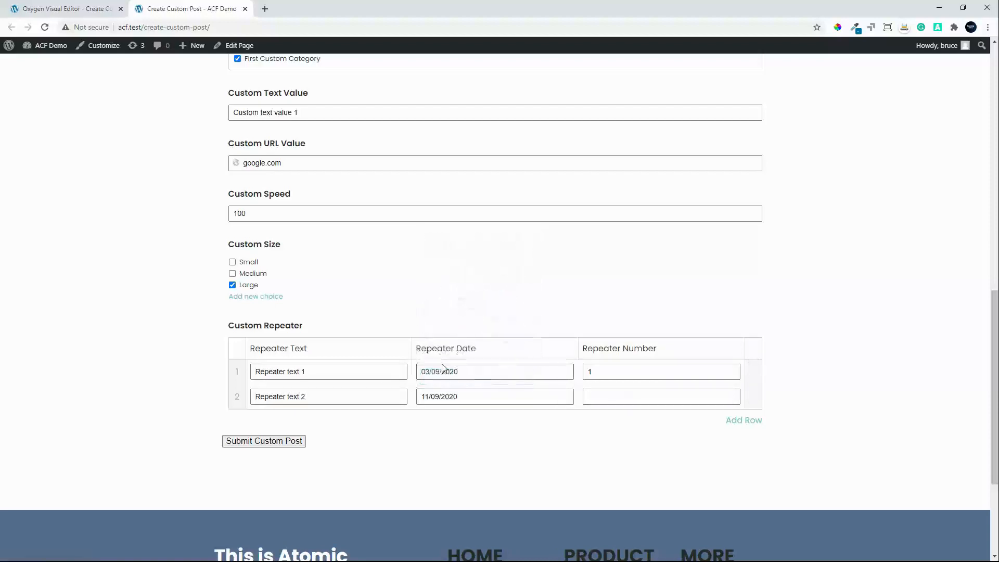
left_click(443, 397)
left_click(430, 304)
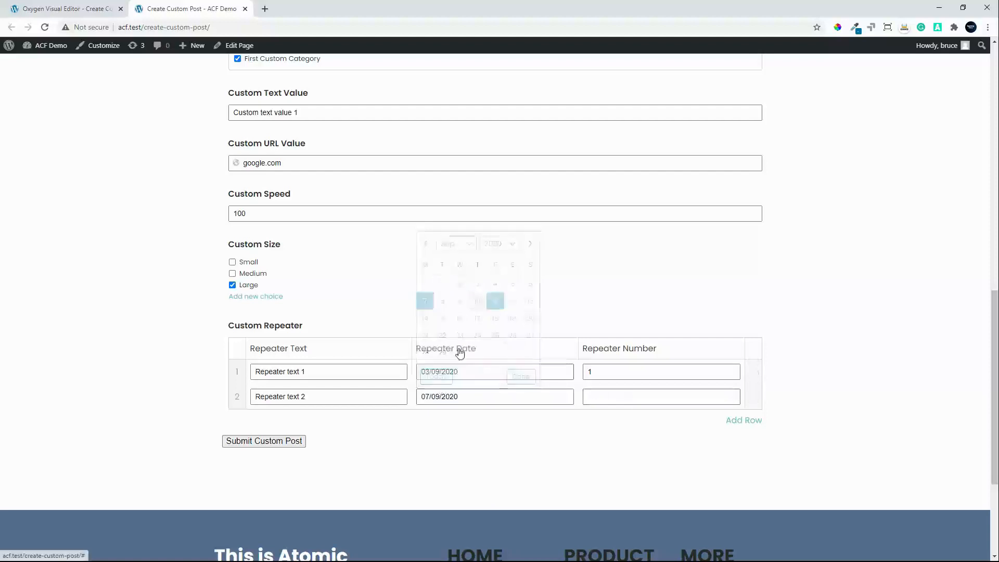
left_click(599, 394)
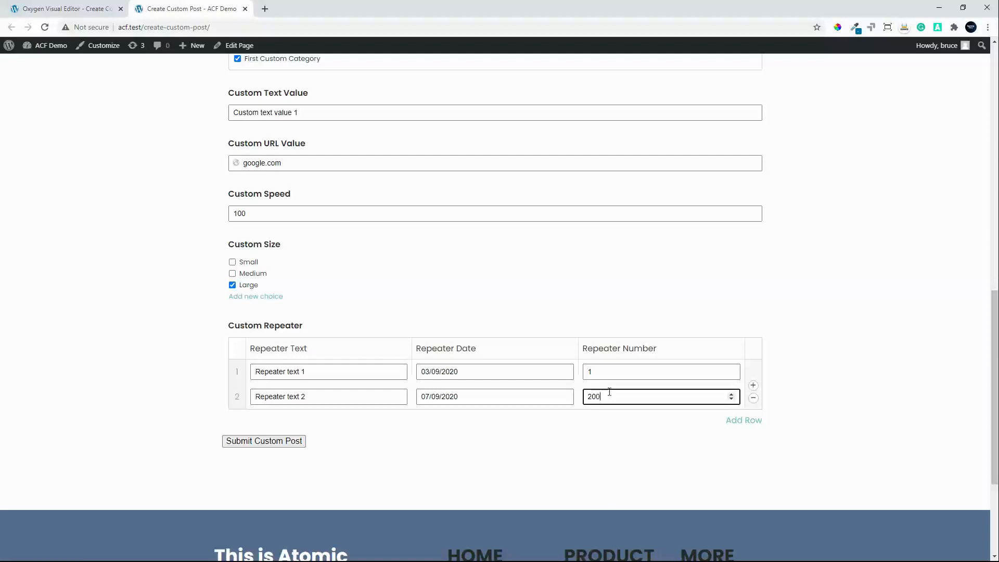
left_click(251, 442)
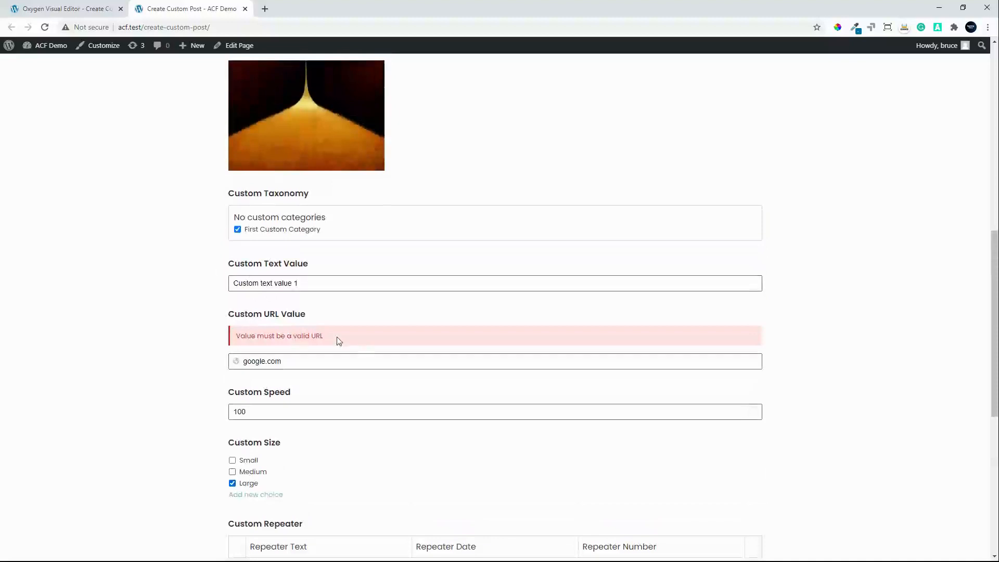
left_click(244, 362)
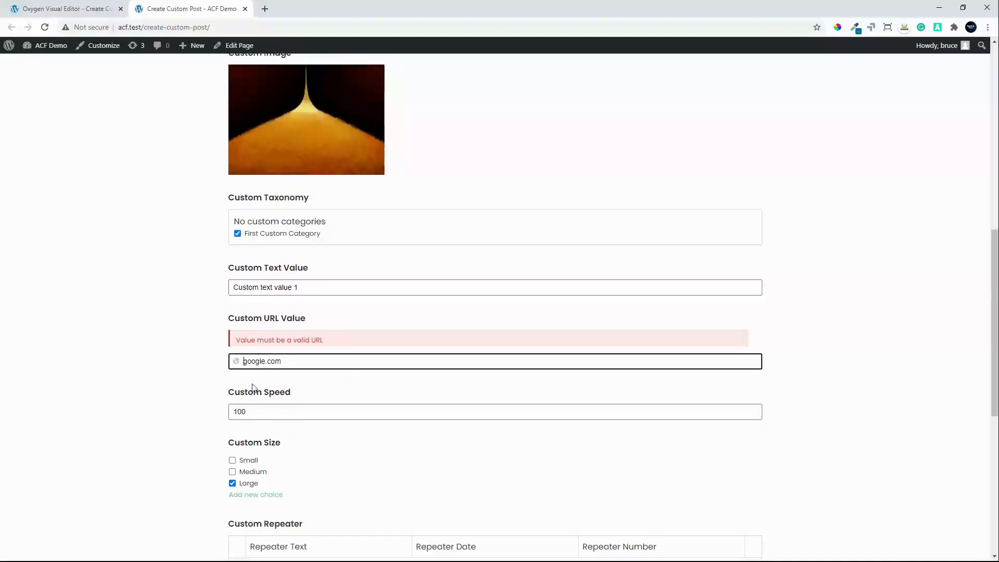
type("ww")
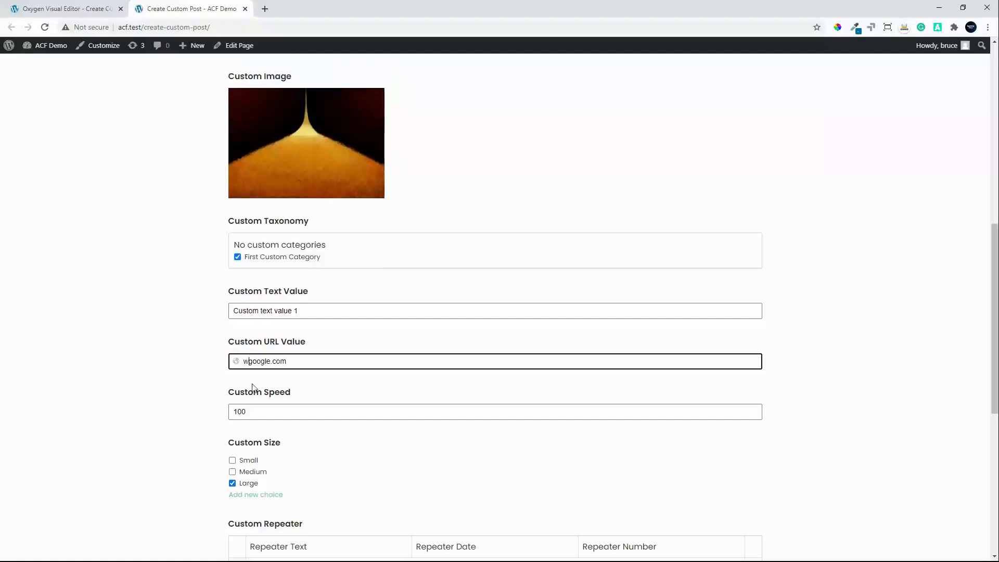
type("w.")
key("Return")
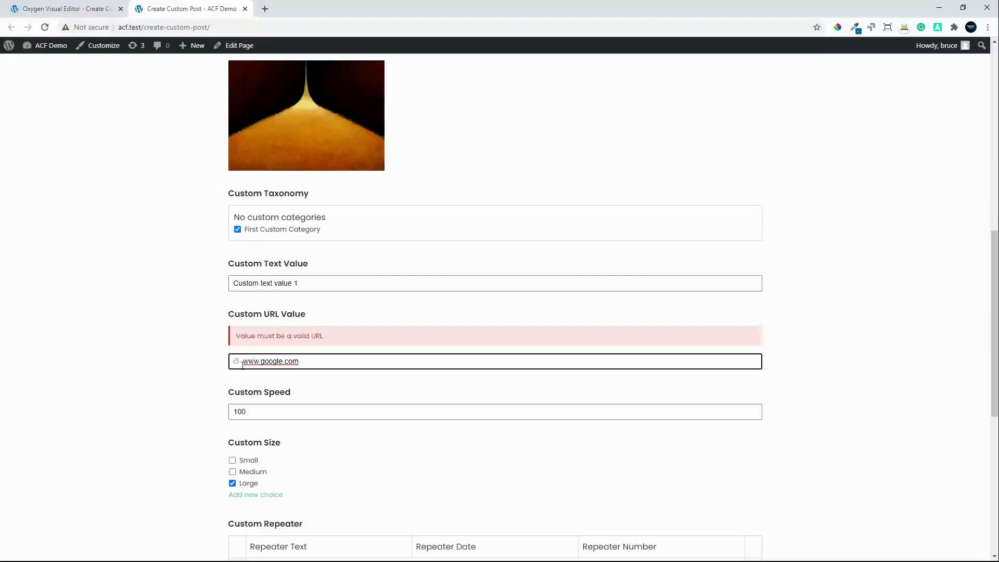
type("https://")
key("Return")
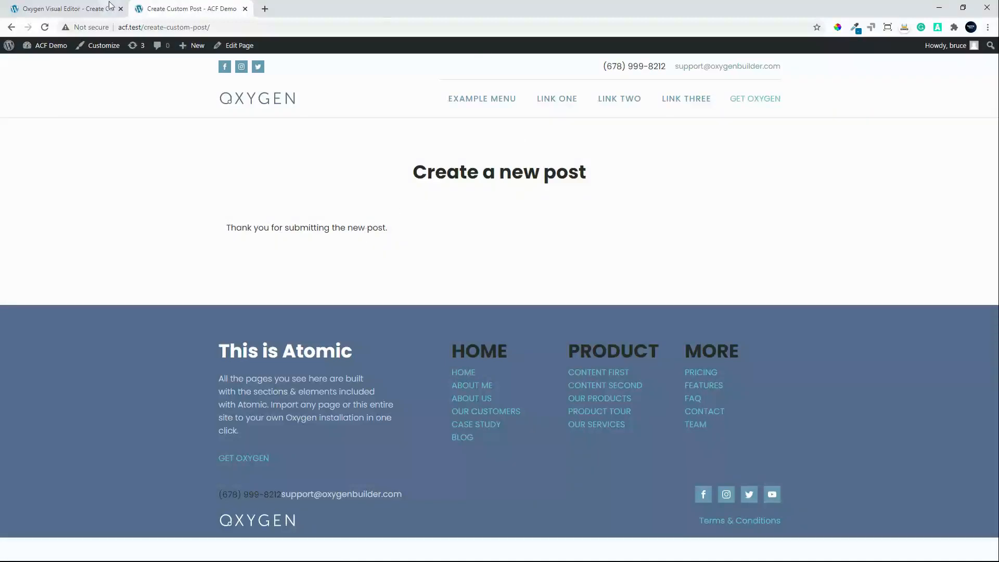
- Open the First Custom Post draft in the WordPress admin and check its content, image, category, custom parameters and repeater rows
left_click(65, 8)
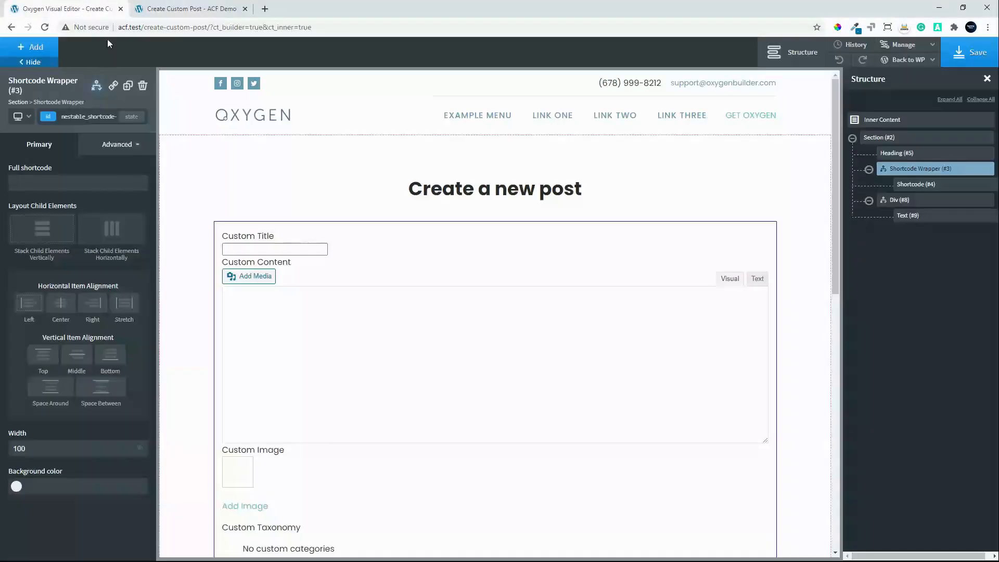
left_click(188, 8)
left_click(57, 46)
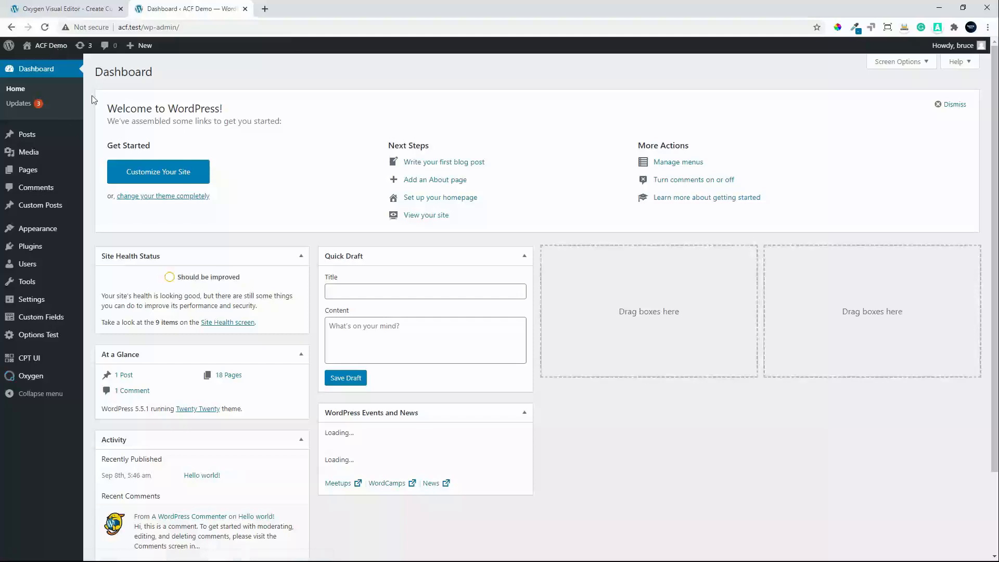
mouse_move(30, 134)
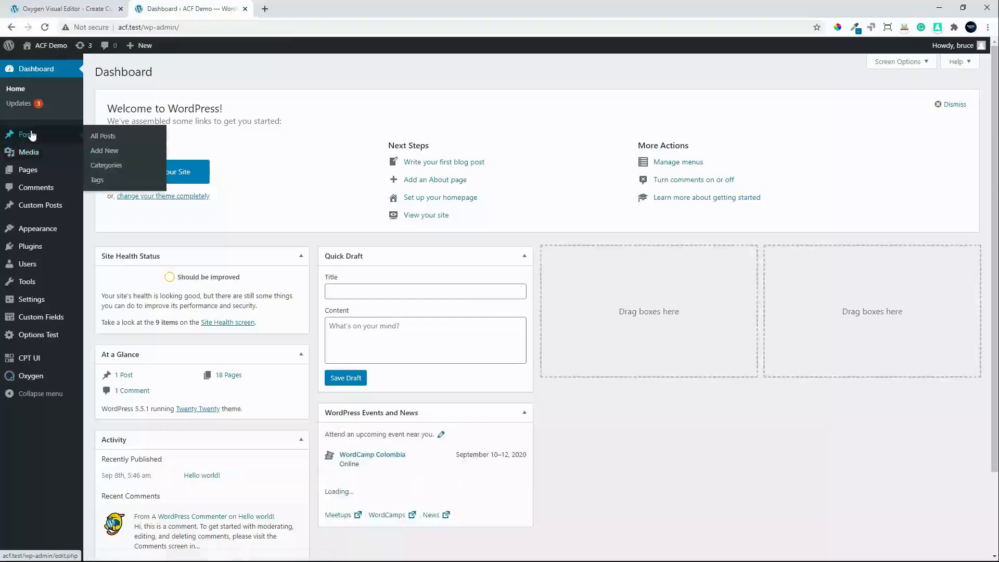
left_click(33, 207)
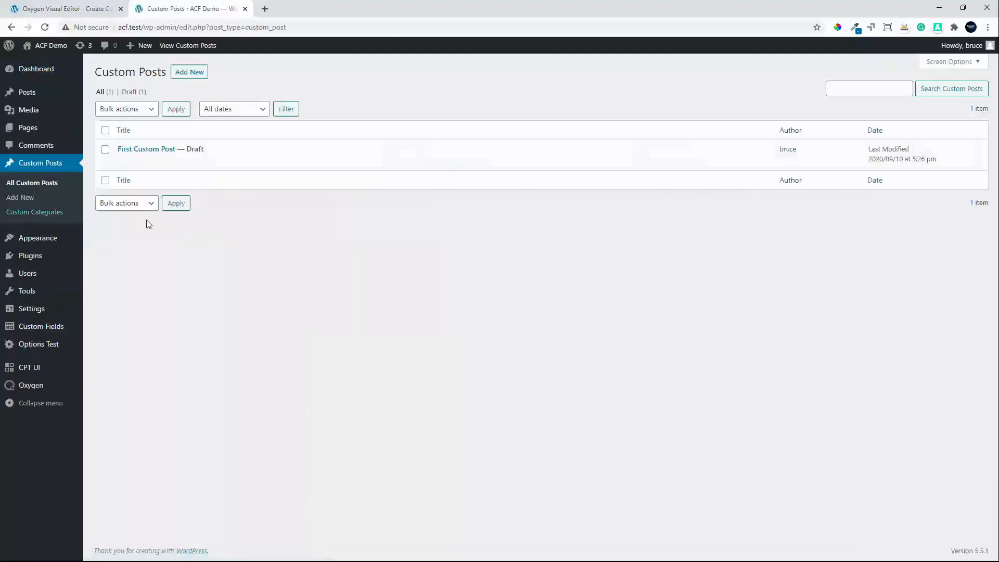
mouse_move(188, 144)
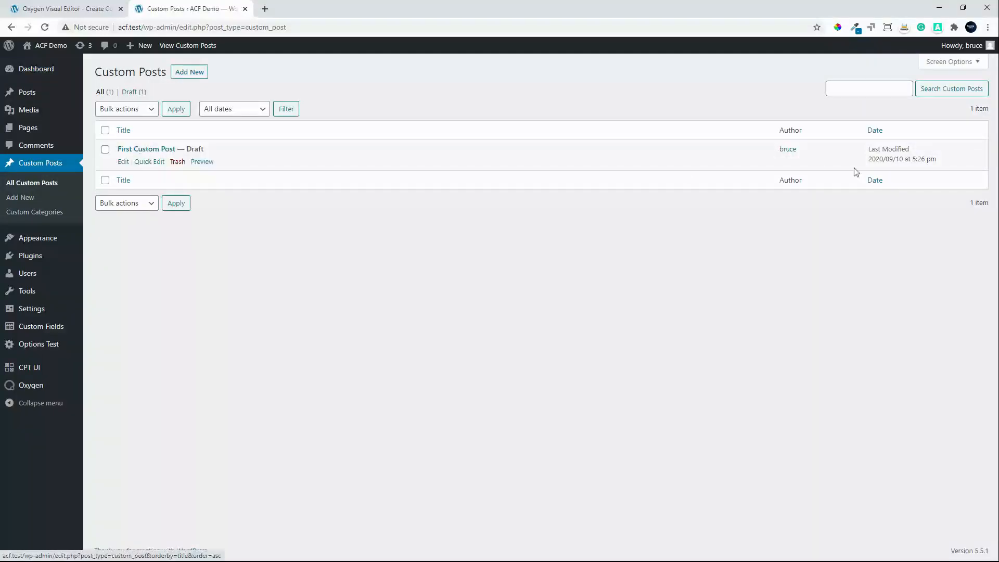
left_click(135, 150)
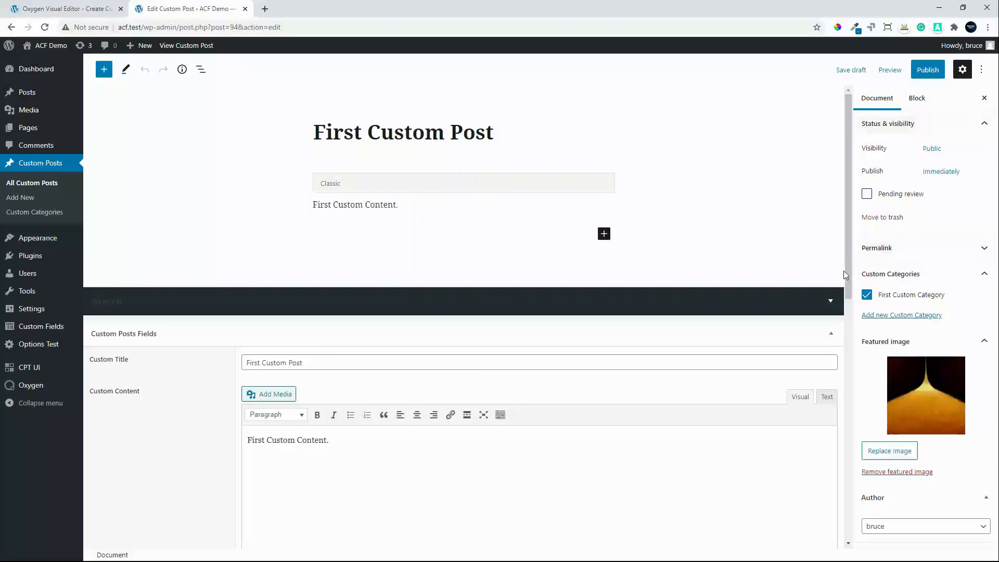
left_click_drag(845, 271, 838, 378)
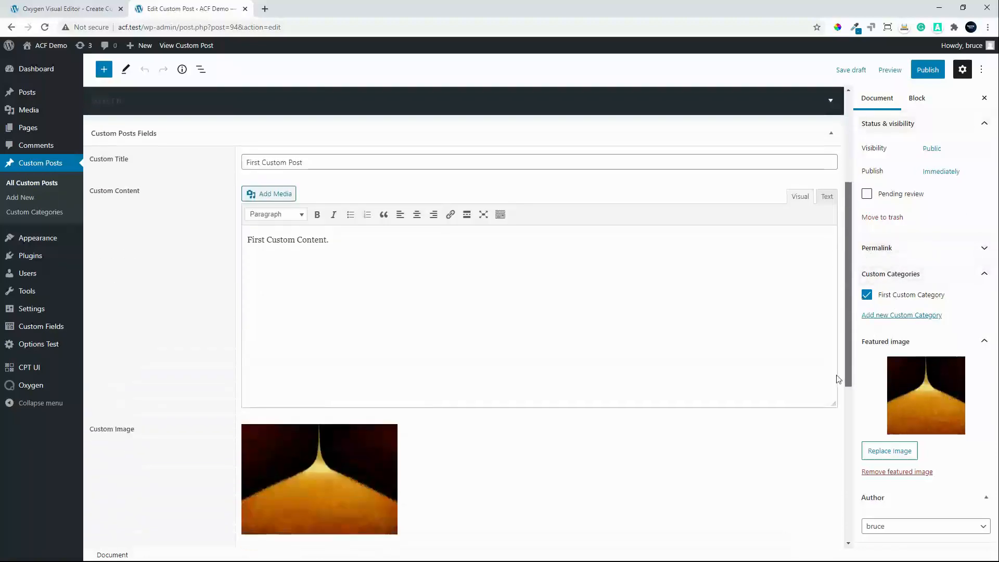
scroll(838, 379, "down", 7)
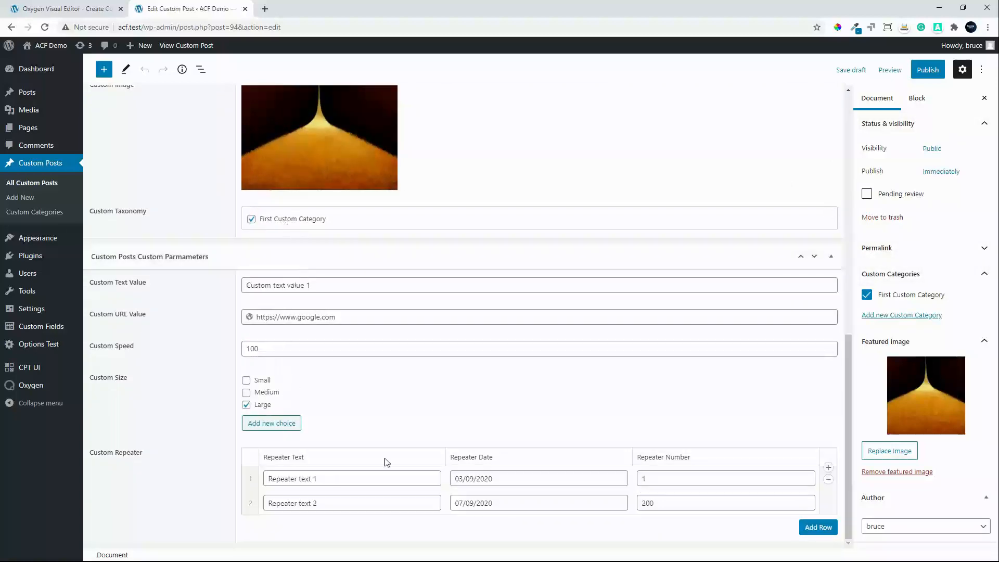
left_click_drag(849, 466, 901, 155)
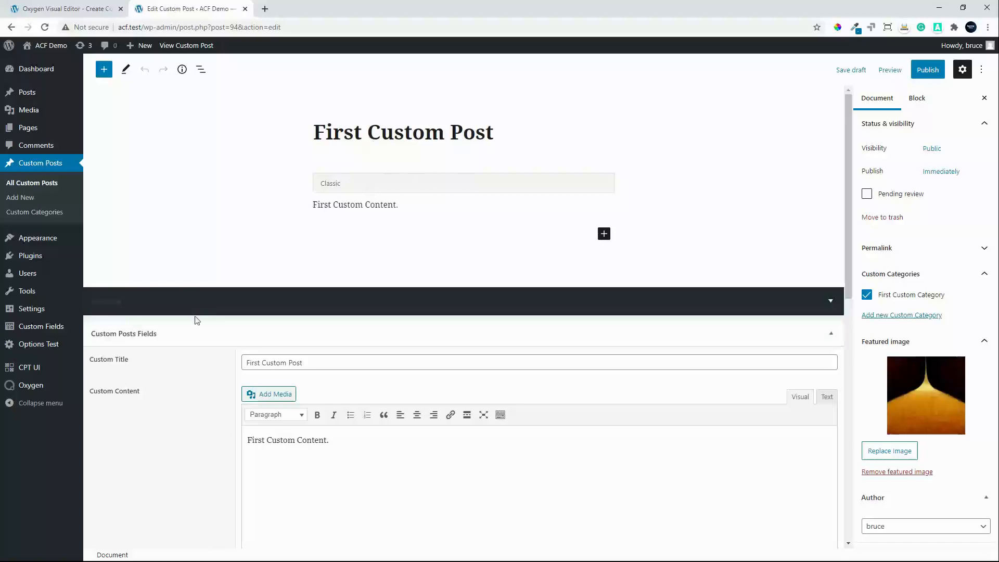
- In CPT UI, disable Title, Editor and Featured Image support for the Custom Posts post type and save it
left_click(34, 369)
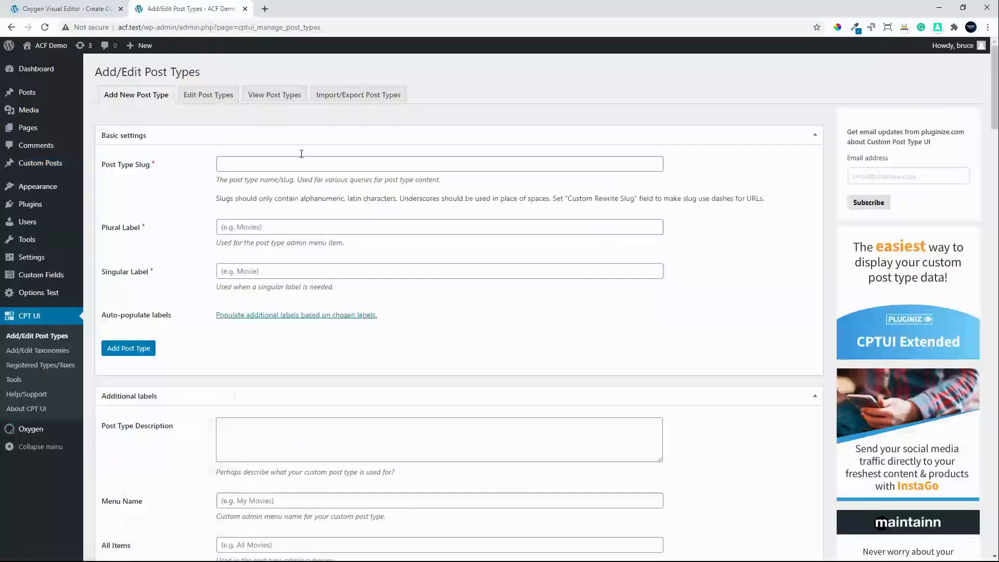
left_click(214, 95)
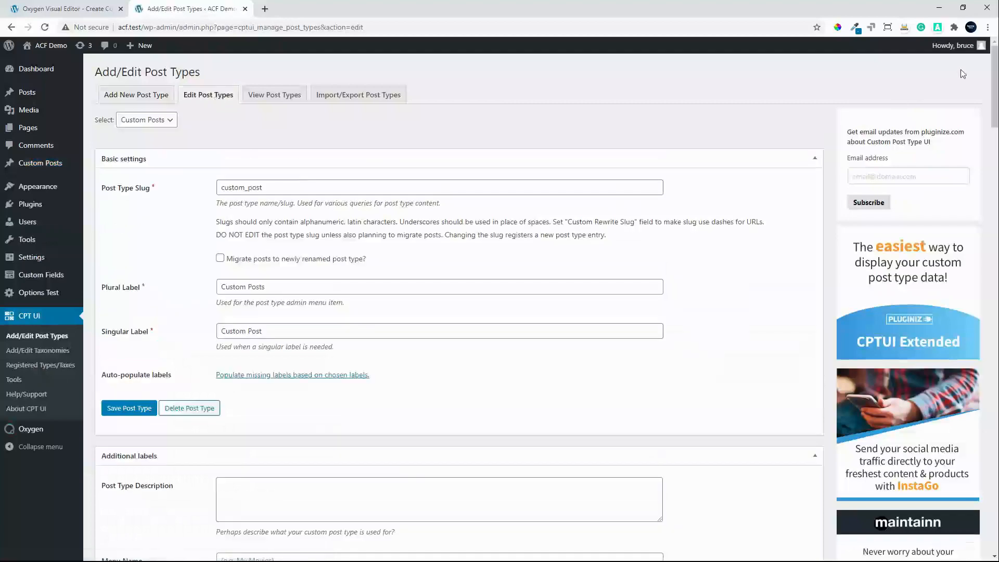
left_click_drag(991, 91, 957, 480)
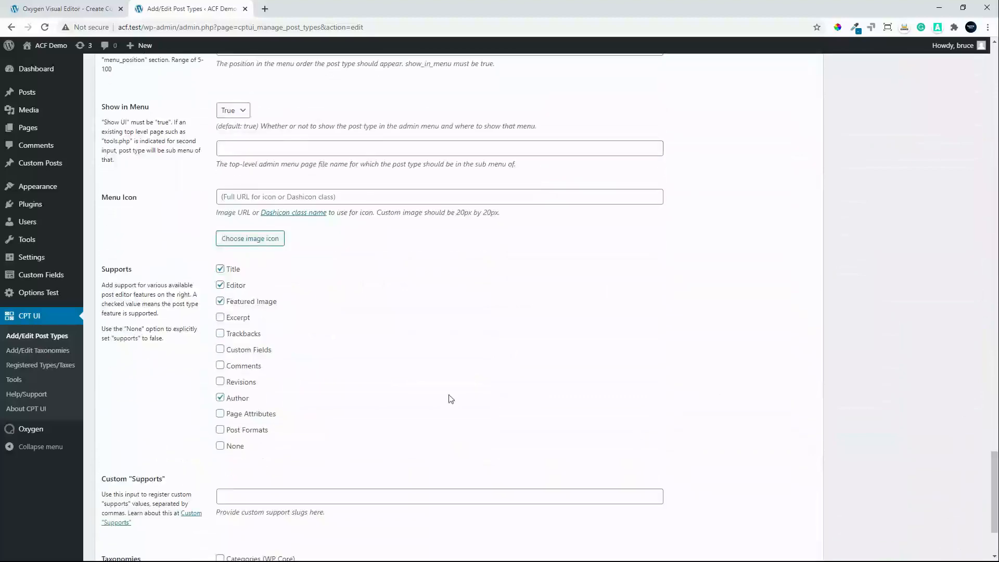
left_click(220, 301)
left_click(220, 270)
left_click(220, 398)
left_click(220, 285)
scroll(993, 461, "up", 1)
left_click_drag(993, 461, 984, 114)
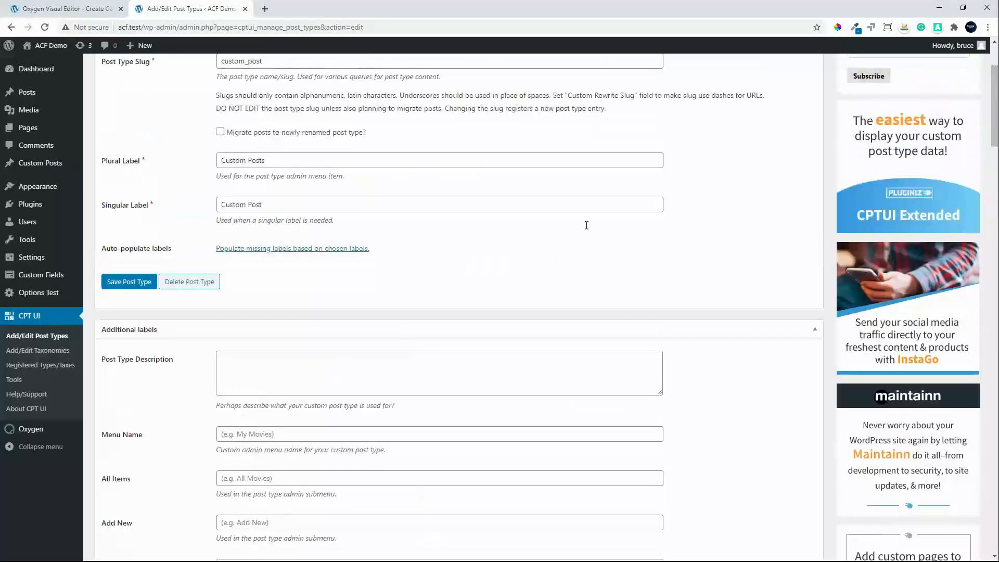
left_click(137, 283)
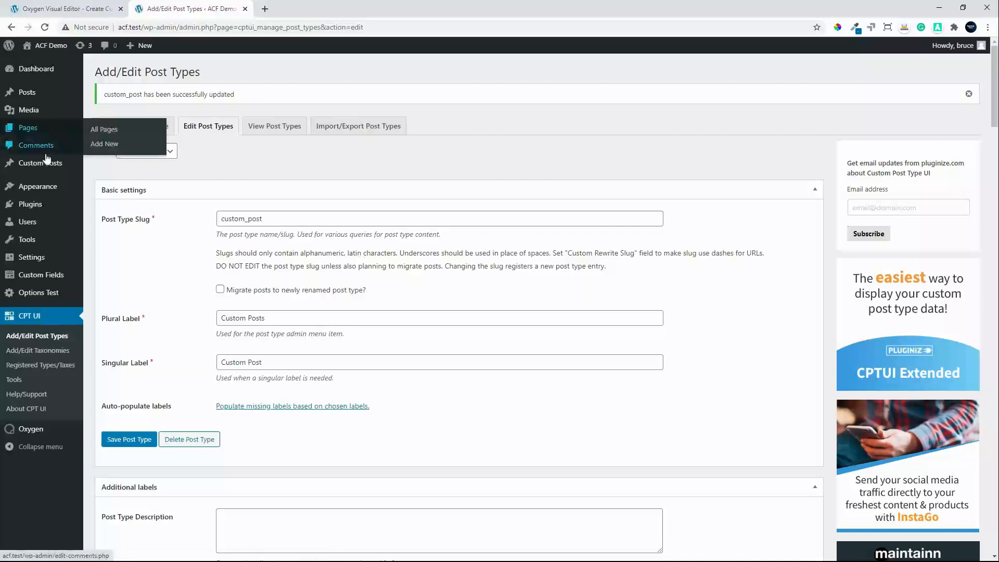
- Reopen the First Custom Post draft and check its simplified edit screen, including the author choices and custom fields
left_click(43, 165)
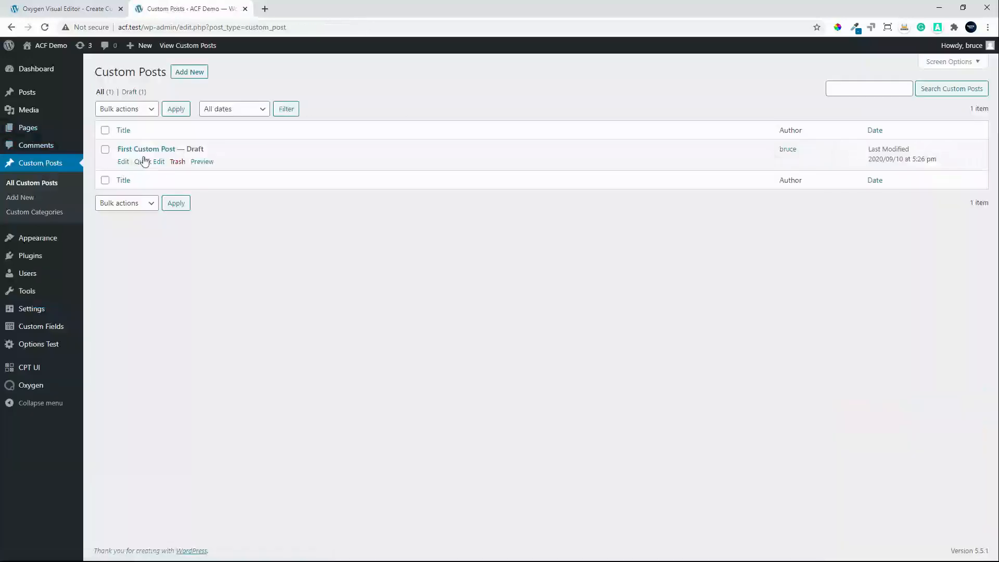
left_click(146, 151)
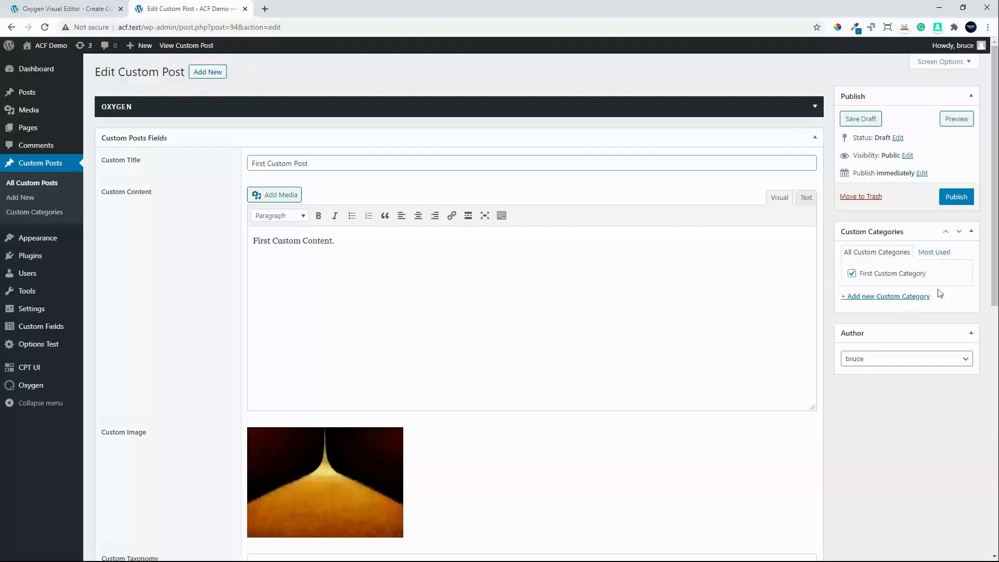
left_click(878, 360)
left_click(880, 362)
left_click_drag(995, 230, 955, 556)
left_click_drag(972, 427, 966, 203)
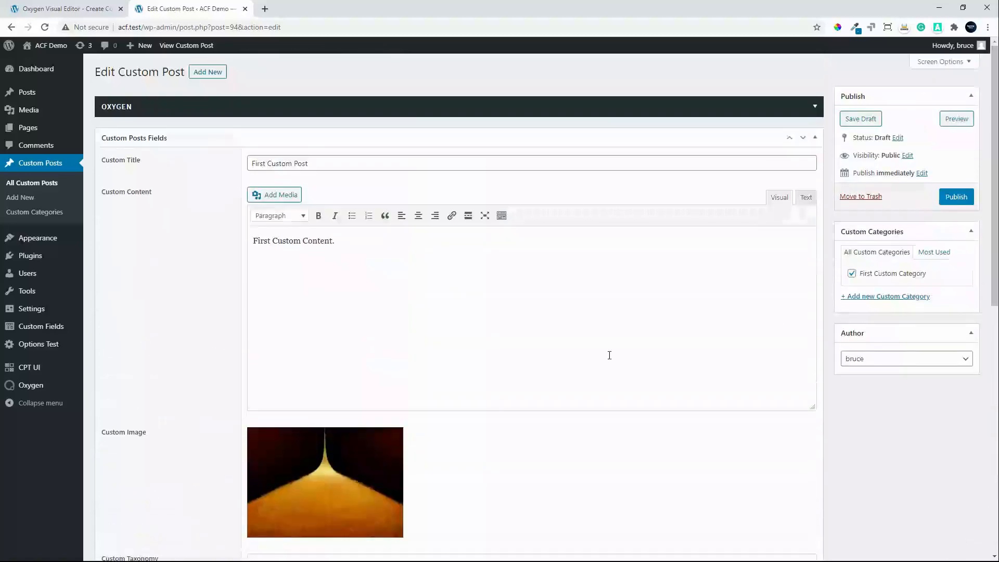
- Create a new custom category named Second Custom Category without a parent from the post's edit screen
left_click(865, 298)
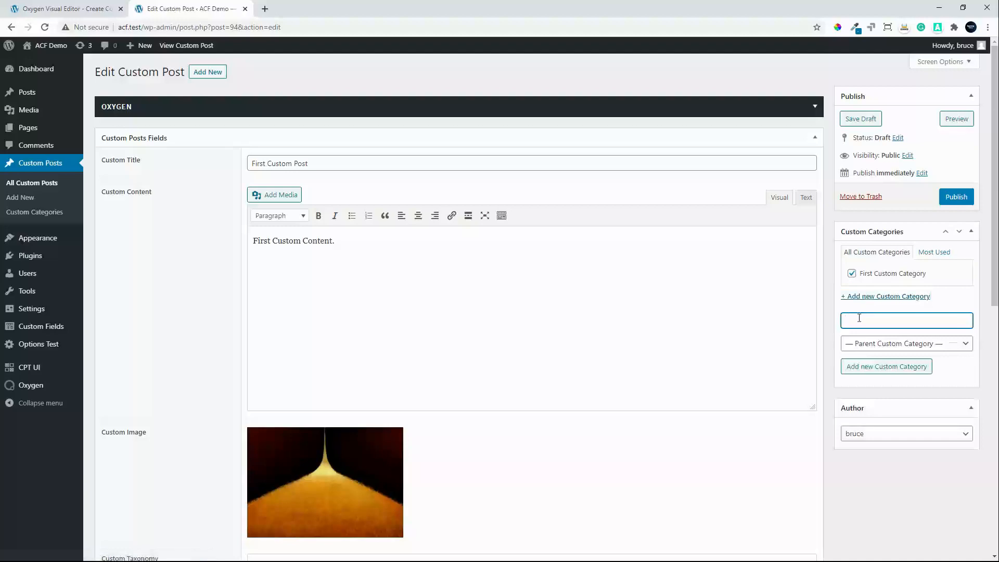
type("Second Custom Category")
left_click(894, 367)
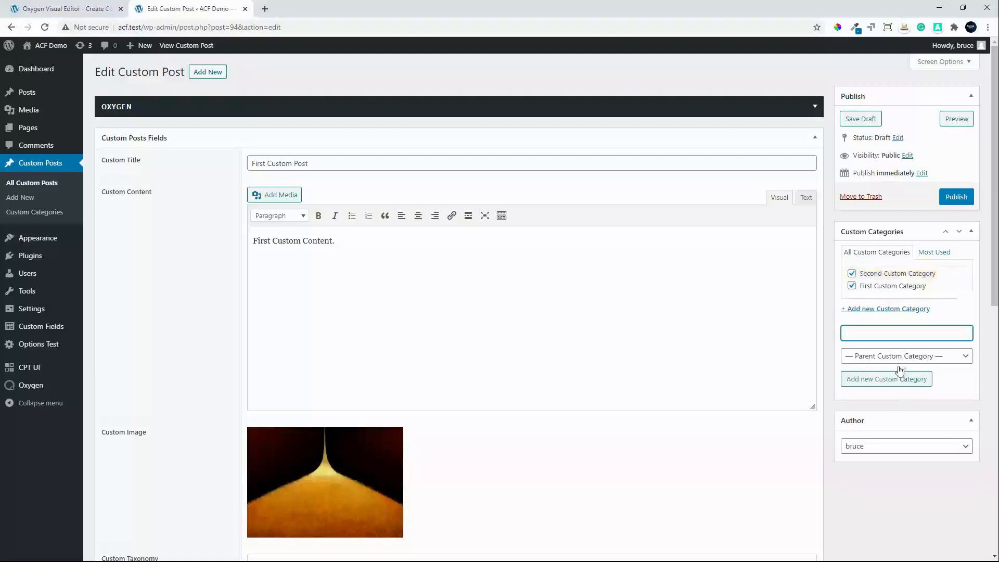
left_click(870, 357)
left_click(870, 359)
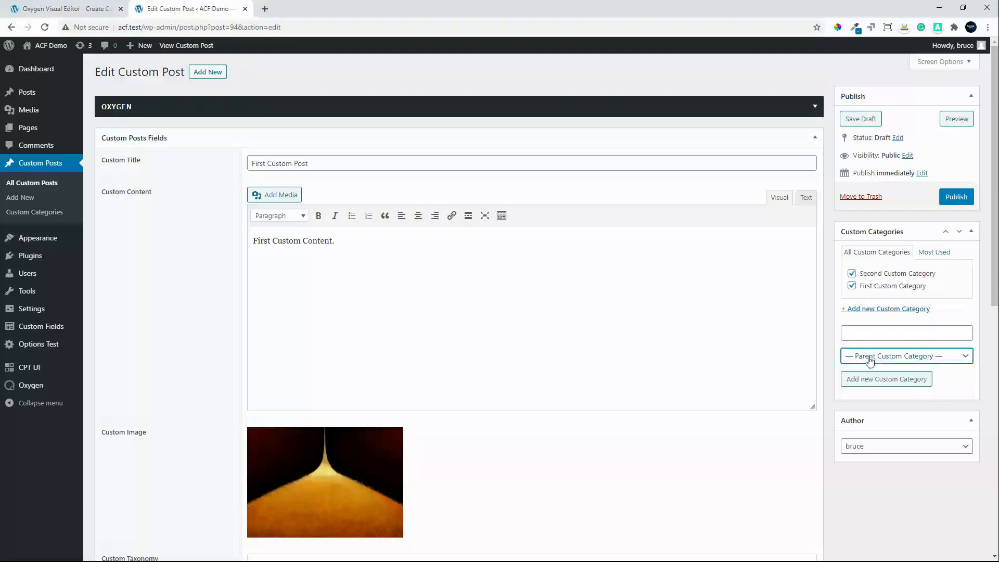
- Unassign Second Custom Category from the post and save the draft
left_click(852, 274)
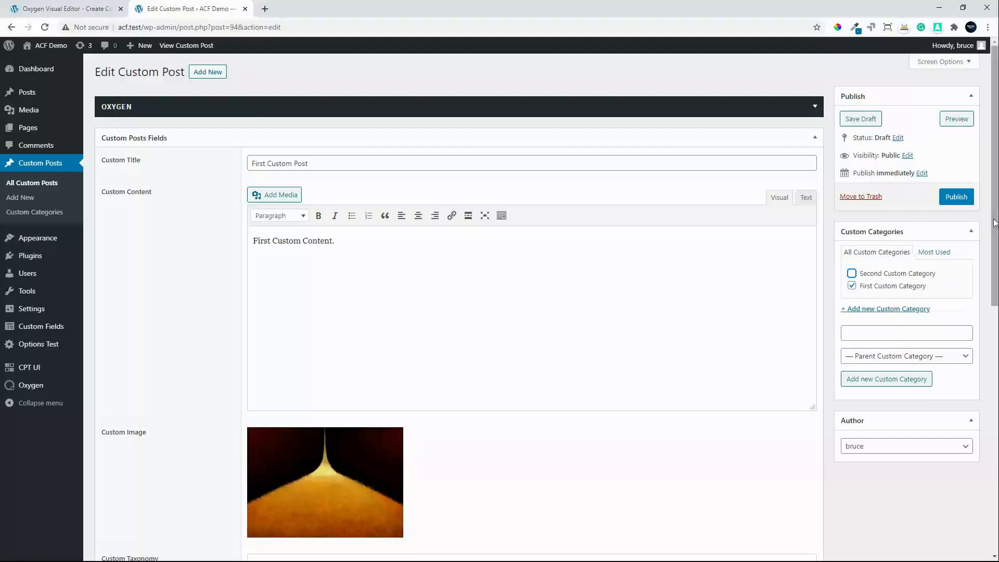
mouse_move(994, 223)
left_mouse_down()
mouse_move(953, 520)
mouse_move(991, 173)
mouse_move(988, 549)
mouse_move(996, 208)
left_mouse_up()
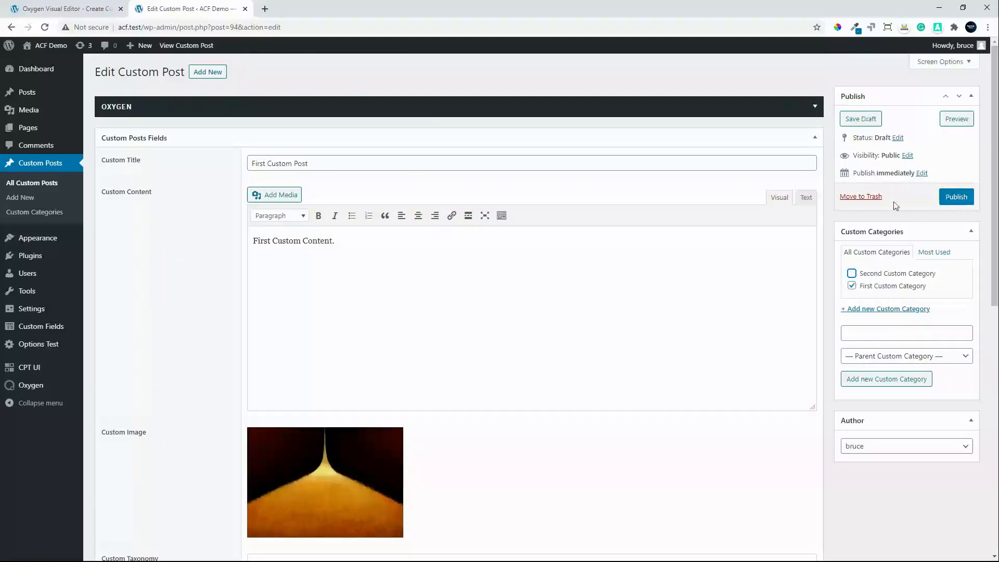
left_click(853, 118)
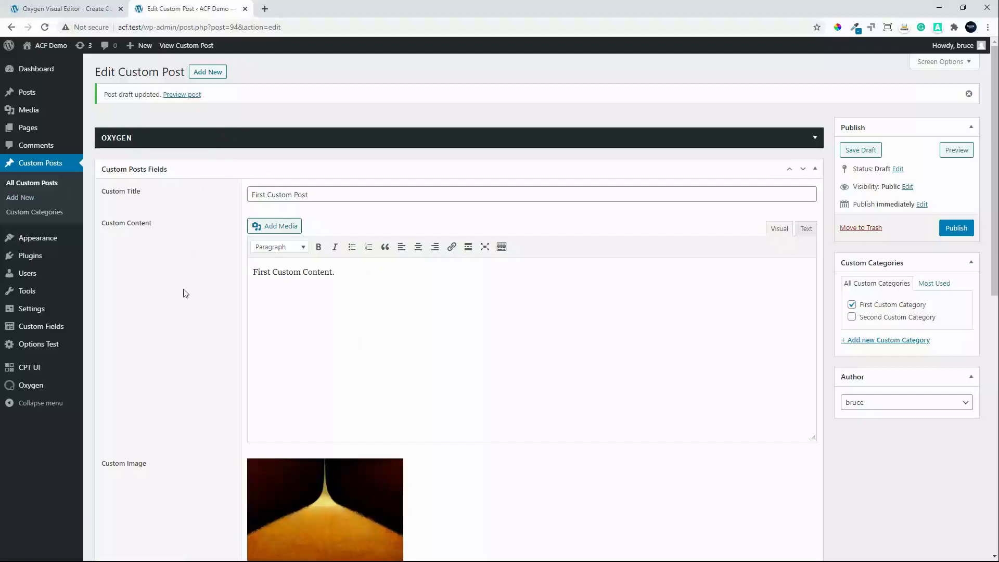
- Create an Oxygen template titled "Custom Post Single and Edit" that inherits its design from the Main template
mouse_move(28, 390)
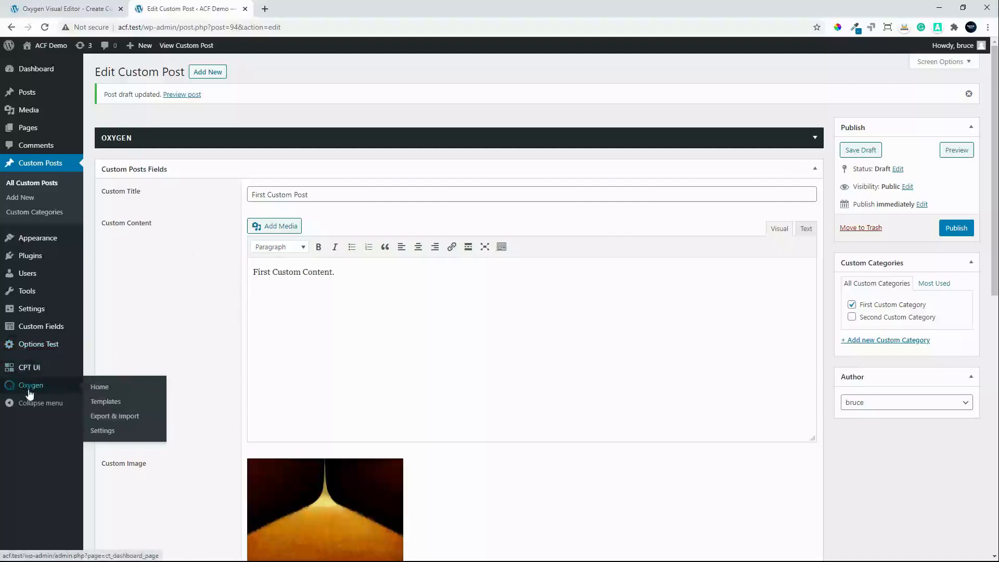
left_click(115, 405)
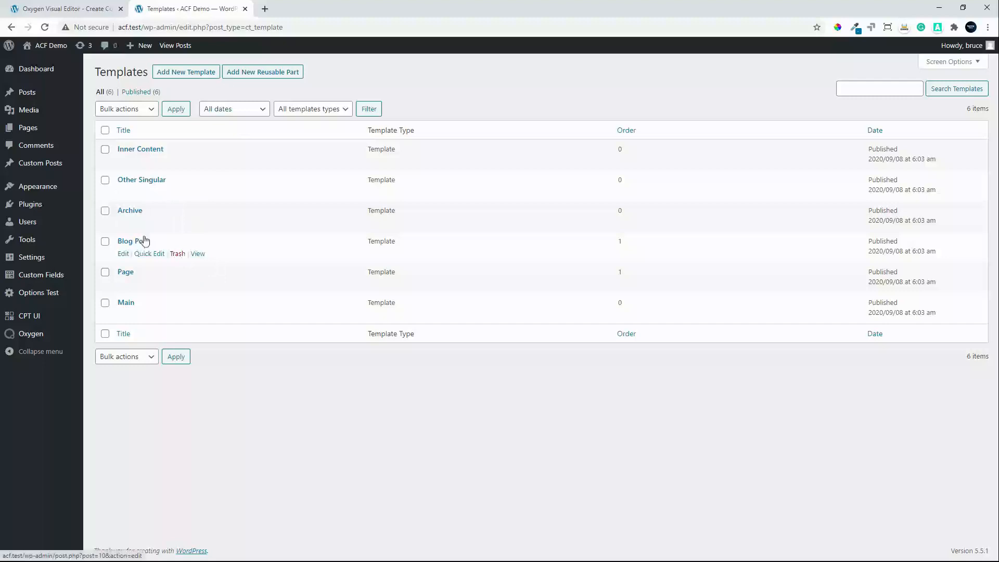
left_click(175, 77)
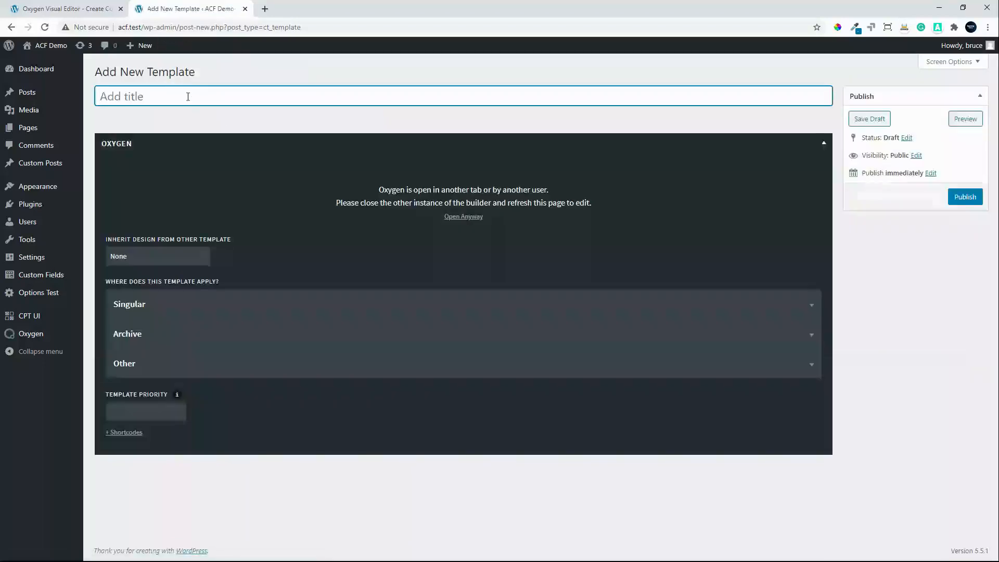
type("Custom Po")
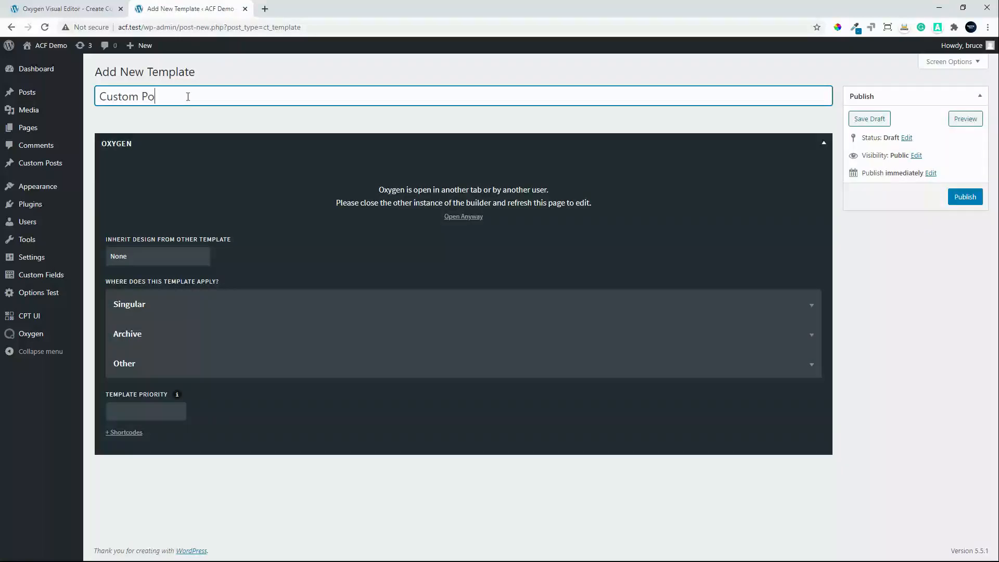
type("st Single and Edit")
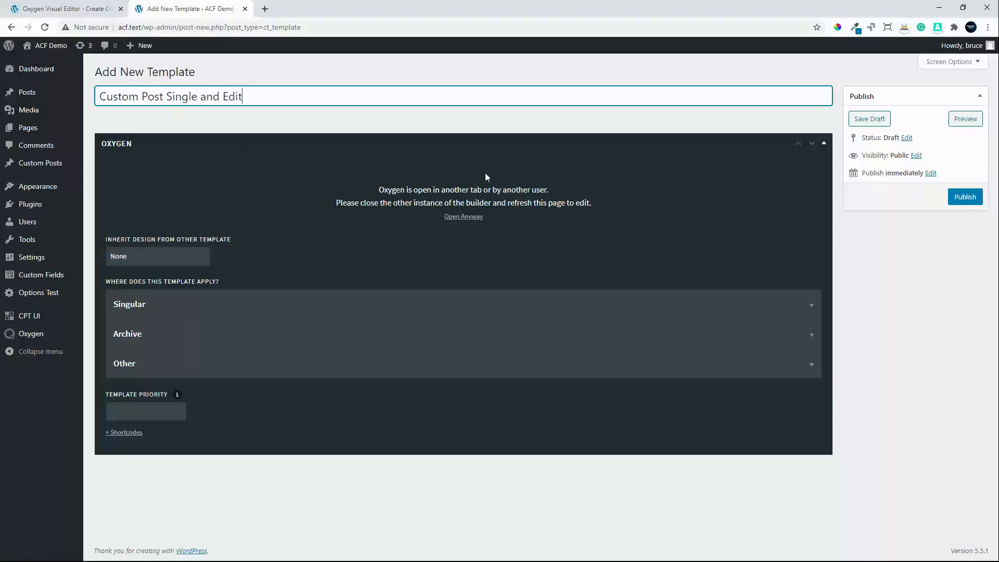
left_click(196, 255)
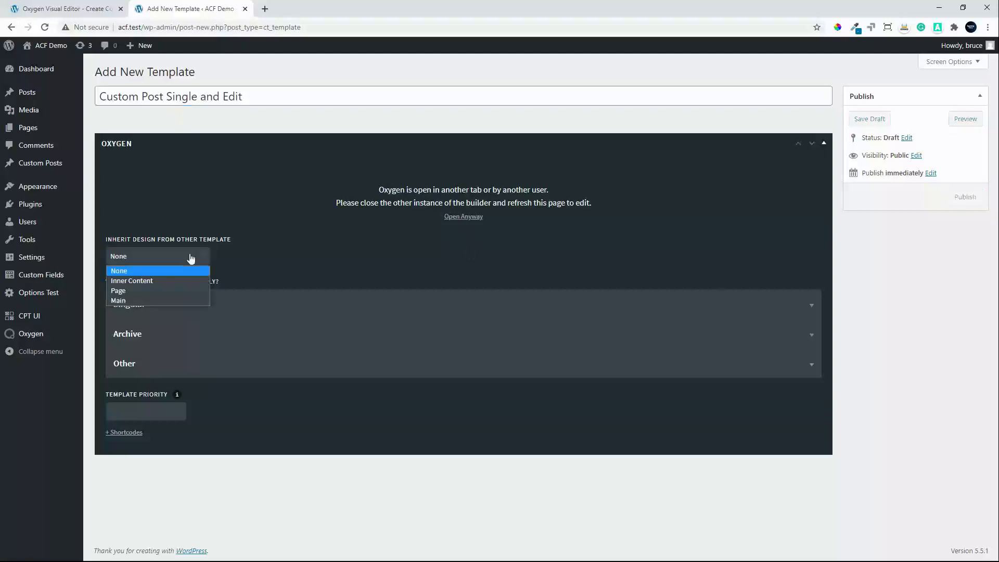
left_click(153, 302)
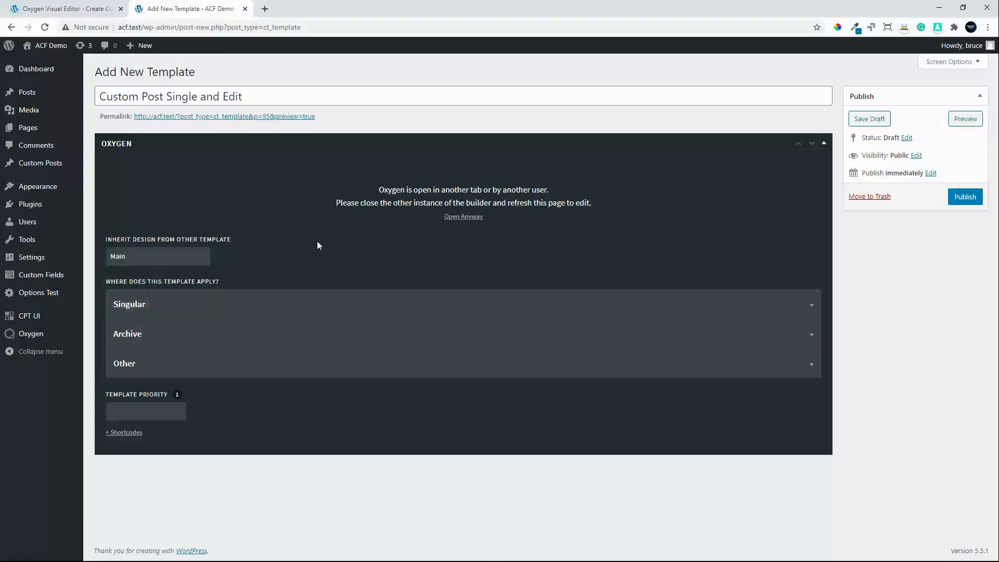
- Apply the template to singular Custom Posts and publish it
left_click(188, 308)
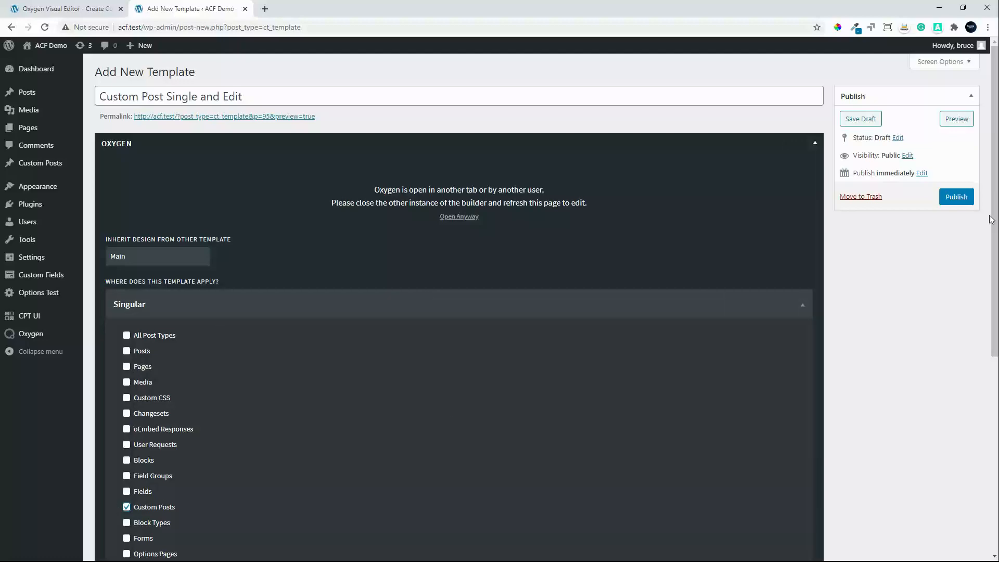
left_click_drag(997, 221, 964, 432)
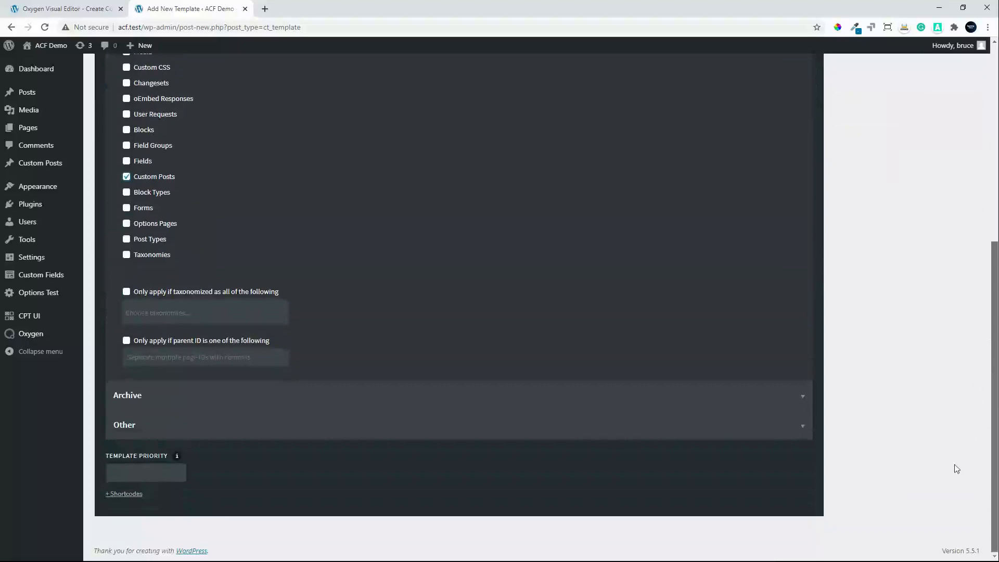
scroll(960, 417, "up", 6)
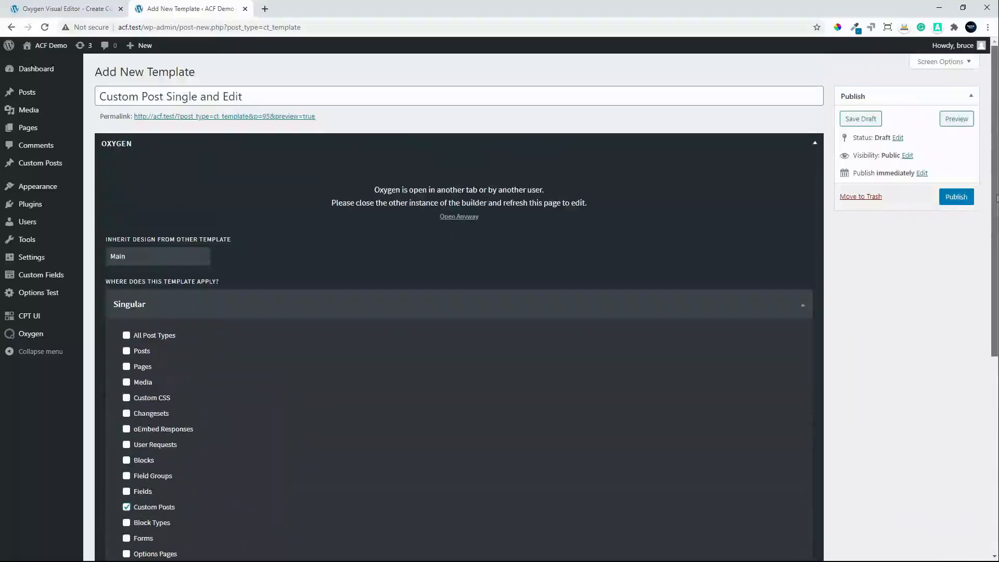
left_click(956, 196)
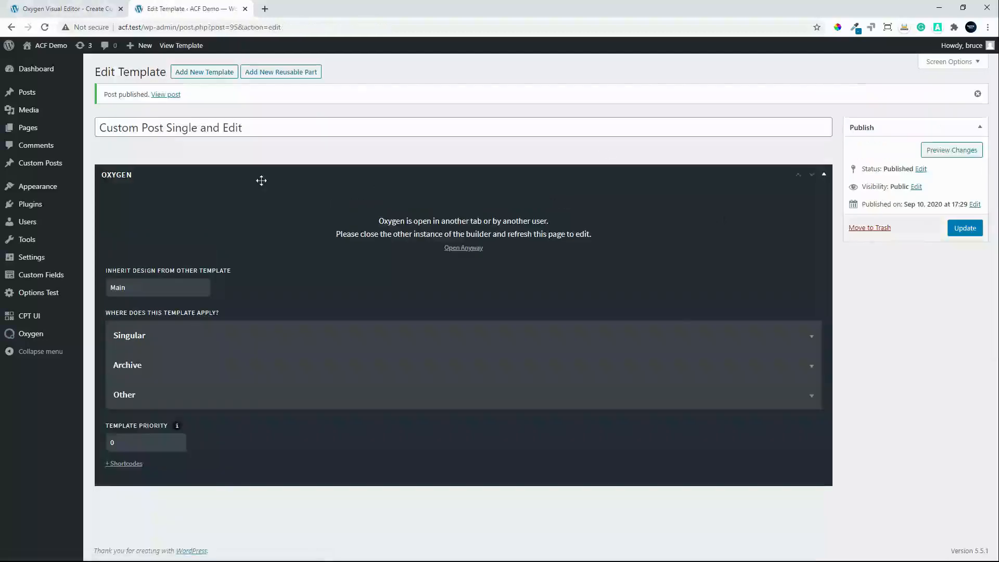
- Leave the Create Custom Post page's builder for the admin area and open the "Custom Post Single and Edit" template in the Oxygen editor
left_click(55, 7)
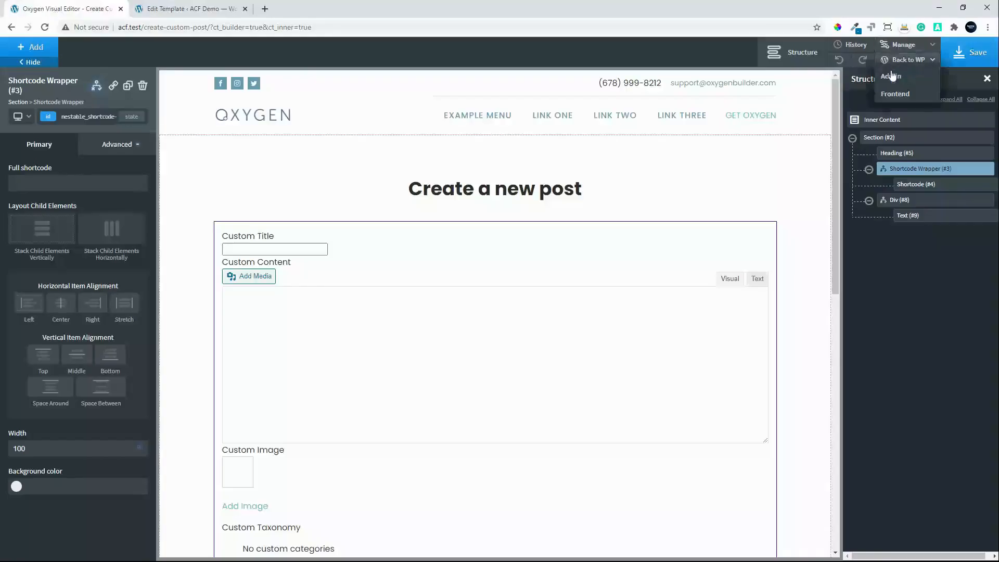
left_click(883, 82)
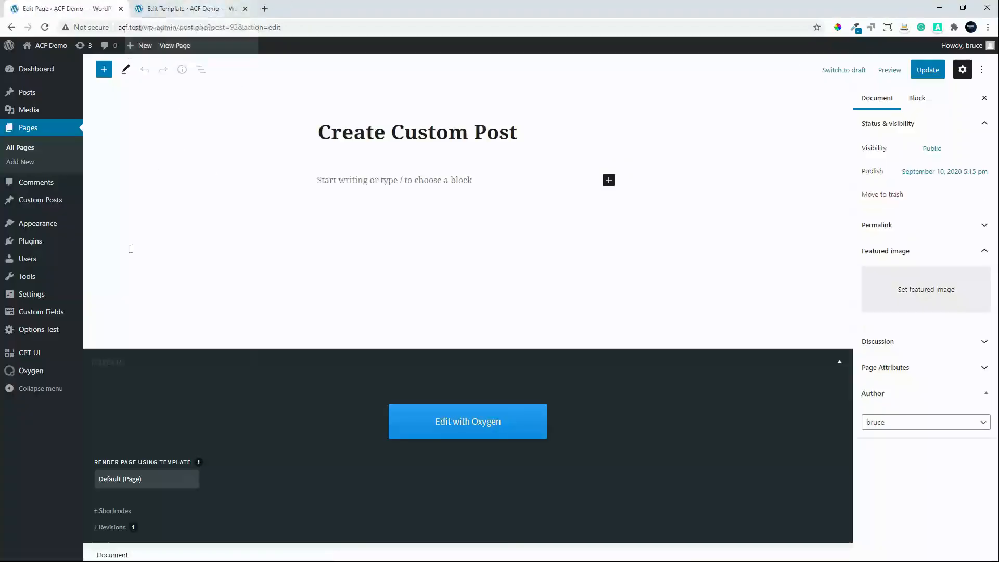
mouse_move(35, 378)
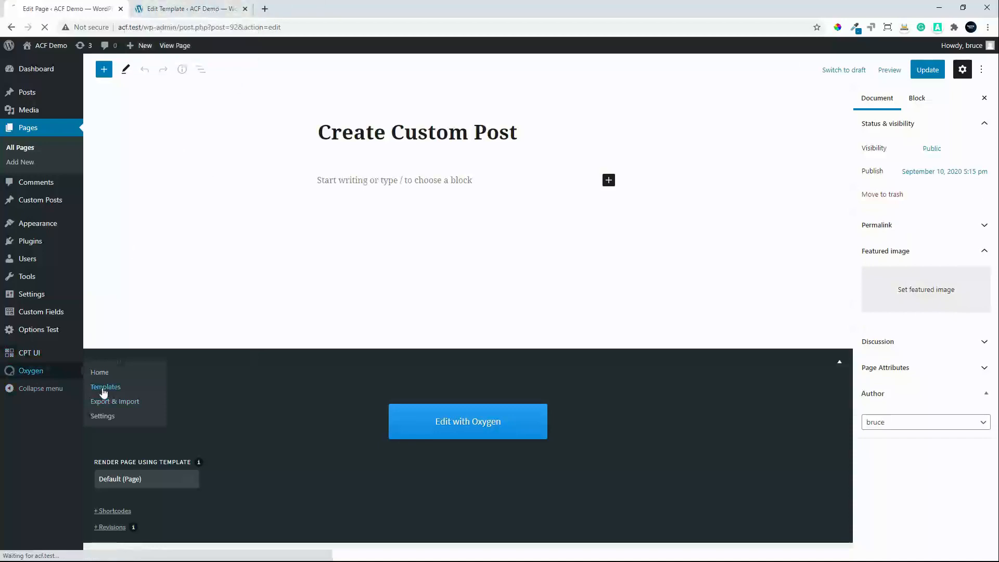
left_click(101, 386)
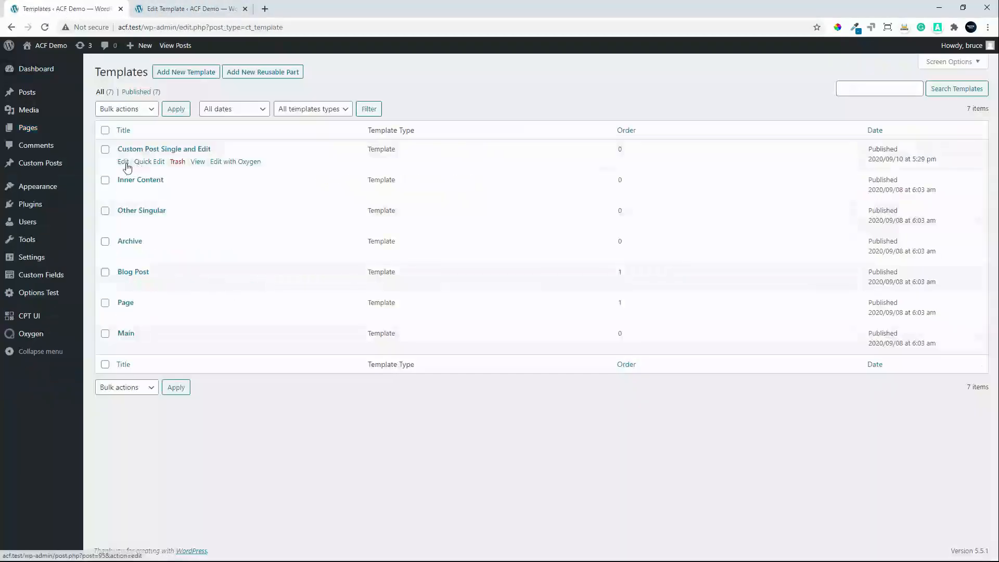
left_click(224, 165)
- View the Custom Posts list in the other browser tab and return to the template's builder
left_click(180, 9)
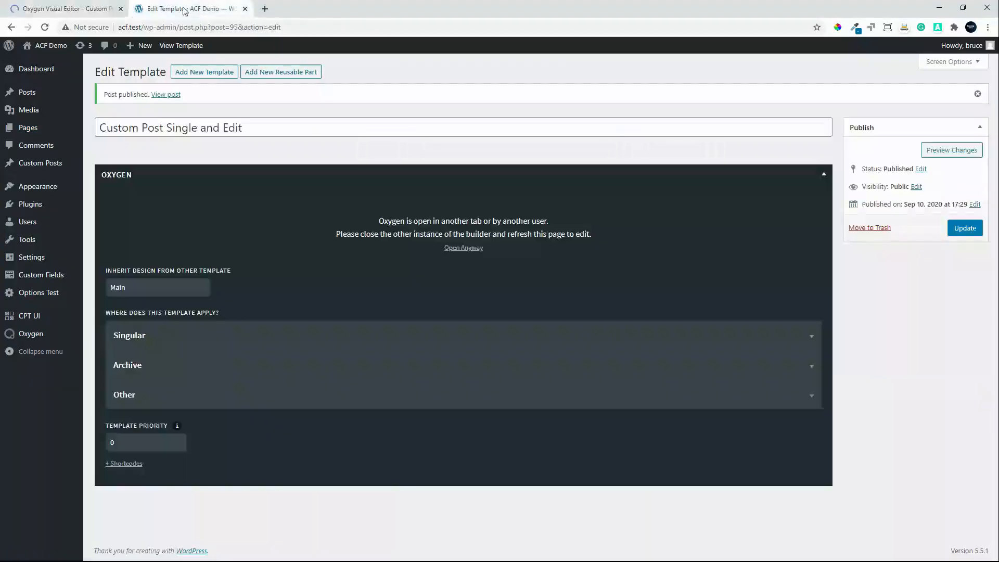
left_click(28, 166)
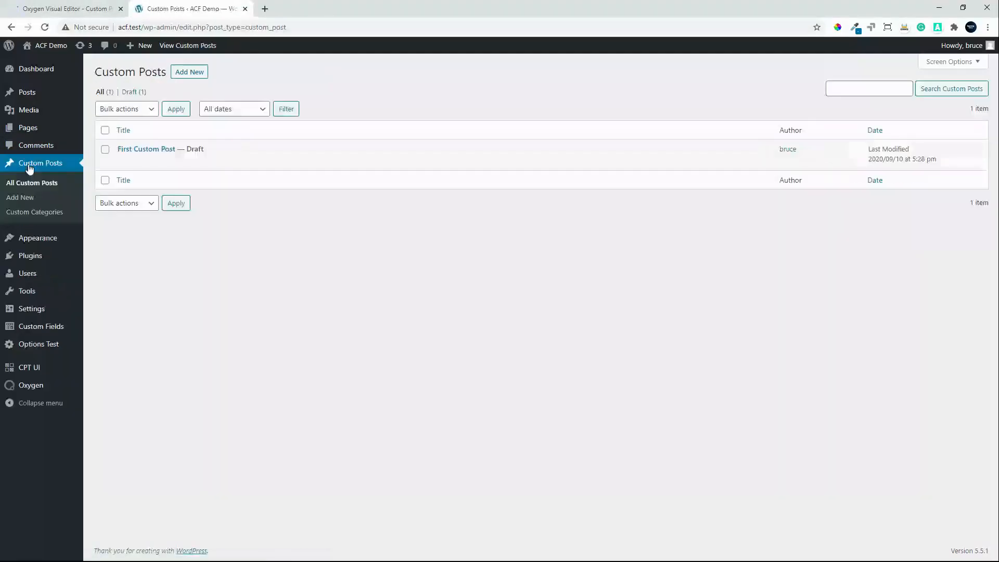
left_click(67, 11)
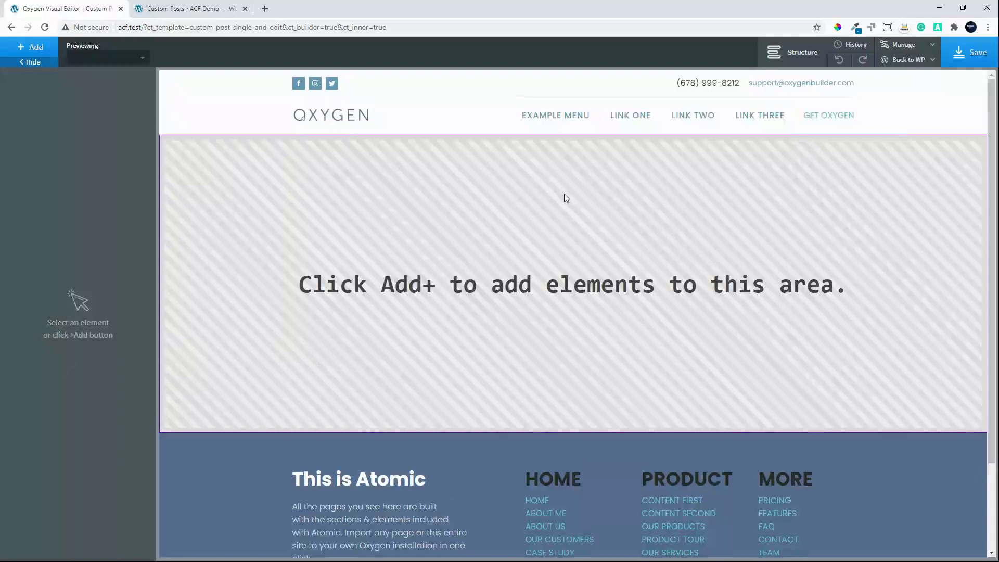
- Add two stacked sections to the empty content area of the template
left_click(26, 48)
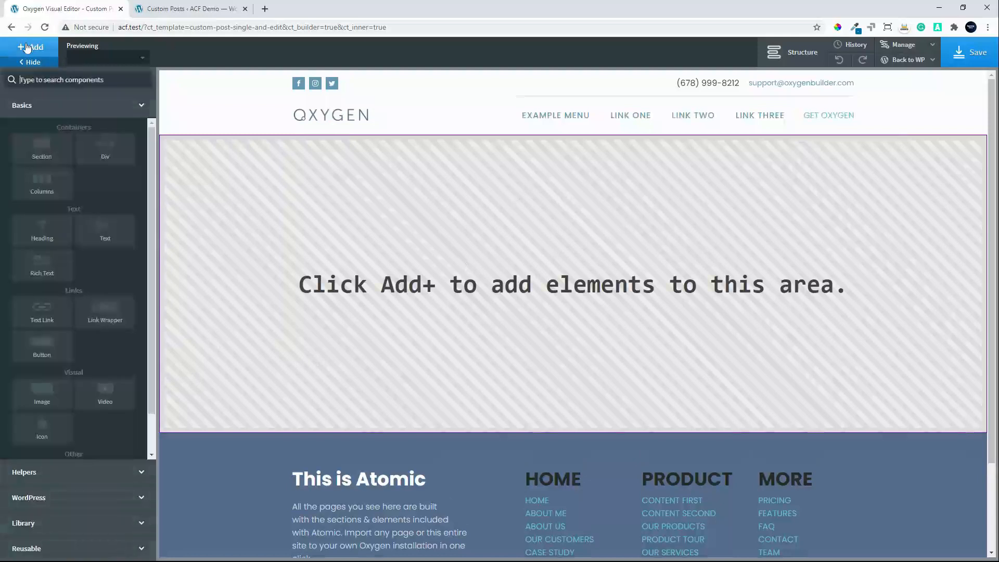
left_click(41, 149)
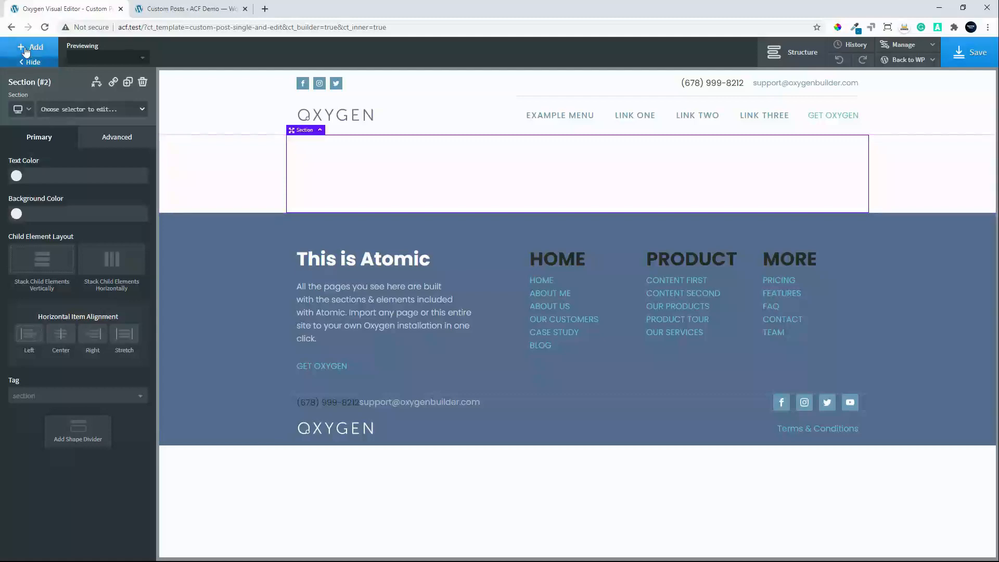
left_click(29, 48)
left_click(42, 149)
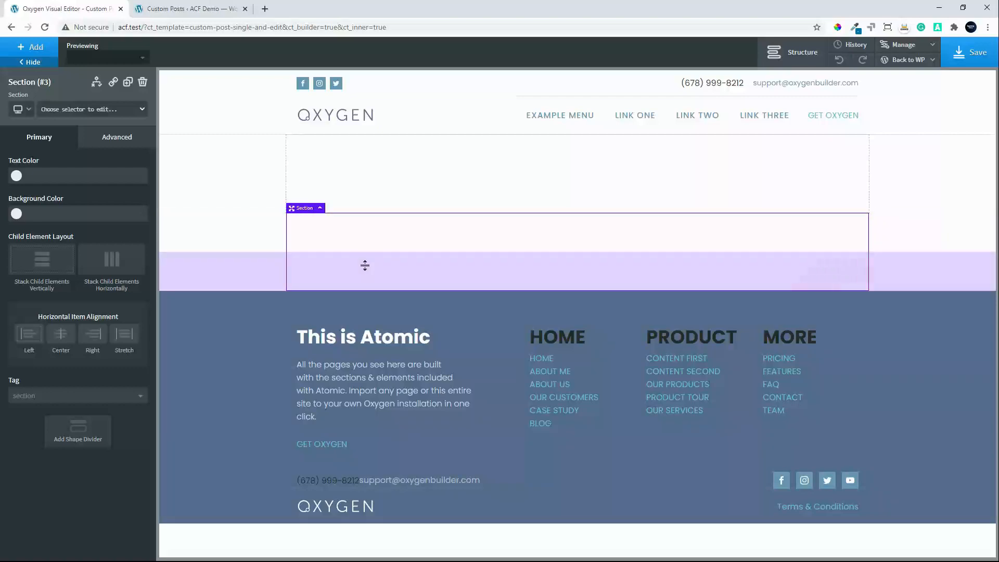
- Copy the shortcode of the Custom Post Edit form from the Advanced Custom Fields forms list
left_click(171, 10)
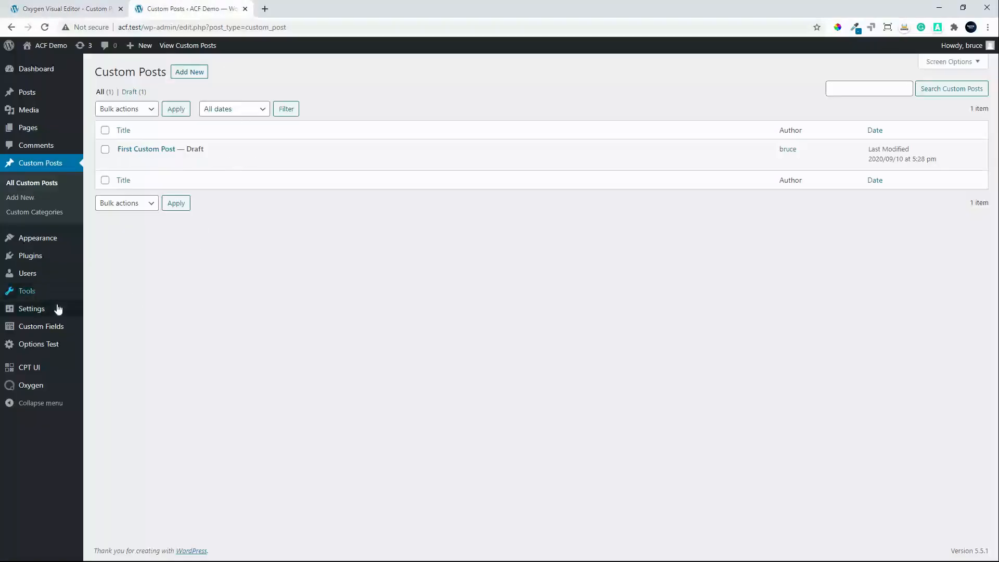
mouse_move(39, 328)
left_click(99, 389)
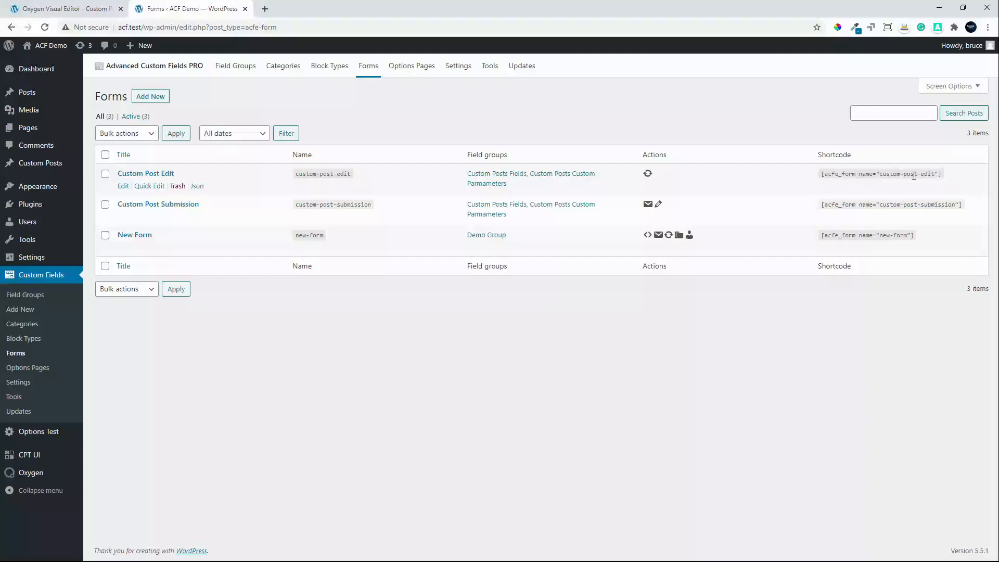
left_click_drag(914, 176, 826, 174)
key("ctrl+c")
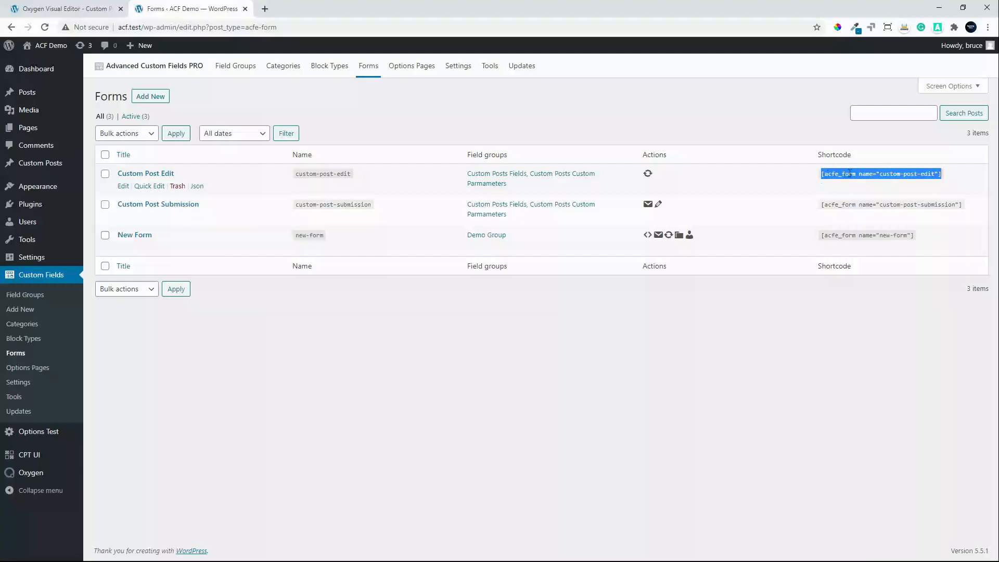
- Add a heading reading "Edit Post" to the second section of the Oxygen template
left_click(44, 9)
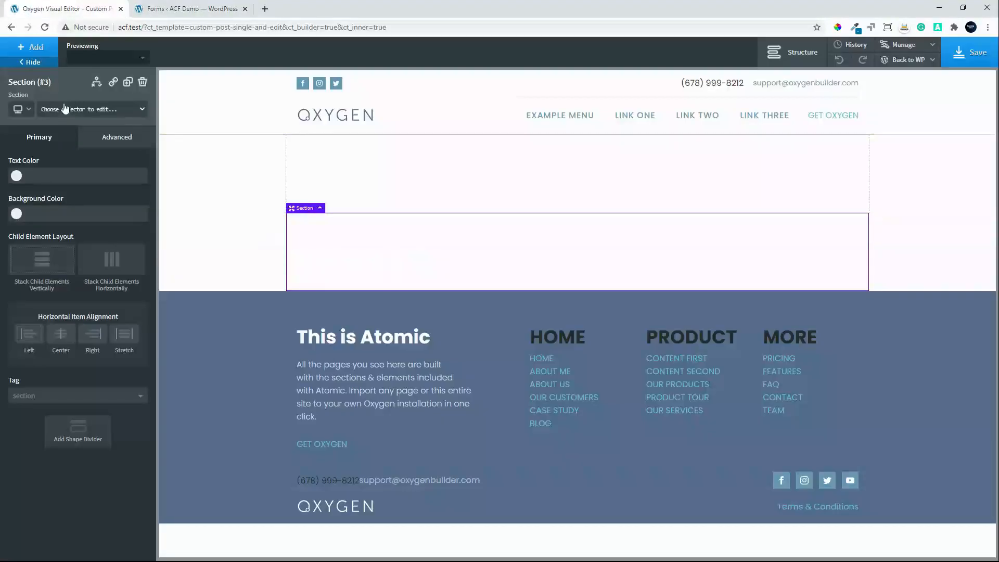
left_click(30, 47)
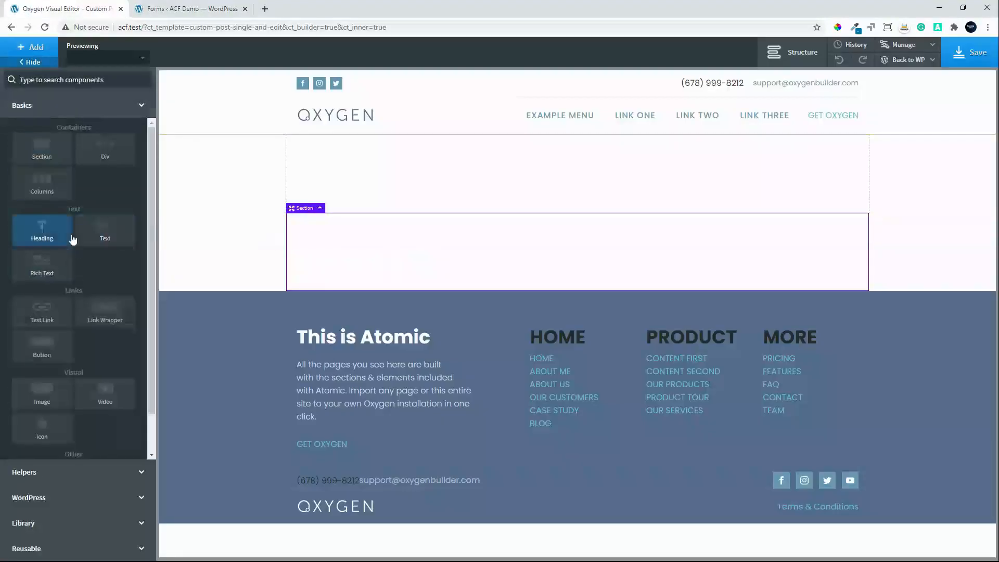
left_click(39, 233)
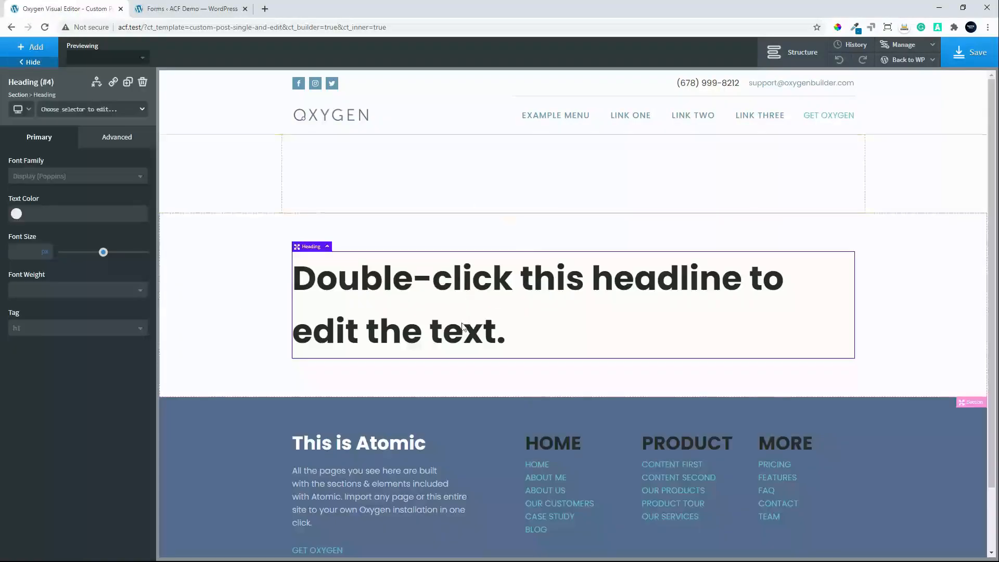
double_click(461, 329)
type("Edit Post")
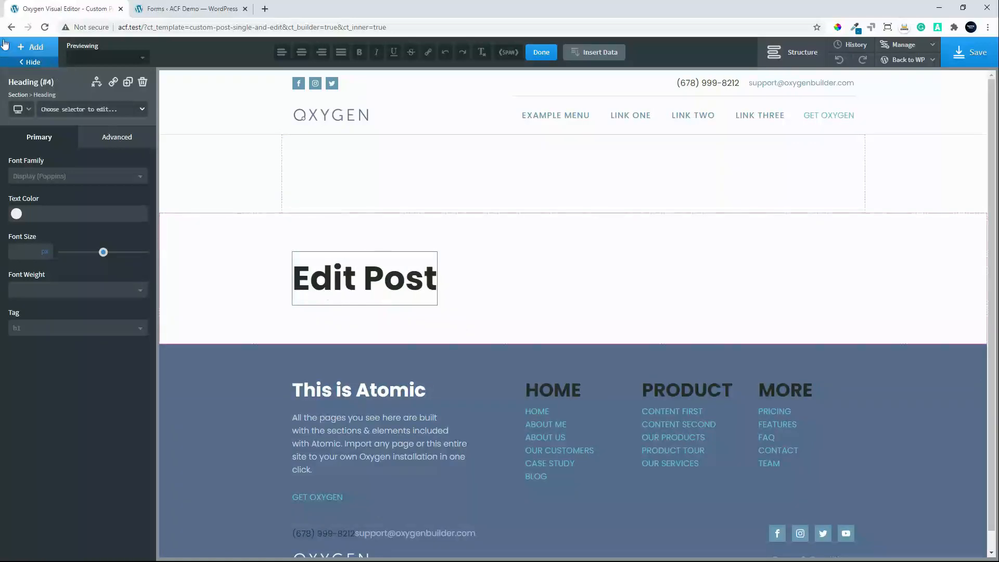
- Add a Shortcode Wrapper below the Edit Post heading and set its width to 100%
left_click(30, 47)
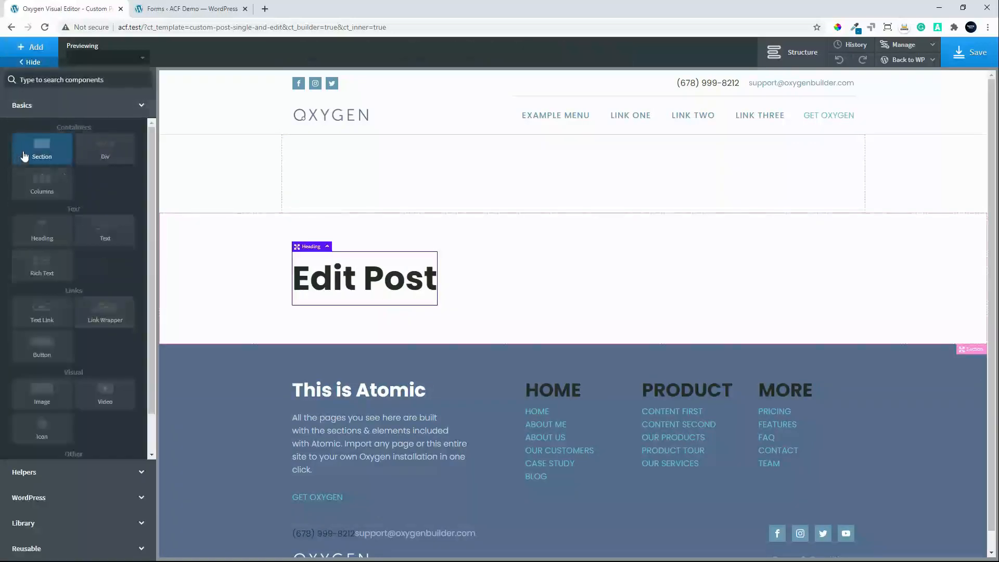
left_click(72, 503)
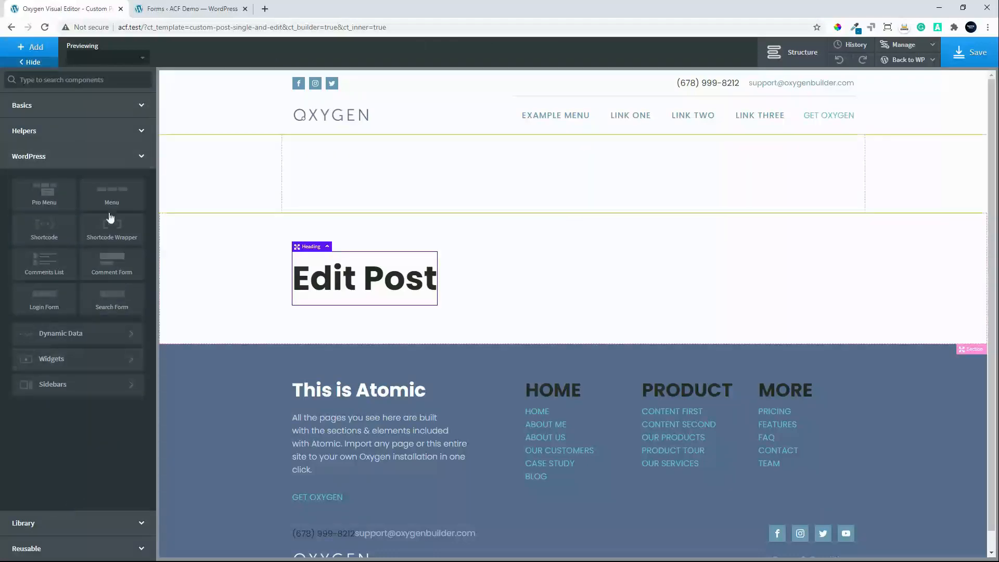
left_click(111, 232)
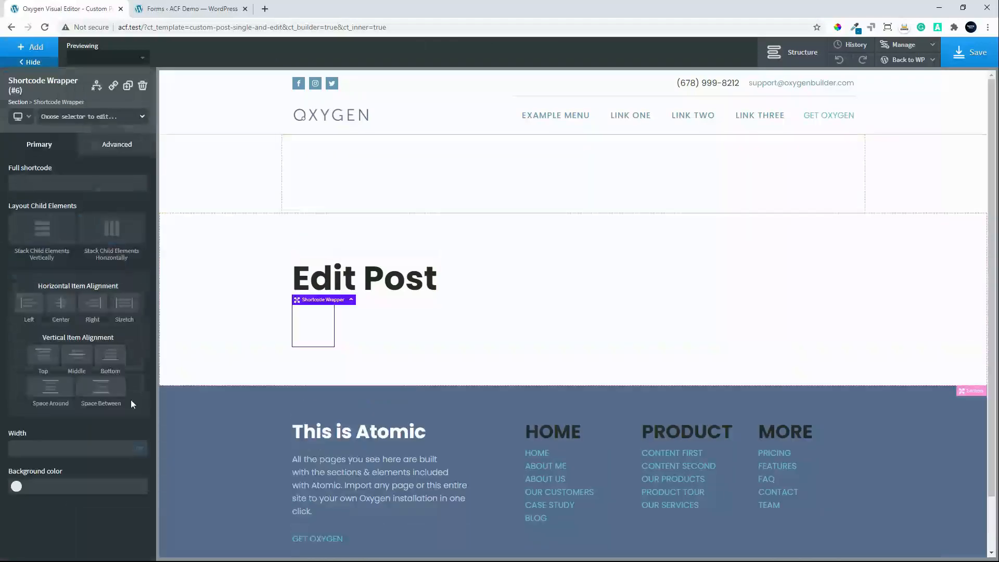
left_click(143, 450)
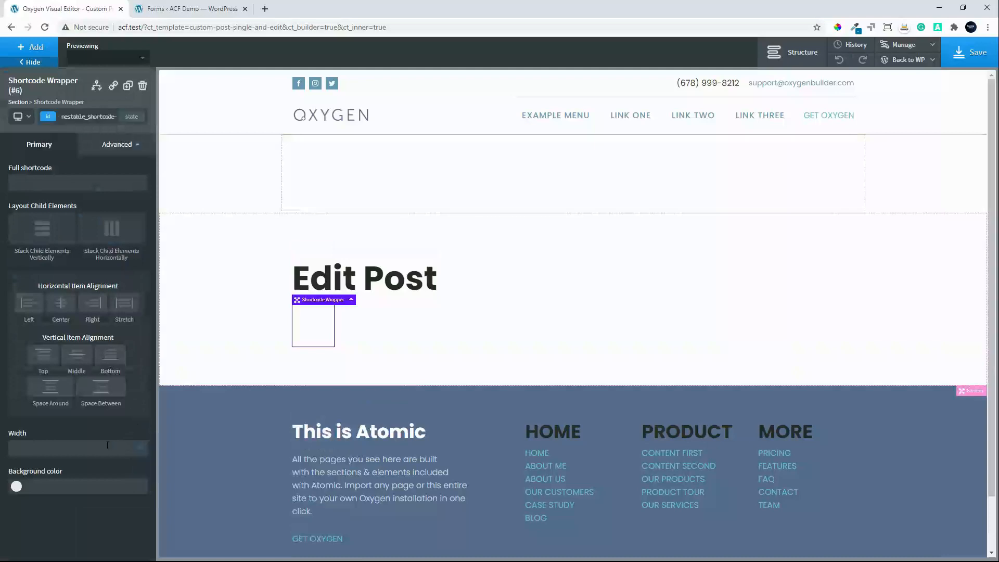
left_click(104, 446)
type("100")
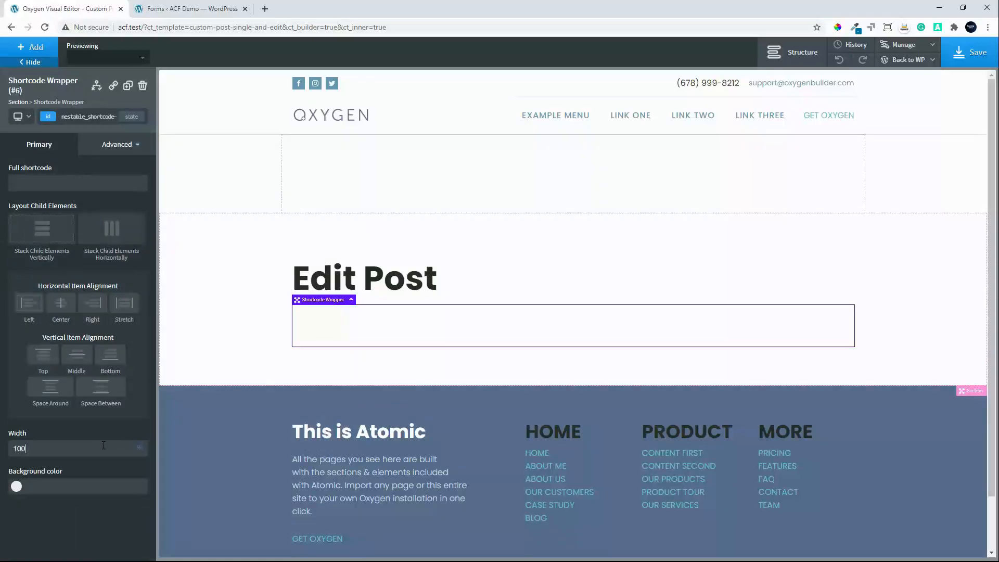
- Add a Shortcode element inside the wrapper containing [acfe_form name="custom-post-edit"], without any leading spaces
left_click(31, 48)
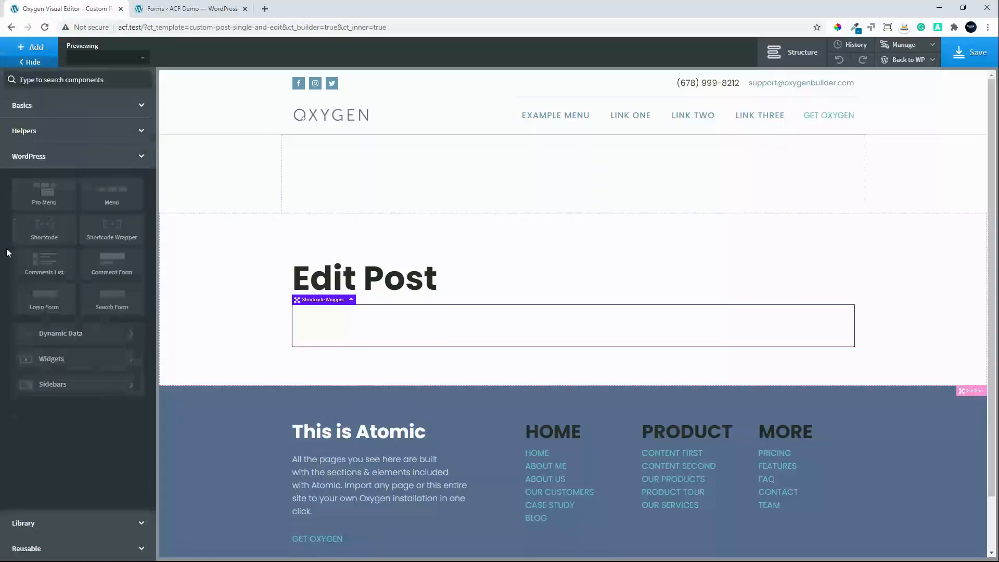
left_click(57, 230)
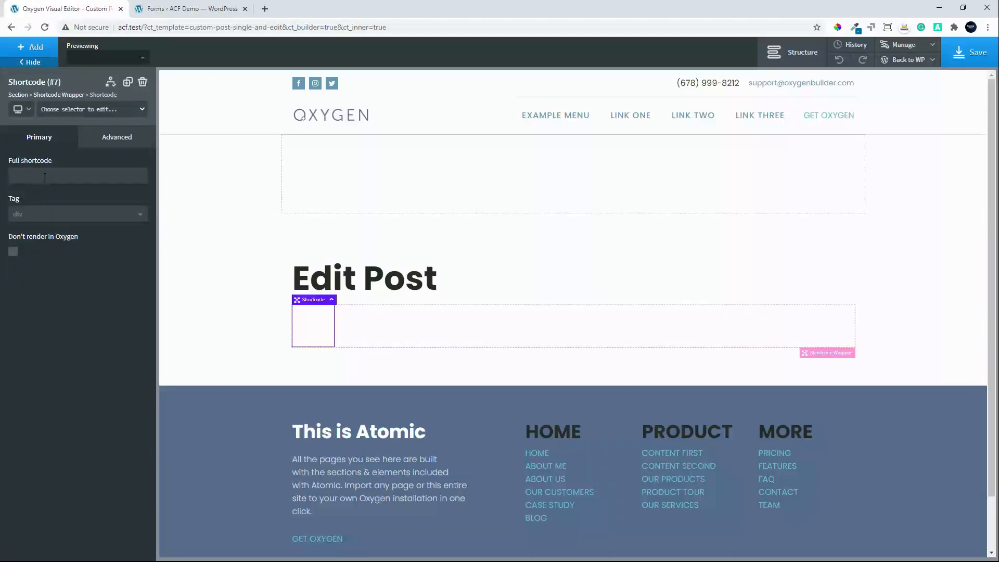
key("ctrl+v")
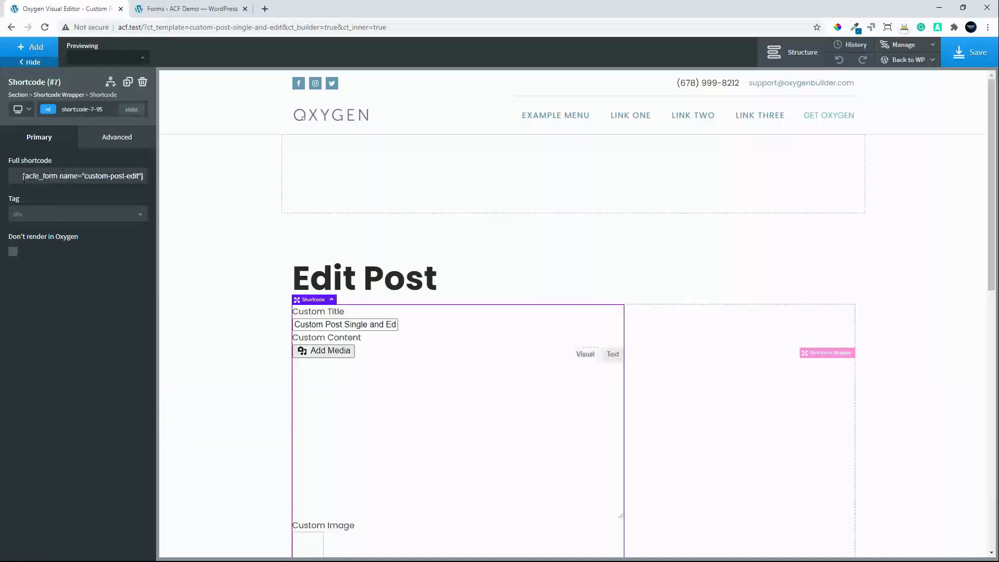
left_click_drag(21, 180, 2, 181)
key("BackSpace")
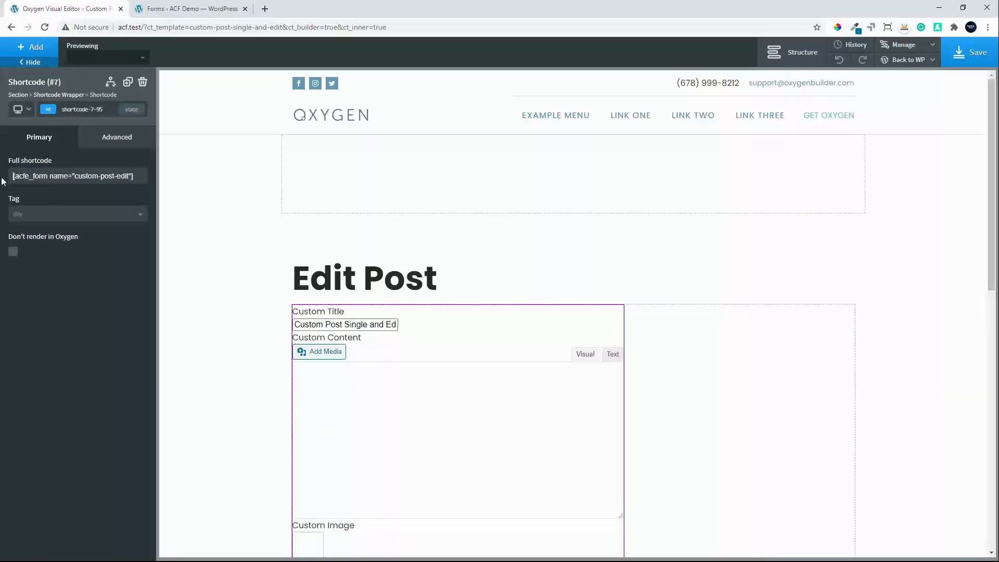
- Set the width of the edit form's Shortcode element to 100%
left_click(119, 146)
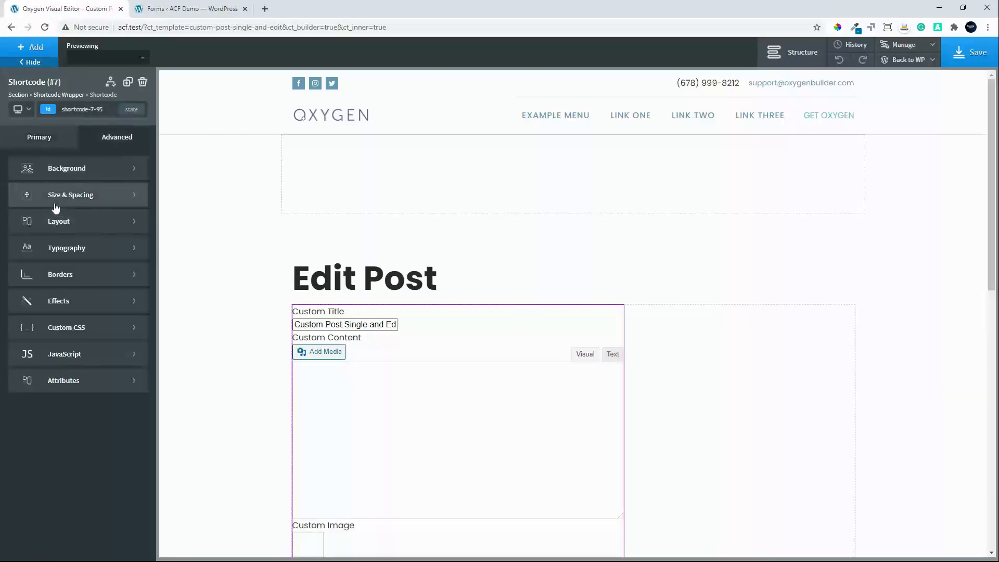
left_click(79, 203)
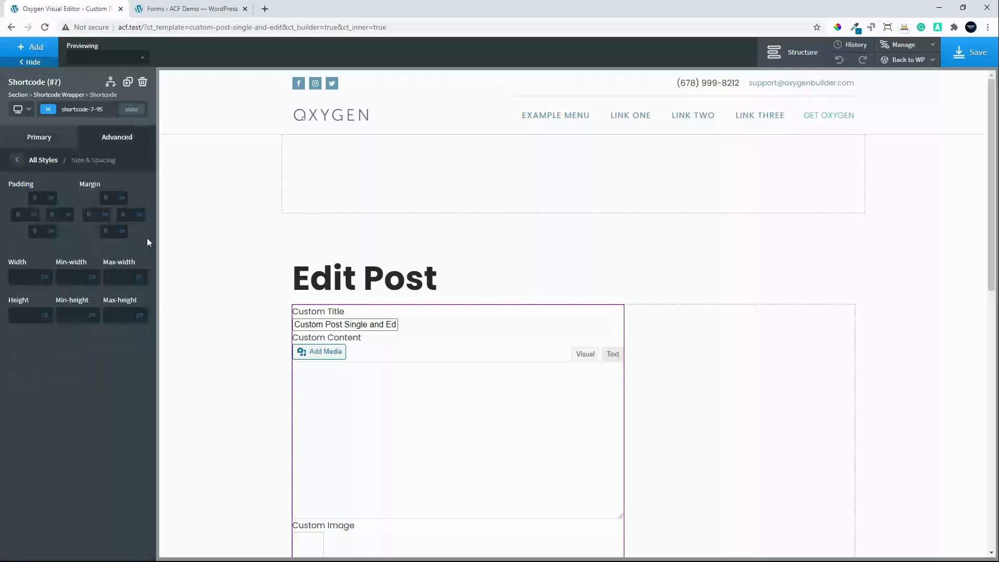
left_click(48, 273)
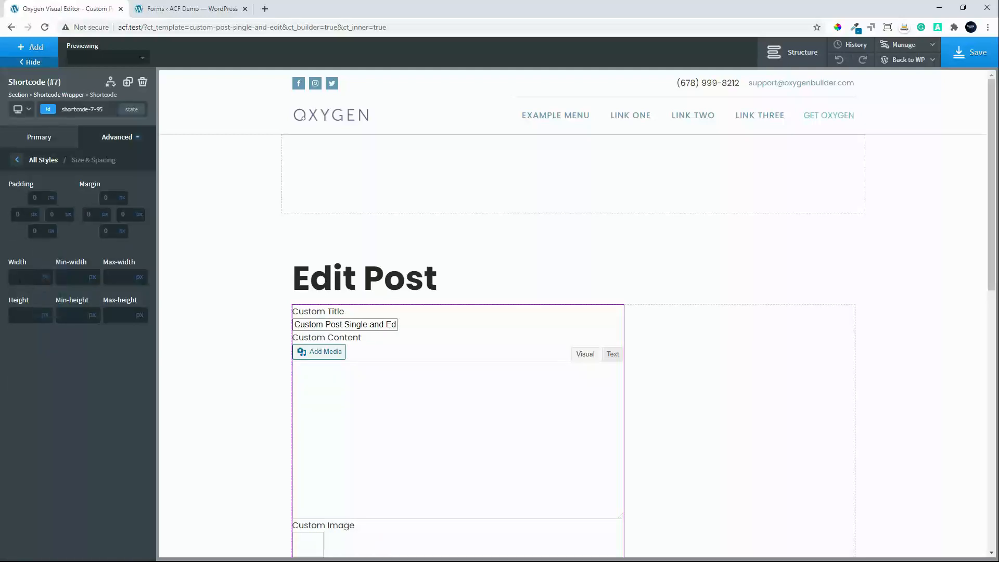
left_click(16, 280)
type("100")
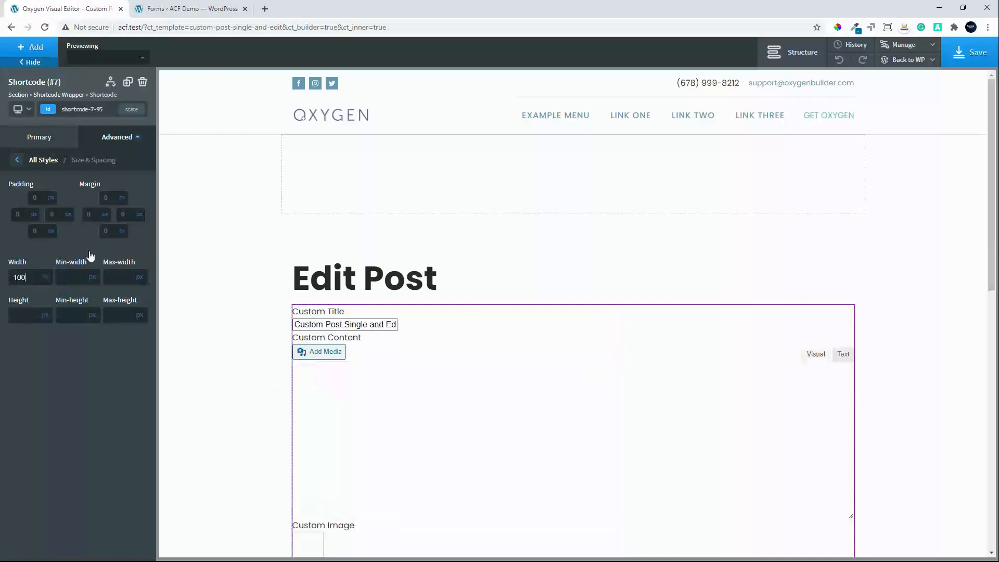
- Set the Shortcode Wrapper's padding to 15 px on all four sides
left_click(69, 95)
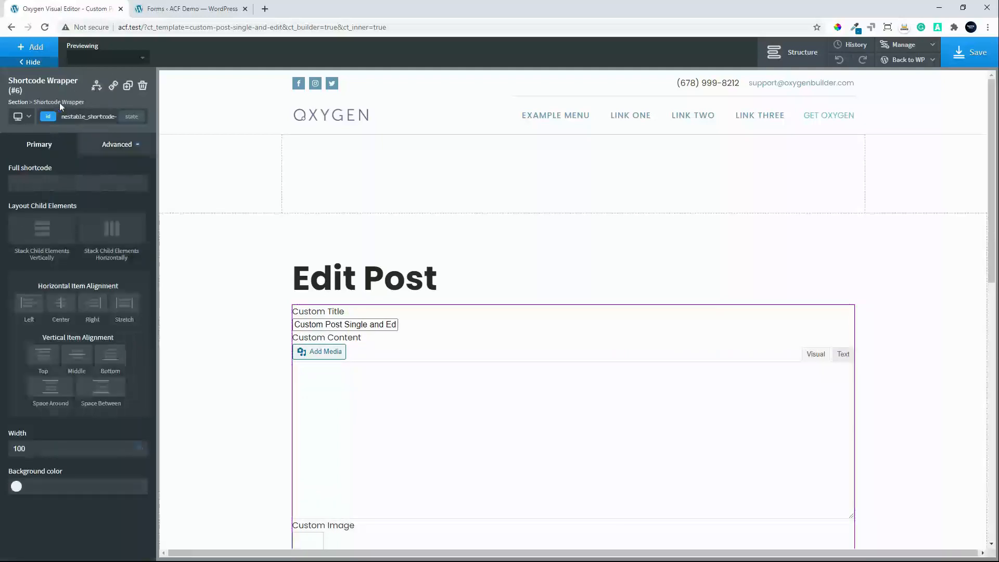
left_click(112, 145)
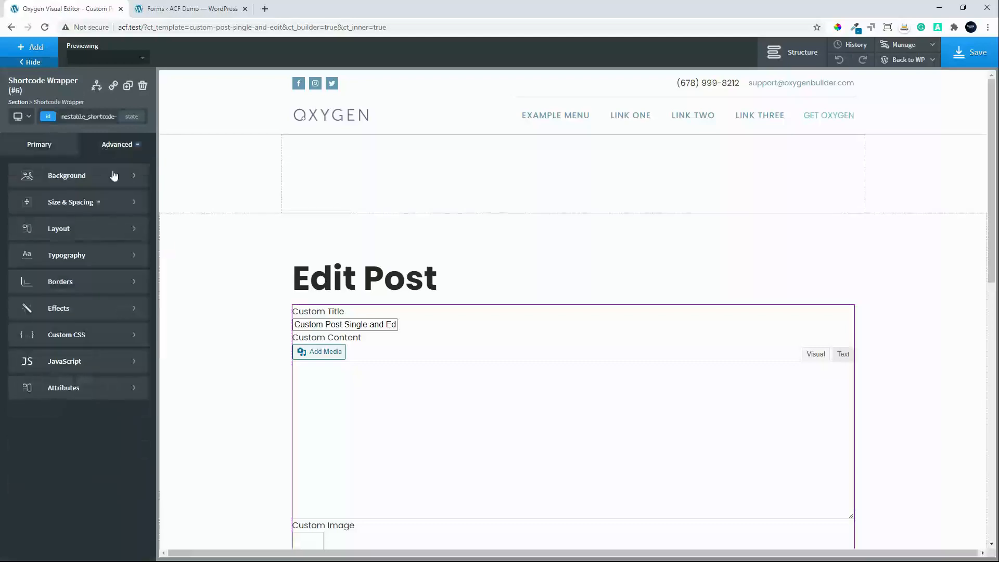
left_click(54, 211)
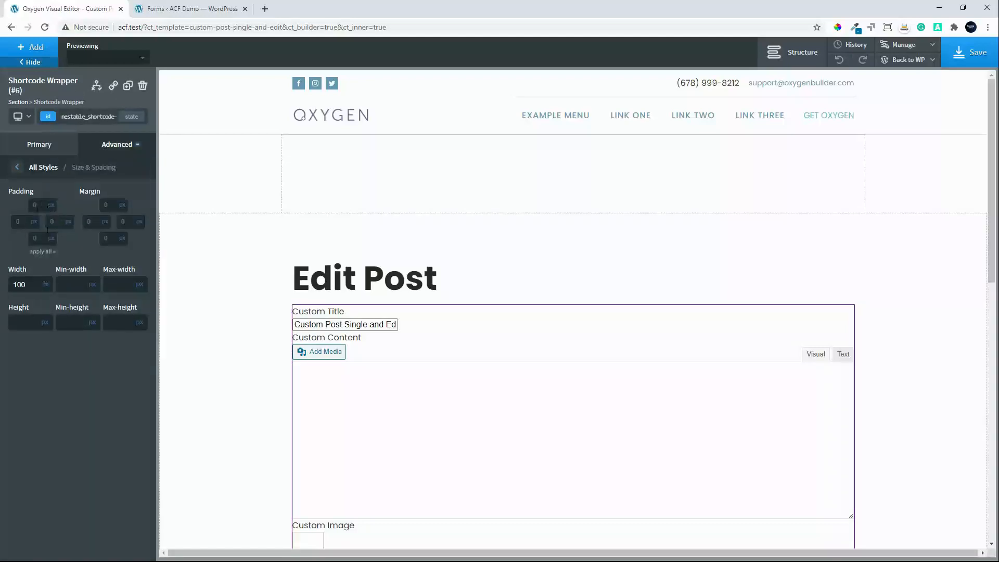
left_click(36, 205)
type("15")
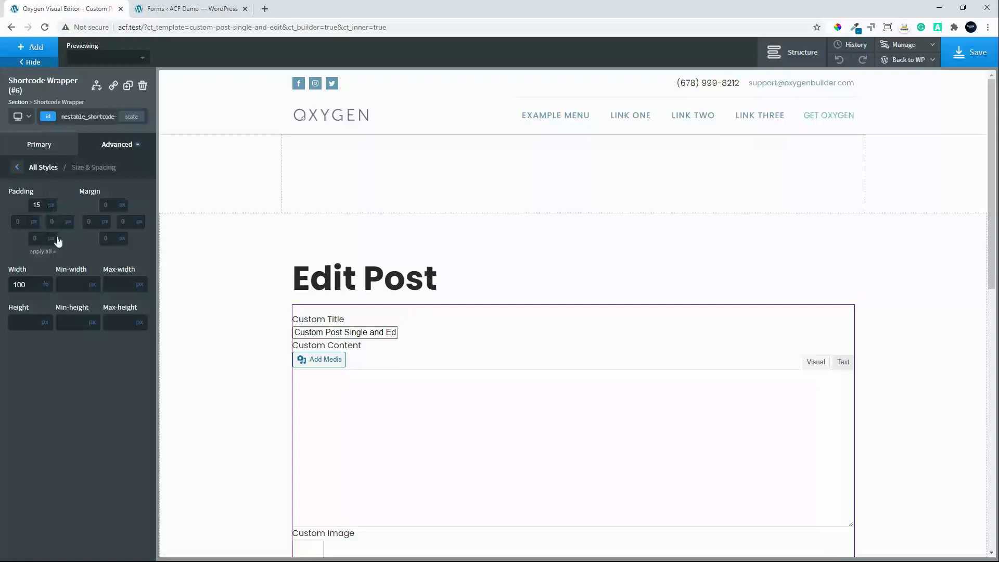
left_click(41, 253)
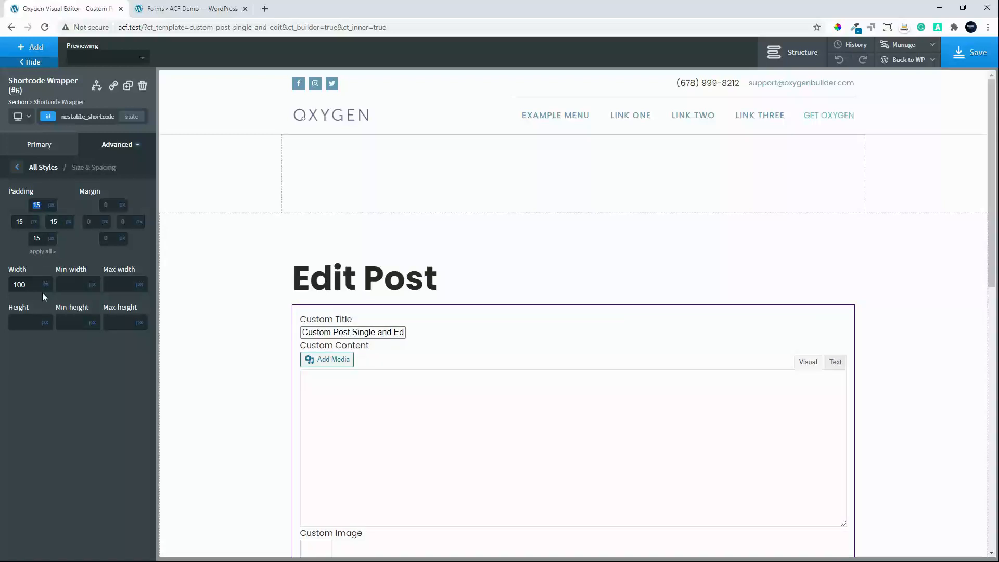
- Set the Shortcode Wrapper's background color to the Alt White swatch from the atomic color set
left_click(40, 147)
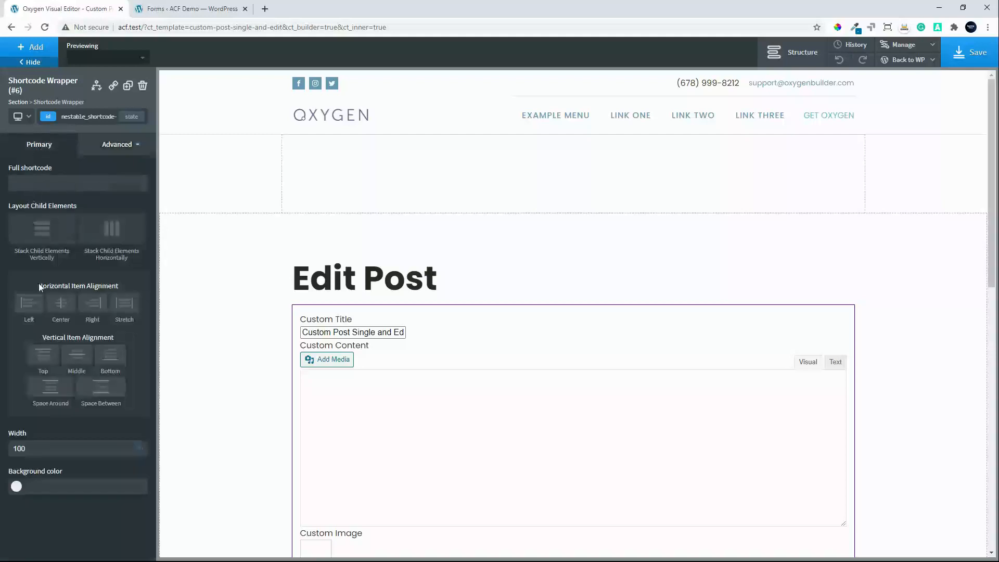
left_click(17, 486)
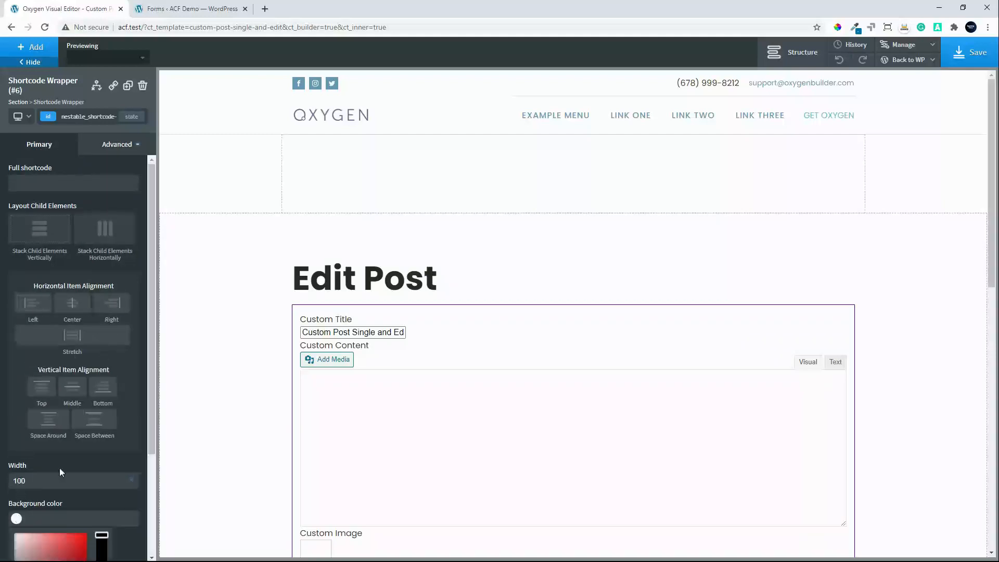
scroll(127, 441, "down", 3)
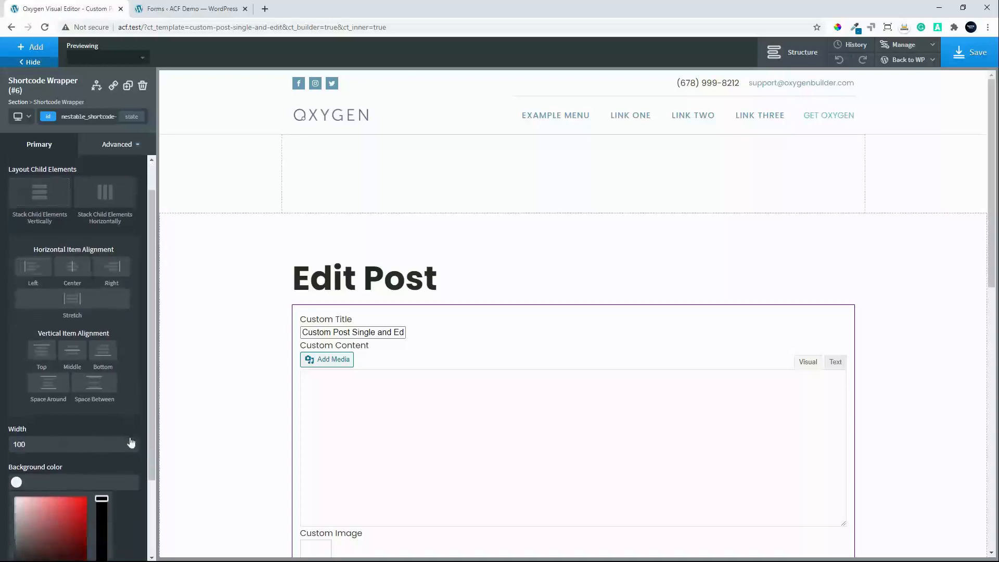
scroll(127, 441, "down", 2)
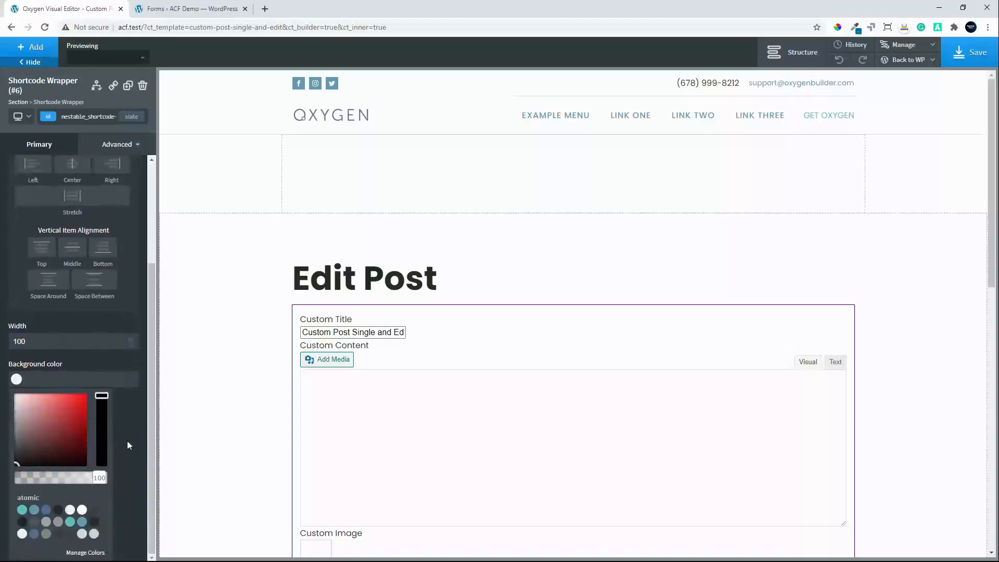
left_click(70, 510)
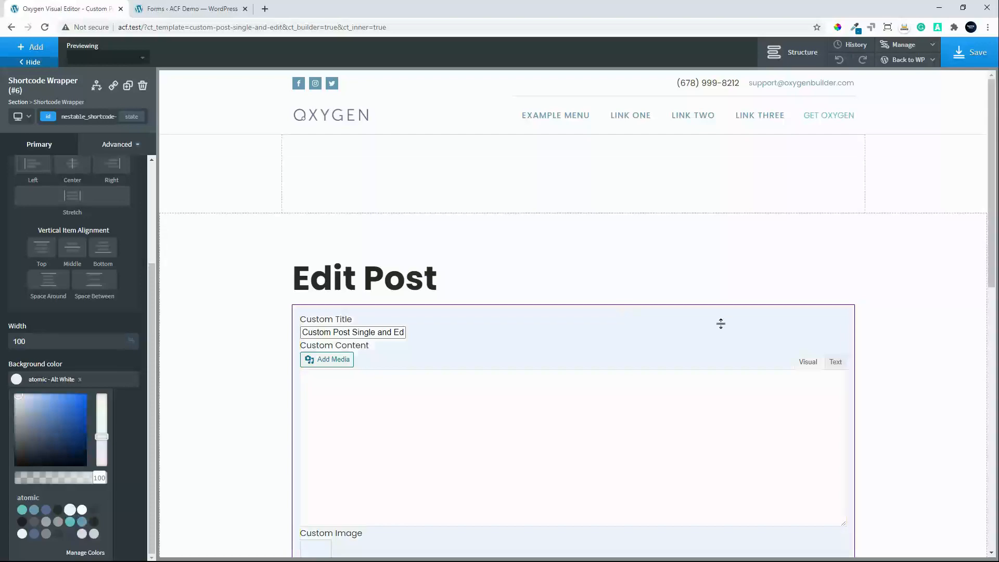
- Set the padding of the edit form's Shortcode element to 15 px on all four sides
left_click(422, 339)
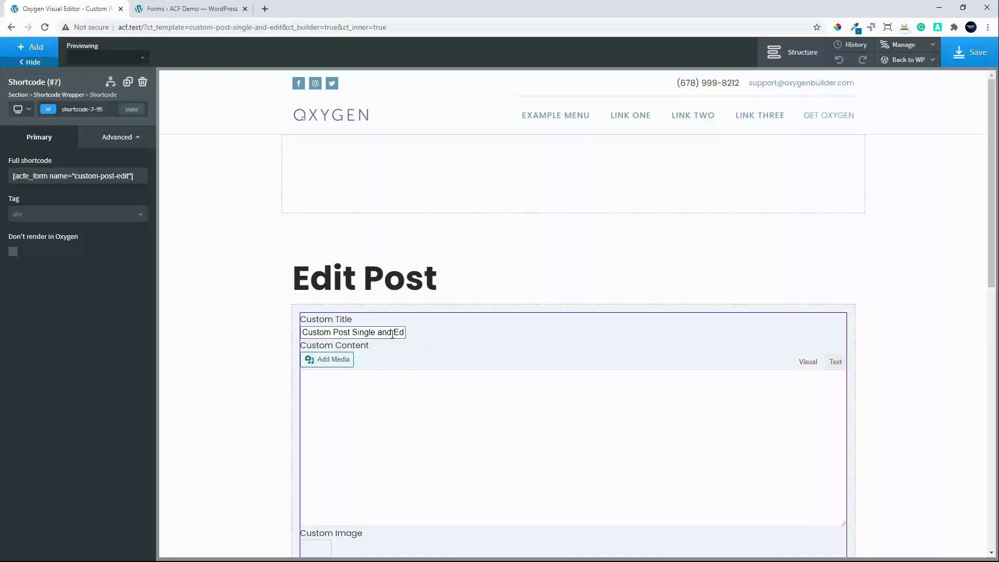
left_click(118, 137)
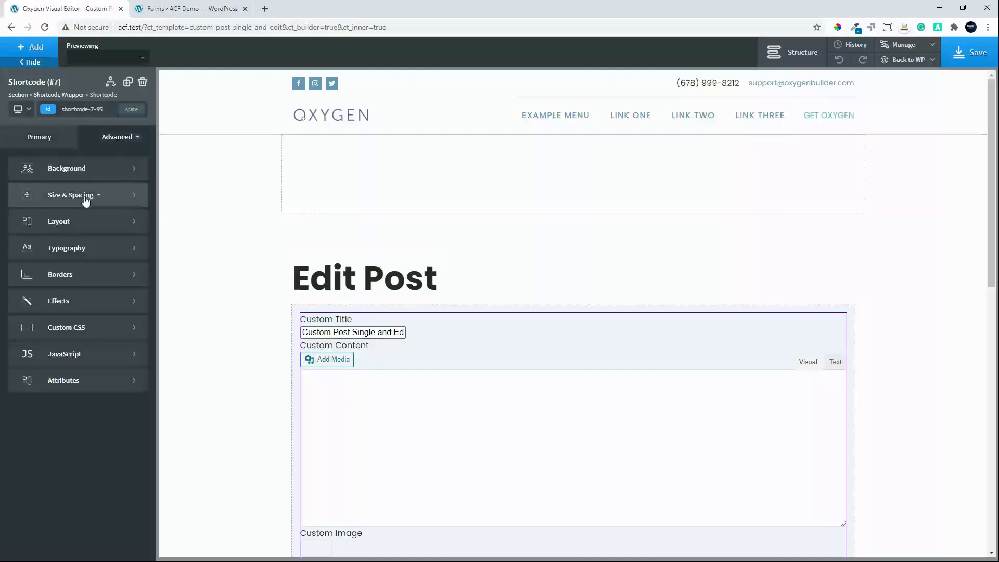
left_click(97, 193)
left_click(44, 200)
type("15")
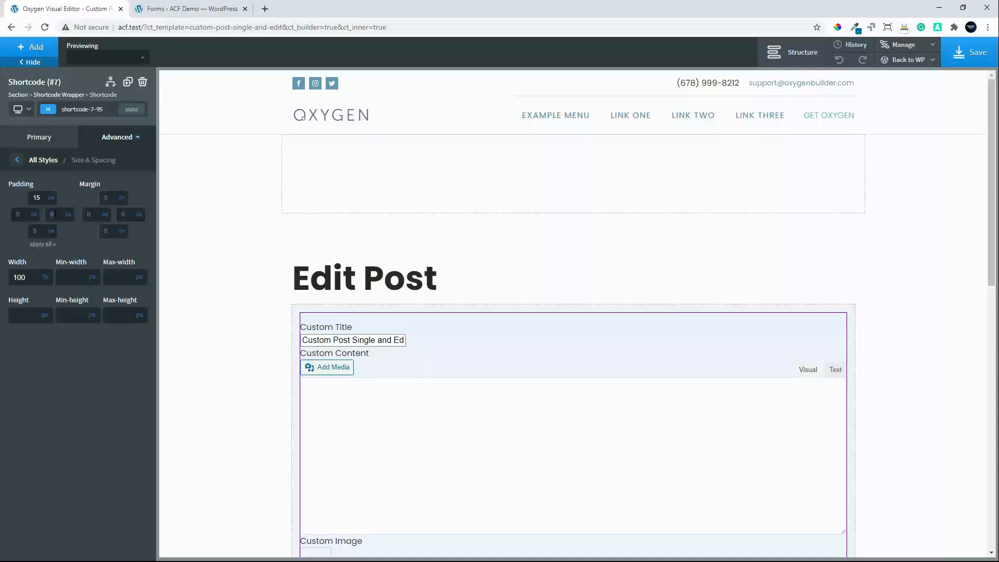
left_click(56, 214)
type("15")
left_click(18, 213)
type("15")
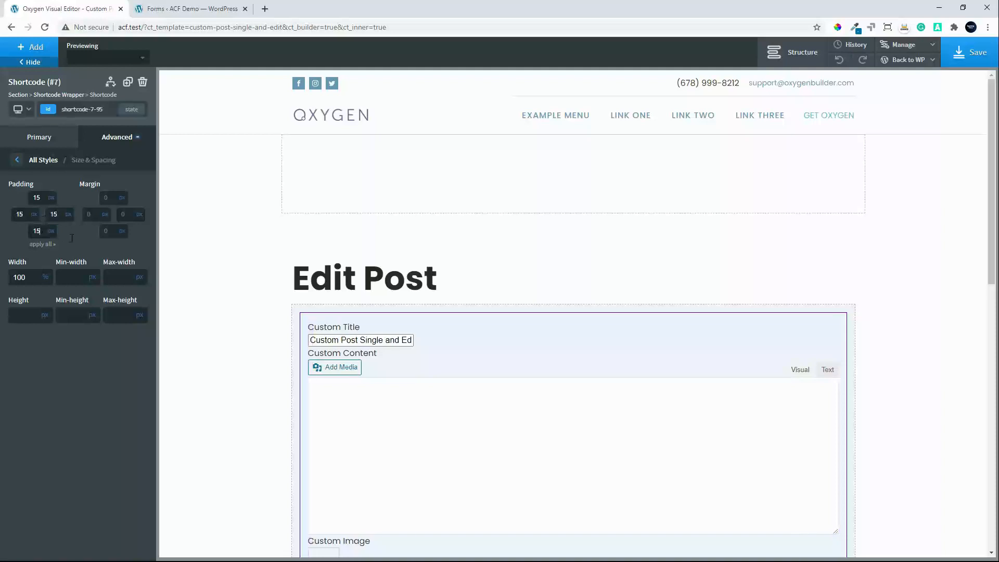
- Set the background color of the edit form's Shortcode element to the atomic White swatch
left_click(33, 141)
left_click(117, 137)
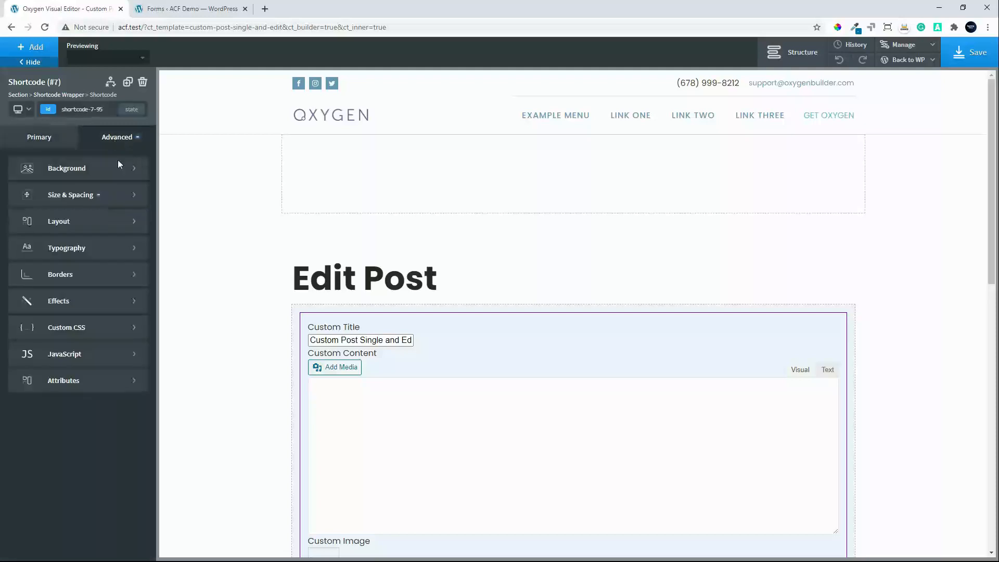
left_click(73, 167)
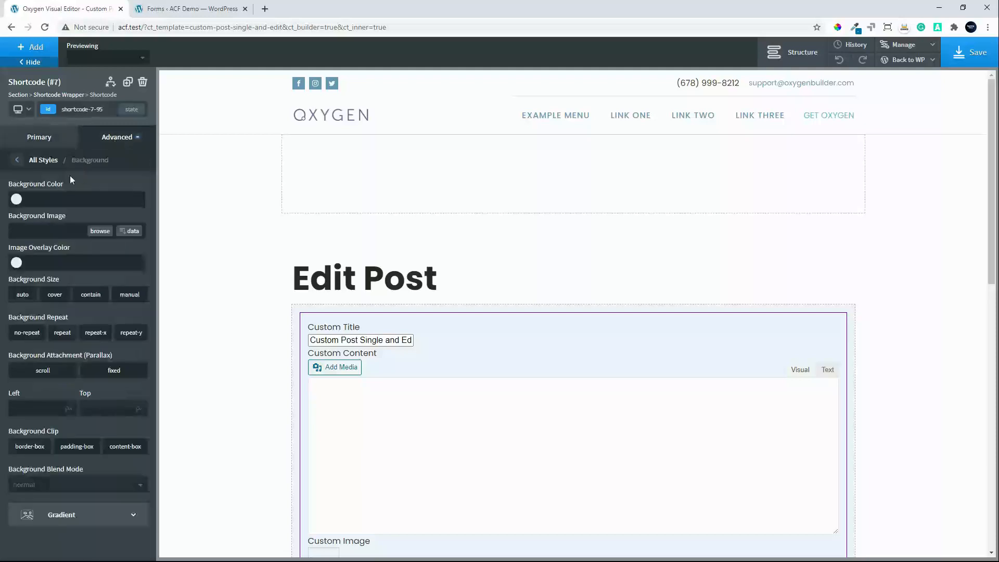
left_click(17, 200)
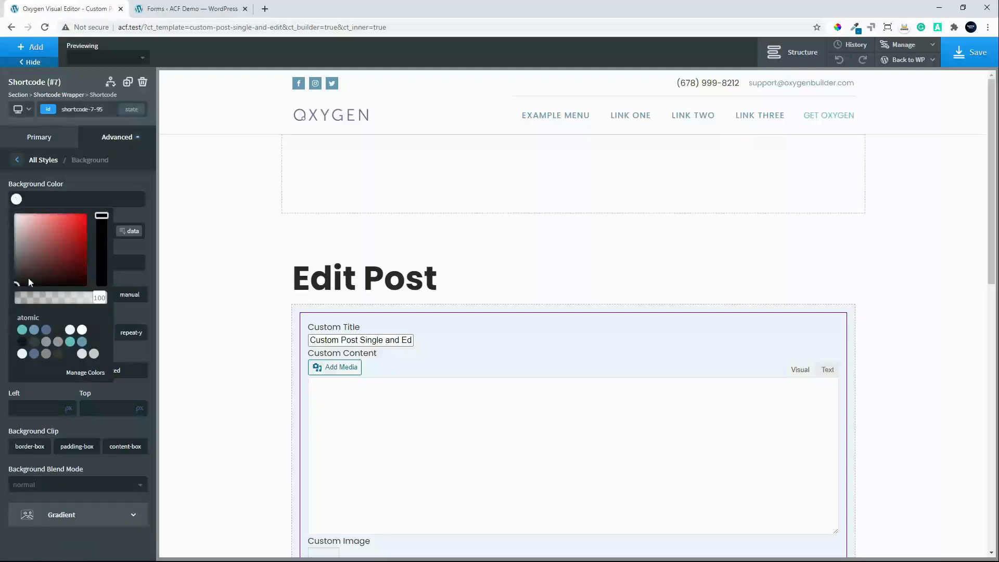
left_click(82, 329)
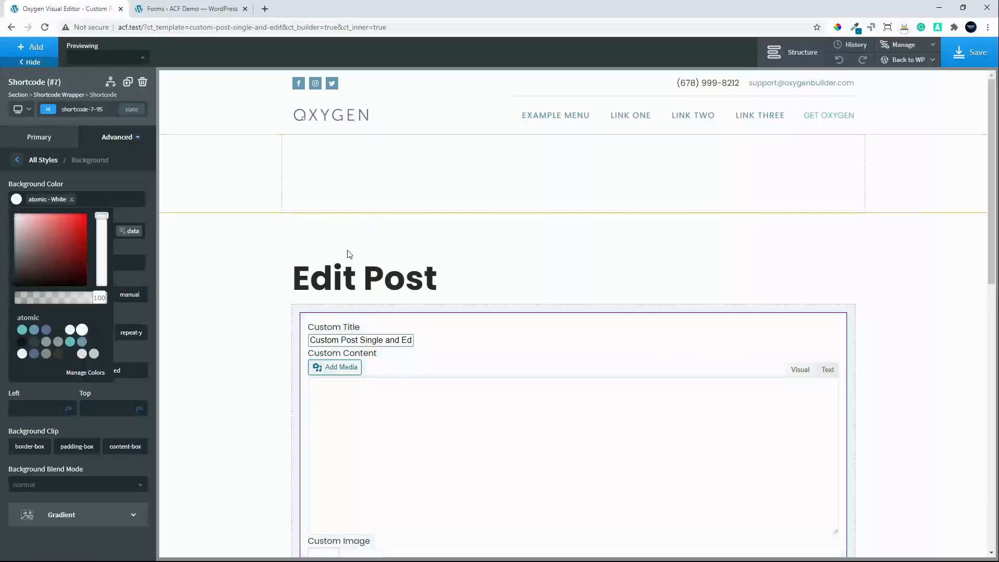
- Give the edit form's Shortcode element a border radius of 5 px
left_click(19, 161)
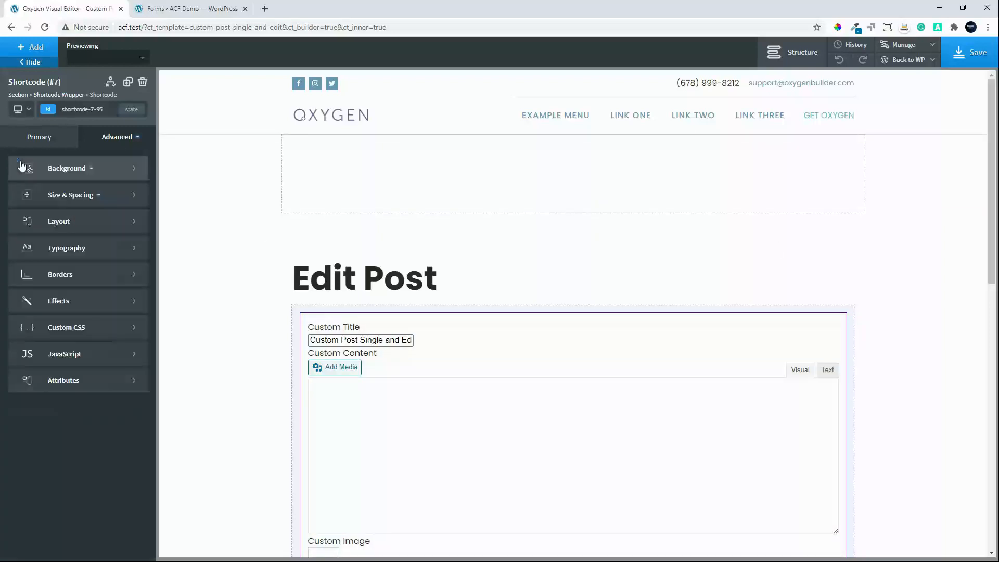
left_click(80, 281)
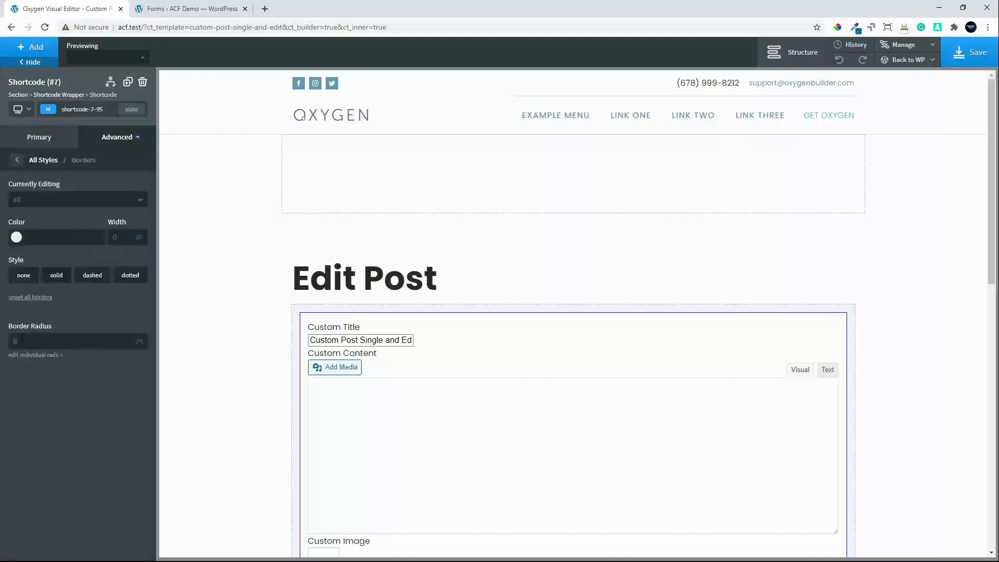
left_click(18, 343)
type("5")
- Center the items of the Edit Post section horizontally, and left-align the contents of its Shortcode Wrapper
left_click(767, 287)
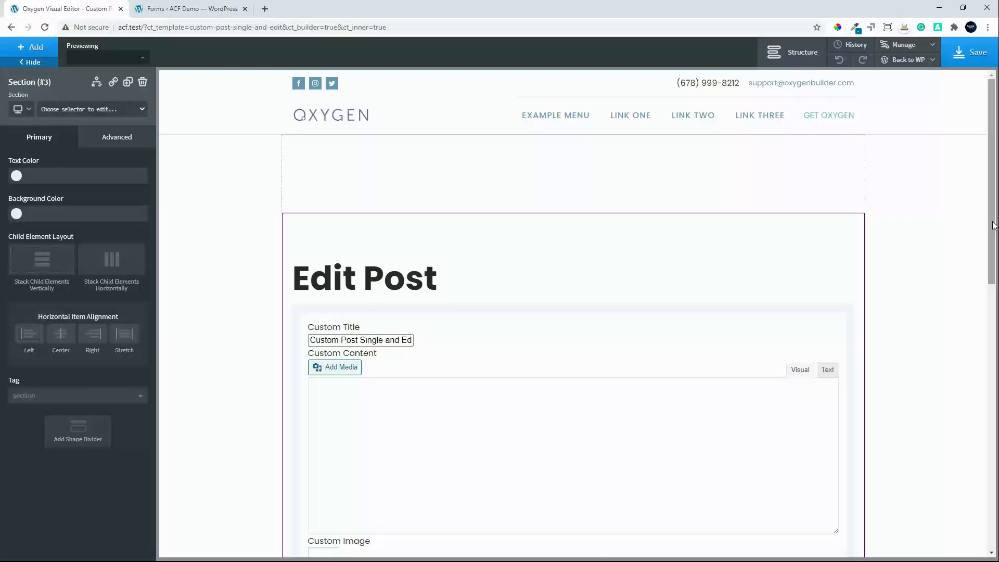
scroll(977, 357, "down", 1)
scroll(959, 440, "down", 10)
scroll(952, 444, "up", 10)
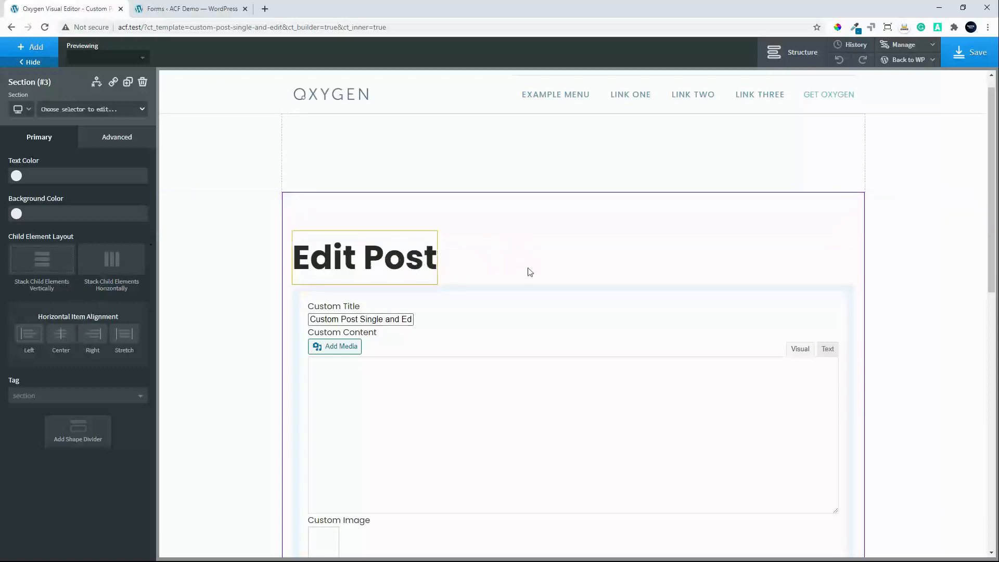
left_click(61, 334)
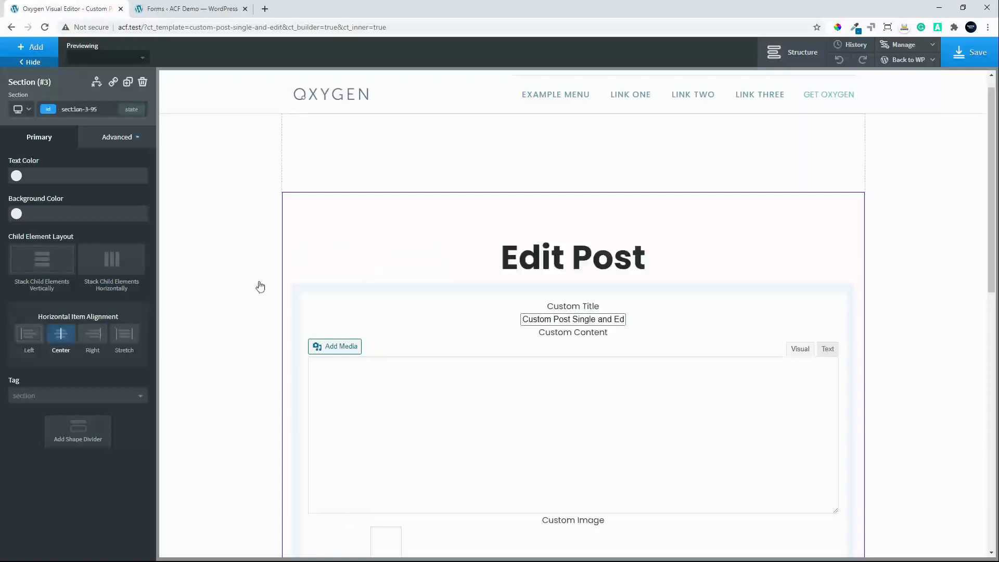
left_click(375, 289)
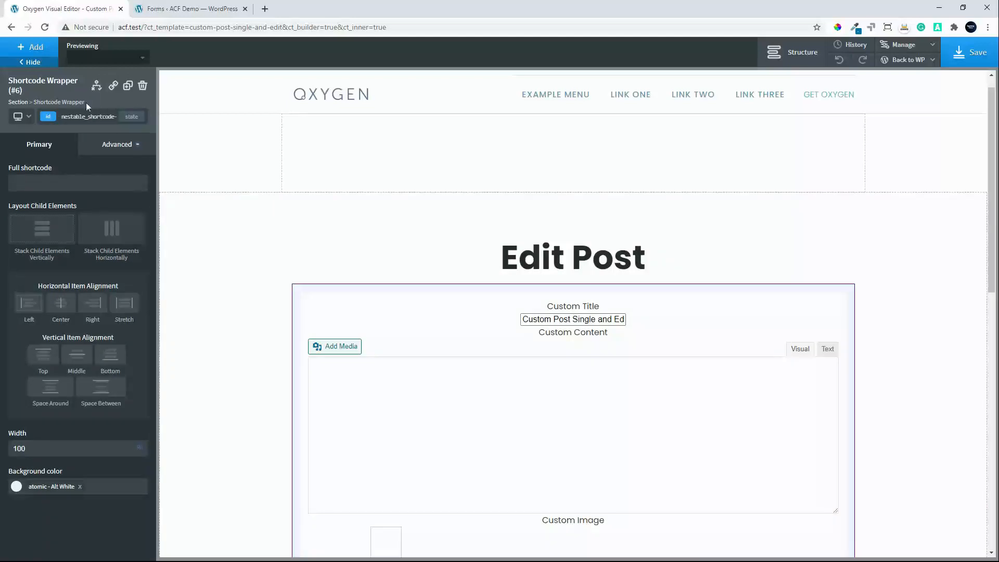
left_click(28, 311)
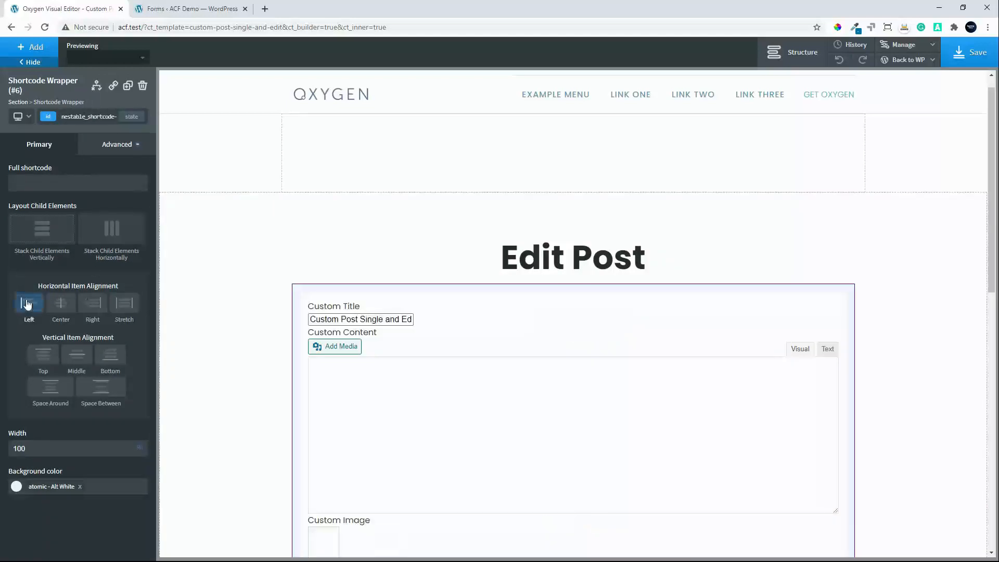
- Add a first display condition to the Edit Post section requiring User Role == author
left_click(246, 275)
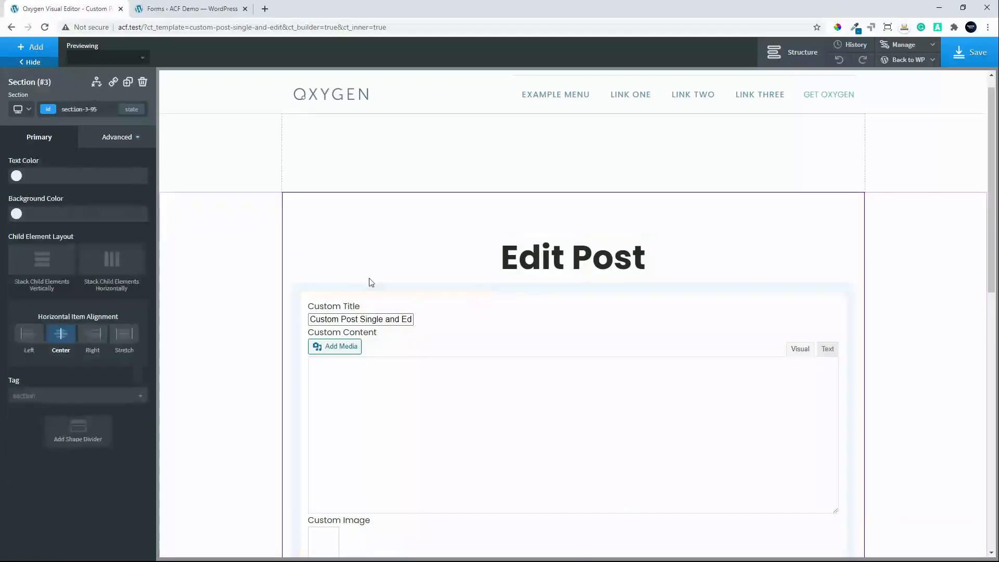
left_click(97, 83)
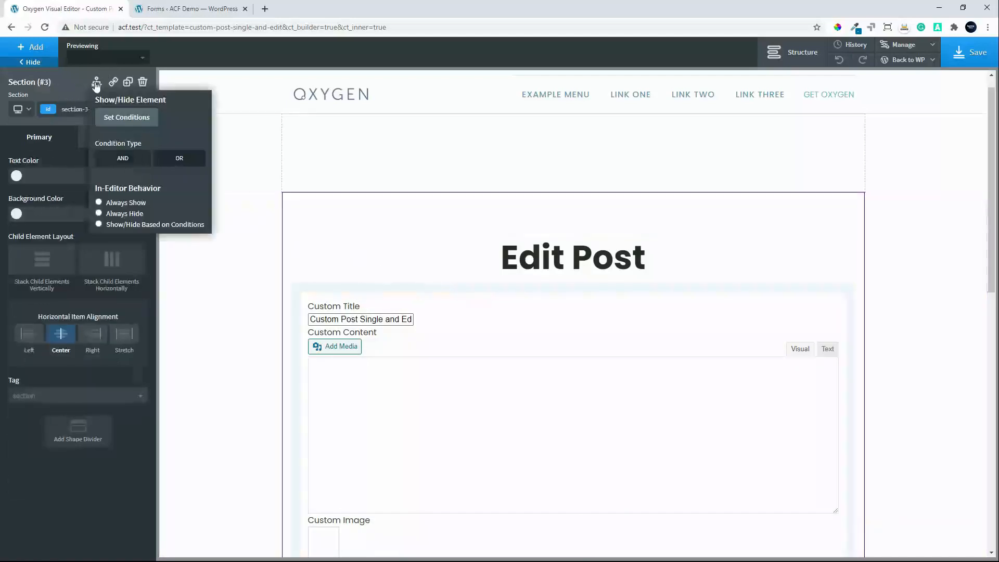
left_click(109, 116)
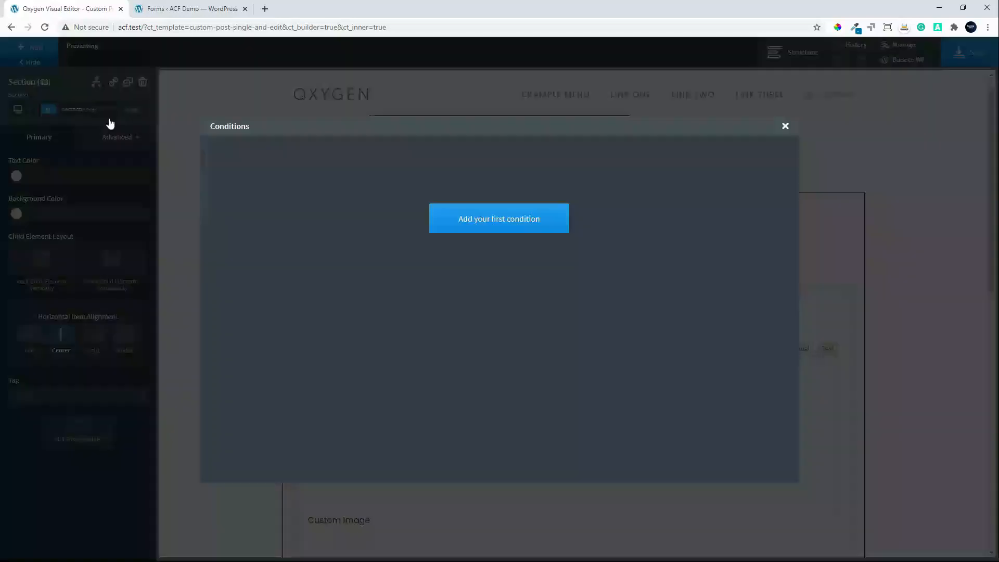
left_click(504, 224)
left_click(294, 164)
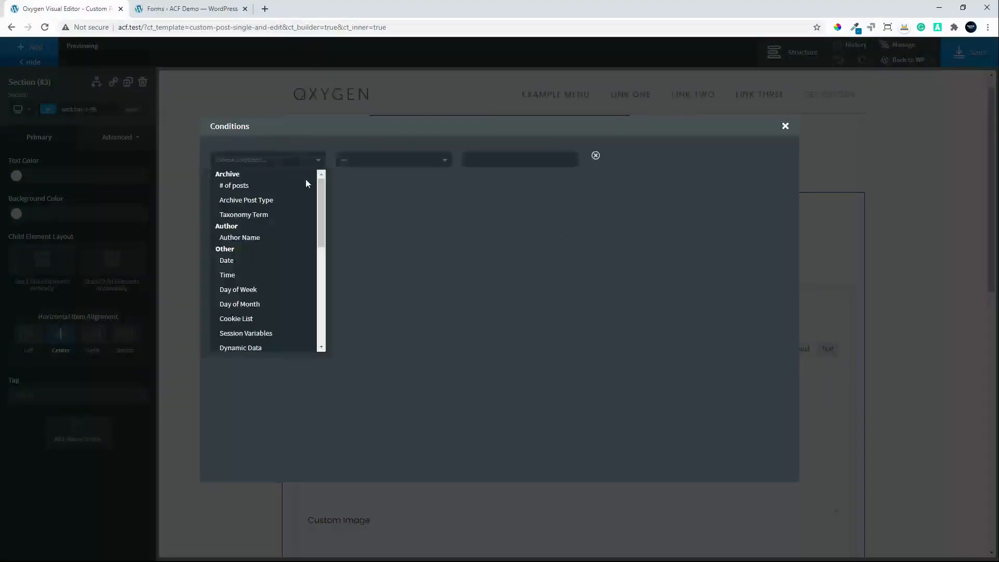
left_click_drag(322, 202, 314, 323)
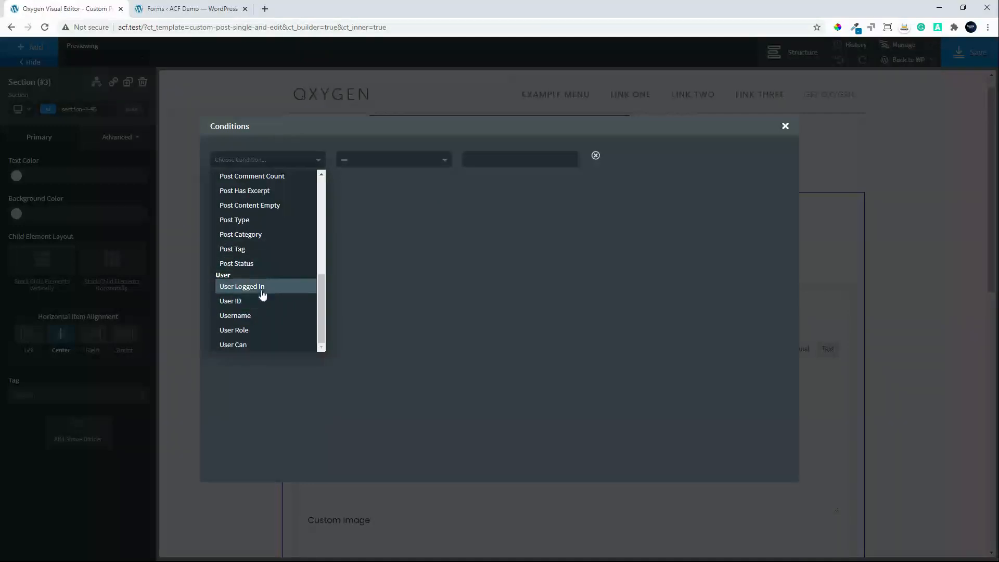
left_click(264, 330)
left_click(518, 161)
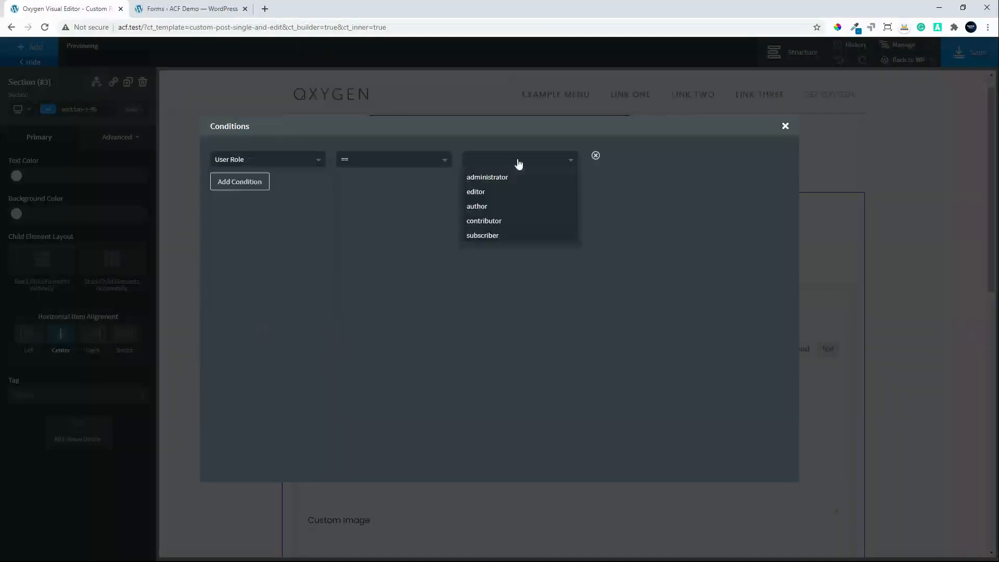
left_click(477, 207)
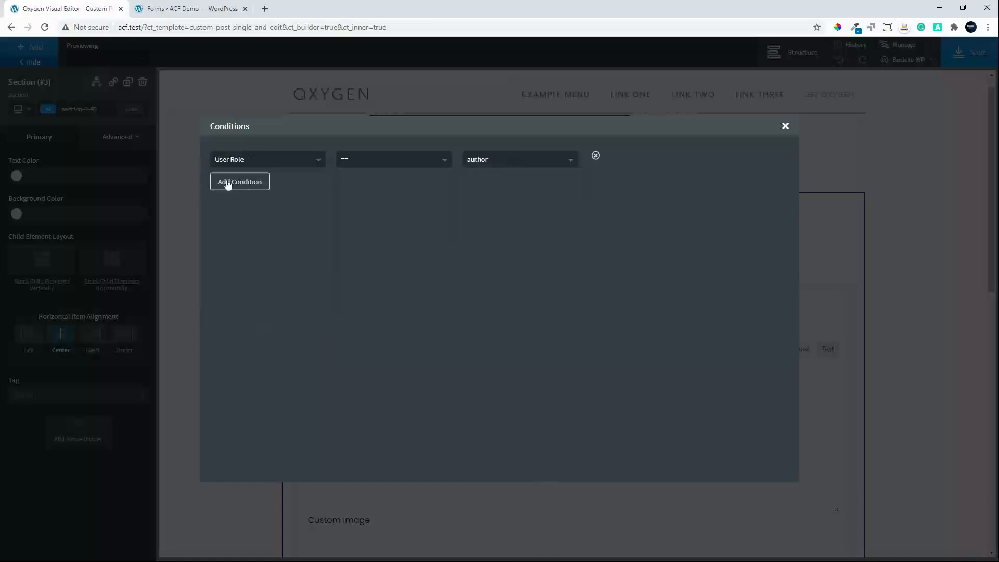
- Add a second display condition to the section with User Role == editor
left_click(232, 183)
left_click(231, 182)
left_click_drag(323, 210, 325, 338)
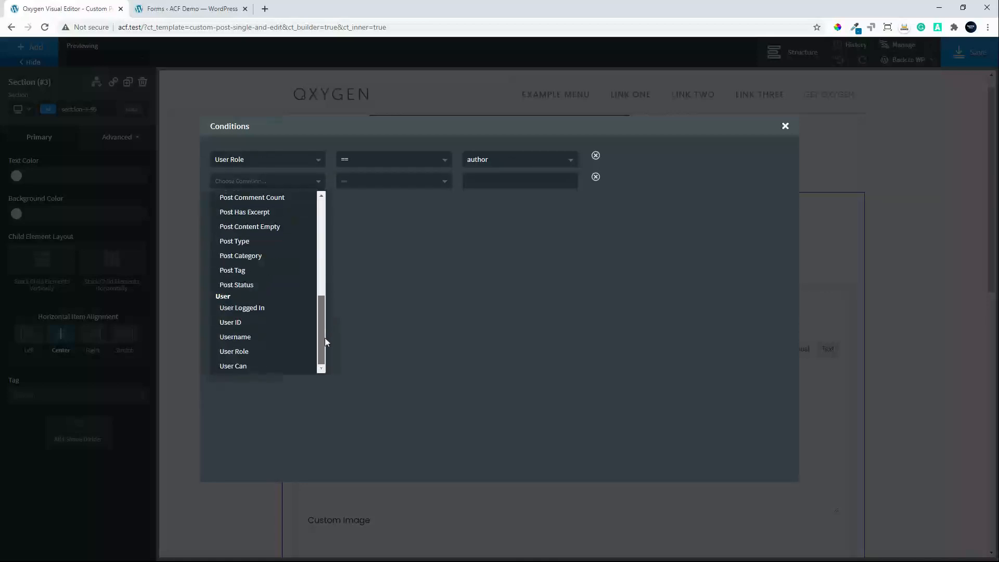
left_click(240, 351)
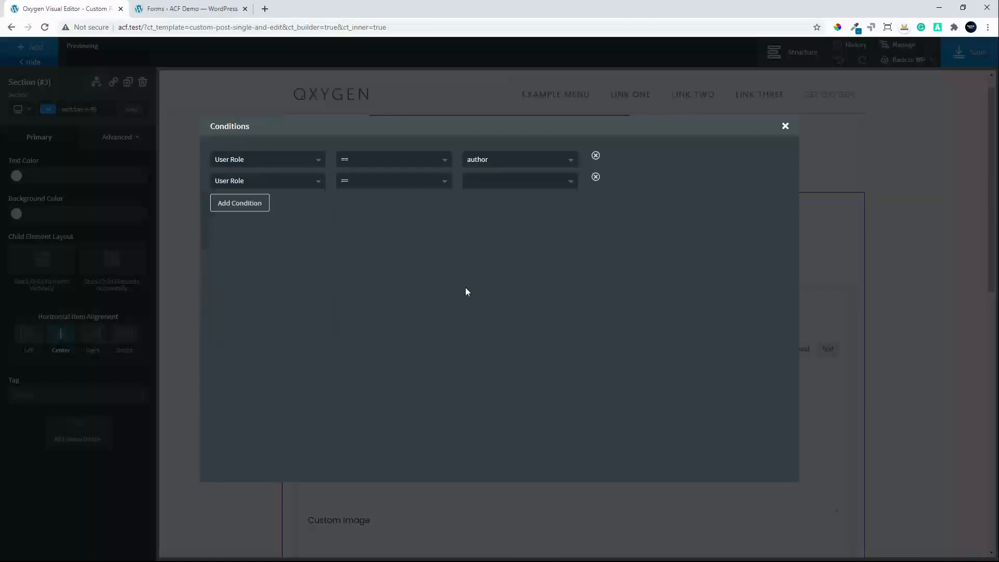
left_click(495, 183)
left_click(520, 214)
- Add a third display condition with User Role == administrator and close the section's conditions
left_click(240, 204)
left_click(261, 207)
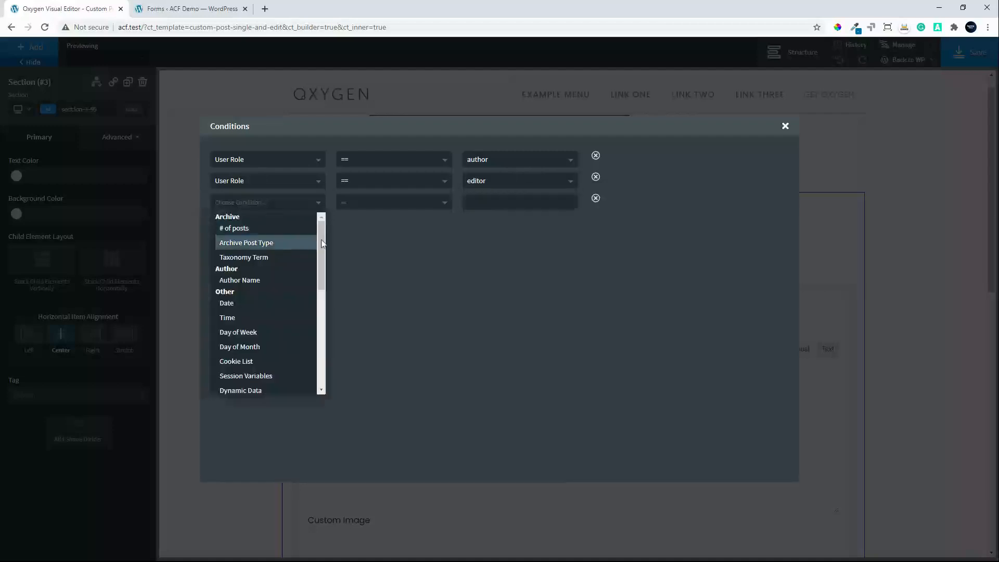
left_click_drag(320, 240, 317, 358)
left_click(249, 374)
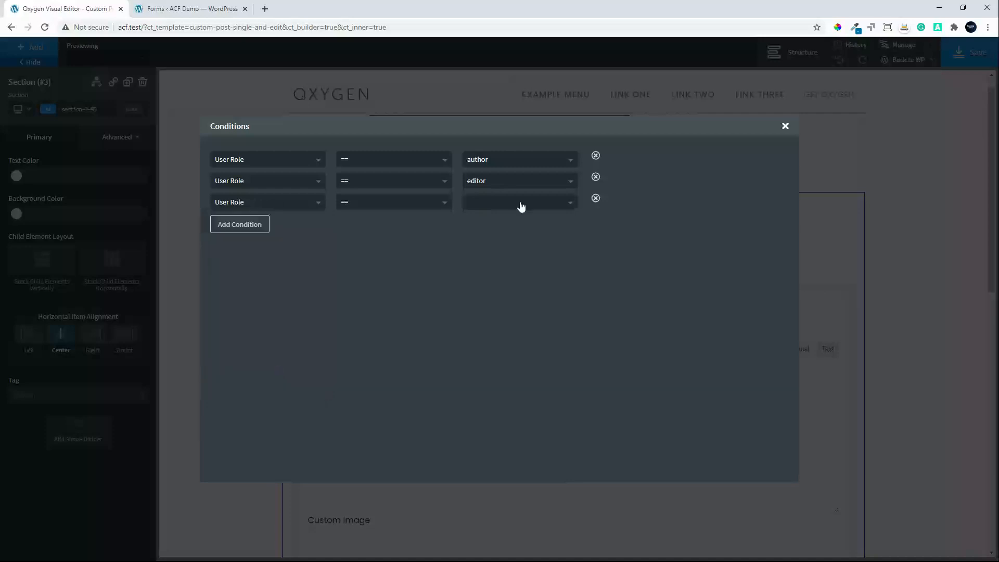
left_click(520, 203)
left_click(509, 219)
left_click(786, 126)
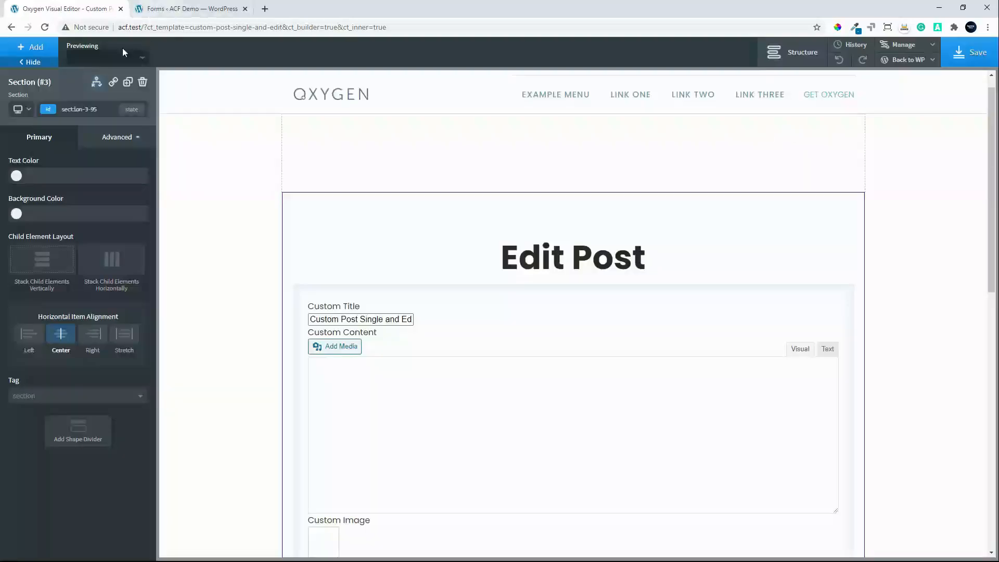
- Set the section's condition type to OR and save the template
left_click(98, 81)
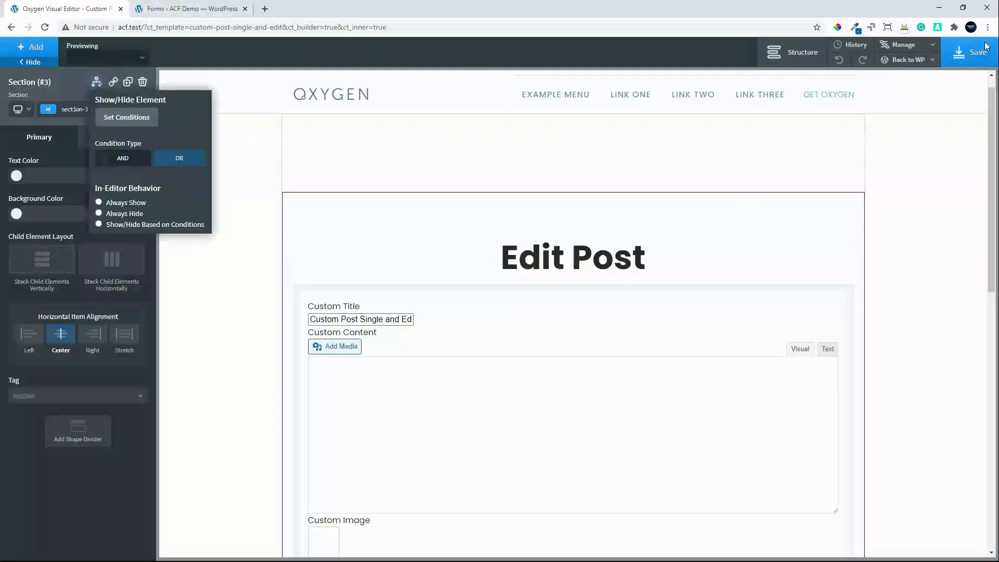
left_click(920, 156)
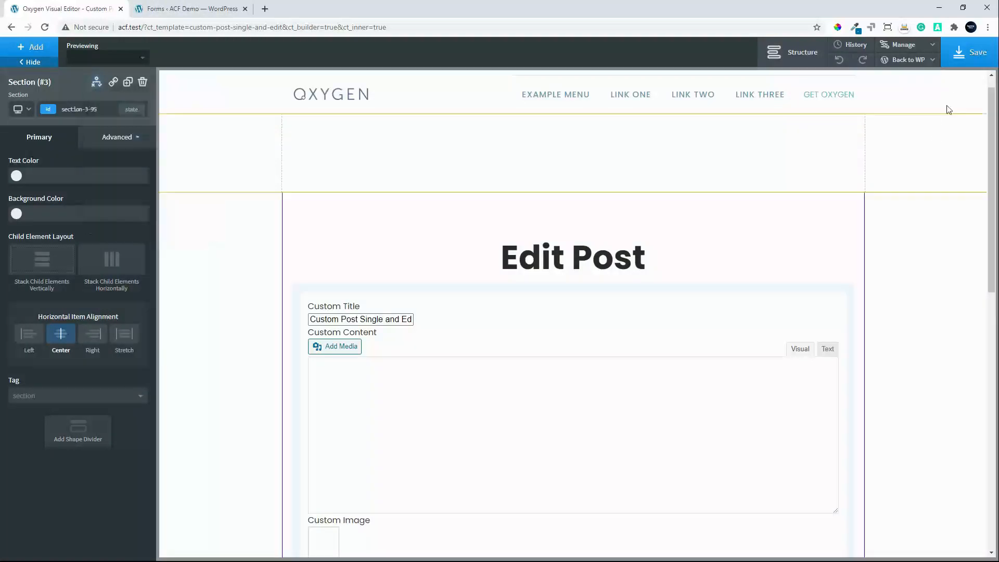
left_click(974, 52)
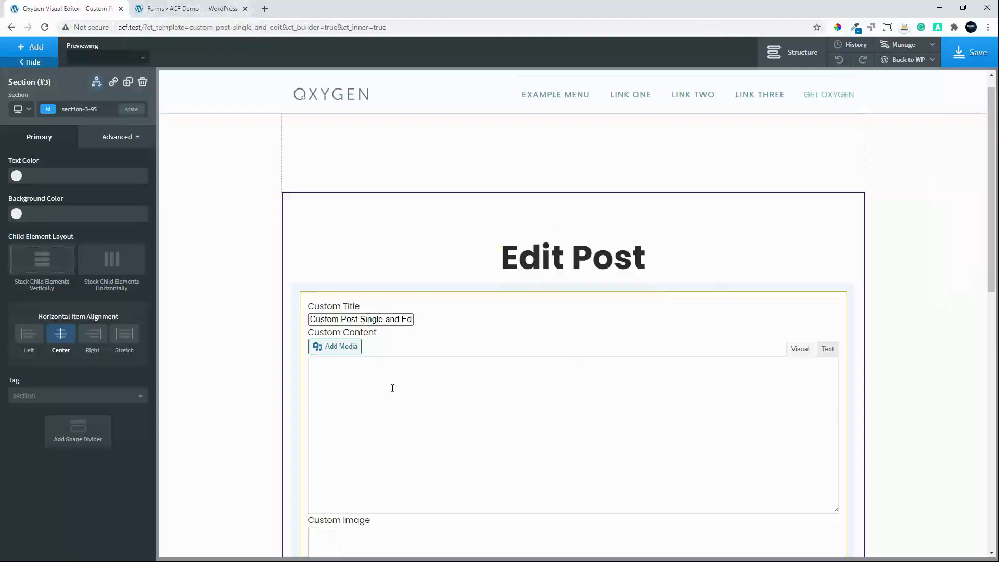
- Add a Heading element to the empty section above the Edit Post section
scroll(525, 150, "up", 1)
left_click(432, 162)
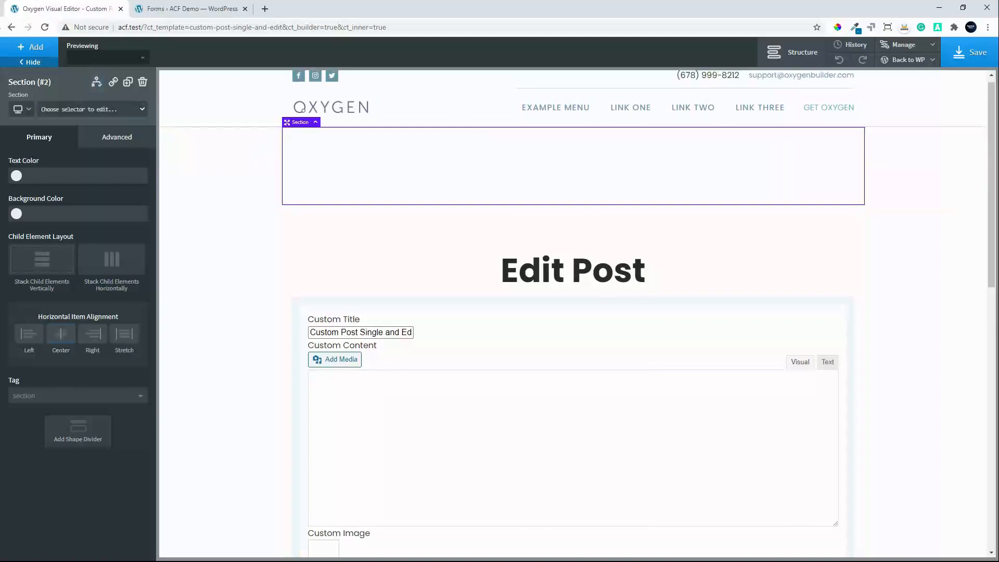
left_click(21, 48)
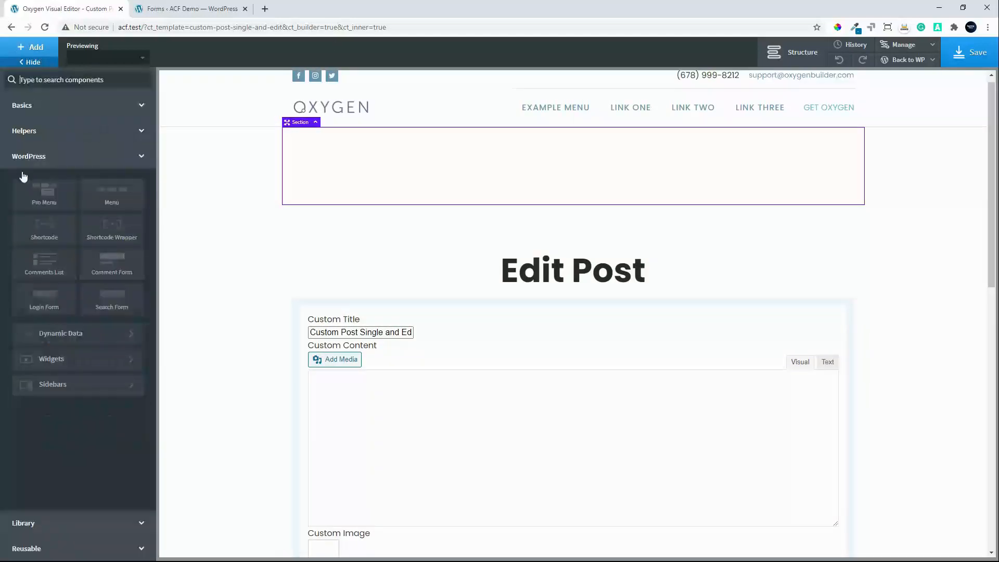
left_click(55, 111)
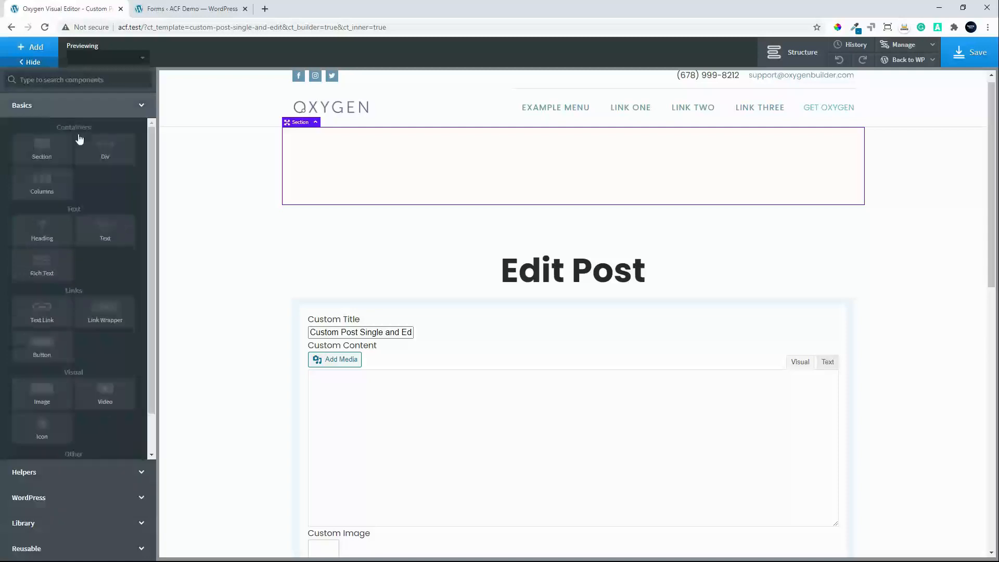
left_click(43, 232)
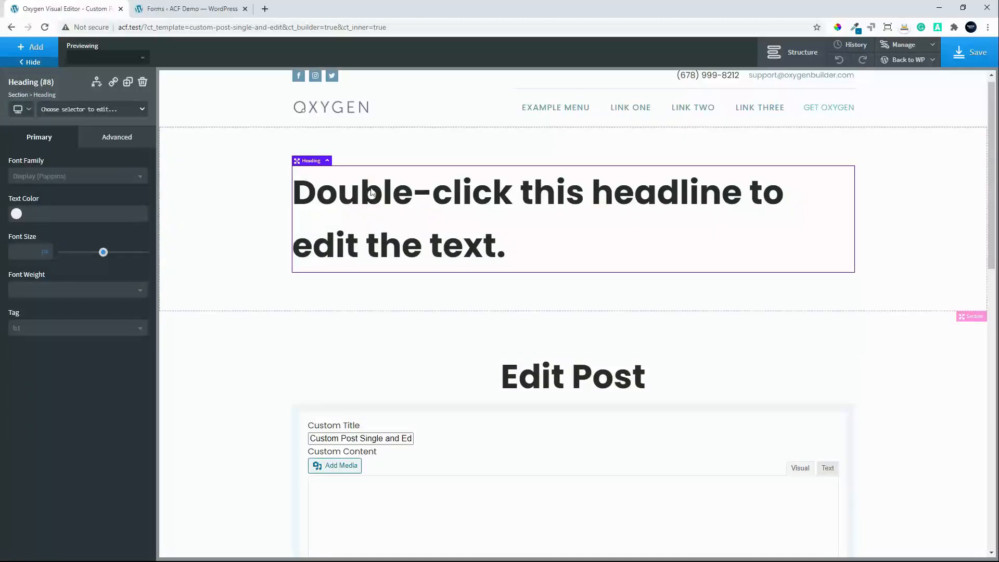
- Replace the new heading's placeholder text with the dynamic Post Title data
double_click(467, 249)
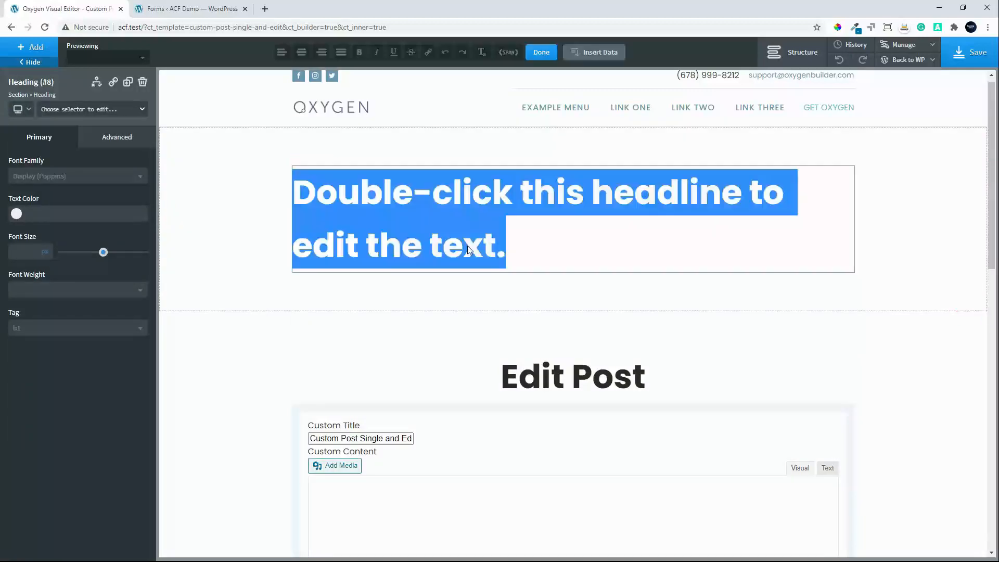
left_click(597, 54)
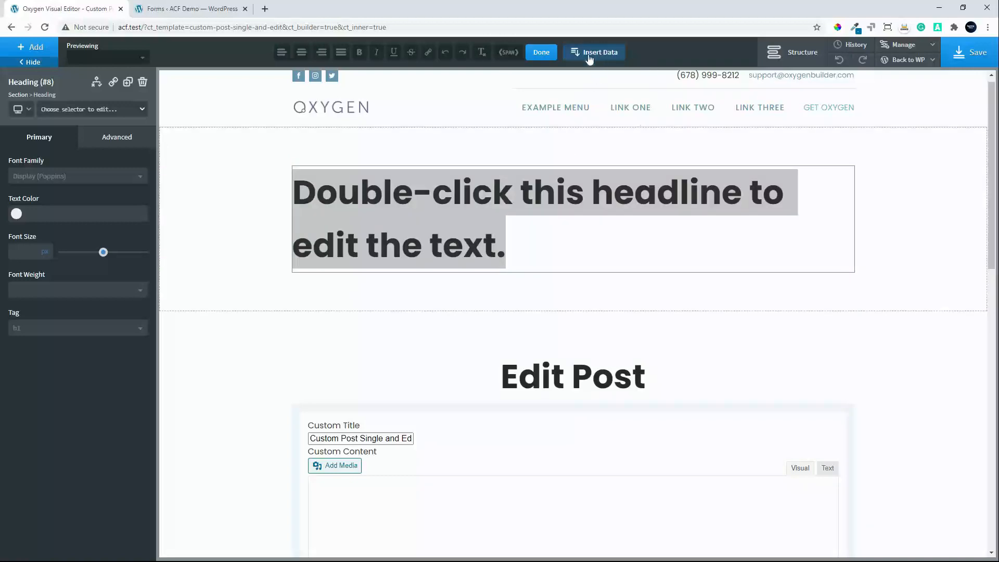
left_click(590, 59)
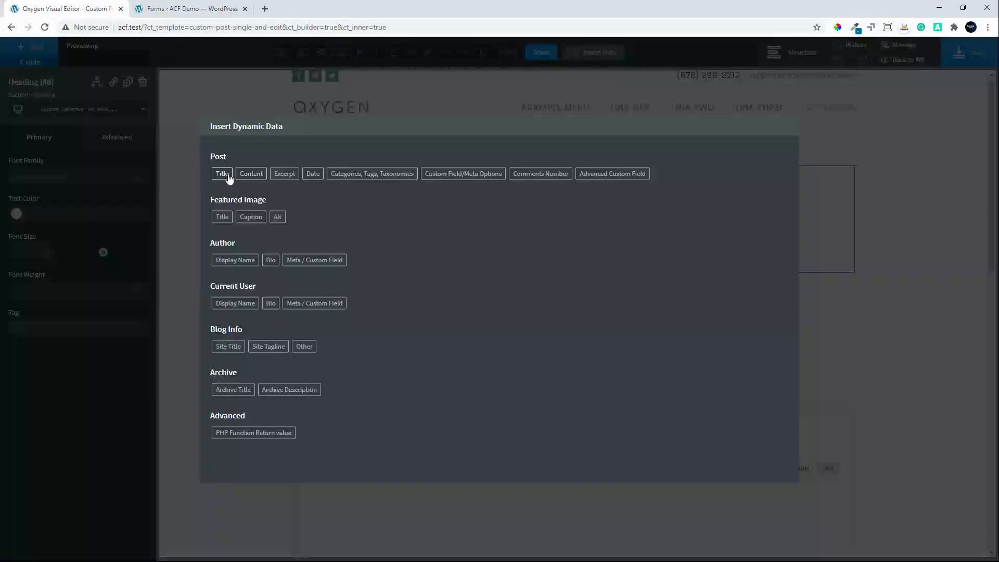
left_click(223, 173)
left_click(236, 217)
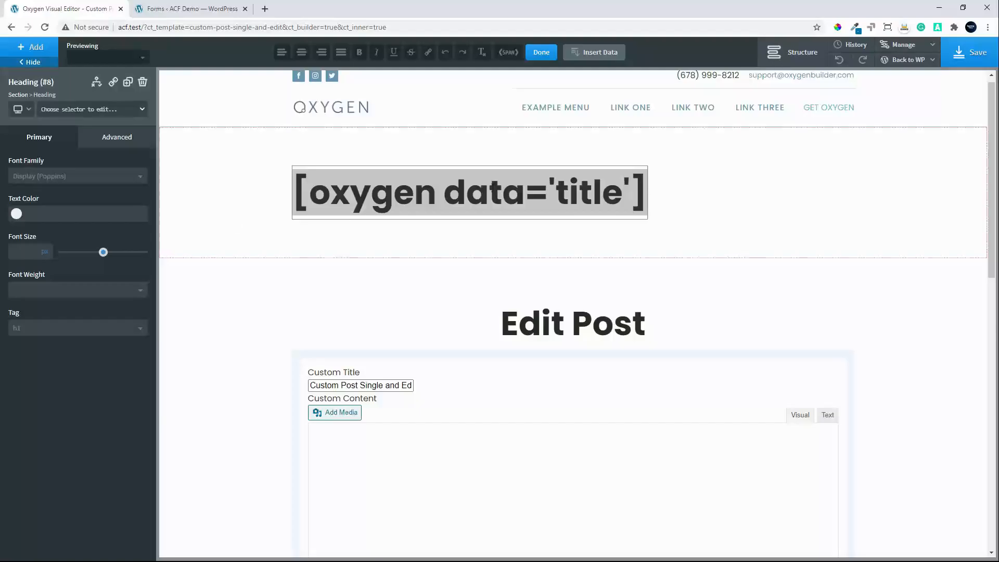
- Add the WordPress Dynamic Data Title element to the viewing section
left_click(31, 48)
left_click(32, 507)
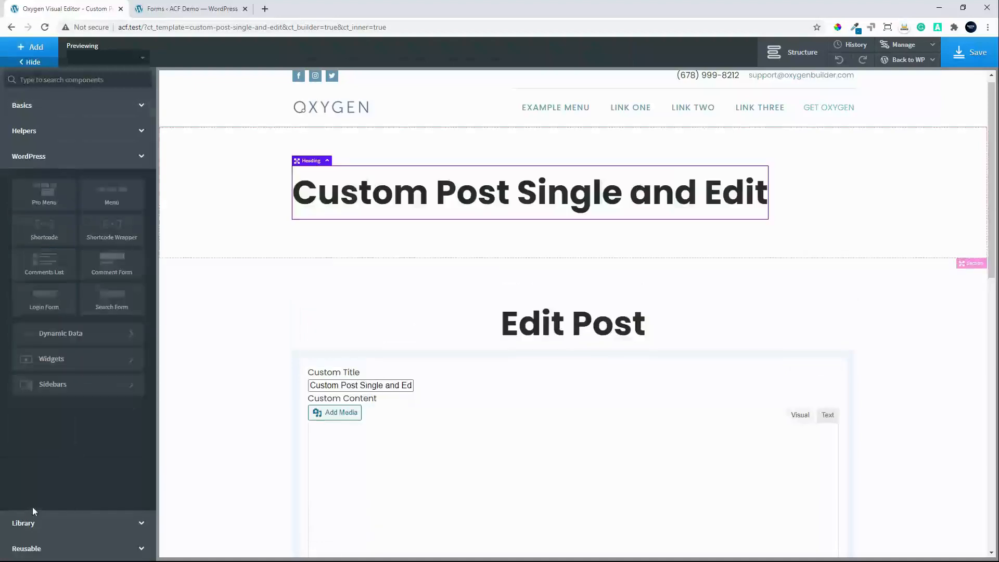
left_click(62, 338)
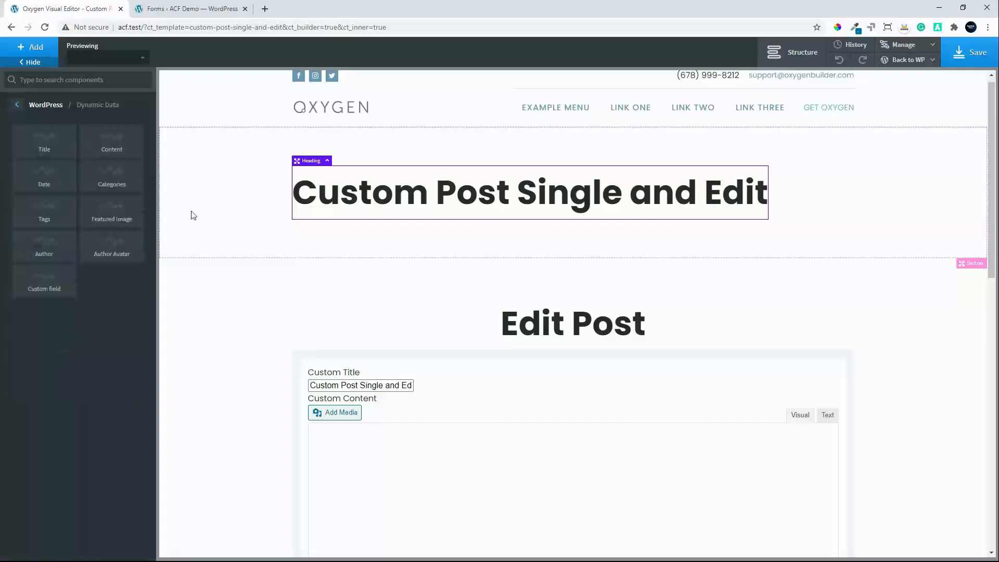
left_click(48, 149)
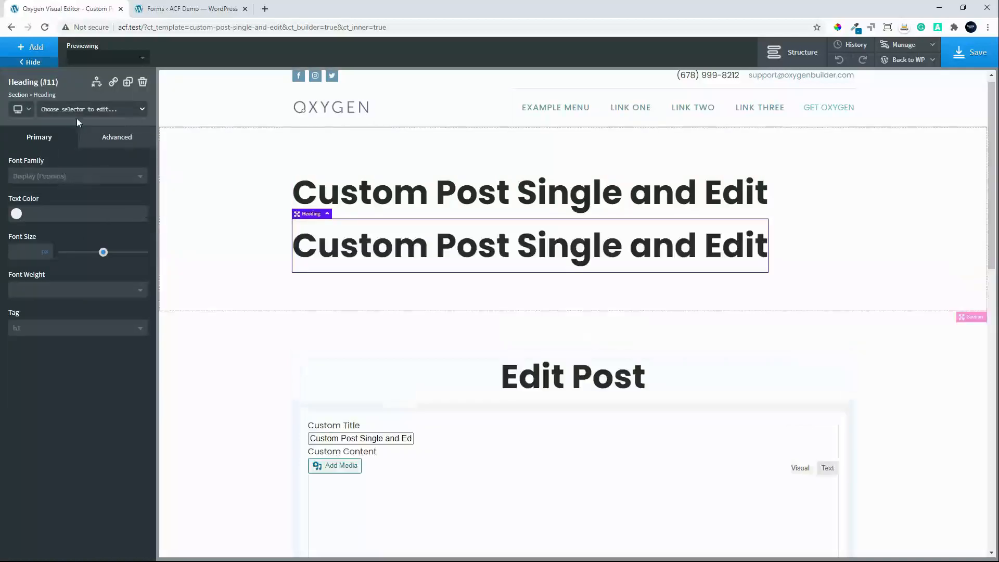
- Add the dynamic Featured Image and Content elements below the title in the viewing section
left_click(32, 47)
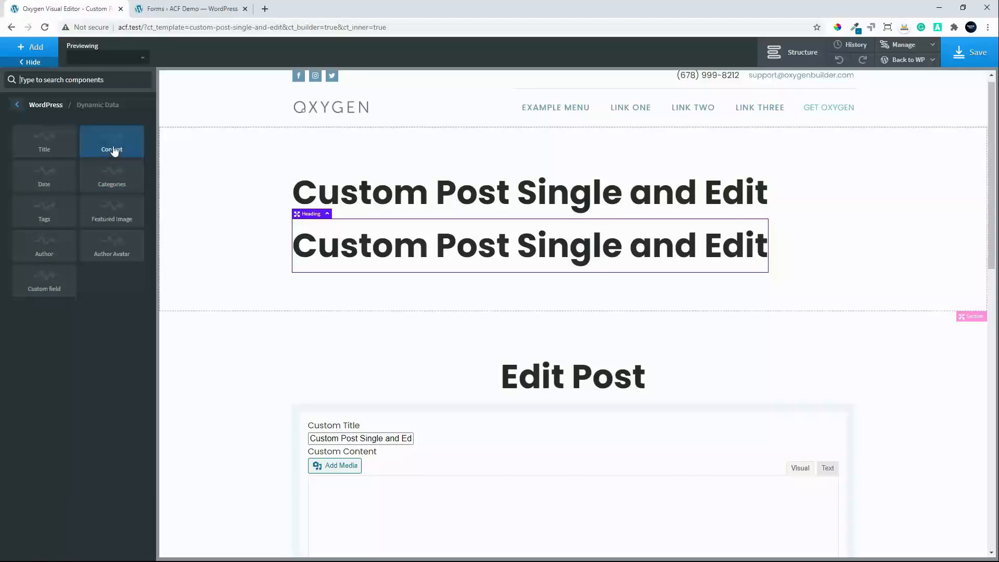
left_click(112, 216)
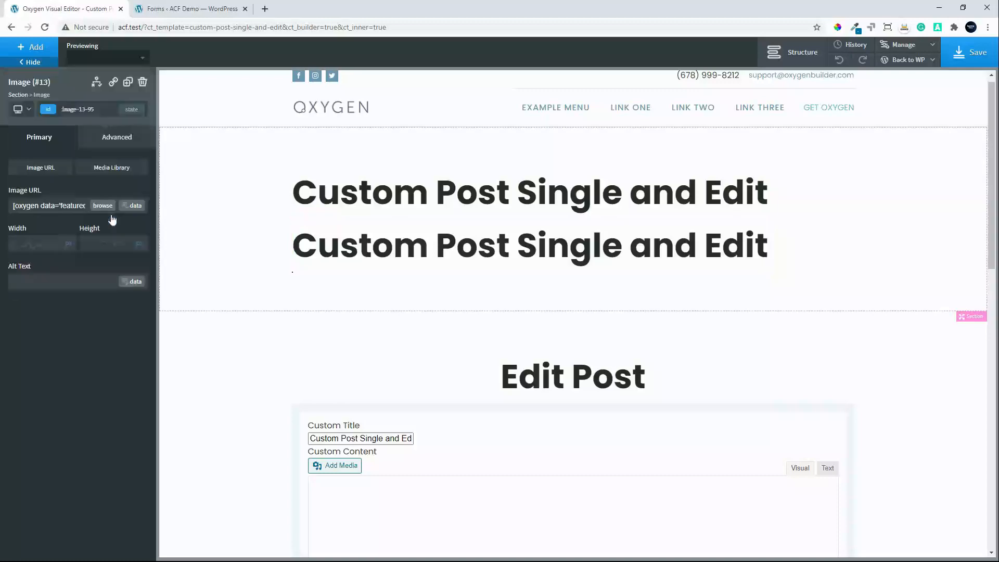
left_click(34, 48)
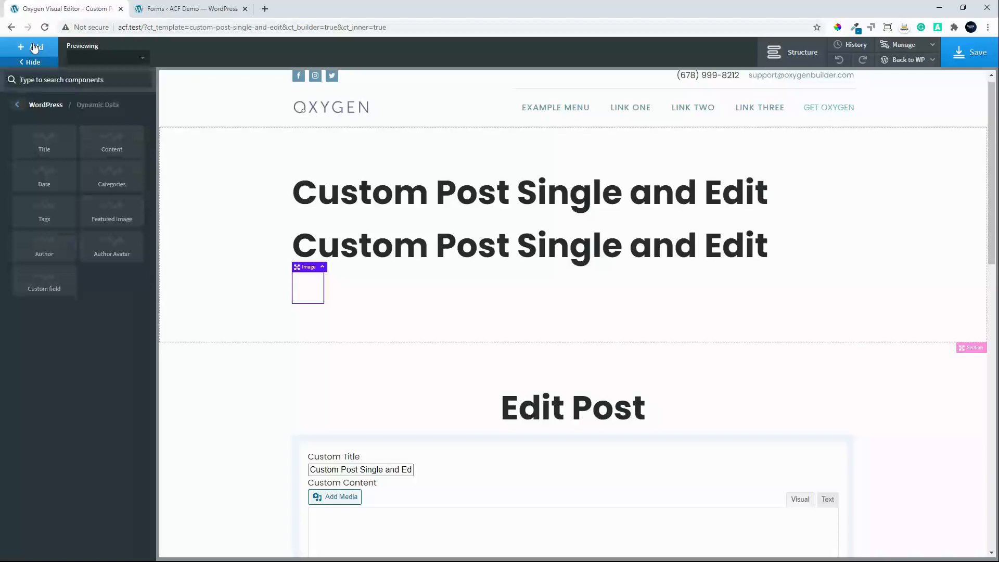
left_click(109, 149)
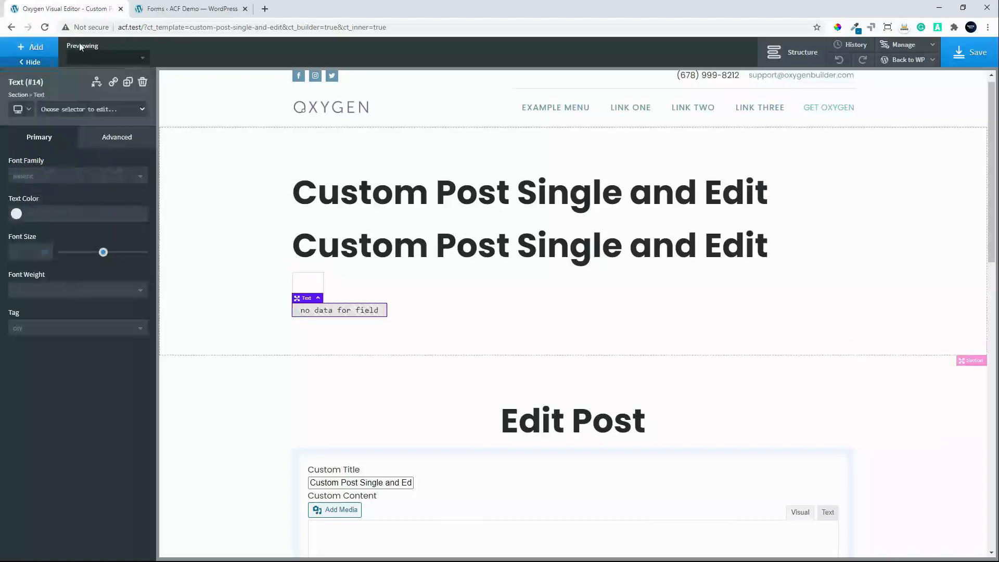
- Add the dynamic Author element below the content and save the template
left_click(31, 47)
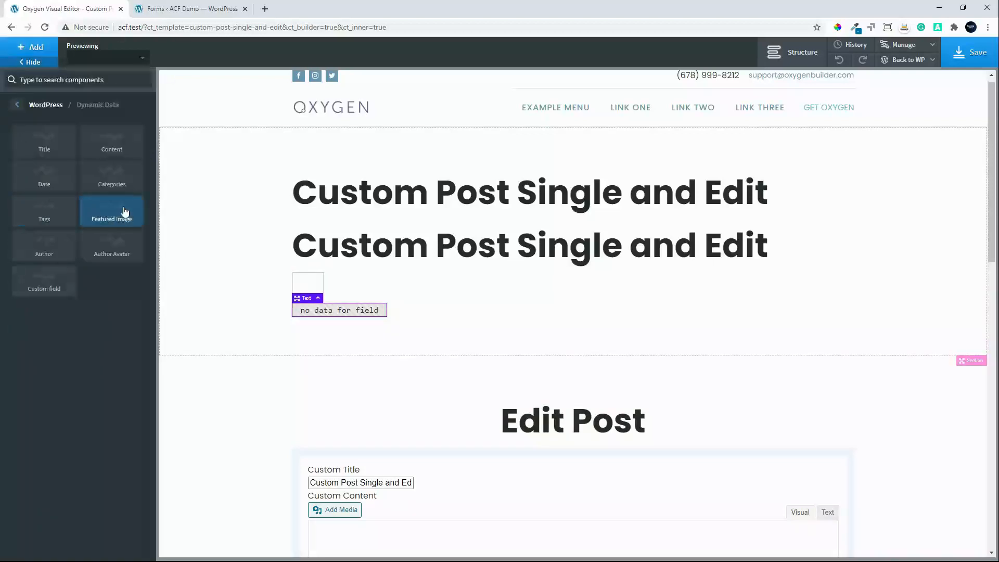
left_click(45, 249)
left_click(20, 49)
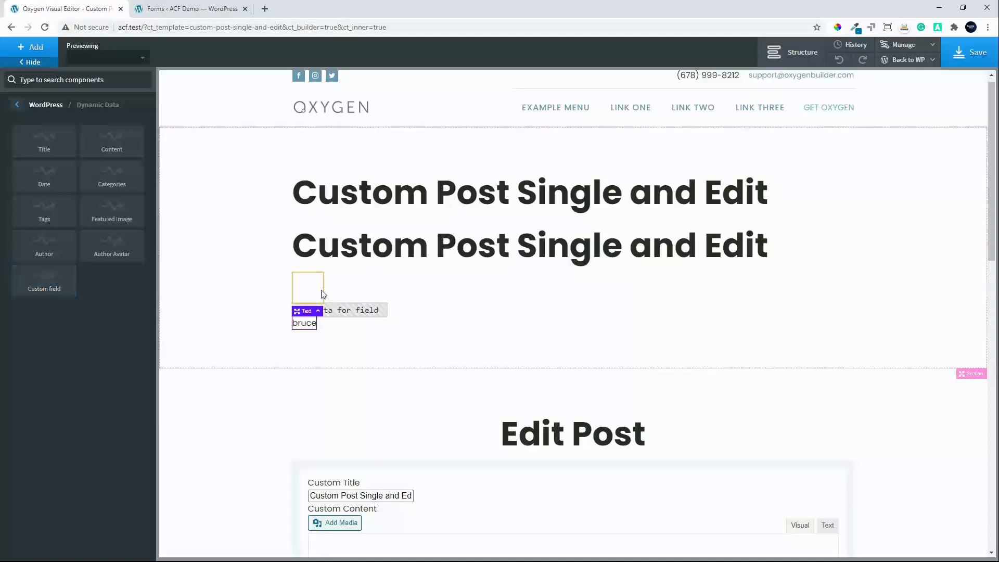
left_click(499, 288)
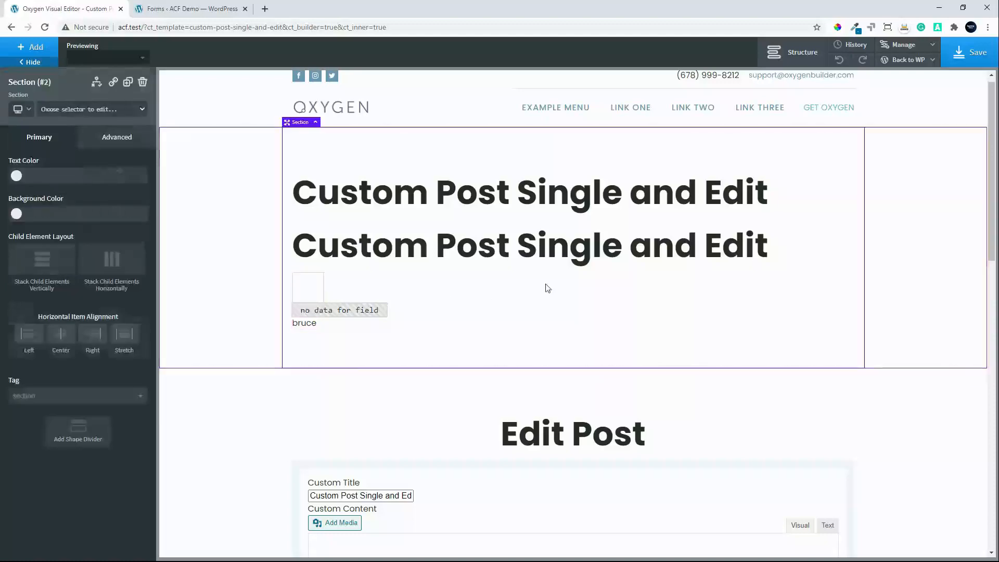
left_click(969, 54)
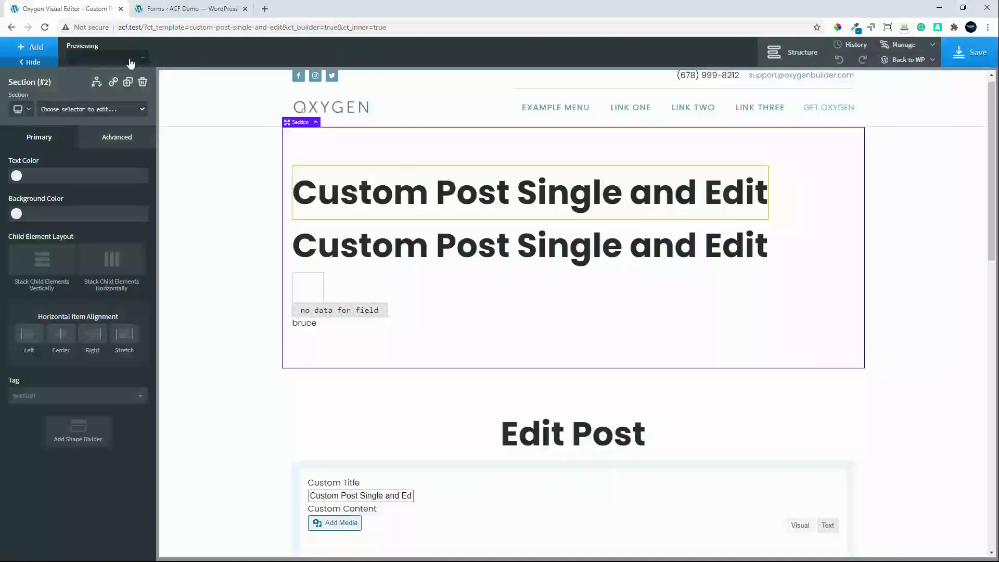
- Delete the first of the two duplicate title headings in the viewing section
left_click(131, 63)
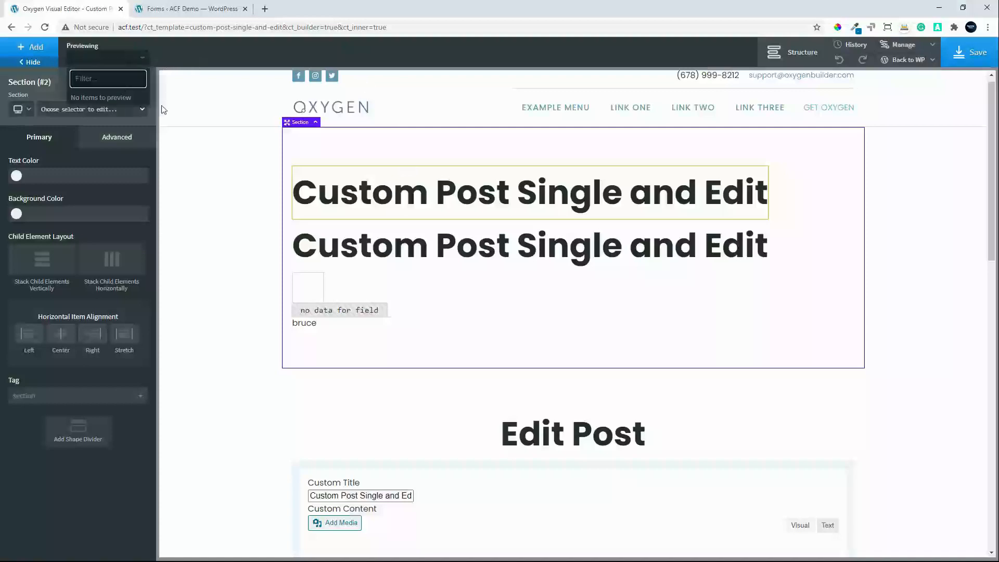
left_click(464, 301)
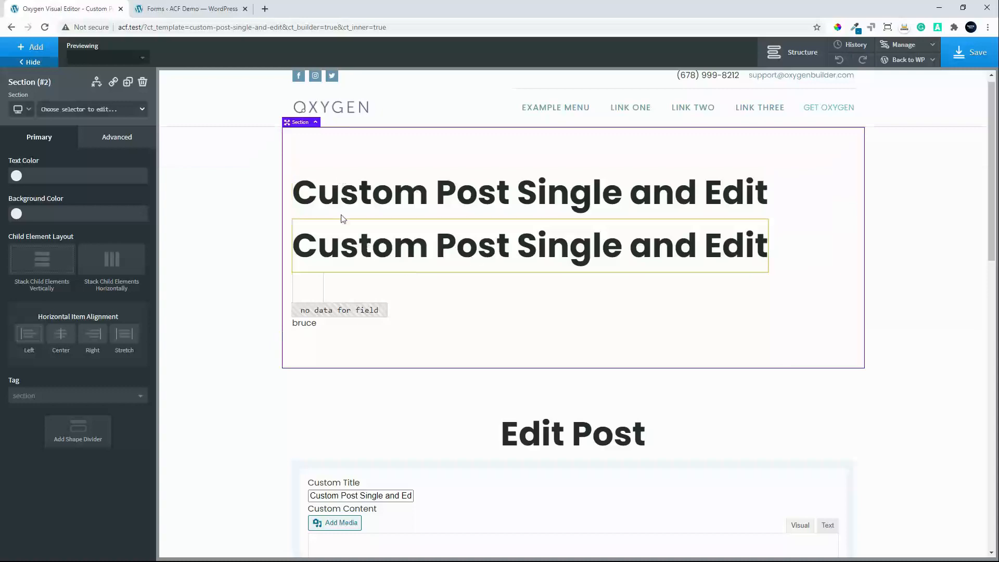
left_click(409, 183)
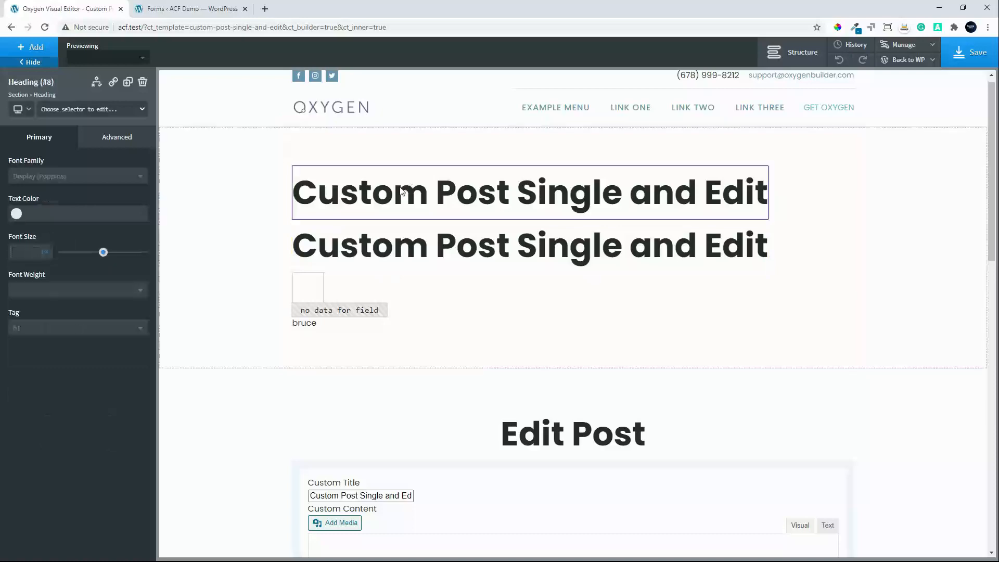
left_click(143, 85)
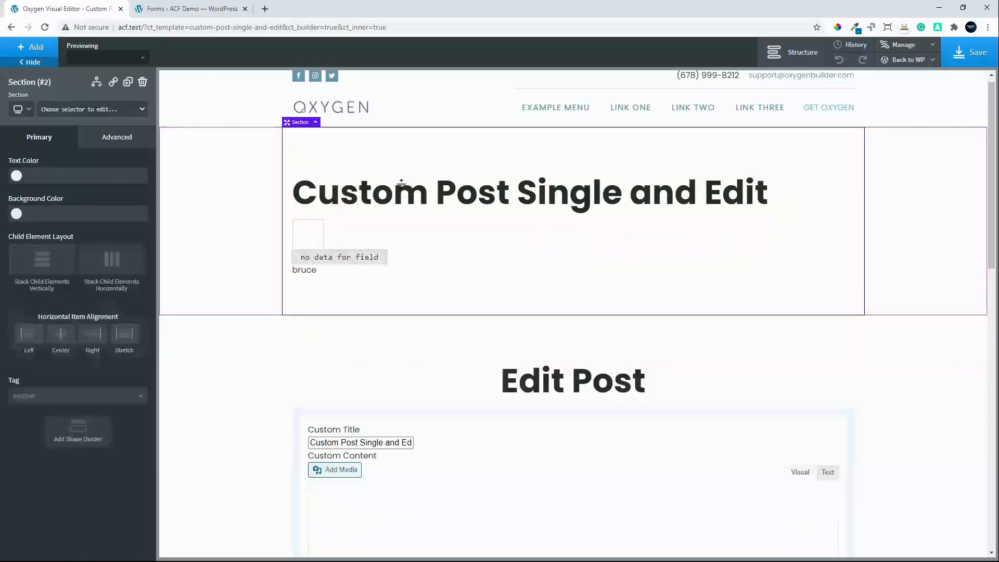
- Save the template and return to its edit screen in the WordPress admin
left_click(104, 65)
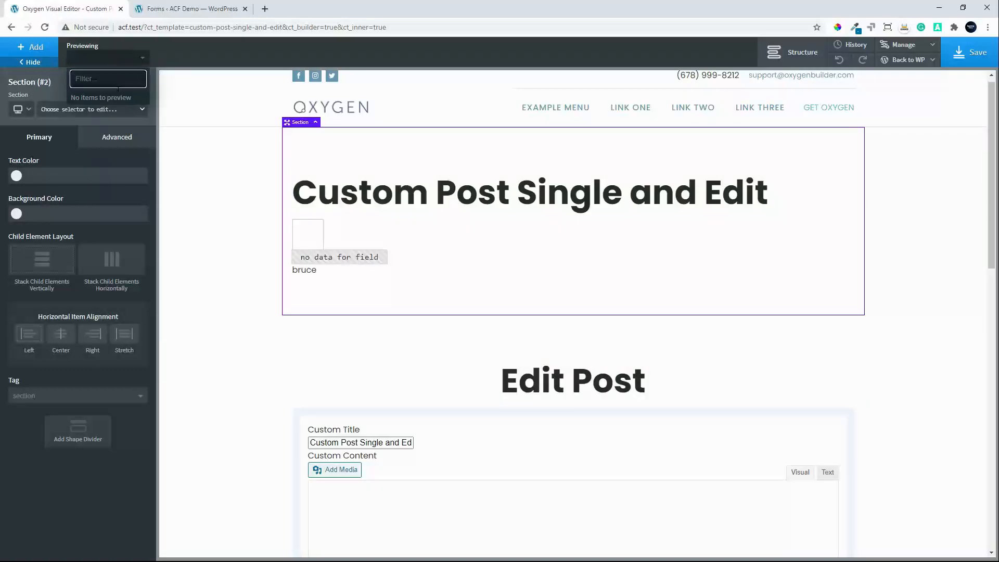
left_click(971, 54)
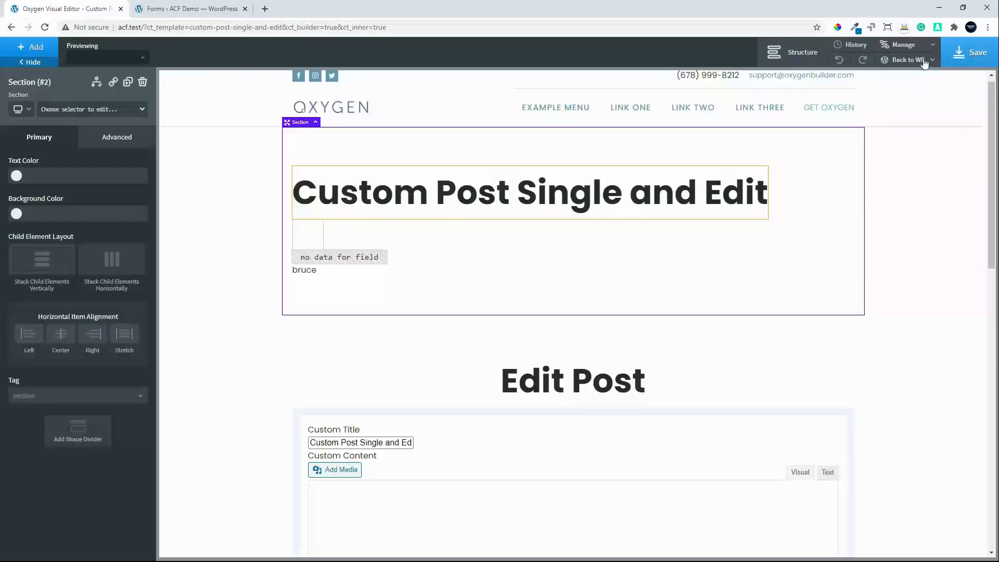
left_click(901, 76)
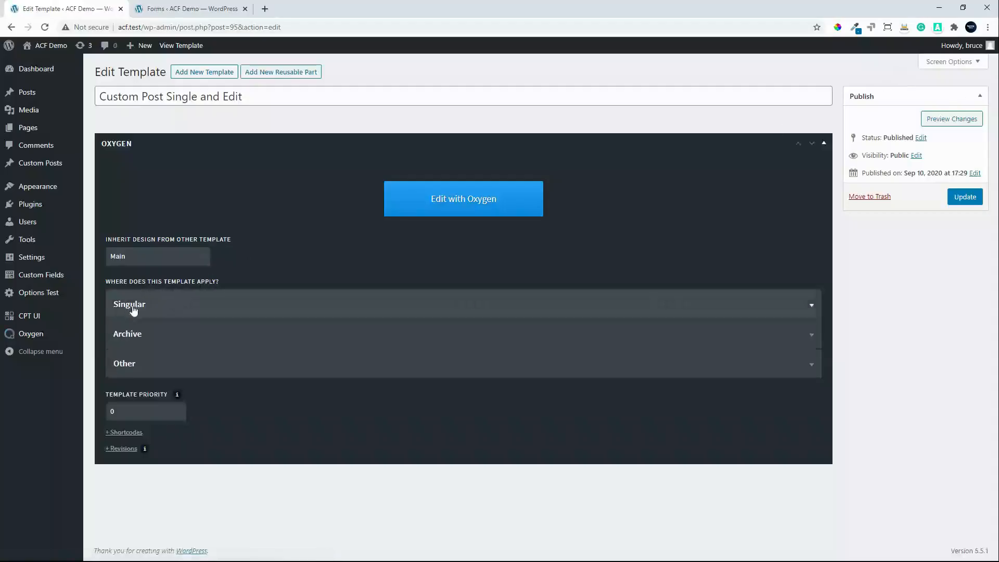
- Check the template's Singular and Archive application rules and the builder's list of posts to preview
left_click(134, 307)
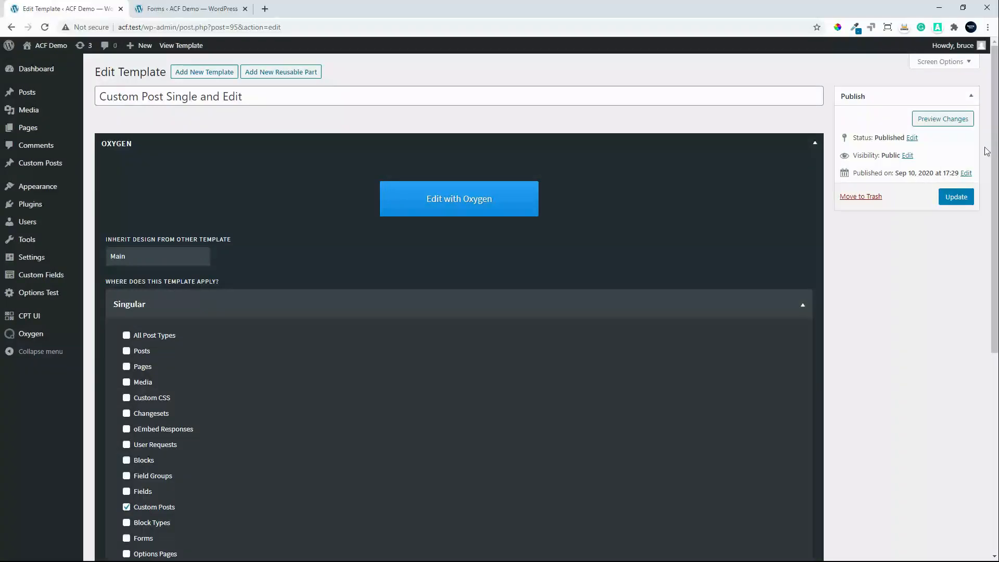
left_click_drag(991, 154, 981, 362)
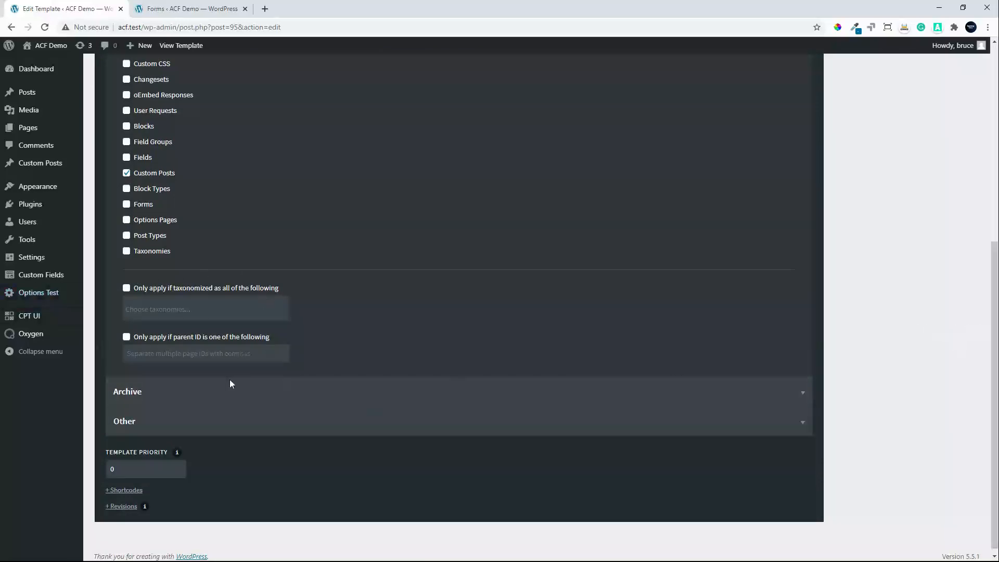
left_click(149, 397)
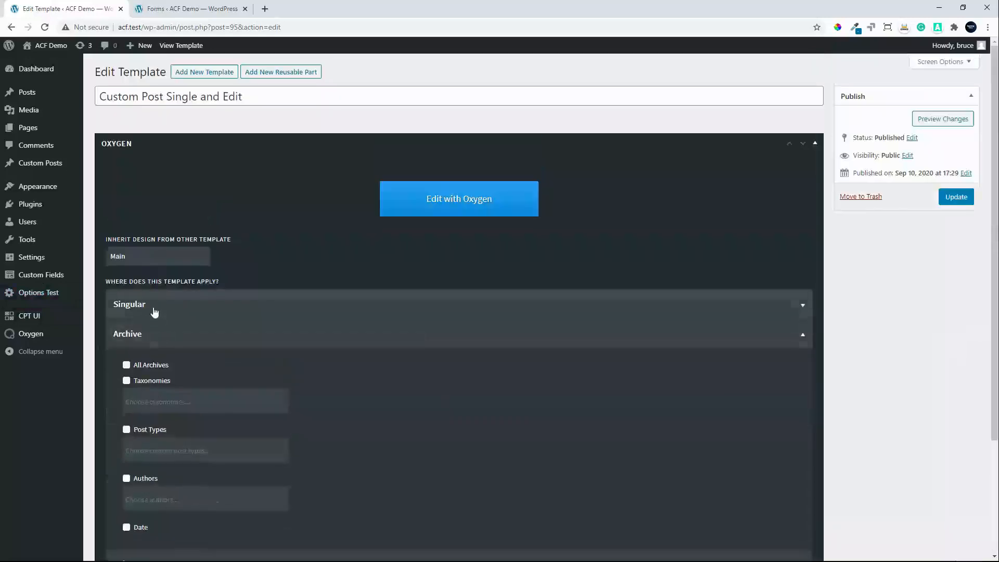
left_click(153, 313)
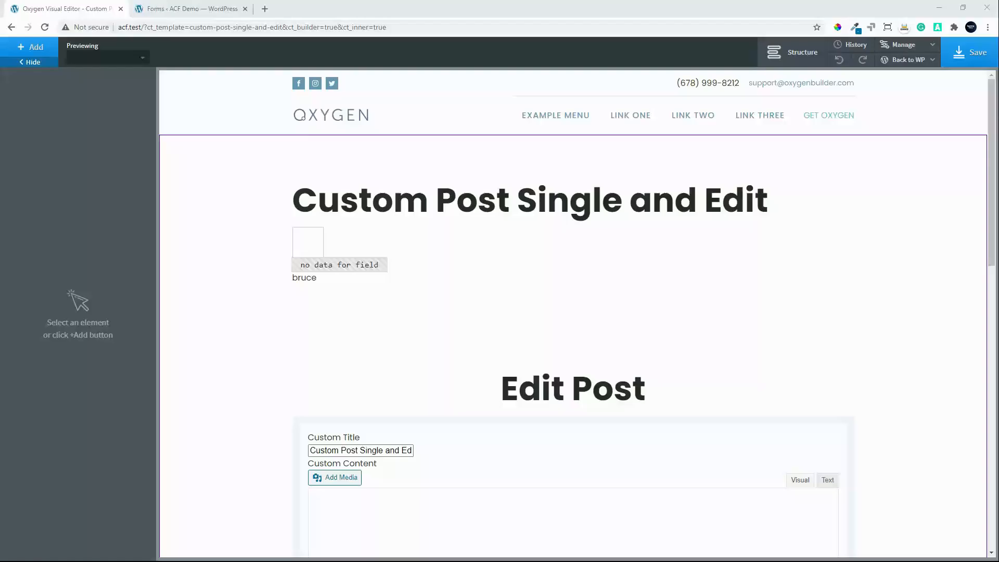
left_click(129, 61)
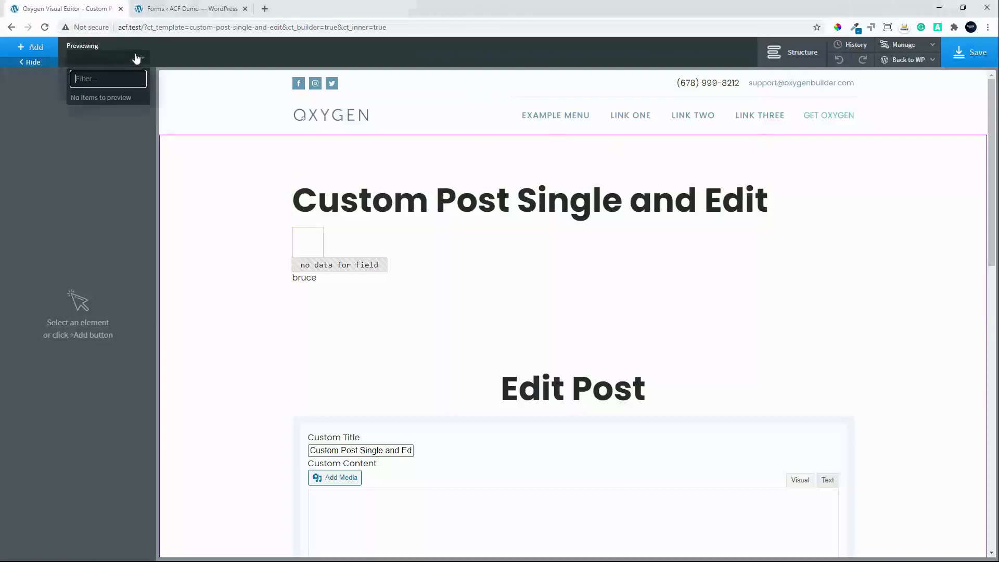
left_click(142, 61)
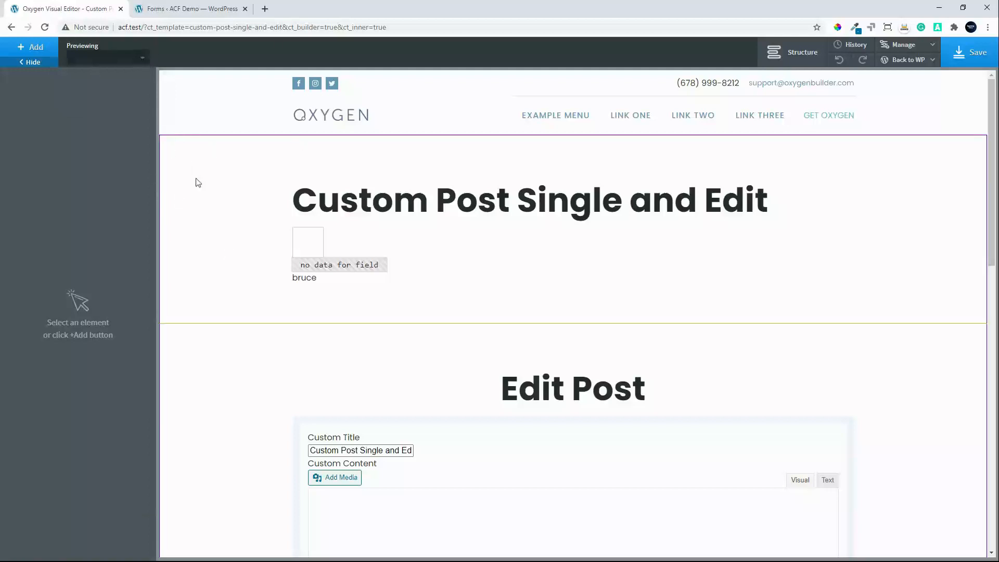
- In the WordPress admin's Custom Posts list, change the status of First Custom Post to Published and update it
left_click(176, 10)
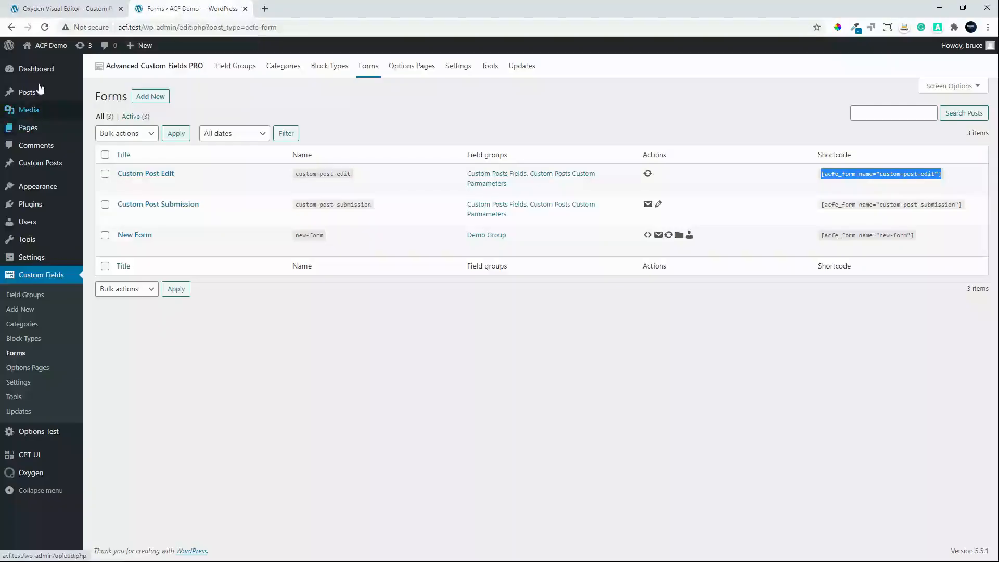
left_click(33, 167)
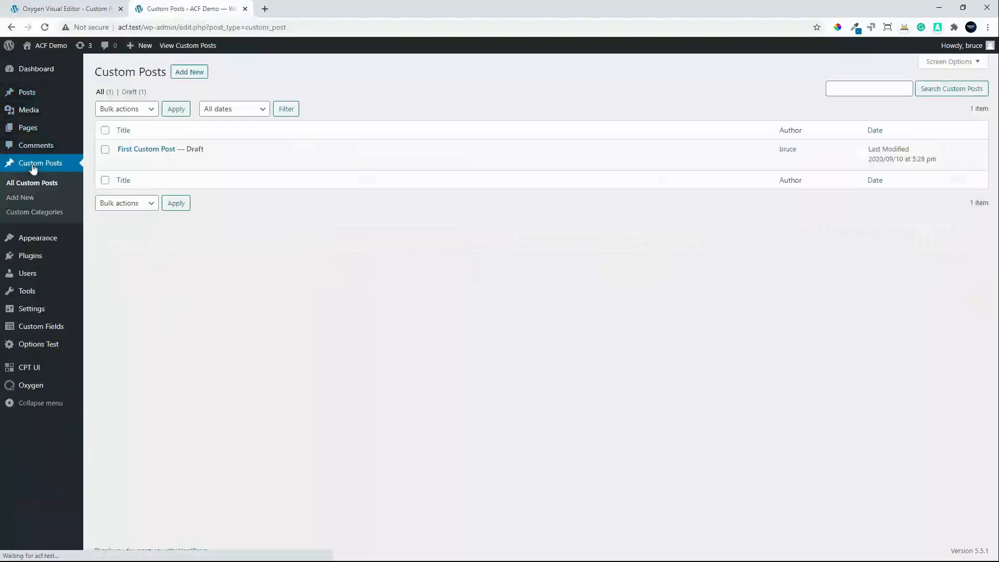
mouse_move(202, 163)
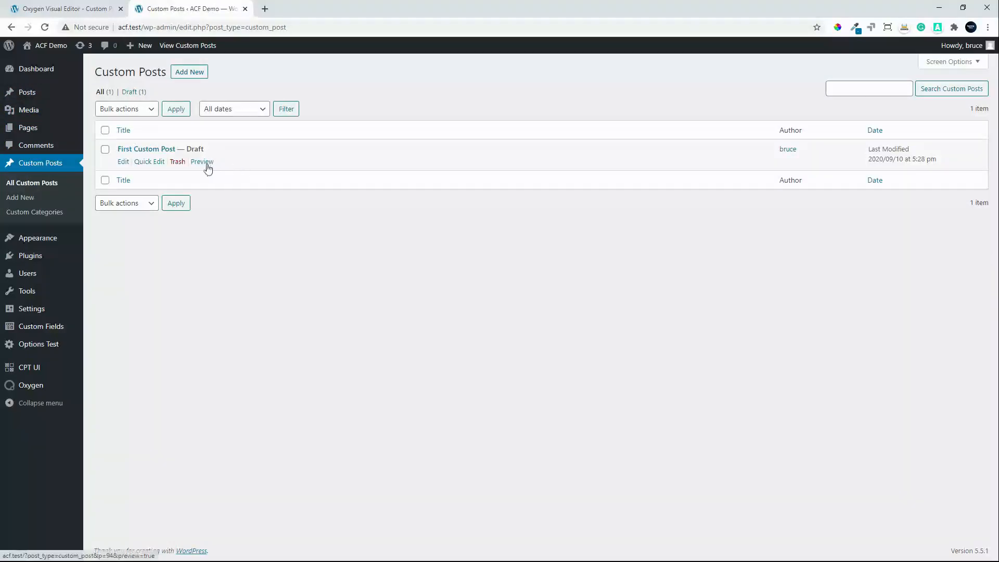
left_click(152, 162)
left_click(666, 150)
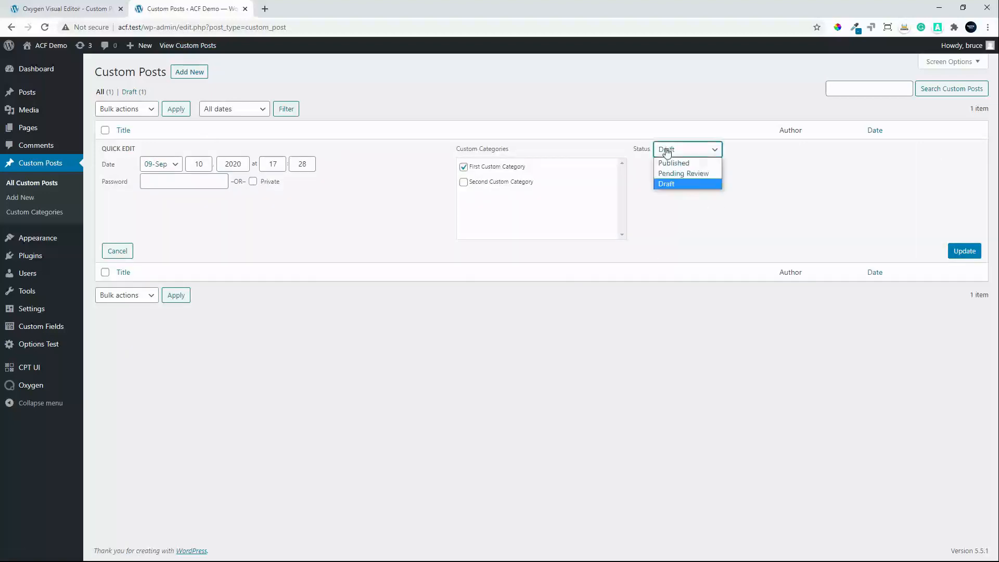
left_click(669, 161)
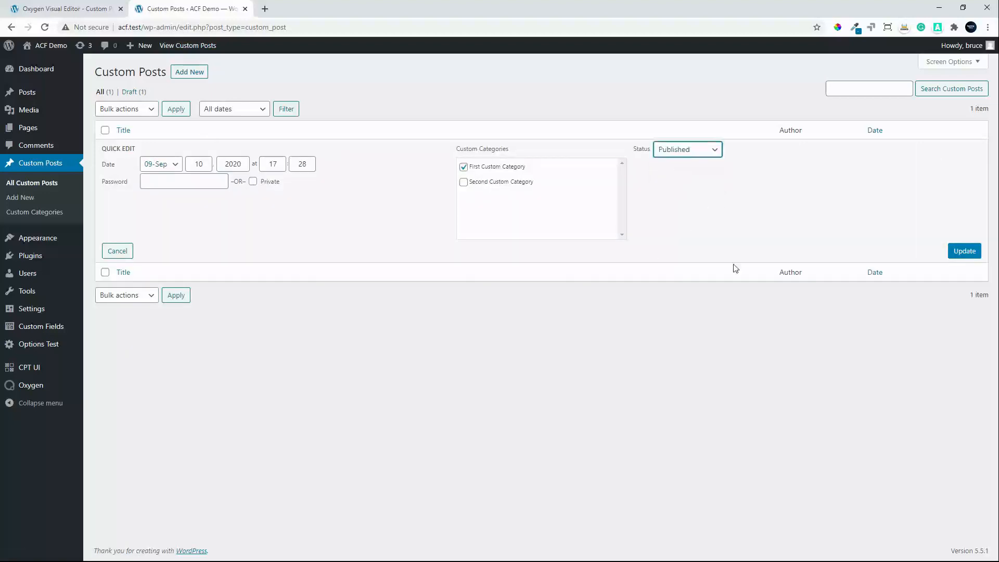
left_click(966, 252)
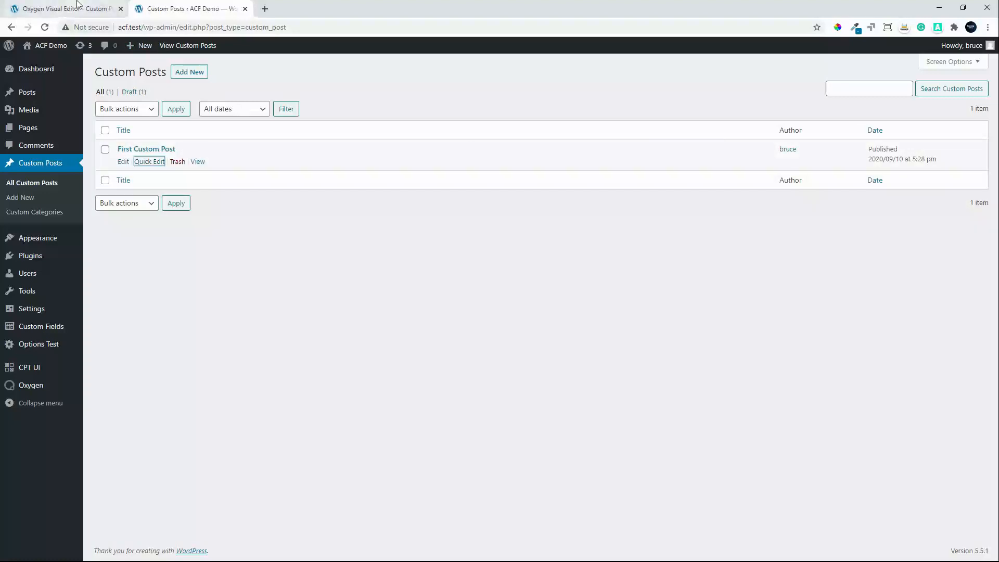
- Return to the Oxygen builder and reload the template so it picks up the published post for previewing
left_click(76, 7)
left_click(45, 27)
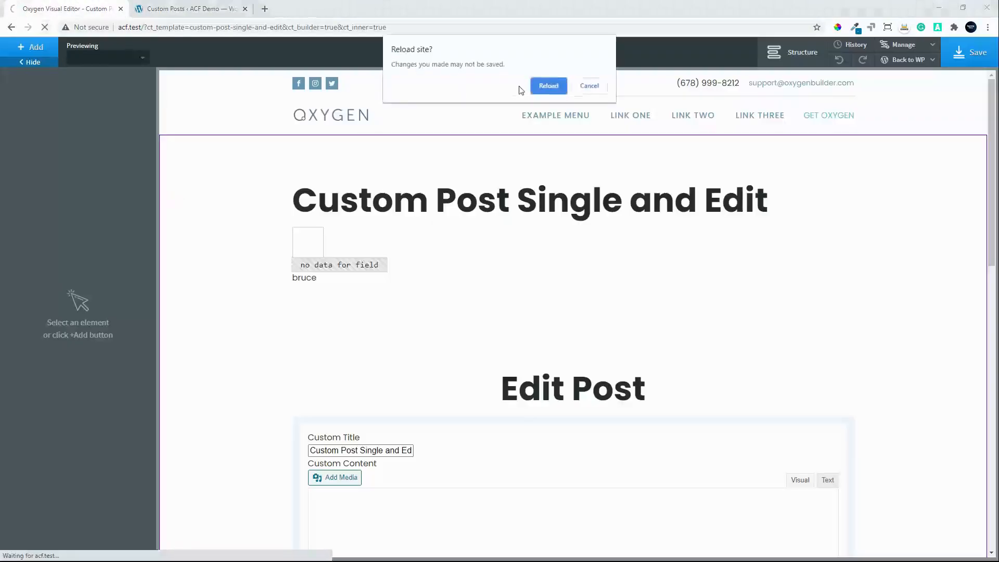
left_click(547, 86)
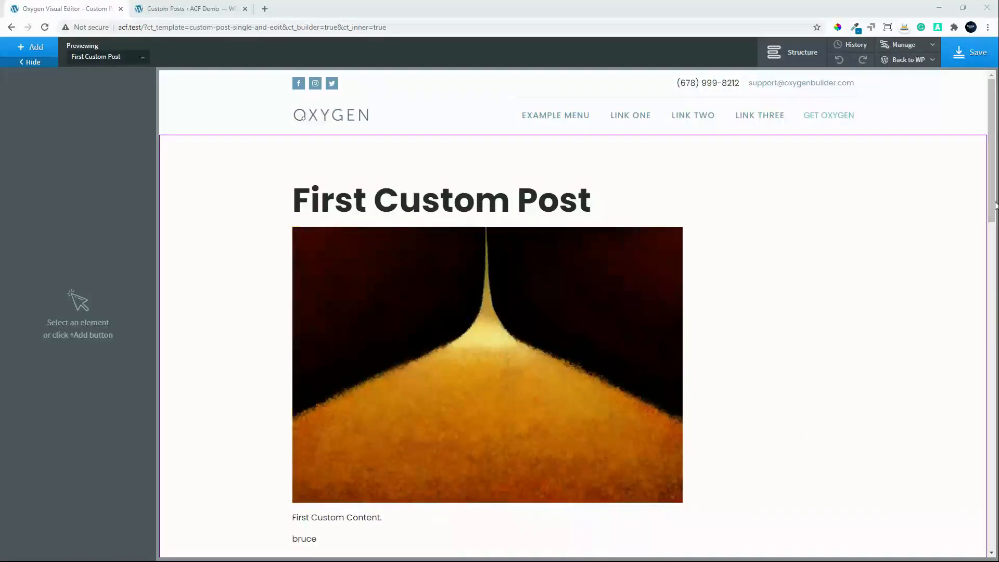
- Examine the viewing section and the edit form's fields for First Custom Post, ending with the viewing section selected
scroll(996, 204, "down", 9)
scroll(981, 340, "up", 4)
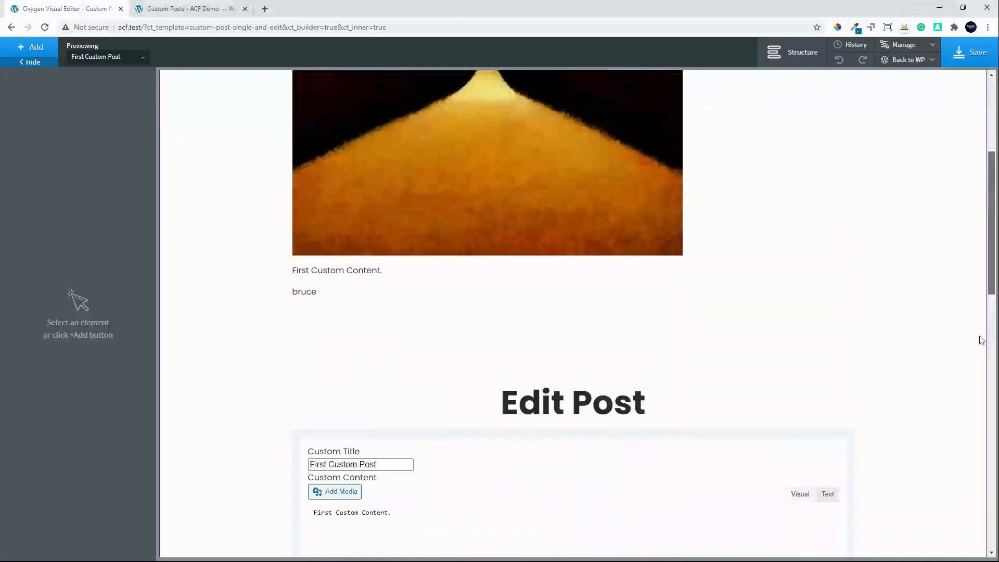
scroll(981, 341, "down", 10)
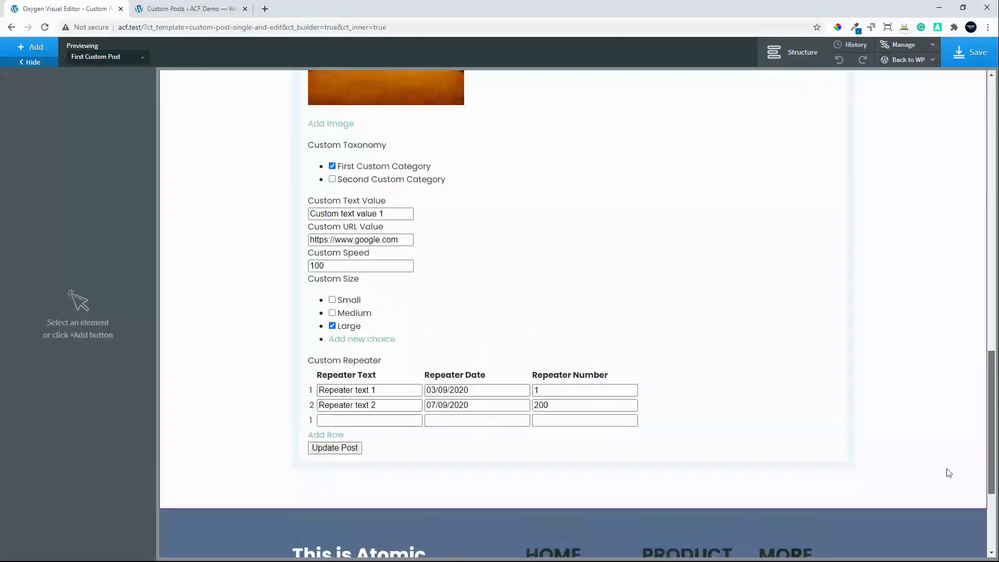
scroll(944, 448, "up", 12)
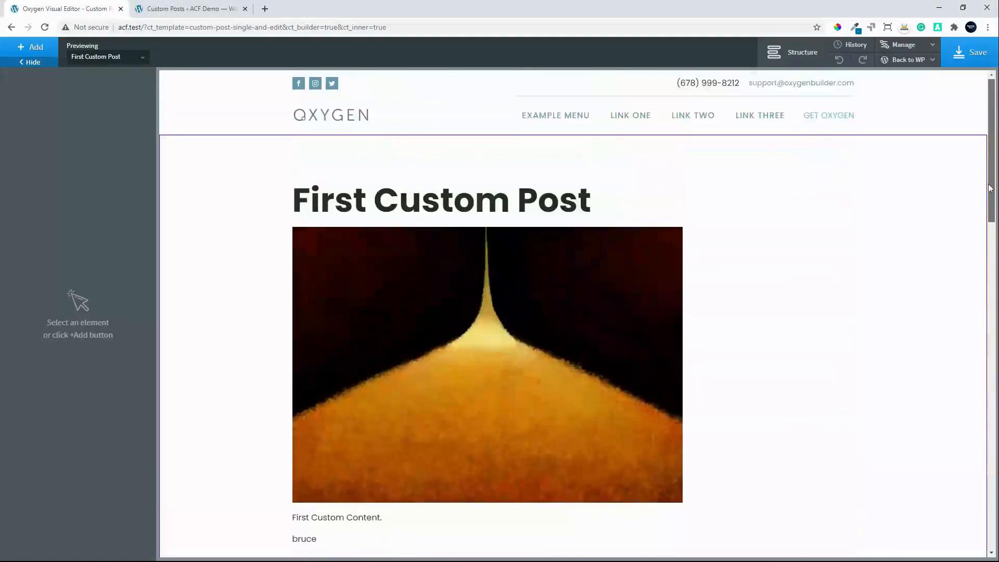
scroll(990, 188, "down", 1)
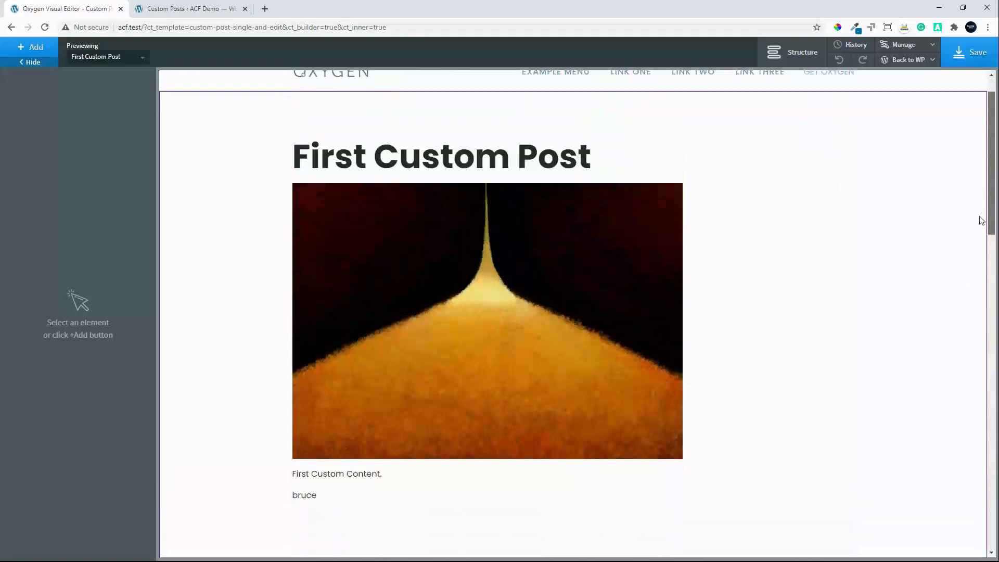
left_click(679, 161)
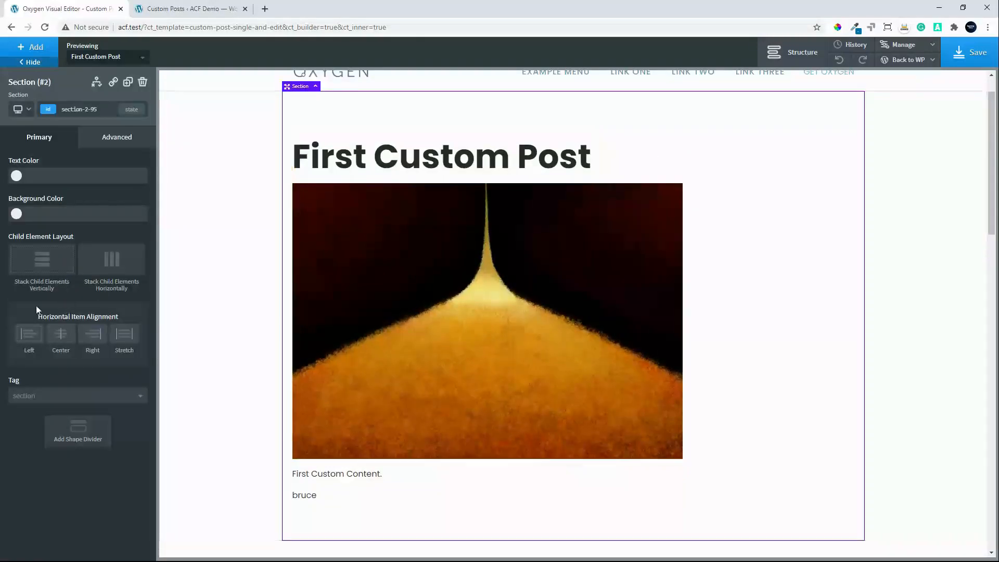
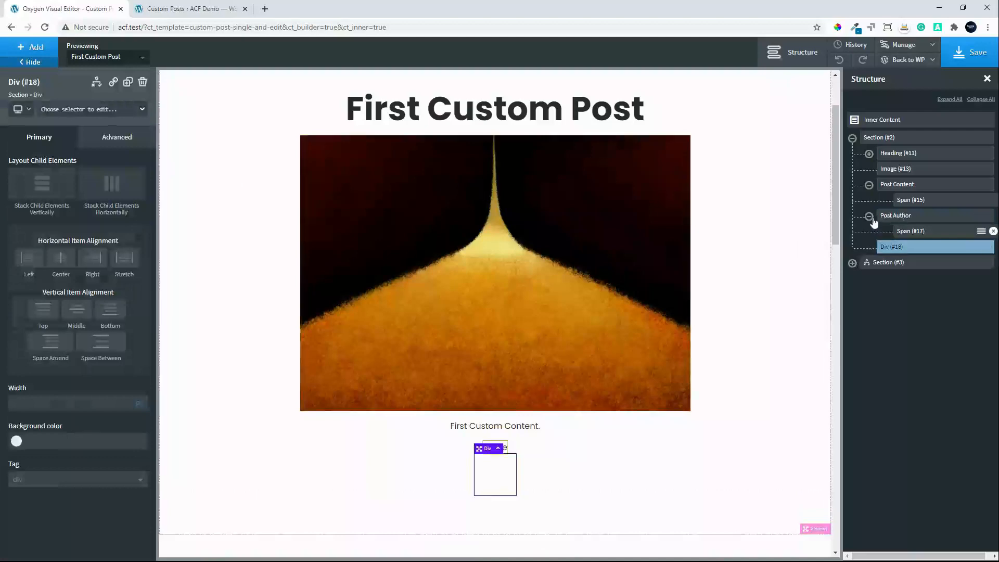
- Move the empty Div between Post Content and Post Author in the structure and add a Text element inside it
left_click(869, 216)
mouse_move(899, 220)
left_mouse_down()
mouse_move(885, 243)
mouse_move(906, 225)
left_mouse_up()
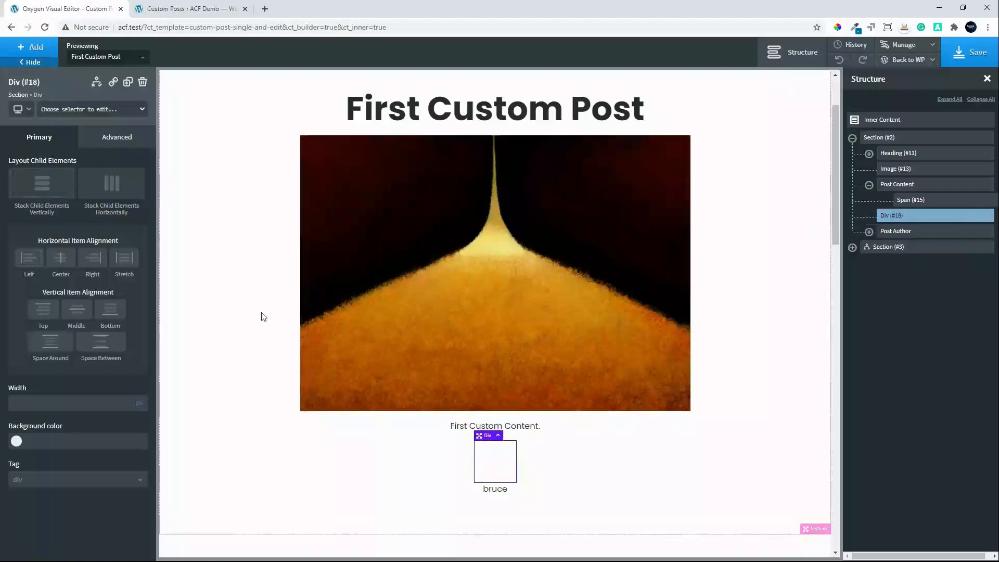
left_click(35, 48)
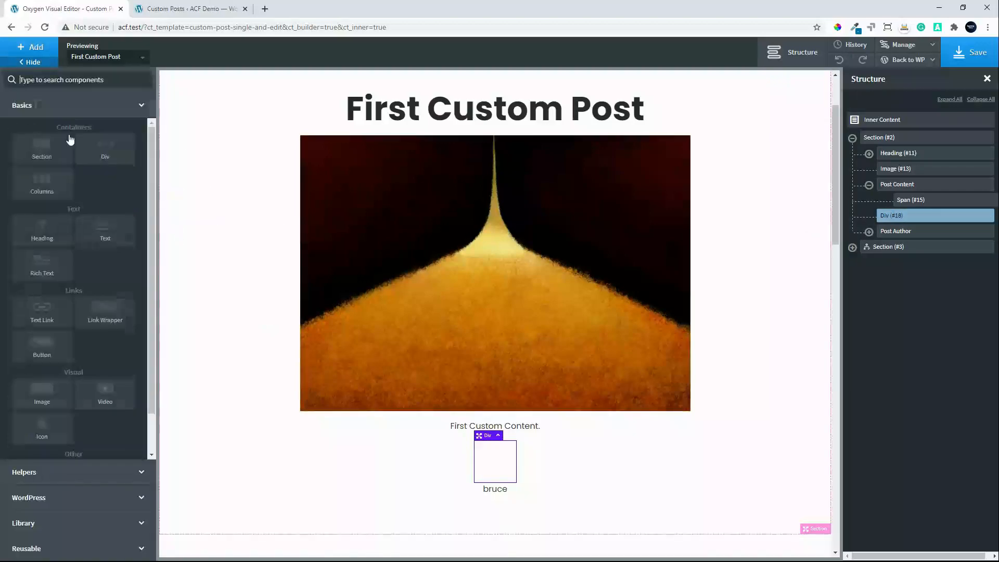
left_click(105, 229)
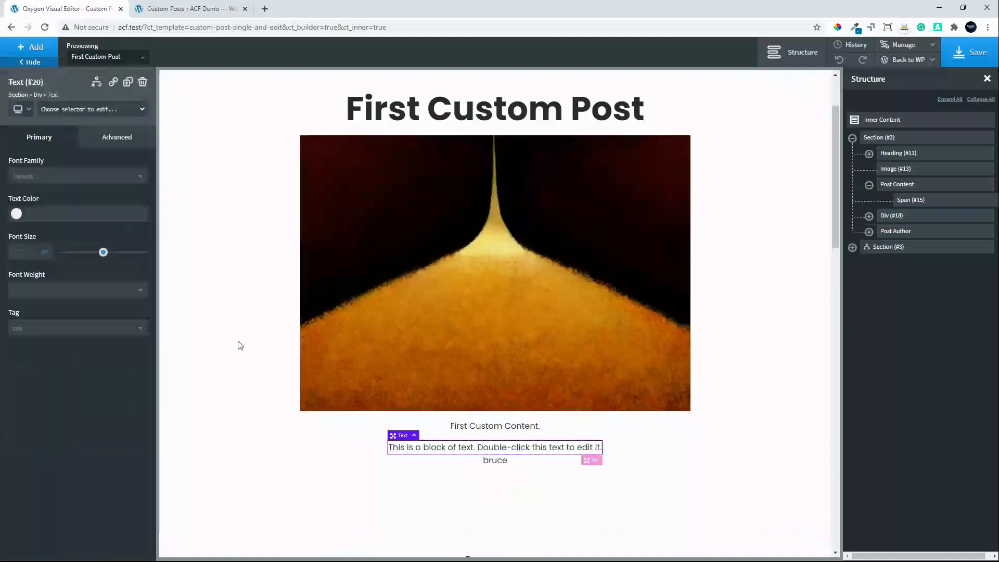
- Replace the Text element's placeholder with dynamic data from the Advanced Custom Field Custom Text Value
double_click(489, 451)
key("ctrl+a")
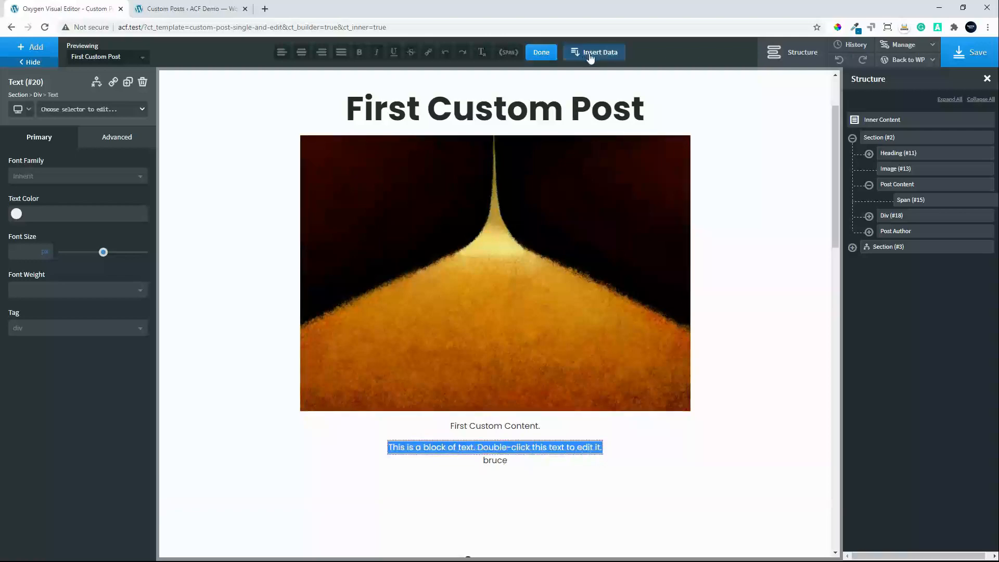
left_click(591, 57)
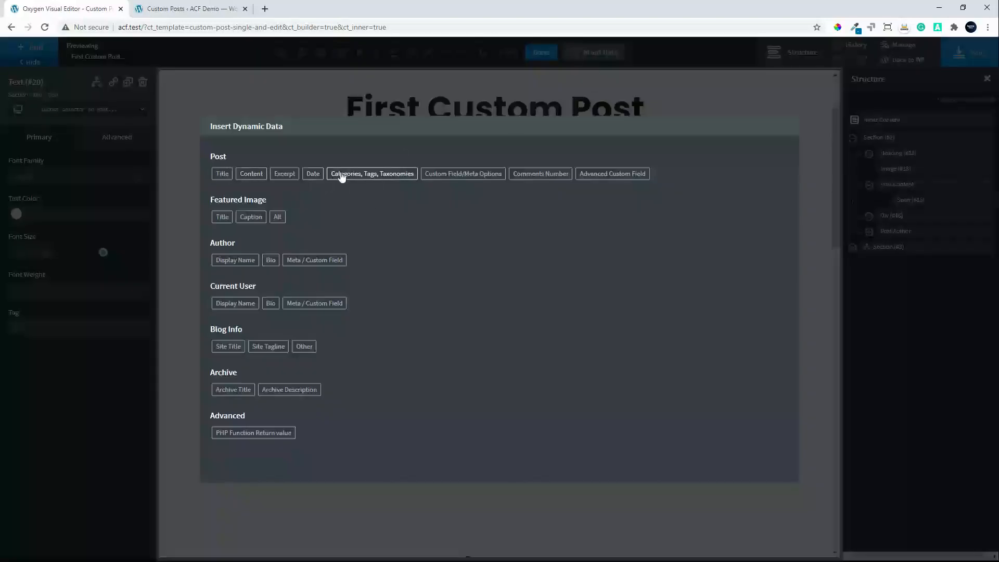
left_click(611, 175)
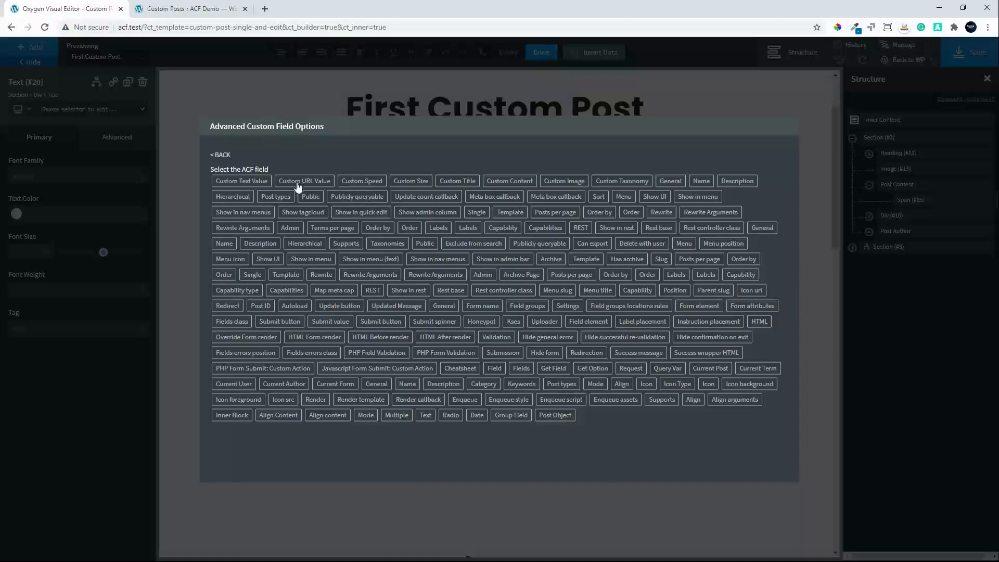
left_click(255, 184)
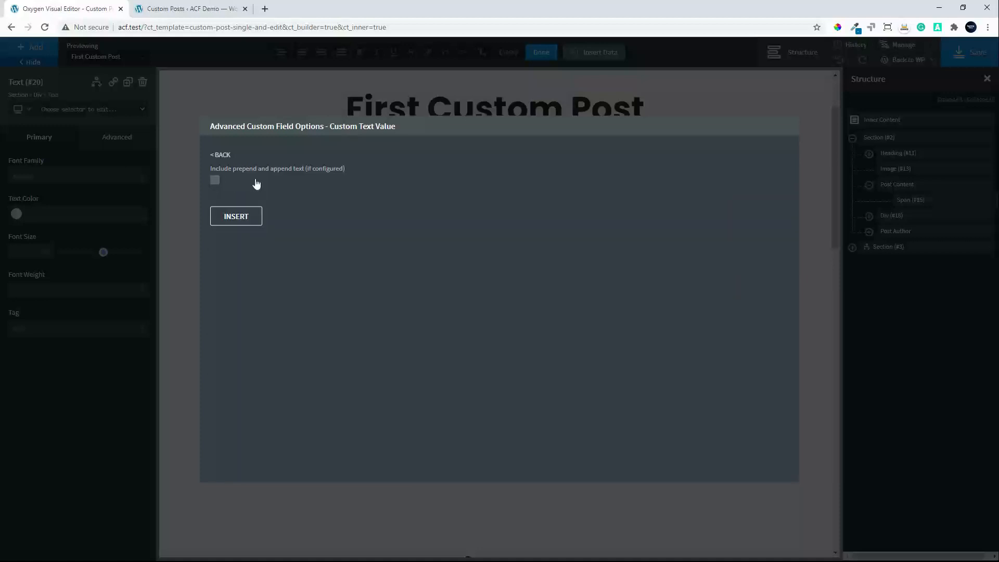
left_click(241, 224)
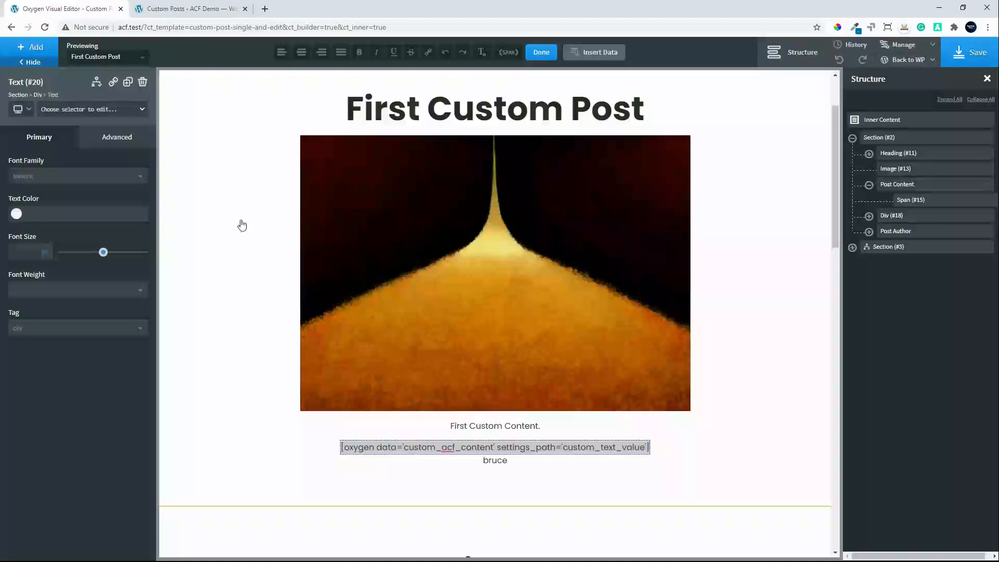
left_click(696, 457)
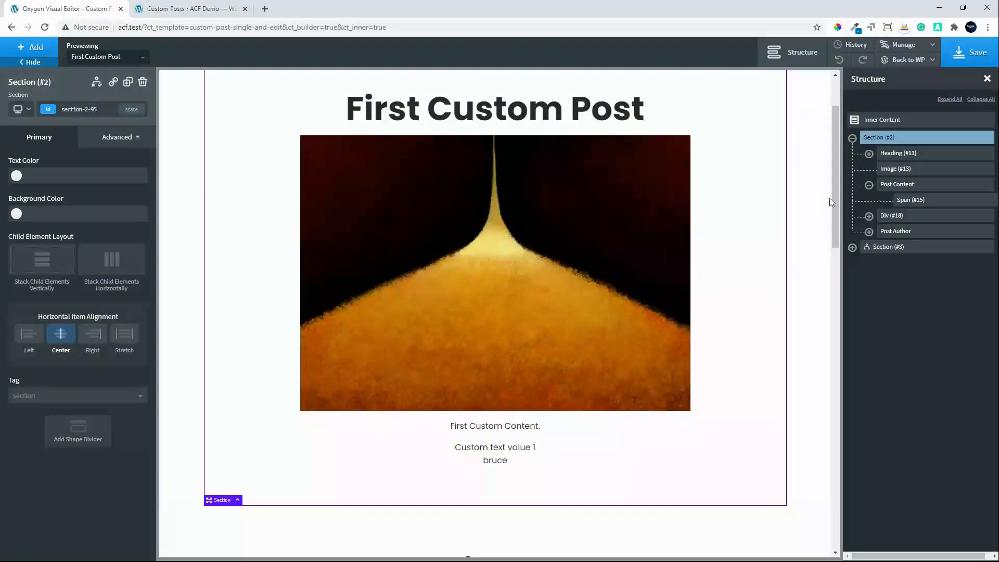
- Check the custom fields in the edit form and add a second Text element below the custom text value in the Div
left_click_drag(831, 202, 794, 450)
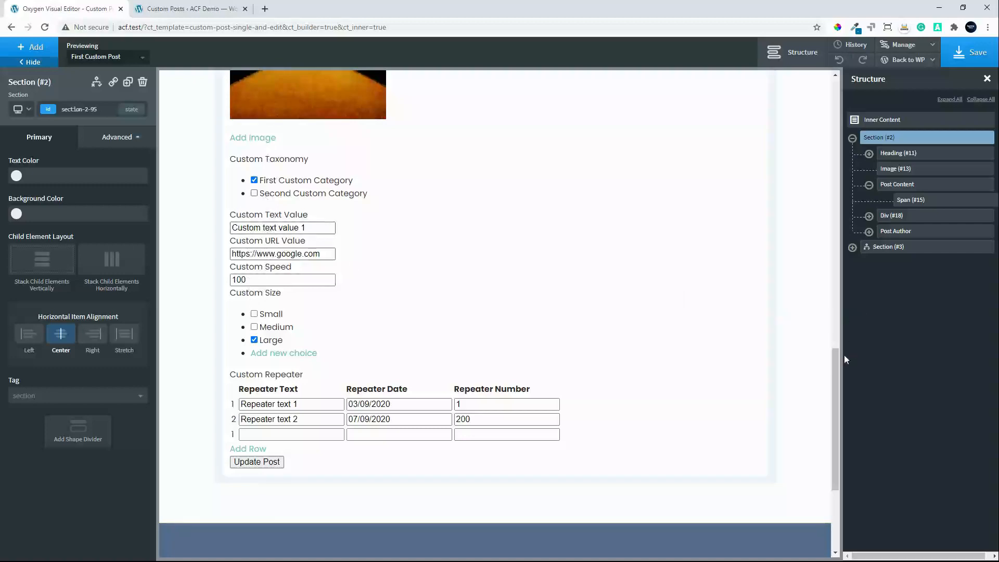
left_click_drag(835, 366, 832, 165)
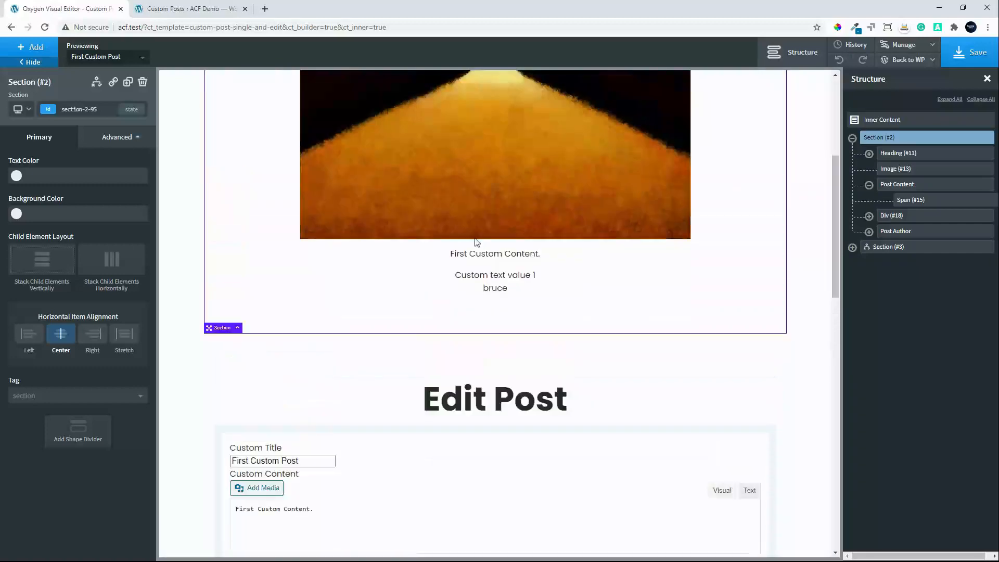
left_click(497, 275)
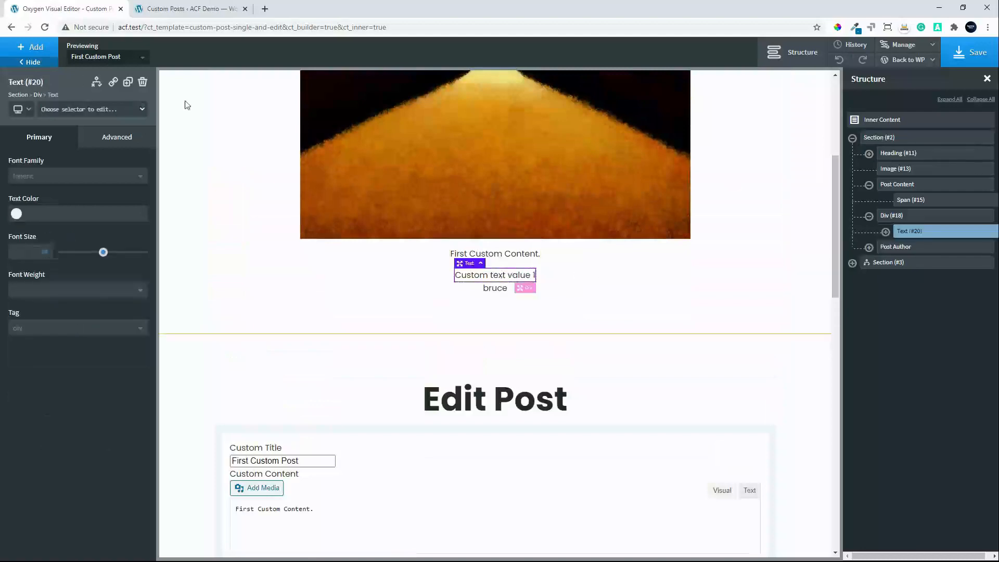
left_click(32, 50)
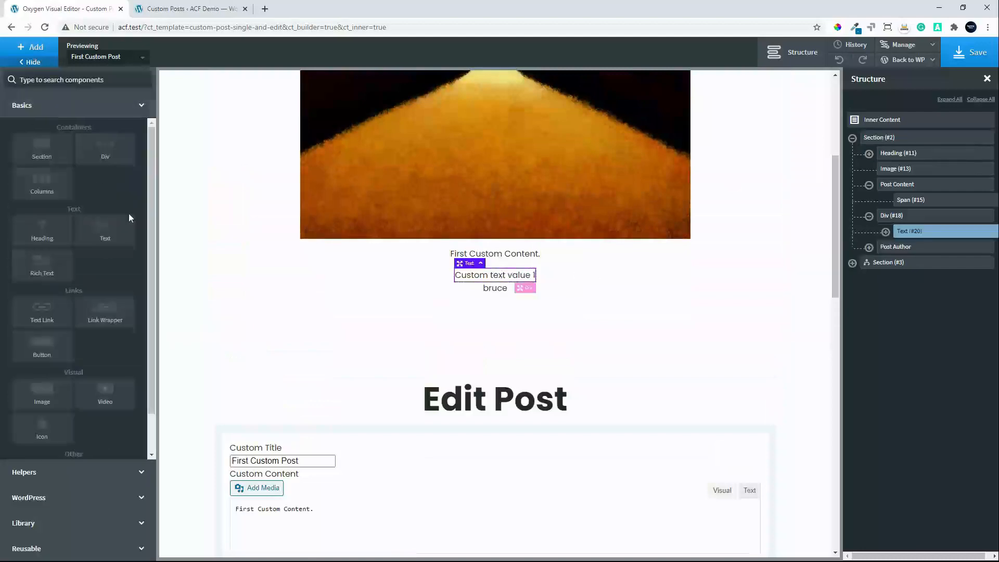
left_click(99, 222)
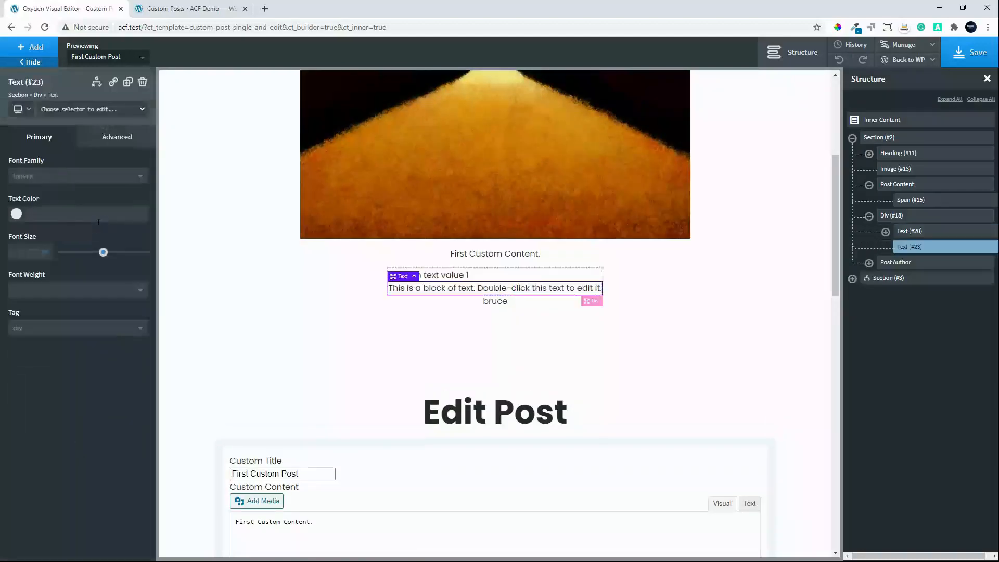
- Replace the second Text element's placeholder with dynamic data from the Advanced Custom Field Custom URL Value
double_click(494, 288)
left_click(598, 59)
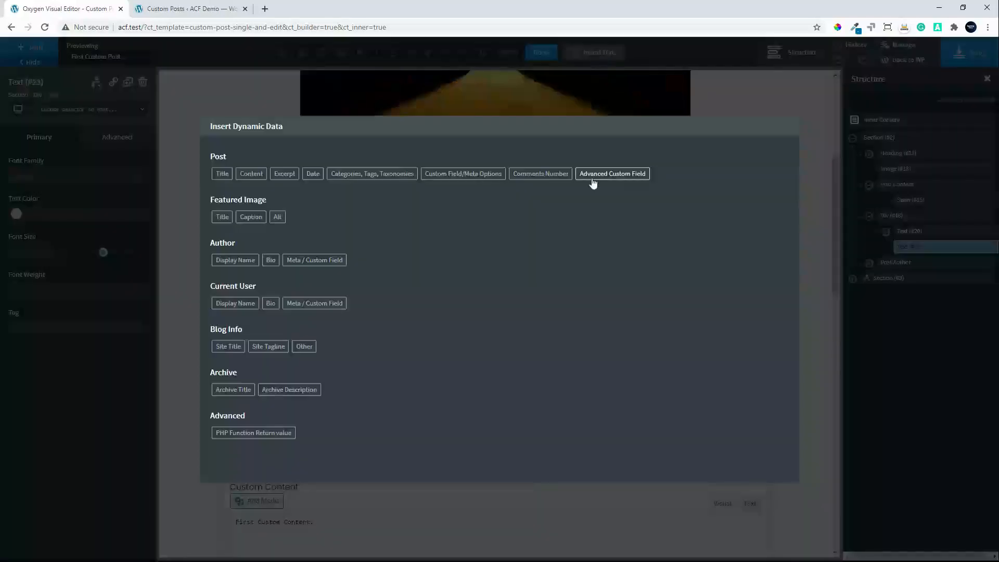
left_click(593, 177)
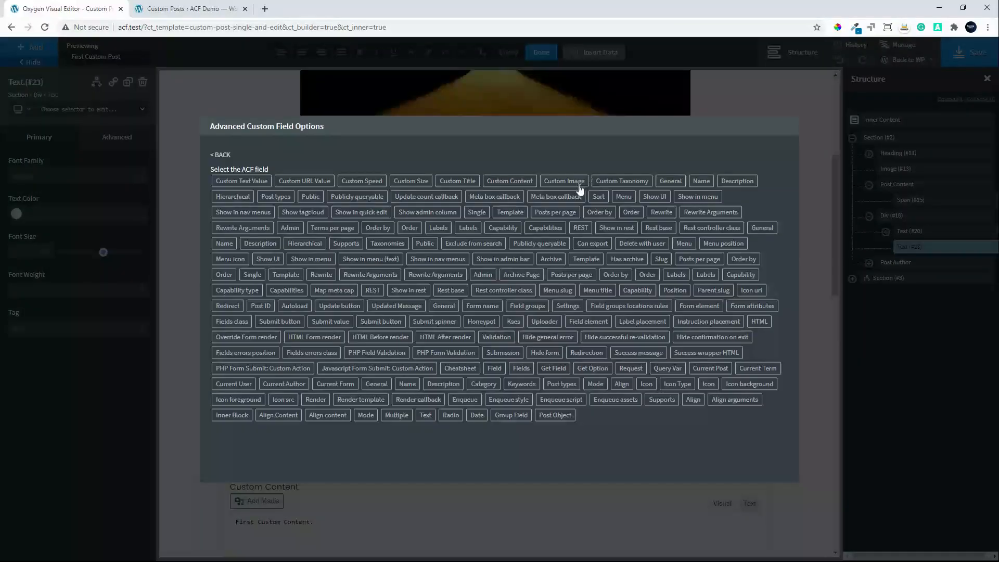
left_click(307, 183)
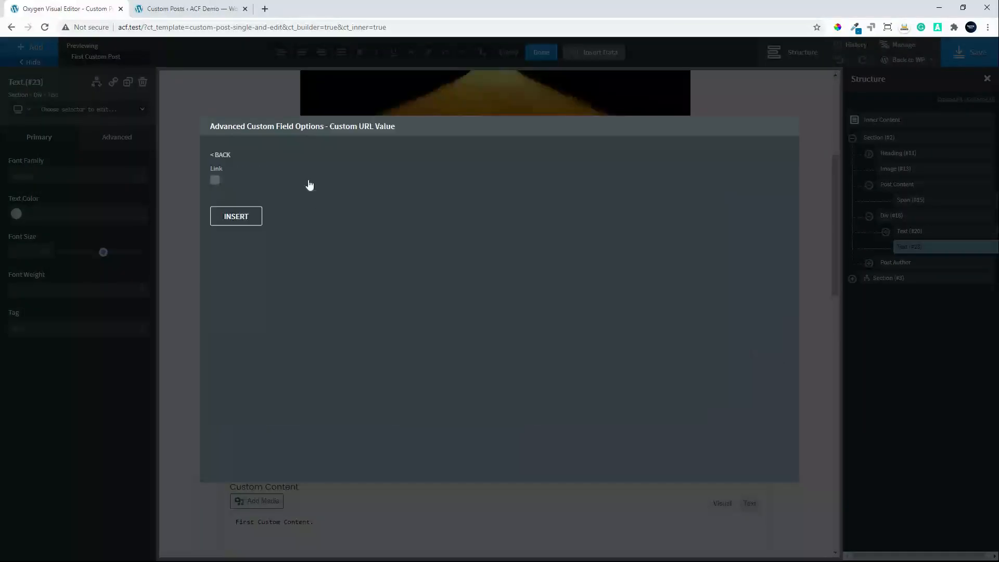
left_click(239, 216)
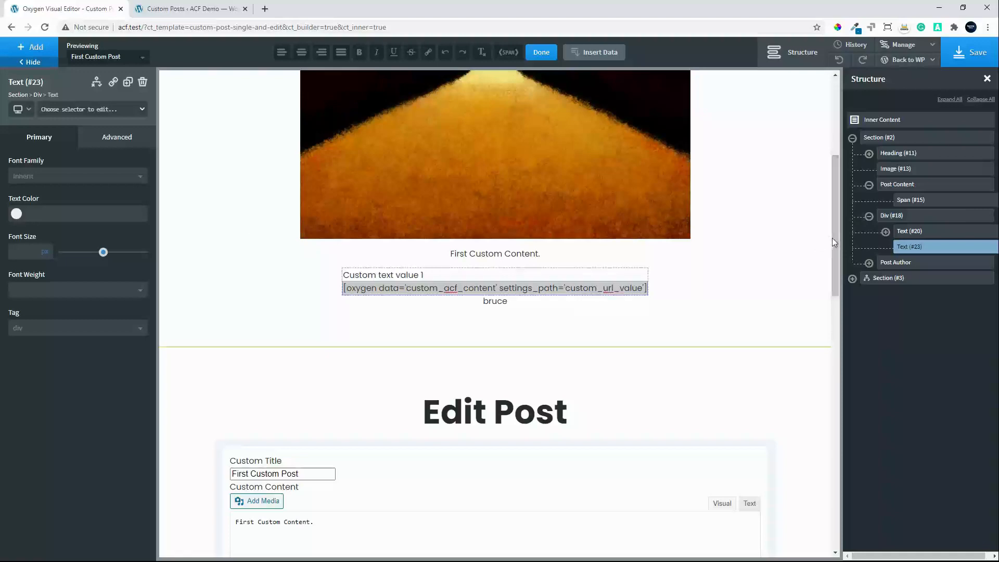
- Finish editing the URL text and add a third Text element below it in the Div
left_click_drag(834, 236, 808, 229)
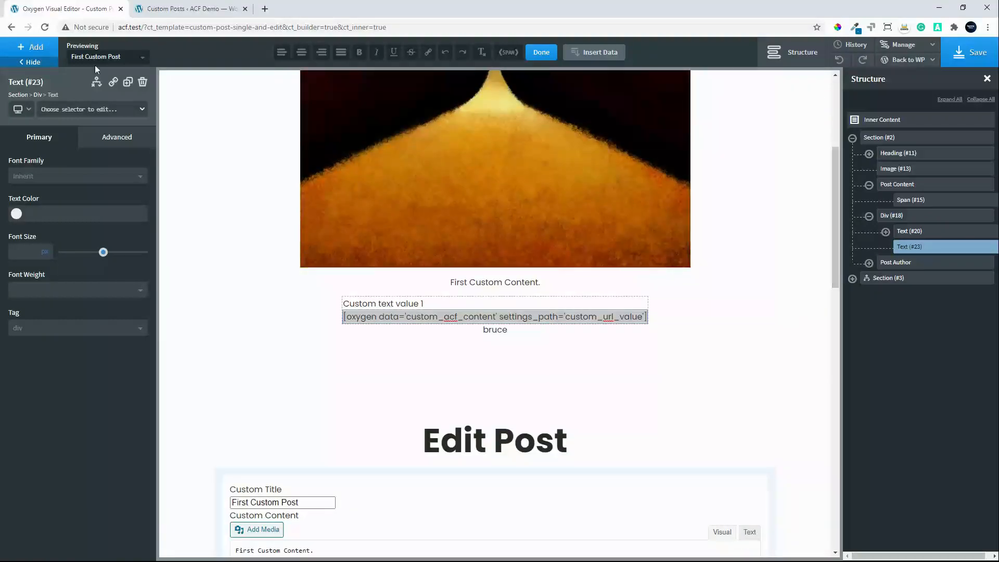
left_click(26, 52)
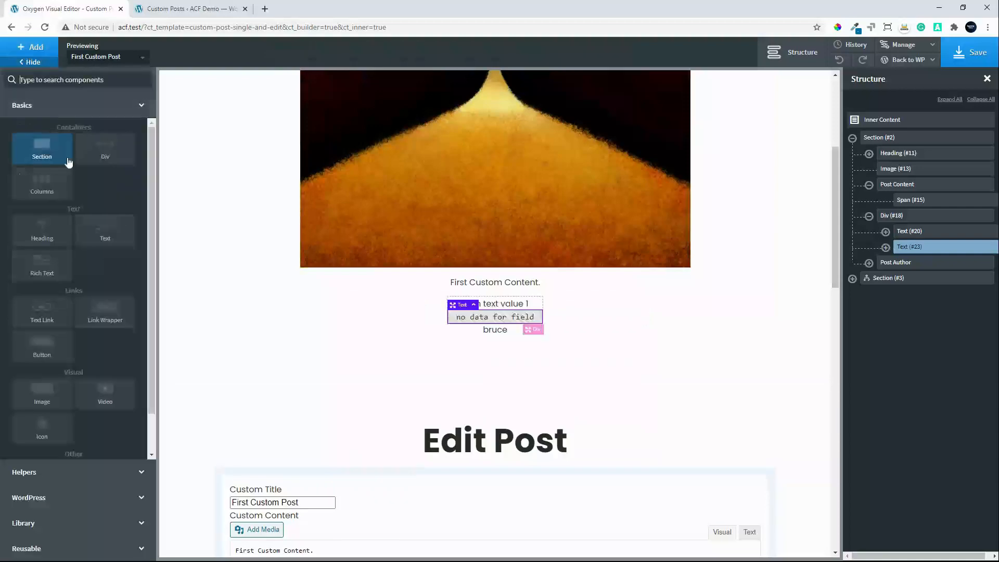
left_click(105, 230)
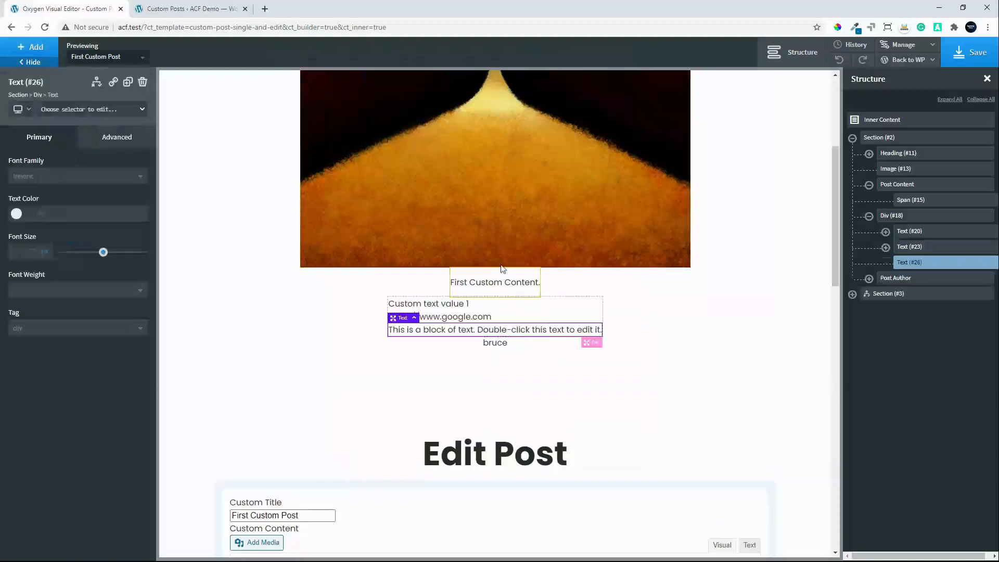
- Replace the third Text element's placeholder with dynamic data from the Advanced Custom Field Custom Speed
double_click(466, 329)
left_click(587, 52)
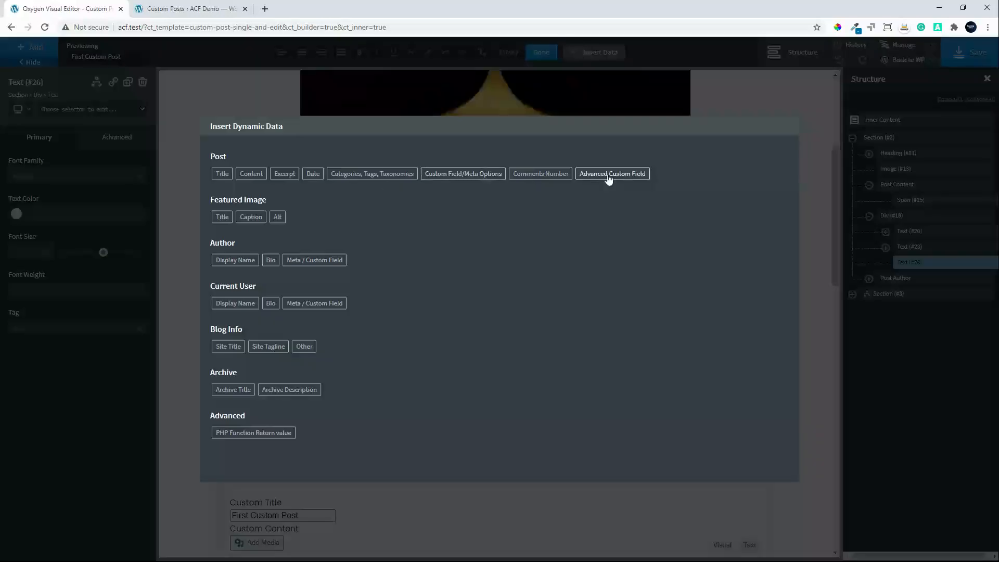
left_click(602, 180)
left_click(369, 184)
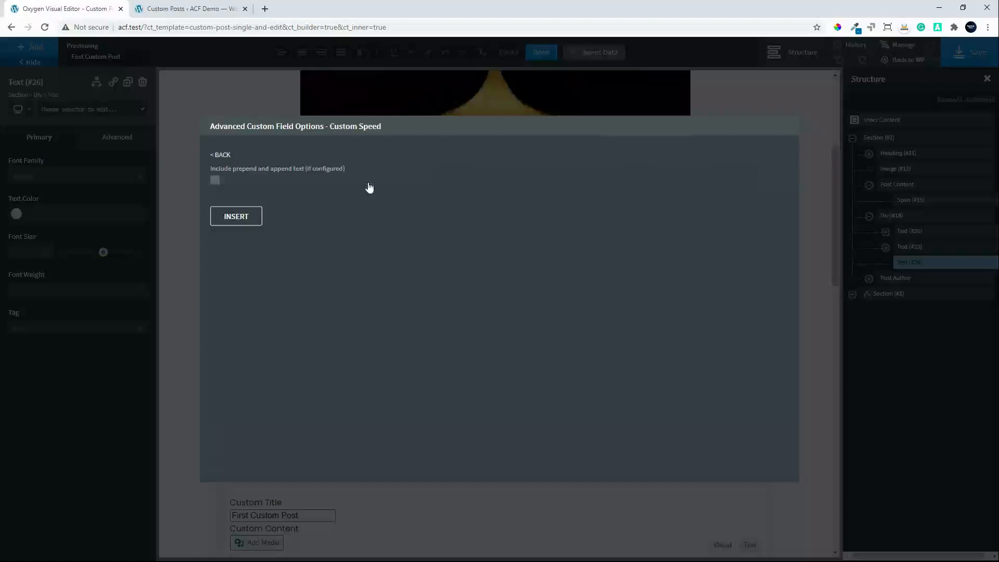
left_click(236, 216)
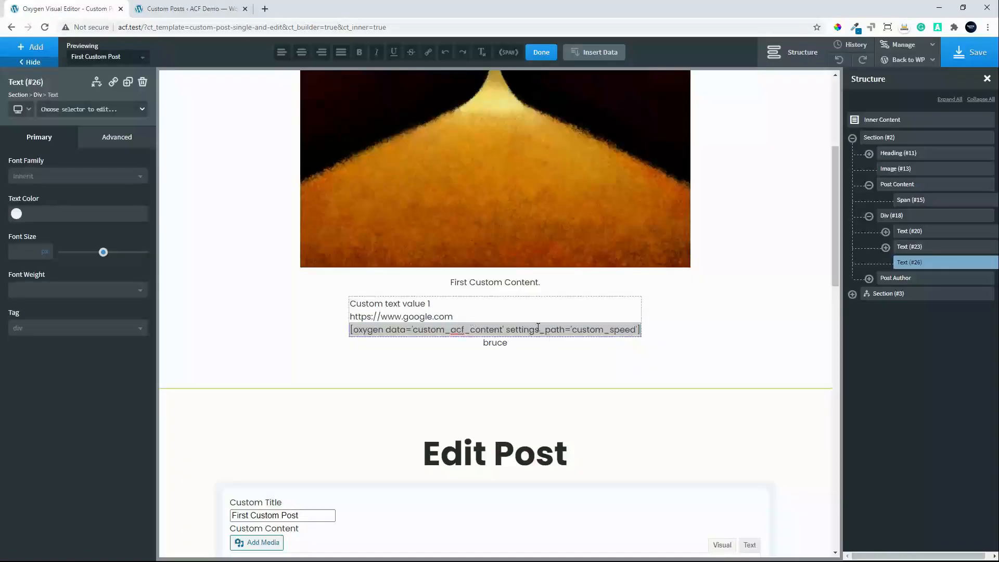
- Check the custom fields in the edit form and add a fourth Text element below the speed value in the Div
left_click_drag(834, 267, 810, 462)
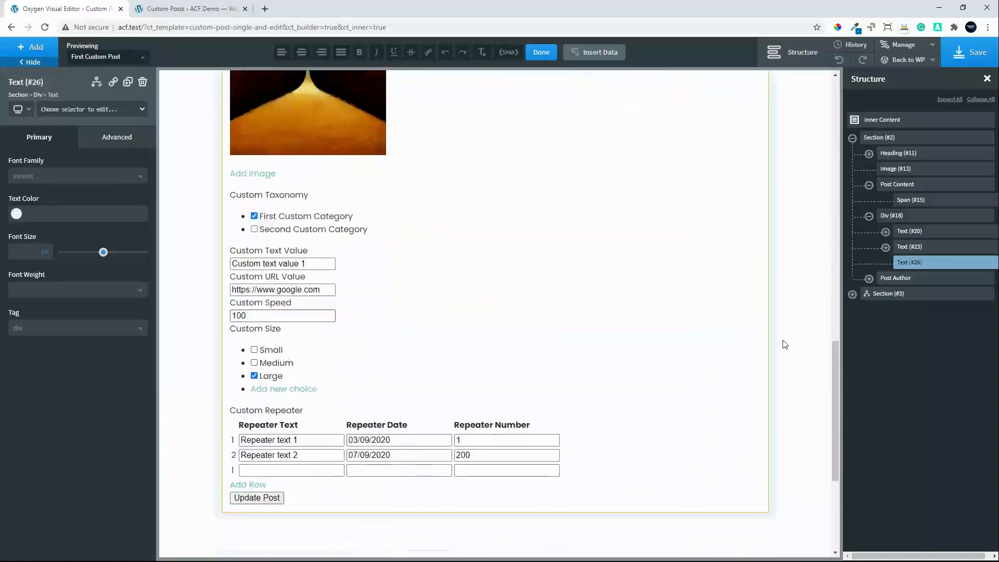
left_click_drag(835, 352, 846, 202)
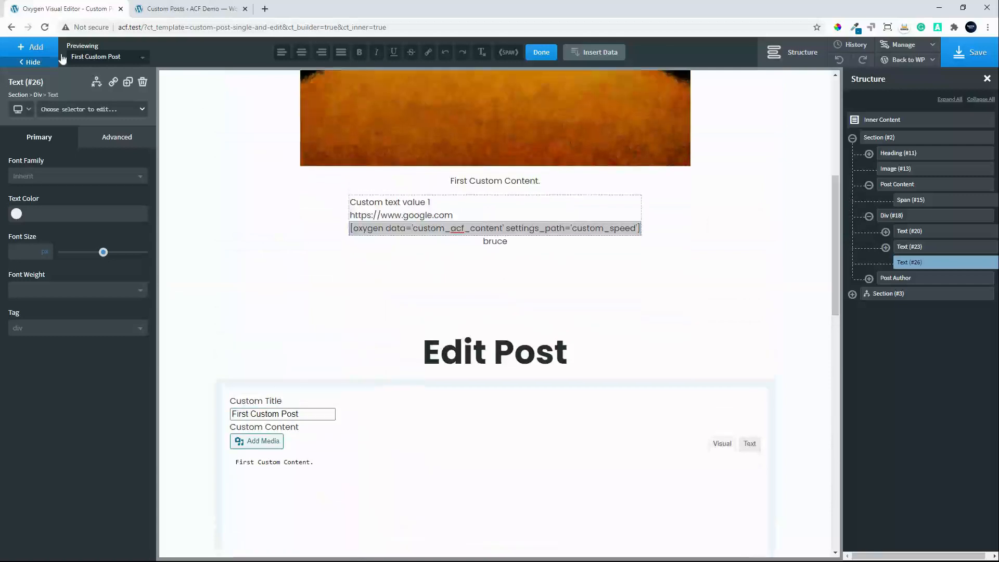
left_click(30, 46)
left_click(94, 229)
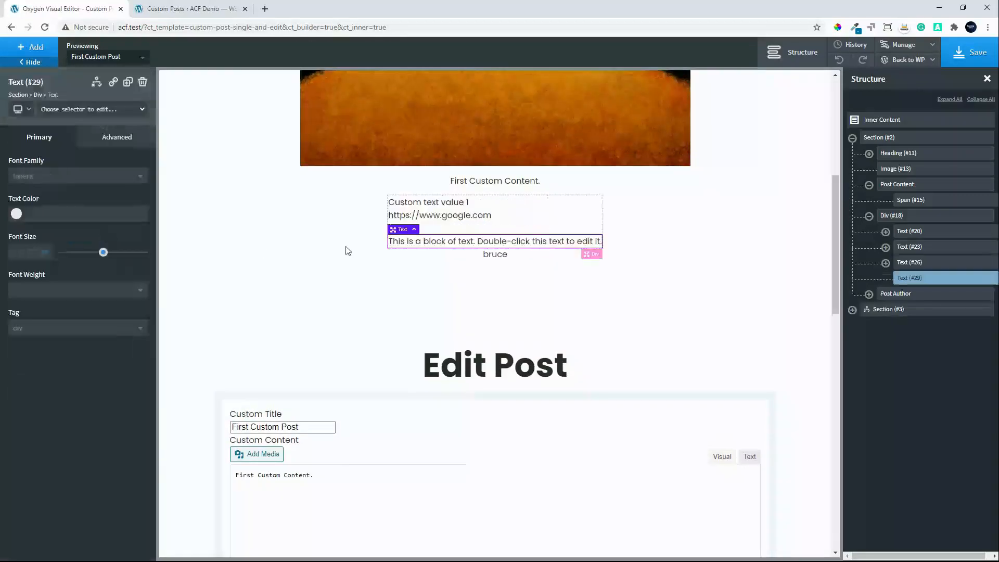
- Replace the fourth Text element's placeholder with dynamic data from the Advanced Custom Field Custom Size and finish editing it
double_click(465, 241)
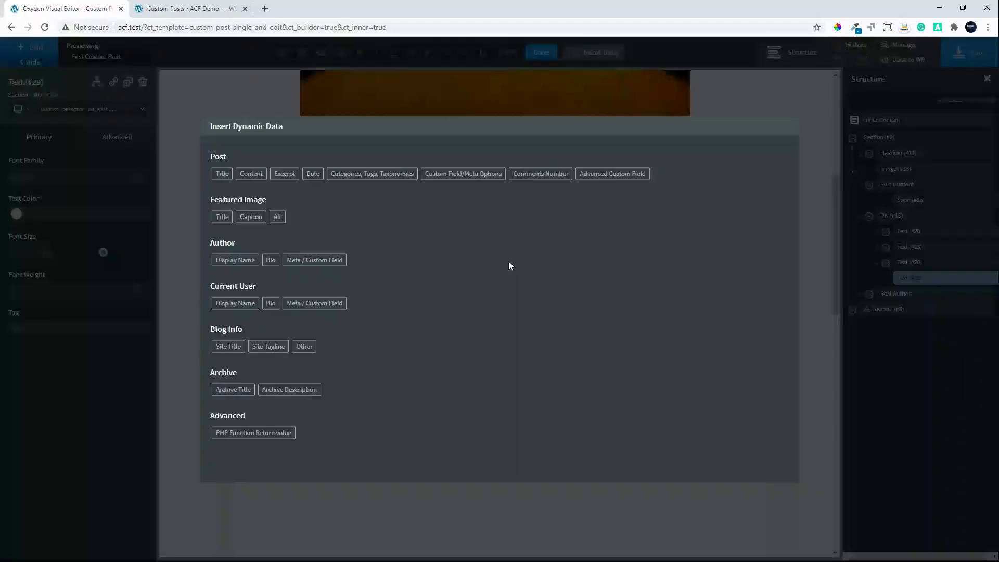
left_click(612, 175)
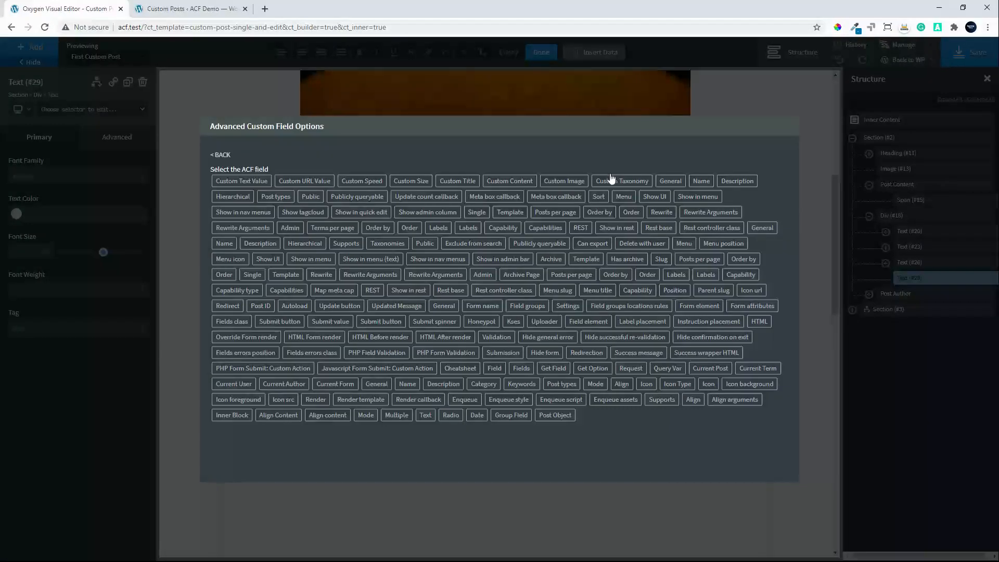
left_click(411, 181)
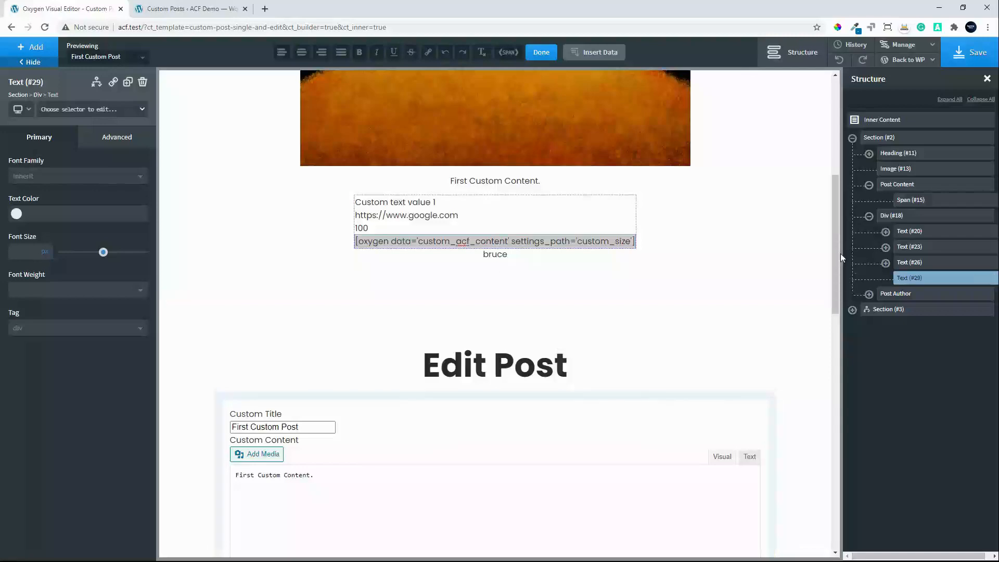
mouse_move(834, 260)
left_mouse_down()
mouse_move(827, 406)
mouse_move(813, 457)
mouse_move(856, 134)
mouse_move(841, 256)
left_mouse_up()
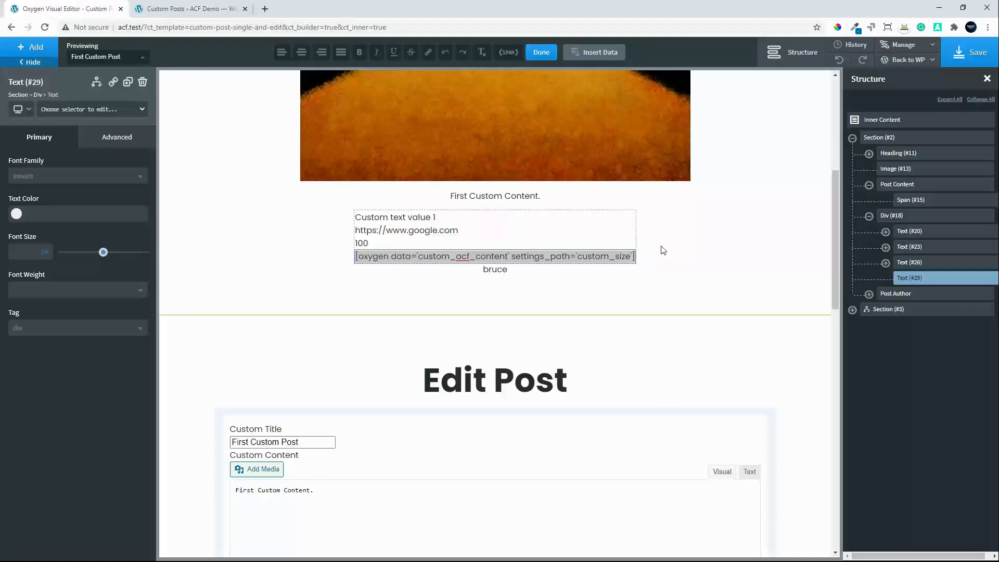
left_click(772, 272)
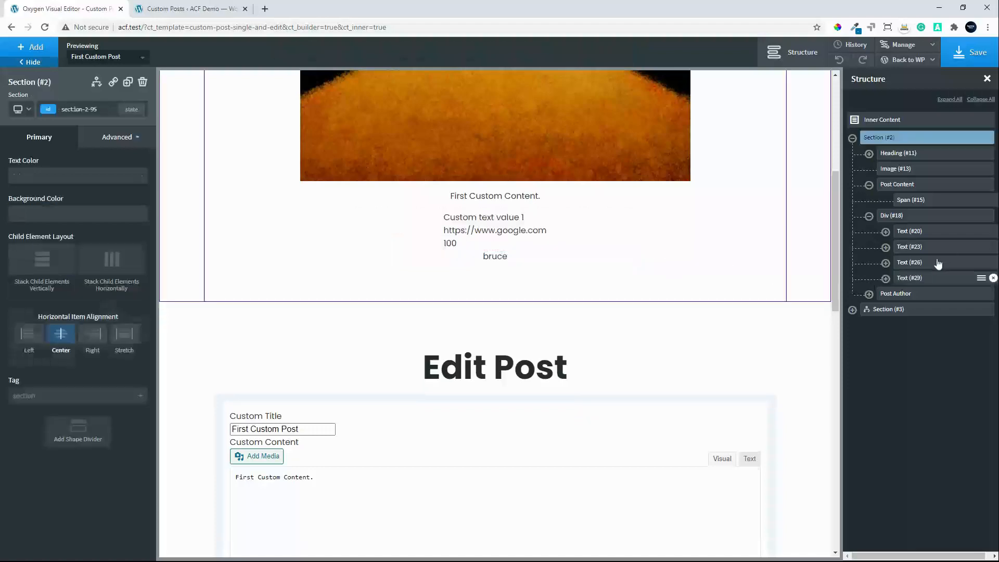
left_click(907, 232)
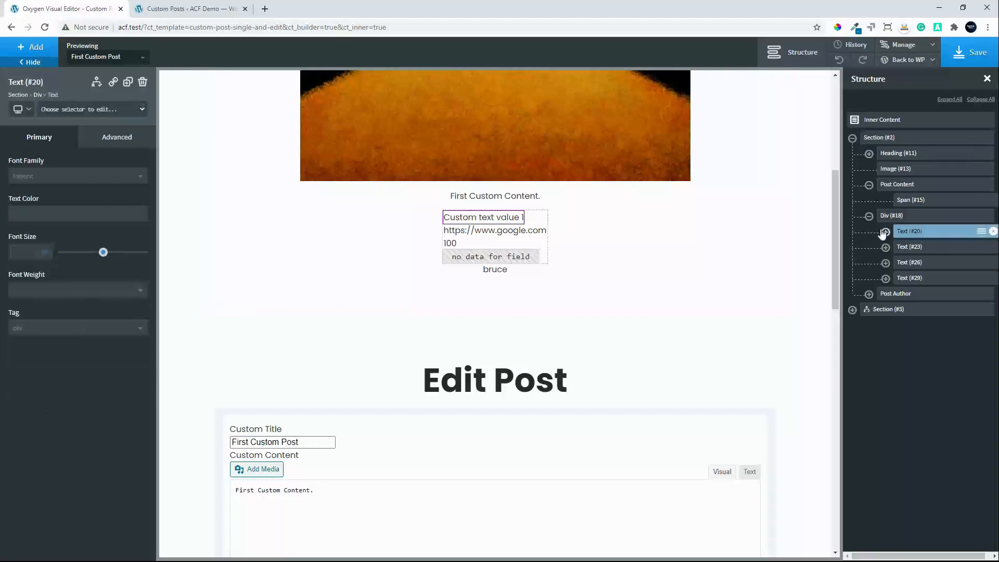
right_click(982, 234)
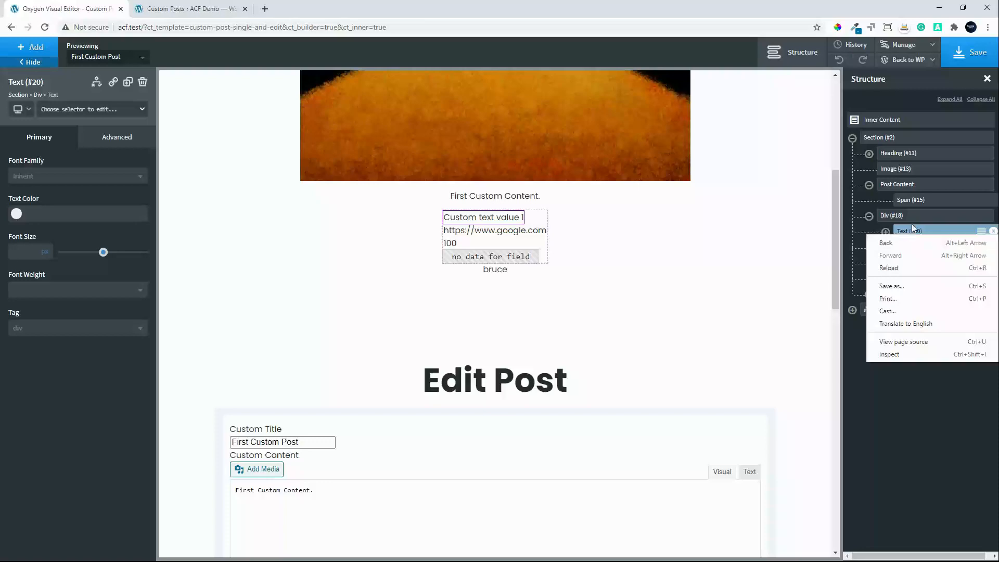
left_click(982, 233)
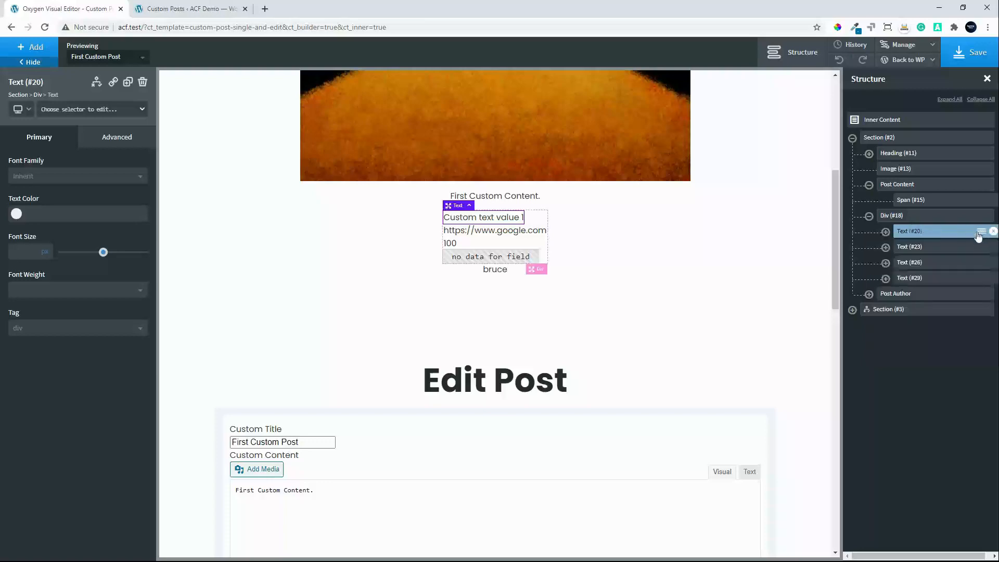
left_click_drag(979, 235, 976, 268)
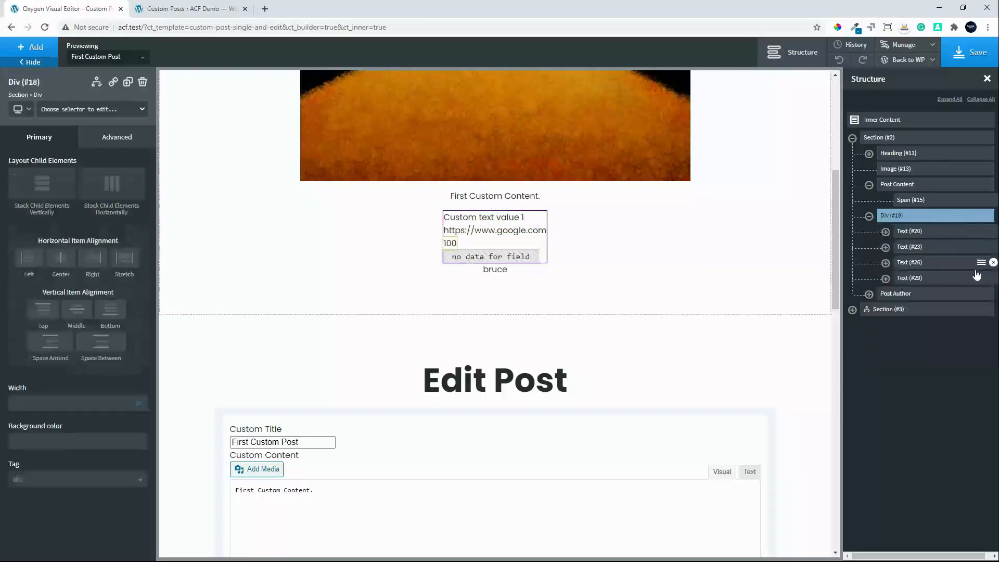
left_click(978, 235)
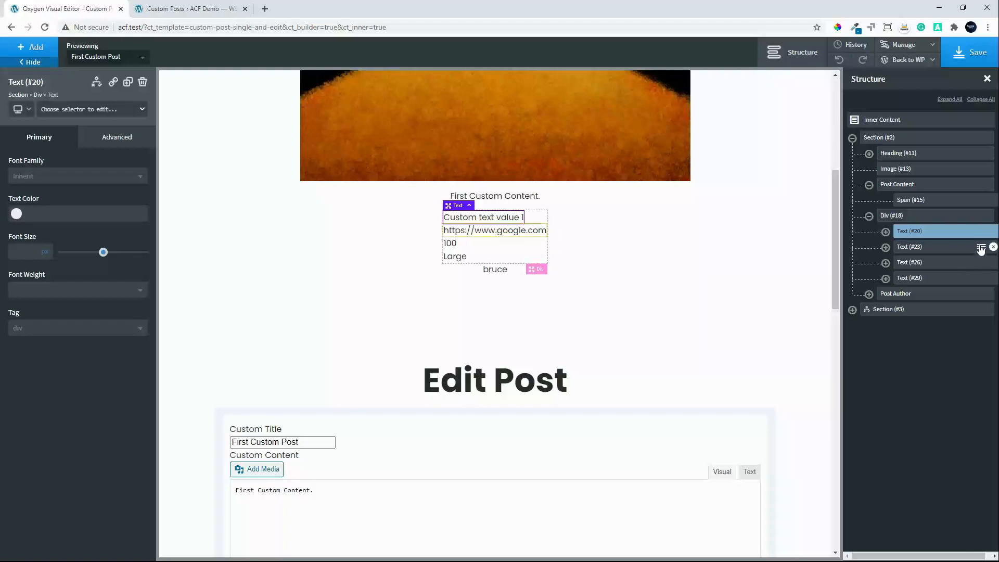
- Wrap the Text element holding the custom URL value in its own Div
left_click(981, 250)
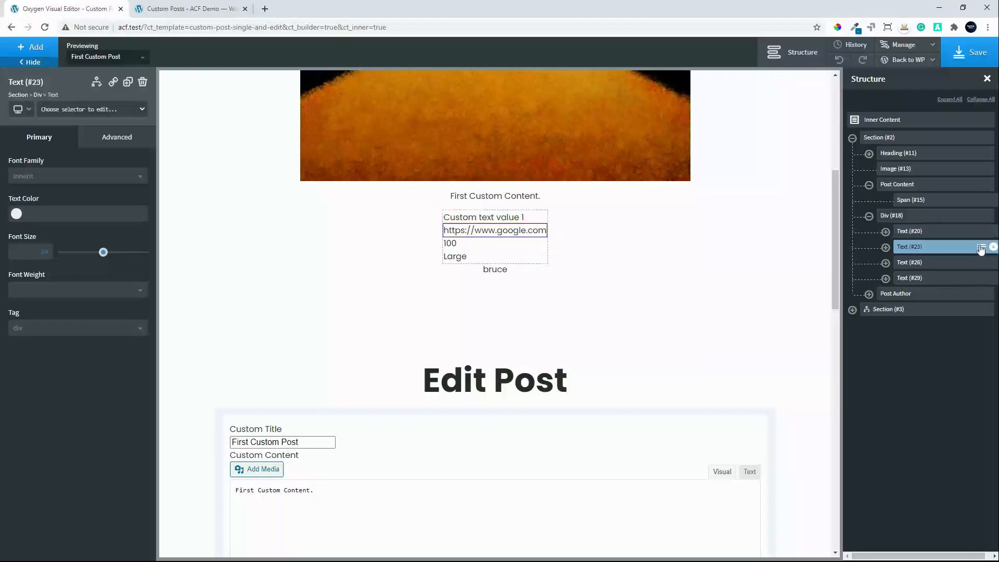
left_click(981, 248)
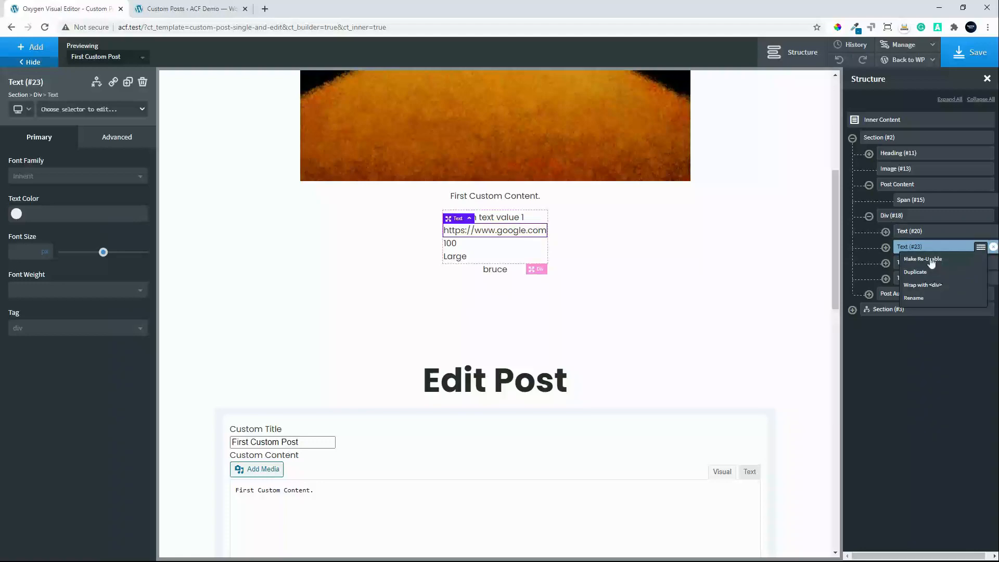
left_click(923, 287)
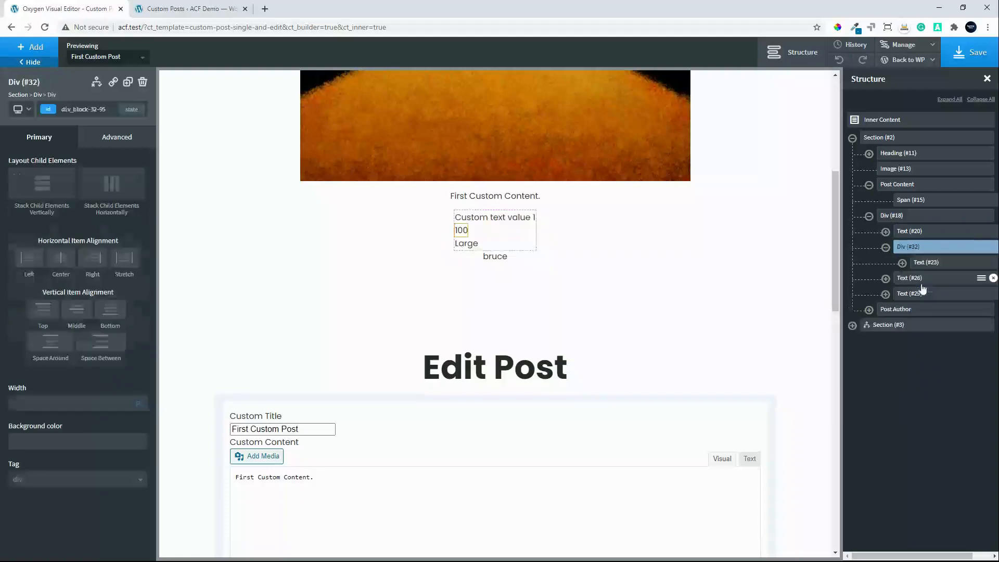
- Wrap the Text element holding the custom speed value in its own Div
left_click(977, 233)
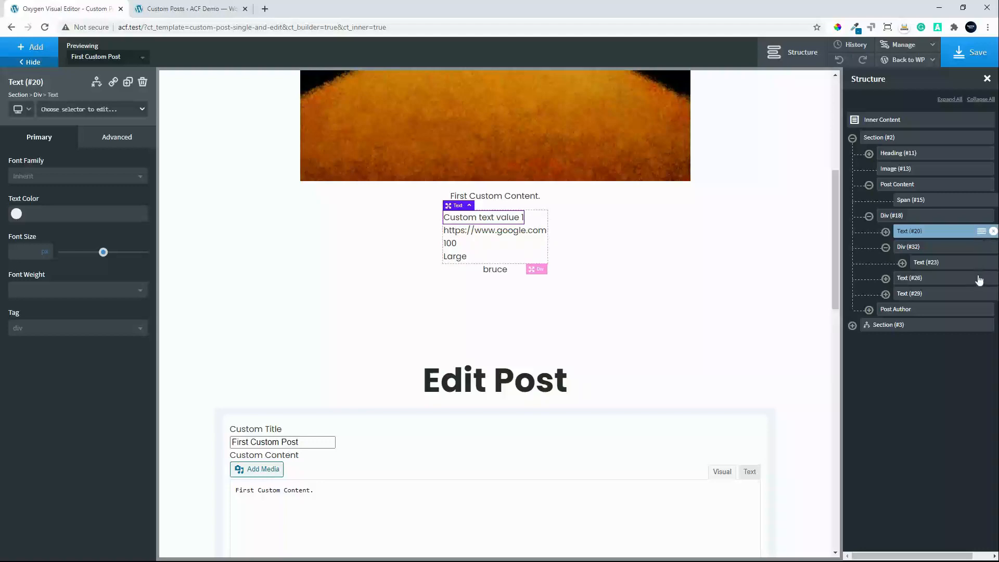
mouse_move(979, 278)
left_click(982, 281)
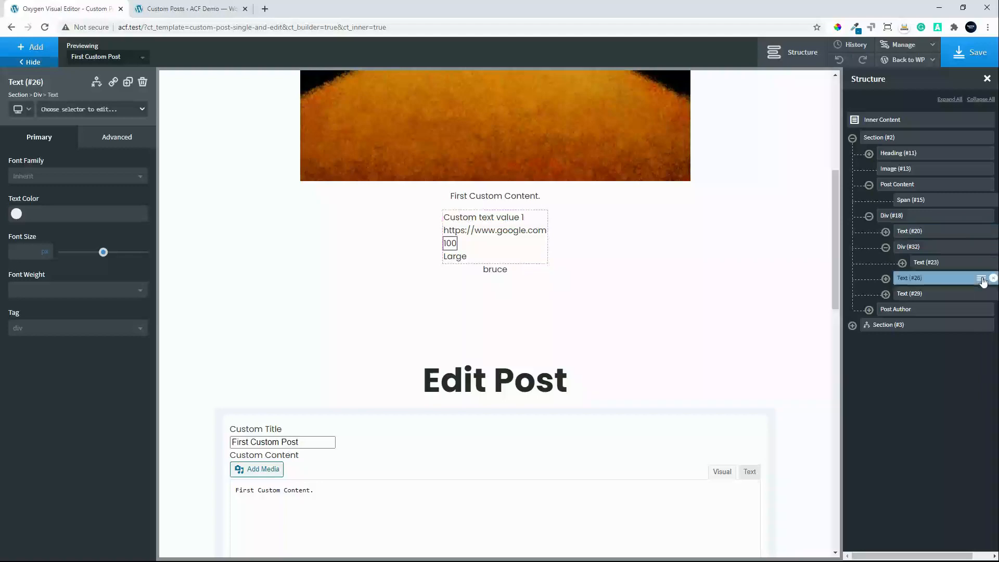
left_click(982, 280)
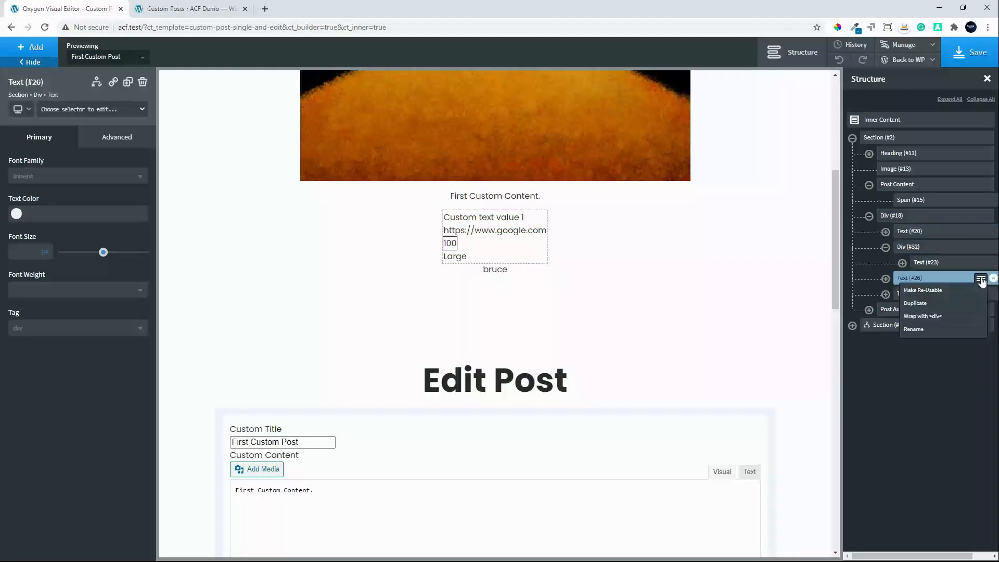
left_click(930, 322)
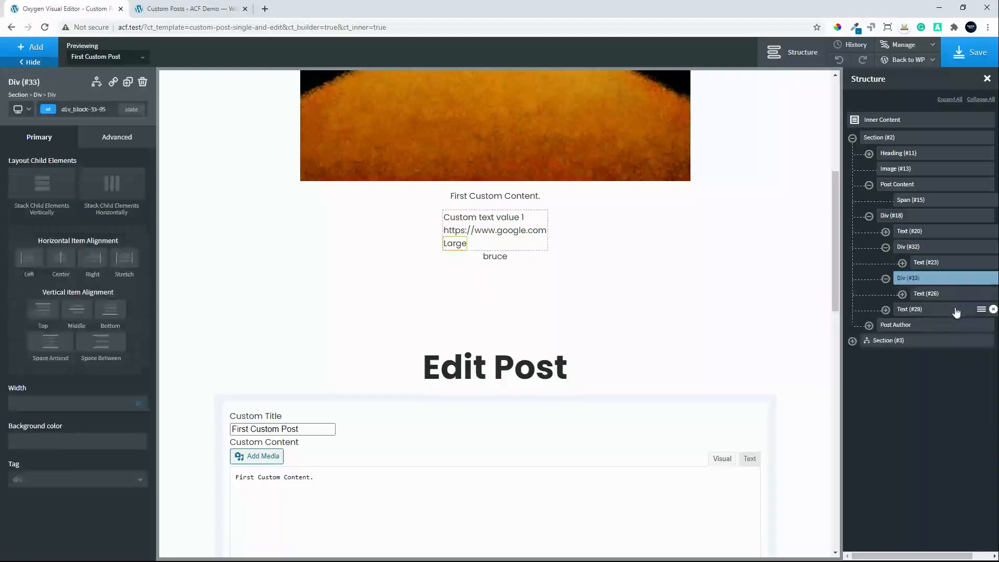
- Add a new Div inside the custom fields Div and move the Text element with the custom size value into it
left_click(982, 311)
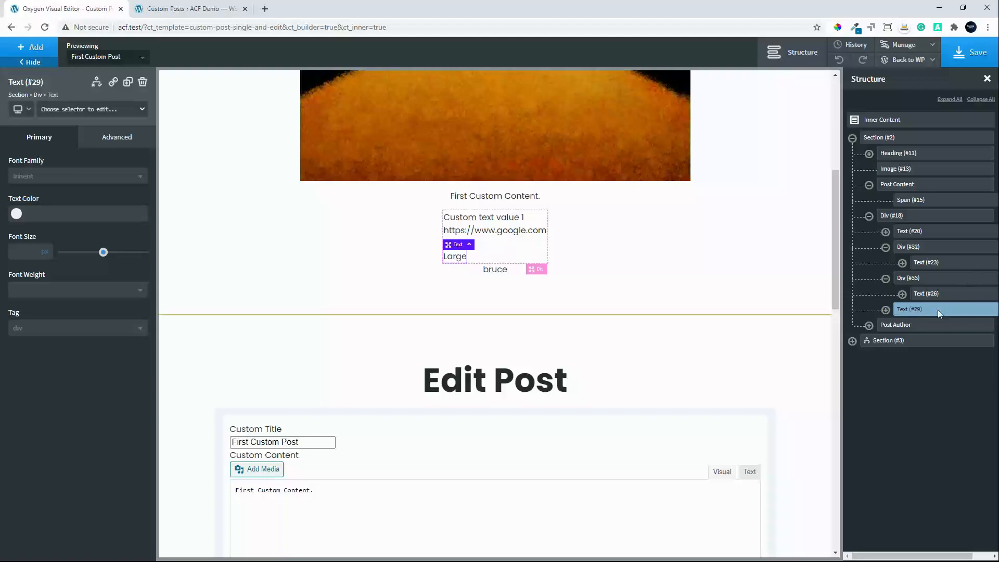
left_click(905, 218)
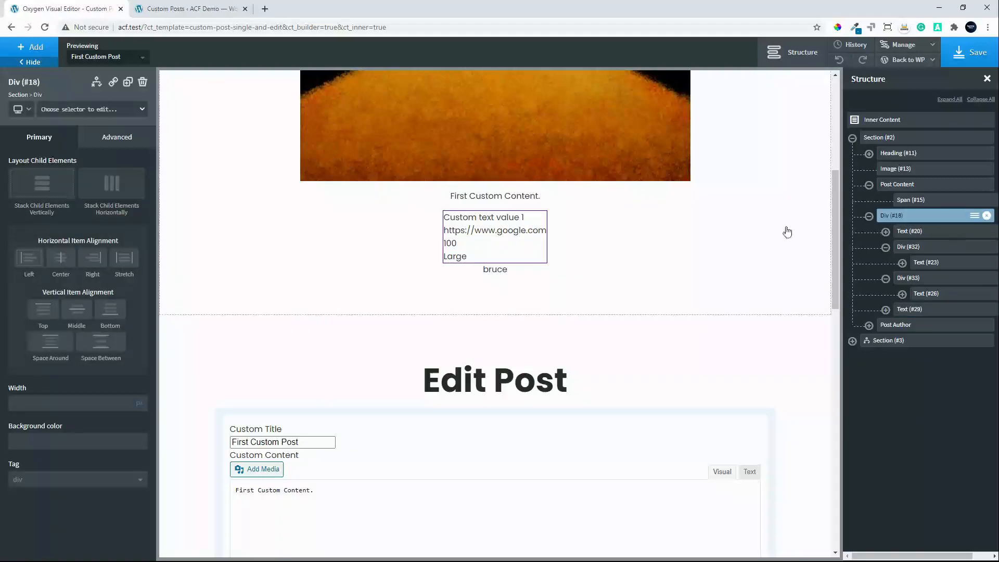
left_click(31, 46)
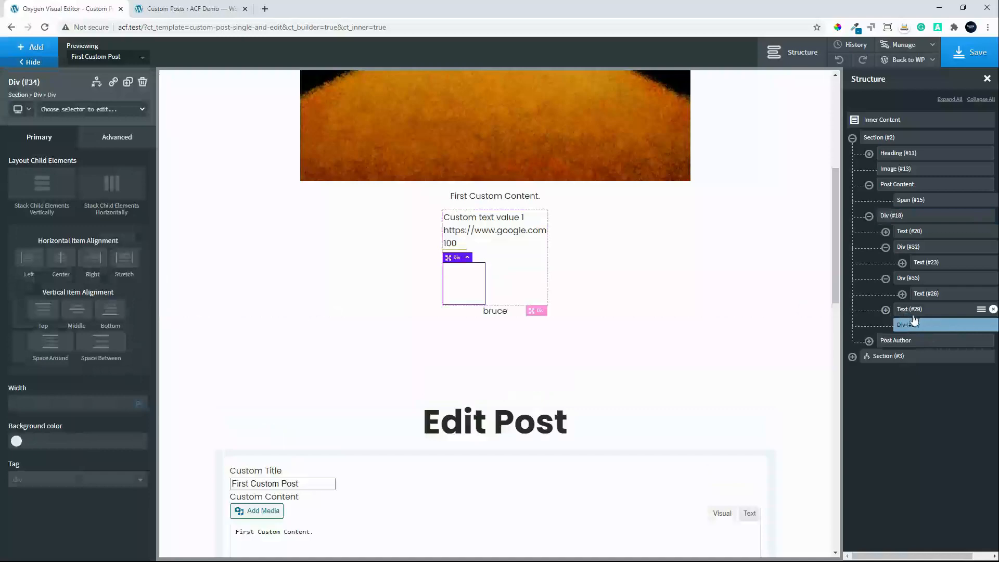
left_click_drag(906, 314, 939, 325)
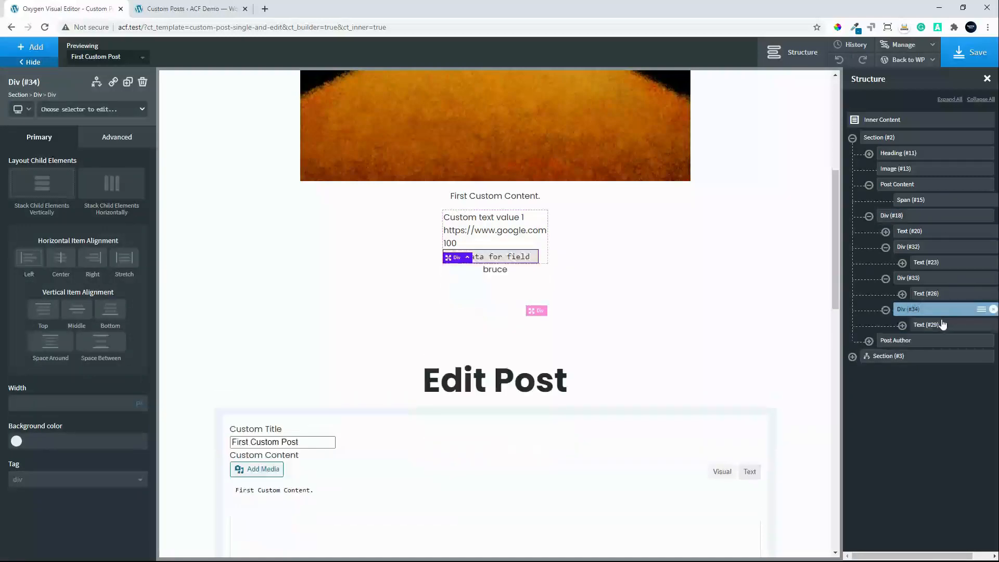
- Wrap the Text element holding the custom text value in its own Div
left_click(932, 216)
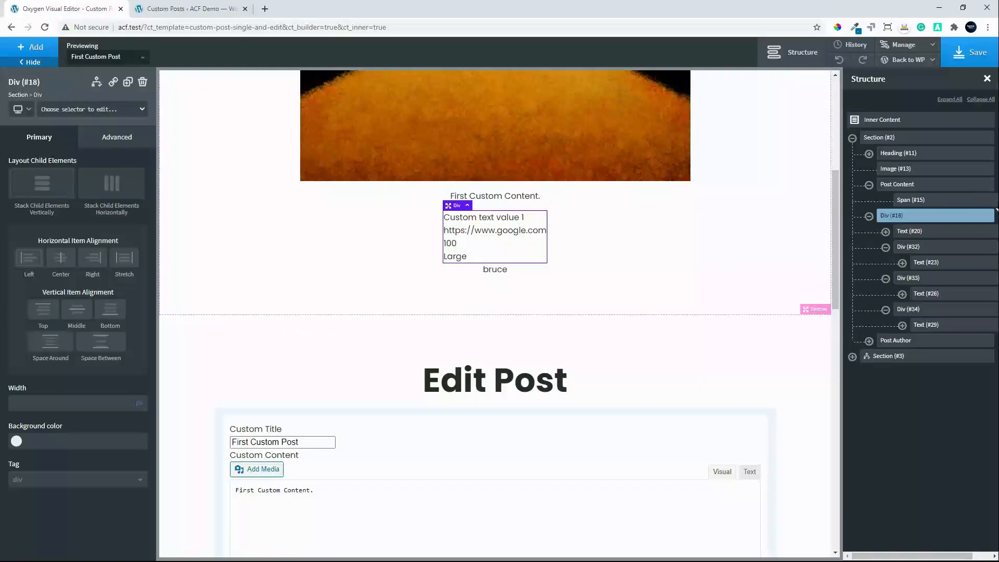
left_click(969, 235)
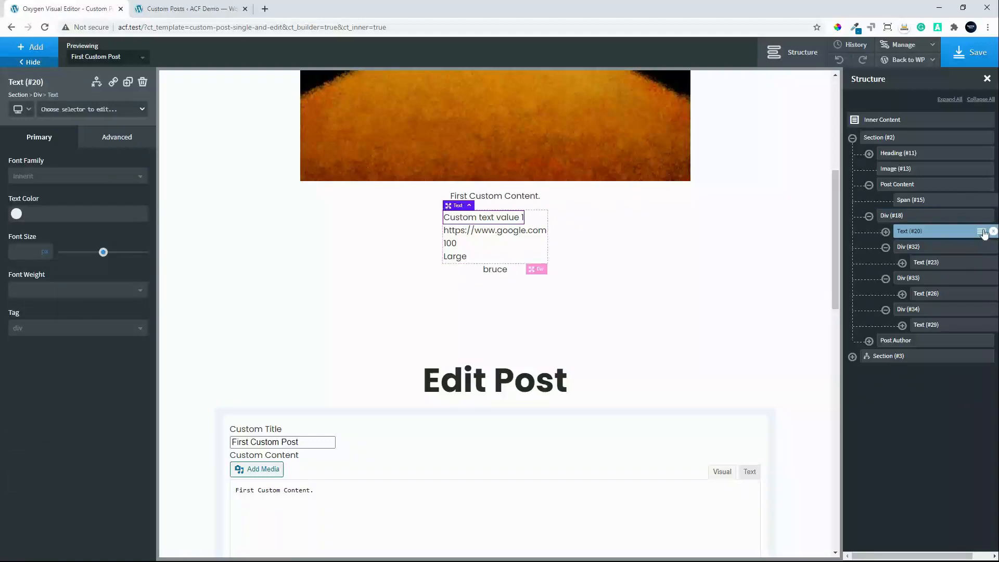
left_click(981, 232)
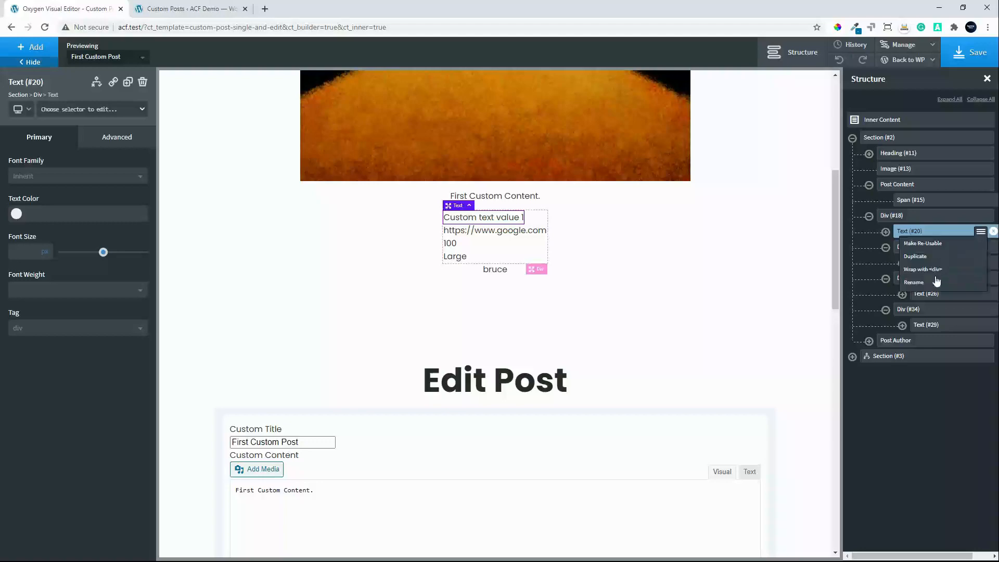
left_click(938, 269)
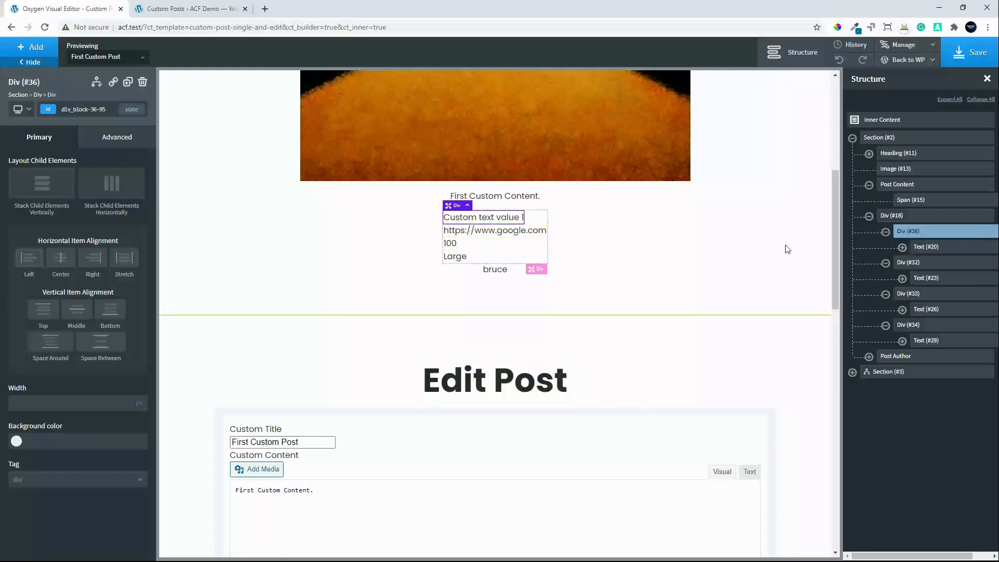
- Add a new Text element to the Div holding the custom text value and place it above the value
left_click_drag(832, 269, 832, 403)
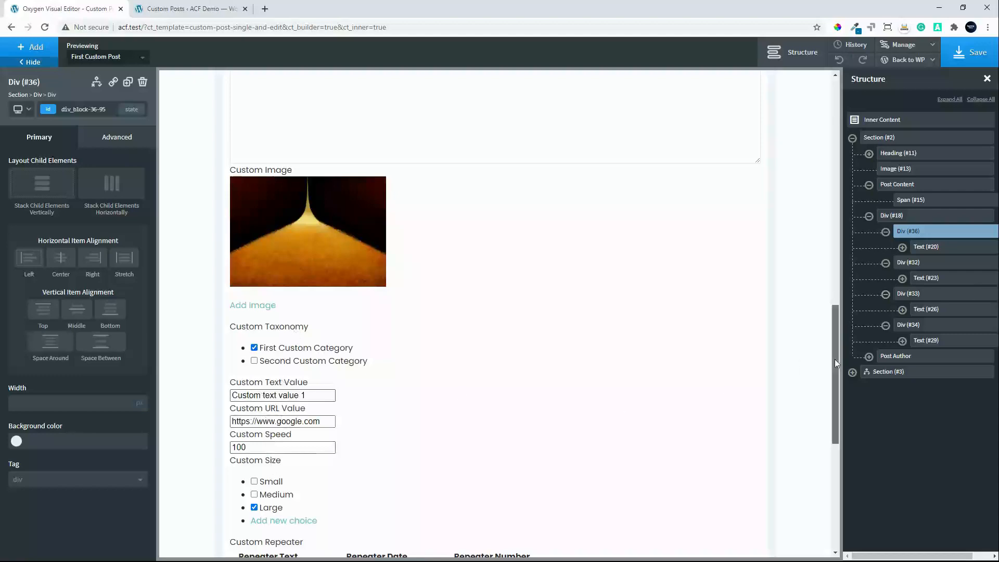
left_click_drag(835, 359, 858, 430)
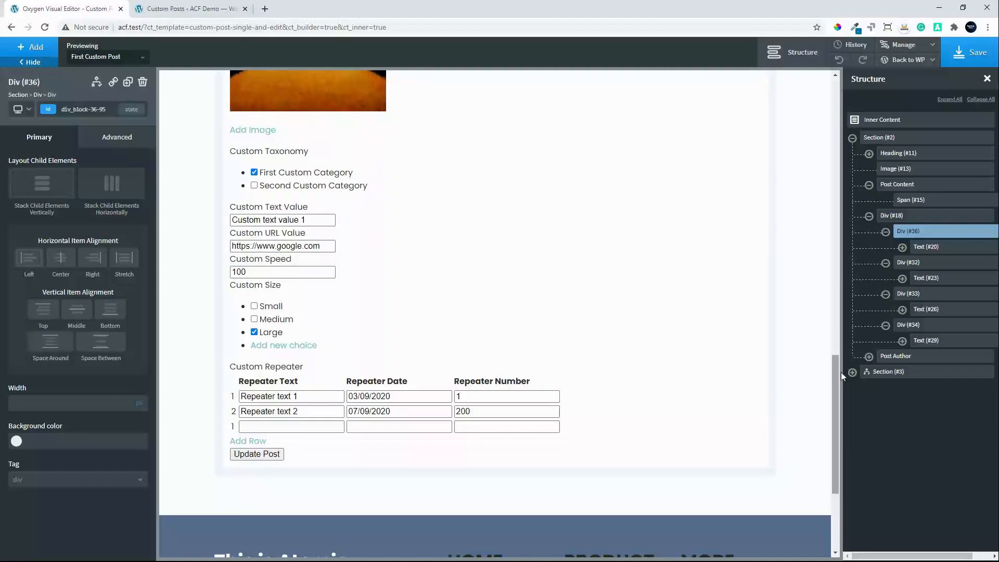
left_click_drag(838, 380, 815, 187)
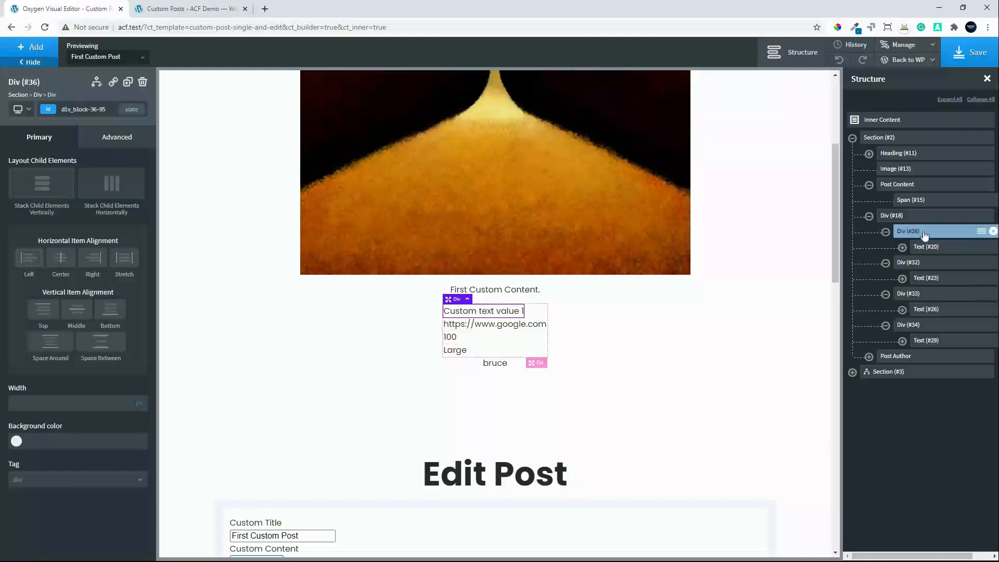
left_click(18, 47)
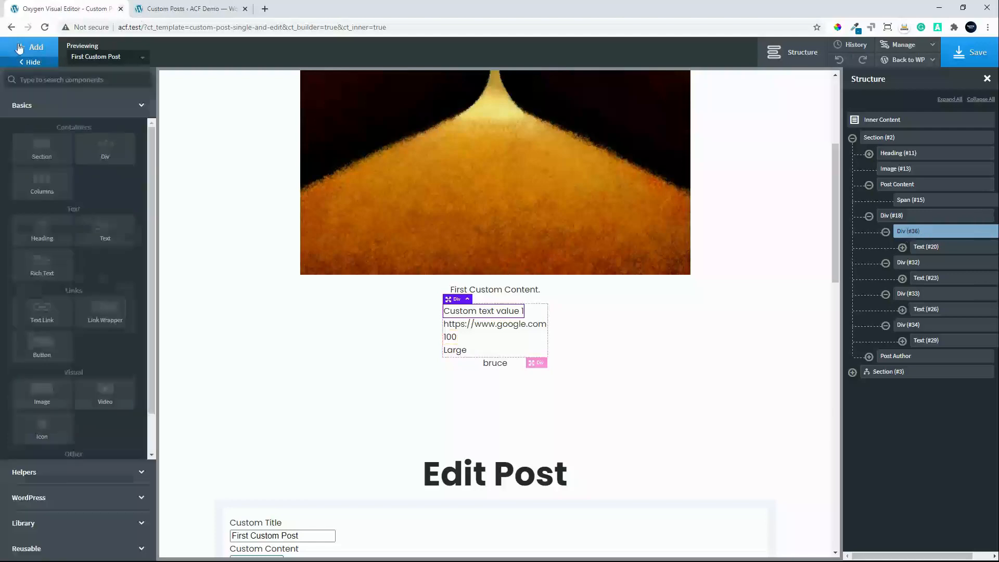
left_click(107, 230)
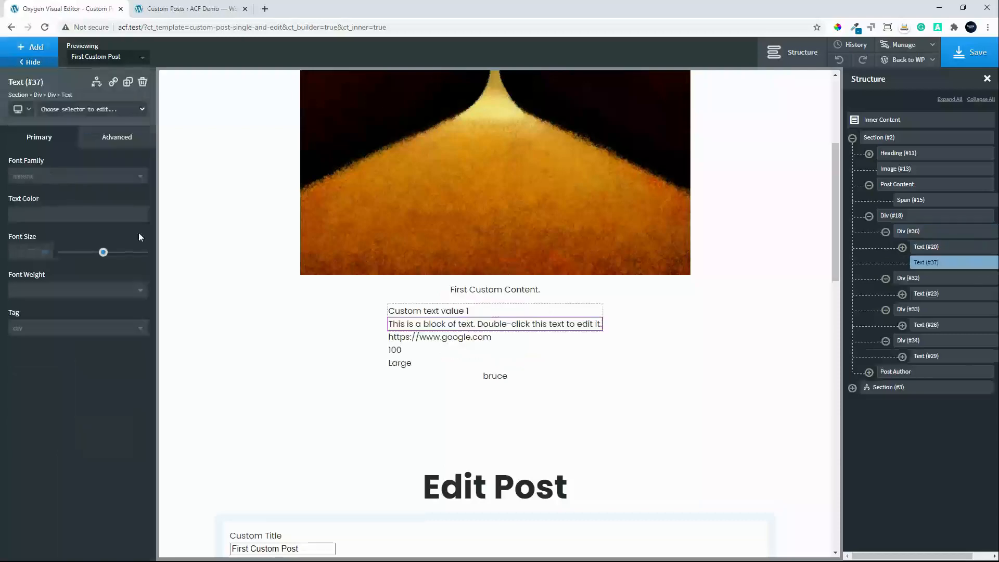
left_click_drag(935, 259, 937, 248)
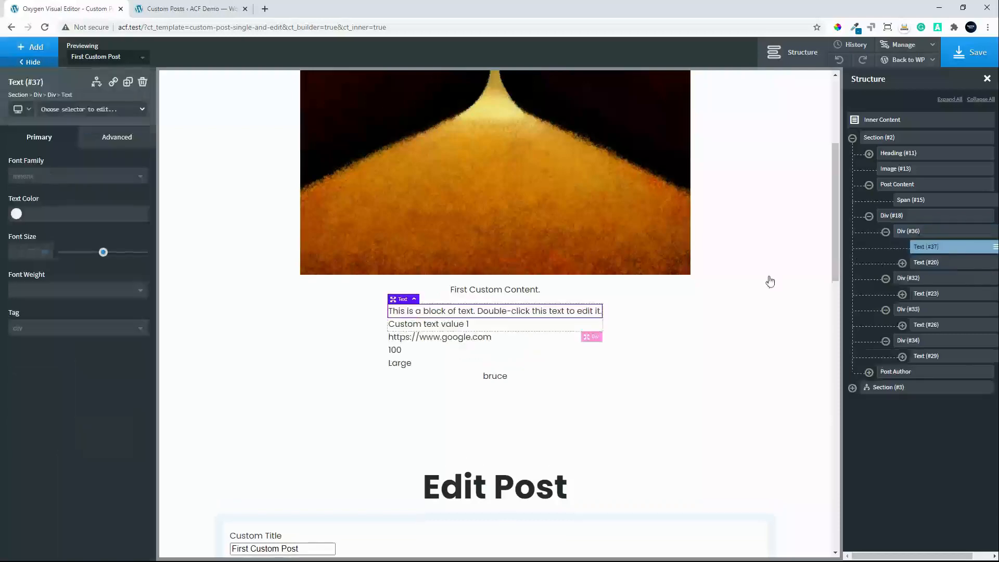
- Replace the new Text element's placeholder with the label "Custom Text Value"
double_click(463, 312)
triple_click(463, 312)
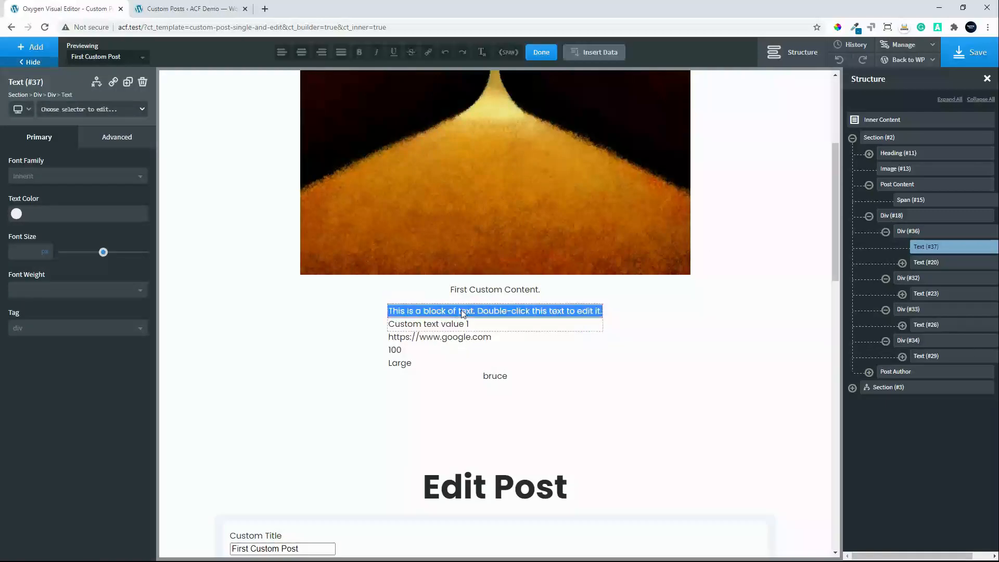
type("Cust")
key("BackSpace")
key("BackSpace")
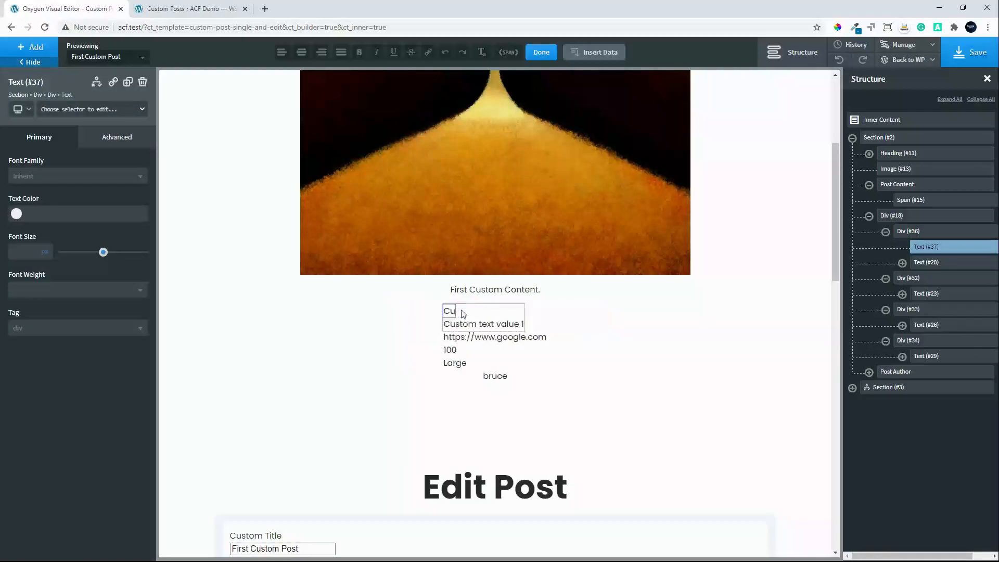
type("stom Text Value")
- Add a display condition to the custom text value's Div, using the Custom Text Value advanced custom field as dynamic data
left_click(926, 236)
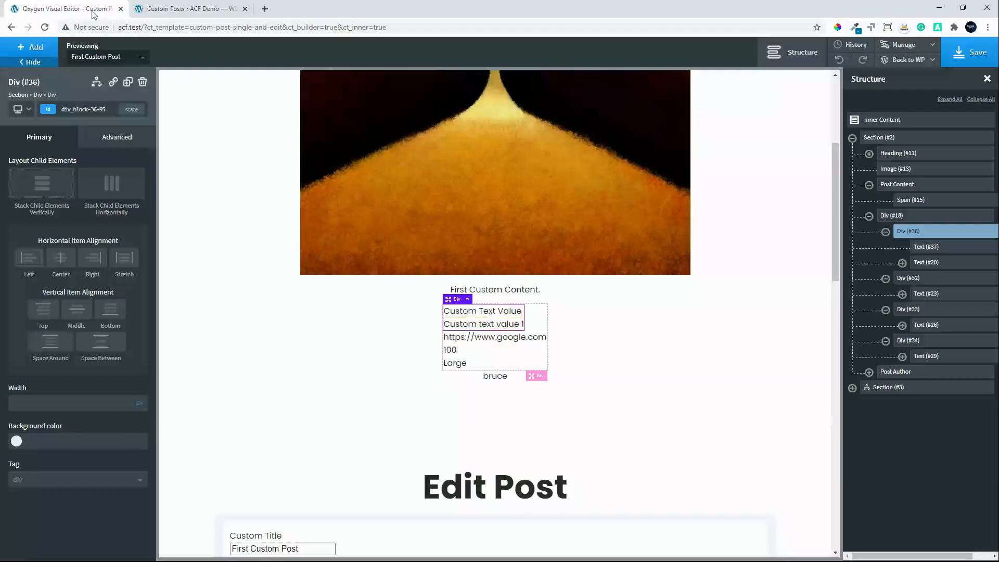
left_click(97, 83)
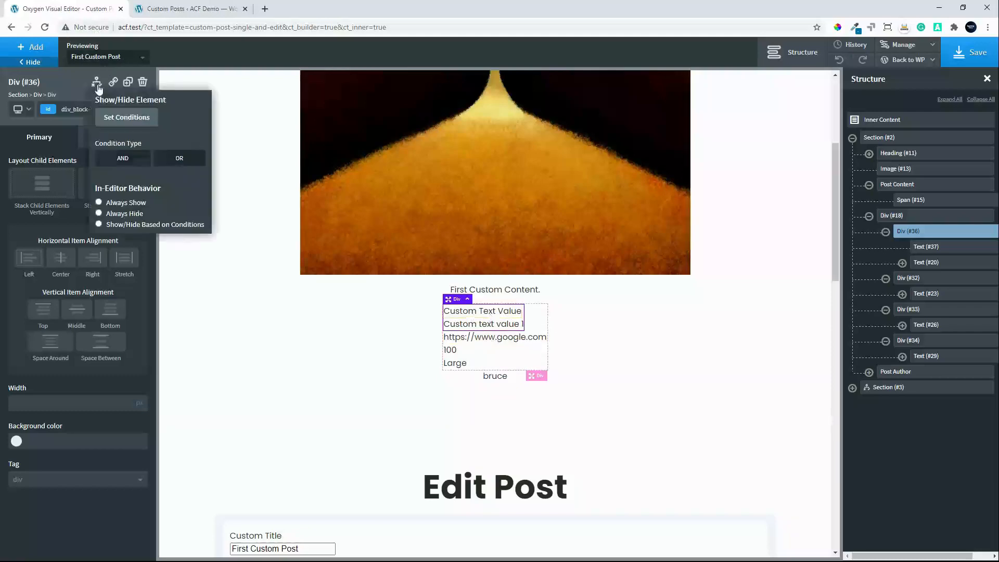
left_click(127, 126)
left_click(508, 228)
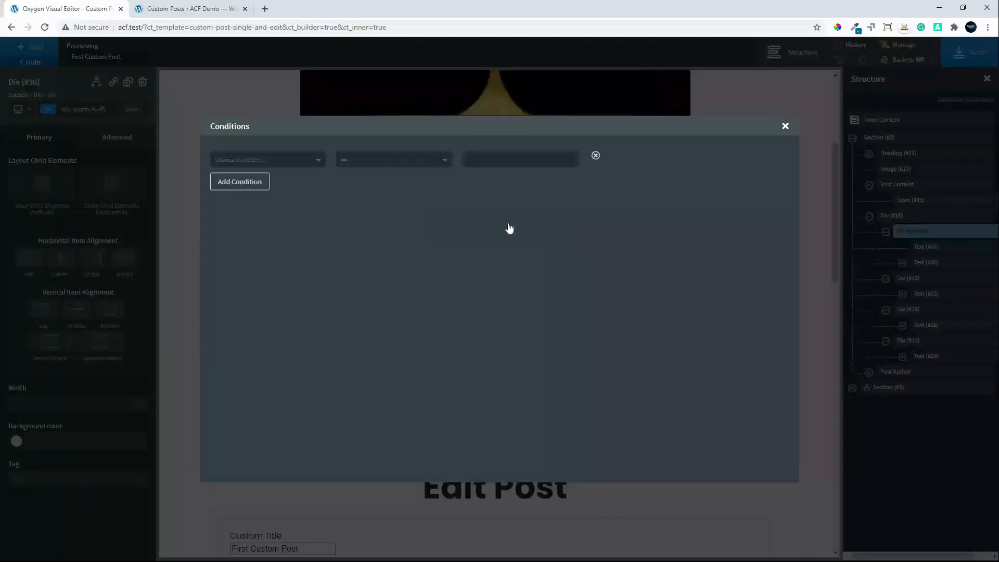
left_click(279, 159)
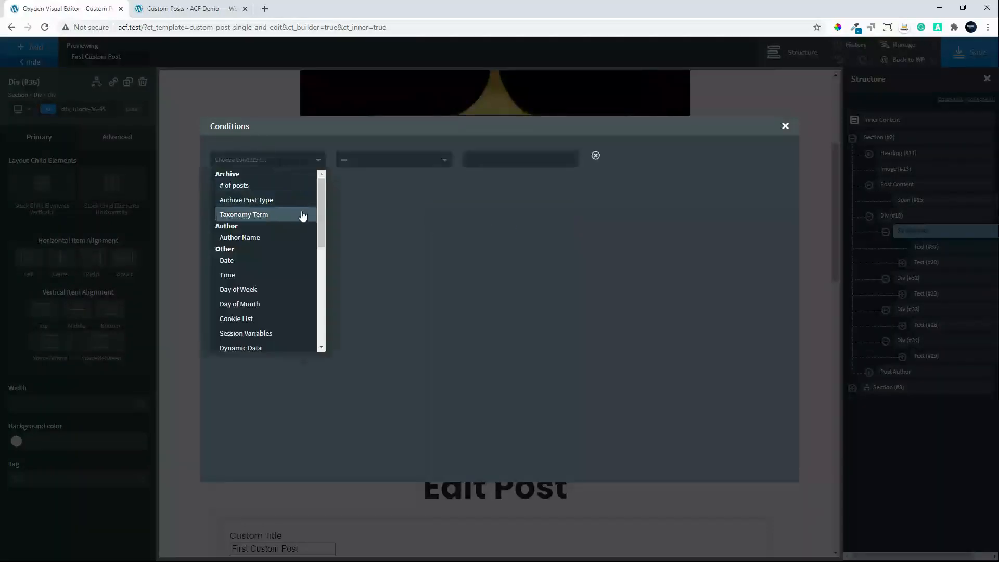
left_click_drag(321, 195, 323, 246)
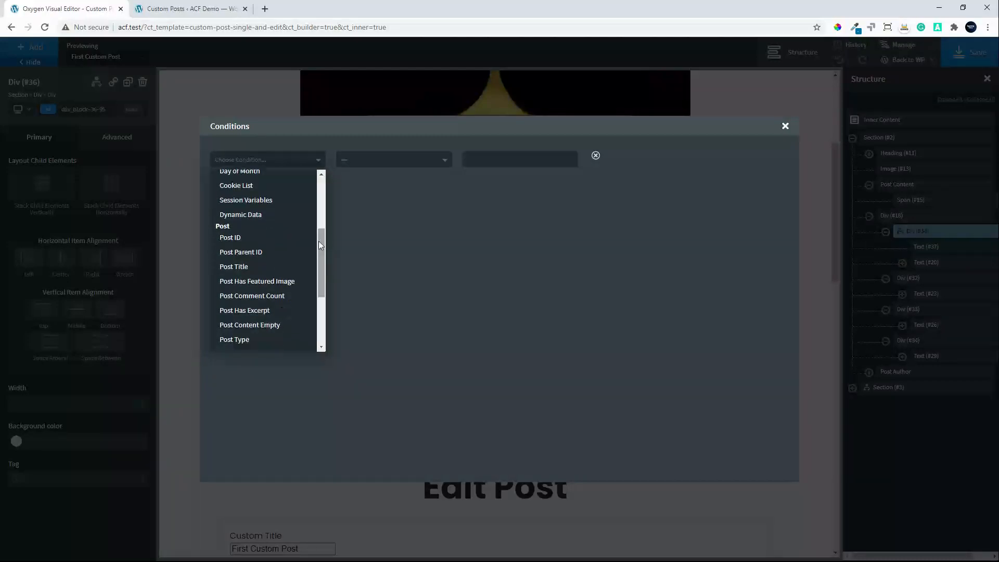
left_click(243, 215)
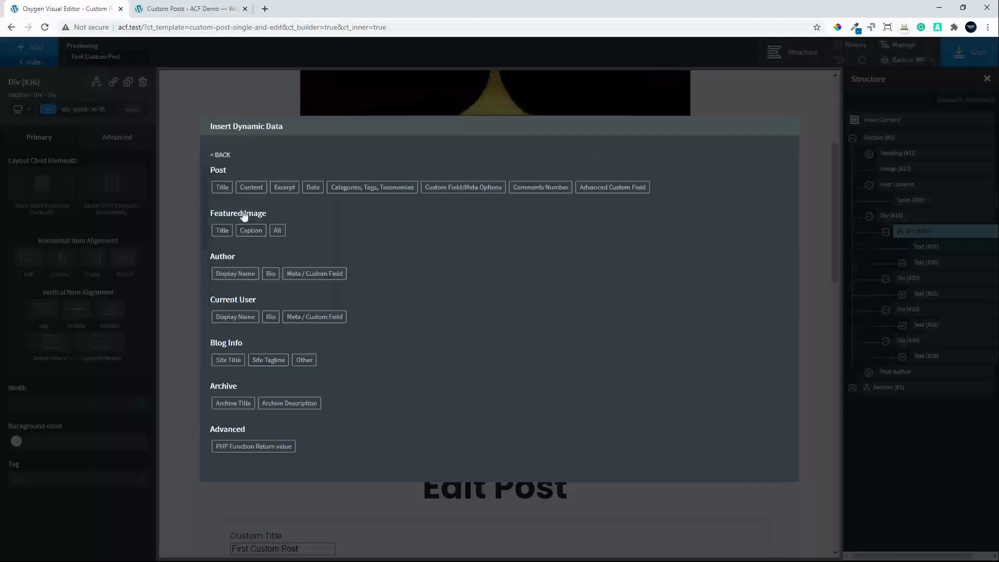
left_click(597, 189)
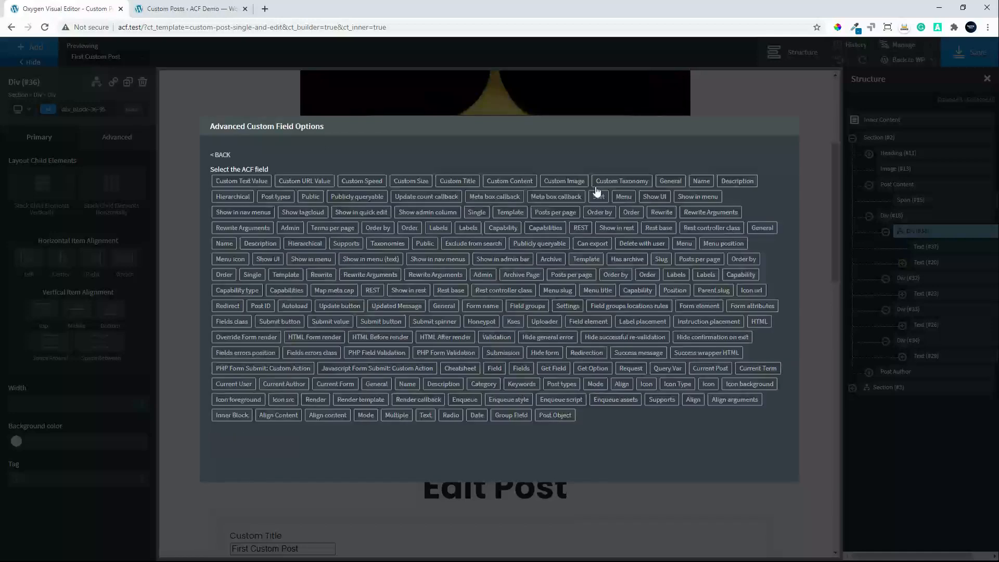
left_click(242, 184)
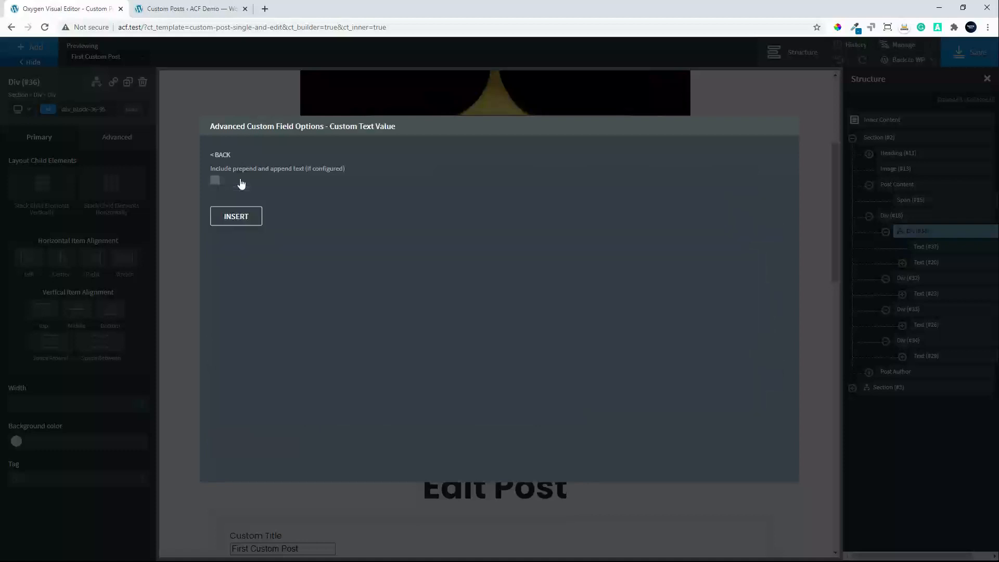
left_click(239, 220)
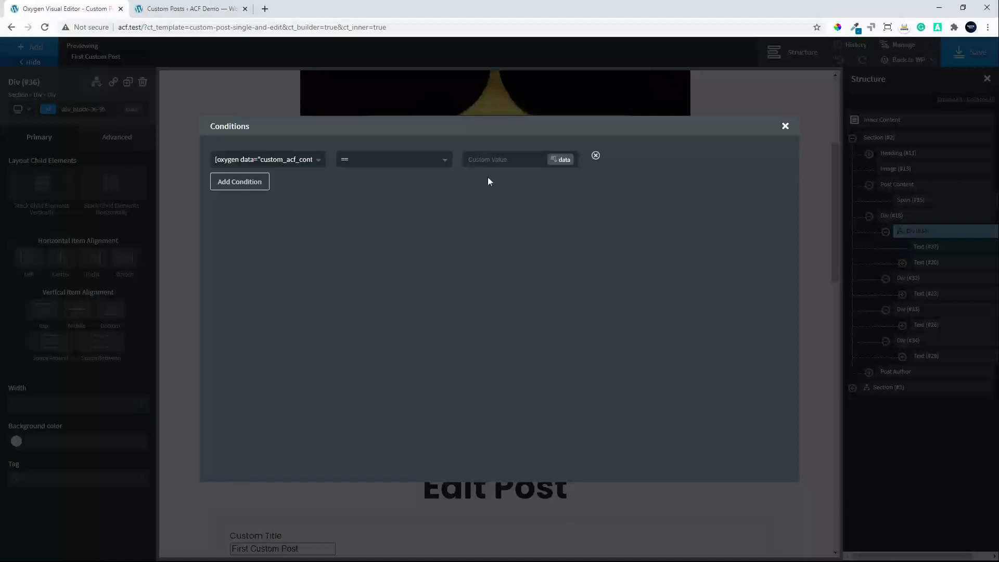
- Set the condition's operator to is_not_blank and save the template
left_click(428, 165)
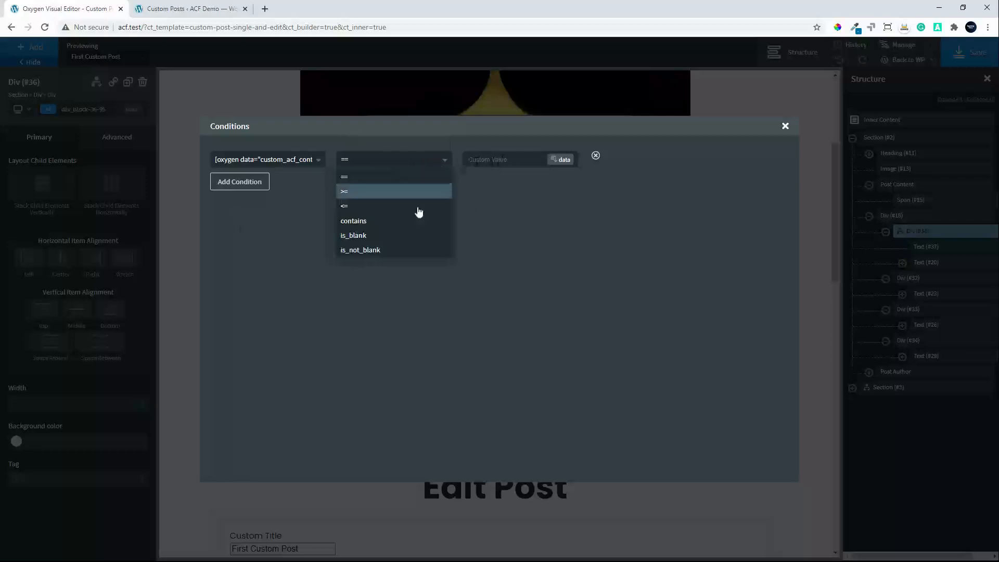
left_click(387, 250)
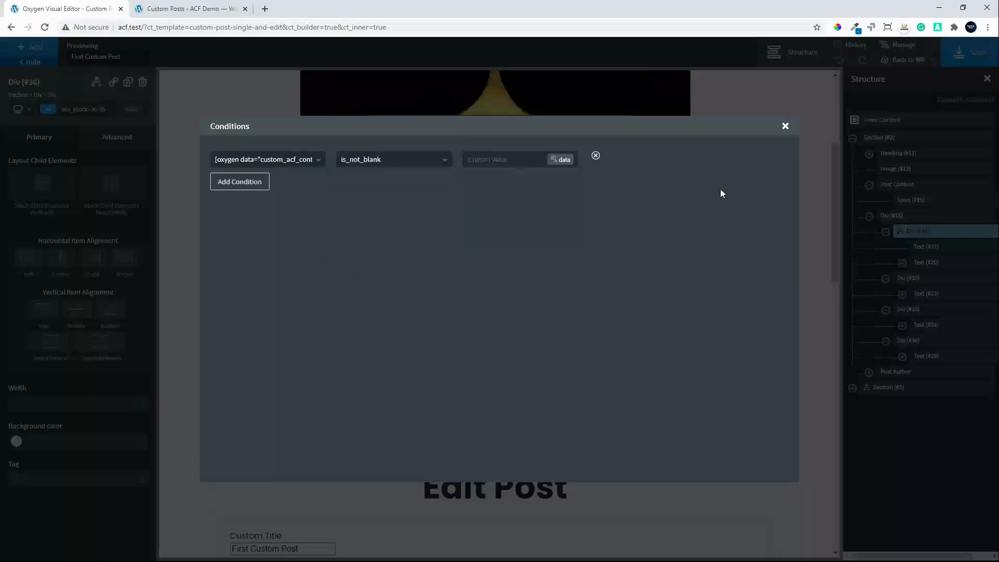
left_click(785, 126)
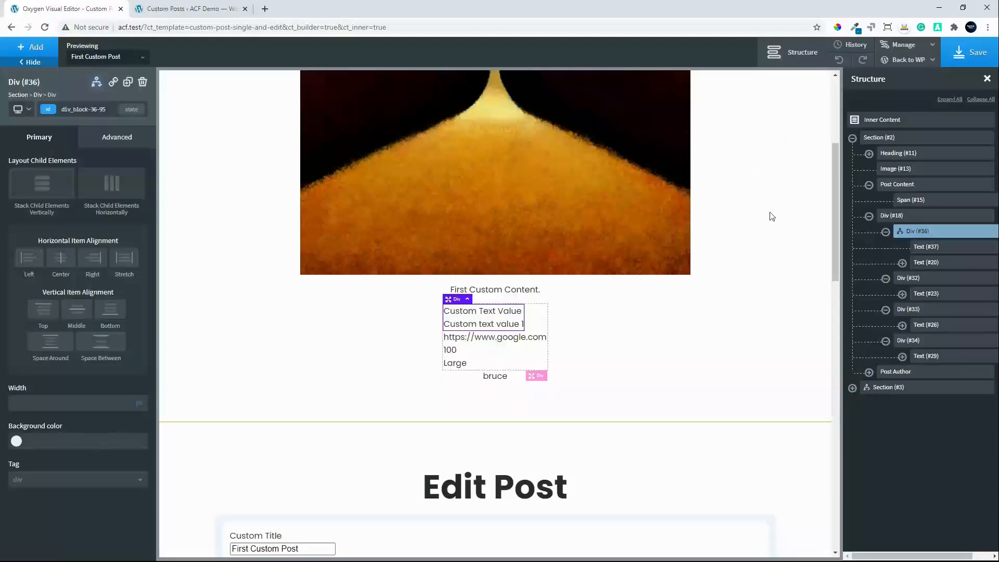
left_click(973, 50)
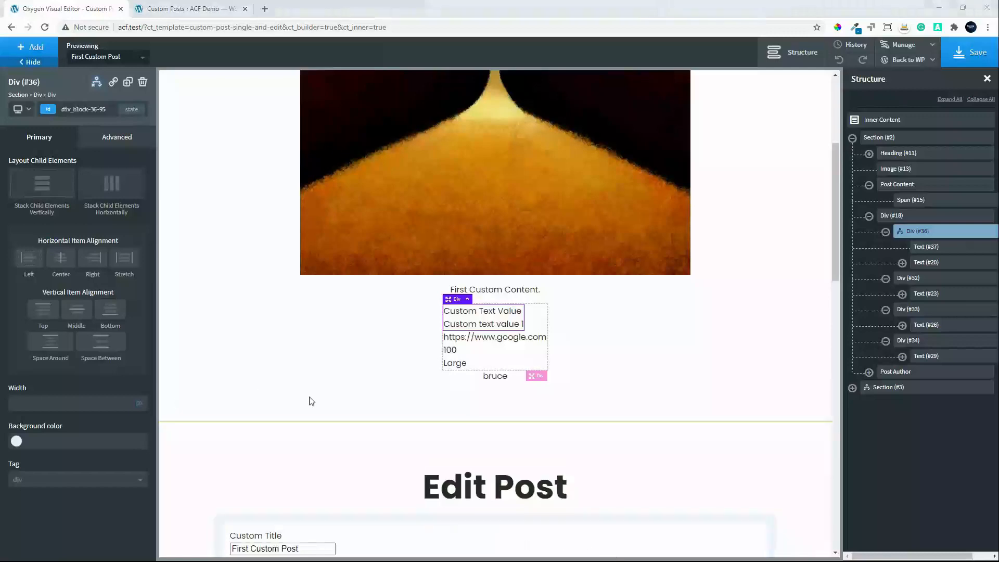
- Add a Text element reading "Website Address" to the custom URL value's Div and place it above the URL
left_click(940, 279)
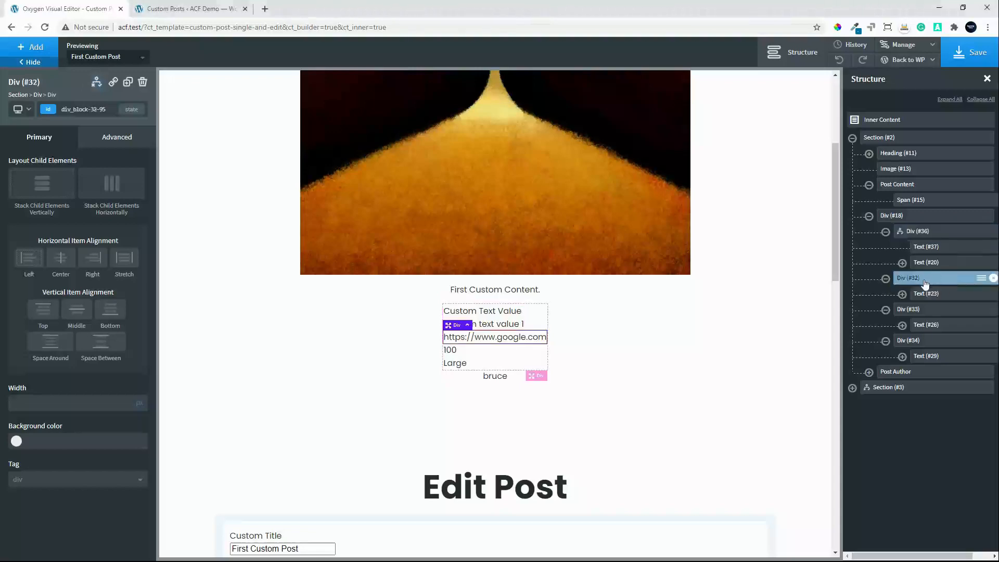
left_click(26, 46)
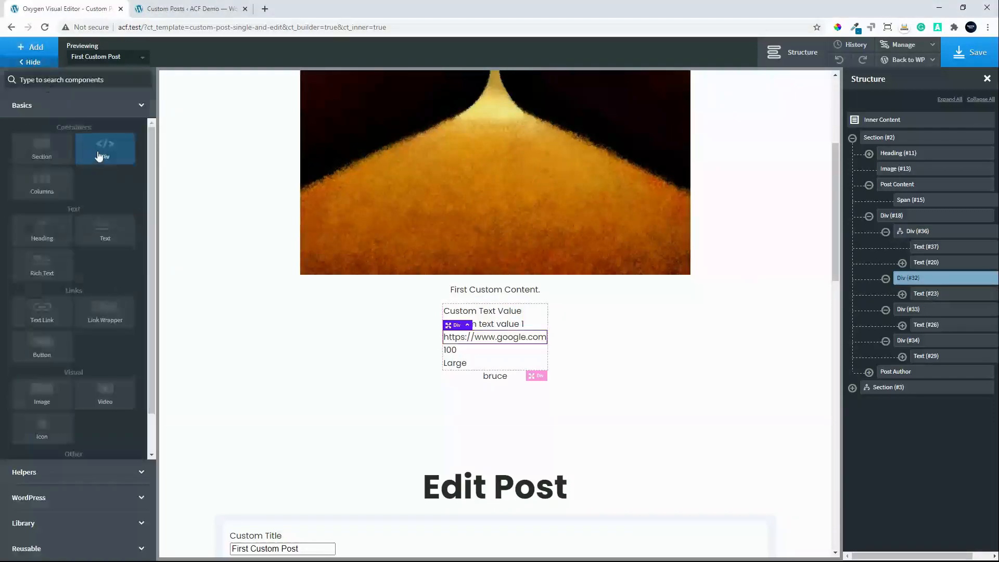
left_click(106, 227)
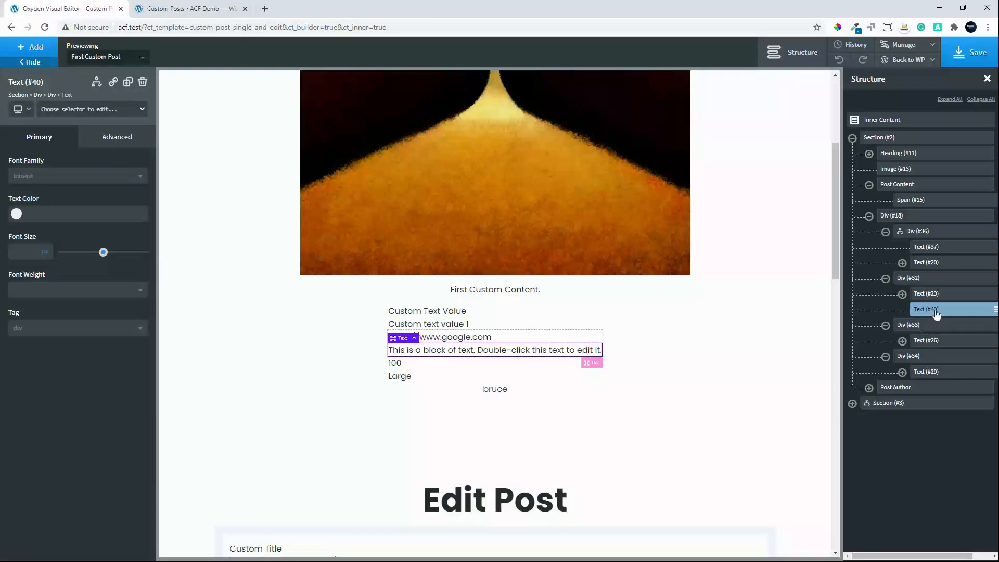
double_click(500, 354)
type("Website")
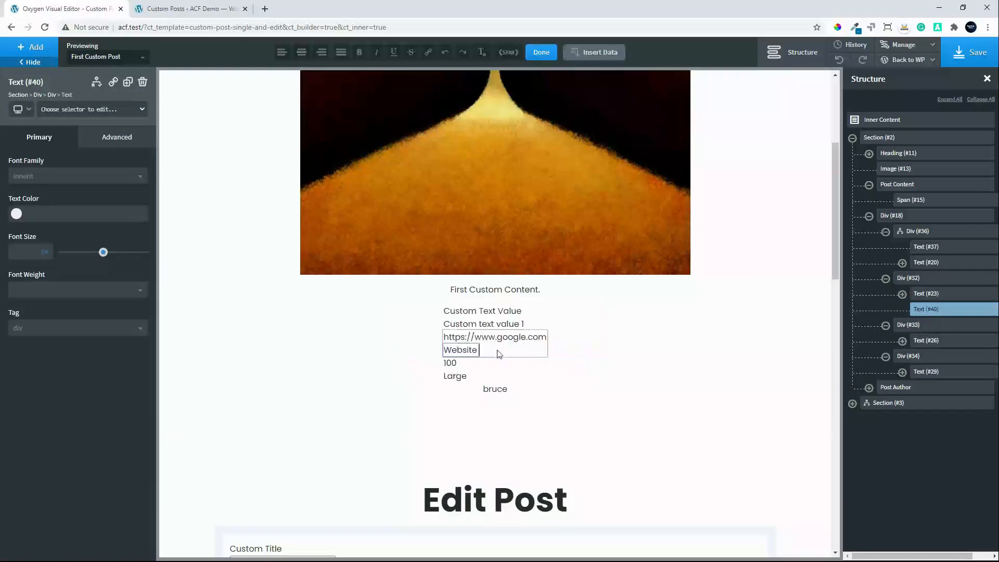
type(" Address")
left_click_drag(923, 318, 930, 292)
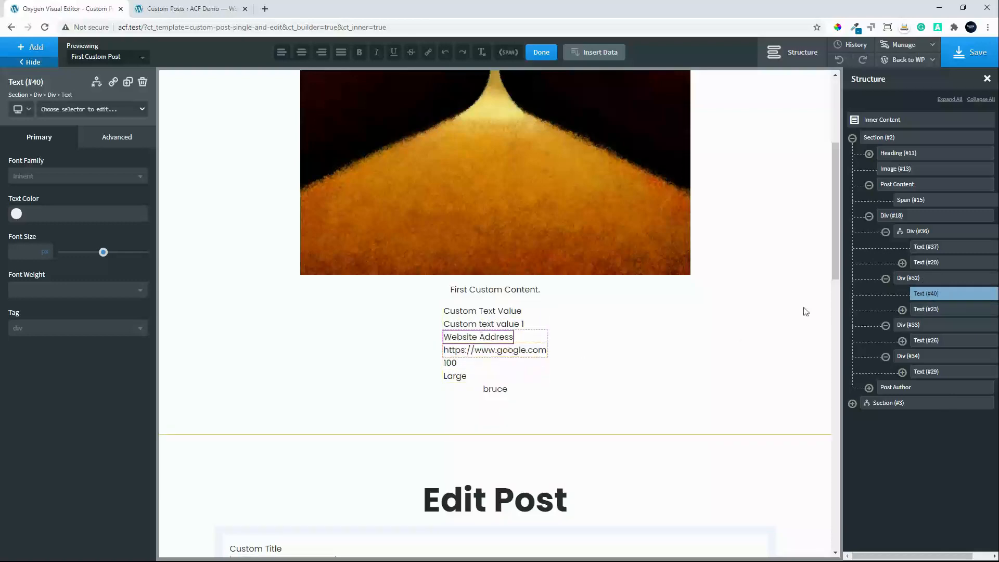
- Add a display condition to the custom URL value's Div, using the Custom URL Value advanced custom field as dynamic data
left_click(924, 283)
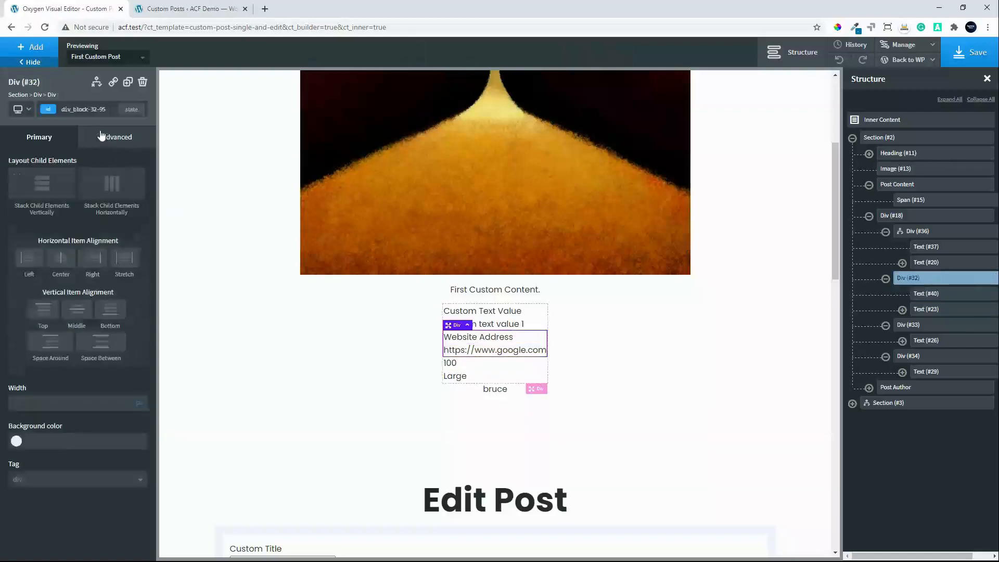
left_click(96, 83)
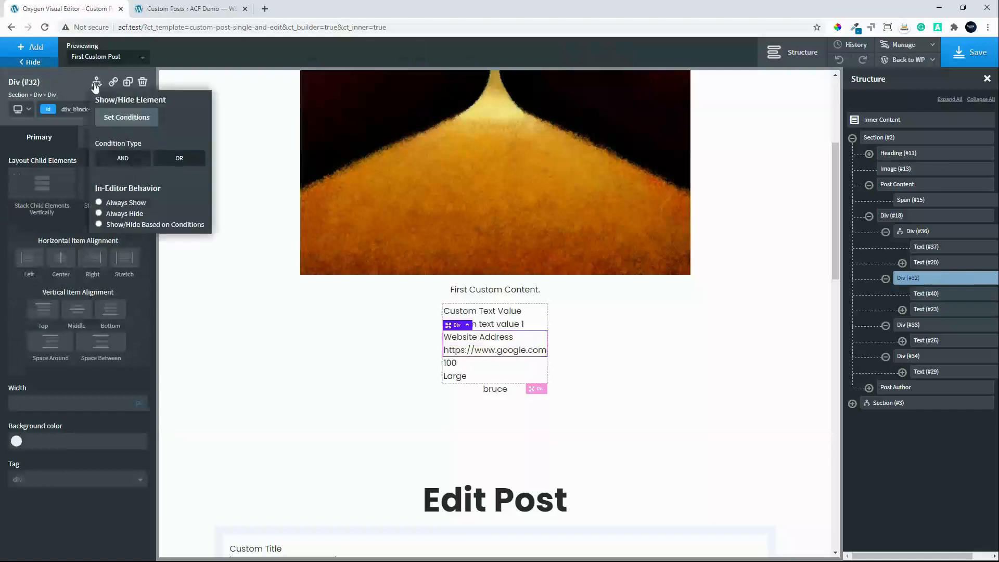
left_click(128, 118)
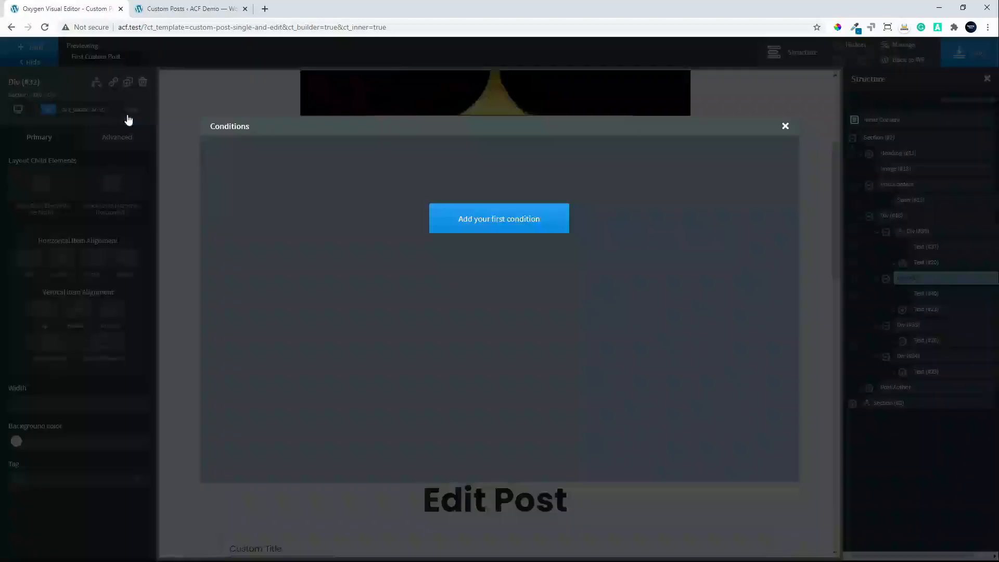
left_click(472, 223)
left_click(282, 160)
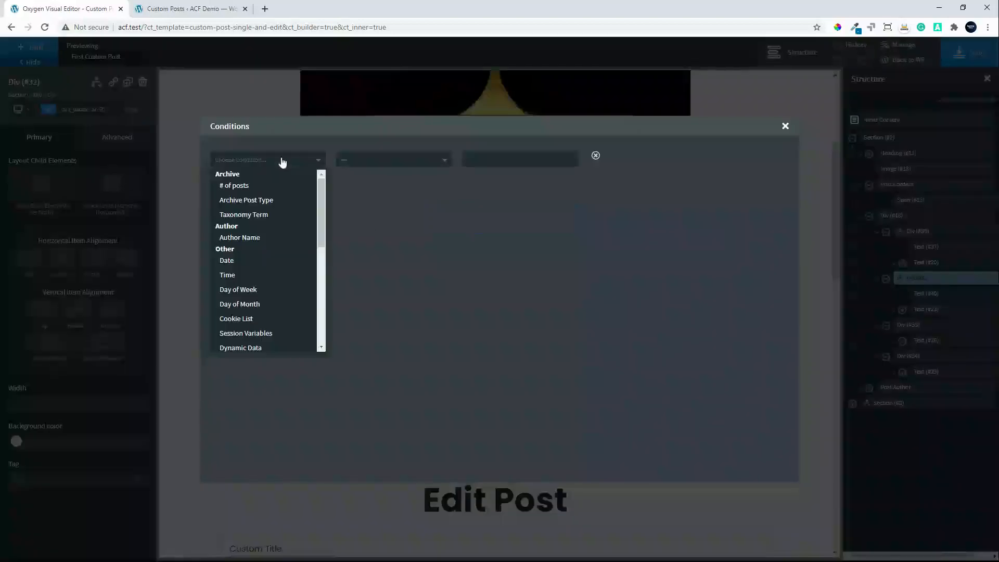
scroll(283, 305, "down", 2)
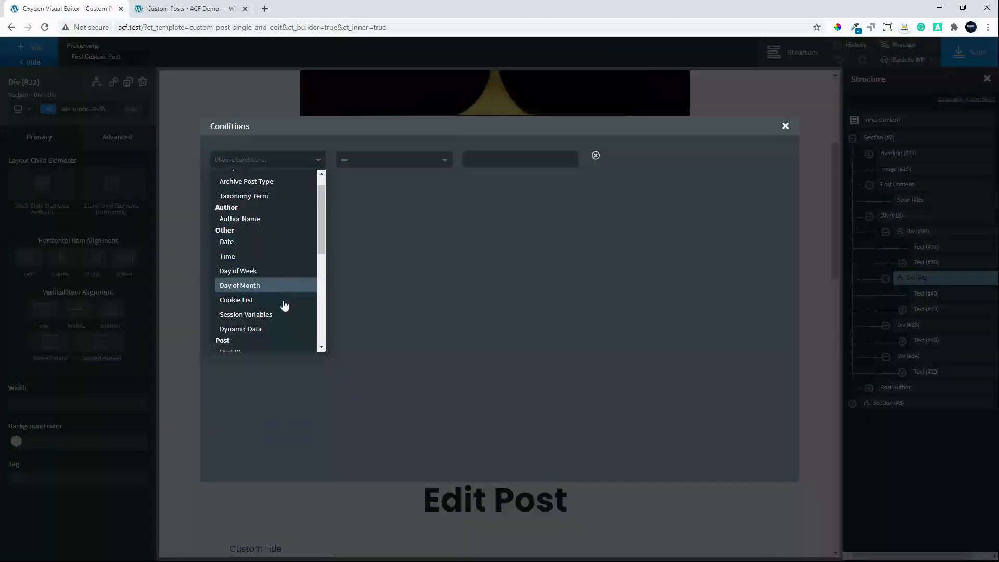
scroll(285, 306, "down", 1)
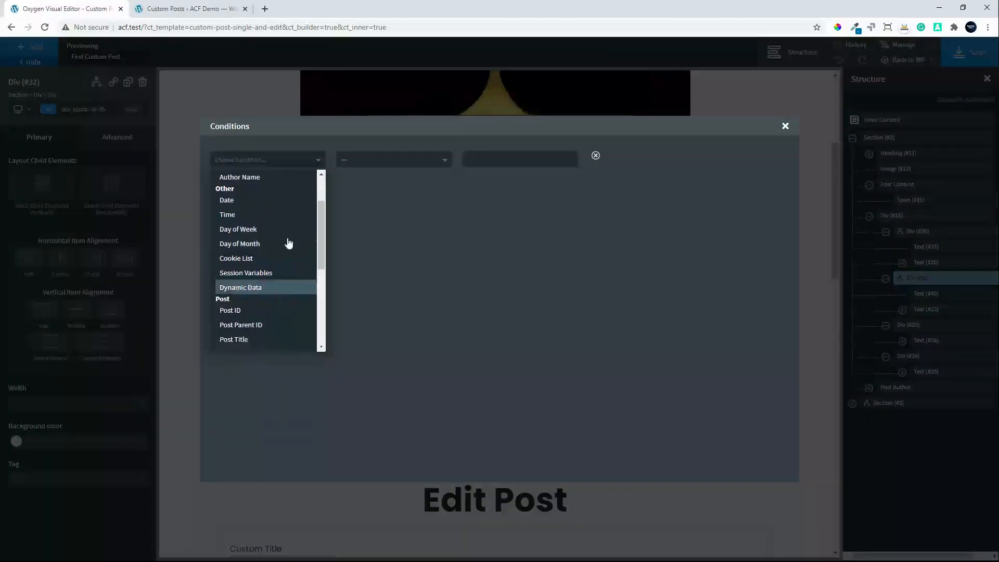
left_click(265, 293)
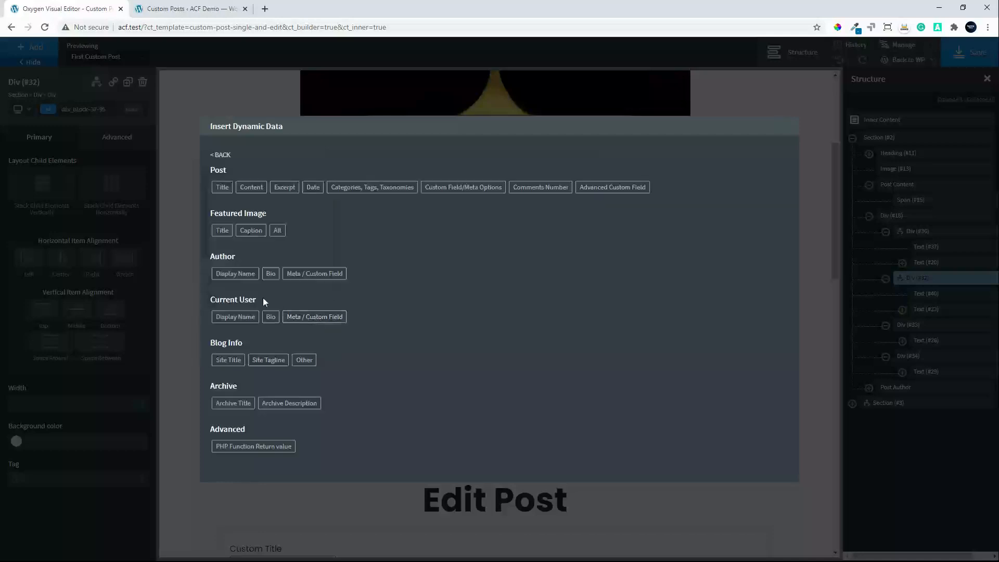
left_click(600, 189)
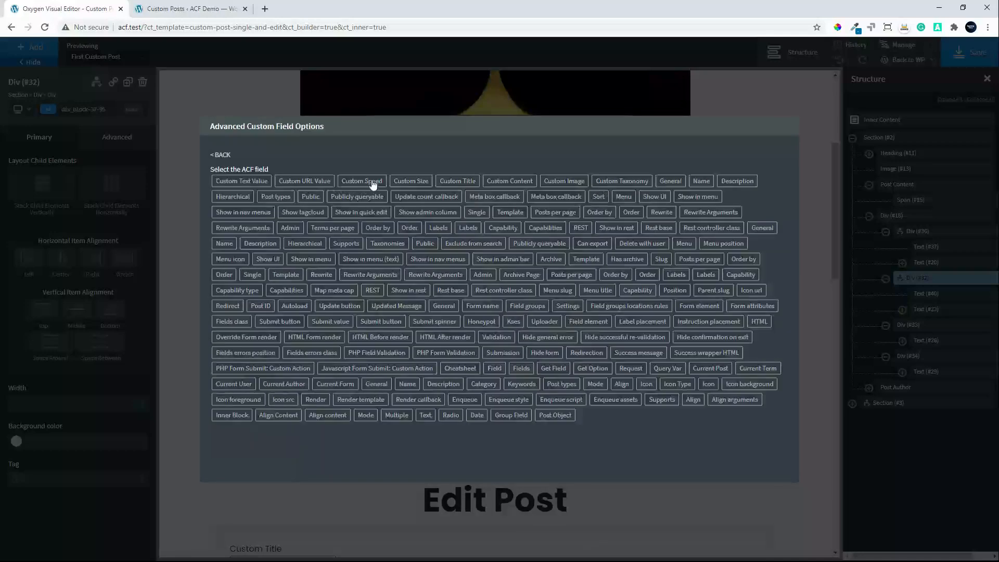
left_click(302, 186)
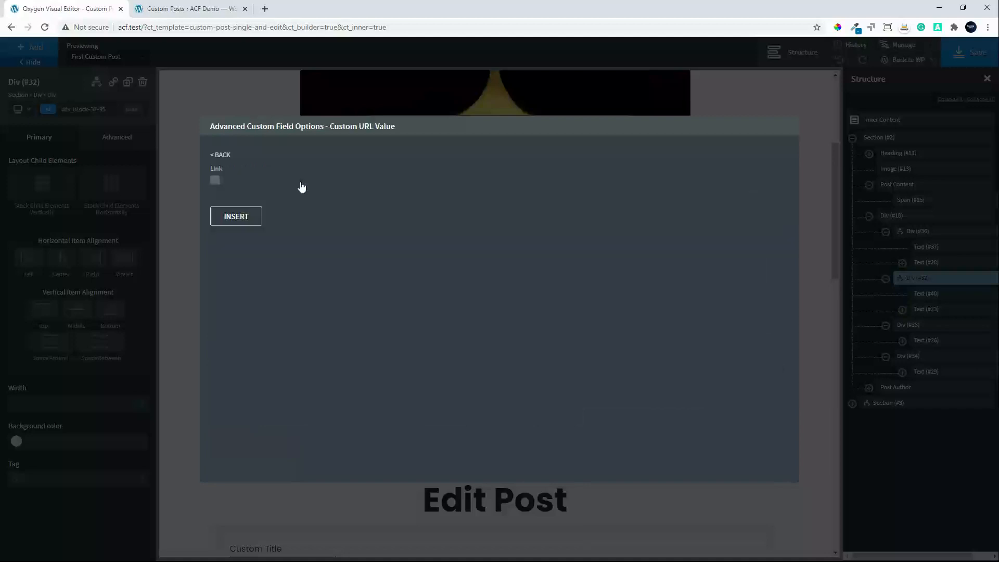
left_click(247, 224)
- Set the URL condition's operator to is_not_blank and close the conditions dialog
left_click(397, 167)
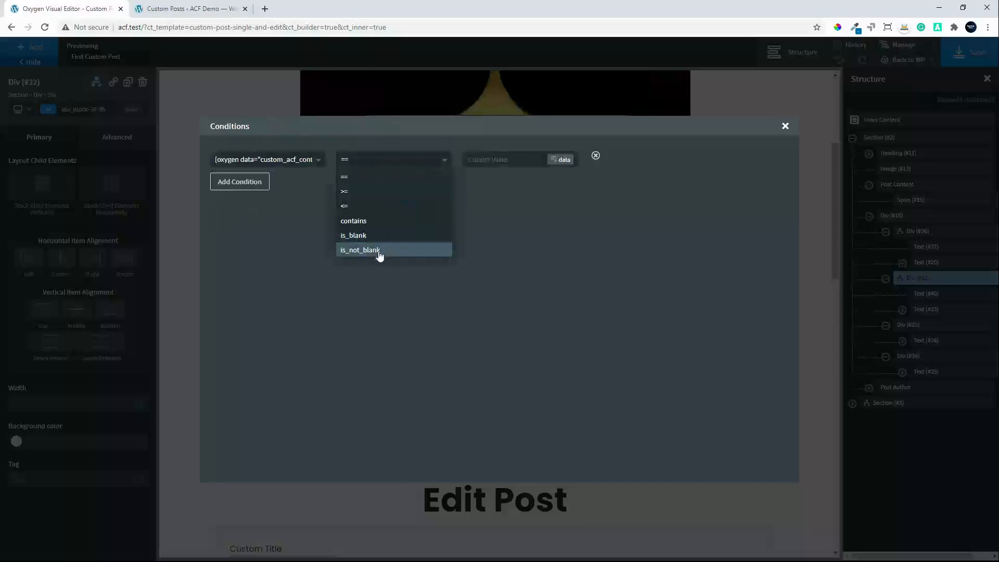
left_click(379, 251)
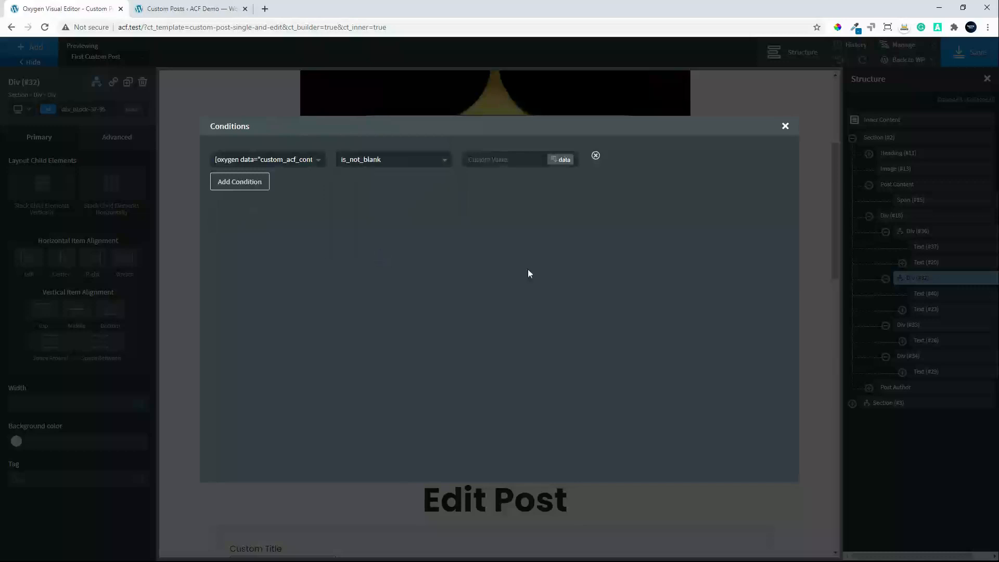
left_click(786, 127)
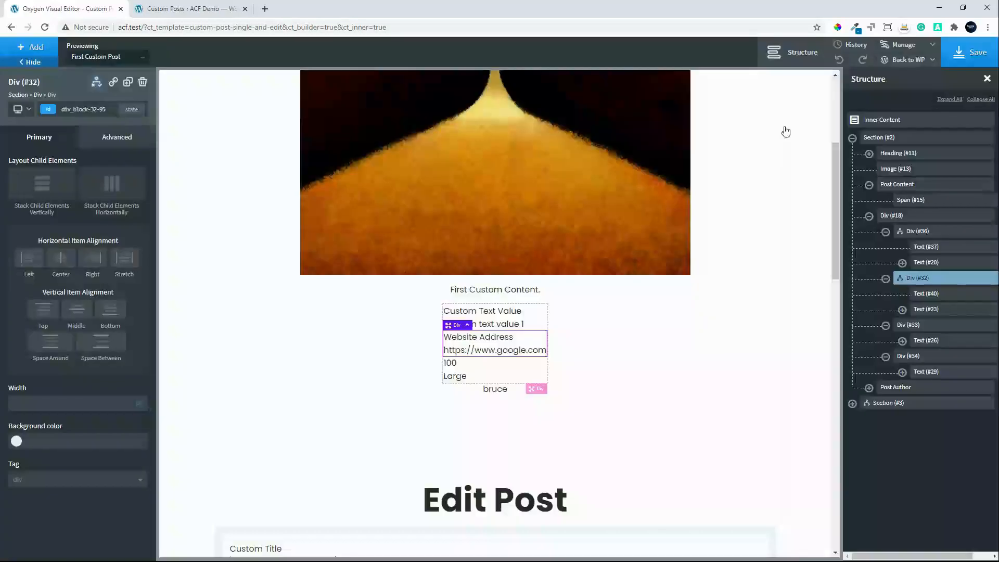
- Add a Text element reading "Custom Speed" to the speed value's Div and place it above the value
left_click(920, 326)
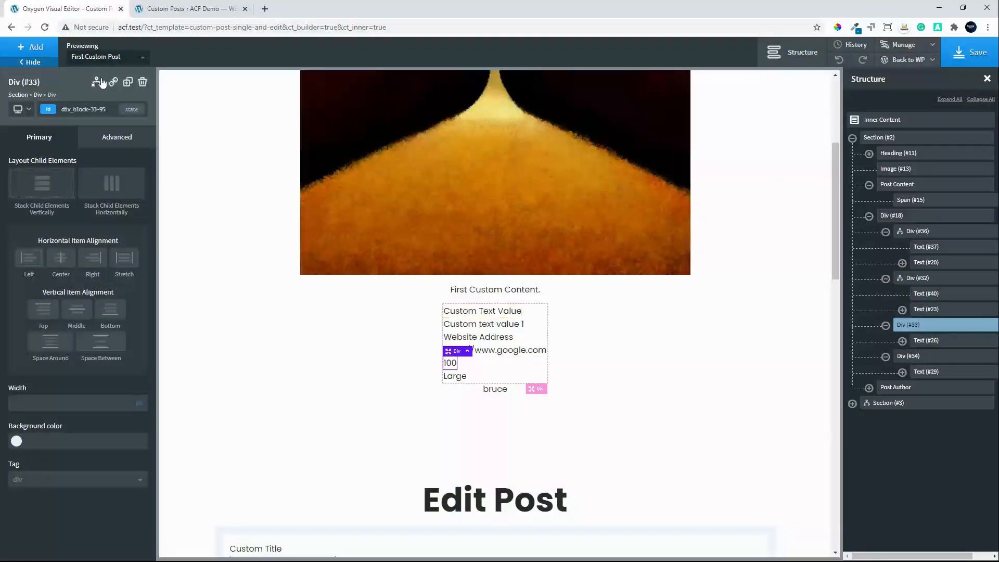
left_click(22, 48)
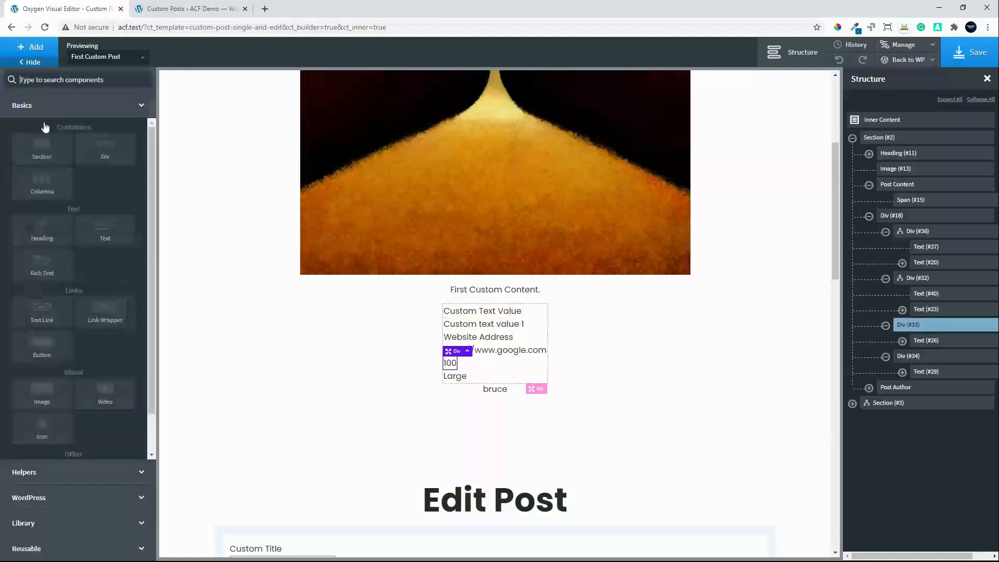
left_click(98, 225)
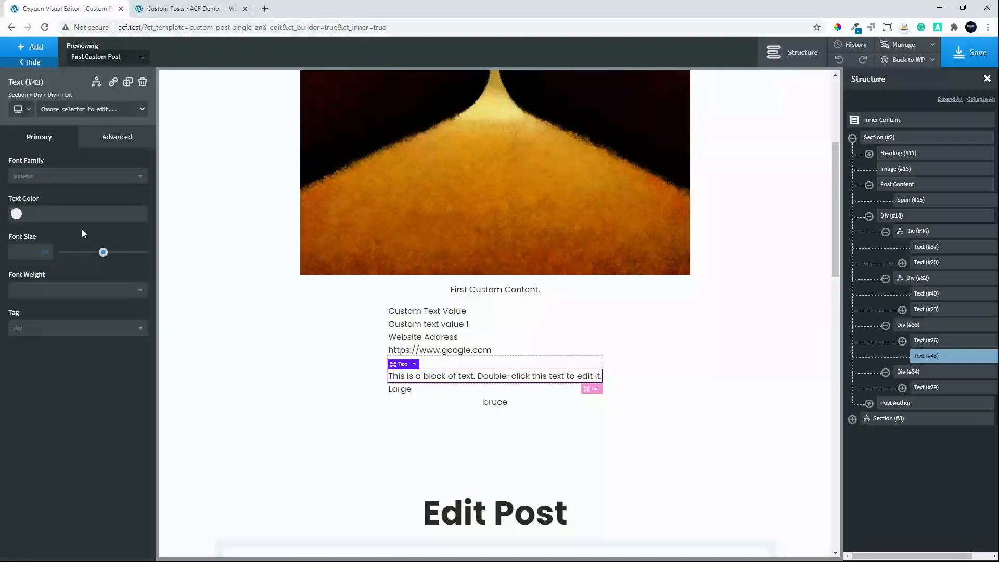
double_click(404, 382)
key("ctrl+a")
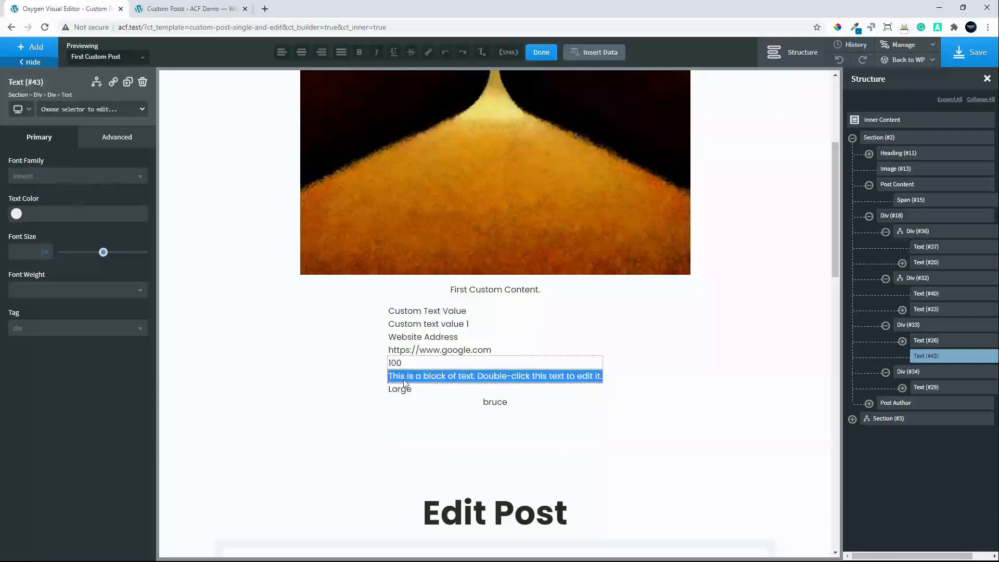
type("Custom")
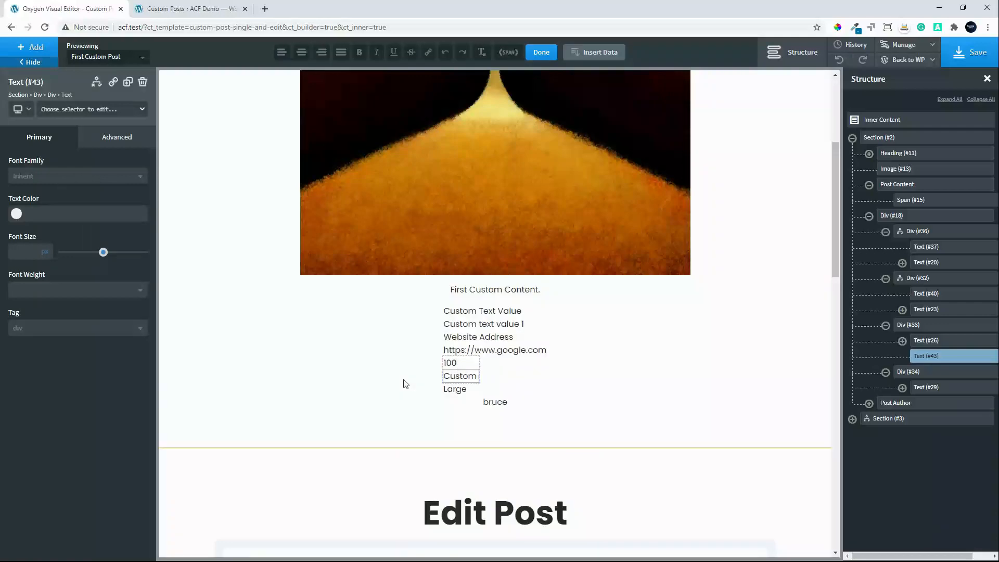
type(" Speed")
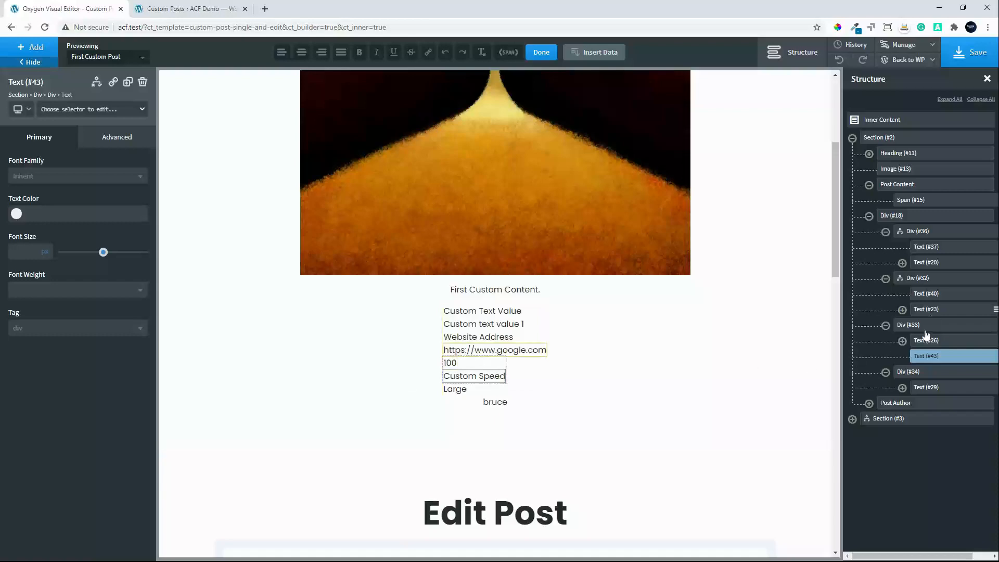
left_click_drag(924, 358, 929, 343)
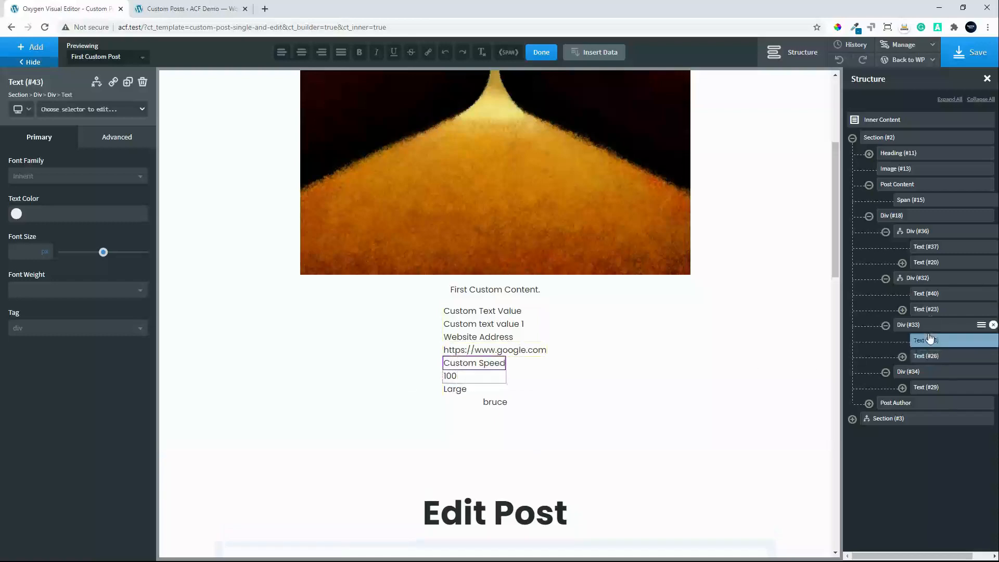
- Add a display condition to the speed value's Div, using the Custom Speed advanced custom field as dynamic data
left_click(909, 325)
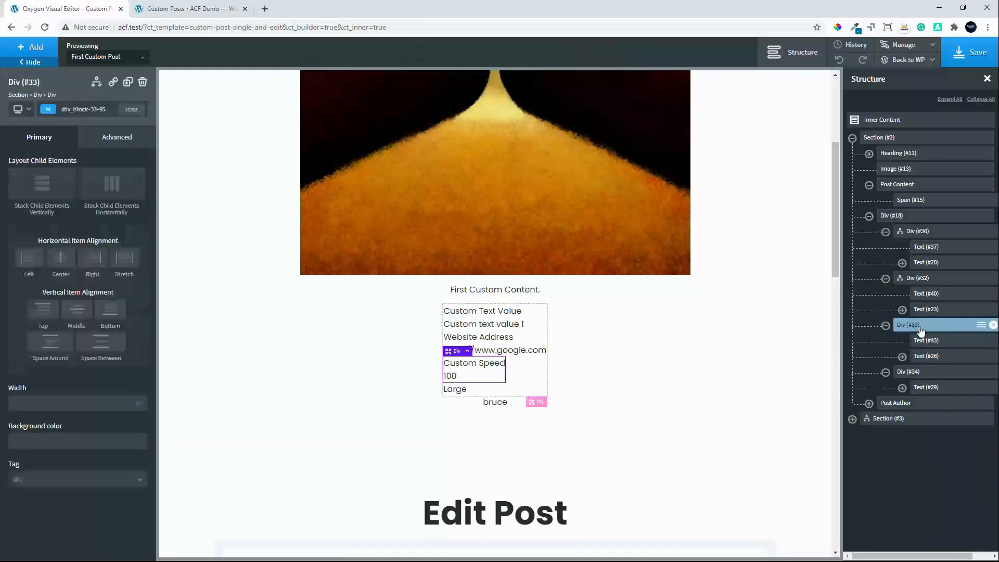
left_click(97, 83)
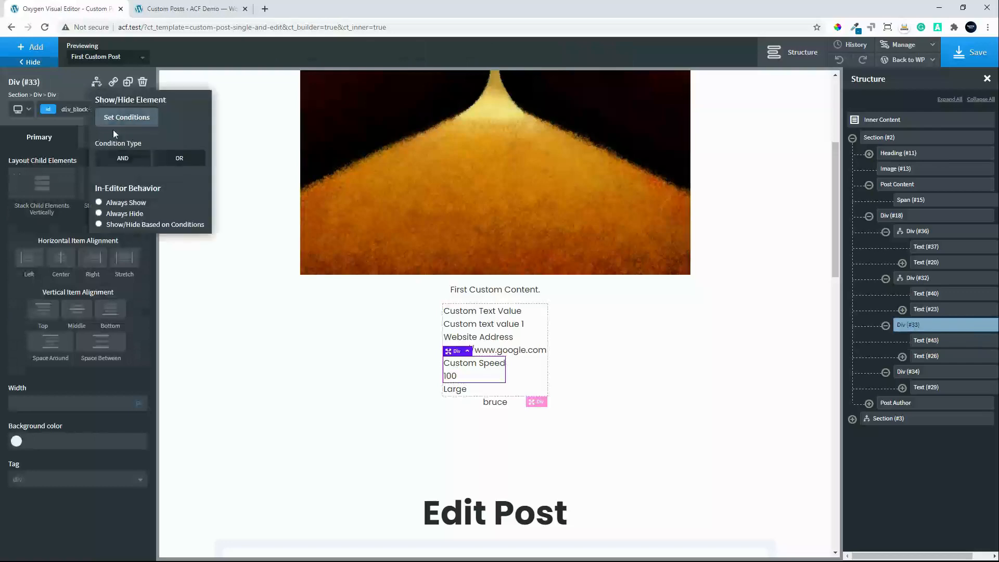
left_click(125, 120)
left_click(492, 231)
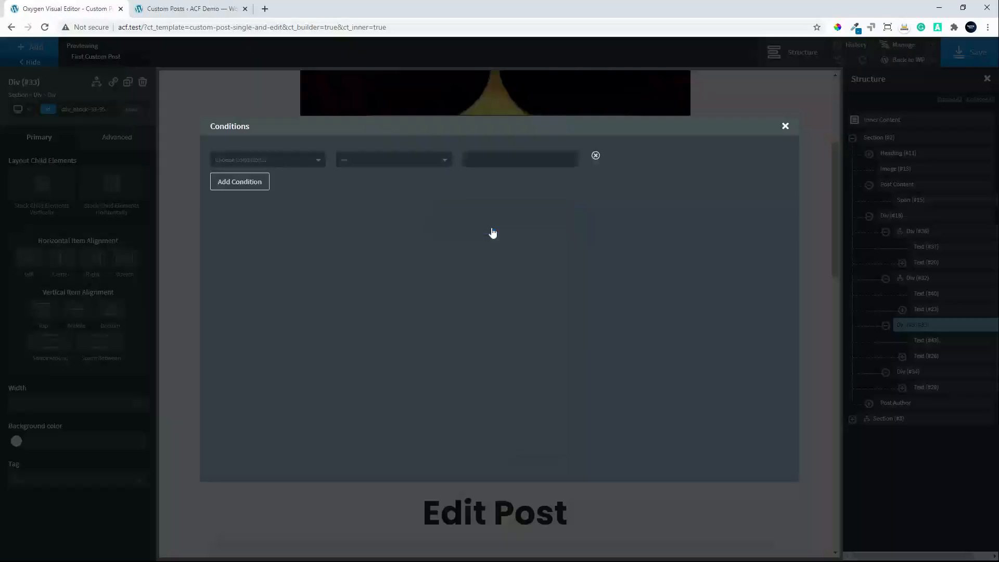
left_click(308, 164)
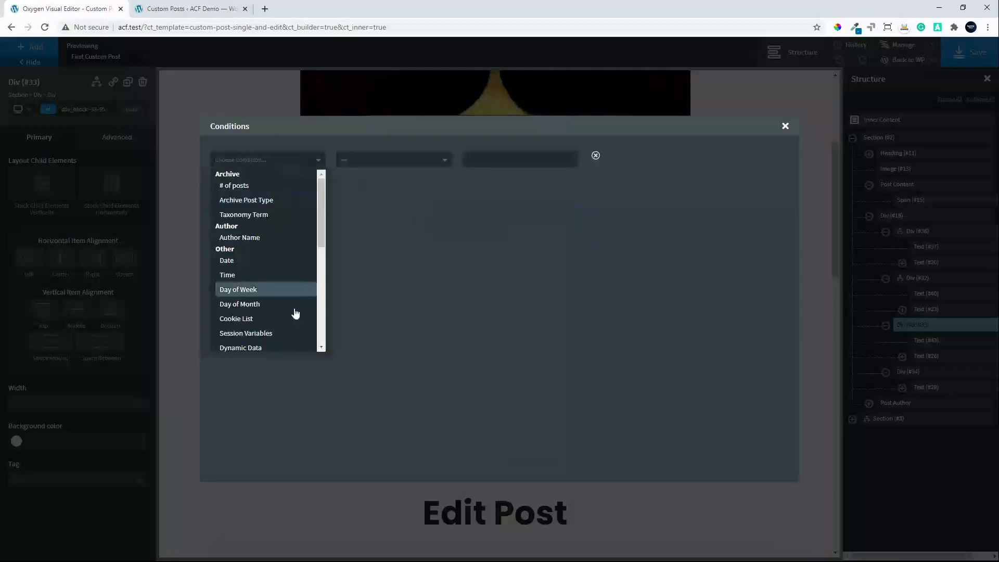
scroll(293, 312, "down", 1)
scroll(292, 312, "down", 1)
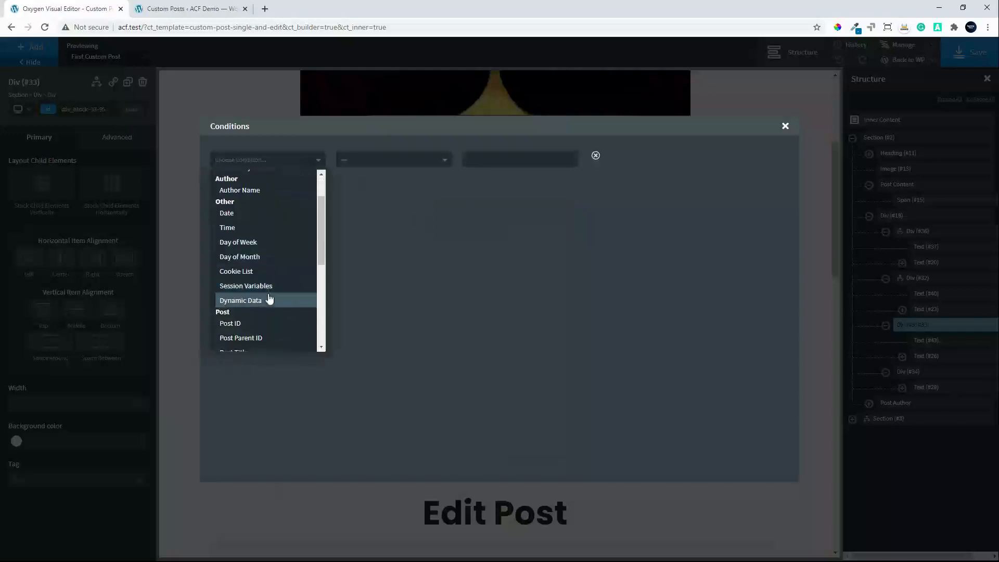
left_click(426, 163)
left_click(609, 192)
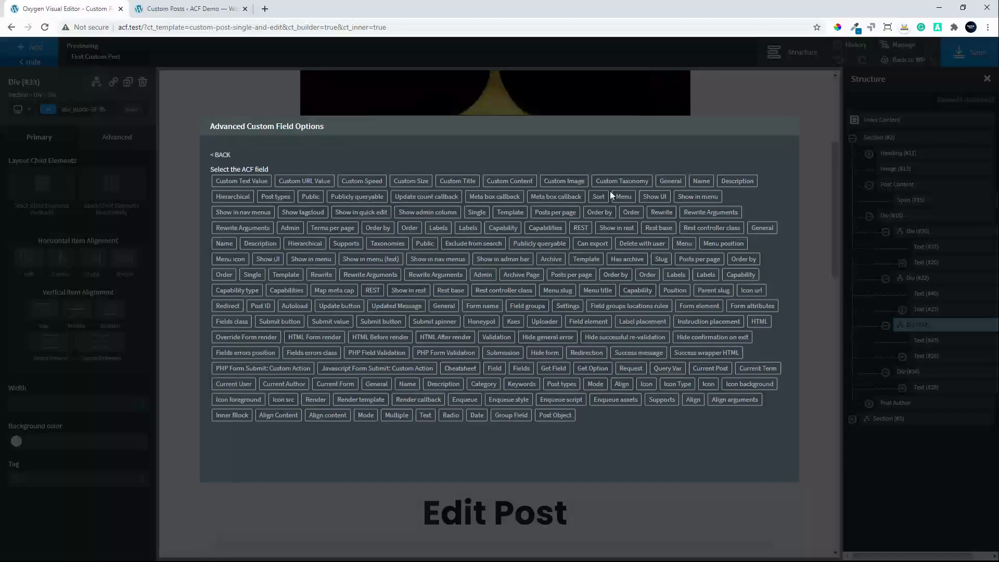
left_click(364, 182)
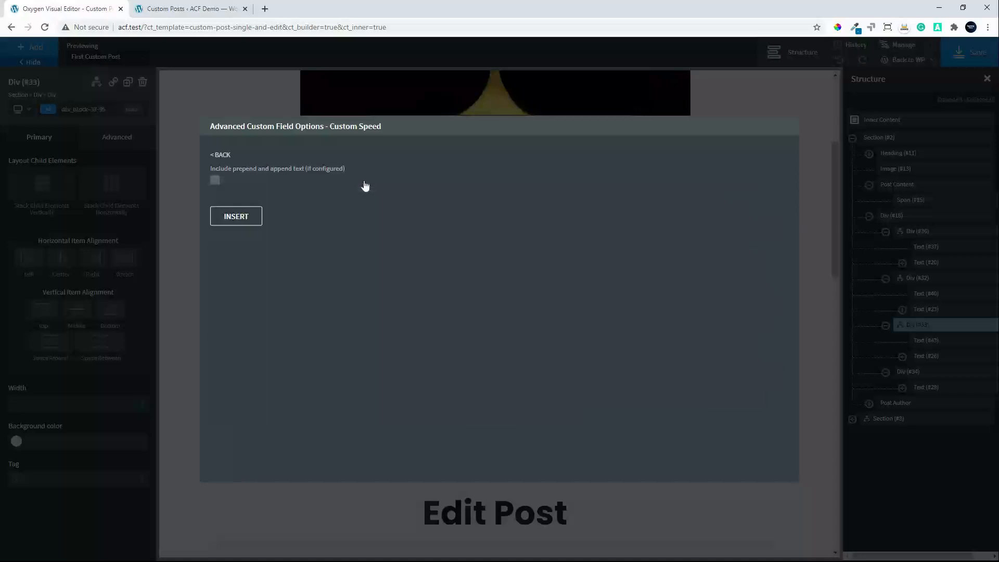
left_click(237, 217)
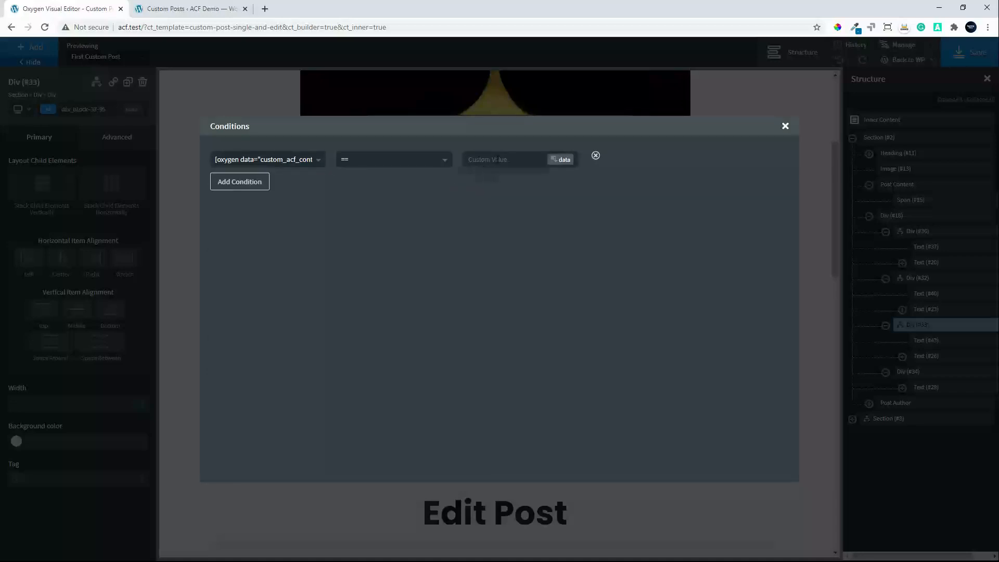
- Set the speed condition's operator to is_not_blank and close the conditions dialog
left_click(406, 163)
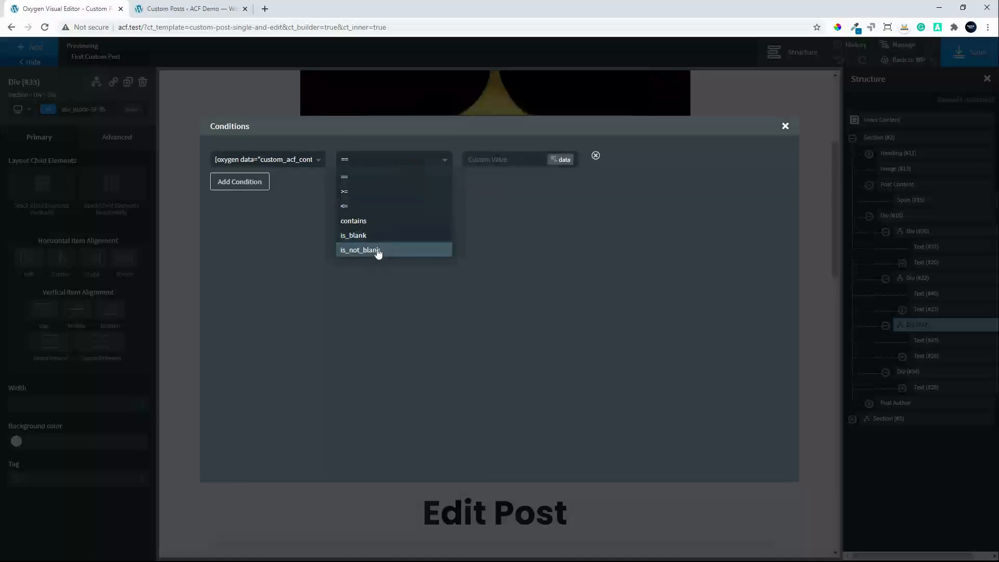
left_click(381, 251)
left_click(785, 127)
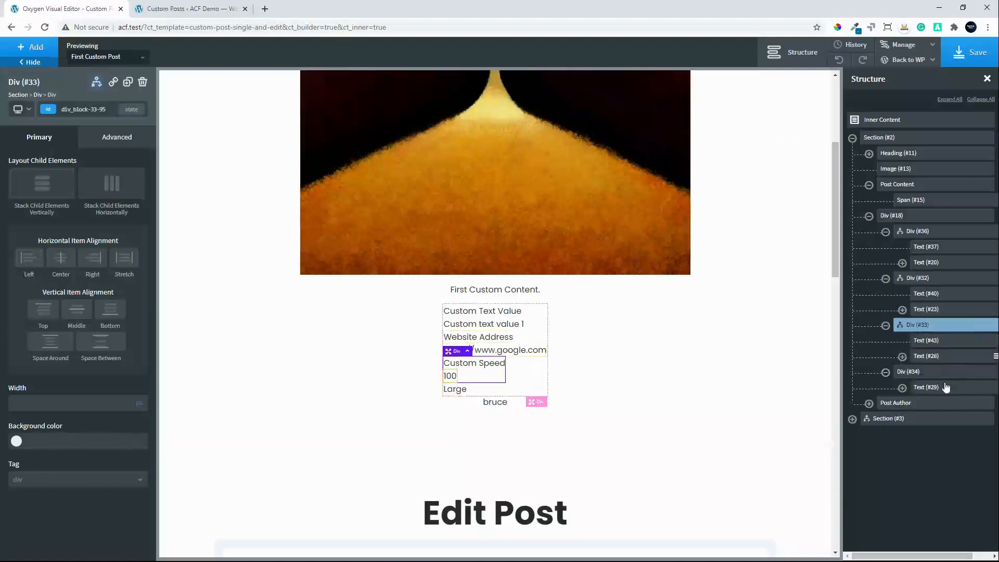
- Add a Text element reading "Size" to the size value's Div and place it above the value
left_click(906, 373)
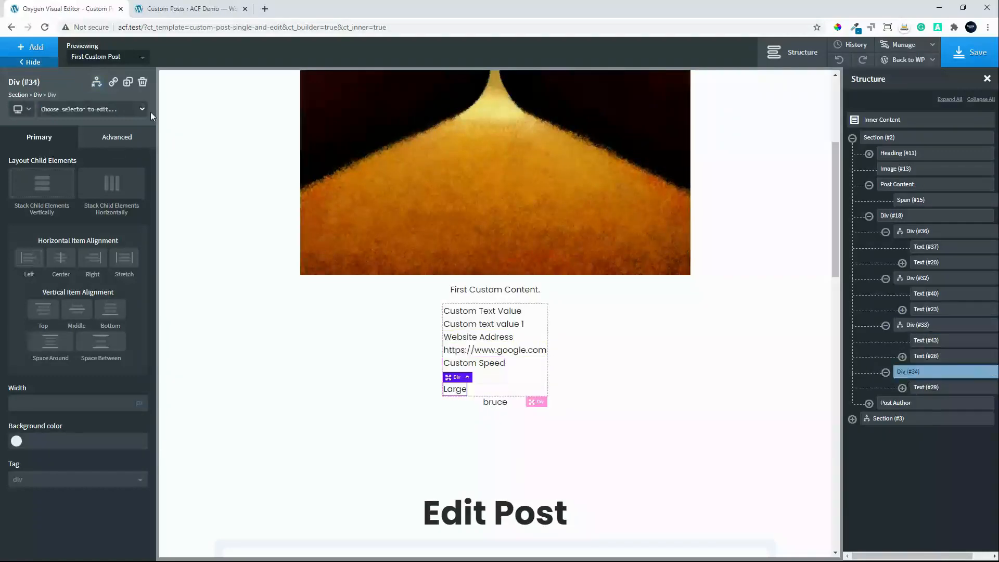
left_click(21, 52)
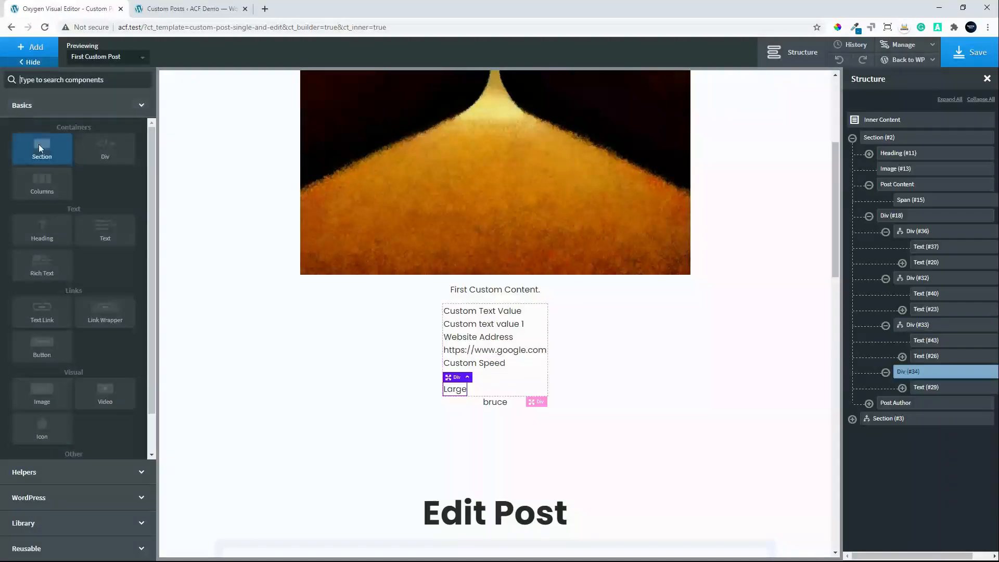
left_click(98, 236)
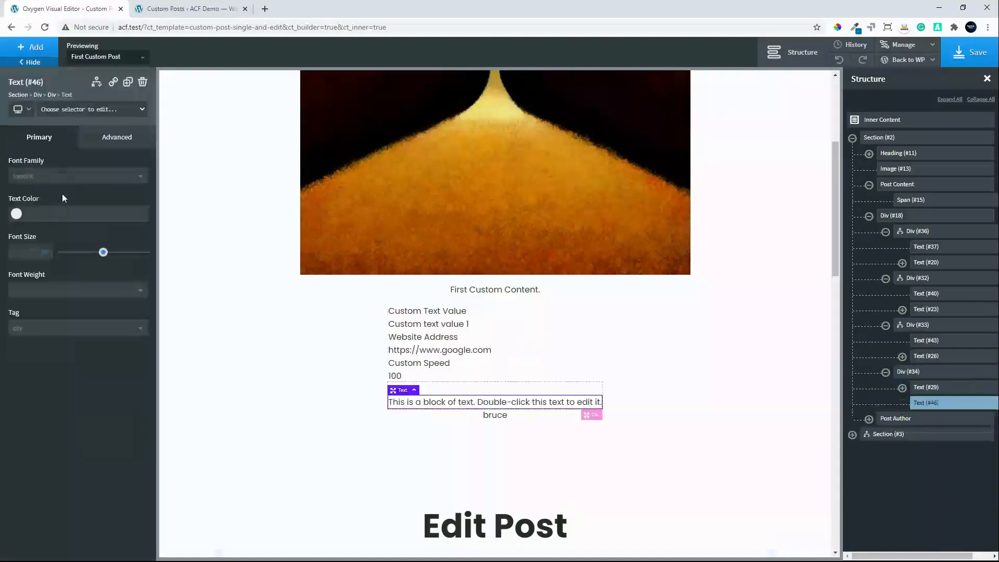
double_click(443, 404)
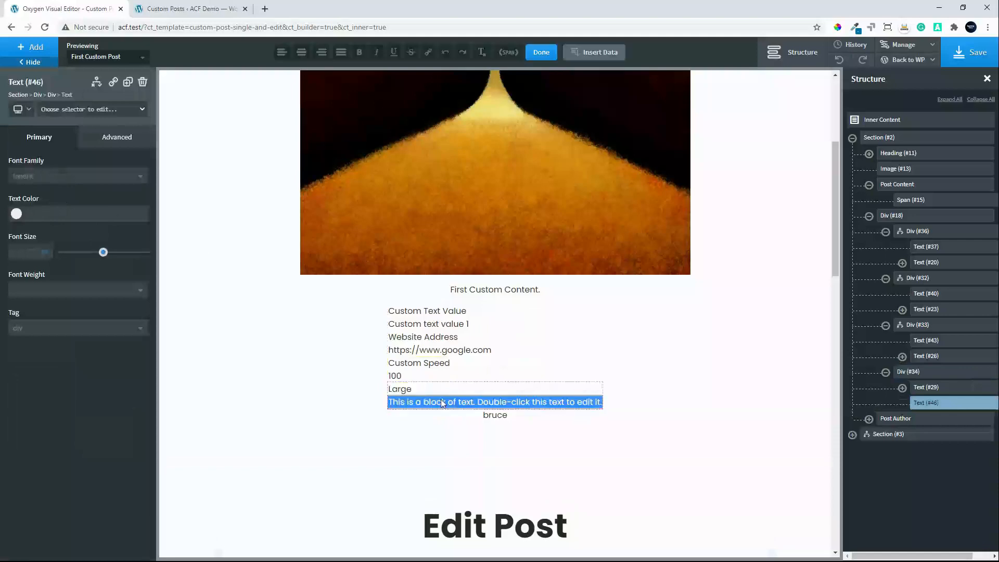
type("Size")
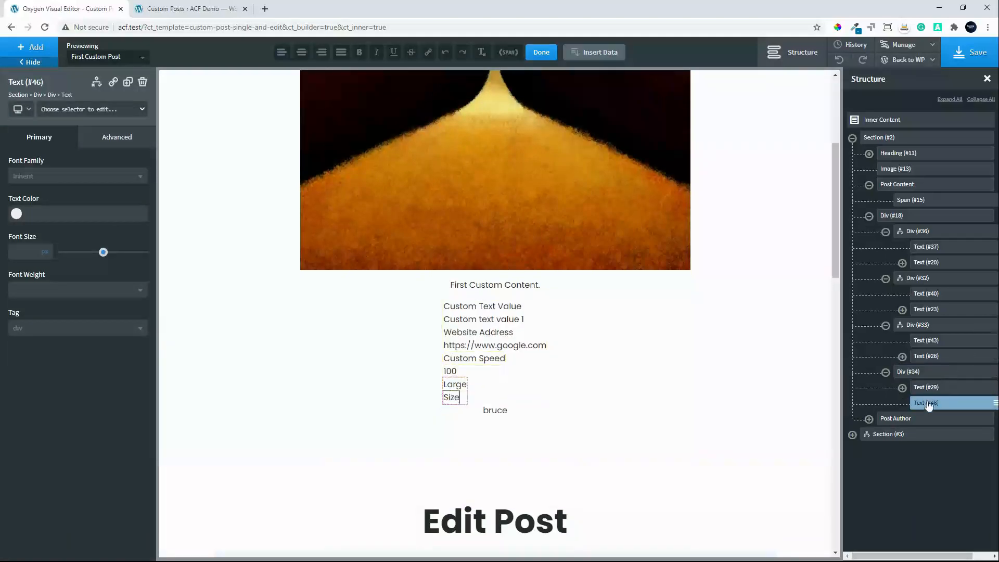
left_click_drag(929, 404, 928, 384)
- Add a display condition to the size value's Div
left_click(931, 376)
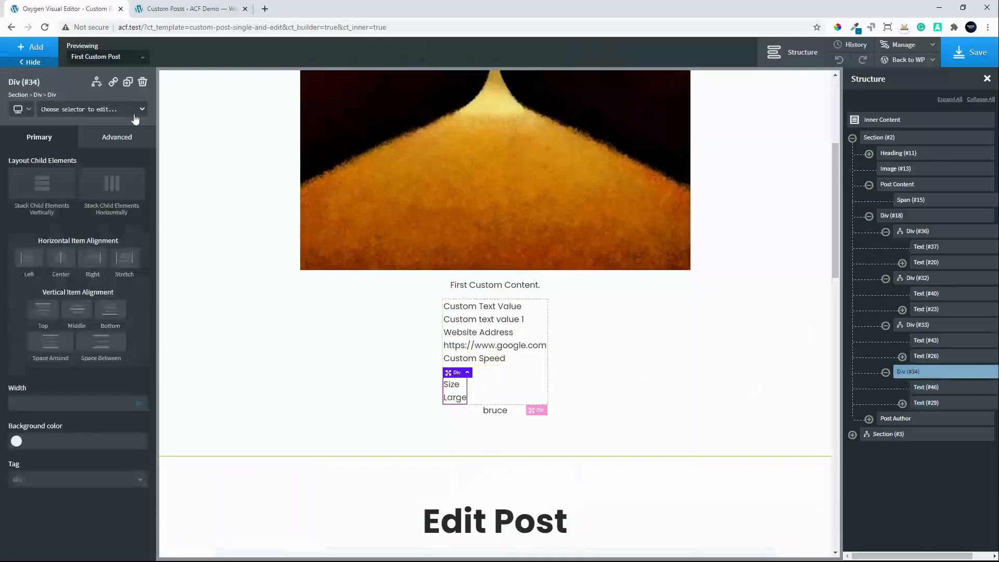
left_click(97, 88)
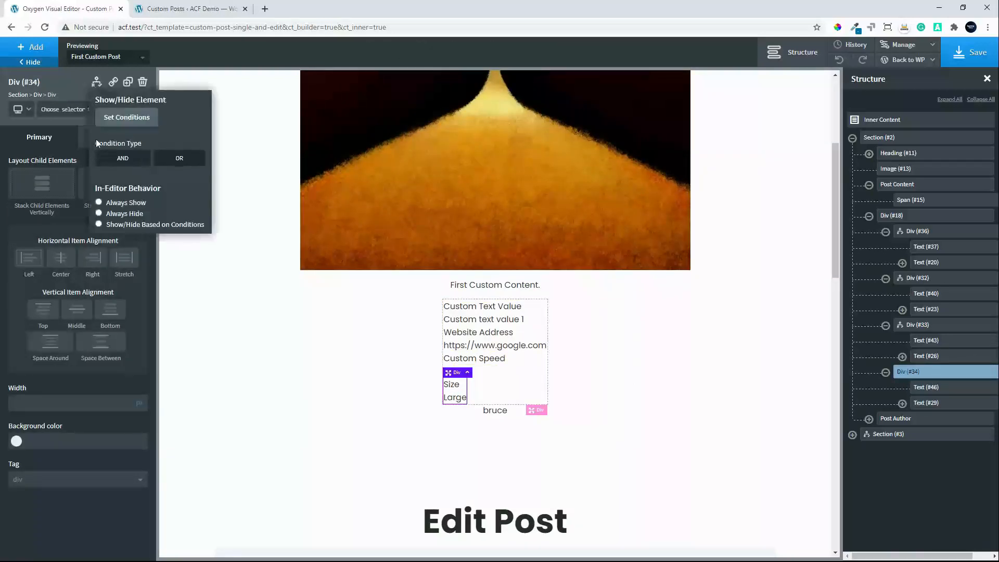
left_click(125, 117)
left_click(475, 217)
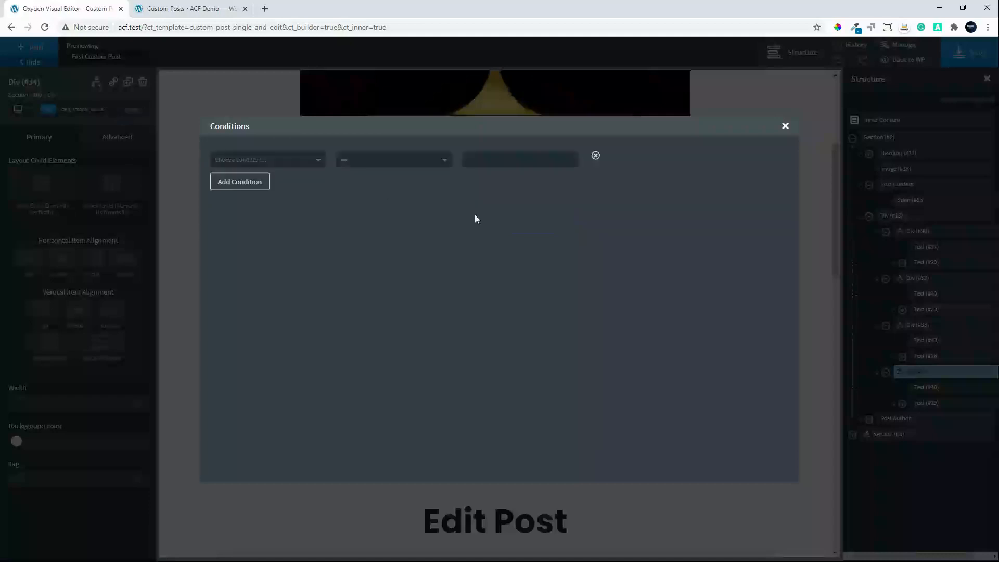
left_click(305, 159)
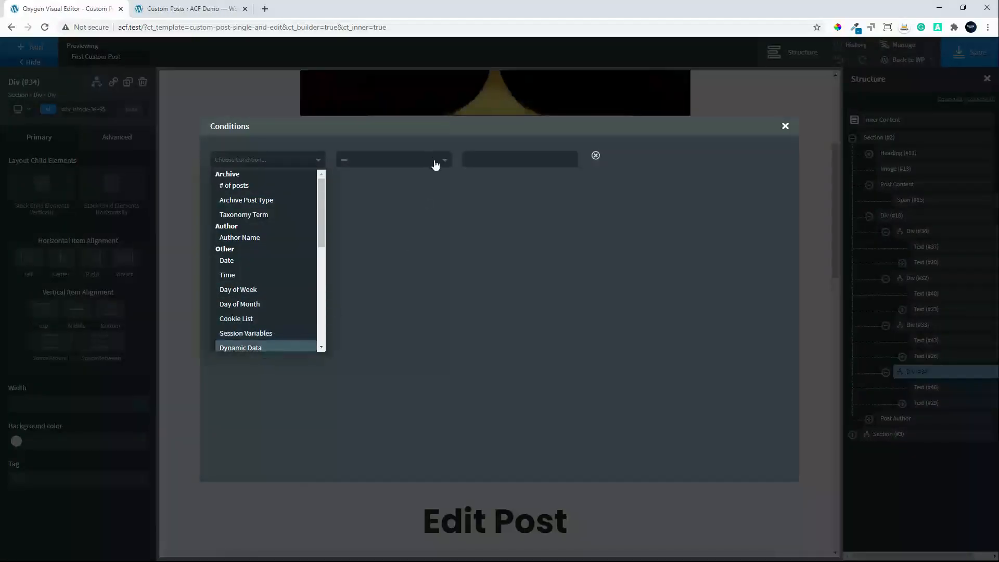
- Set a display condition on the Size div so the dynamic ACF field Custom Size must be is_not_blank
key("Return")
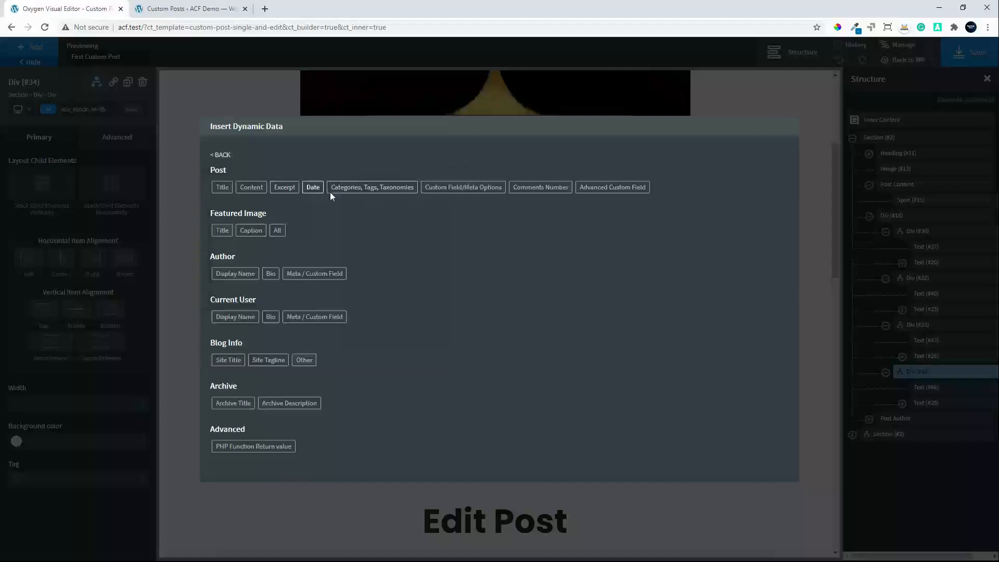
left_click(611, 191)
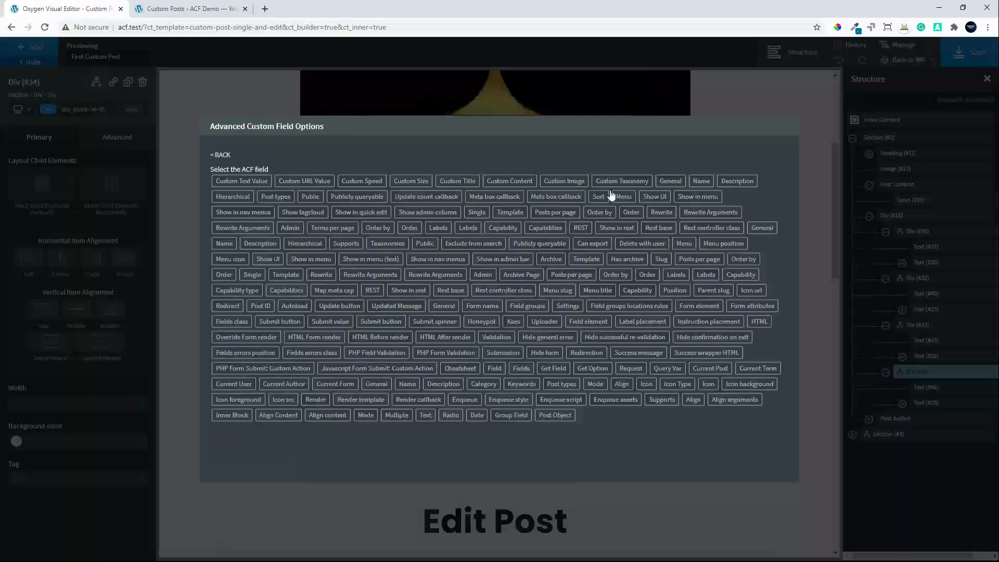
left_click(427, 184)
left_click(426, 160)
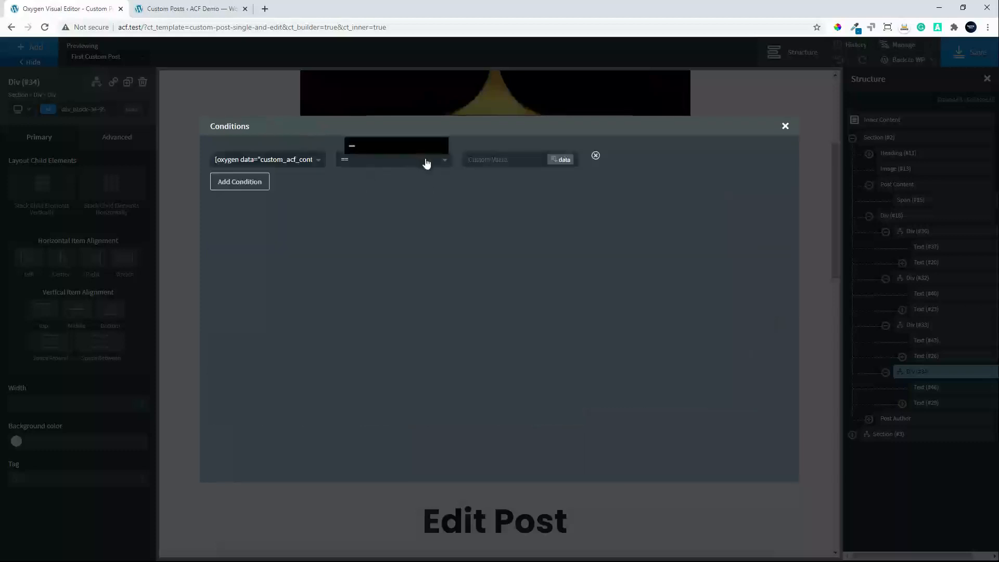
left_click(387, 251)
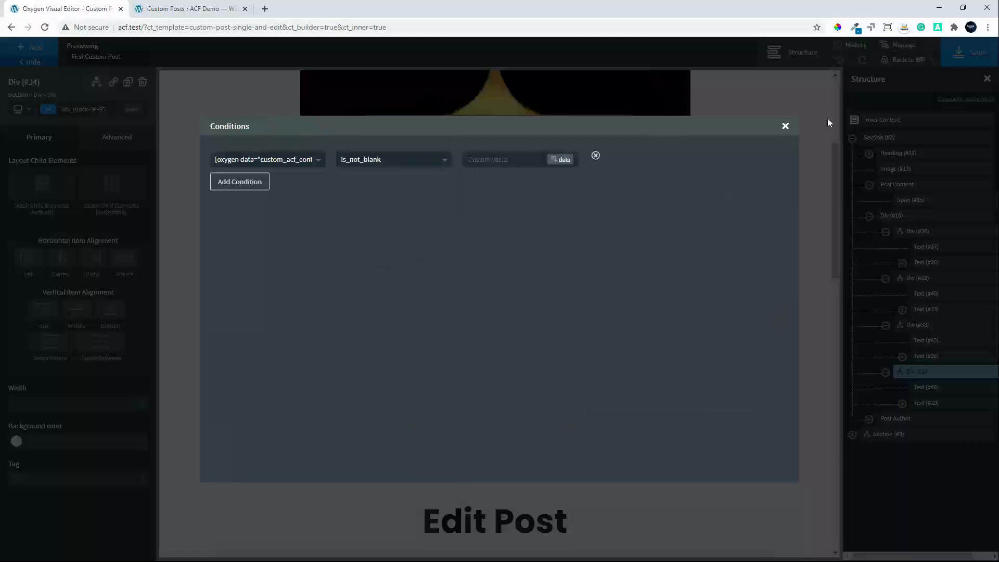
left_click(785, 126)
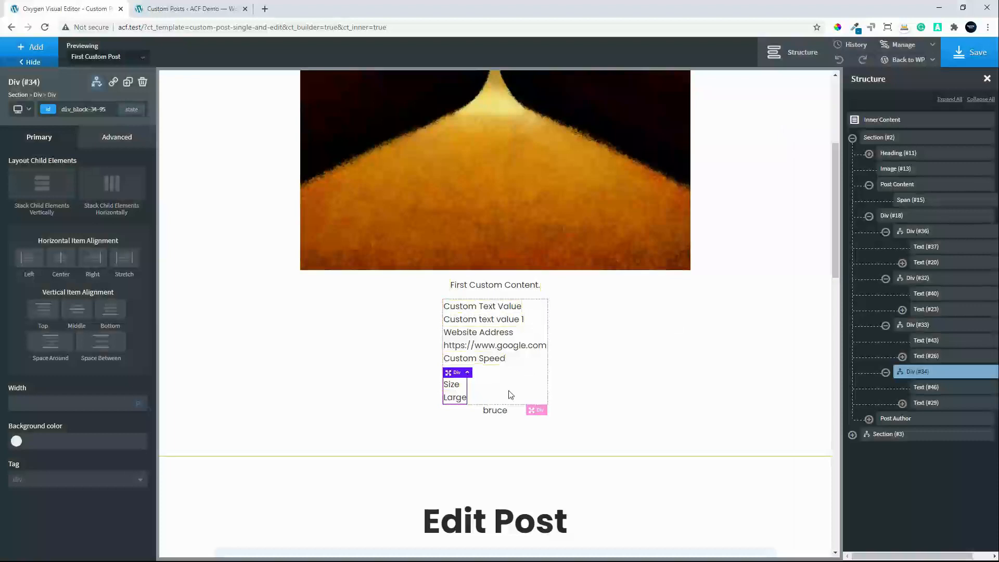
- Add a new class named custom-values to the div holding Custom Text Value (Div #36)
left_click(929, 232)
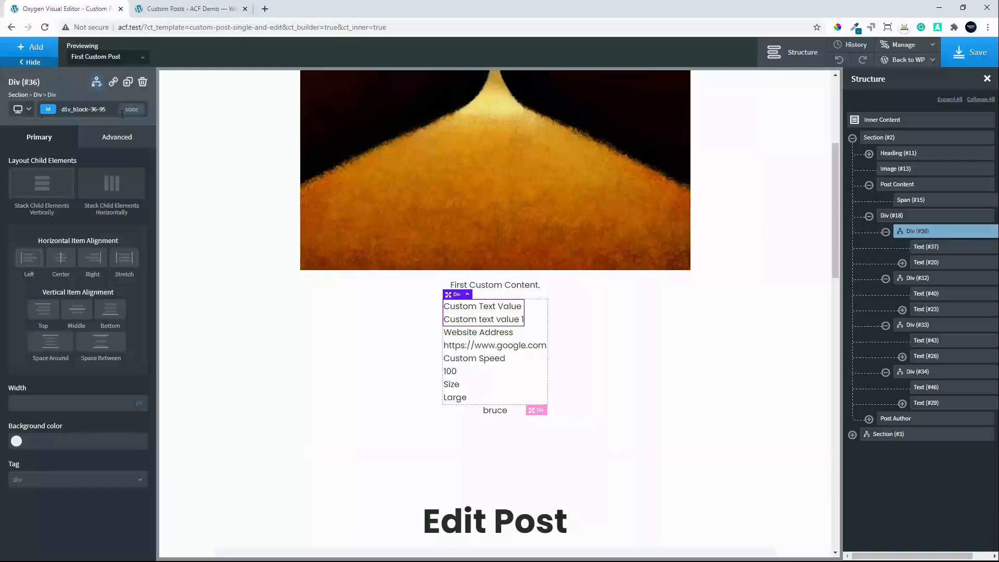
left_click(95, 107)
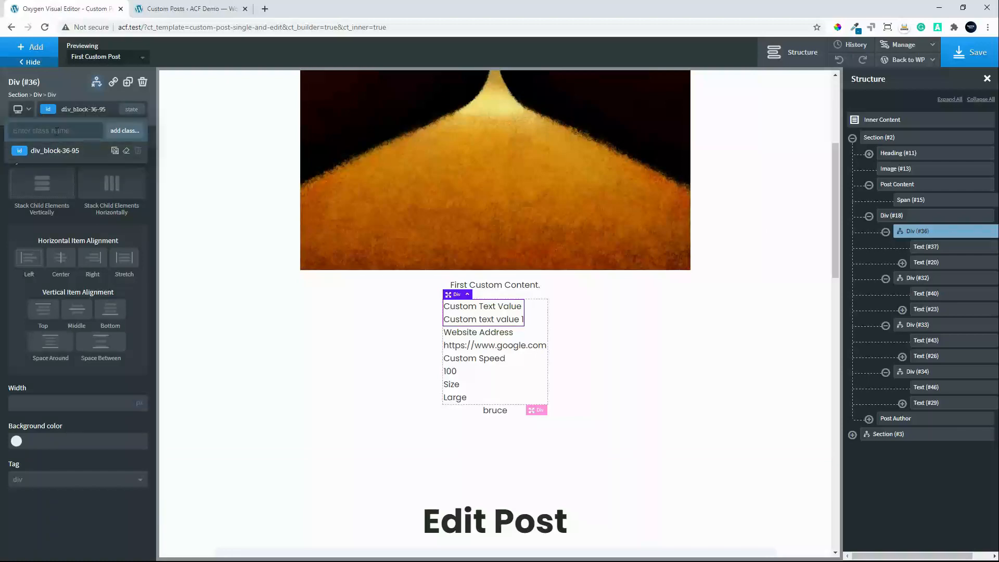
type("custom-values")
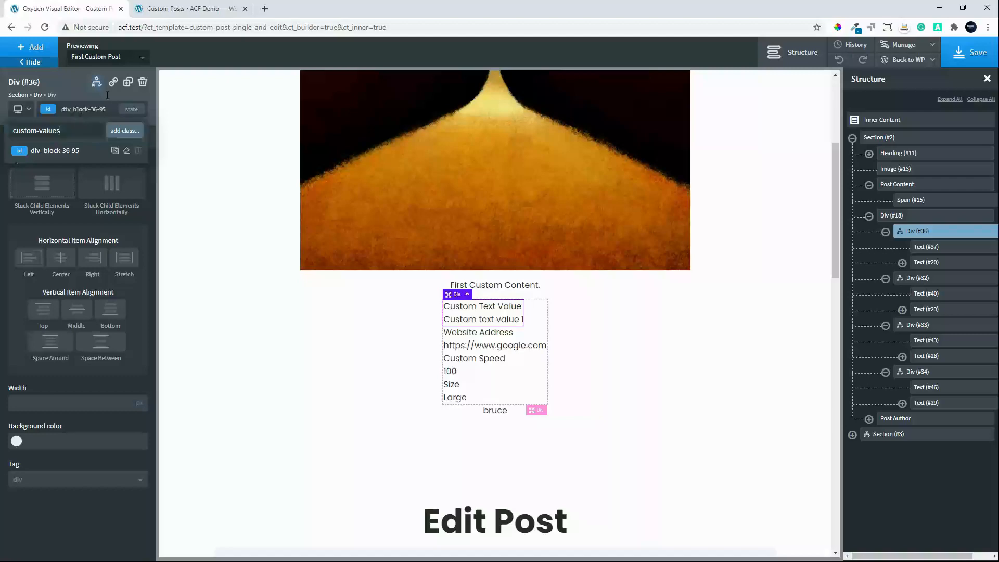
left_click(123, 131)
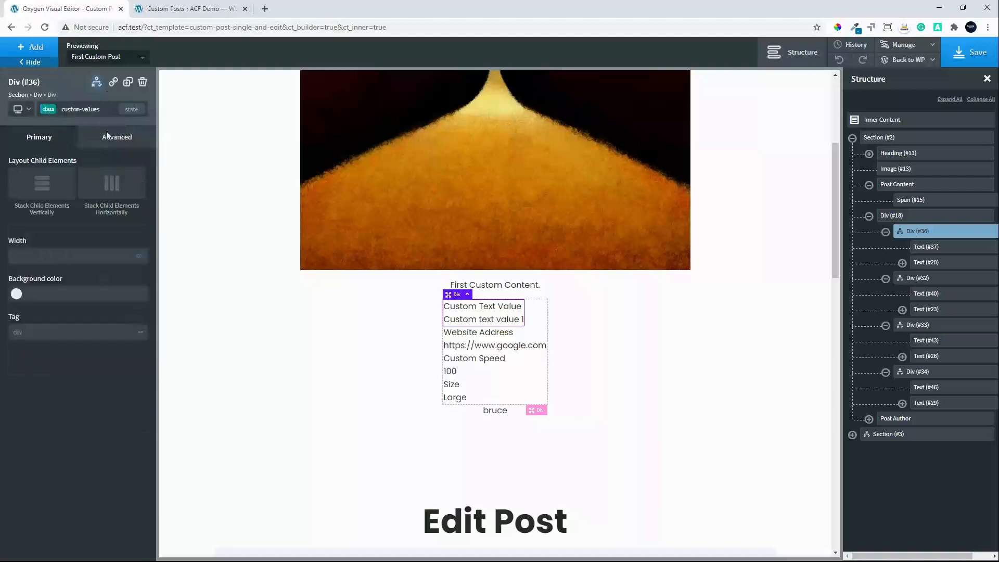
- Give the custom-values class 15 px padding on all sides and a width of 100%
left_click(107, 134)
left_click(61, 199)
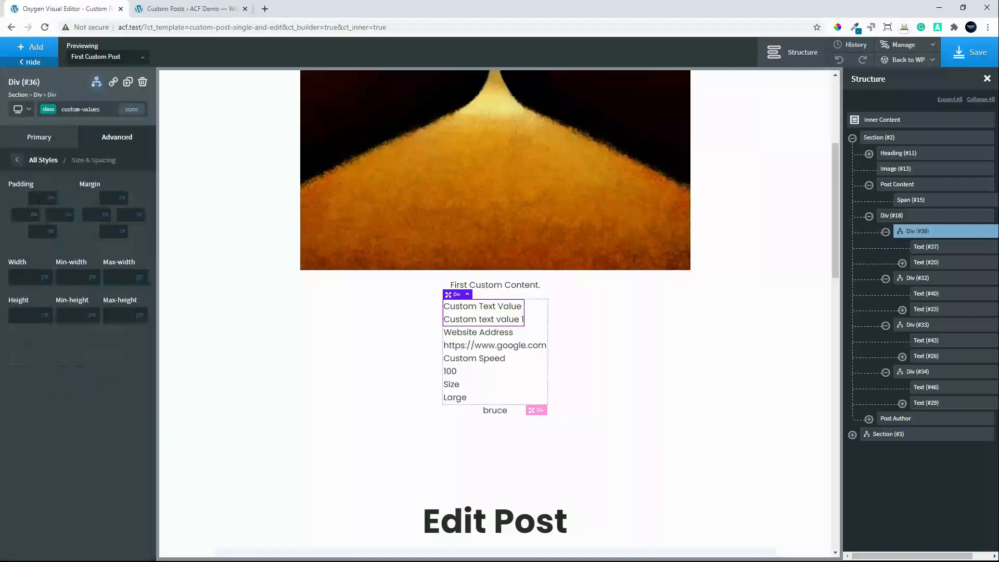
type("15")
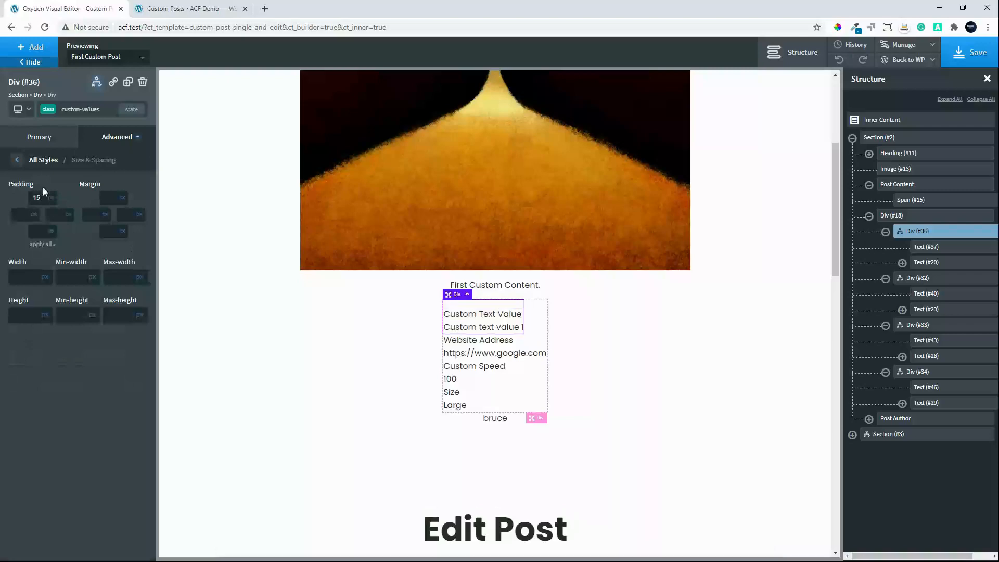
left_click(39, 244)
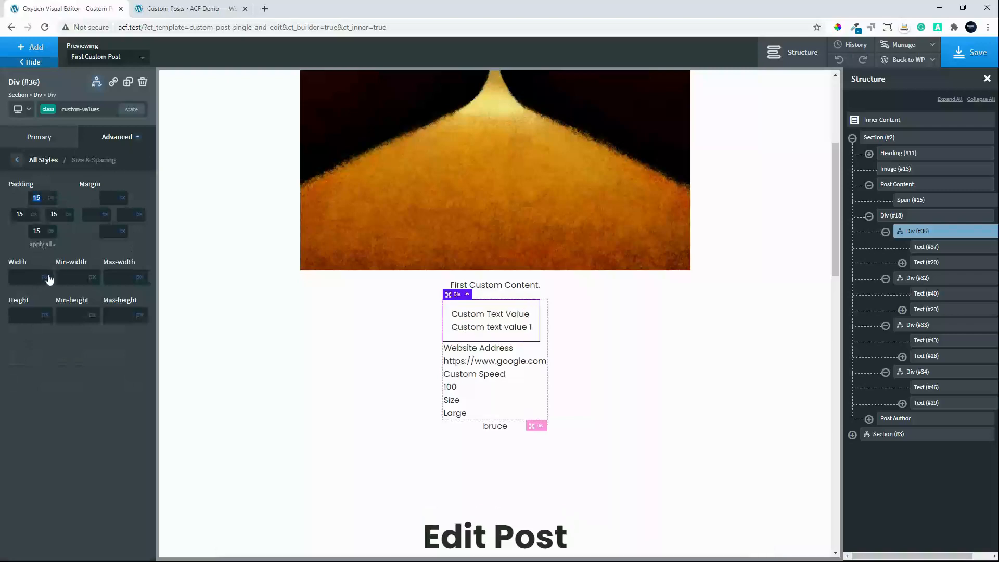
left_click(25, 277)
type("100")
- Apply the existing custom-values class to the Website Address div (Div #32)
left_click(918, 278)
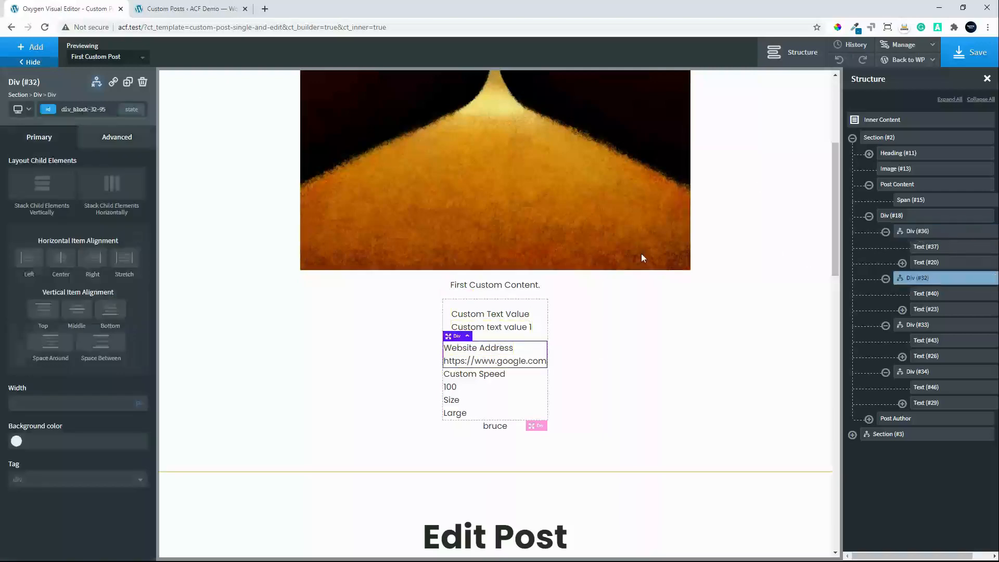
left_click(95, 109)
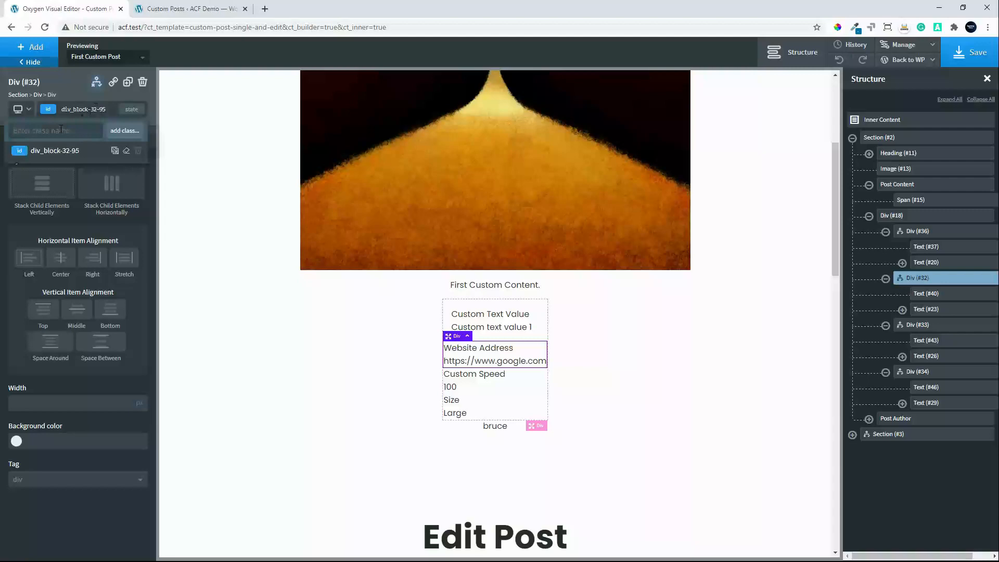
type("c")
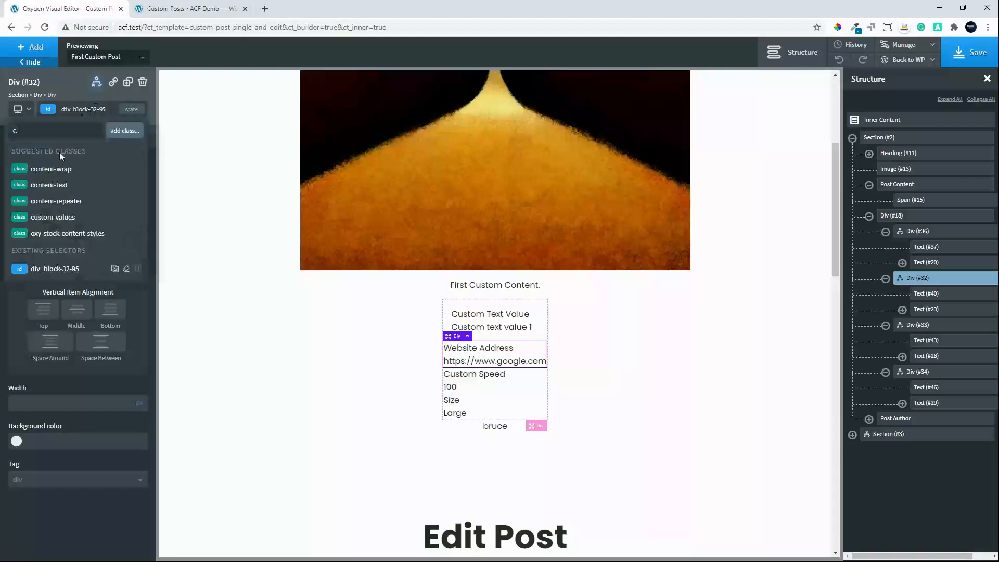
left_click(46, 218)
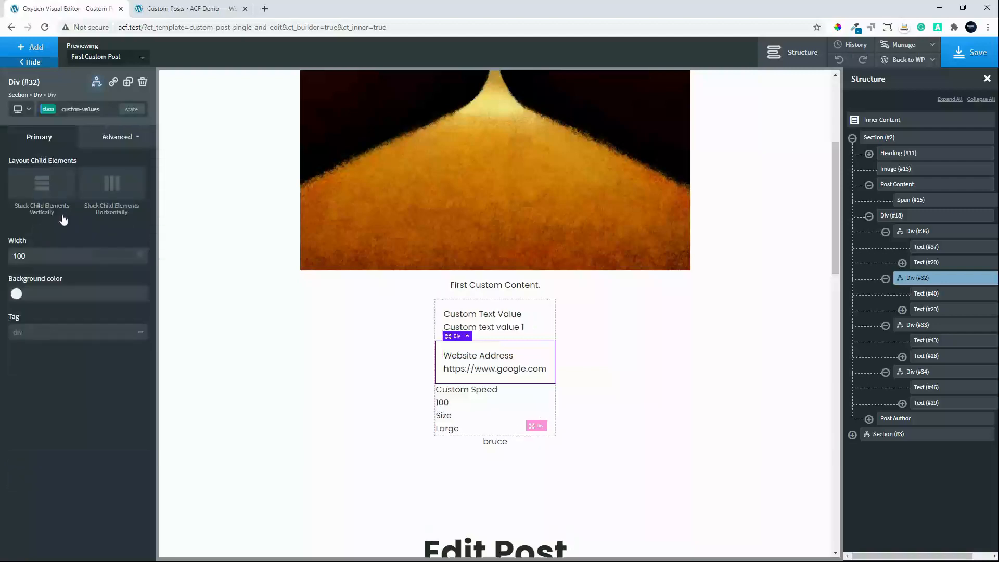
- Apply the existing custom-values class to the Custom Speed div (Div #33)
left_click(917, 325)
left_click(71, 107)
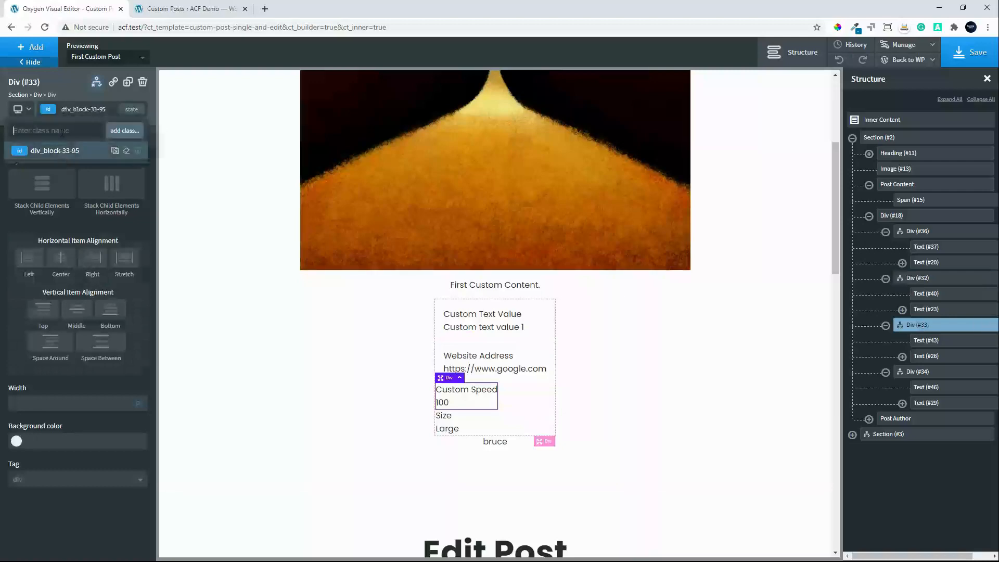
type("c")
left_click(96, 225)
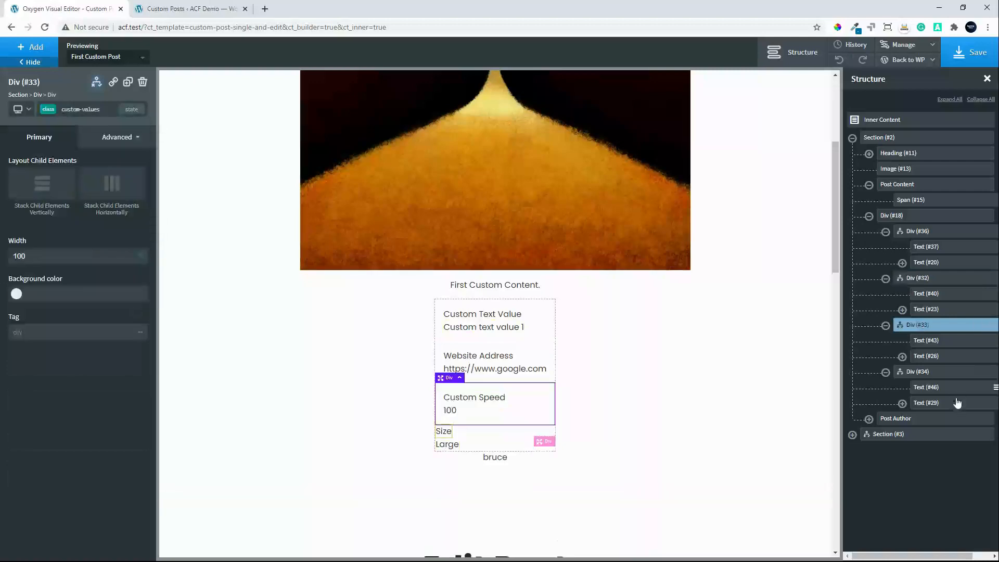
- Apply the existing custom-values class to the Size div (Div #34)
left_click(932, 372)
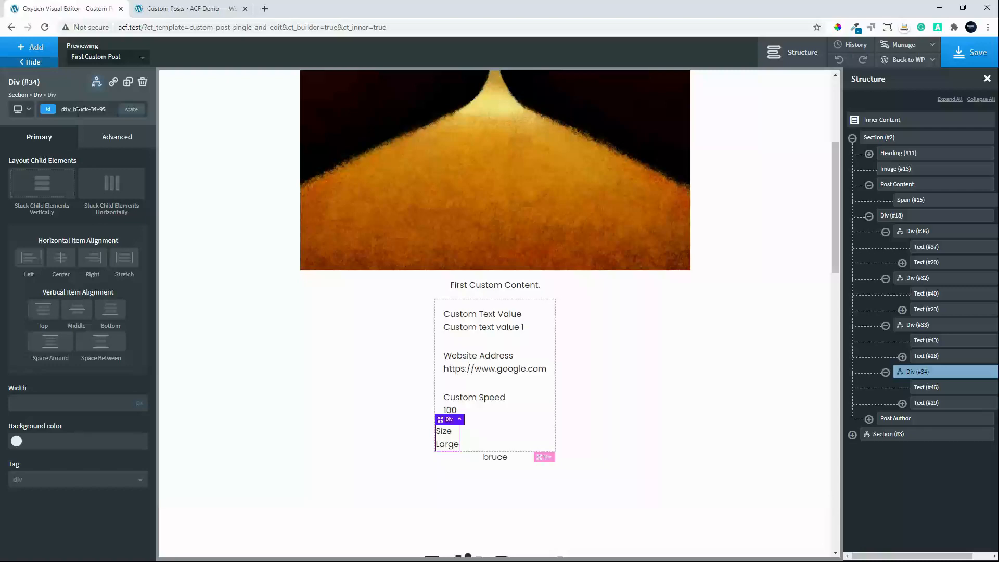
left_click(73, 109)
type("c")
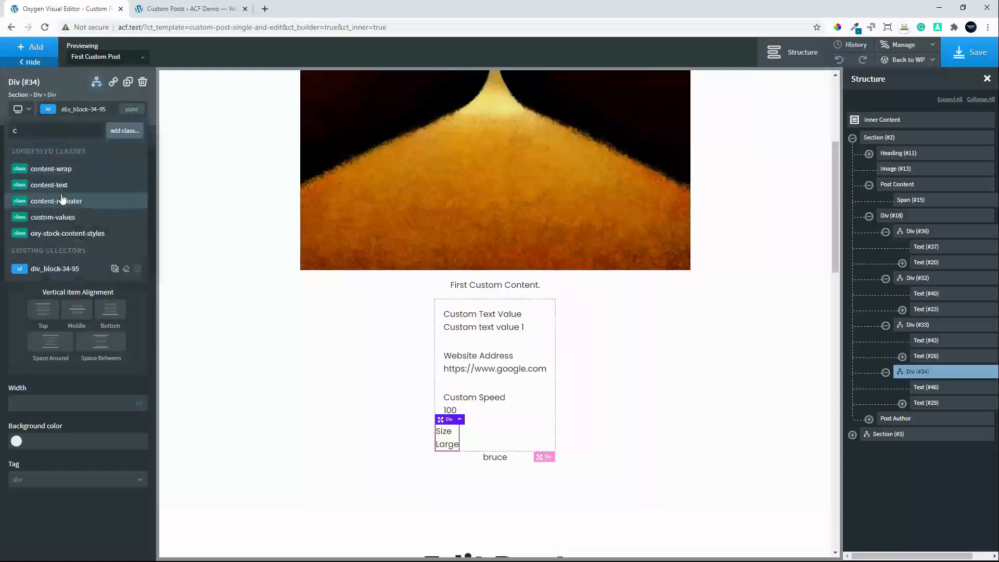
left_click(48, 218)
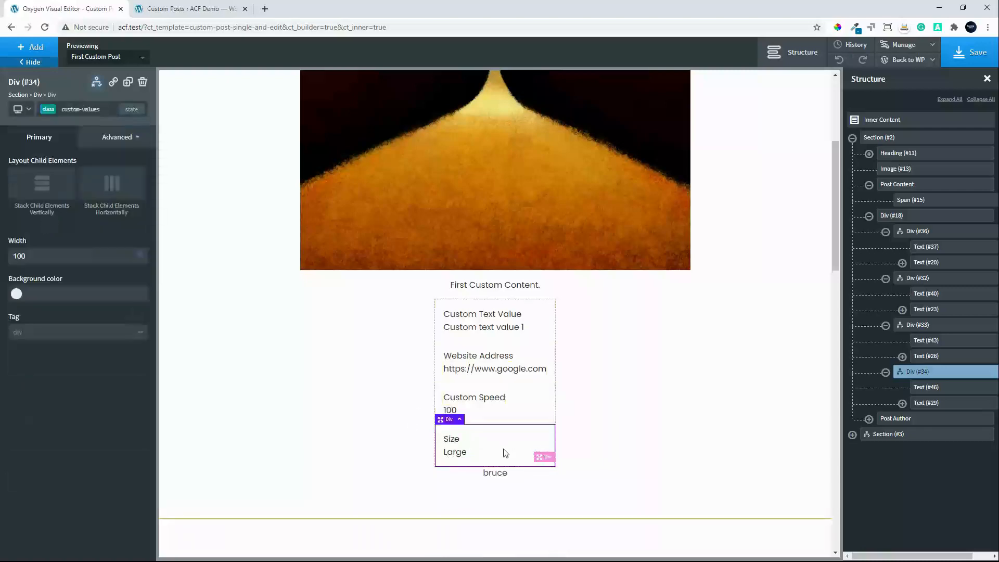
- Set the width of the outer div wrapping all the custom fields (Div #18) to 100%
left_click(916, 216)
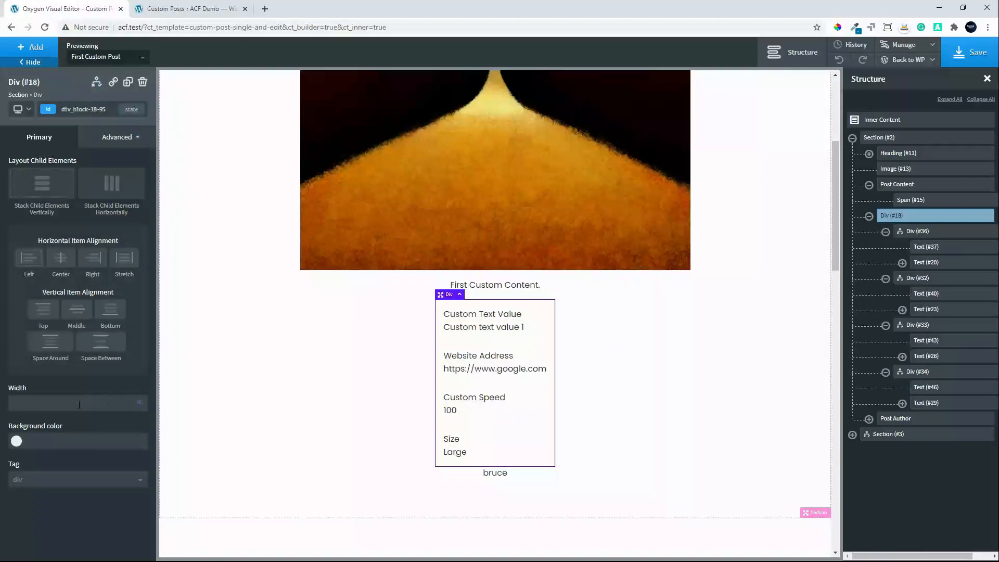
type("100")
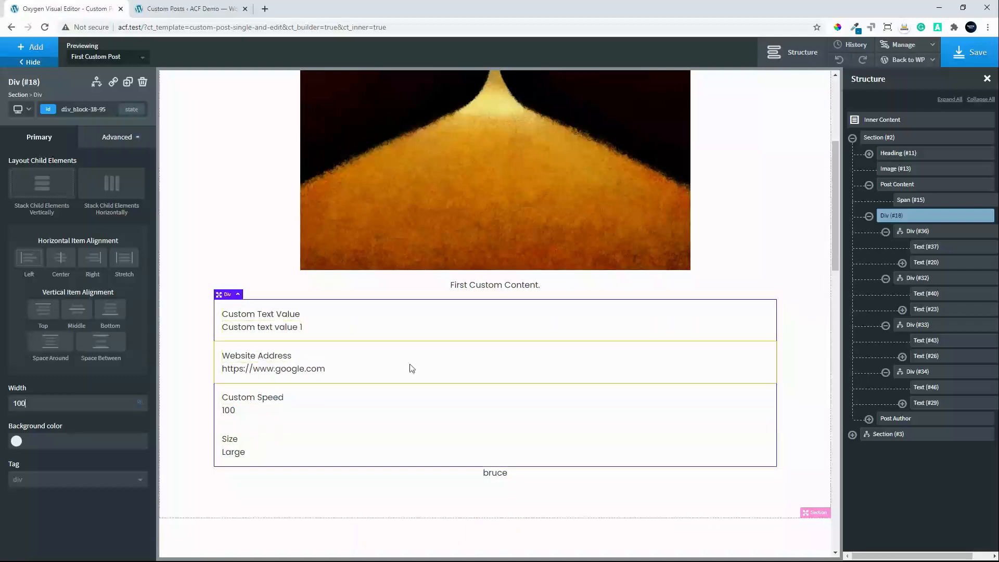
- Set the Post Content text element's width to 100% and its bottom margin to 20 px
left_click(495, 291)
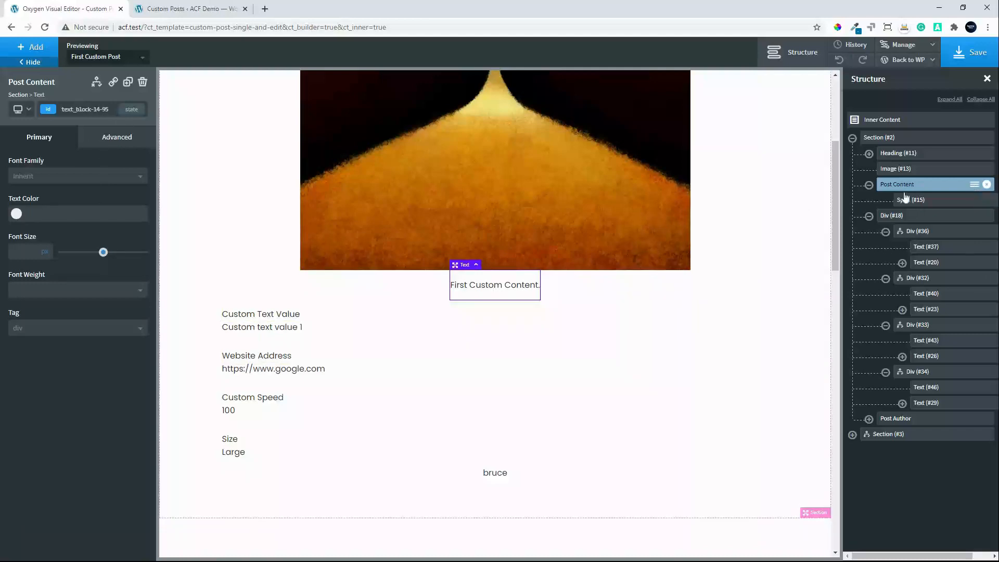
left_click(115, 139)
right_click(114, 140)
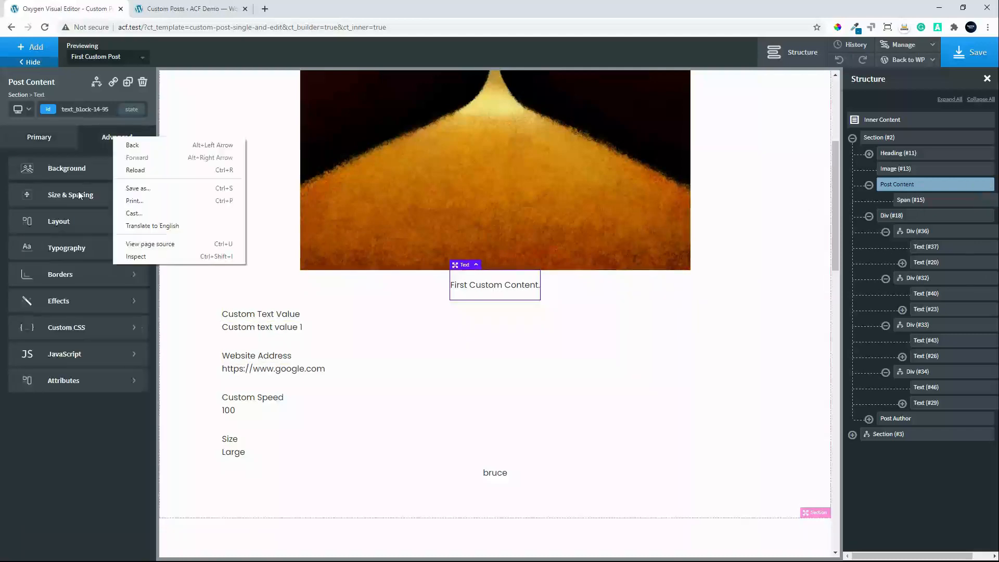
left_click(71, 193)
left_click(71, 192)
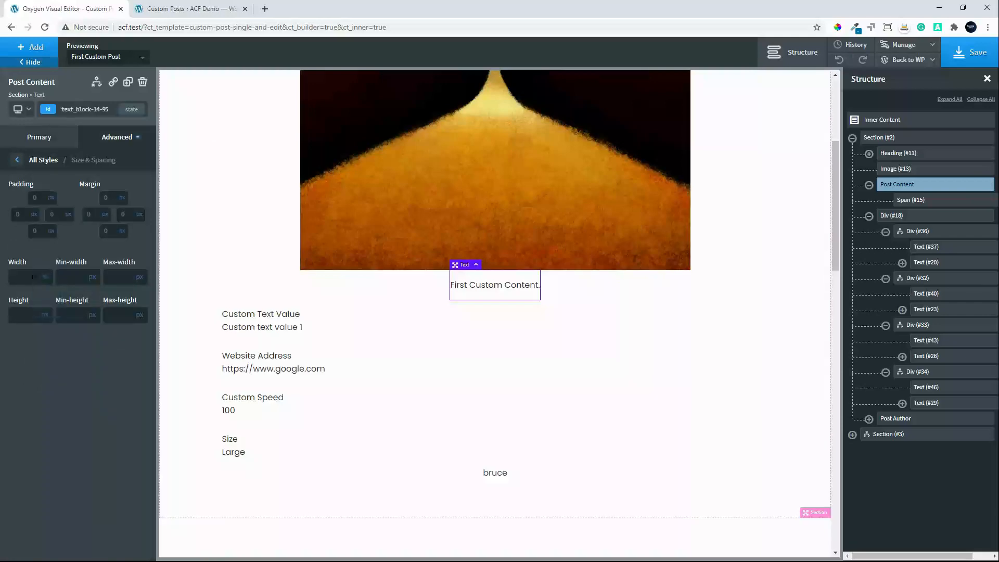
type("100")
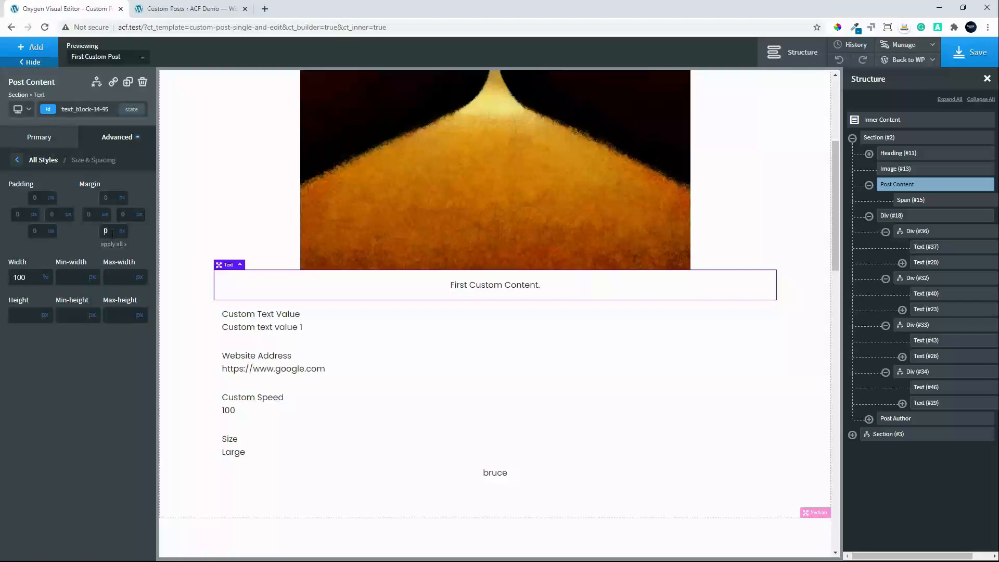
type("20")
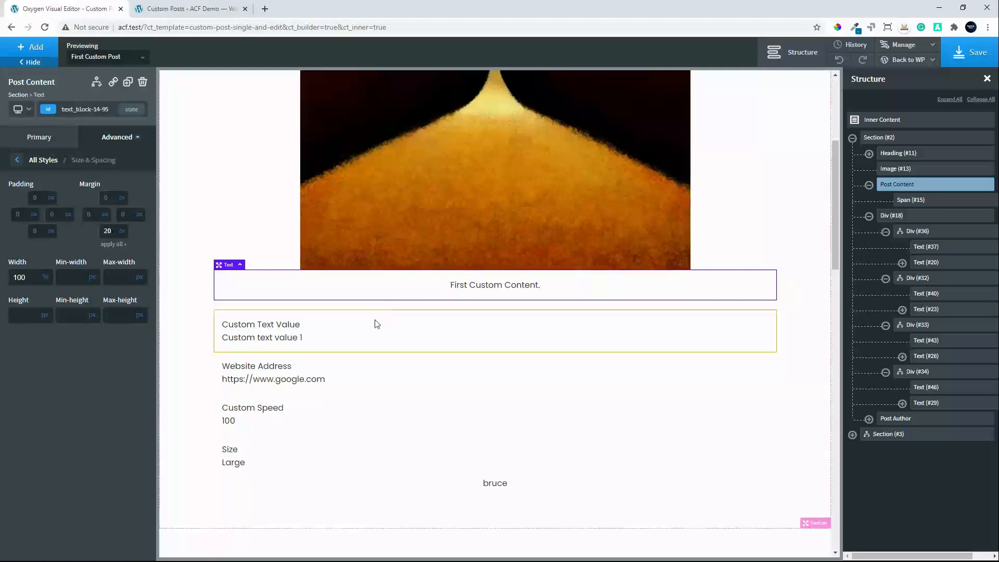
- Set the background color of the outer custom fields div (Div #18) to the atomic Alt White swatch
left_click(909, 219)
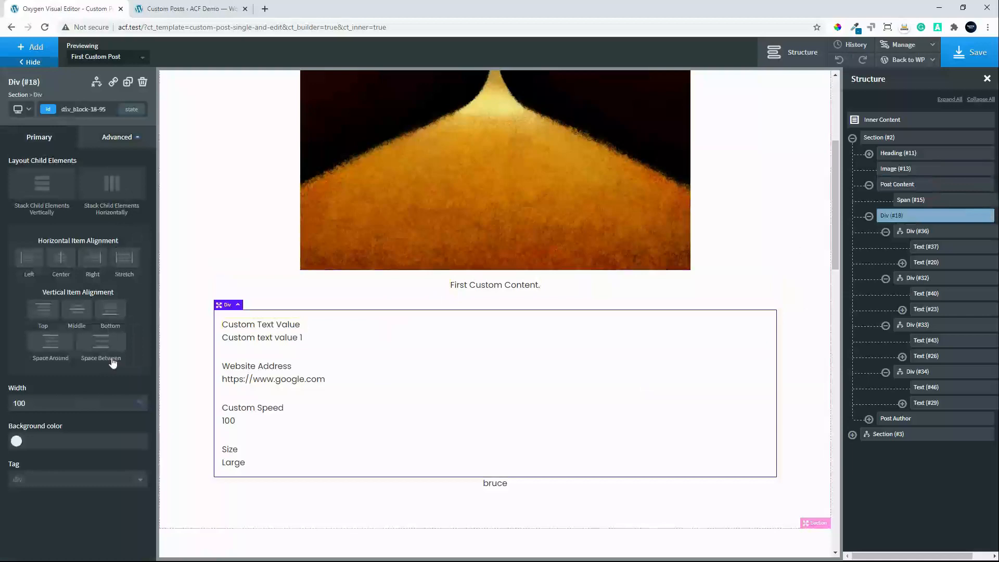
left_click(17, 442)
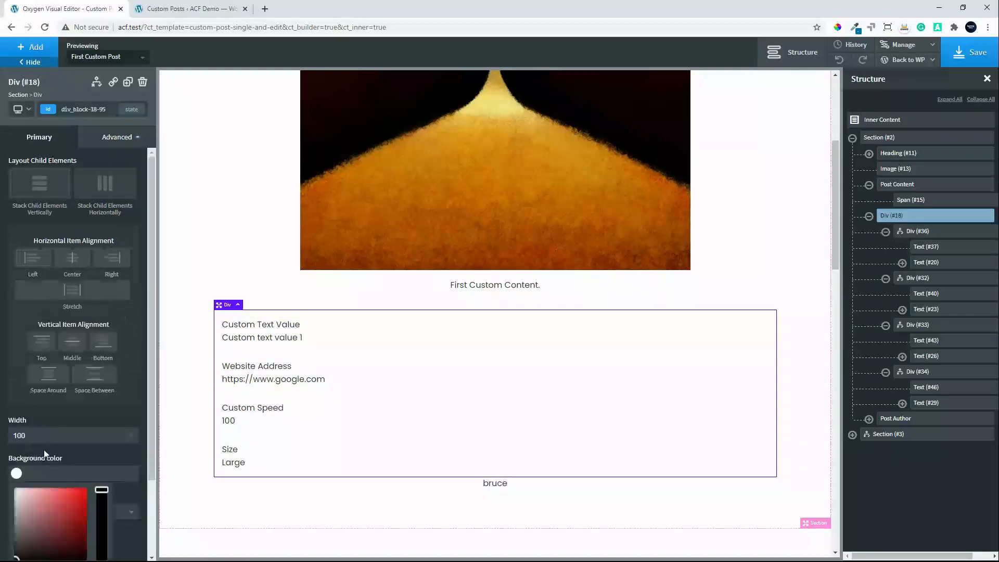
scroll(151, 489, "down", 2)
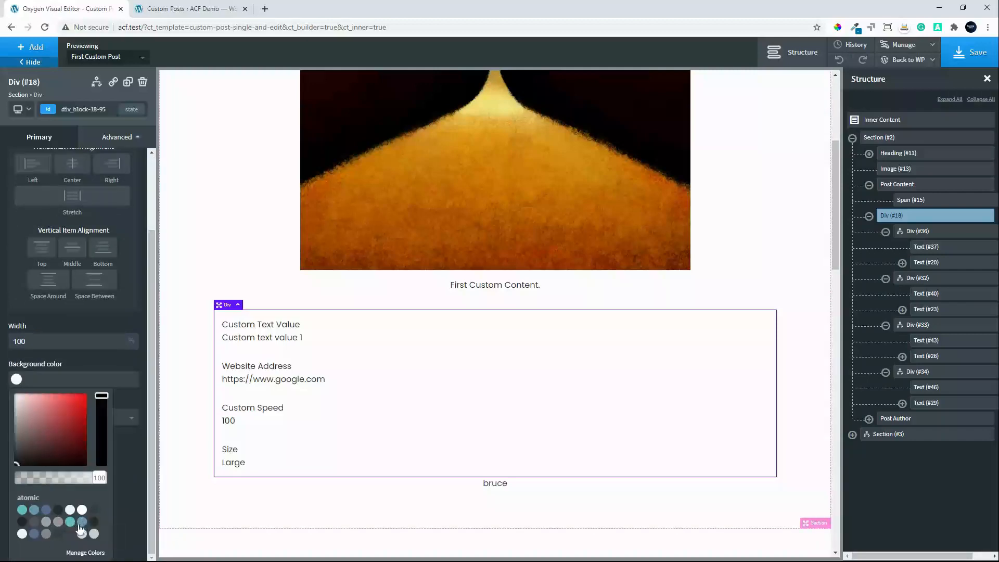
left_click(69, 509)
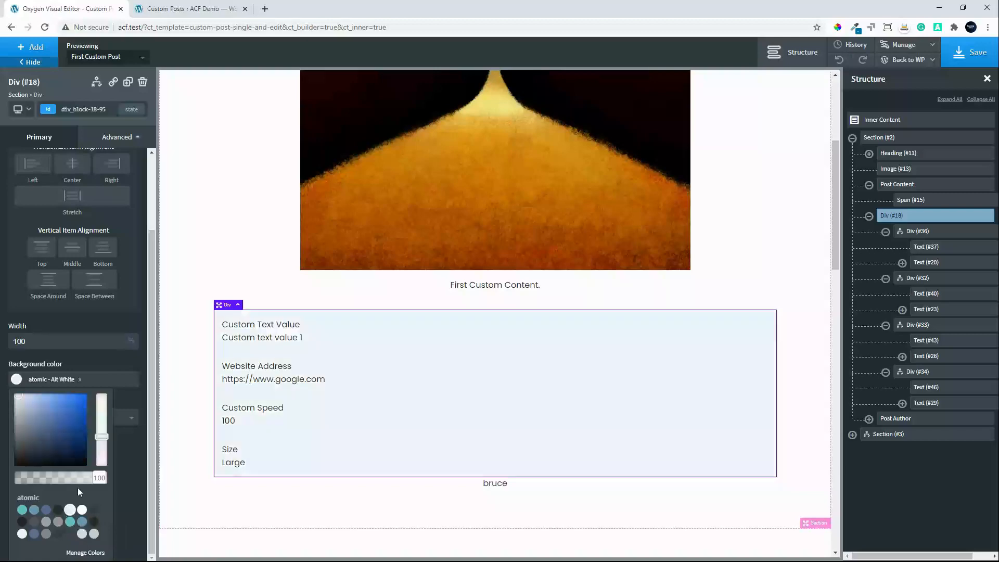
scroll(398, 398, "down", 3)
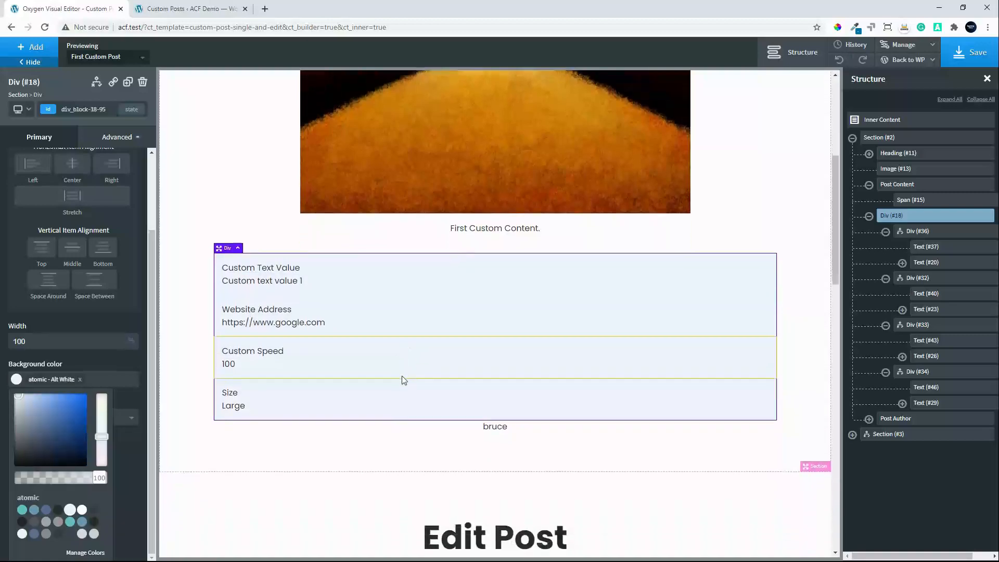
left_click(489, 353)
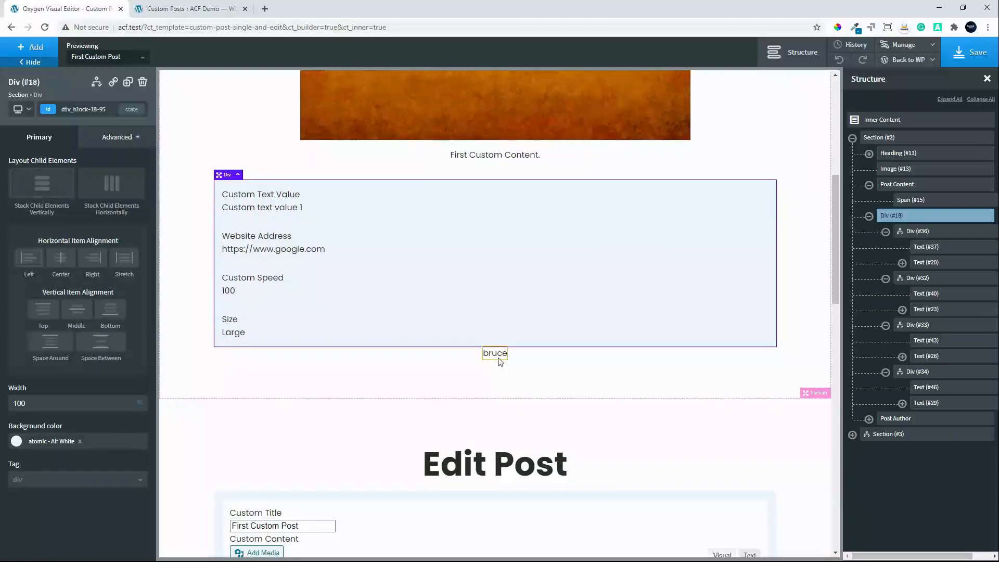
- Wrap the Post Author text element in Section #2 with a div
left_click(869, 419)
left_click(925, 424)
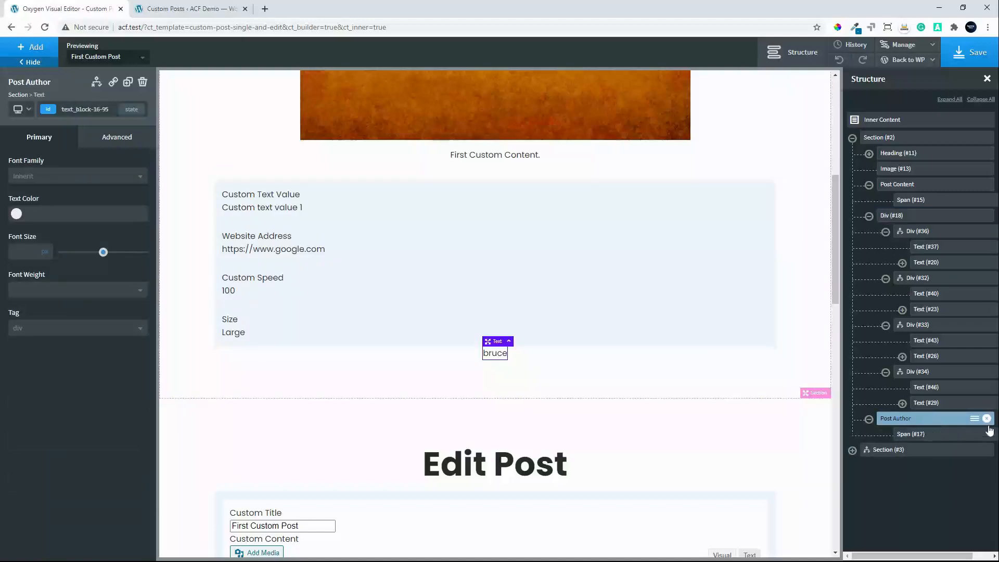
left_click(975, 420)
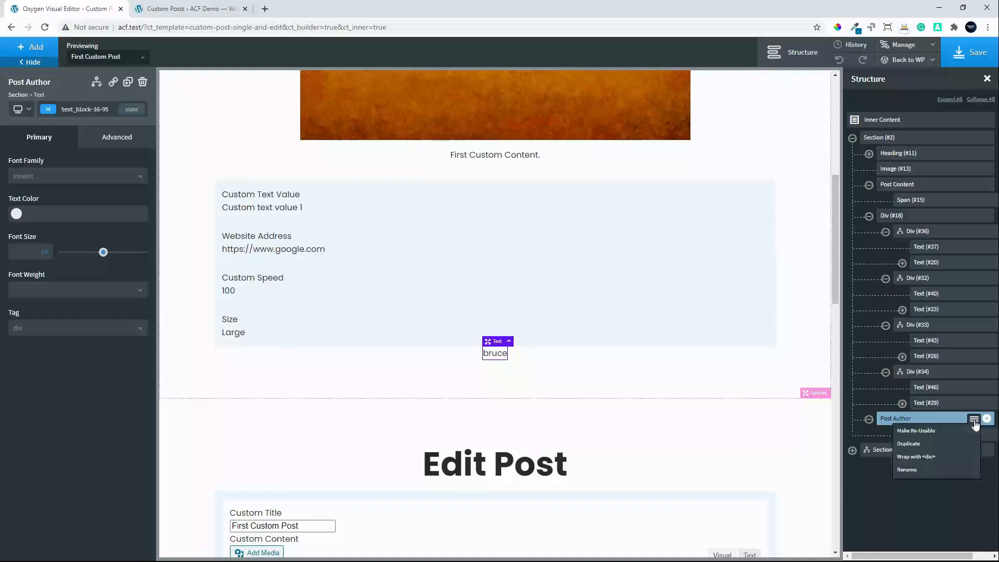
left_click(936, 458)
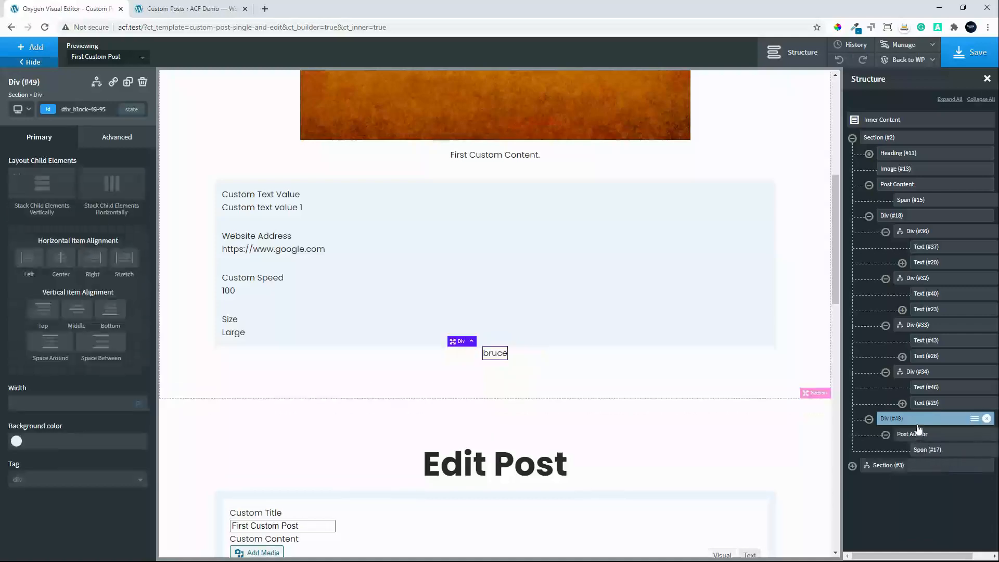
- Add an icon inside the Post Author's wrapper div and choose the solid Font Awesome user icon for it
left_click(23, 48)
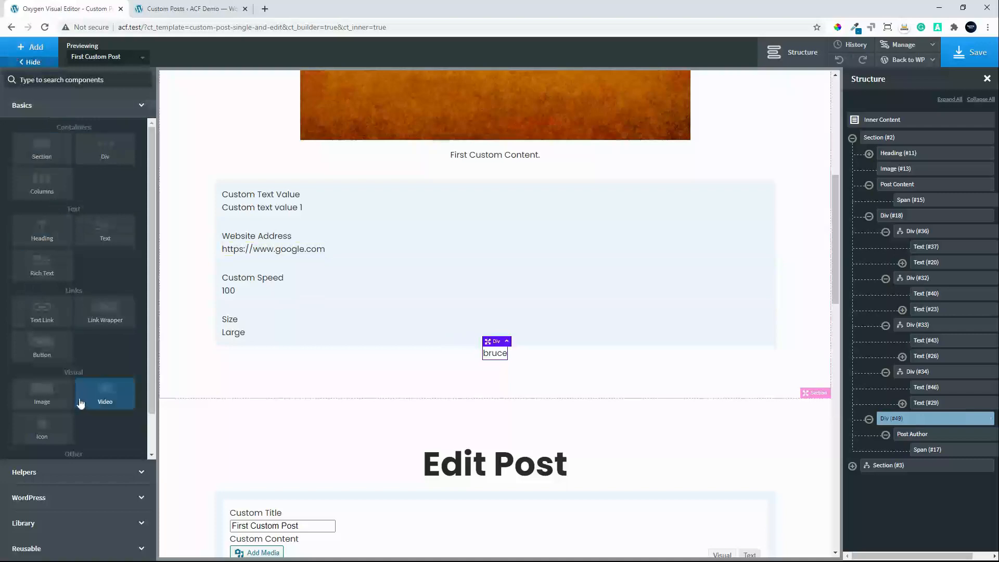
left_click(35, 437)
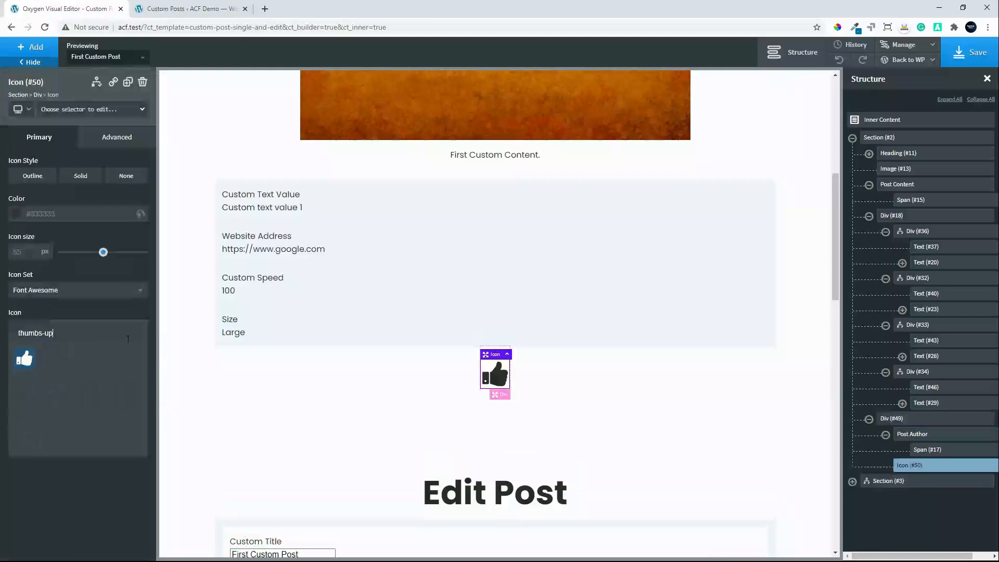
key("BackSpace")
key("BackSpace")
key("BackSpace")
key("BackSpace")
key("BackSpace")
key("BackSpace")
key("BackSpace")
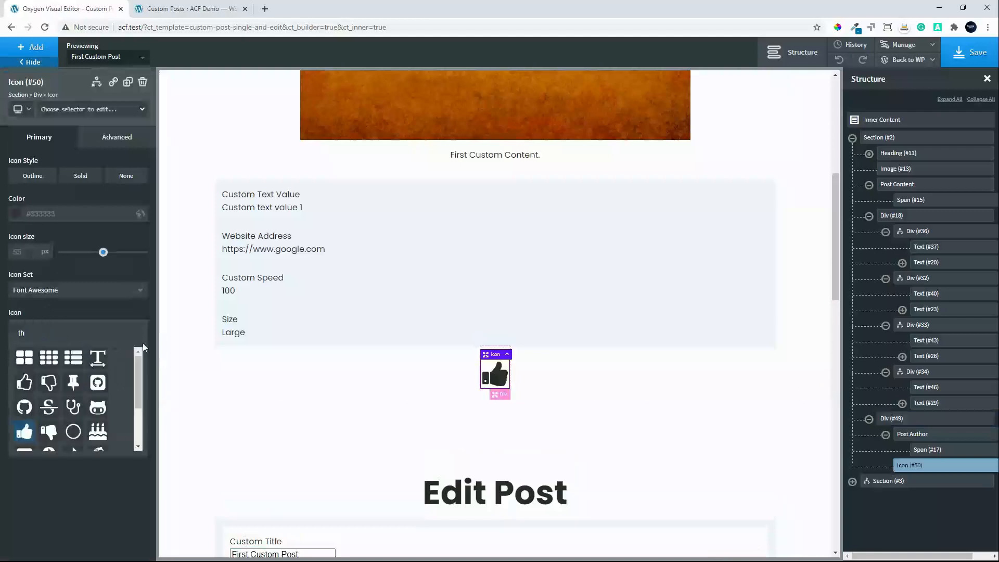
key("BackSpace")
key("BackSpace")
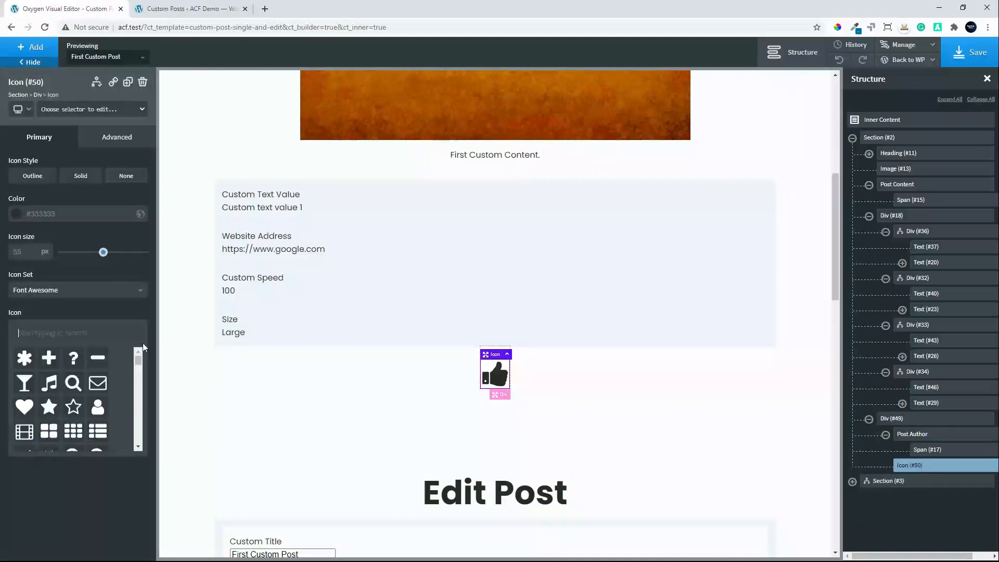
type("user")
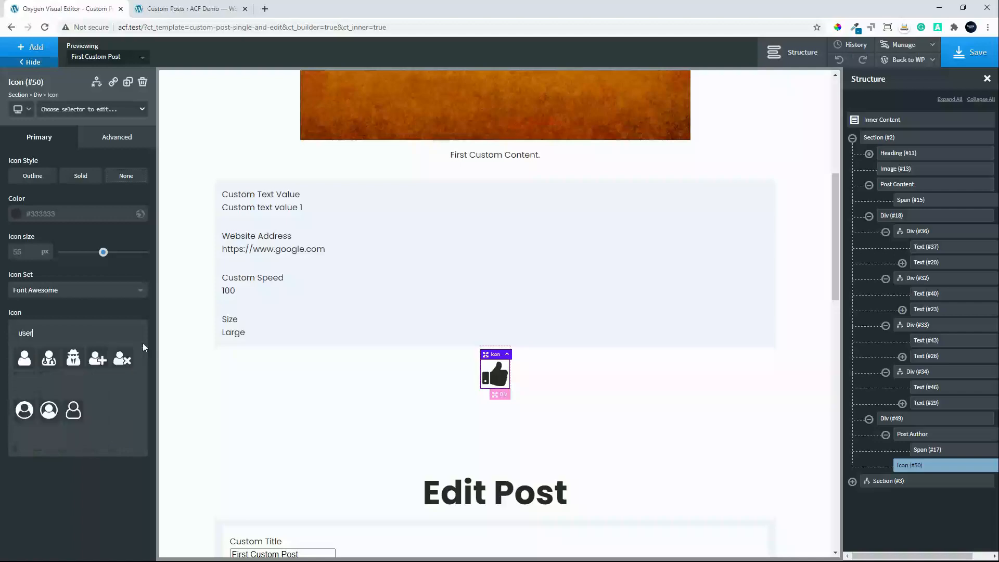
left_click(26, 361)
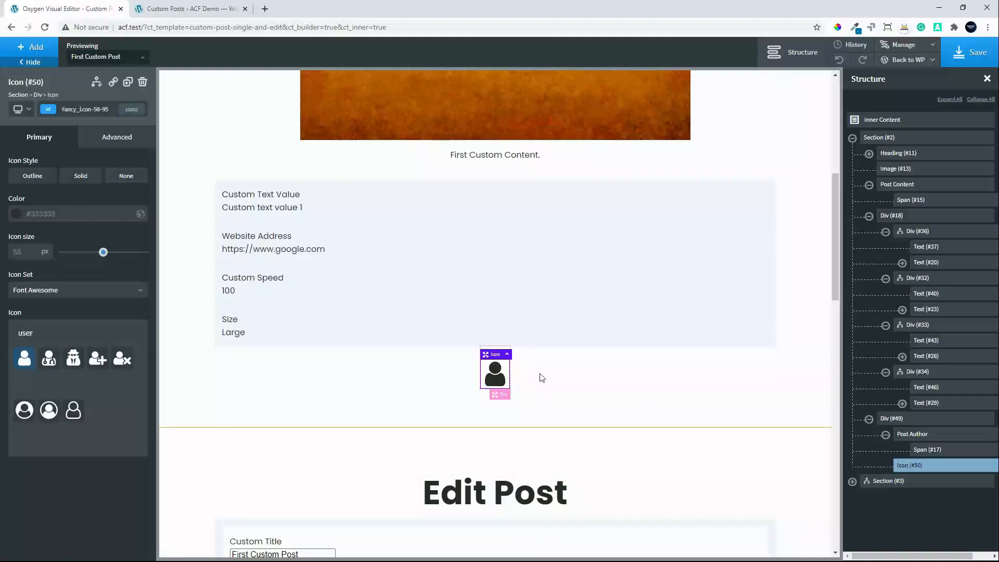
- Stack the author wrapper div's (Div #49) child elements horizontally with middle vertical alignment
left_click(915, 435)
left_click(918, 420)
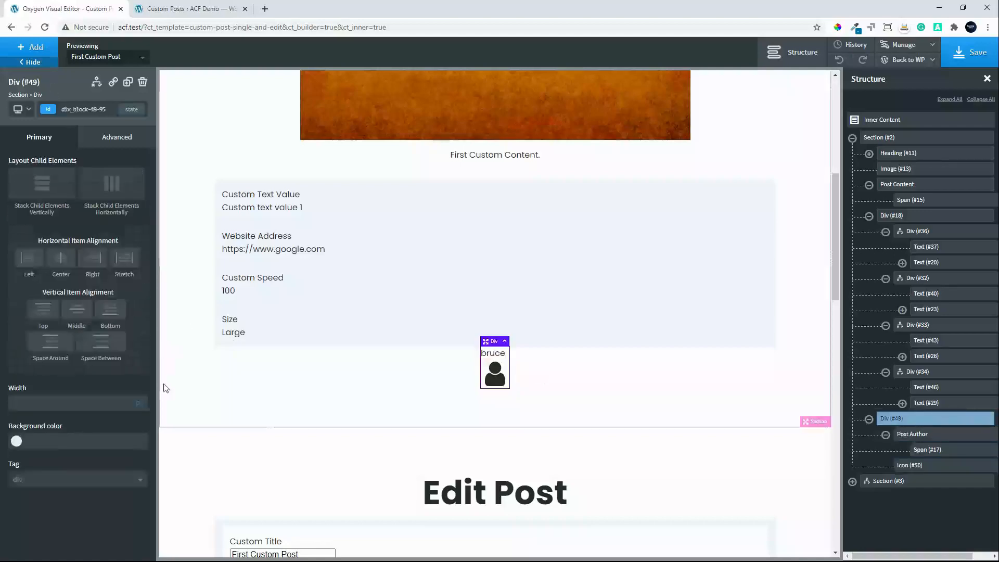
left_click(112, 183)
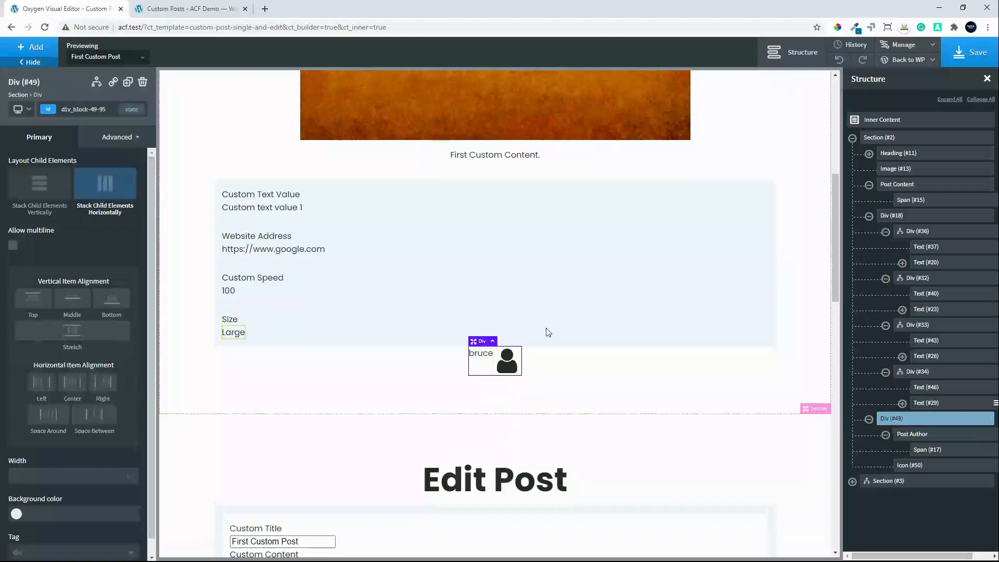
left_click(73, 301)
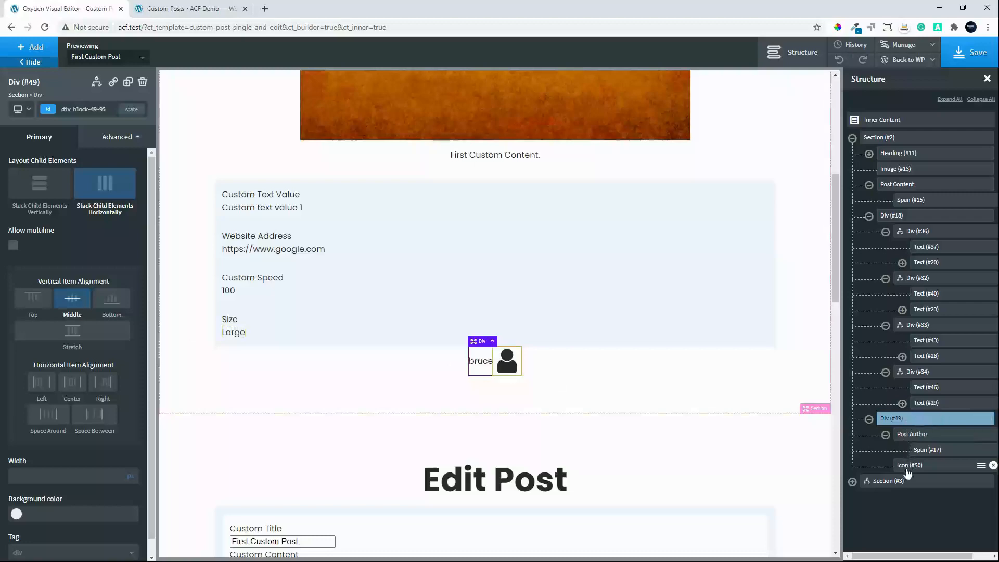
- Move the user icon ahead of the Post Author element and set the icon size to 20 px
left_click_drag(910, 464, 915, 434)
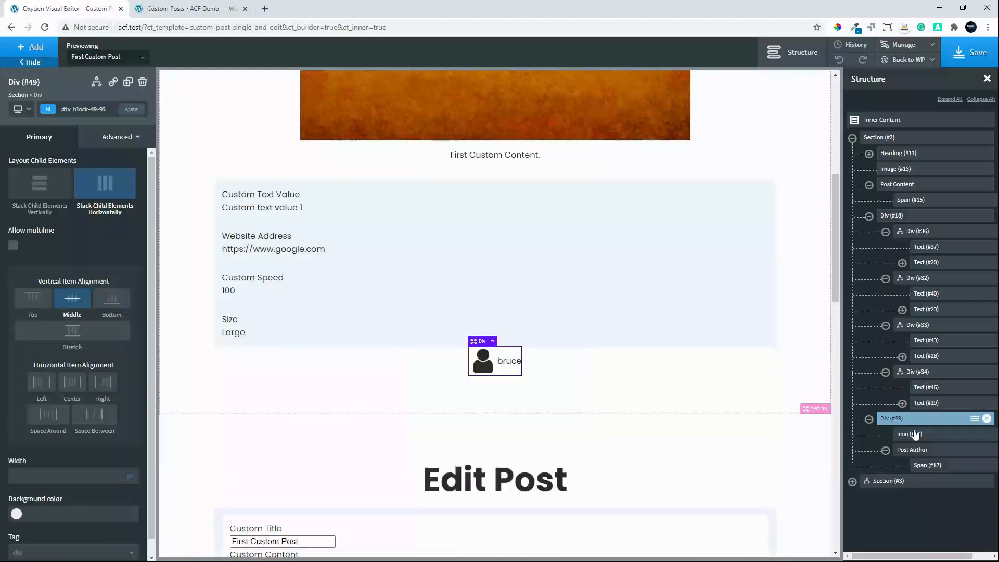
left_click(915, 434)
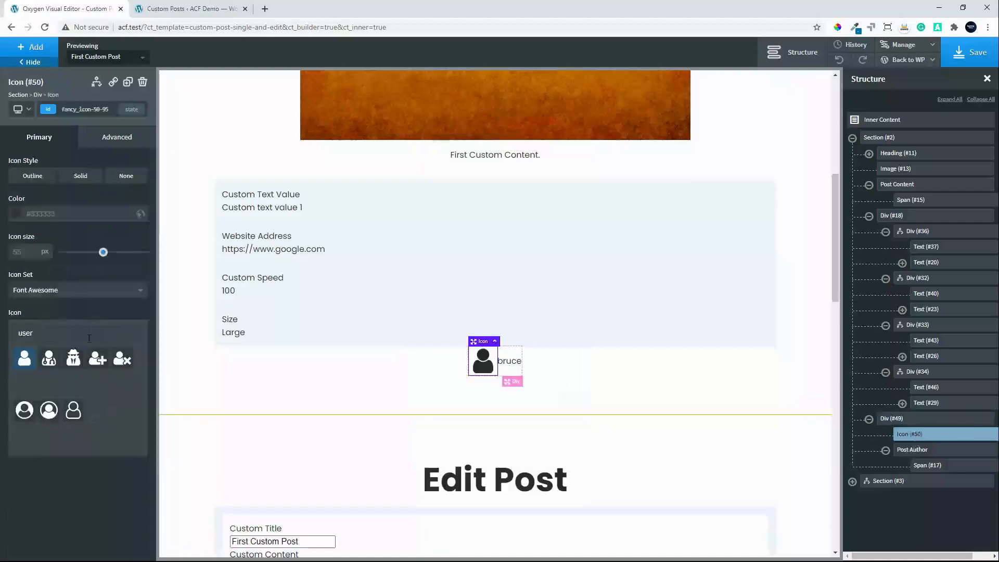
left_click(26, 251)
type("20")
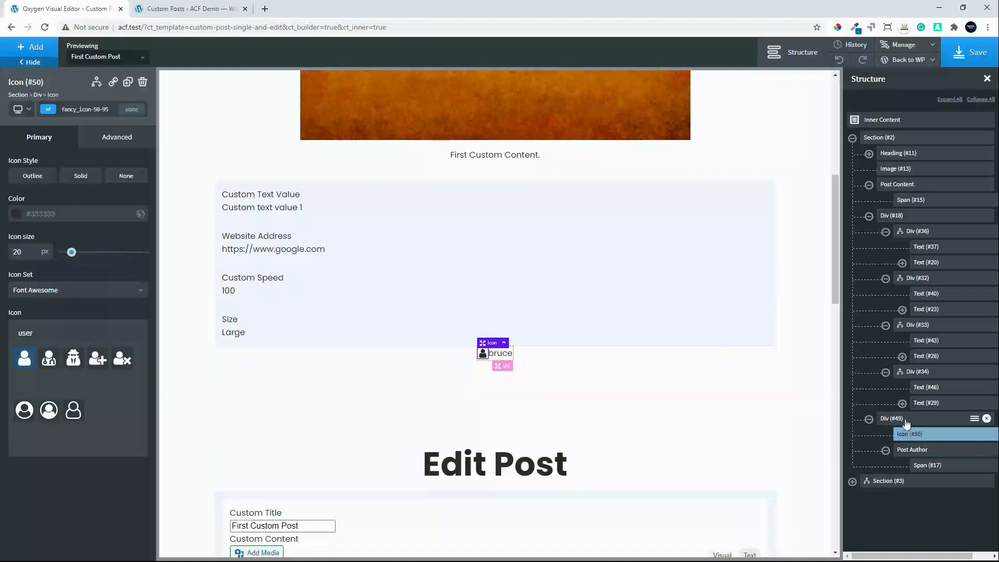
- Set the author wrapper div's (Div #49) width to 100% and align its items horizontally to the left
left_click(969, 418)
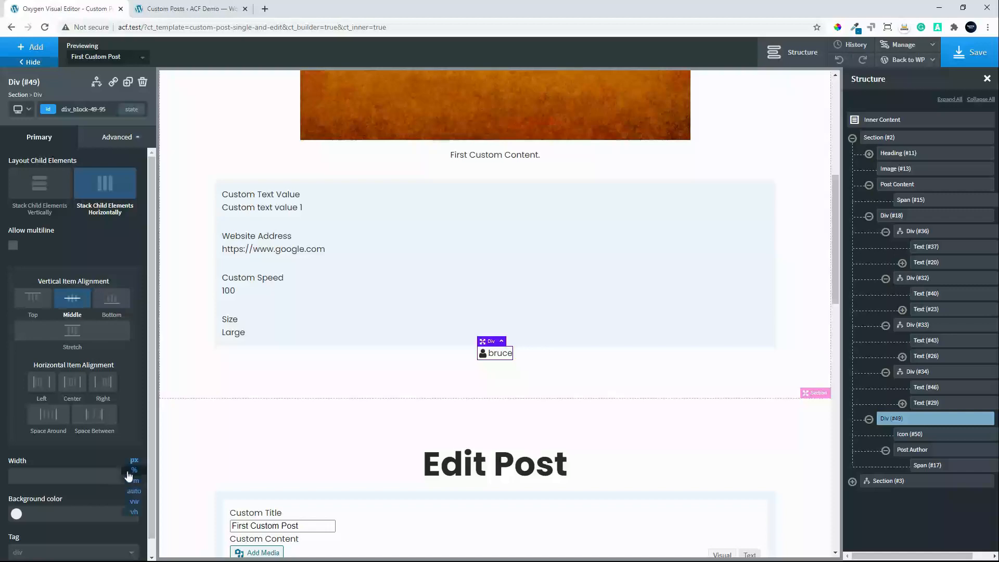
left_click(128, 473)
left_click(82, 474)
type("100")
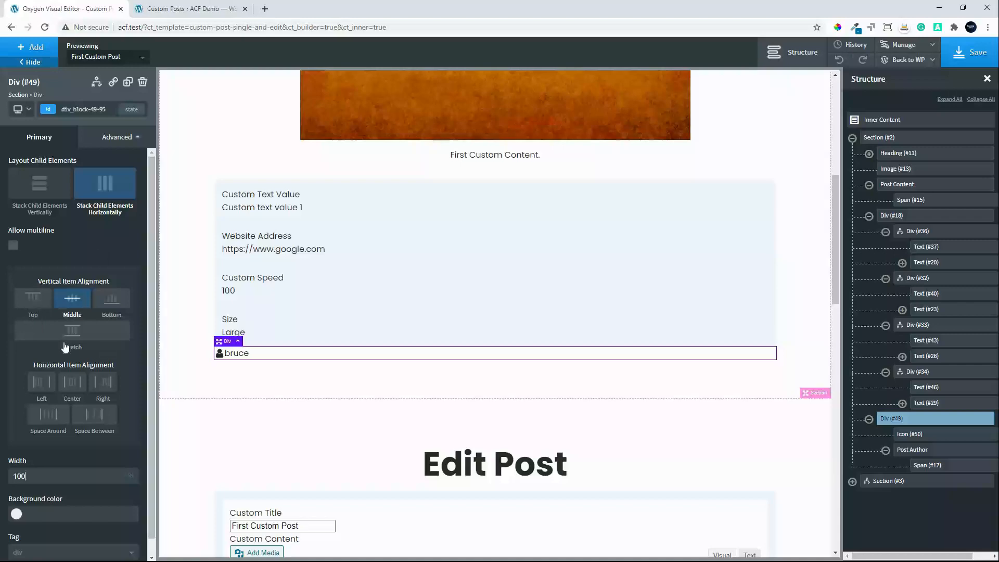
left_click(38, 386)
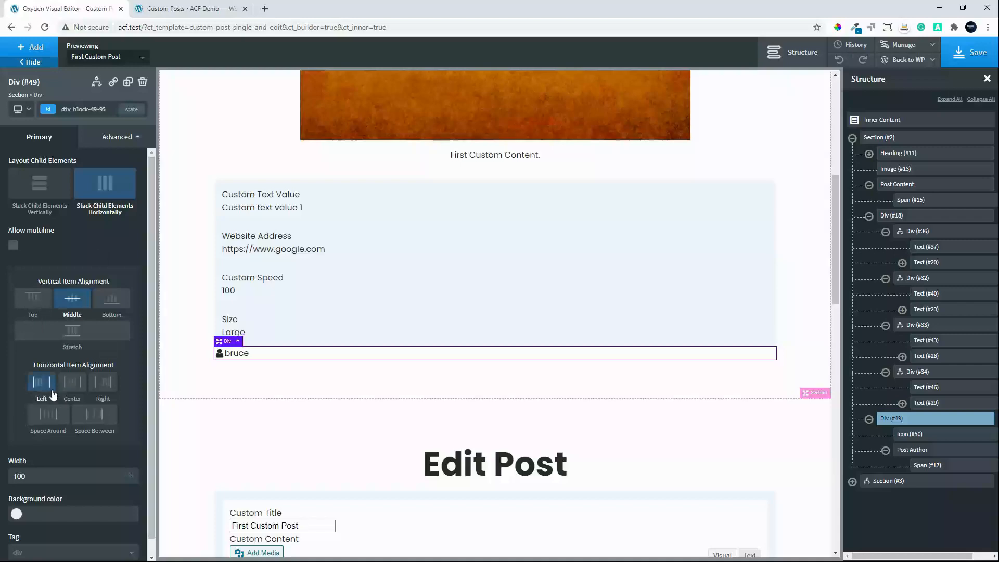
- Set the bottom margin of the outer custom fields div (Div #18) to 20 px
left_click(911, 216)
left_click(117, 137)
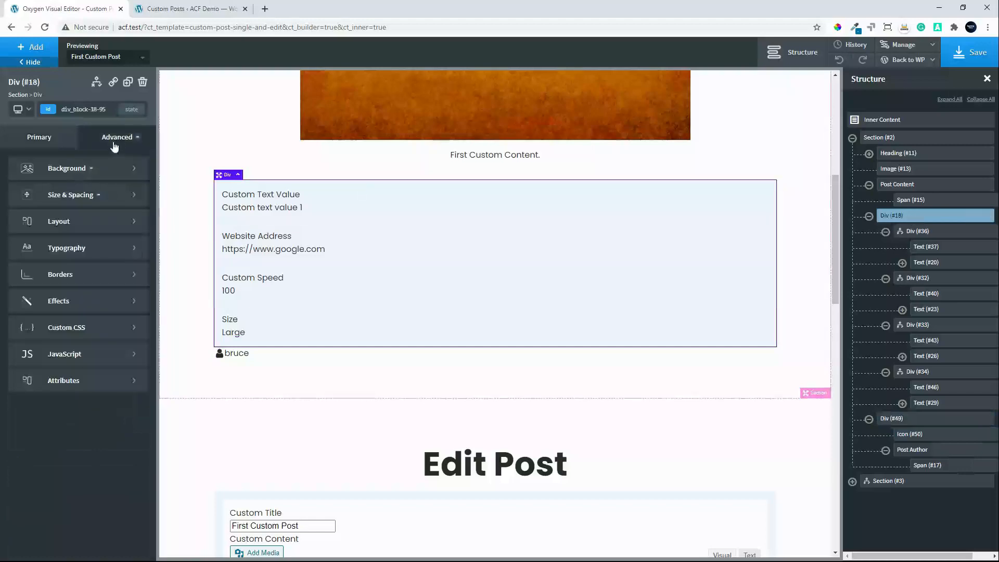
left_click(92, 201)
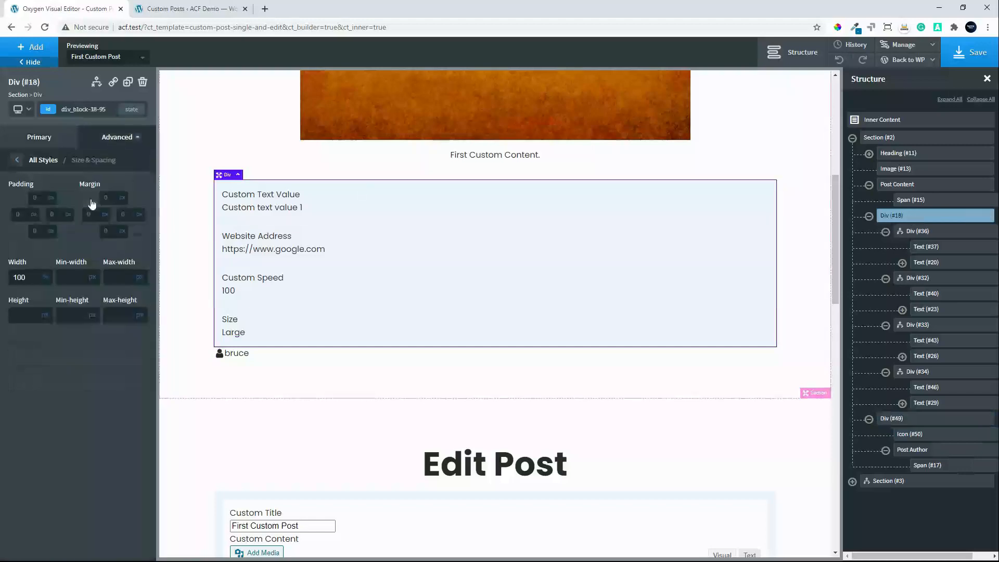
left_click(111, 231)
type("20")
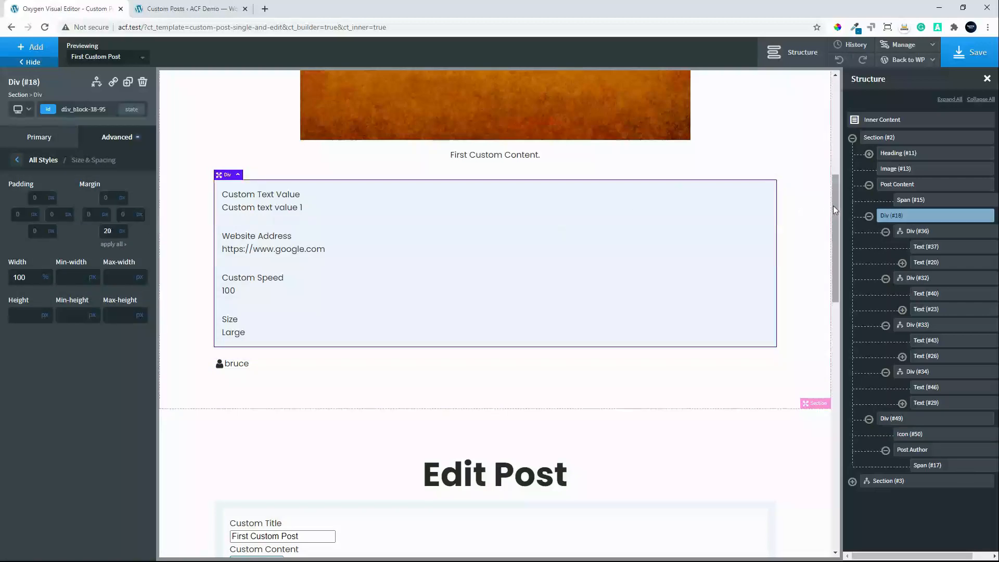
- Add a new div to Section #2 and place it between the custom fields div and the author div
left_click_drag(831, 247, 814, 415)
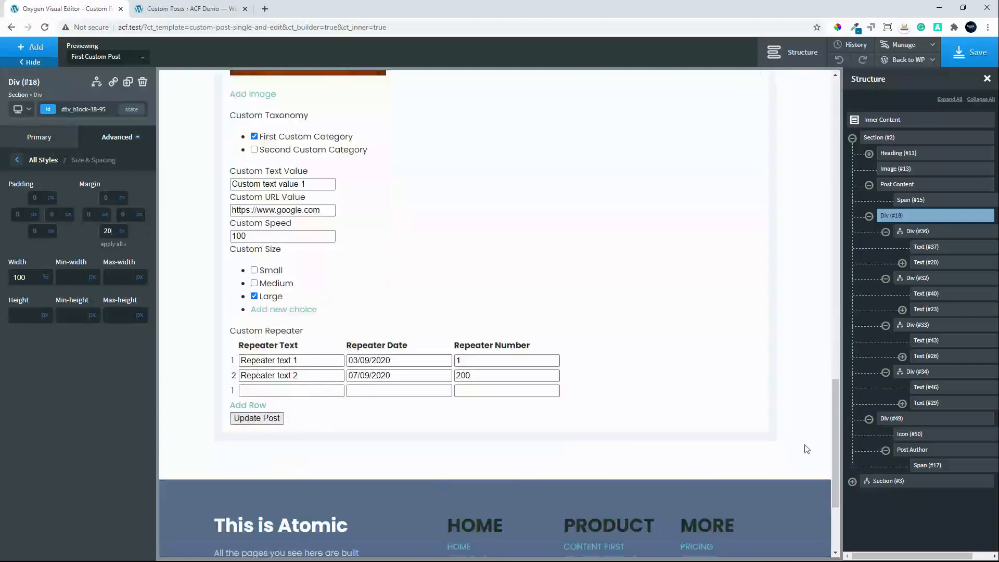
left_click_drag(834, 445, 822, 249)
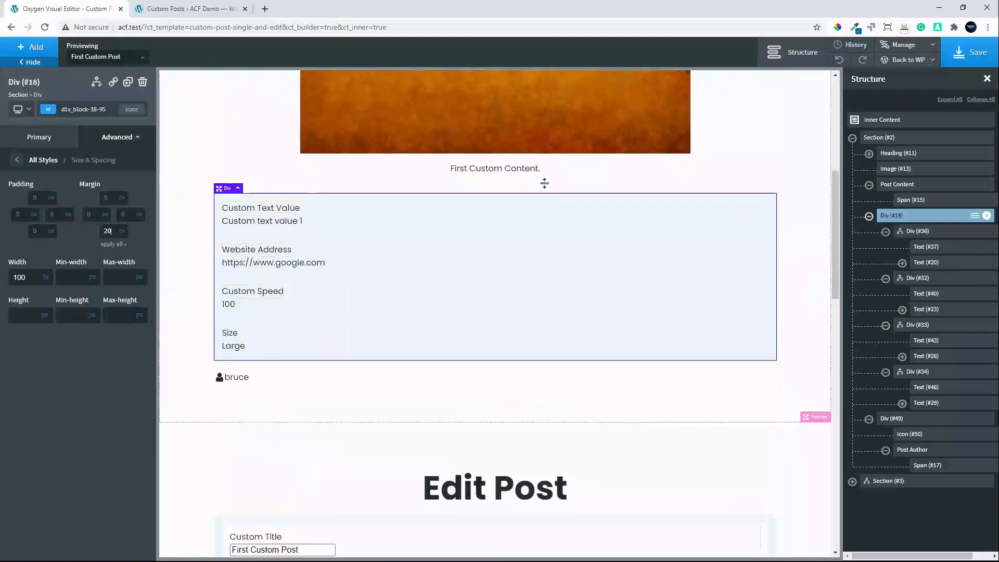
left_click(885, 137)
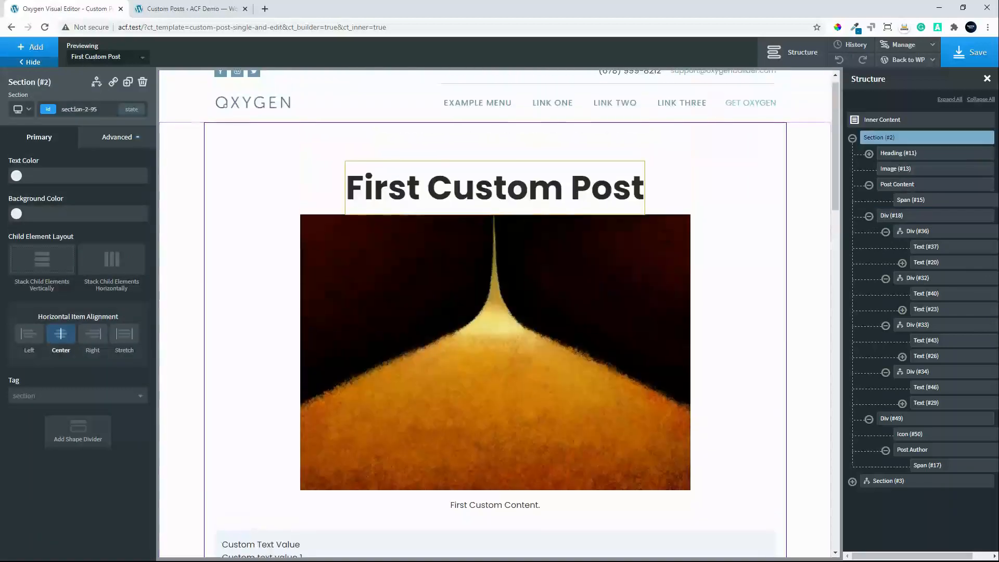
left_click(29, 48)
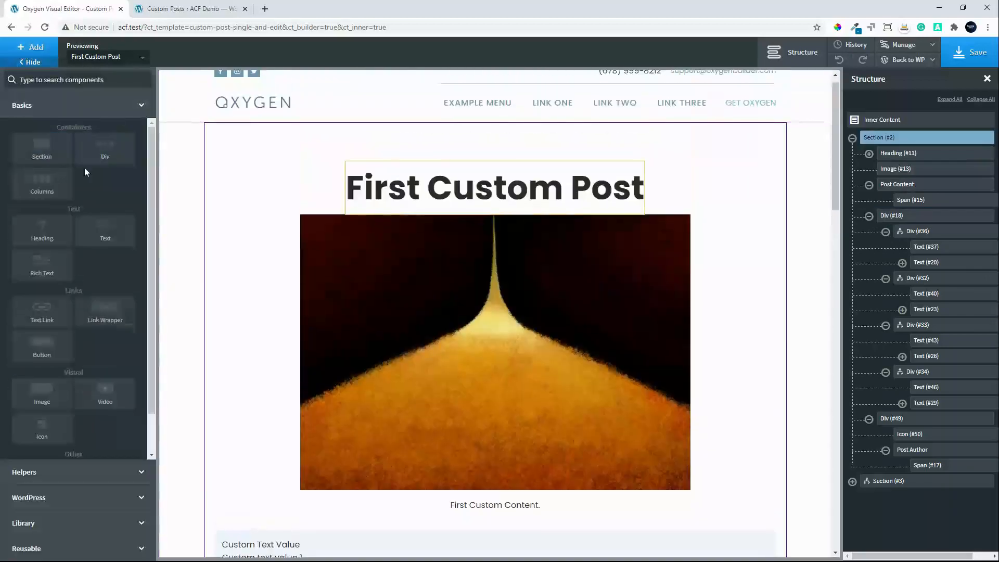
left_click(105, 151)
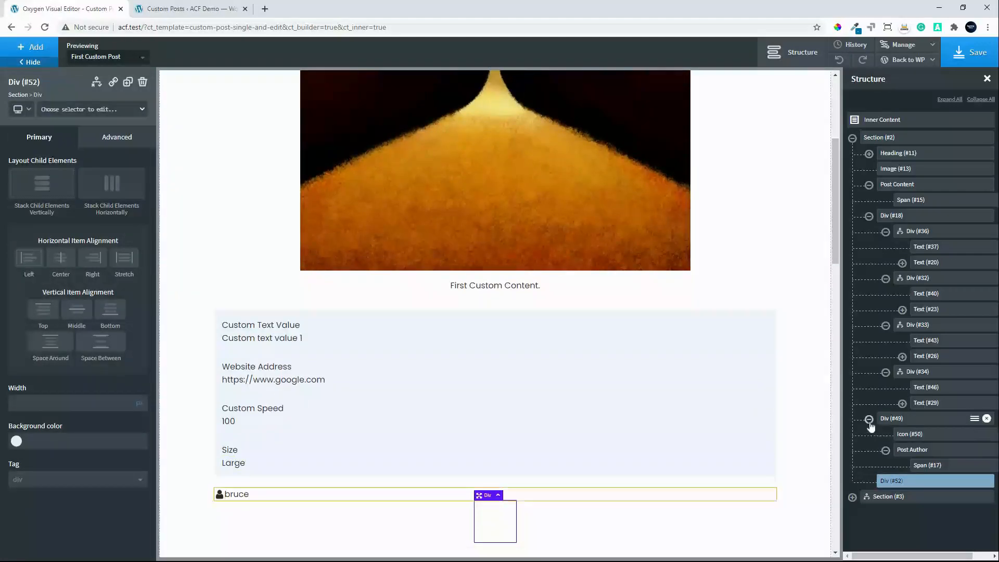
left_click(869, 420)
left_click_drag(870, 423, 908, 432)
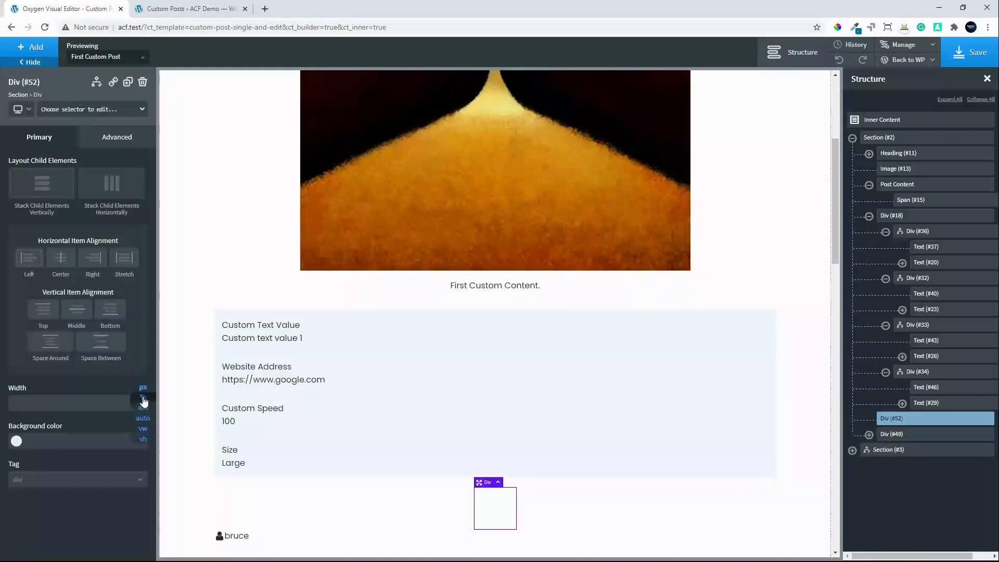
- Set the new div's (Div #52) width to 100% and its bottom margin to 20 px
left_click(144, 398)
type("100")
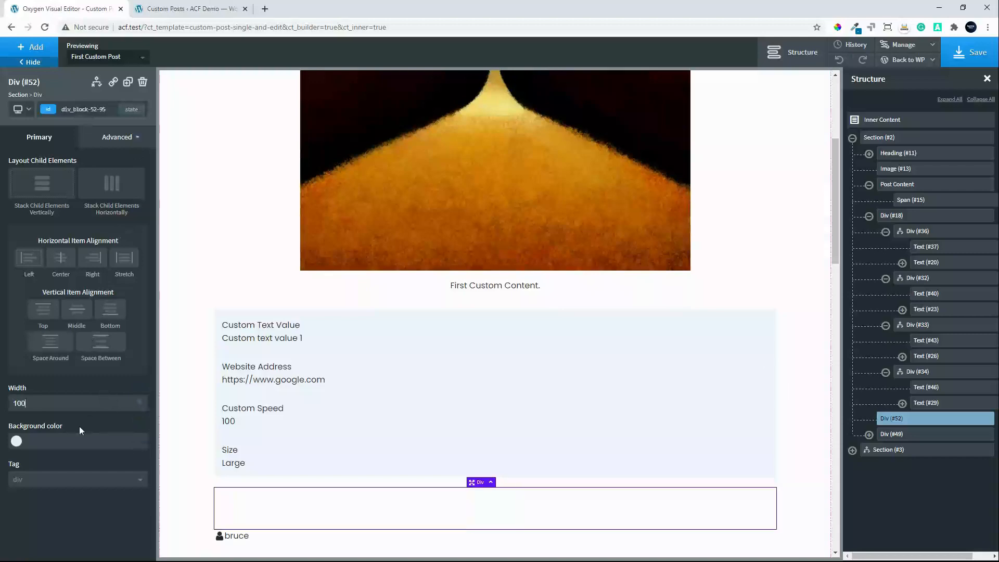
left_click(118, 134)
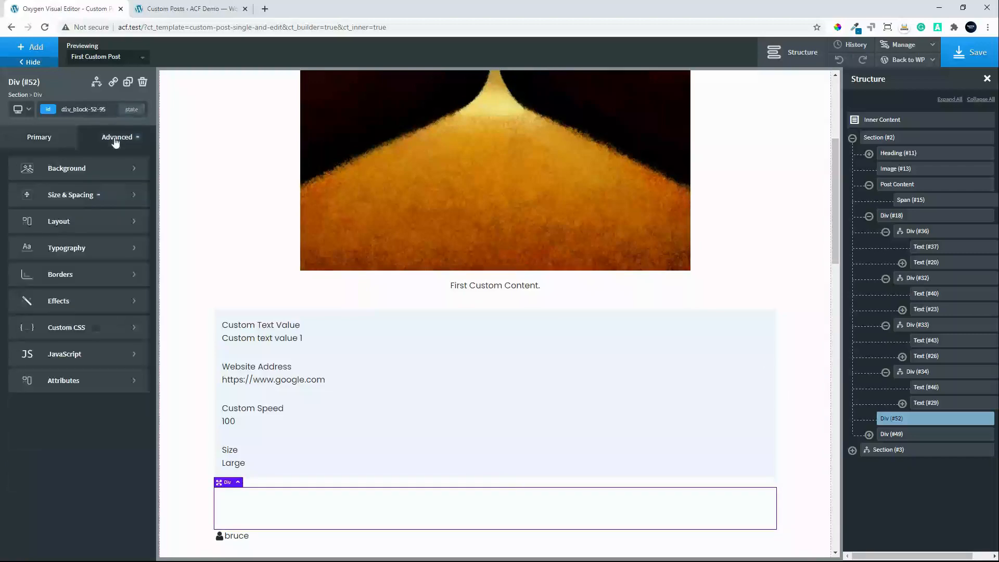
left_click(85, 194)
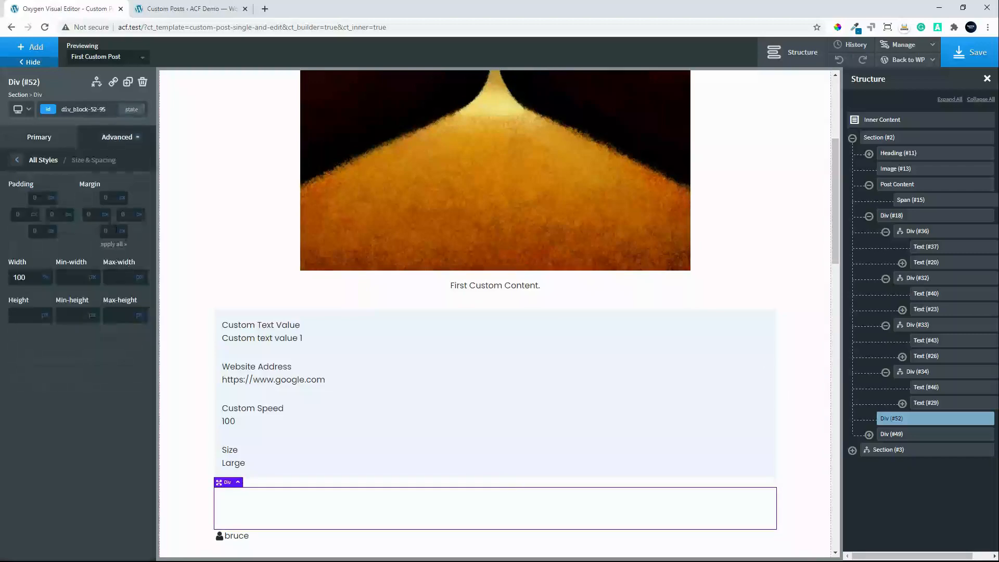
left_click(116, 230)
type("20")
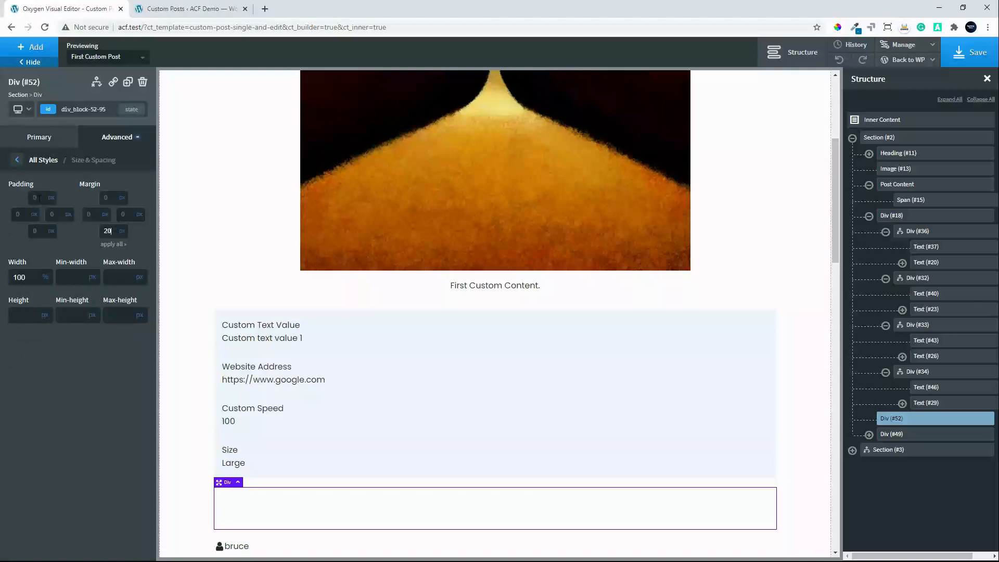
- Apply 15 px of padding to all sides of the new div (Div #52)
left_click(40, 199)
type("15")
left_click(38, 244)
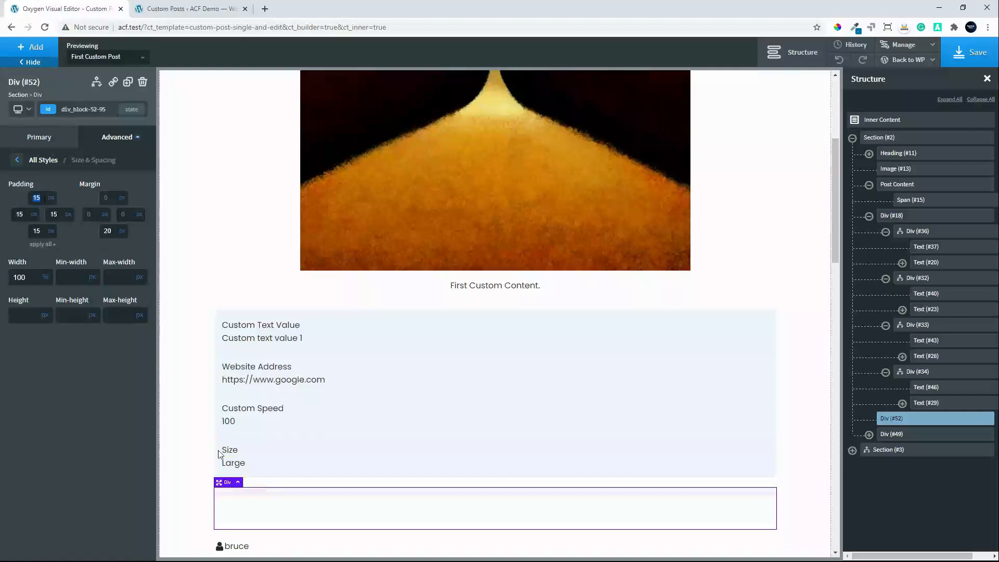
- Add a Repeater element inside the new empty div (Div #52)
left_click(31, 51)
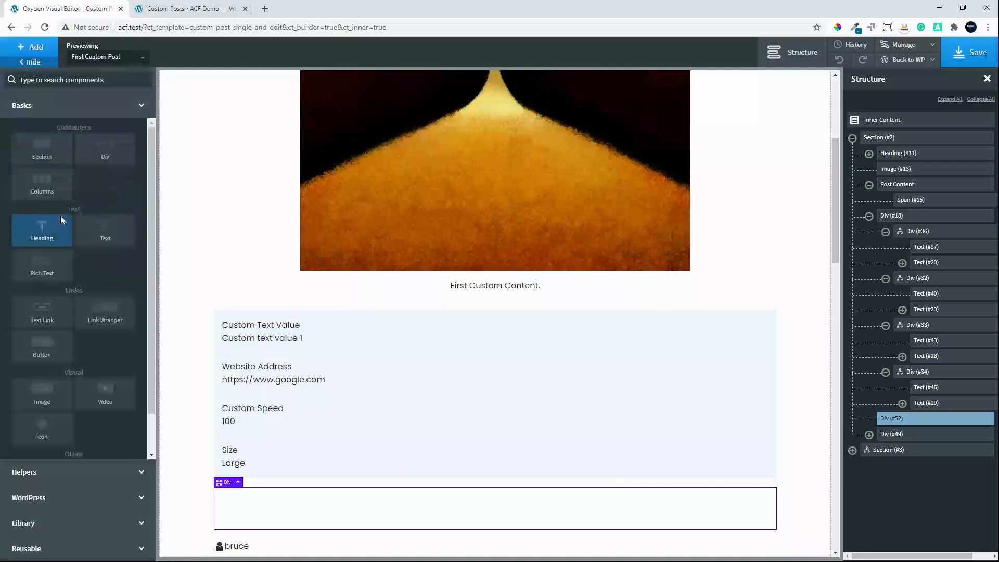
left_click(43, 475)
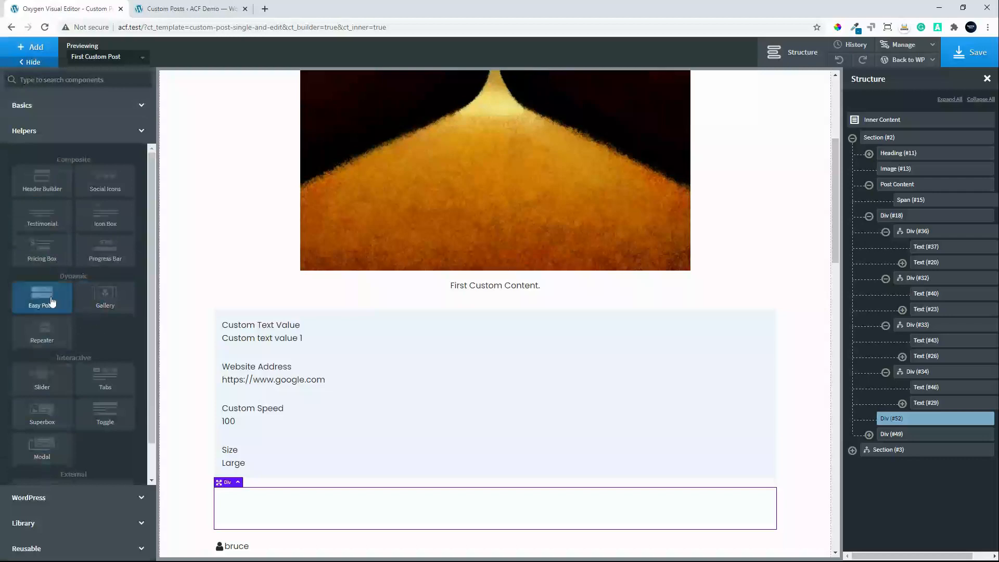
left_click(41, 331)
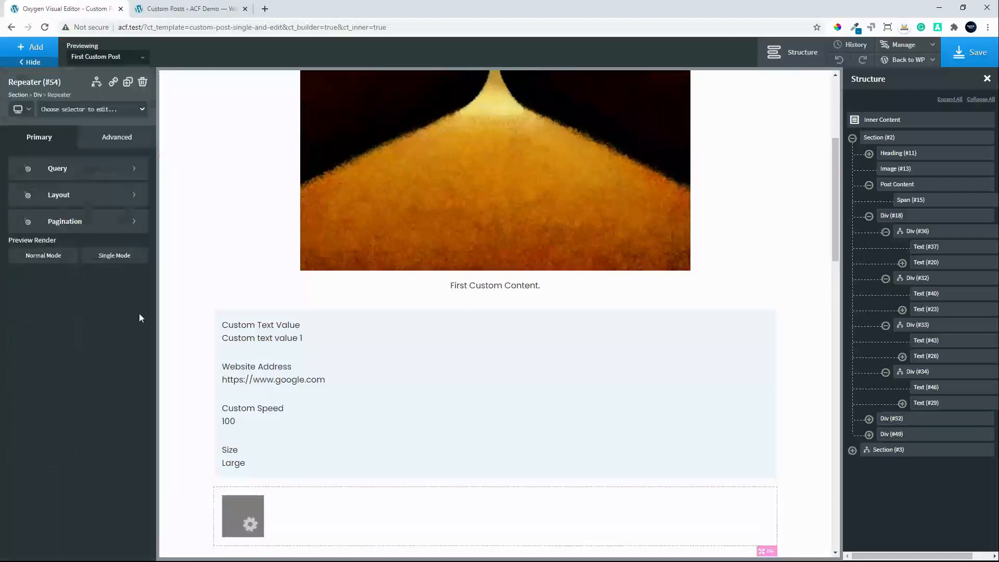
- Enable the ACF Repeater option in the Repeater (#54) query, choose the Repeater Test field and apply the query parameters
left_click(56, 167)
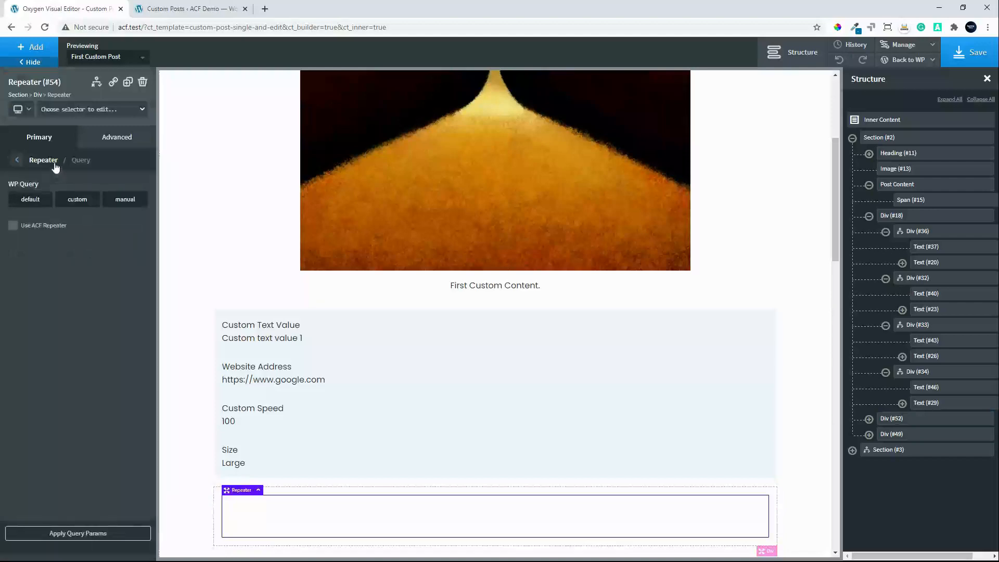
left_click(13, 226)
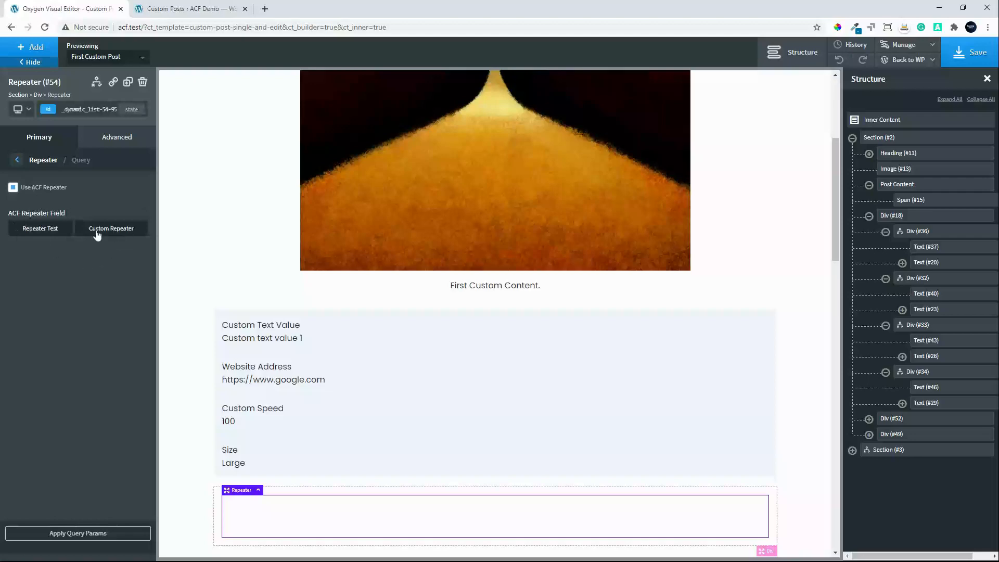
left_click(40, 233)
left_click(70, 533)
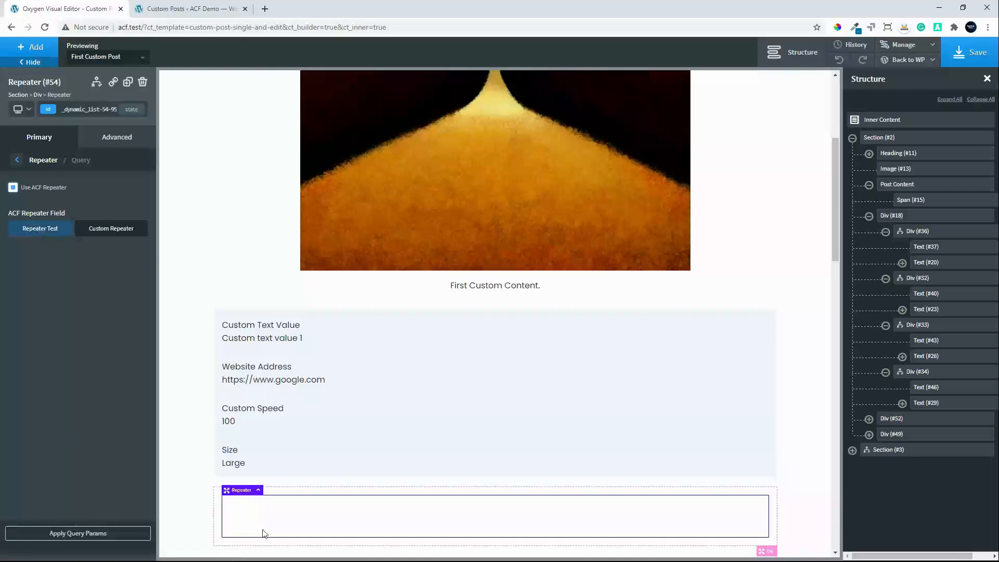
- Add a Columns element with the 33 33 33 layout inside the repeater's inner div (Div #55)
left_click(278, 515)
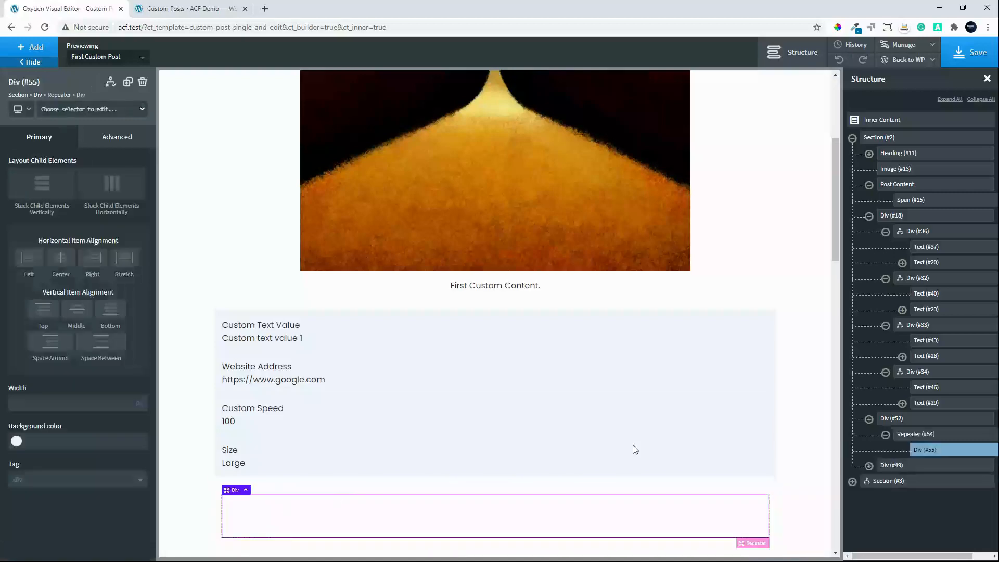
scroll(591, 520, "down", 2)
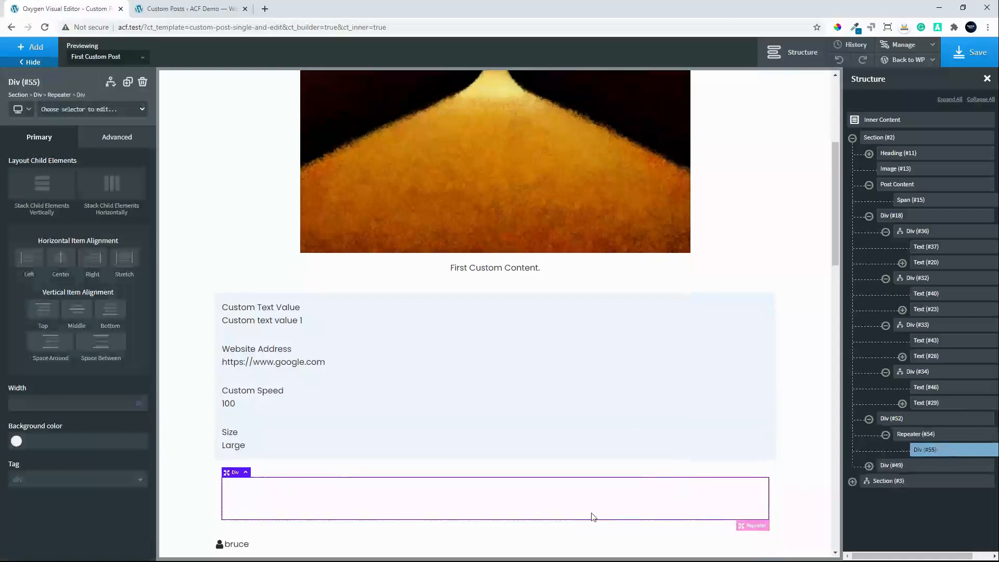
scroll(592, 515, "down", 2)
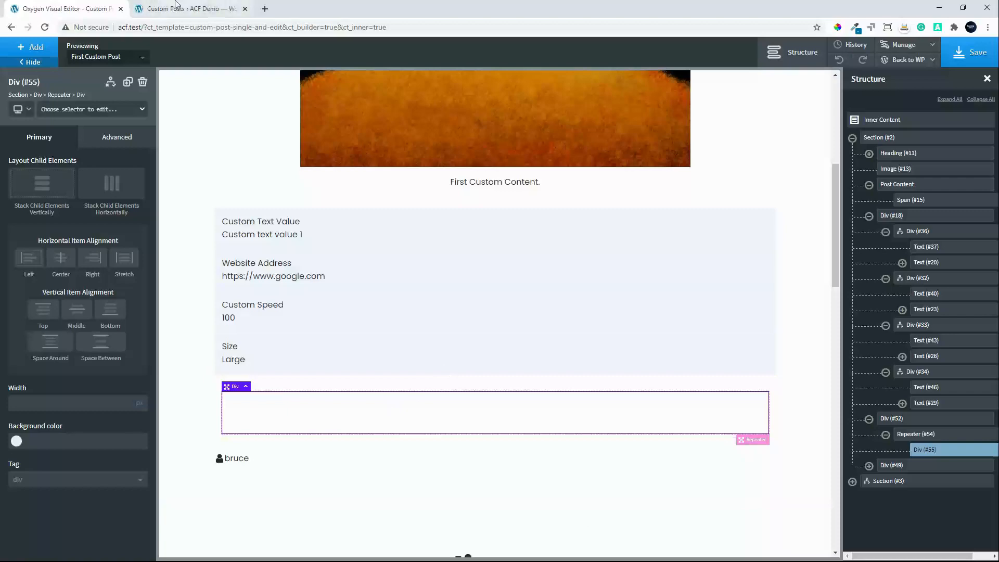
left_click_drag(836, 225, 834, 429)
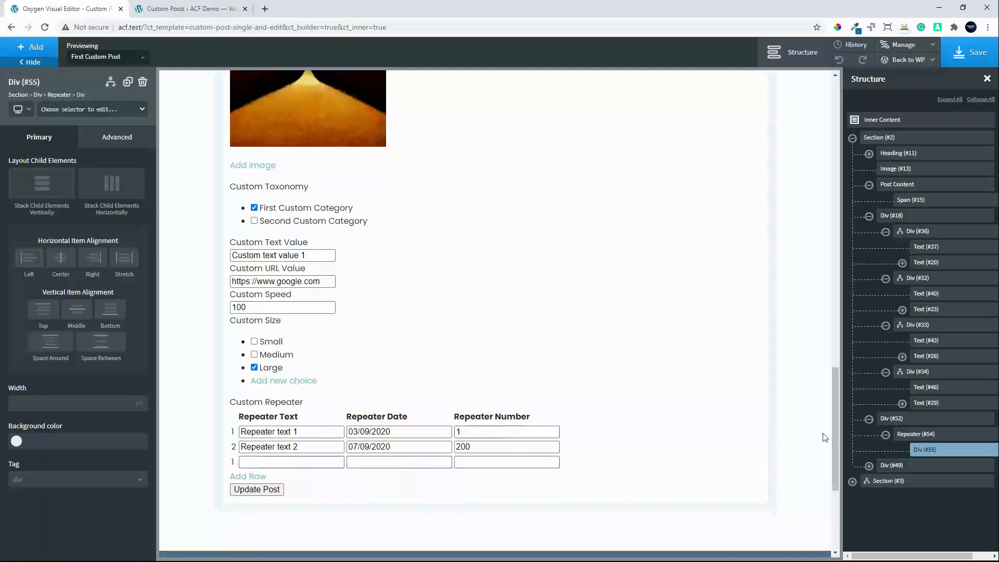
left_click_drag(835, 432, 838, 239)
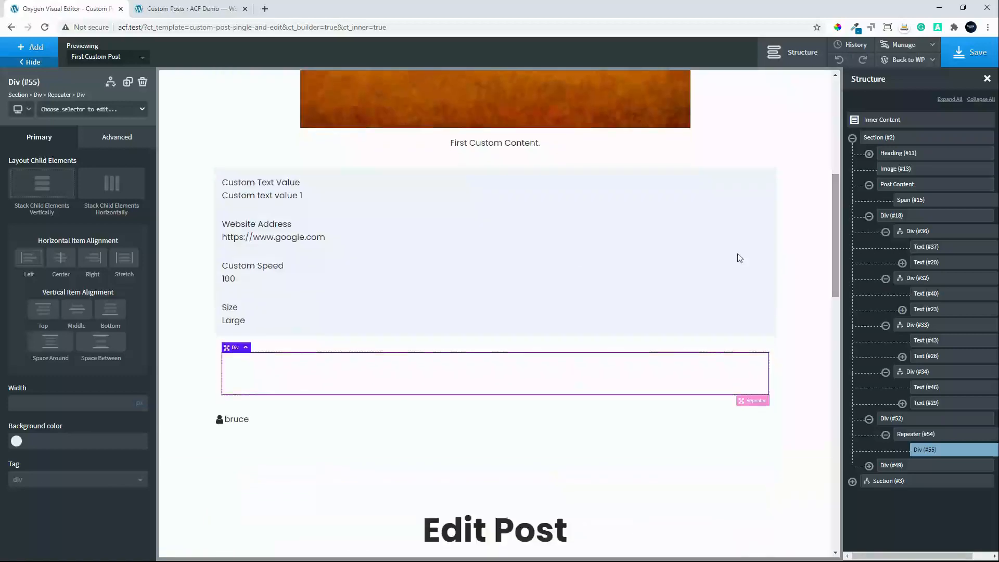
left_click(23, 50)
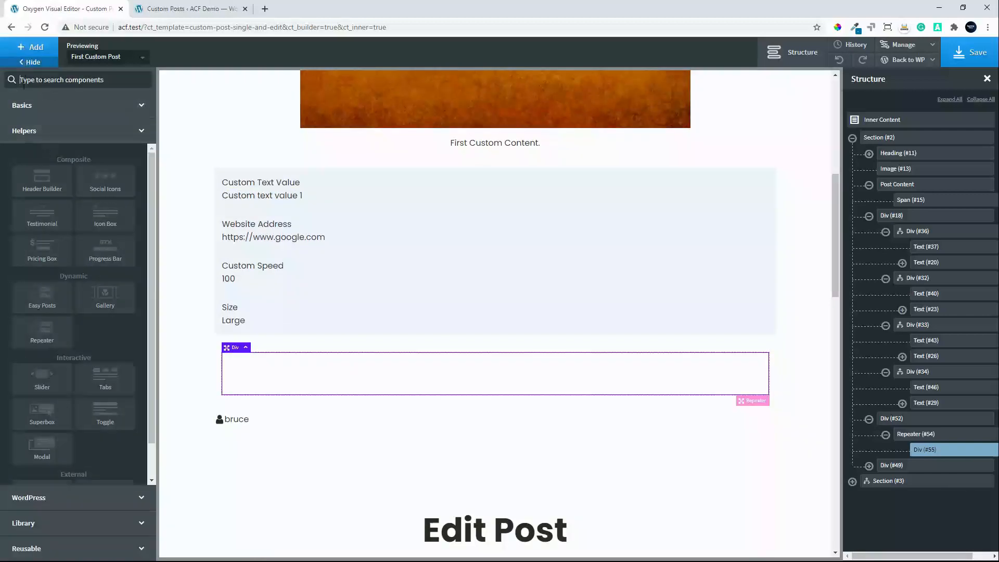
left_click(32, 112)
left_click(45, 188)
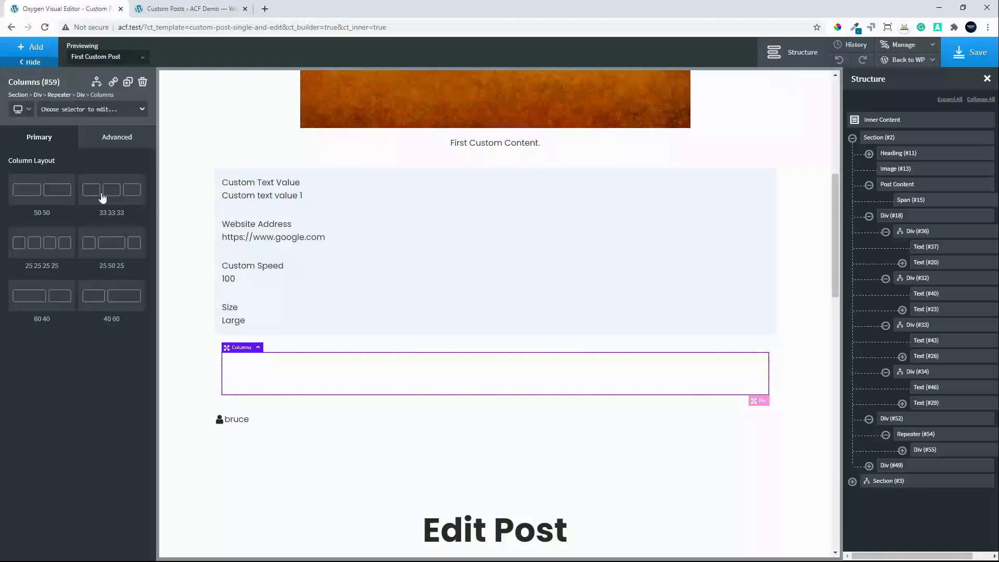
left_click(103, 197)
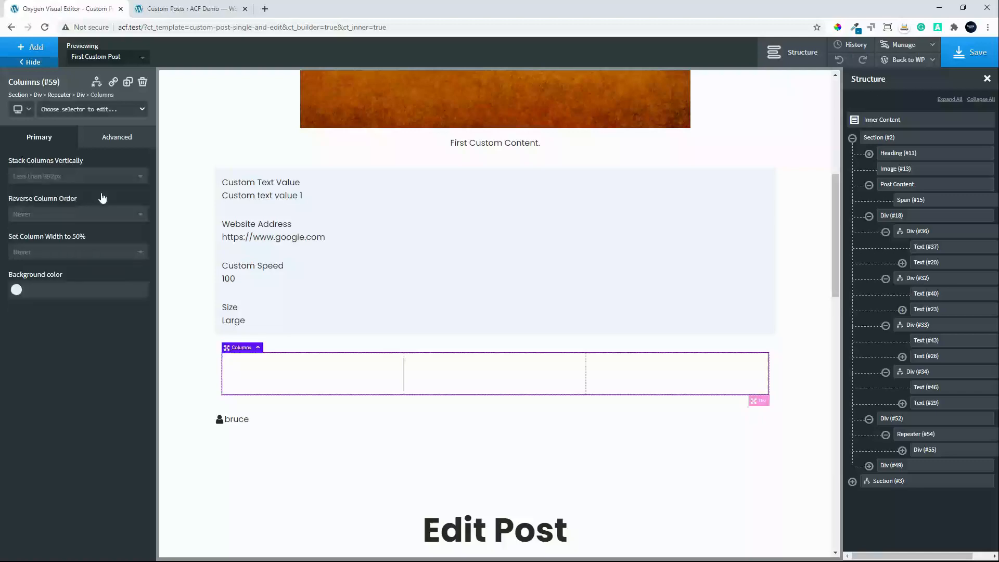
- Add a Text element to the first column (Div #61) inside the repeater
left_click(903, 451)
left_click(920, 467)
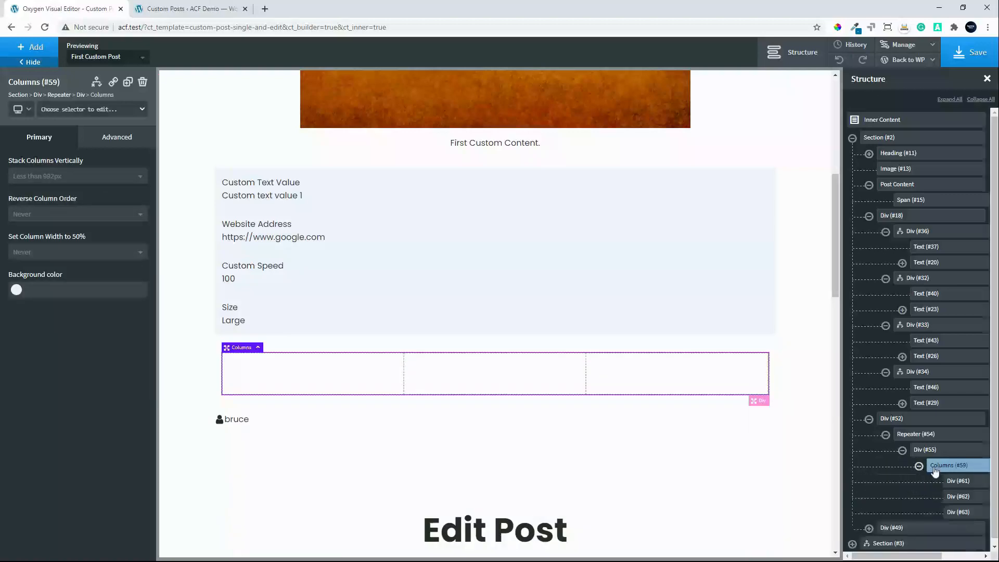
left_click(963, 481)
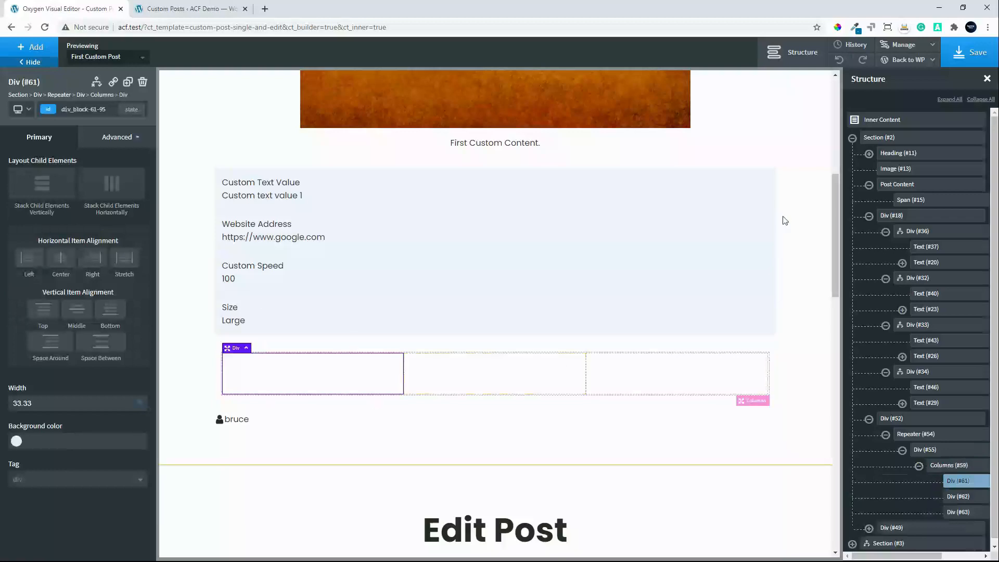
left_click_drag(833, 233, 792, 237)
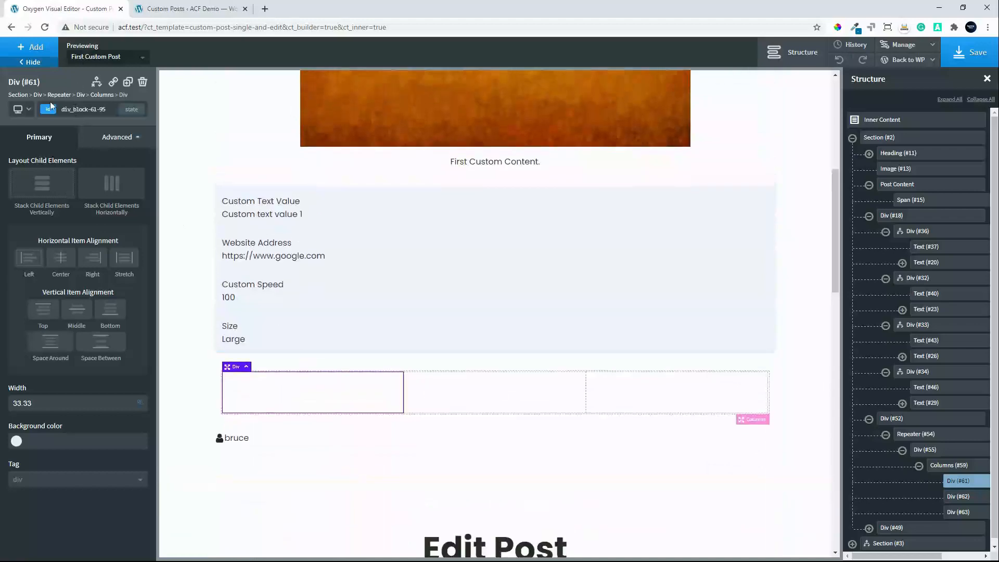
left_click(12, 50)
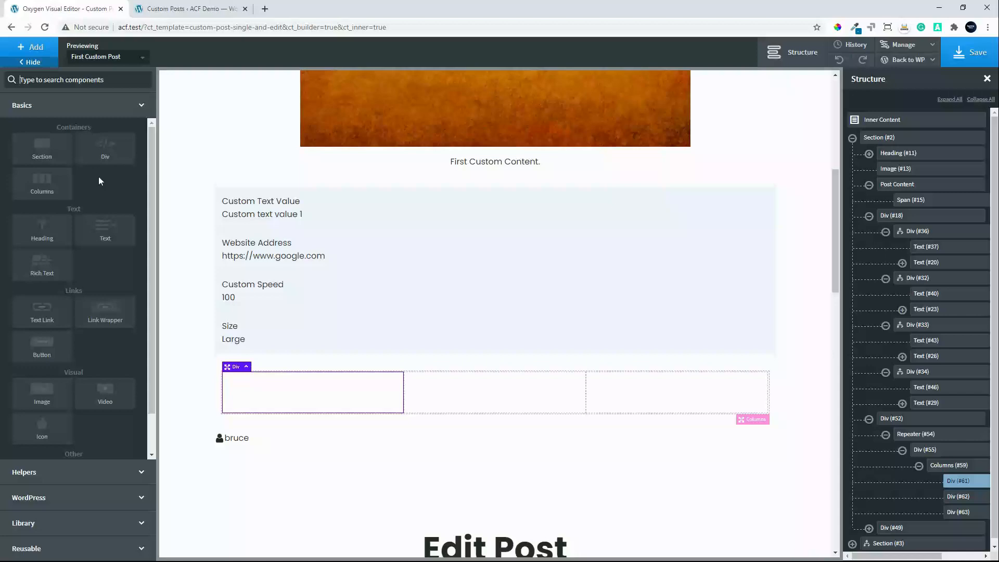
left_click(102, 234)
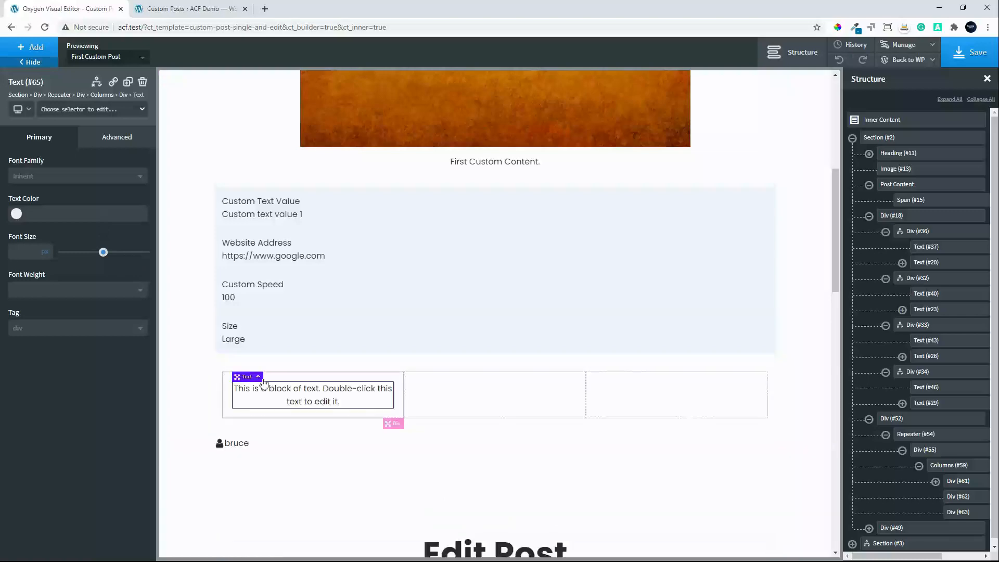
- Replace the placeholder text in the first column with the dynamic Repeater Text field
double_click(297, 395)
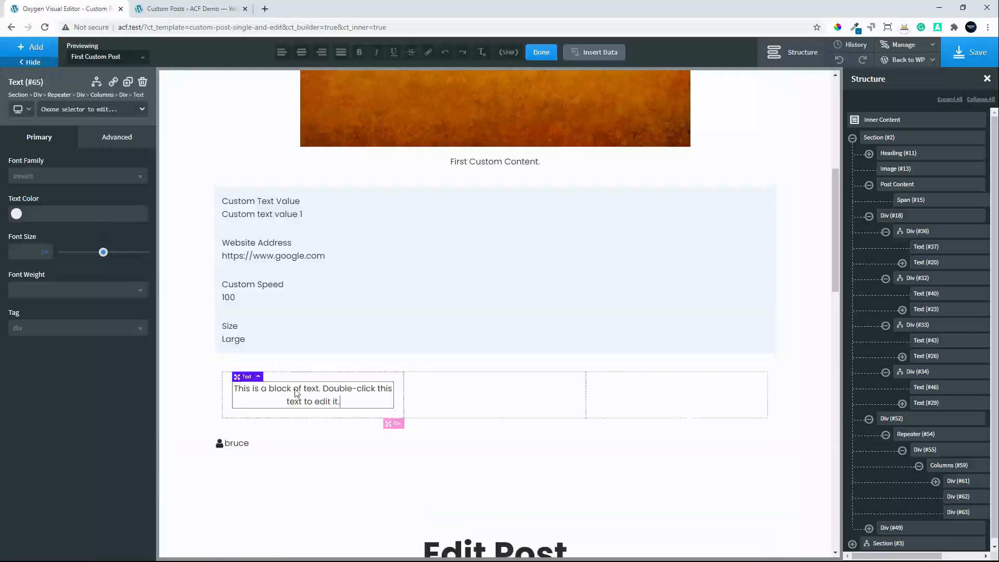
left_click(606, 54)
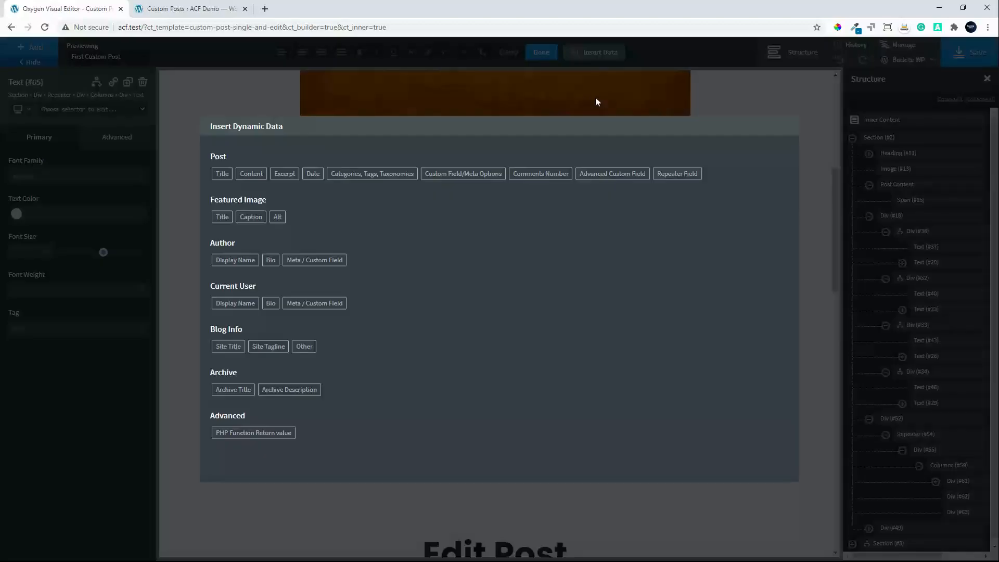
left_click(683, 175)
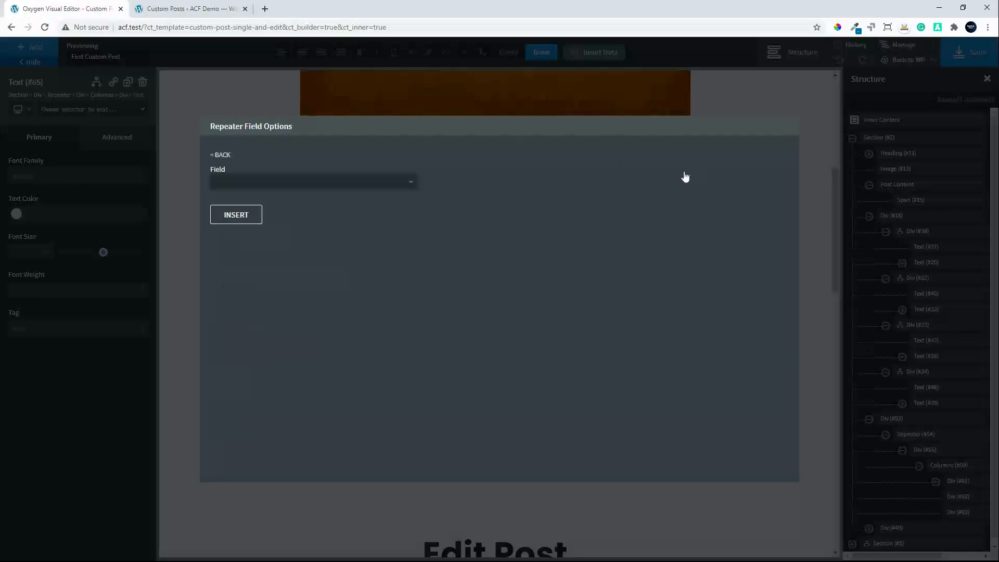
left_click(370, 181)
left_click(286, 218)
left_click(236, 214)
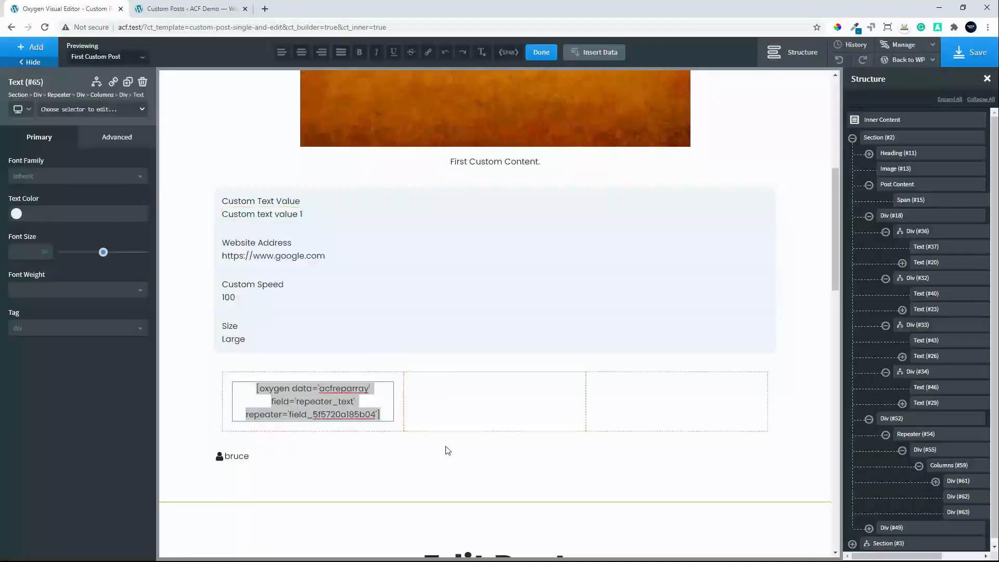
- Add a Text element to the second column (Div #62) inside the repeater
left_click(470, 404)
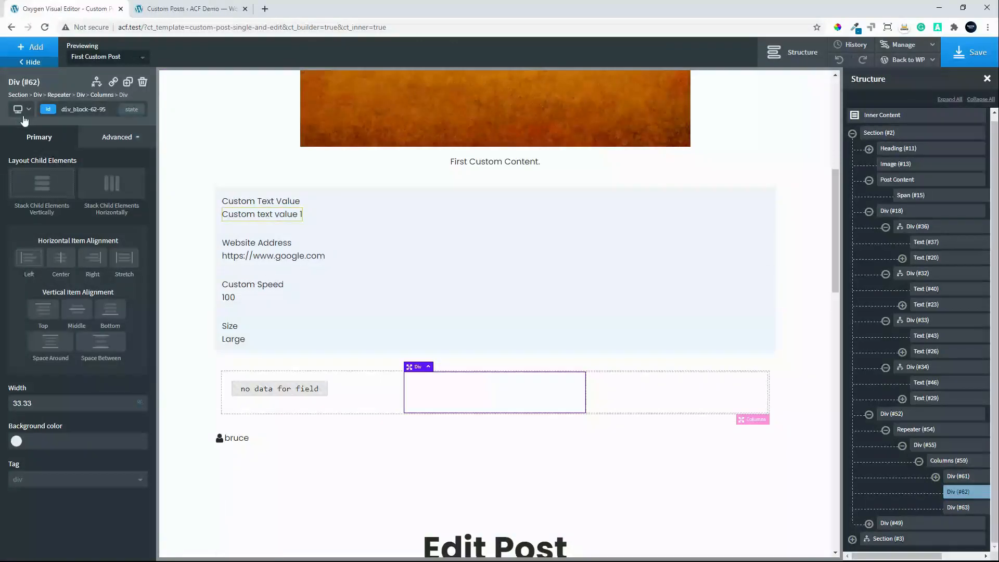
left_click(27, 50)
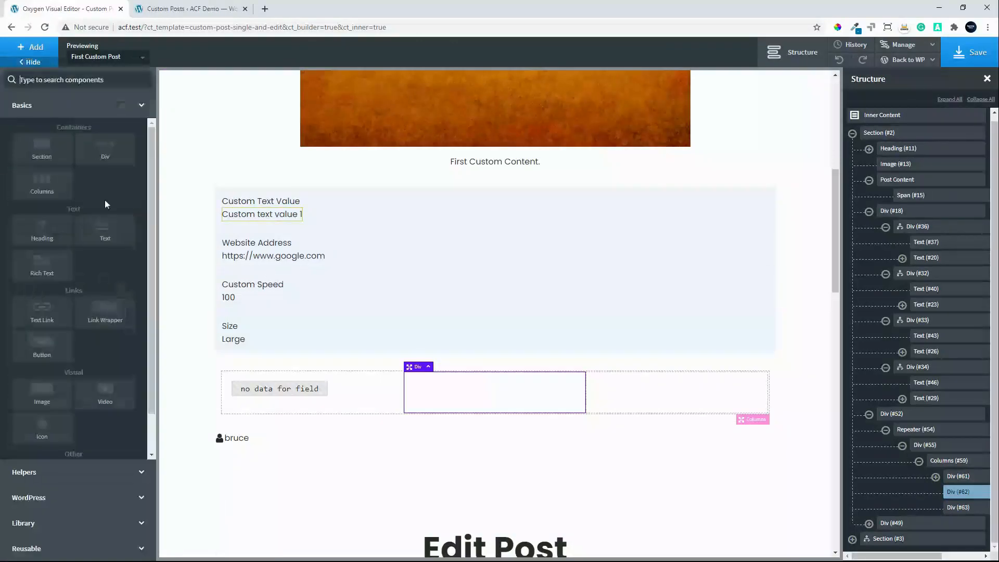
left_click(106, 240)
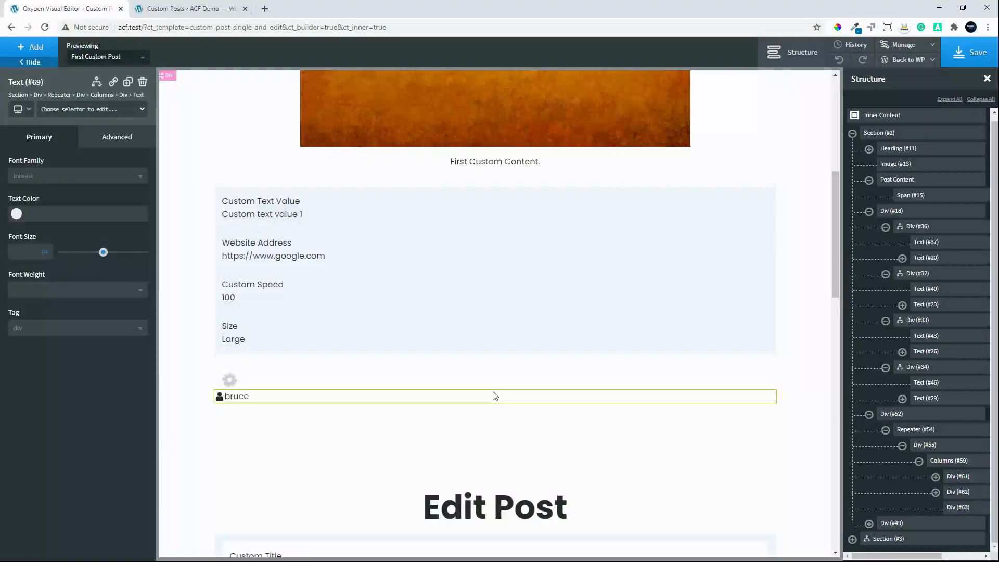
- Review the repeater fields offered for the second column's text, cancel the insertion and delete that Text element
double_click(495, 395)
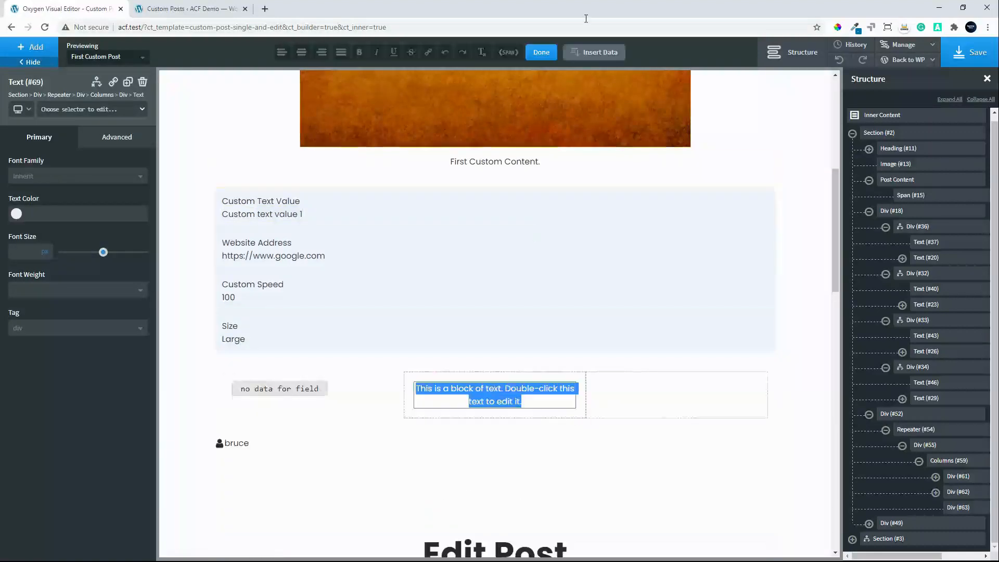
left_click(594, 58)
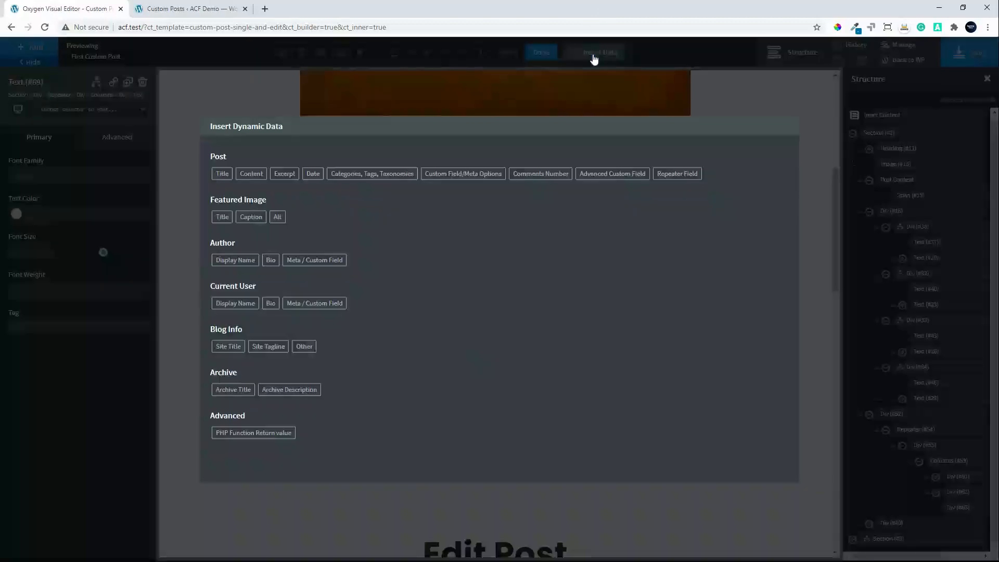
left_click(687, 176)
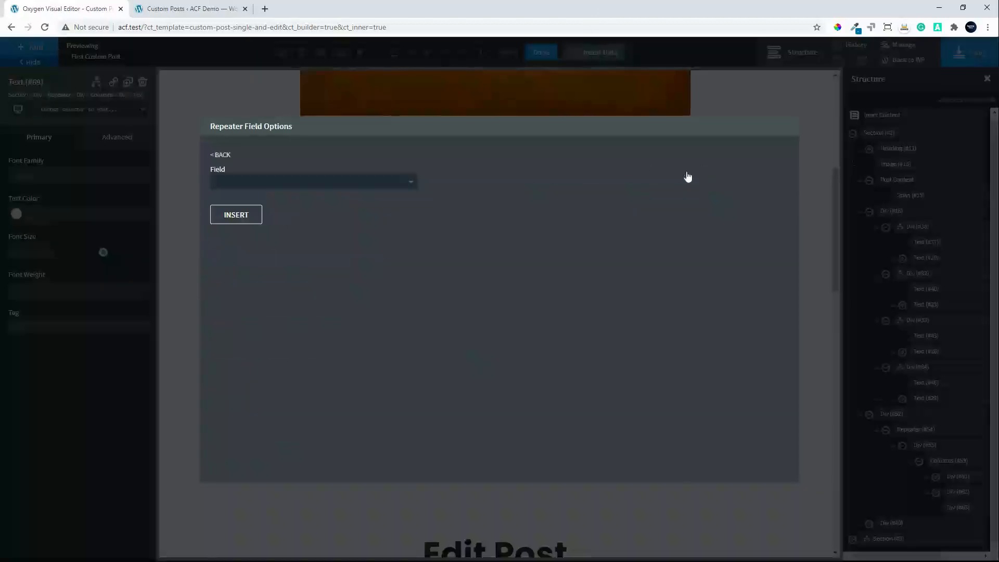
left_click(336, 185)
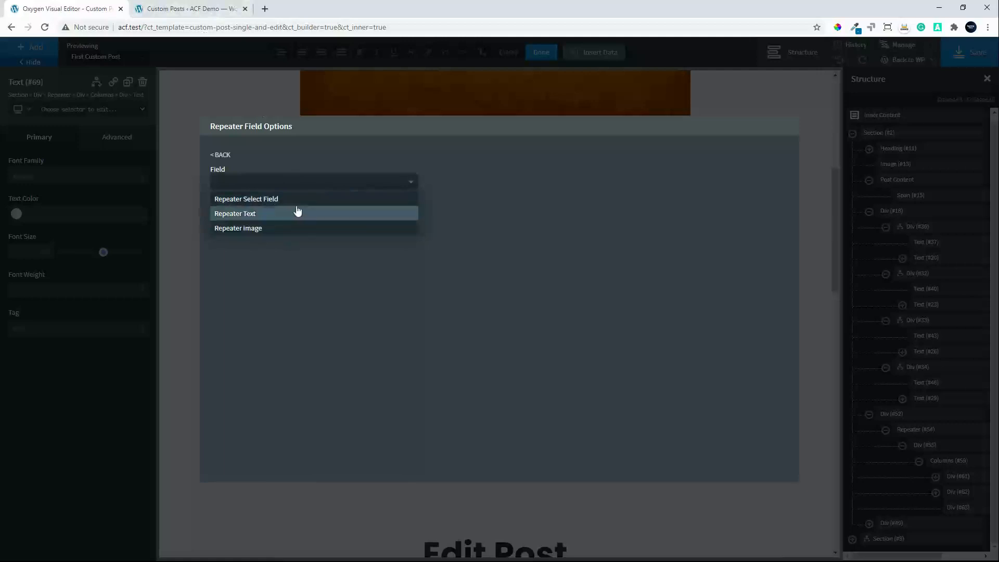
left_click(222, 156)
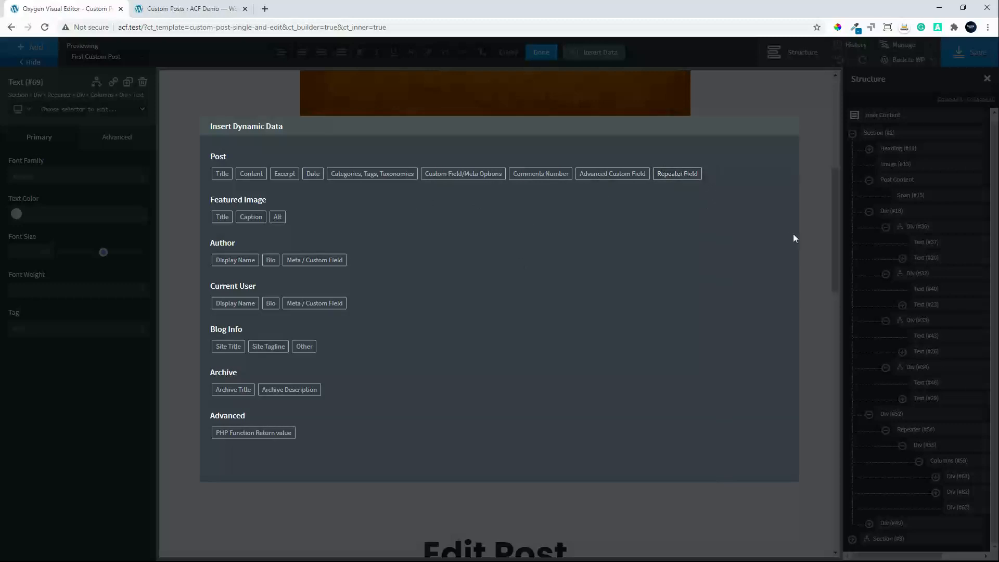
left_click(809, 104)
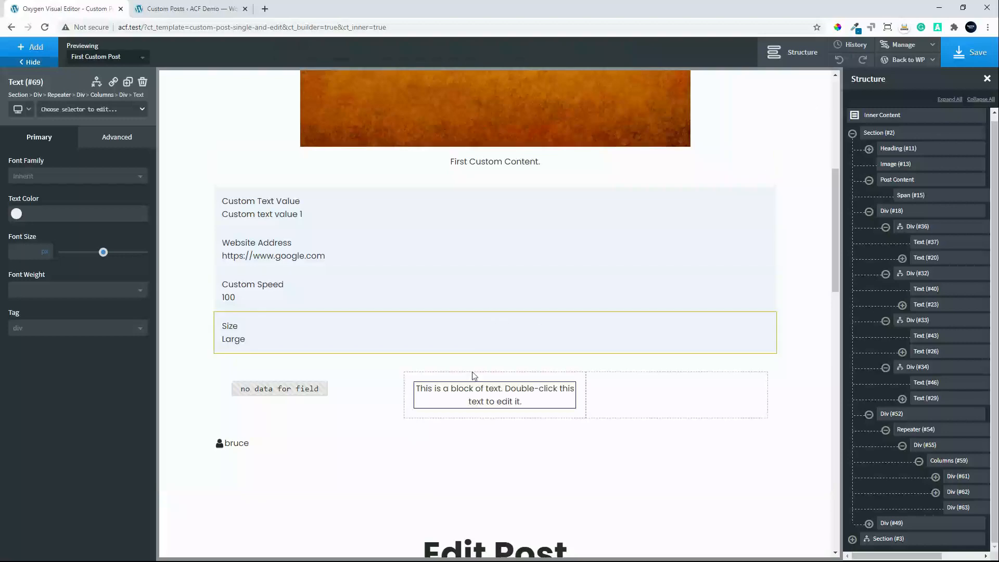
left_click(142, 81)
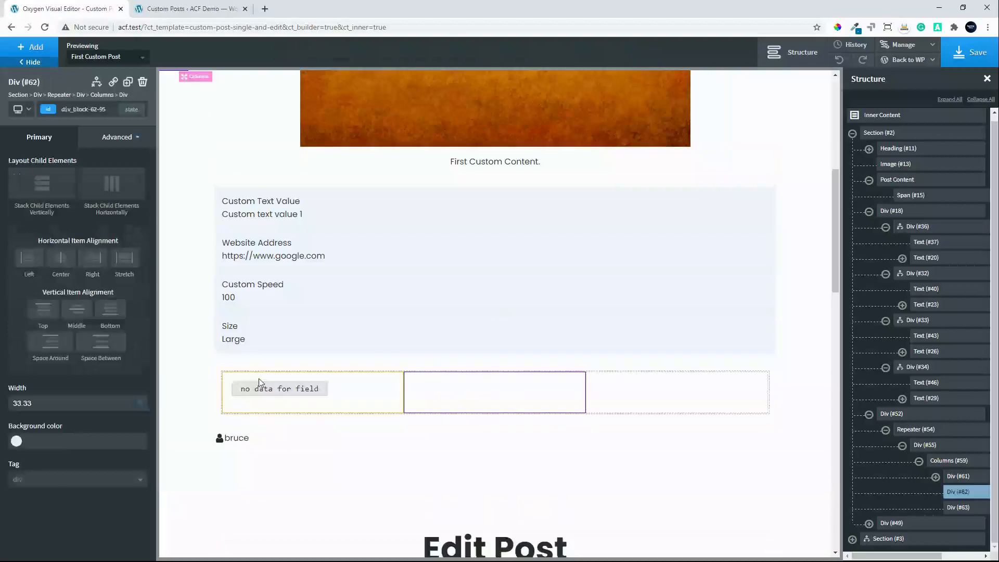
- Examine the Advanced Custom Field options offered as dynamic data for the first column's text (Text #65)
left_click(258, 381)
left_click(258, 394)
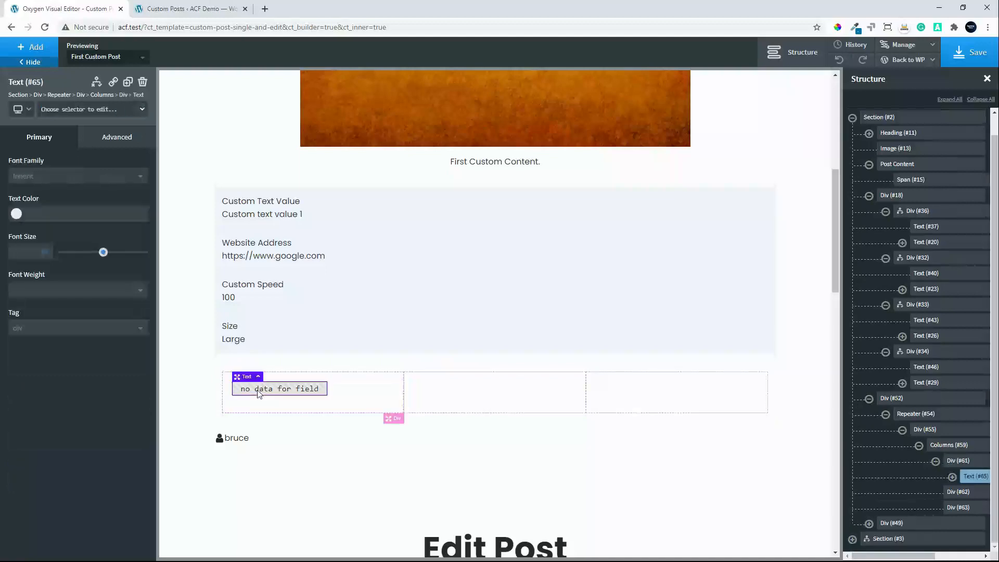
double_click(258, 394)
left_click(592, 53)
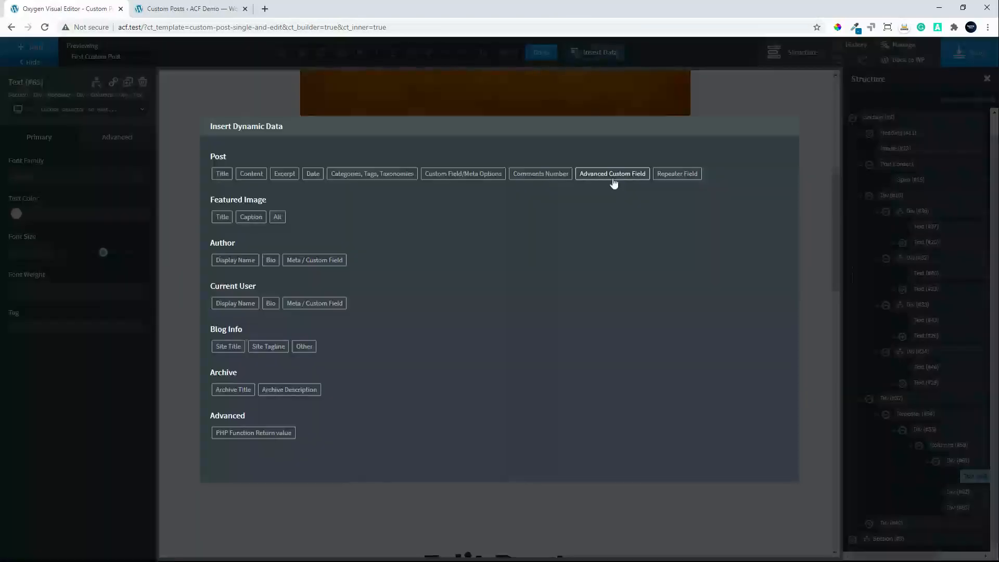
left_click(614, 177)
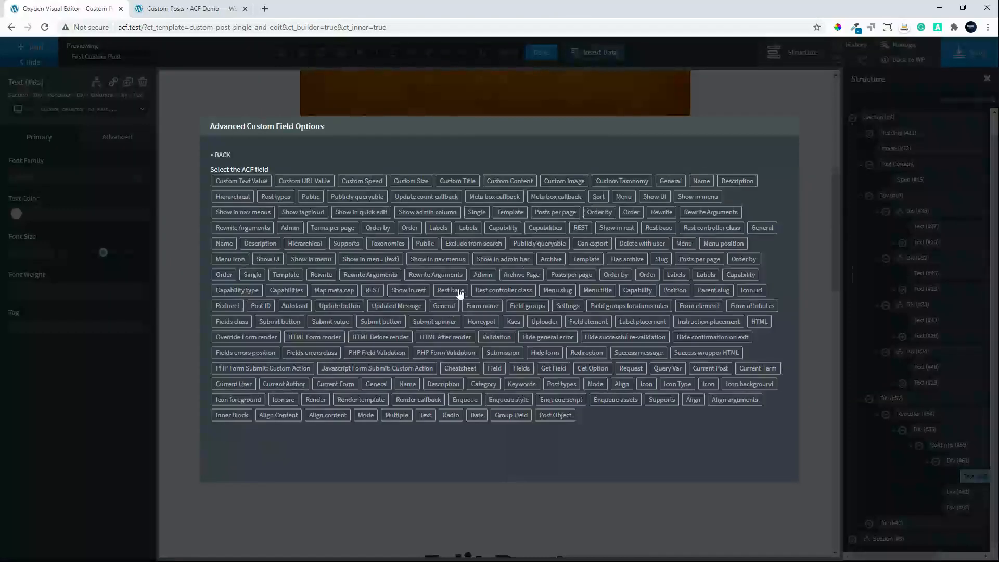
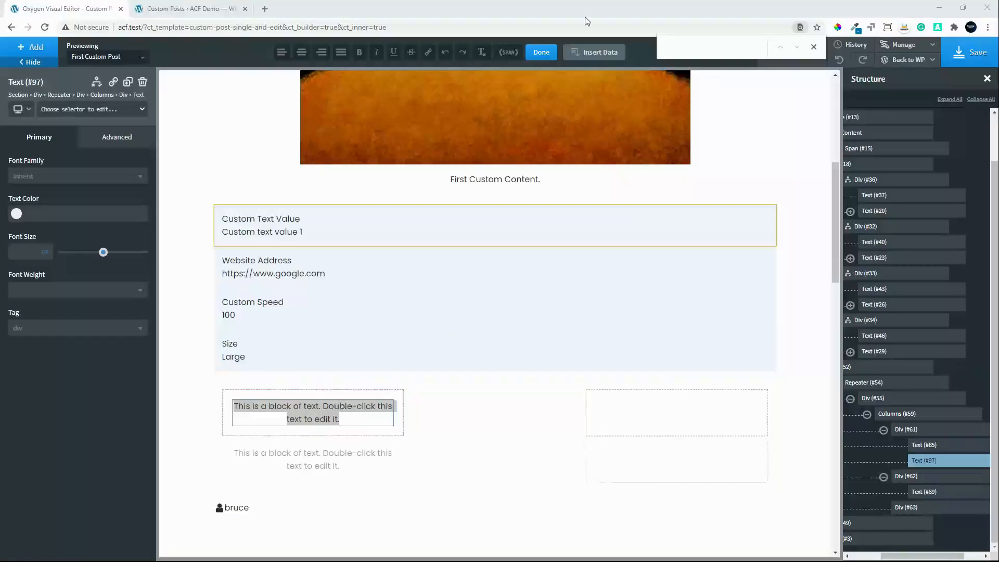
- Replace the placeholder text of Text #97 in the first column with the dynamic Repeater Date field
left_click(597, 52)
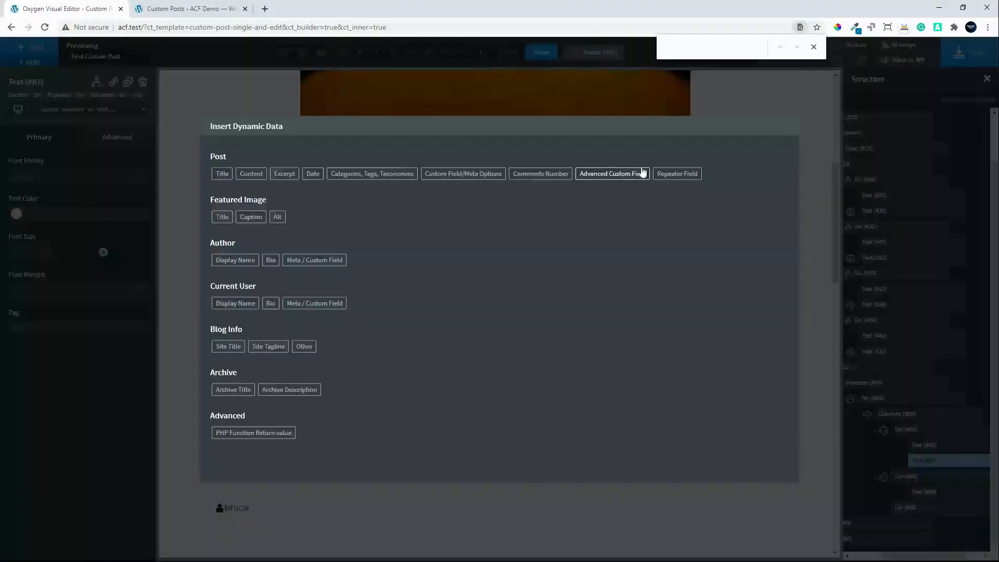
left_click(677, 174)
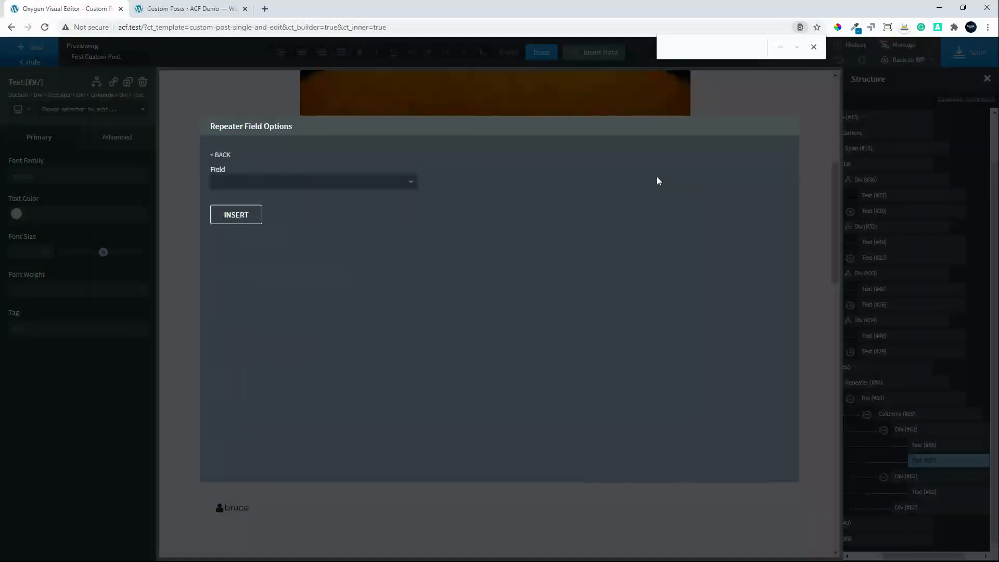
left_click(284, 187)
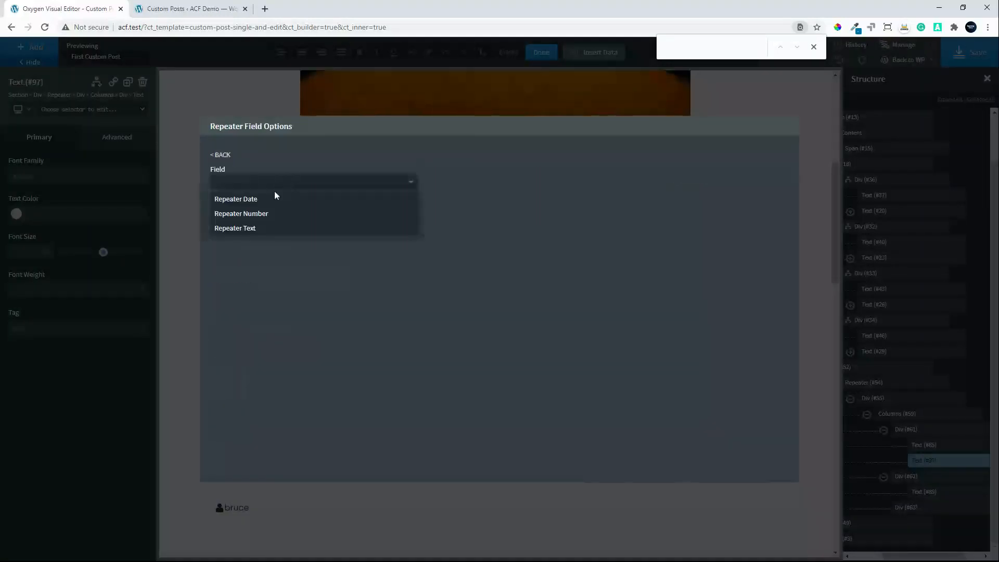
left_click(229, 200)
left_click(232, 215)
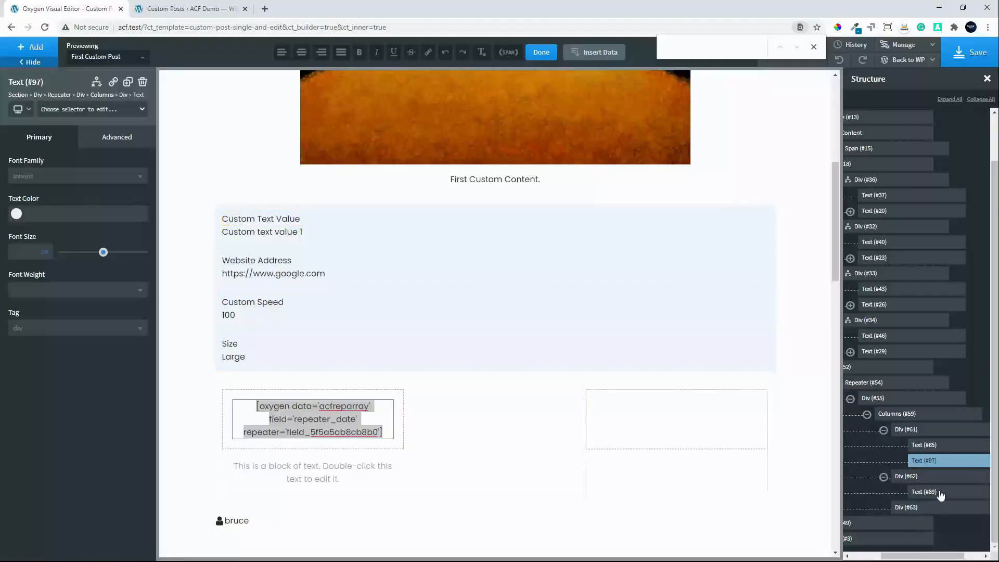
- Delete the empty Text #89 element from the second column (Div #62)
left_click(924, 492)
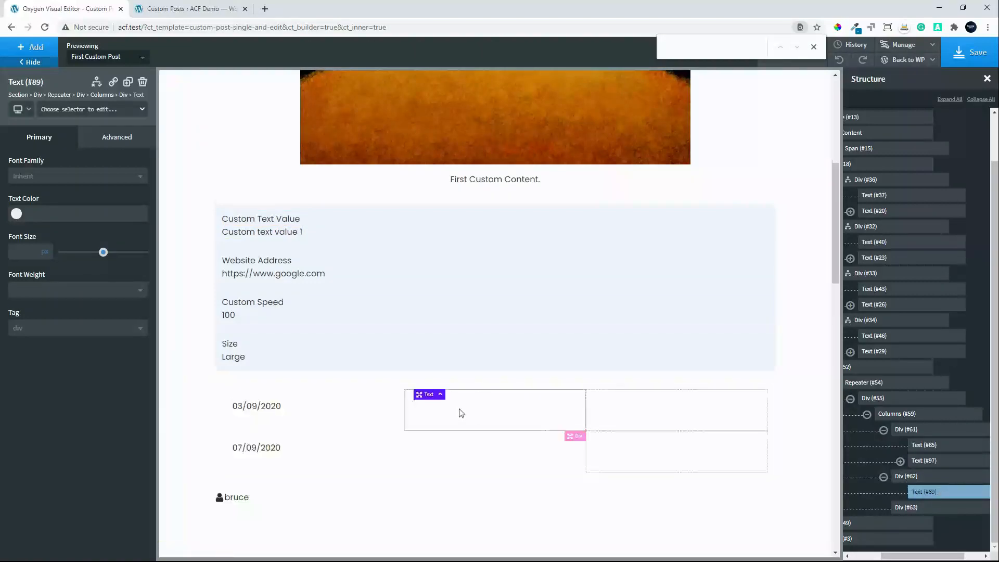
left_click(454, 411)
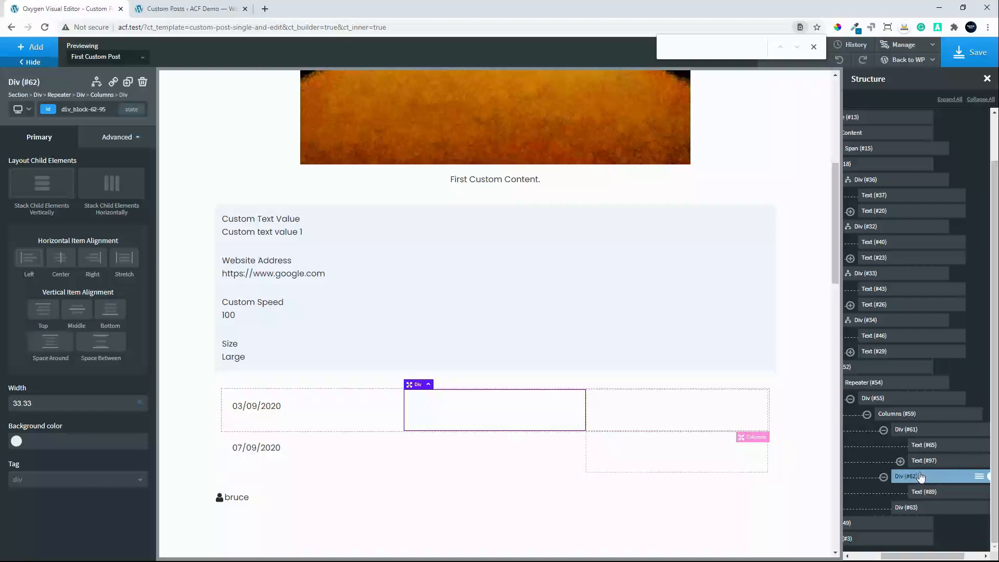
left_click(941, 492)
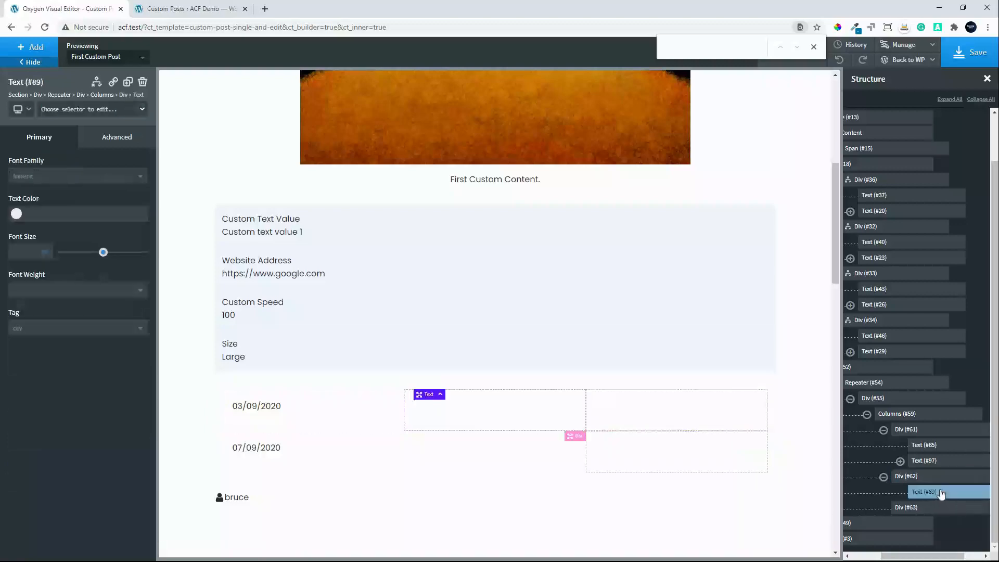
left_click(977, 493)
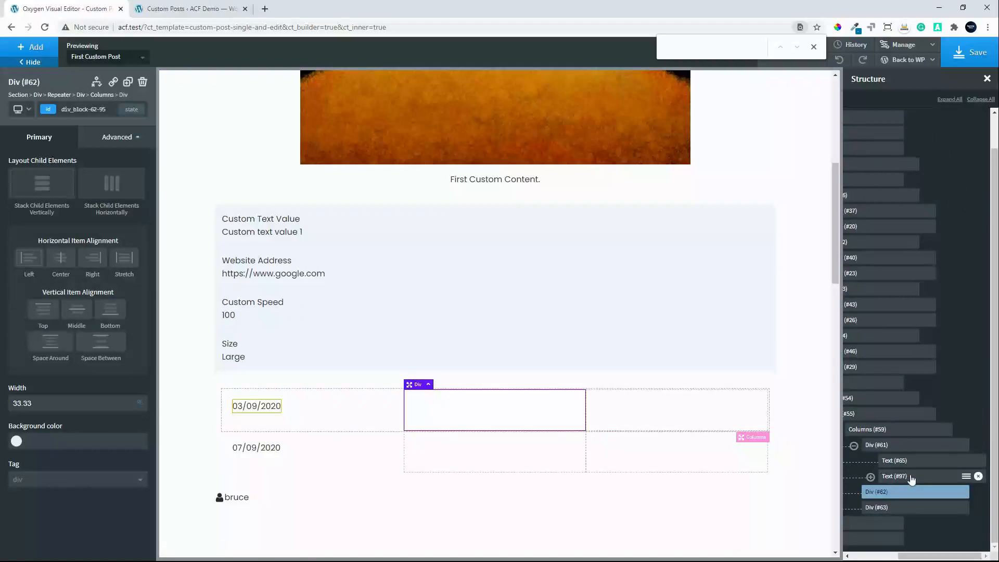
- Add a new Text element to the emptied second column (Div #62) of the repeater
left_click(911, 478)
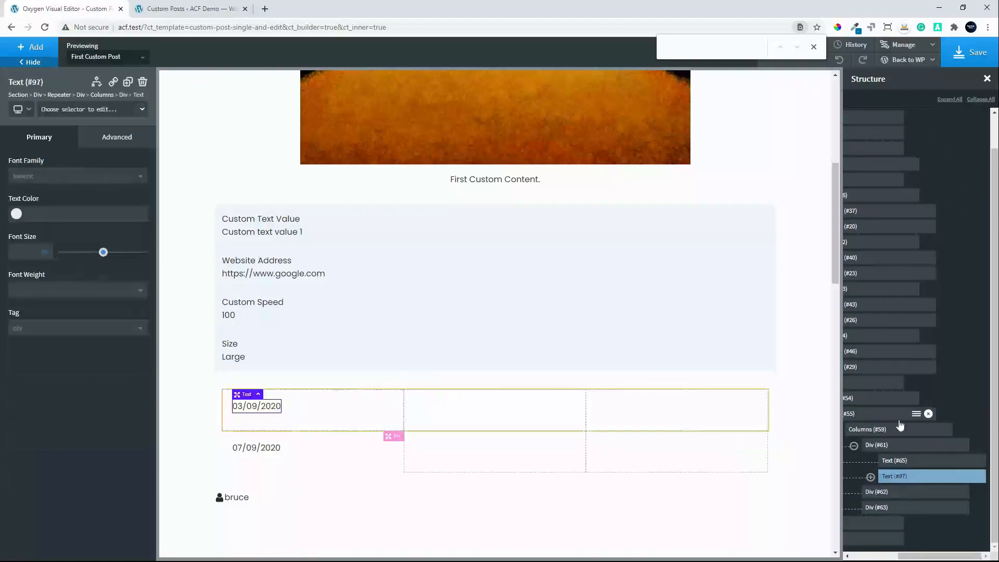
left_click(896, 495)
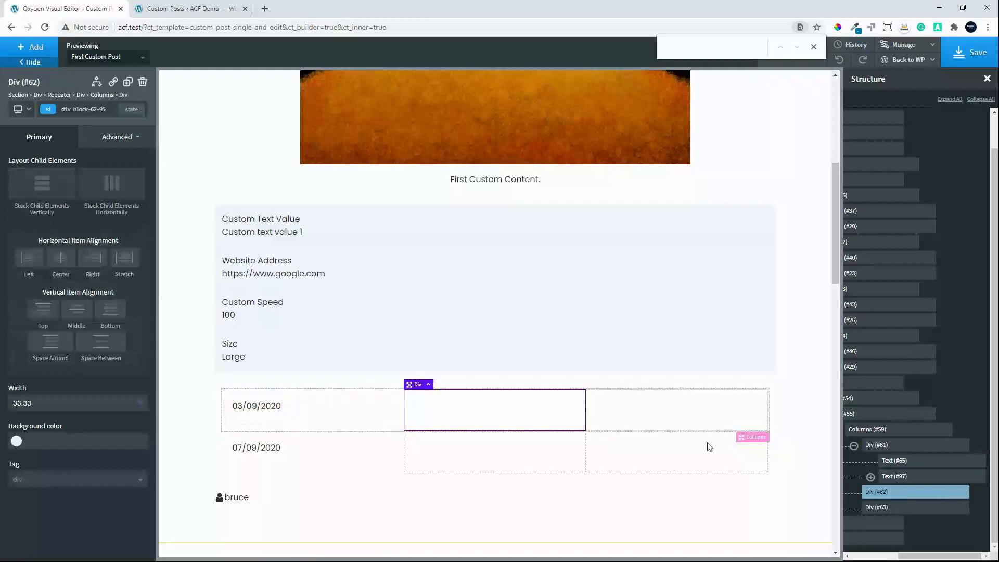
left_click(33, 48)
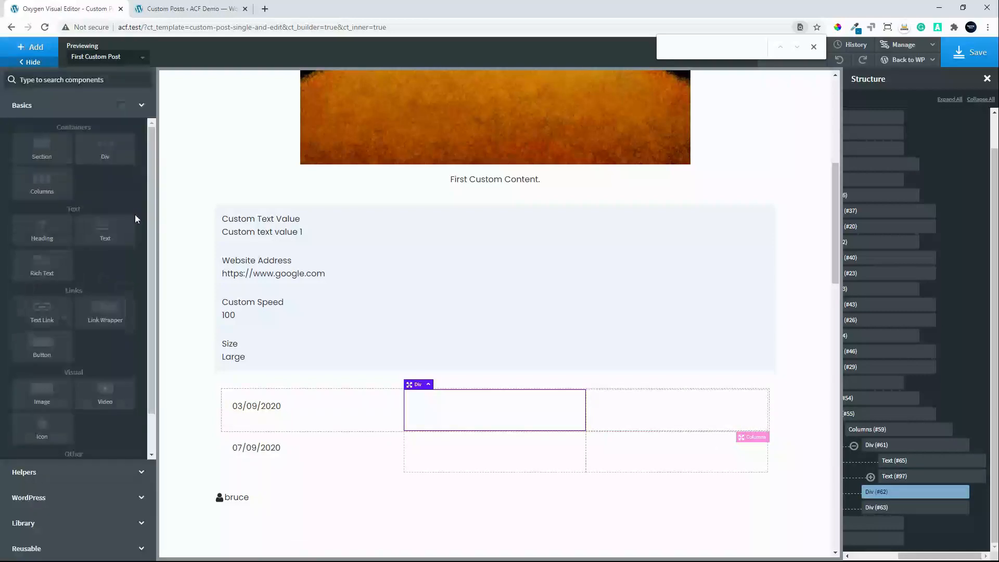
left_click(94, 235)
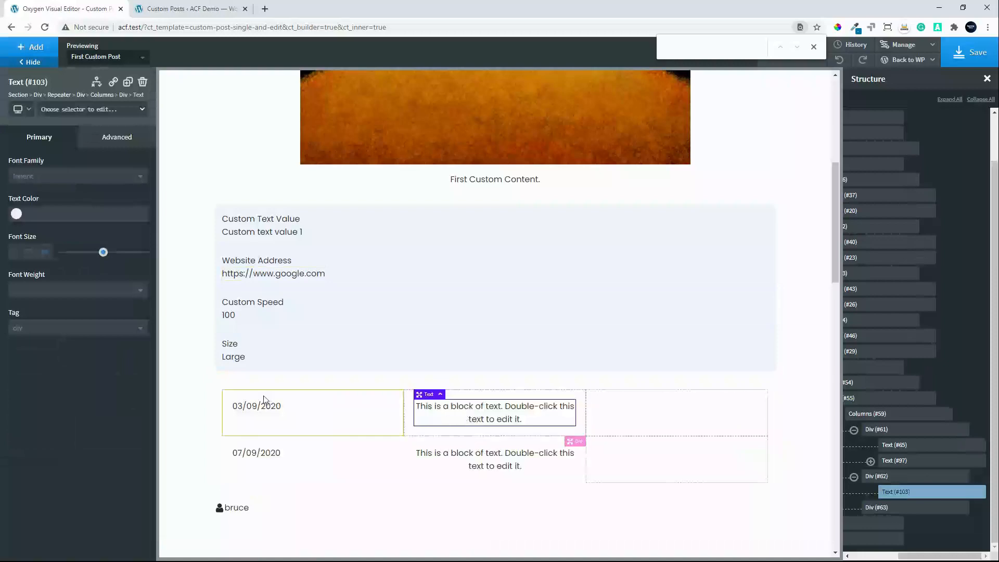
- Delete all remaining Text elements from the first and second columns of the repeater, leaving the three column Divs
left_click(262, 410)
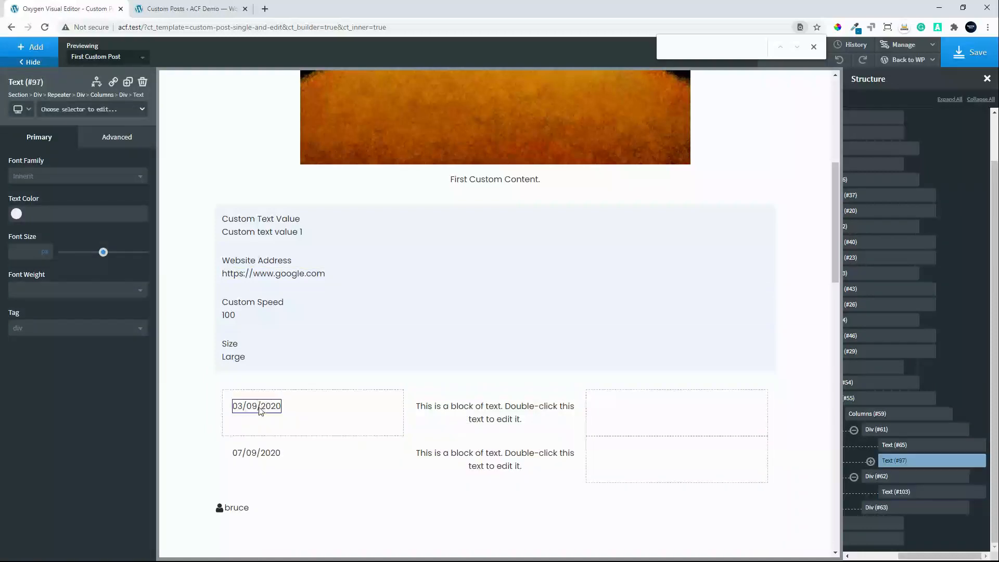
mouse_move(956, 465)
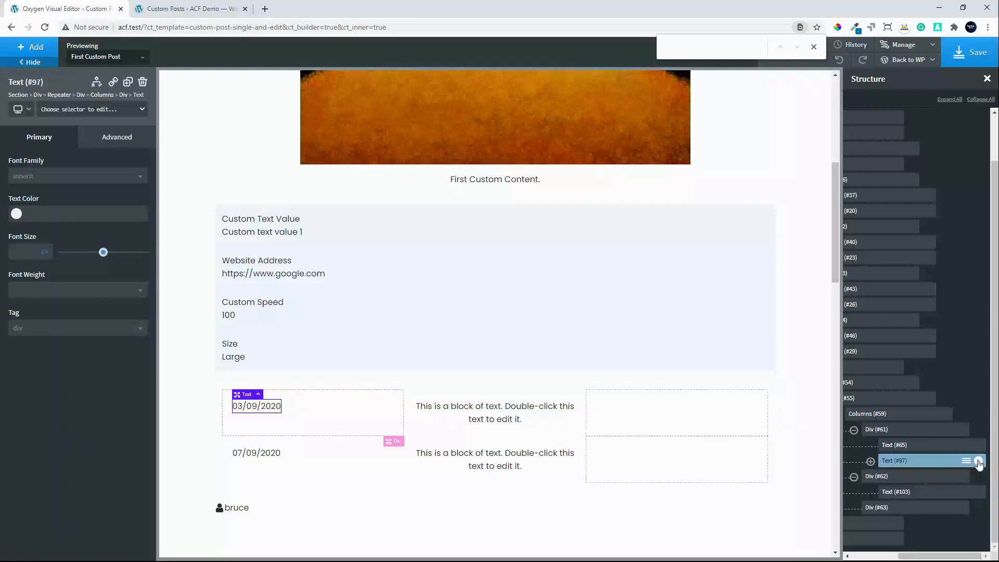
left_click(979, 461)
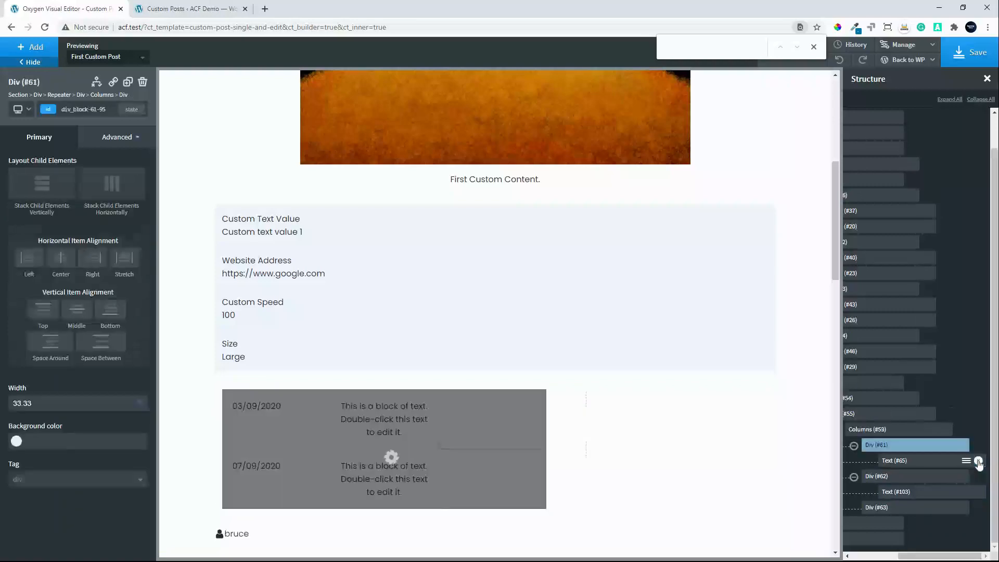
left_click(916, 463)
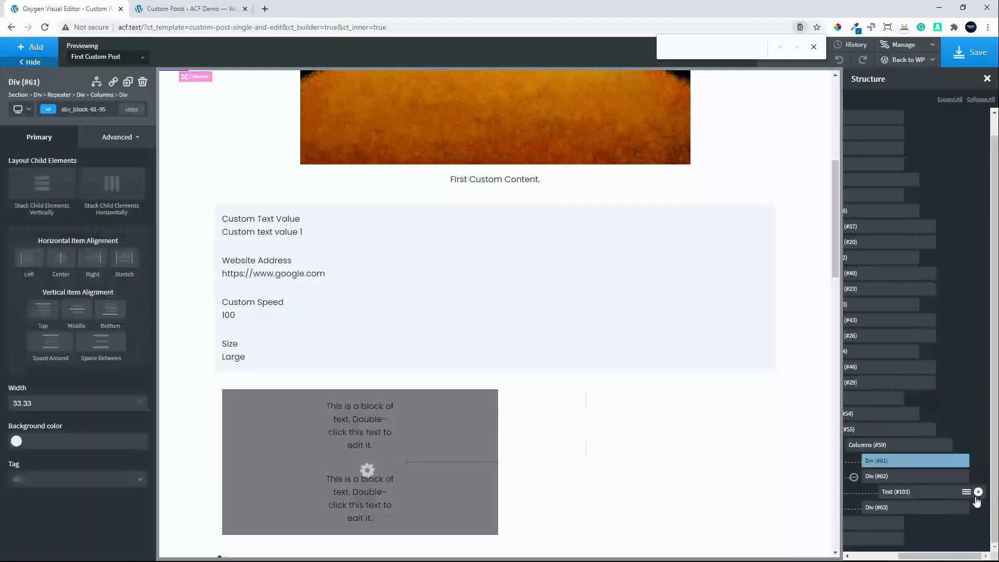
left_click(979, 493)
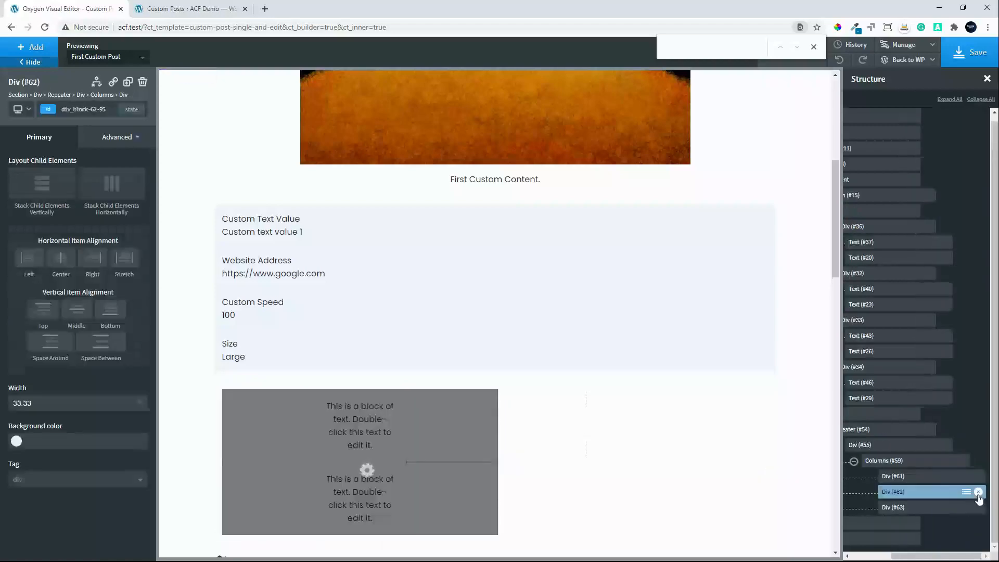
- Add a fresh Text element to the first column (Div #61) of the repeater
left_click(908, 477)
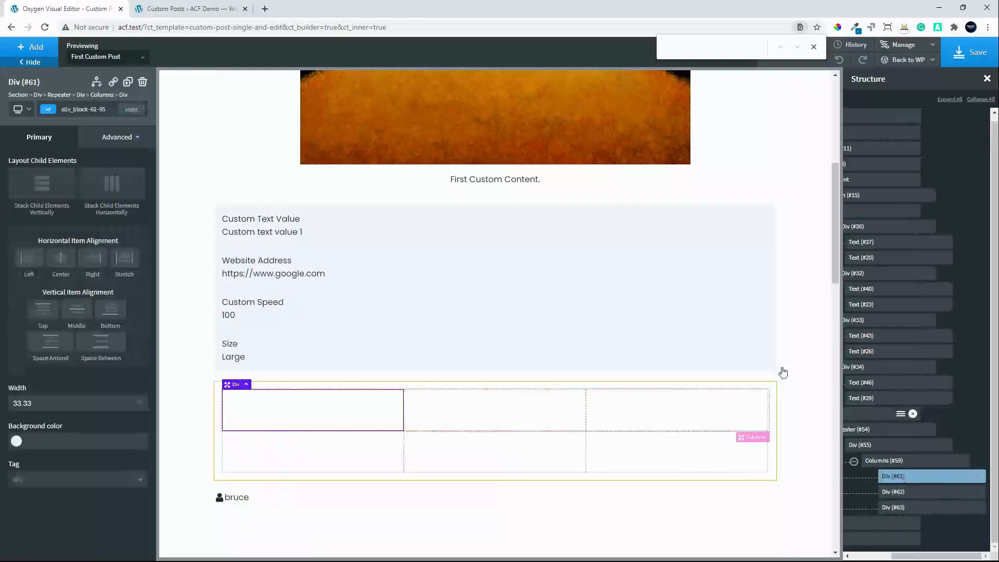
left_click(32, 47)
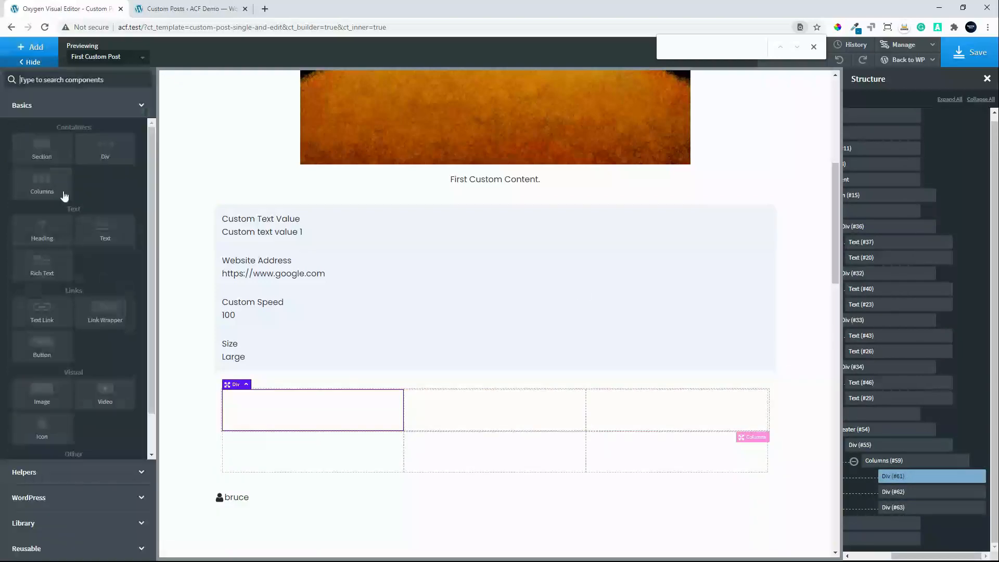
left_click(104, 232)
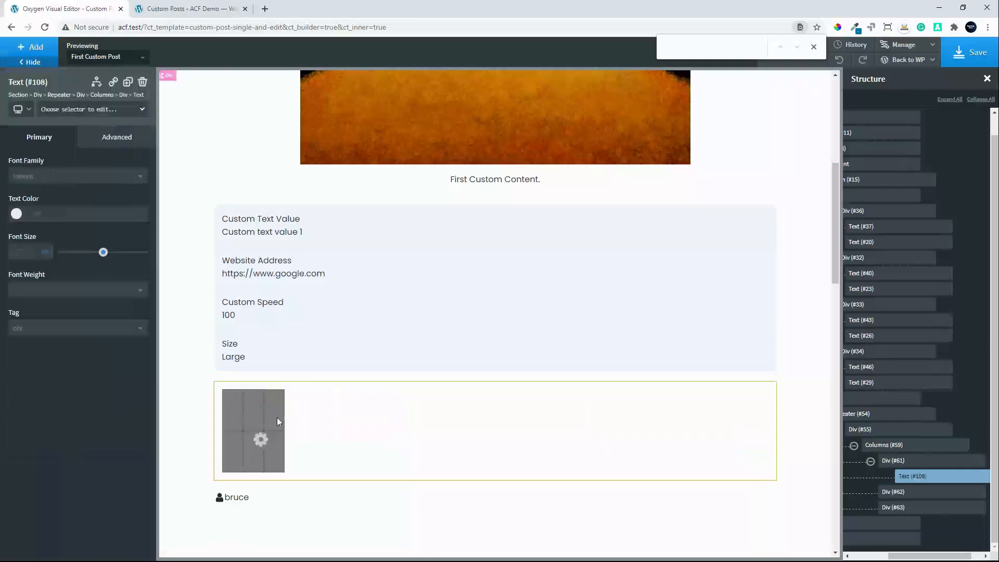
- Replace the placeholder of the first column's new Text element with the dynamic repeater field Repeater Text
double_click(288, 405)
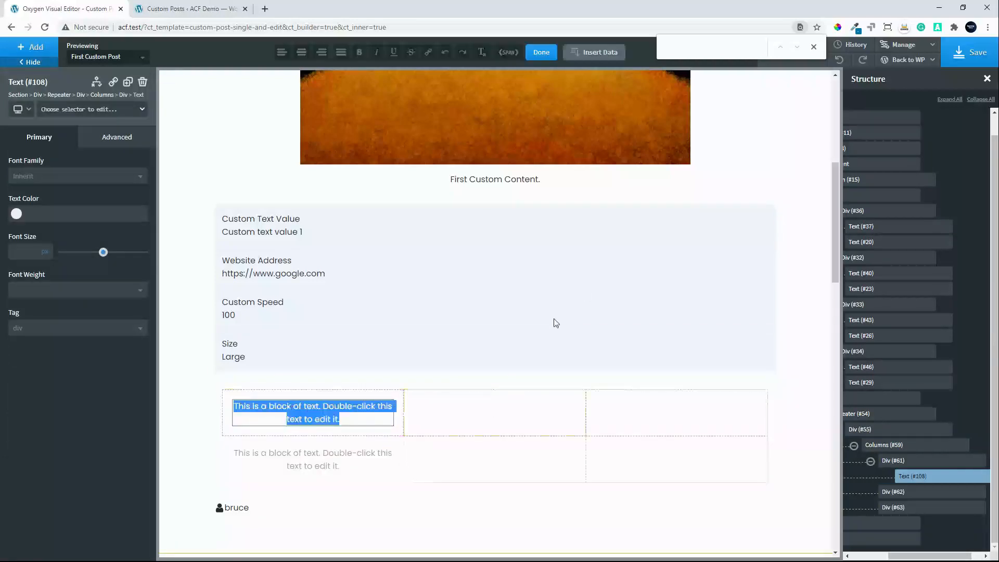
left_click(574, 52)
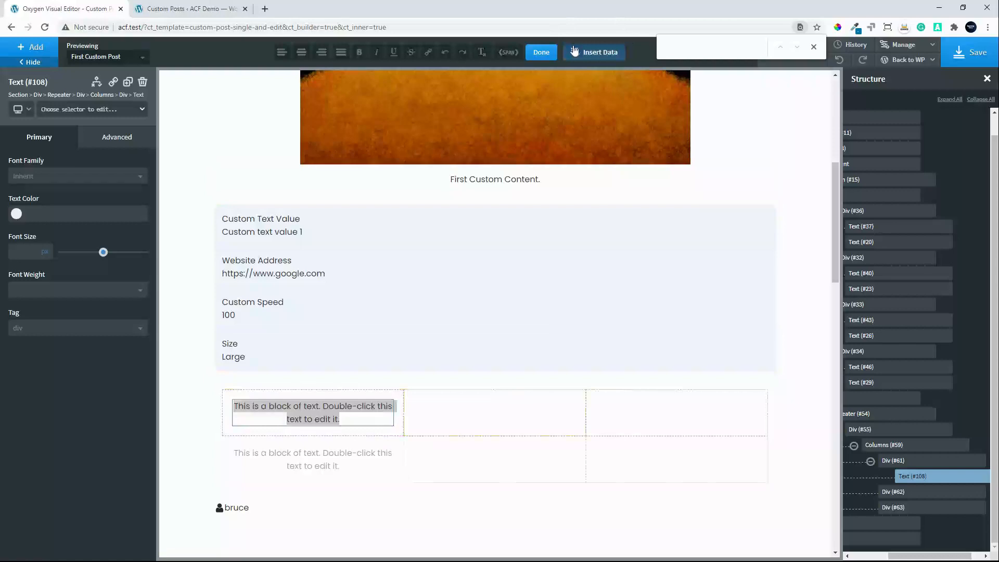
left_click(575, 50)
left_click(664, 174)
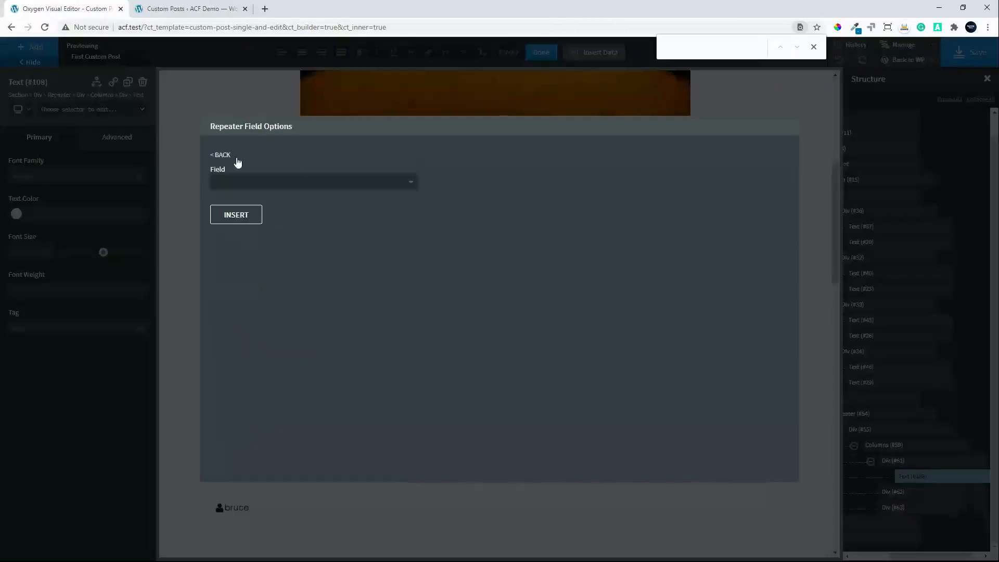
left_click(251, 184)
left_click(245, 200)
left_click(275, 183)
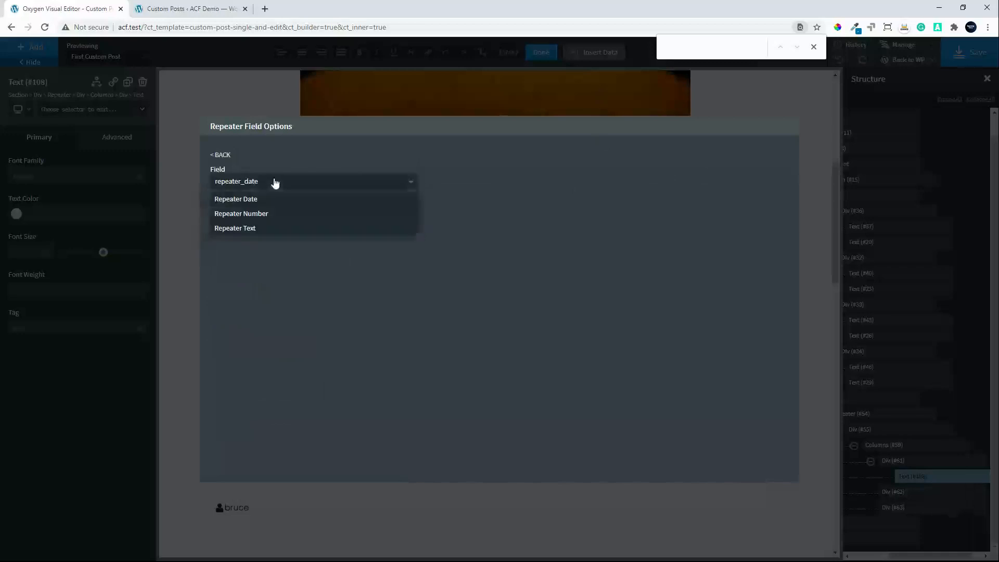
left_click(248, 227)
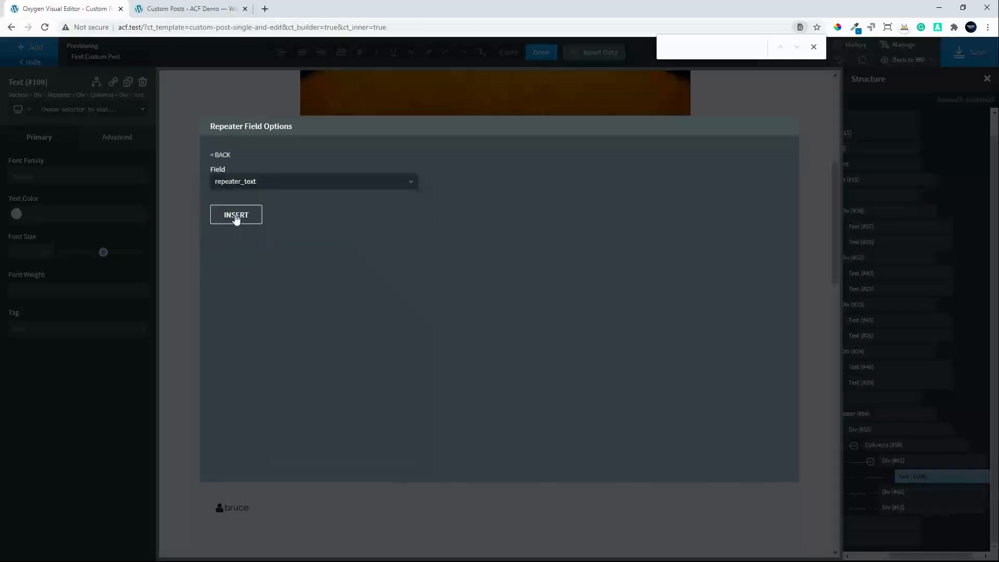
left_click(236, 215)
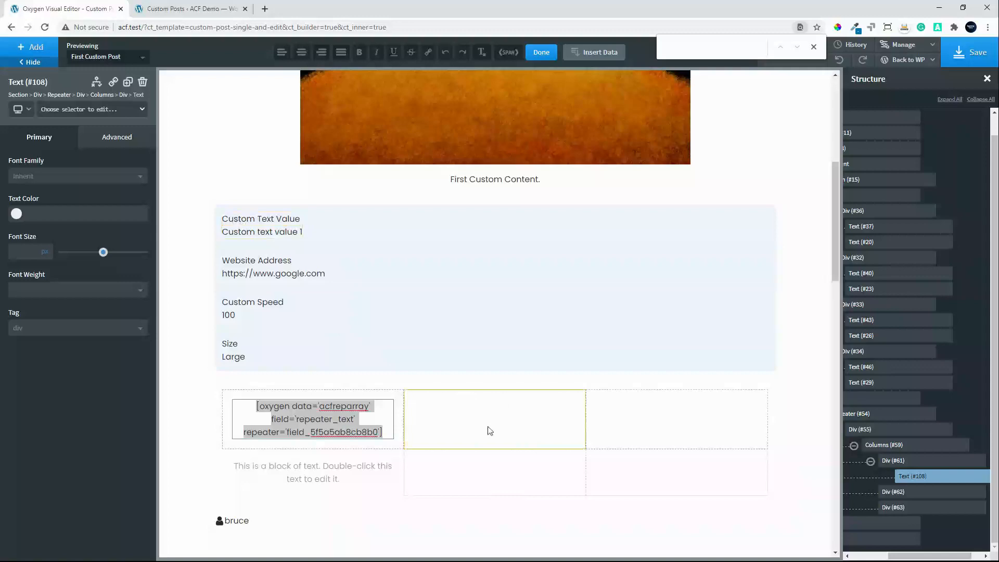
- Finish editing the first column's text and add a Text element to the second column (Div #62)
left_click(907, 496)
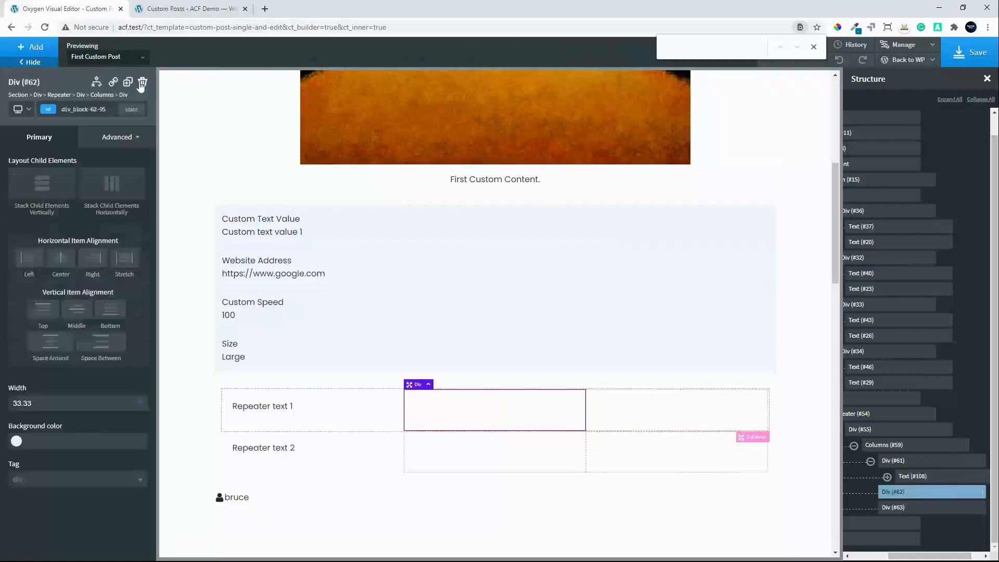
left_click(11, 49)
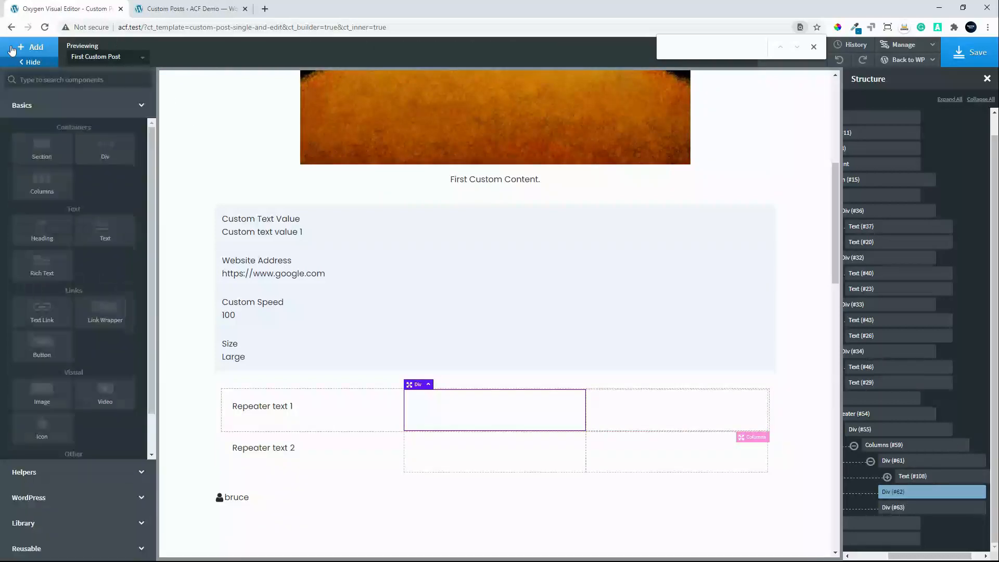
left_click(106, 229)
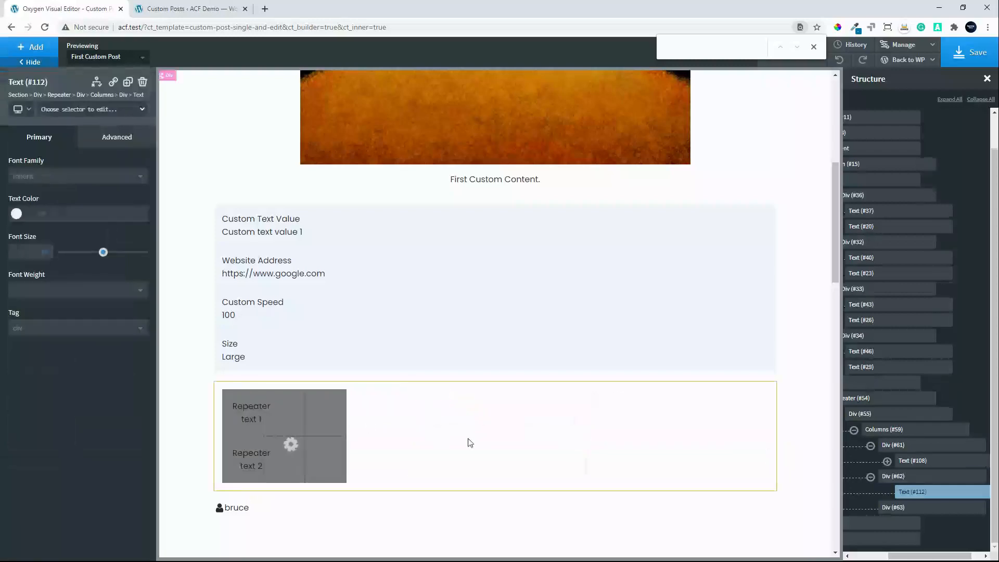
- Replace the placeholder of the second column's Text element with the dynamic repeater field Repeater Date
double_click(464, 408)
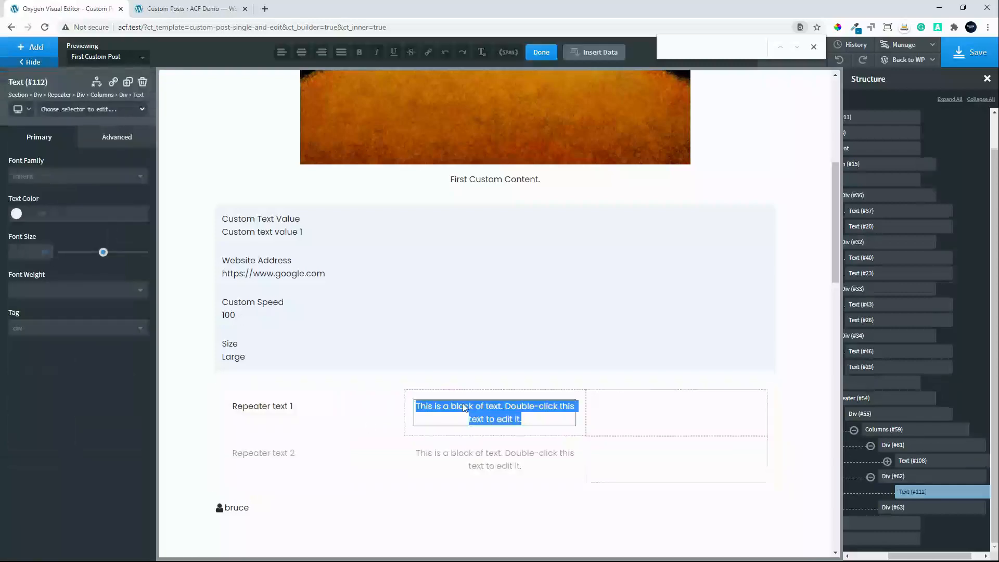
left_click(596, 48)
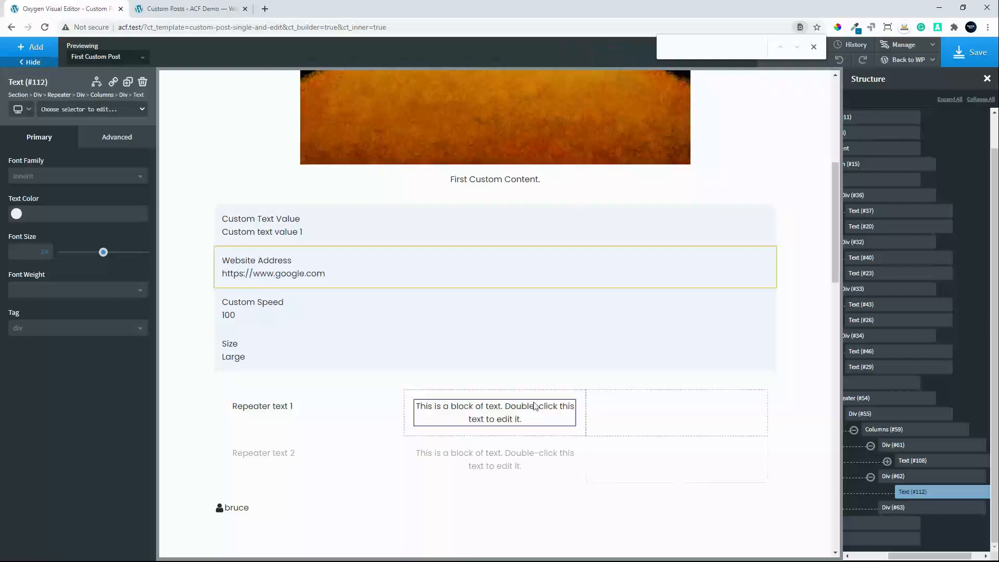
double_click(492, 409)
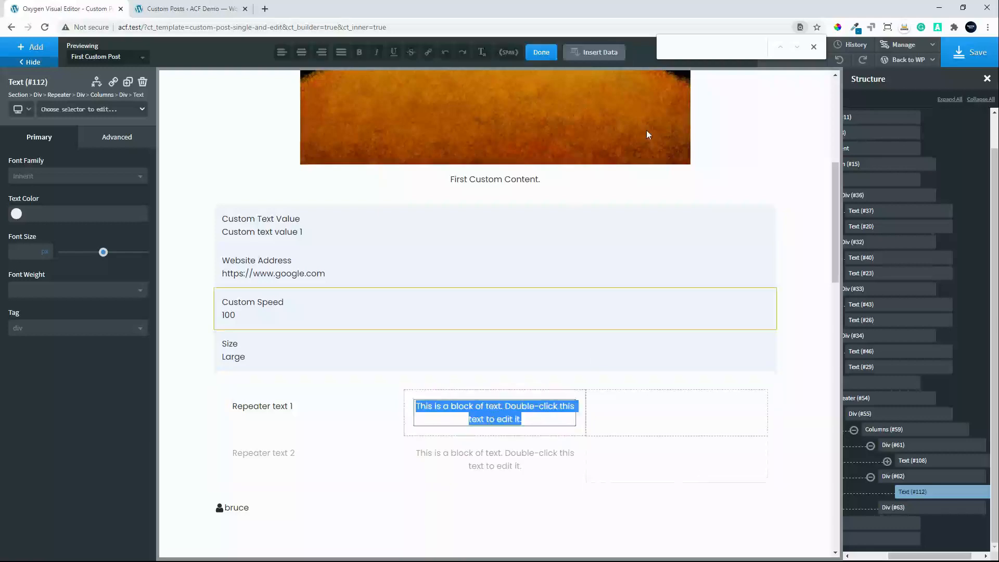
left_click(593, 53)
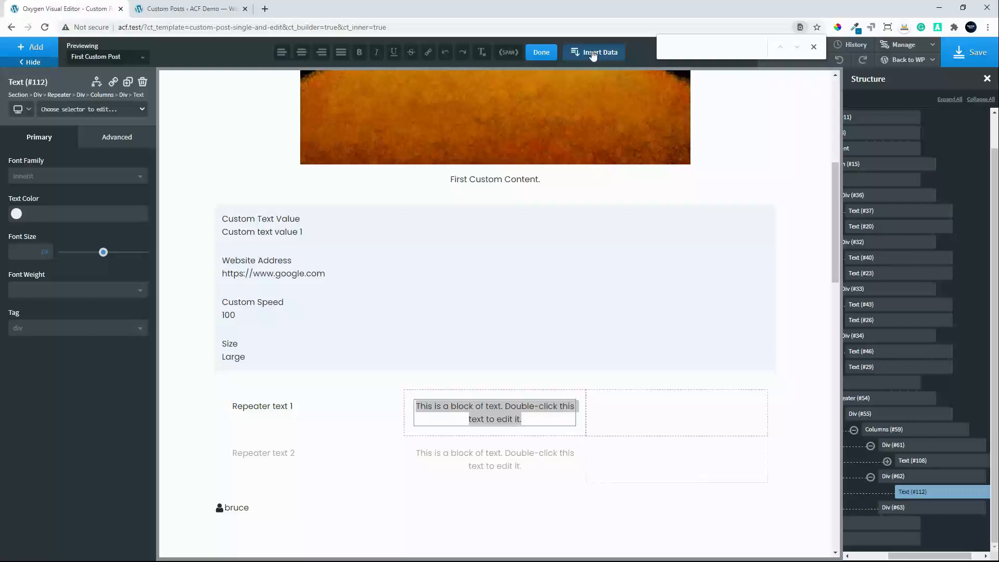
left_click(591, 55)
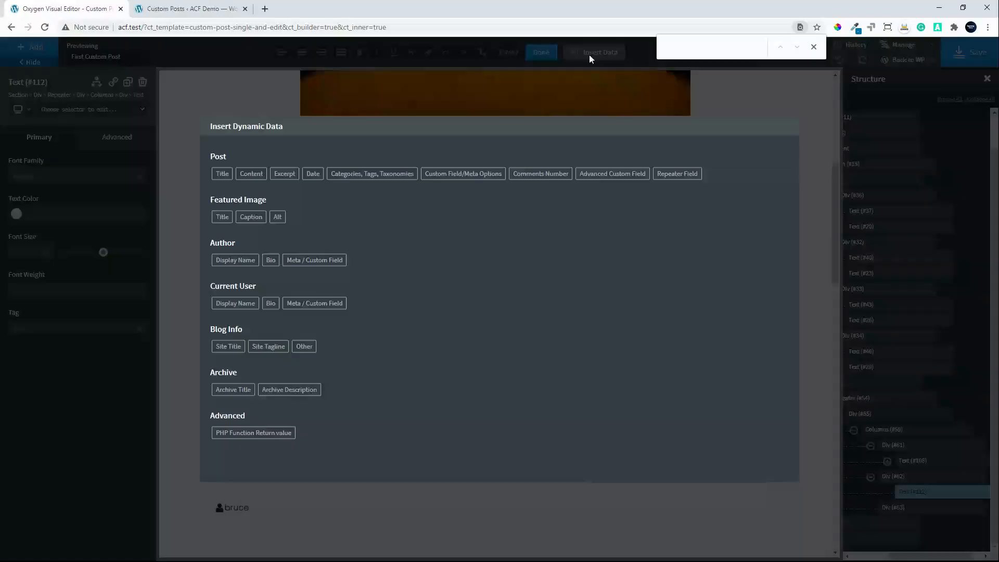
left_click(677, 175)
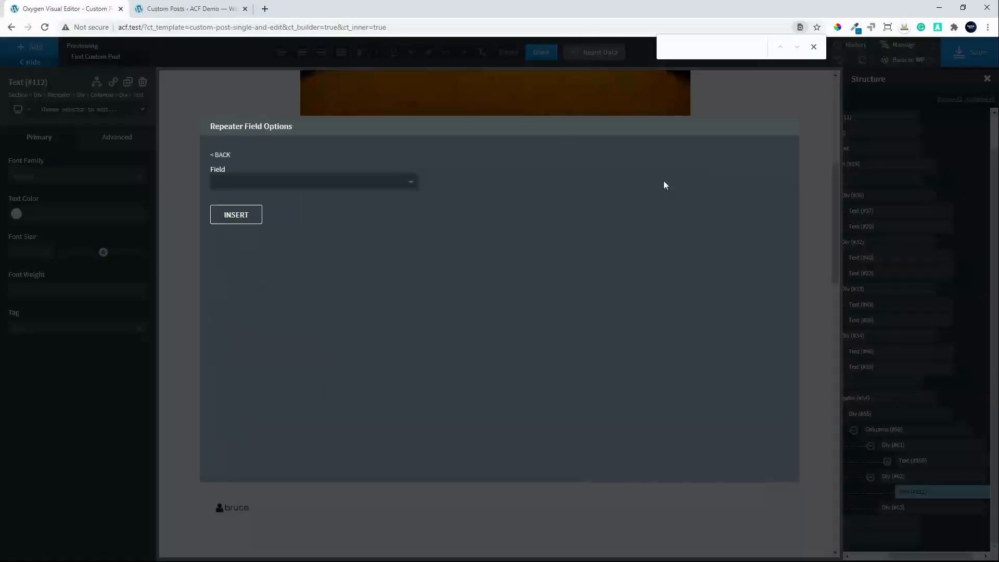
left_click(320, 190)
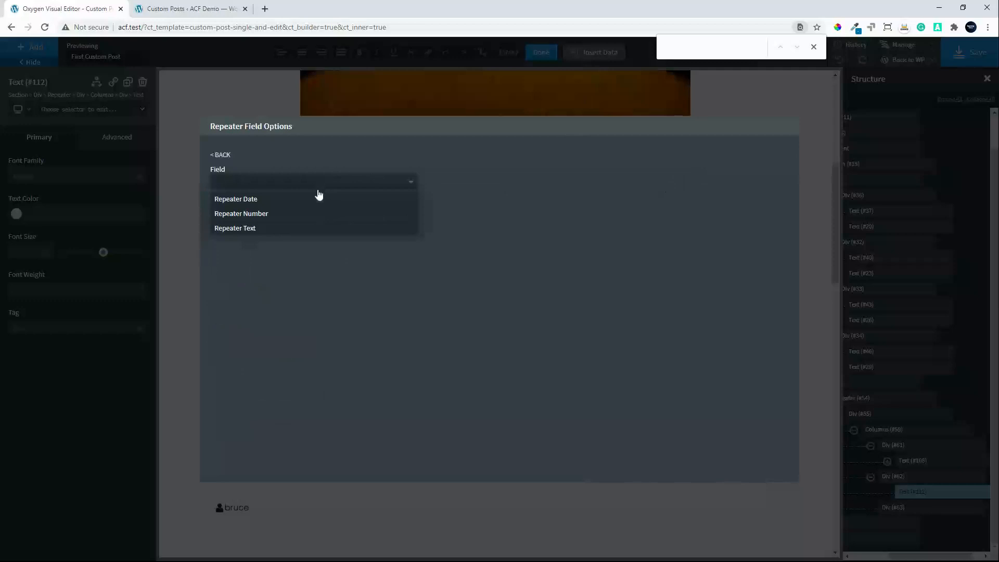
left_click(307, 201)
left_click(247, 216)
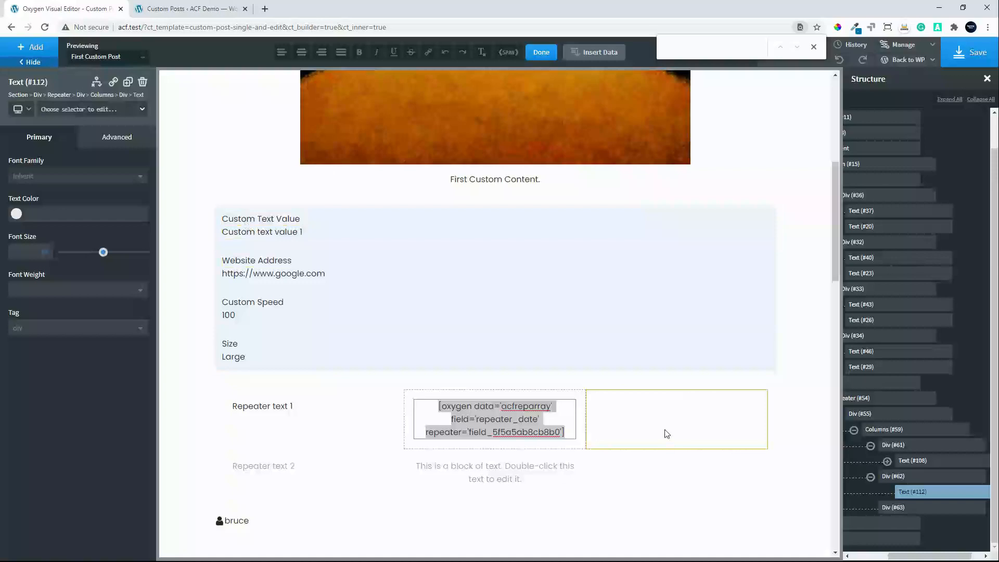
- Finish editing the second column's text and add a Text element to the third column (Div #63)
left_click(922, 514)
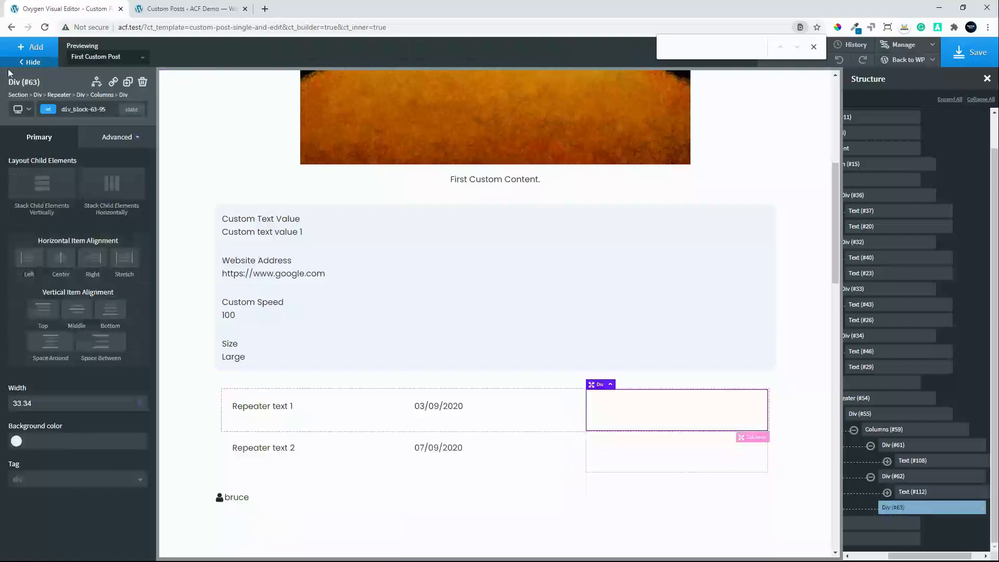
left_click(29, 48)
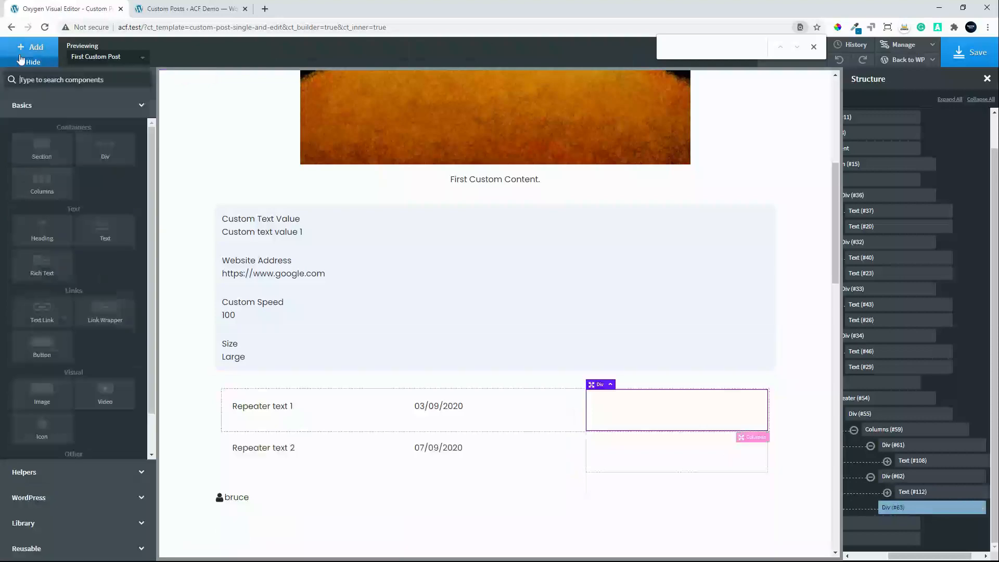
left_click(102, 235)
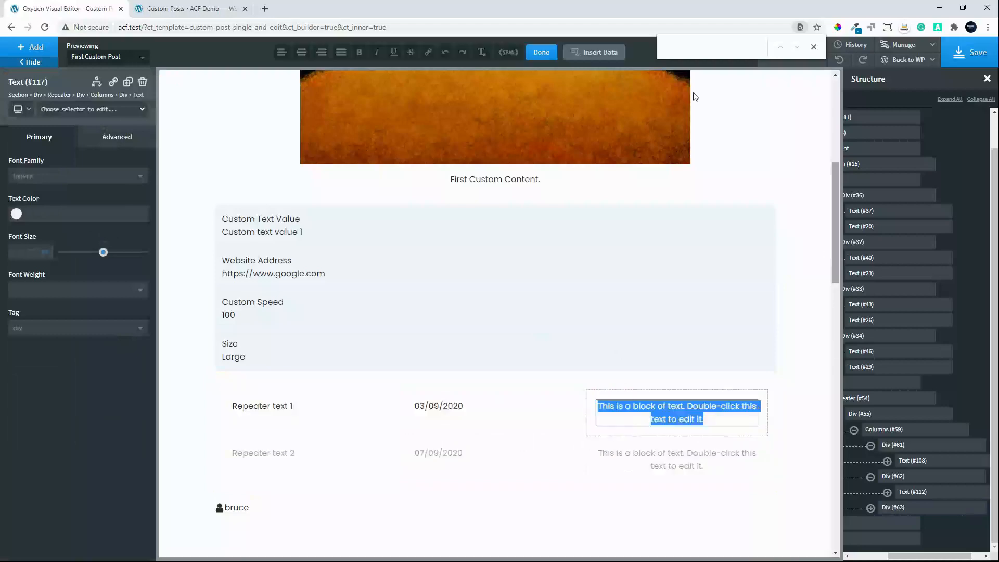
- Replace the placeholder of the third column's Text element with the dynamic repeater field Repeater Number and finish editing it
left_click(587, 54)
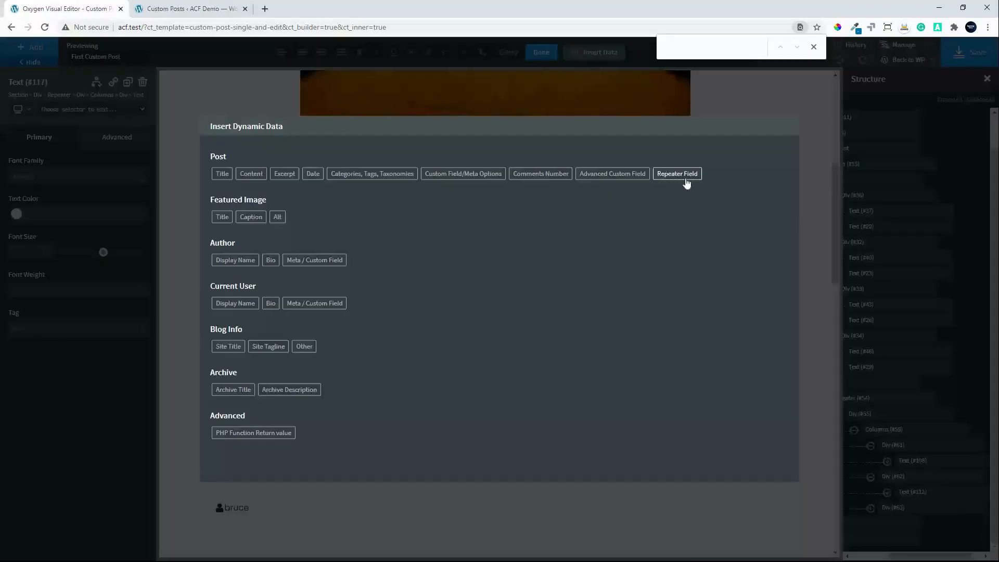
left_click(687, 180)
left_click(308, 188)
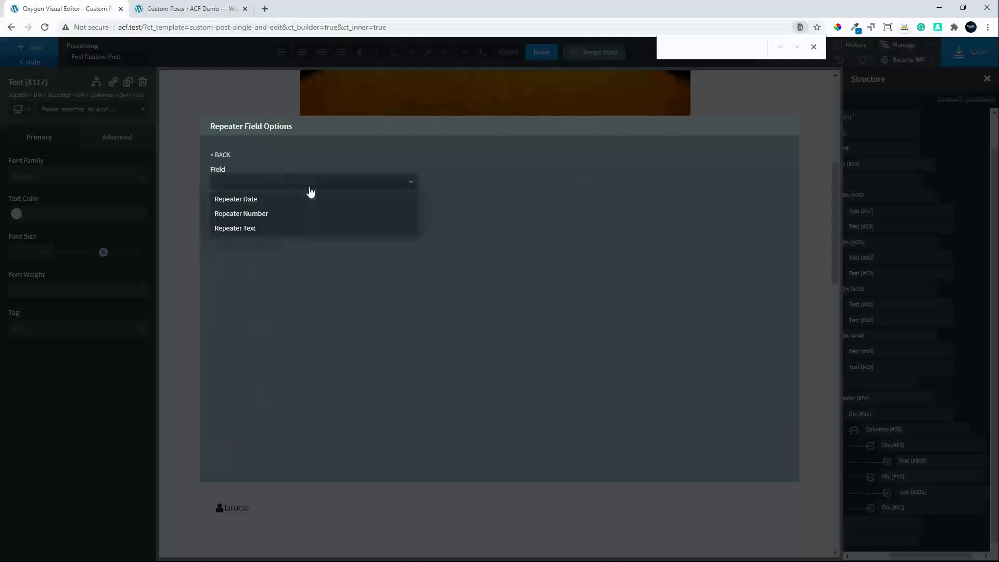
left_click(238, 215)
left_click(238, 215)
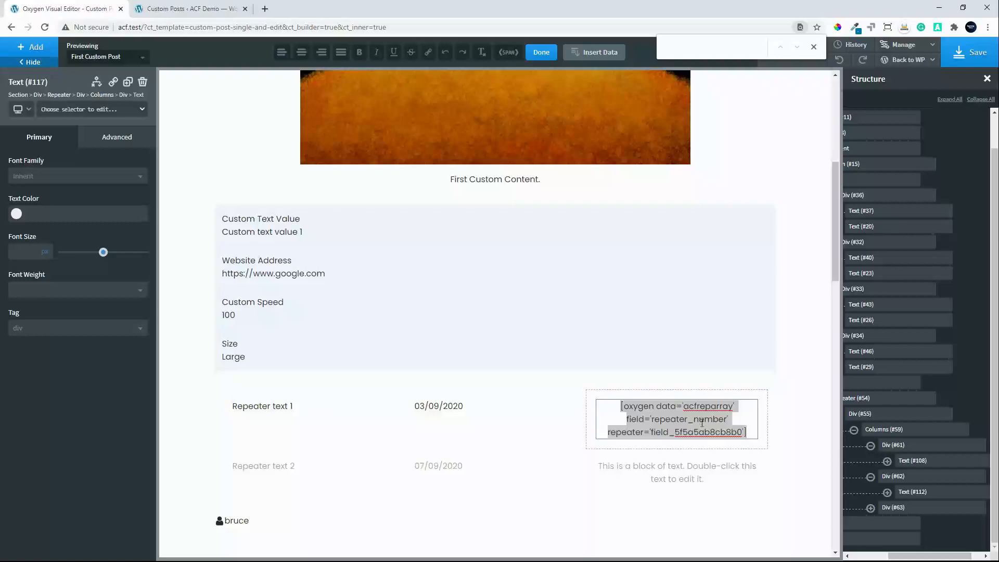
left_click(490, 388)
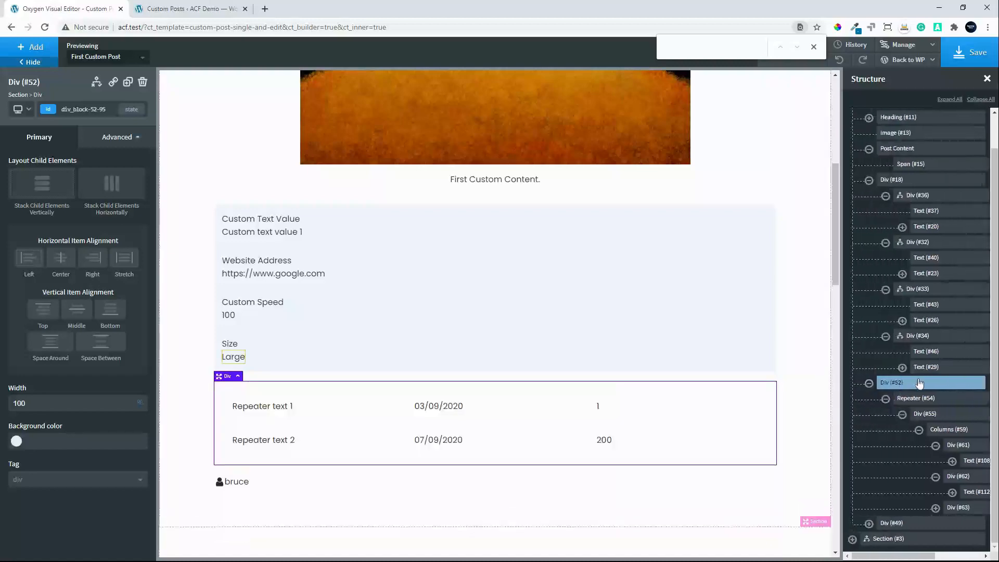
- Try to give the repeater's wrapper Div #52 a Dynamic Data display condition, searching the Advanced Custom Fields for "repe"
left_click(97, 86)
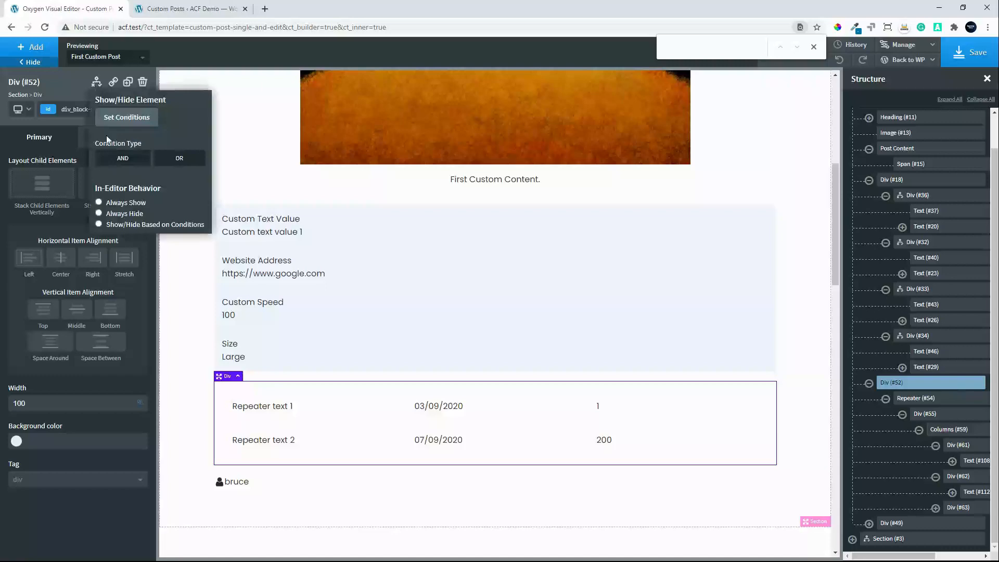
left_click(127, 120)
left_click(501, 221)
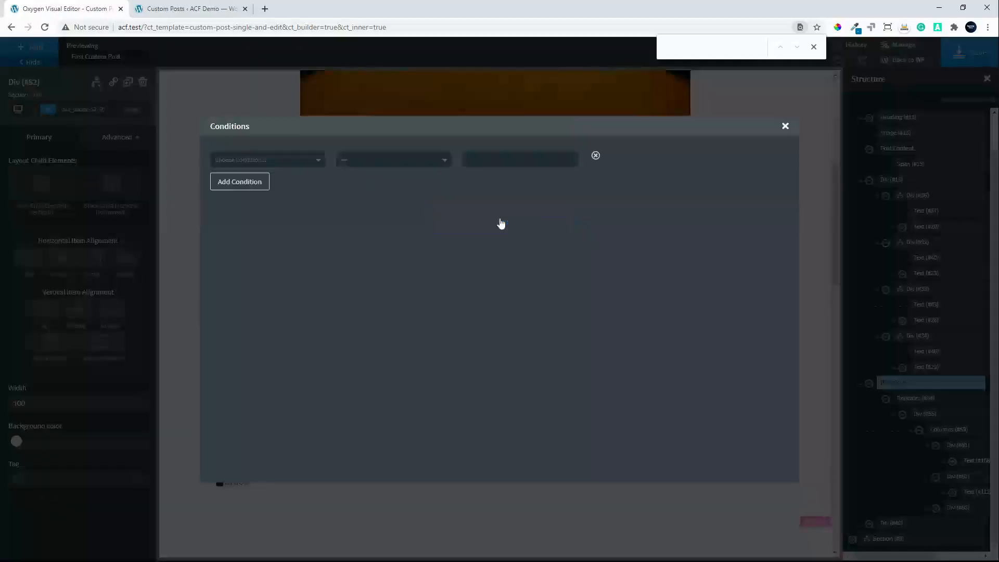
left_click(276, 159)
scroll(291, 306, "down", 1)
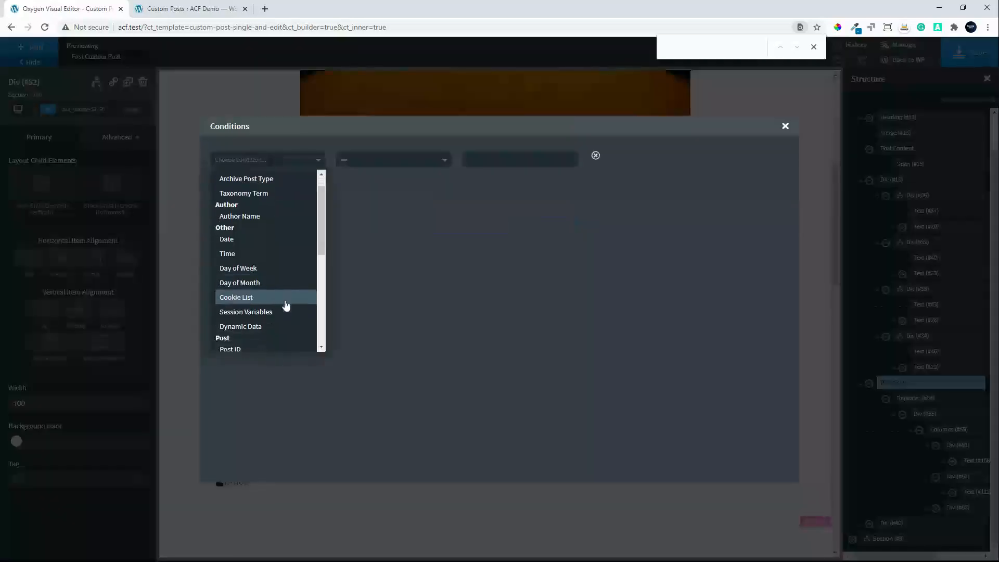
left_click(256, 328)
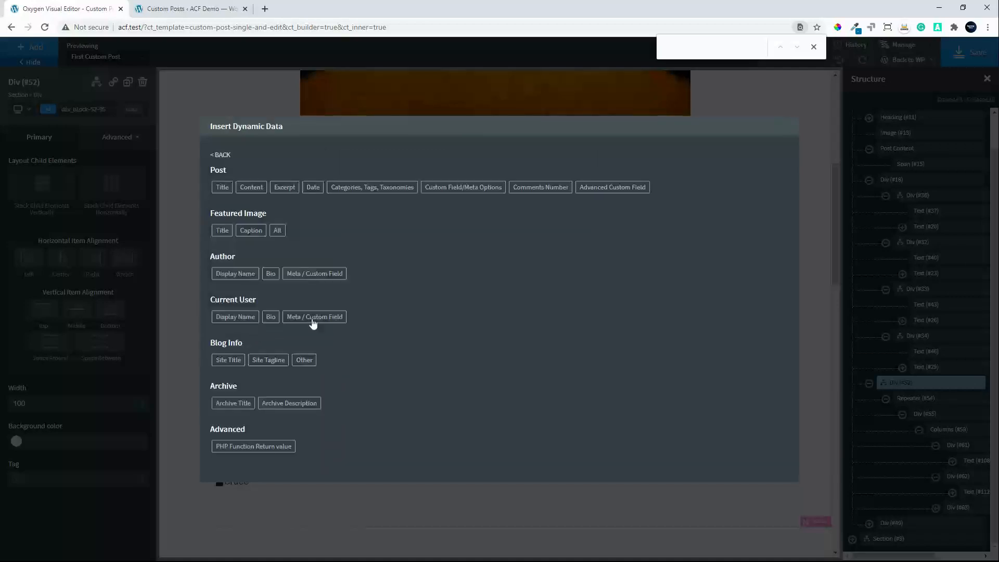
left_click(604, 192)
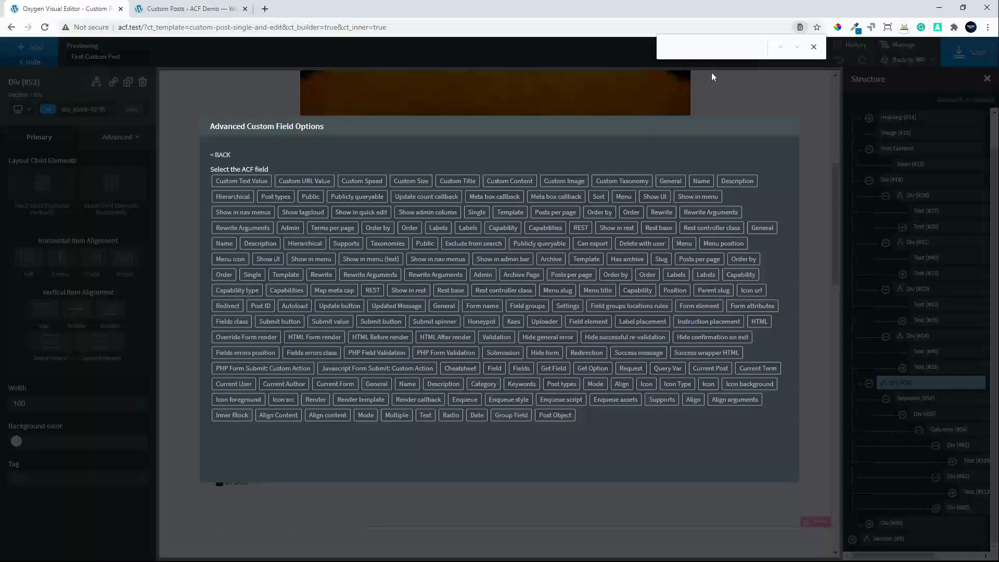
type("repe")
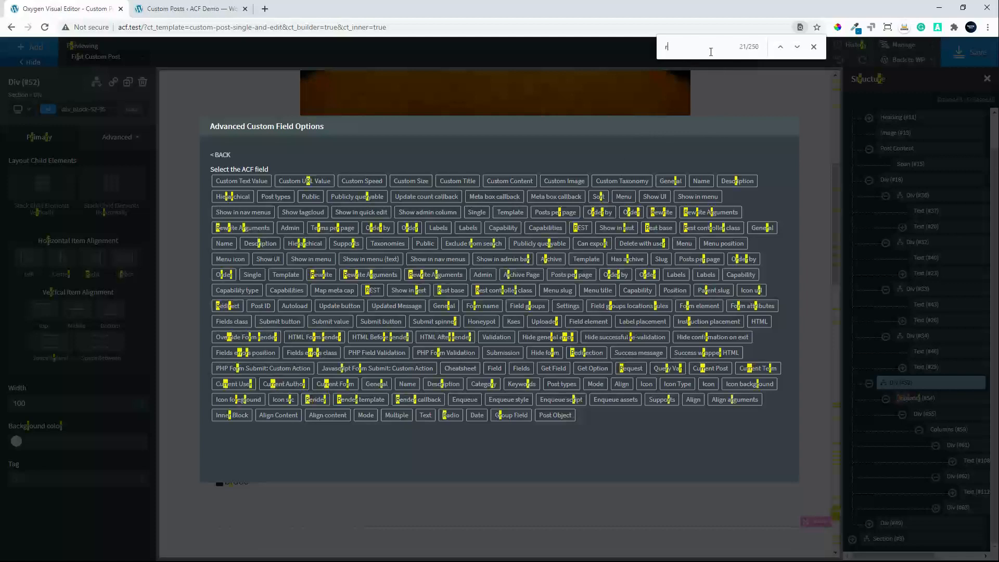
left_click(814, 47)
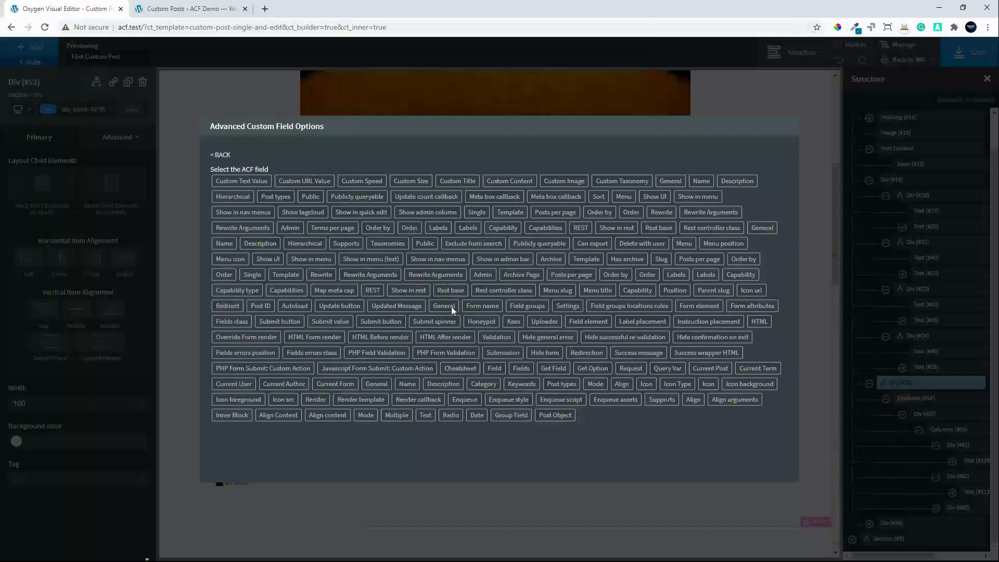
left_click(776, 107)
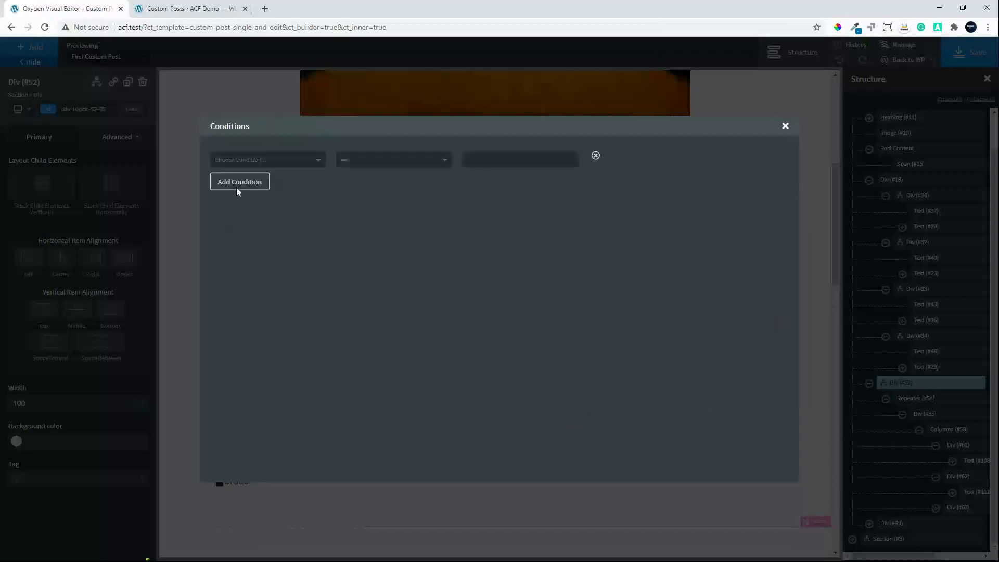
- Look through the available condition types for one suited to the repeater and close the conditions of Div #52
left_click(302, 163)
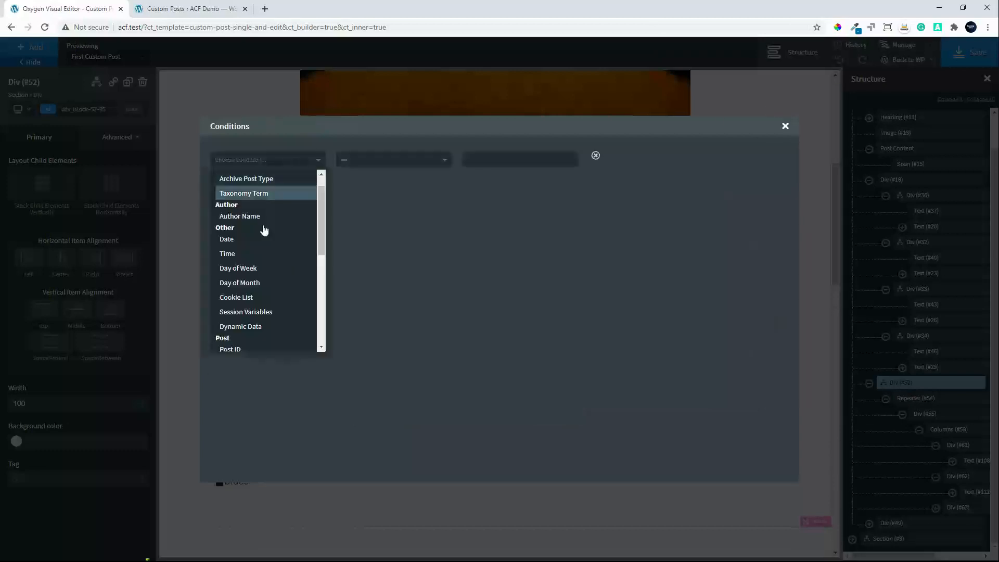
scroll(256, 249, "up", 2)
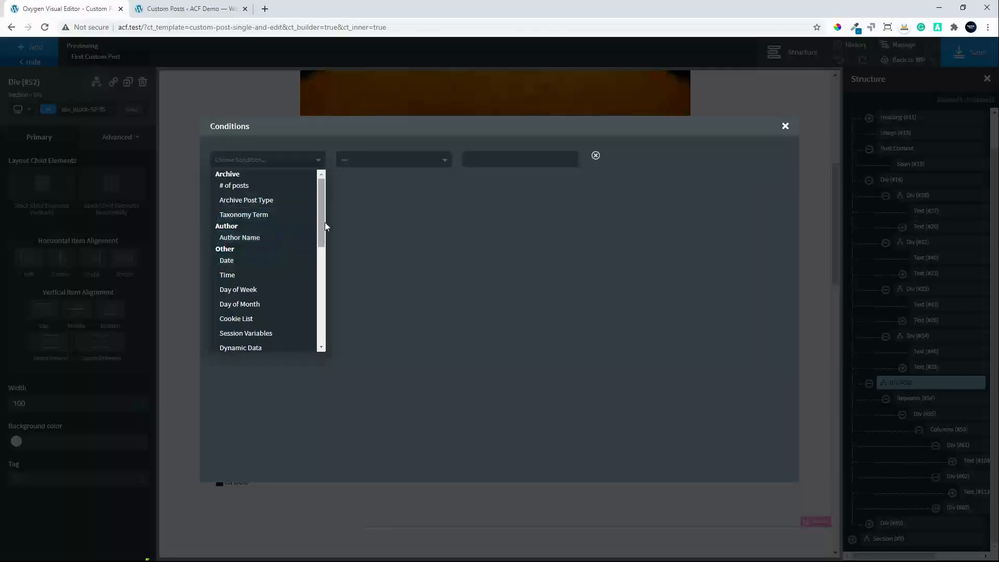
left_click_drag(320, 236, 329, 271)
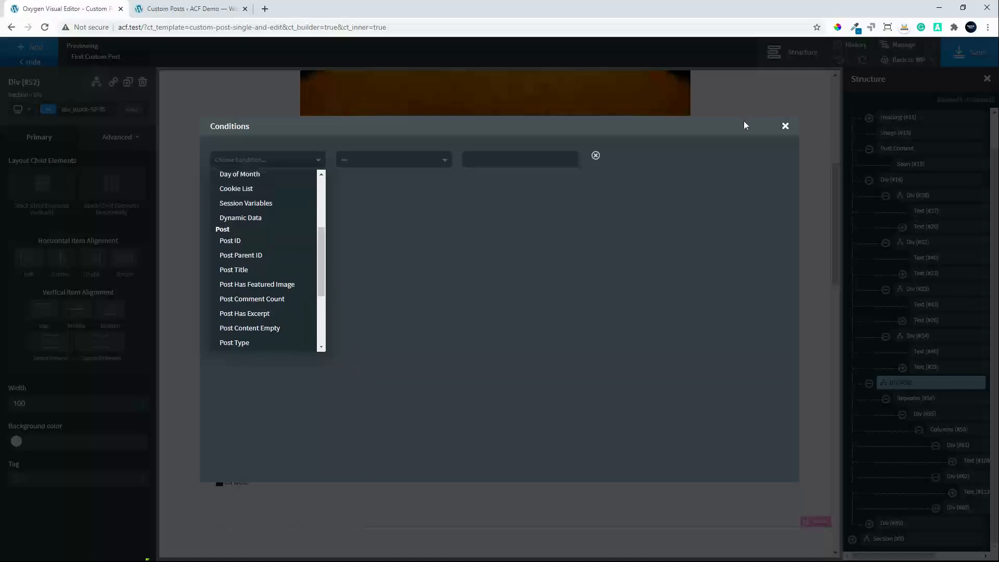
left_click(784, 127)
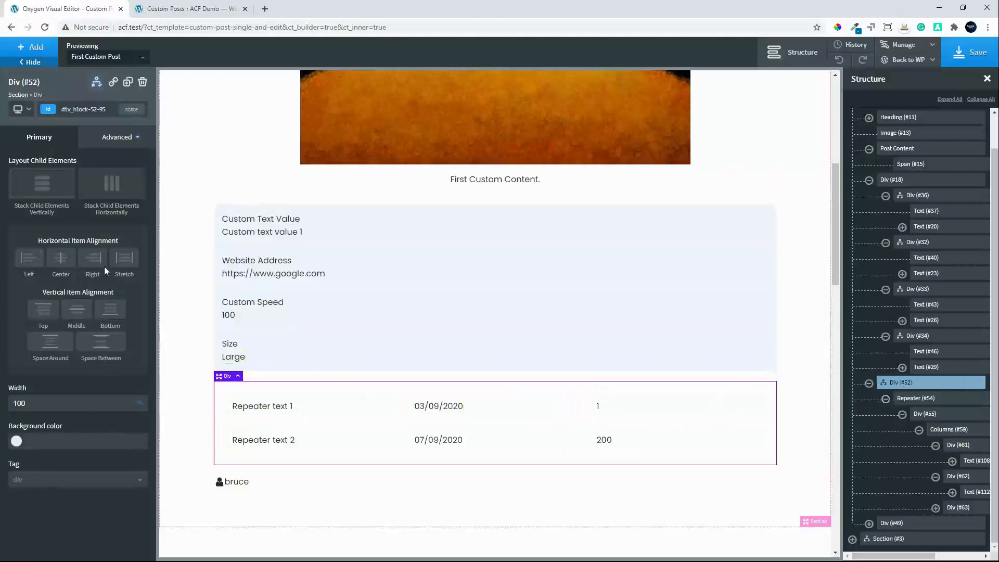
- Center the items of wrapper Div #52 horizontally and check the Repeater and its inner Div #55
left_click(61, 259)
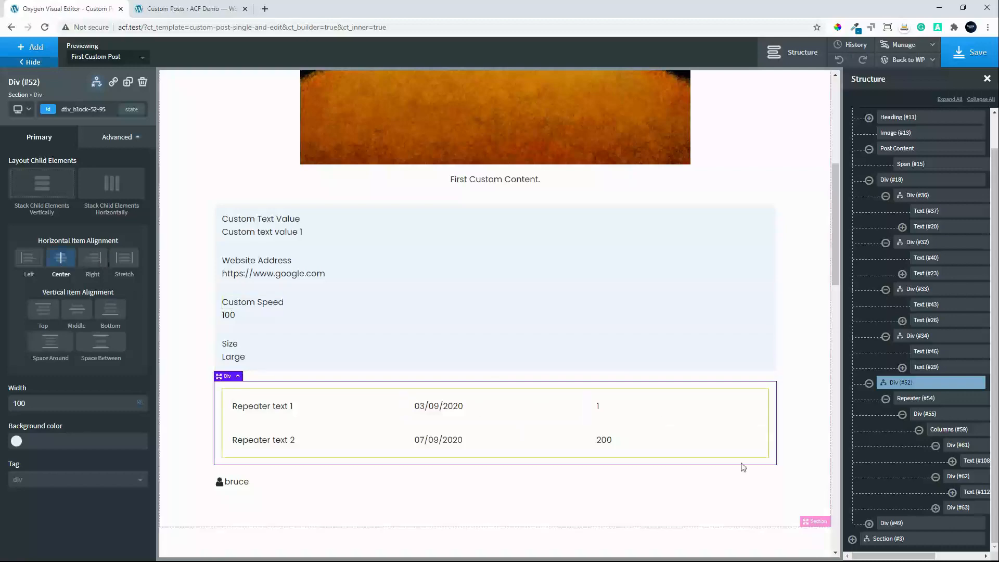
left_click(904, 401)
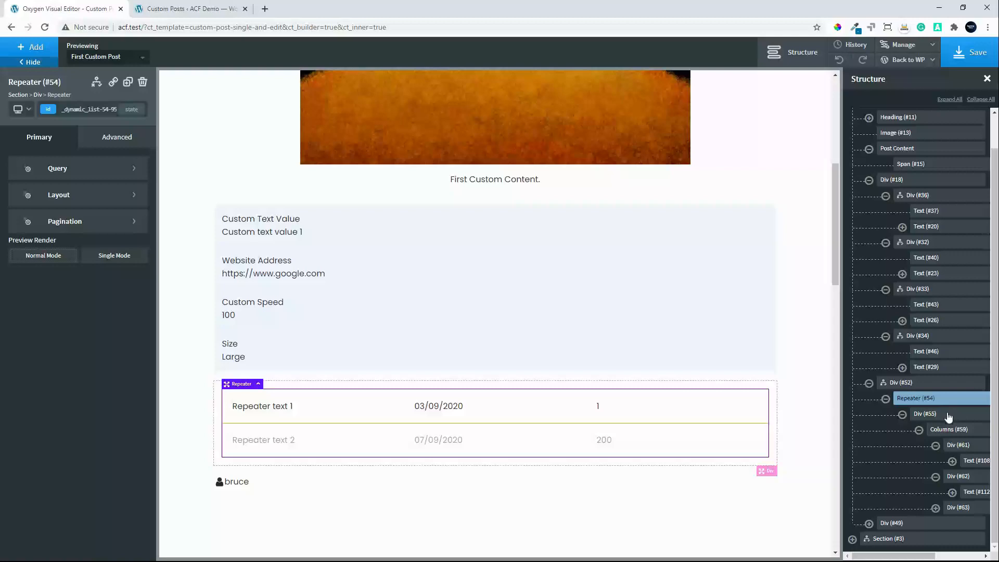
left_click(937, 414)
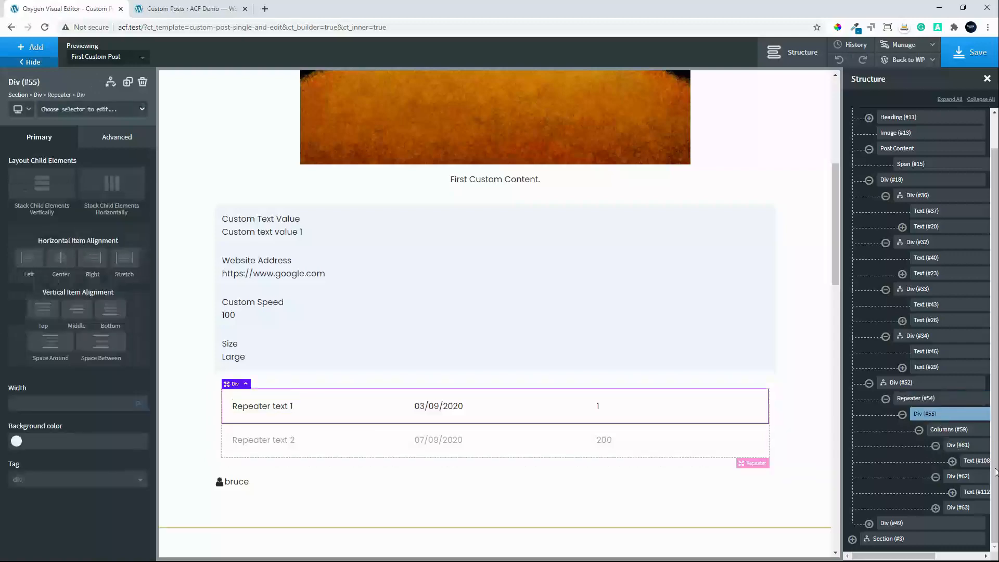
- Set horizontal item alignment to Center in the three column Divs (#61, #62, #63) and collapse Columns #59 in the structure
left_click(964, 448)
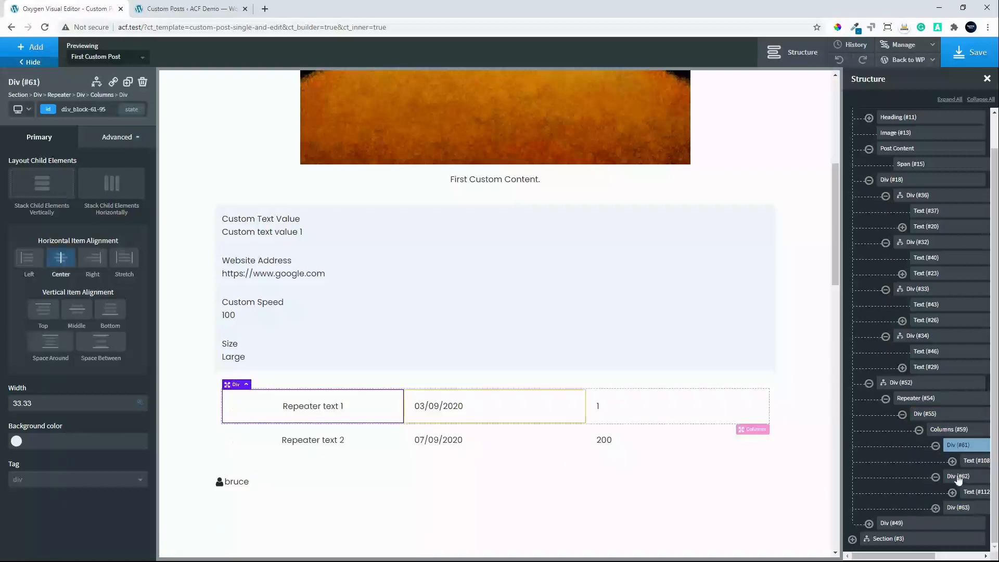
left_click(959, 478)
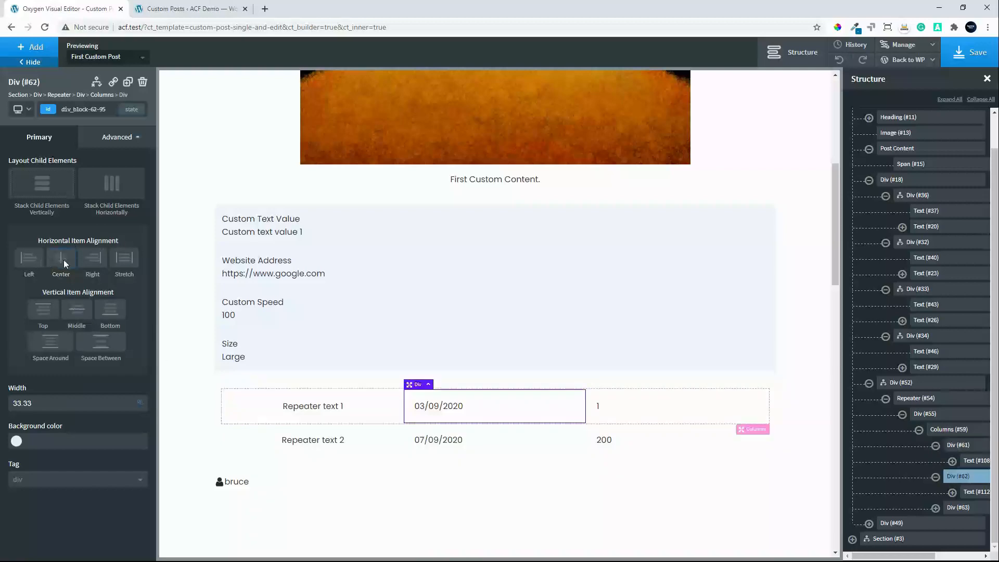
left_click(957, 508)
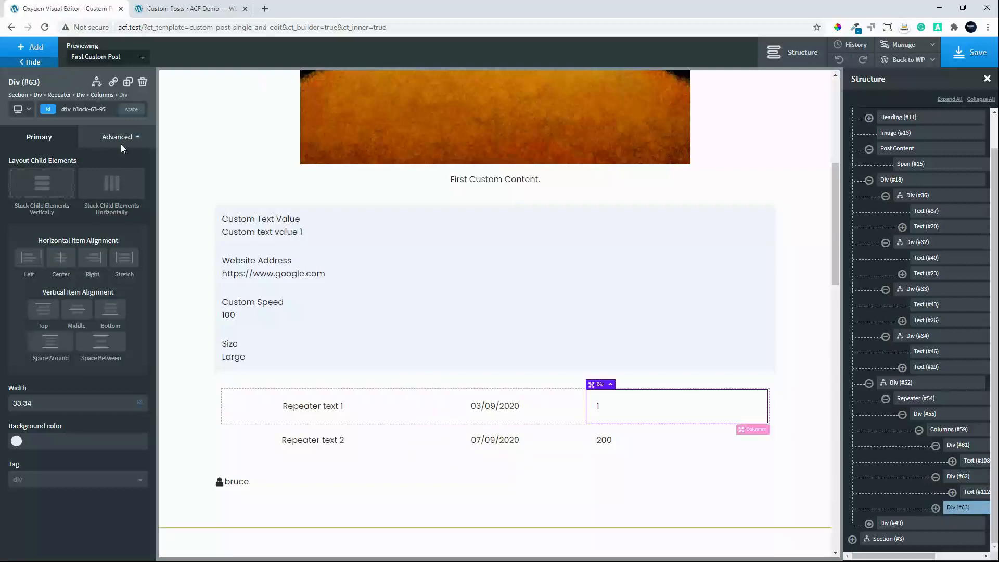
left_click(61, 258)
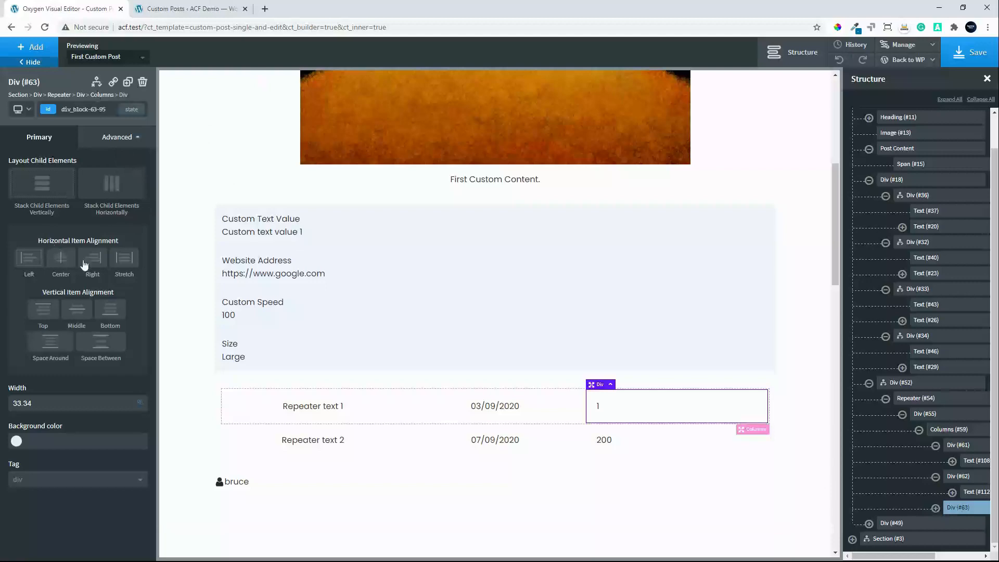
left_click(920, 431)
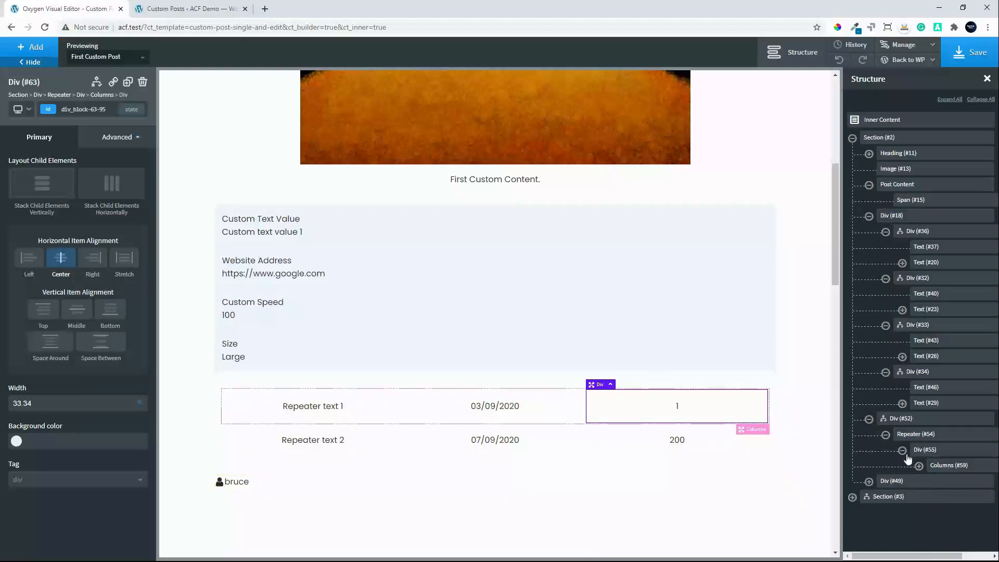
- Add a 33 33 33 Columns element to wrapper Div #52 and move it above Repeater #54
left_click(939, 454)
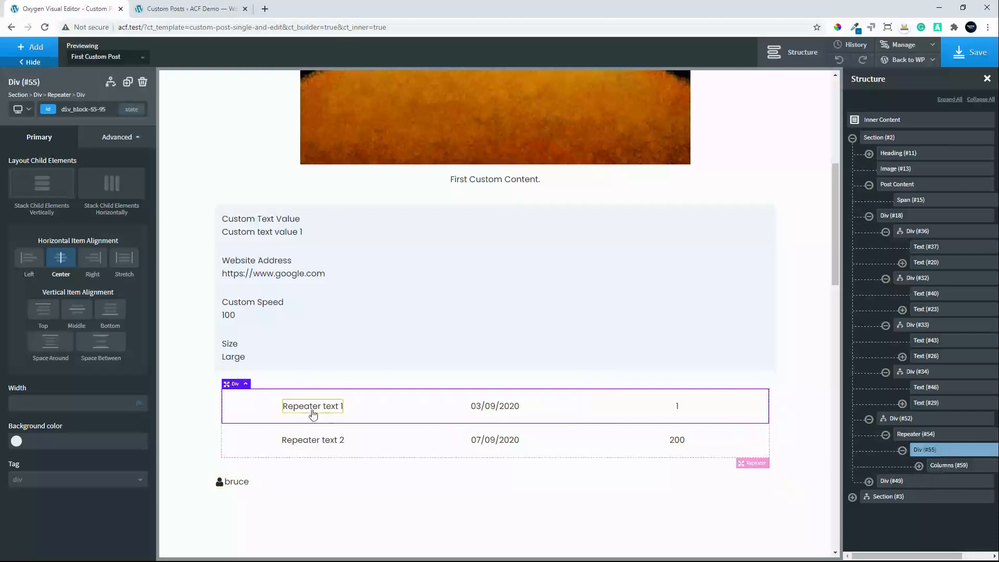
left_click(929, 420)
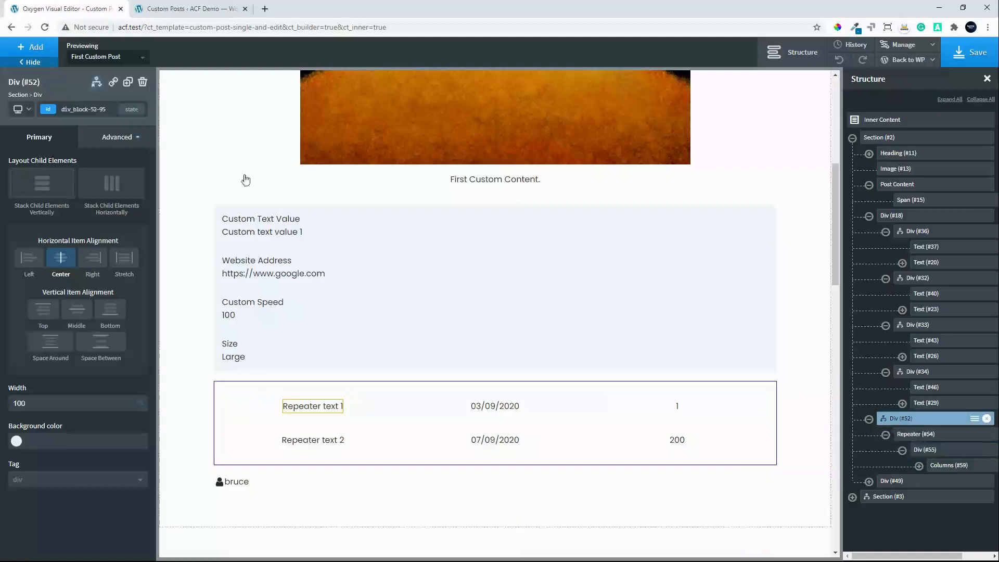
left_click(27, 45)
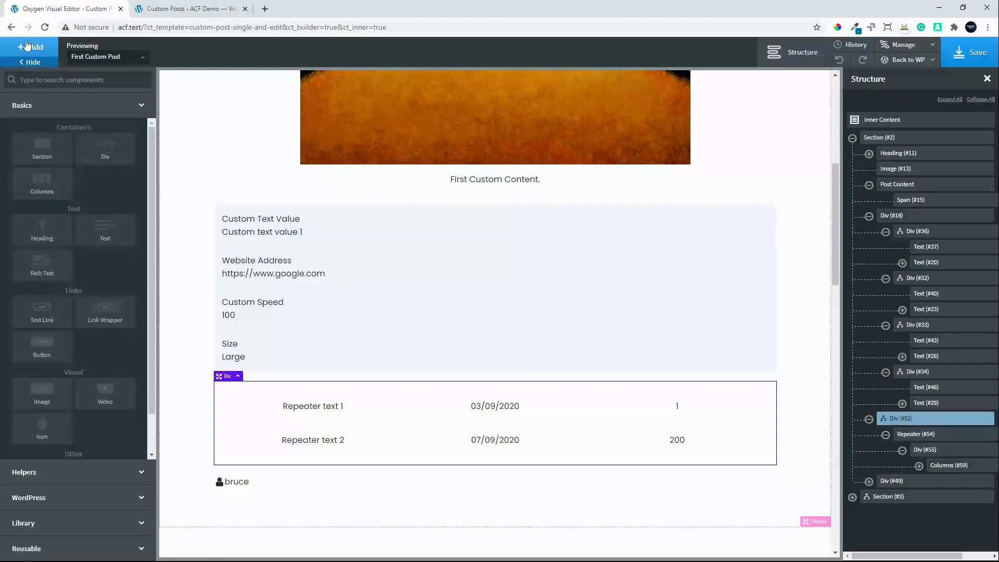
left_click(42, 186)
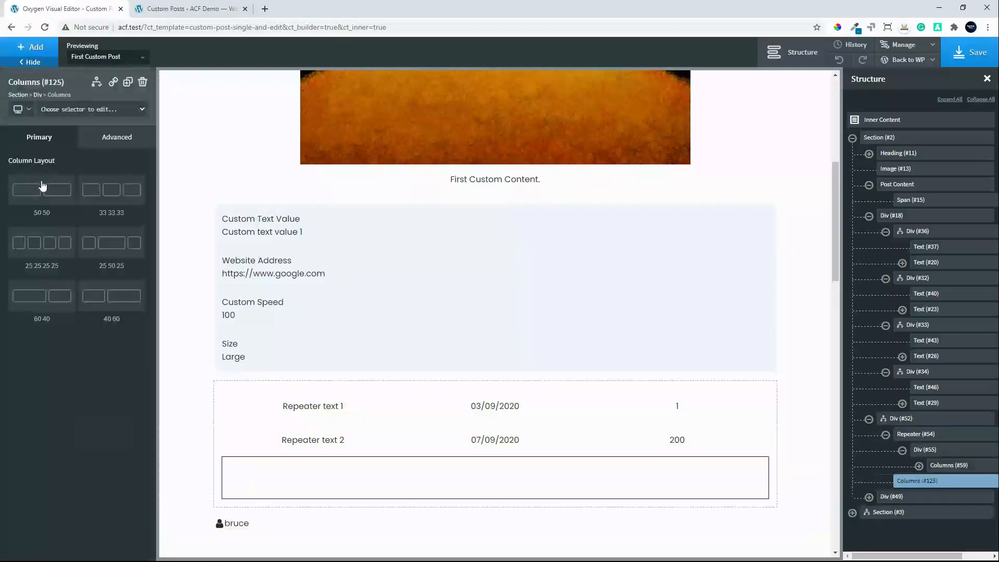
left_click(121, 195)
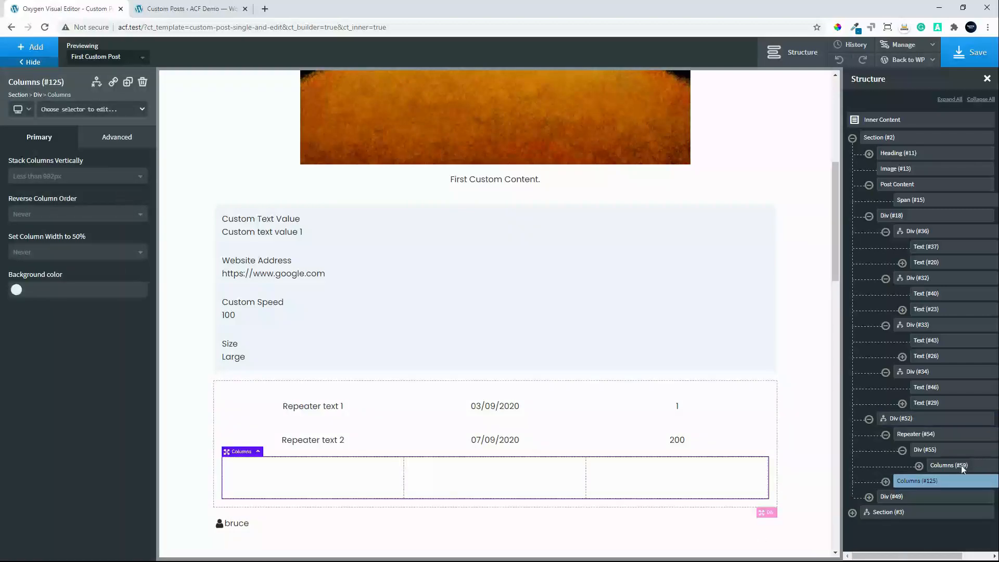
left_click_drag(922, 490, 904, 435)
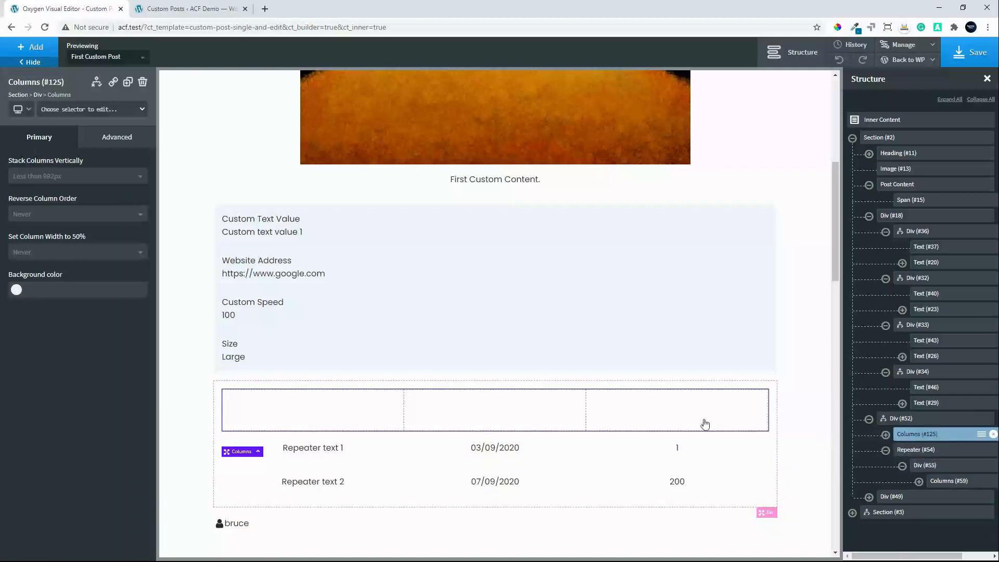
- Add a Heading to the first column of the new header row and set its tag to h5
left_click(326, 409)
left_click(21, 49)
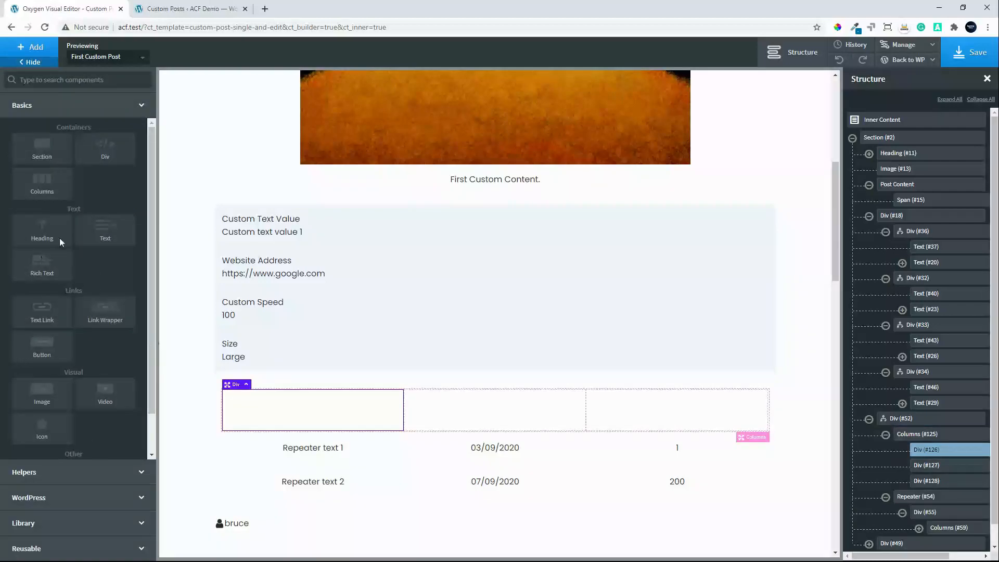
left_click(50, 239)
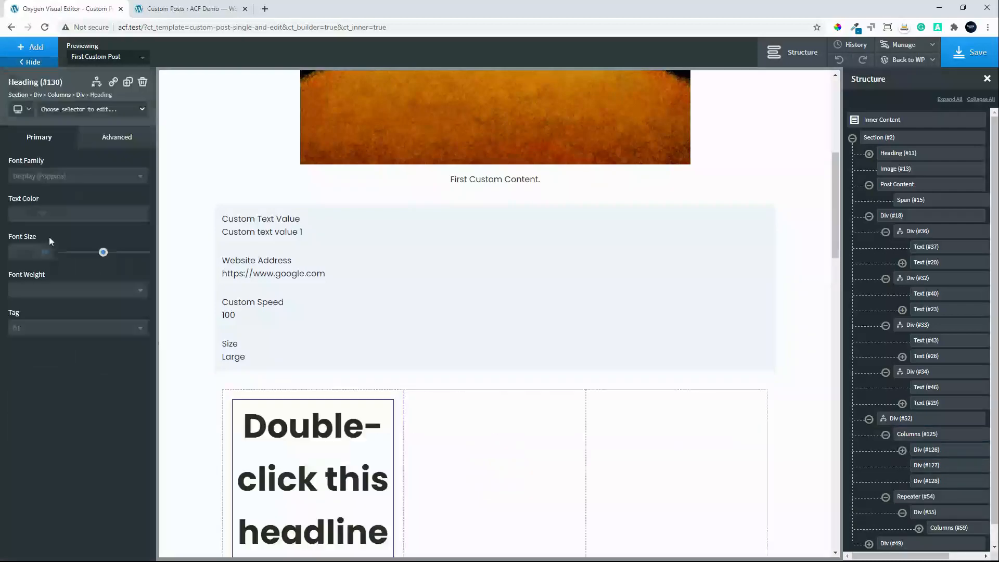
left_click(33, 330)
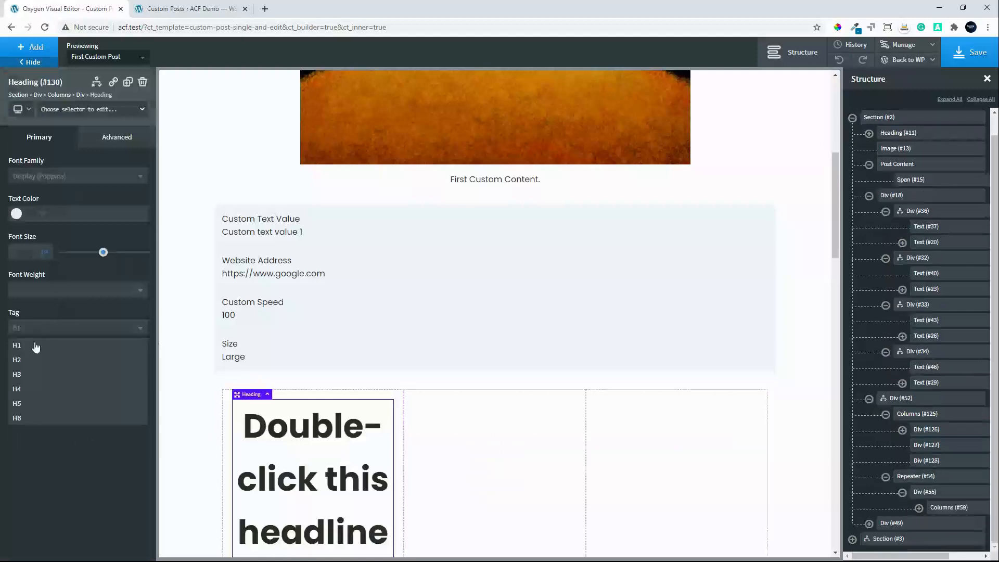
left_click(24, 394)
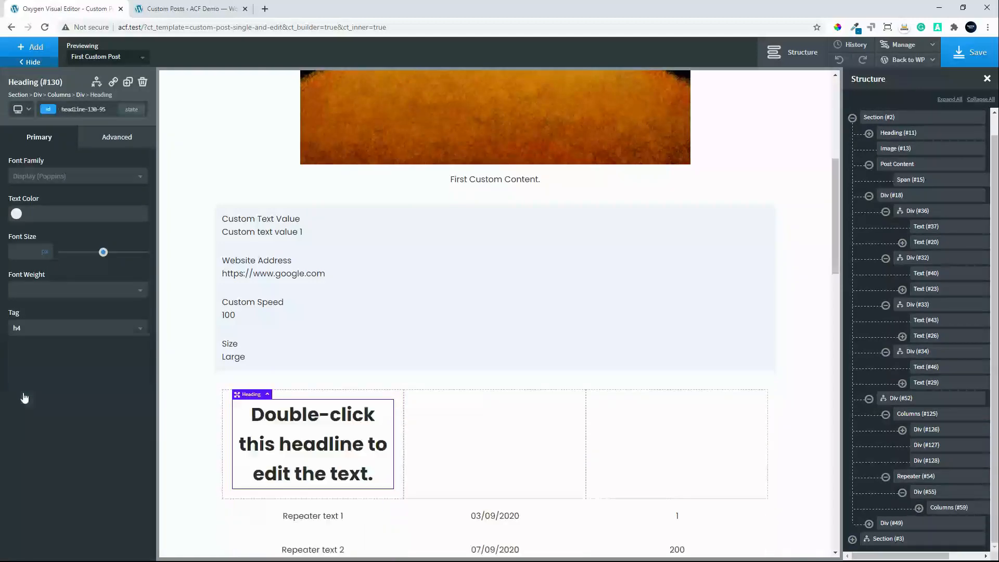
left_click(54, 335)
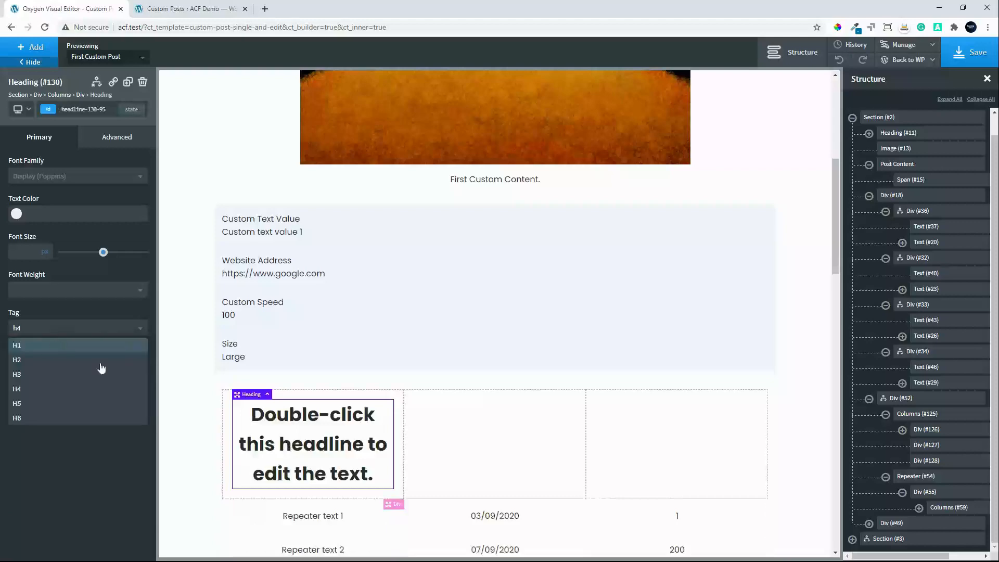
left_click(43, 410)
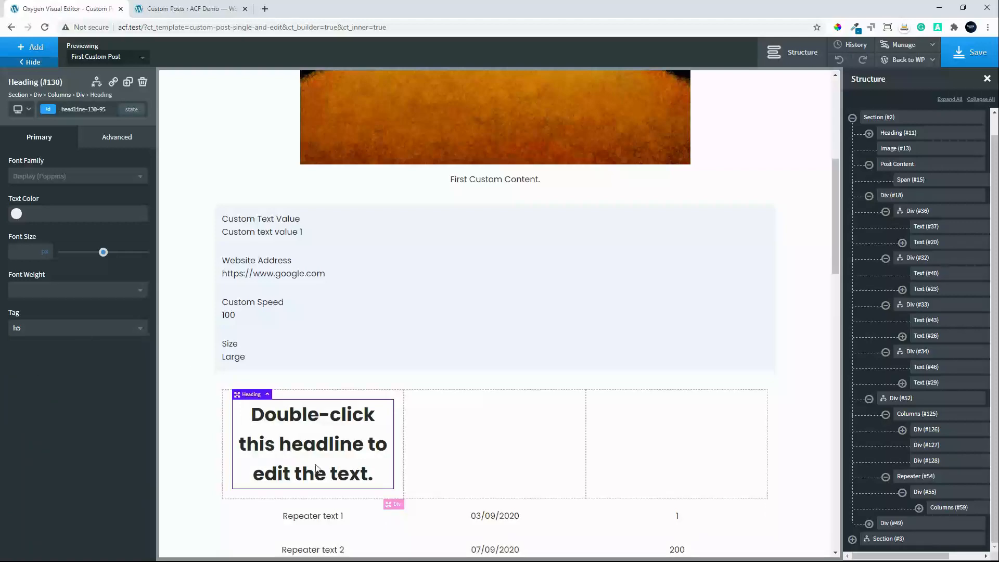
- Change the new heading's text to "Repeater Text"
scroll(290, 420, "down", 1)
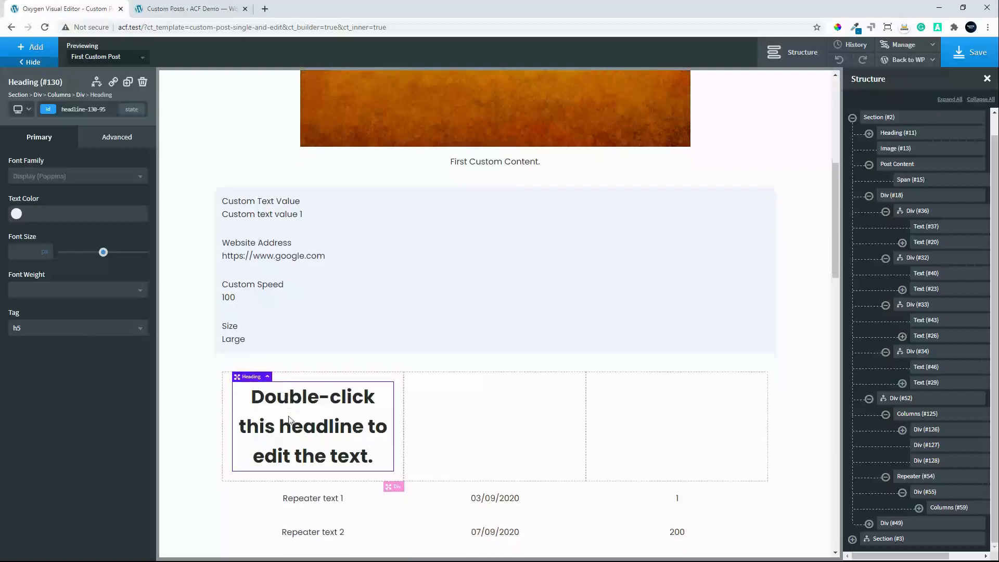
double_click(290, 419)
type("repeater ")
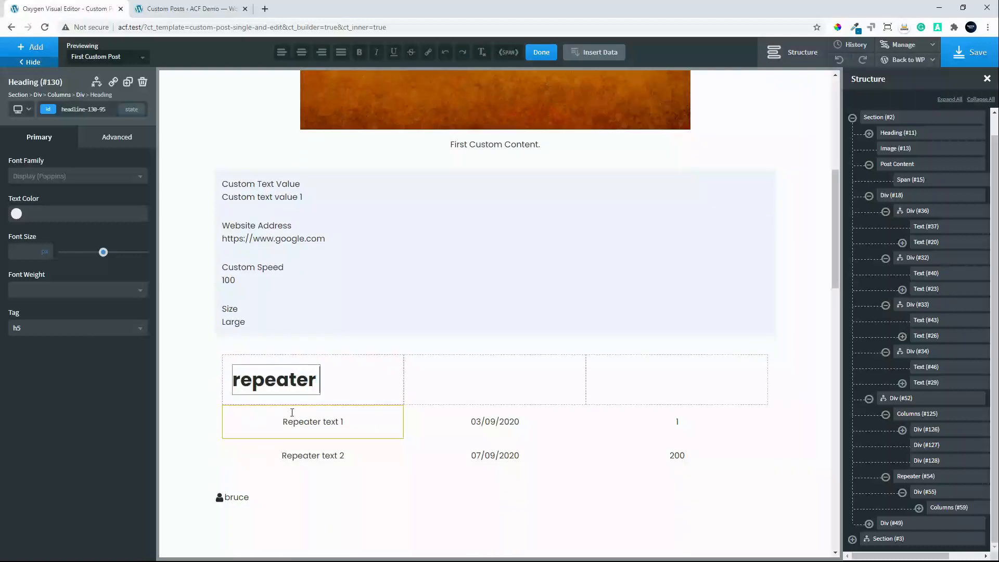
type("Text")
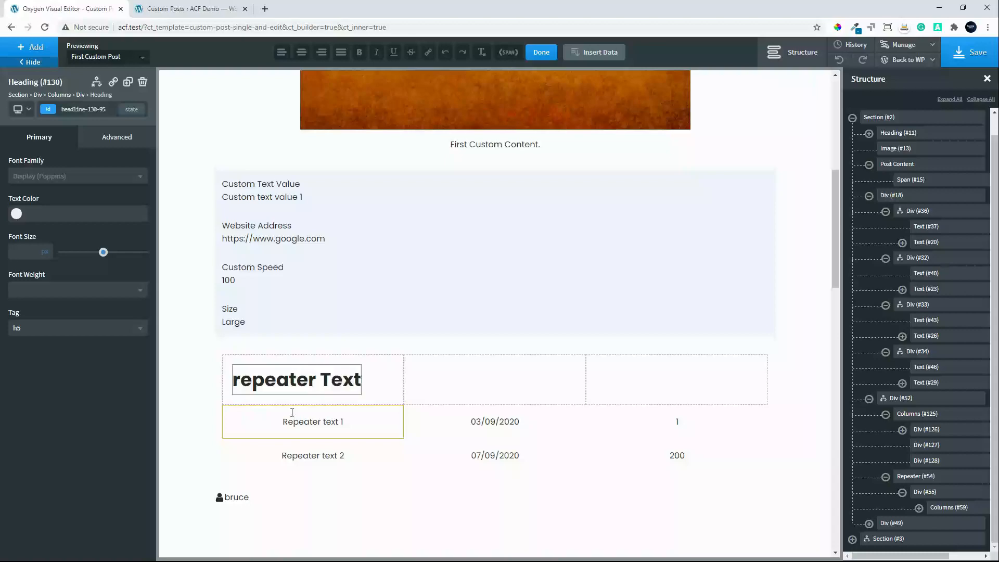
key("Delete")
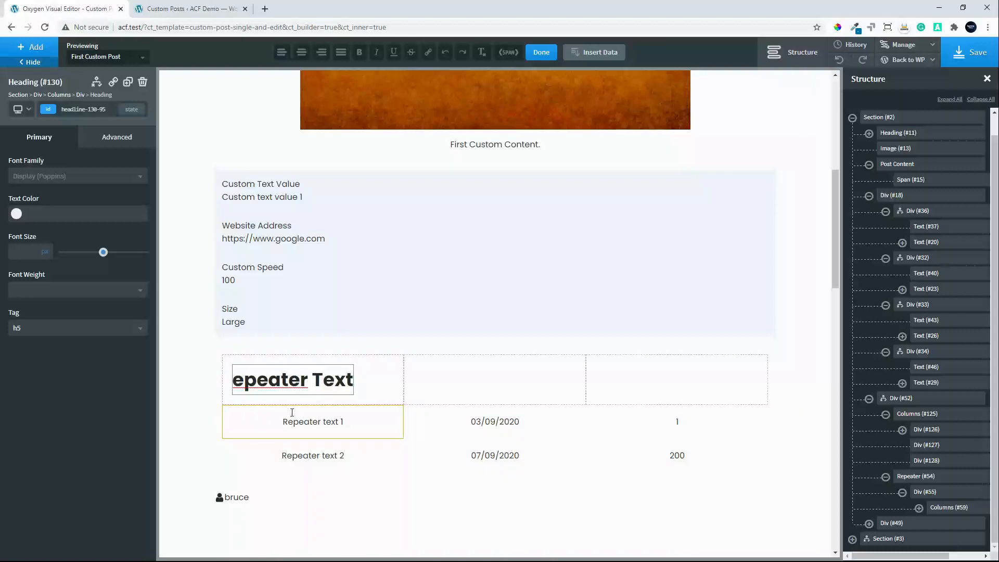
type("R")
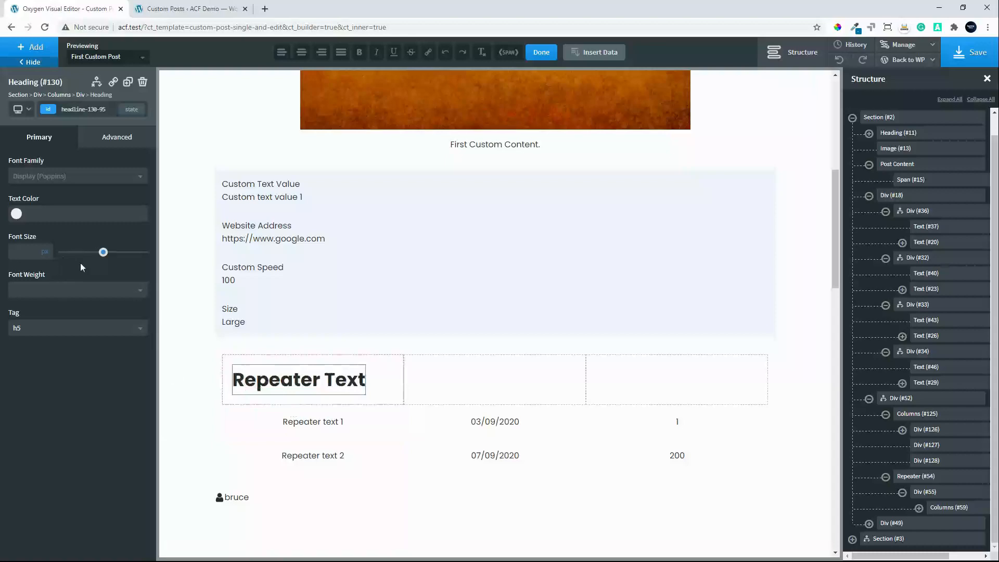
- Set the "Repeater Text" heading's font size to 20 px and weight to 500, and center it horizontally in its column Div #126
left_click(27, 254)
type("16")
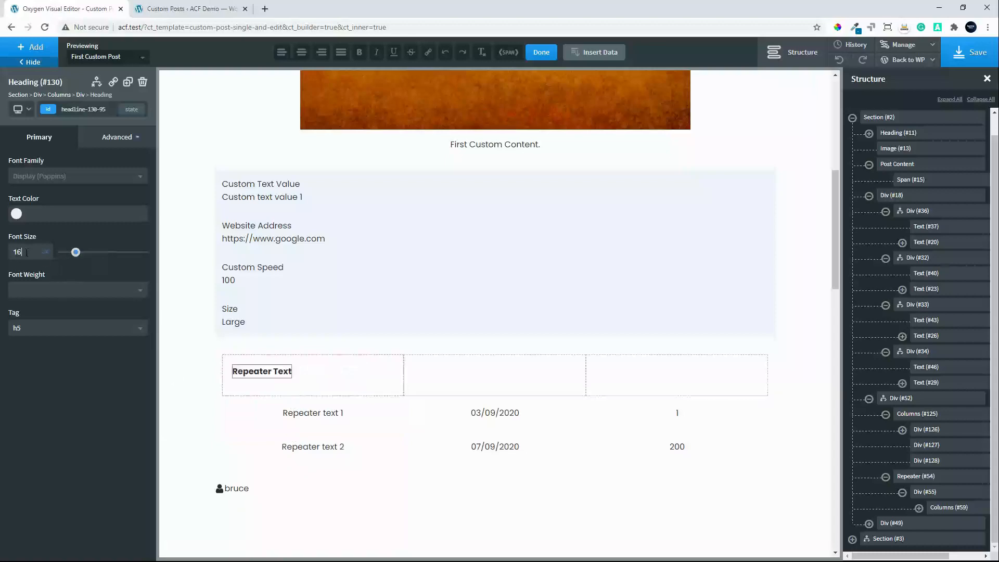
right_click(26, 253)
key("Escape")
type("20")
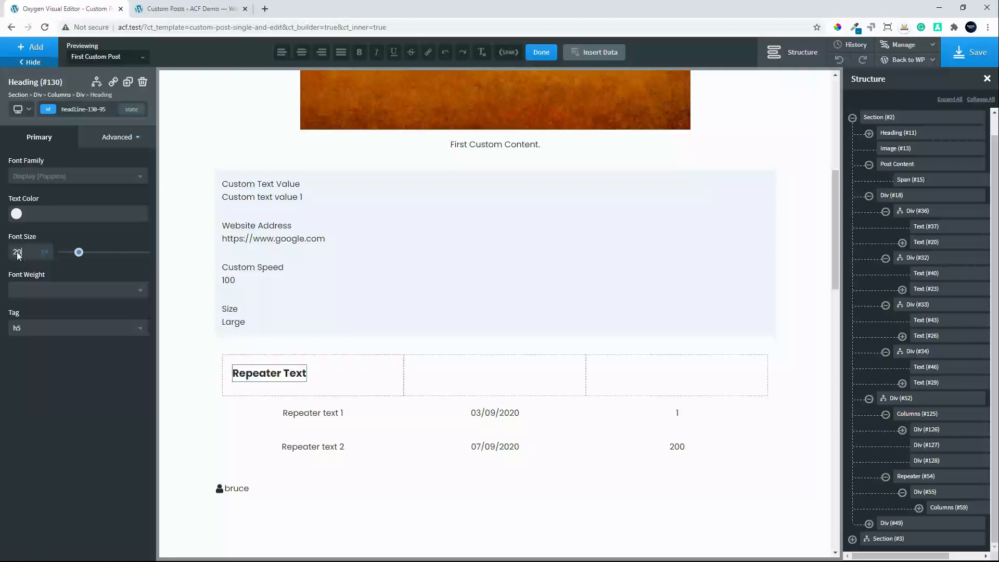
left_click(32, 291)
left_click(26, 379)
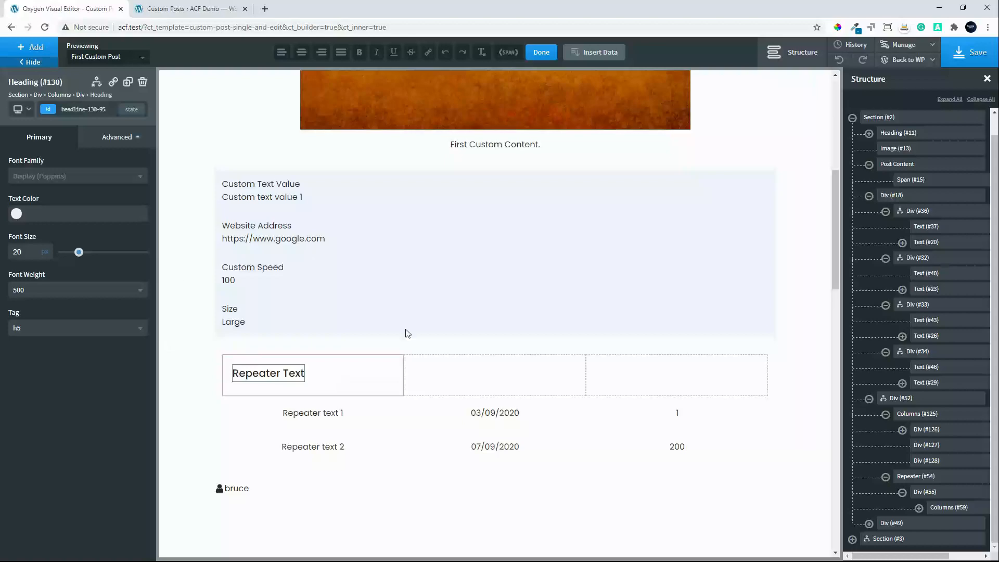
left_click(368, 379)
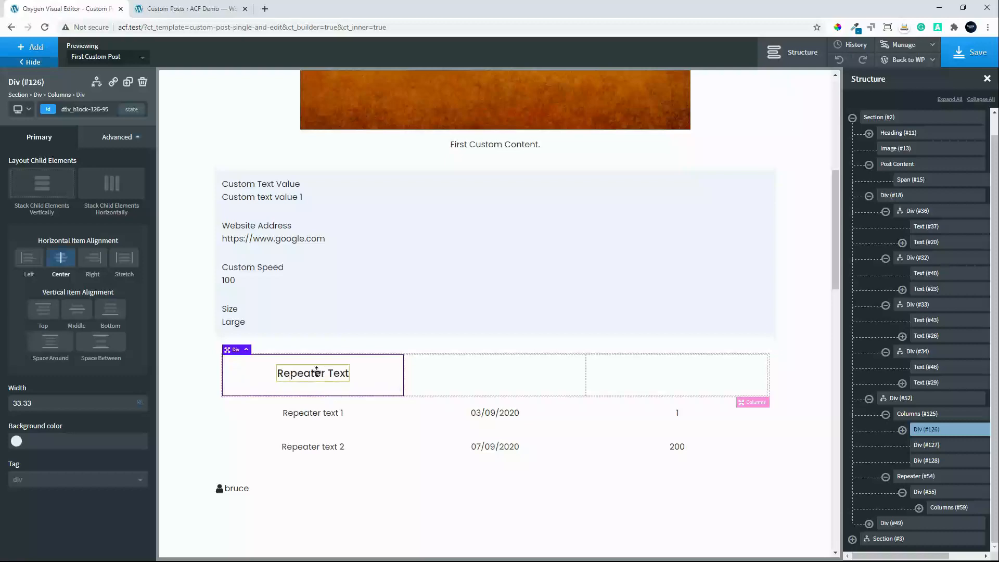
- Duplicate the "Repeater Text" heading into the middle column and change it to "Repeater Date", centered in Div #127
left_click(314, 367)
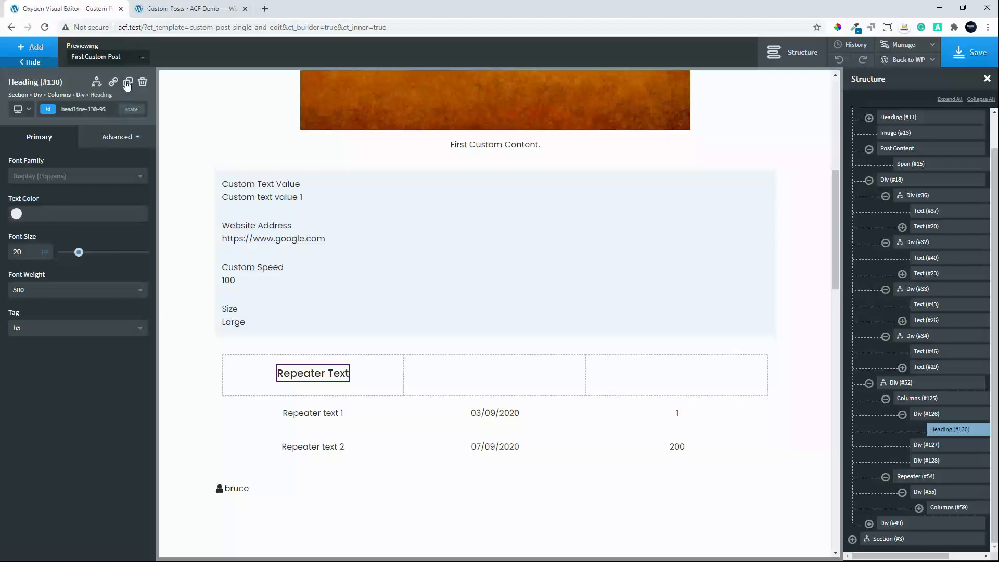
key("ctrl+d")
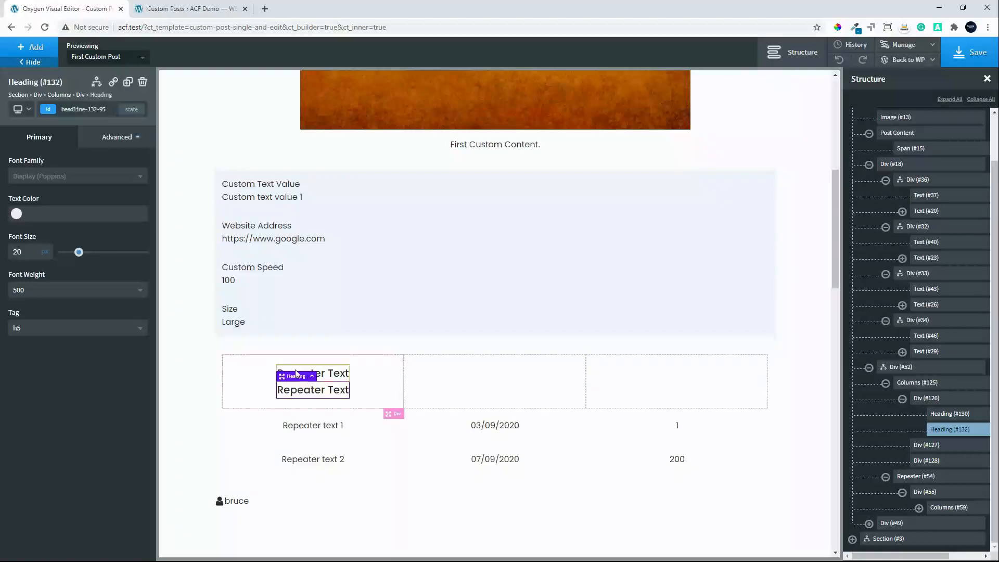
left_click_drag(277, 375, 497, 389)
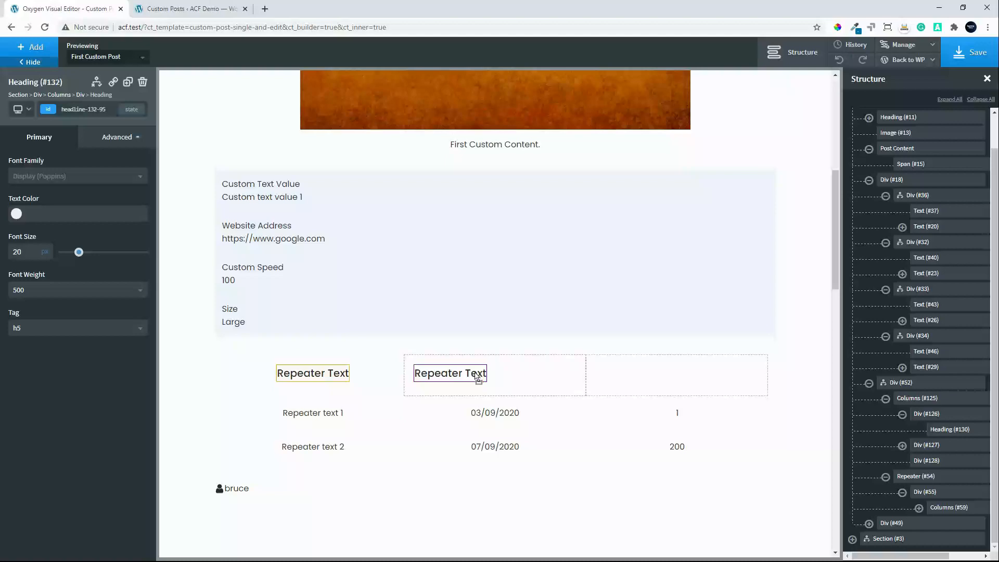
double_click(474, 374)
type("Date")
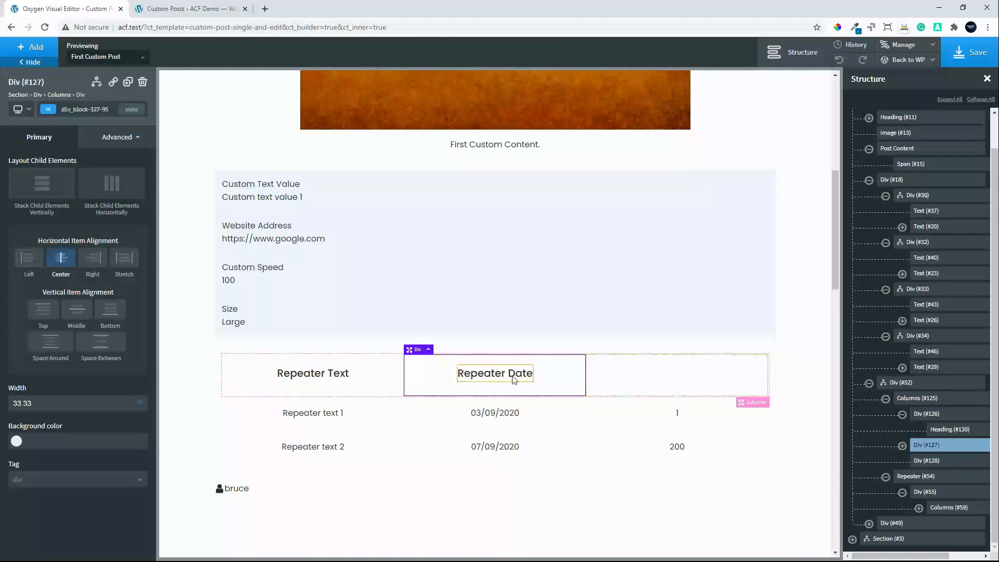
- Duplicate the "Repeater Date" heading into the third column, reword it "Repeater Number" and center it in Div #128
left_click(128, 82)
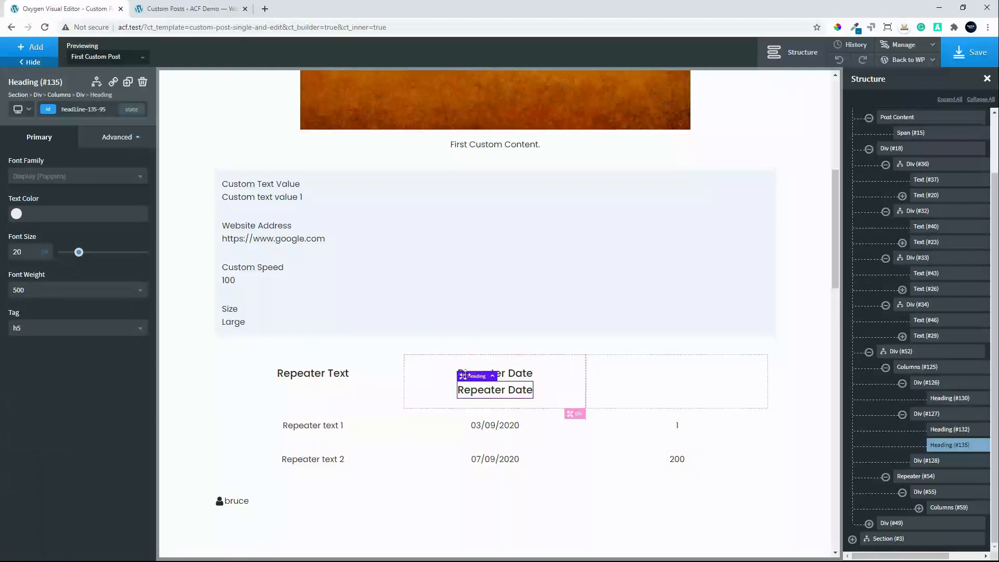
left_click_drag(465, 373, 655, 384)
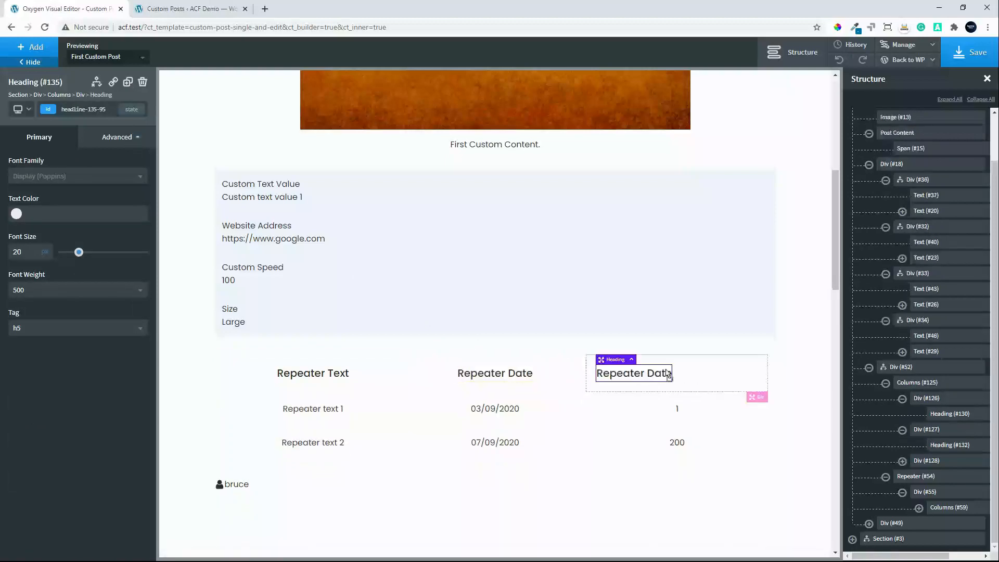
double_click(668, 373)
double_click(660, 374)
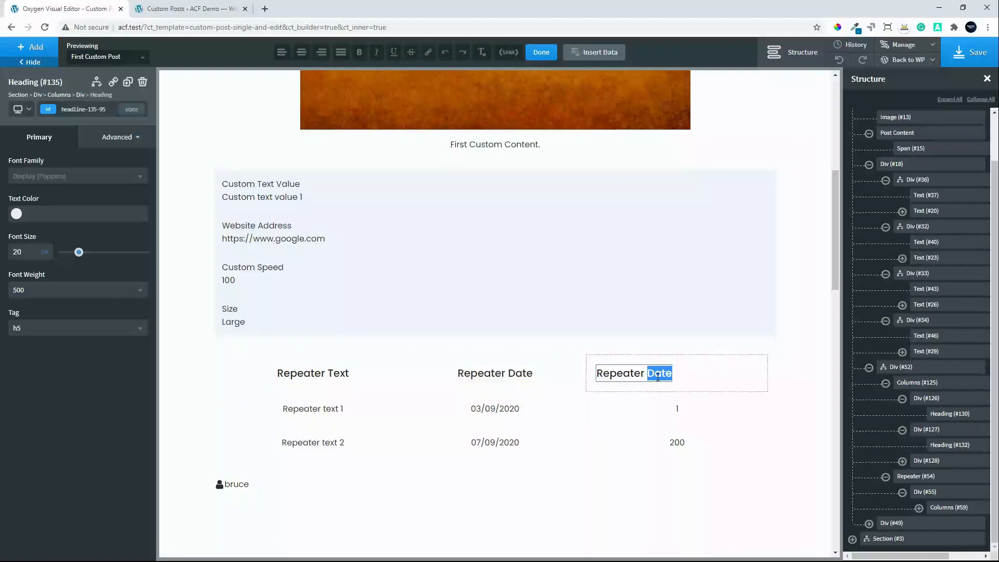
type("Number")
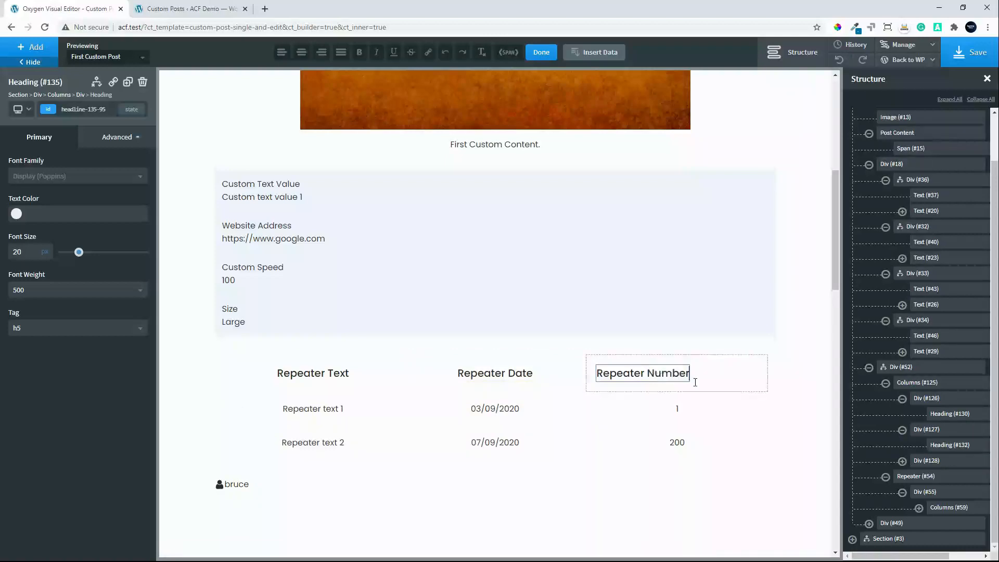
left_click(750, 383)
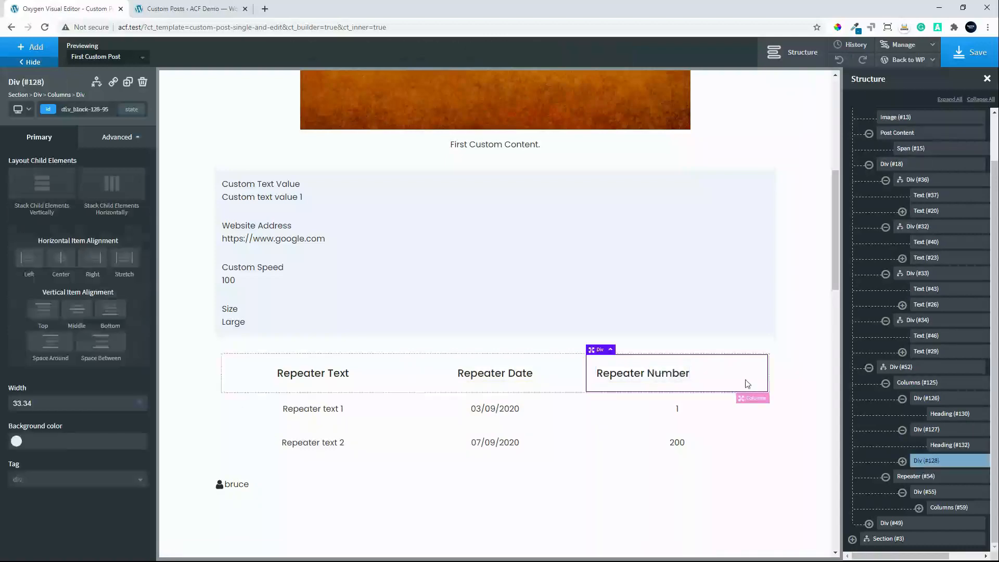
left_click(58, 259)
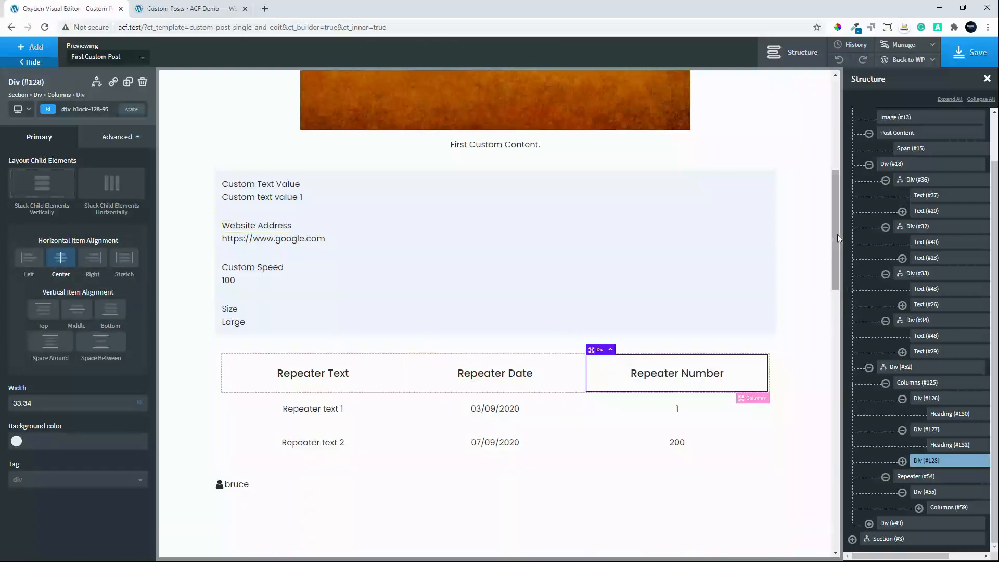
- Save the template and view First Custom Post on the site from the WordPress Custom Posts list
left_click_drag(836, 237, 818, 483)
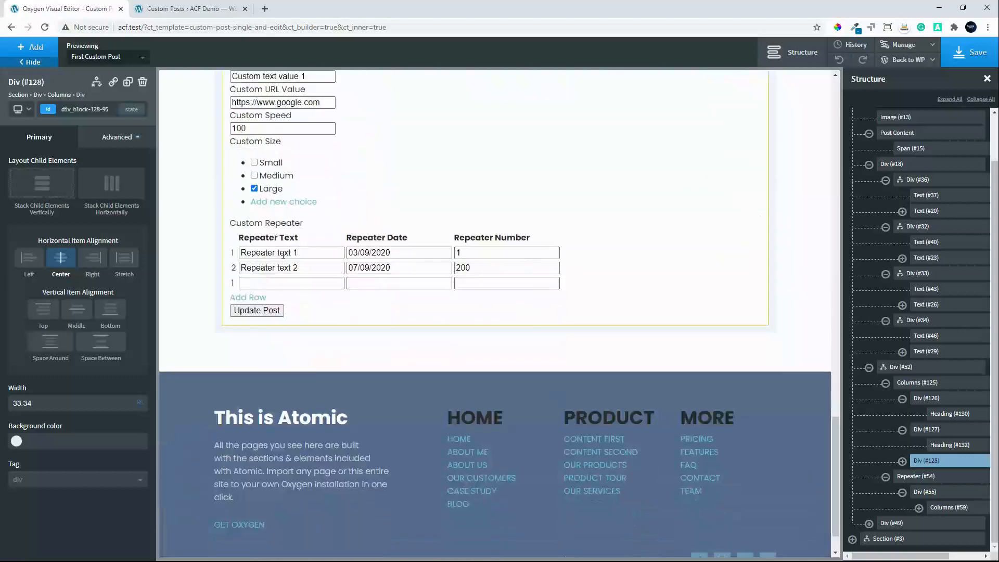
left_click_drag(836, 480, 898, 117)
left_click(963, 53)
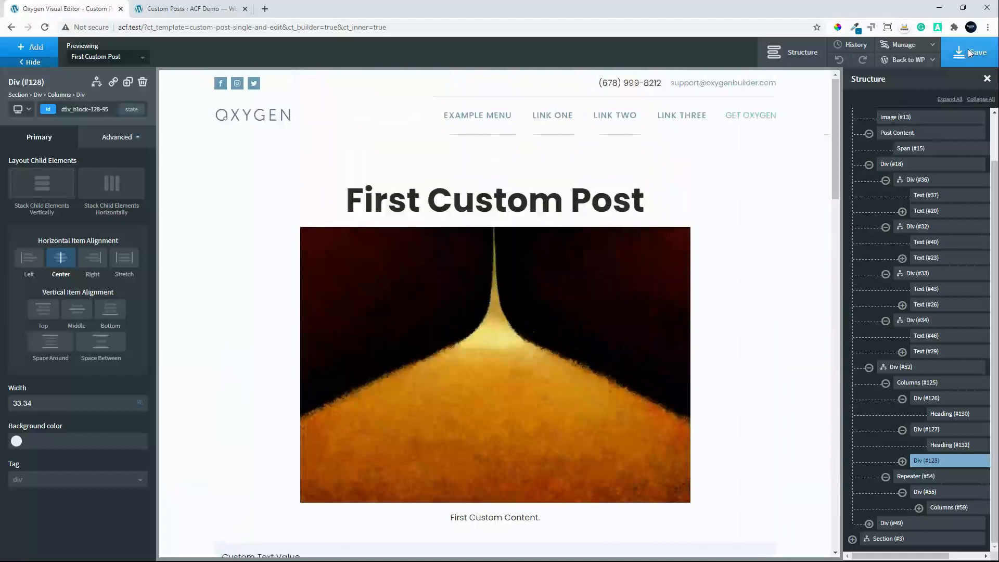
left_click(183, 8)
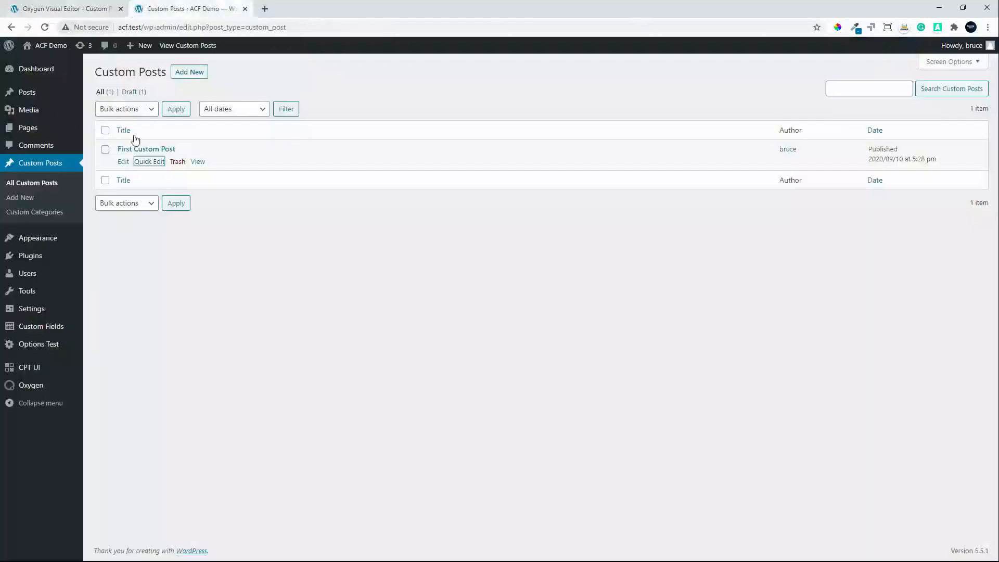
left_click(198, 161)
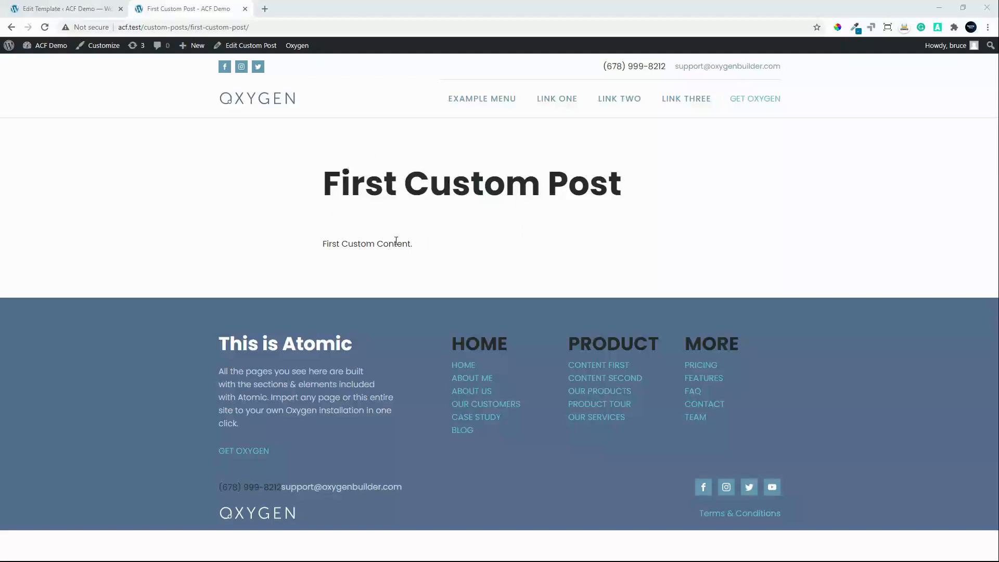
- Set the Custom Post Single and Edit template's priority to 5 and update the template
left_click(70, 10)
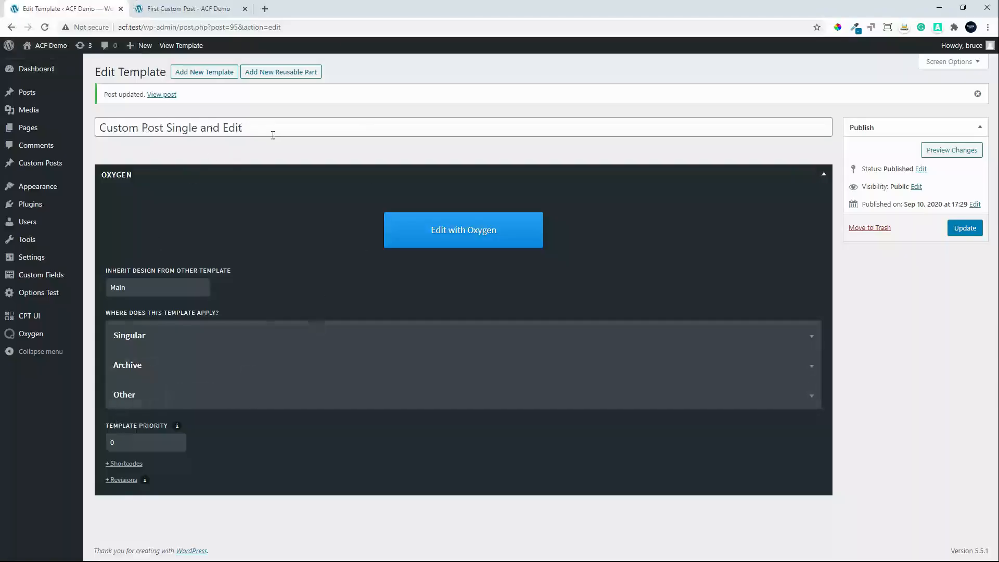
left_click_drag(273, 136, 118, 123)
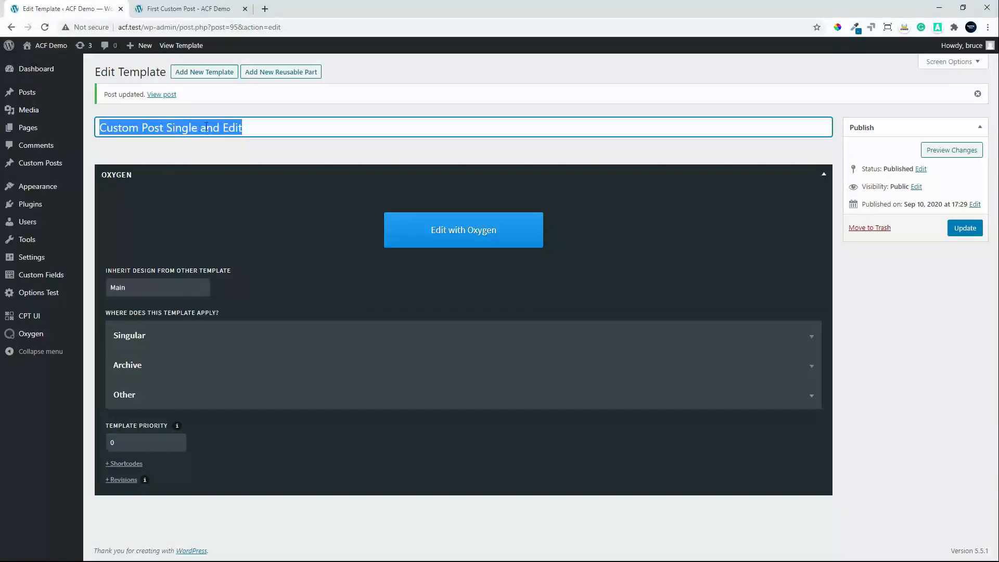
left_click(261, 123)
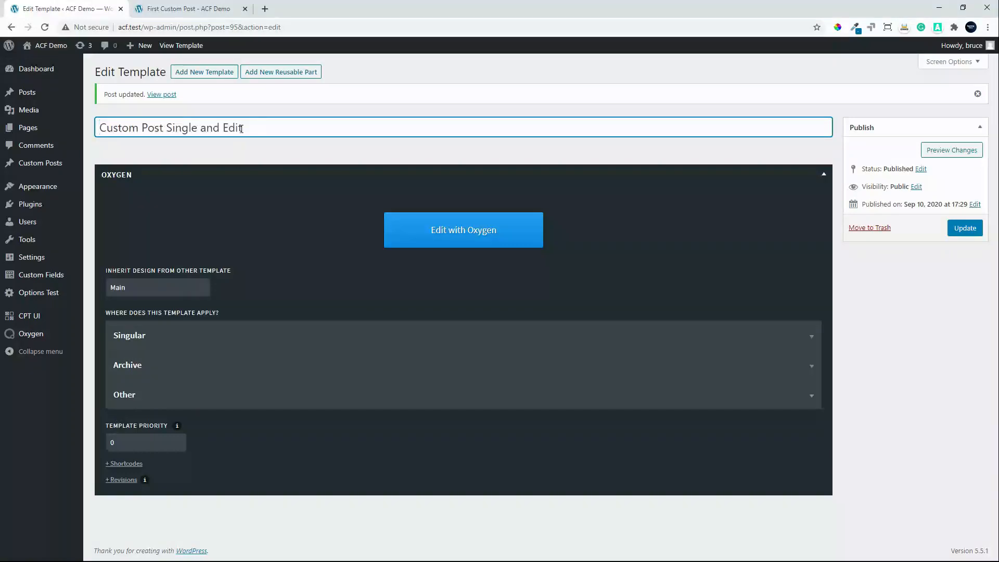
left_click(124, 444)
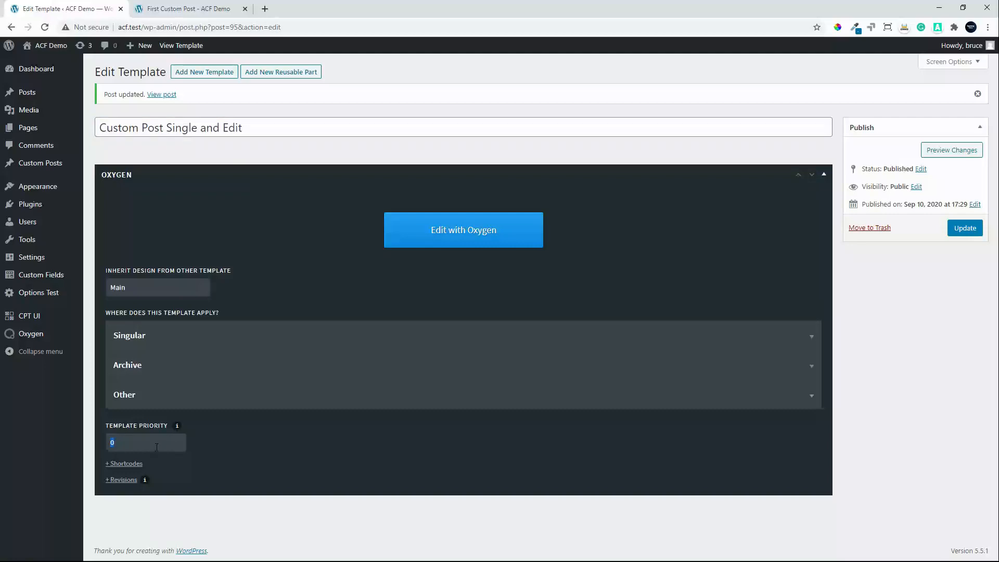
type("5")
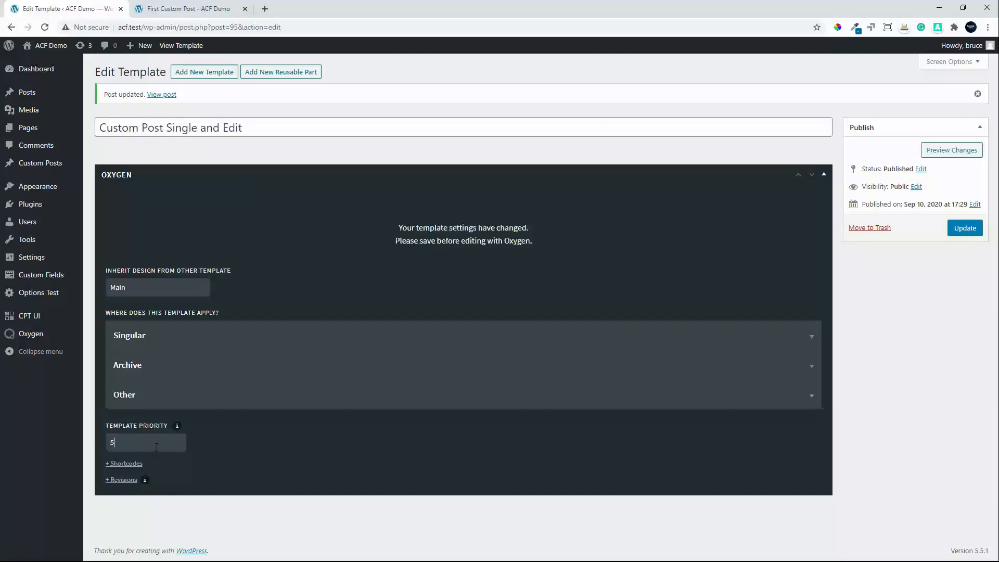
left_click(968, 230)
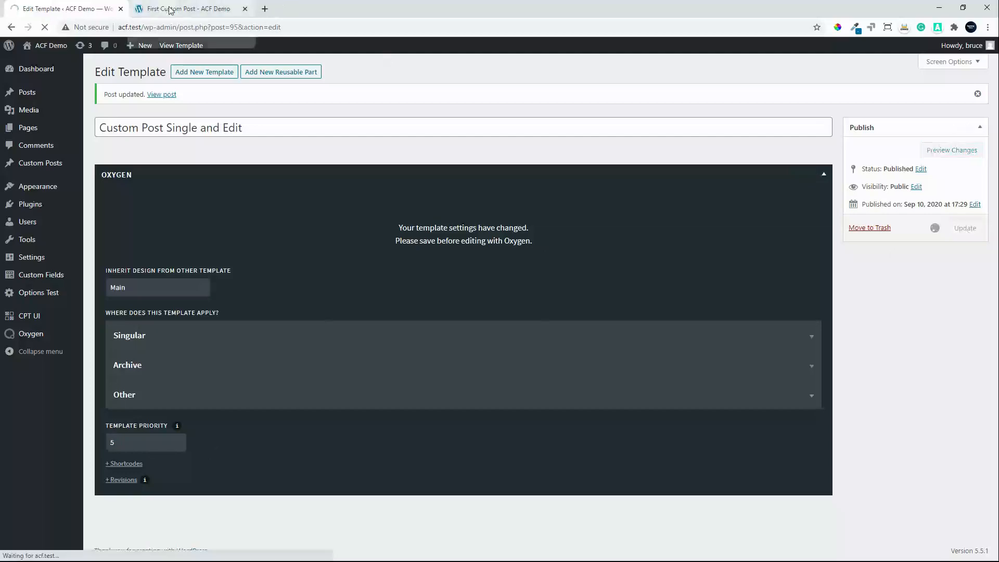
- Reload First Custom Post on the live site and look over its layout
left_click(191, 12)
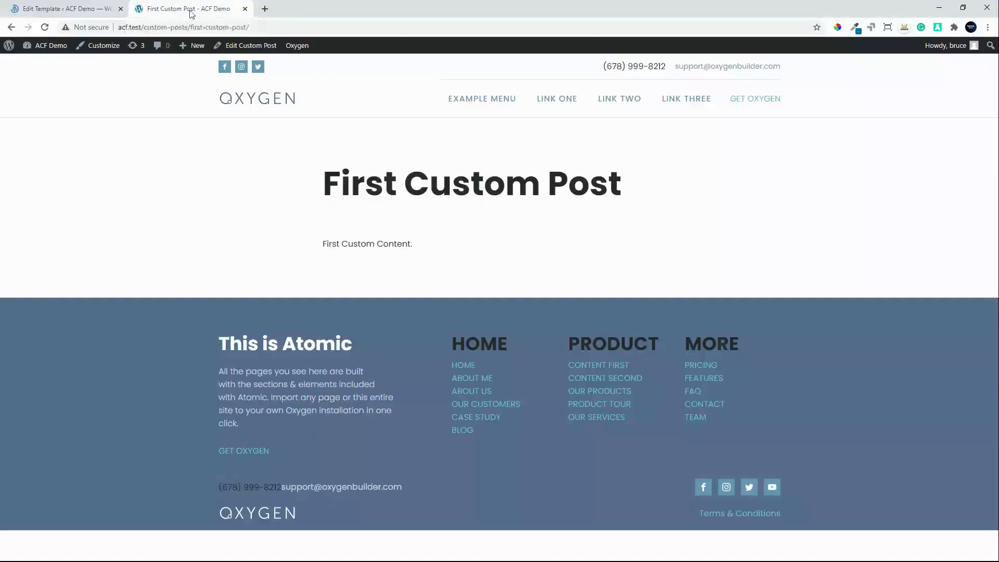
left_click(45, 27)
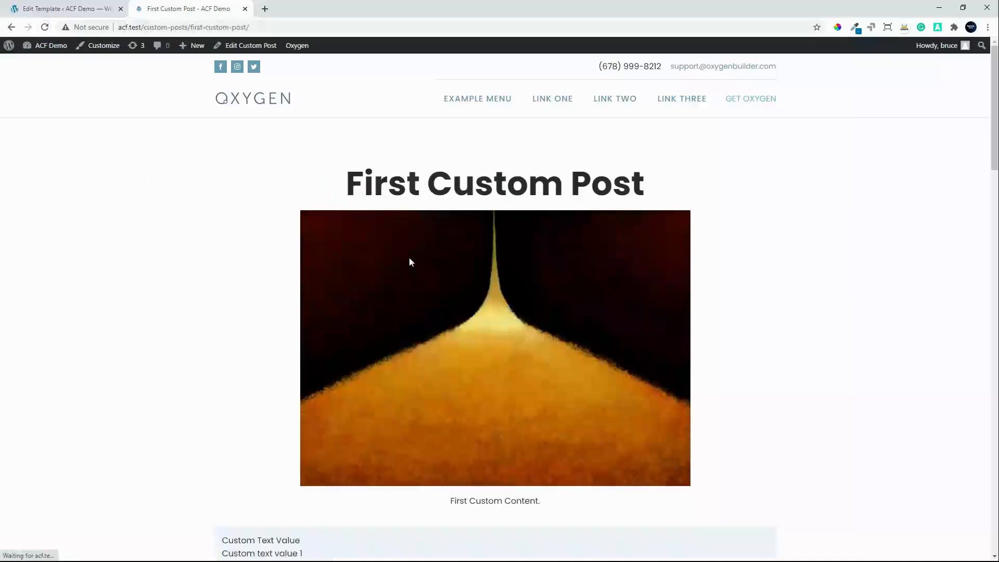
mouse_move(992, 115)
left_mouse_down()
mouse_move(958, 389)
mouse_move(988, 255)
mouse_move(989, 104)
left_mouse_up()
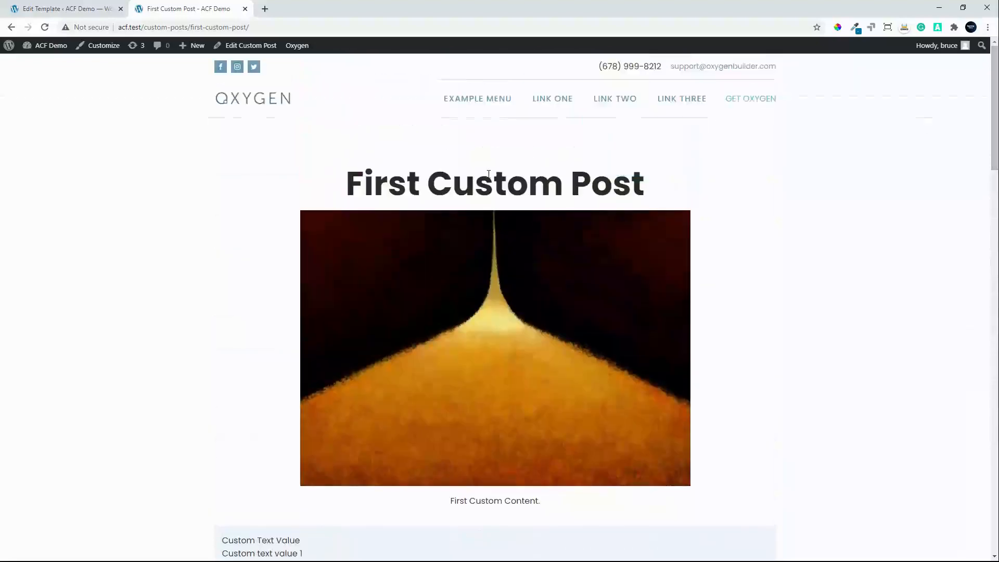
- Open the Custom Post Single and Edit template in the Oxygen visual editor
left_click(73, 7)
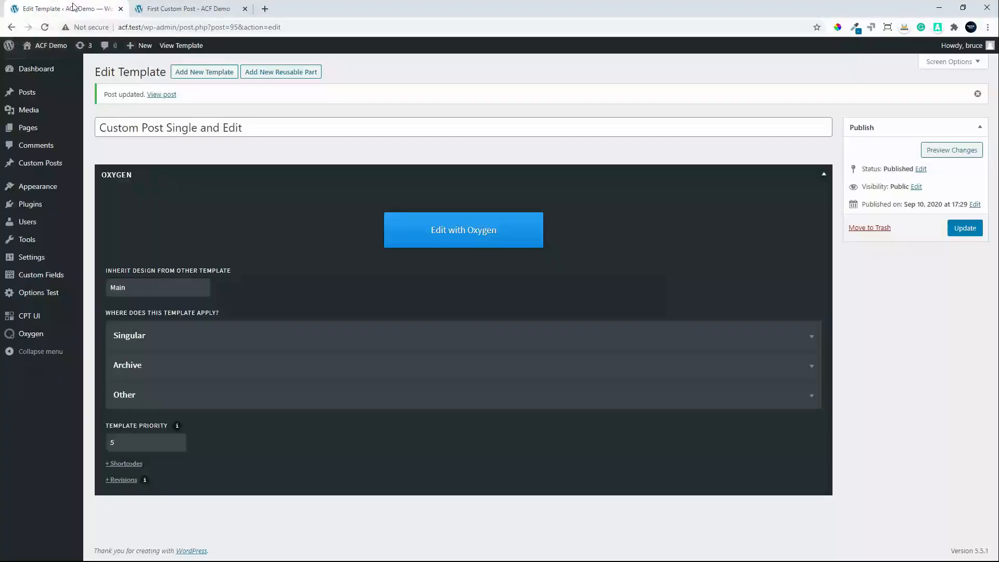
left_click(463, 238)
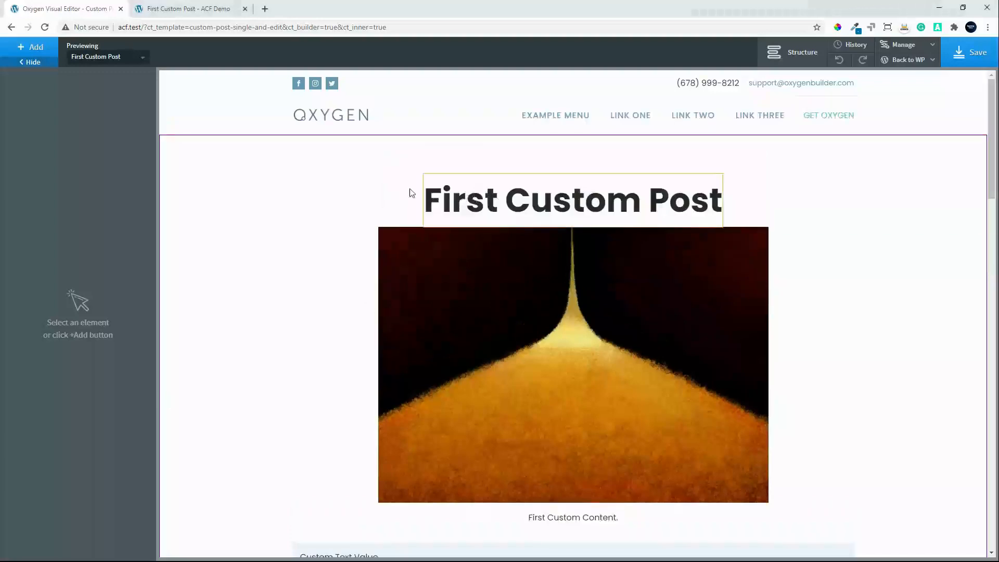
- Try the Categories dynamic data element beneath the post title heading and delete it again
left_click(410, 190)
left_click(31, 47)
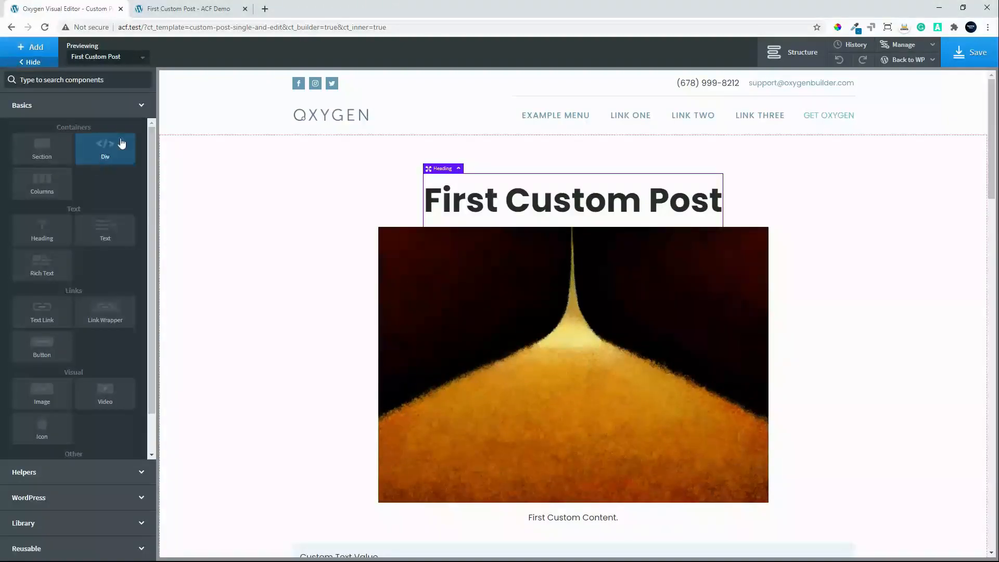
left_click(57, 498)
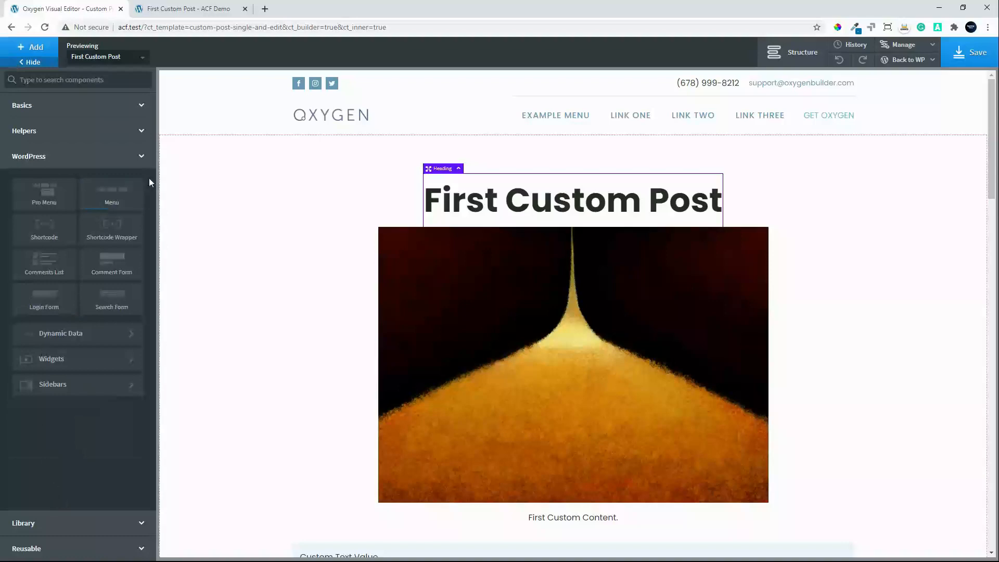
left_click(68, 333)
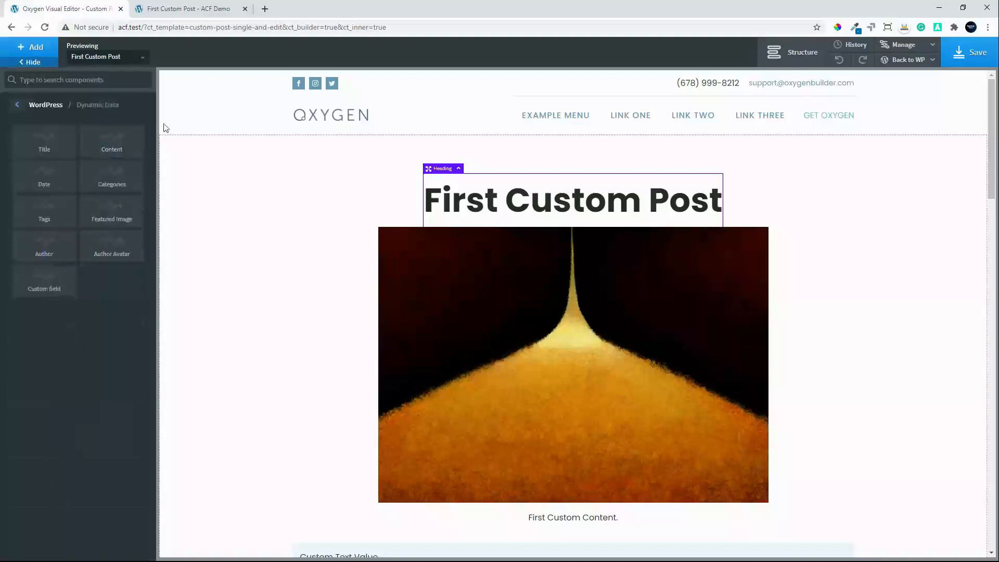
left_click(112, 177)
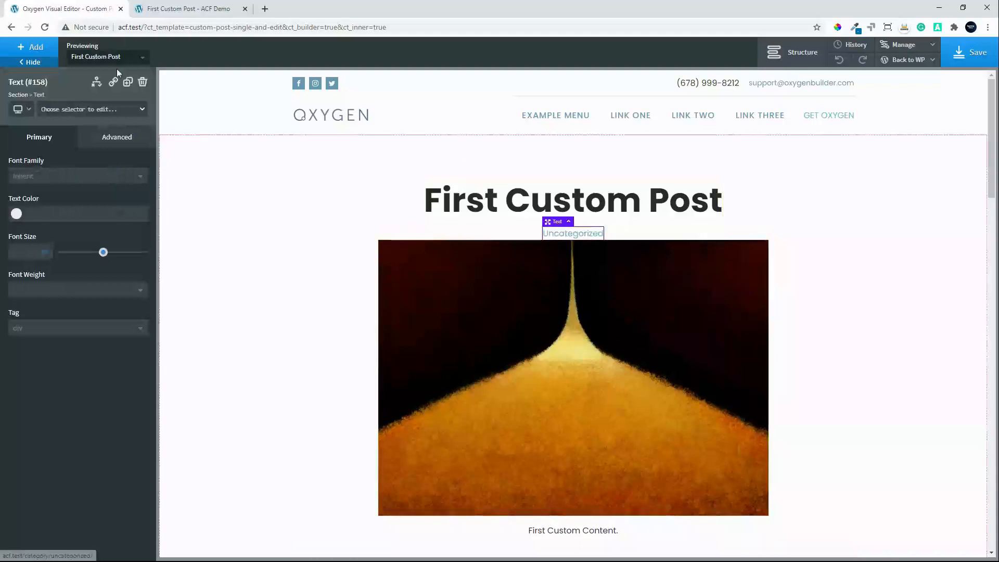
left_click(143, 82)
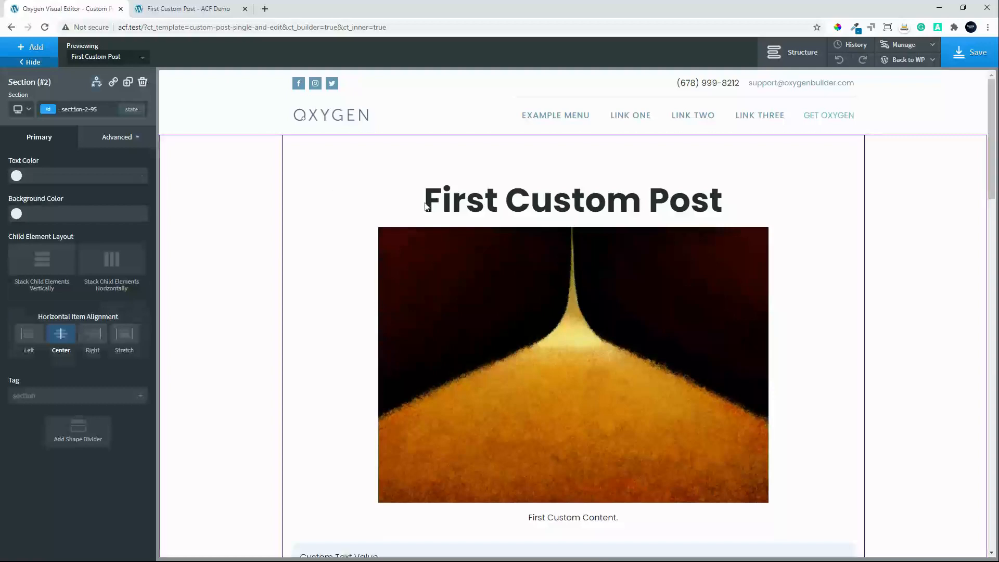
- Add a Text element to Section #2 and move it directly between Heading #11 and Image #13
left_click(30, 47)
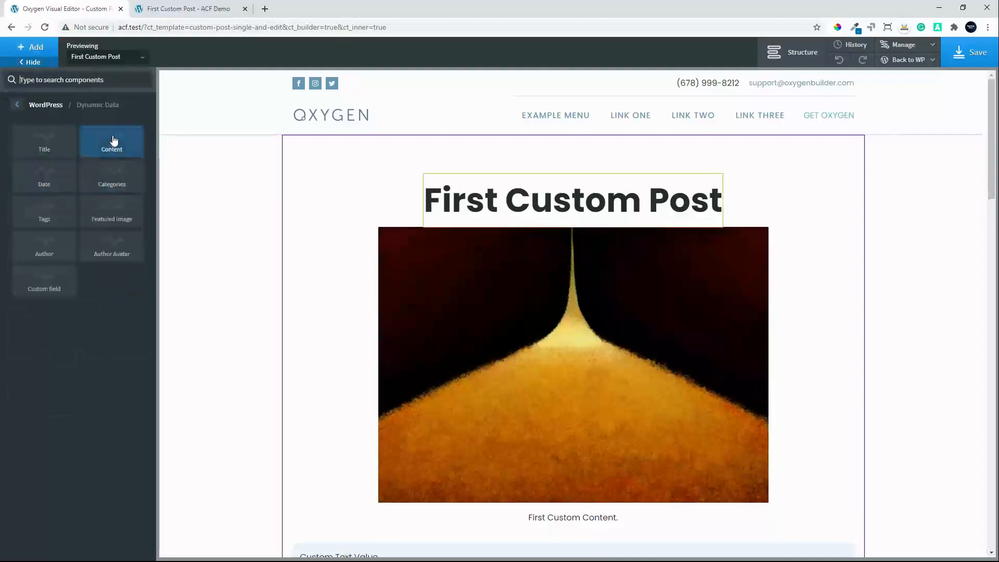
left_click(17, 107)
left_click(49, 109)
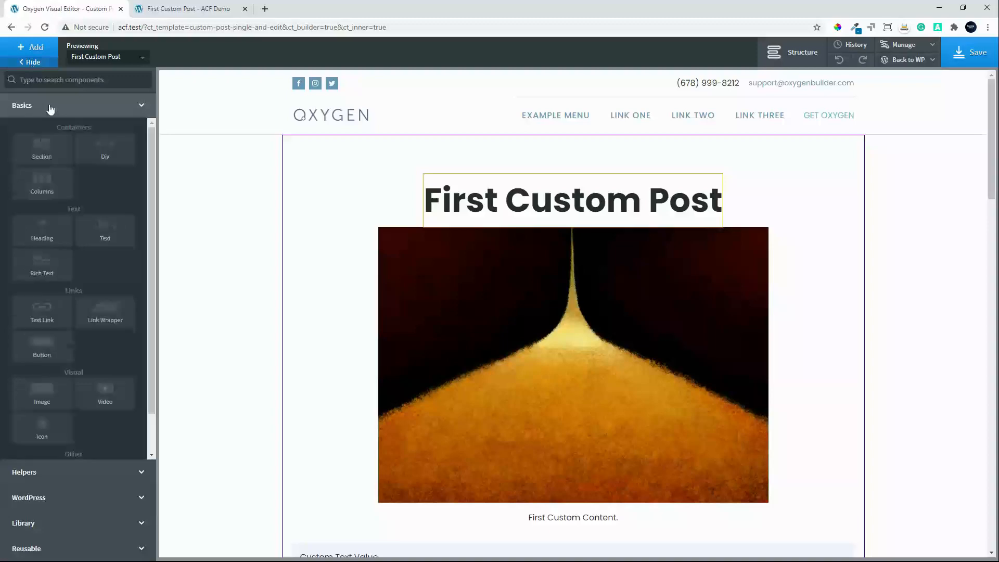
left_click(104, 233)
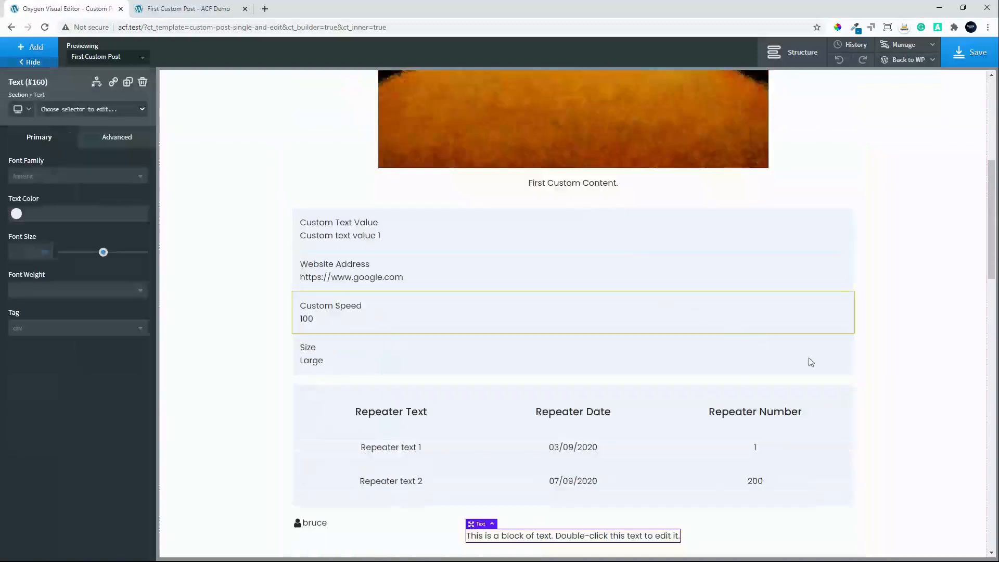
left_click(795, 53)
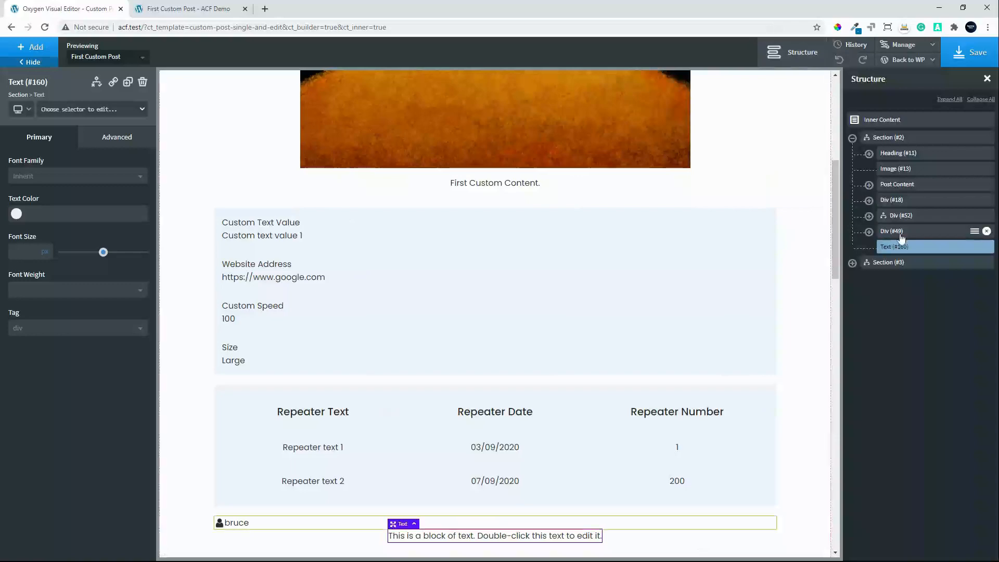
left_click_drag(902, 240, 913, 168)
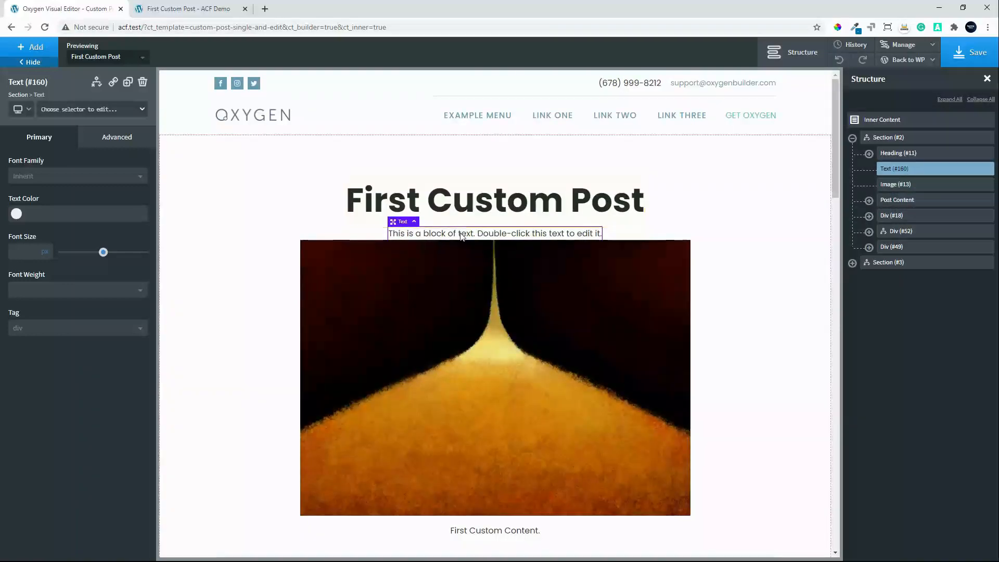
- Select the new text block's placeholder text and bring up the dynamic data choices for it
double_click(467, 234)
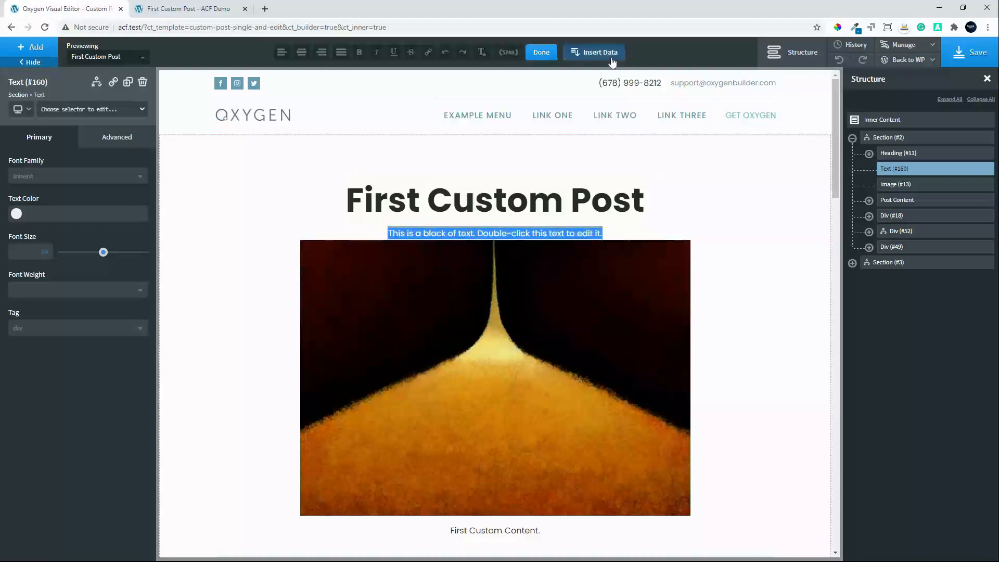
left_click(592, 52)
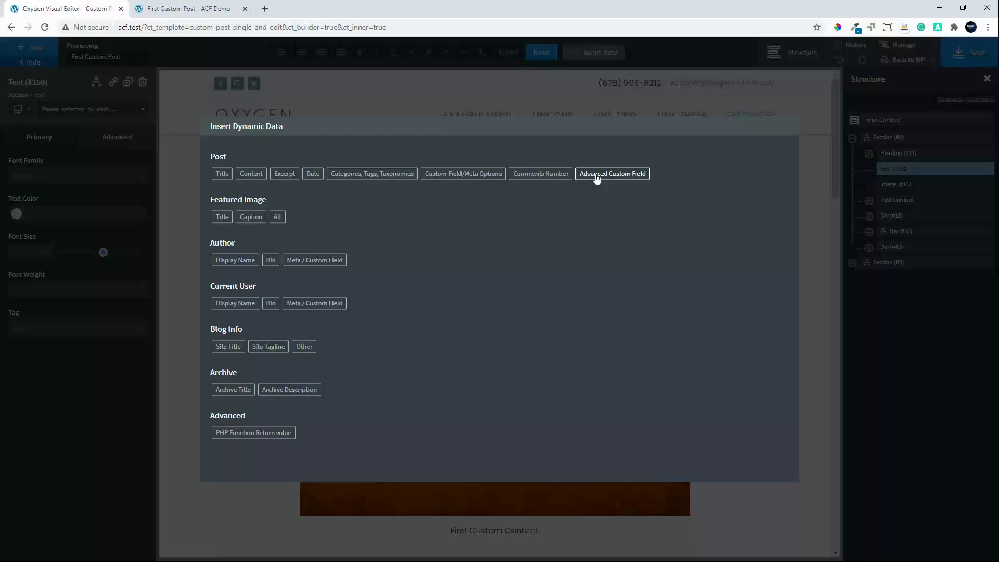
left_click(464, 174)
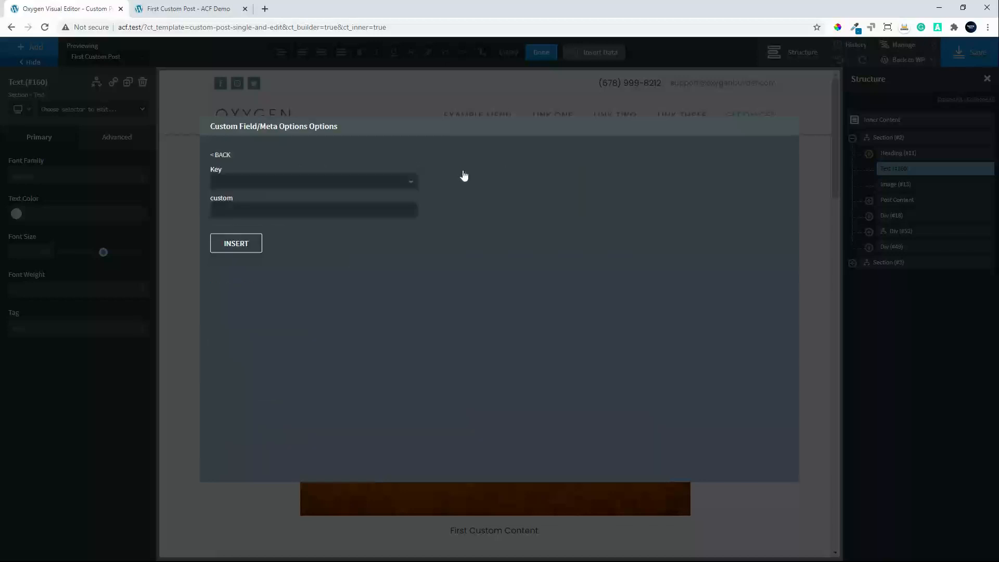
left_click(364, 186)
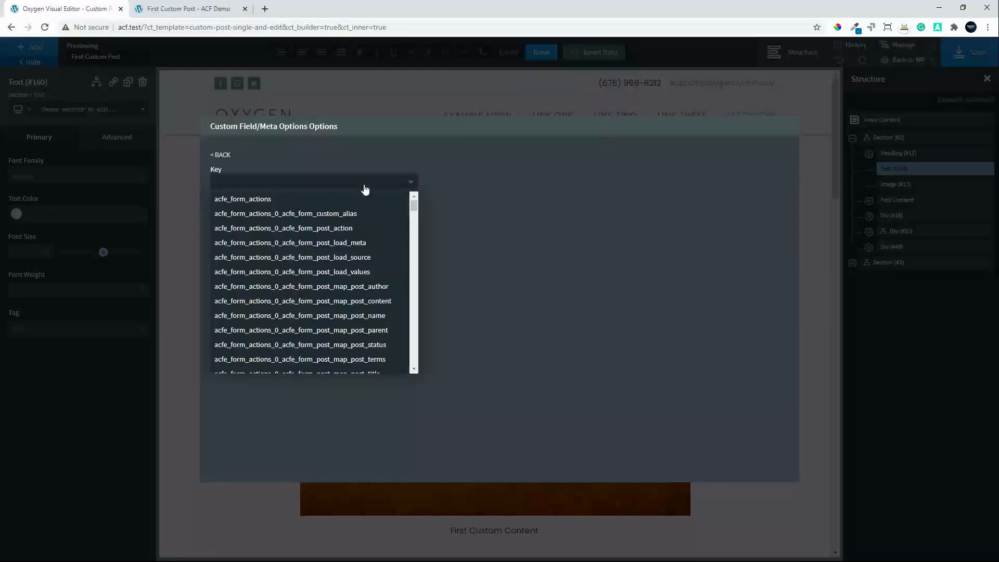
left_click(561, 195)
left_click(222, 155)
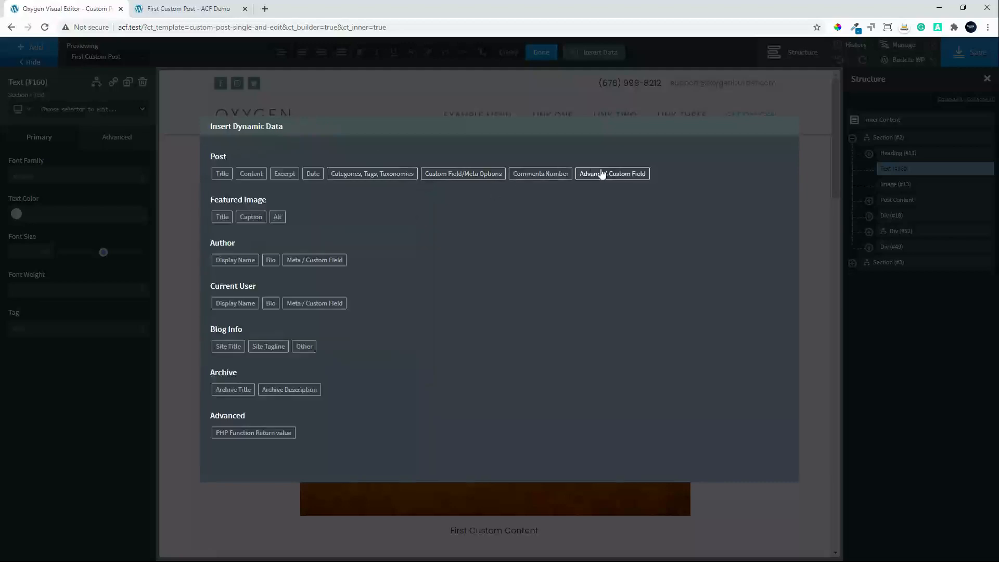
- Insert the post's custom_categories taxonomy as dynamic data in the text block, using " | " as the separator
left_click(371, 174)
left_click(346, 184)
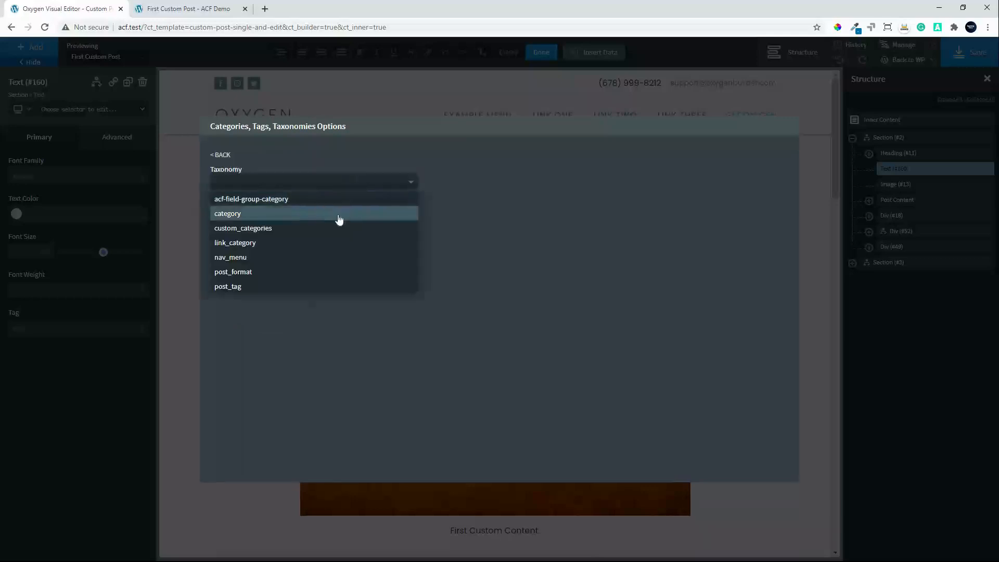
left_click(302, 233)
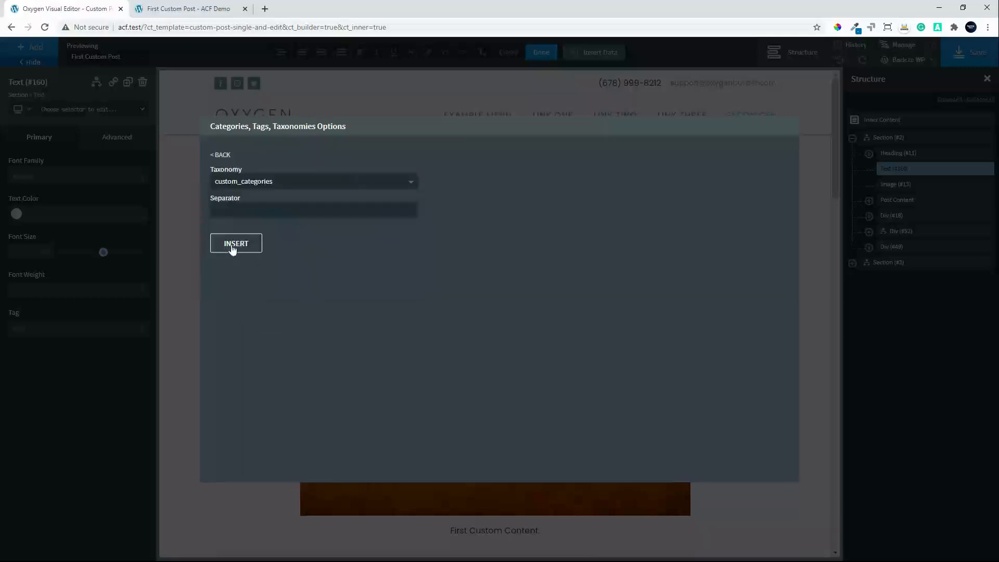
left_click(238, 213)
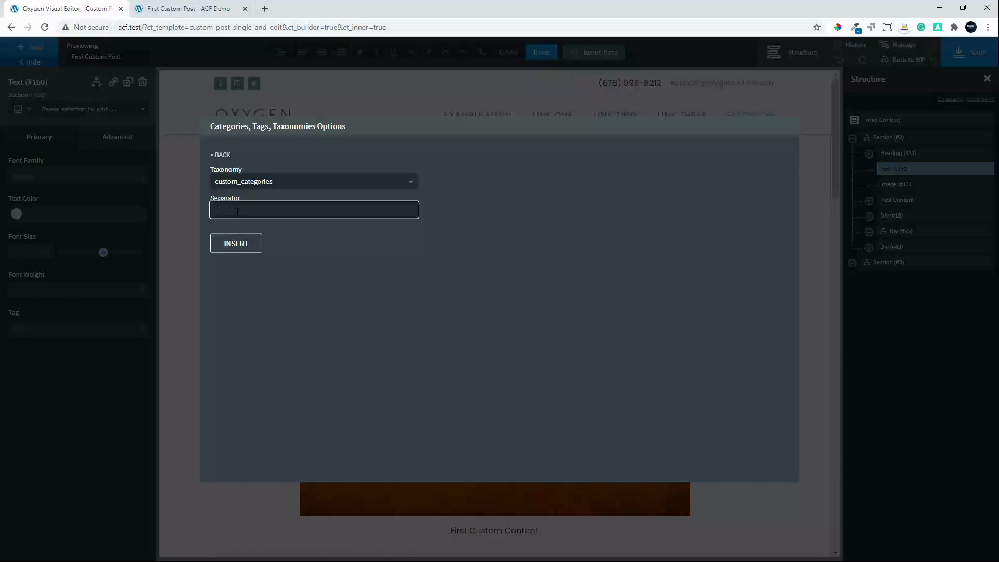
type("|")
left_click(244, 254)
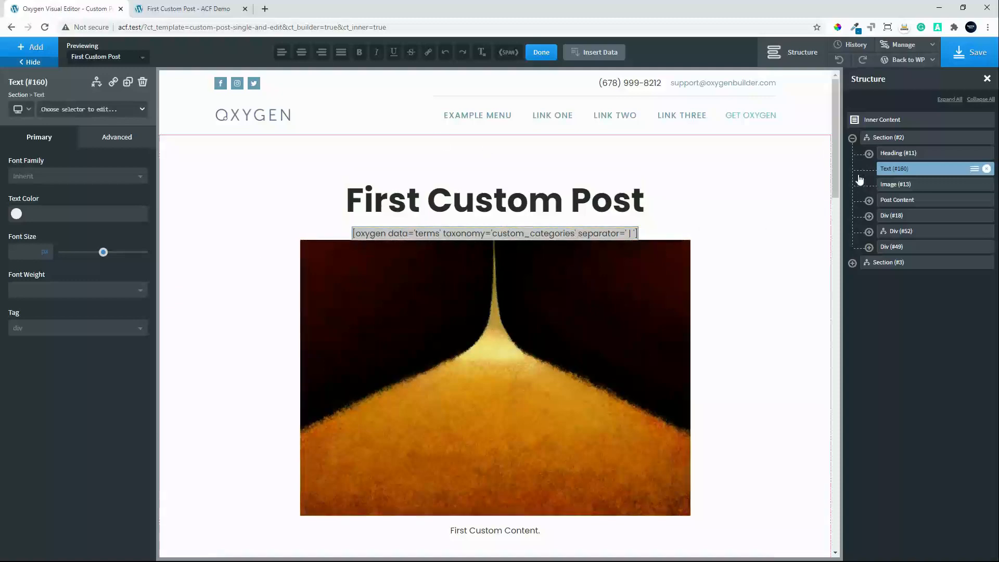
- Finish the text edit and give the category text block a bottom margin of 20 px
left_click(112, 139)
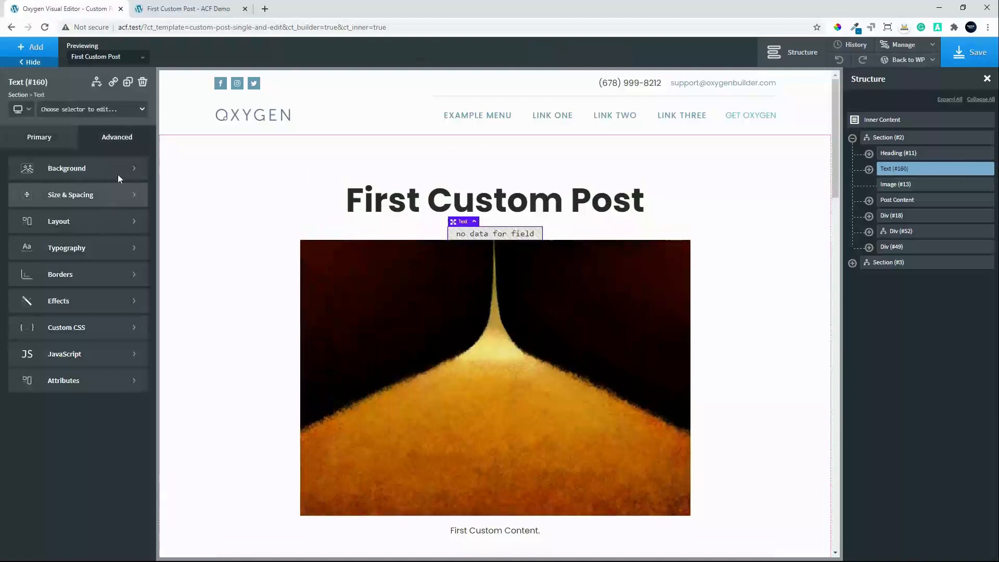
left_click(89, 198)
left_click(110, 229)
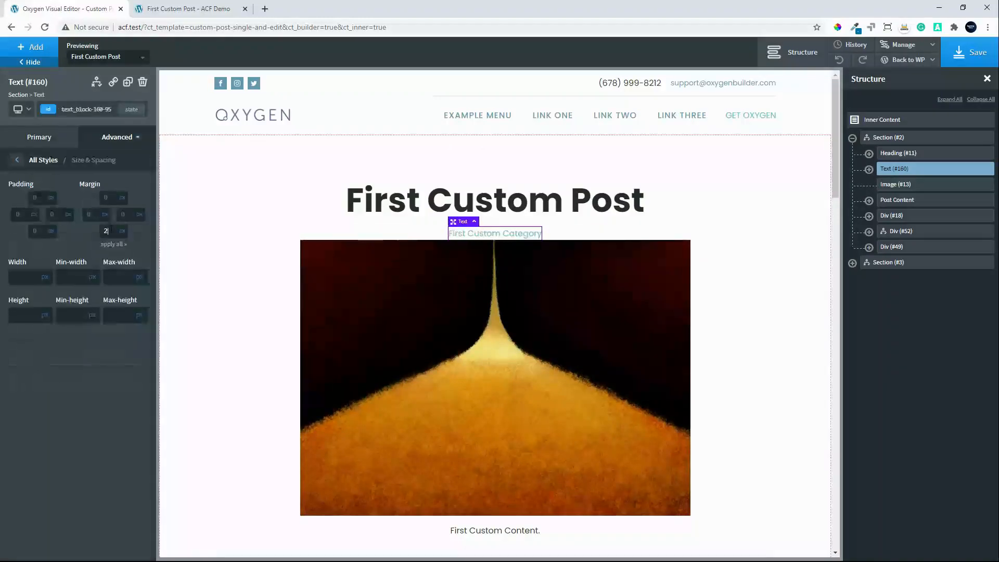
type("20")
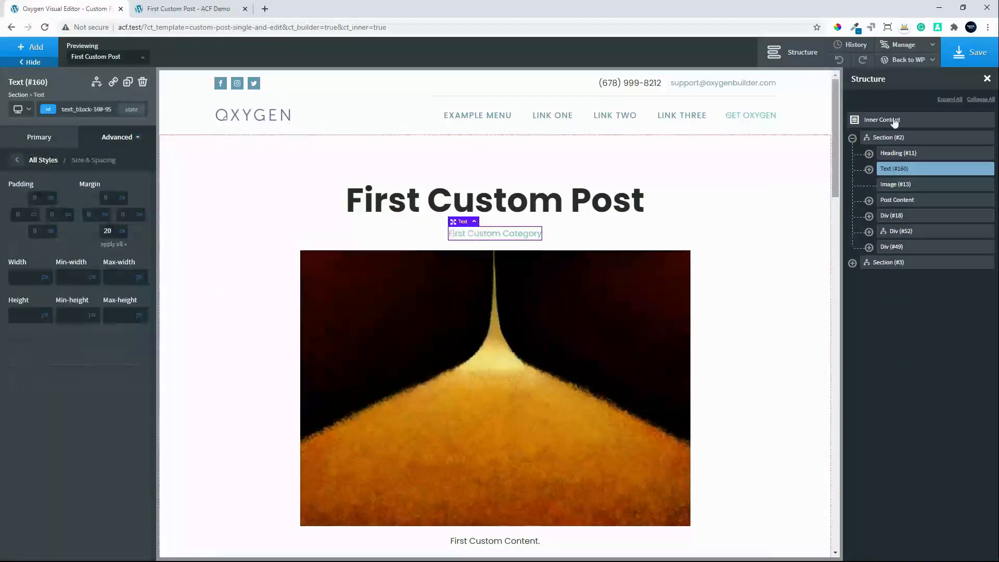
- Save the template and reload First Custom Post on the live site to check the category line
left_click(969, 56)
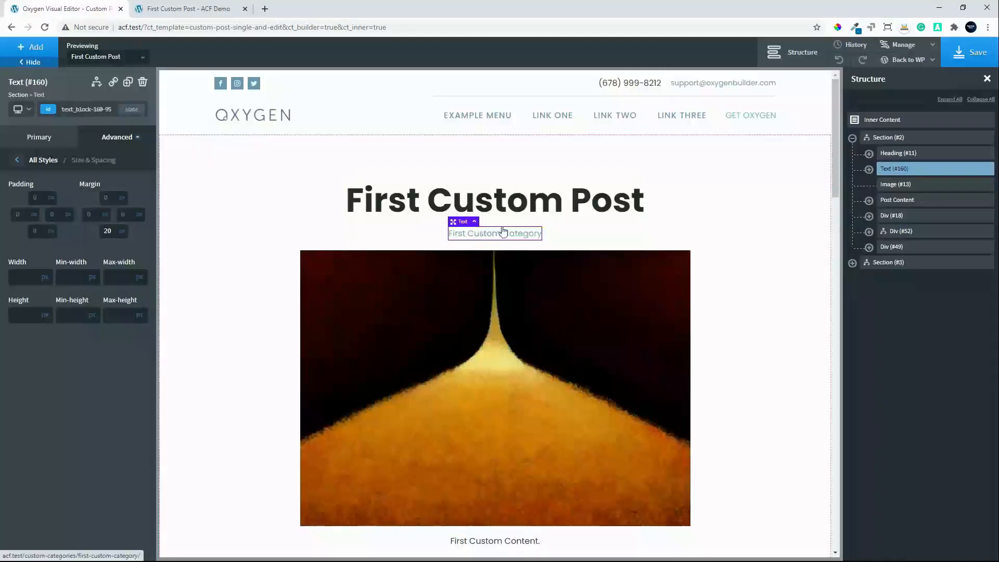
left_click(192, 10)
left_click(45, 27)
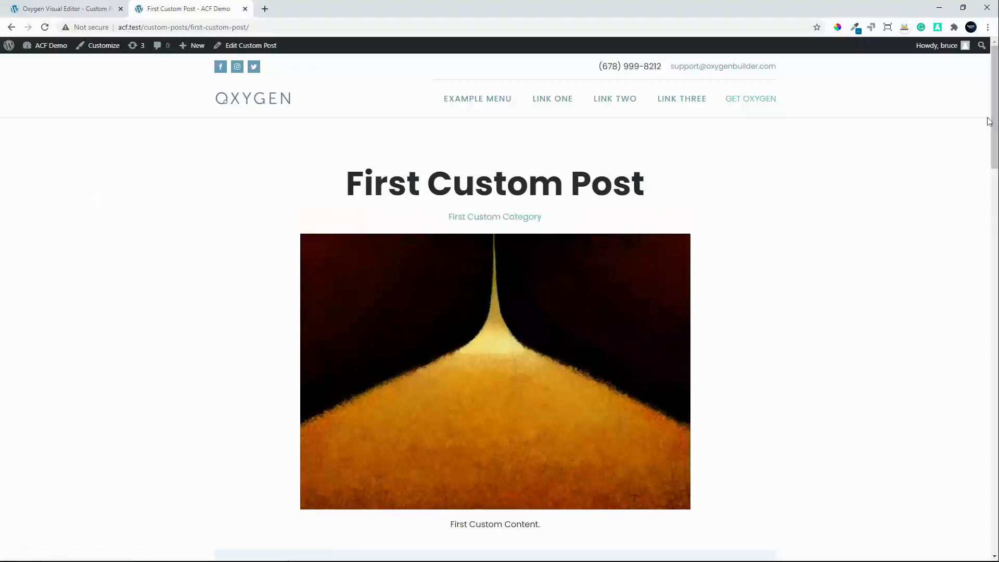
- Tick Second Custom Category under Custom Taxonomy in the live post's edit form and update the post
left_click_drag(994, 121, 994, 416)
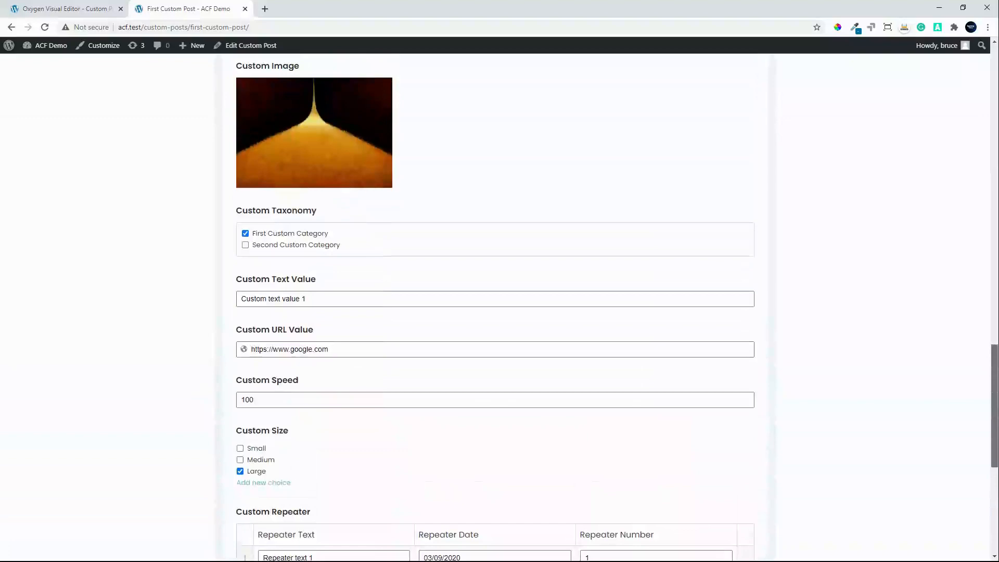
left_click(245, 245)
left_click_drag(996, 384, 996, 471)
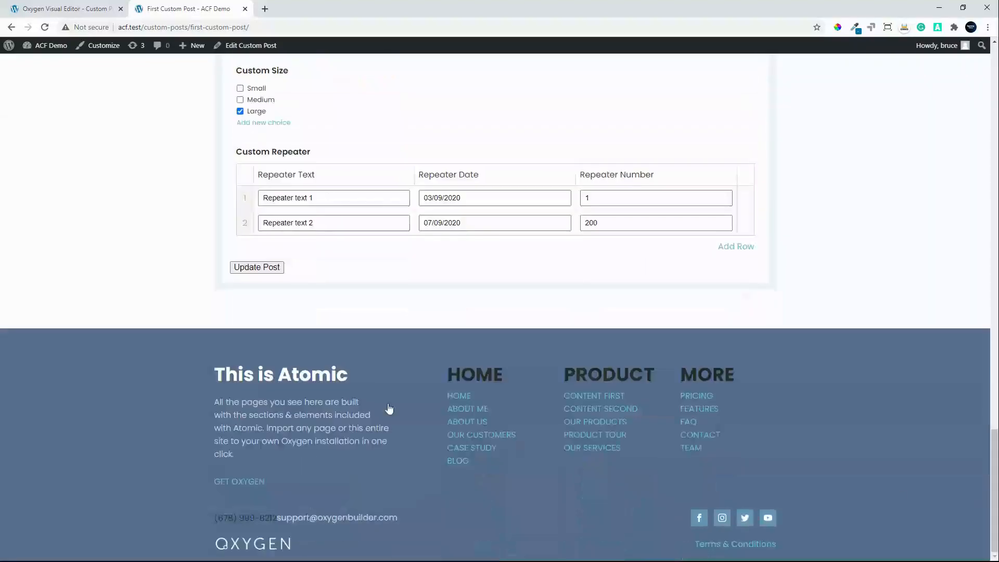
left_click(263, 268)
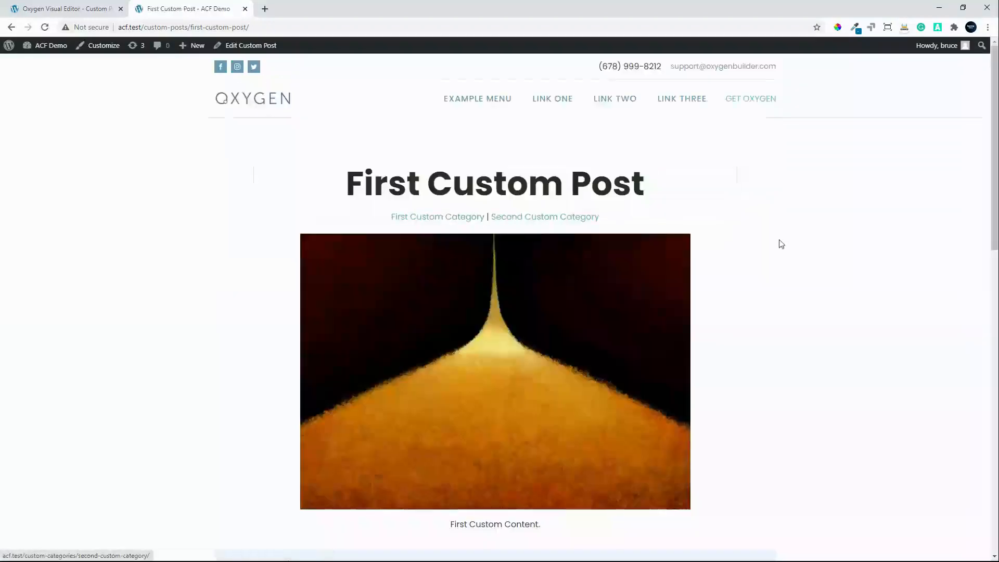
- Review the updated post, follow its First Custom Category link to inspect the archive page, and return to the post
left_click_drag(994, 192, 950, 461)
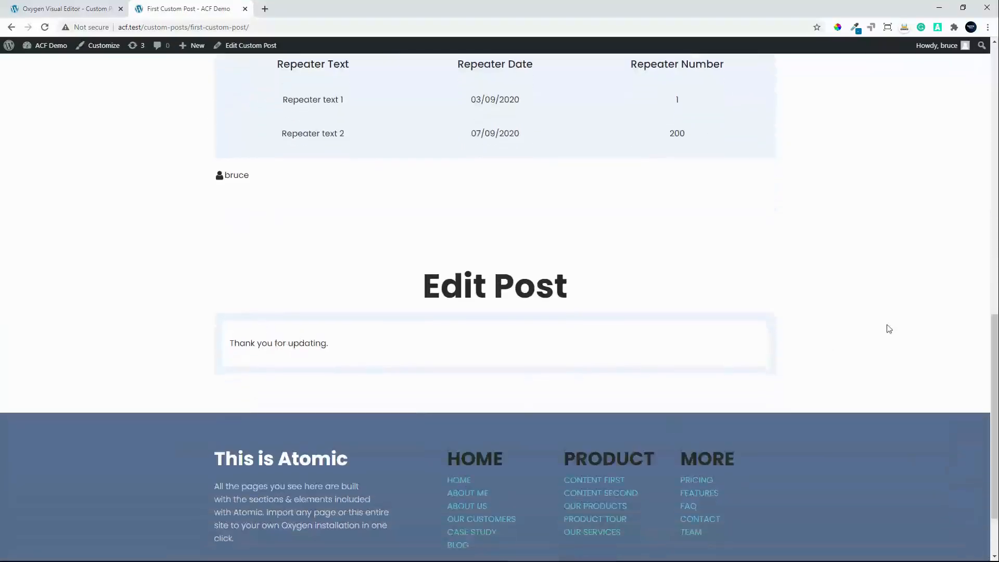
scroll(495, 307, "up", 12)
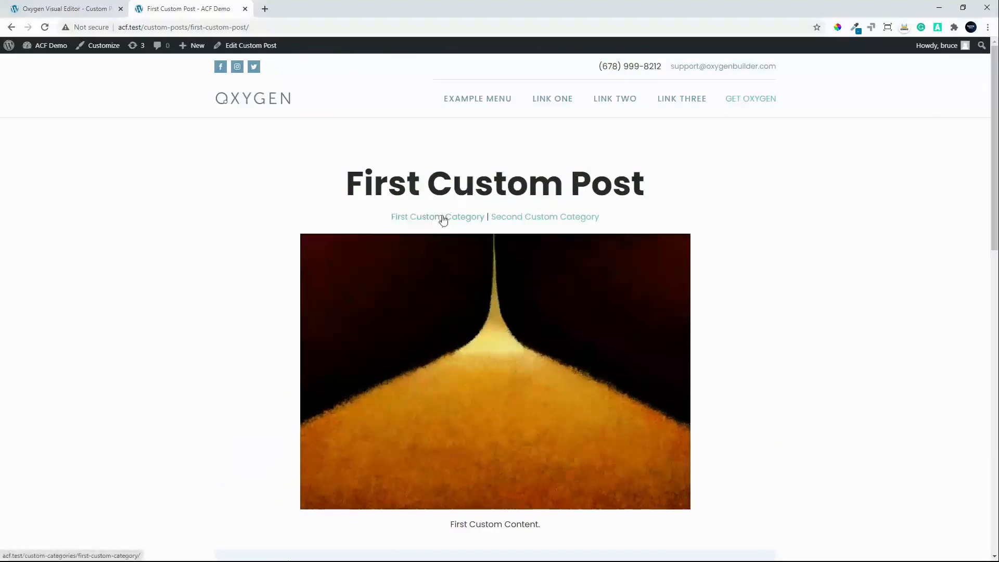
left_click(442, 218)
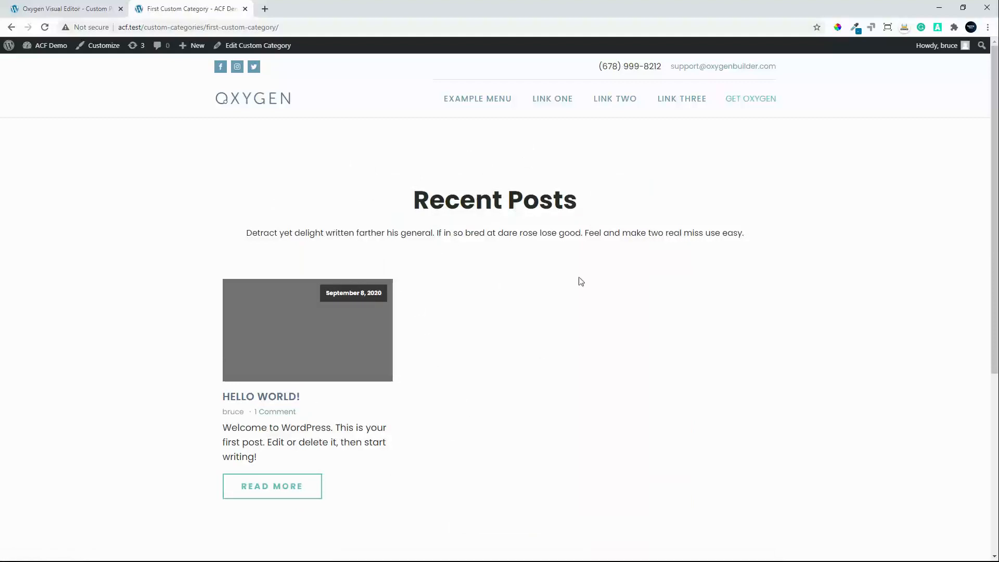
left_click(11, 28)
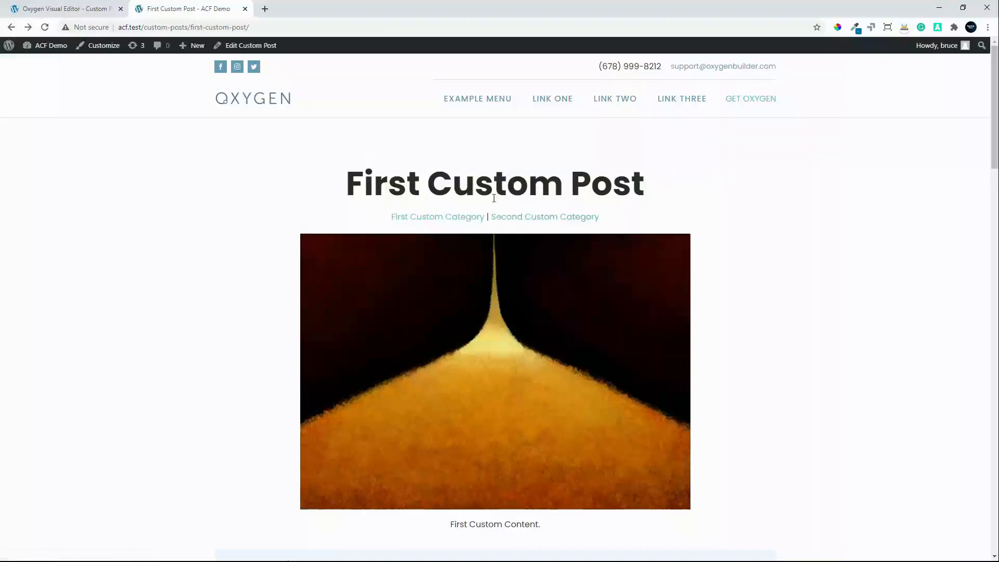
- Leave the Oxygen editor for the template's WordPress admin page and start a new template
left_click(57, 11)
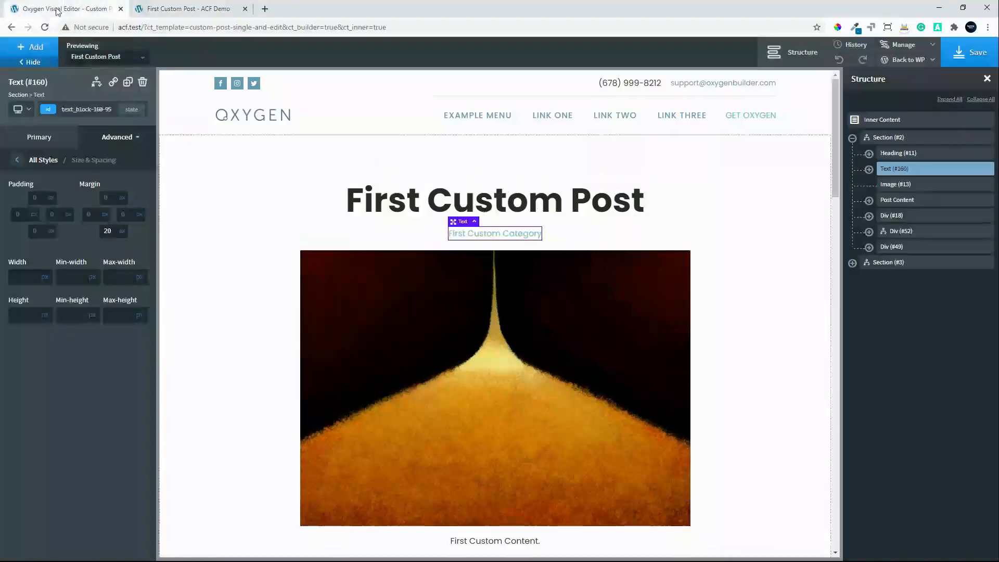
left_click(895, 77)
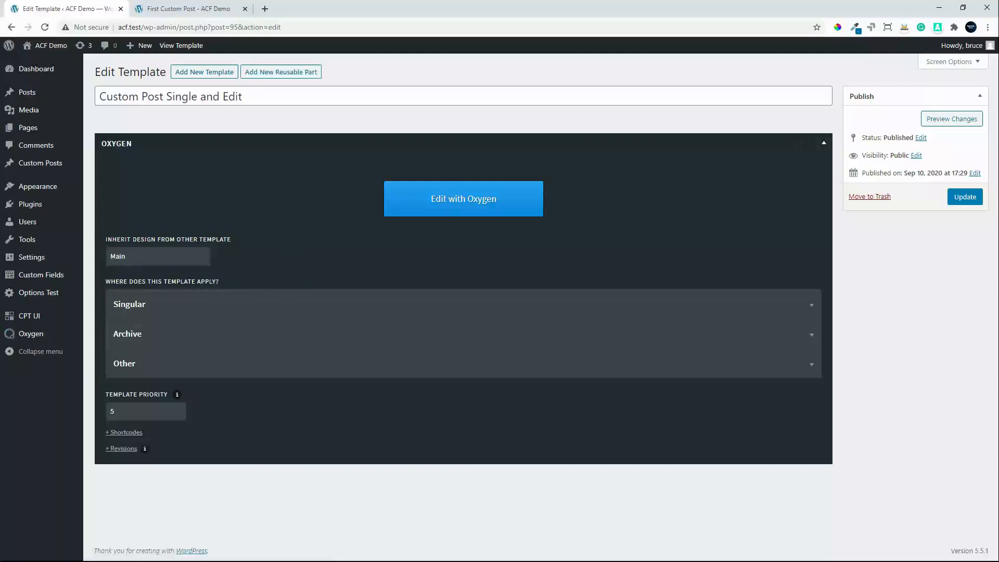
left_click(264, 99)
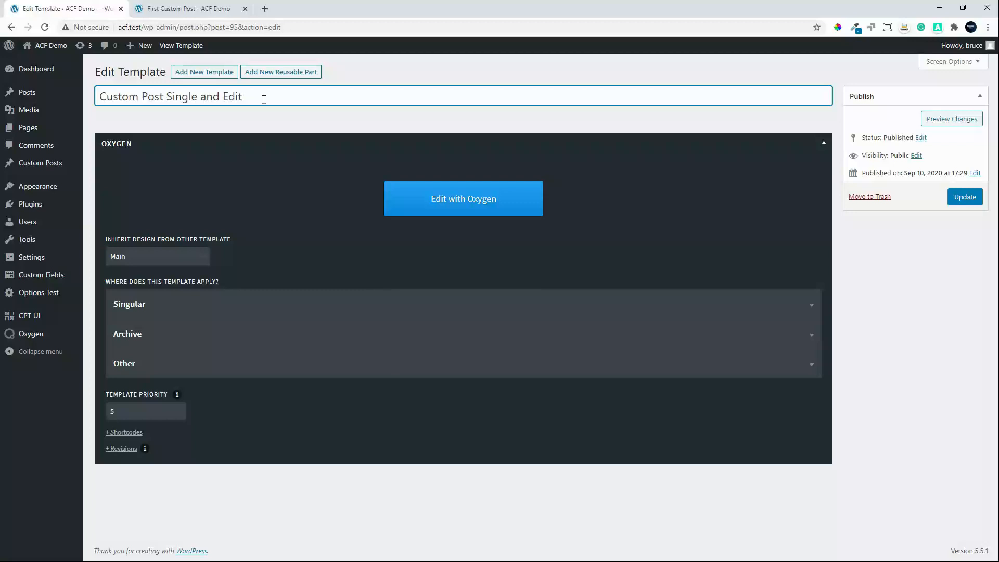
left_click(202, 73)
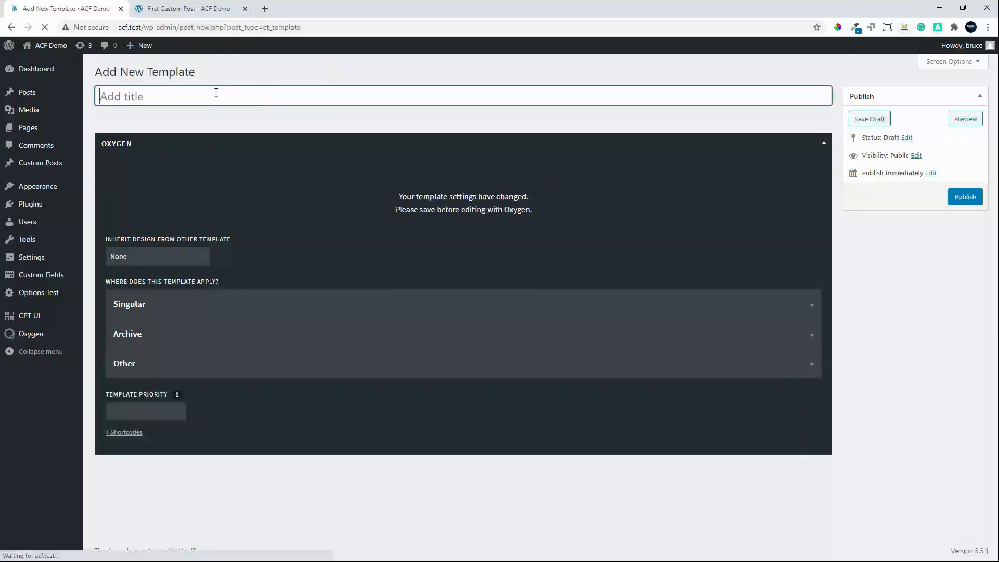
- Title the new template "Custom Post Archive" and have it inherit its design from Main
type("Custom Po")
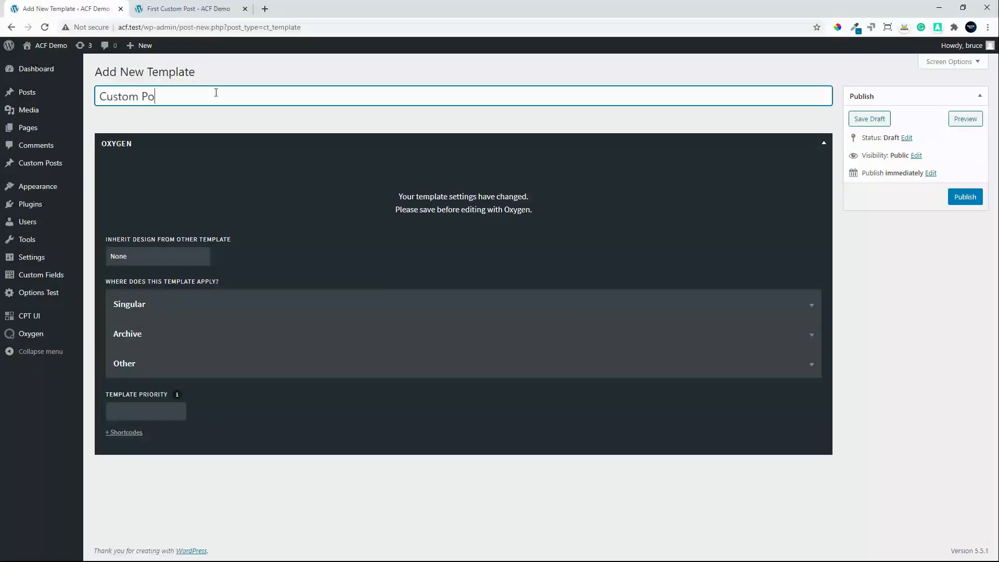
type("st Archive")
left_click(165, 256)
left_click(140, 292)
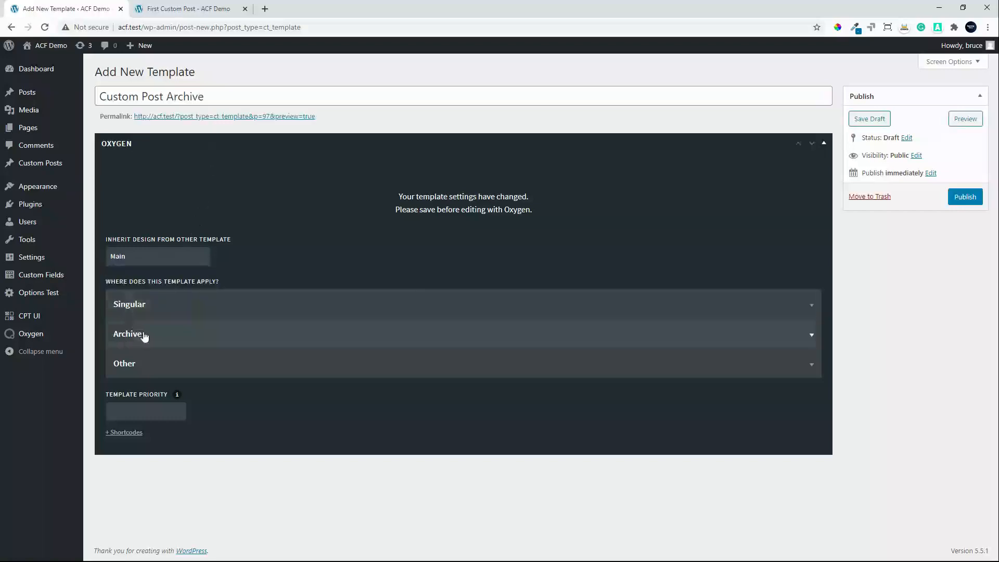
- Apply the template to taxonomy archives, choosing All Custom Categories as the taxonomy
left_click(125, 333)
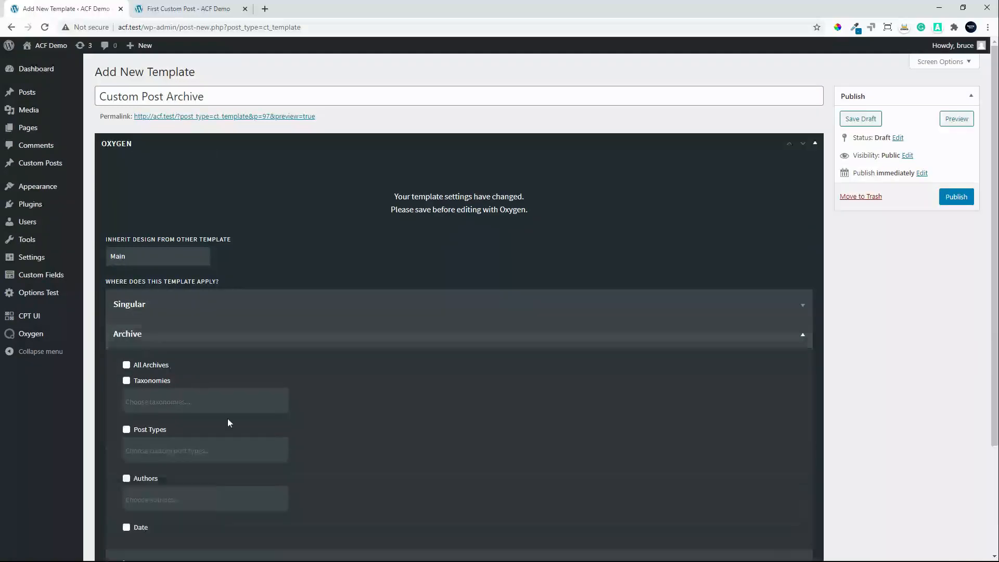
scroll(228, 423, "down", 2)
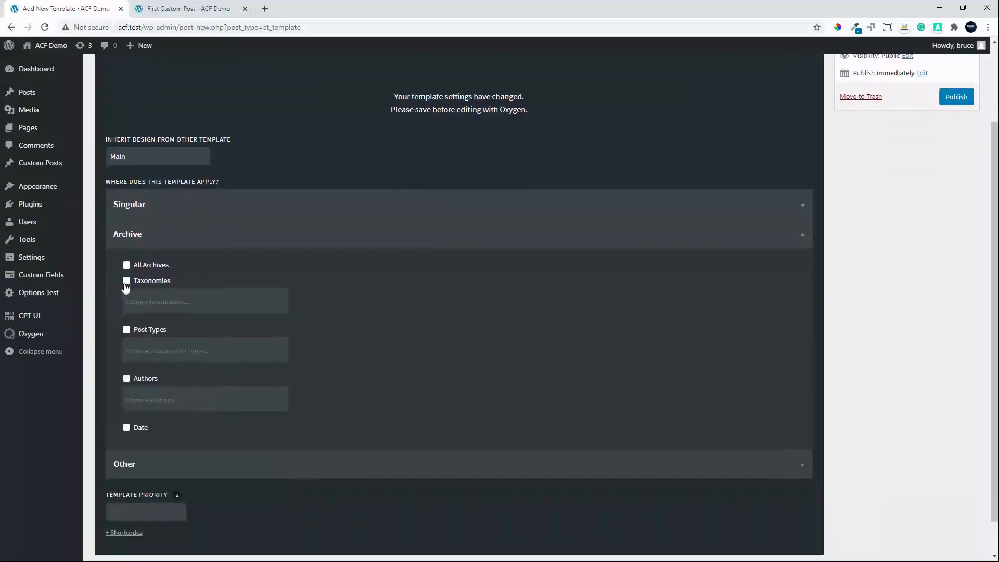
left_click(126, 281)
left_click(130, 302)
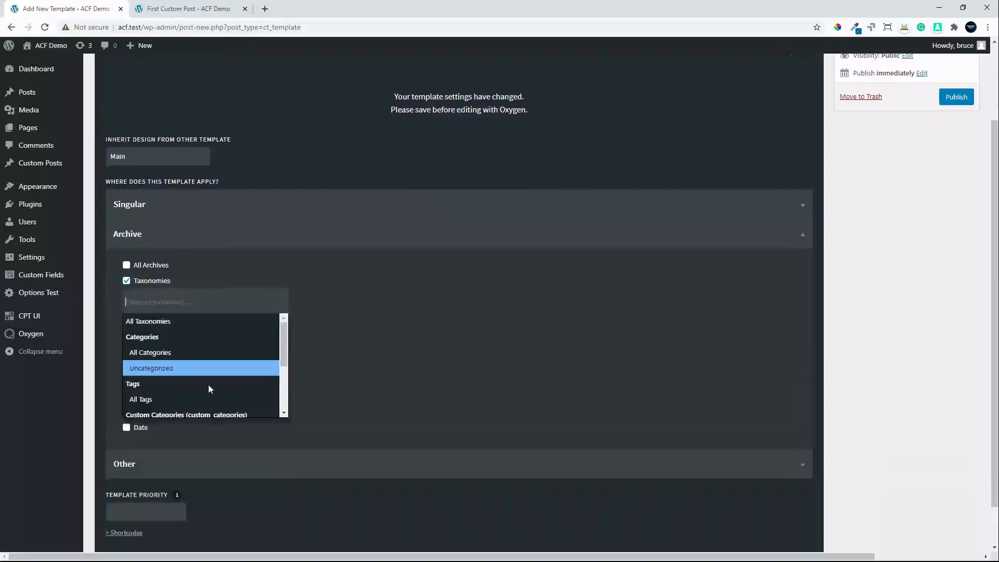
scroll(200, 400, "down", 3)
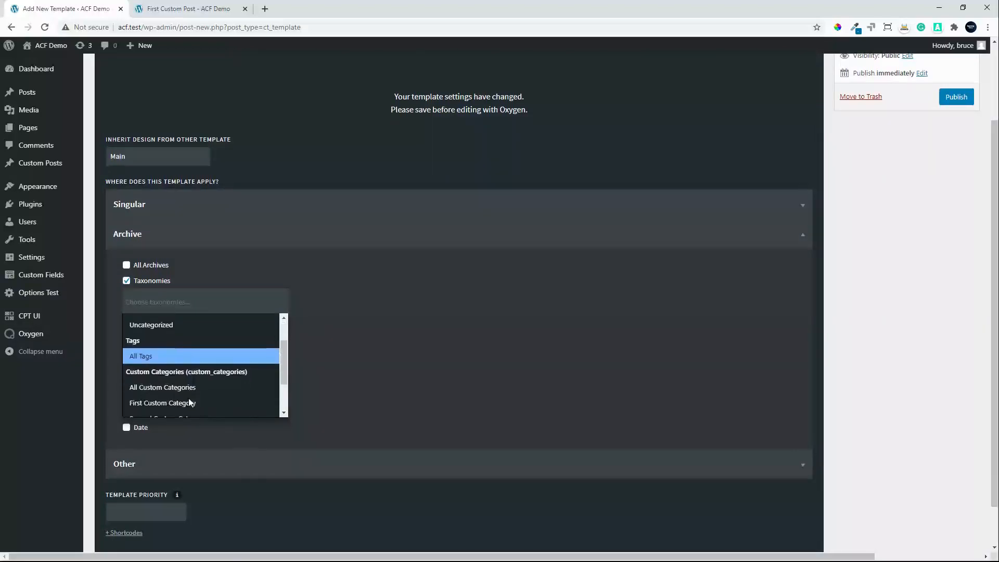
scroll(190, 404, "down", 1)
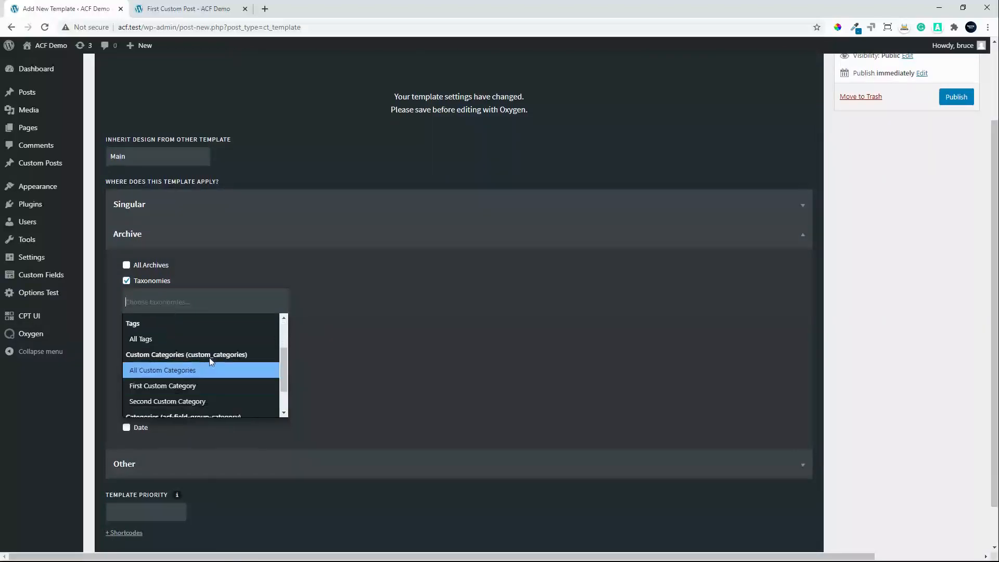
left_click(166, 371)
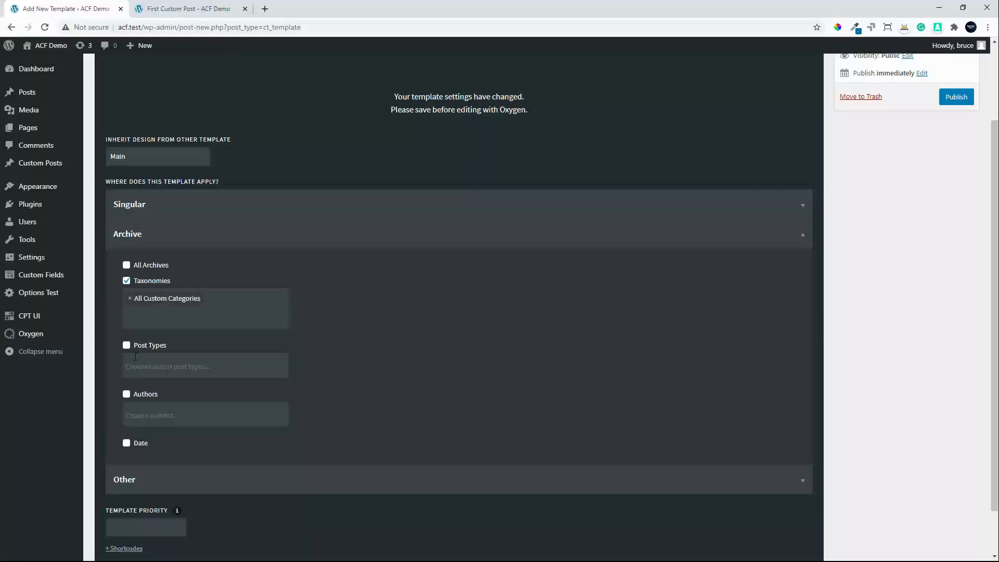
- Apply the template to post type archives as well, choosing the custom_post type
left_click(162, 362)
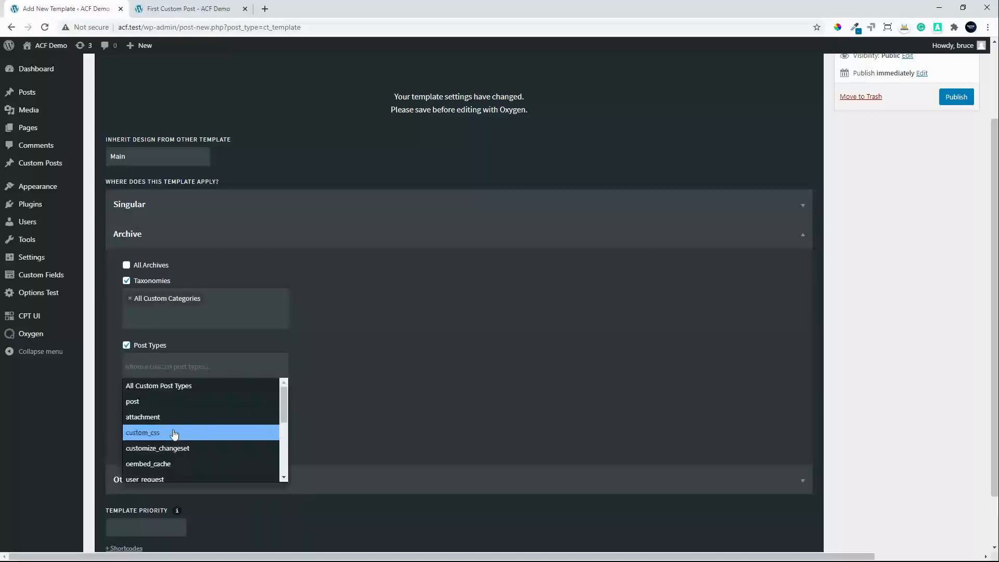
scroll(196, 416, "down", 3)
scroll(194, 417, "down", 3)
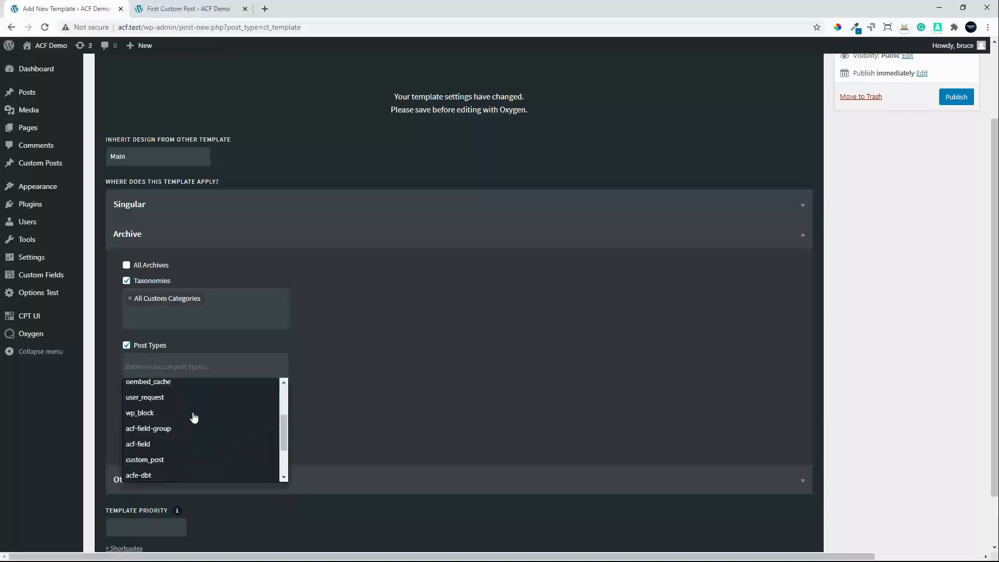
left_click(174, 435)
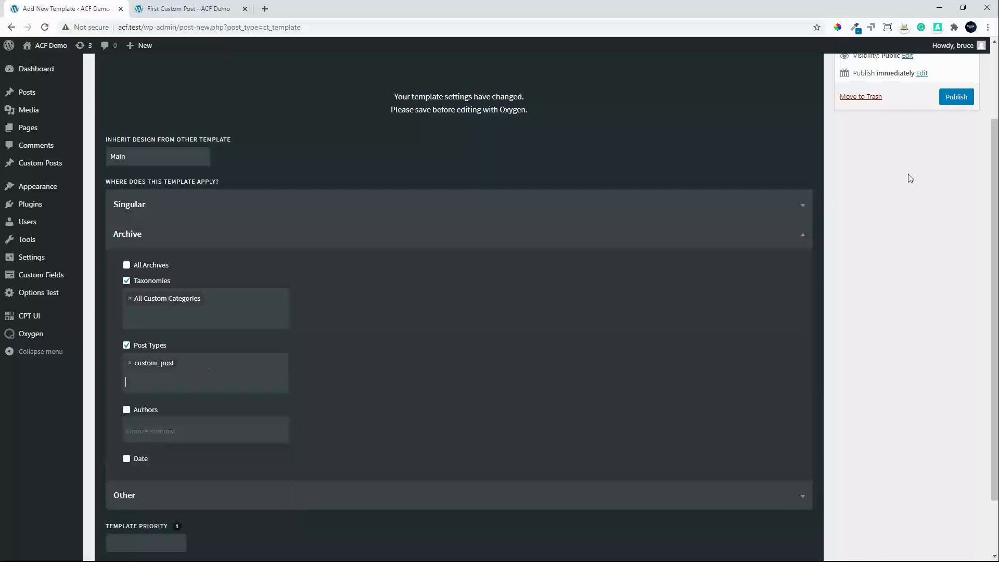
- Set the template priority to 5 and publish the template for editing with Oxygen
scroll(317, 390, "down", 3)
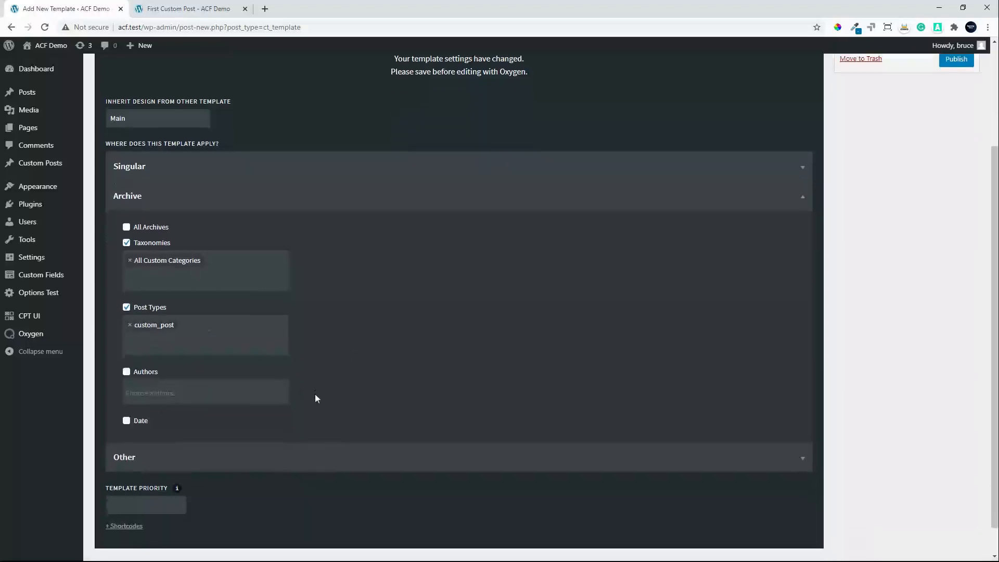
left_click(142, 474)
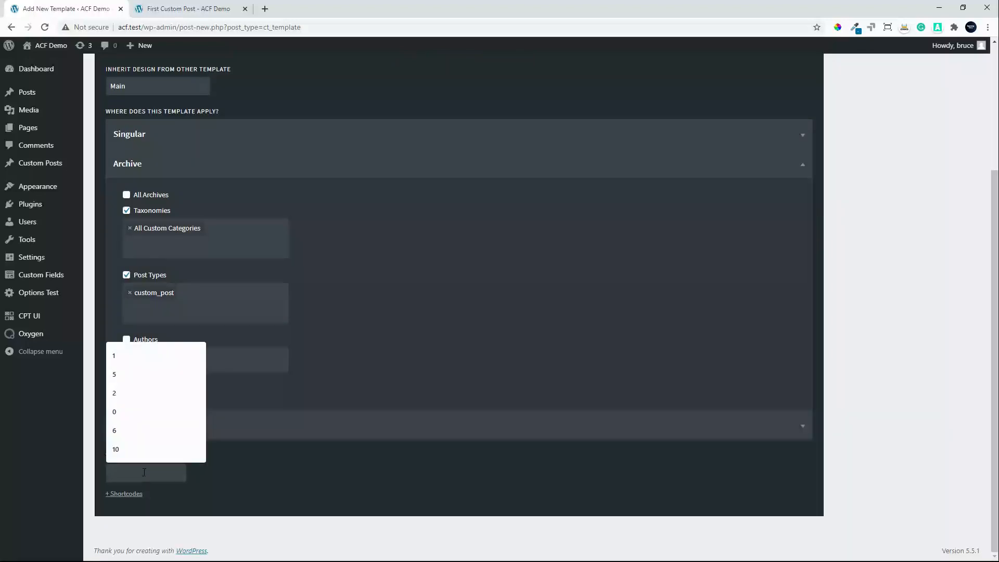
left_click(127, 376)
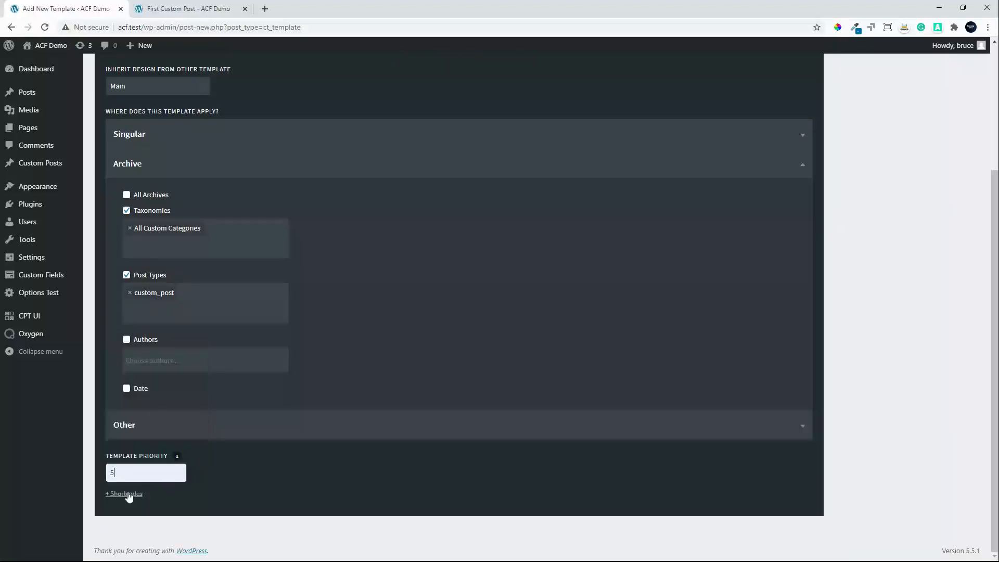
left_click_drag(995, 389, 995, 265)
left_click(956, 198)
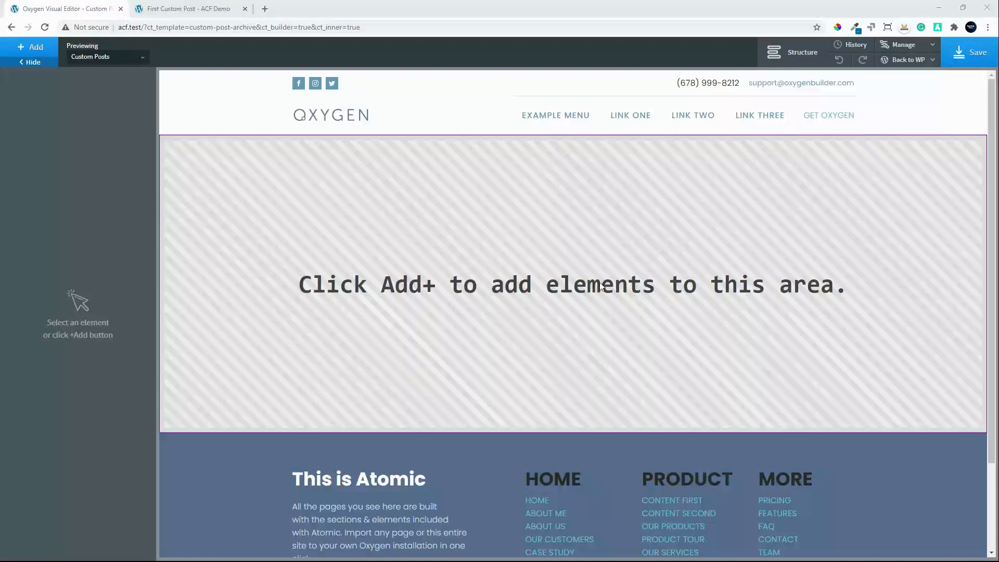
- Add a section to the empty archive template, show the element structure, and insert a Repeater inside the section
left_click(33, 48)
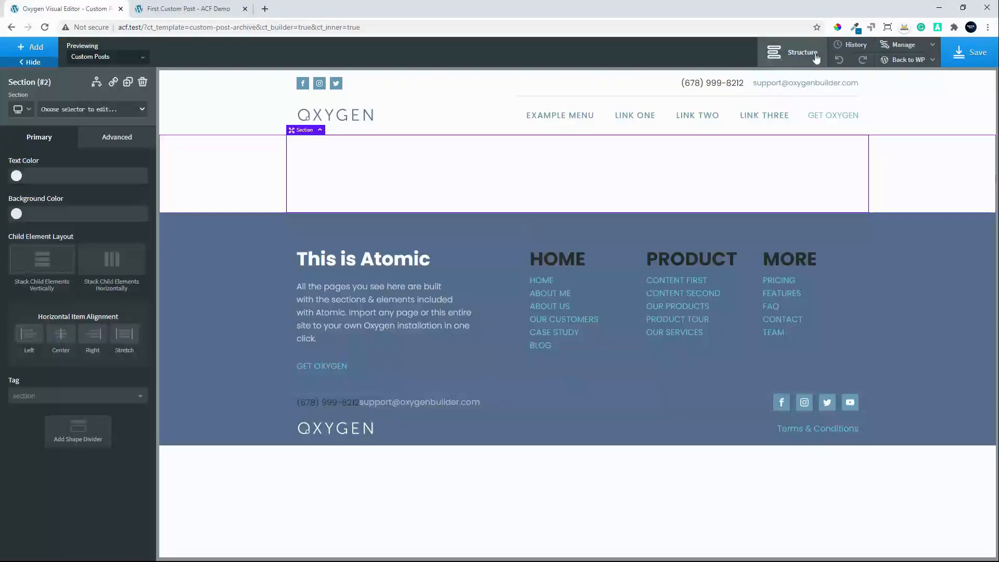
left_click(792, 52)
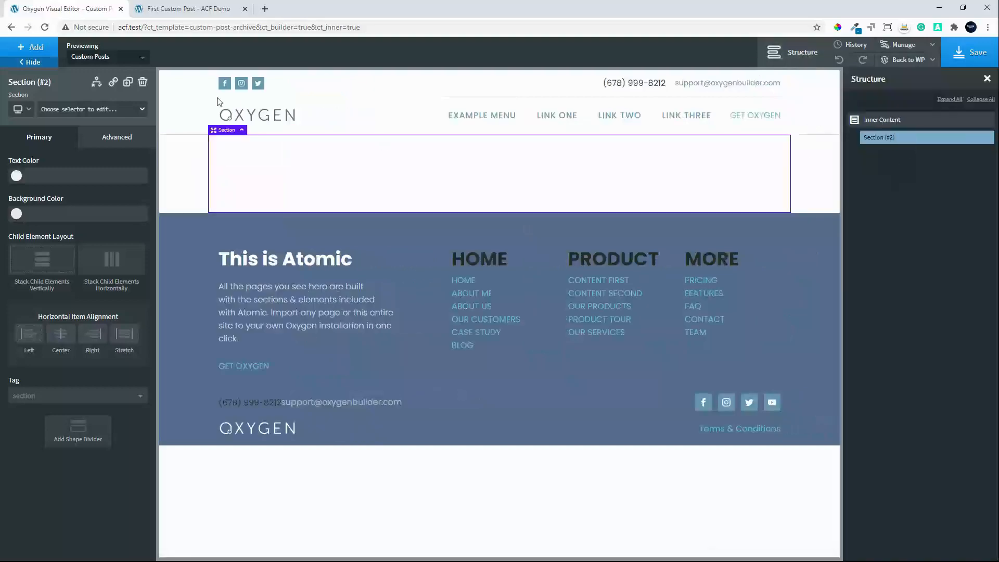
left_click(31, 48)
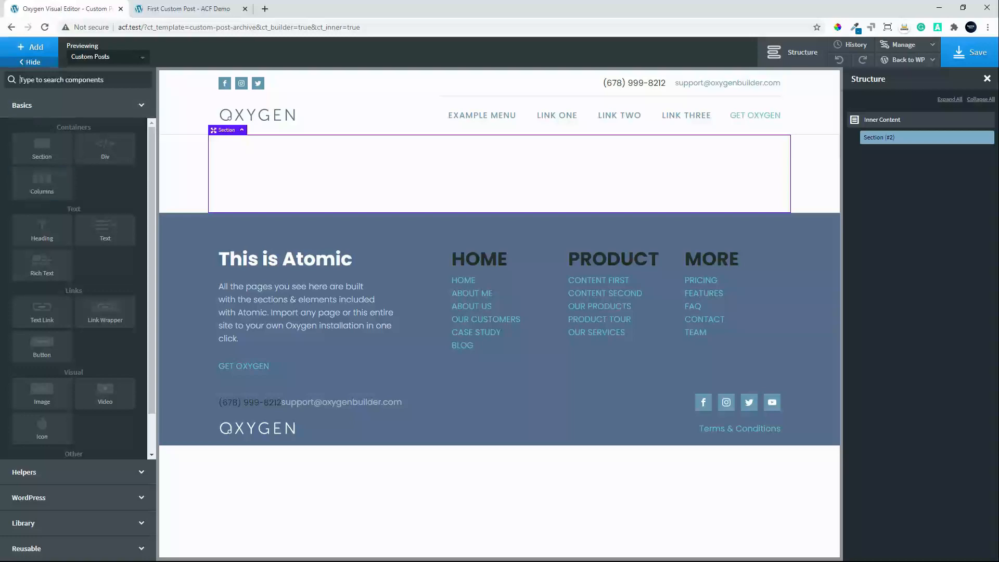
left_click(33, 472)
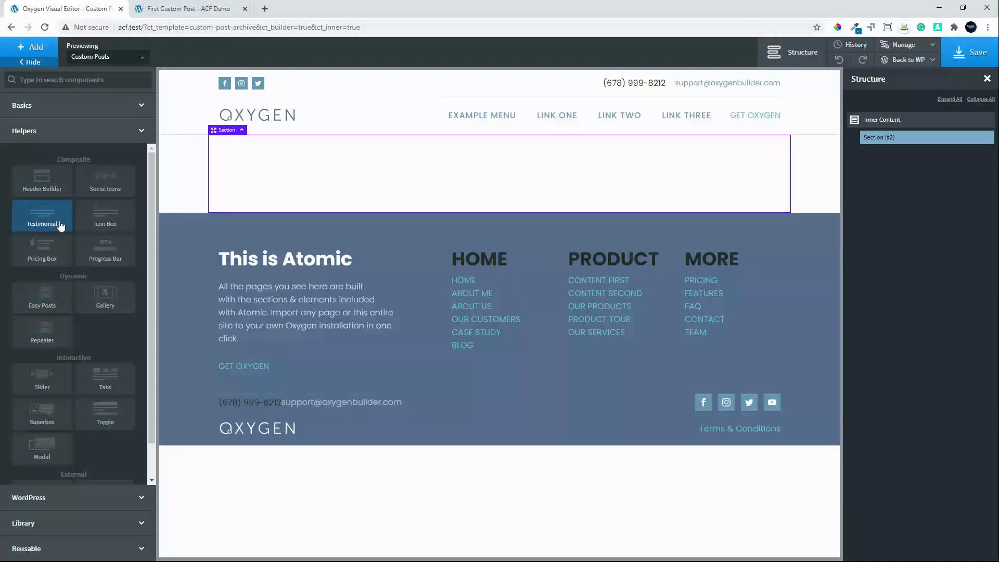
left_click(34, 342)
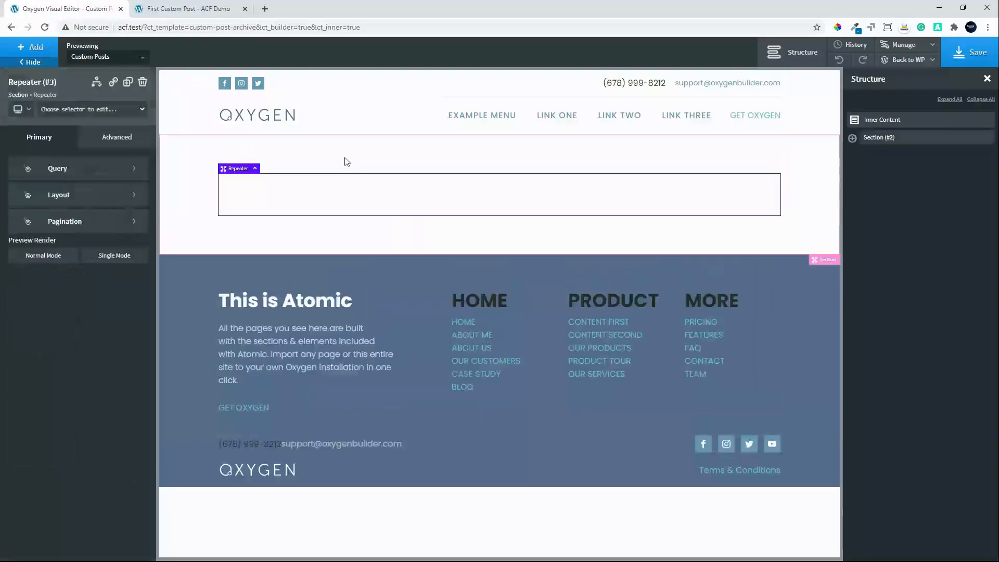
- Insert a new Div inside the repeater's existing Div and set the new Div's width to 33.33%
left_click(61, 170)
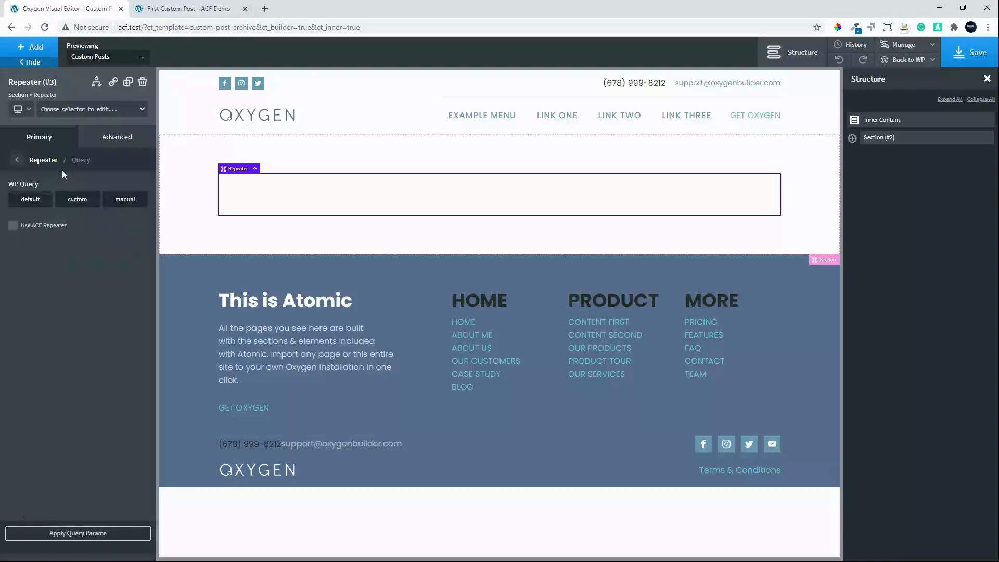
left_click(41, 205)
left_click(853, 138)
left_click(869, 154)
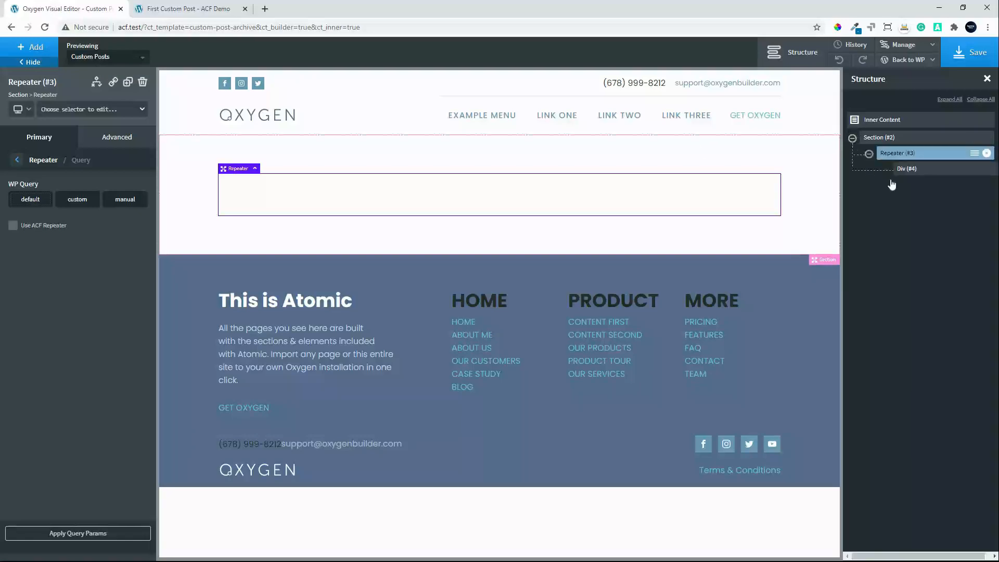
left_click(913, 169)
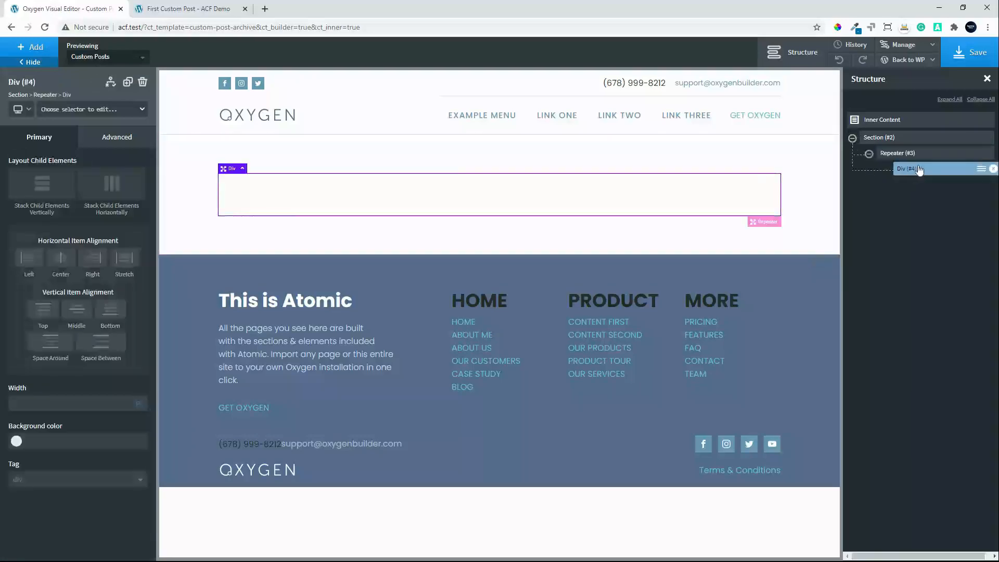
left_click(30, 48)
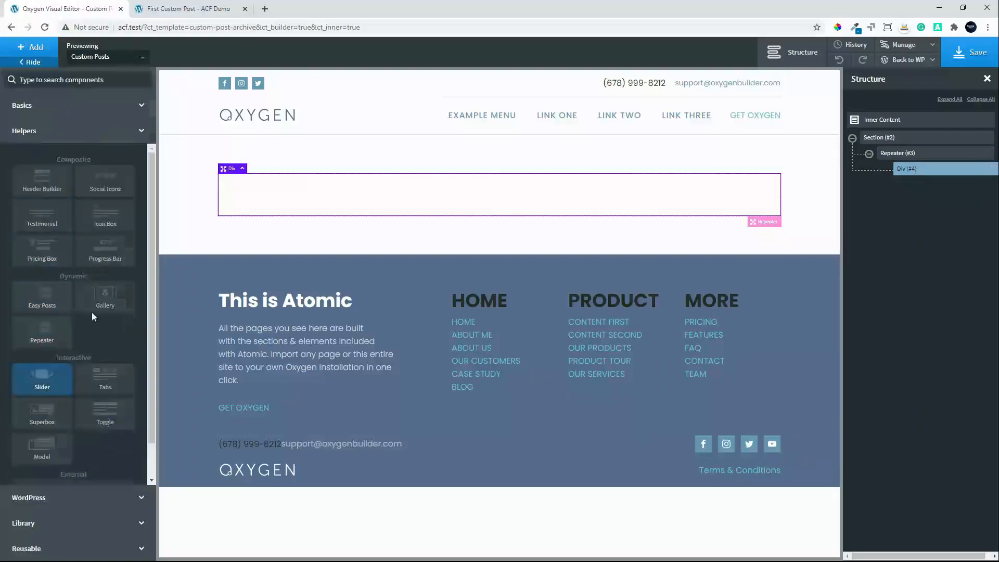
left_click(42, 105)
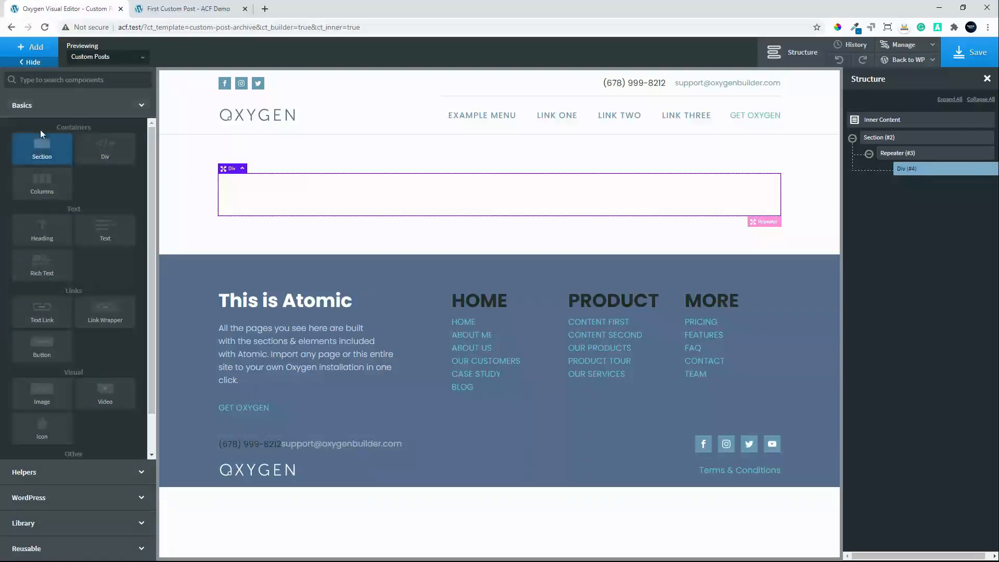
left_click(88, 154)
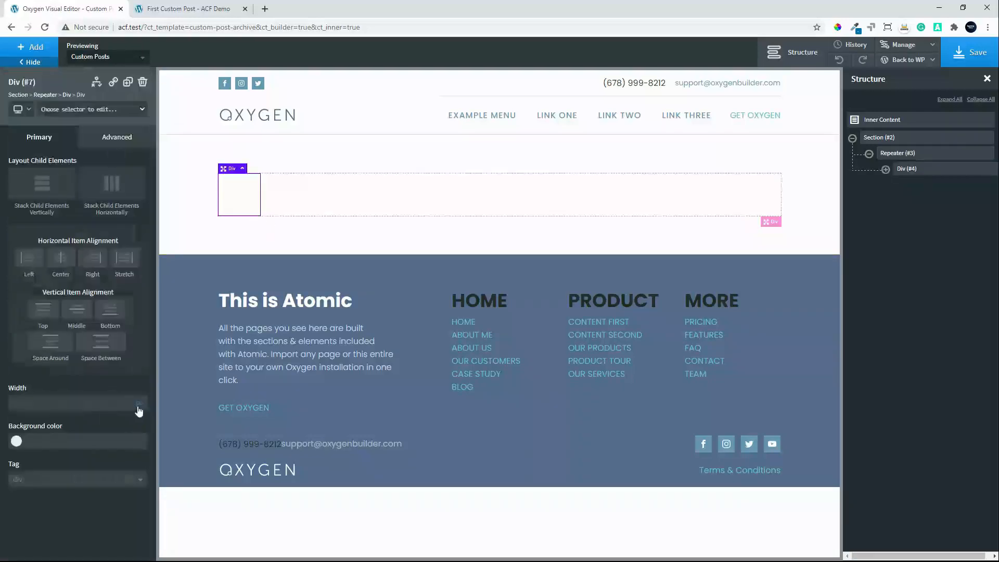
mouse_move(147, 403)
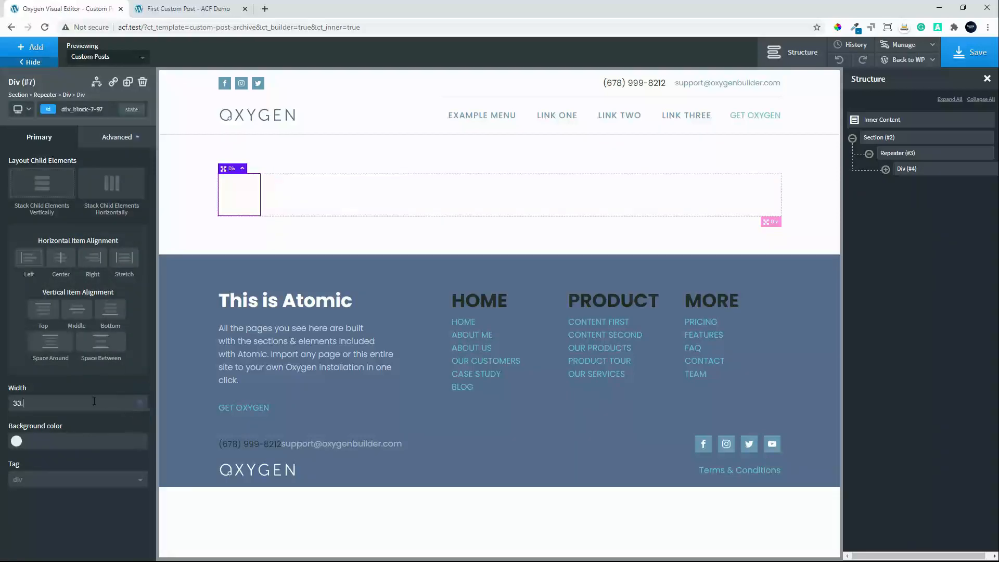
type(".33")
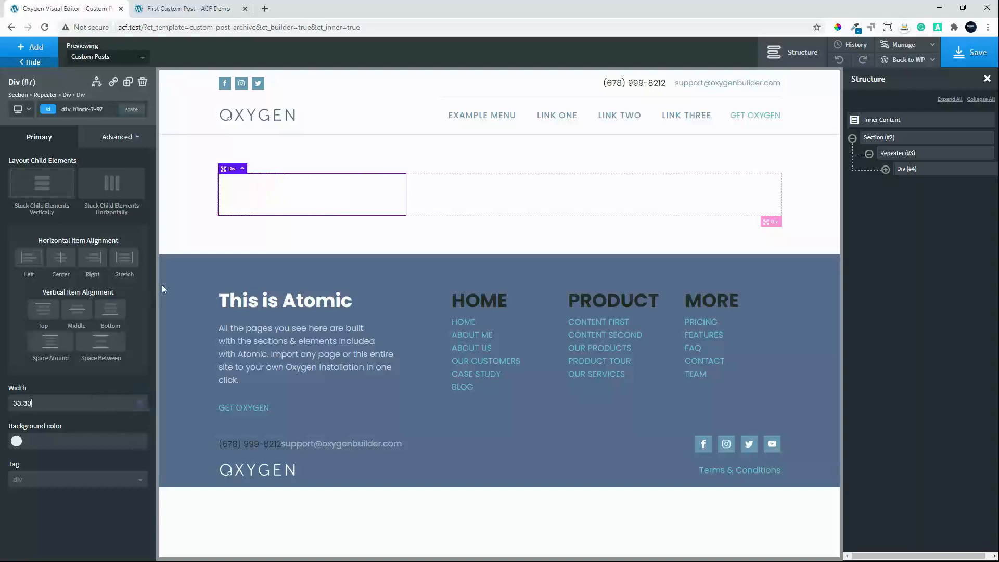
- Stack the child elements of the repeater's outer Div horizontally, allow multiline, and set vertical item alignment to Stretch
left_click(885, 169)
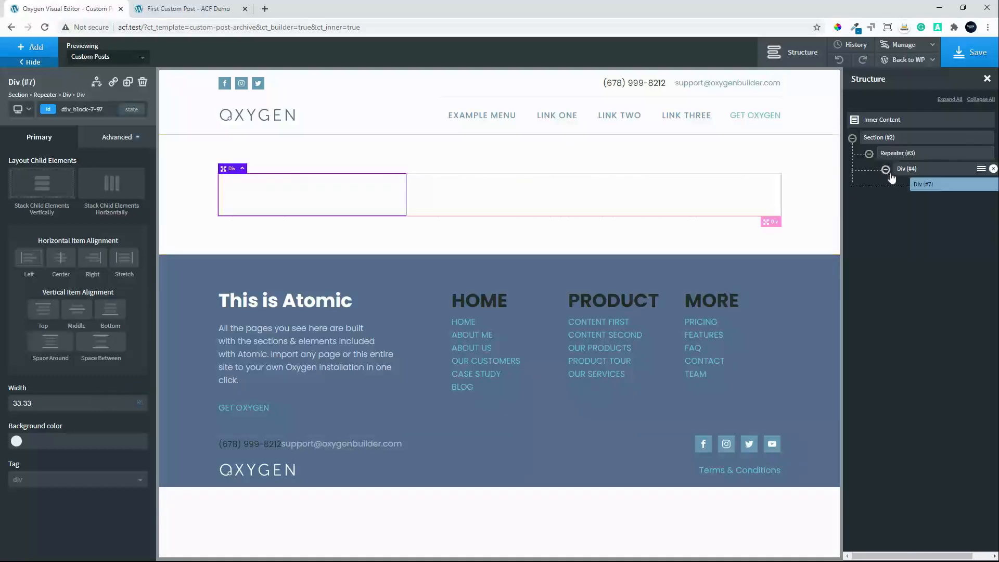
left_click(936, 171)
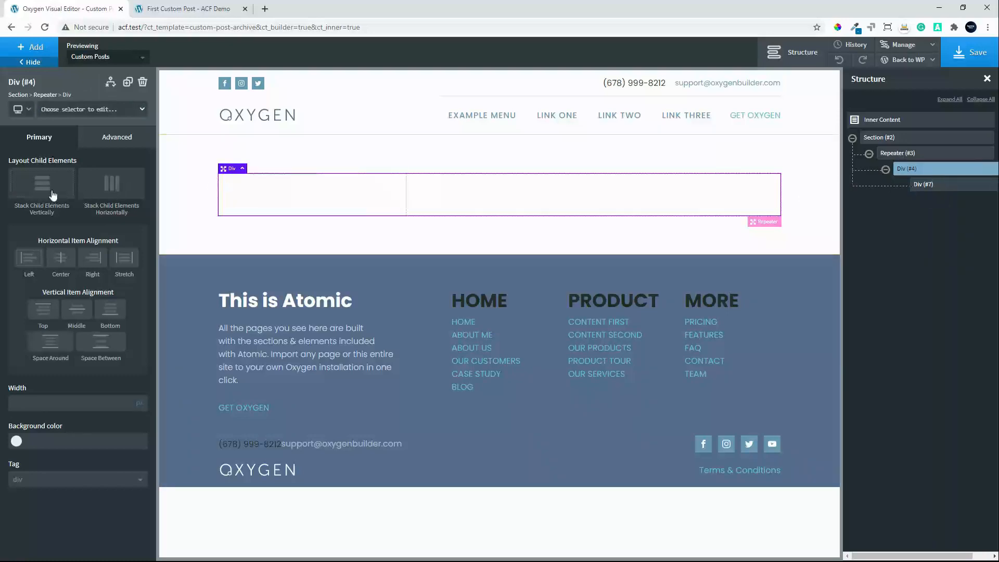
left_click(119, 187)
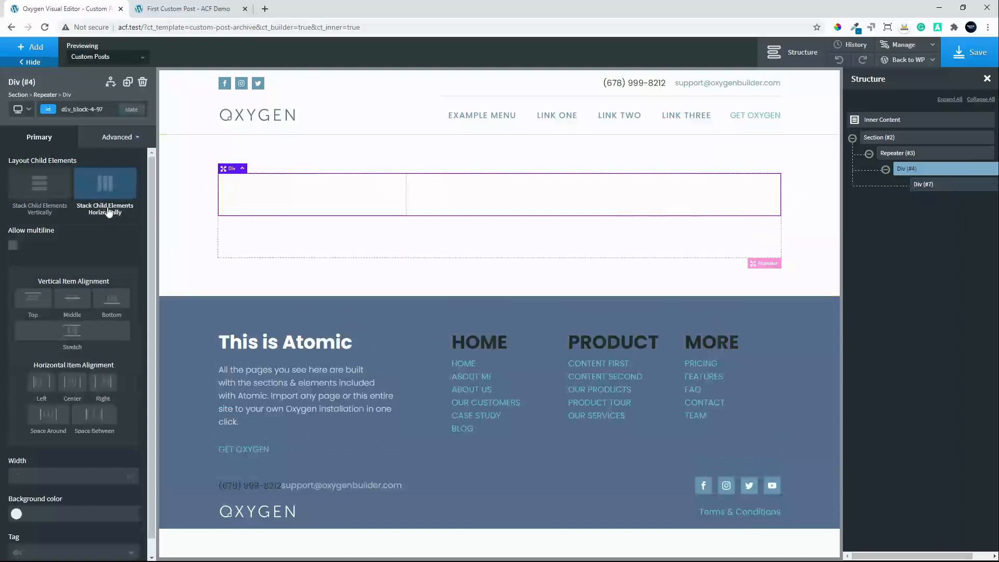
left_click(13, 245)
left_click(89, 333)
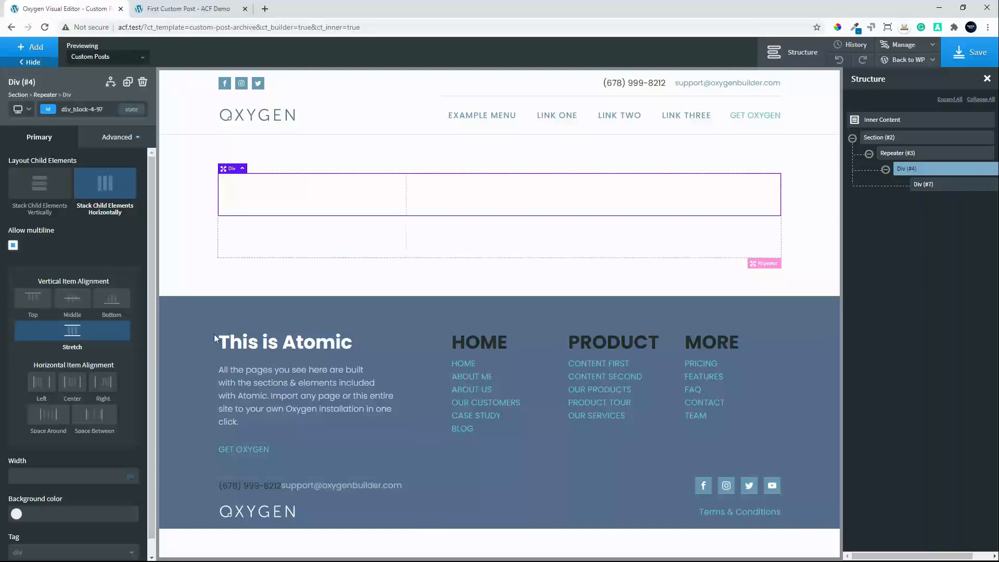
- Add a Heading inside the 33.33% wide Div and set its tag to h2
left_click(940, 188)
left_click(32, 48)
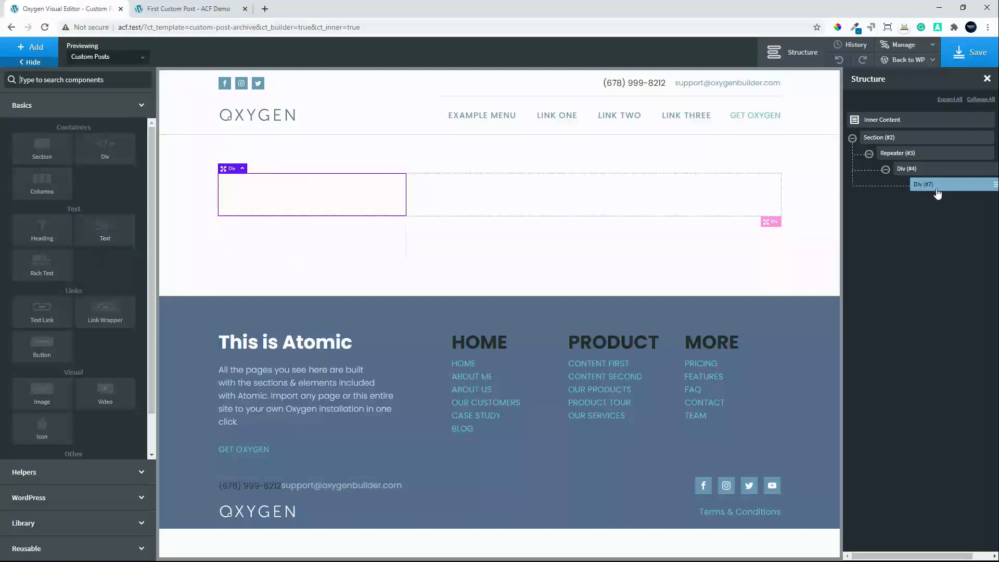
left_click(35, 46)
left_click(34, 46)
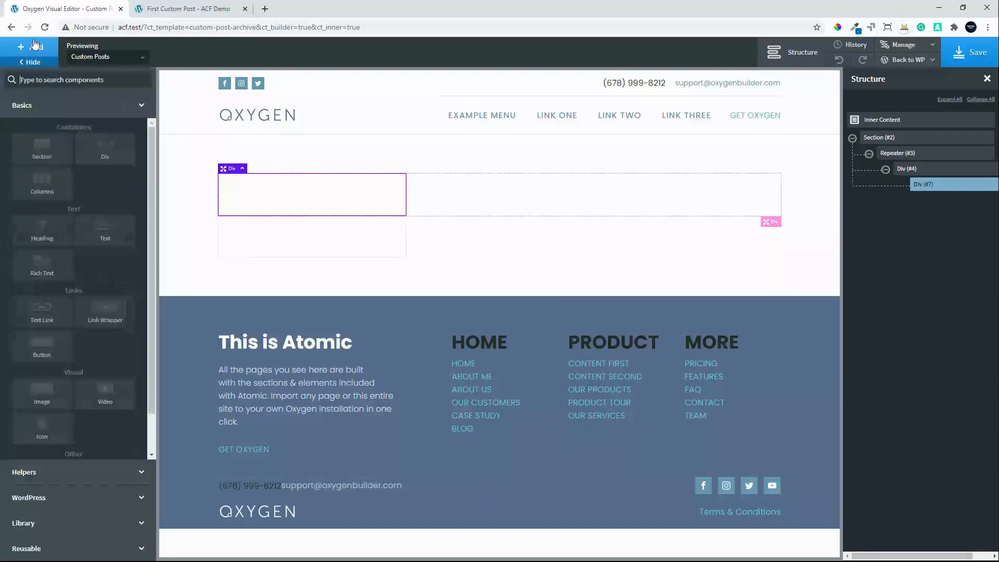
left_click(64, 249)
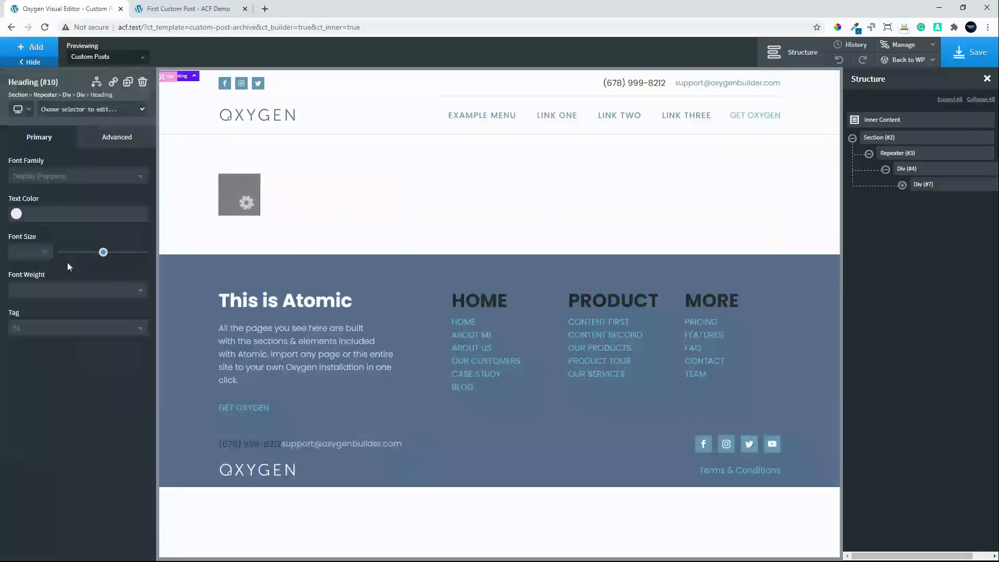
left_click(30, 327)
left_click(18, 357)
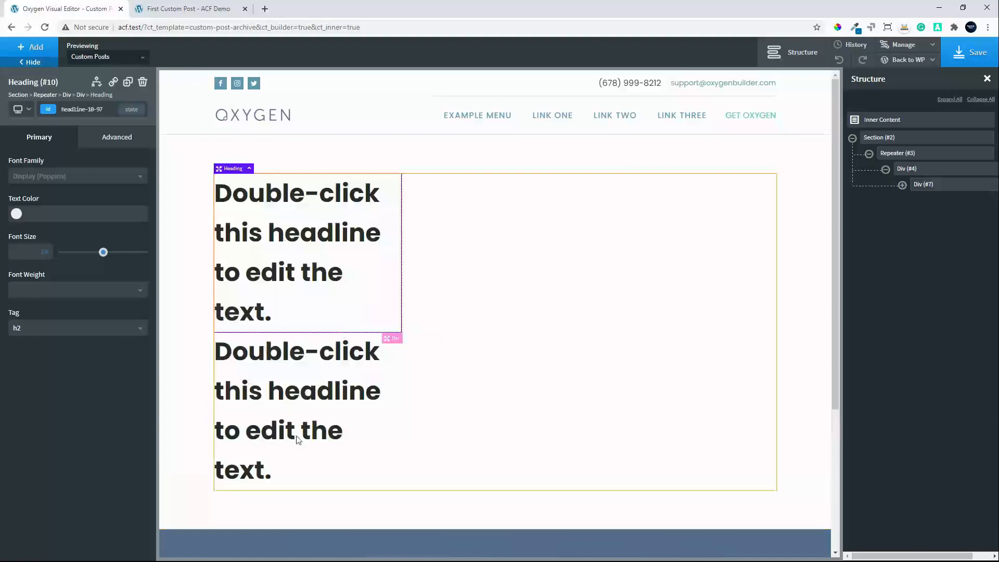
- Insert another Div inside the 33.33% wide Div, alongside the heading
left_click(903, 185)
left_click(925, 185)
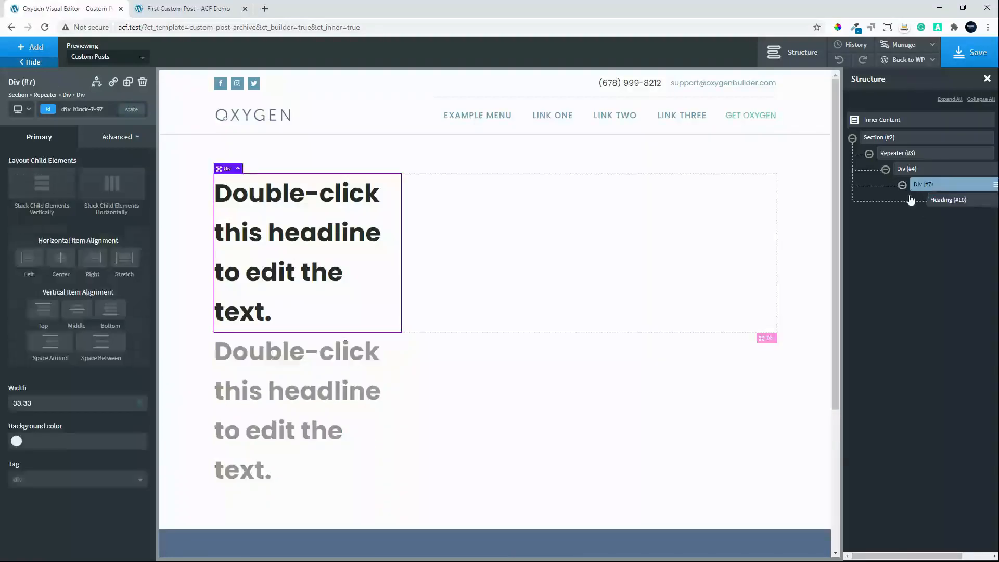
left_click(922, 169)
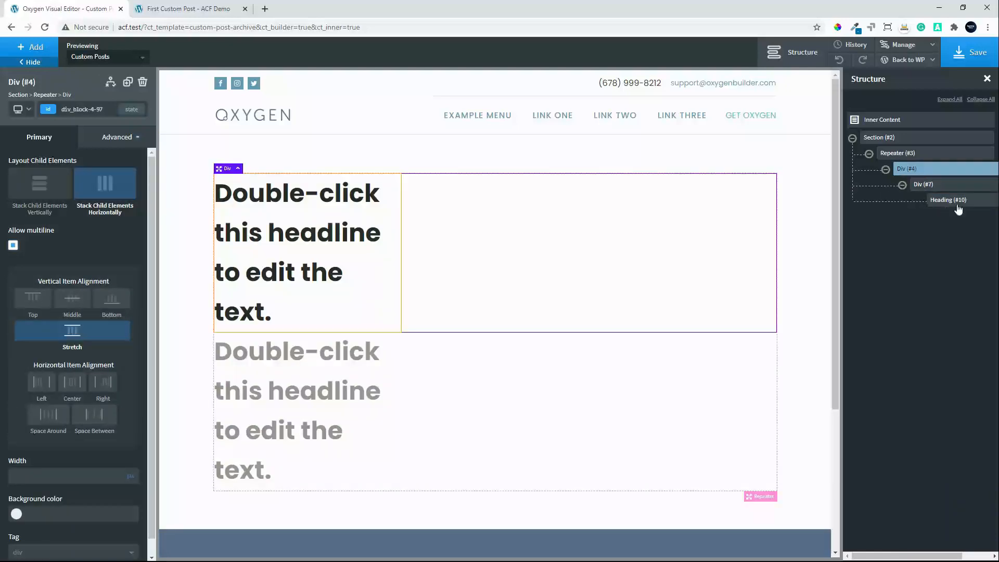
left_click(927, 186)
left_click(32, 47)
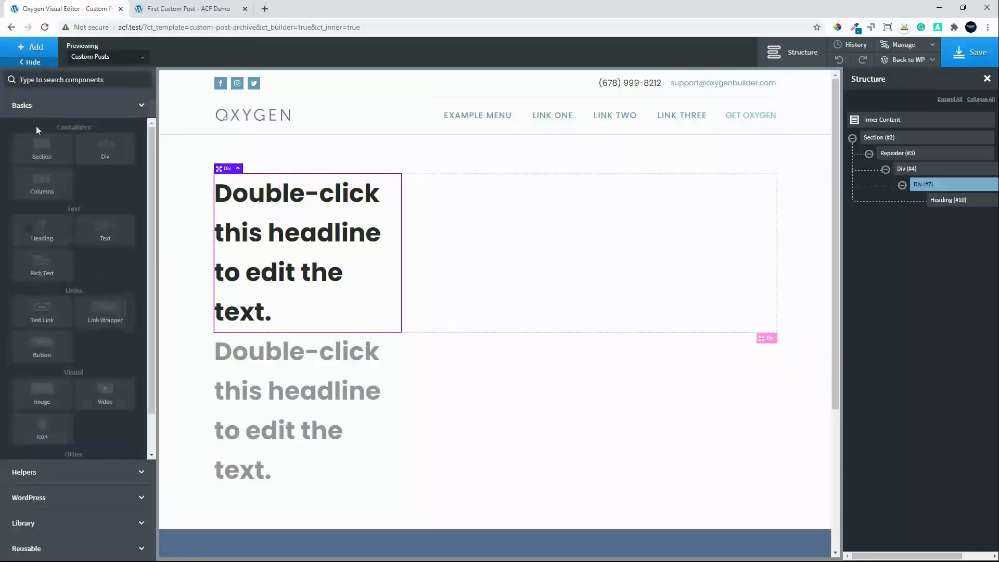
left_click(105, 149)
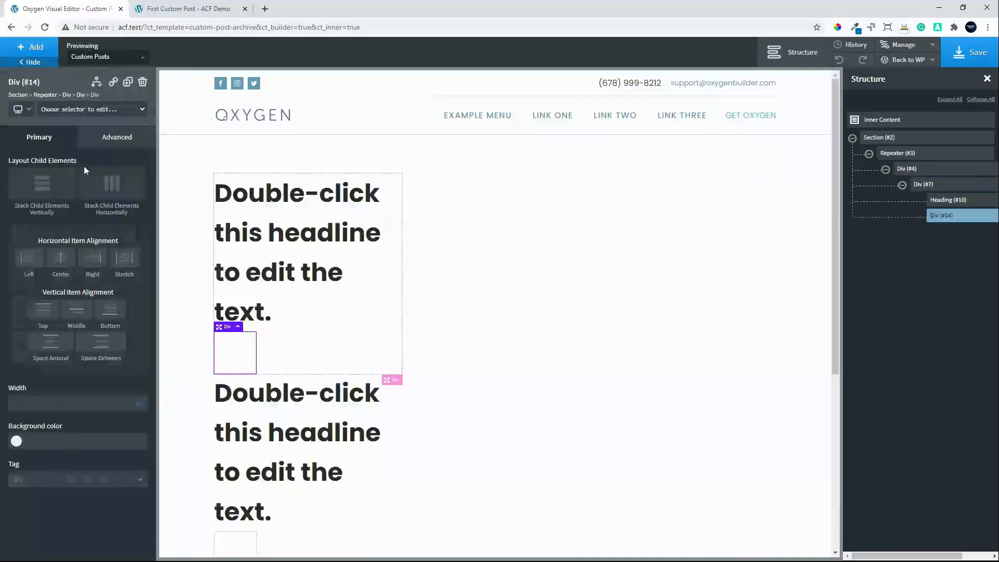
- Give the new Div the ACF Custom Image field at Large size as background image, with size cover and no-repeat
left_click(111, 143)
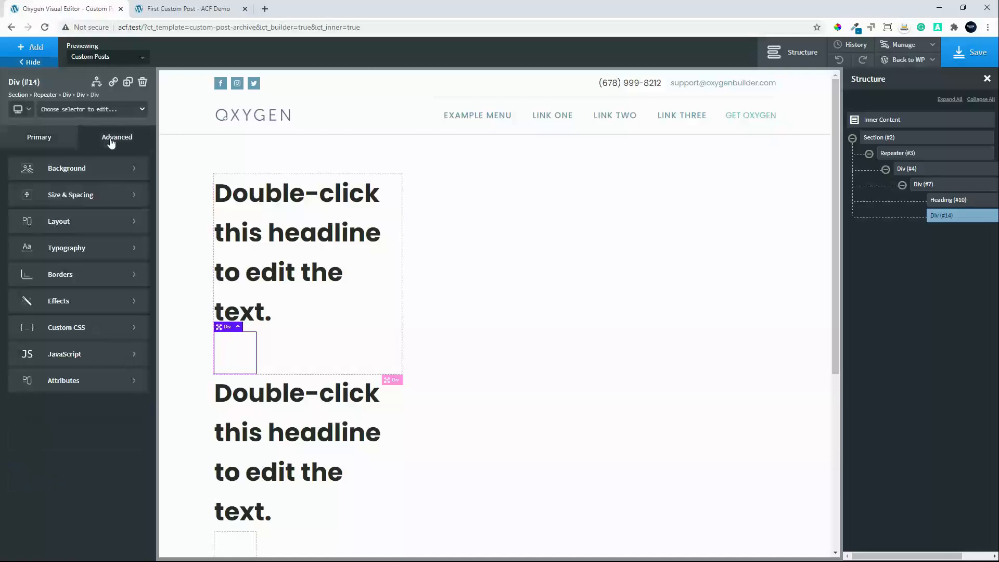
left_click(94, 172)
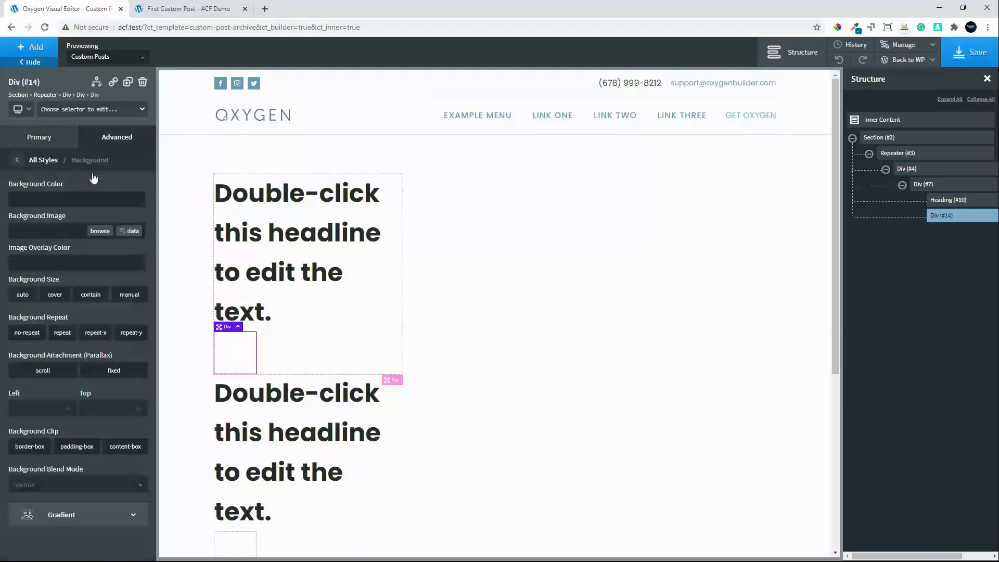
left_click(129, 234)
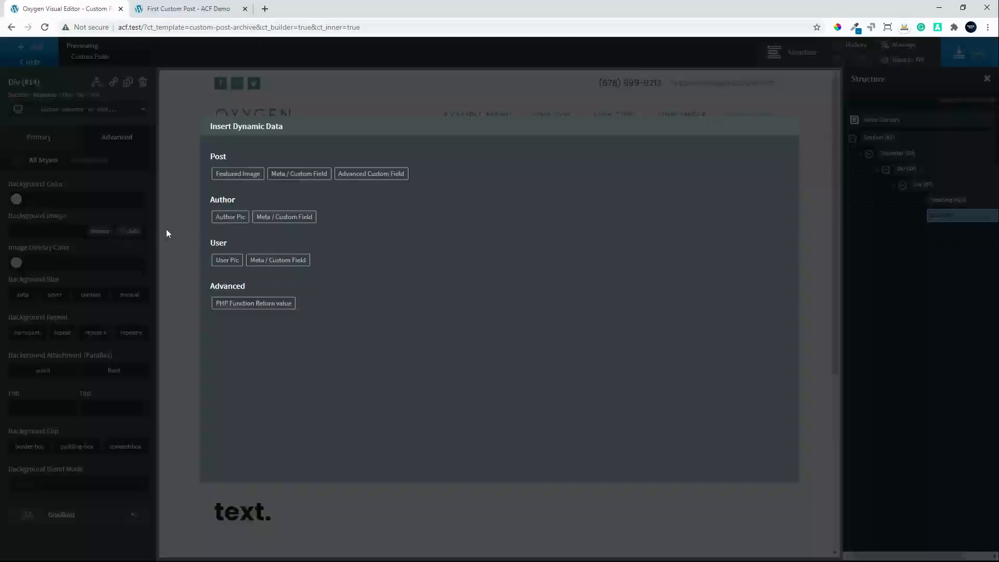
left_click(367, 175)
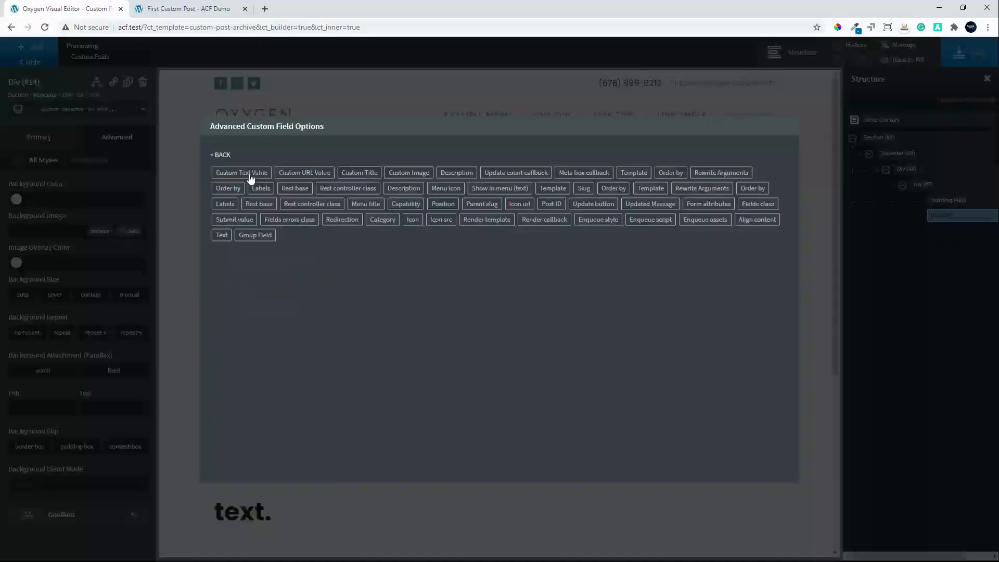
left_click(397, 175)
left_click(261, 183)
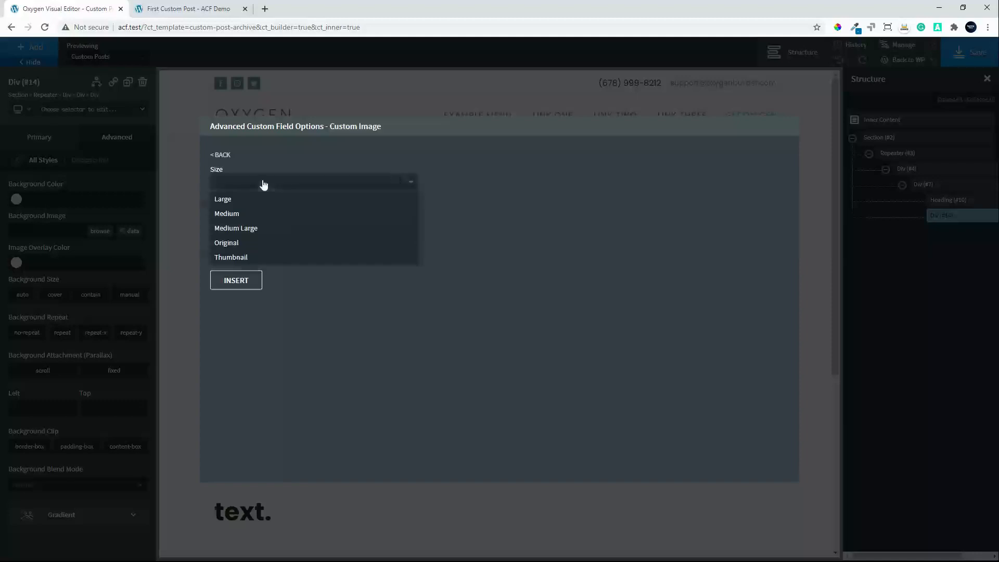
left_click(252, 198)
left_click(230, 280)
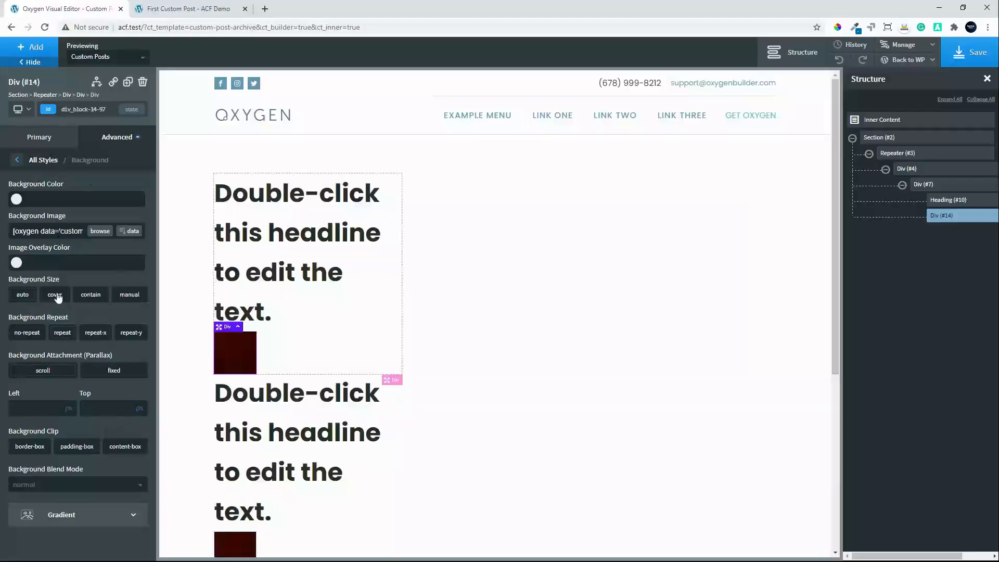
left_click(55, 295)
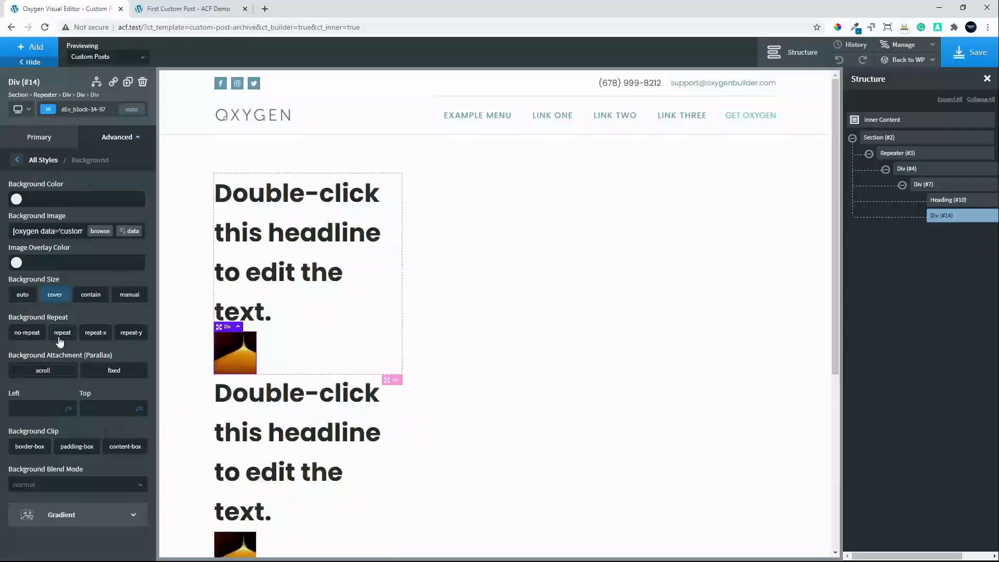
left_click(33, 336)
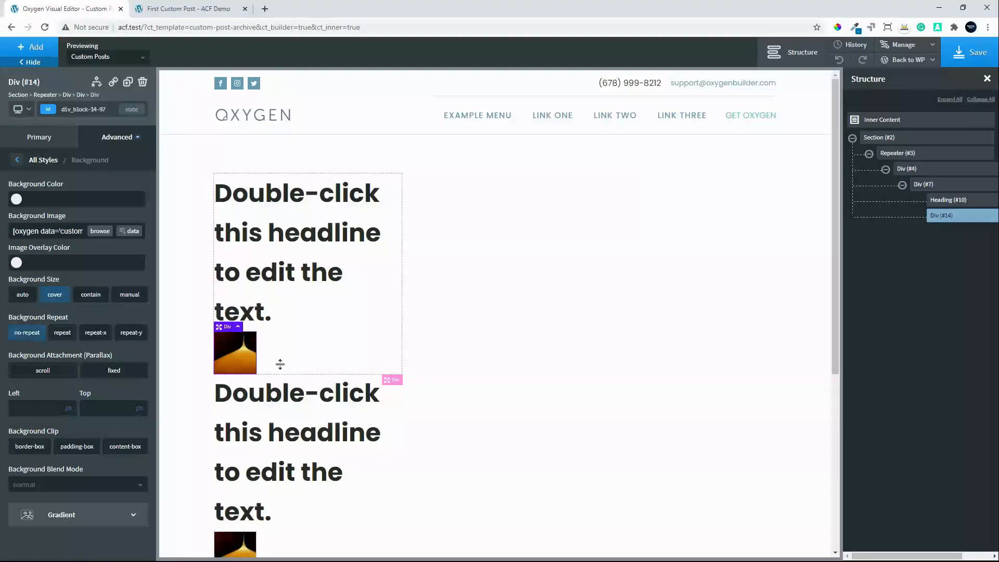
- Move the background-image Div above the heading in the structure and set its width to 100%
left_click_drag(941, 220, 949, 204)
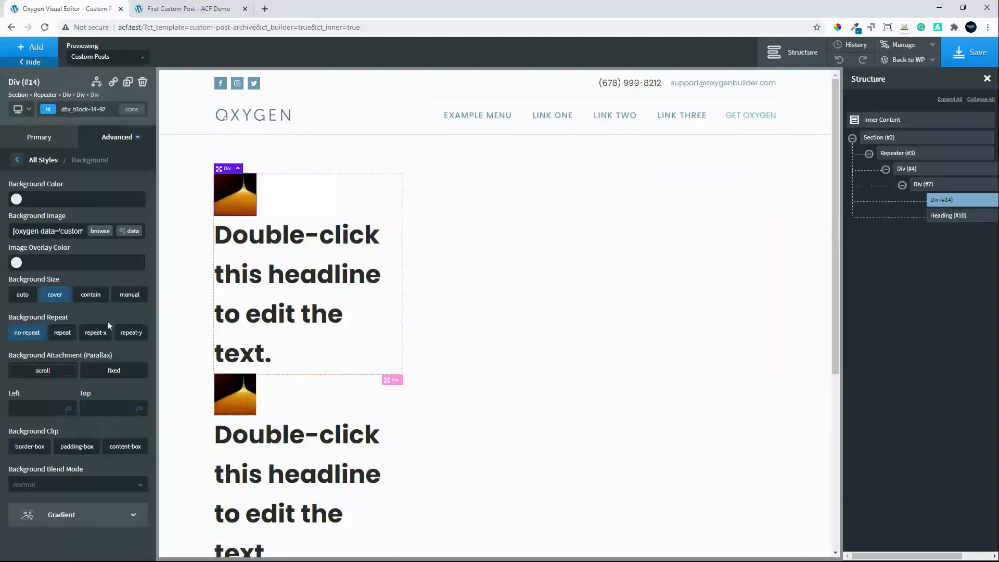
left_click(46, 140)
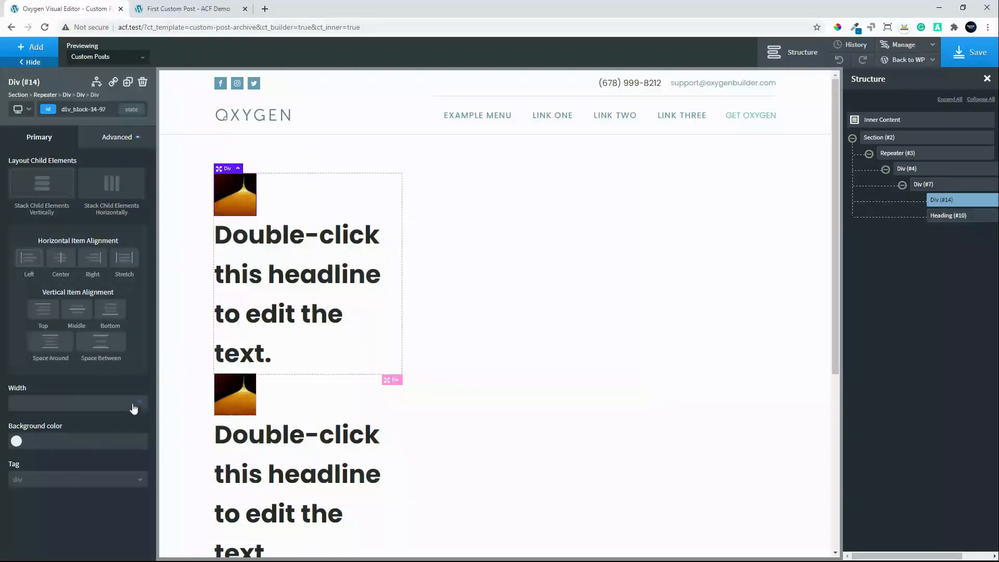
left_click(96, 405)
type("100")
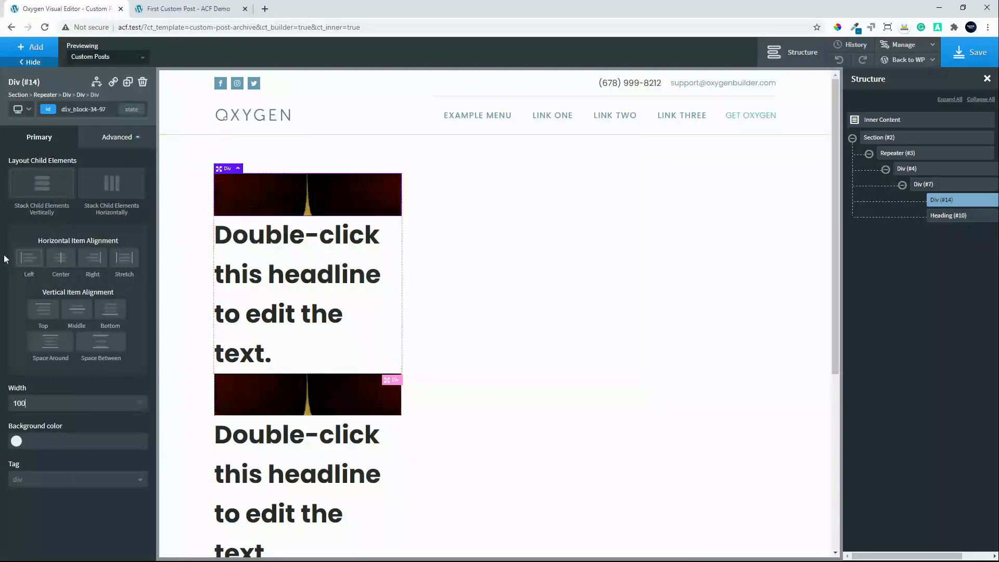
- Set the background-image Div's top and bottom padding to 200 px each
left_click(111, 139)
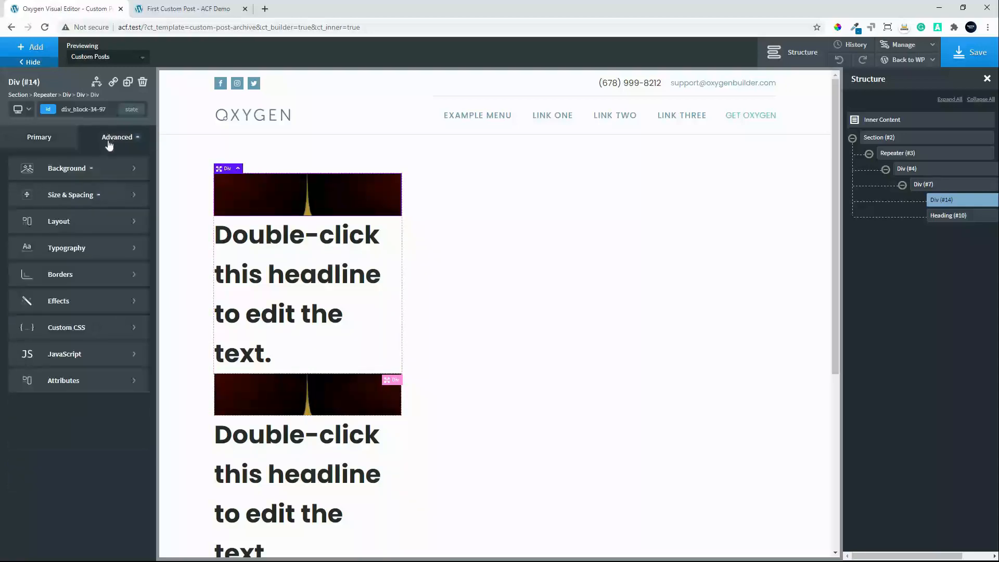
left_click(62, 195)
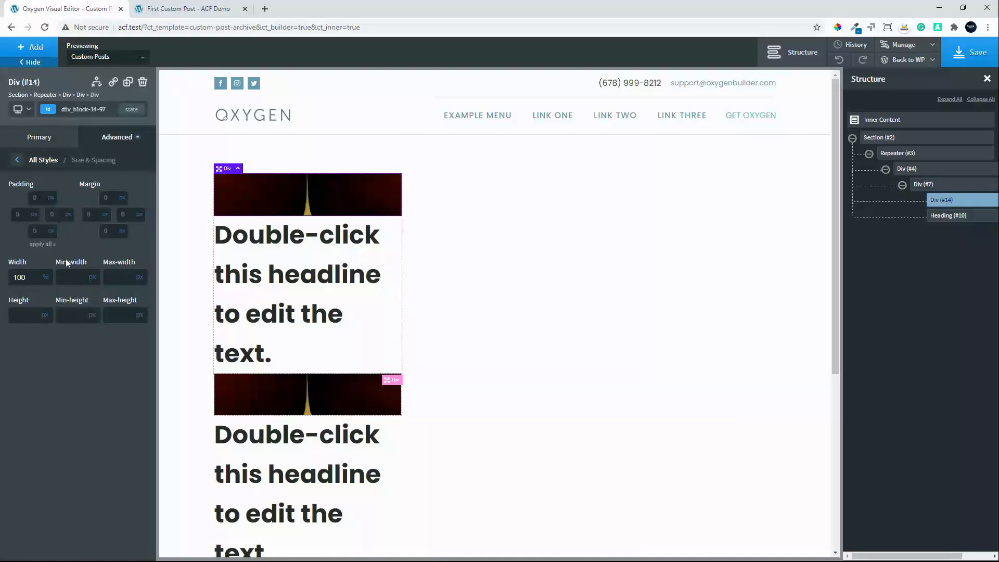
type("200")
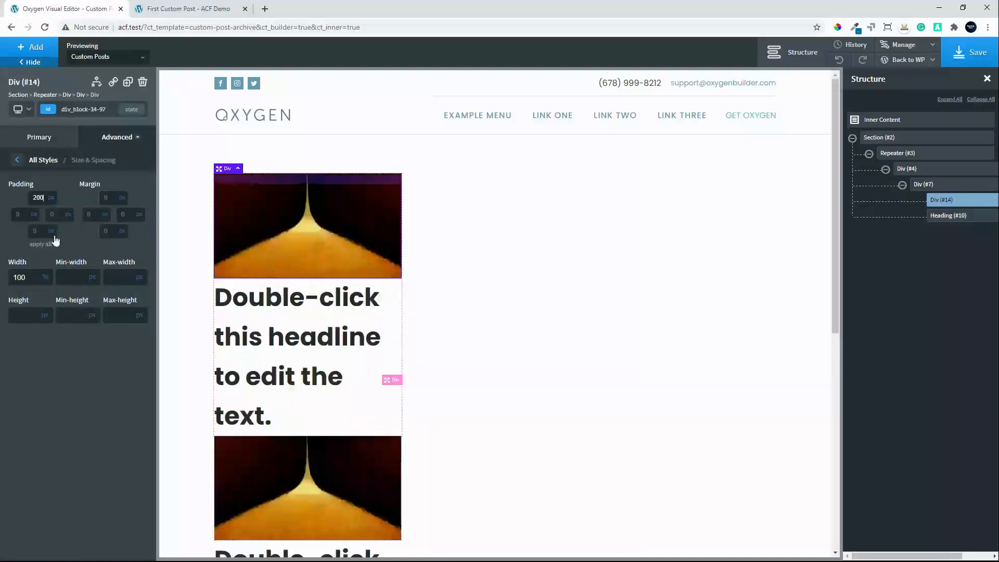
left_click(36, 231)
type("200")
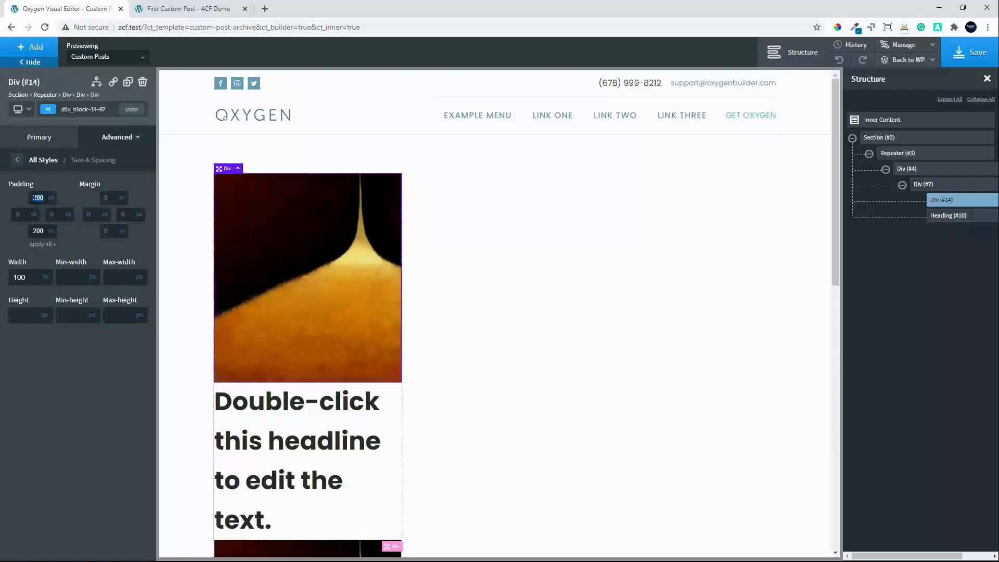
- Set the background-image Div's top and bottom padding to 150 px each
type("150")
double_click(37, 231)
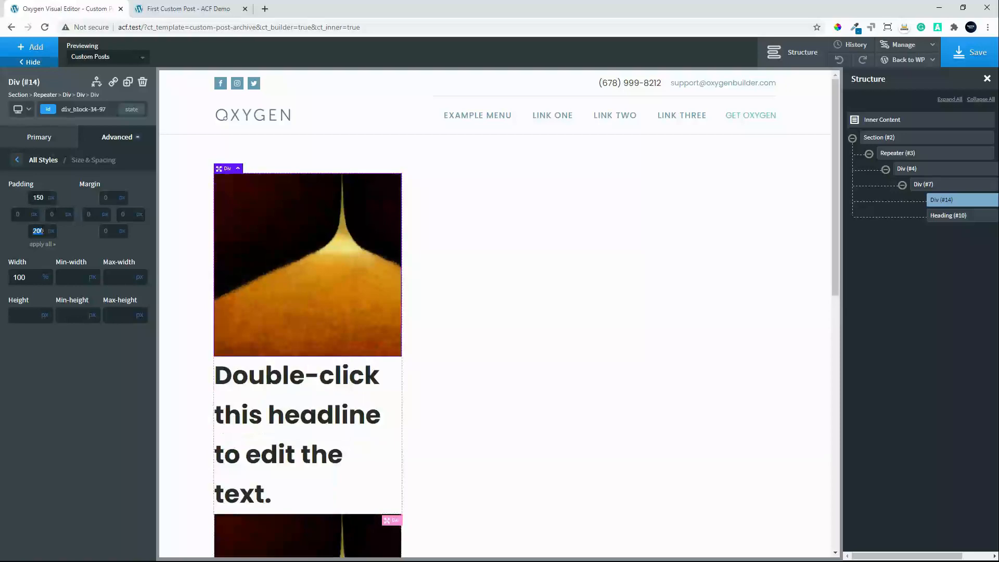
type("150")
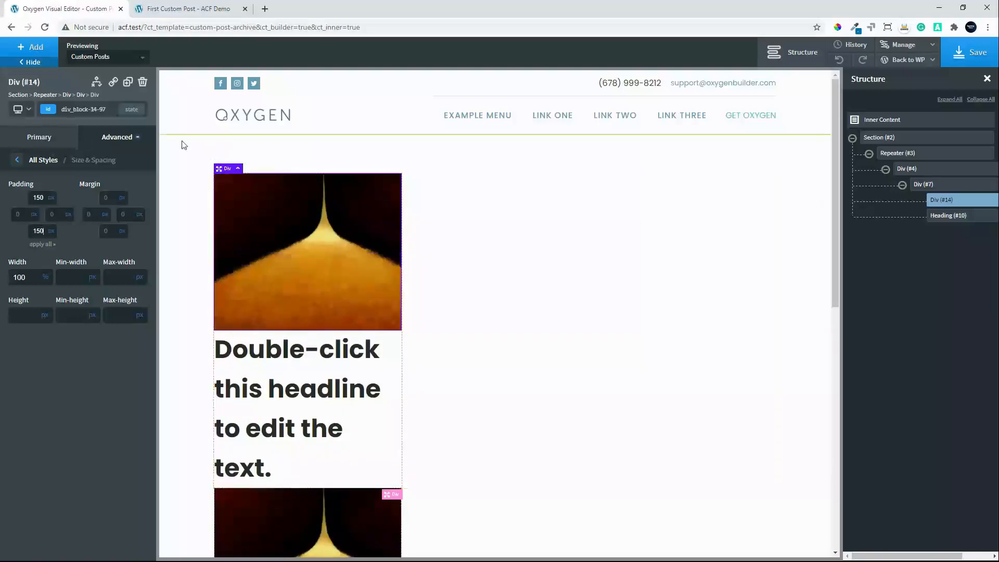
- Set the background-image Div's background position to 50% left and 50% top
left_click(56, 145)
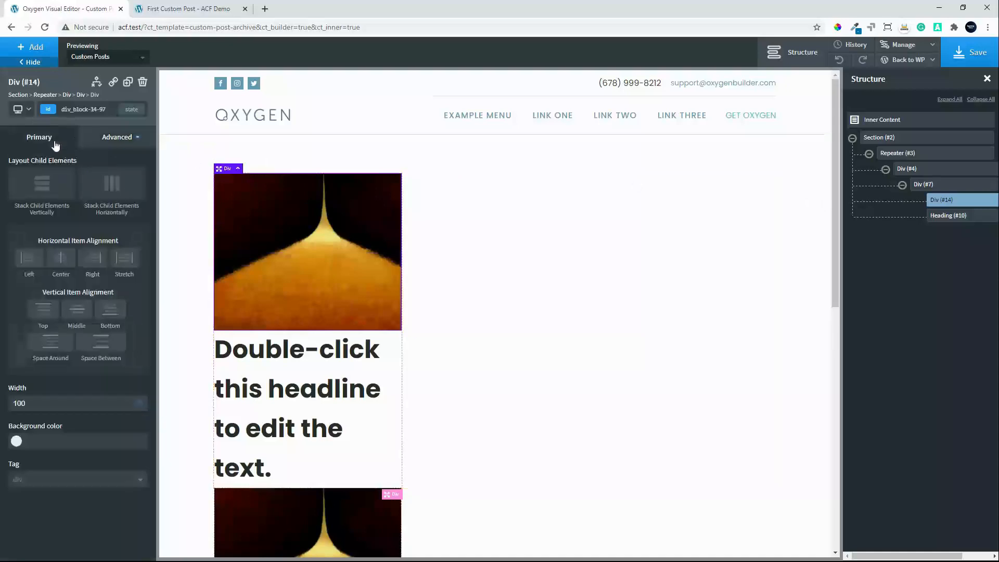
left_click(115, 138)
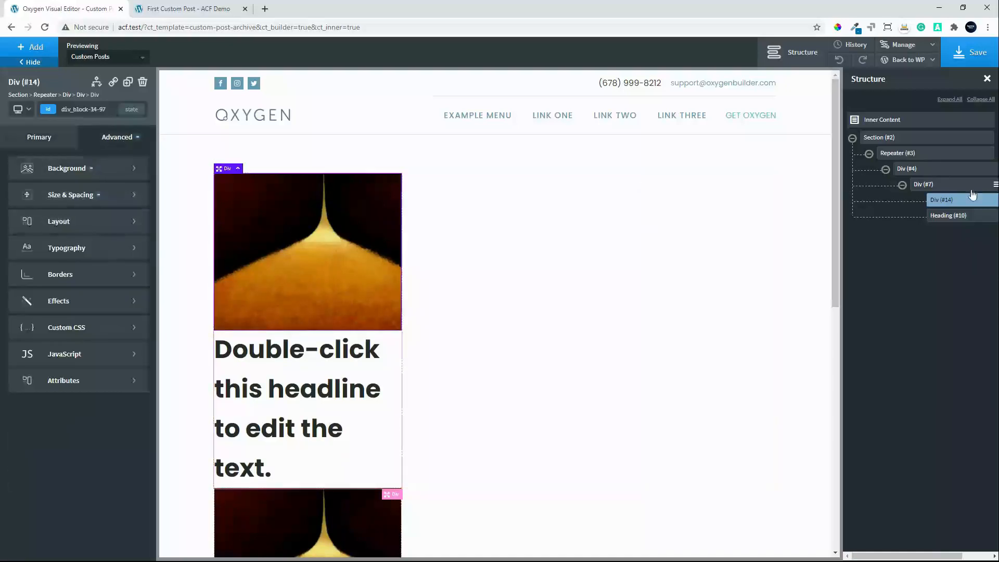
left_click(63, 168)
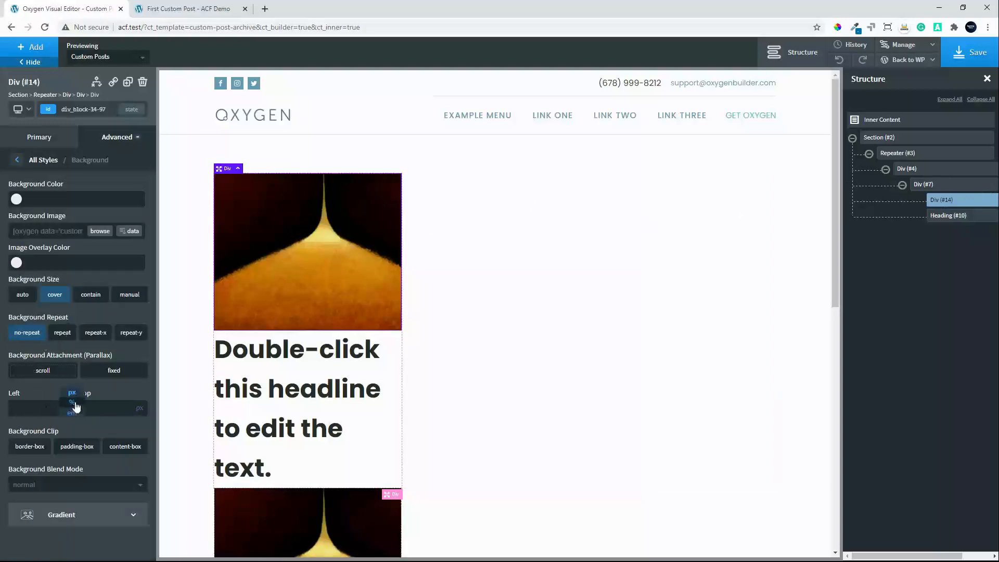
left_click(39, 409)
type("50")
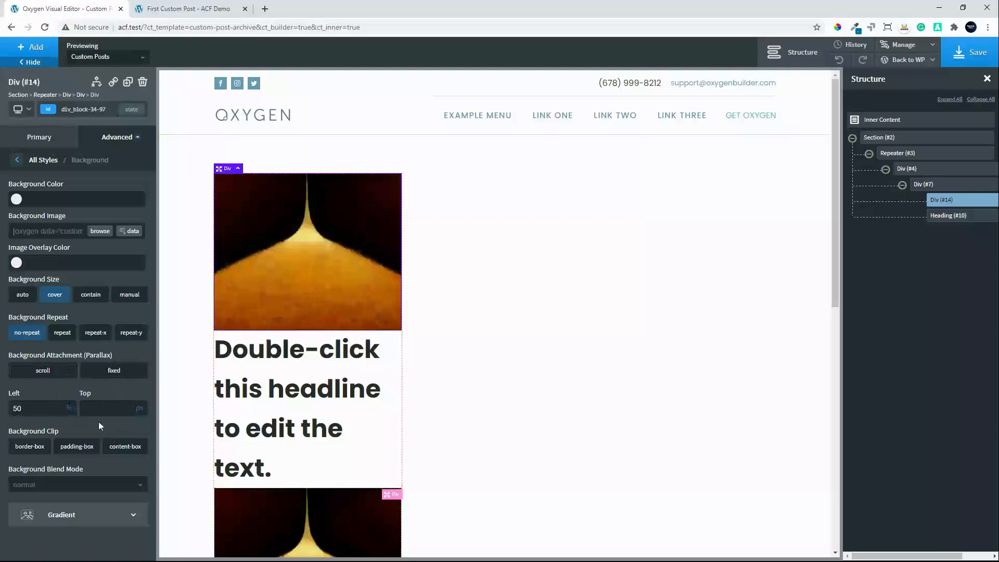
left_click(141, 413)
left_click(144, 405)
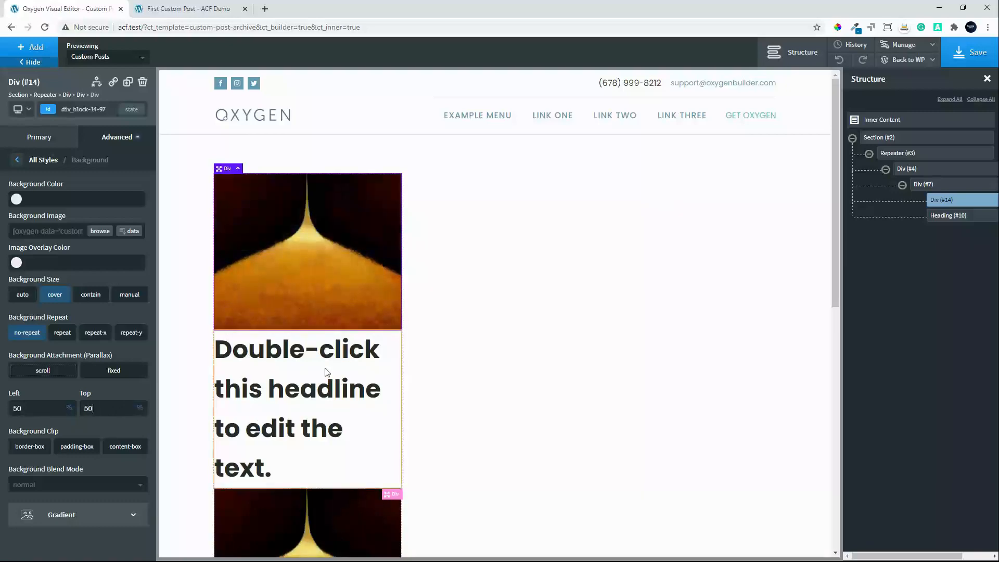
- Set the card heading's font size to 18 px and its font weight to 500
left_click(257, 356)
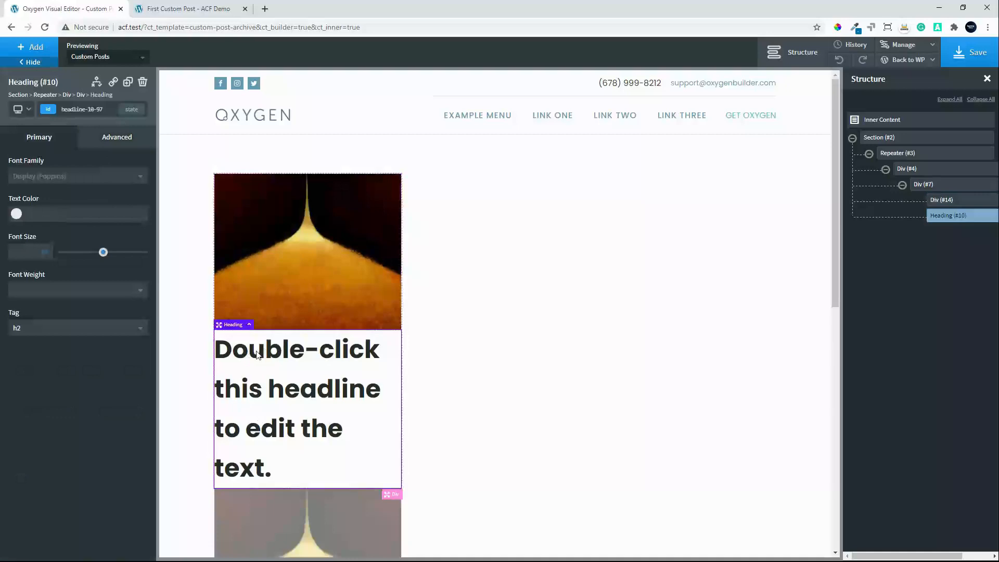
left_click(26, 249)
type("18")
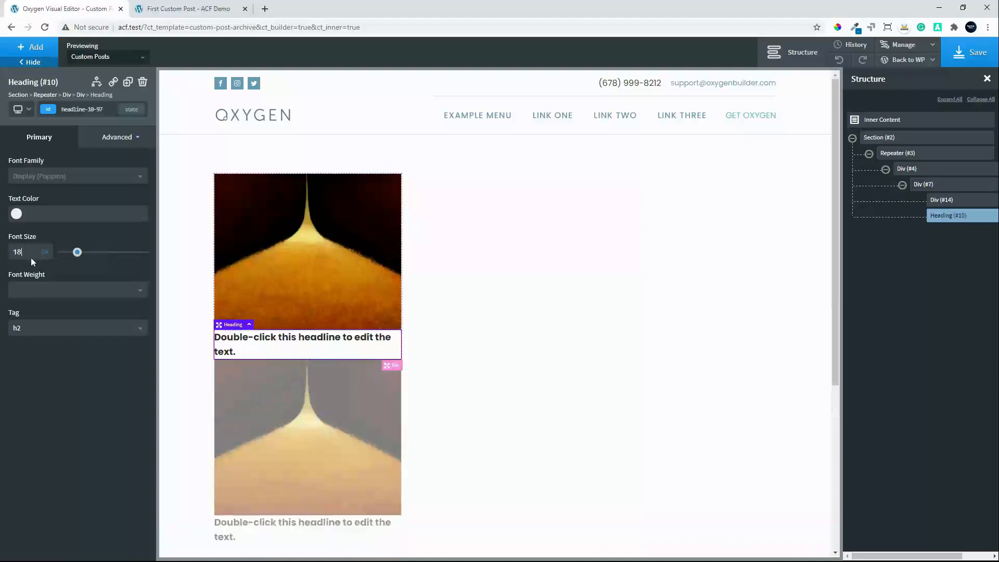
left_click(36, 291)
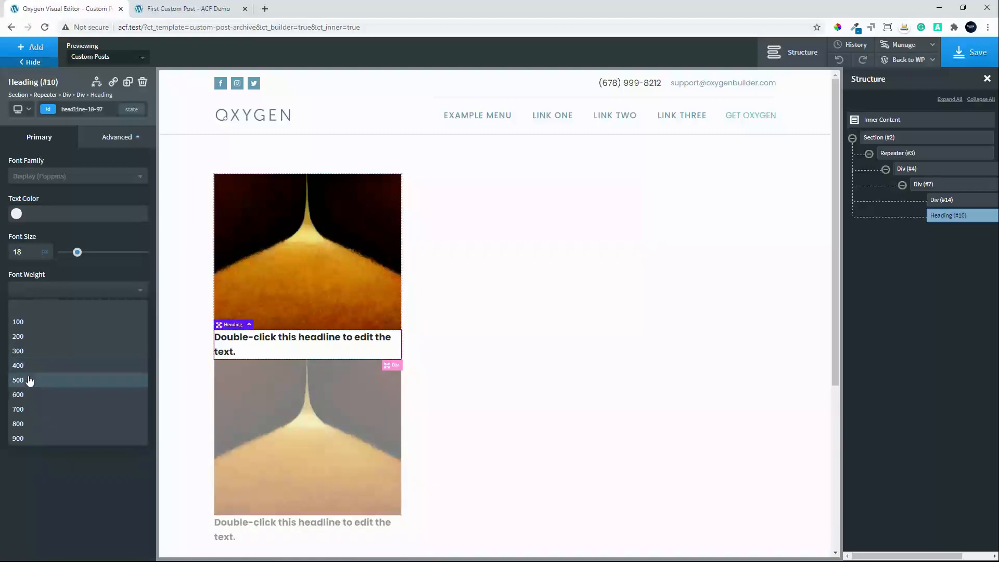
left_click(29, 381)
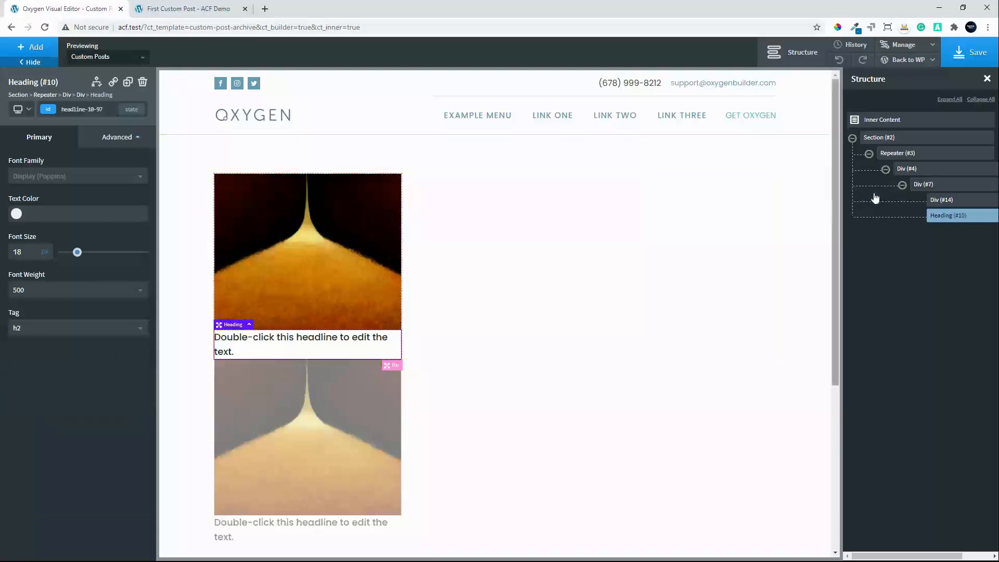
- Center the 33.33% wide Div's items horizontally and set the card heading's line height to 1.2
left_click(930, 187)
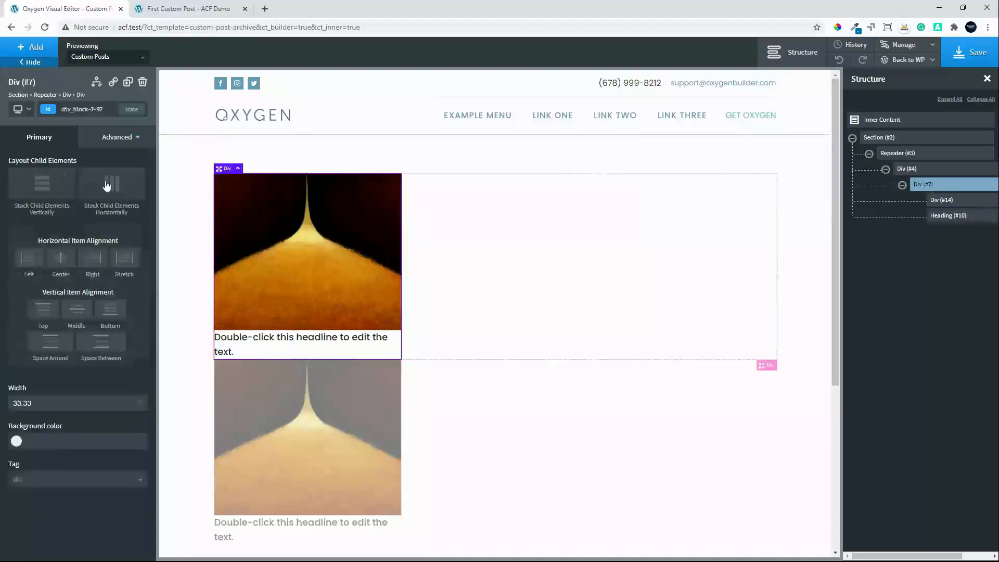
left_click(61, 257)
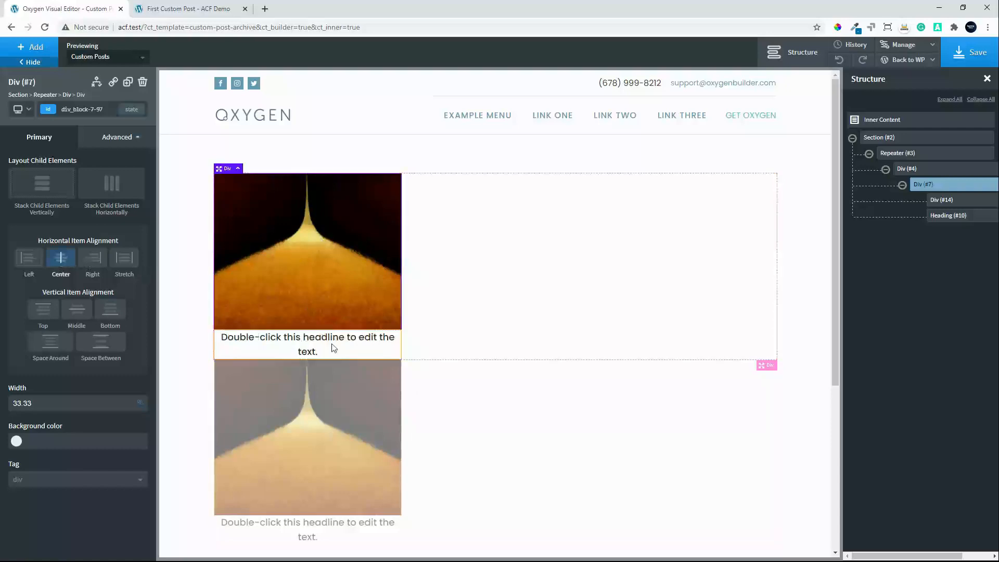
left_click(305, 341)
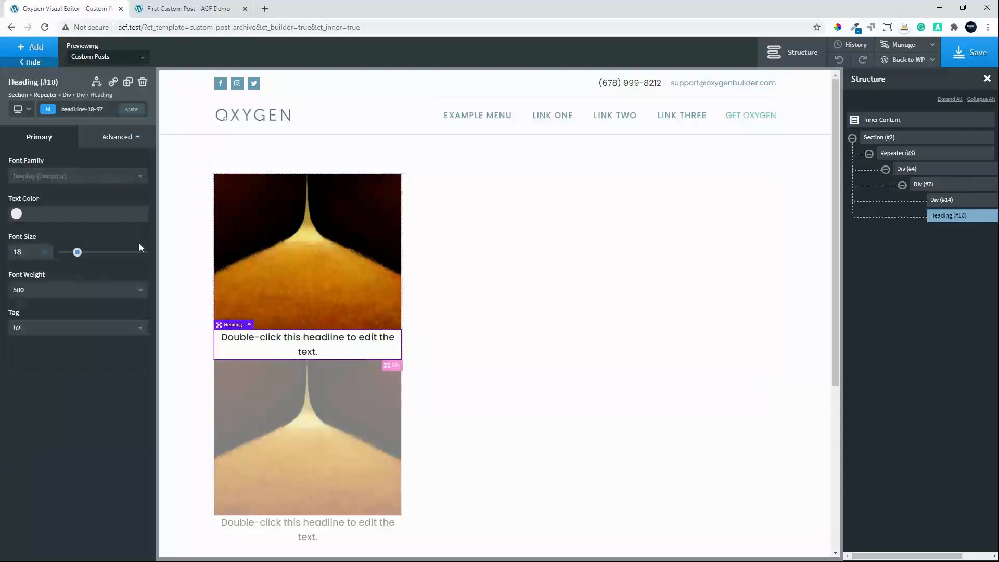
left_click(128, 137)
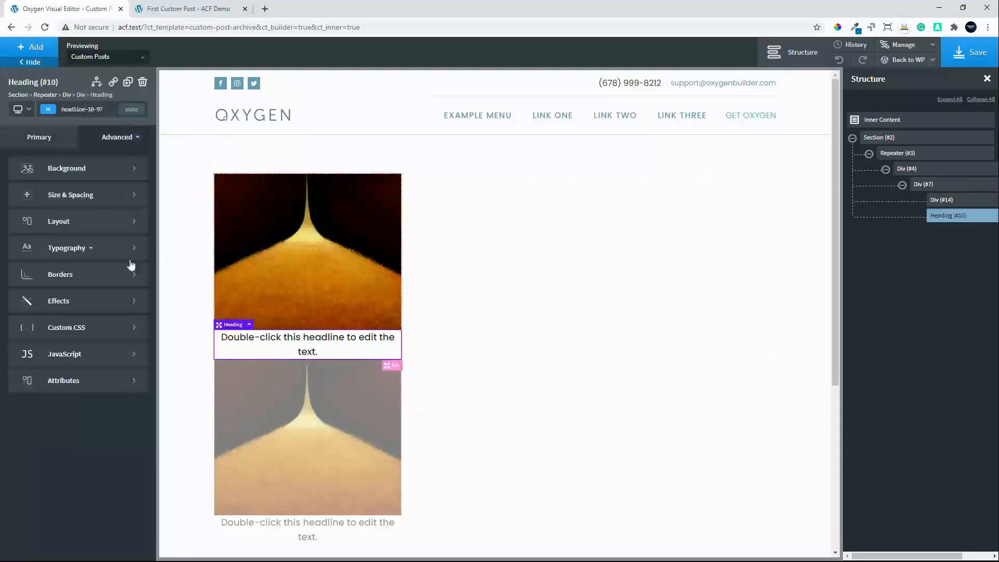
left_click(91, 253)
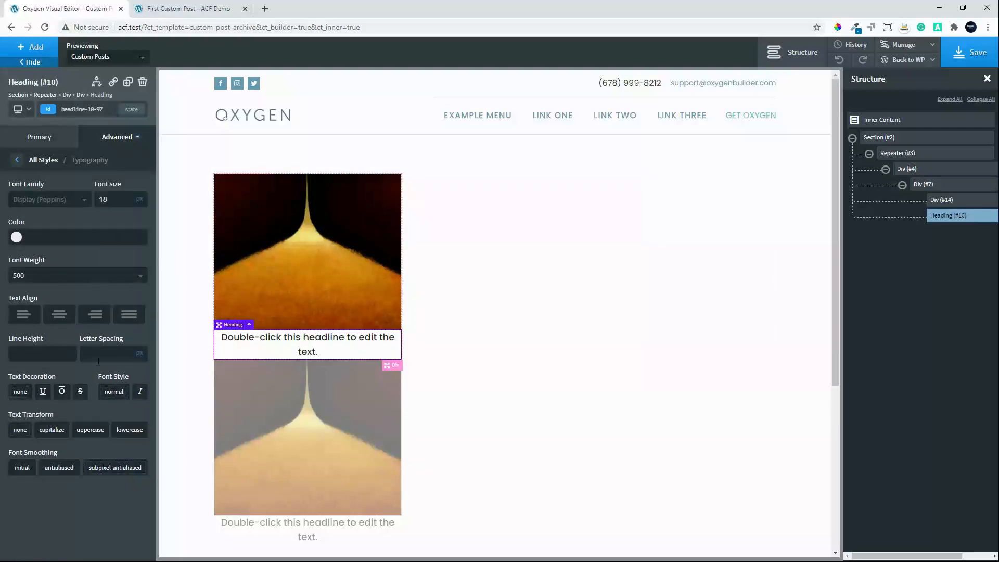
left_click(36, 354)
type(".2")
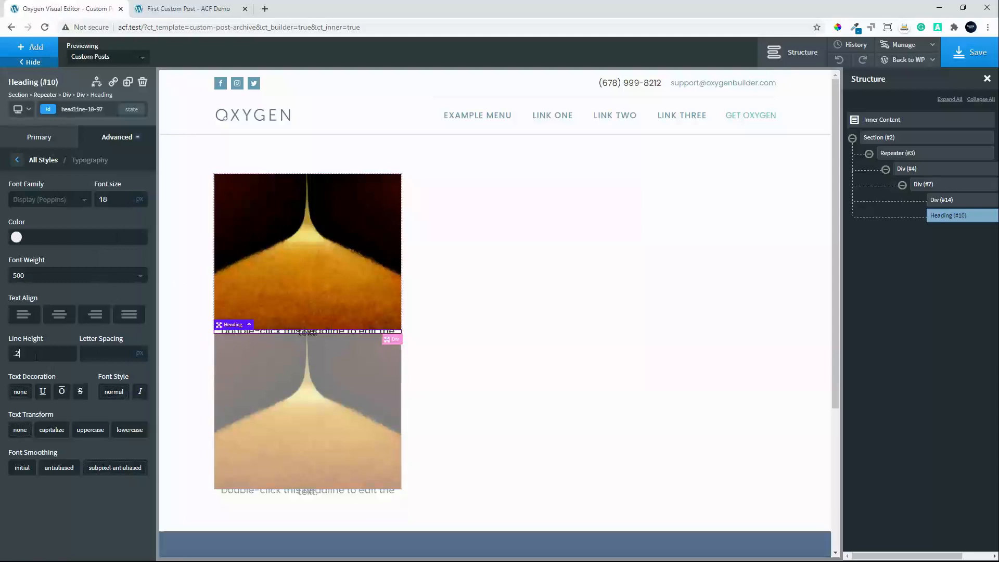
type("1")
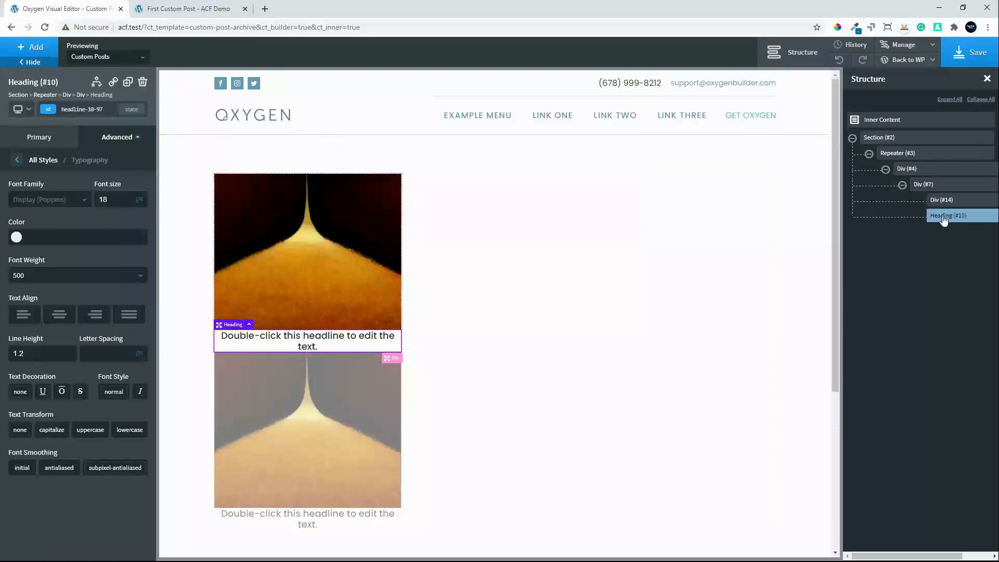
- Wrap the card heading in its own Div and give that Div 10 px padding on all sides
scroll(952, 231, "right", 1)
mouse_move(971, 220)
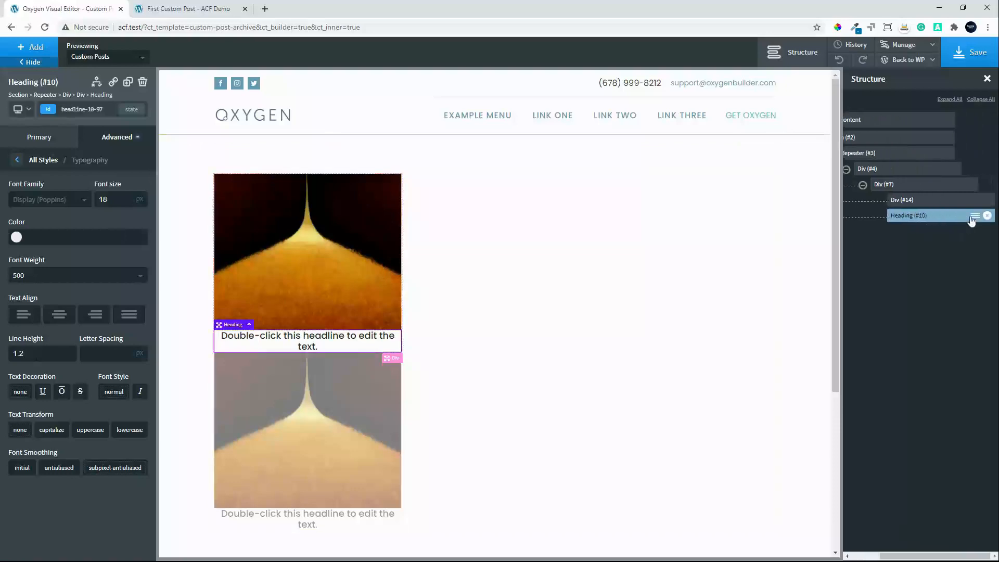
left_click(973, 216)
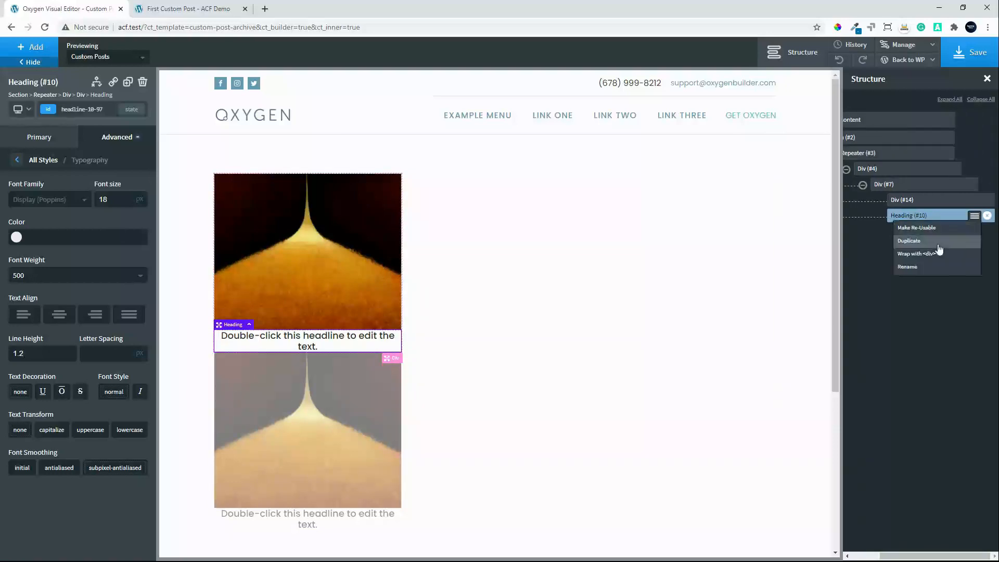
left_click(931, 253)
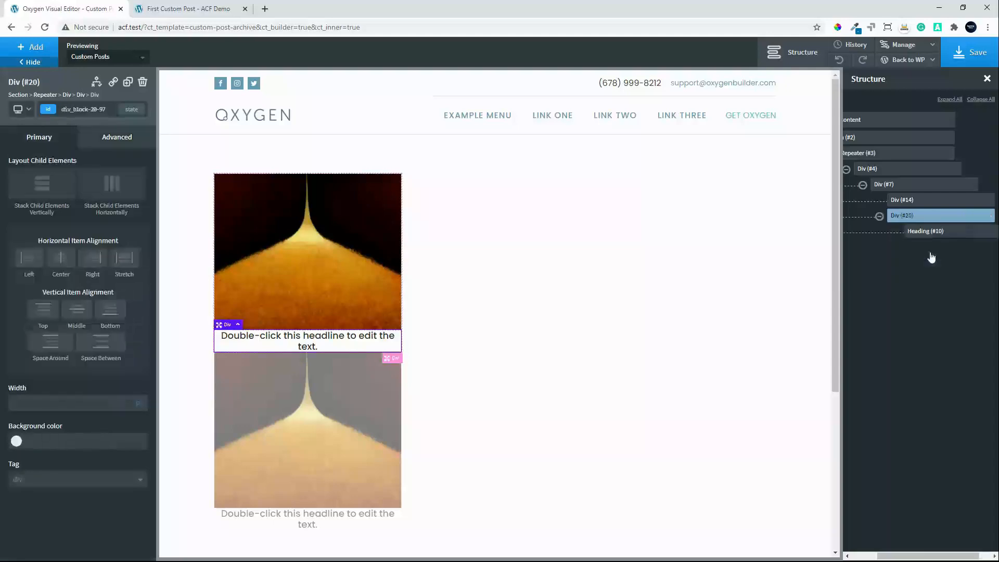
left_click(118, 141)
left_click(126, 203)
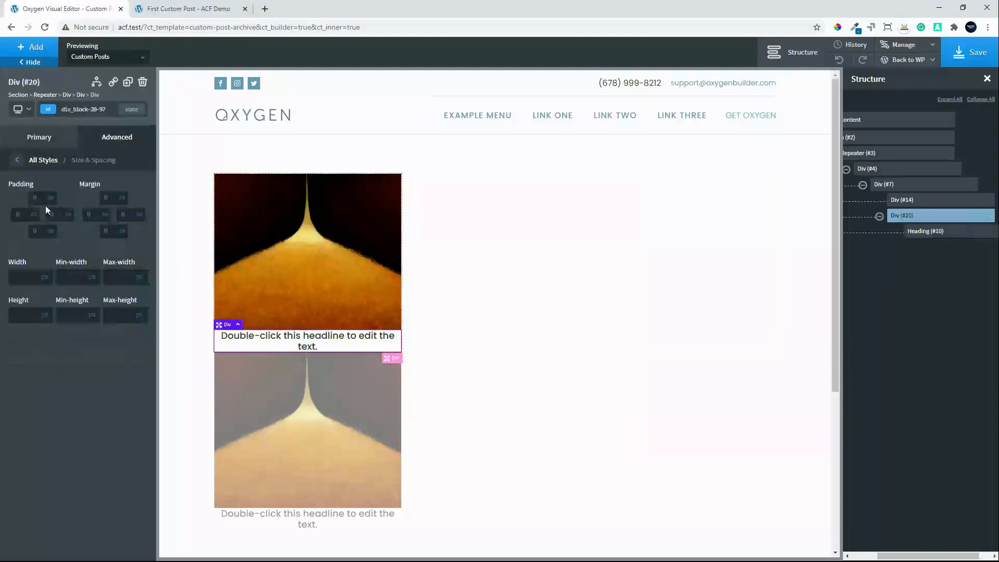
type("10")
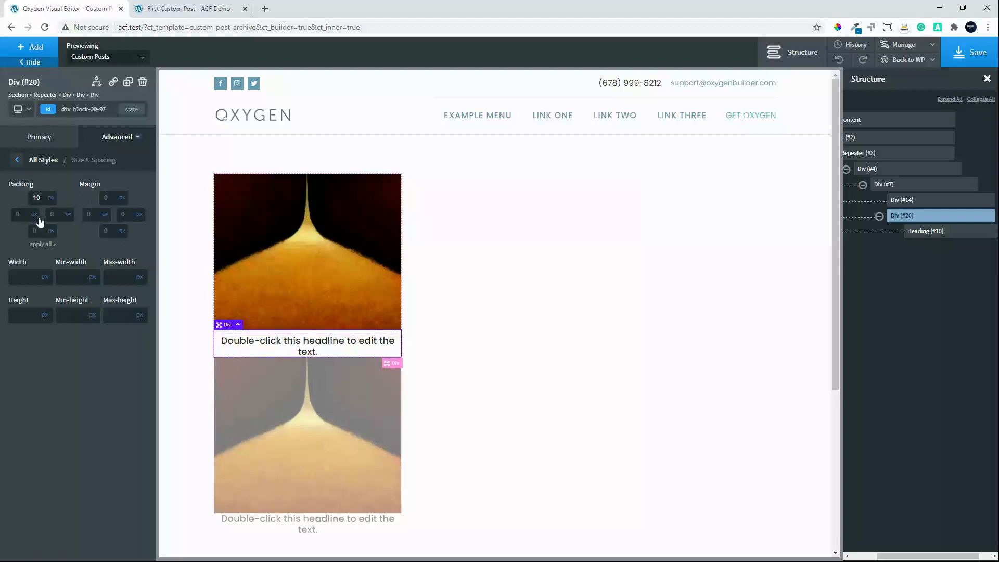
left_click(41, 244)
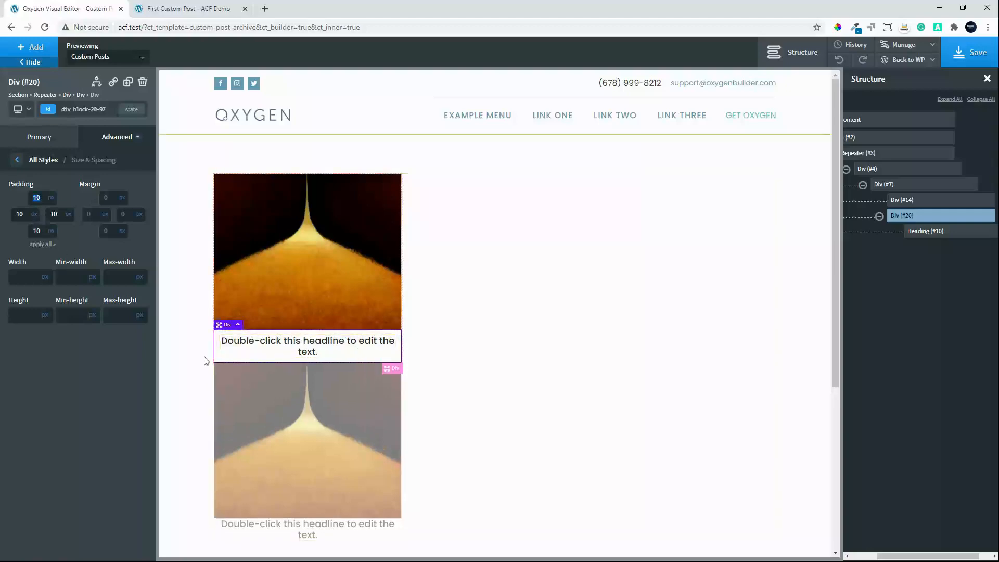
- Set the card heading's font size to 20 px and duplicate the Div that wraps it
left_click(324, 345)
left_click_drag(23, 248, 2, 255)
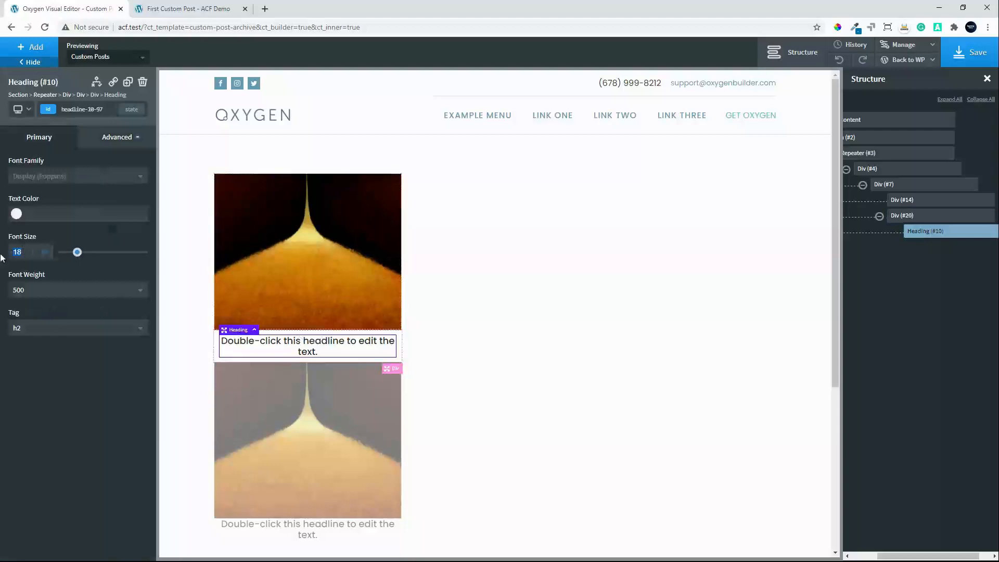
type("20")
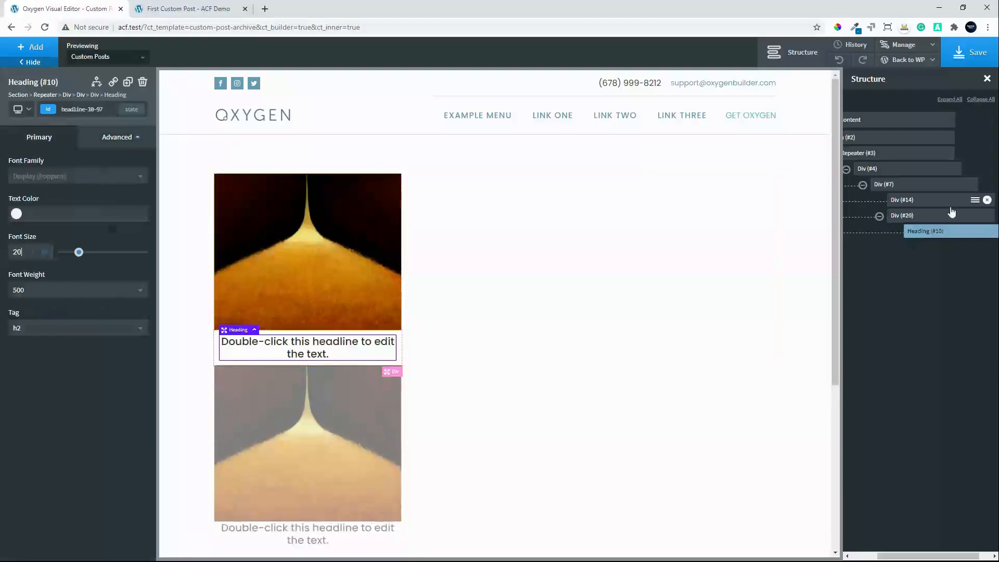
left_click(907, 216)
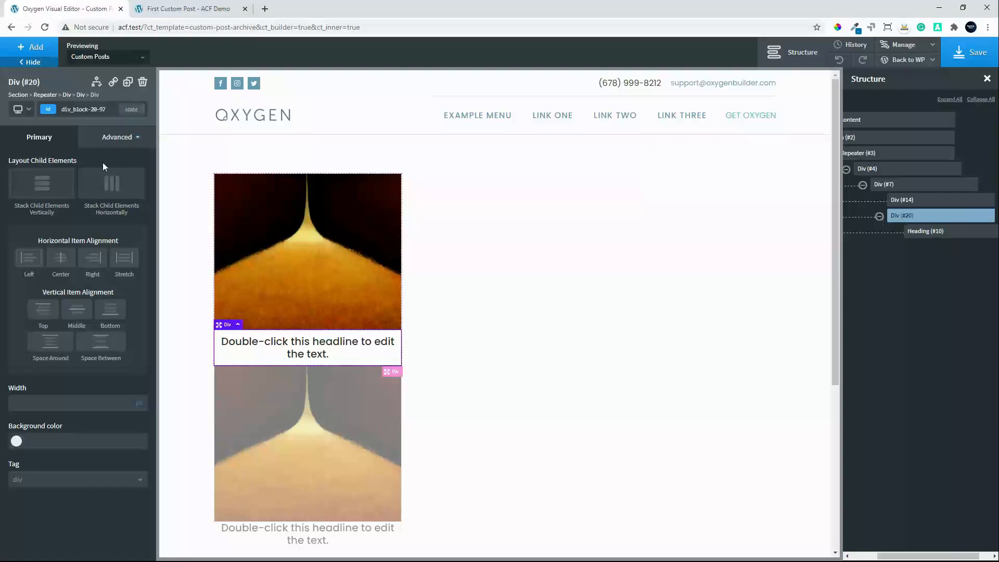
left_click(128, 83)
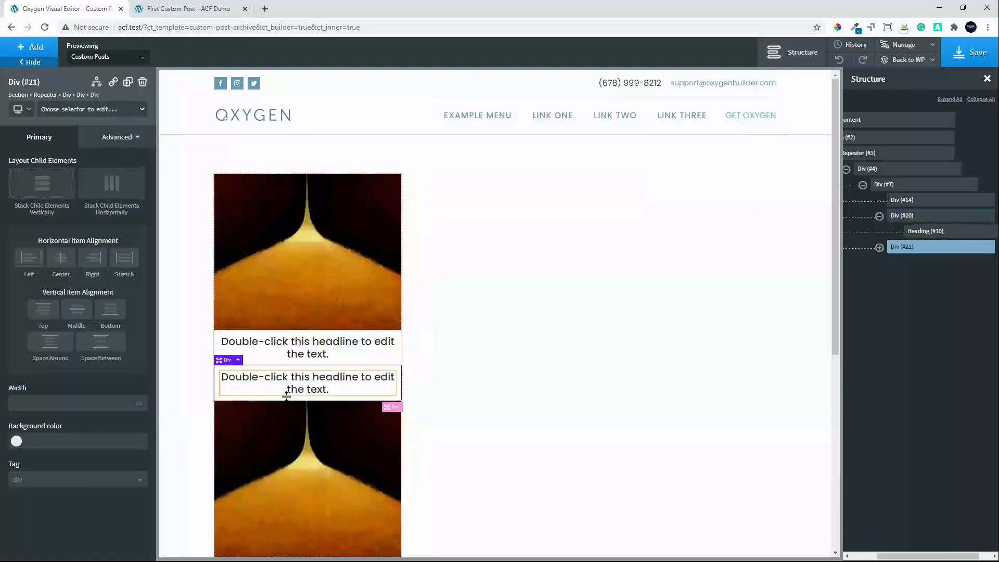
- Replace the duplicated card heading's placeholder text with the dynamic ACF field Custom Text Value
double_click(311, 385)
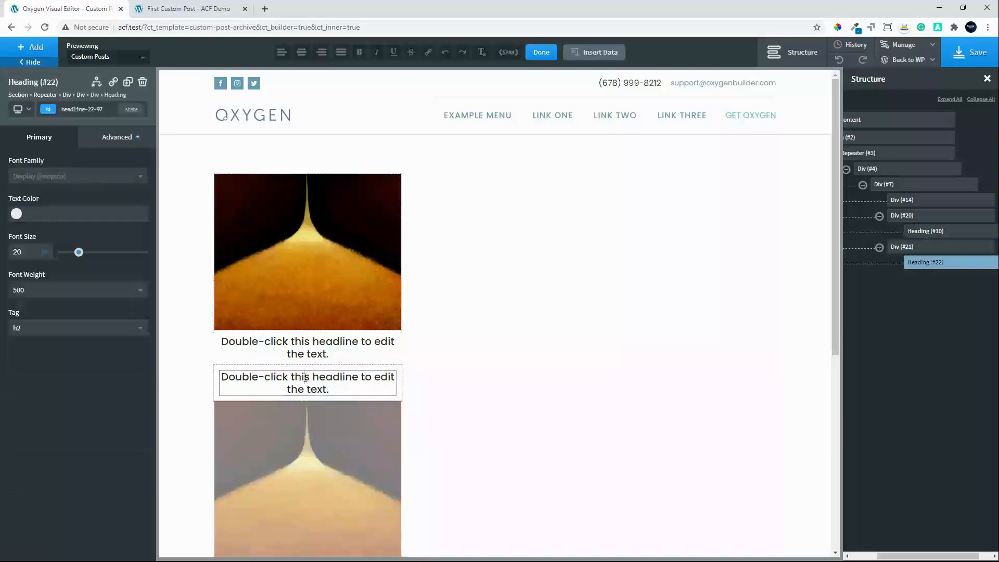
triple_click(306, 378)
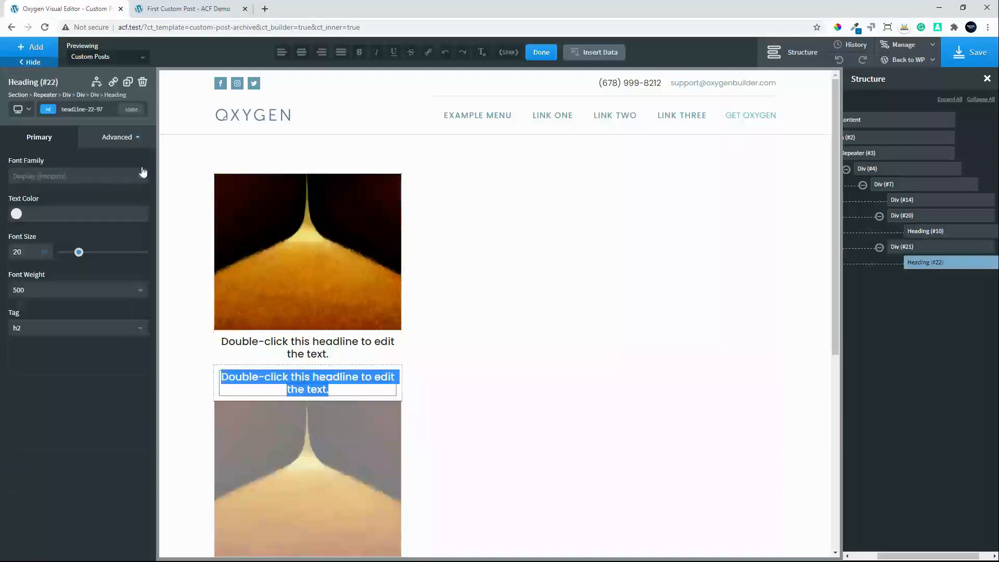
left_click(109, 145)
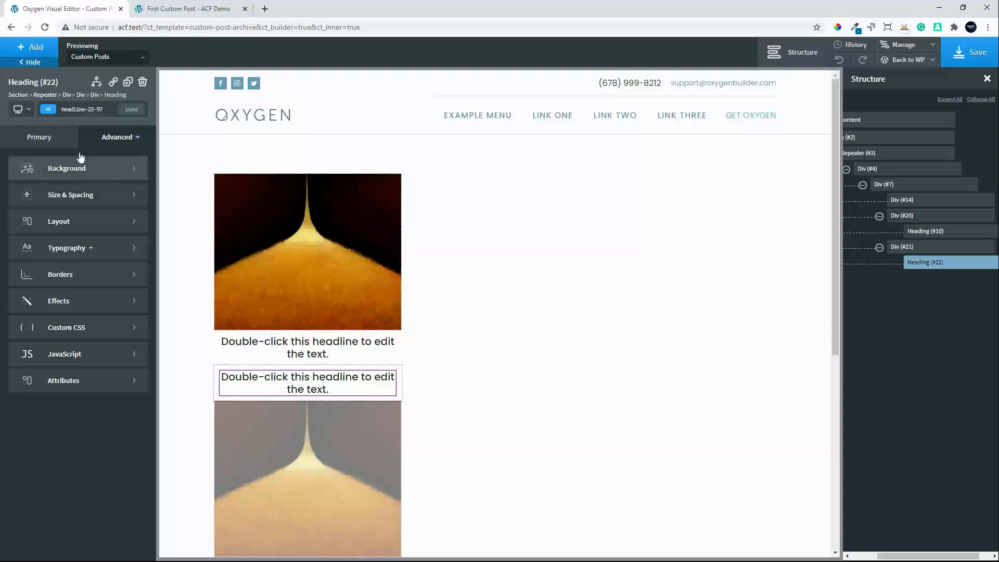
left_click(44, 144)
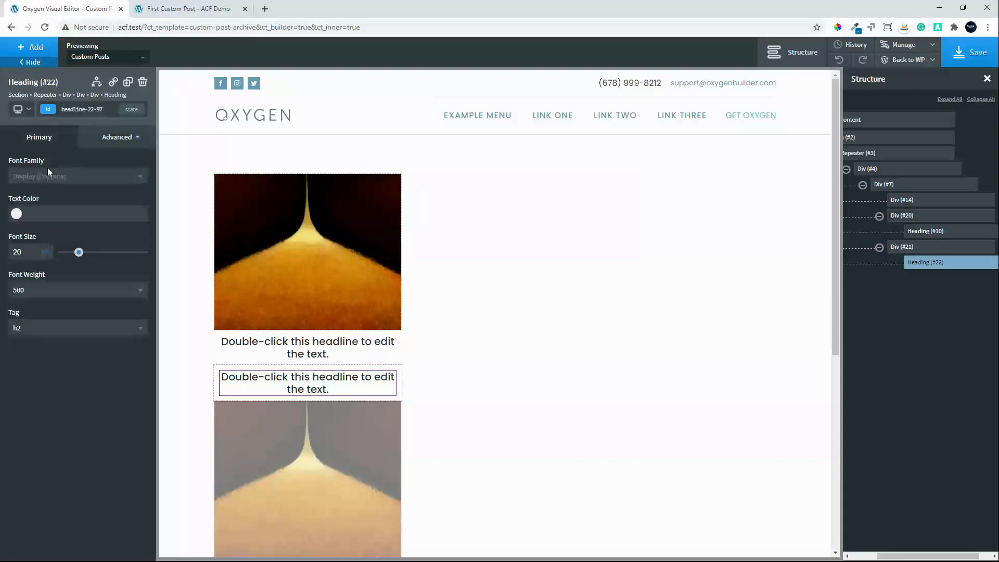
triple_click(306, 386)
left_click(591, 55)
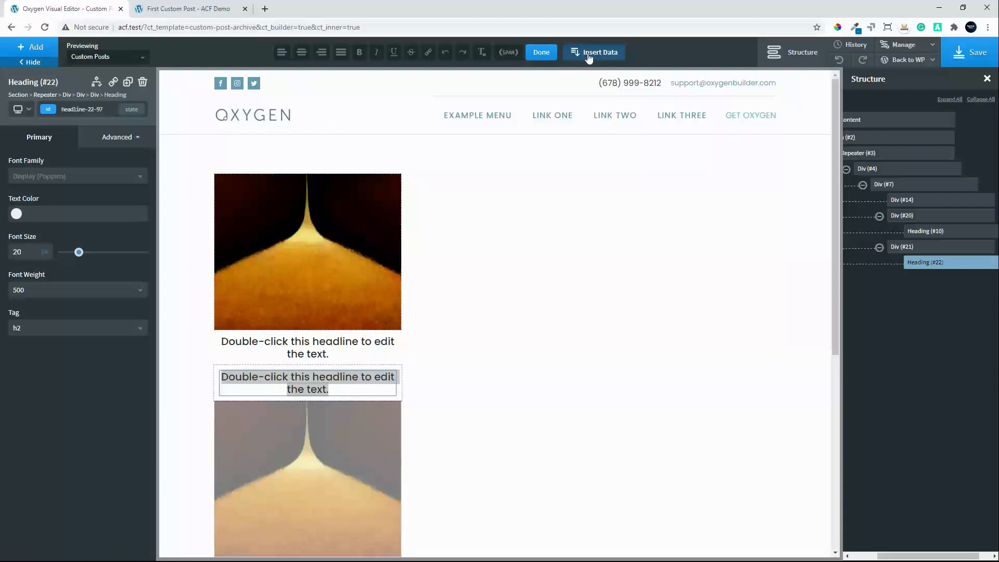
left_click(589, 56)
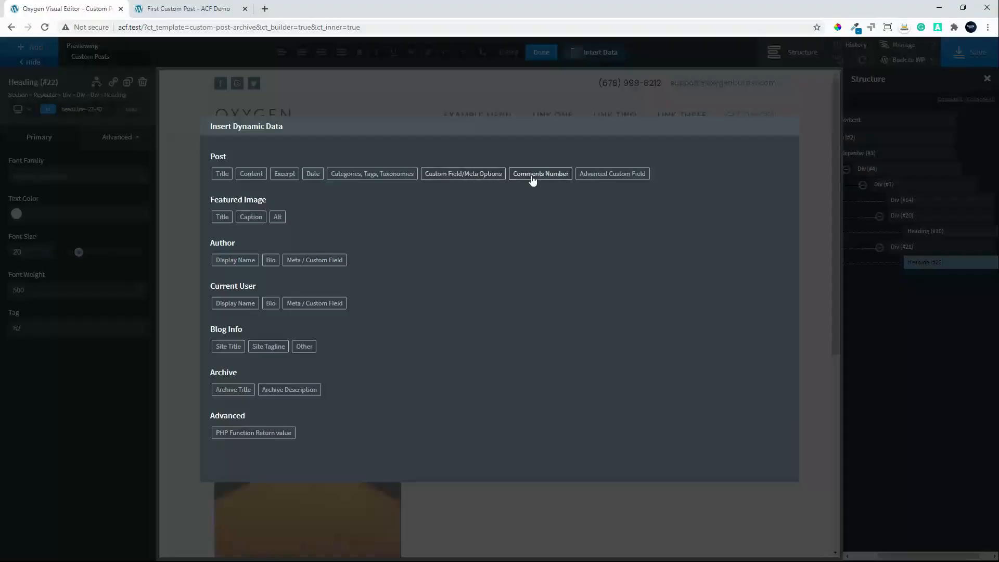
left_click(621, 175)
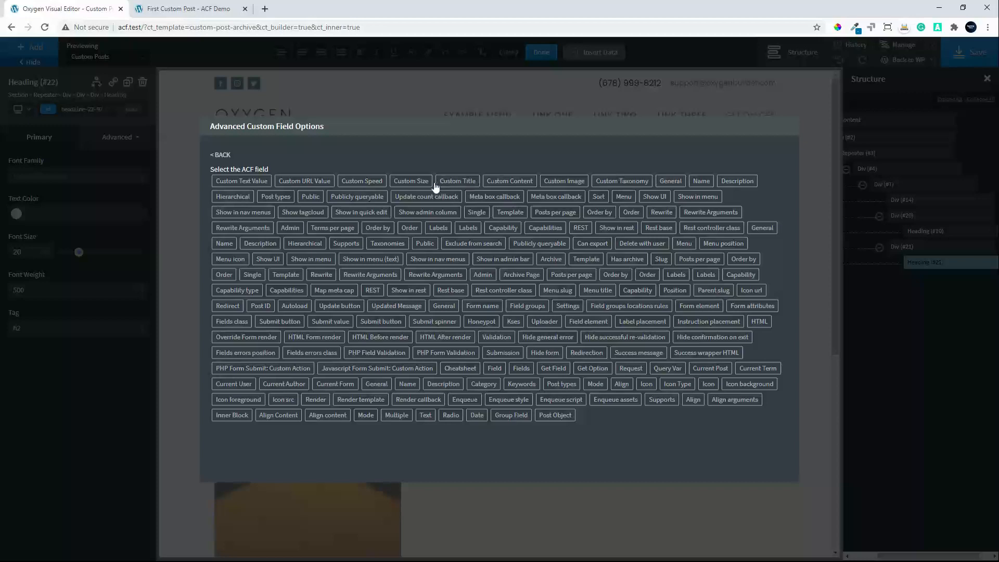
left_click(255, 182)
left_click(234, 218)
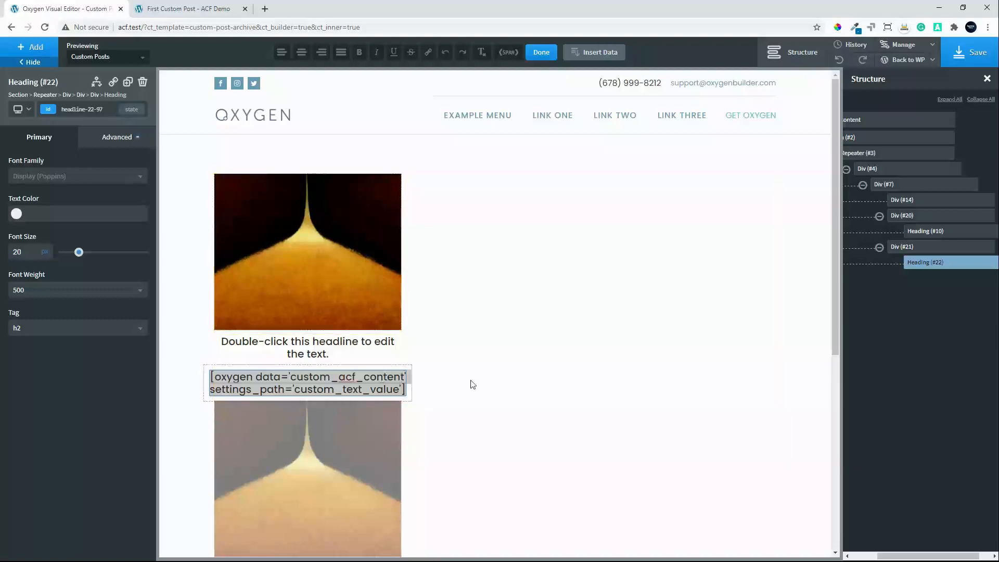
- Duplicate the Div that wraps the Custom Text Value heading
left_click(923, 250)
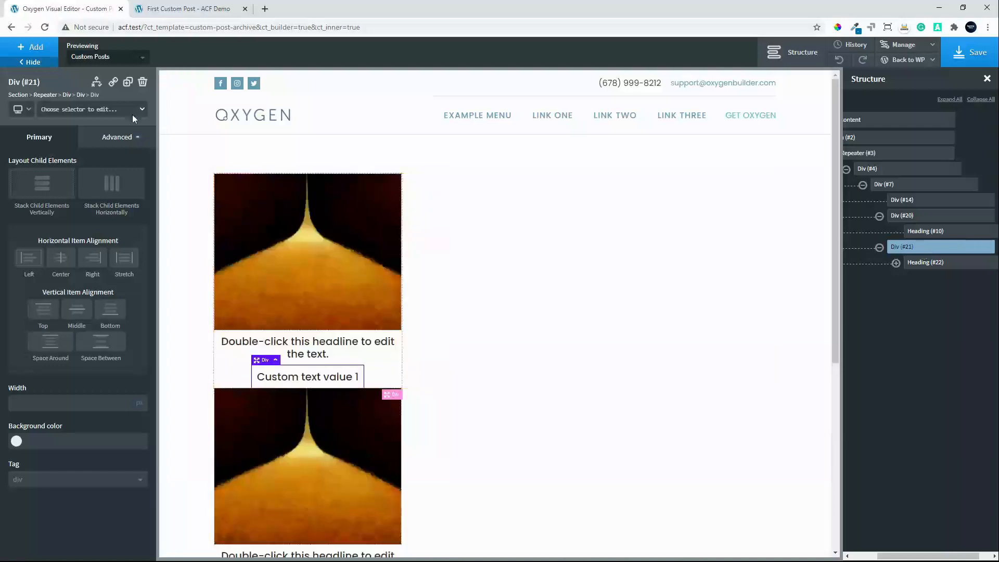
left_click(129, 84)
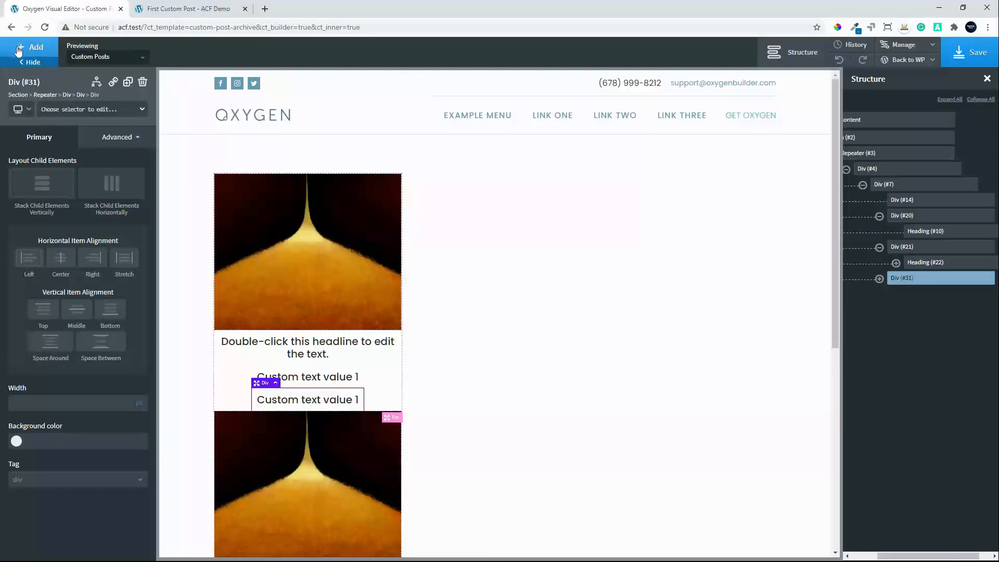
left_click(21, 50)
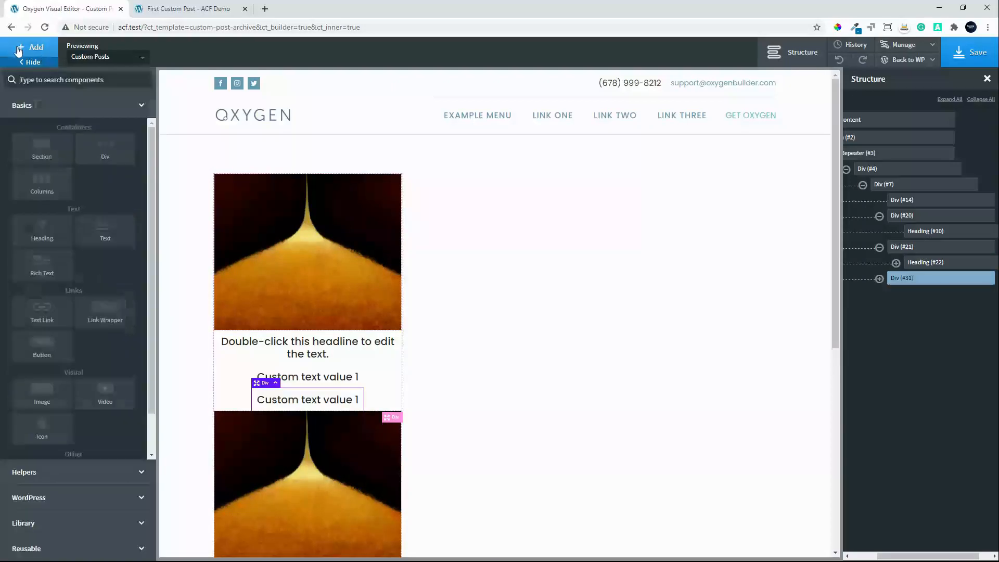
- Replace the text of the heading in the new copy with the ACF field Custom Speed, without prepend and append text
left_click(295, 404)
double_click(295, 405)
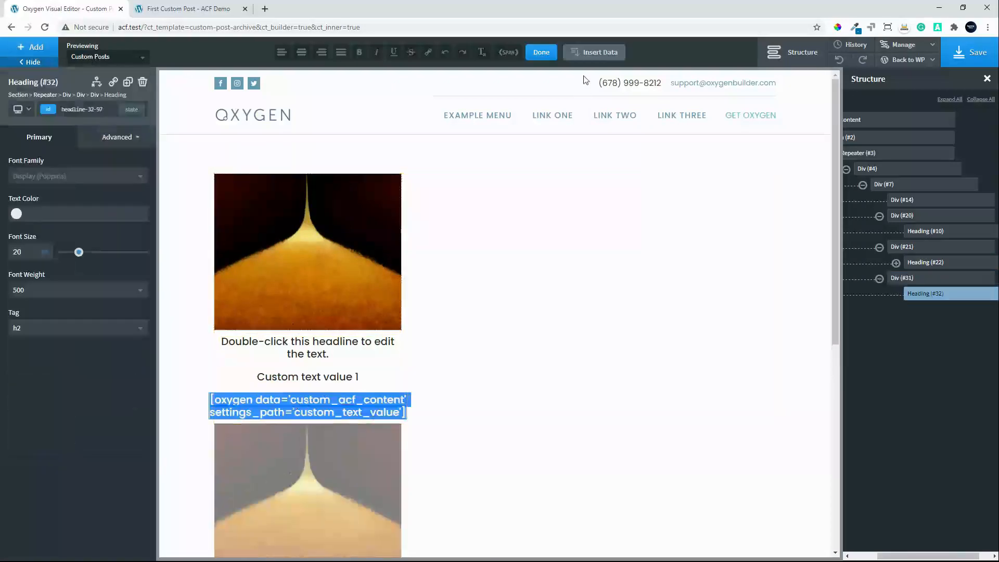
left_click(605, 44)
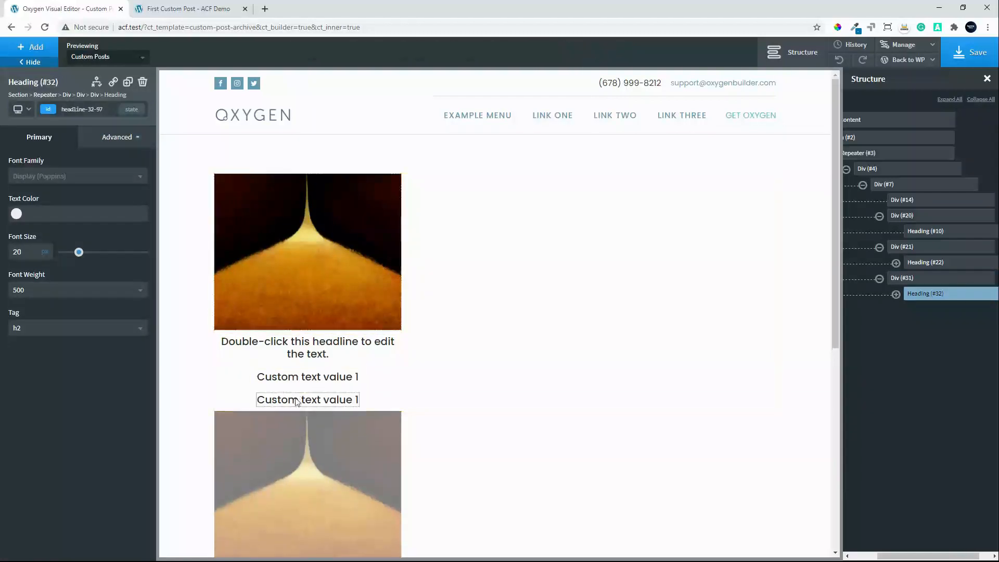
double_click(314, 397)
left_click(596, 56)
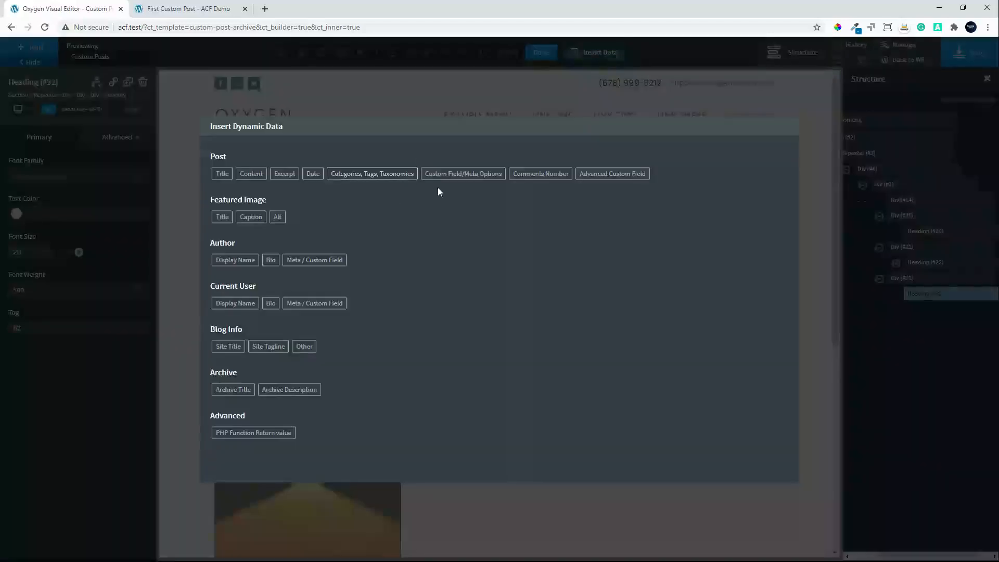
left_click(621, 175)
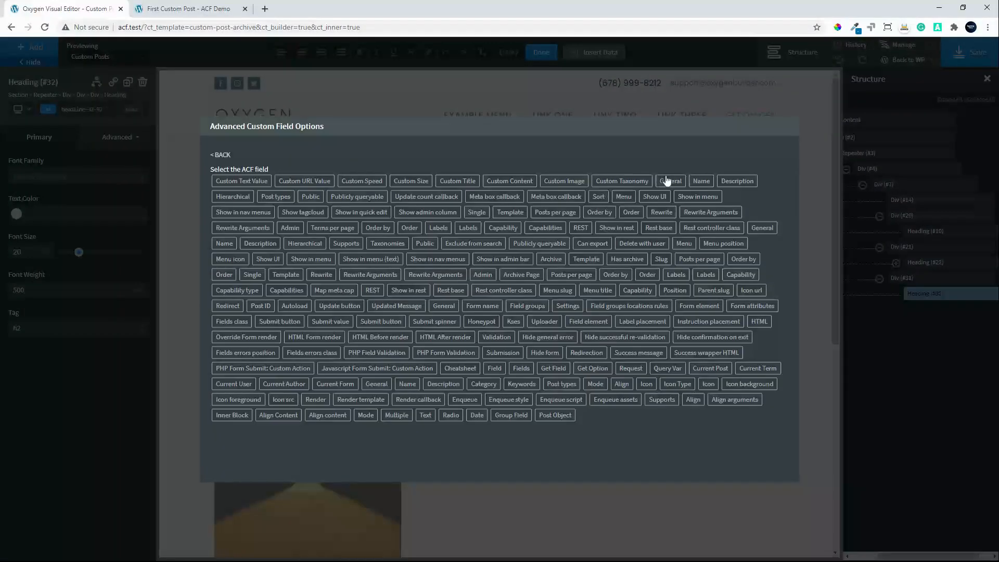
left_click(363, 182)
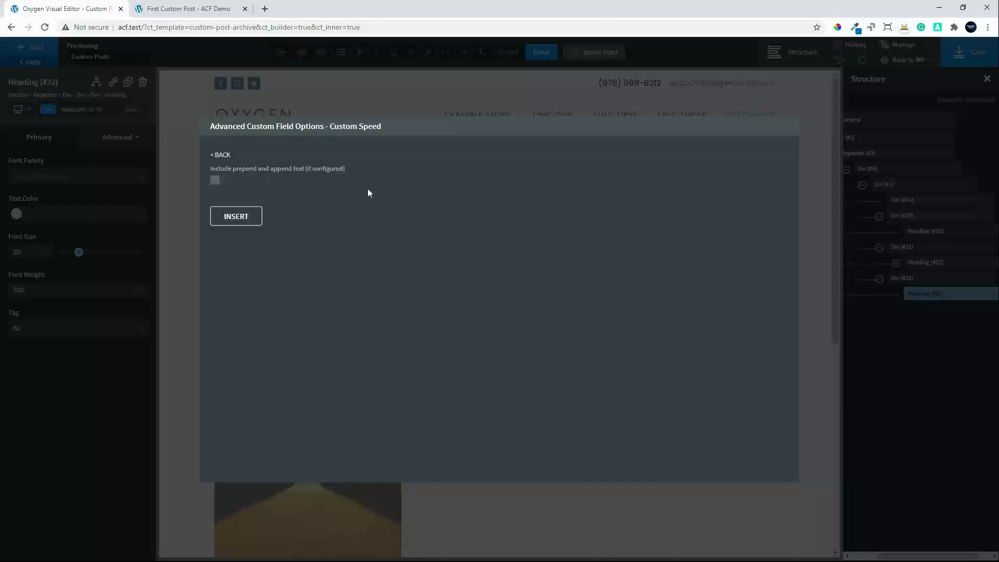
left_click(225, 219)
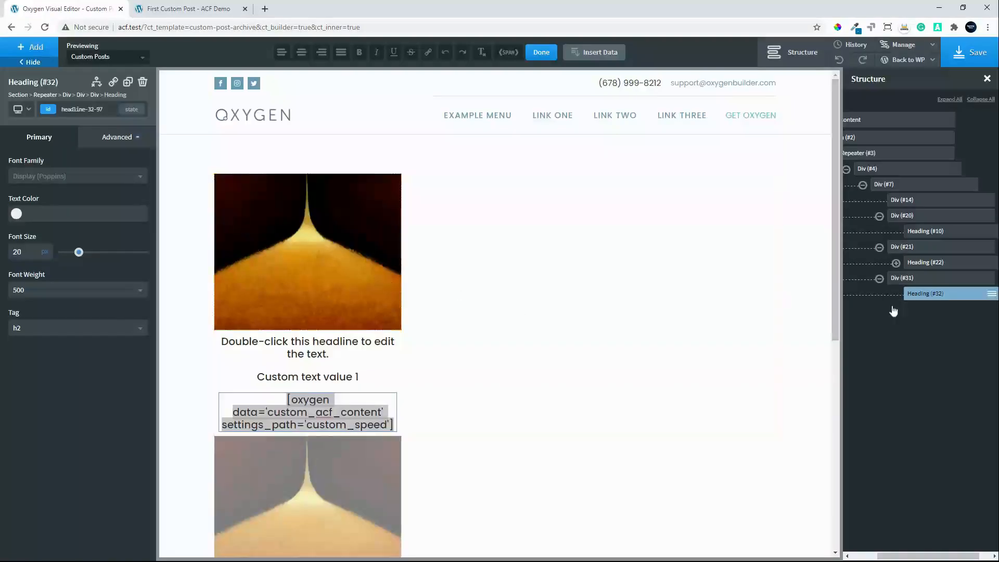
left_click(924, 283)
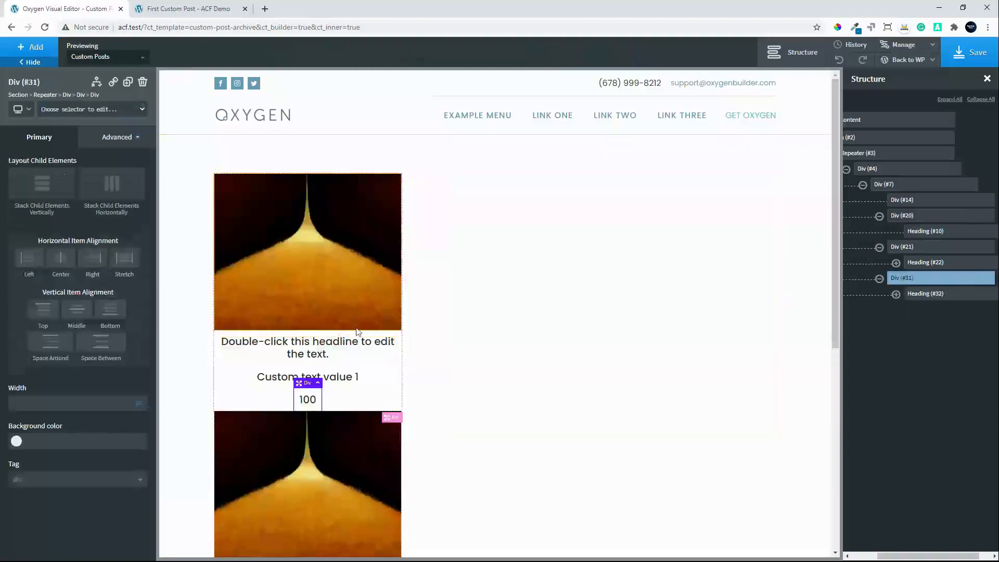
- Duplicate the Div that wraps the placeholder headline and open the dynamic data options for the copied heading's text
left_click(904, 216)
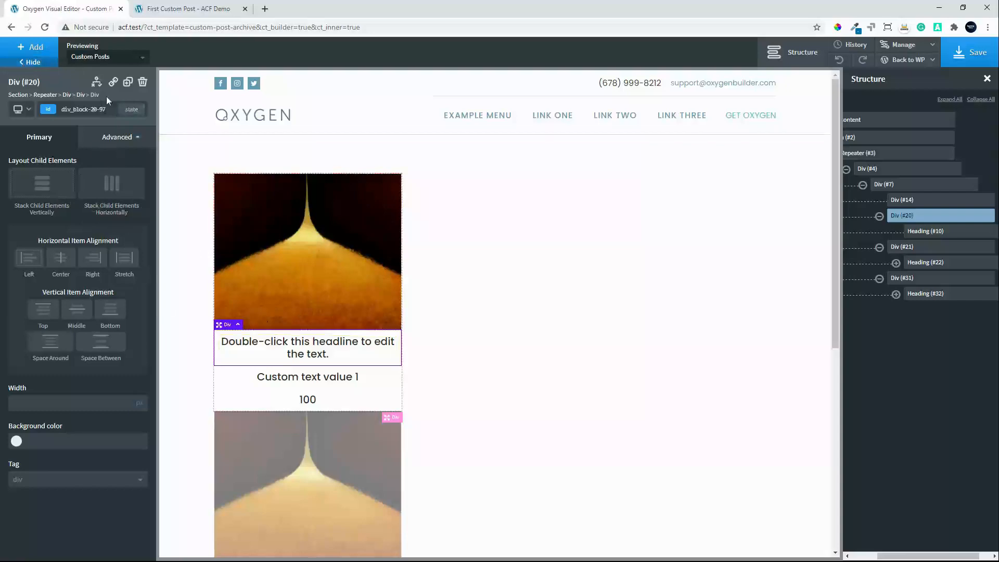
left_click(127, 83)
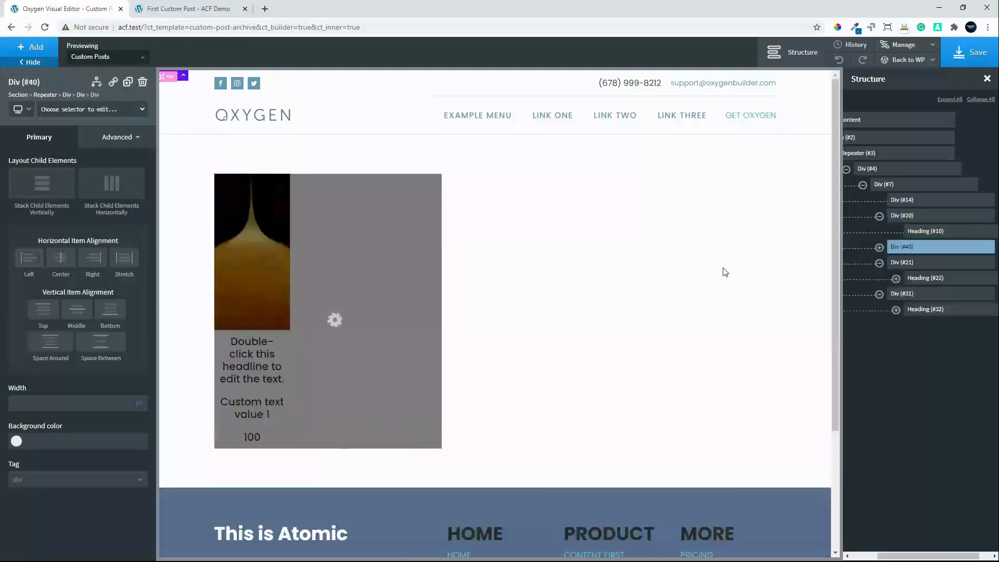
double_click(323, 385)
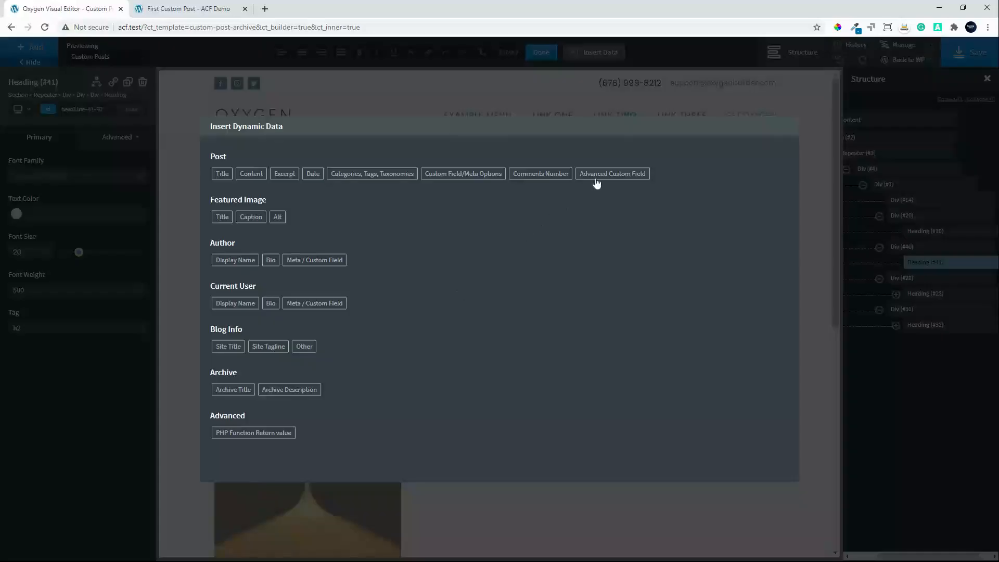
left_click(605, 180)
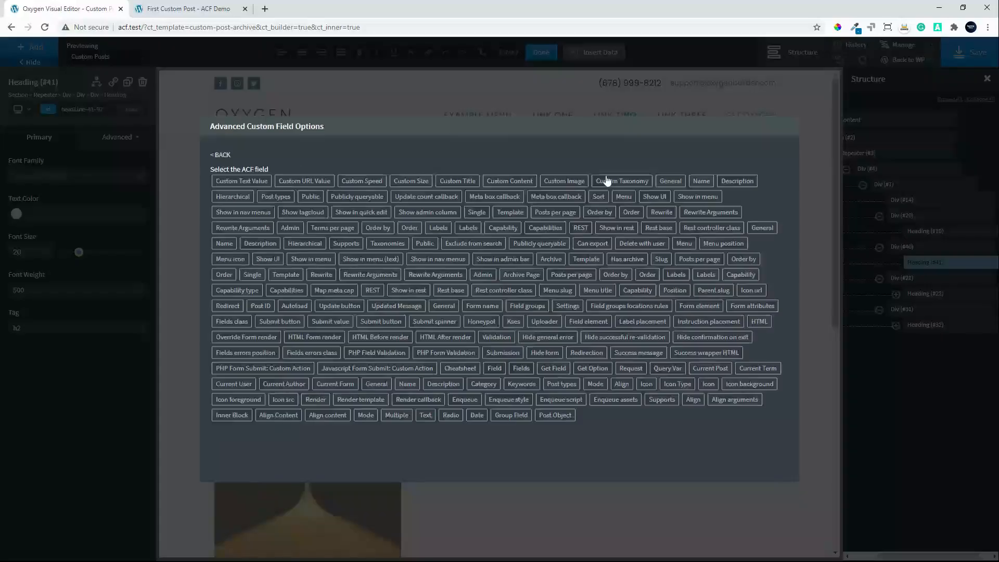
left_click(617, 184)
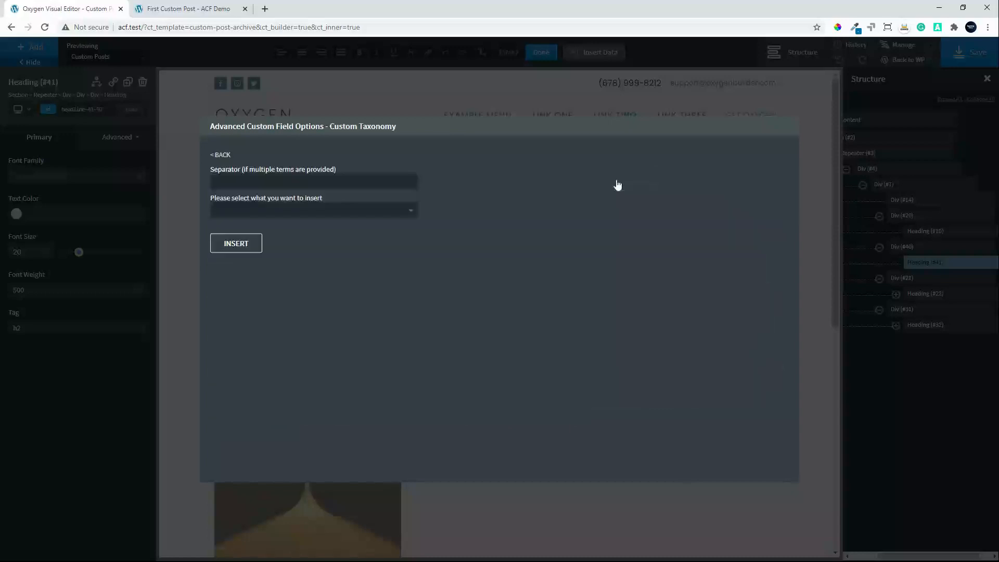
left_click(335, 182)
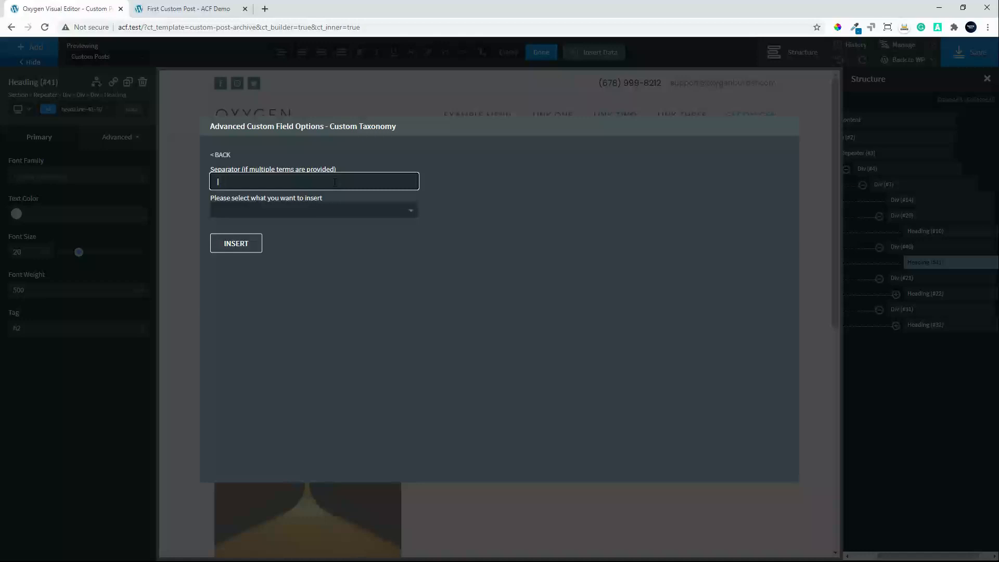
left_click(307, 209)
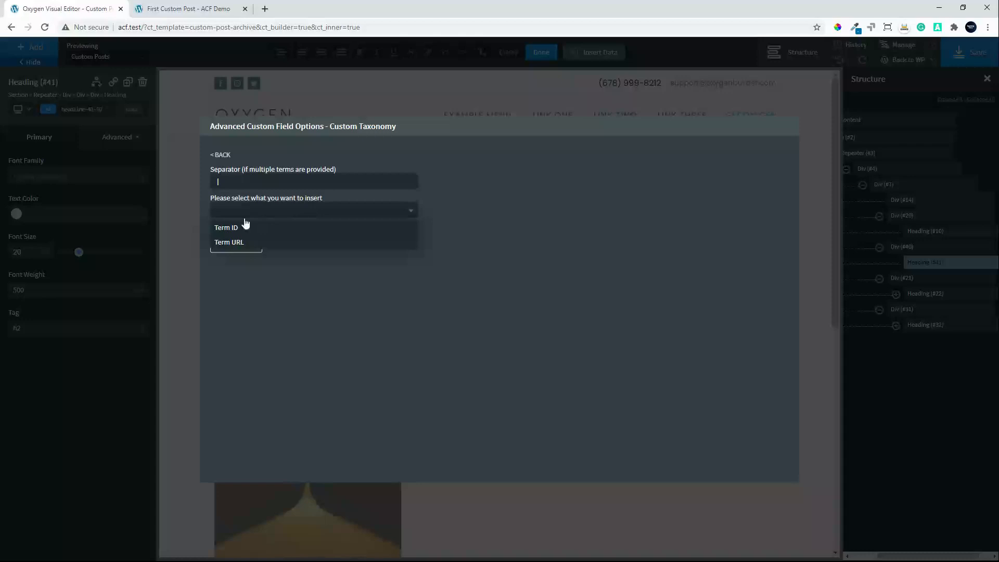
left_click(498, 226)
left_click(225, 157)
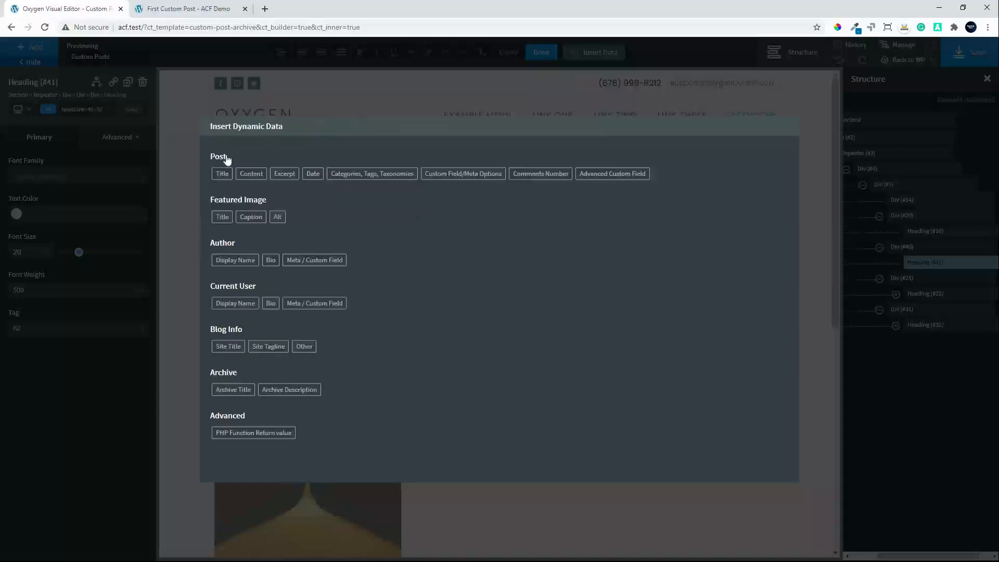
- Replace the copied heading's text with the post's custom_categories taxonomy terms, using " | " as the separator
left_click(385, 173)
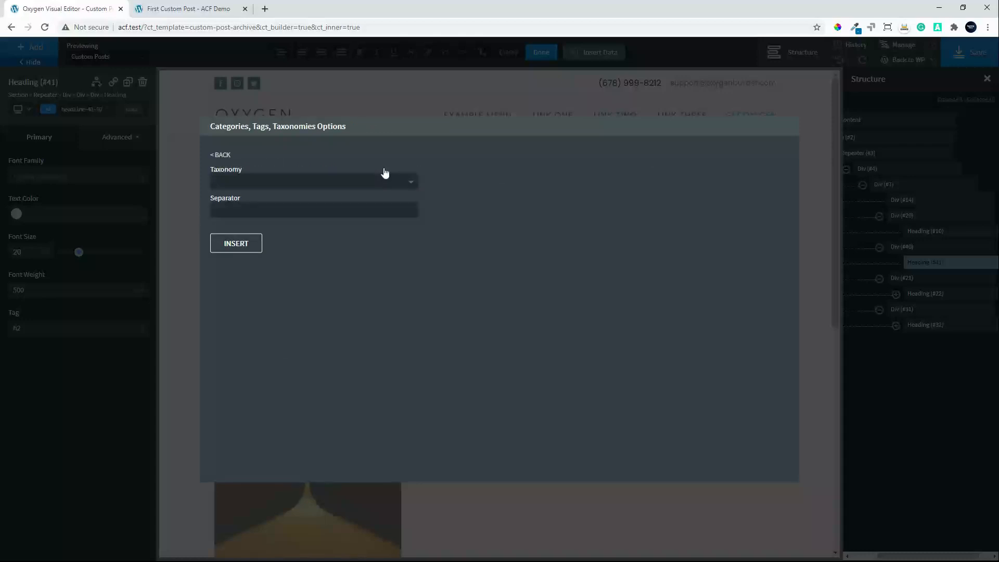
left_click(269, 179)
left_click(263, 229)
left_click(252, 214)
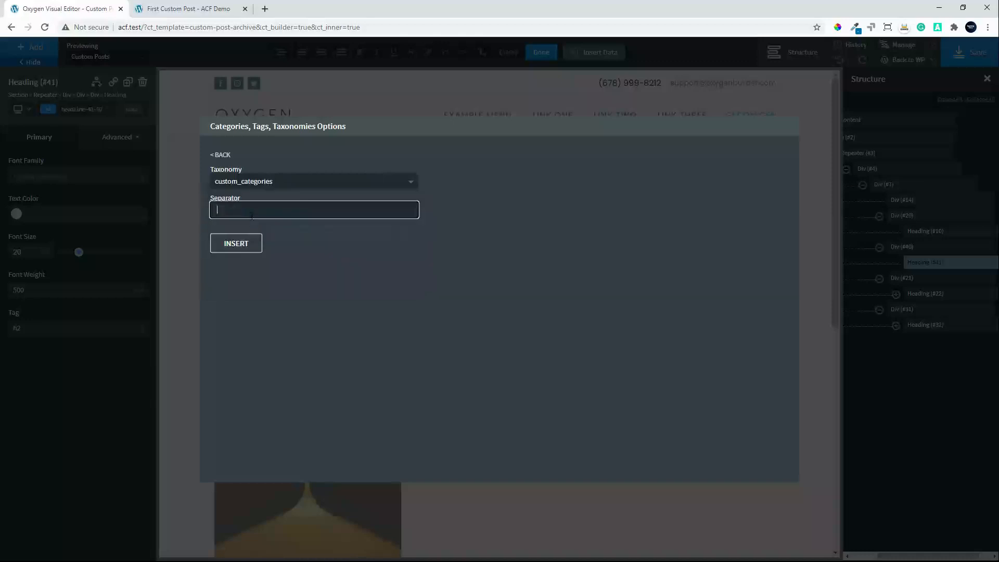
type("|")
left_click(230, 249)
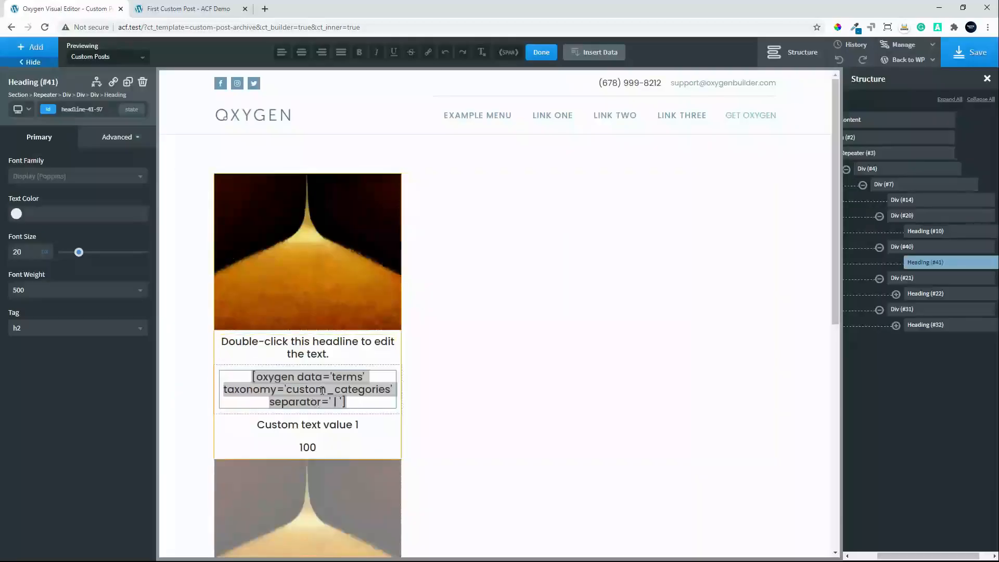
left_click(415, 399)
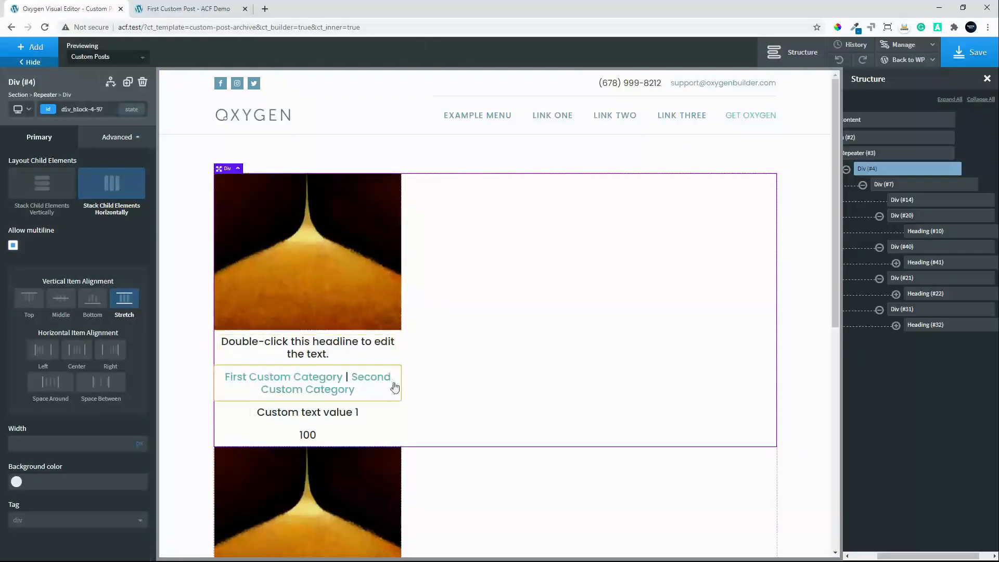
- Move the Div with the Custom Text Value heading inside the card's image Div
left_click(900, 204)
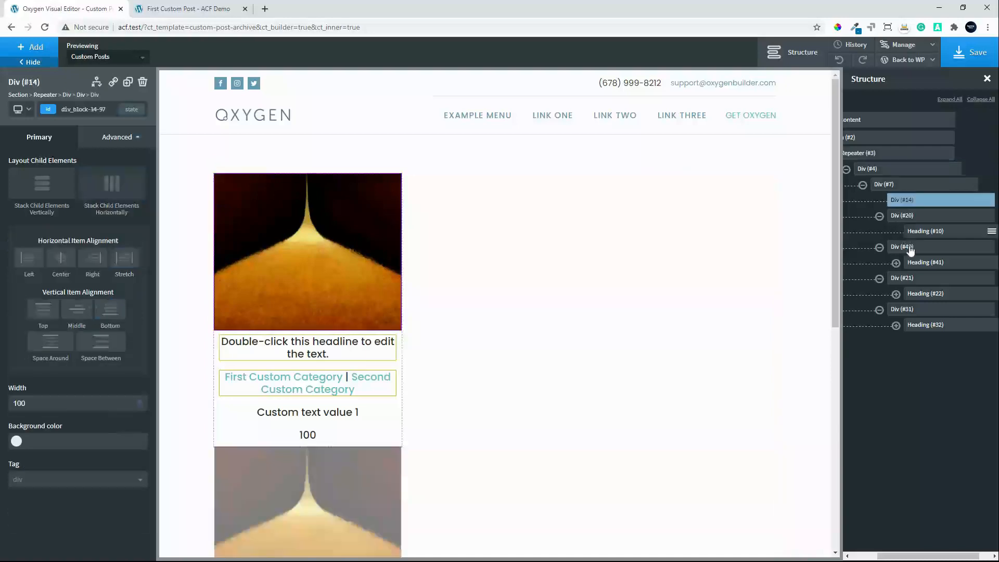
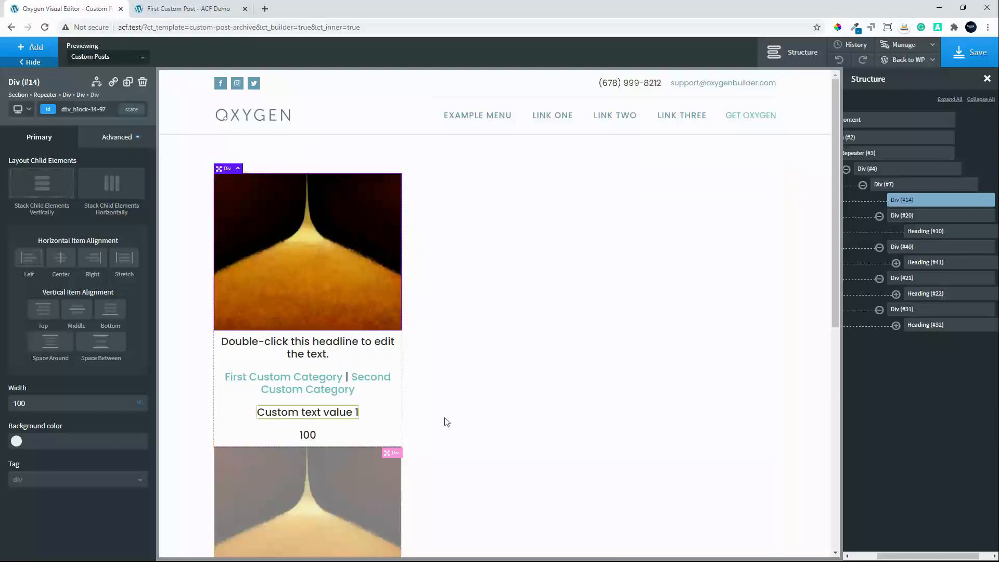
left_click(911, 279)
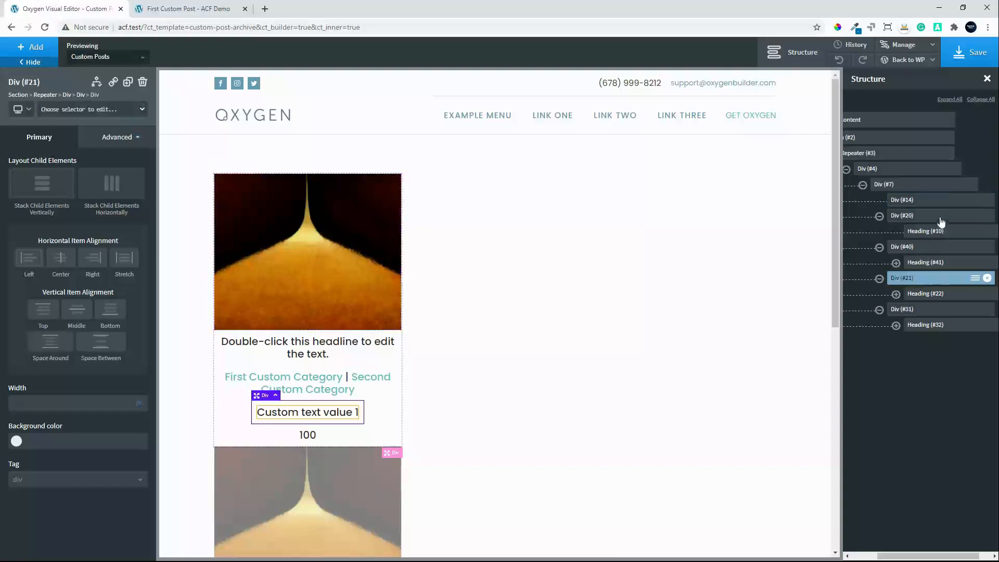
mouse_move(944, 213)
left_mouse_down()
mouse_move(960, 206)
mouse_move(949, 205)
mouse_move(969, 218)
mouse_move(968, 236)
mouse_move(940, 218)
mouse_move(940, 205)
mouse_move(937, 234)
mouse_move(945, 215)
left_mouse_up()
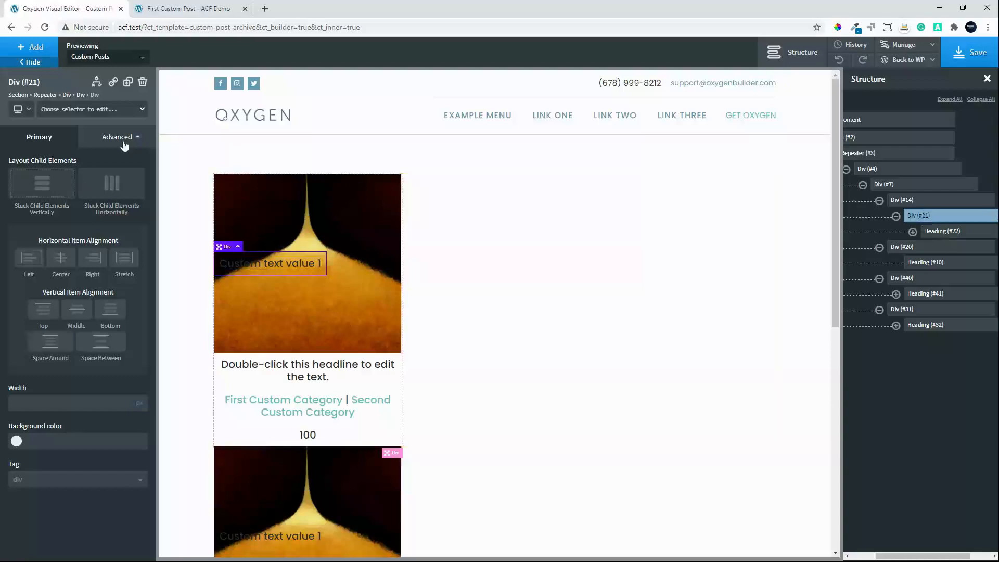
- Give the Div around the Custom text value heading an absolute position with right and bottom offsets of 0
left_click(110, 134)
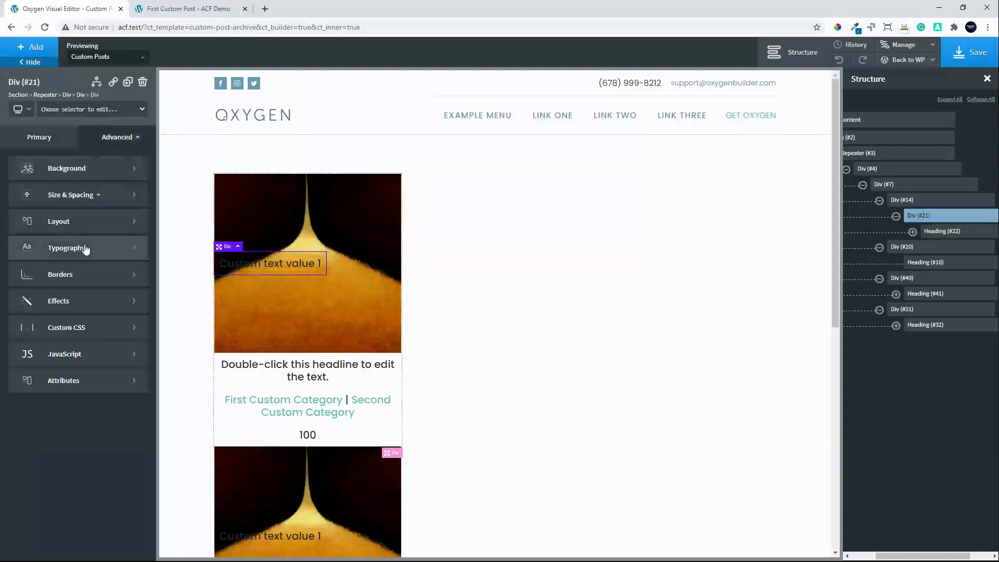
left_click(73, 223)
scroll(145, 373, "down", 5)
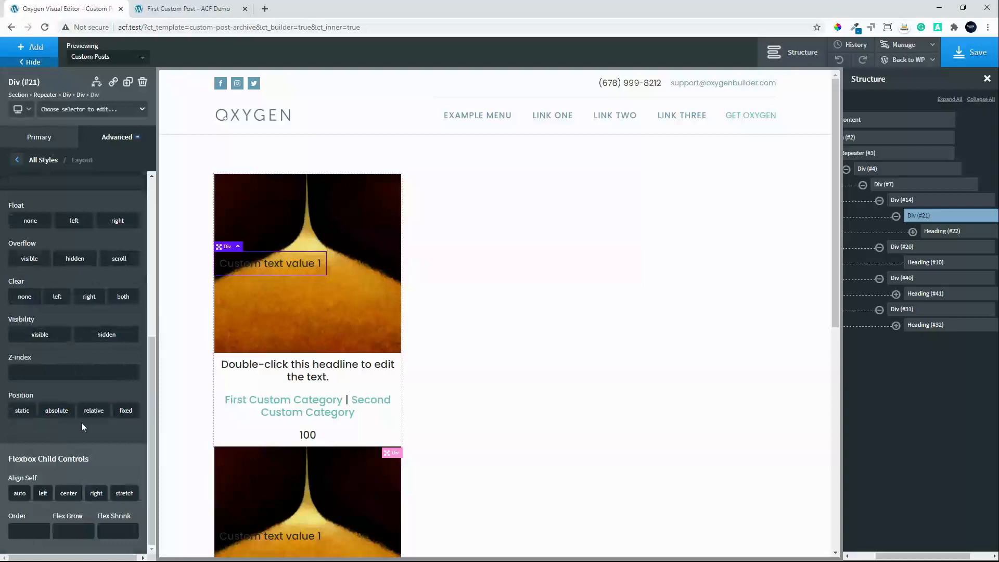
left_click(58, 412)
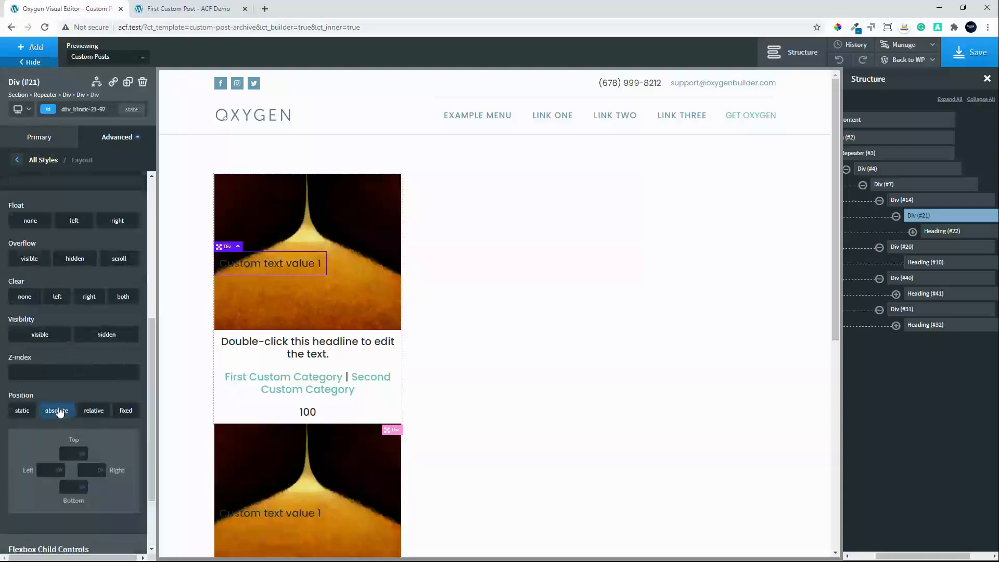
left_click(90, 473)
type("0")
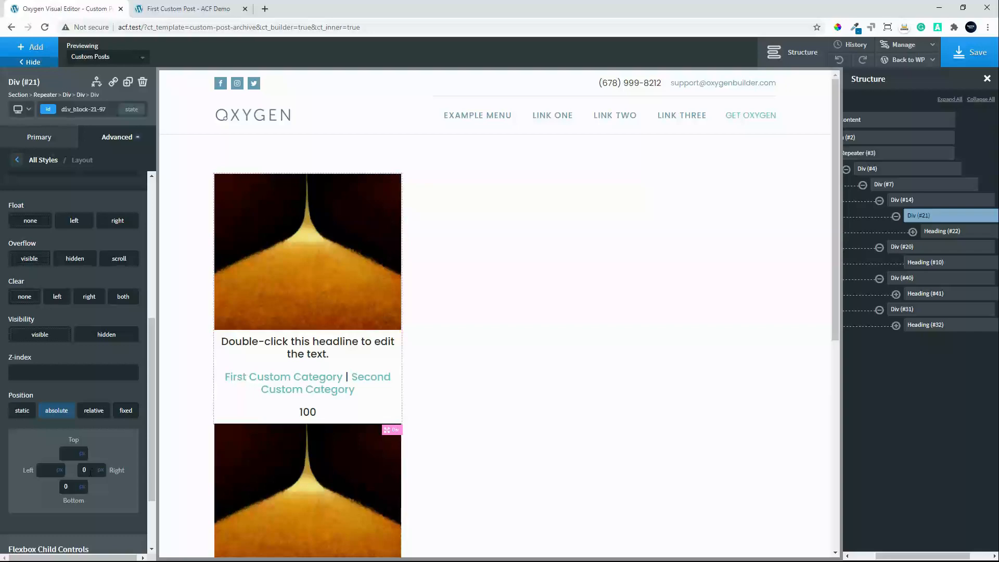
left_click_drag(91, 471, 76, 470)
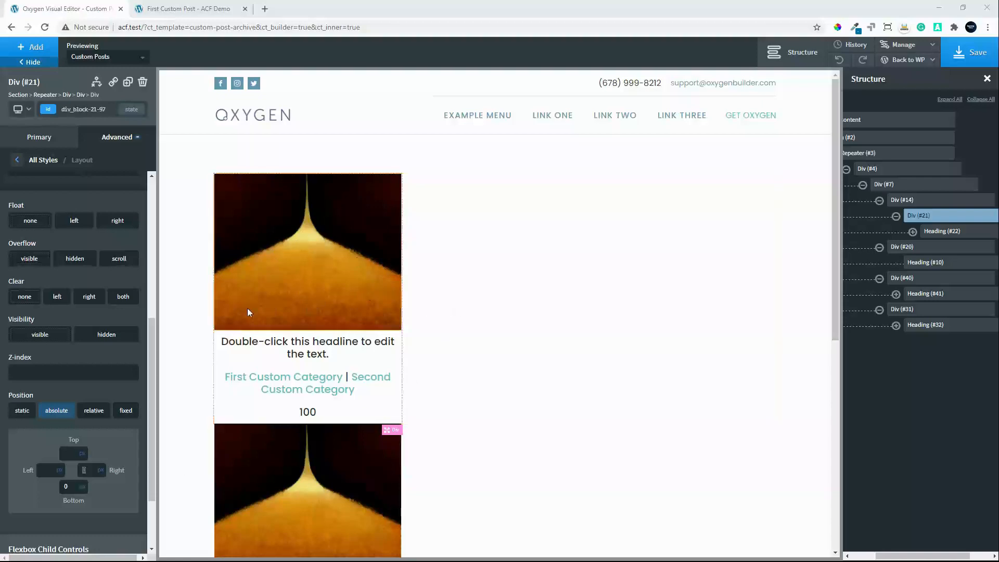
- Set the parent image Div's position to relative and open its size and spacing settings
left_click(920, 203)
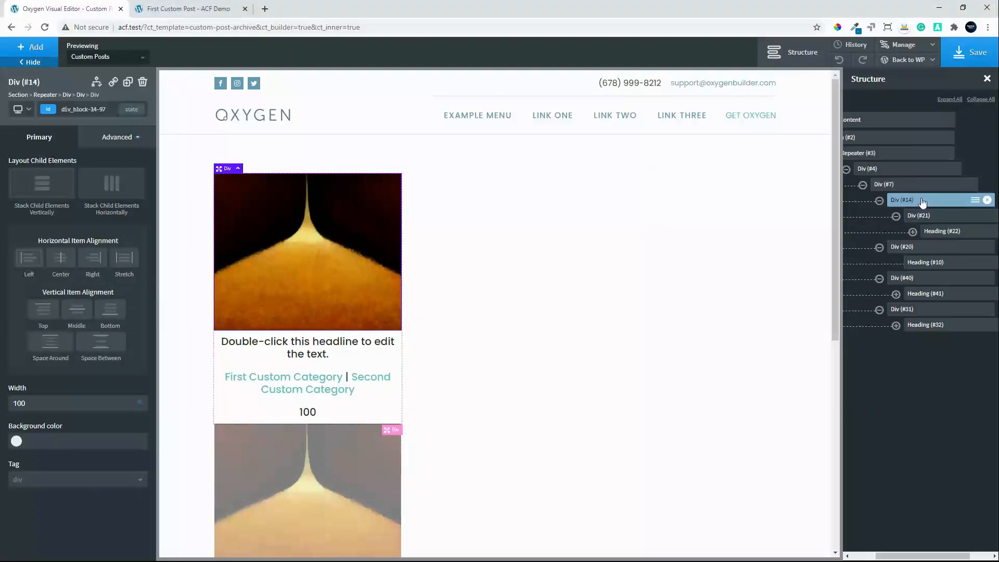
left_click(113, 139)
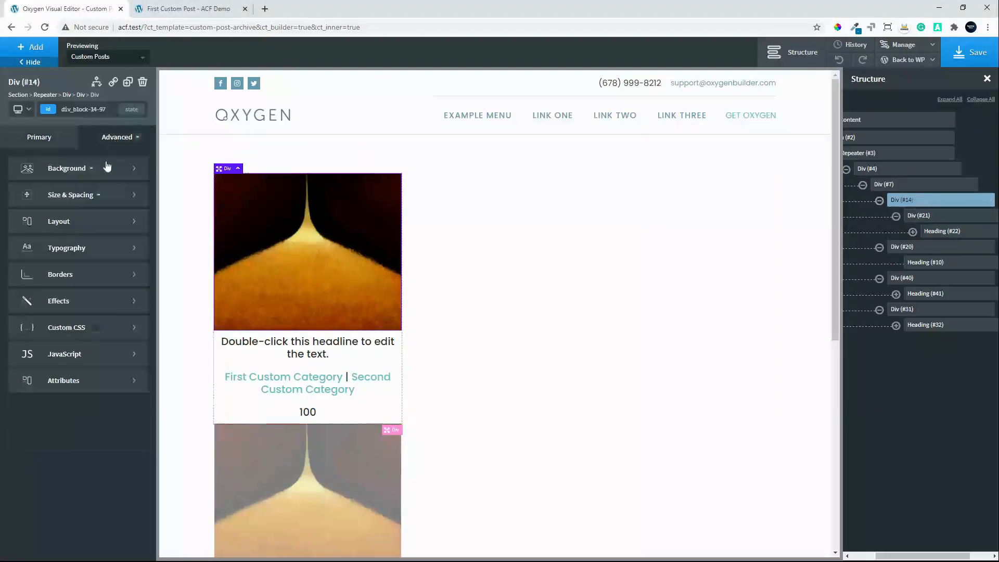
left_click(63, 223)
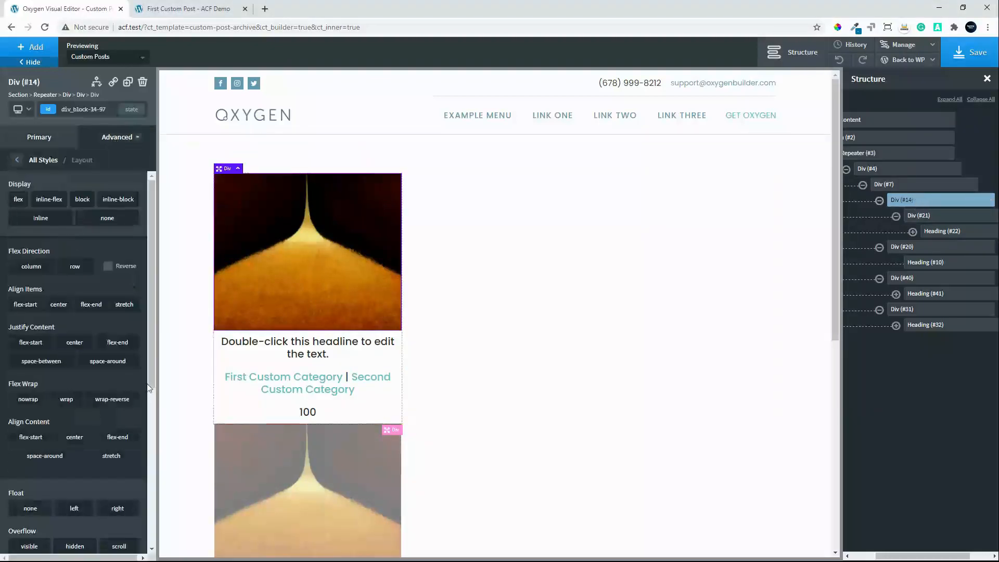
scroll(139, 504, "down", 5)
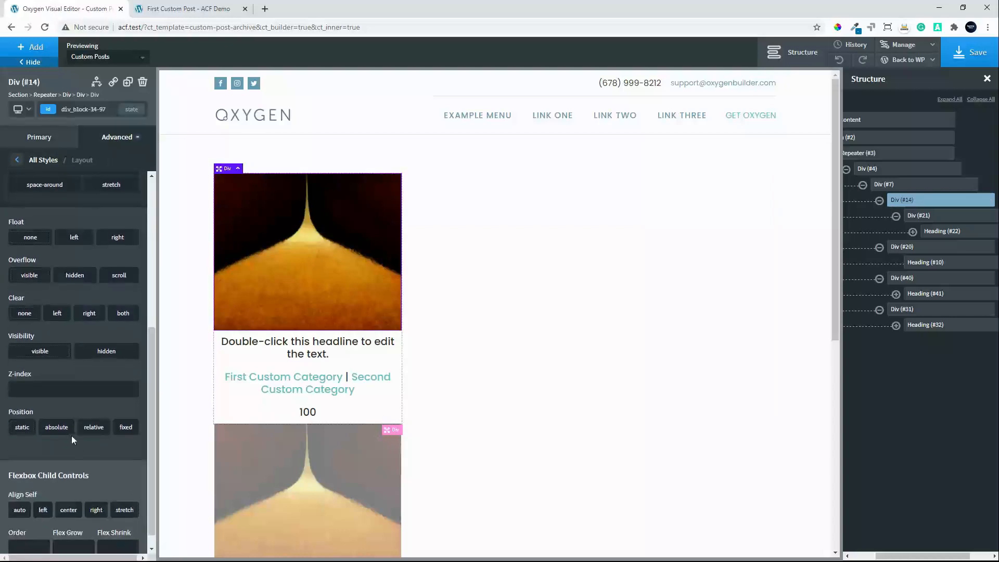
left_click(93, 428)
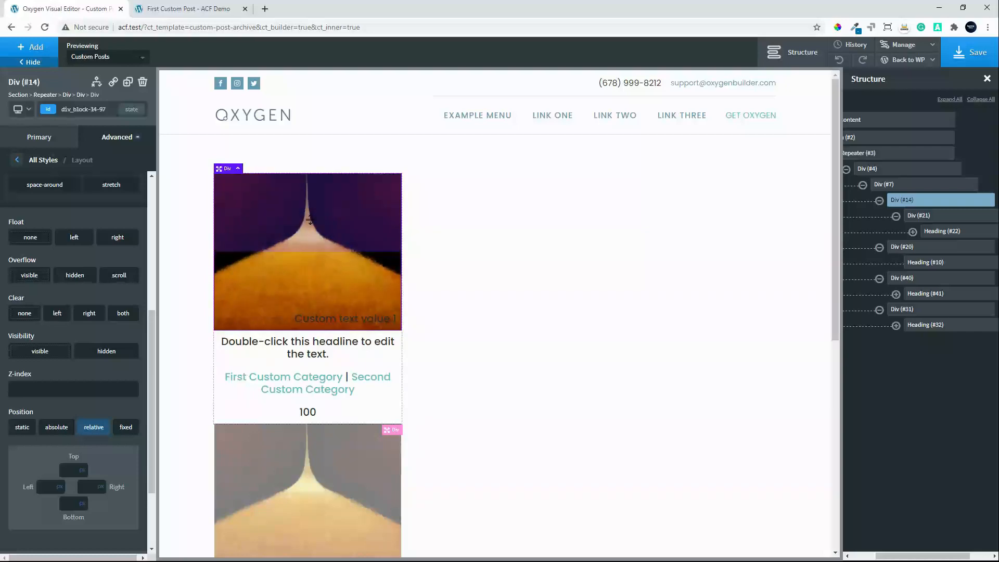
left_click(16, 161)
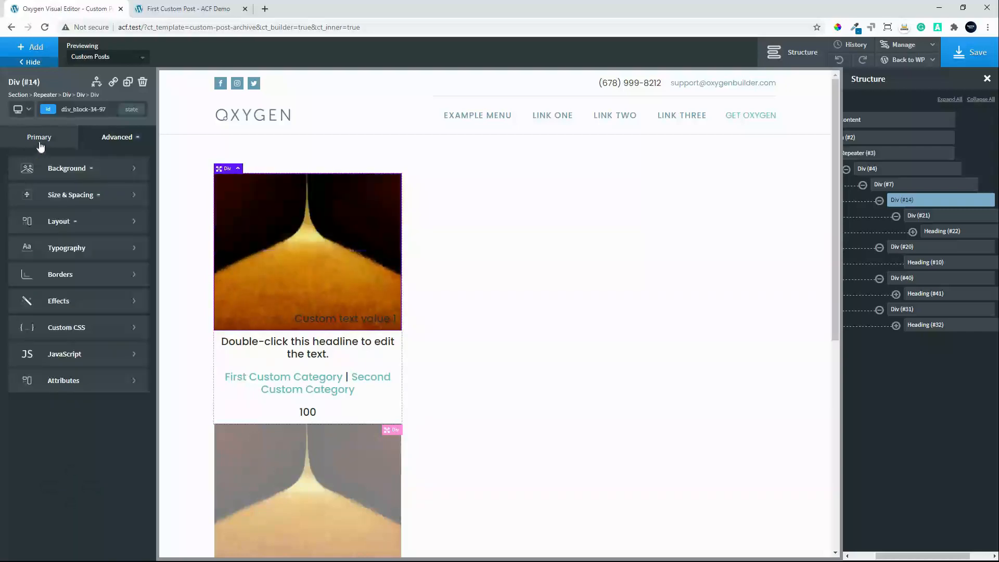
left_click(58, 197)
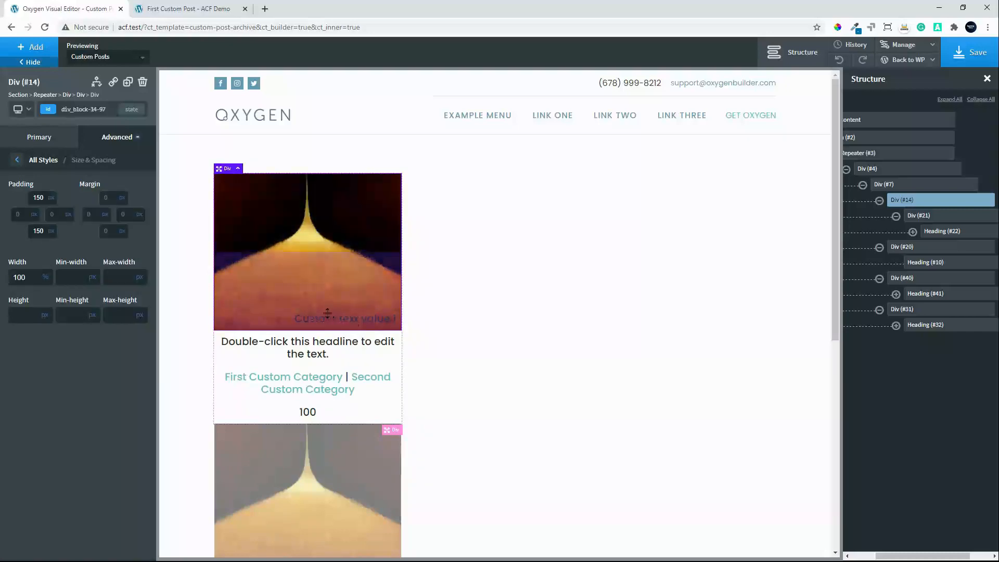
- Give the overlay Div inside the image Div a dark red background color, #a00000
left_click(925, 217)
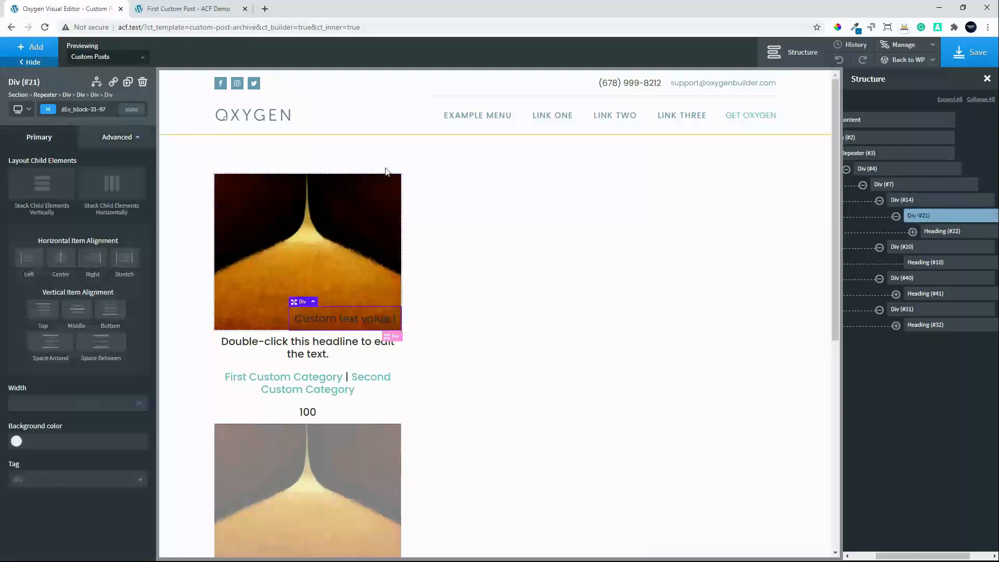
left_click(105, 137)
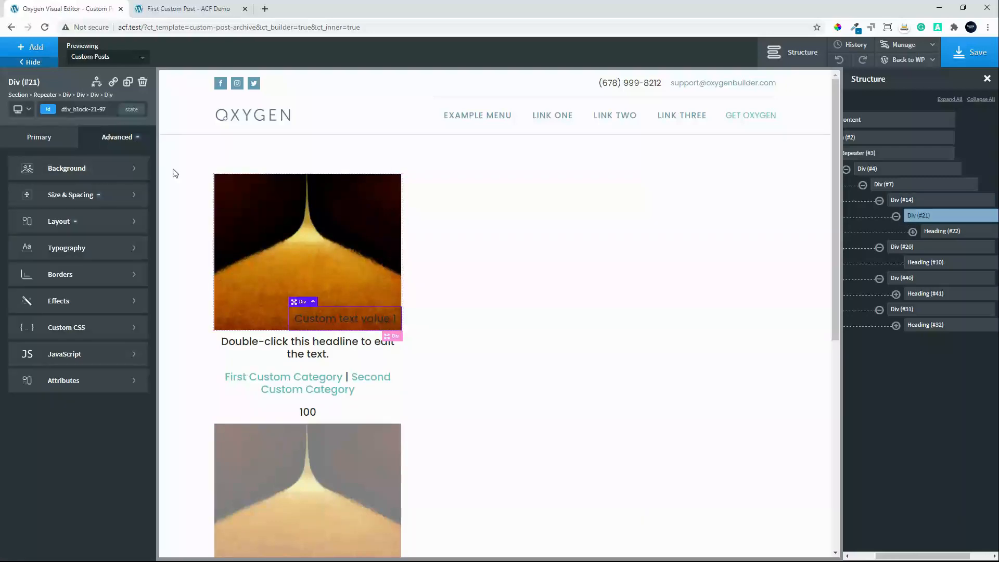
left_click(82, 170)
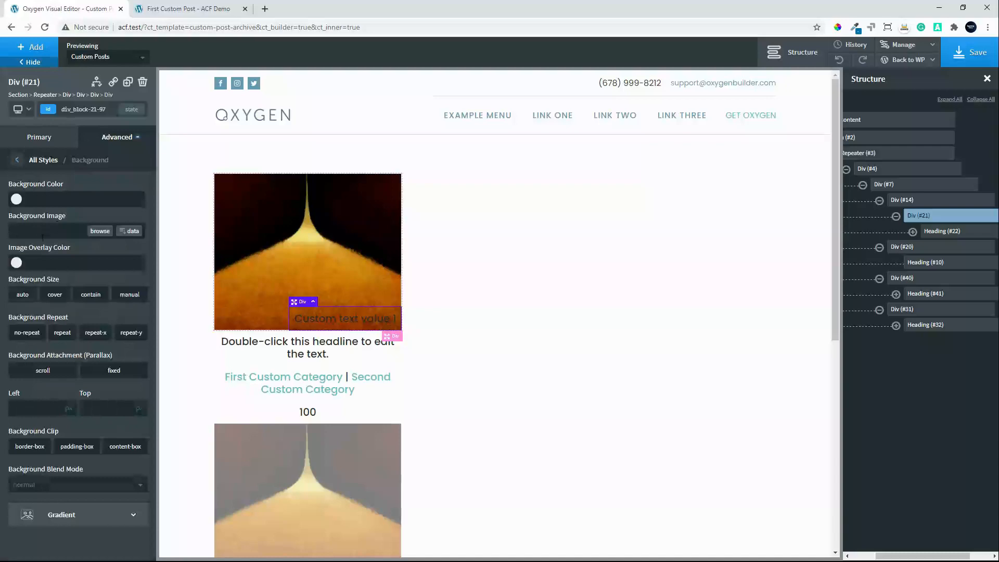
left_click(16, 200)
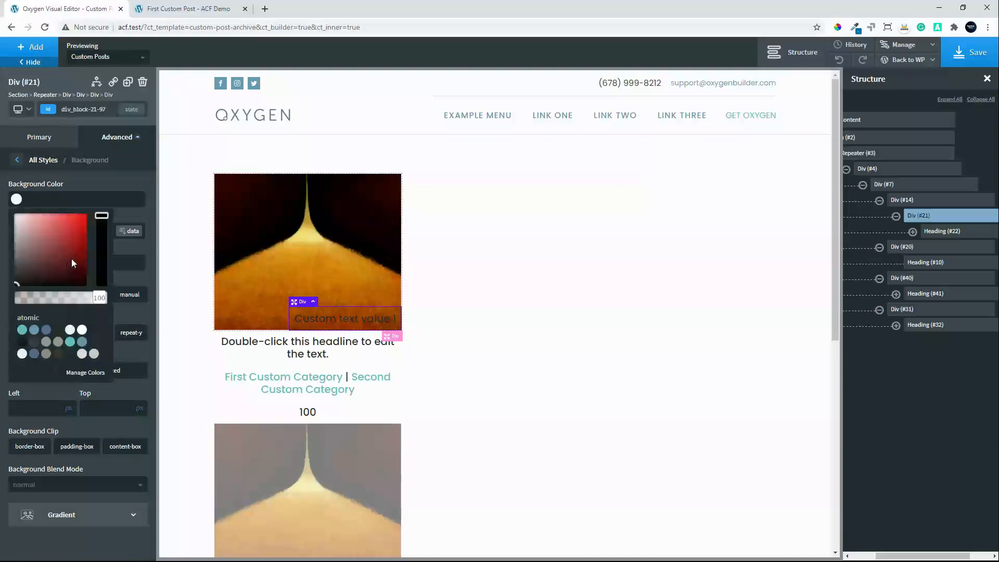
left_click_drag(73, 263, 97, 241)
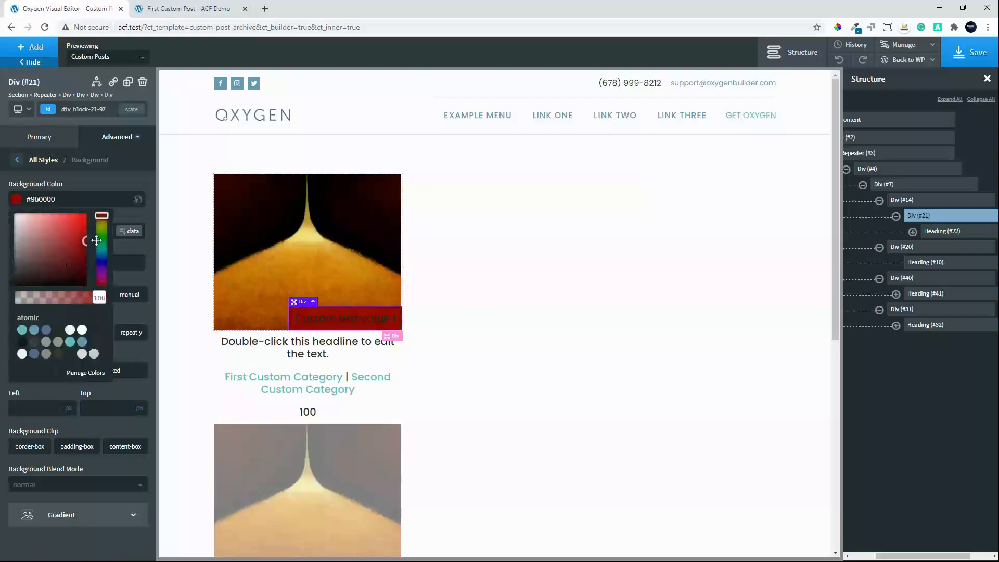
- Set the overlay heading's text color to the atomic White global color
left_click(931, 233)
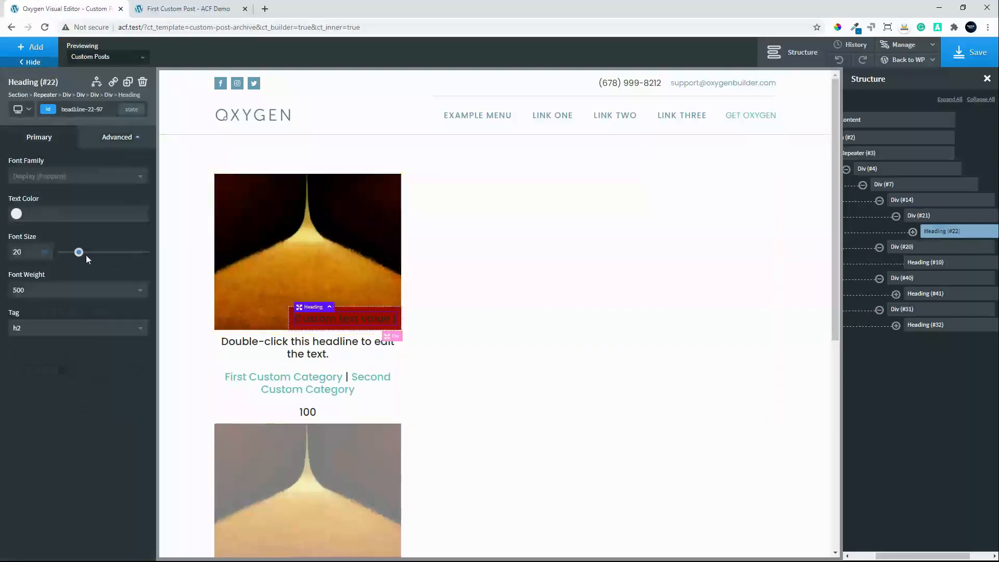
left_click(17, 213)
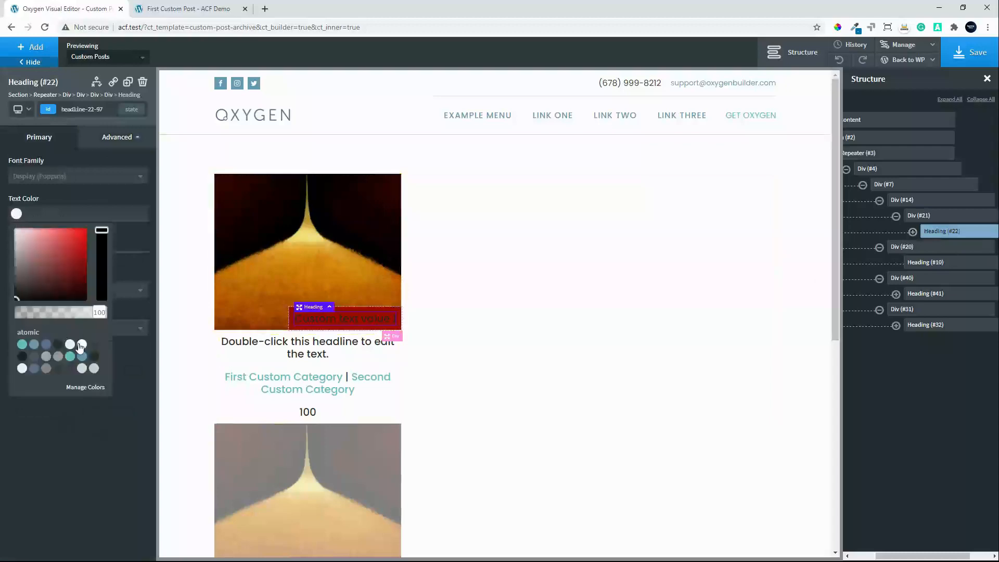
left_click(80, 345)
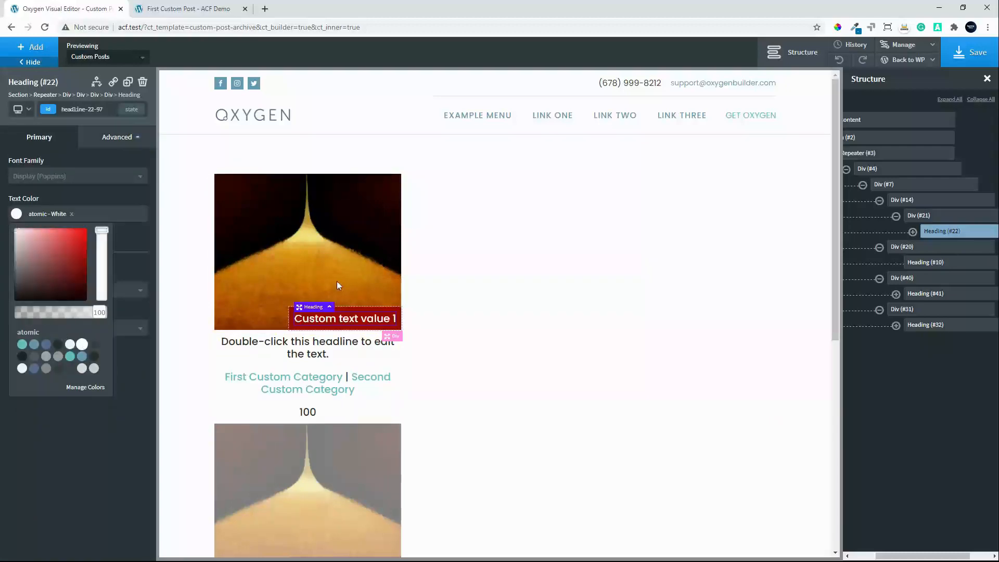
- Make the overlay Div's dark red background semi-transparent at 49 percent opacity
left_click(931, 223)
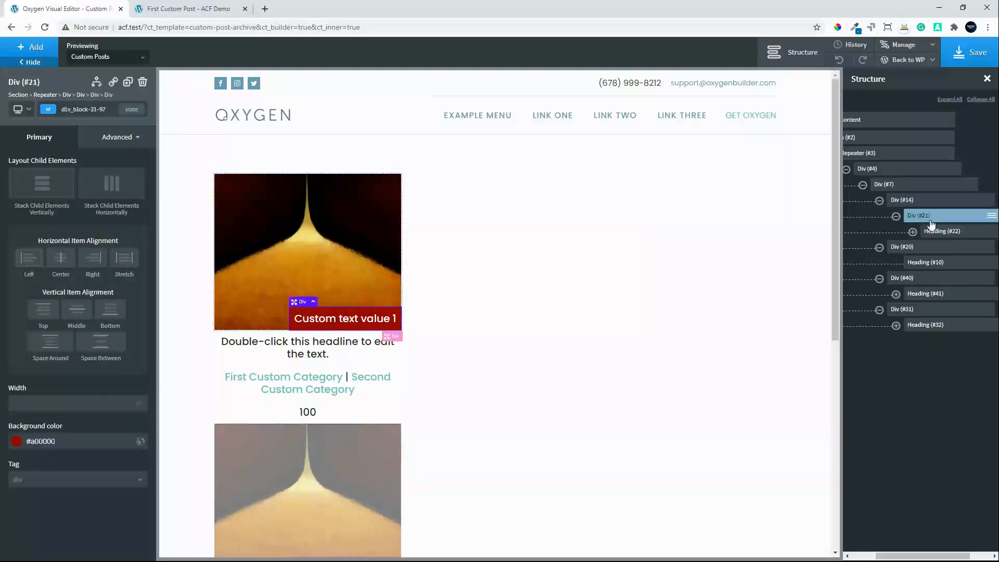
left_click(17, 441)
scroll(11, 441, "down", 3)
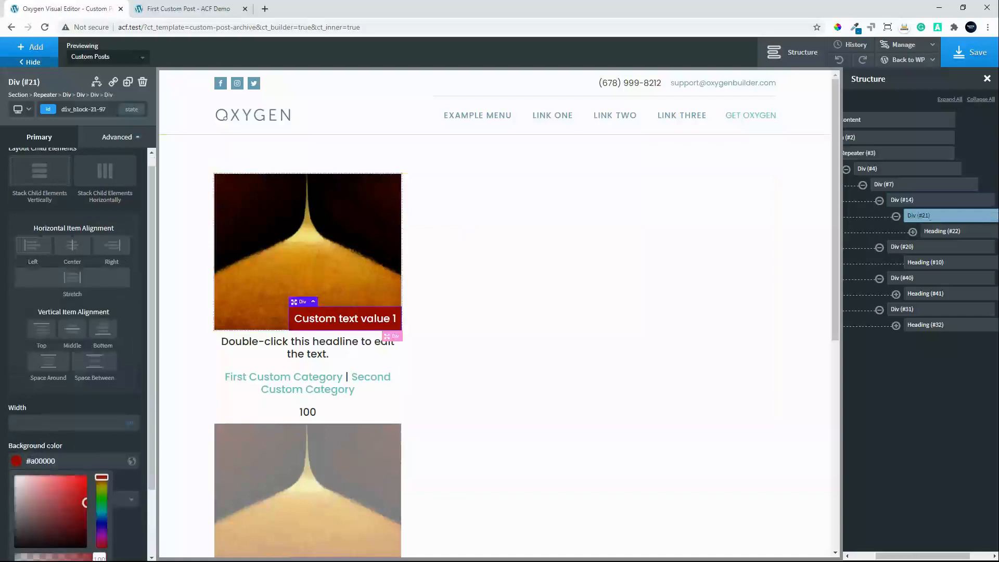
left_click_drag(102, 502, 64, 510)
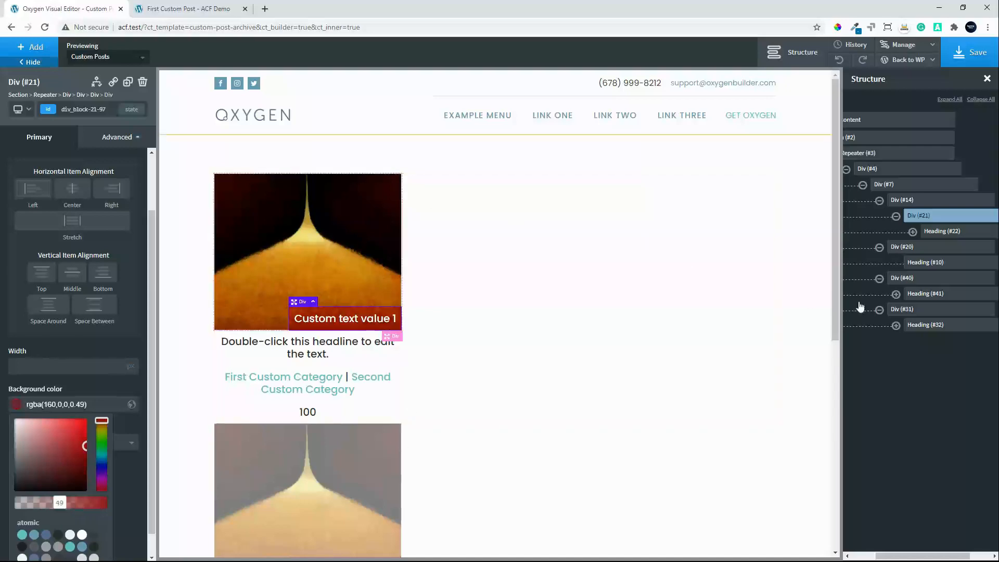
- Set the overlay Div's border radius to 5 px
left_click(116, 137)
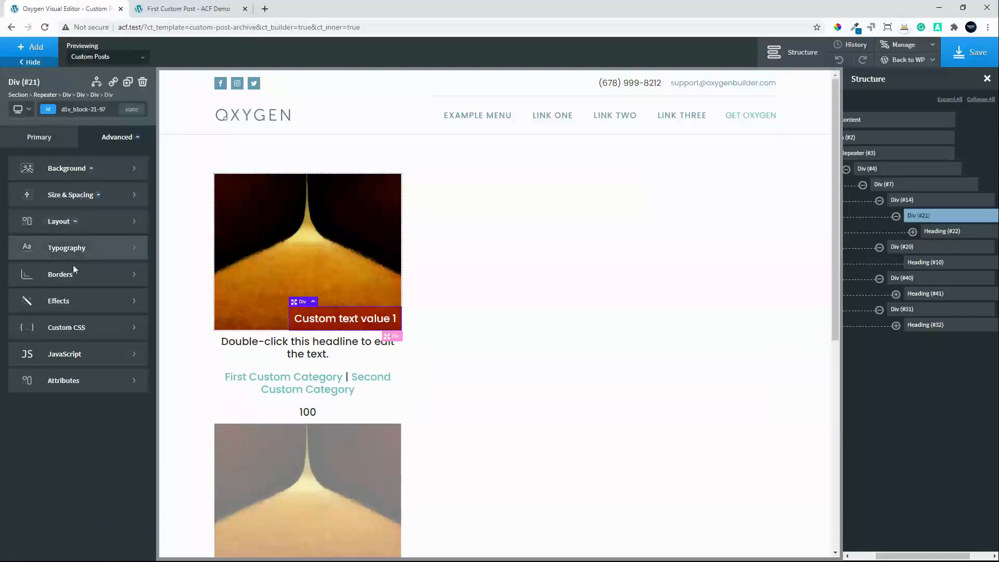
left_click(52, 275)
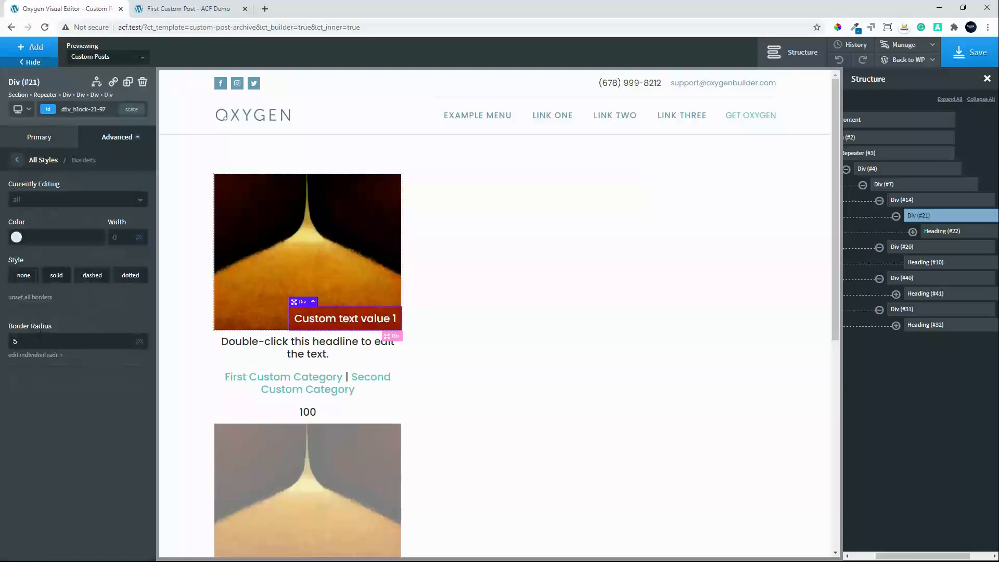
type("5")
left_click(17, 160)
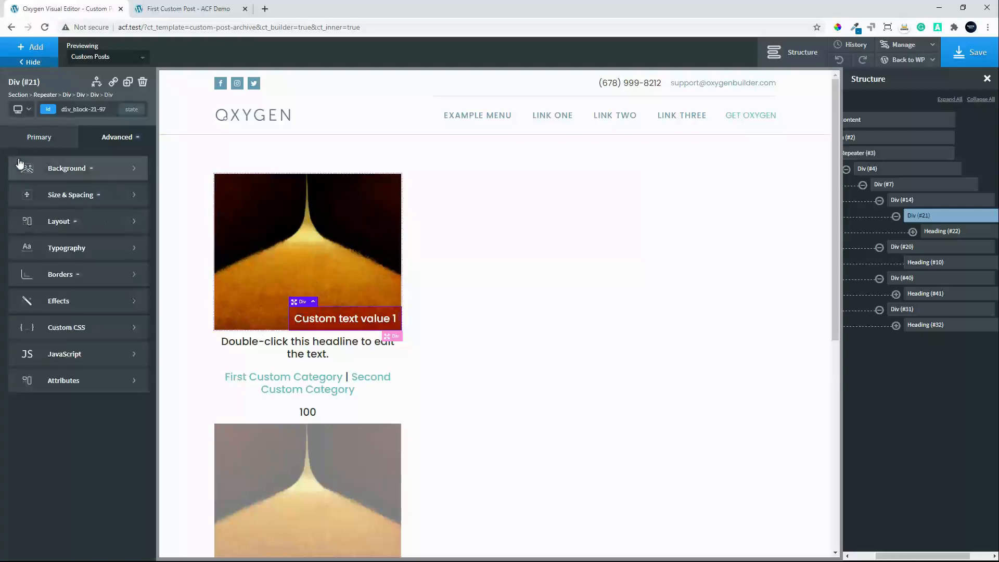
- Set the overlay Div's padding to 15 px and apply it to all four sides
left_click(61, 197)
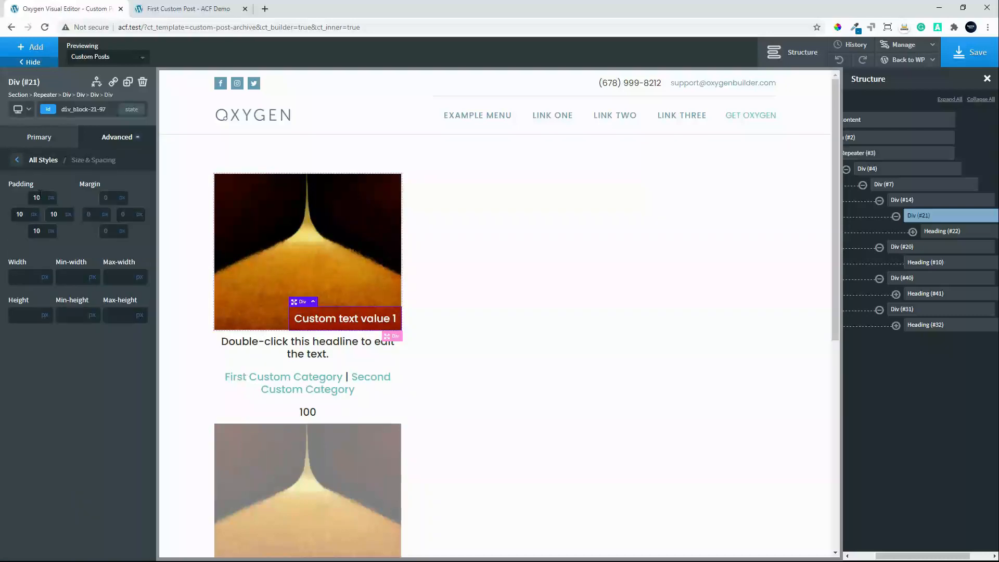
double_click(42, 197)
type("15")
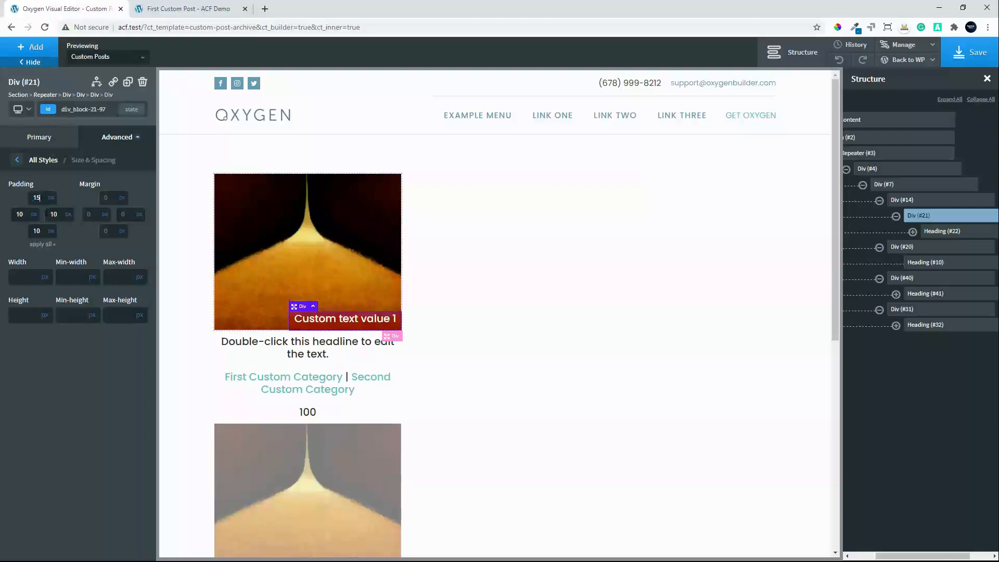
left_click(38, 245)
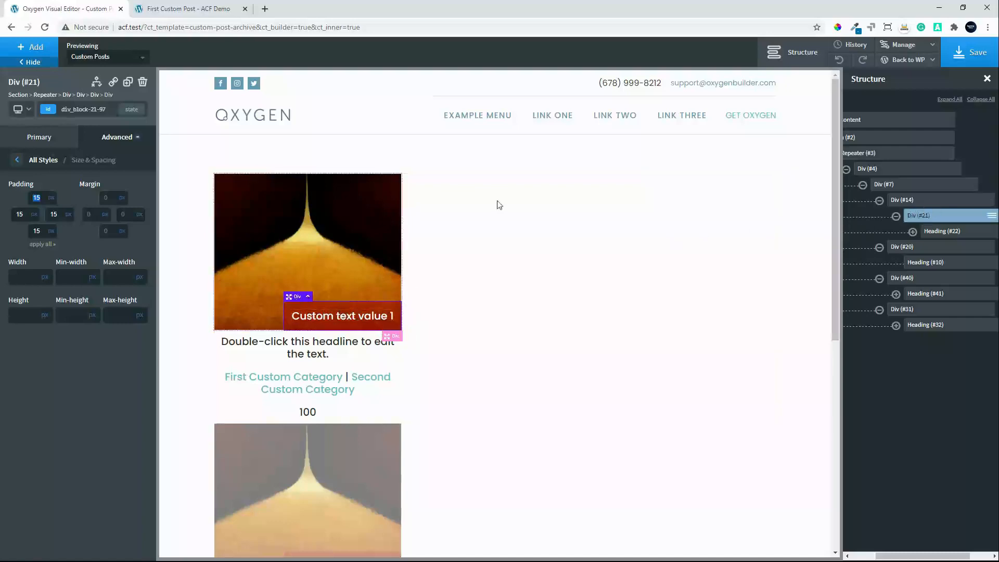
left_click(17, 161)
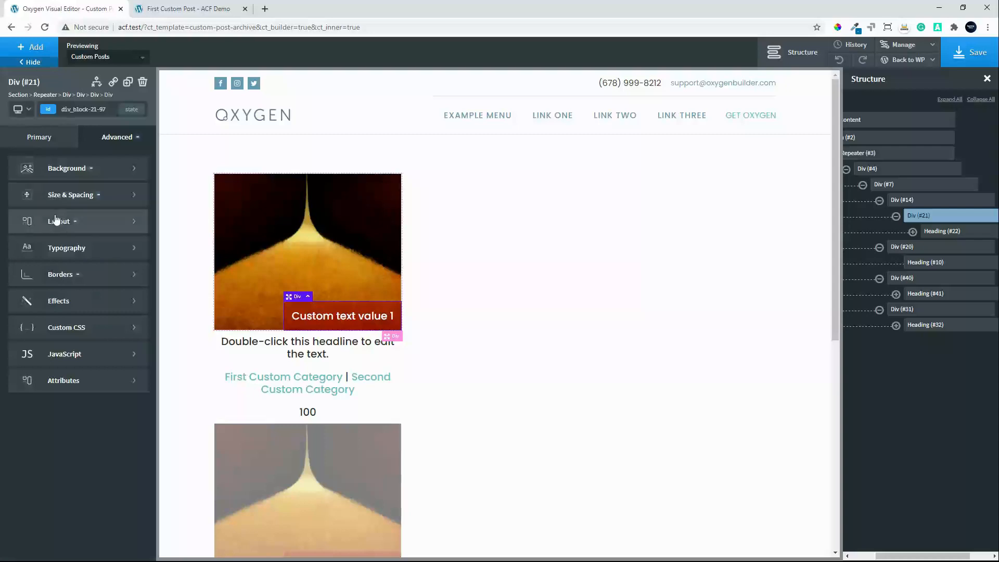
- Set the right, bottom and left position offsets of the custom text overlay div (#21) to 10
left_click(57, 220)
left_click_drag(150, 361, 155, 535)
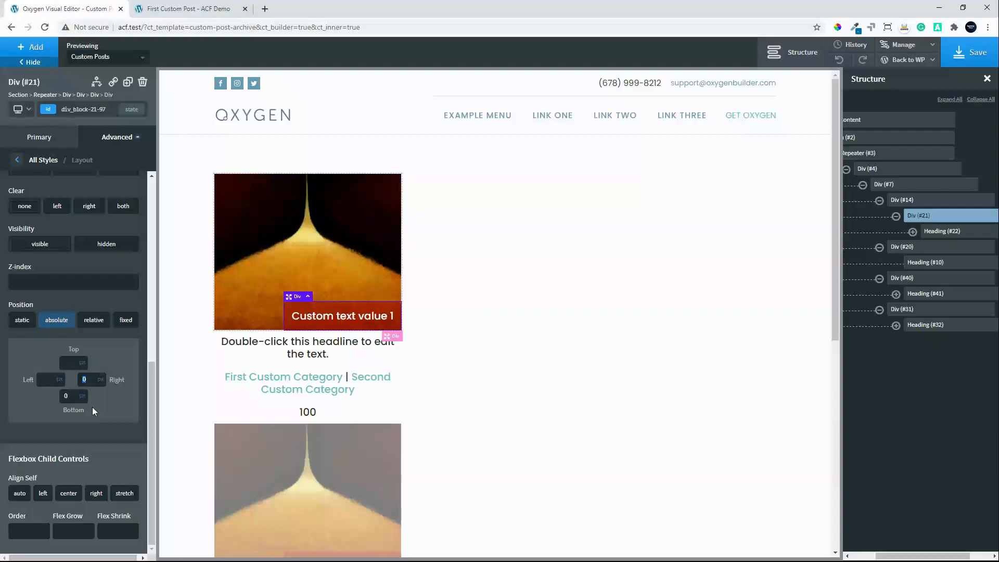
type("10")
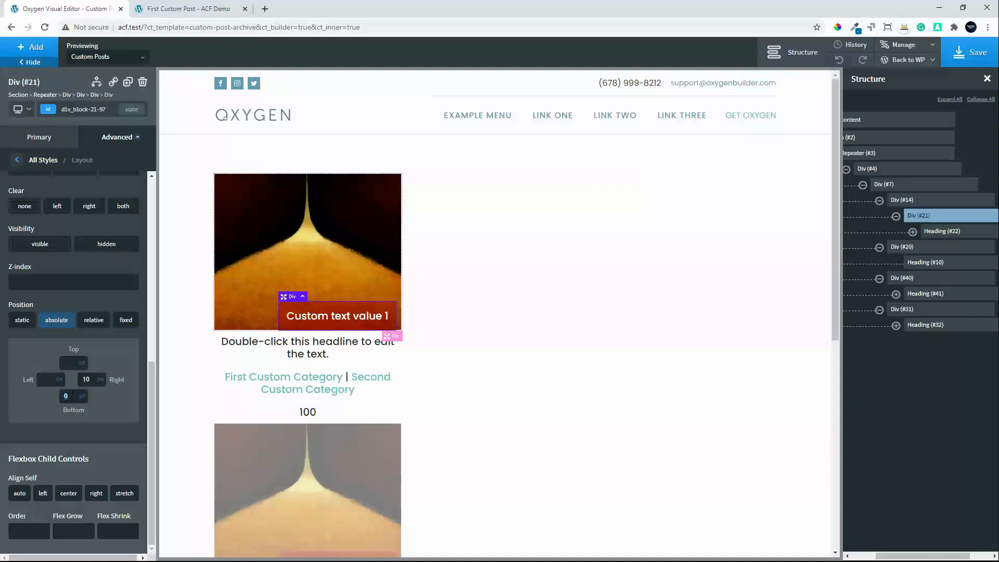
type("10")
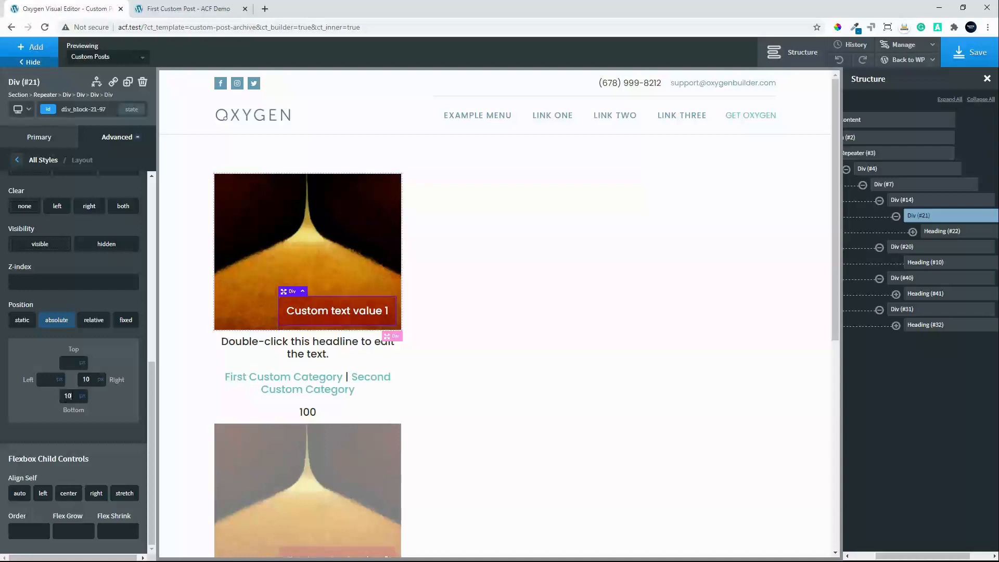
left_click(58, 380)
type("10")
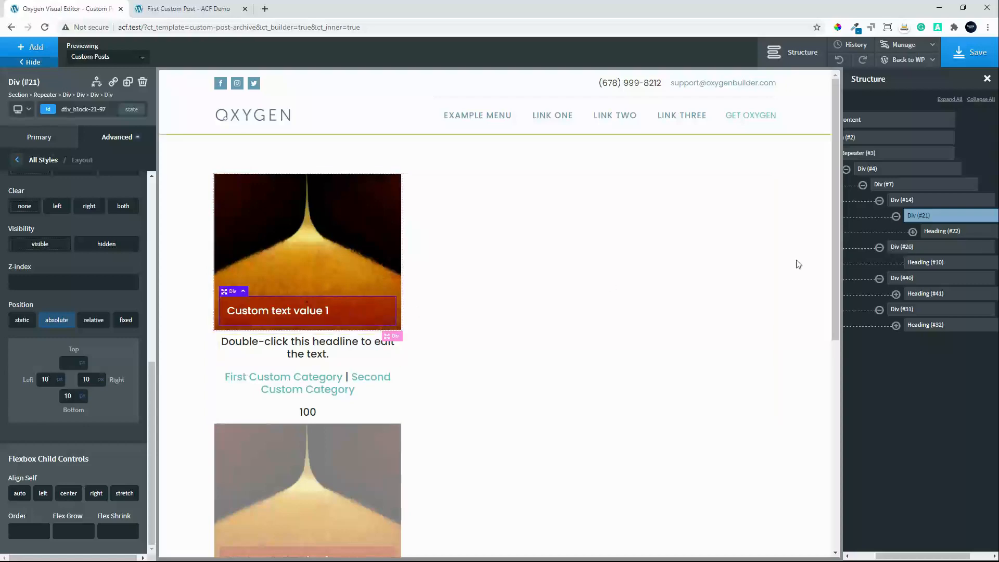
- Centre the heading horizontally inside the custom text overlay div
left_click(44, 143)
left_click(61, 258)
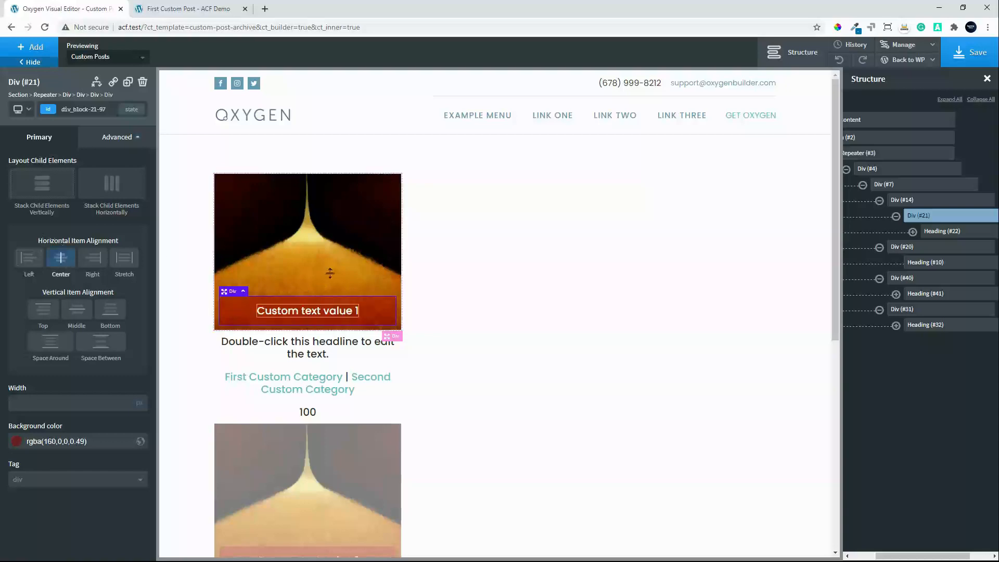
left_click(319, 239)
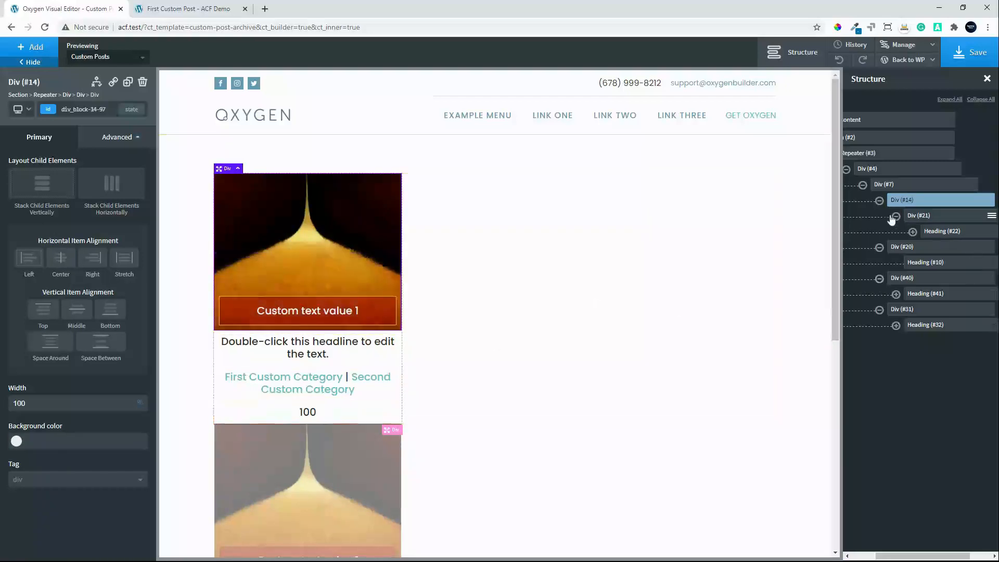
- Set the overlay div's top offset to 10 and clear its bottom and left offsets
left_click(916, 215)
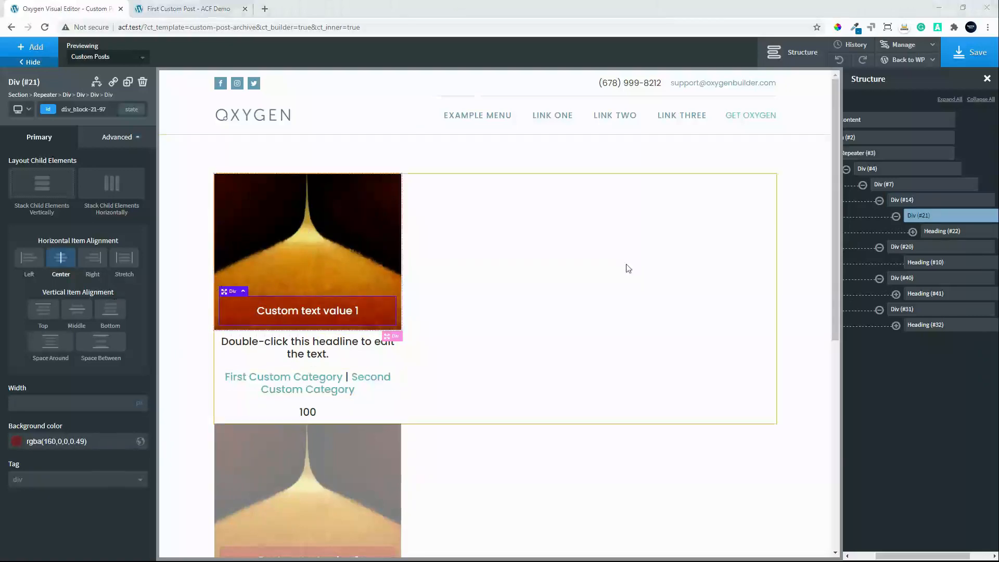
left_click(119, 137)
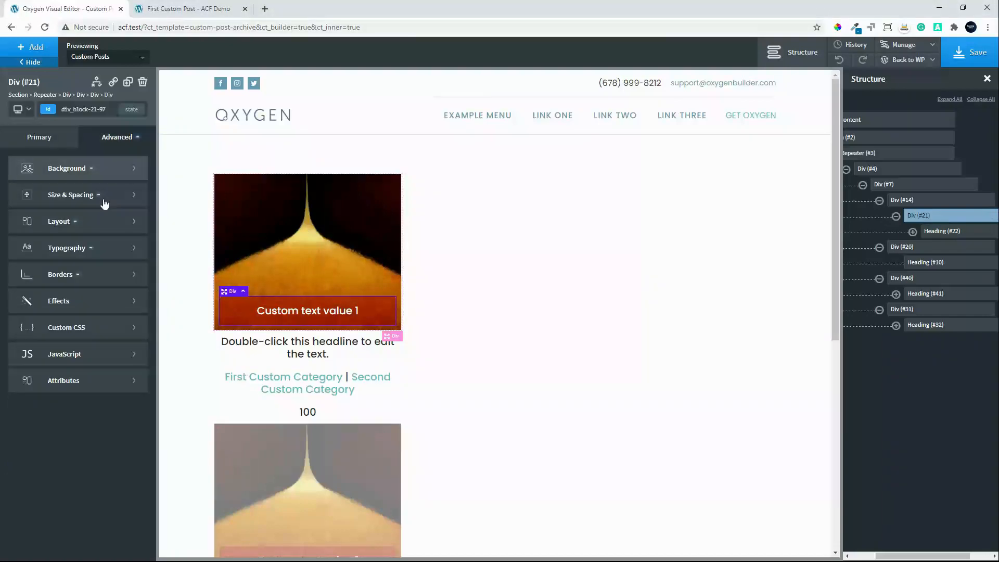
left_click(104, 221)
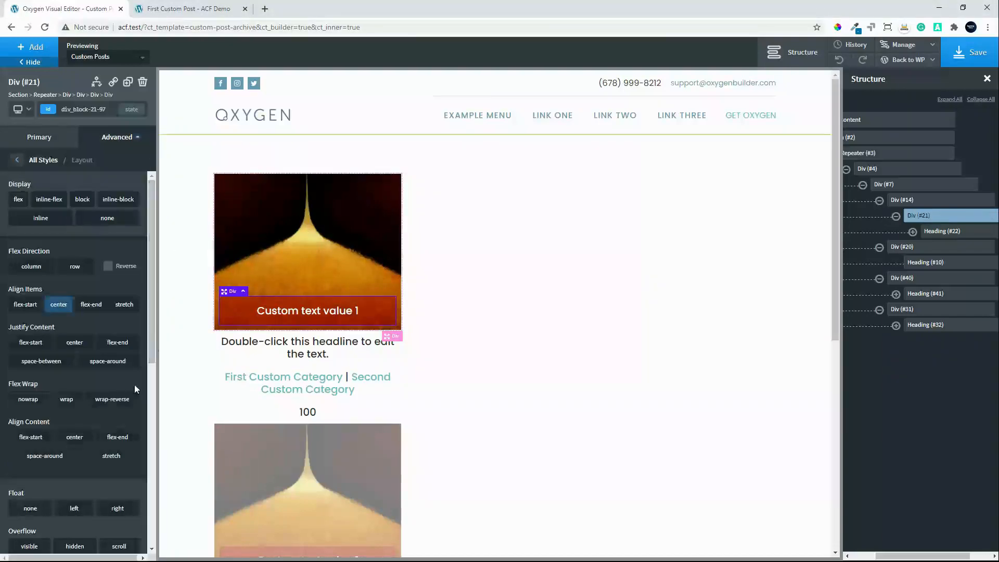
scroll(139, 435, "down", 7)
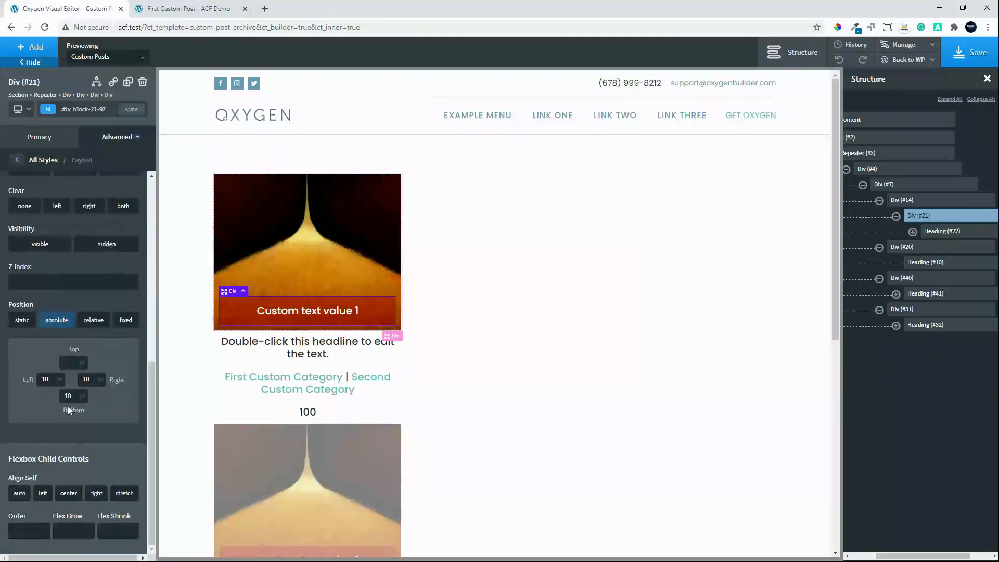
key("BackSpace")
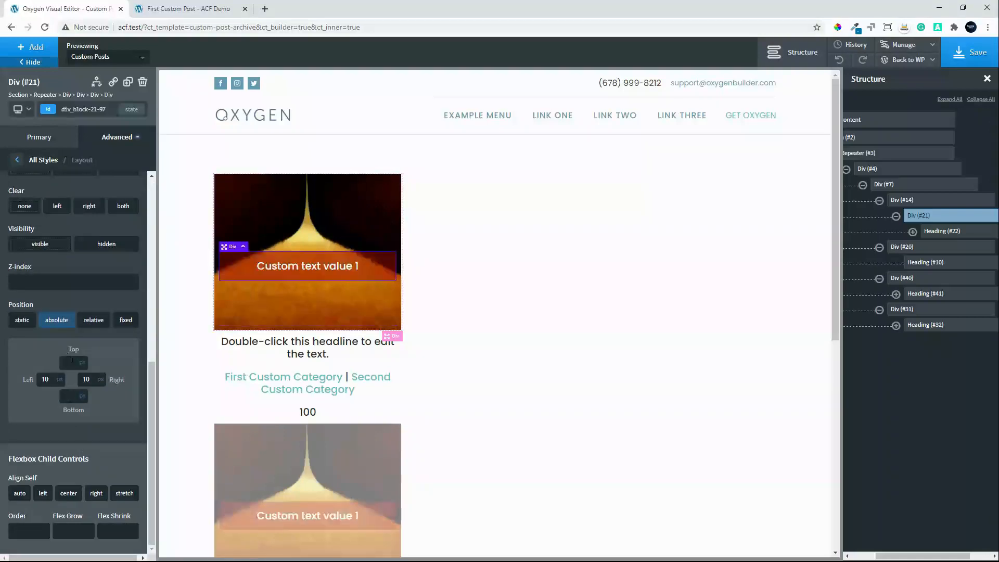
type("10")
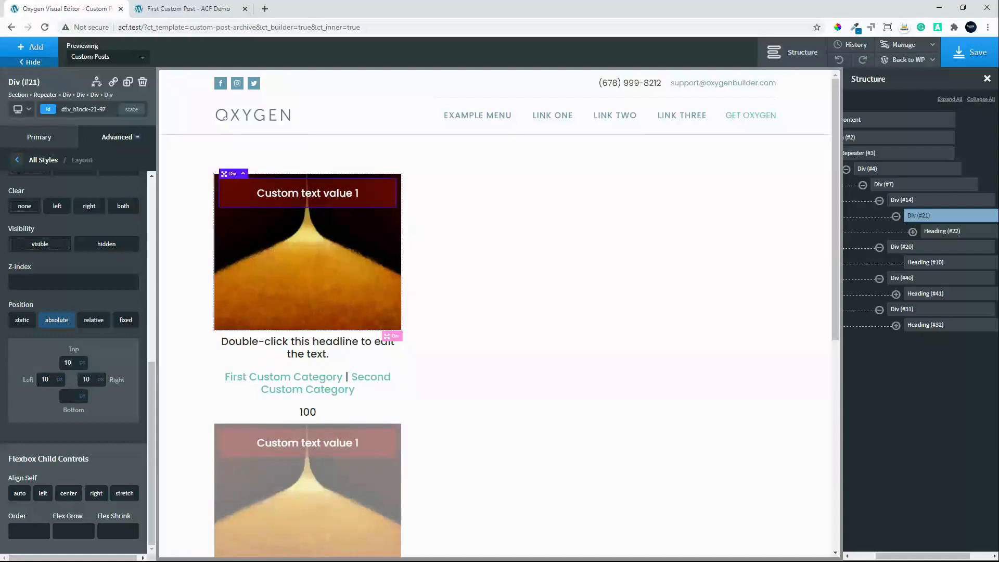
key("BackSpace")
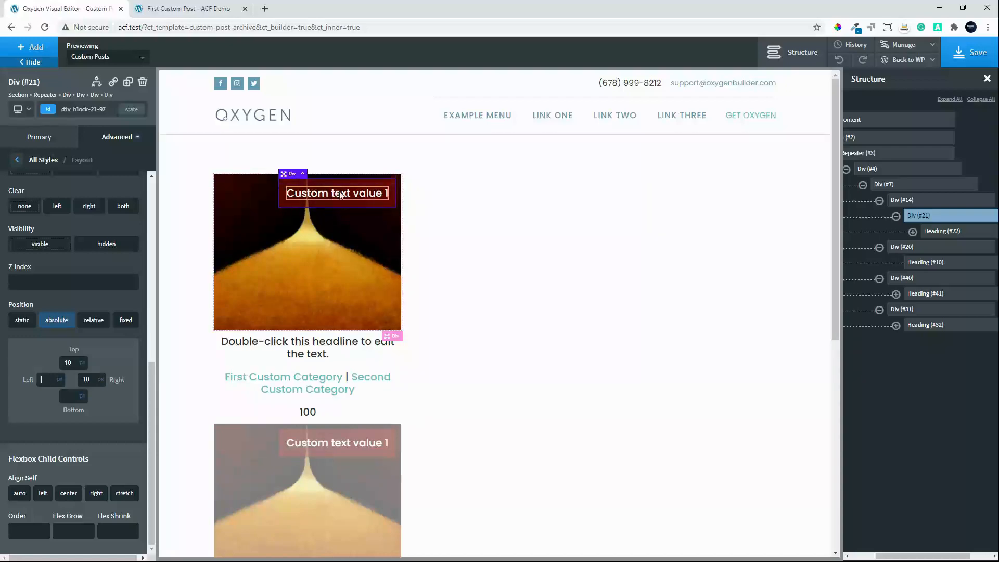
left_click(416, 154)
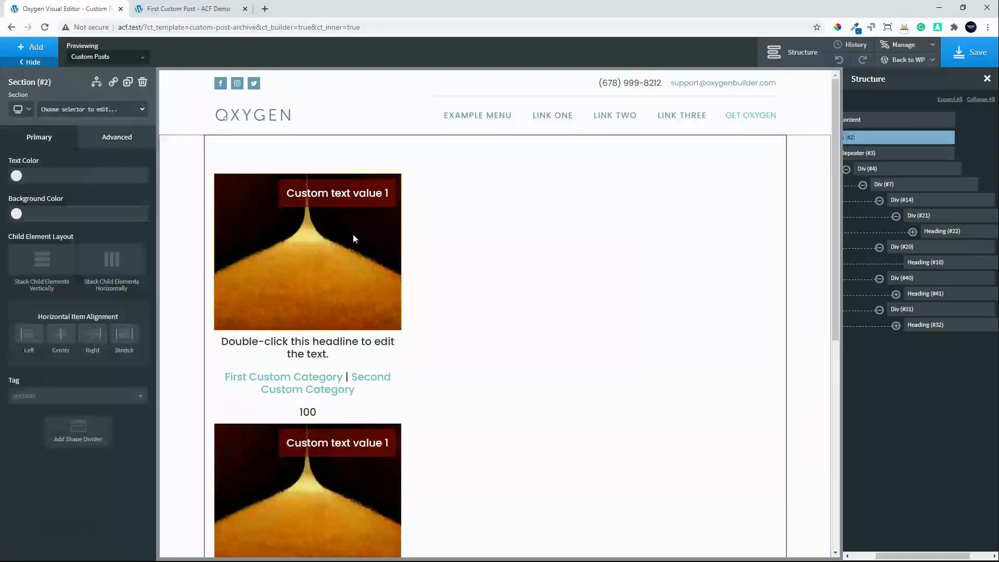
- Delete the div (#40) holding the custom category links from the repeater card and save the template
left_click(282, 201)
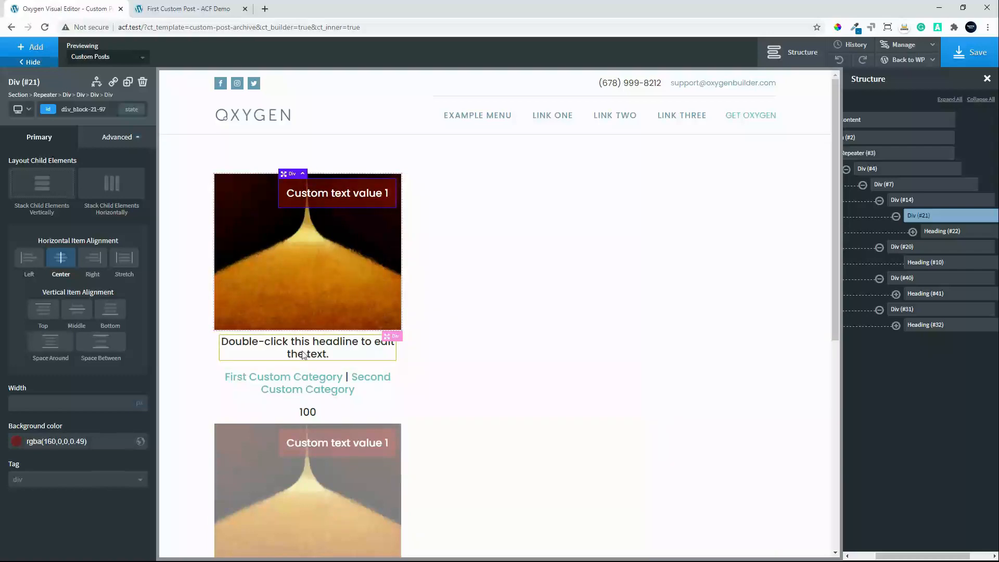
left_click(308, 414)
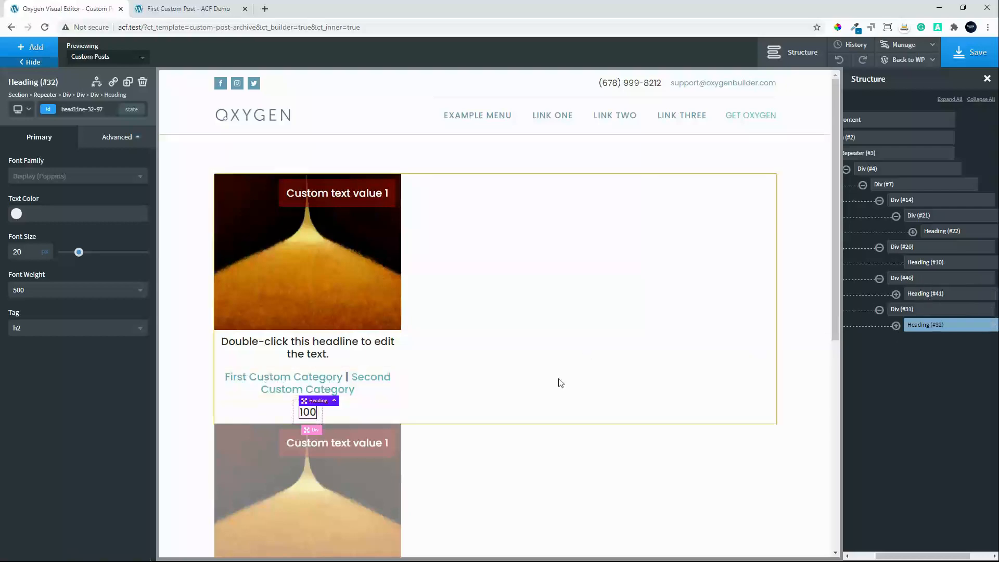
left_click(378, 394)
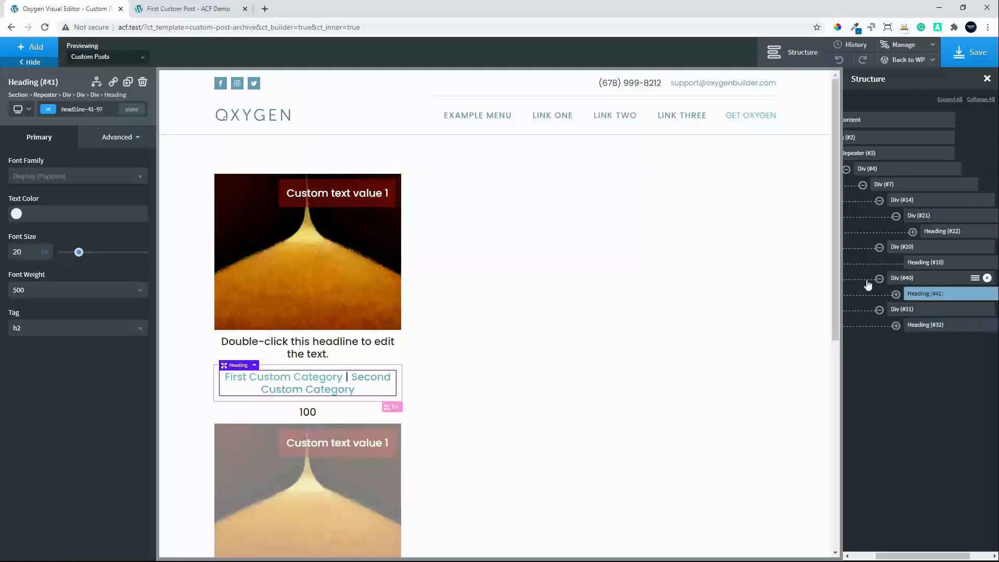
left_click(986, 278)
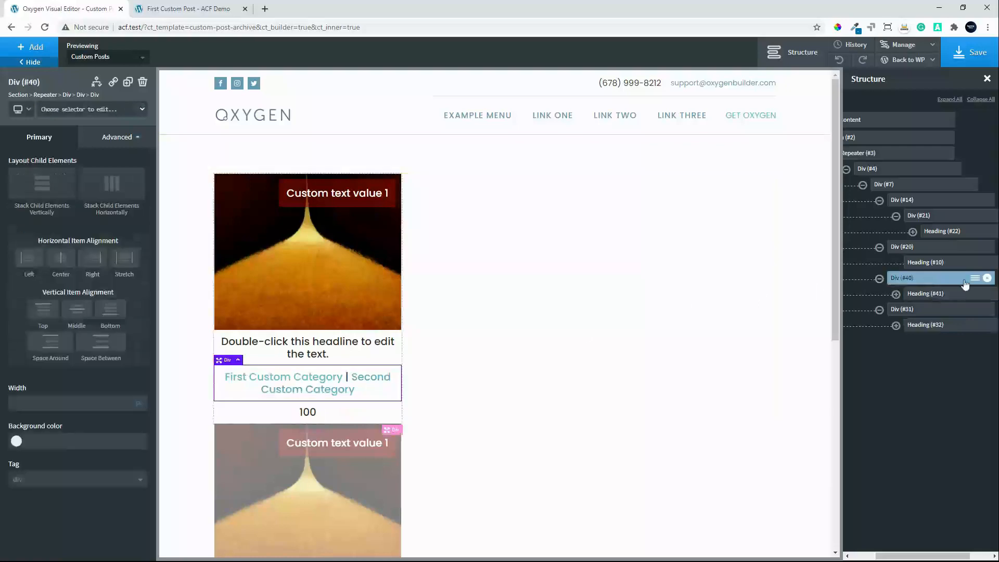
left_click(990, 279)
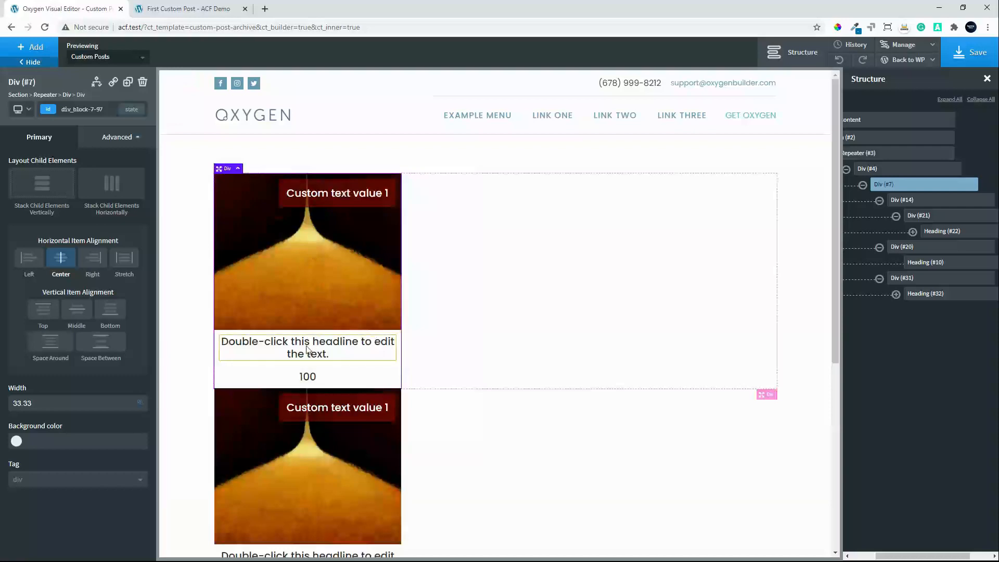
left_click(309, 378)
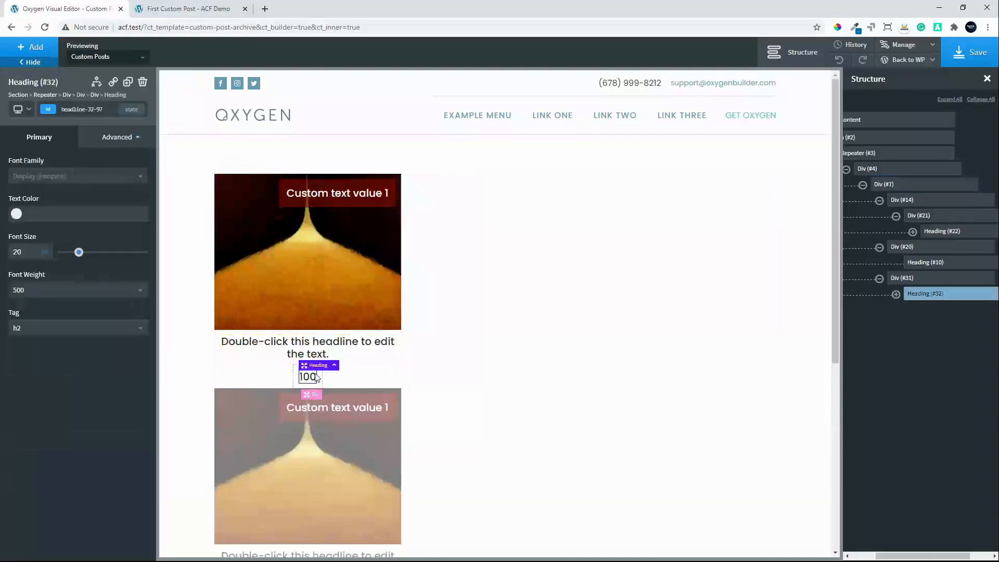
left_click(917, 284)
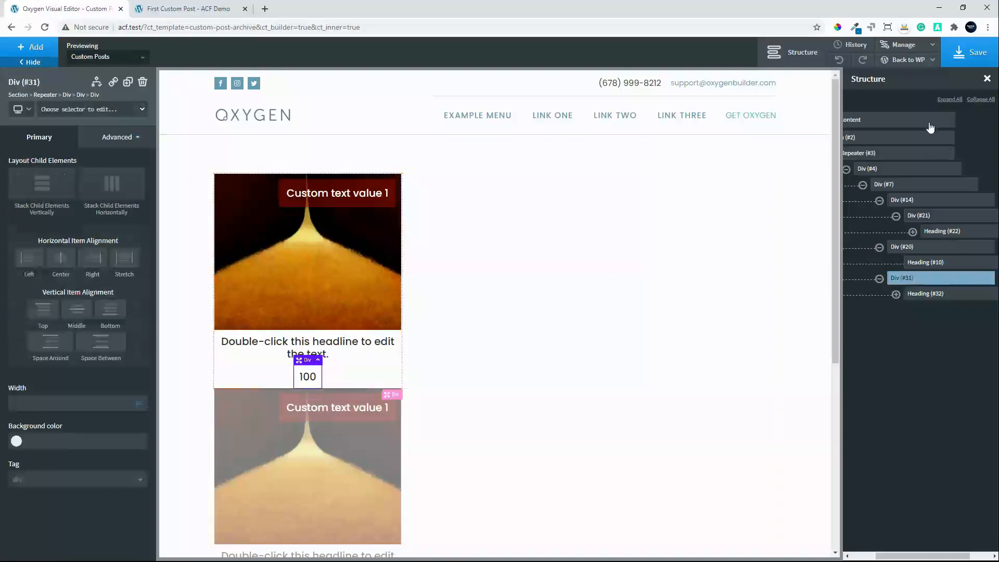
left_click(979, 51)
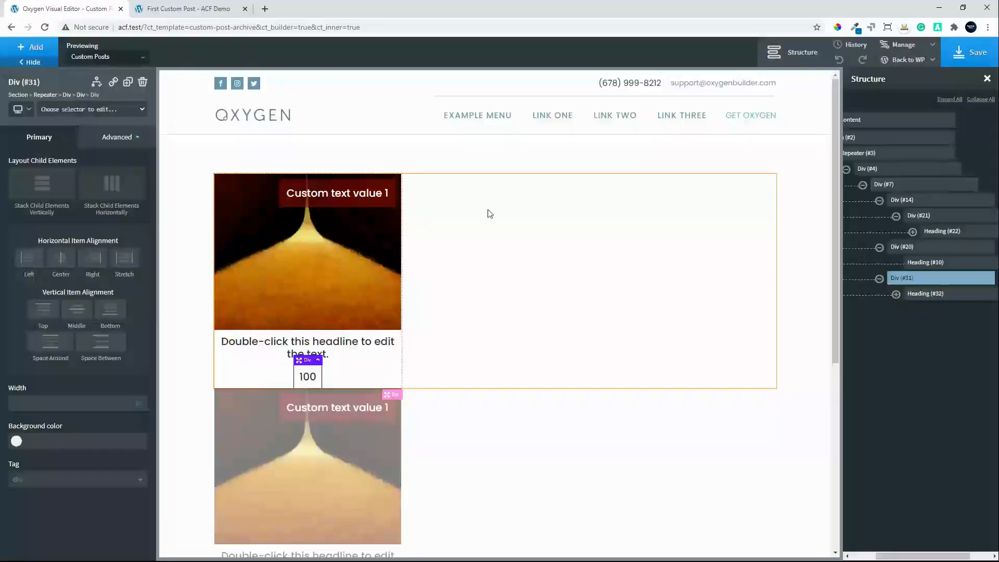
- Open the First Custom Category archive from the live custom post and check the card's overlay and headline
left_click(180, 9)
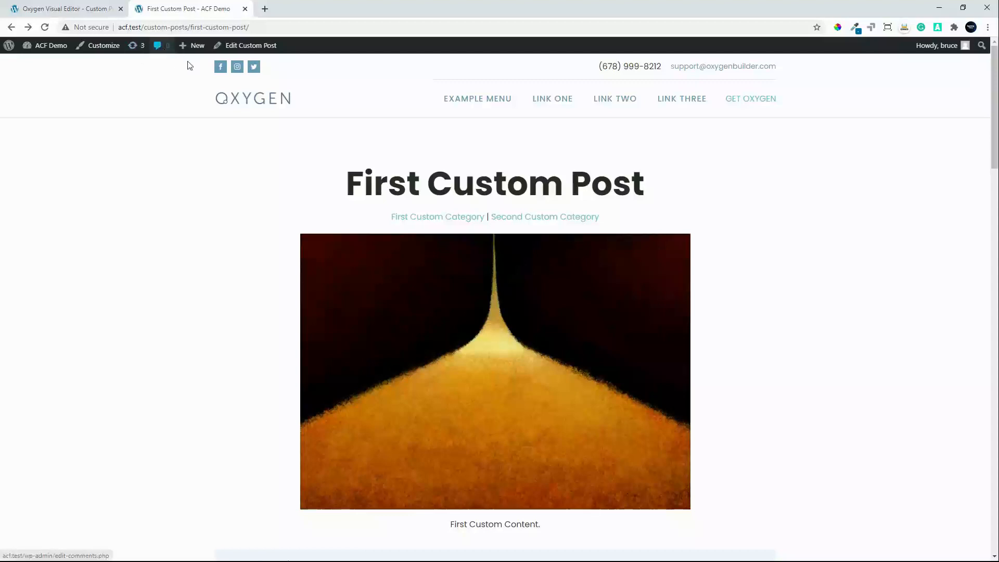
left_click(432, 219)
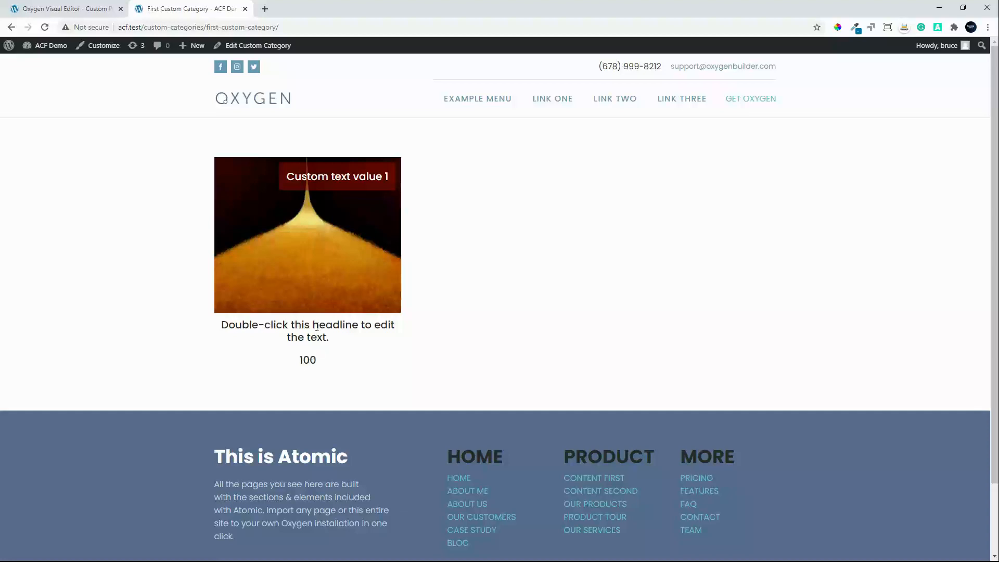
left_click_drag(232, 323, 369, 320)
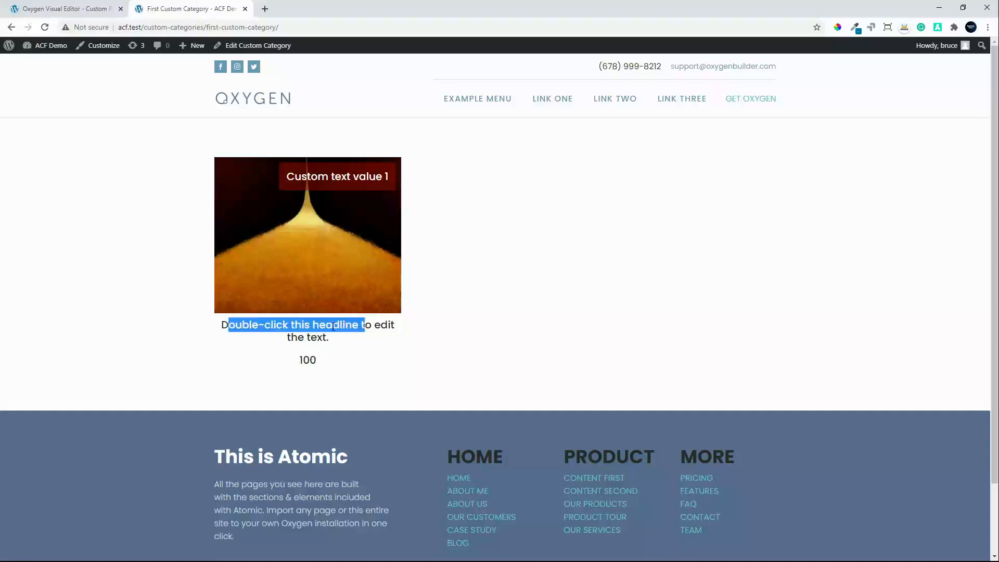
left_click(316, 270)
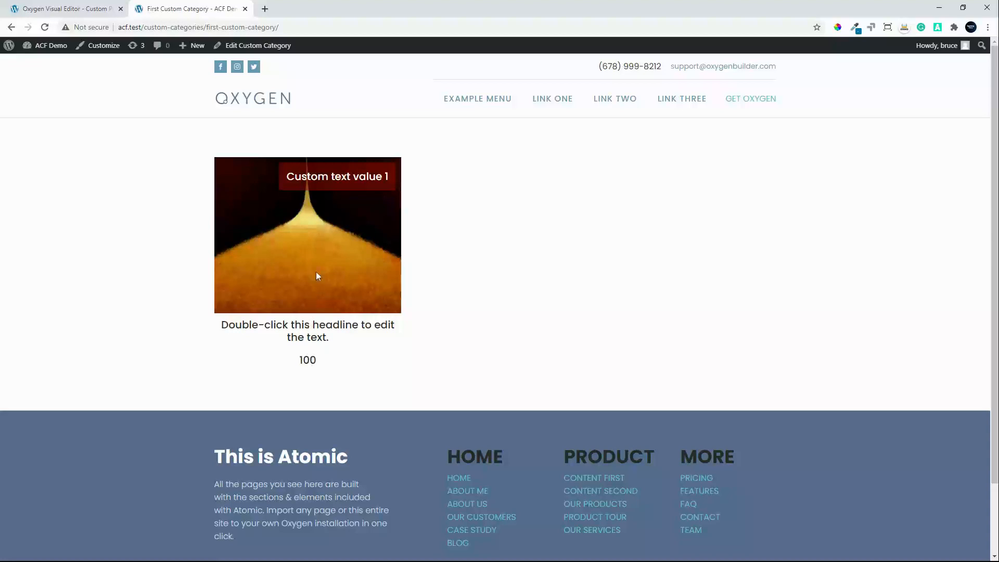
double_click(314, 327)
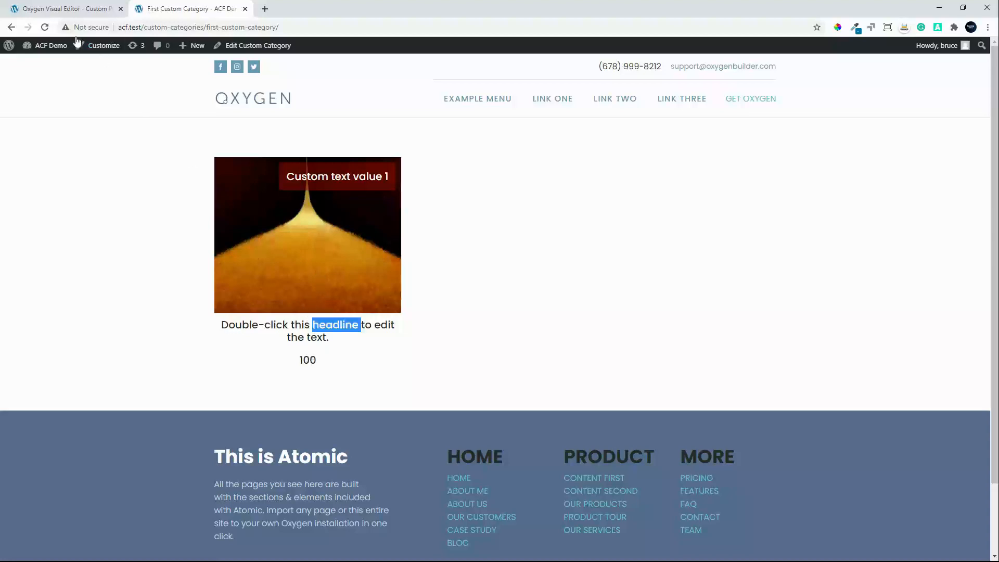
- Convert the card's outer div (#7) into a link wrapper using the dynamic post permalink as its URL, and save the template
left_click(65, 8)
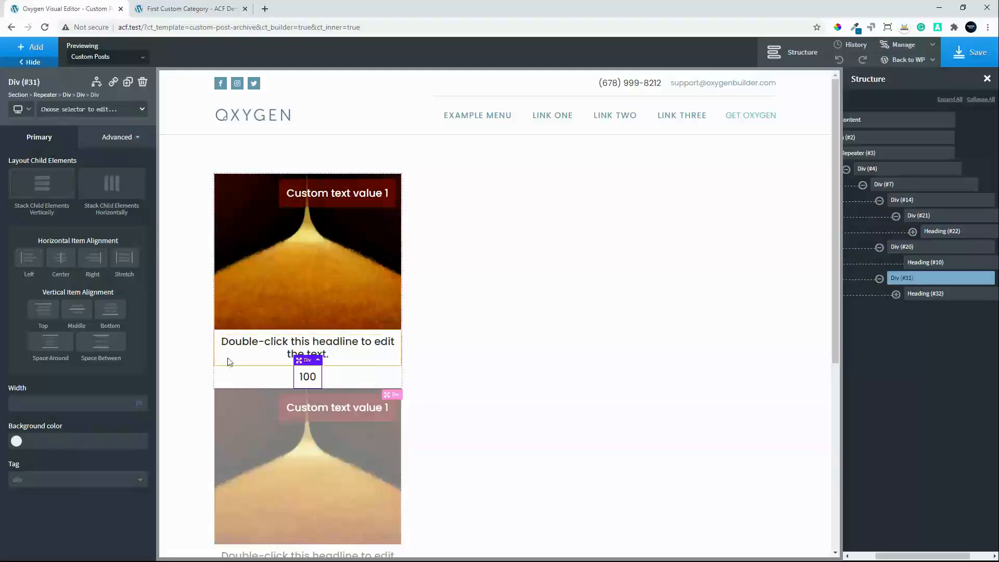
left_click(230, 285)
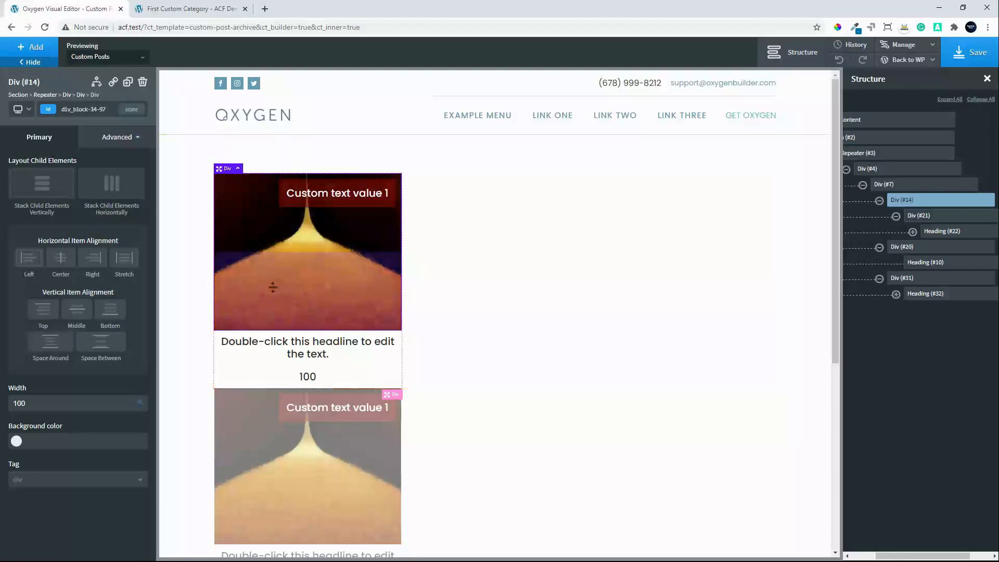
left_click(902, 186)
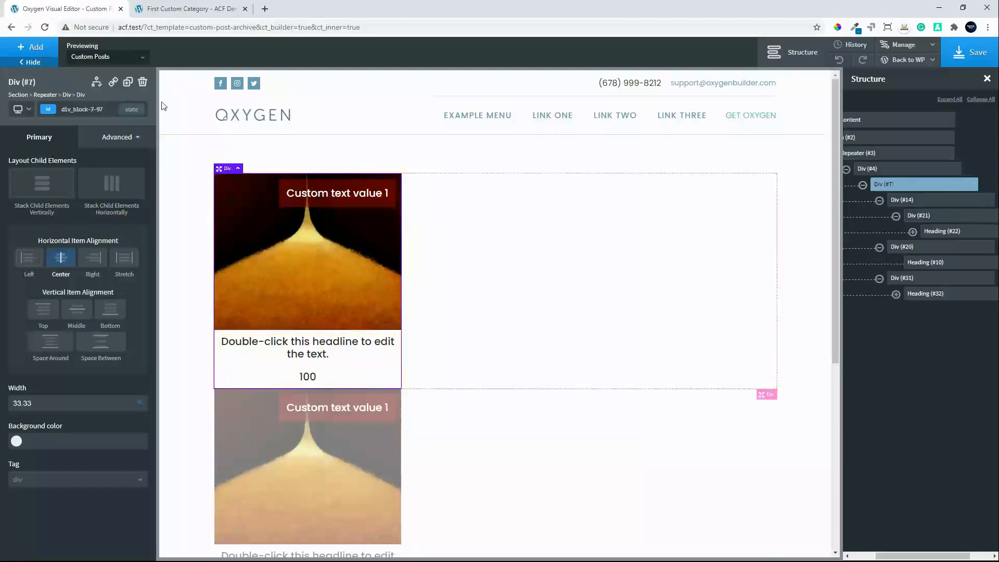
left_click(114, 83)
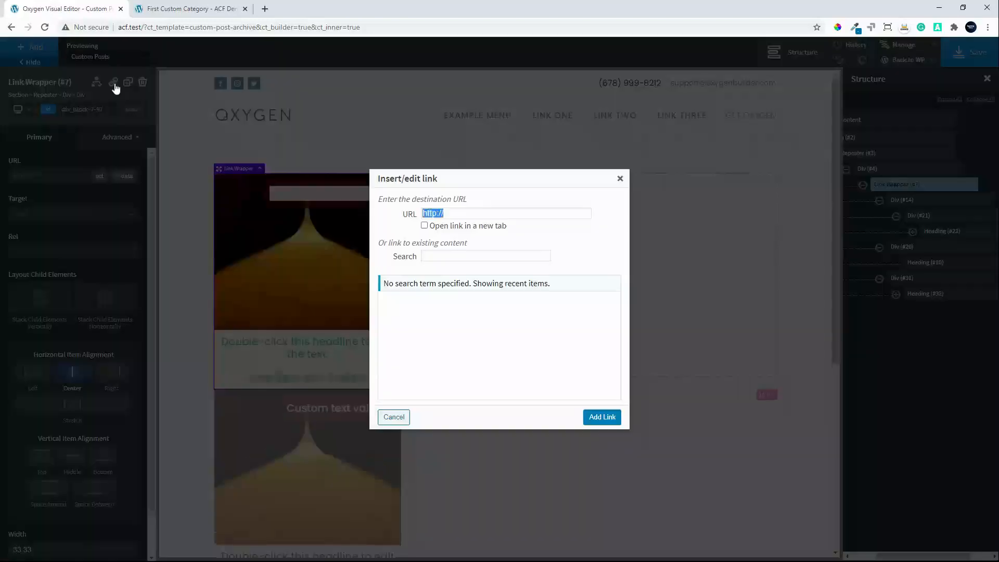
left_click(620, 180)
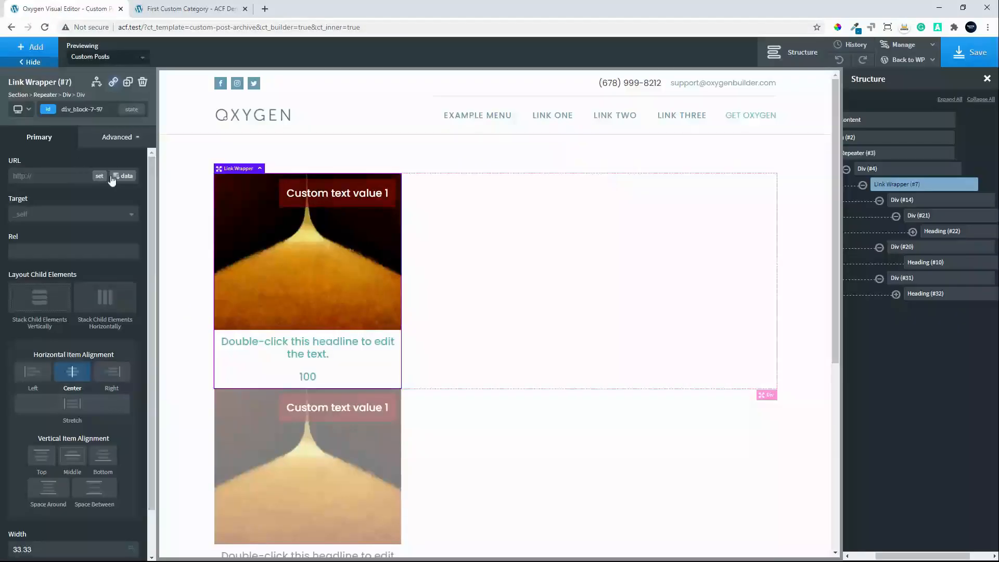
left_click(128, 176)
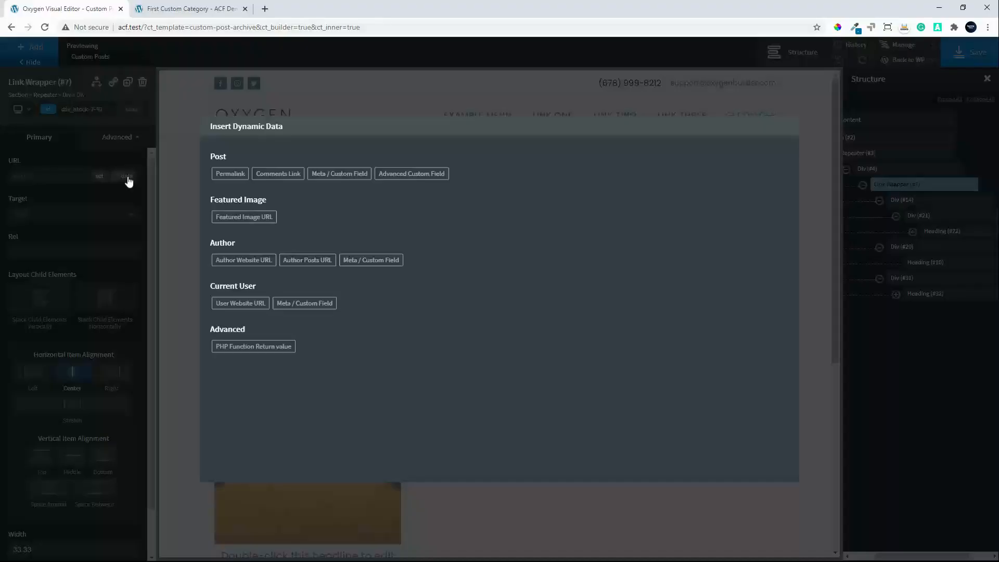
left_click(224, 175)
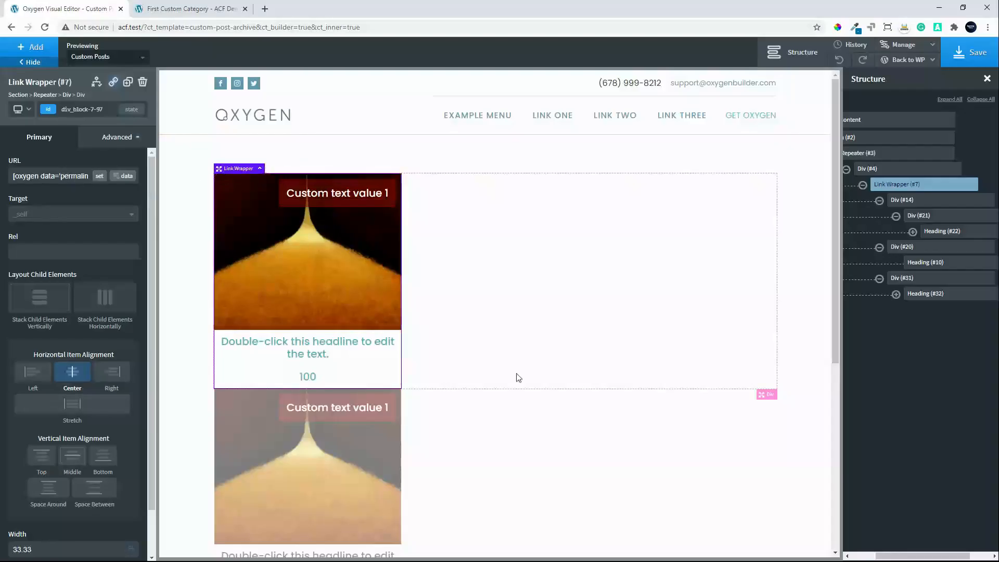
left_click(971, 53)
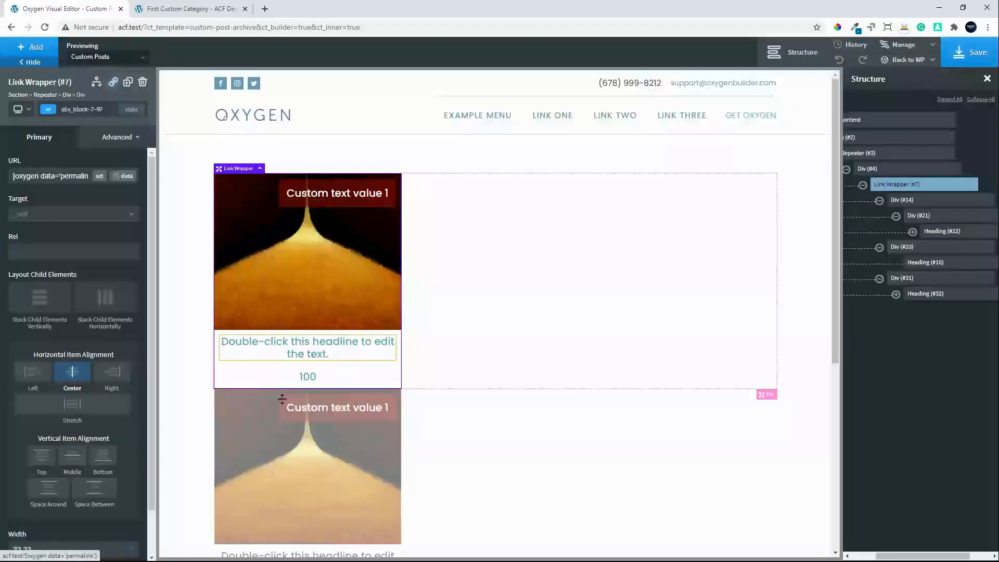
- Set the text color of the card headline (#10) and of the div (#31) around the 100 value to atomic Secondary, and save
left_click(321, 347)
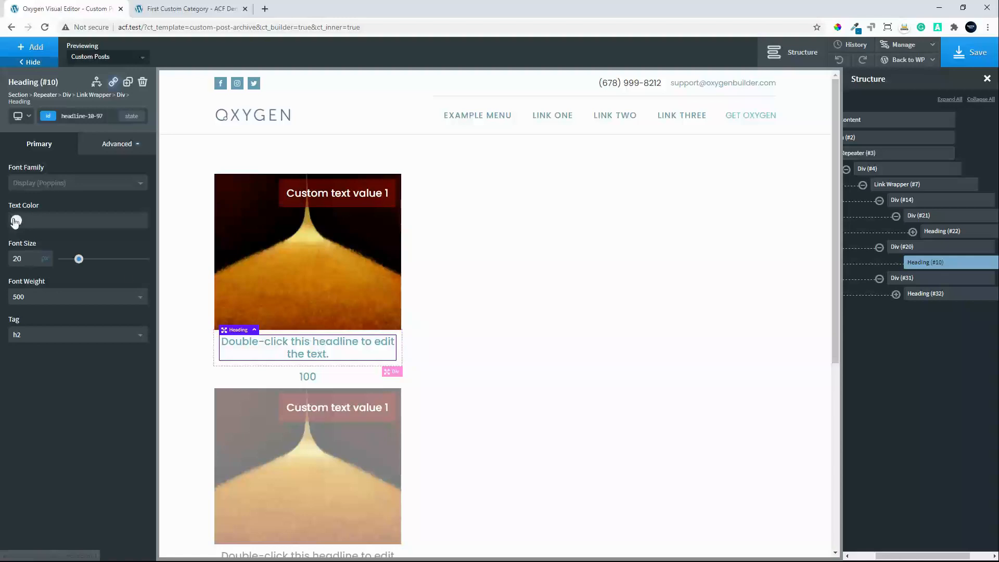
left_click(15, 223)
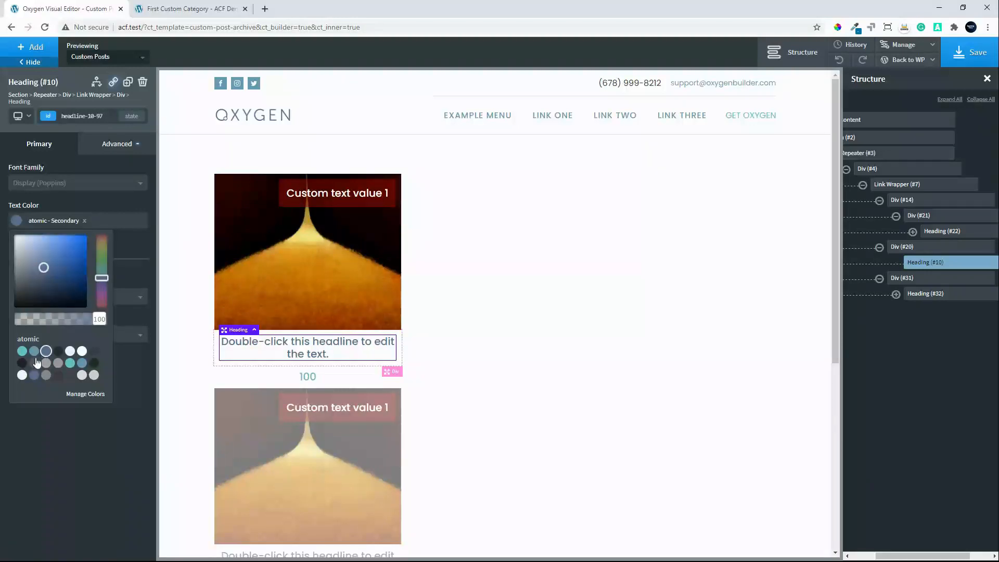
left_click(307, 378)
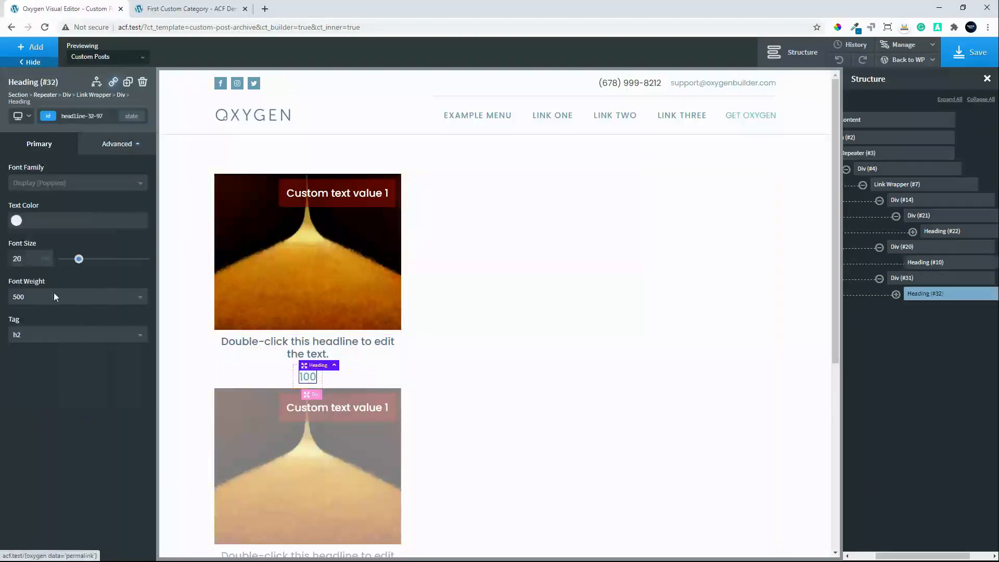
left_click(909, 278)
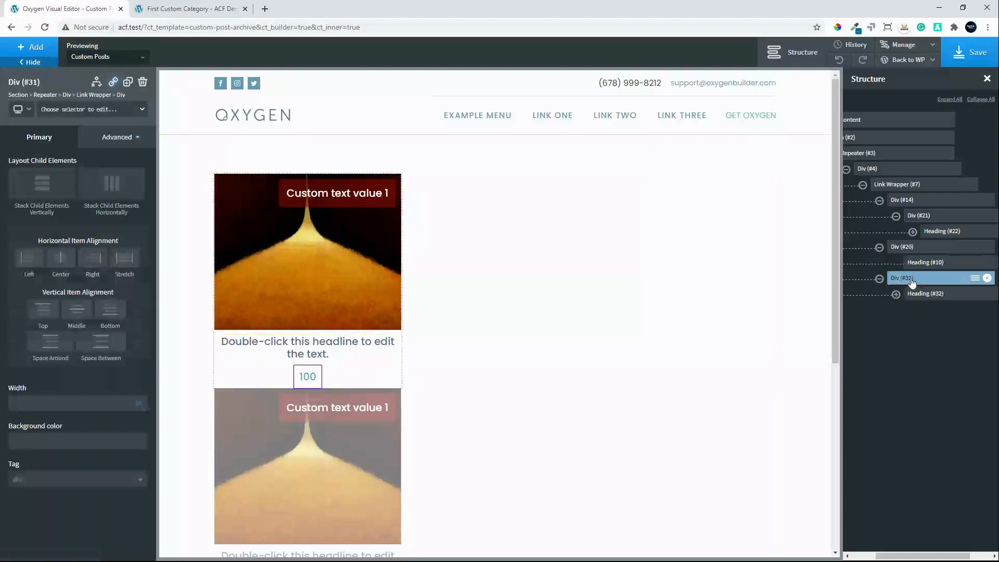
left_click(108, 137)
left_click(77, 248)
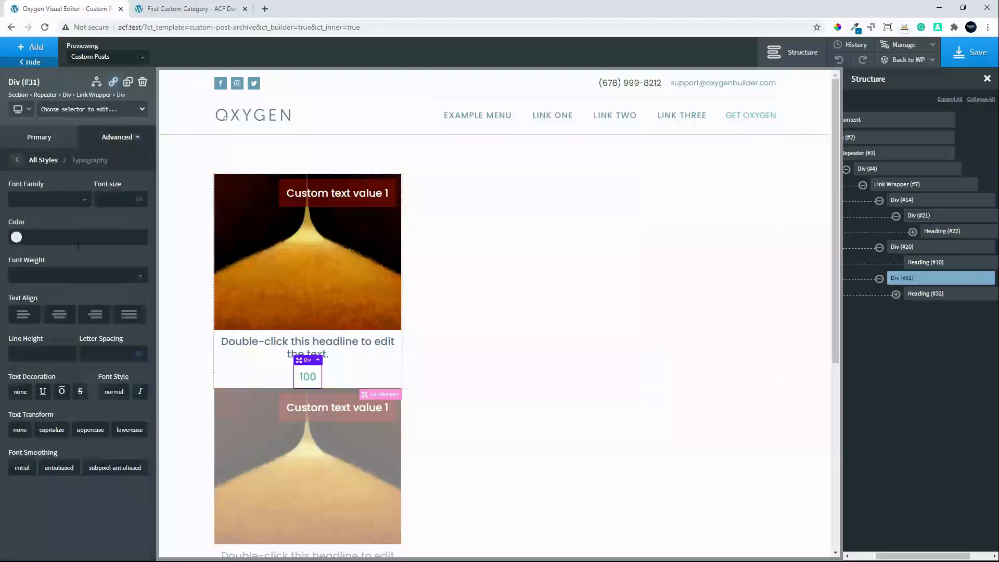
left_click(16, 237)
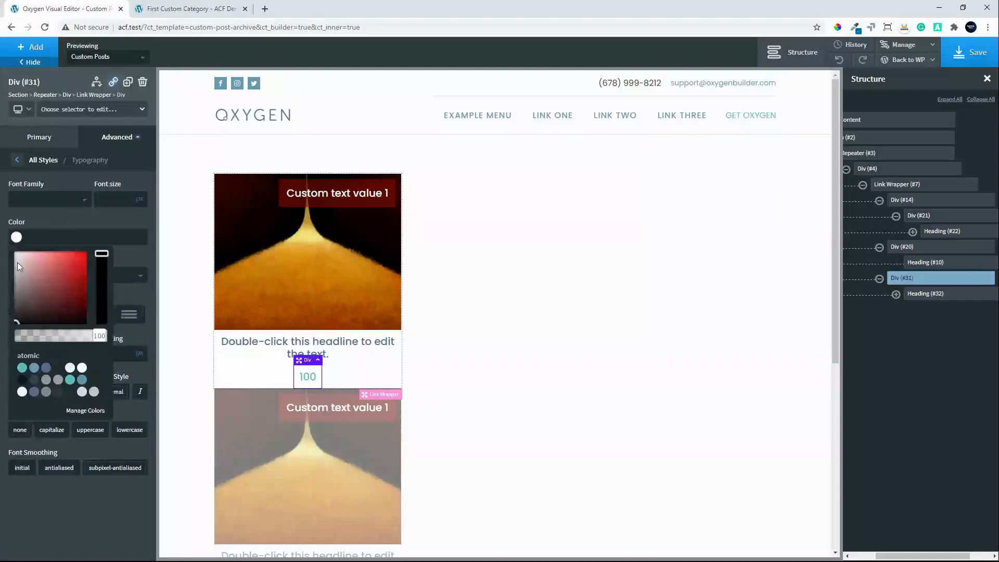
left_click(46, 368)
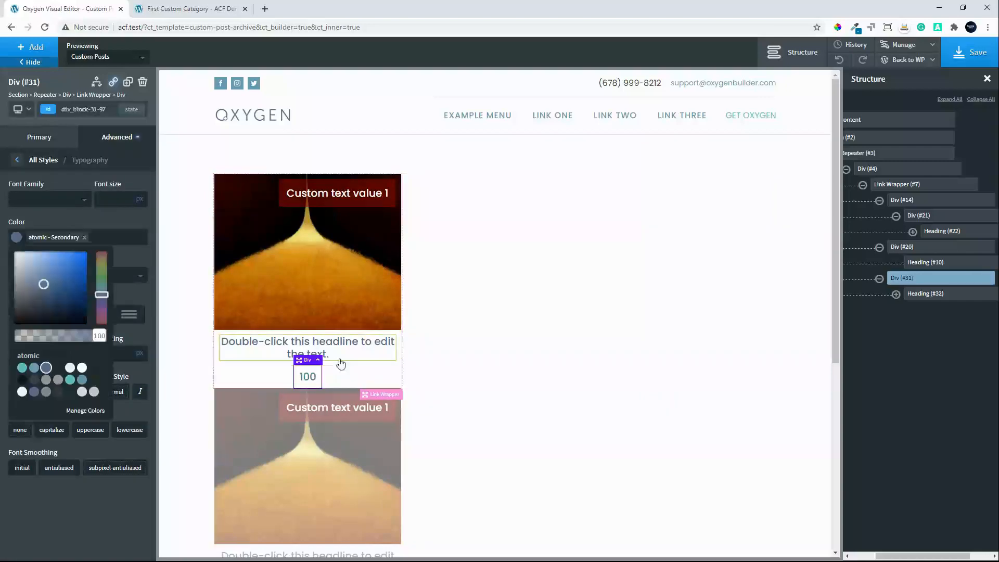
left_click(459, 356)
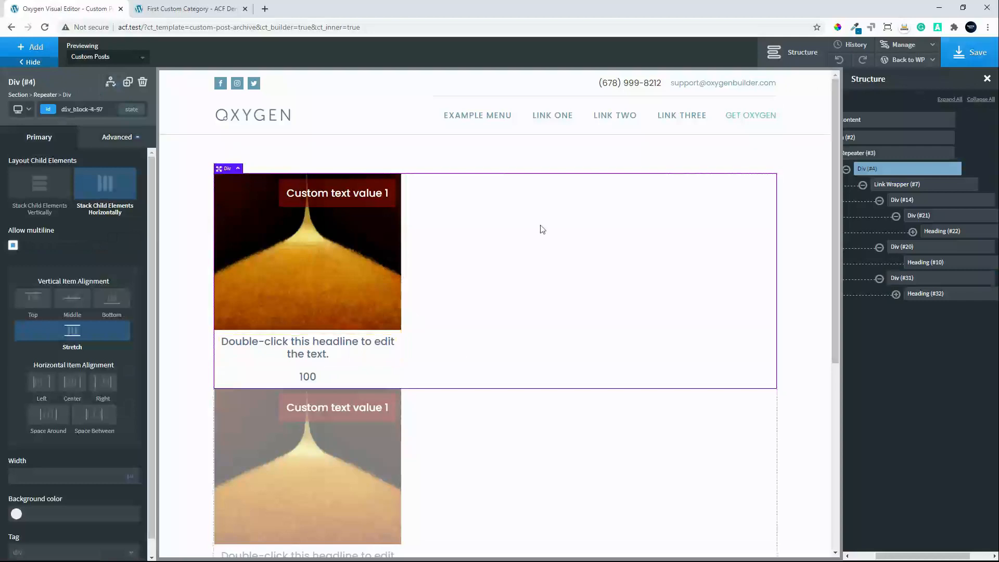
left_click(971, 53)
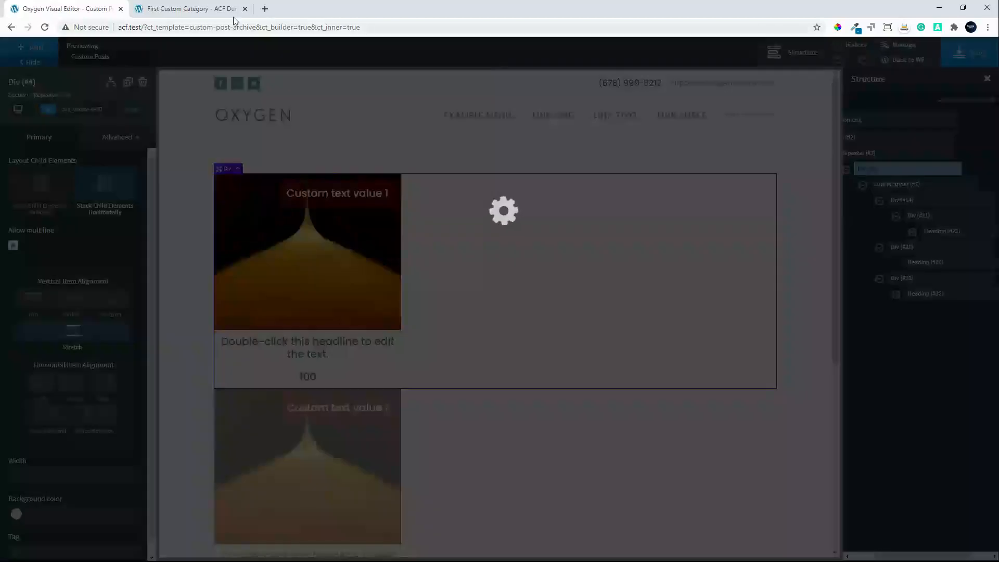
- Reload the live First Custom Category archive and test the card's post link there and in the Second Custom Category archive
left_click(177, 8)
left_click(44, 27)
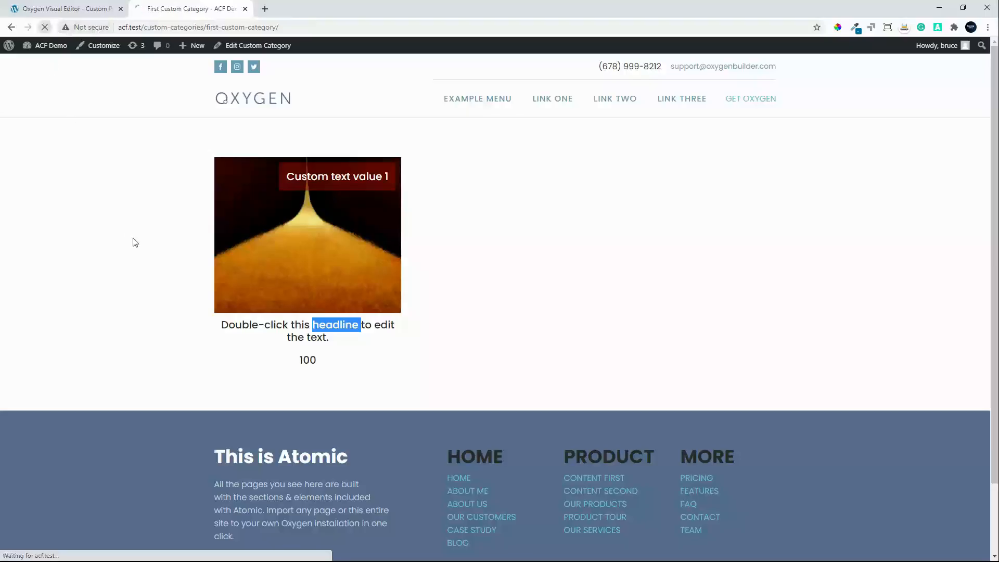
left_click(316, 255)
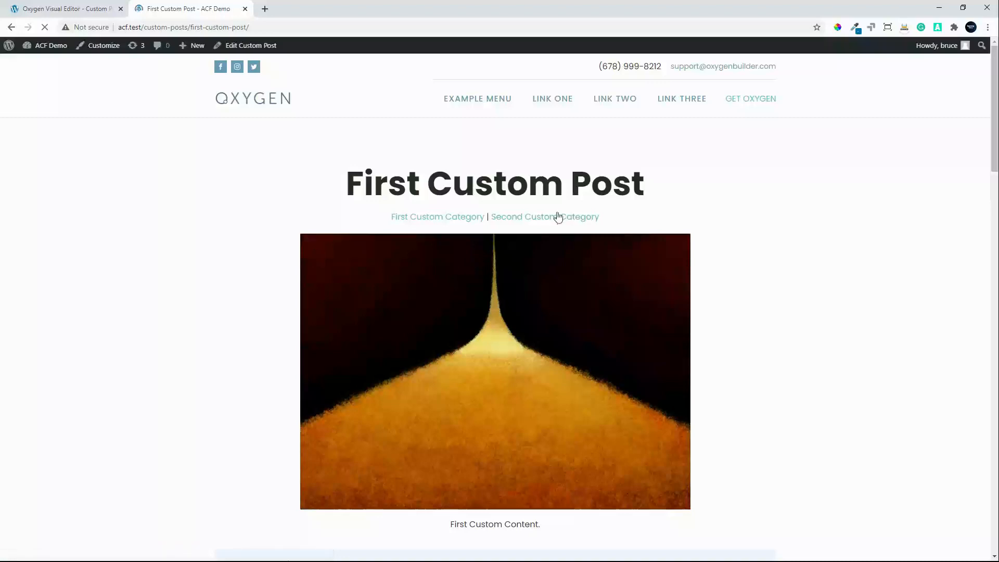
left_click(550, 222)
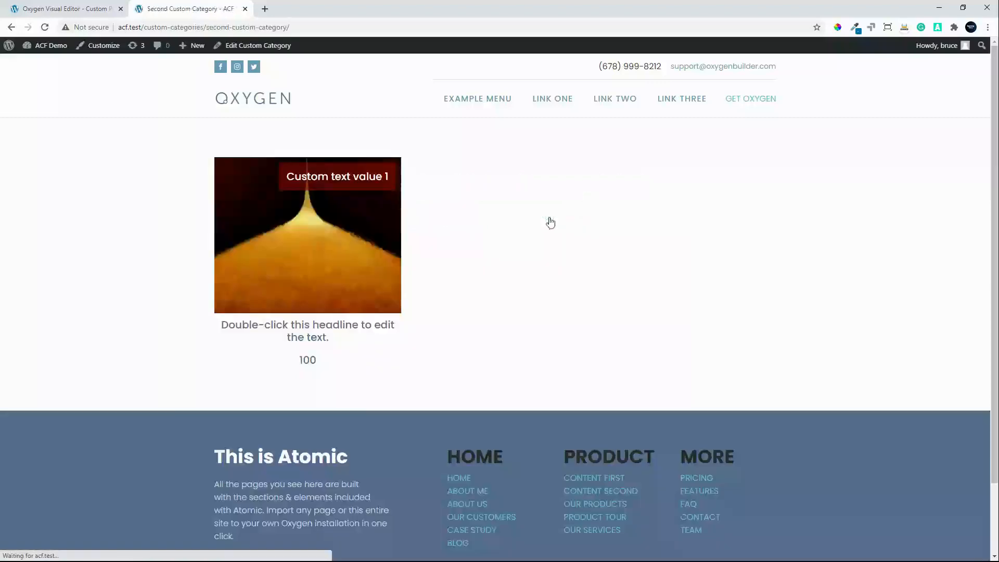
left_click(293, 292)
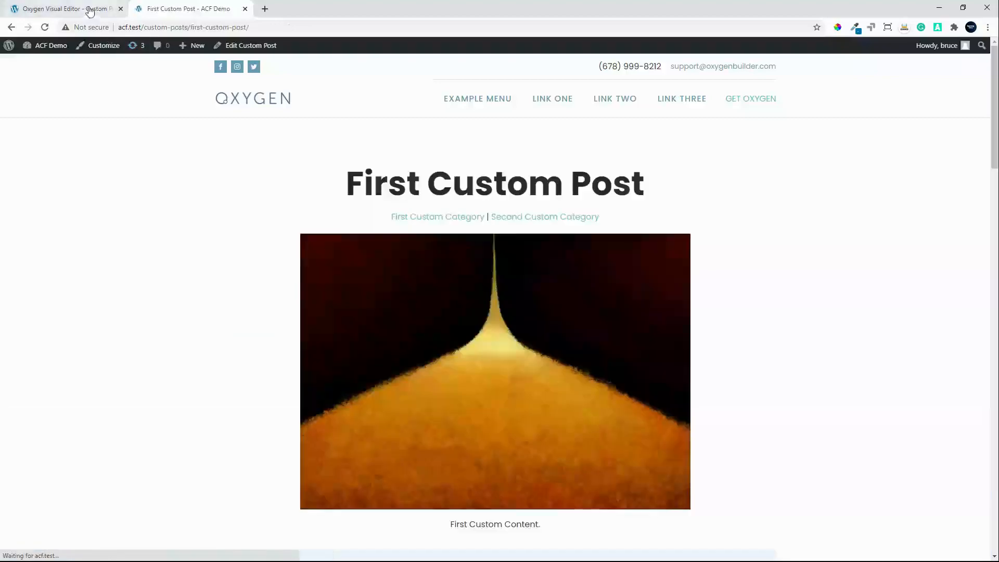
- Return to the template editor, add a new section to Inner Content and move it above the repeater's section (#2)
left_click(89, 10)
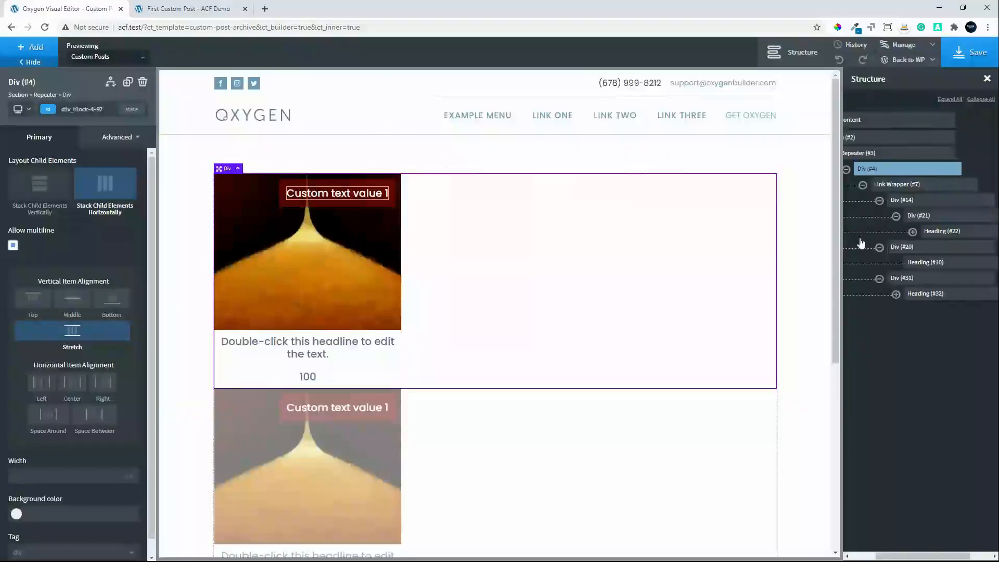
scroll(861, 243, "left", 1)
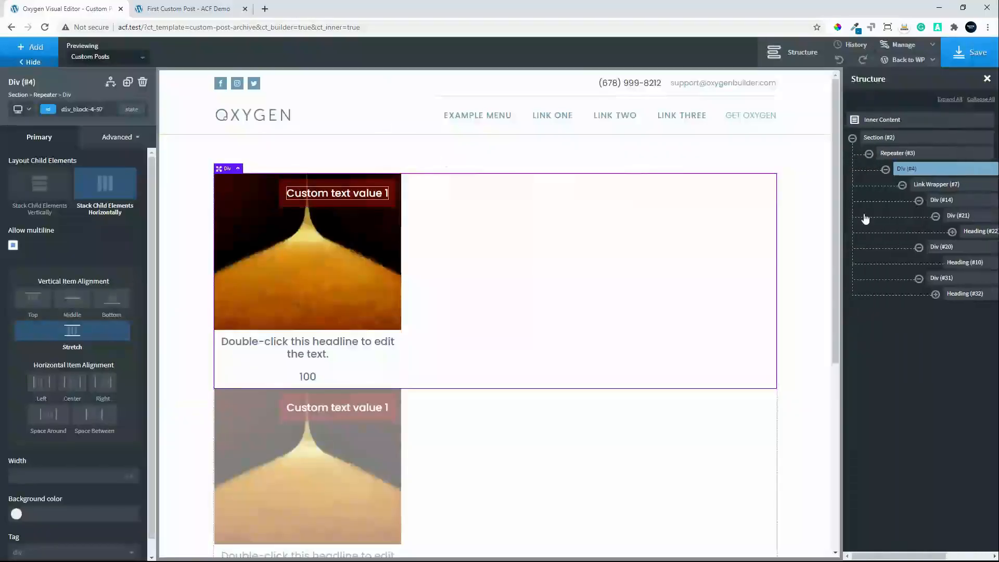
left_click(906, 140)
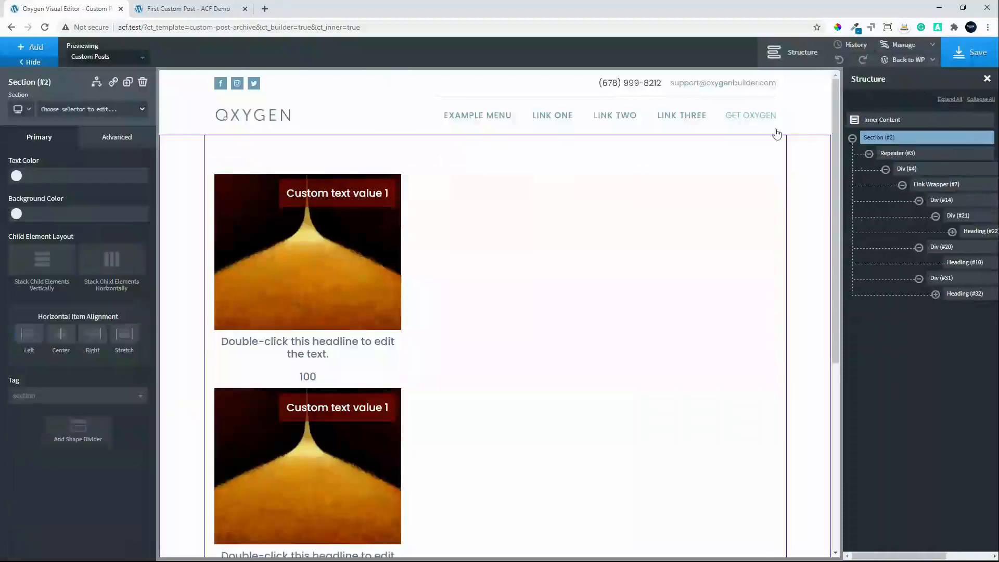
left_click(32, 48)
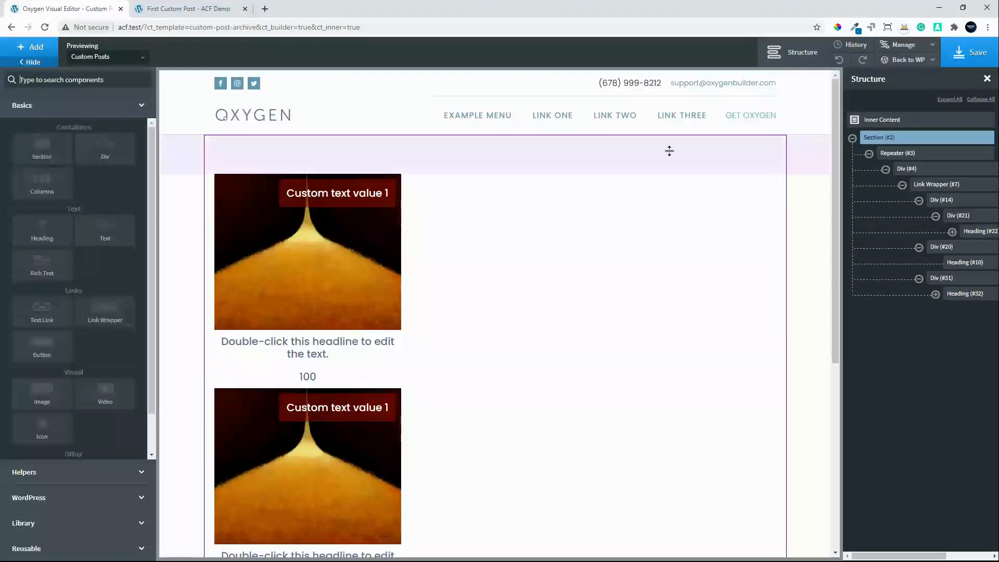
left_click(887, 123)
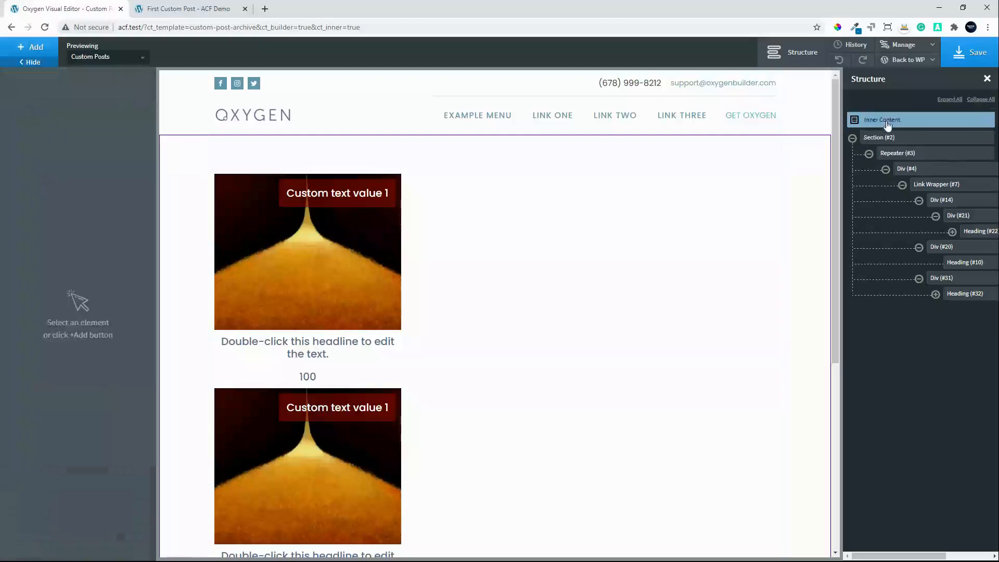
left_click(32, 52)
left_click(39, 158)
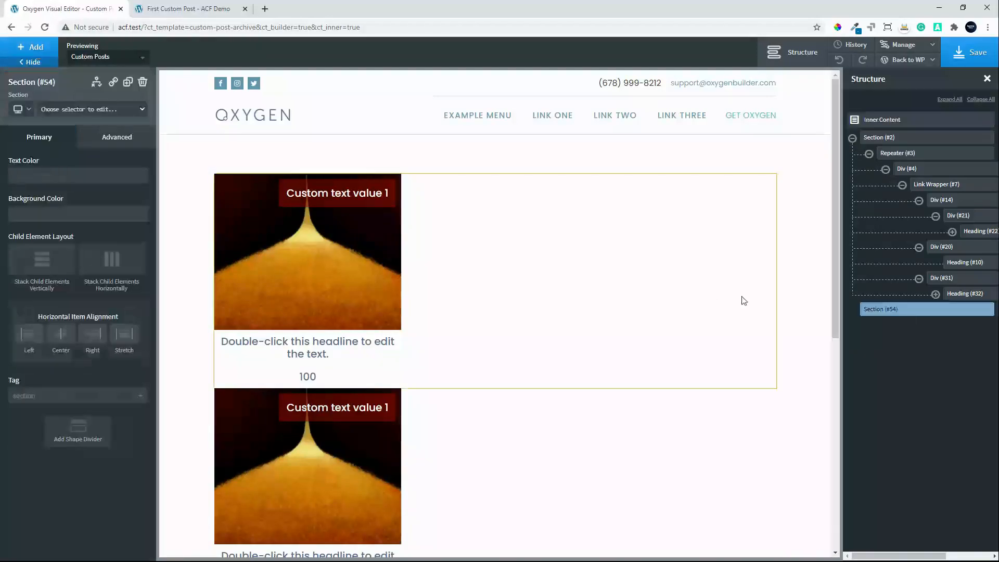
left_click_drag(902, 315, 905, 137)
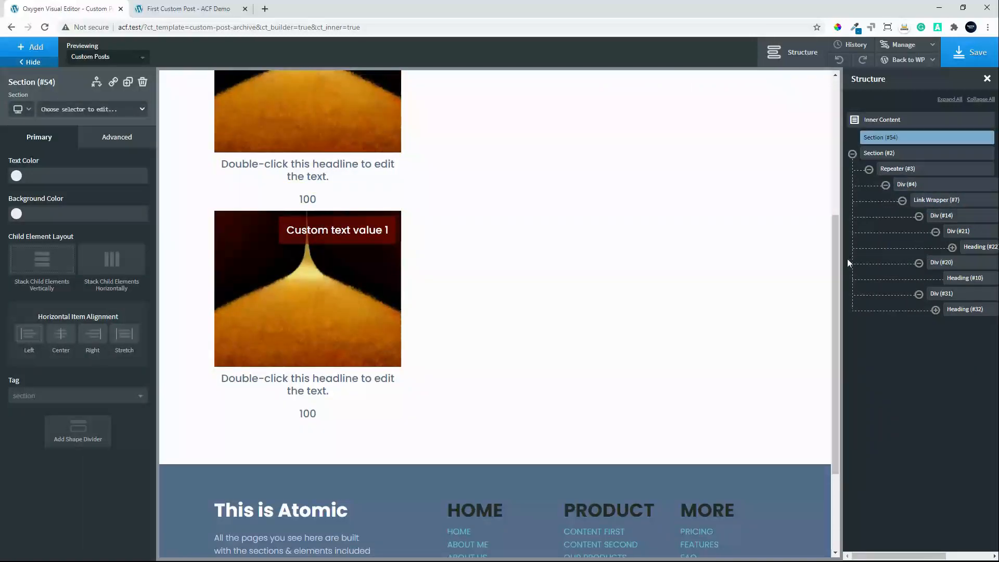
- Add a heading to the new section (#54) and replace its text with the dynamic Archive Title
left_click_drag(834, 269, 829, 110)
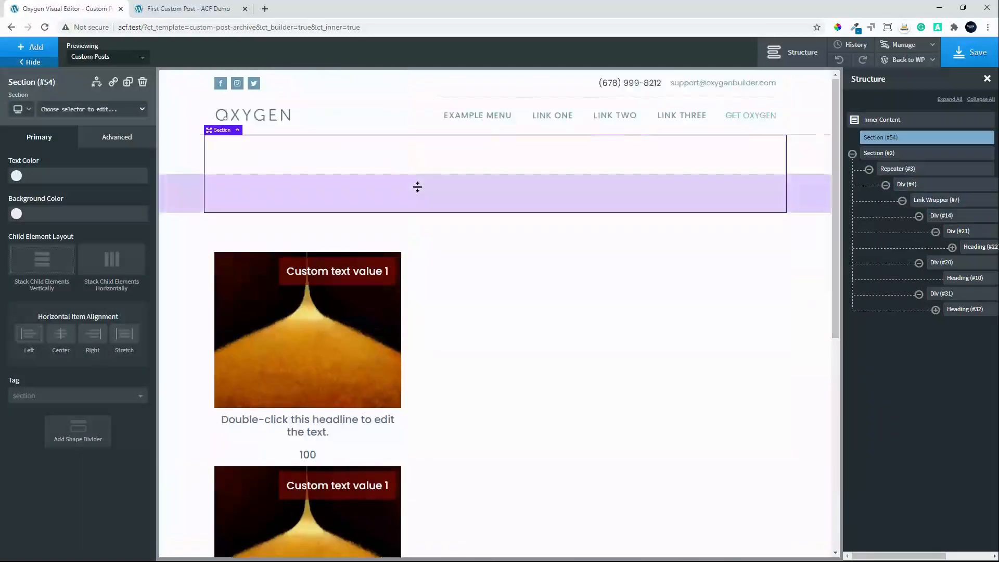
left_click(28, 54)
left_click(31, 51)
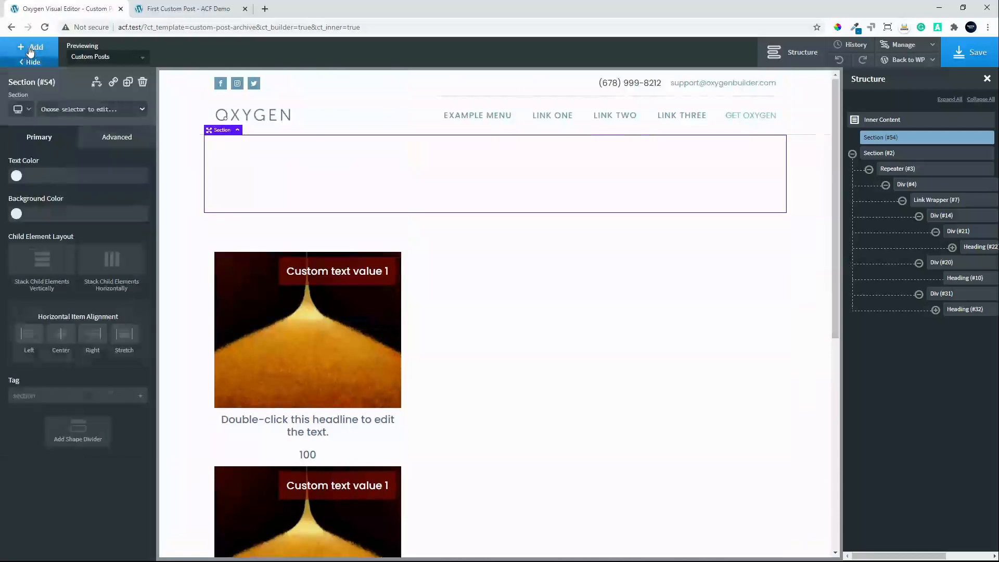
left_click(30, 52)
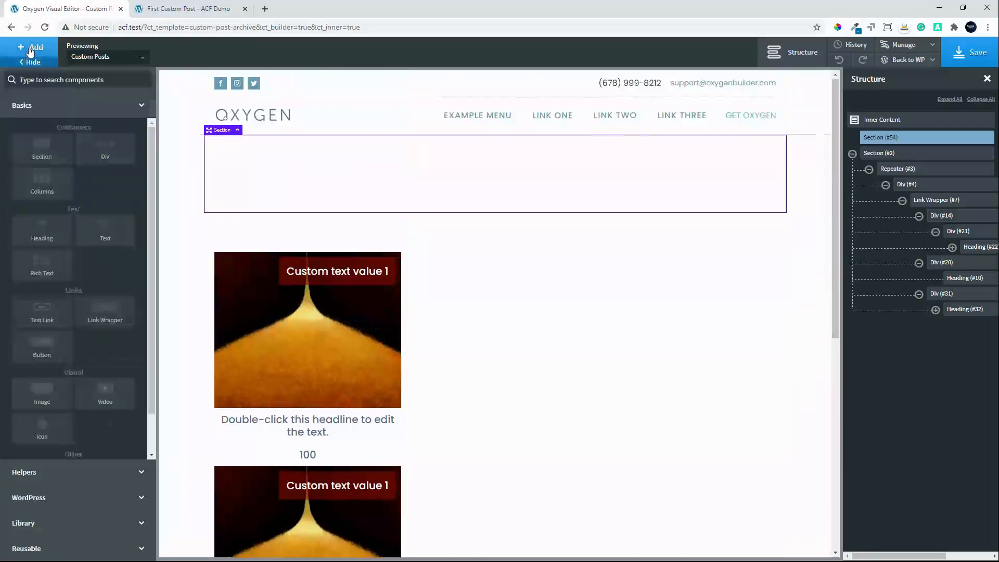
left_click(34, 240)
double_click(375, 203)
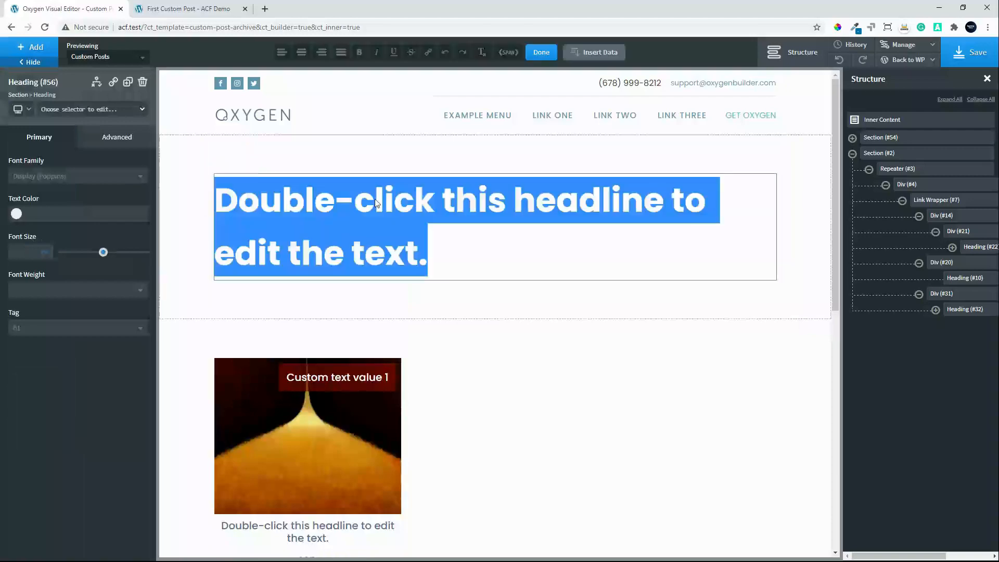
left_click(600, 53)
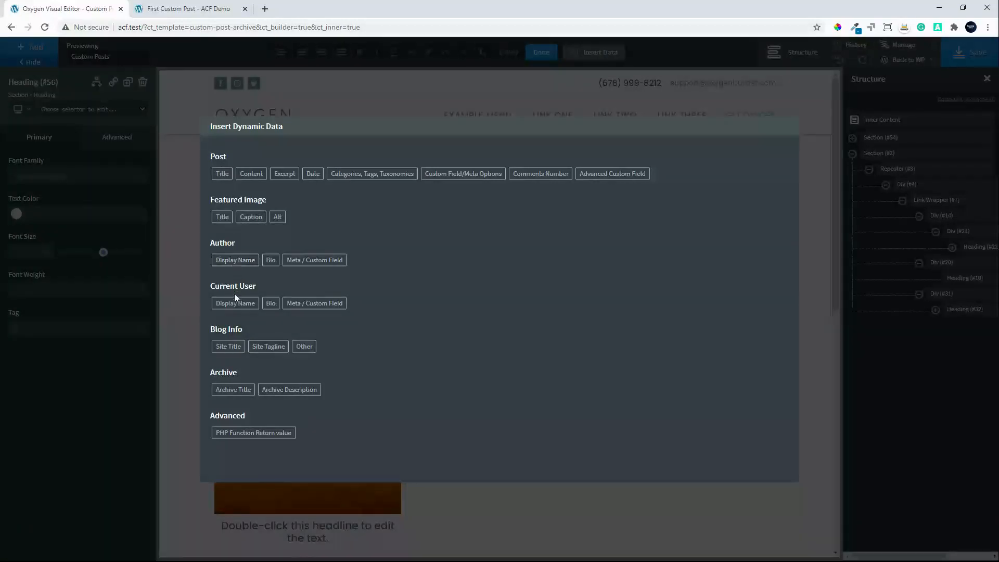
left_click(234, 392)
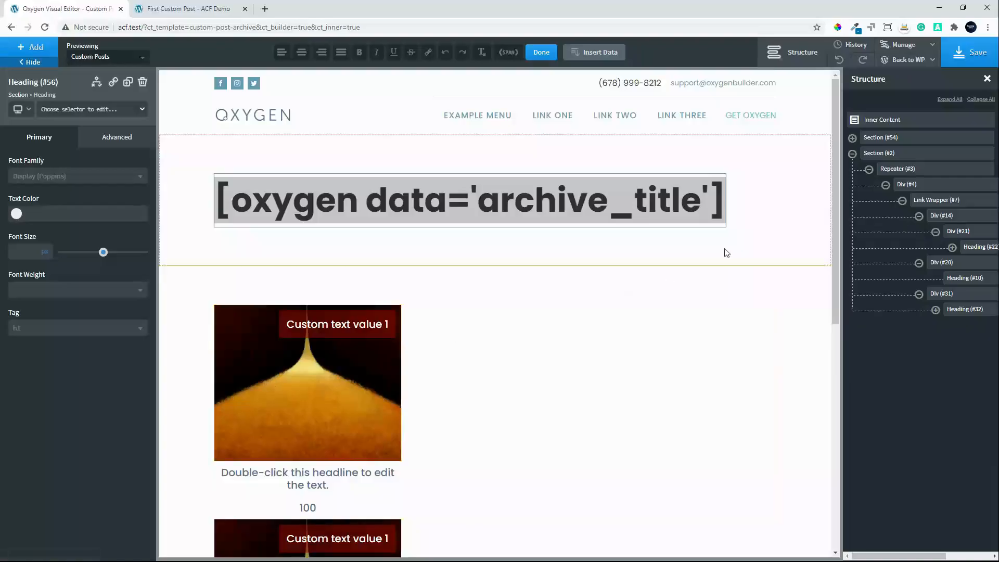
left_click(779, 211)
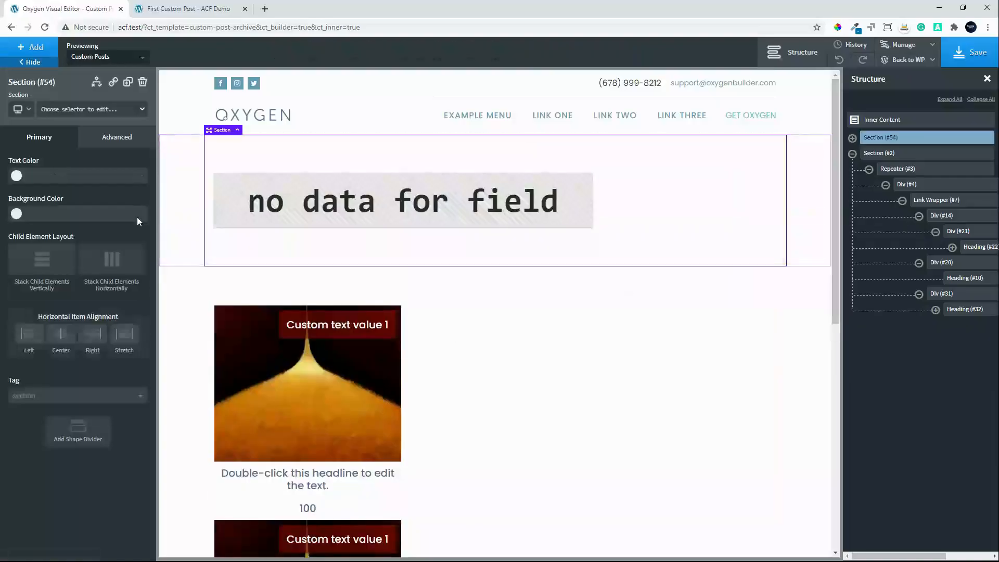
- Center the items of the title section (#54) horizontally and set its top and bottom container padding to 30 px
left_click(63, 337)
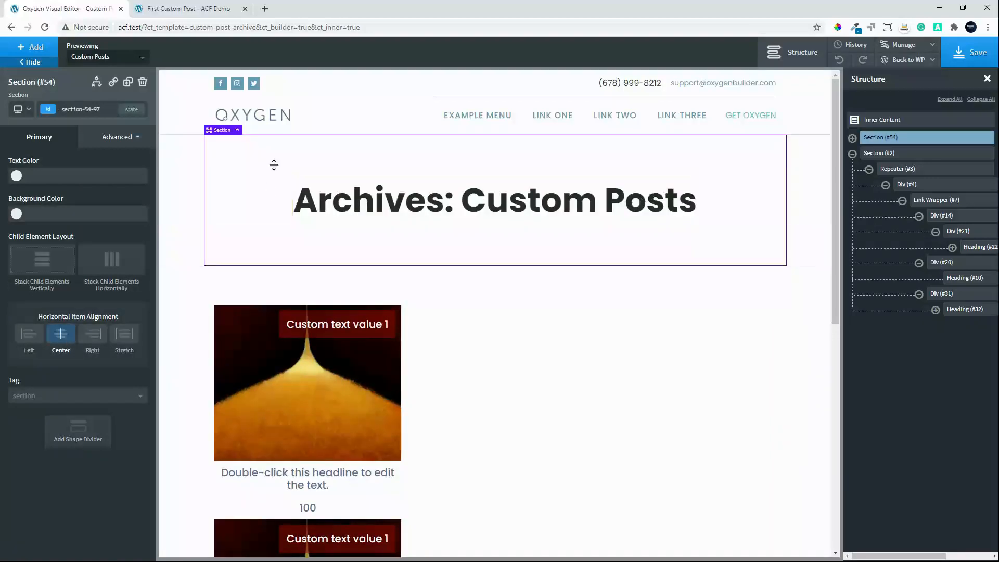
left_click(119, 138)
left_click(78, 196)
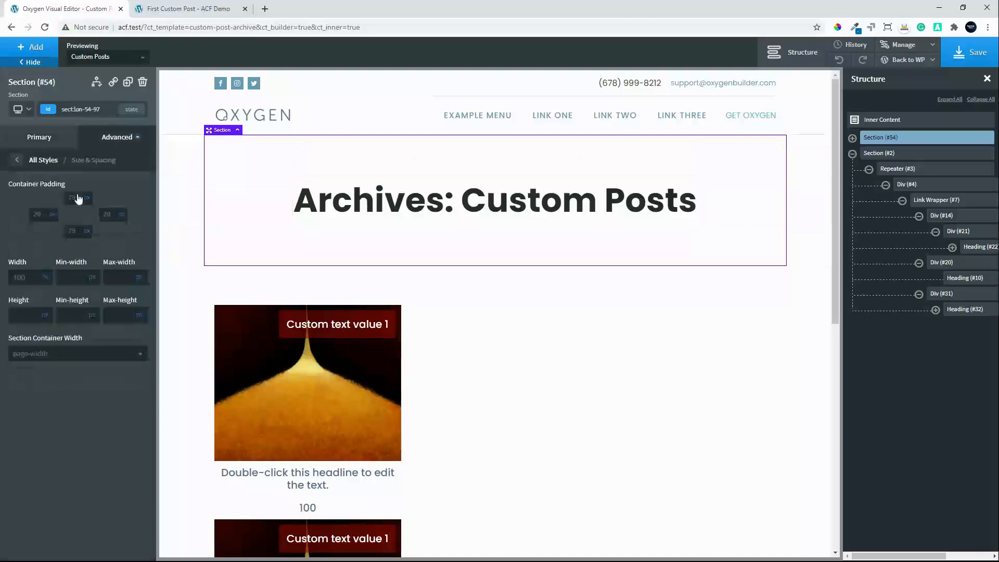
left_click(75, 198)
type("30")
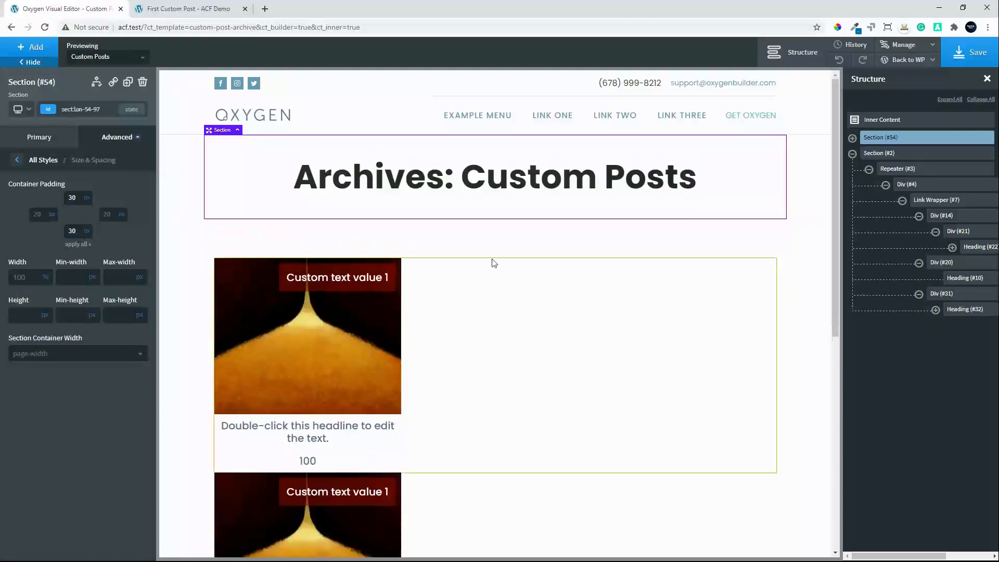
- Set the top and bottom container padding of the repeater's section (#2) to 30 px and save the template
left_click(492, 261)
left_click(448, 249)
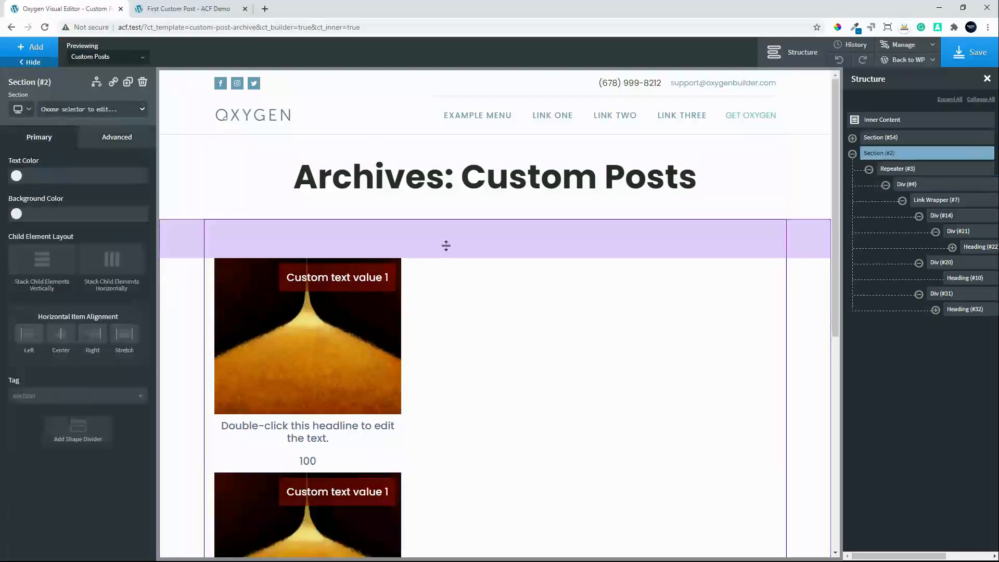
left_click(98, 144)
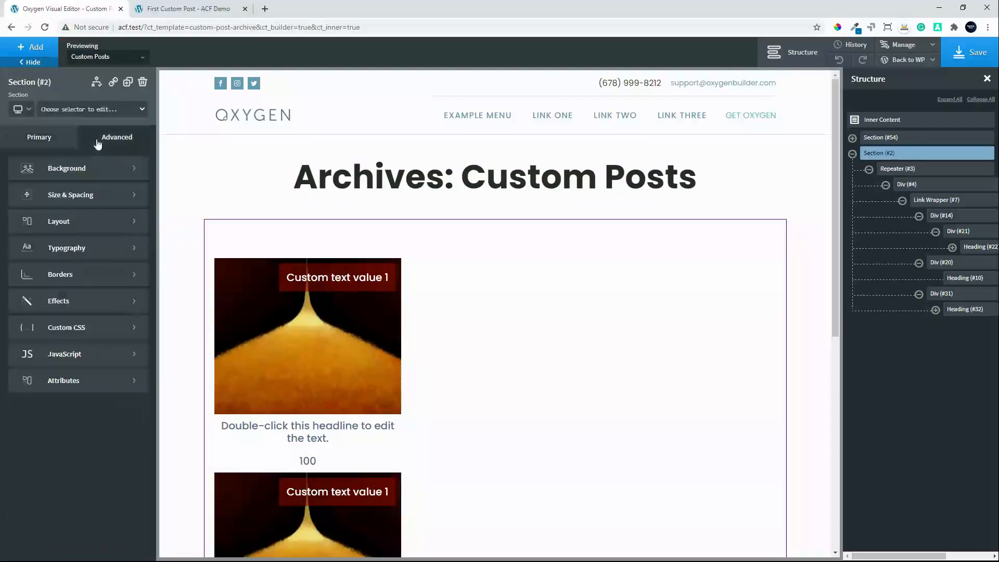
left_click(79, 191)
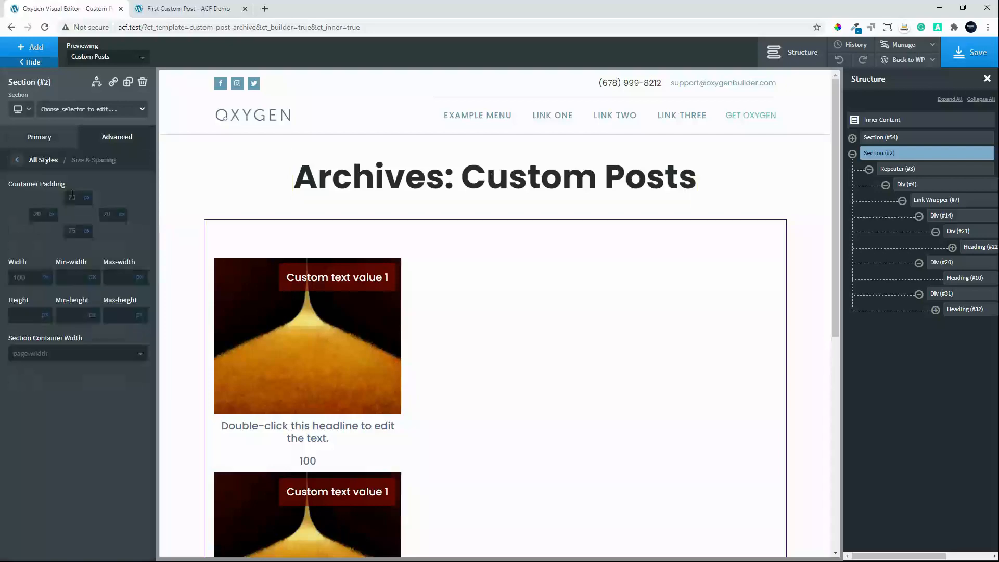
left_click(75, 198)
type("30")
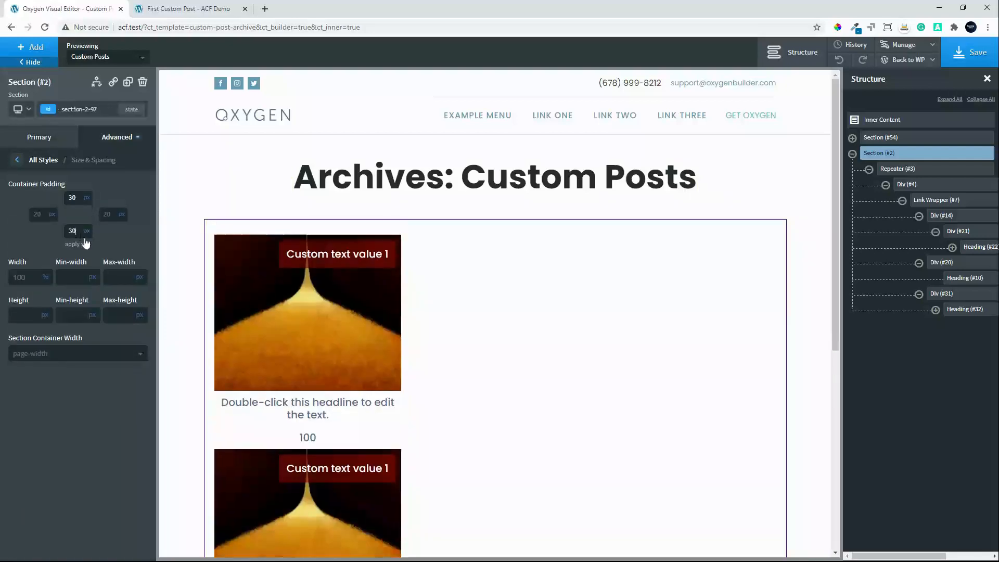
left_click(982, 61)
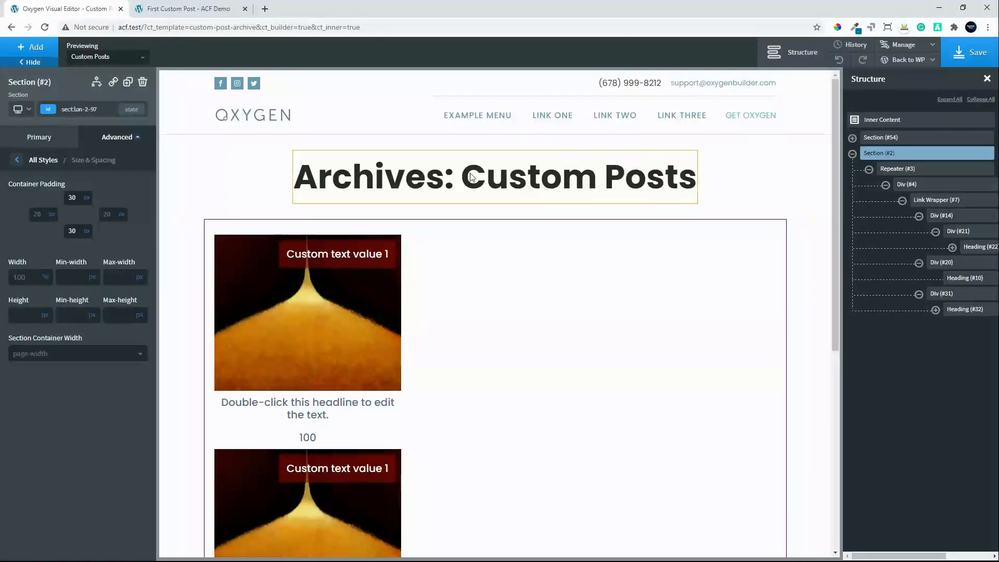
- Save the template and check the First Custom Category and Second Custom Category archive pages on the live site
left_click(974, 53)
left_click(172, 9)
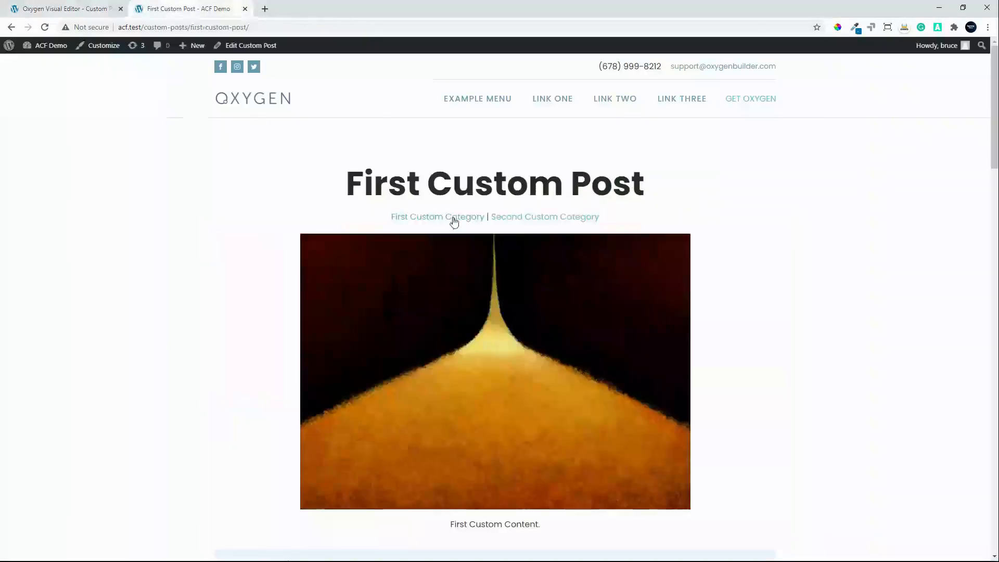
key("F5")
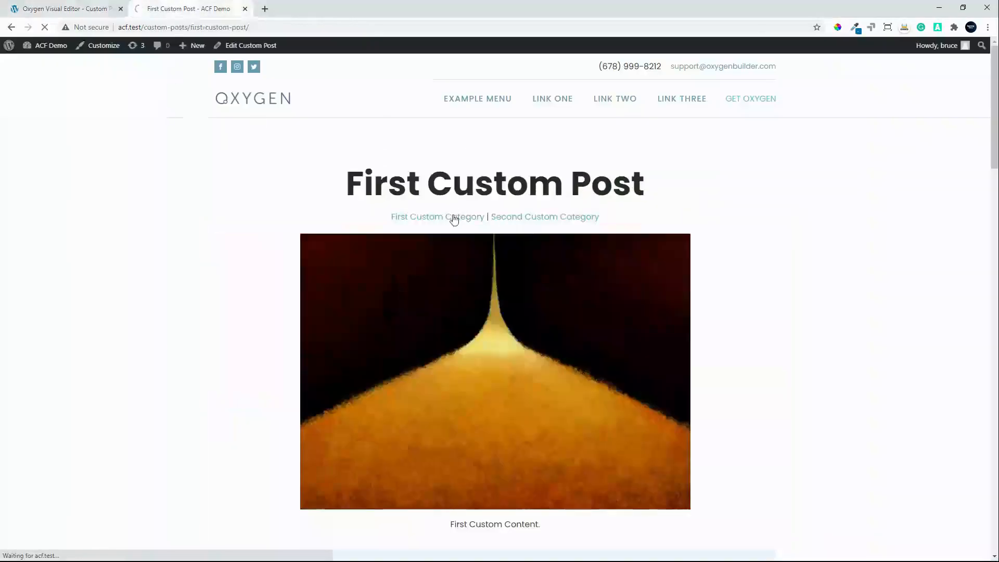
left_click(454, 219)
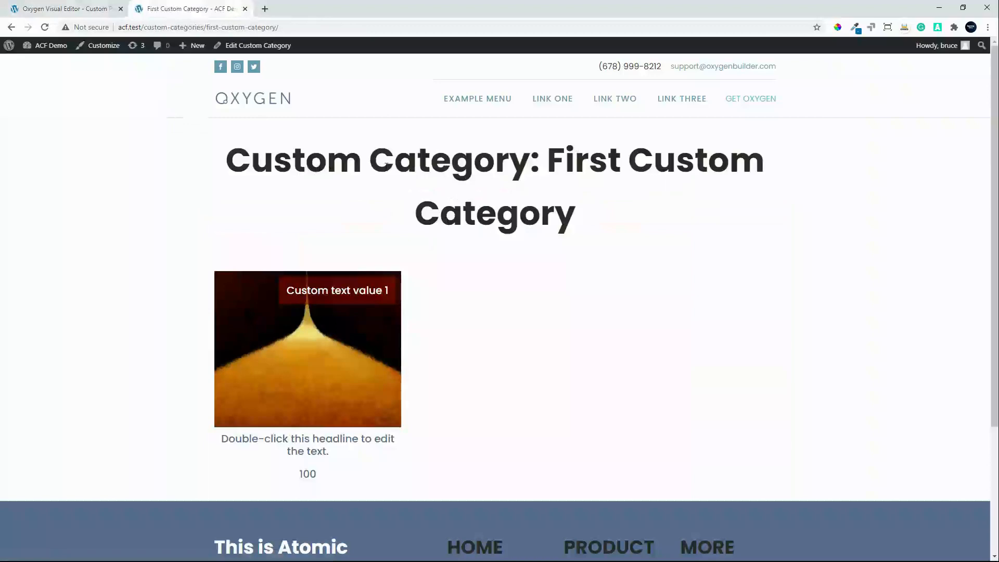
left_click(304, 349)
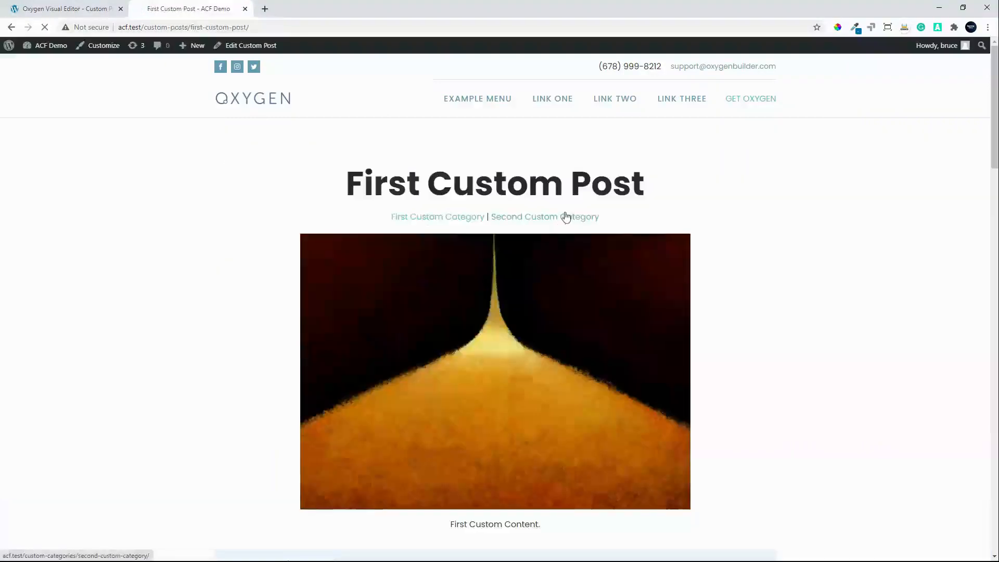
left_click(566, 218)
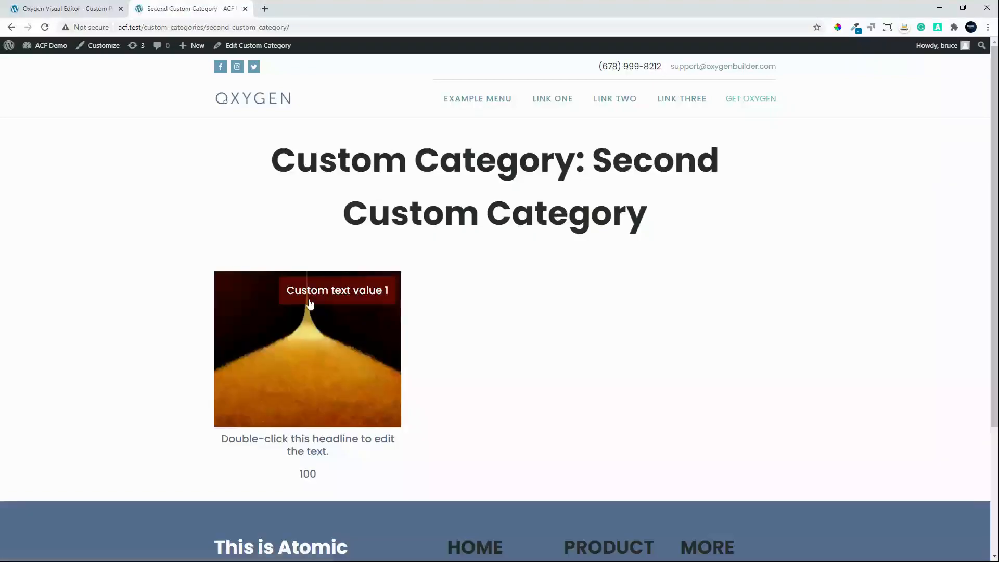
- Return to the template editor, set the archive title heading's font weight to 500 and font size to 40 px, and save the template
left_click(59, 9)
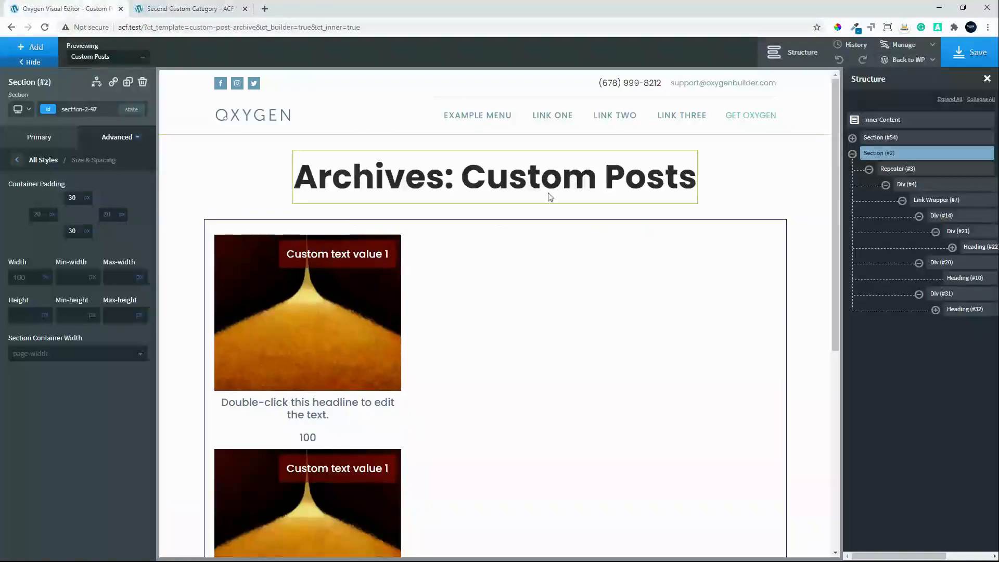
left_click(527, 200)
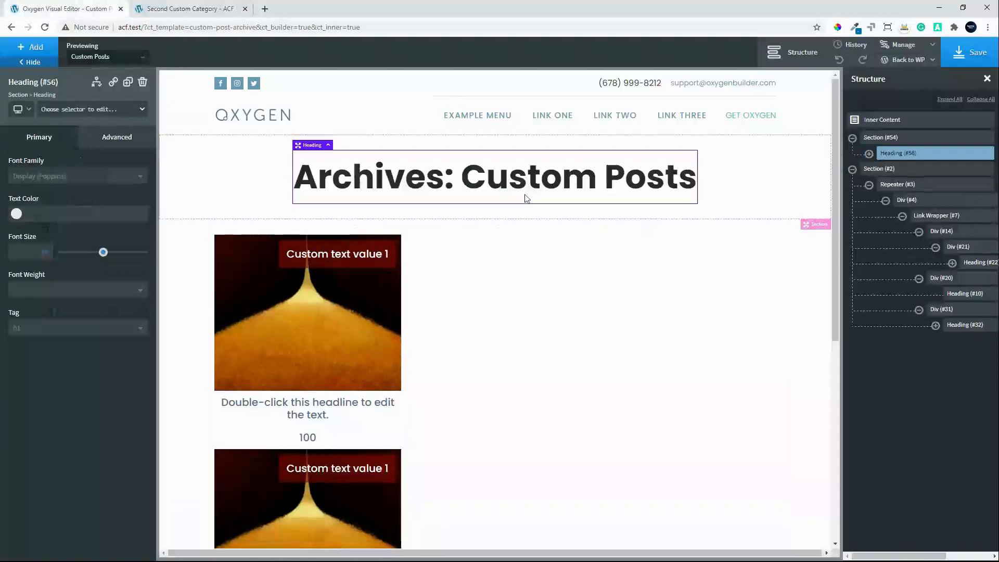
left_click(44, 290)
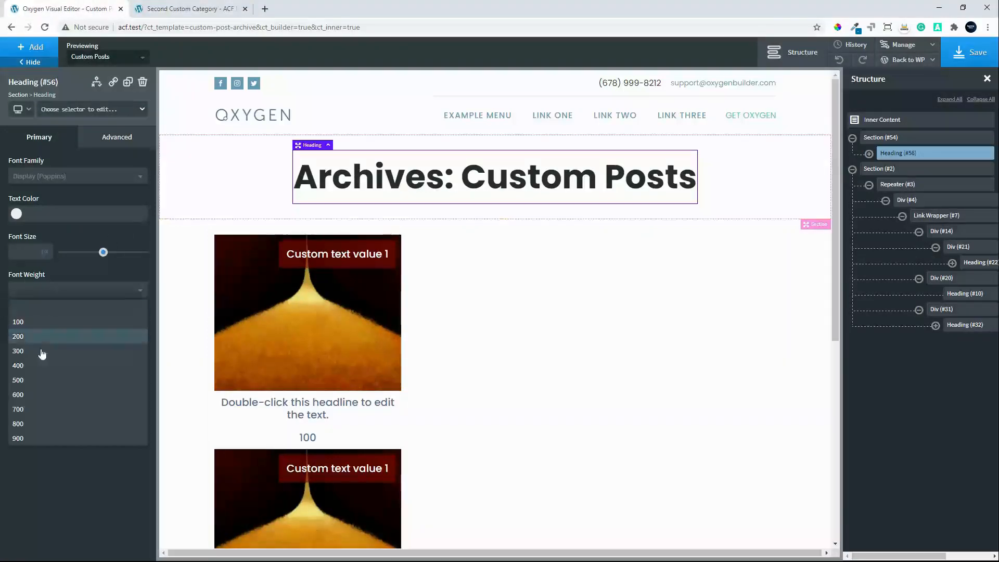
left_click(47, 383)
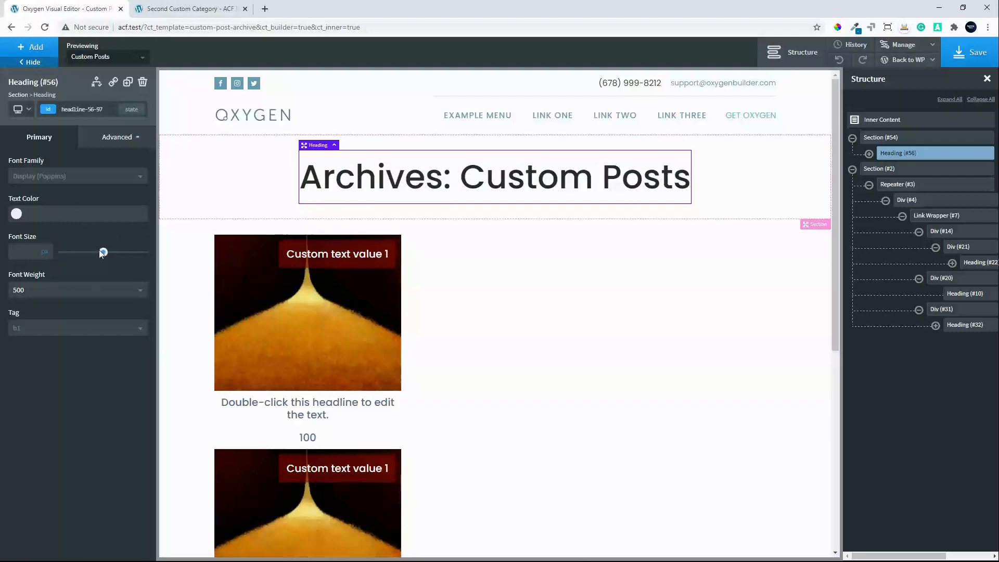
left_click_drag(104, 256, 99, 261)
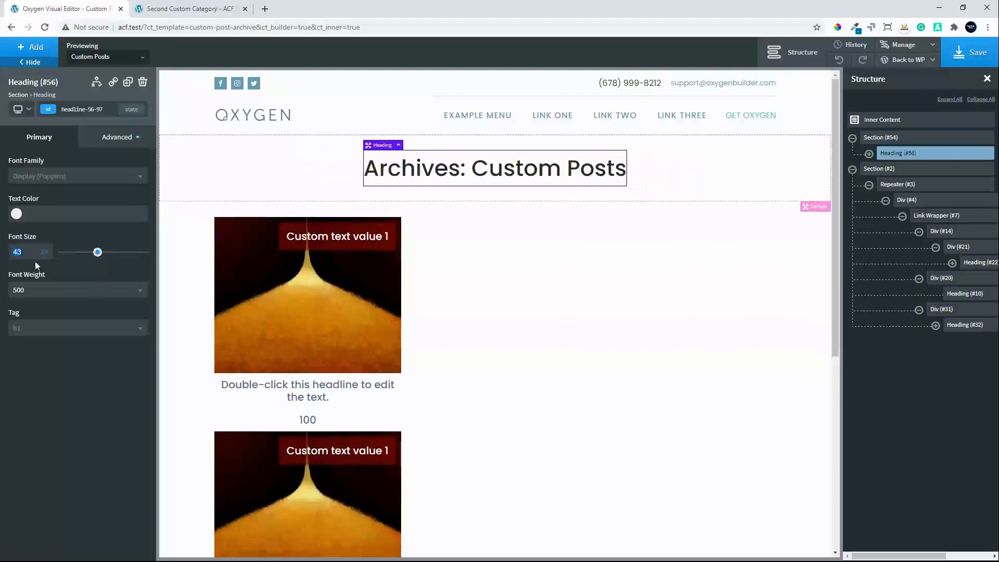
type("40")
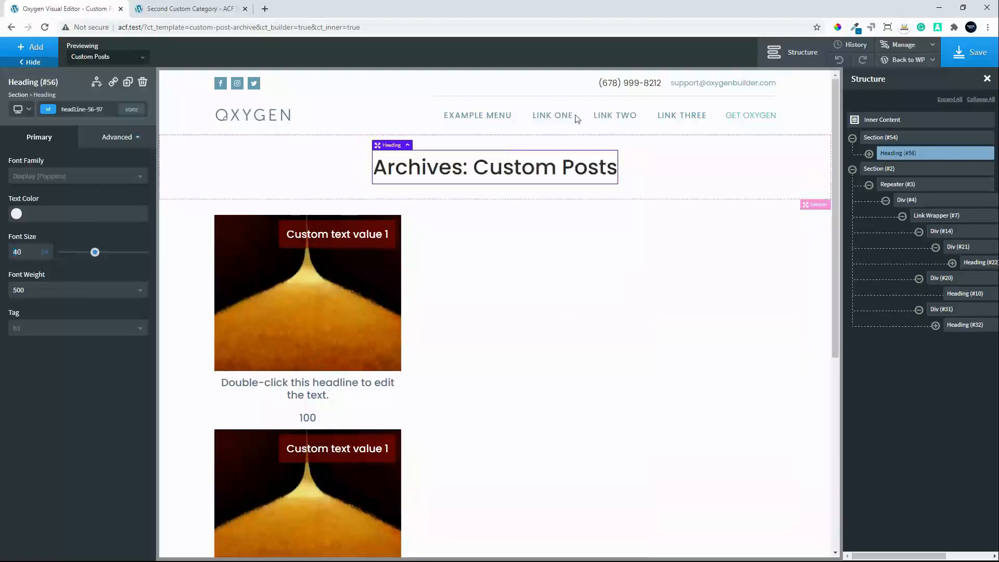
left_click(969, 53)
- Switch from the live category page to the WordPress admin dashboard and open the page for adding new plugins
left_click(185, 10)
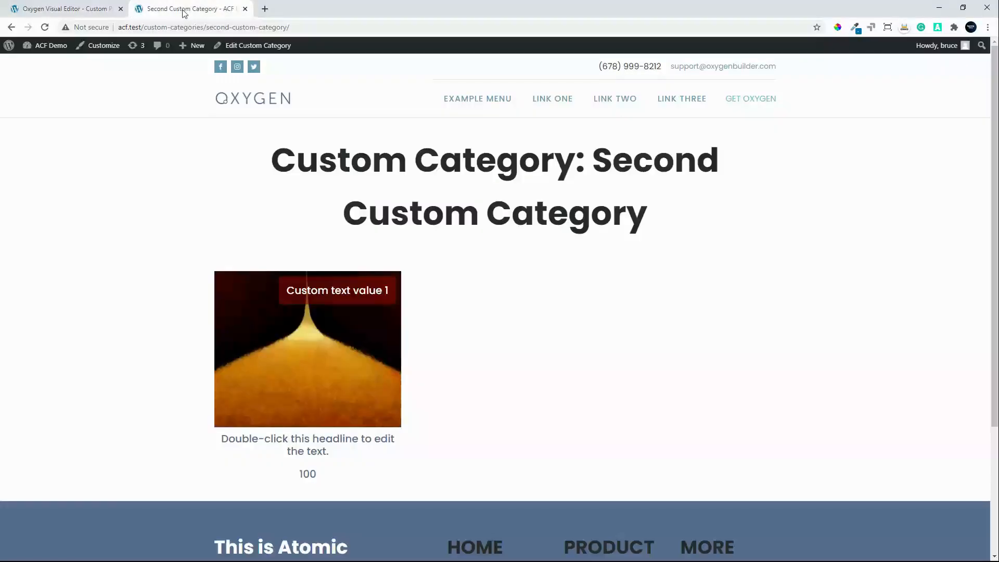
mouse_move(54, 48)
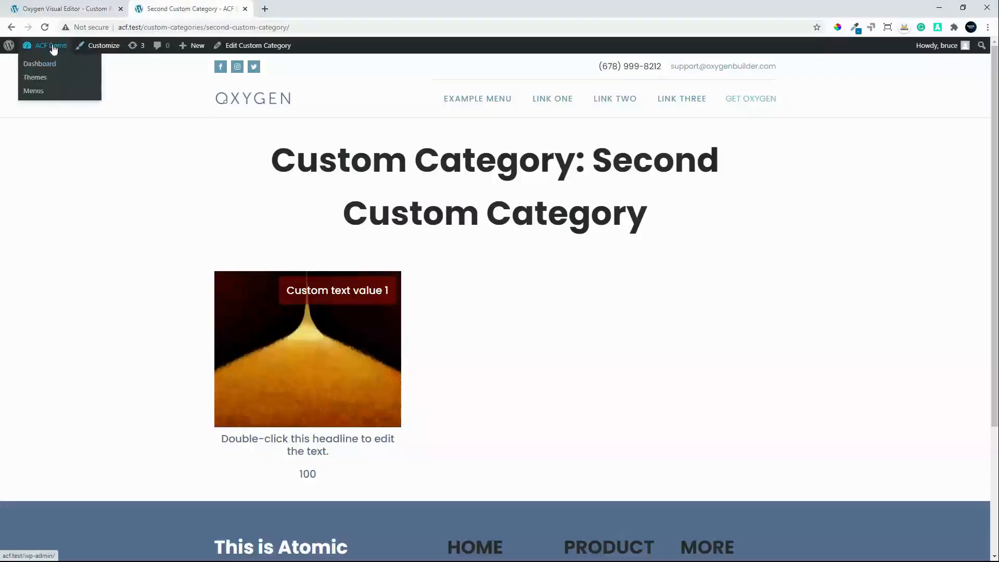
left_click(53, 46)
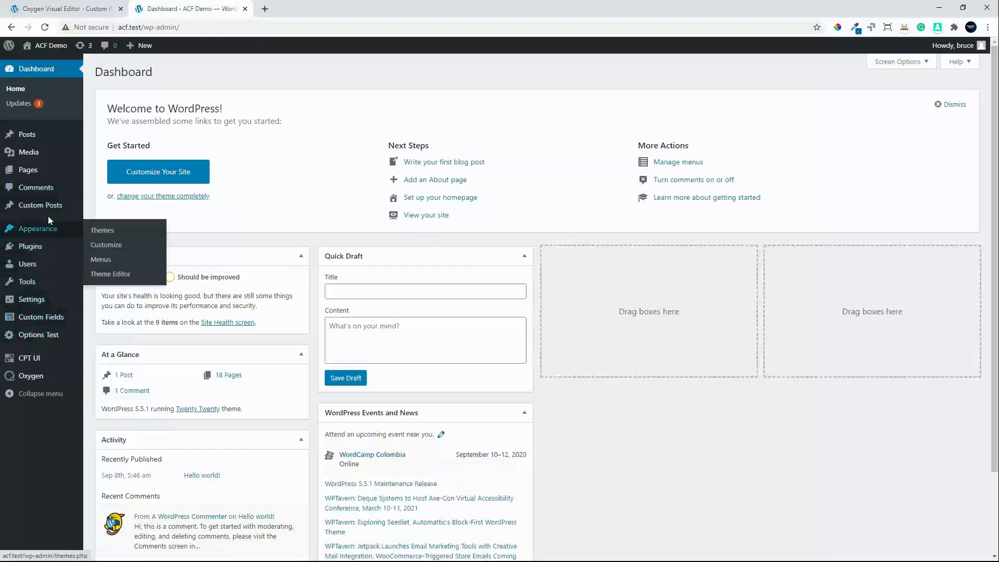
left_click(32, 251)
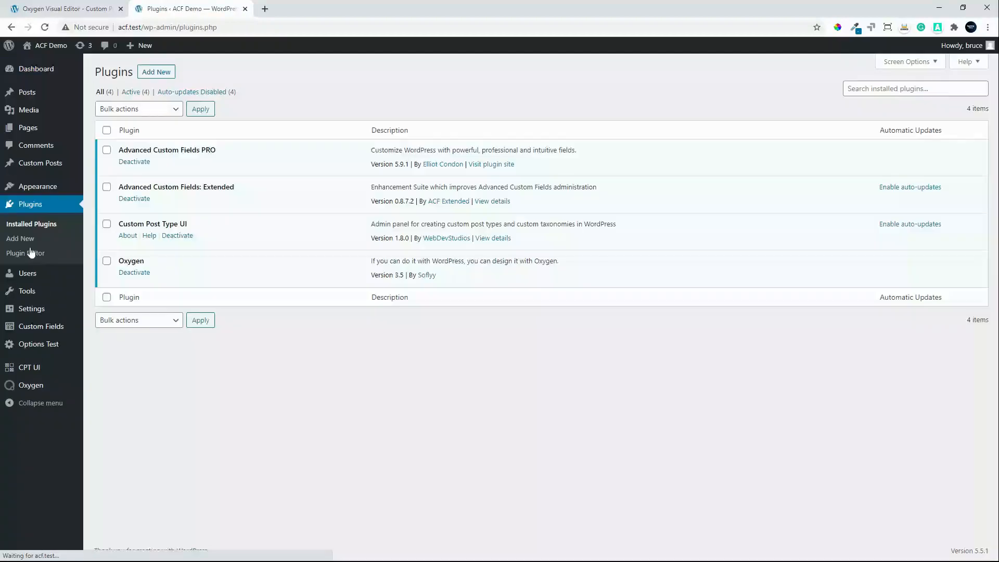
left_click(151, 74)
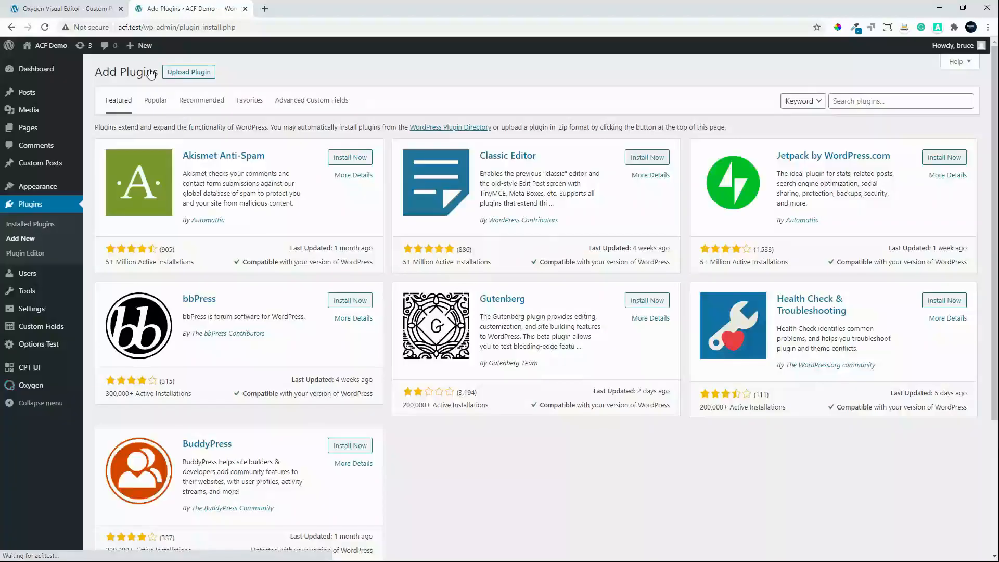
- Search the plugin directory for "snippets", then install and activate the Code Snippets plugin
left_click(908, 101)
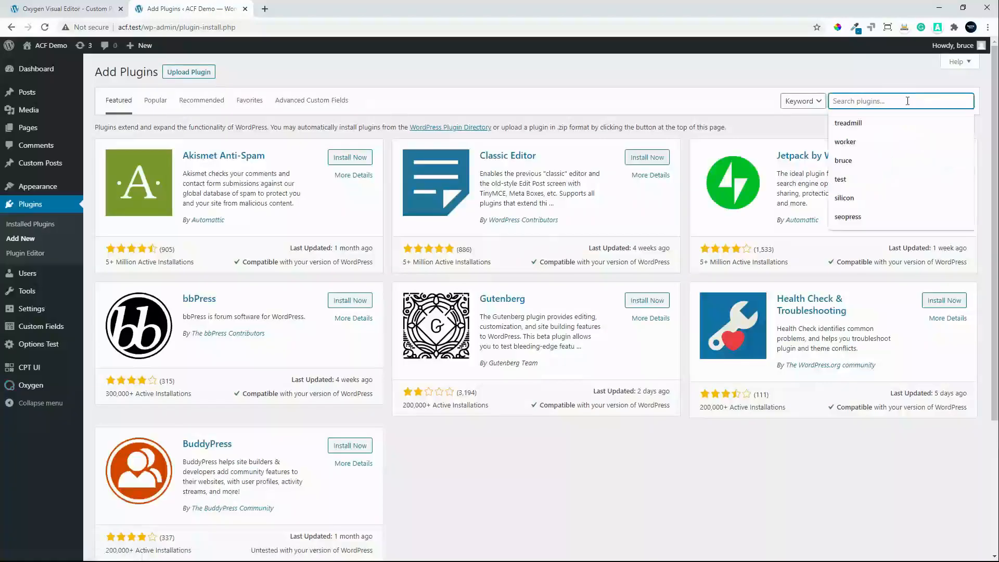
type("sn")
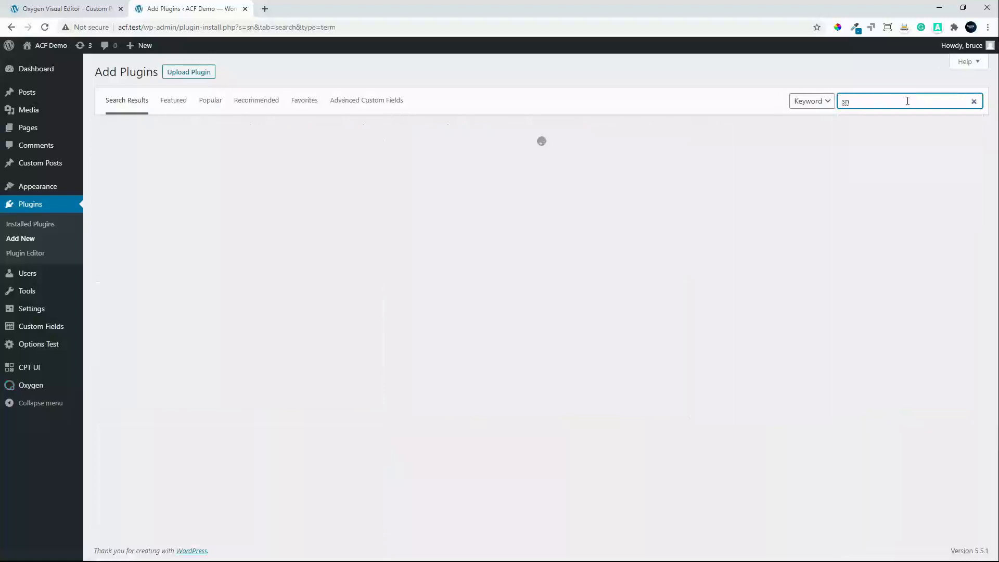
type("ipp")
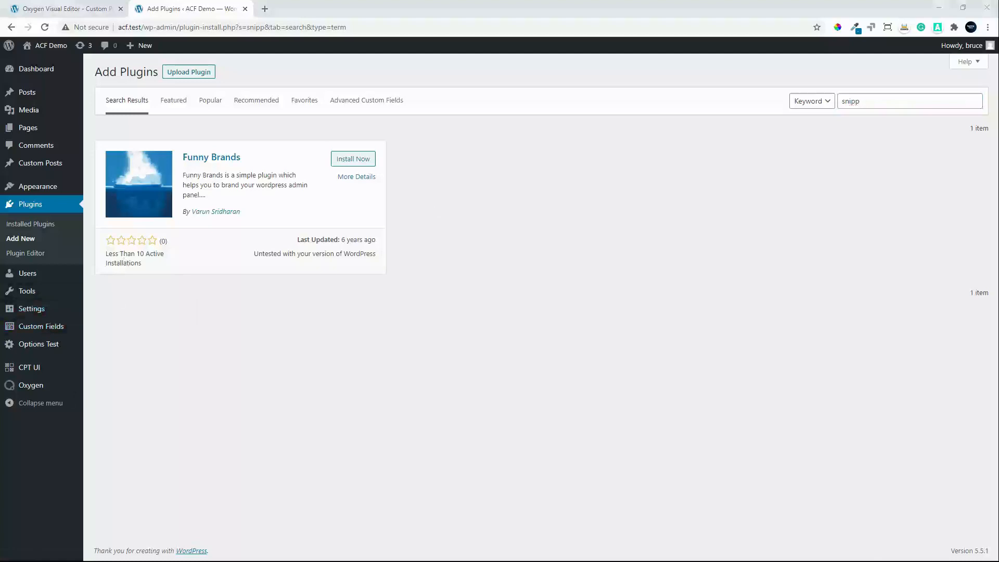
left_click(882, 102)
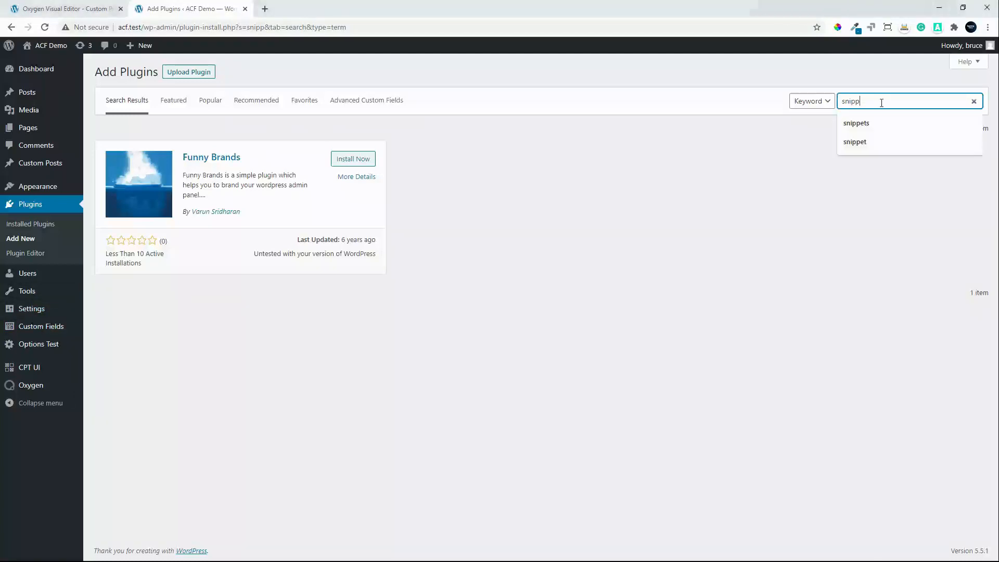
type("ets")
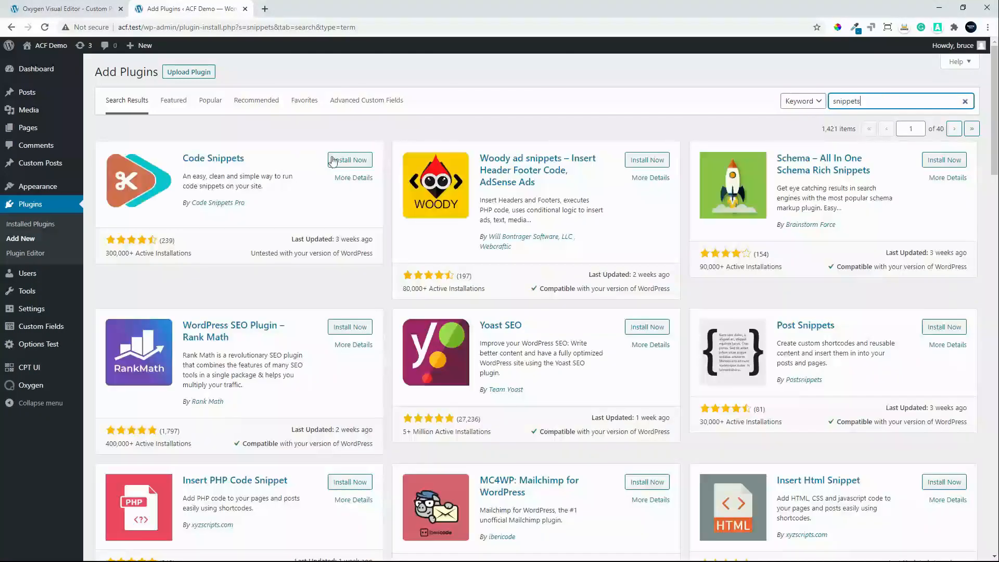
left_click(333, 161)
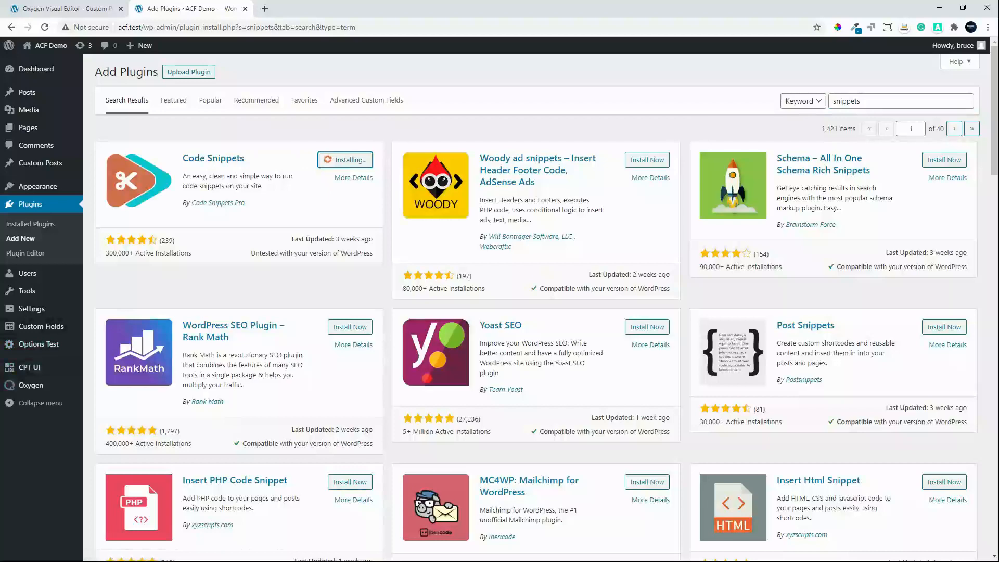
left_click(355, 160)
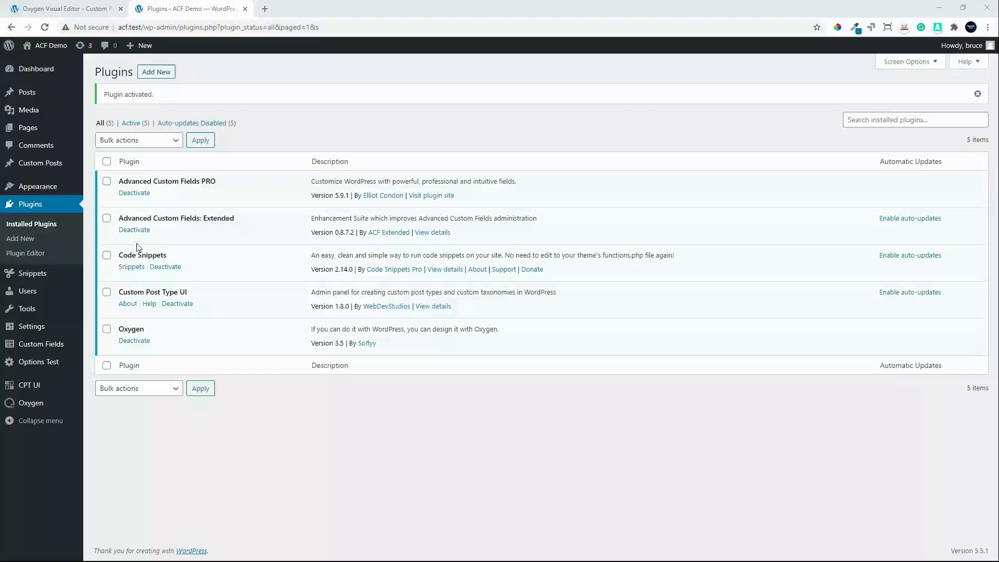
- Add a new code snippet titled "Remove Archive Prefix"
left_click(39, 278)
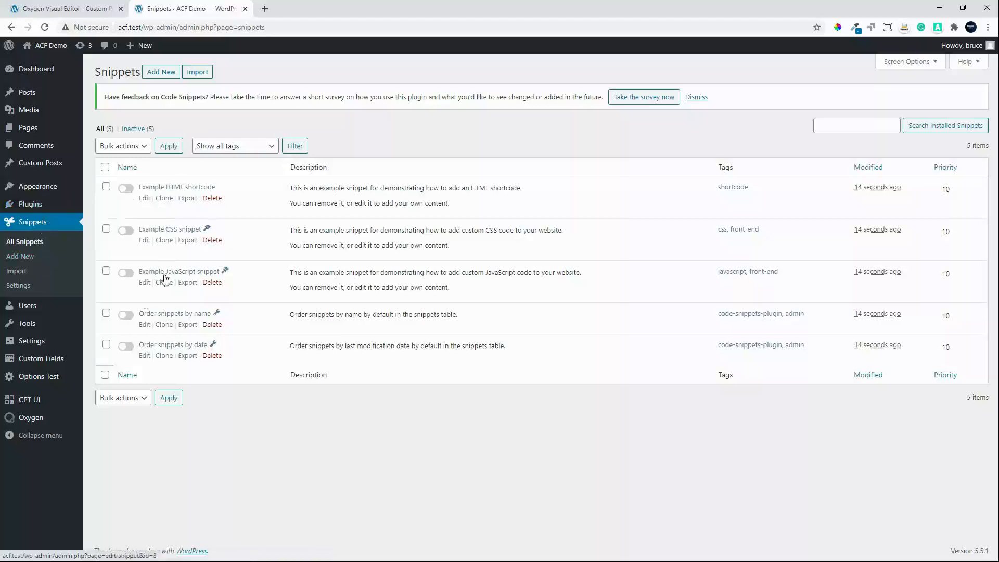
left_click(19, 258)
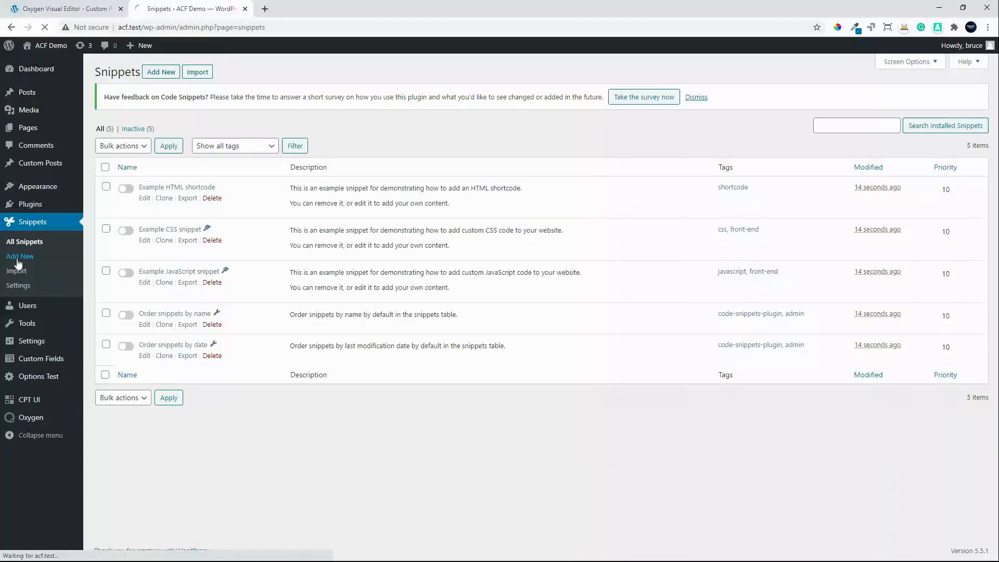
left_click(185, 92)
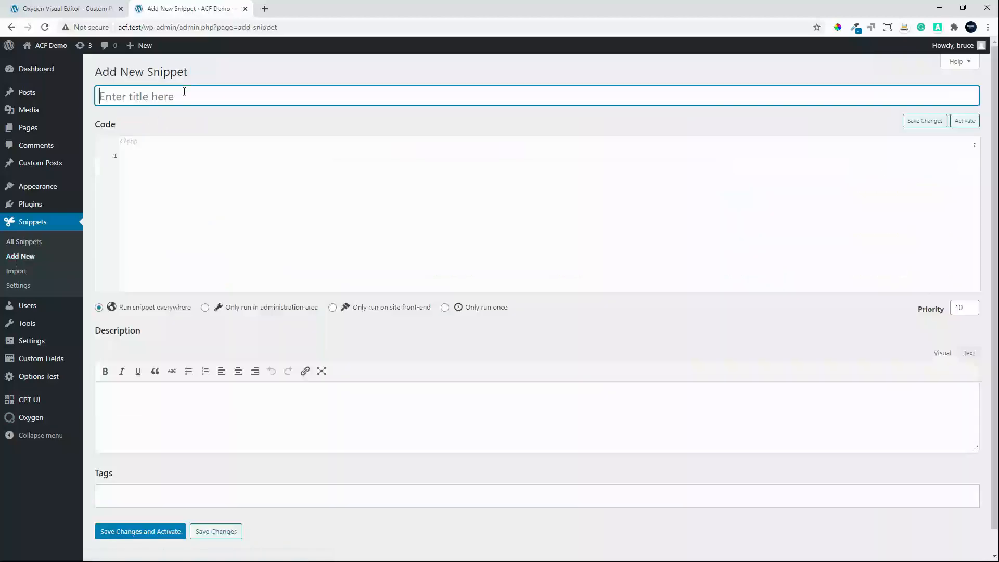
type("Remove Archive Prefix")
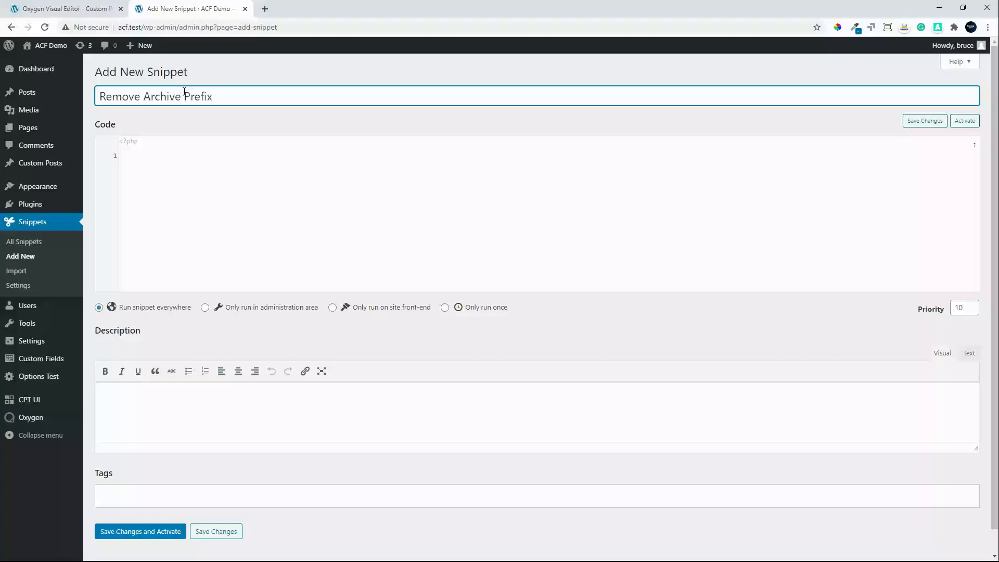
- Copy the get_the_archive_title filter from massCode's "Hide Category Word" snippet, without the opening PHP tag, into the new snippet's code, and save and activate it
left_click(167, 179)
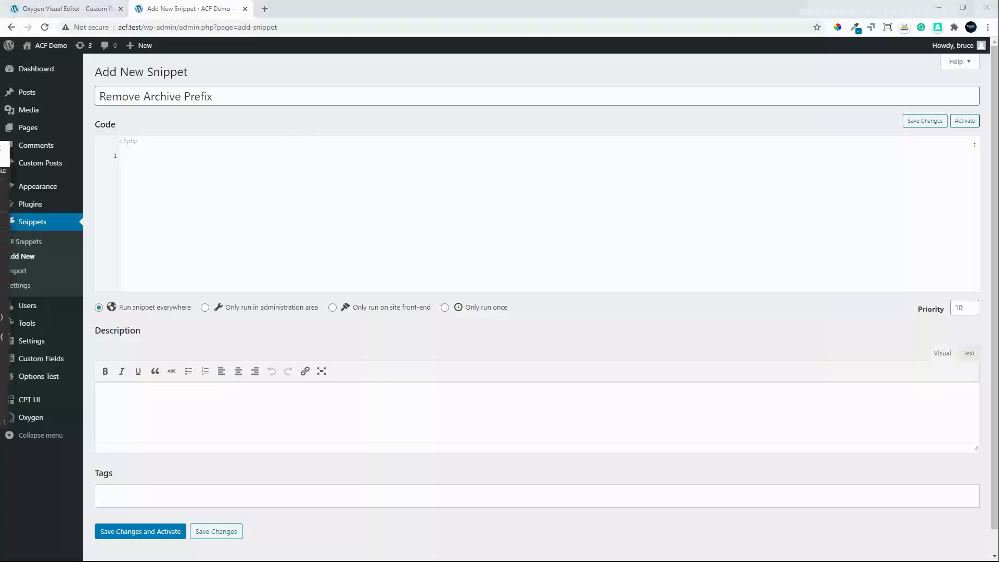
left_click_drag(0, 147, 475, 93)
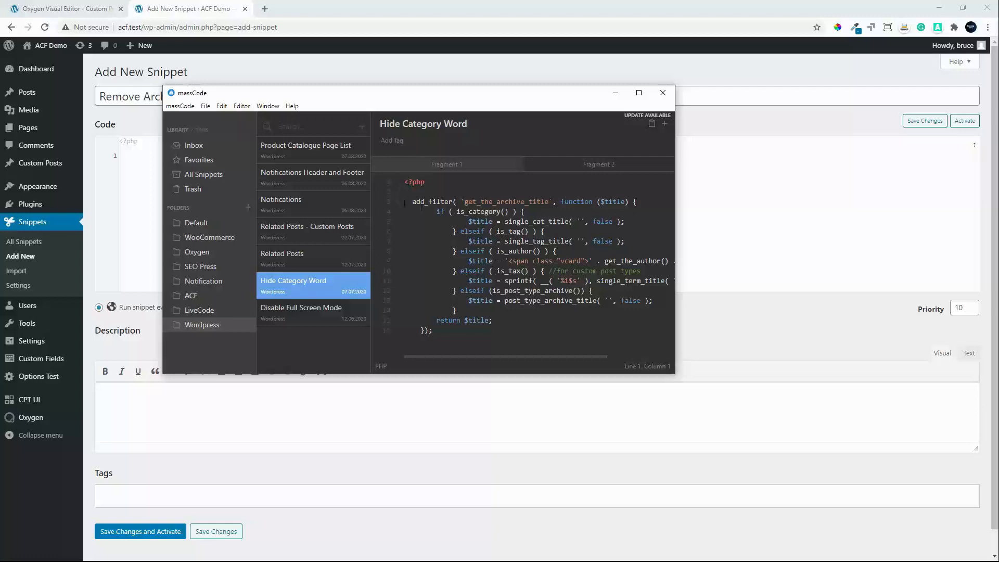
left_click_drag(414, 203, 517, 328)
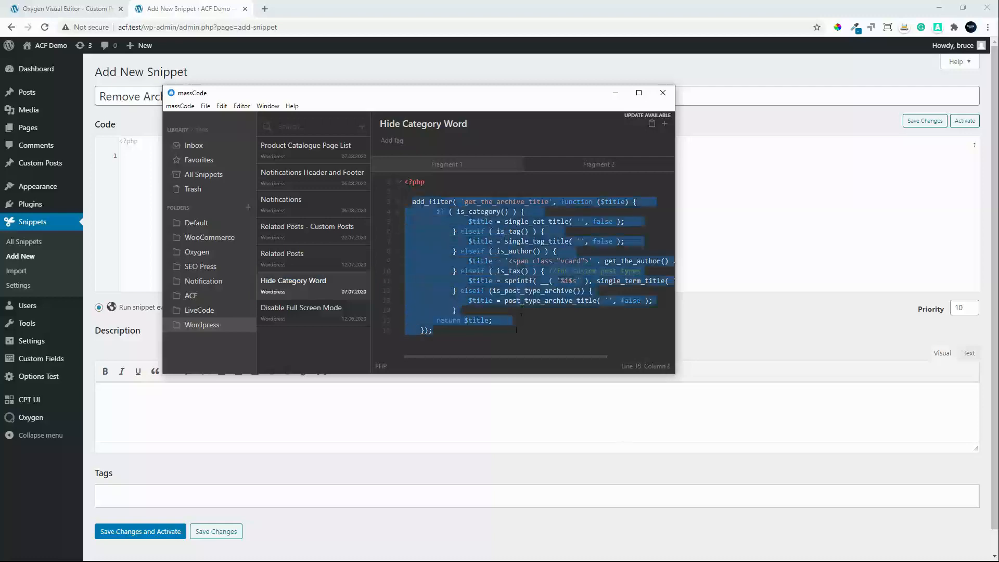
left_click_drag(559, 93, 0, 169)
left_click(239, 141)
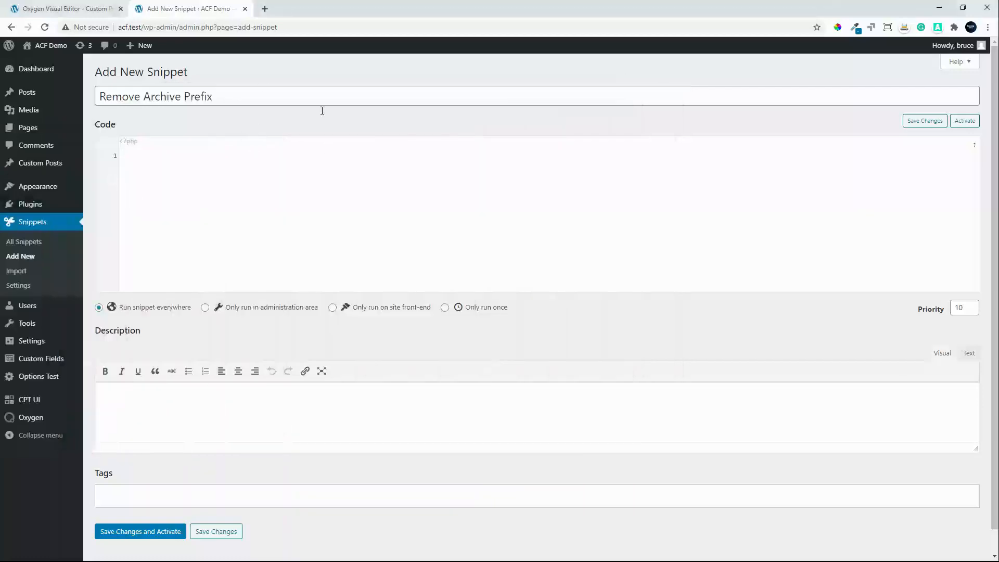
key("ctrl+v")
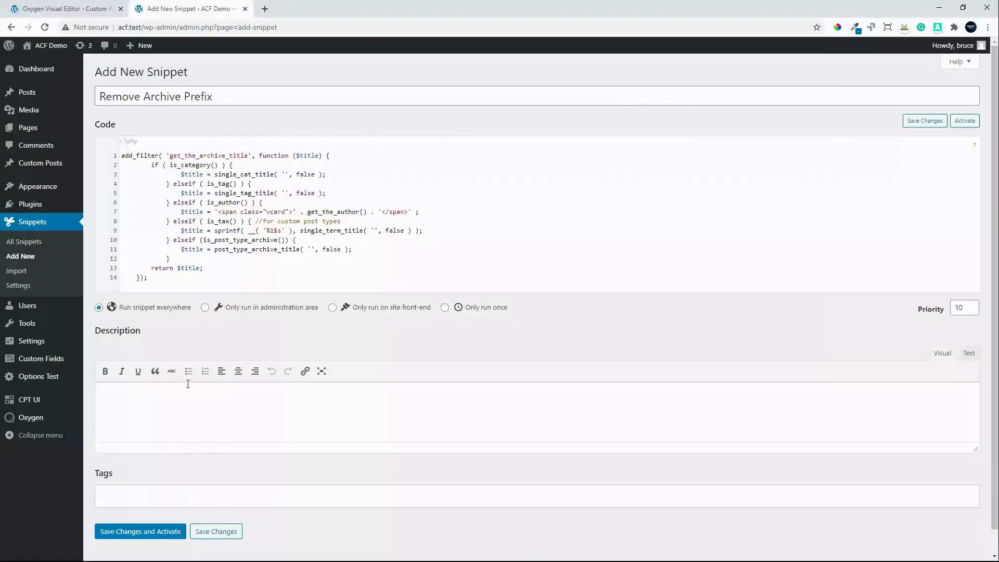
left_click(159, 532)
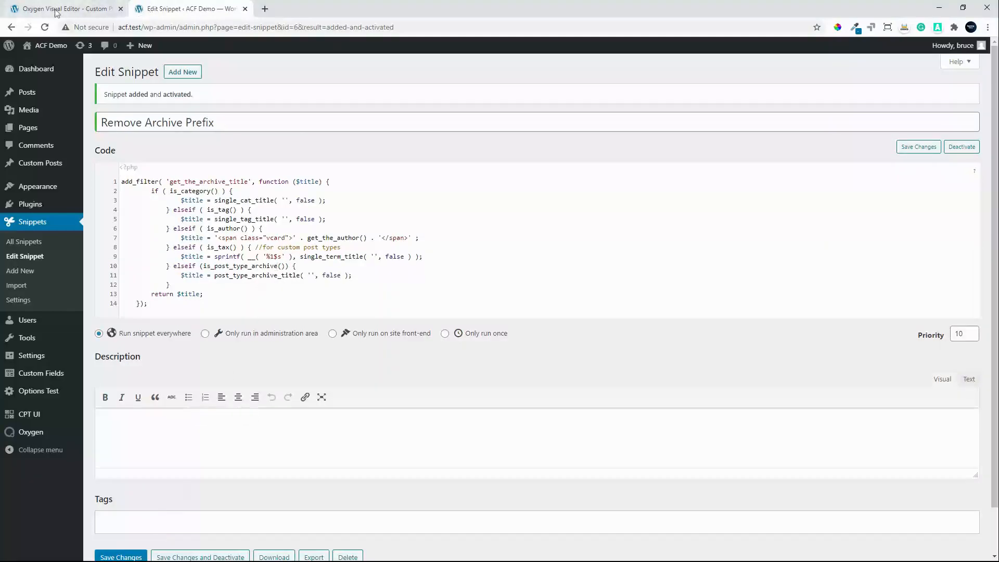
- Open the Custom Posts list in the WordPress admin and view the live Custom Posts archive page
left_click(106, 9)
left_click(175, 8)
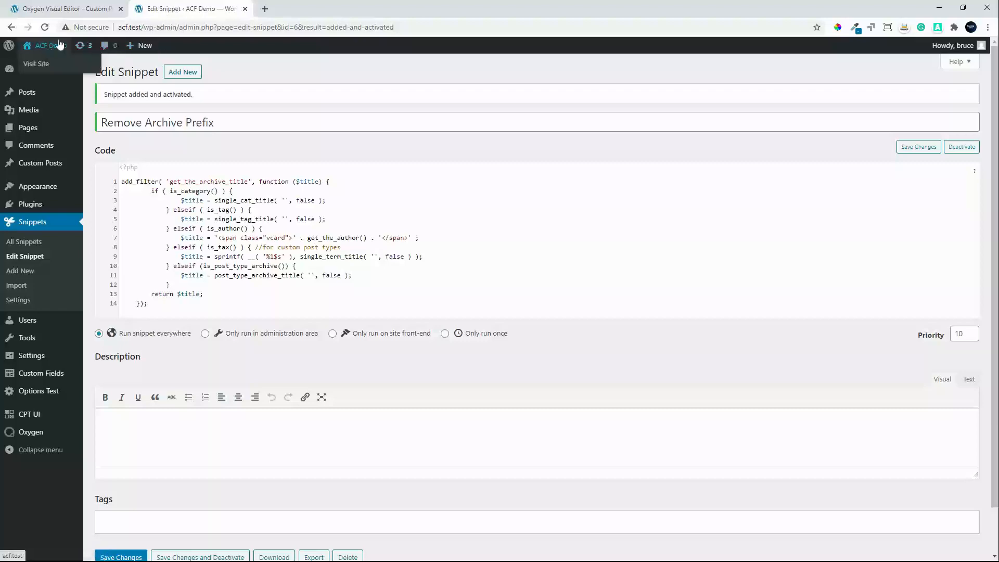
left_click(40, 163)
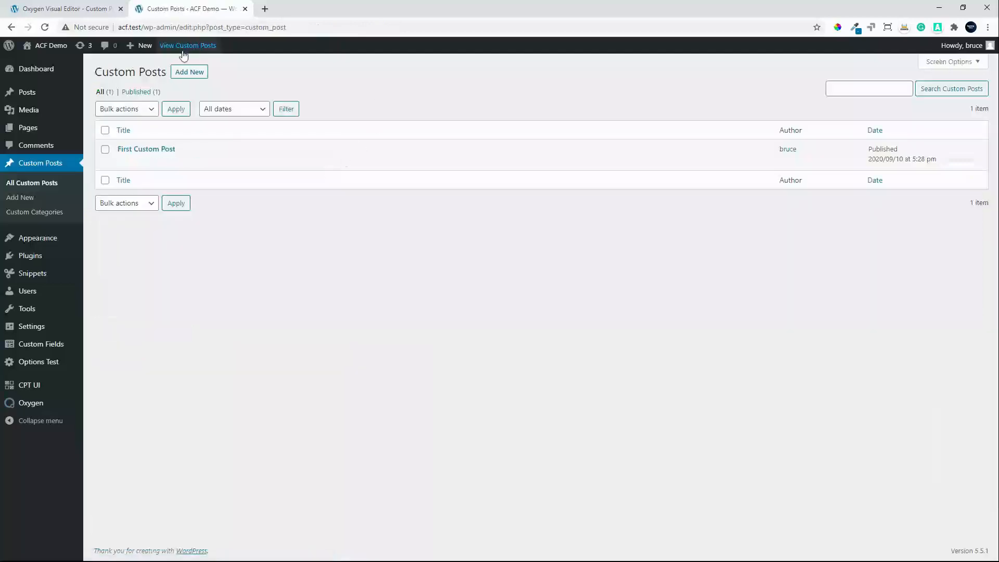
left_click(189, 48)
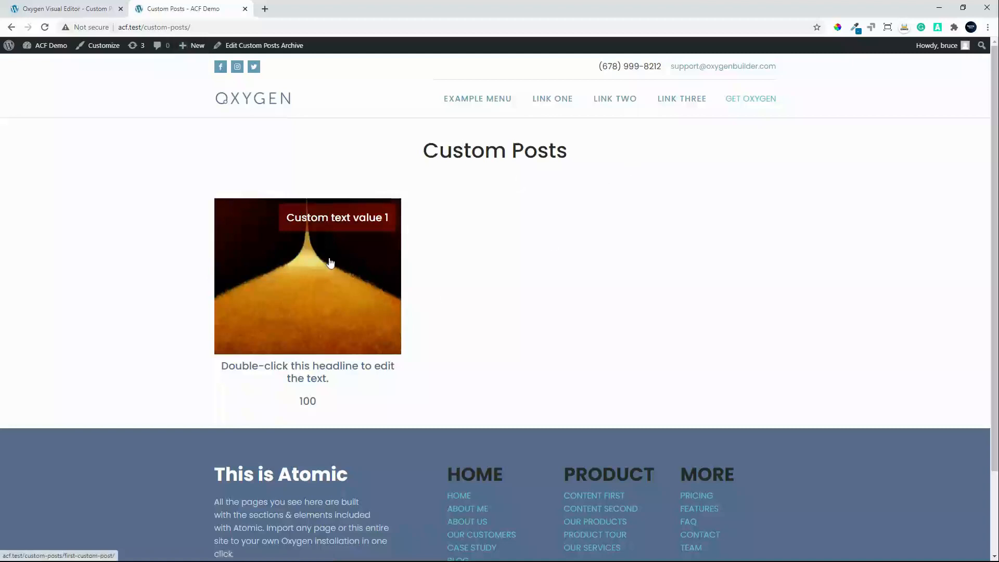
- Follow the archive card to First Custom Post and check the First and Second Custom Category archives through its category links
left_click(315, 298)
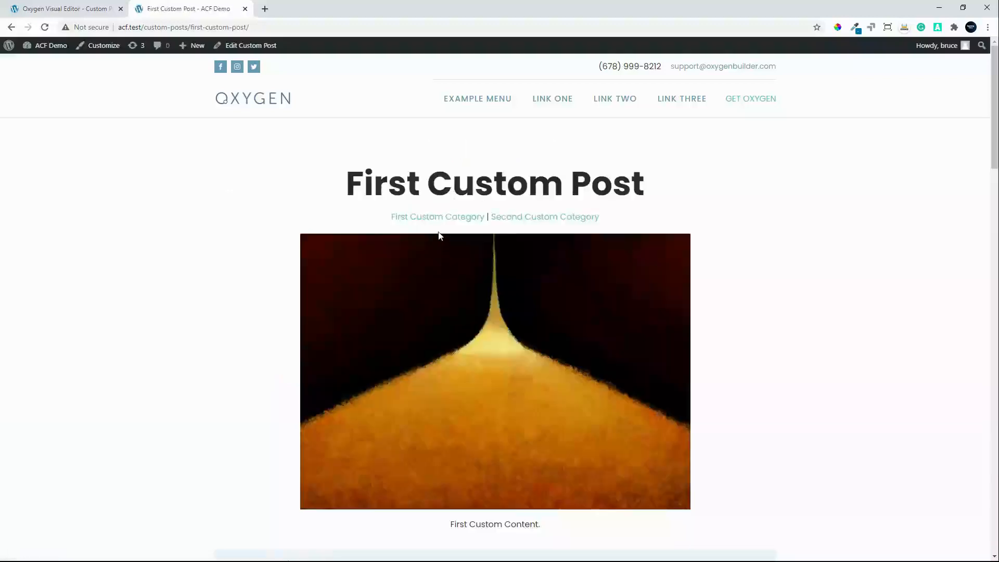
left_click(451, 217)
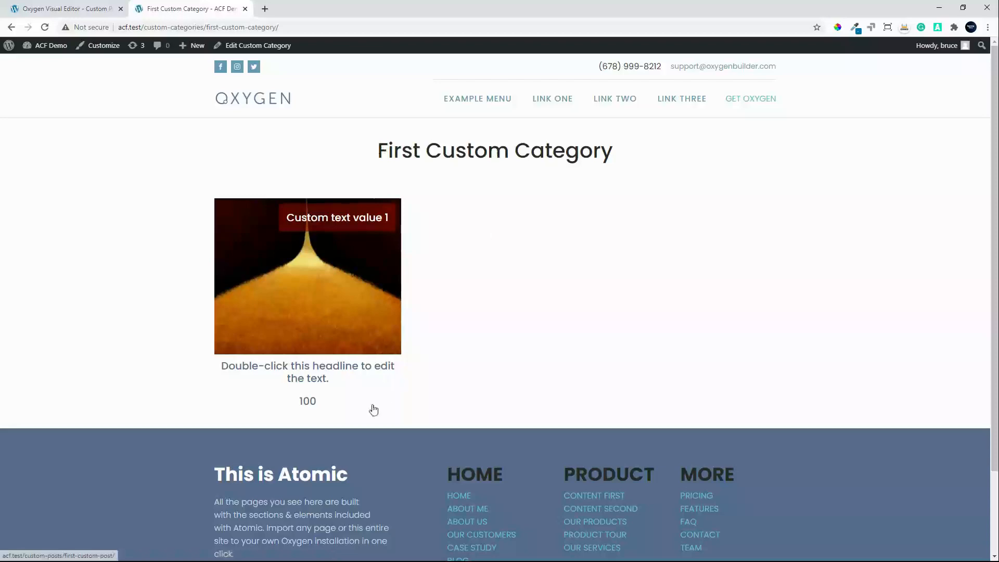
left_click(338, 287)
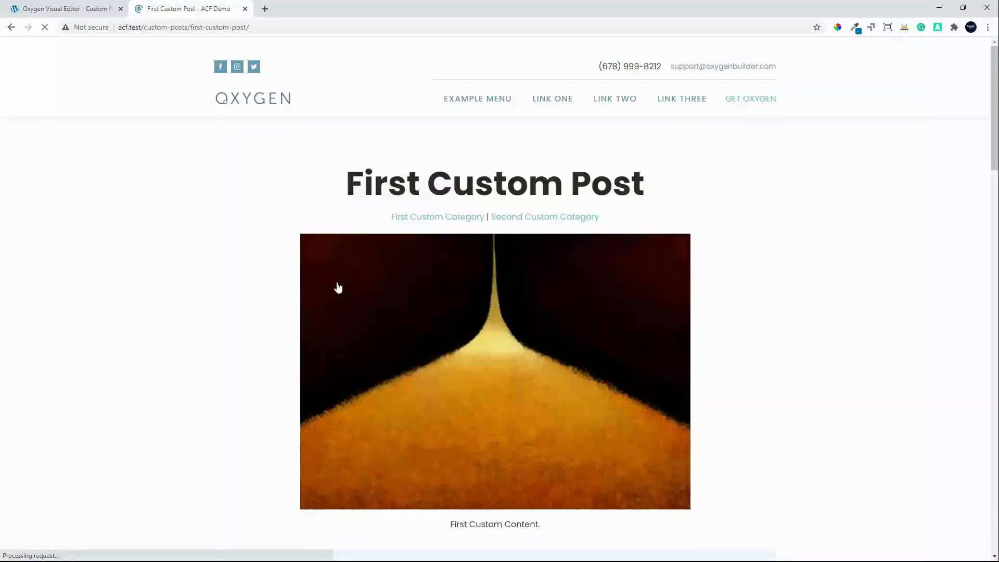
left_click(566, 217)
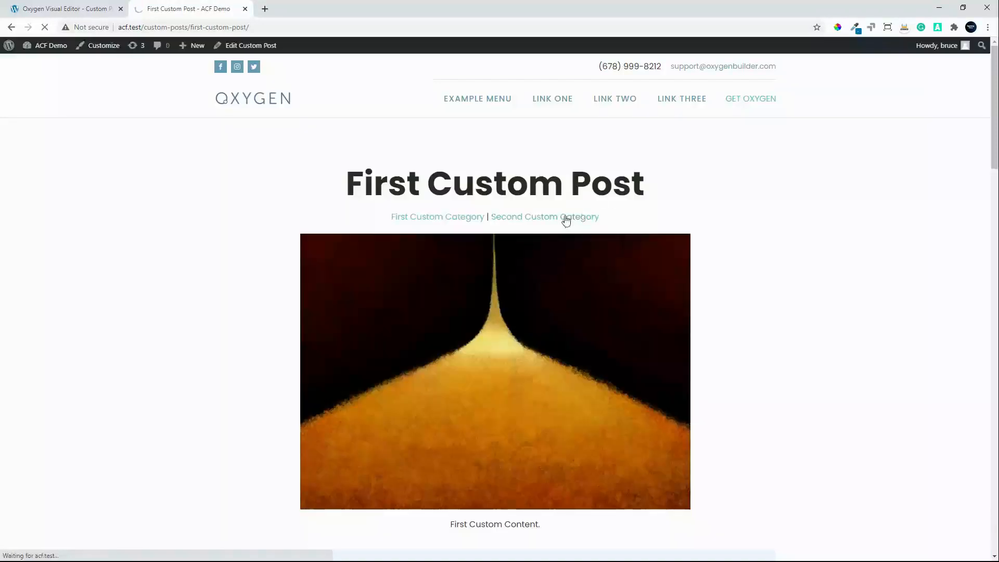
left_click(344, 248)
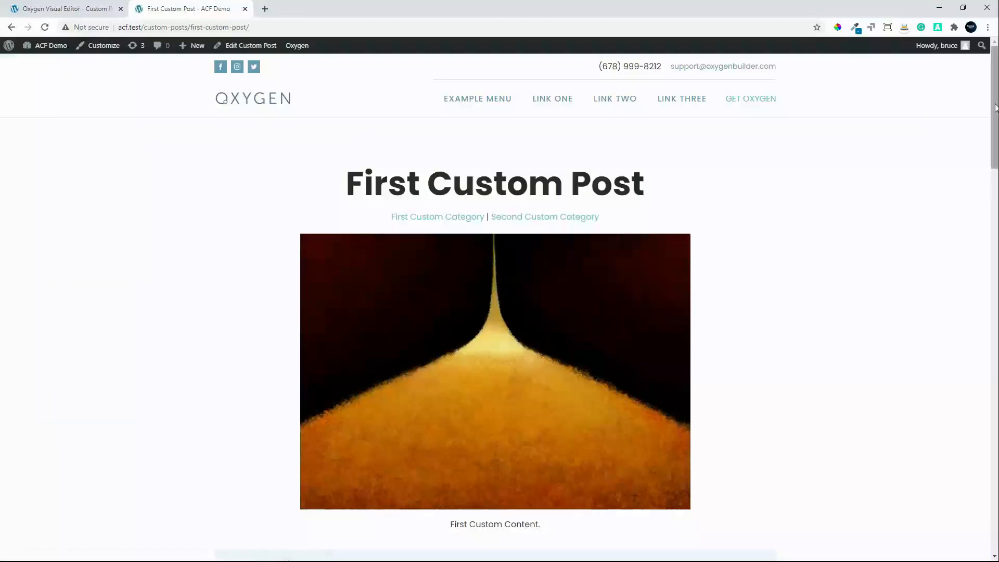
- Examine the First Custom Post page from its title and custom field values down to the front-end Edit Post form
scroll(981, 254, "down", 20)
scroll(960, 312, "up", 5)
scroll(960, 305, "up", 15)
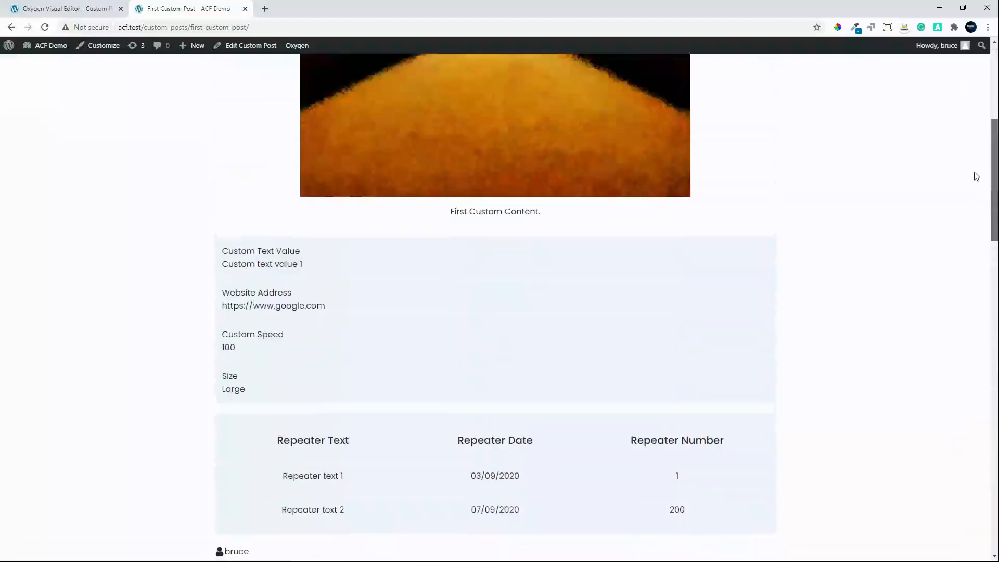
scroll(968, 183, "down", 5)
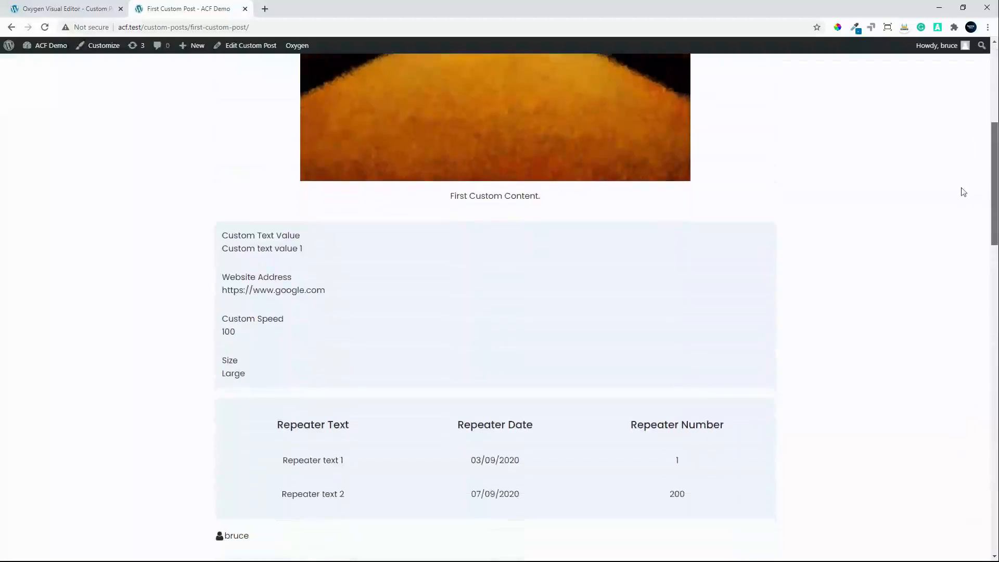
scroll(961, 200, "down", 1)
scroll(961, 209, "up", 7)
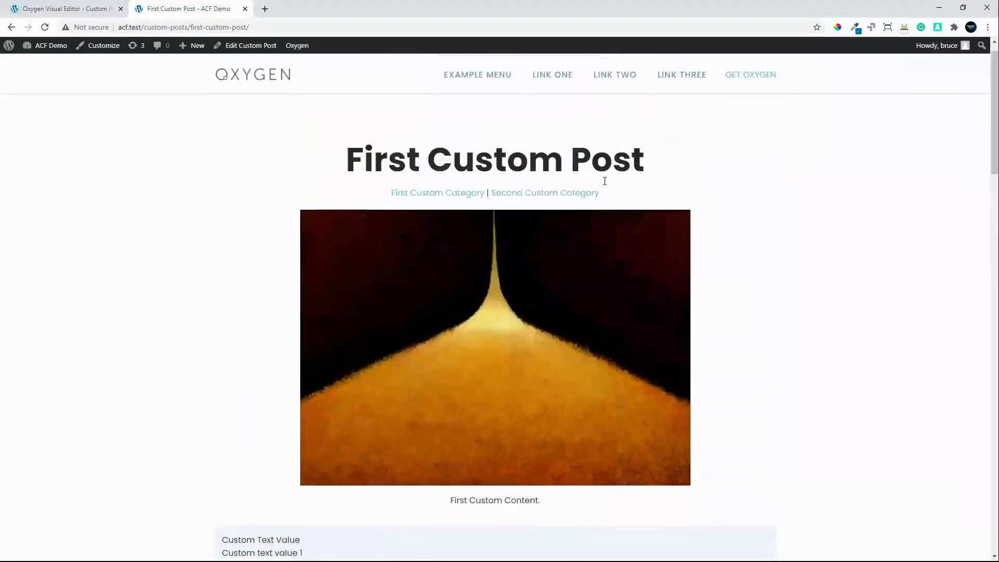
scroll(987, 261, "down", 7)
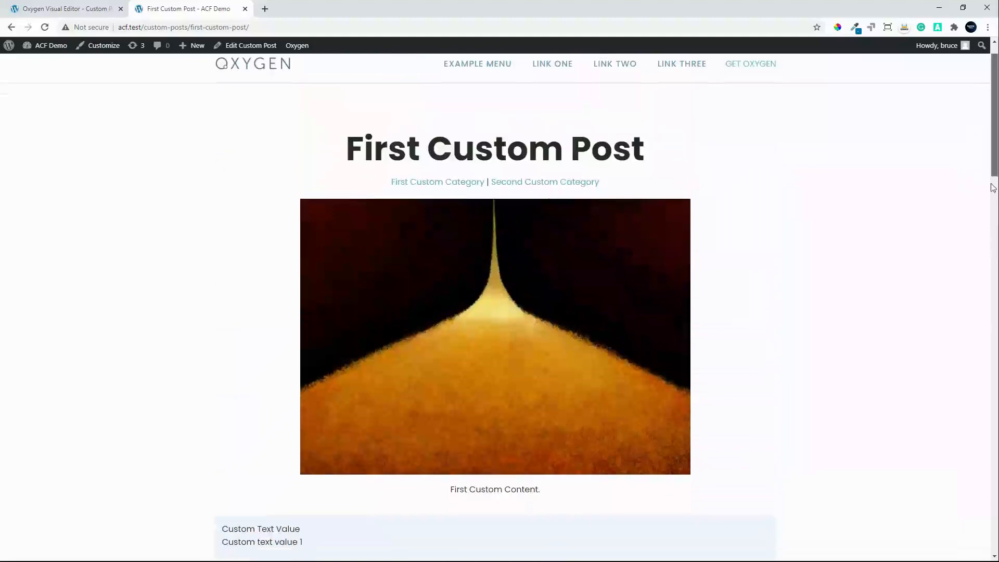
scroll(982, 290, "down", 15)
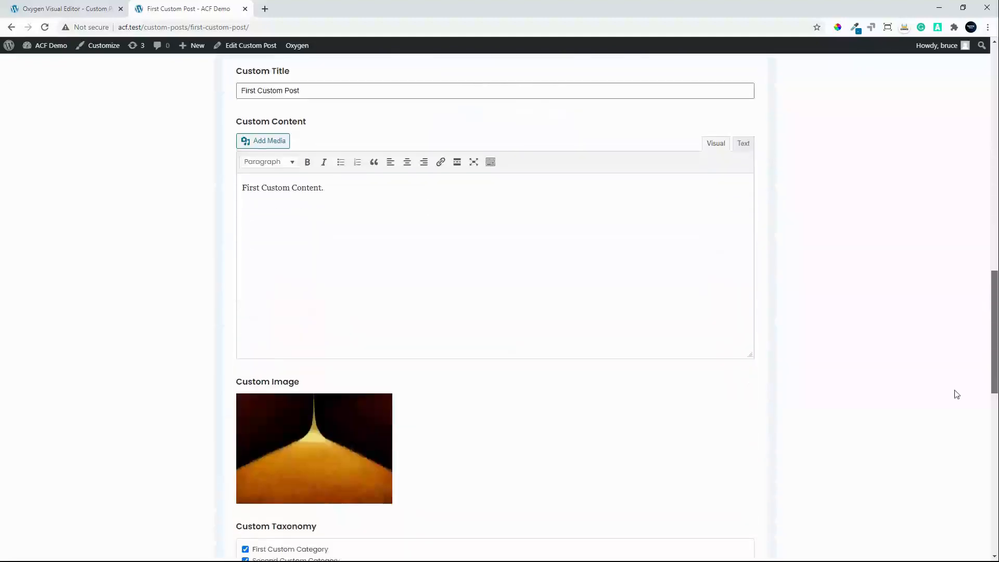
scroll(932, 466, "up", 20)
scroll(947, 507, "down", 20)
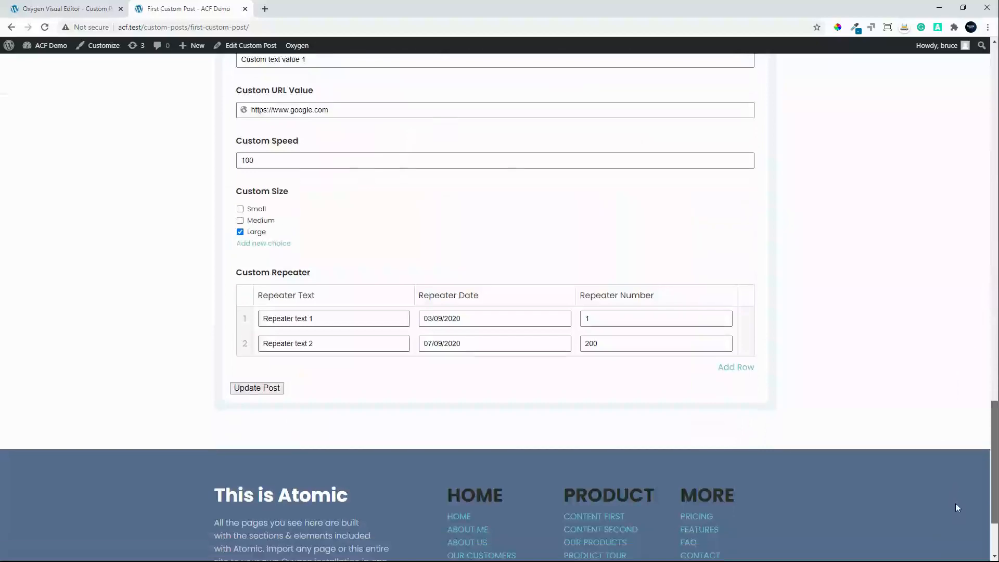
scroll(959, 508, "up", 10)
scroll(495, 302, "up", 15)
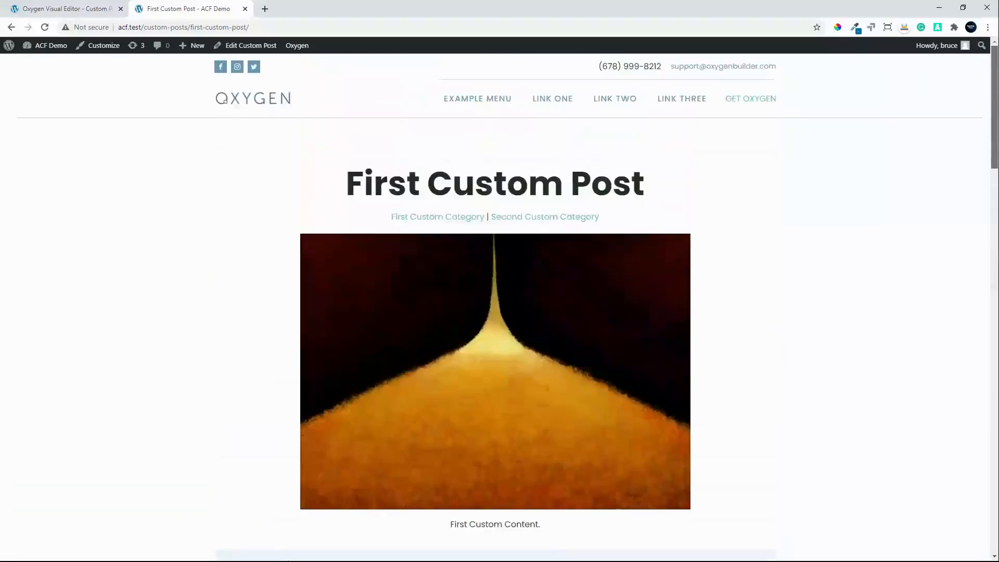
- Open the First Custom Post's address in the Opera browser to check the logged-out view, and return to Chrome
left_click(277, 33)
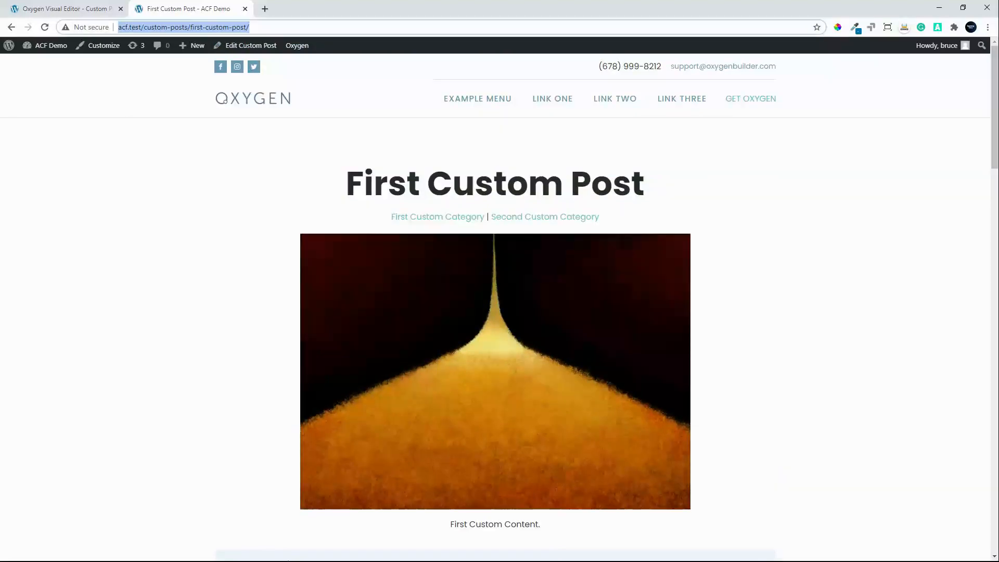
left_click_drag(0, 271, 486, 1)
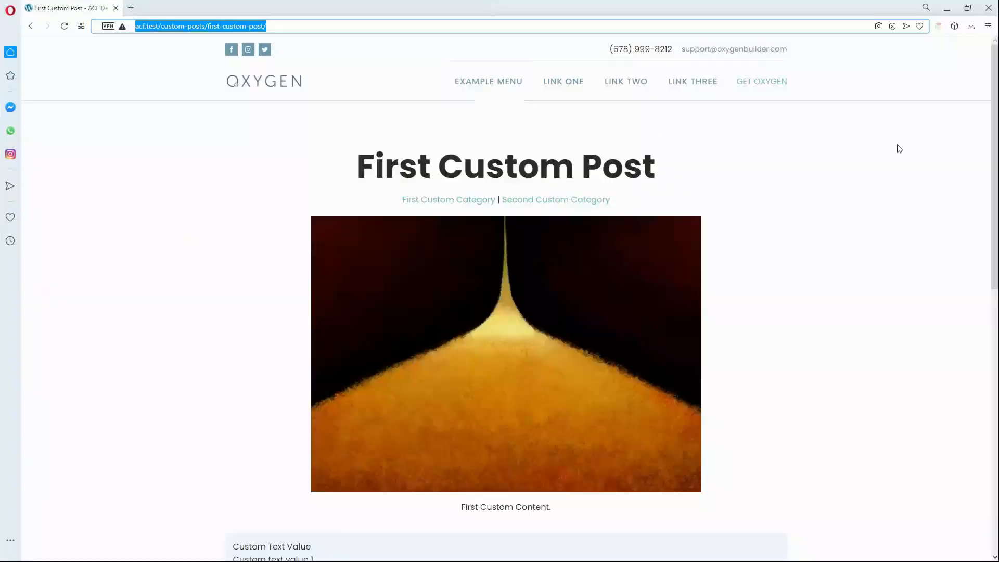
left_click_drag(996, 107, 981, 42)
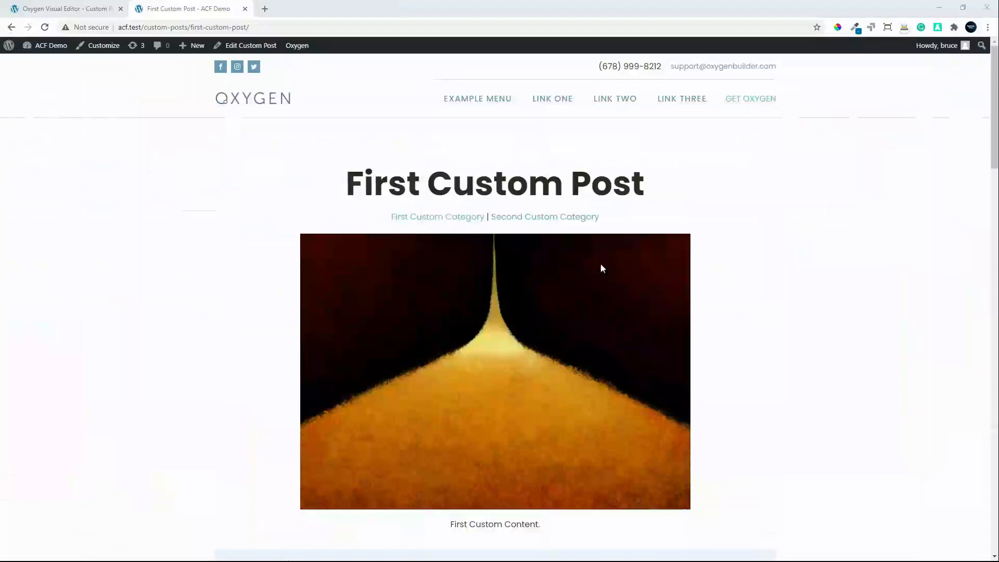
mouse_move(994, 134)
left_mouse_down()
mouse_move(982, 323)
mouse_move(928, 495)
mouse_move(964, 437)
mouse_move(991, 323)
mouse_move(995, 130)
left_mouse_up()
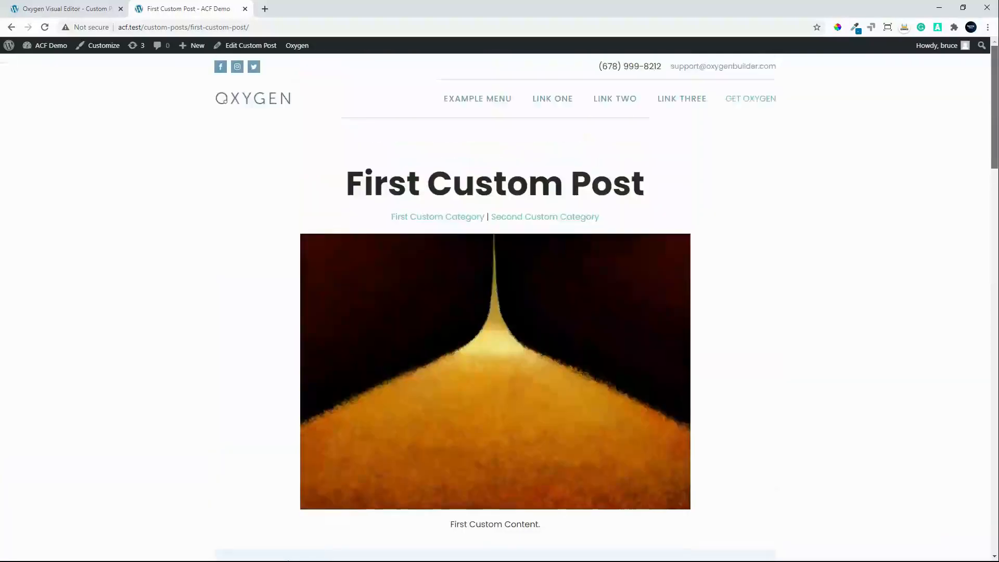
- Leave the Oxygen editor for the Custom Post Archive template's edit page in the WordPress admin
left_click(61, 8)
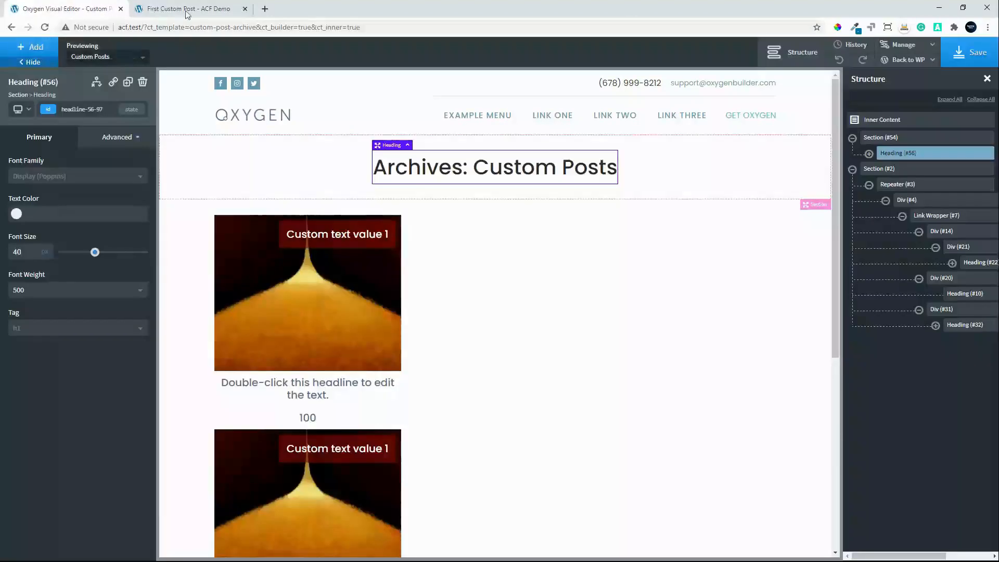
mouse_move(918, 57)
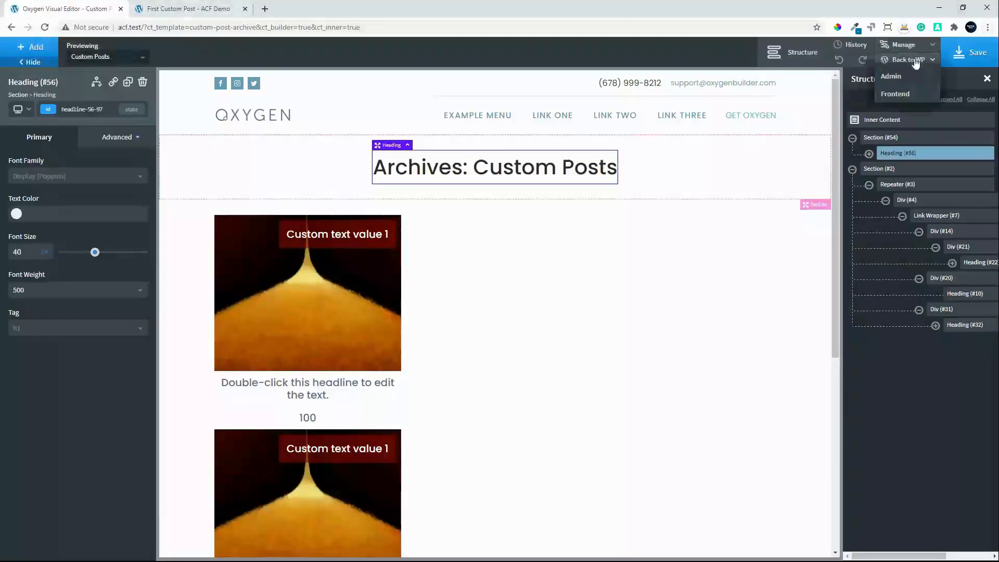
left_click(901, 78)
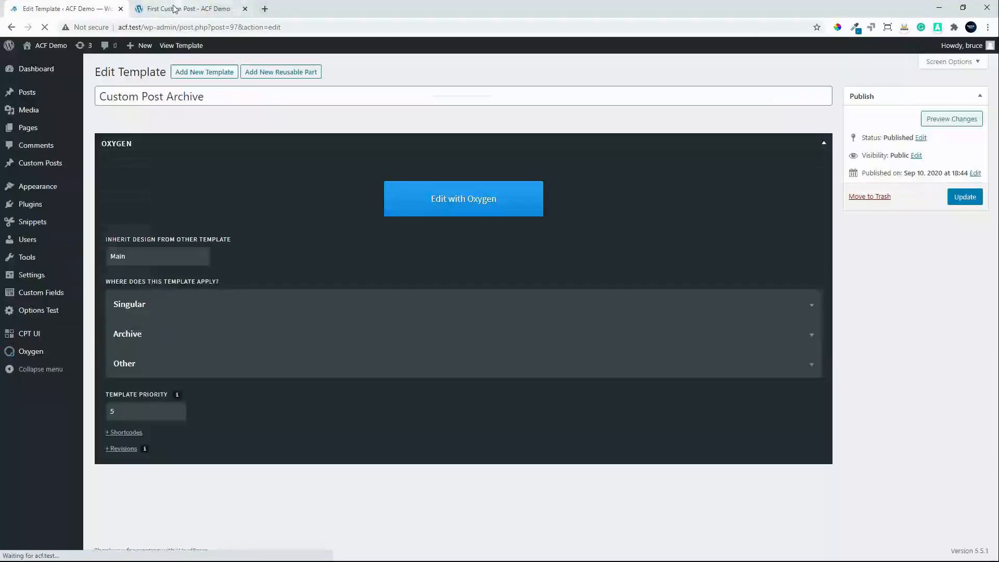
- Return to the live First Custom Post page and review its image, custom field box and repeater table
left_click(180, 9)
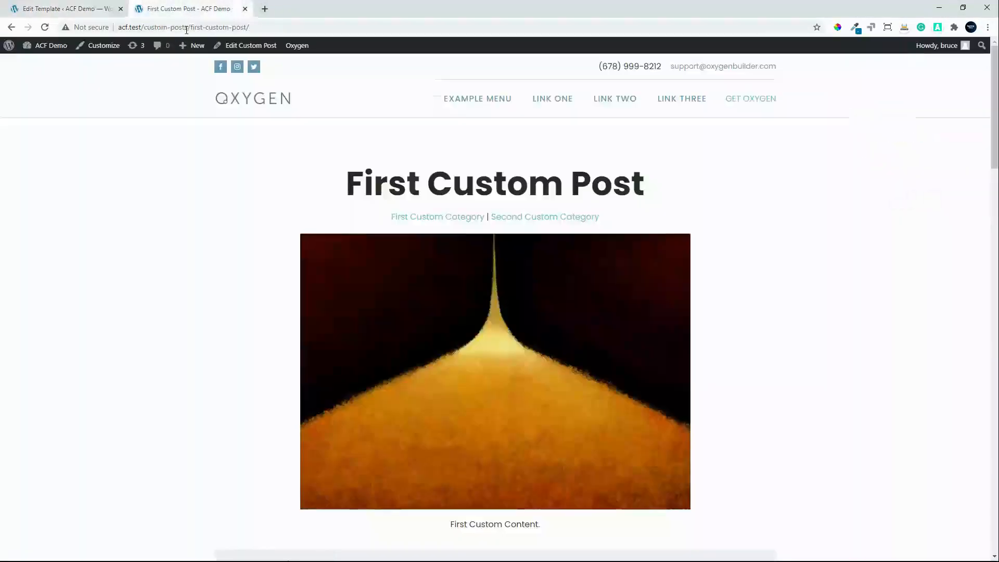
scroll(982, 191, "down", 5)
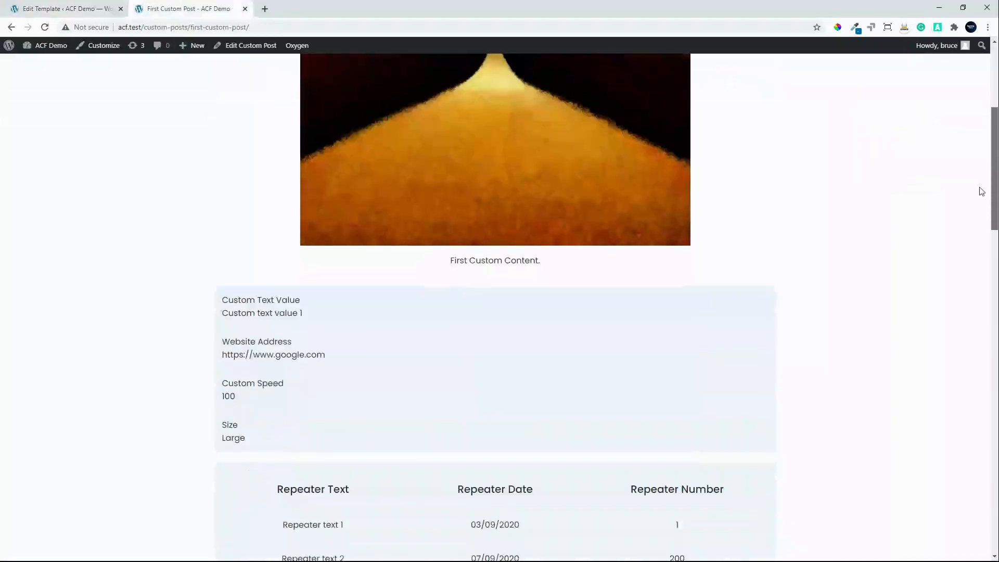
scroll(959, 307, "down", 10)
scroll(962, 296, "up", 8)
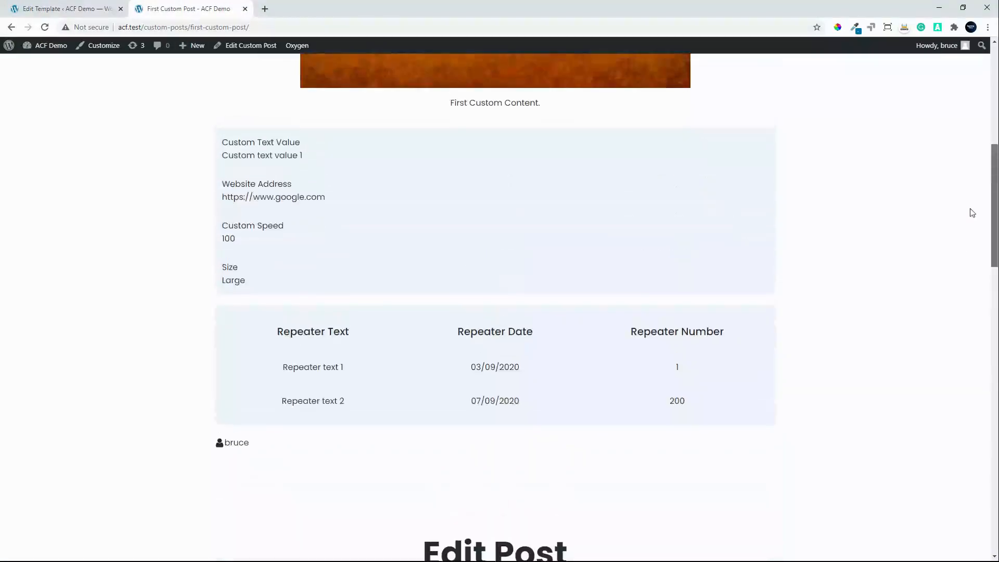
scroll(973, 198, "up", 2)
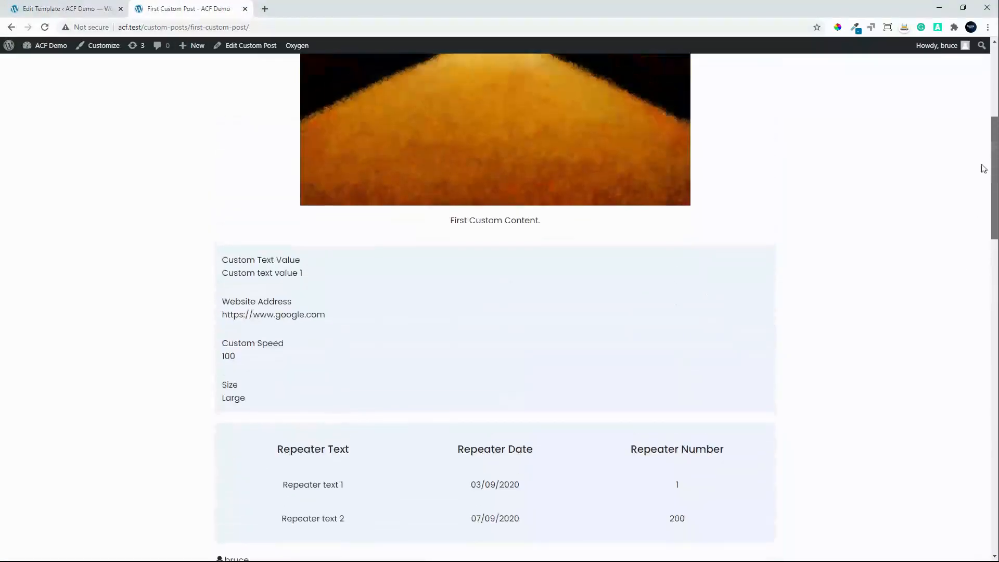
scroll(984, 169, "up", 6)
scroll(983, 140, "down", 3)
scroll(986, 133, "up", 1)
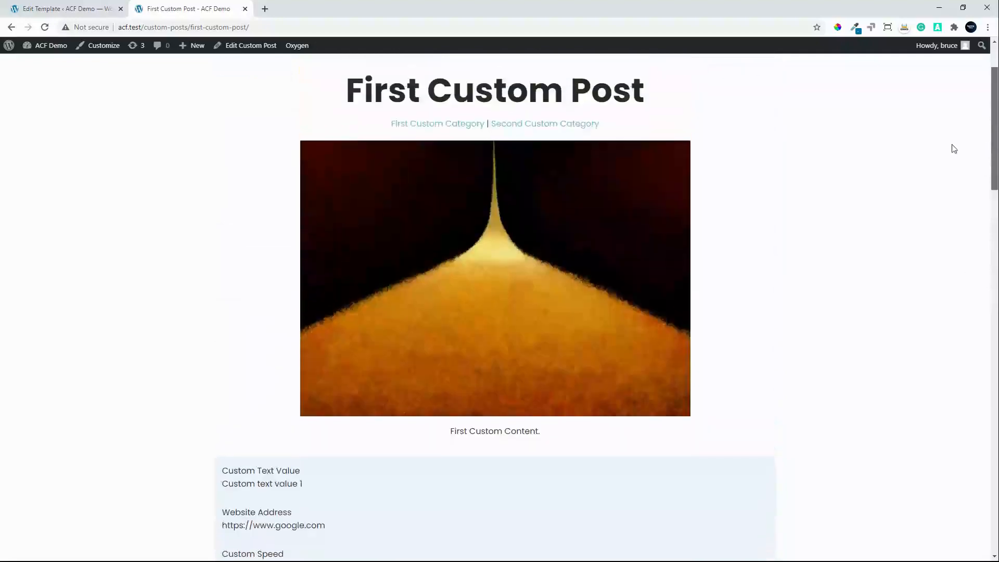
left_click_drag(996, 115, 998, 69)
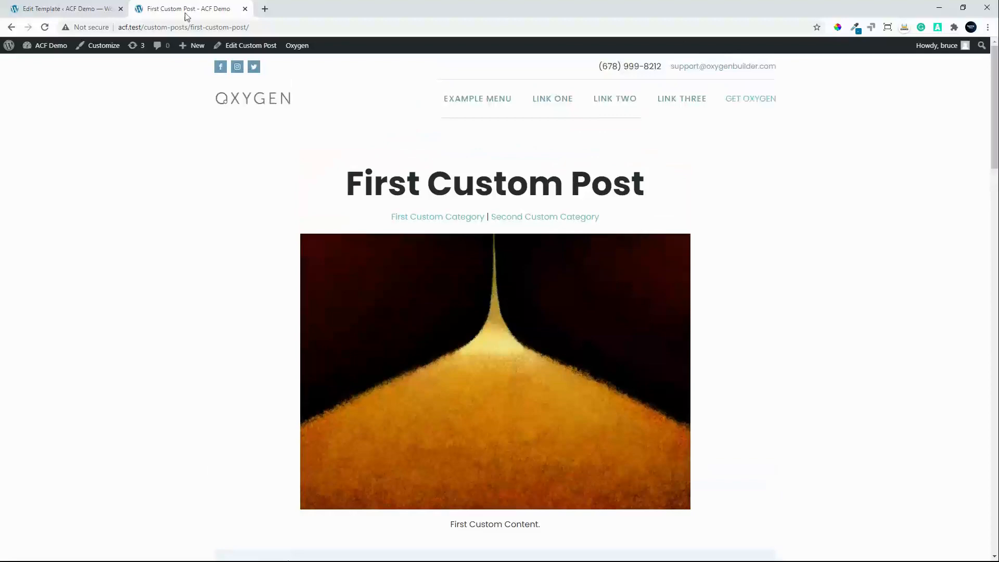
- Go from the live post to its edit screen and open the Custom Posts Fields field group for editing
left_click(250, 47)
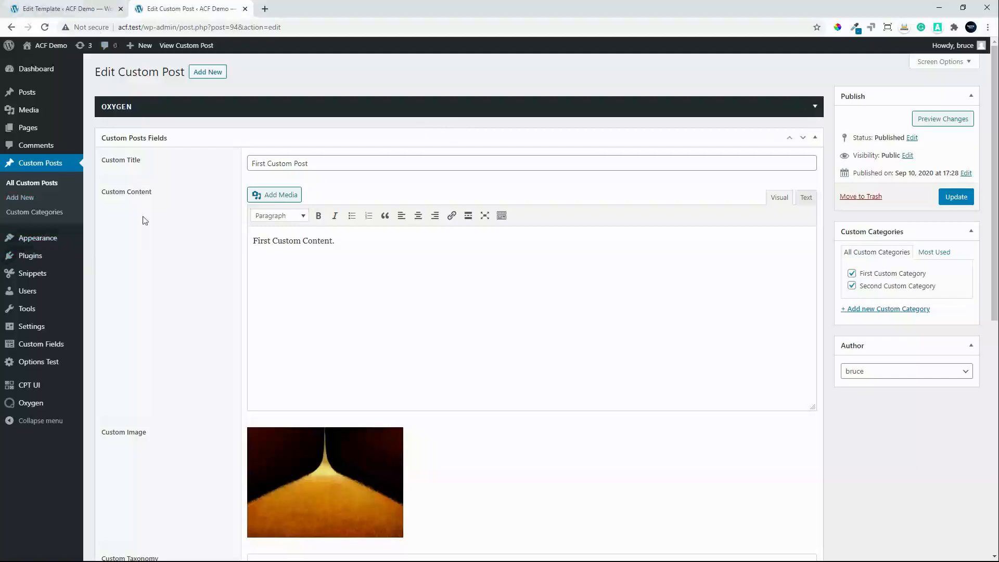
mouse_move(49, 345)
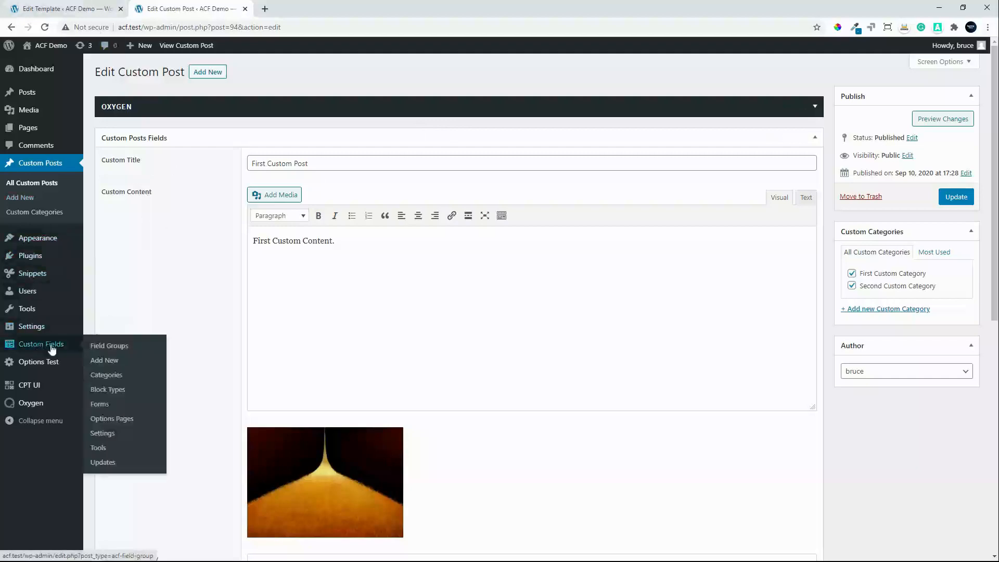
left_click(106, 349)
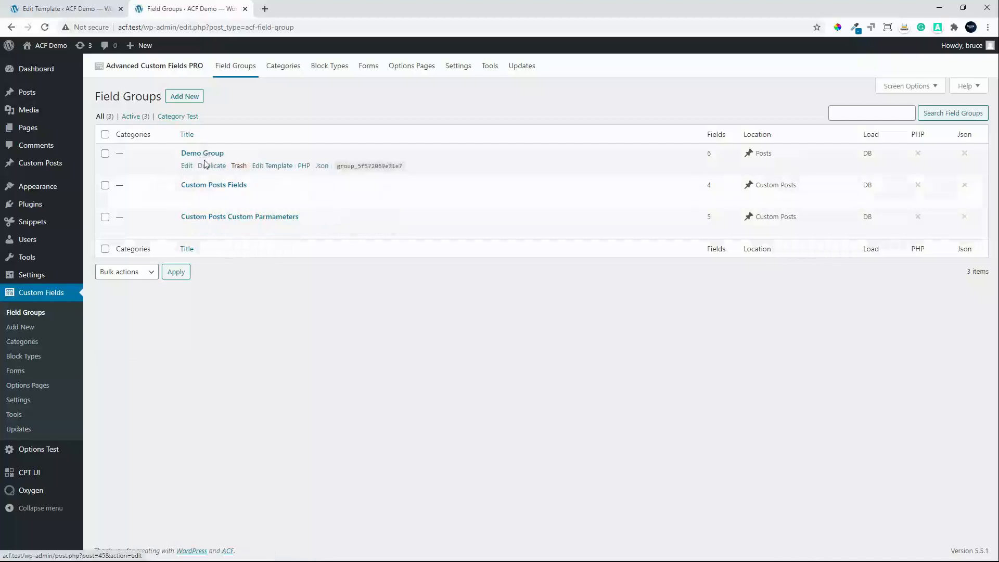
left_click(208, 186)
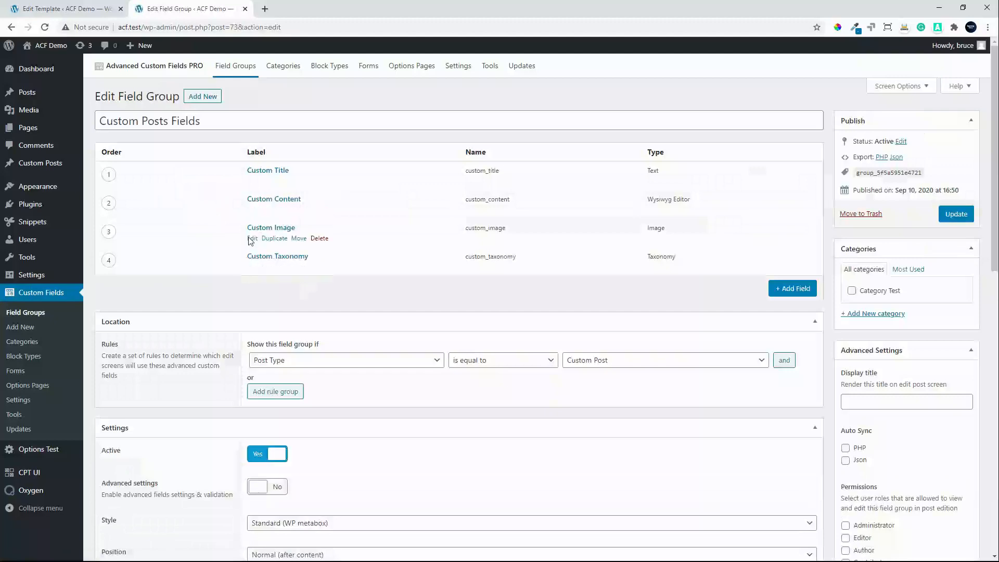
- Add a field labelled Custom Status with the name custom_status to the field group and make it a Radio Button
left_click(799, 291)
left_click(315, 319)
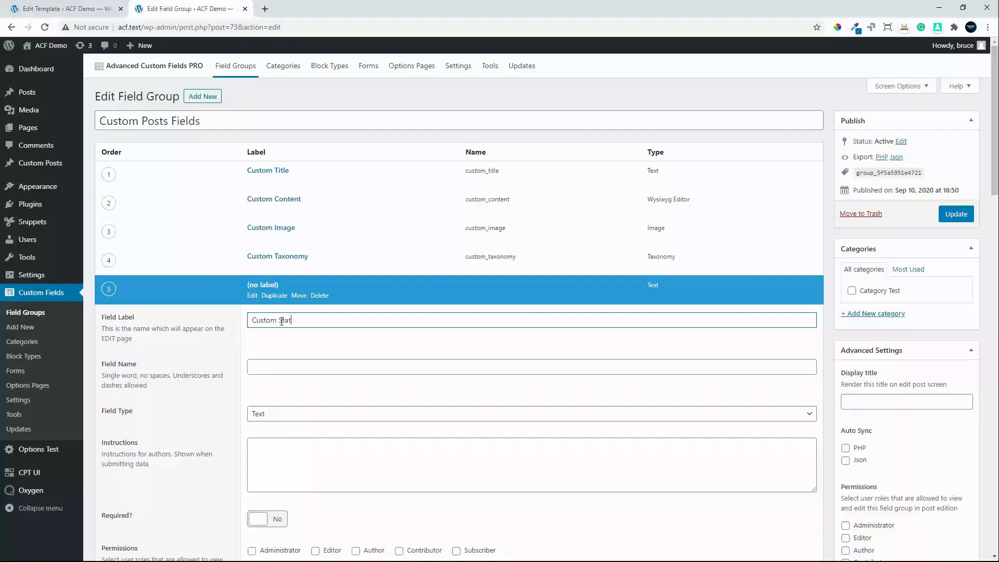
left_click(265, 373)
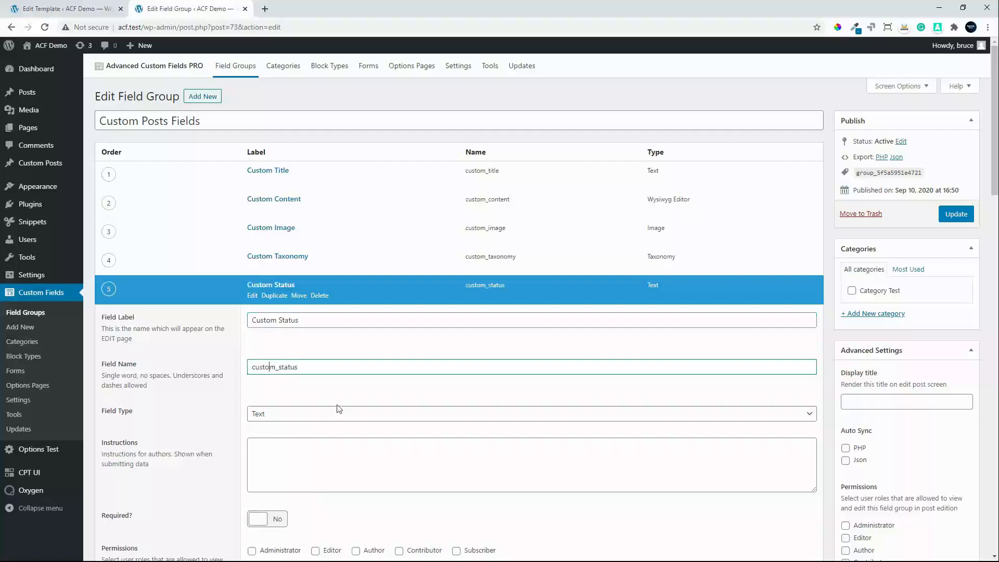
scroll(337, 411, "down", 2)
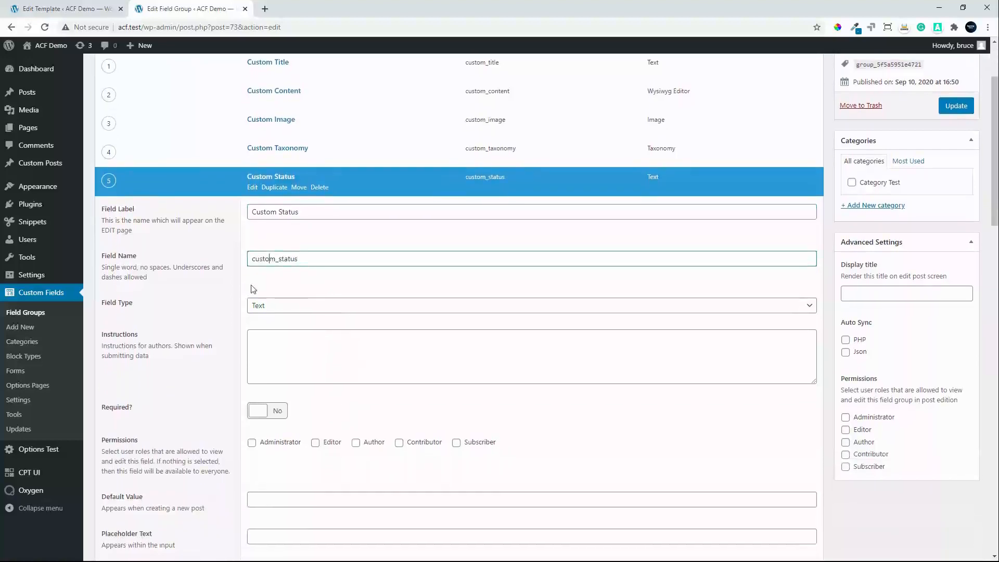
left_click(264, 306)
scroll(344, 459, "down", 3)
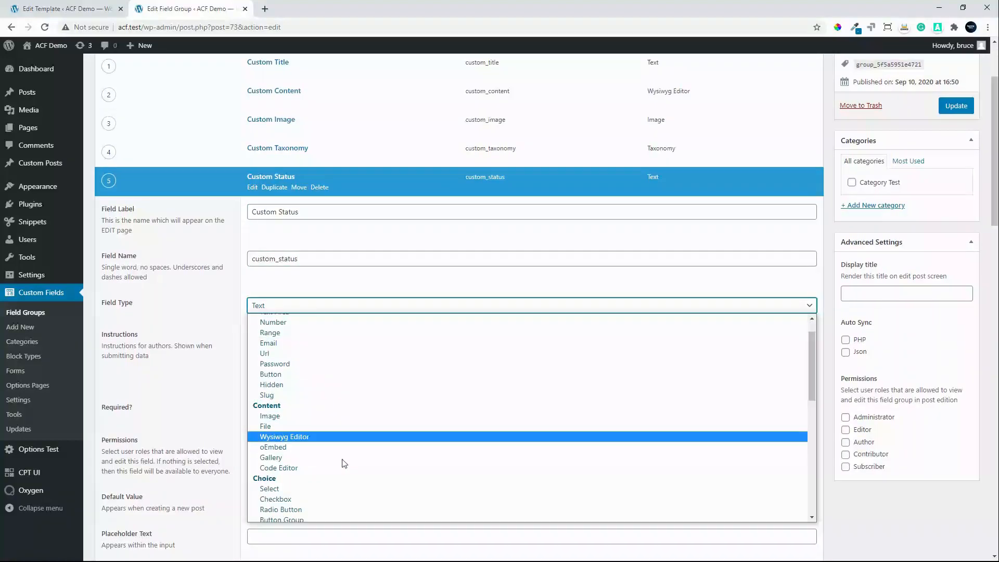
left_click(341, 452)
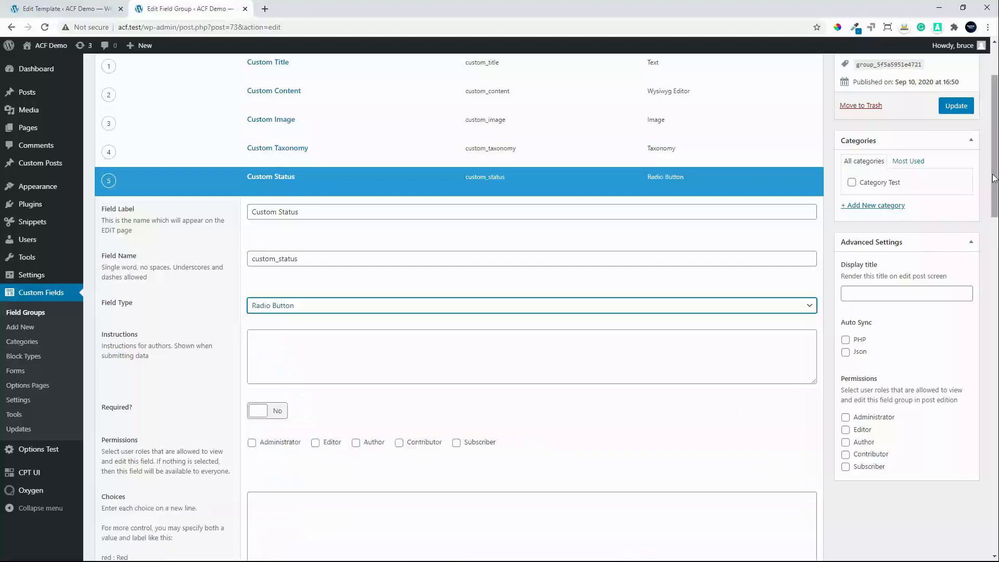
- Enter draft and publish as the choices of the Custom Status field and save the field group
left_click_drag(994, 183, 988, 229)
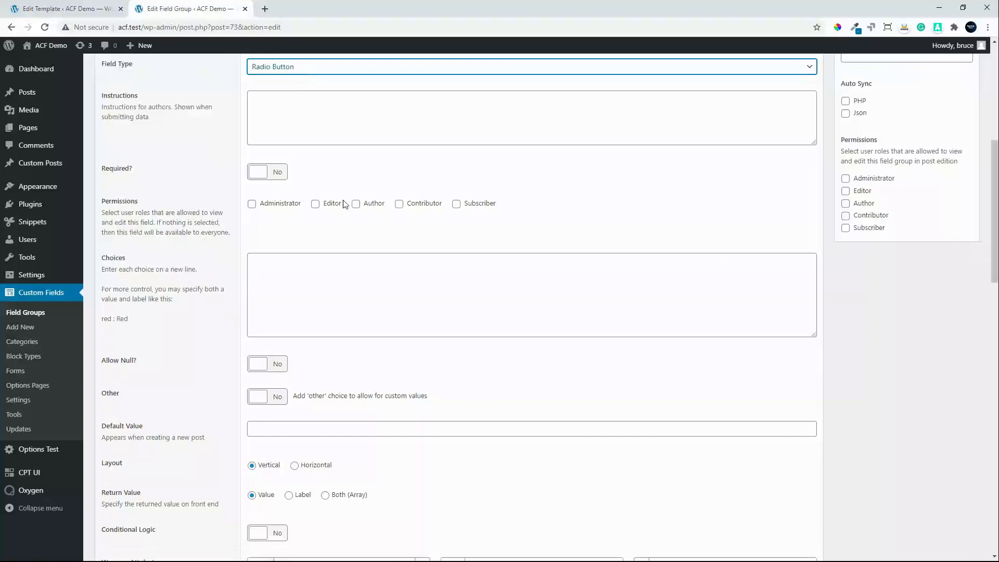
left_click(309, 290)
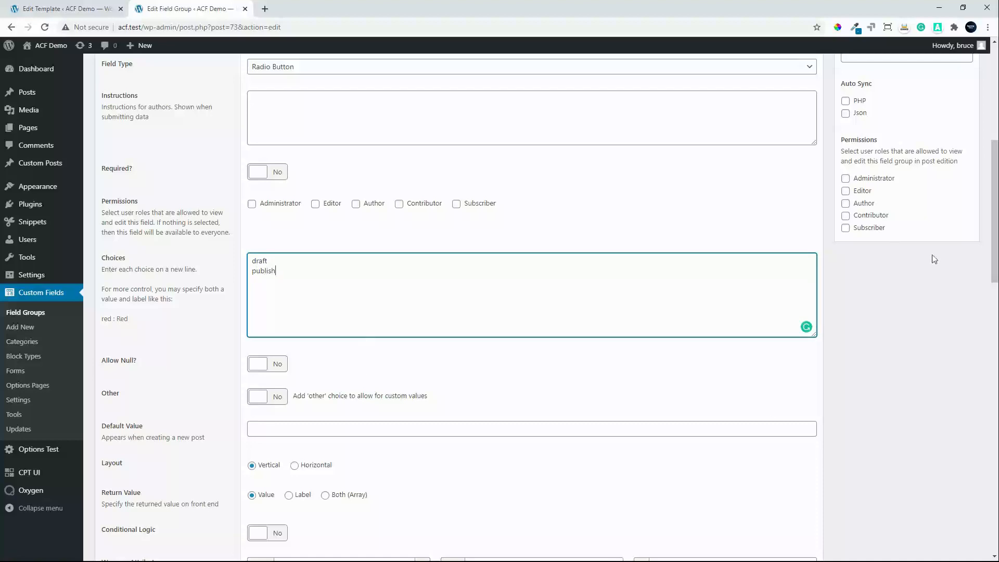
left_click_drag(994, 208, 994, 112)
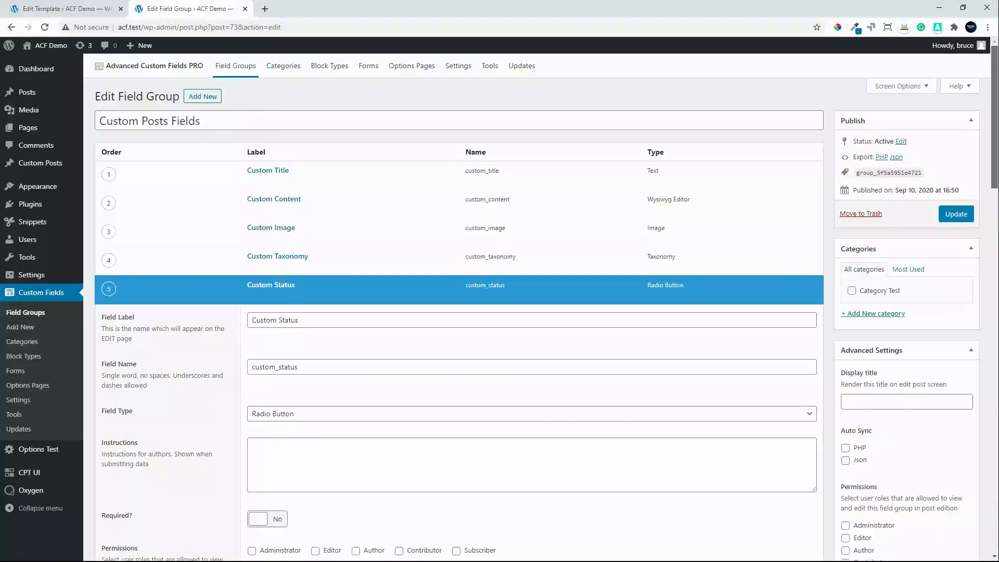
left_click(955, 214)
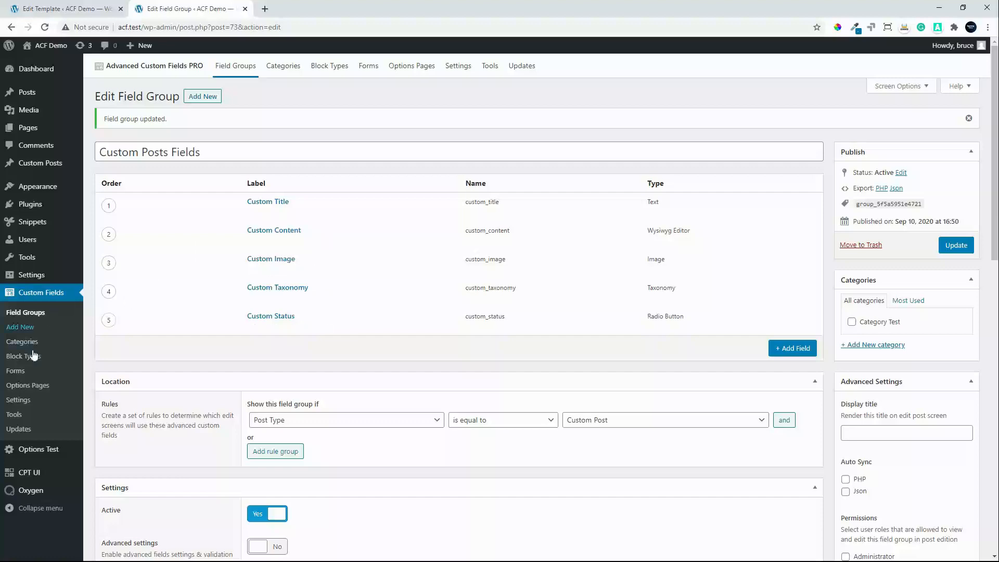
- Open the Custom Post Edit form and show its general settings with the post action
left_click(15, 371)
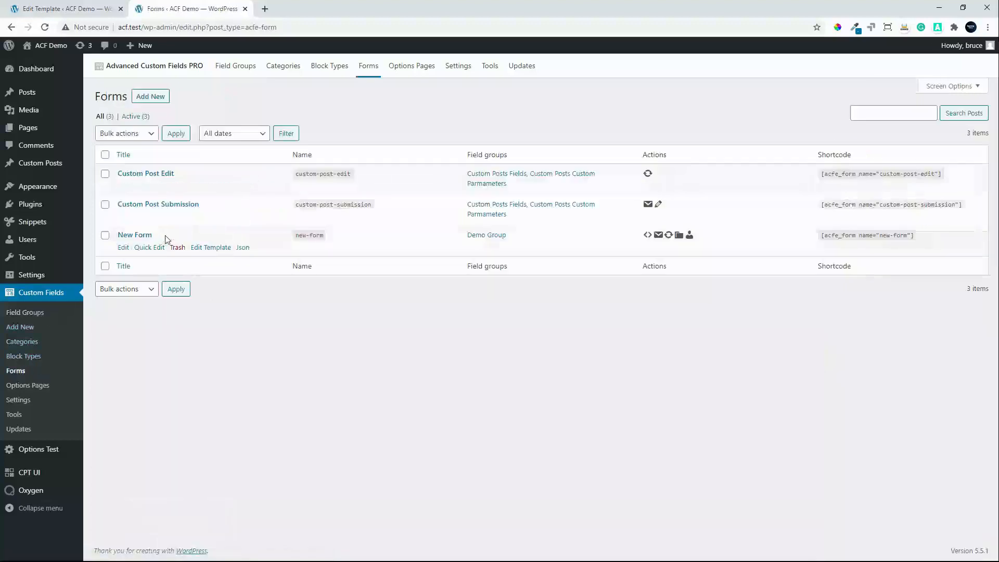
left_click(146, 177)
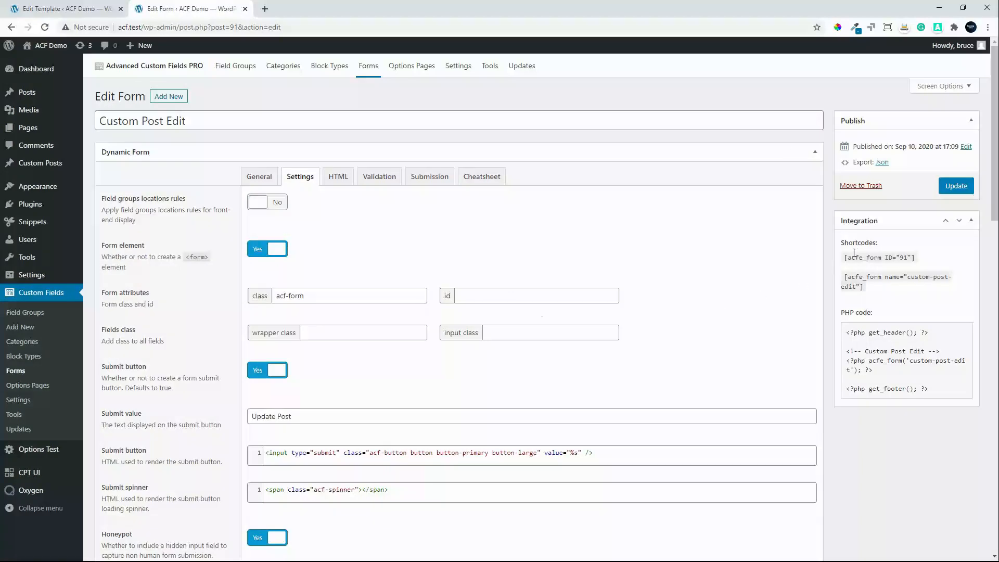
left_click(255, 176)
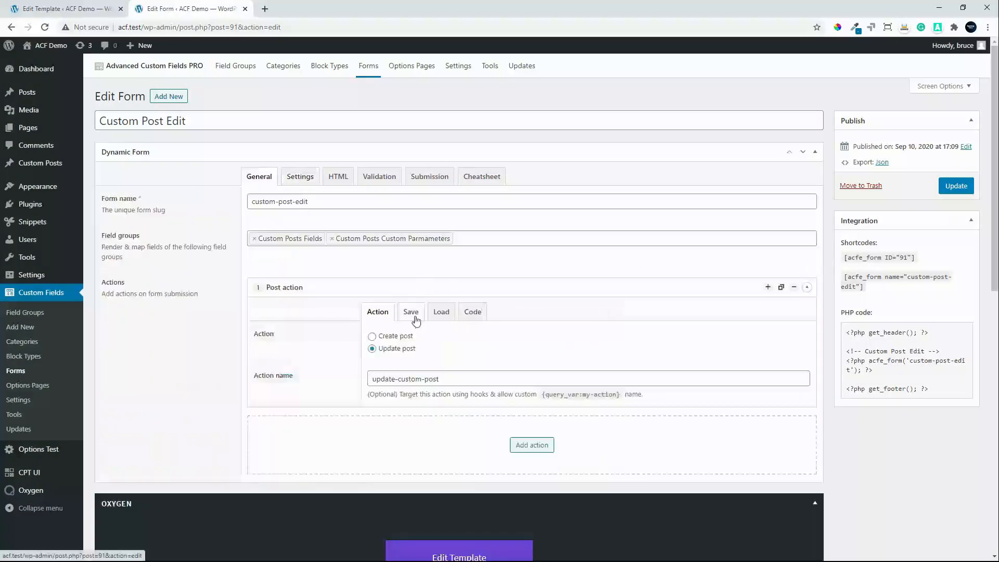
- Review the post action's load settings and the fields offered as the source of the loaded post status
left_click(441, 314)
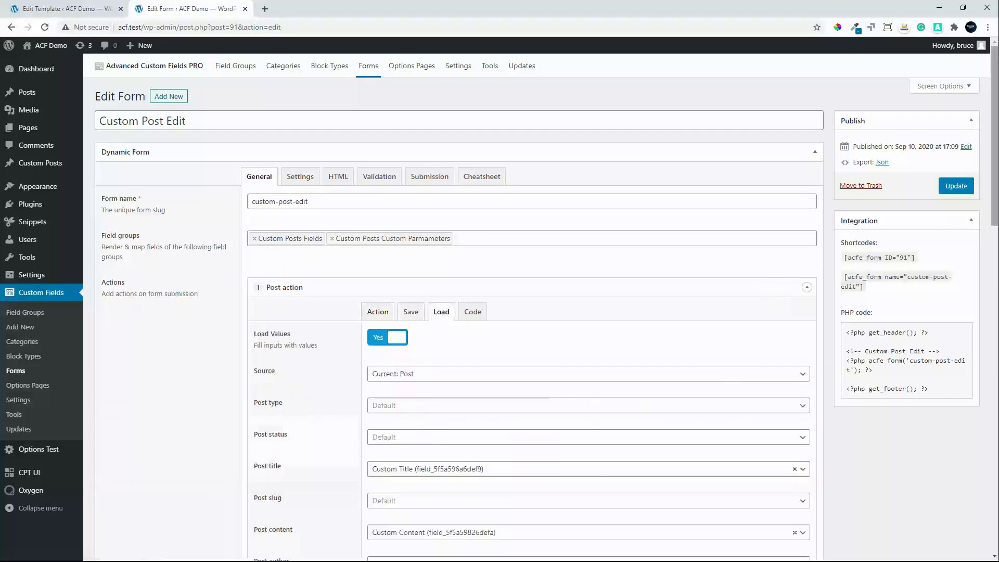
left_click_drag(994, 197, 991, 308)
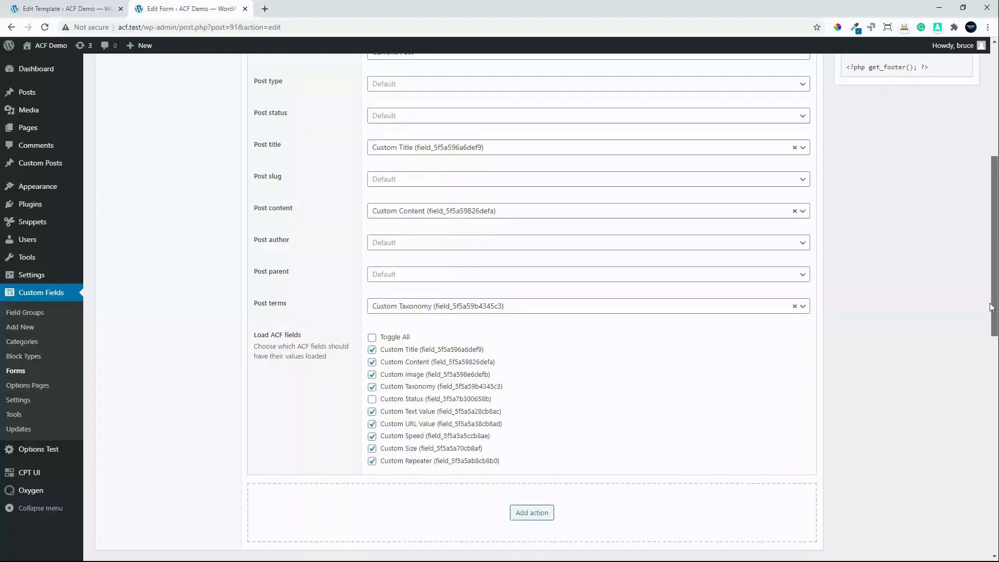
left_click_drag(992, 307, 994, 266)
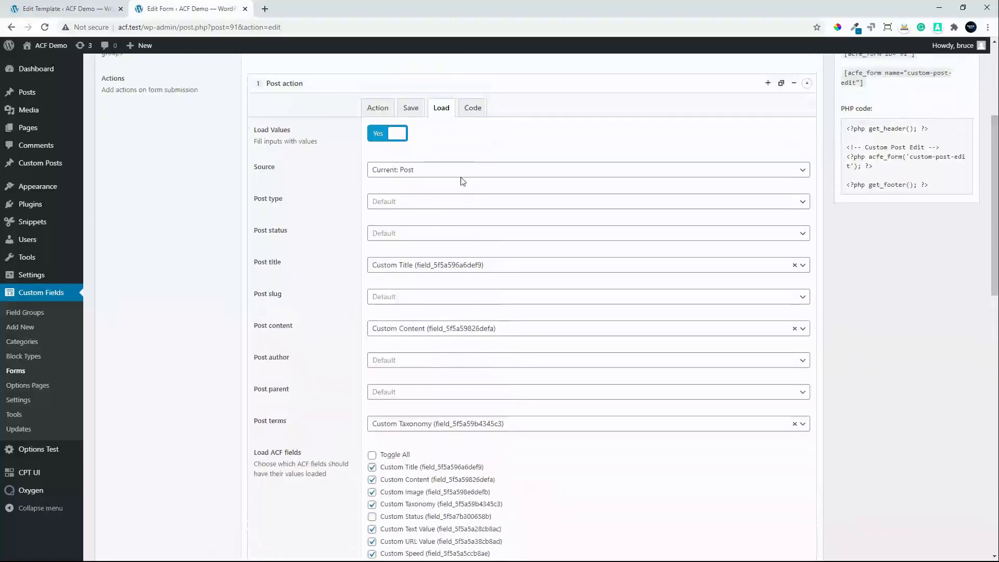
left_click(385, 234)
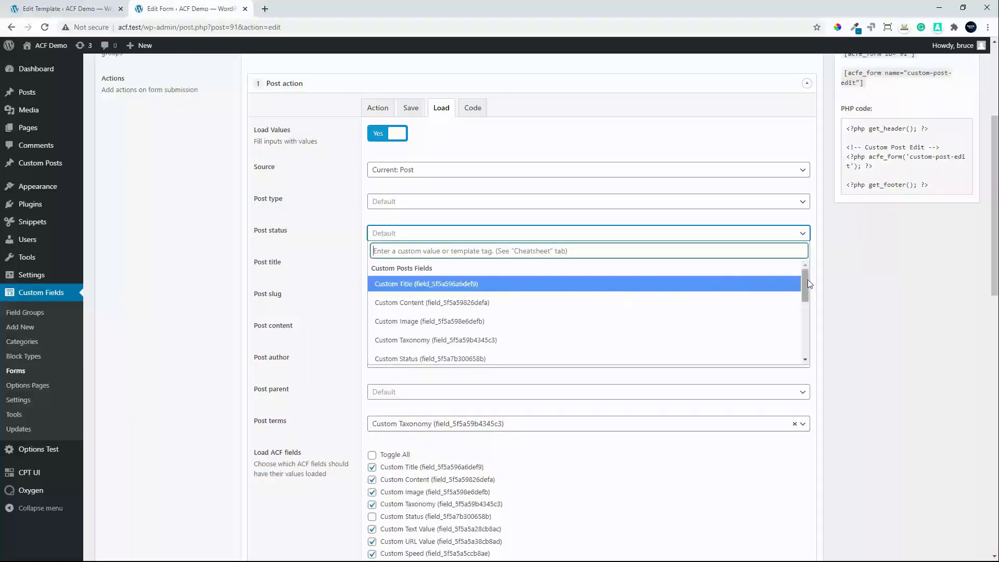
left_click_drag(805, 282, 807, 349)
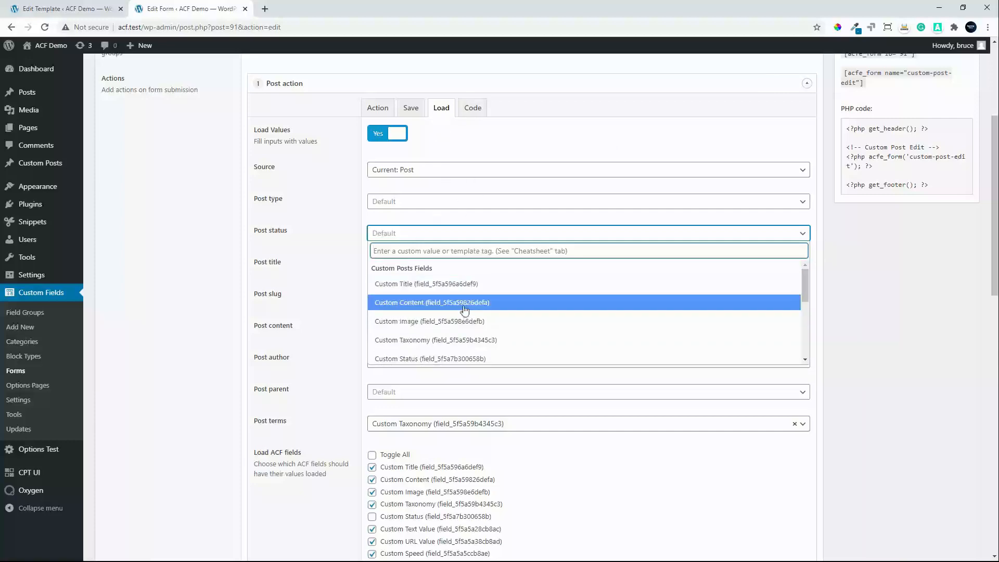
scroll(458, 326, "down", 1)
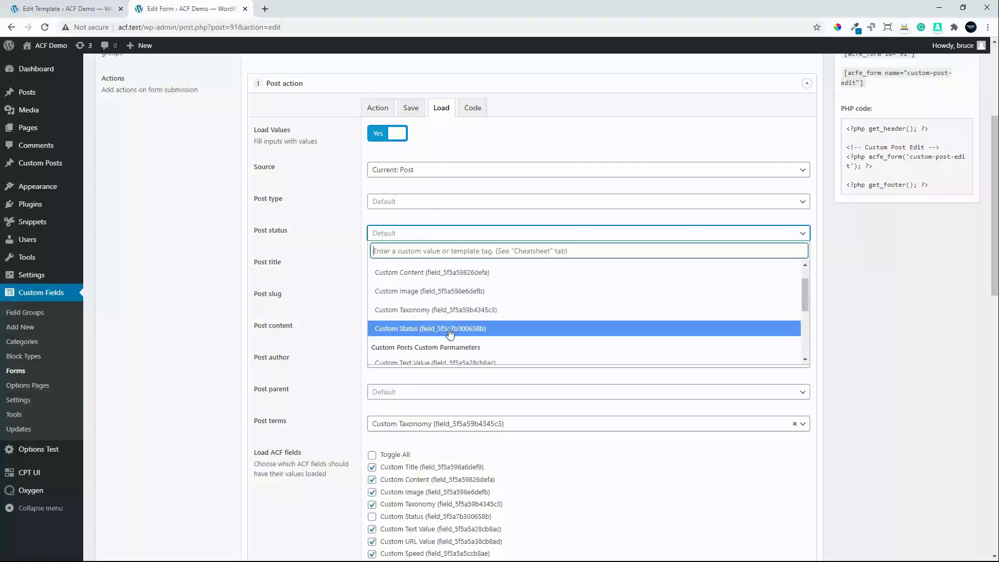
- In the post action's save settings, include Custom Status among the ACF fields saved to the post
left_click(411, 107)
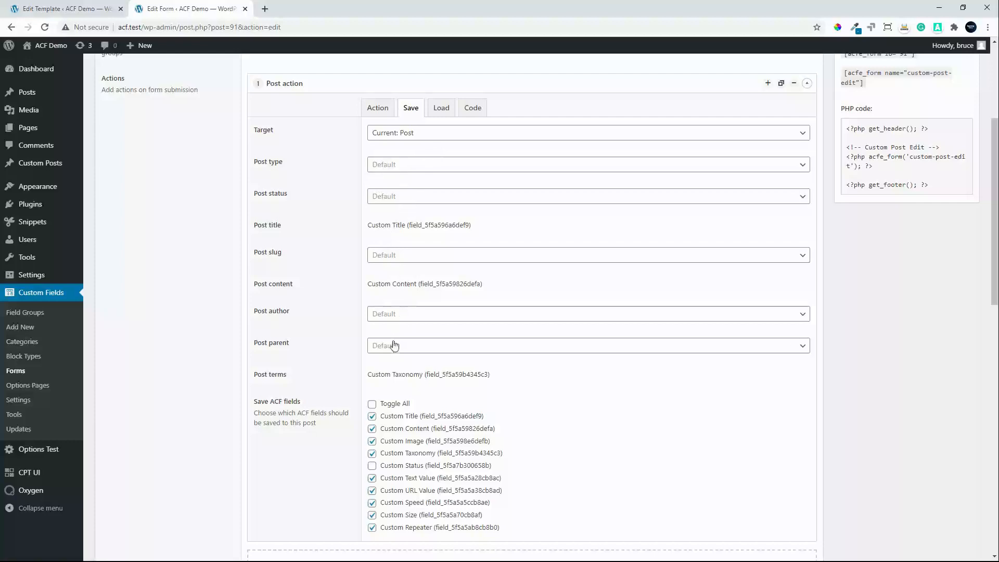
left_click(416, 200)
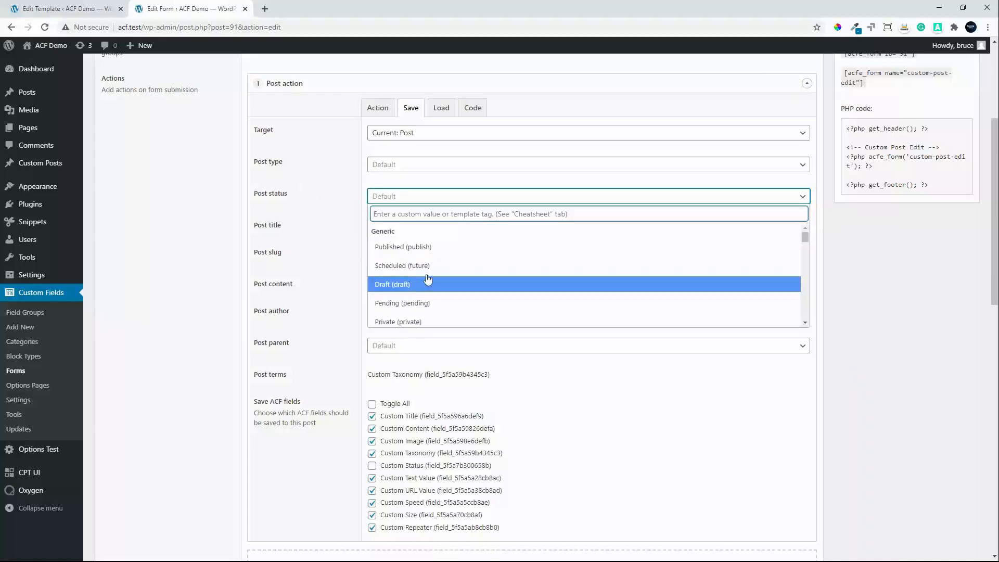
scroll(421, 291, "down", 3)
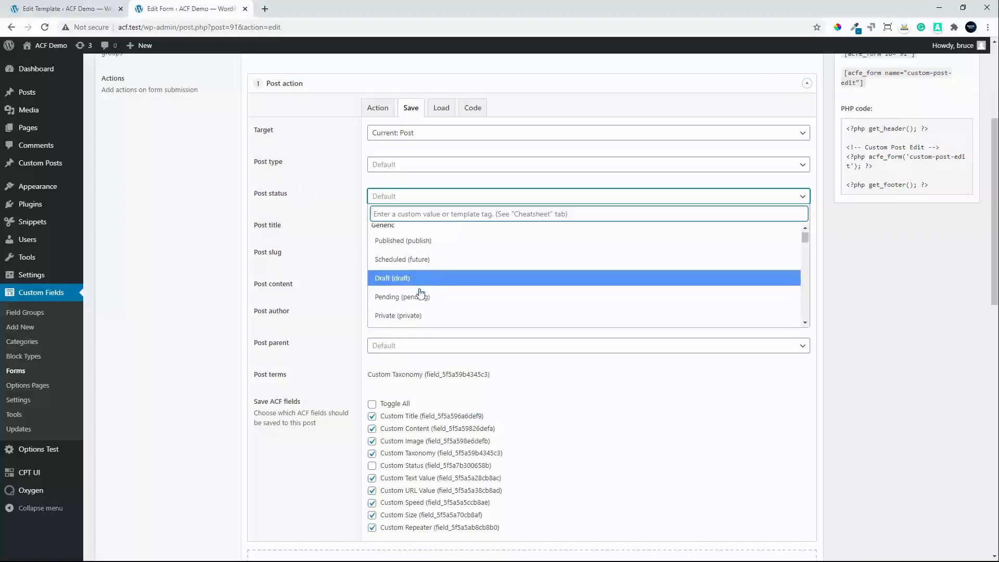
scroll(426, 287, "down", 3)
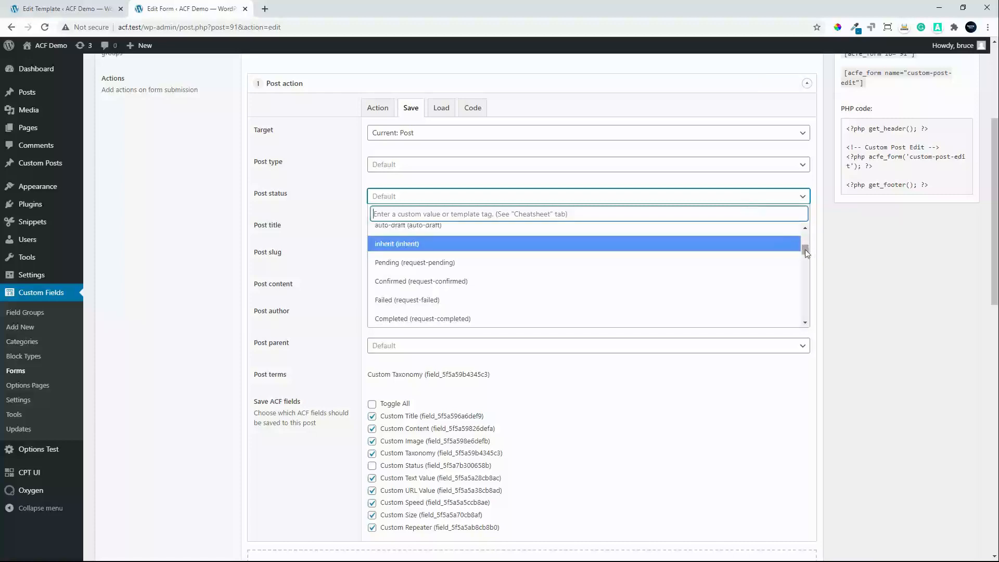
left_click_drag(804, 249, 805, 276)
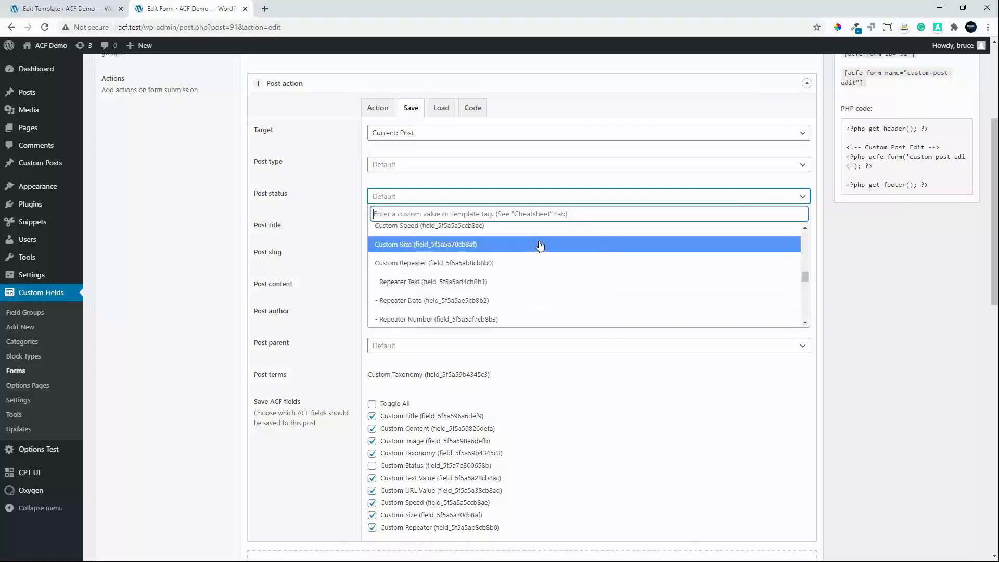
scroll(528, 266, "up", 2)
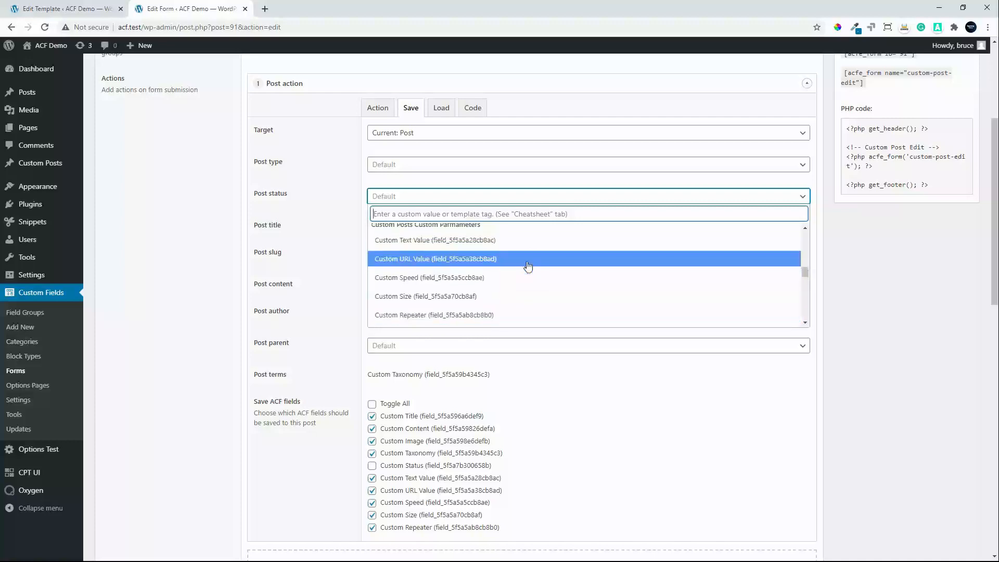
left_click(372, 465)
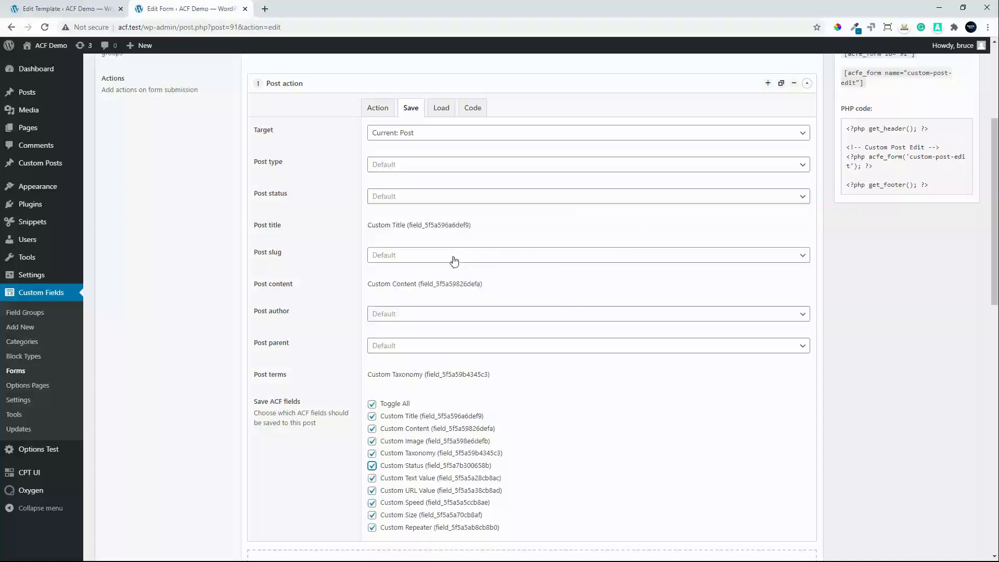
- Map the post status in the save settings to the Custom Status field and update the form
left_click(451, 198)
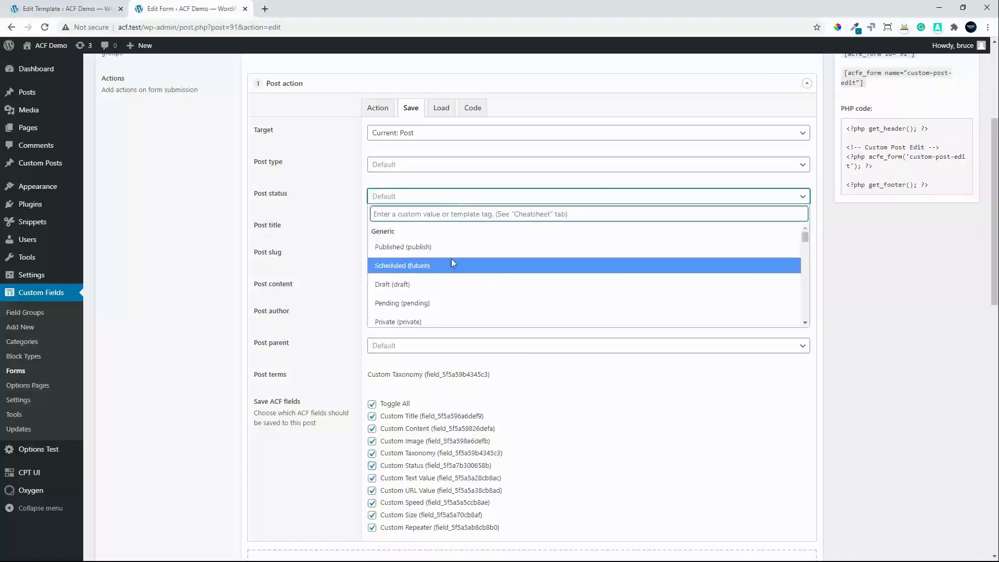
scroll(803, 264, "down", 6)
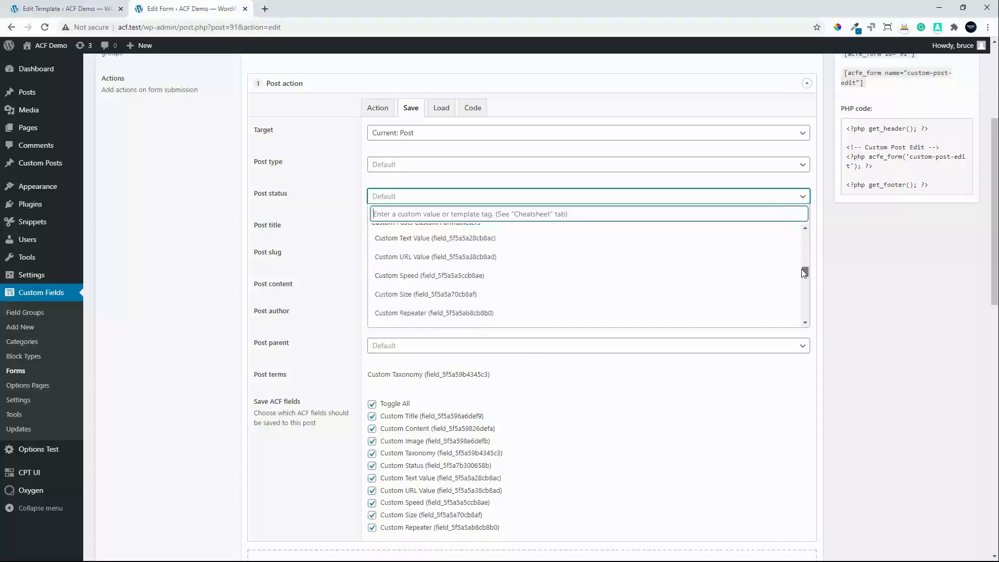
scroll(563, 284, "up", 3)
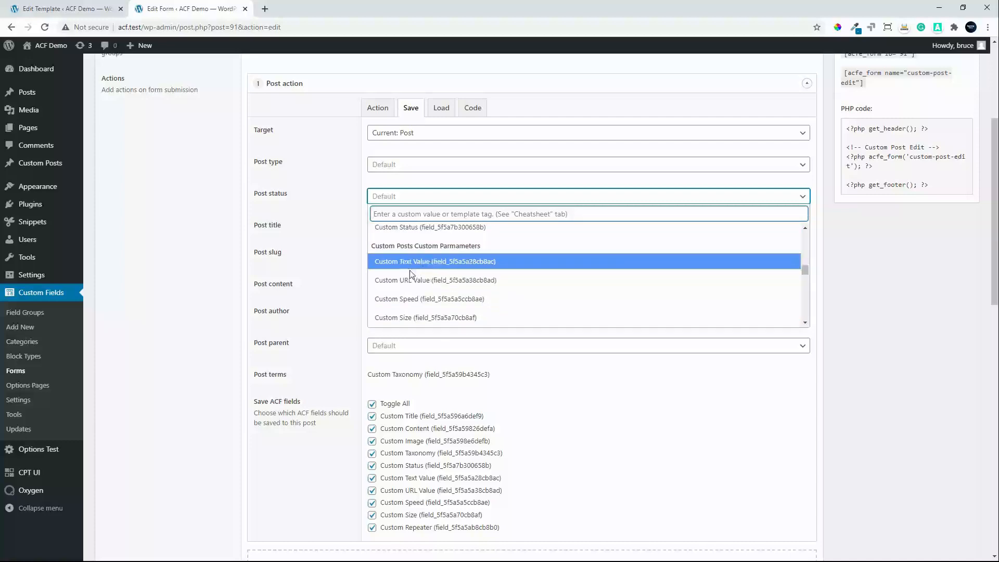
scroll(416, 312, "down", 3)
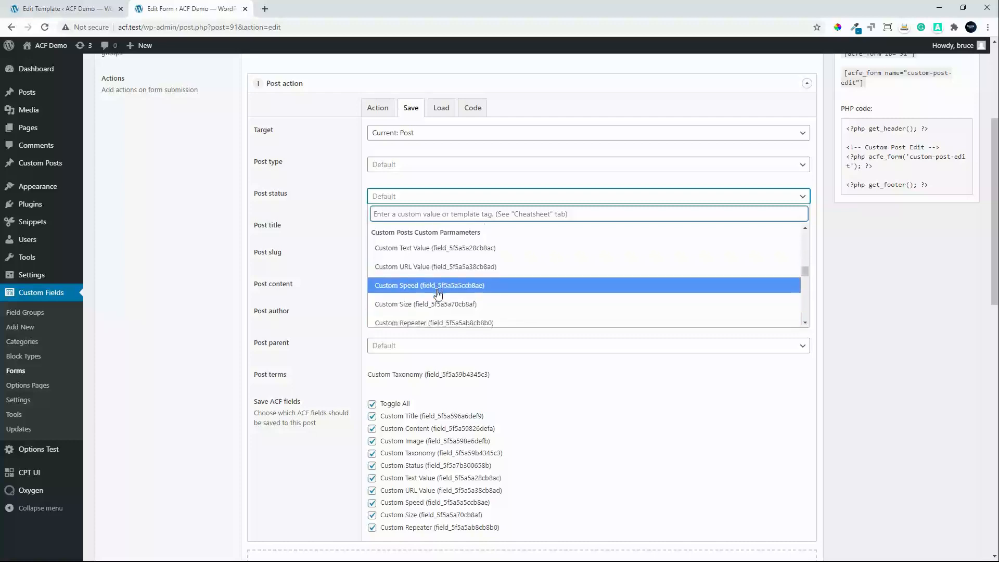
scroll(440, 293, "up", 3)
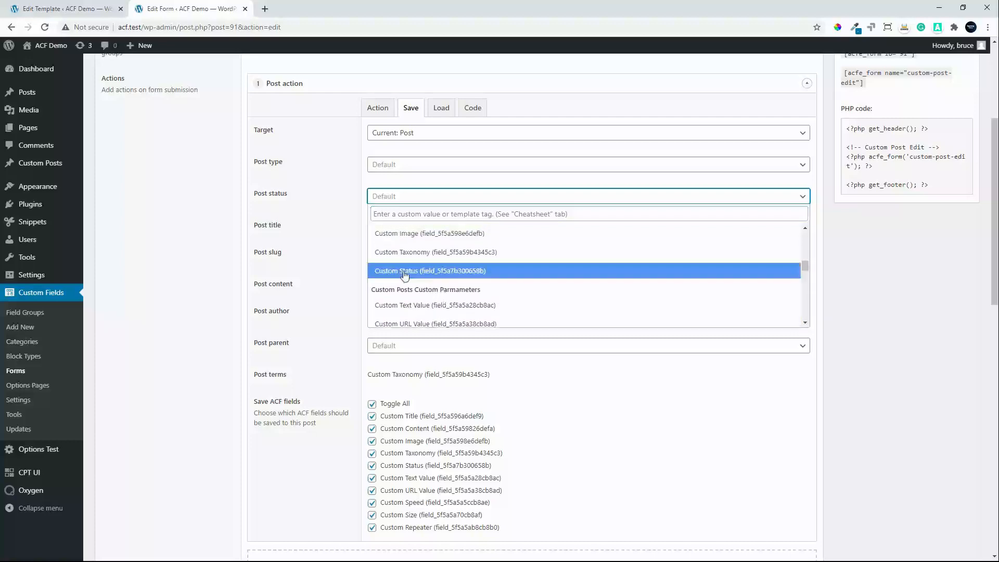
left_click(405, 271)
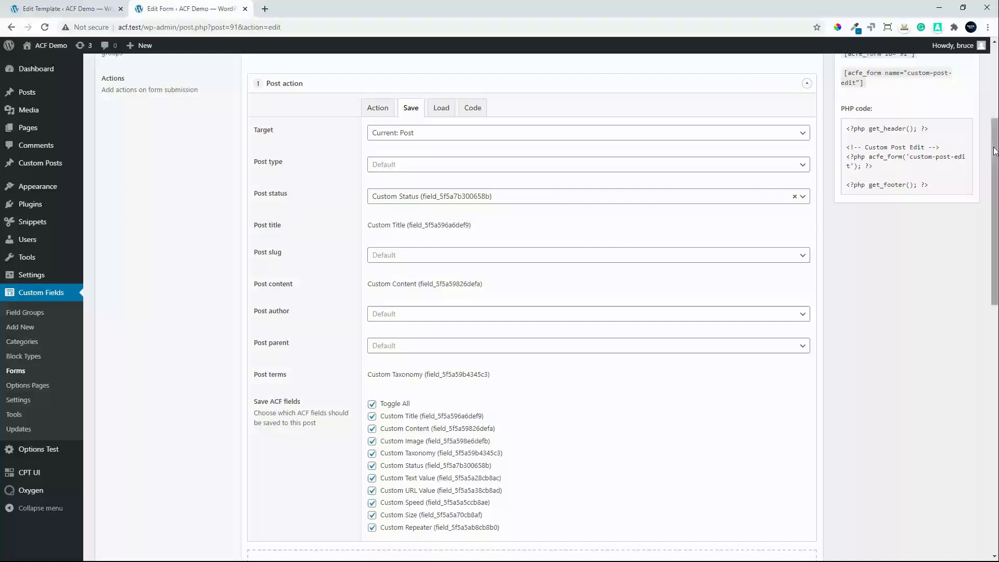
scroll(994, 208, "up", 3)
scroll(969, 152, "up", 1)
left_click(952, 191)
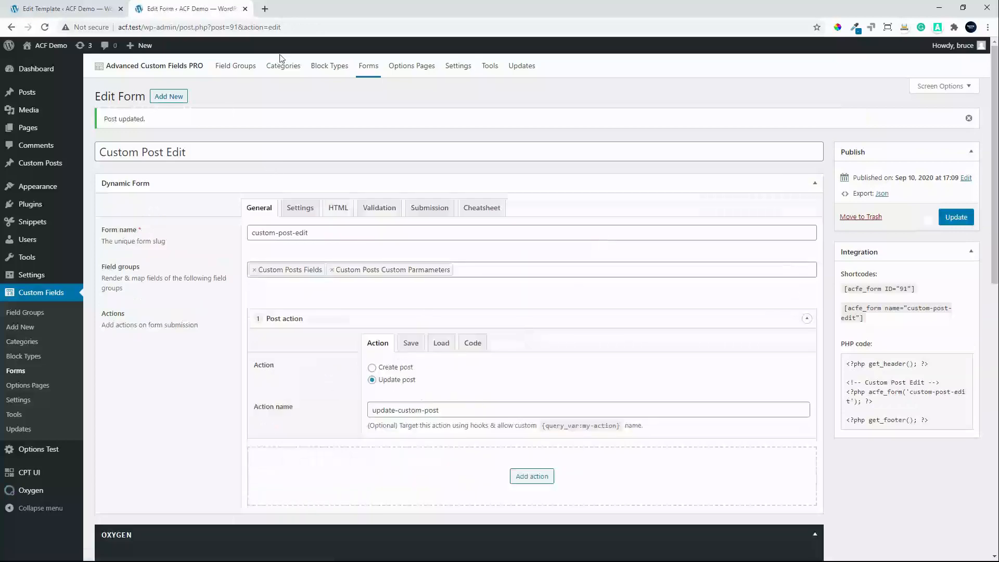
- Open the list of all Custom Posts in the WordPress admin
mouse_move(29, 96)
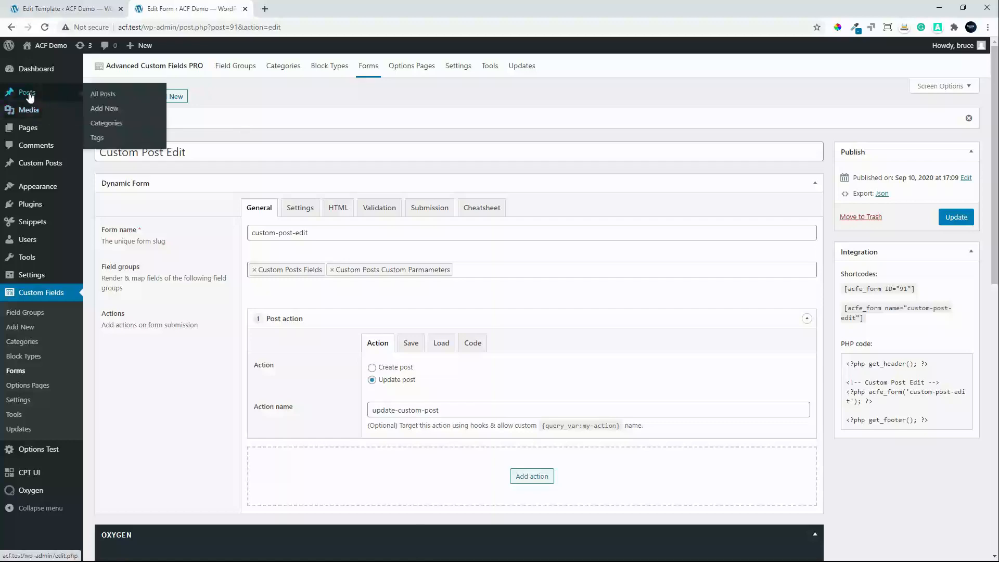
left_click(29, 96)
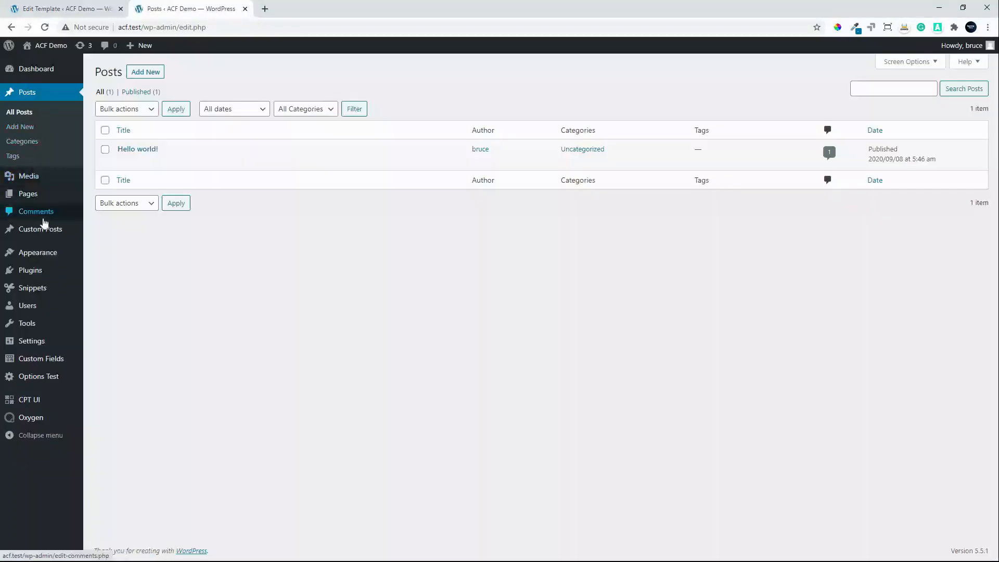
left_click(41, 230)
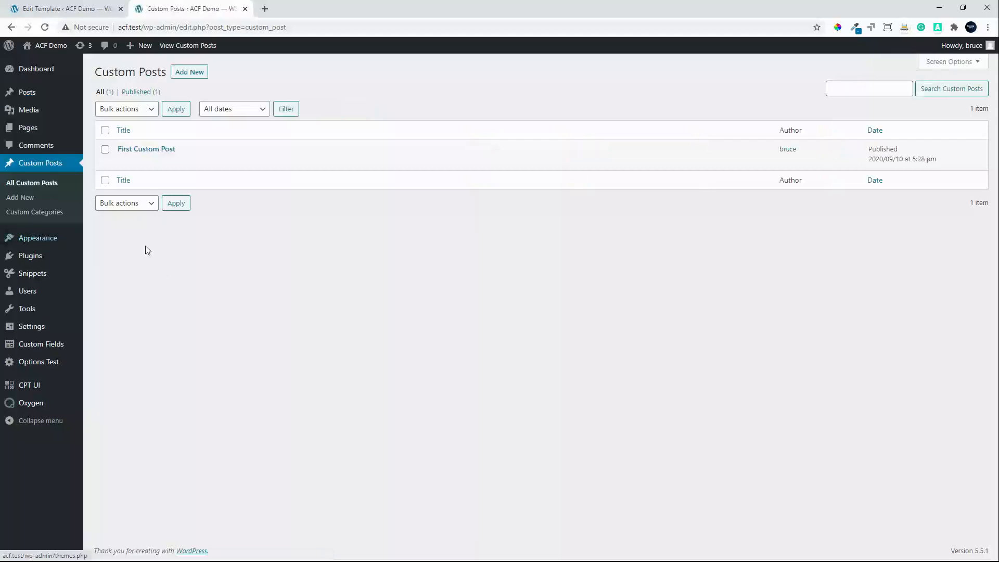
- Open First Custom Post on the site and update it through the edit form with Custom Status set to draft
left_click(186, 45)
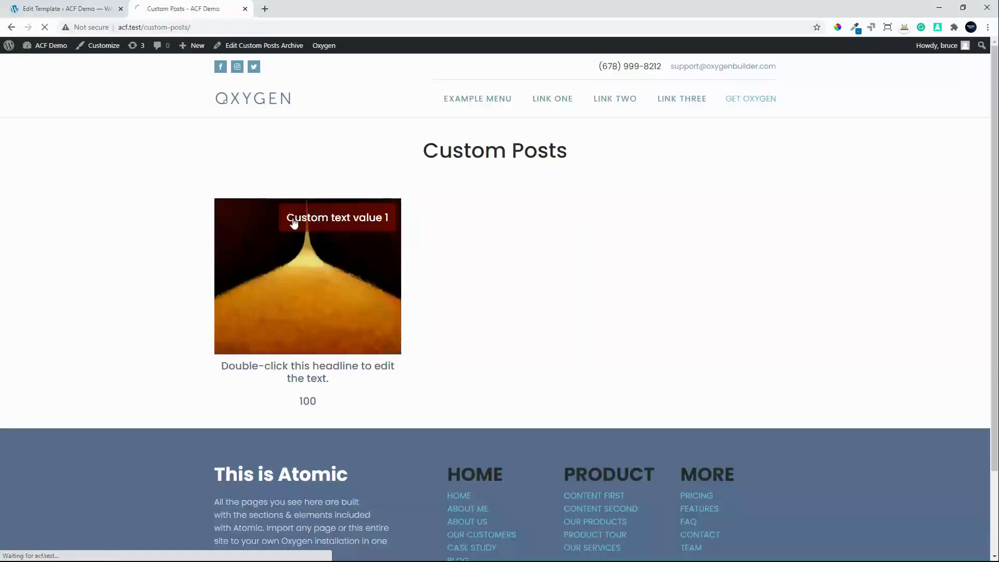
left_click(294, 222)
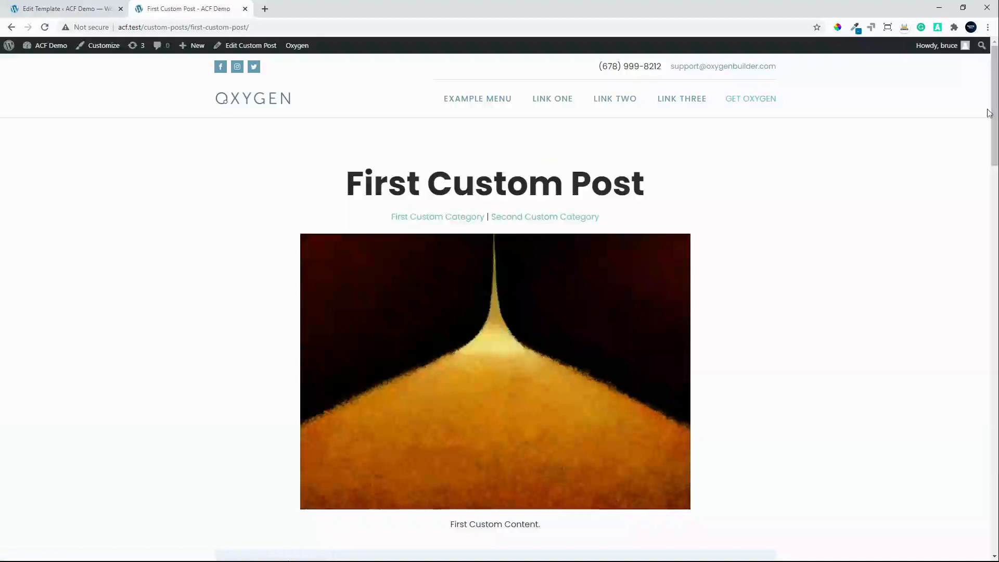
left_click_drag(993, 127, 988, 481)
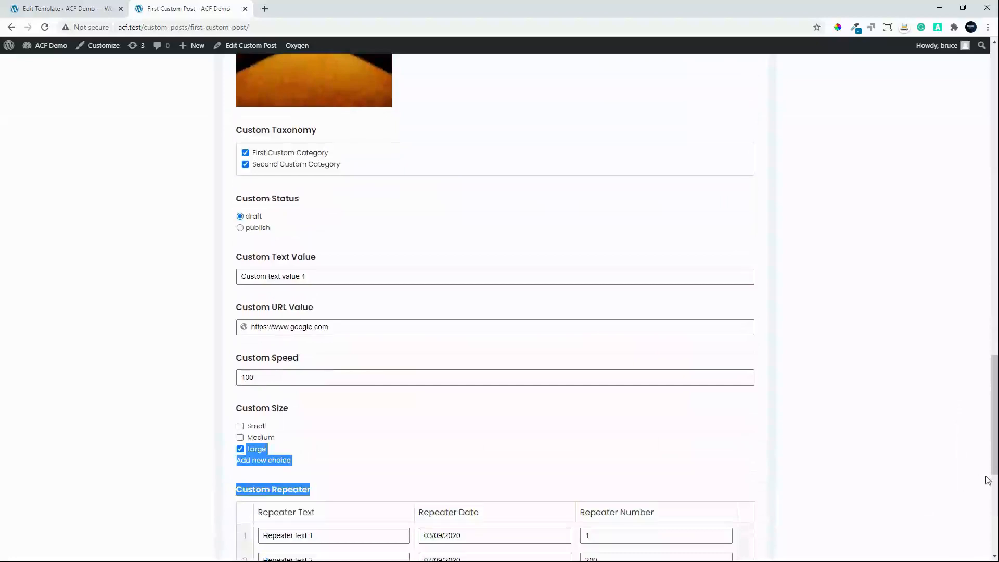
left_click(994, 497)
left_click(257, 267)
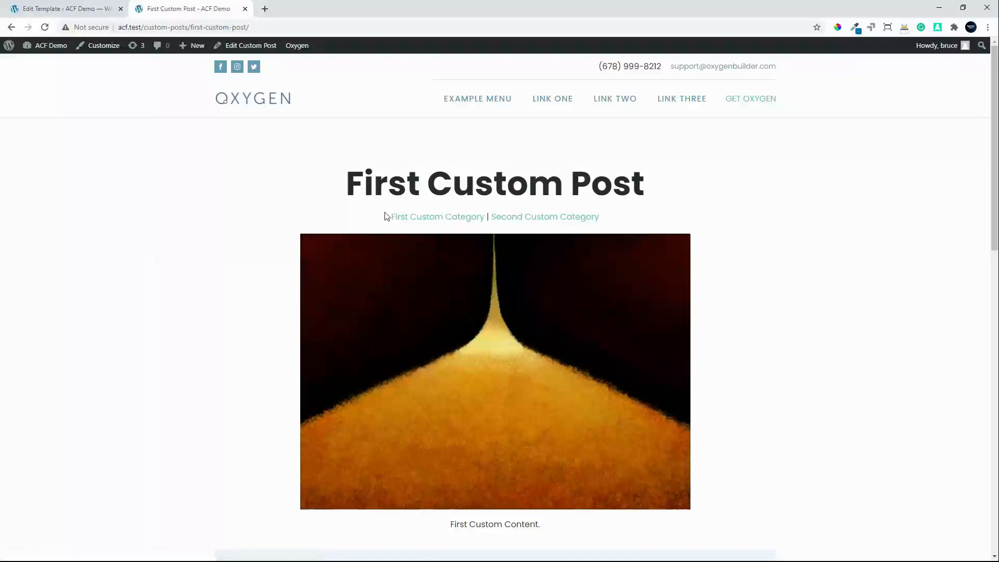
- Open First Custom Post in the admin editor and check its publishing status
left_click(259, 47)
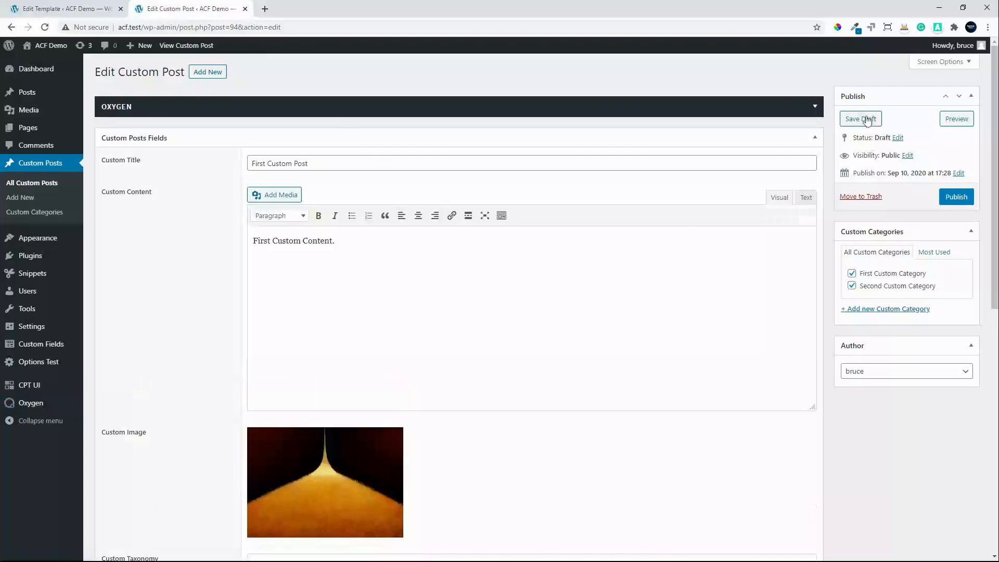
left_click_drag(859, 140, 894, 138)
- Open the draft post's preview on the site and update it through the edit form with Custom Status set to publish
left_click(179, 47)
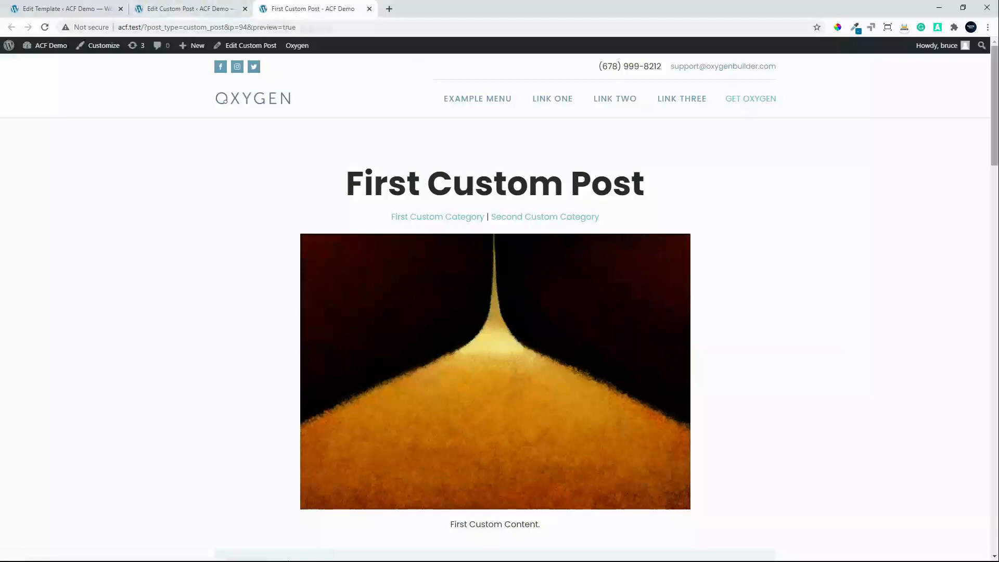
left_click_drag(995, 69, 903, 395)
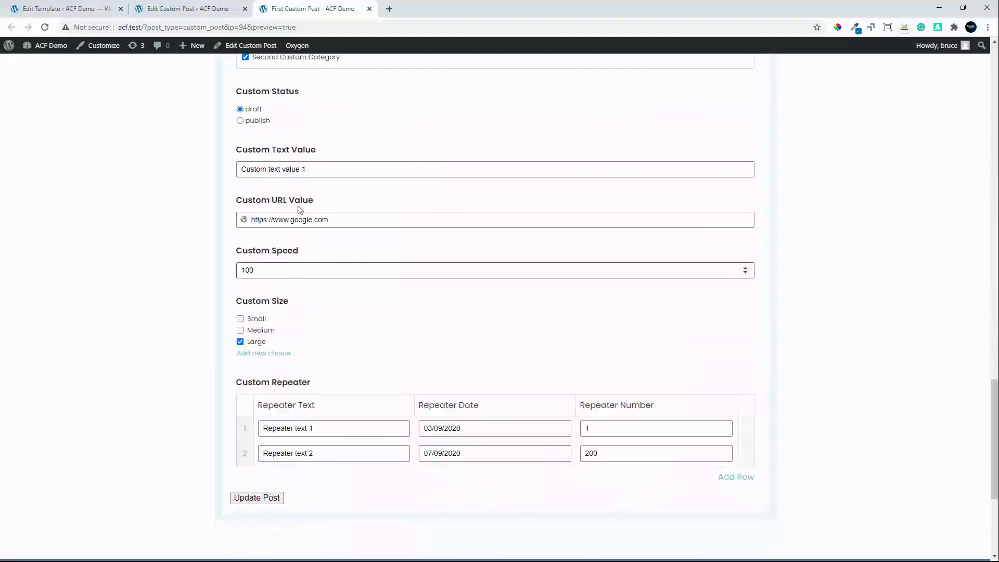
left_click(248, 124)
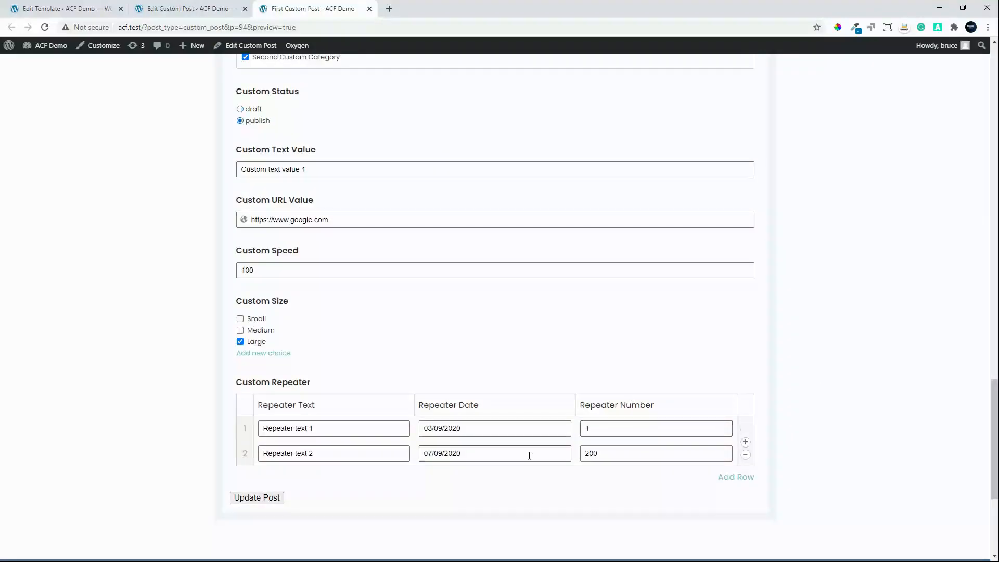
left_click(236, 502)
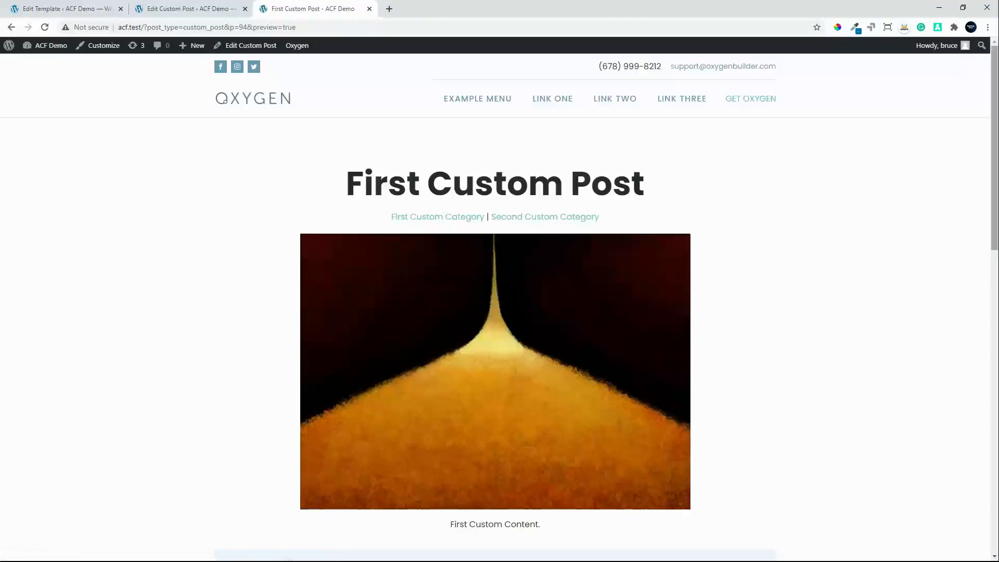
- Check the form's response below the post and reload the post's admin editor to verify its status
left_click_drag(994, 229, 960, 504)
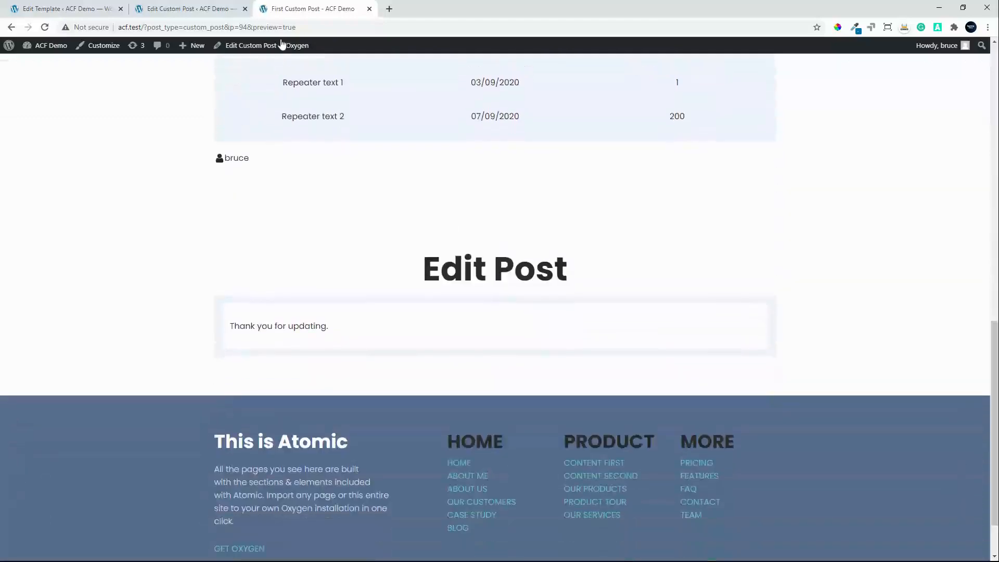
left_click(169, 10)
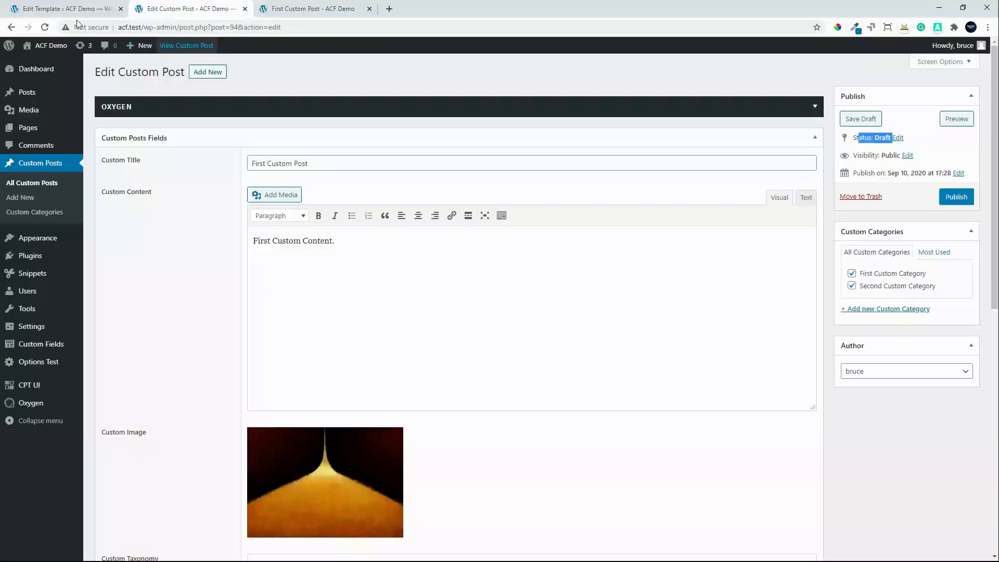
left_click(43, 28)
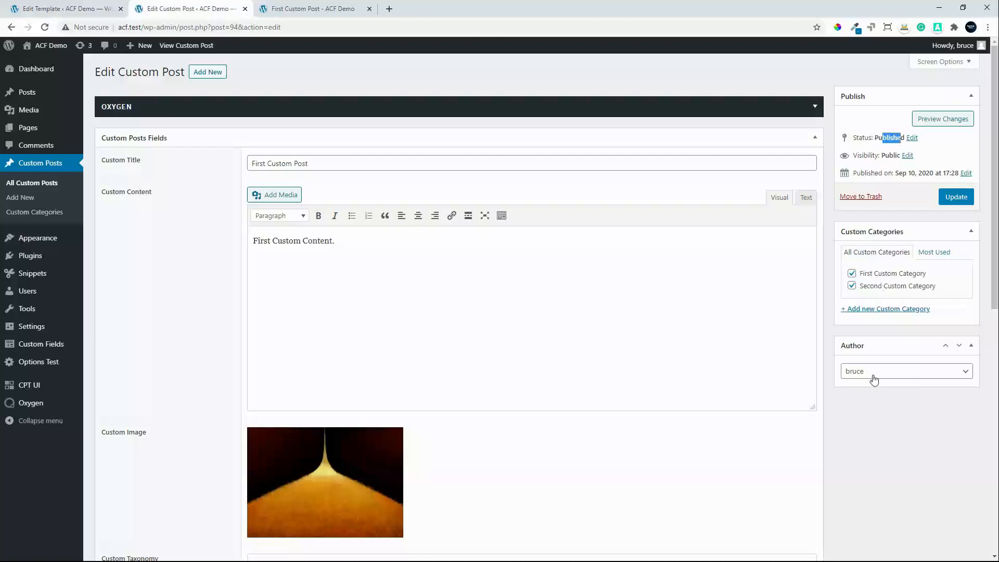
- View the post on the site and check which Custom Status option its edit form loads
left_click(186, 48)
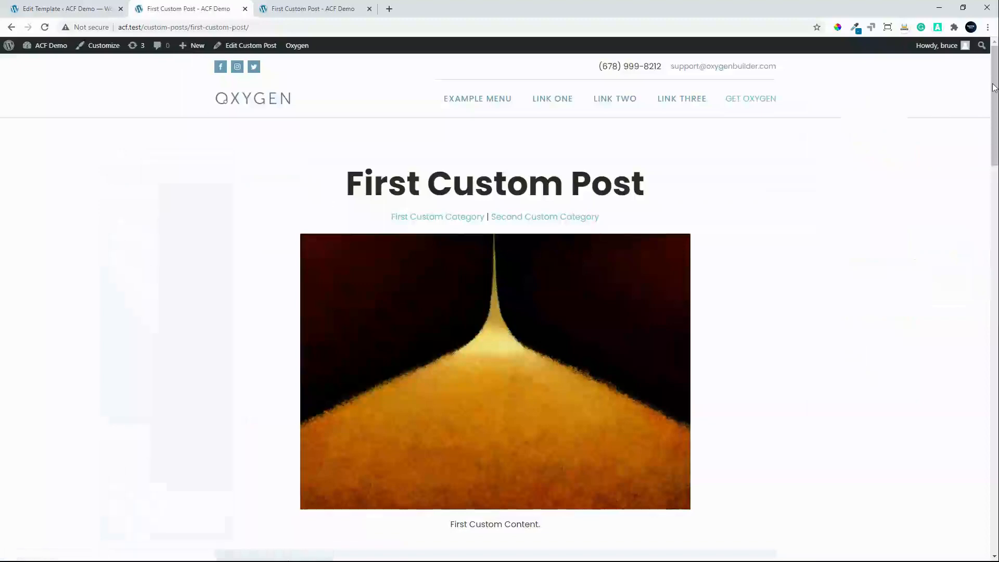
left_click_drag(994, 88, 947, 338)
scroll(947, 338, "down", 4)
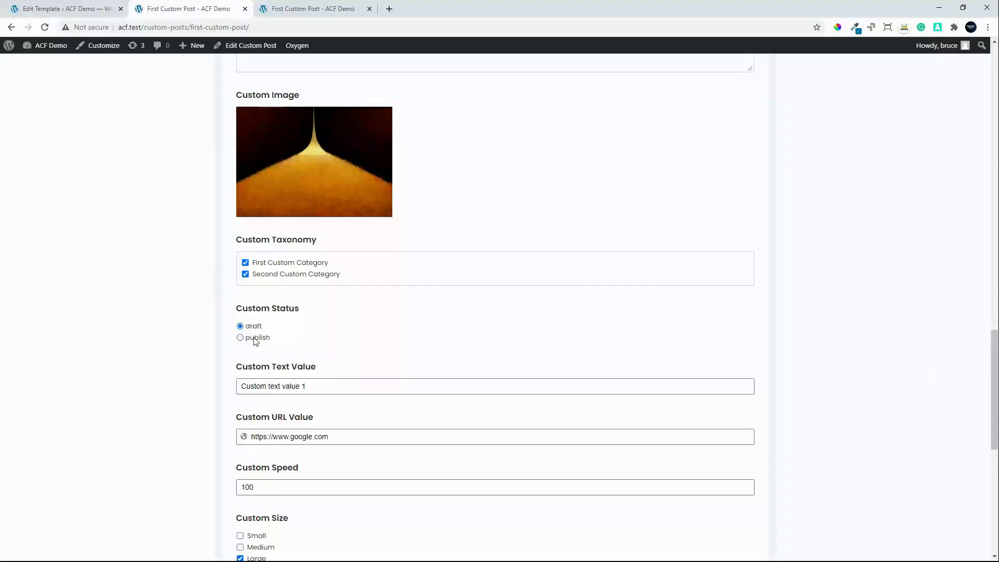
- Open the Custom Post Edit form for editing from the ACF forms in the WordPress admin
left_click(46, 8)
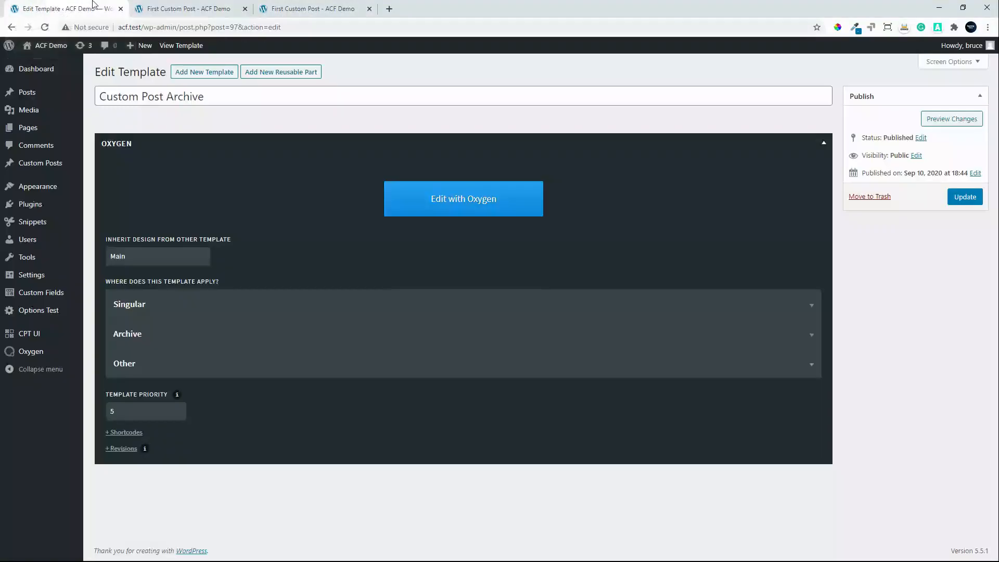
left_click(176, 7)
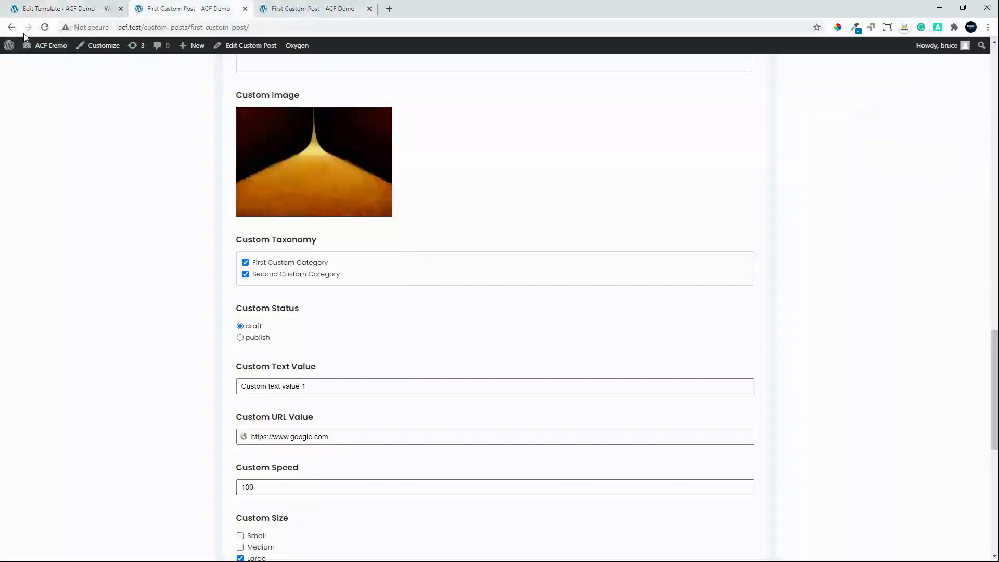
left_click(57, 47)
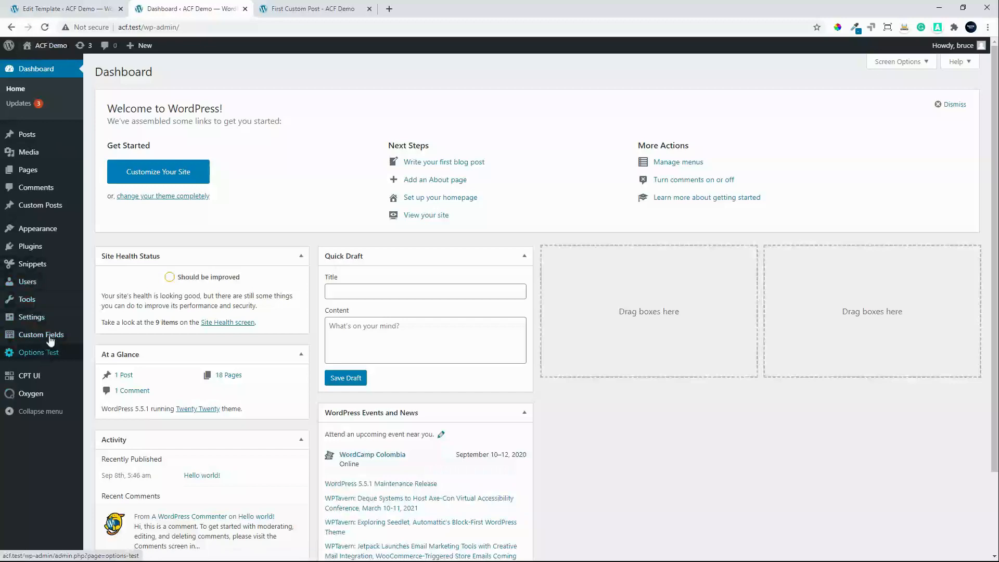
mouse_move(48, 339)
left_click(104, 395)
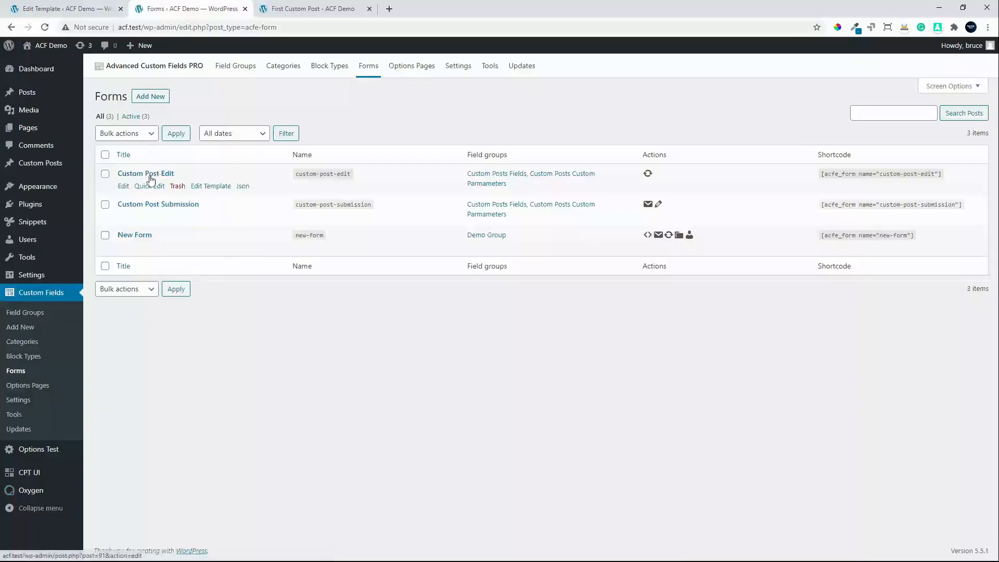
left_click(150, 176)
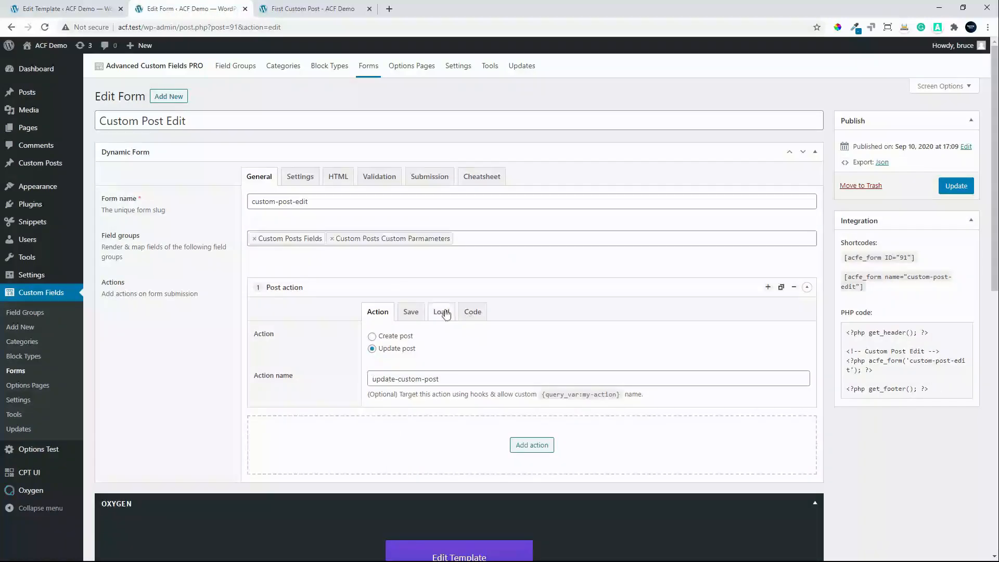
- Map the post status in the post action's load settings to the Custom Status field and update the form
left_click(441, 312)
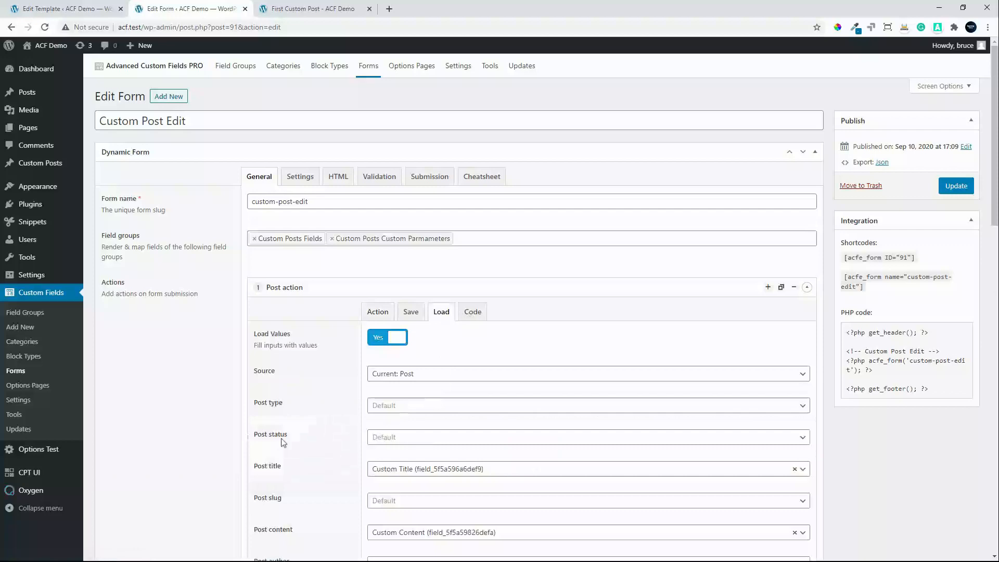
left_click(386, 442)
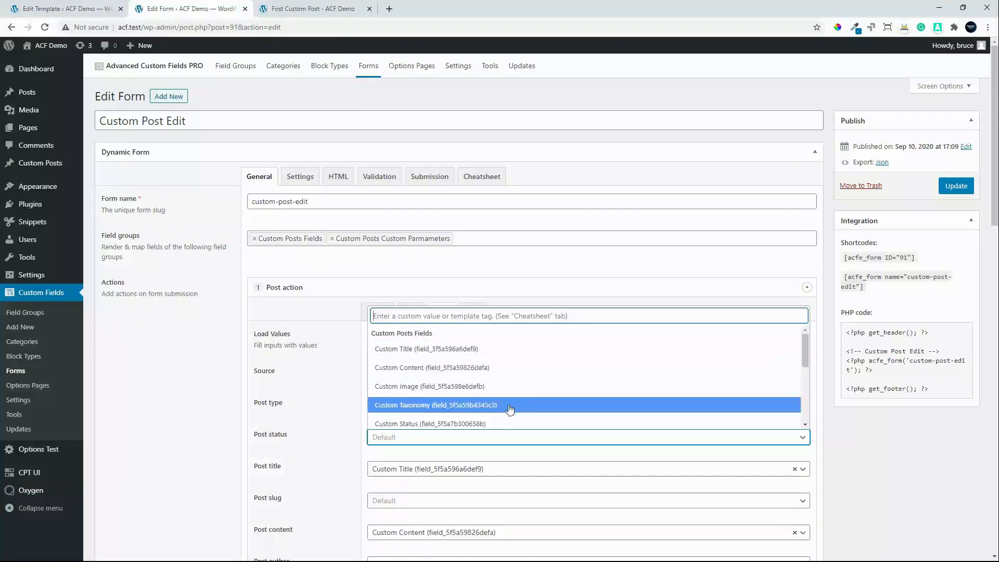
left_click(451, 423)
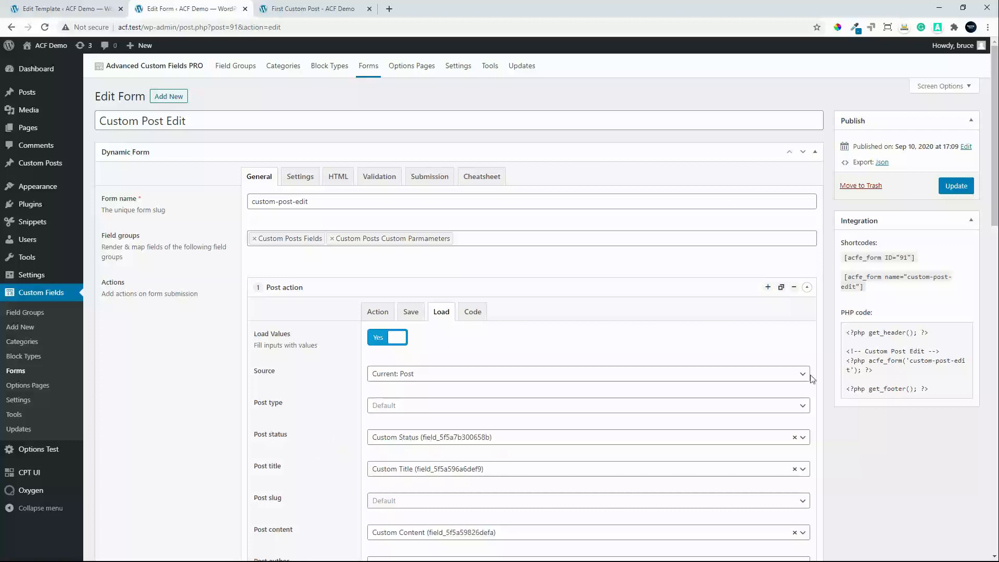
left_click(956, 186)
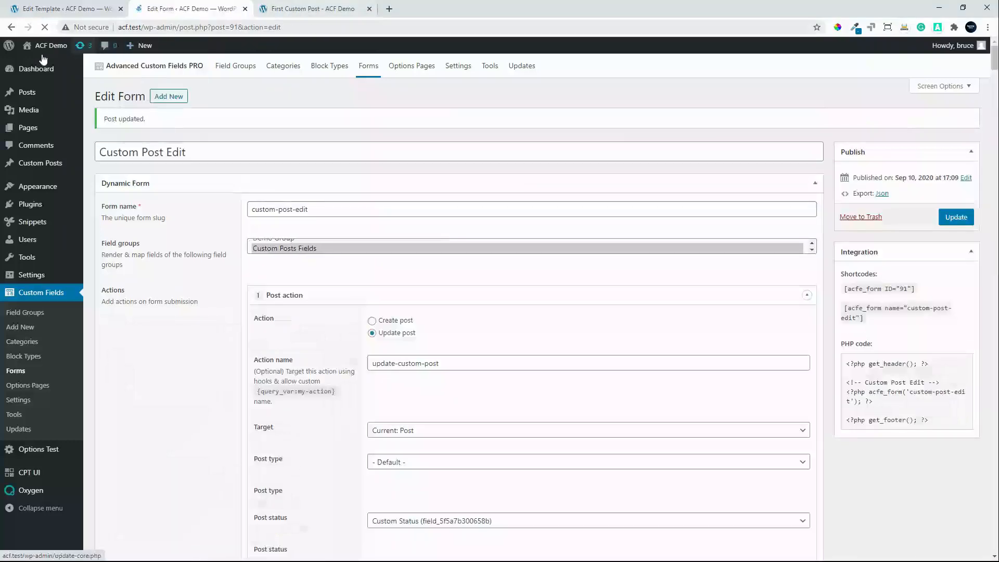
- Open First Custom Post on the site again and check which Custom Status option its edit form loads
left_click(53, 166)
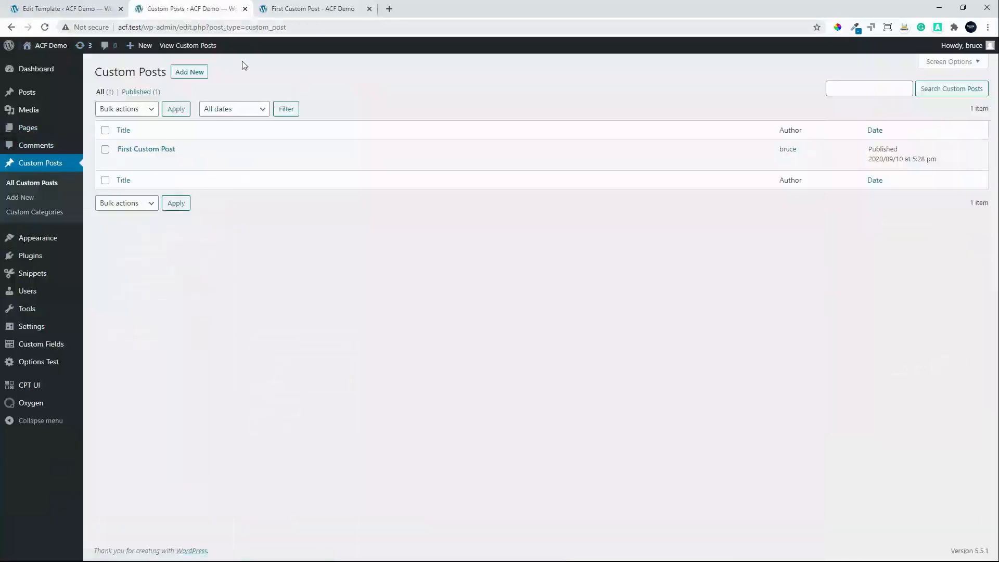
left_click(168, 46)
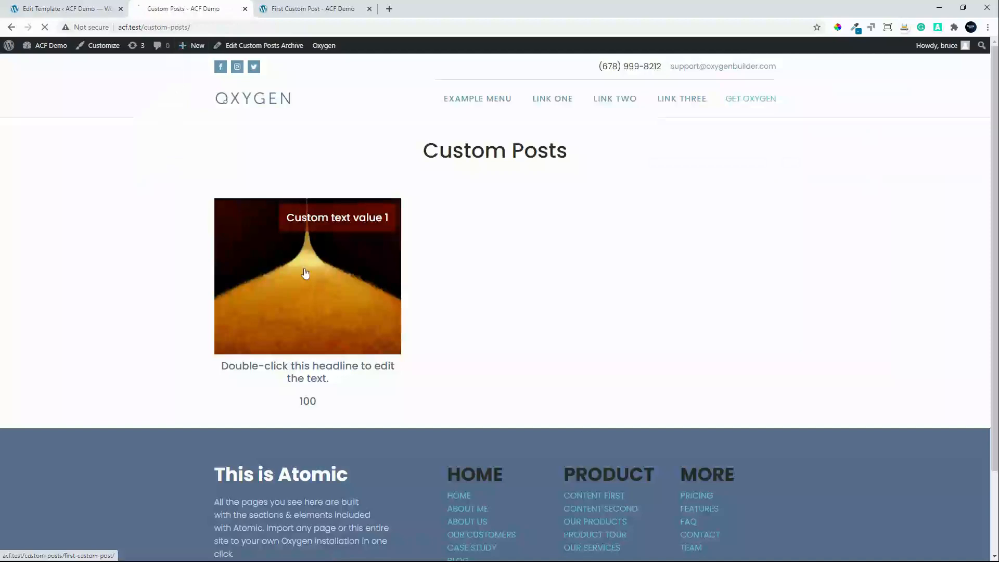
left_click(304, 282)
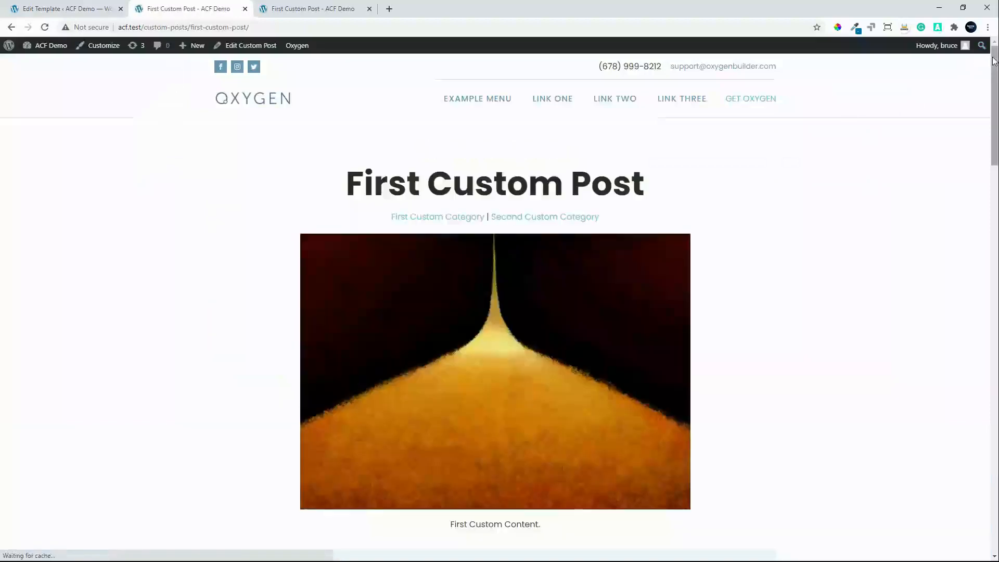
scroll(983, 253, "down", 14)
scroll(983, 253, "down", 9)
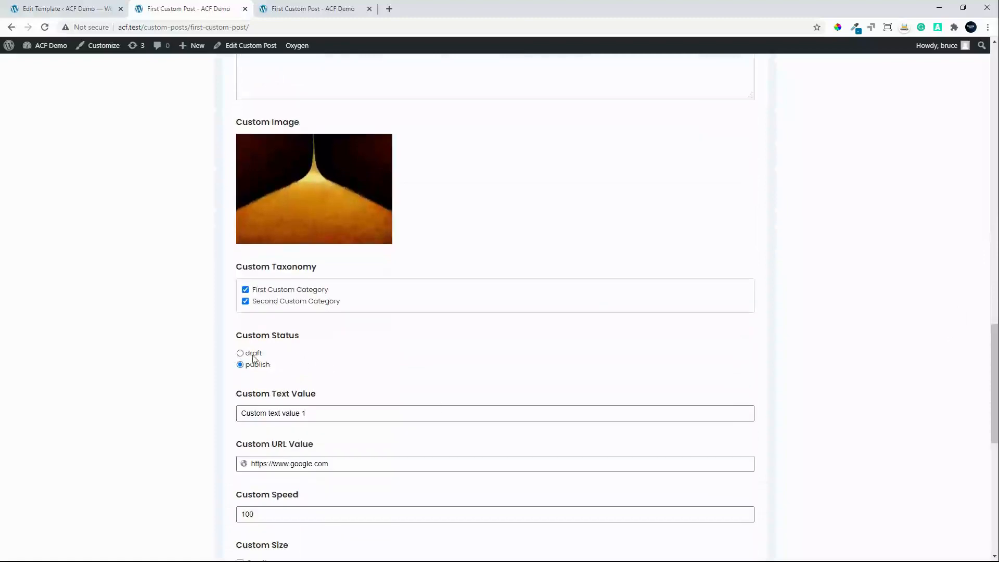
- Update the post through its edit form with Custom Status set to draft
scroll(616, 461, "down", 9)
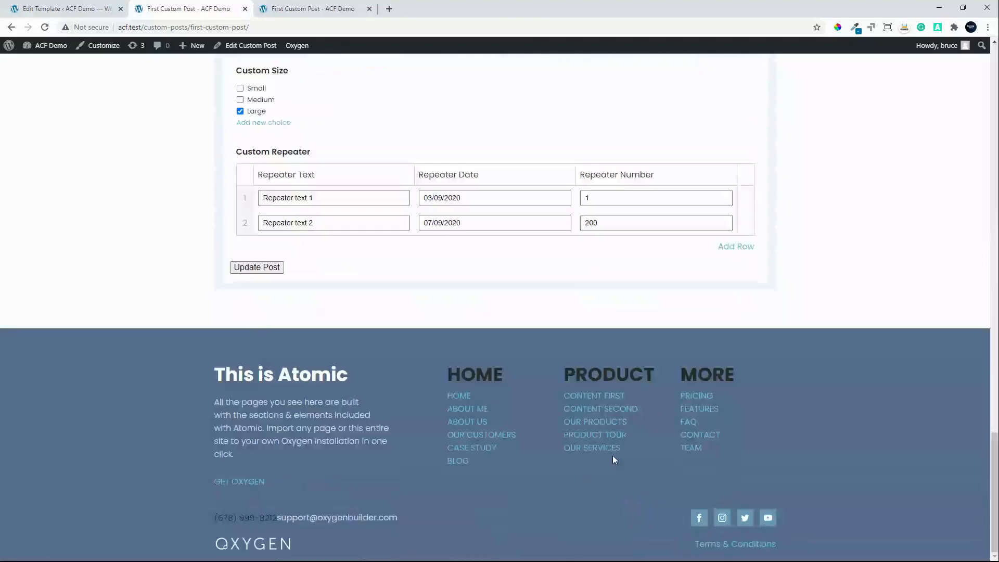
left_click(250, 272)
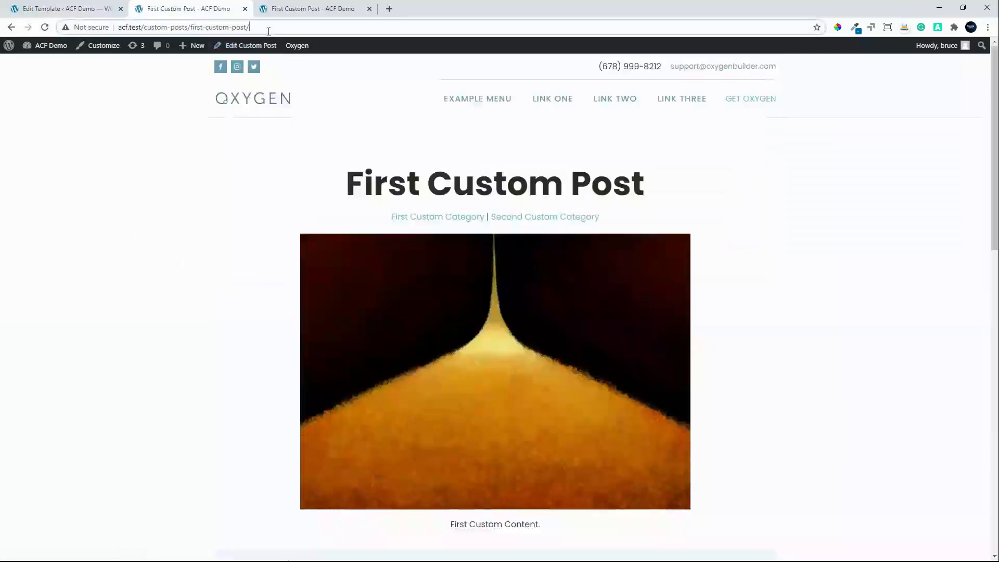
- Reload the post page and check the Custom Status option loaded in the edit form
left_click(268, 31)
key("Return")
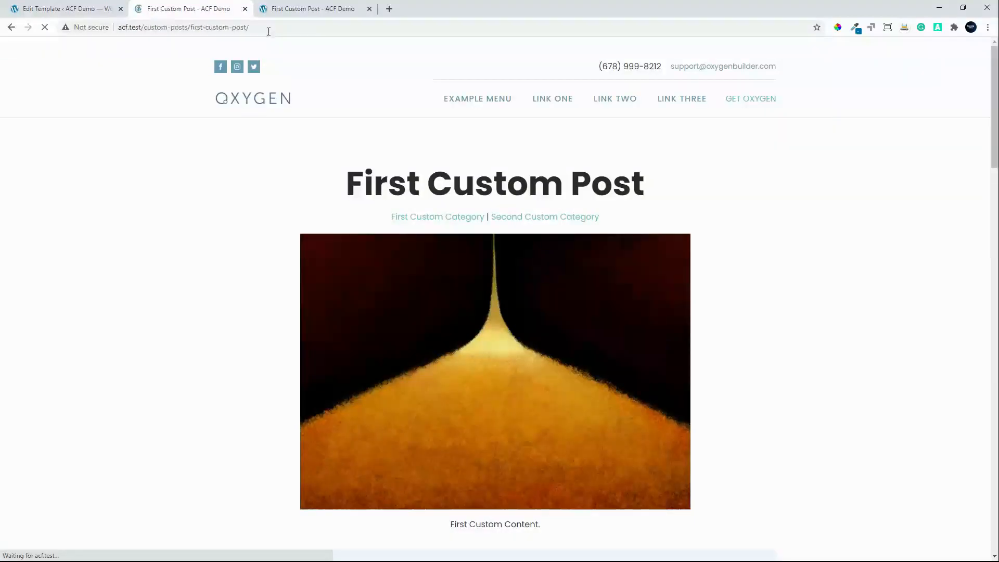
left_click_drag(994, 93, 981, 240)
scroll(981, 240, "down", 12)
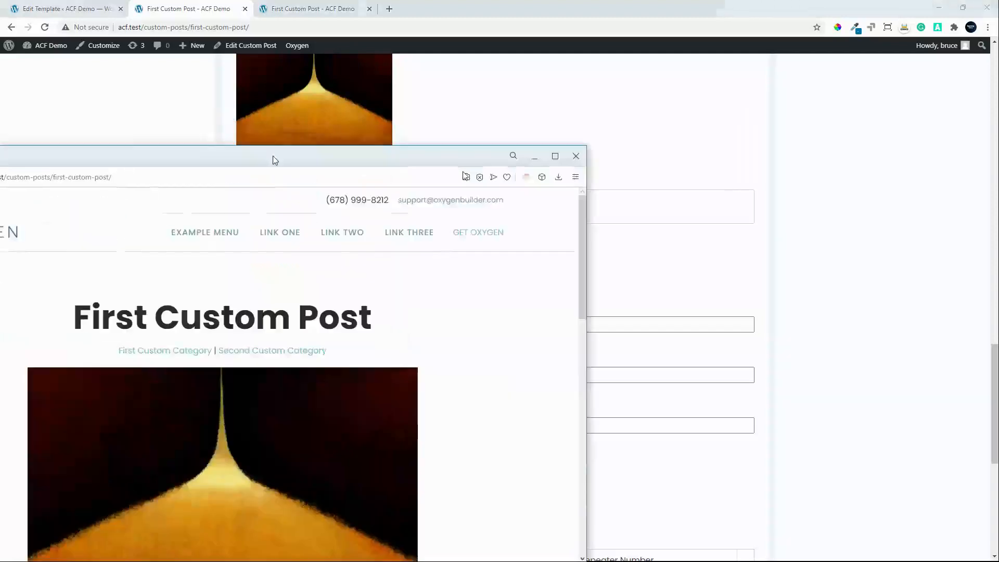
- Switch to the post in the Opera browser and view its First Custom Category archive
left_click_drag(274, 159, 554, 1)
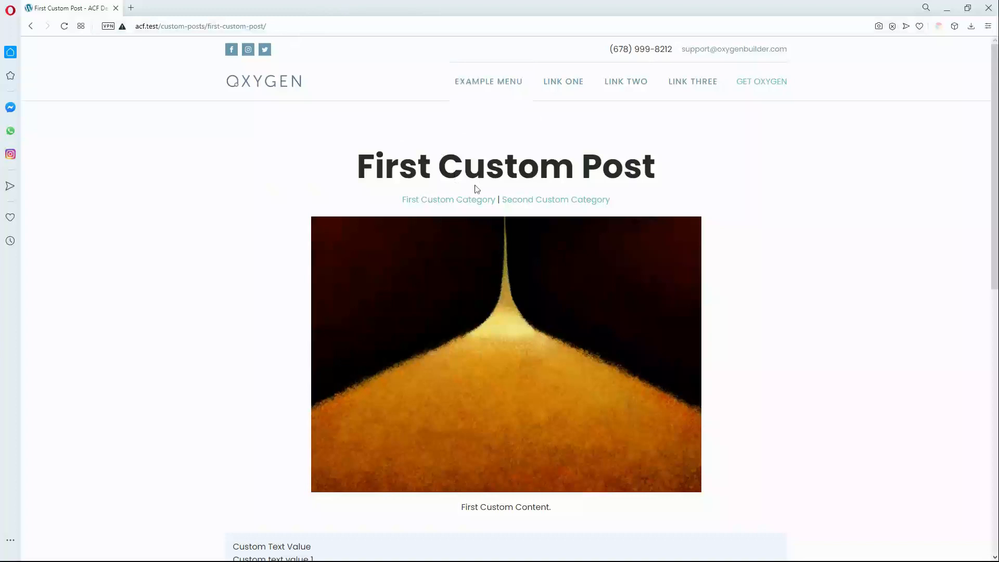
left_click(455, 203)
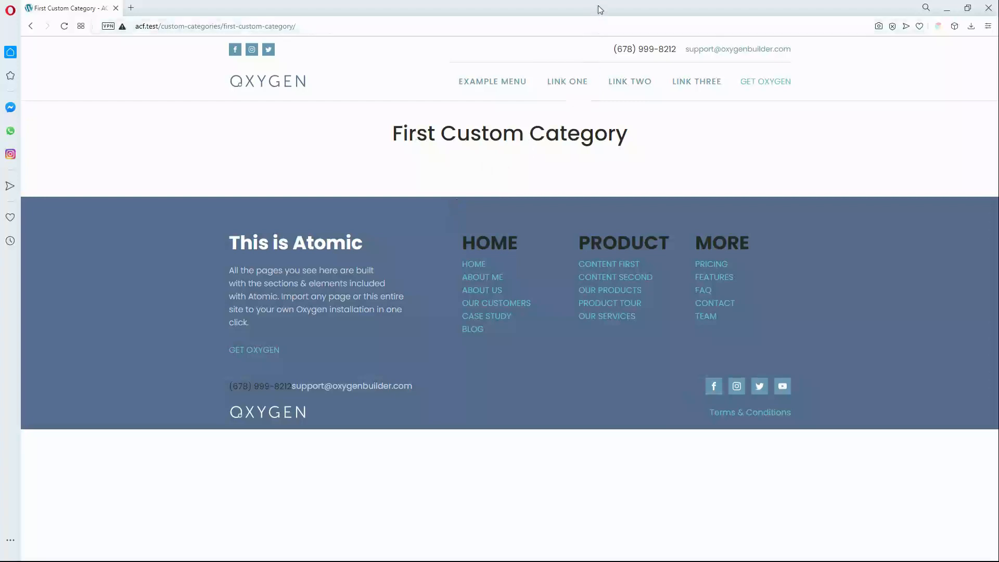
left_click_drag(574, 106, 0, 196)
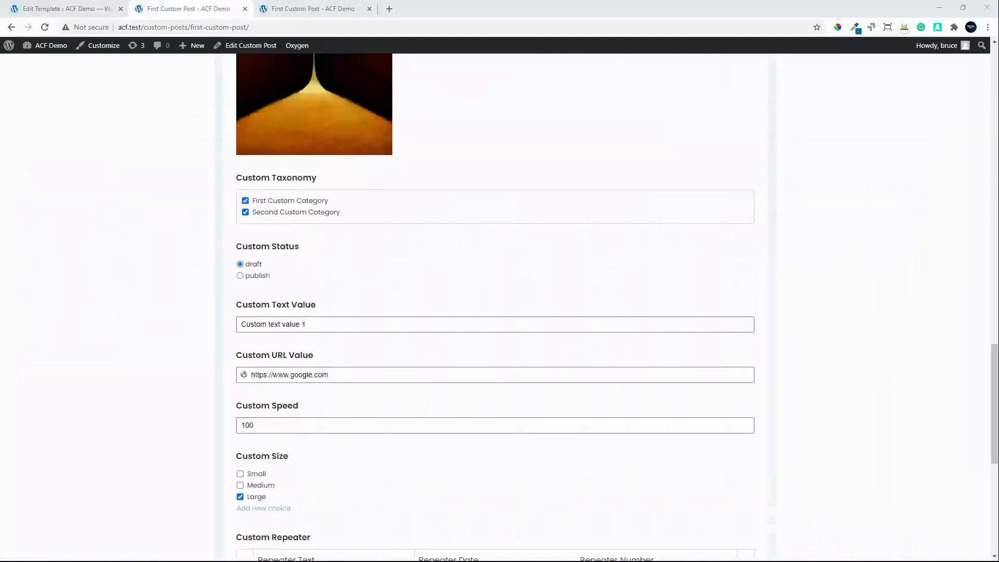
- Update the post through its edit form with Custom Status set to publish
left_click(253, 276)
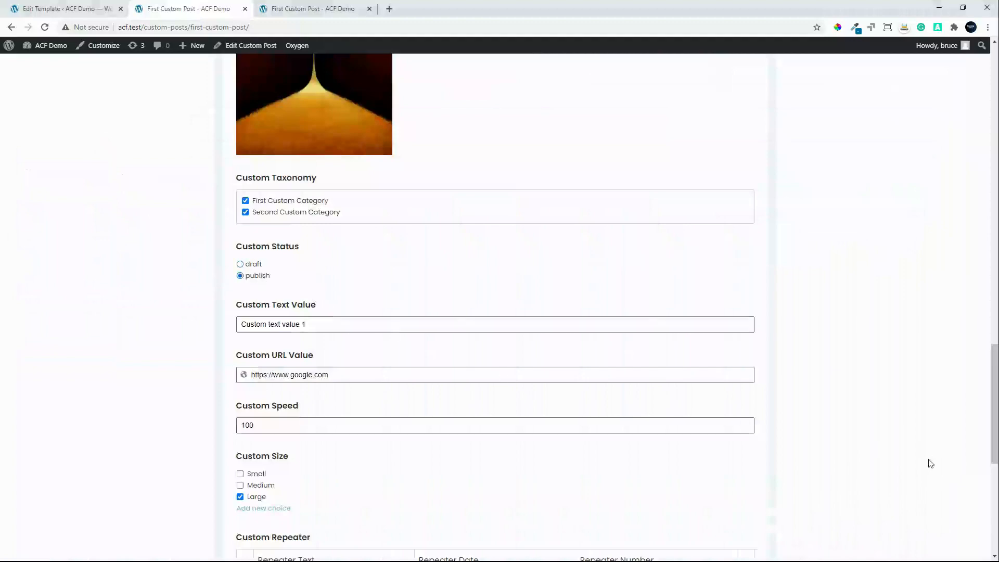
left_click(995, 498)
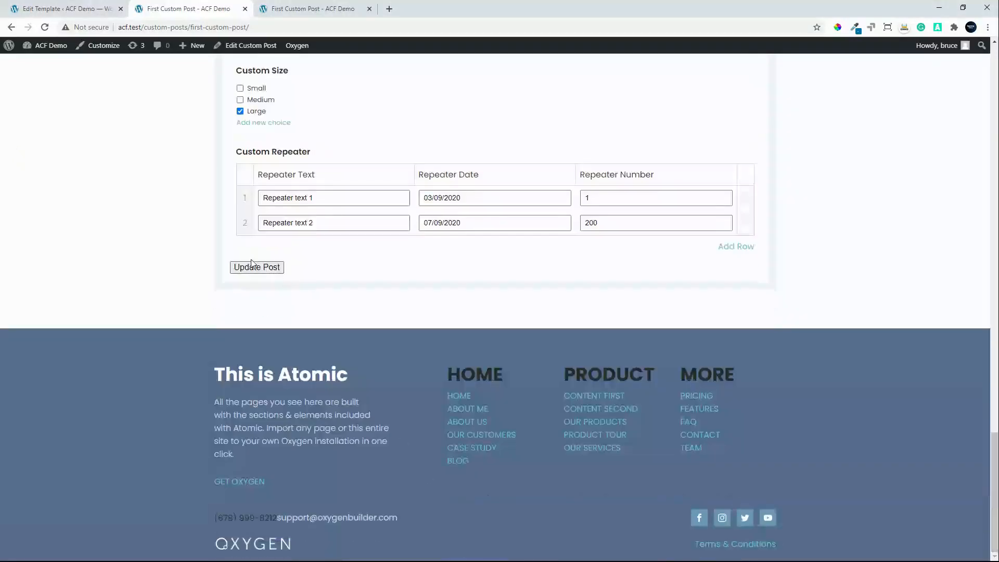
left_click(237, 266)
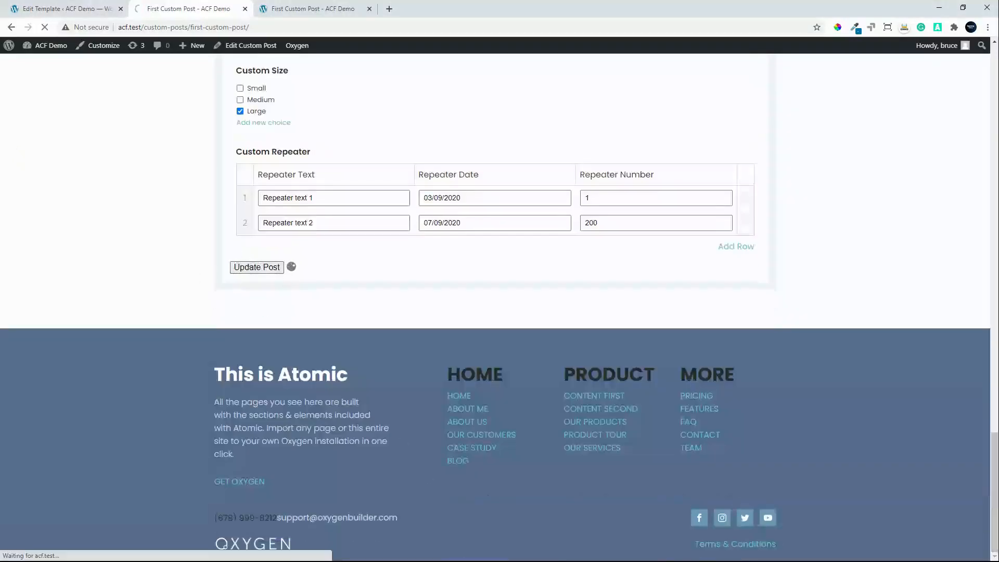
- Reload the First Custom Category archive in the Opera browser and check whether the post is listed
left_click_drag(0, 208, 624, 70)
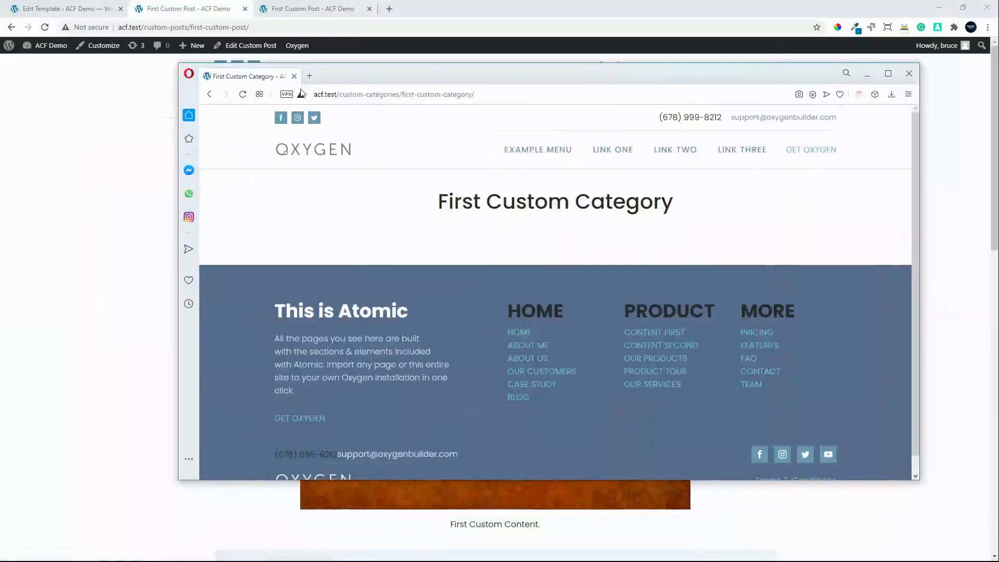
left_click(243, 95)
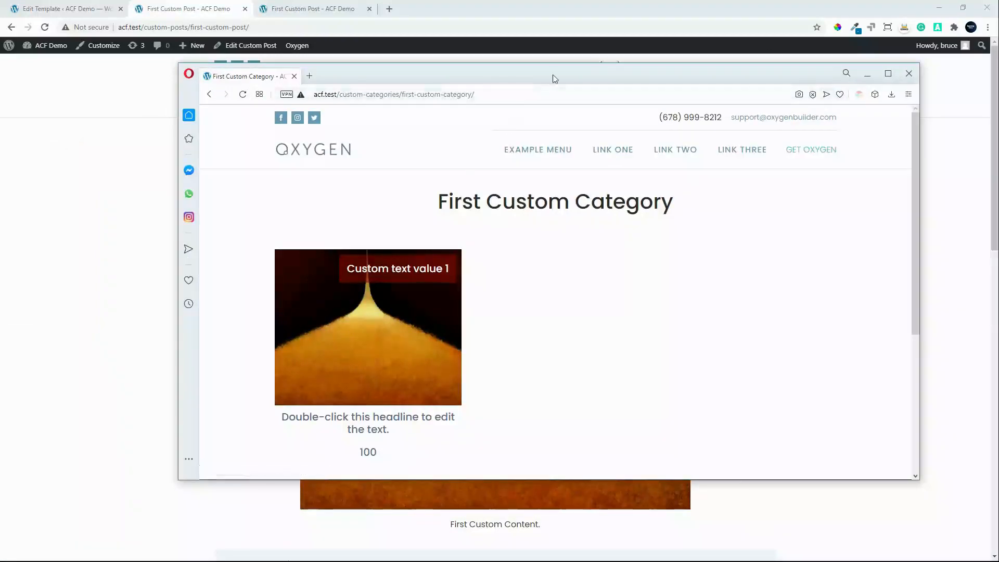
left_click_drag(560, 73, 0, 73)
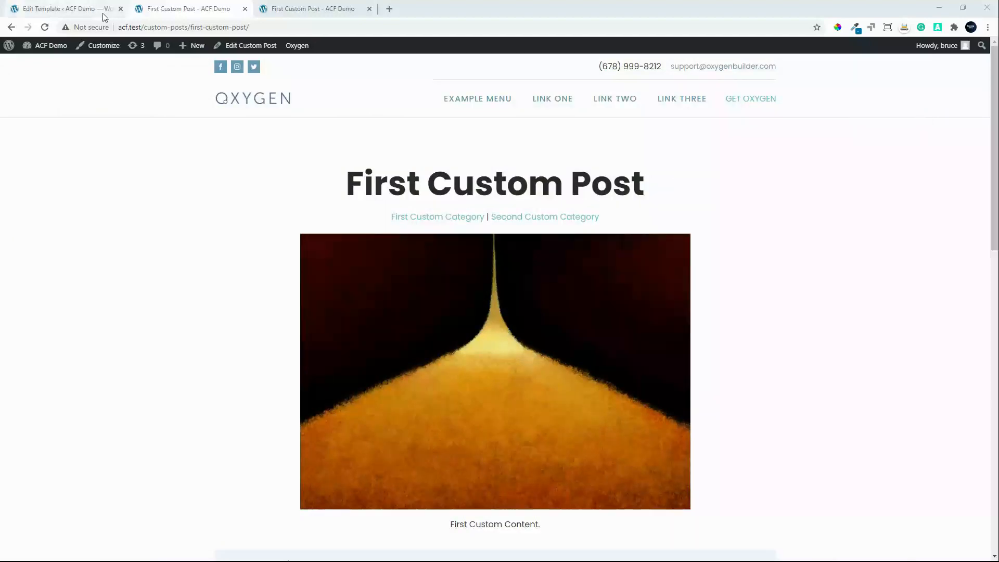
- Open the Custom Post Archive template in the Oxygen editor and bring up the query settings of its Repeater
left_click(74, 10)
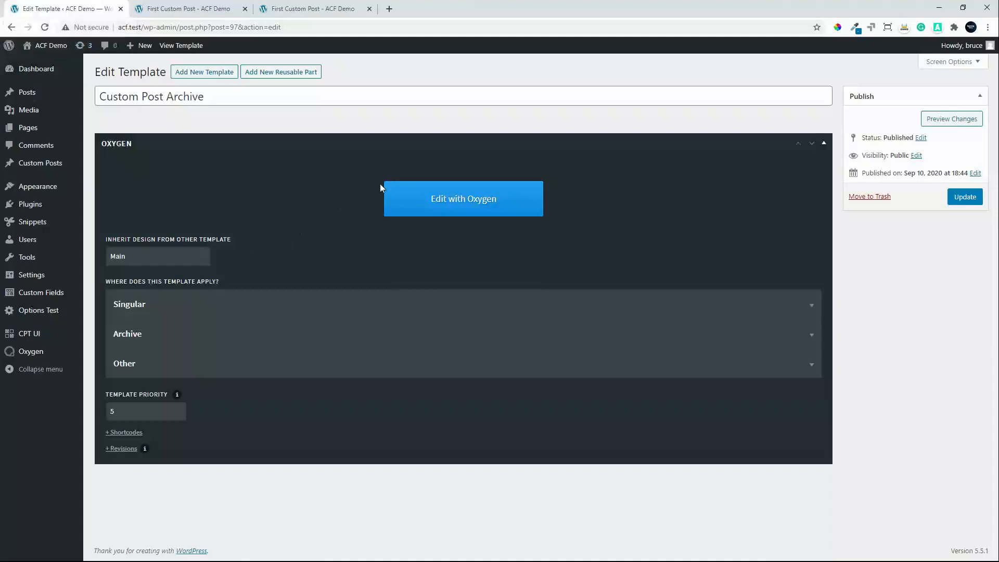
left_click(459, 198)
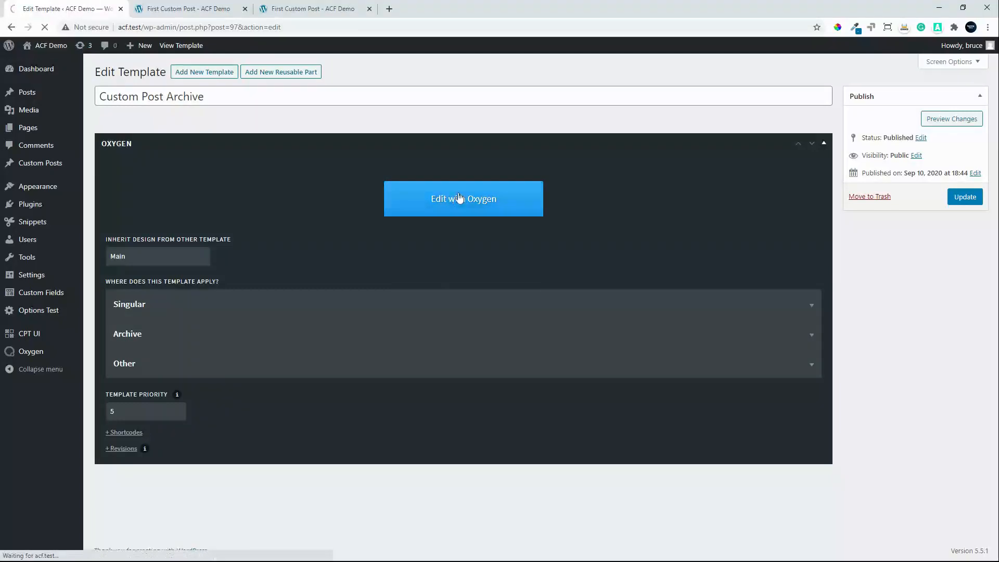
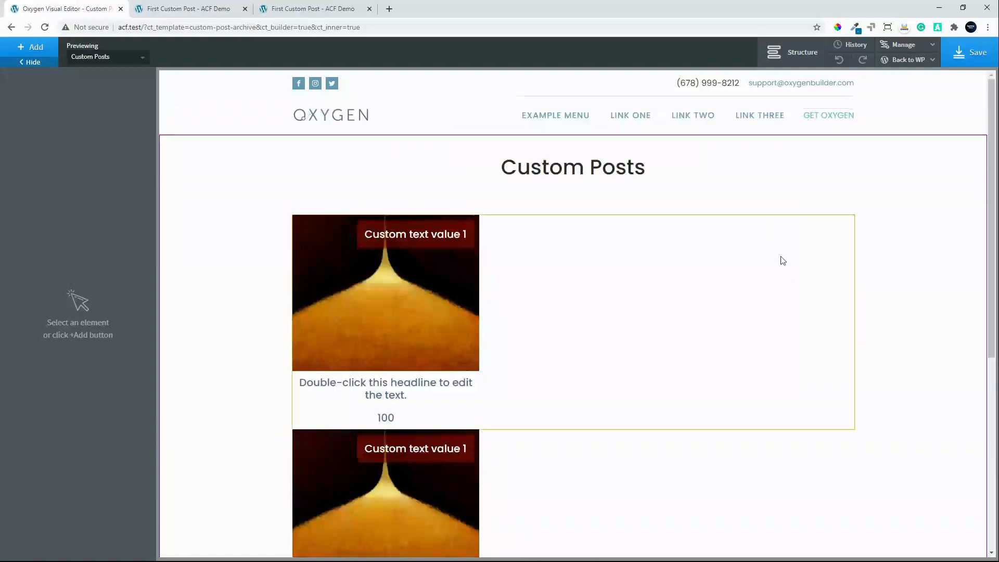
left_click(783, 260)
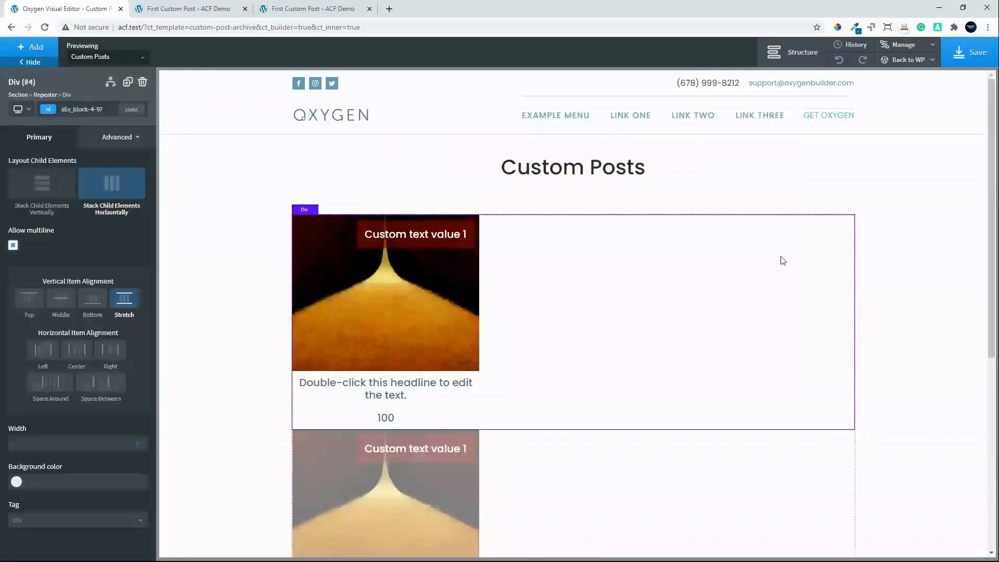
left_click(792, 52)
left_click(902, 170)
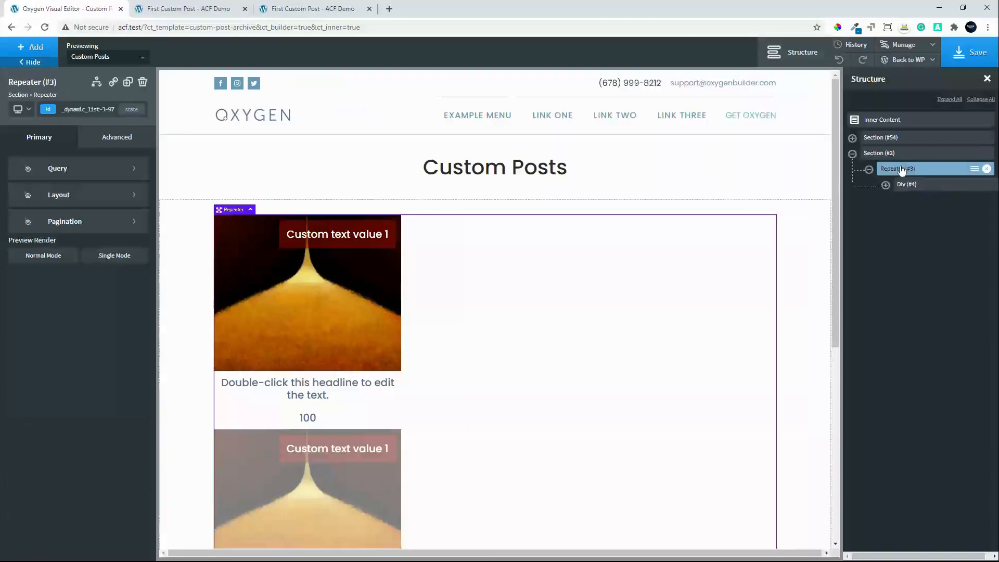
left_click(76, 172)
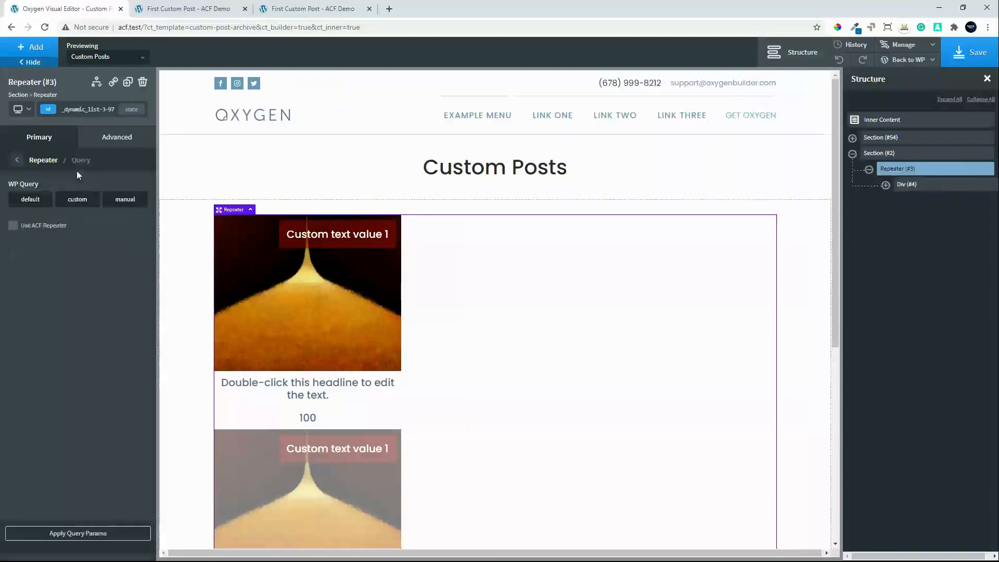
- Try a custom WP Query for the Repeater with custom_post as the post type
left_click(73, 204)
left_click(70, 232)
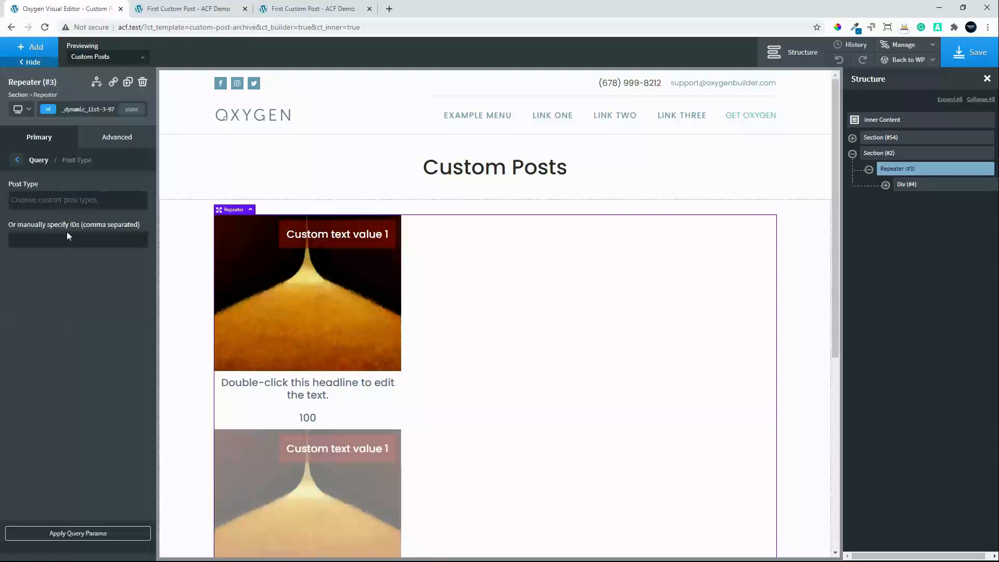
left_click(46, 200)
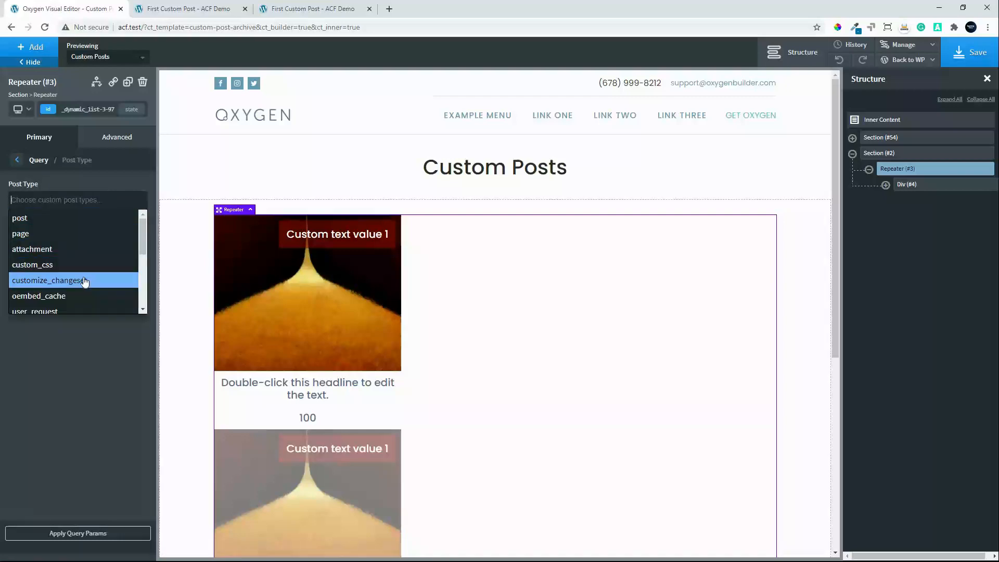
scroll(82, 288, "down", 3)
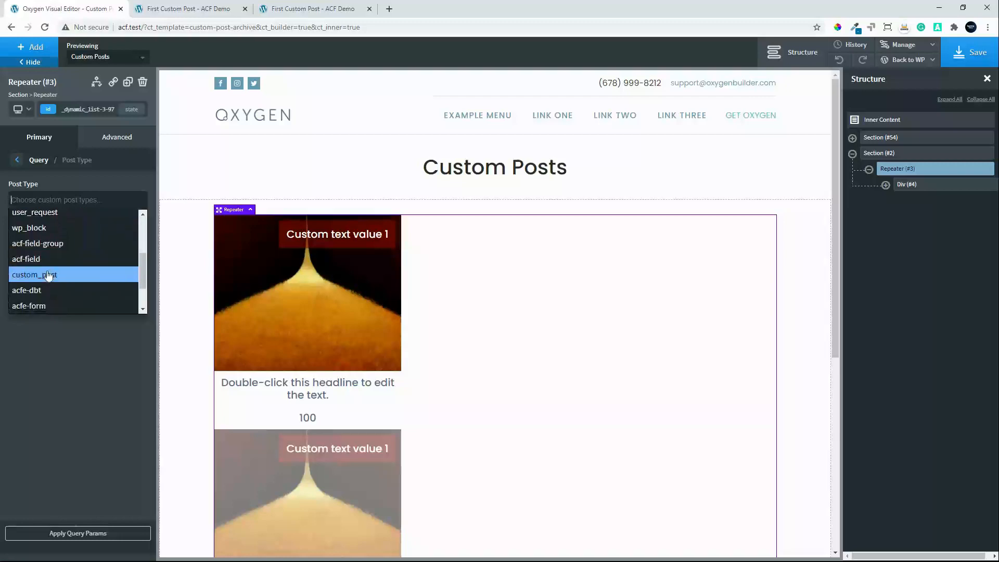
left_click(82, 276)
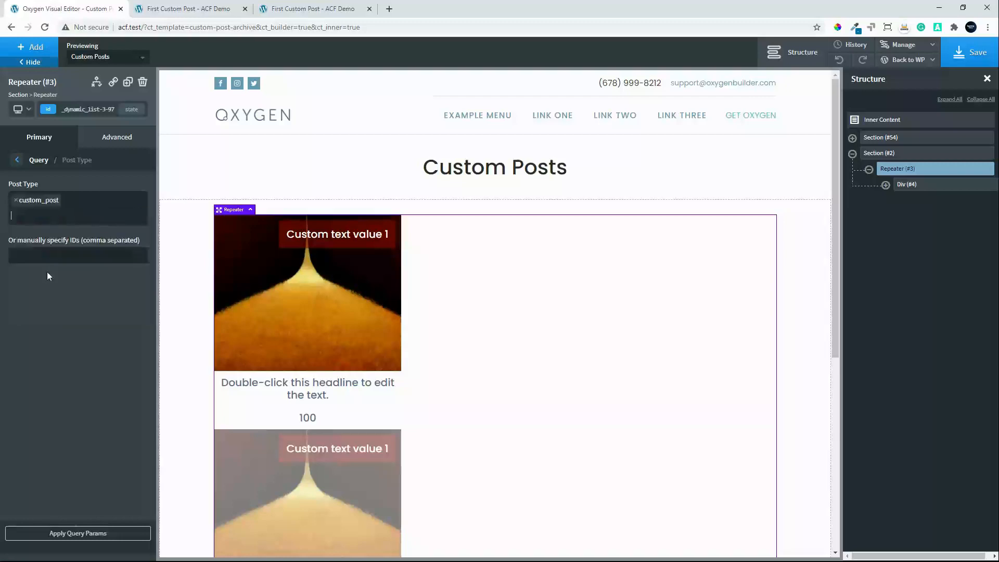
left_click(27, 158)
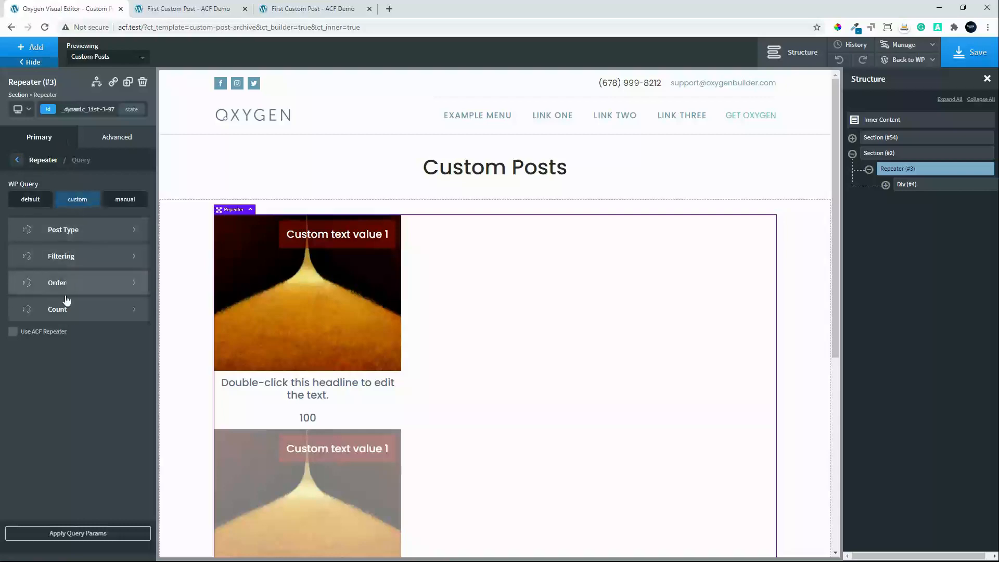
- Look through the custom query's Filtering, Order and Count settings for a post status option
left_click(88, 264)
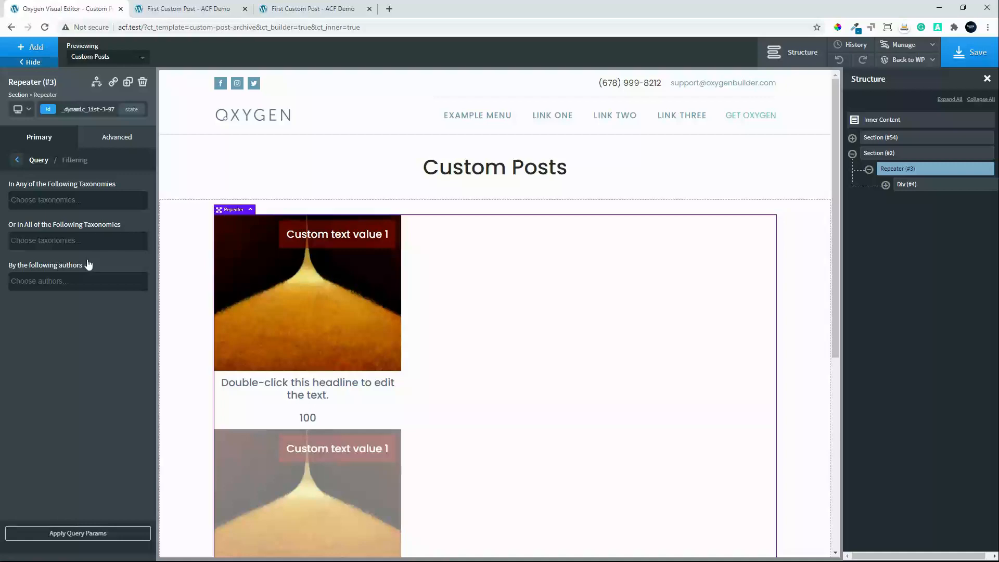
left_click(15, 163)
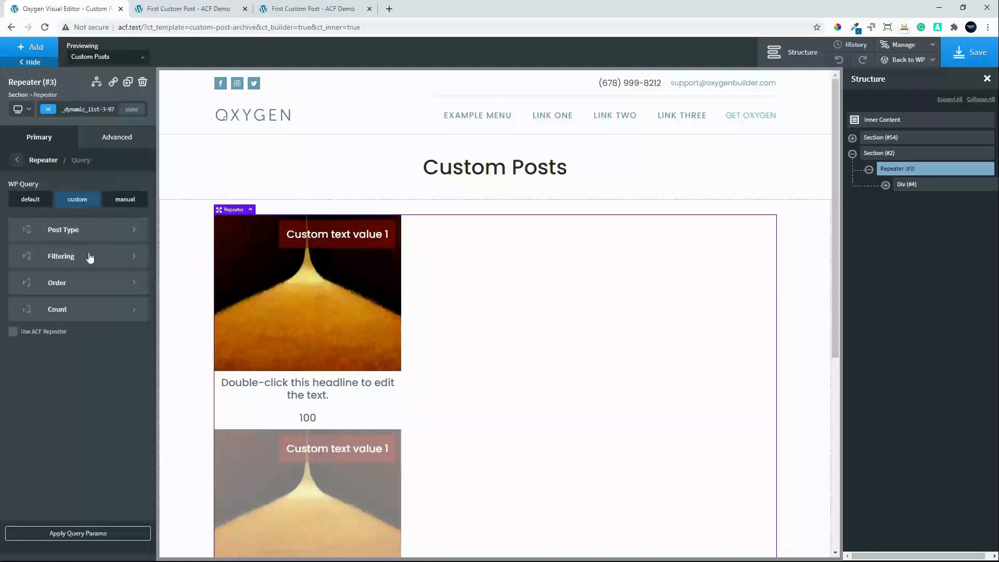
left_click(68, 286)
left_click(12, 163)
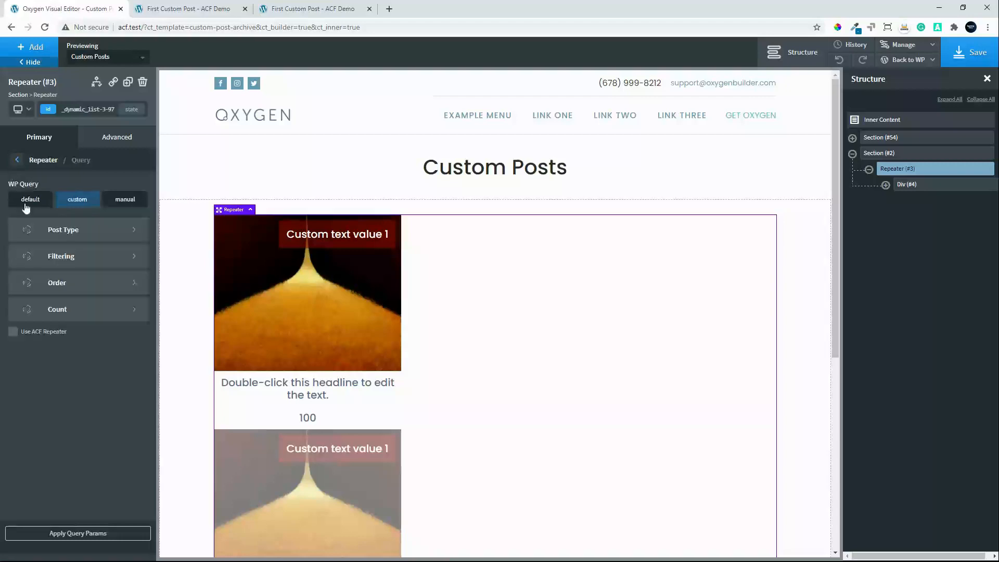
left_click(57, 309)
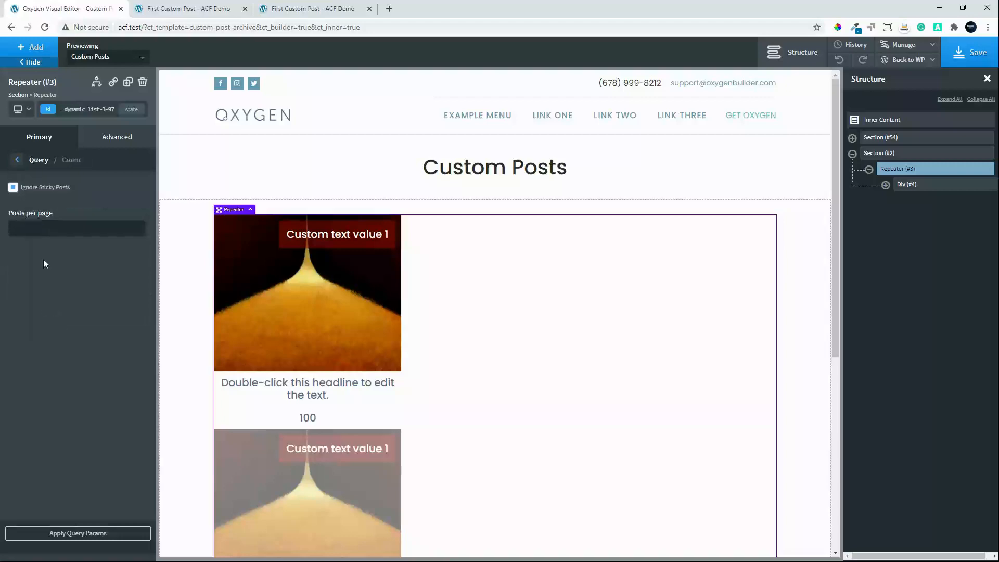
left_click(15, 161)
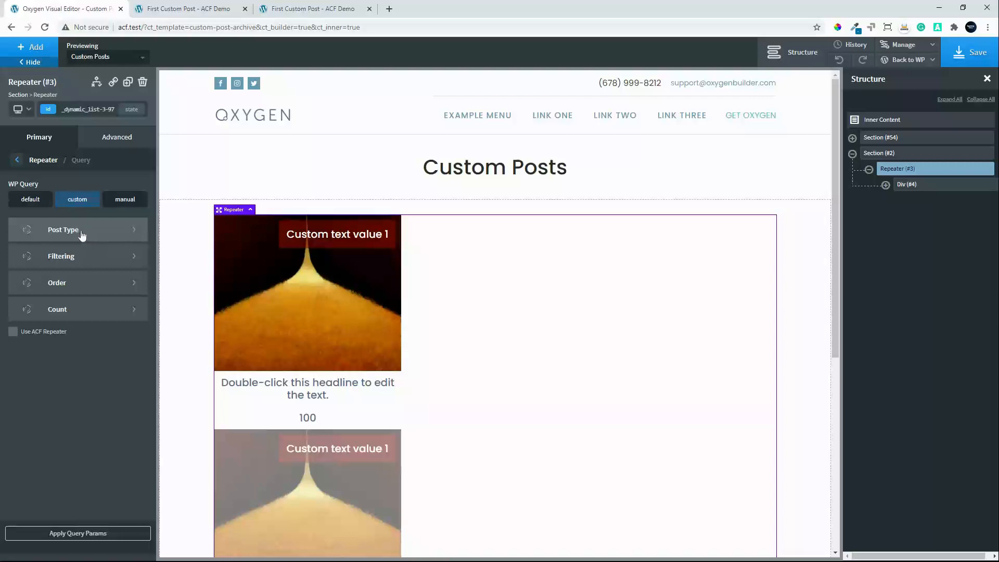
- Switch the Repeater to a manual query and replace its author parameter with post_type=custom_post
left_click(125, 203)
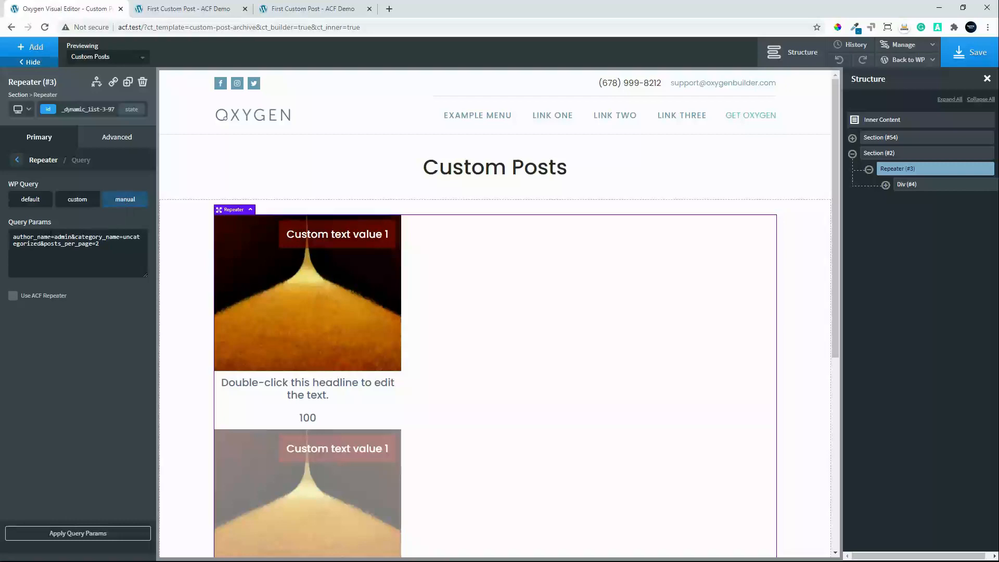
left_click_drag(51, 238, 19, 238)
type("post")
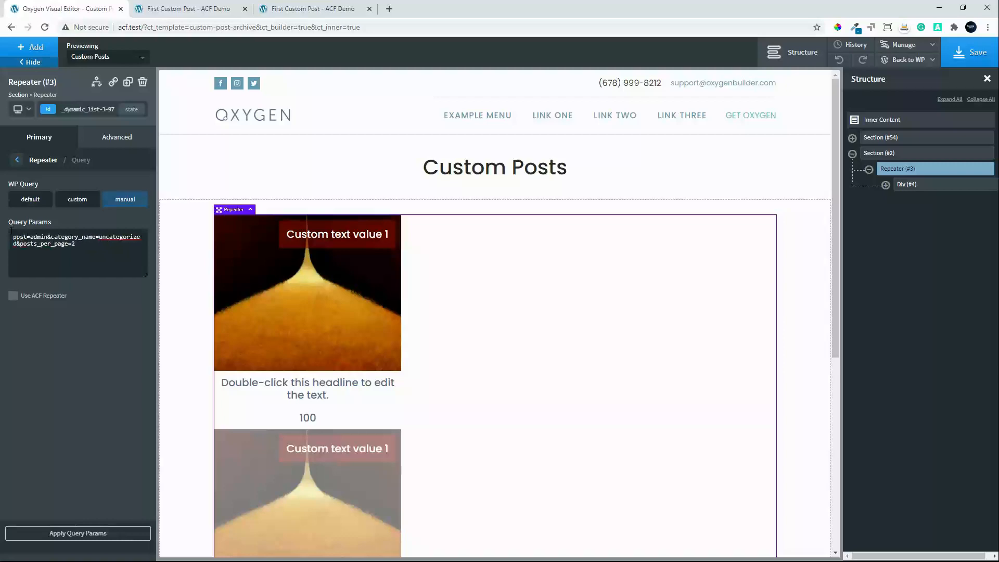
type("_type")
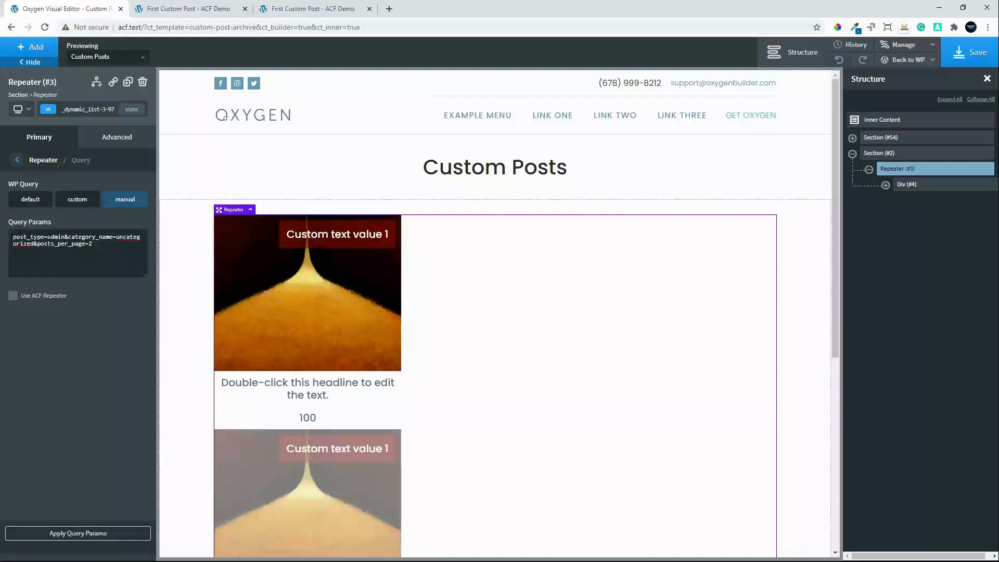
key("shift+Right")
key("shift+Right")
key("shift+Right")
key("shift+Right")
key("shift+Right")
key("shift+Right")
key("shift+Right")
key("shift+Right")
key("shift+Right")
key("shift+Left")
key("shift+Left")
key("shift+Left")
key("shift+Left")
type("custom")
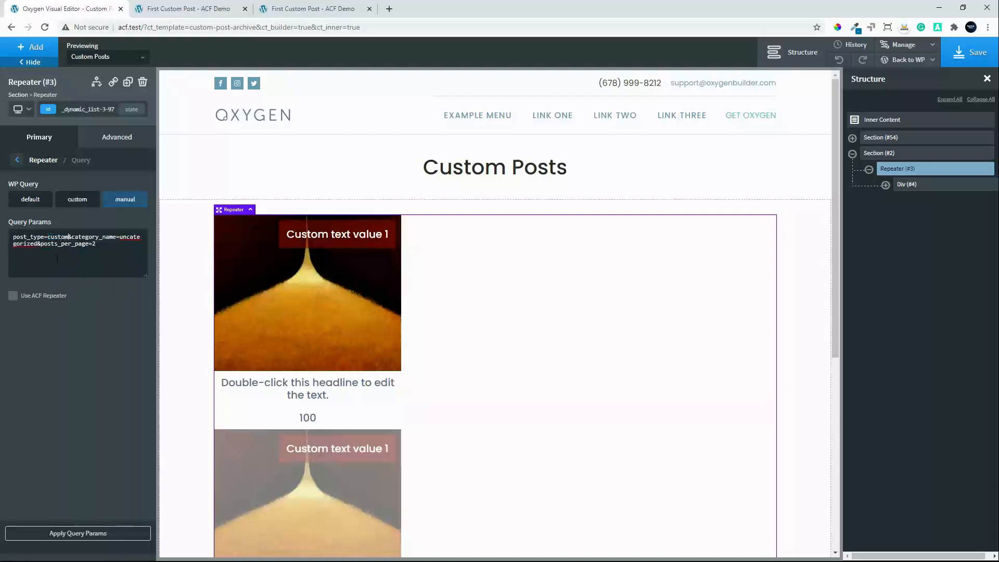
type("_post")
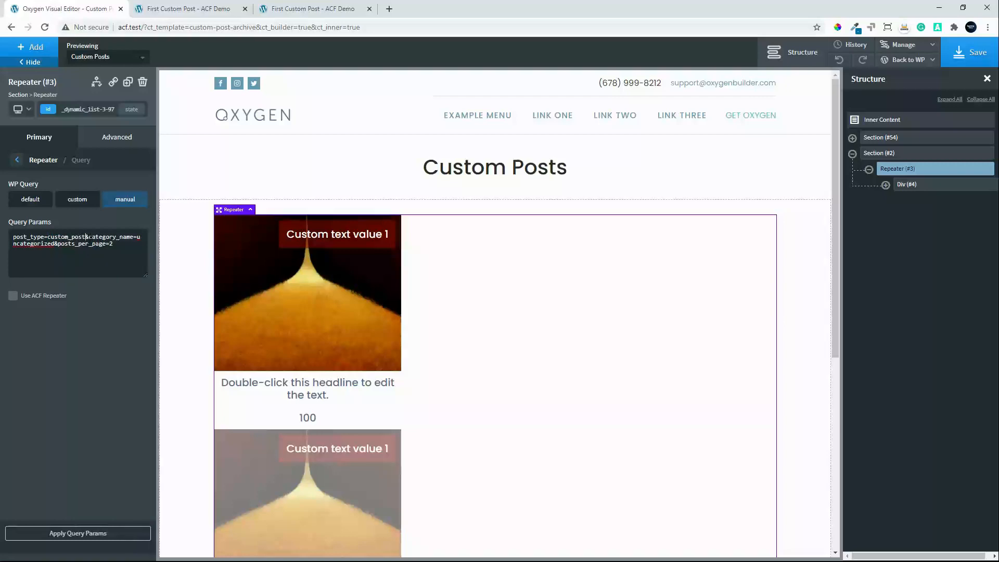
- Complete the applied query with post_status=publish in place of the category parameter and posts_per_page=1, and save the template
left_click_drag(89, 237, 129, 237)
type("post_")
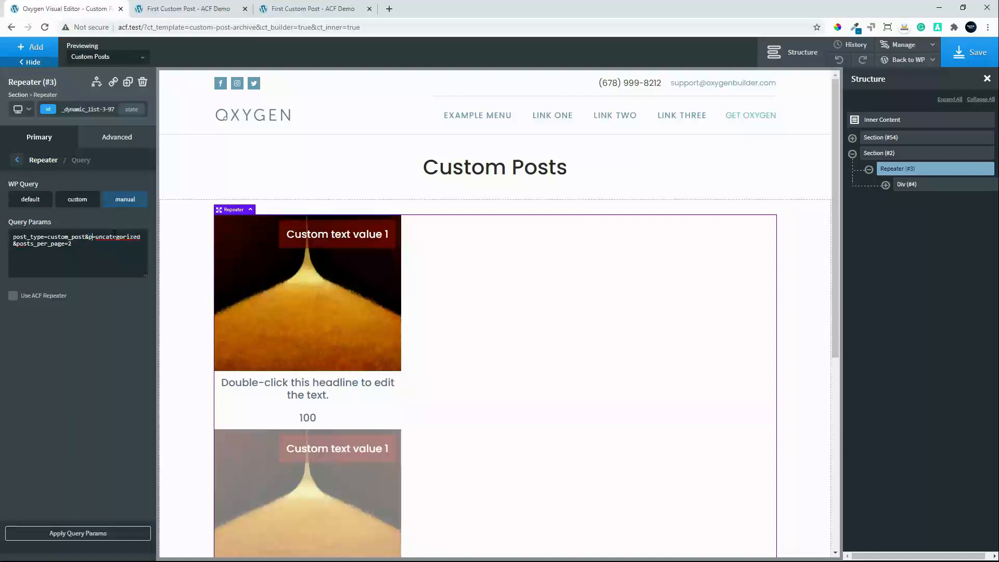
type("status")
left_click_drag(130, 238, 49, 243)
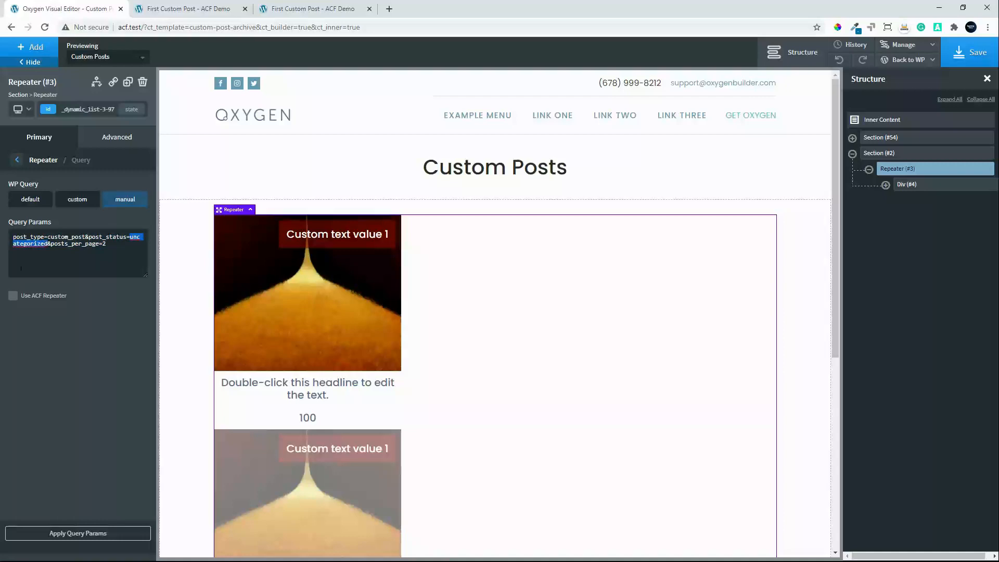
type("publi")
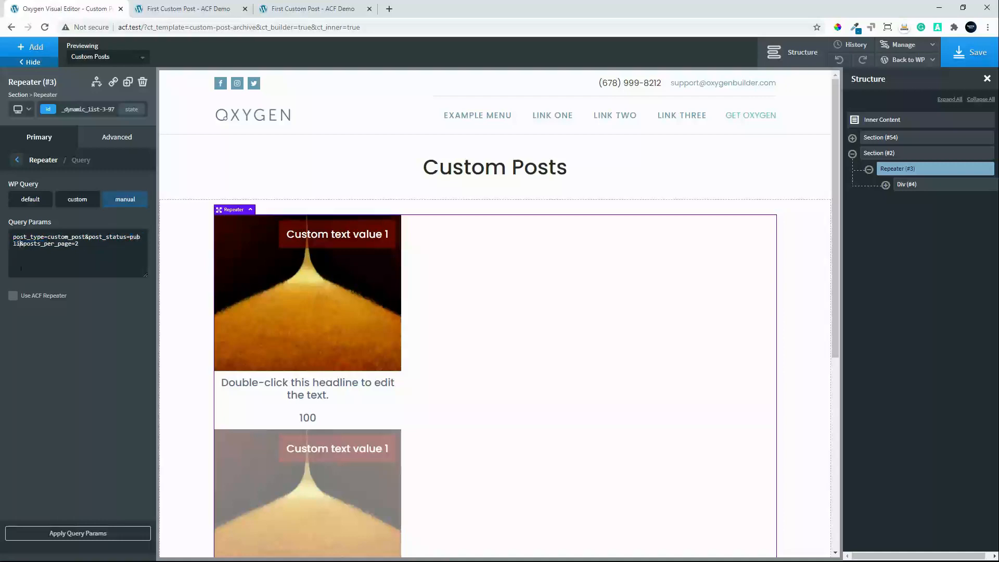
type("sh")
left_click(61, 538)
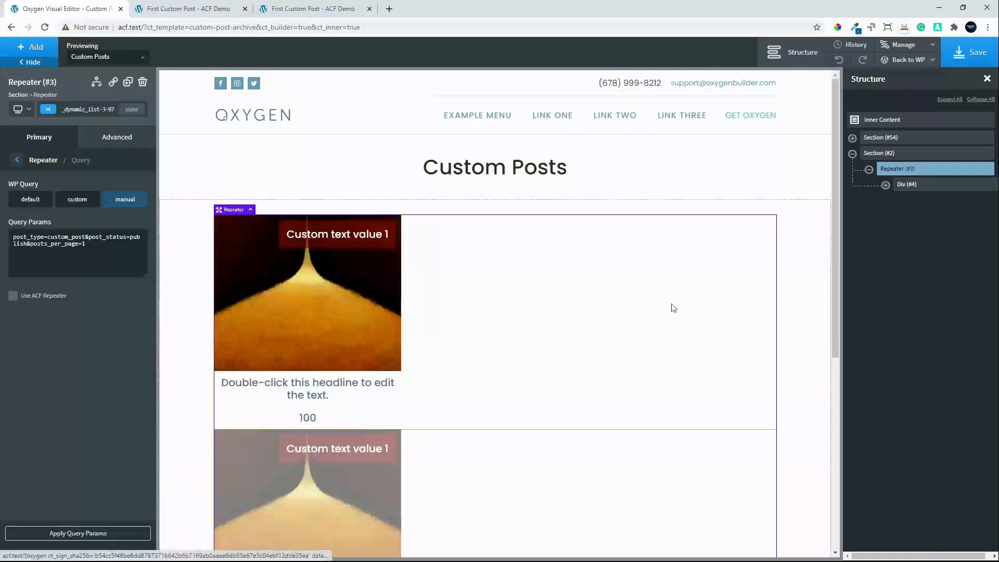
left_click(977, 54)
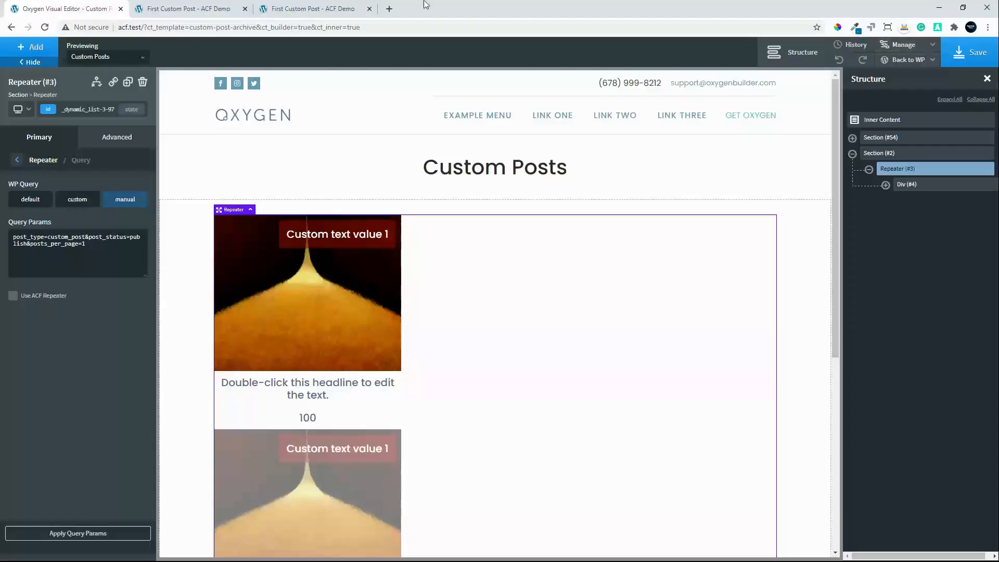
- Return to the First Custom Post page, reload it and check the Custom Status in its edit form
left_click(313, 9)
left_click(186, 10)
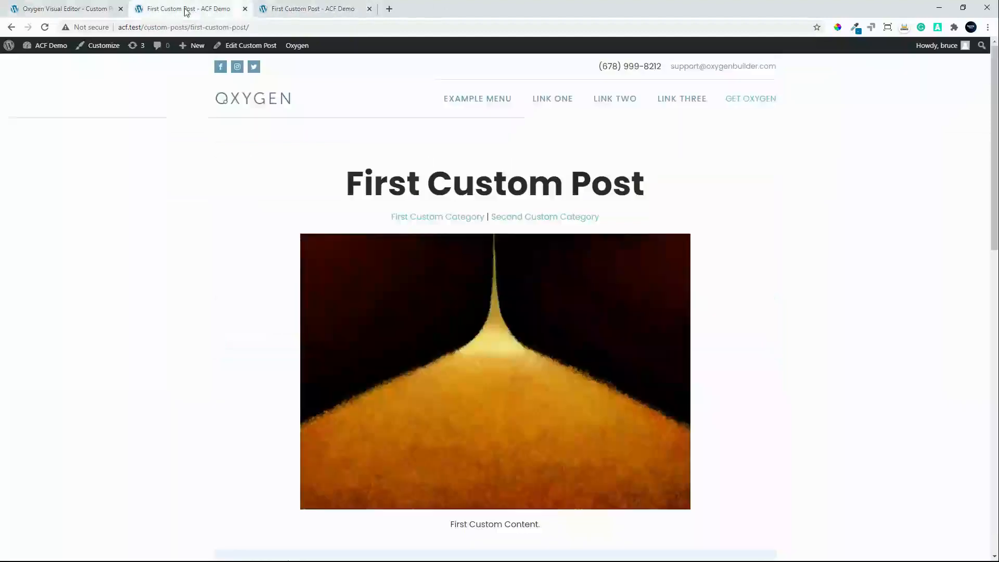
left_click(461, 217)
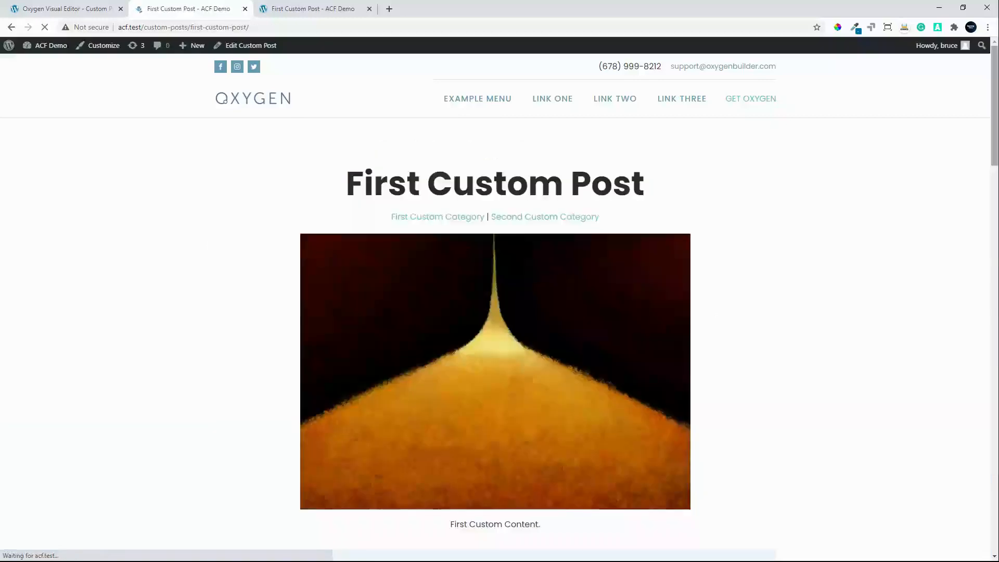
scroll(962, 299, "down", 3)
left_click_drag(960, 295, 964, 413)
scroll(965, 415, "down", 3)
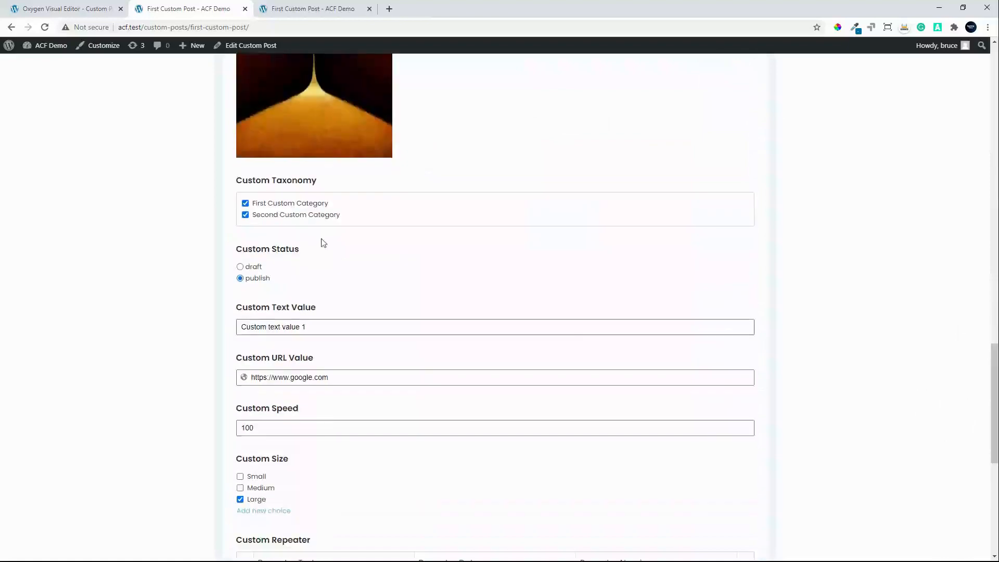
- Set the First Custom Post's Custom Status to draft, submit the edit form, and open the First Custom Category archive
left_click(240, 267)
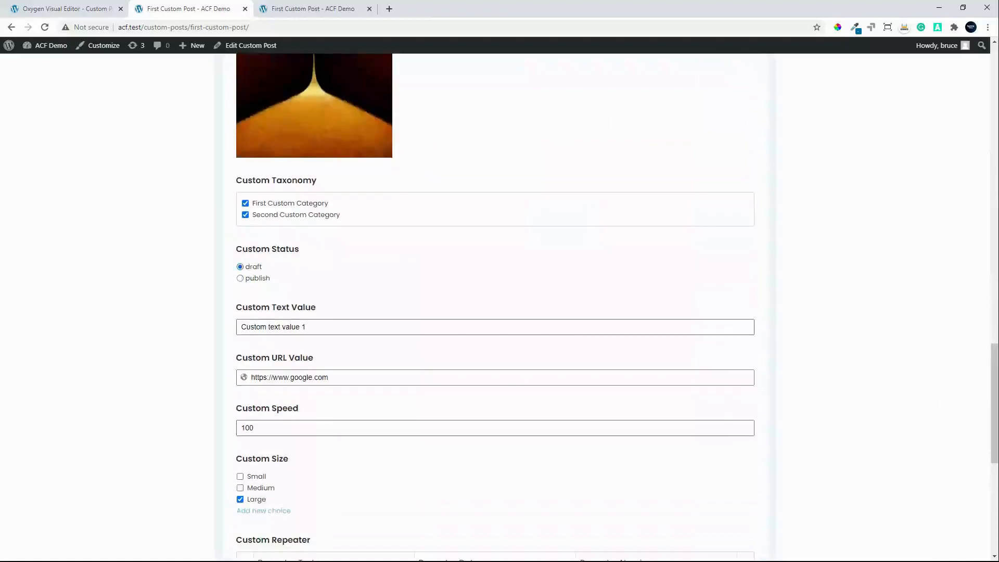
scroll(994, 492, "down", 7)
left_click(257, 267)
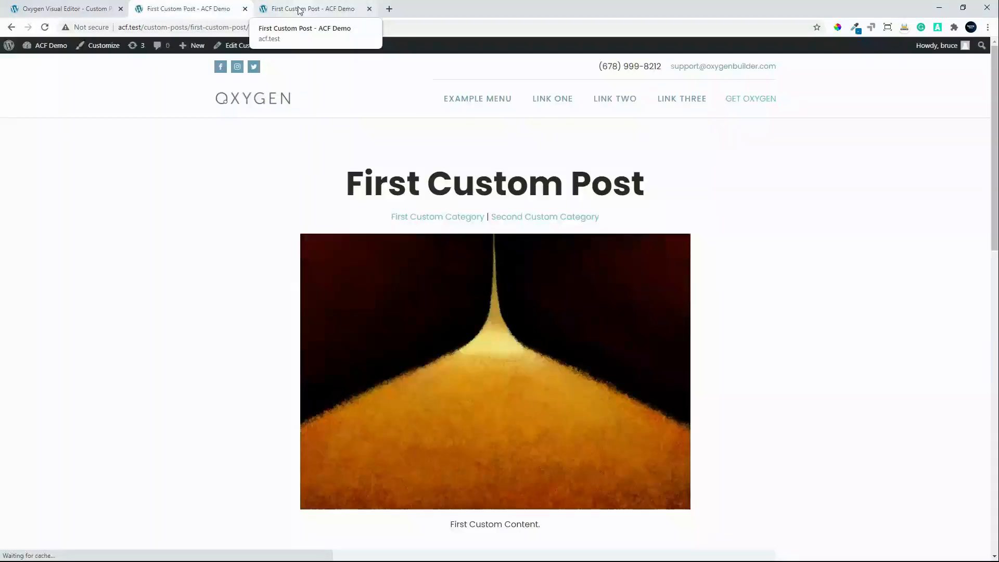
left_click(422, 218)
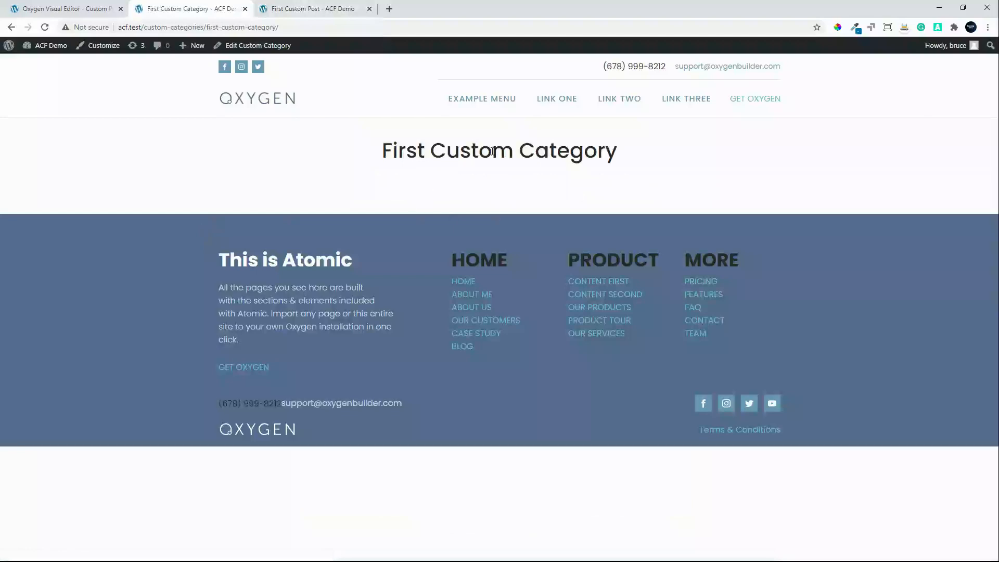
- Return to the archive template in the Oxygen editor and add a new section below the Repeater's section
left_click(85, 12)
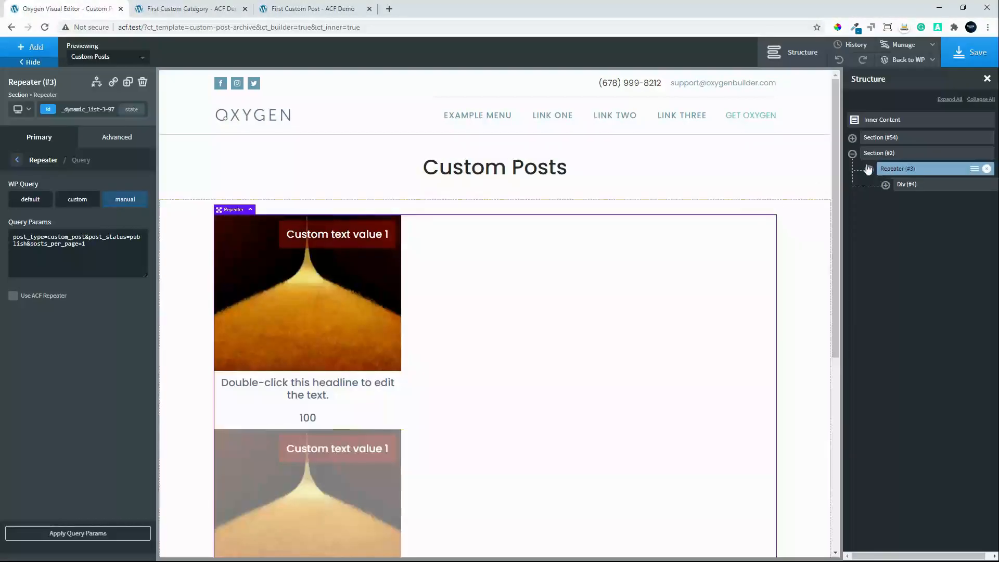
left_click(854, 155)
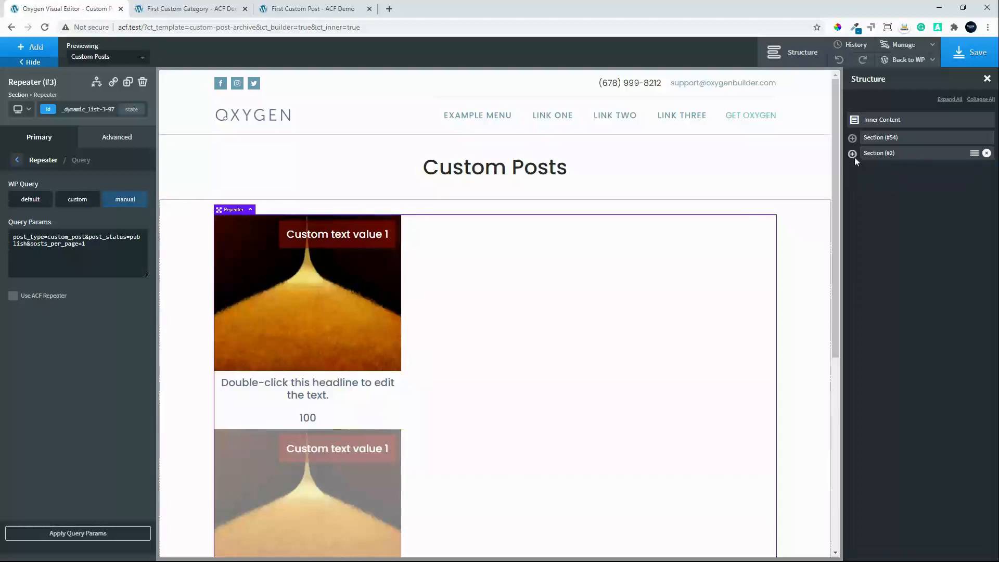
left_click(889, 153)
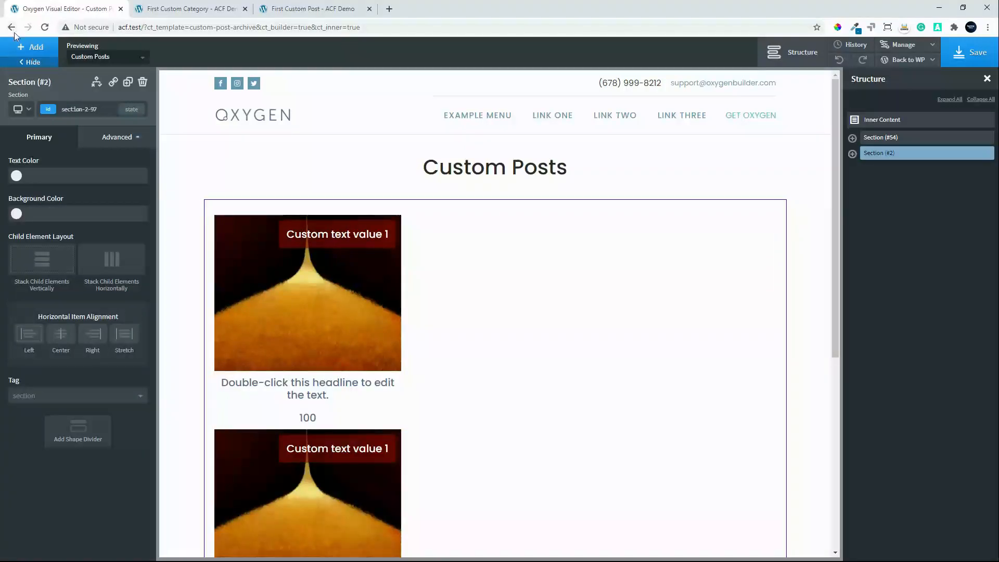
left_click(57, 48)
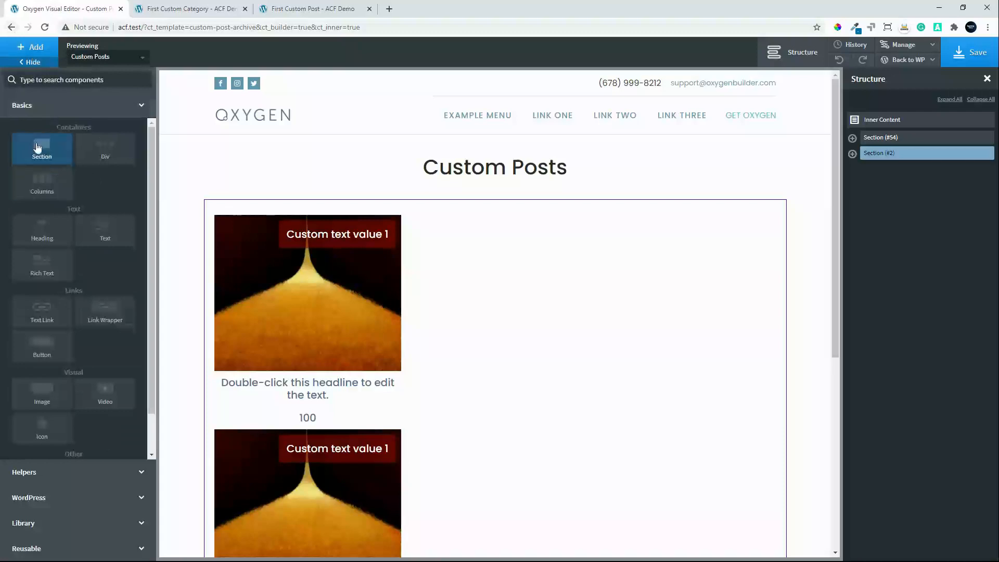
left_click(54, 156)
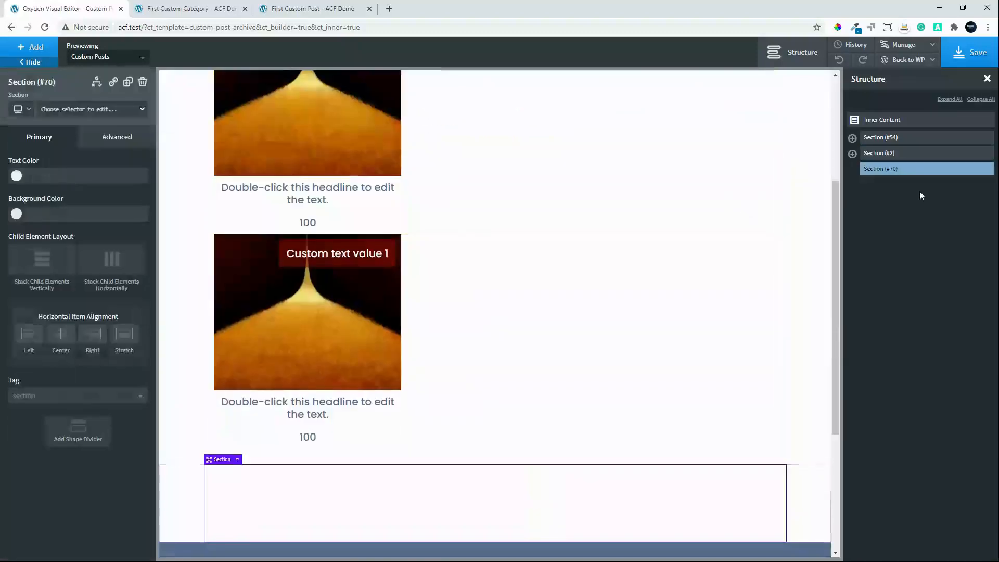
- Add a heading reading "Draft Posts" inside the new section
left_click(19, 56)
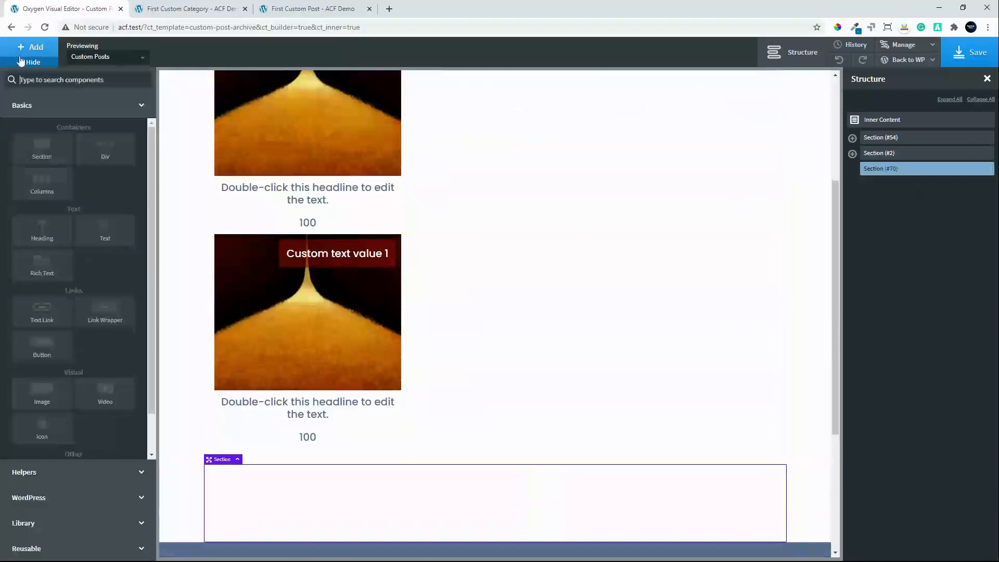
left_click(43, 231)
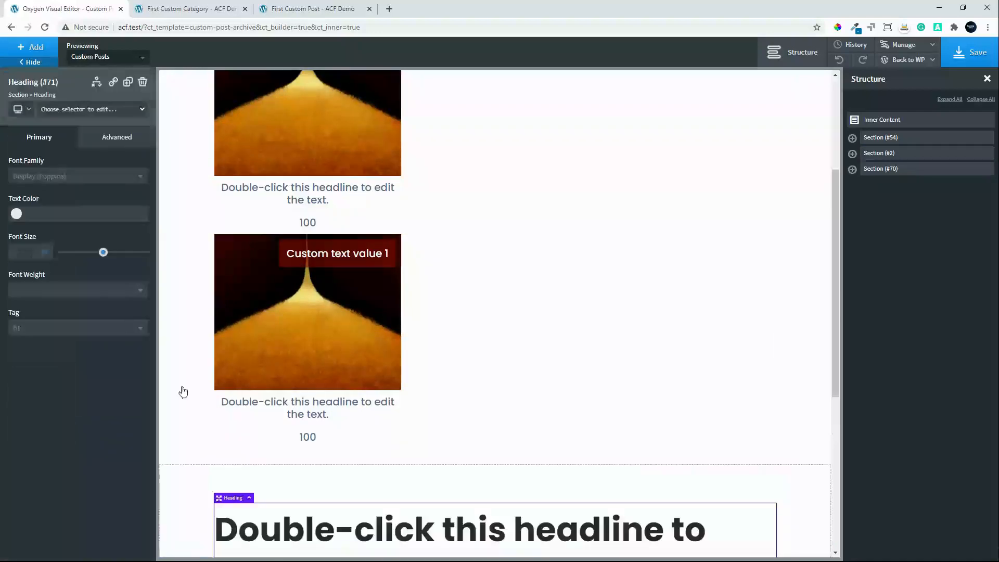
double_click(332, 525)
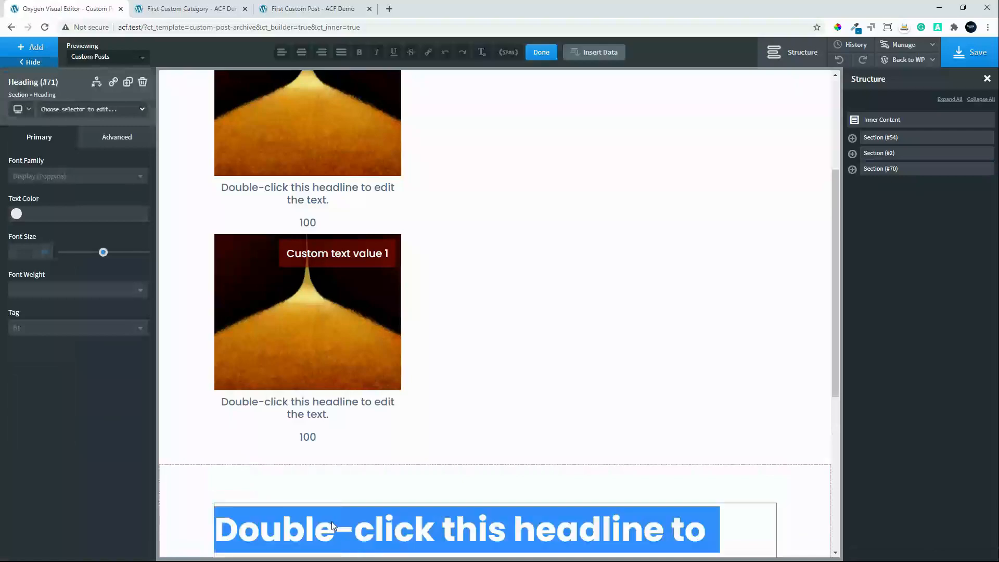
type("Drafts")
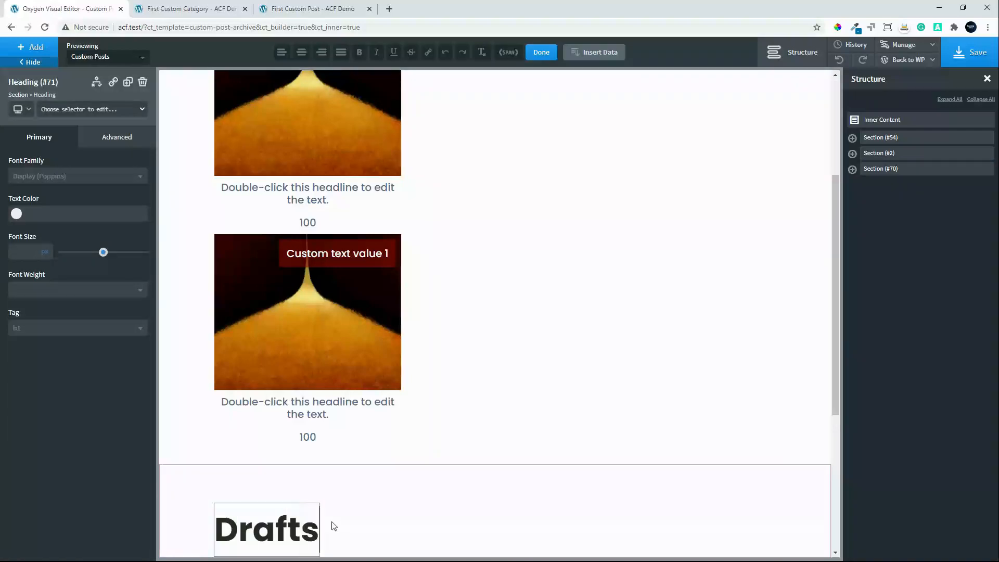
key("BackSpace")
type("Posts")
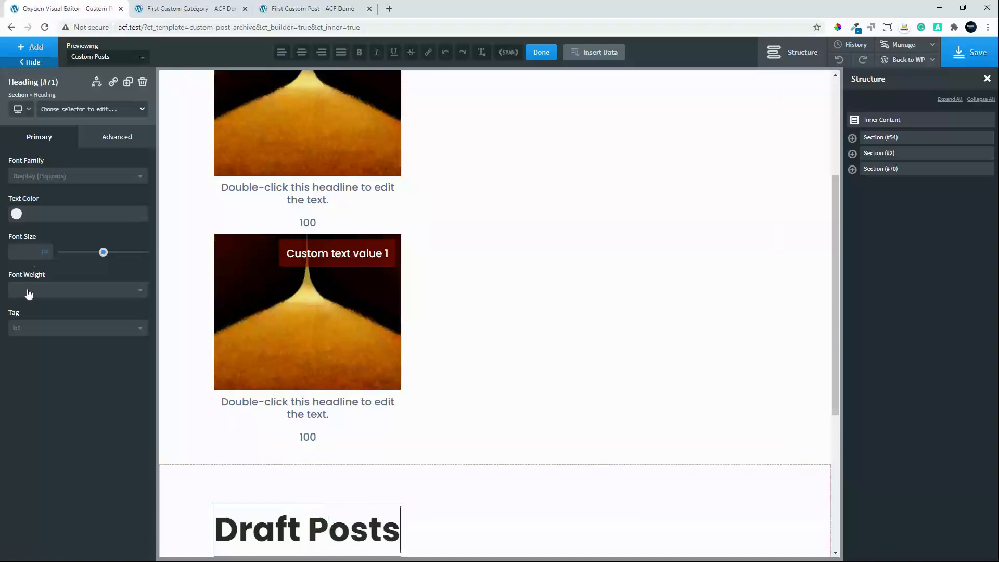
- Center the new section's items horizontally and set the Draft Posts heading's font weight to 500
left_click(879, 168)
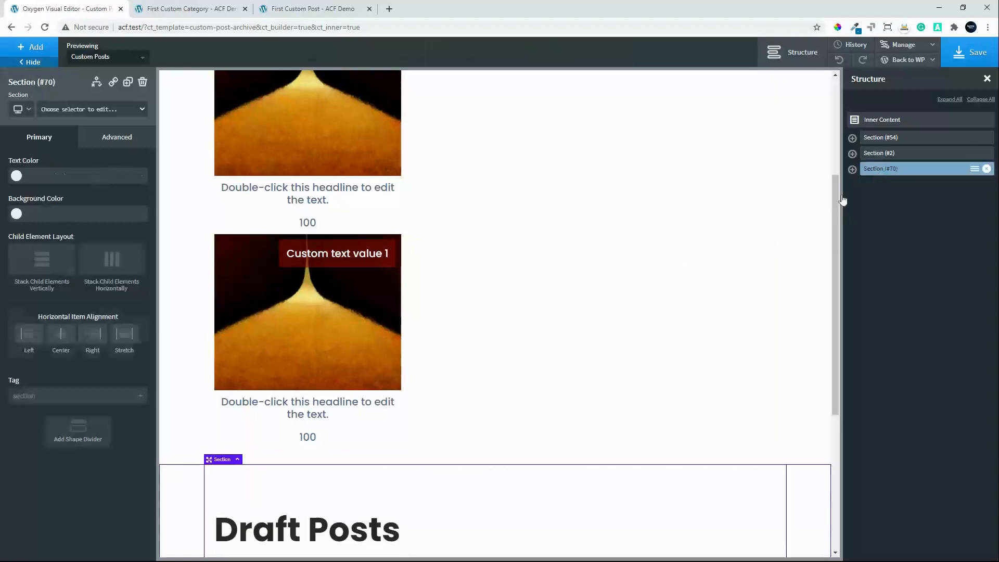
left_click(60, 335)
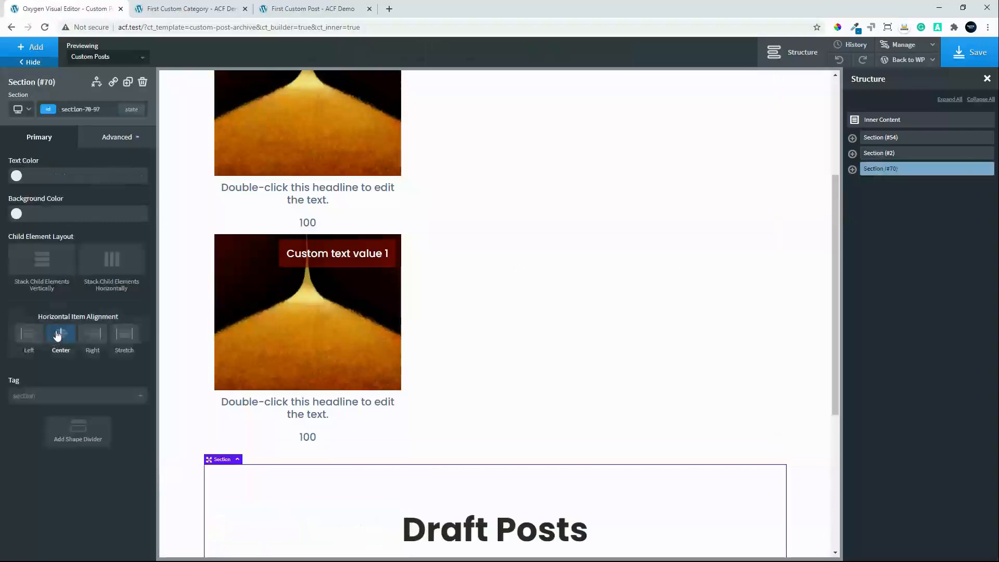
left_click(497, 544)
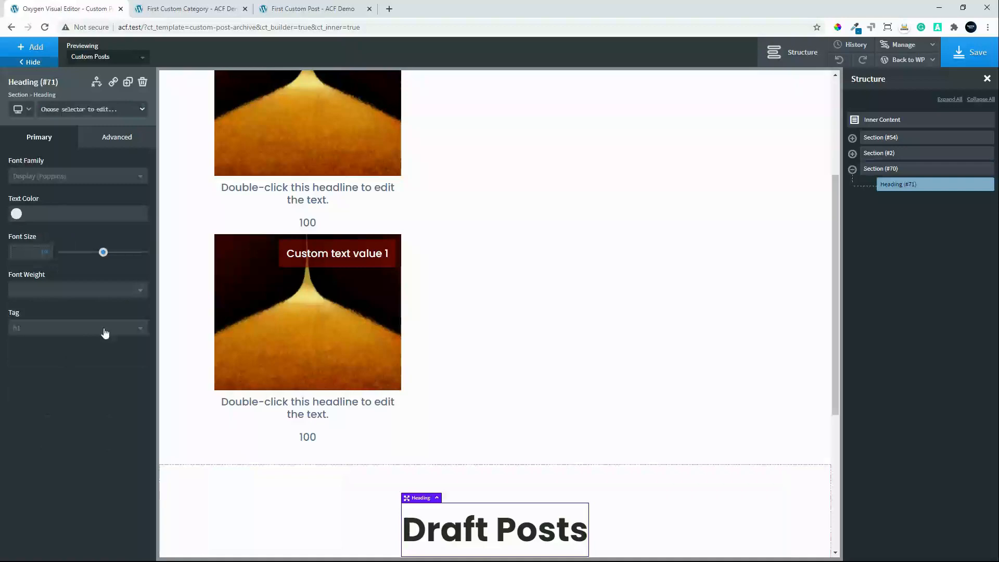
left_click(58, 291)
left_click(52, 381)
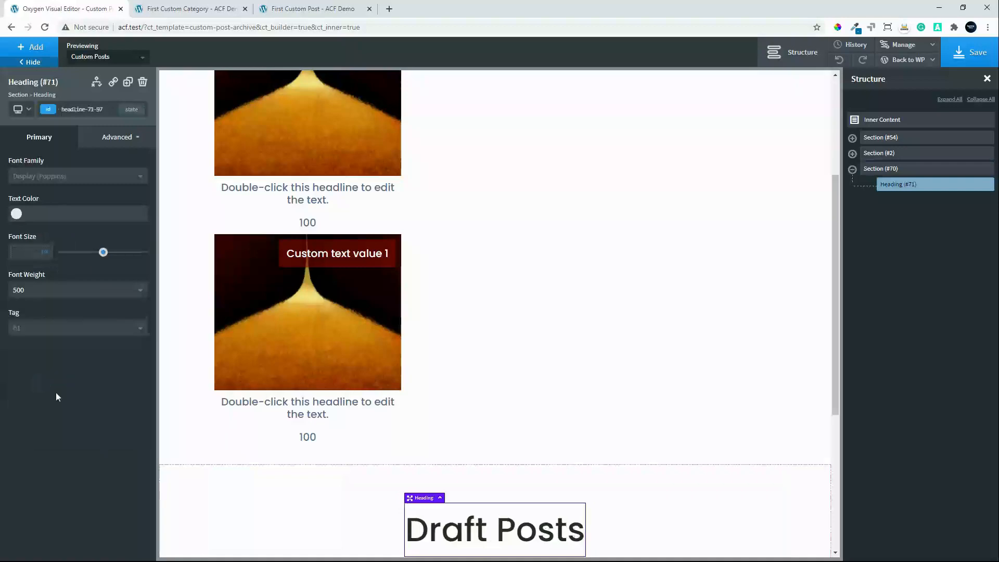
- Set the Draft Posts section's top and bottom container padding to 30 px
left_click(228, 508)
left_click(120, 137)
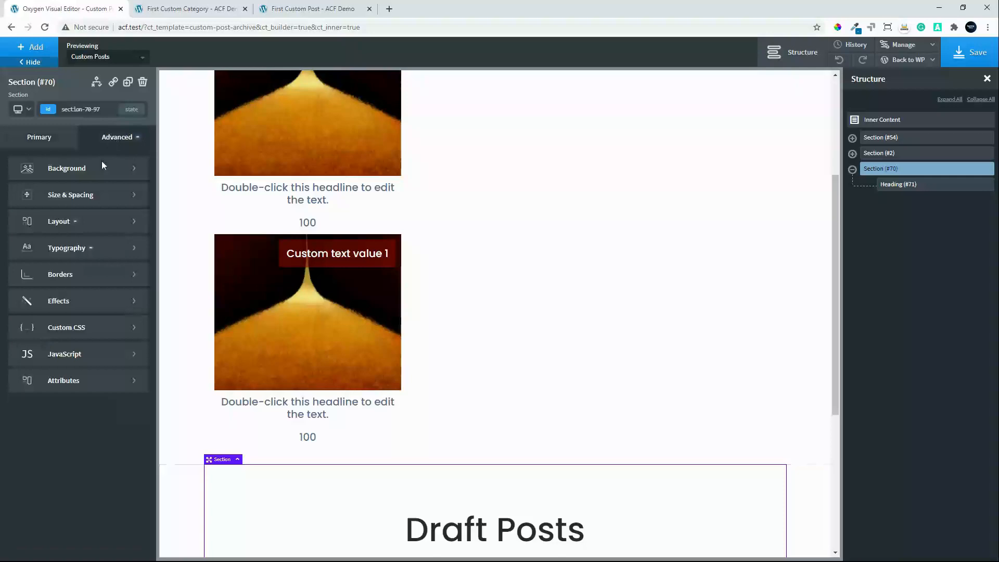
left_click(66, 203)
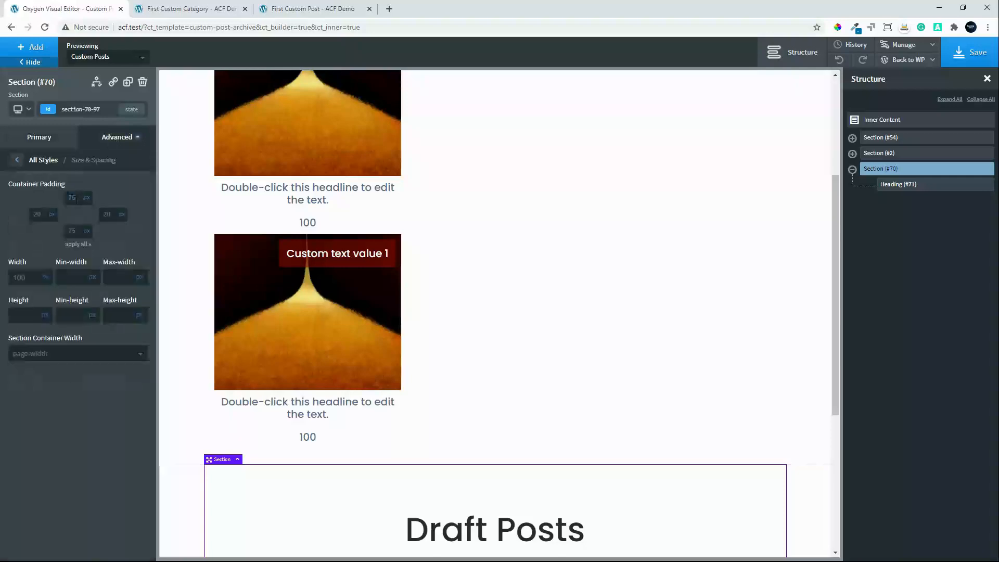
type("3030")
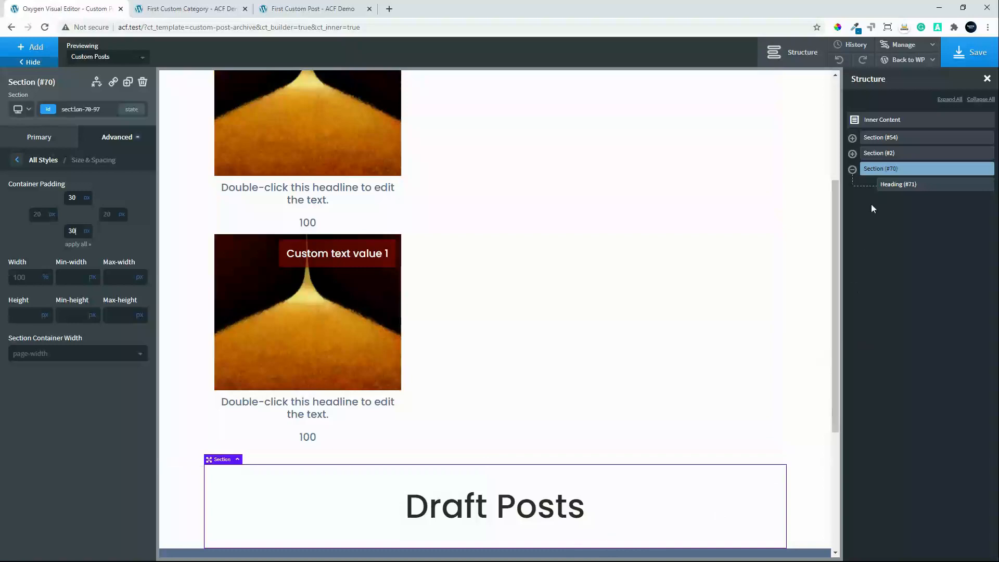
- Duplicate the published posts Repeater and move the copy below the Draft Posts heading in the new section
left_click(852, 153)
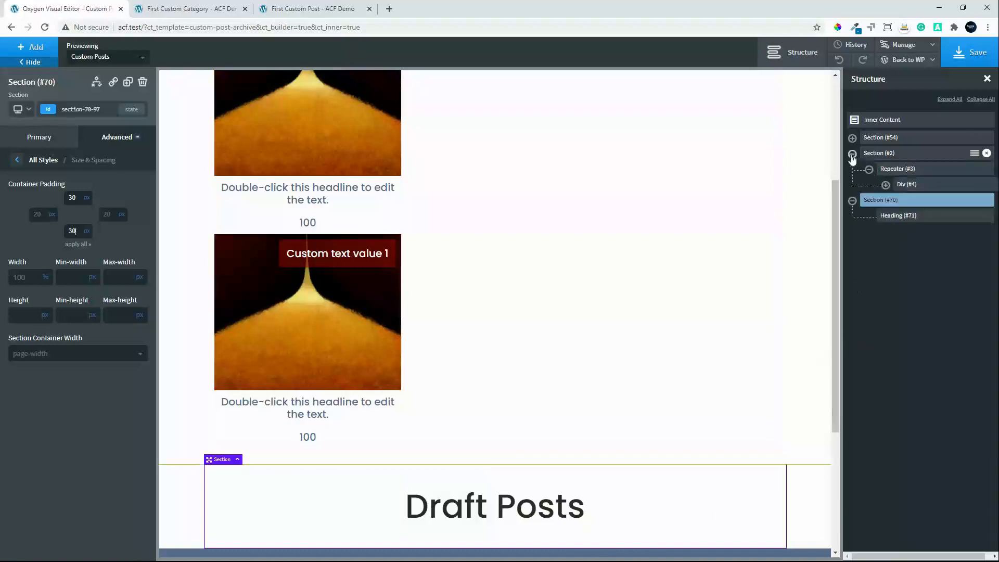
left_click(895, 170)
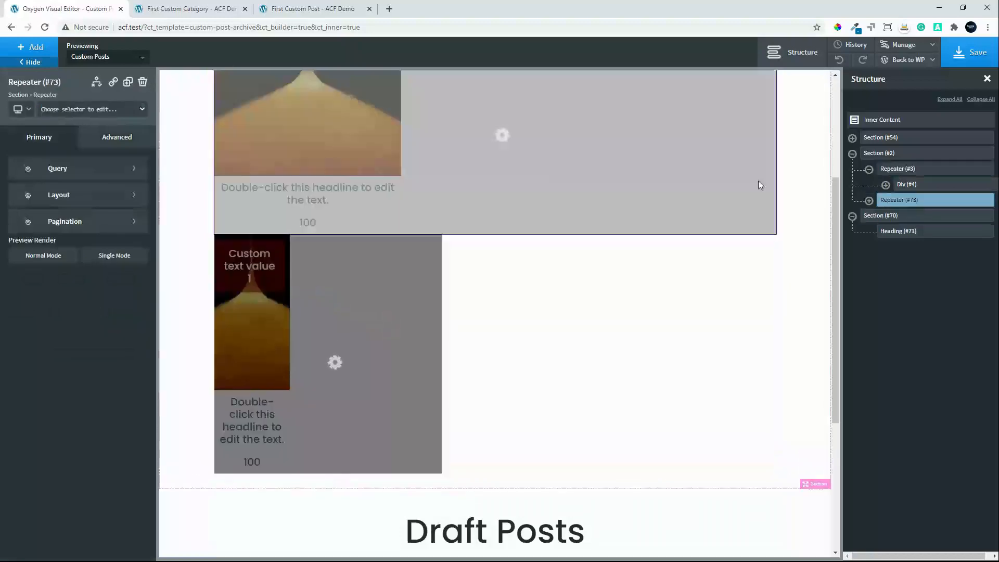
left_click_drag(899, 204, 924, 230)
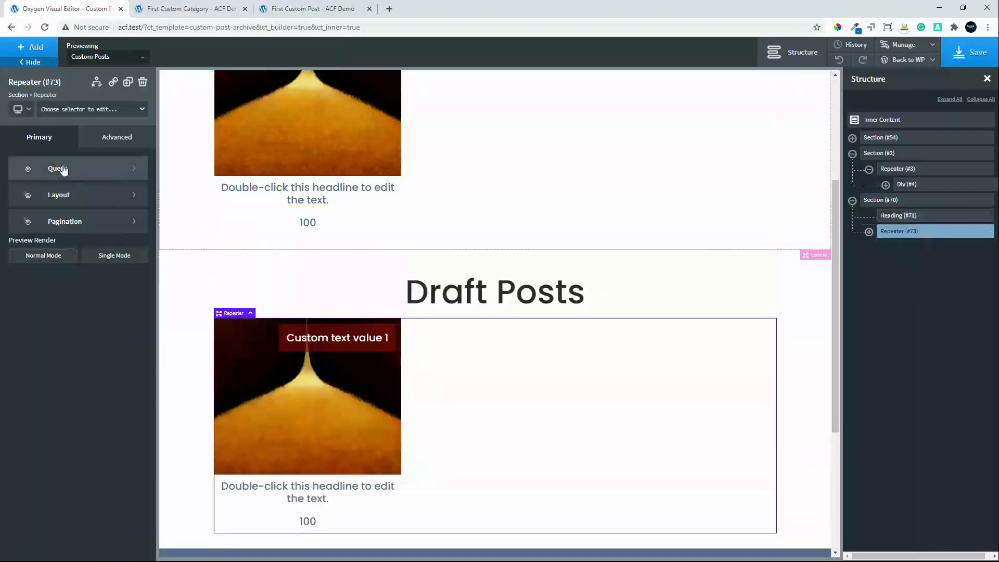
- Change the post status in the duplicated Repeater's manual query to post_status=draft
left_click(62, 170)
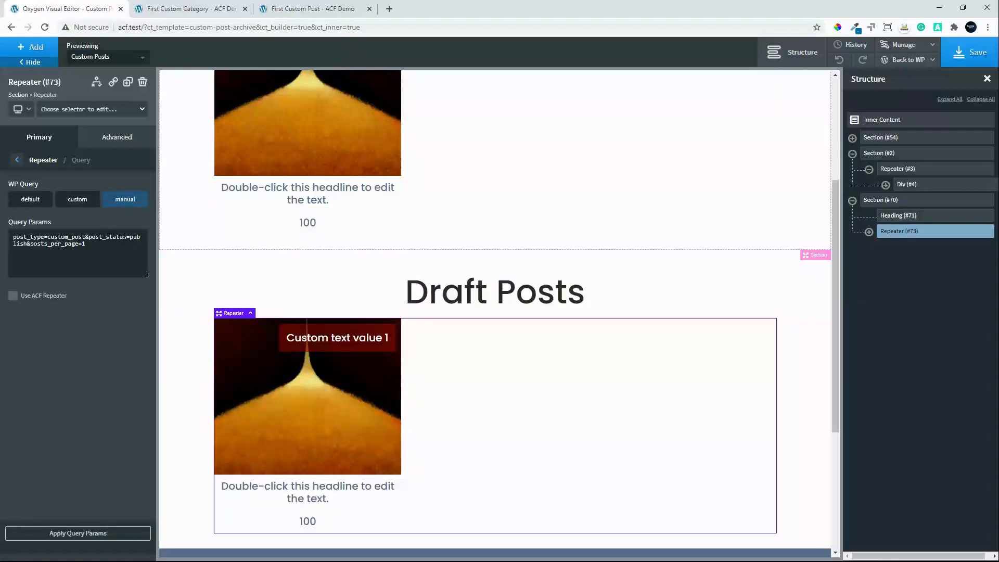
left_click_drag(121, 237, 27, 243)
type("draft")
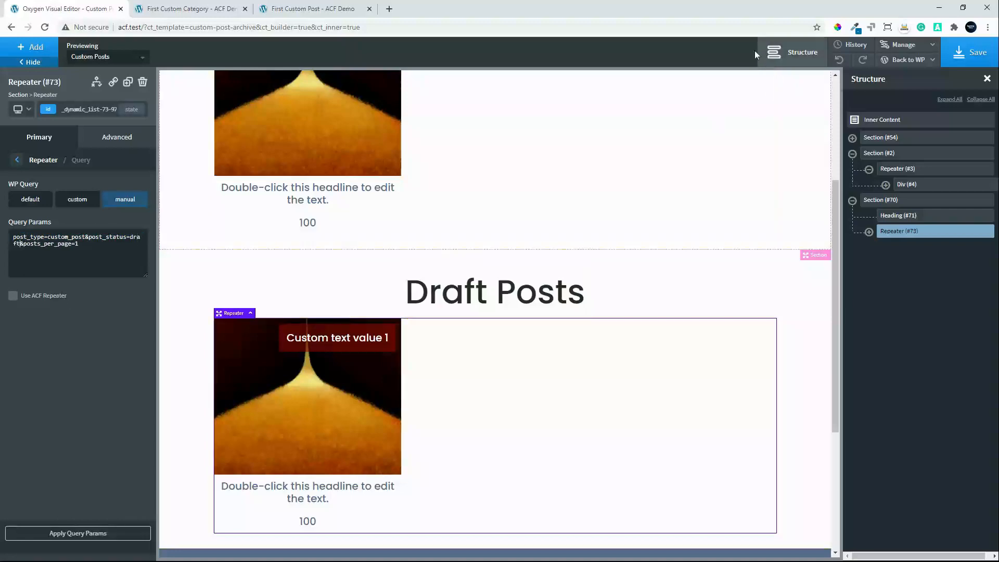
- Save the template and reload the First Custom Category page to check its Draft Posts section
left_click(983, 58)
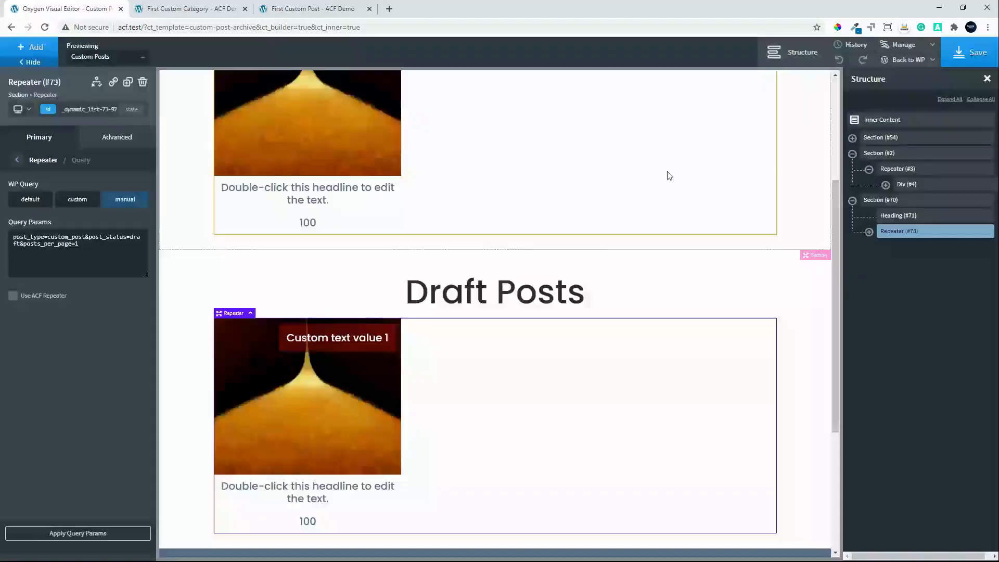
left_click(178, 8)
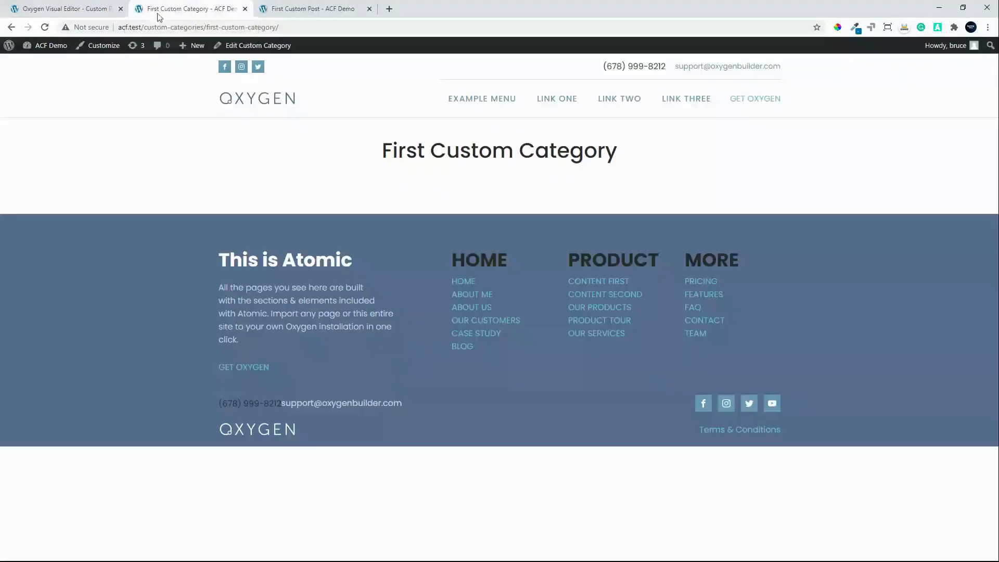
left_click(46, 28)
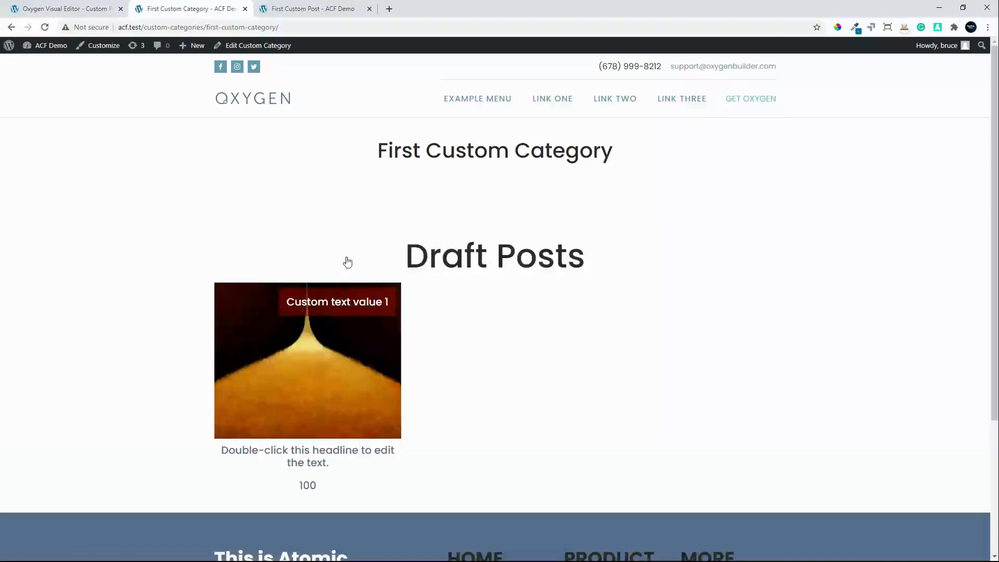
- Back in the Oxygen editor, add a condition to the Draft Posts section requiring User Role == editor
left_click(60, 8)
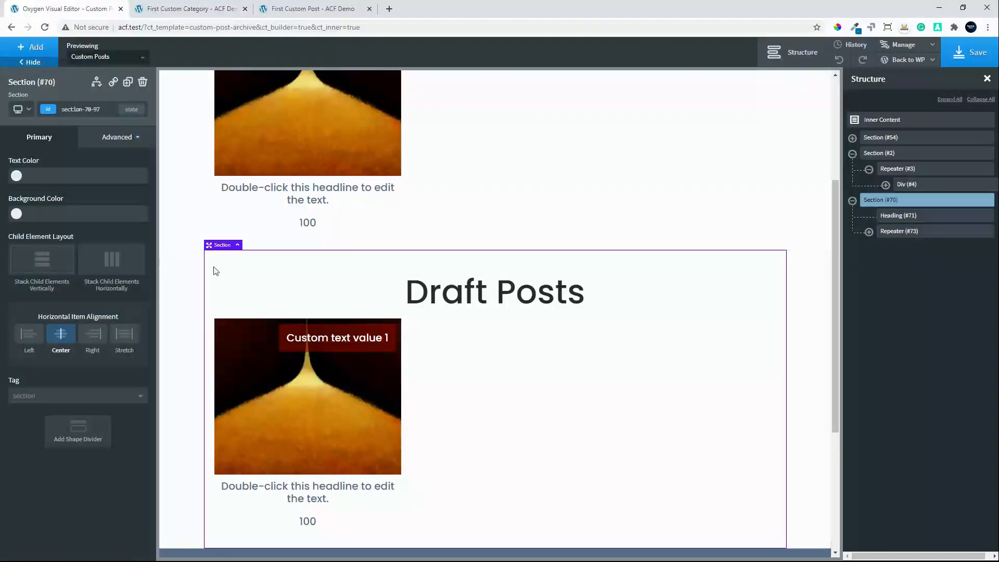
left_click(97, 83)
left_click(127, 118)
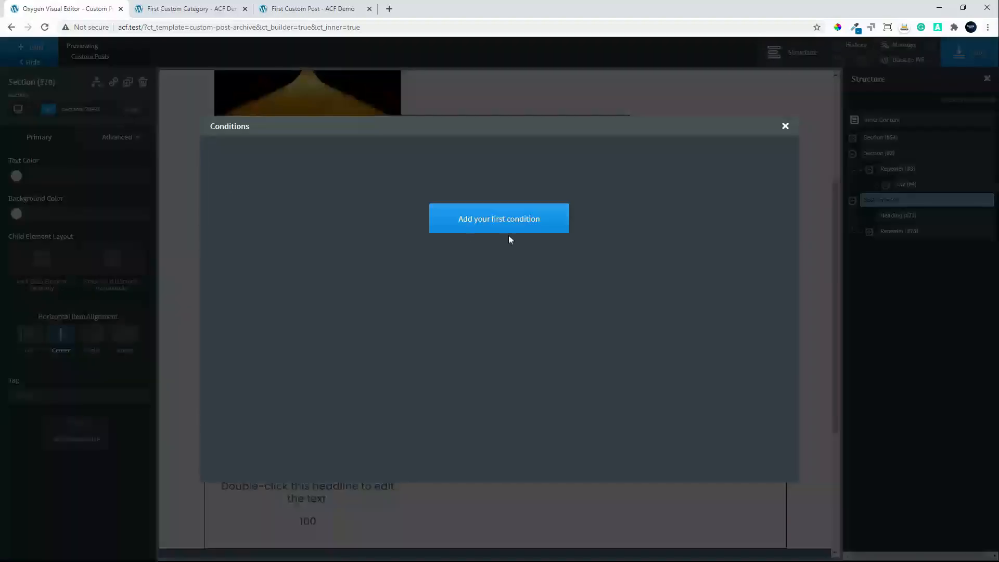
left_click(496, 221)
left_click(299, 159)
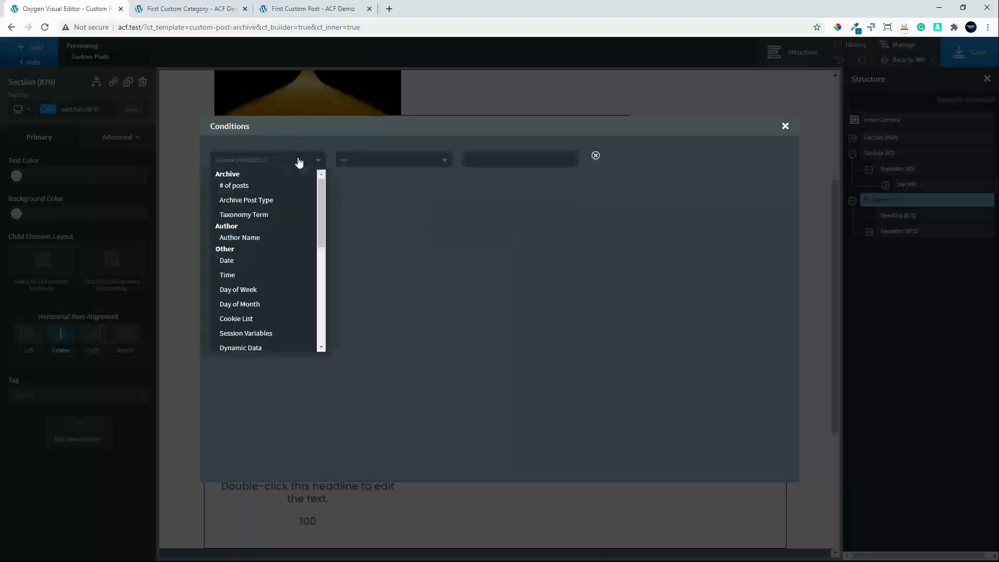
left_click(323, 274)
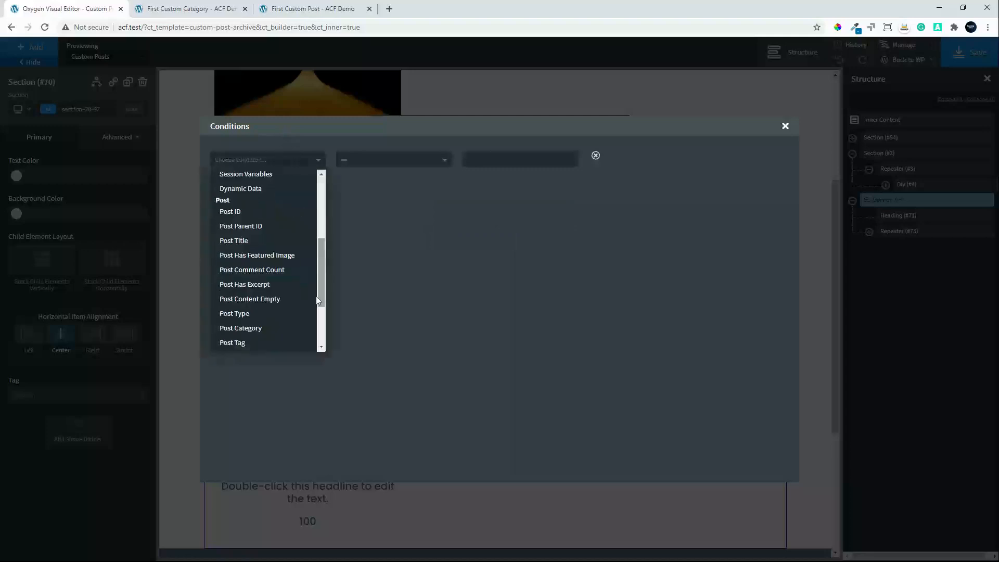
scroll(307, 321, "down", 3)
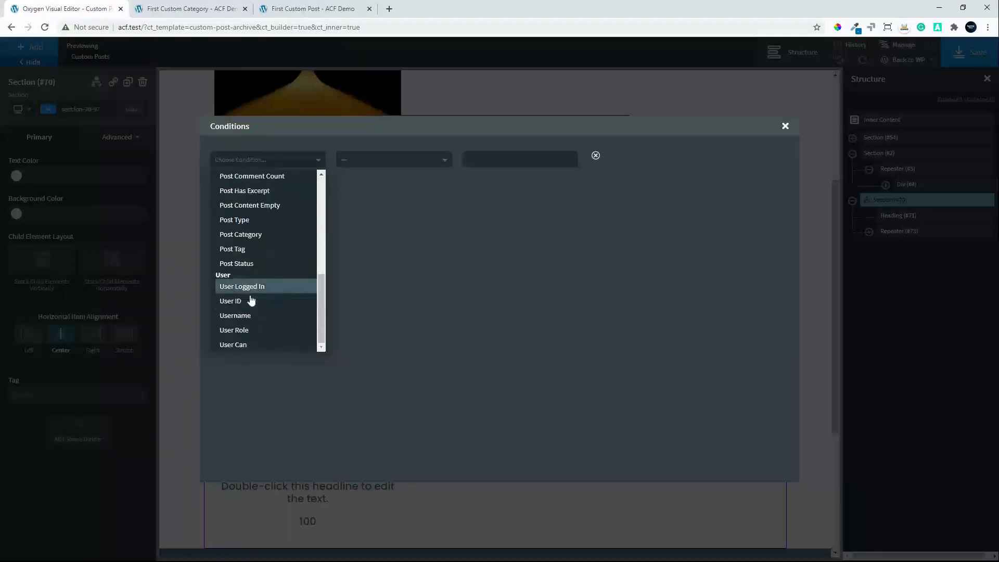
left_click(249, 331)
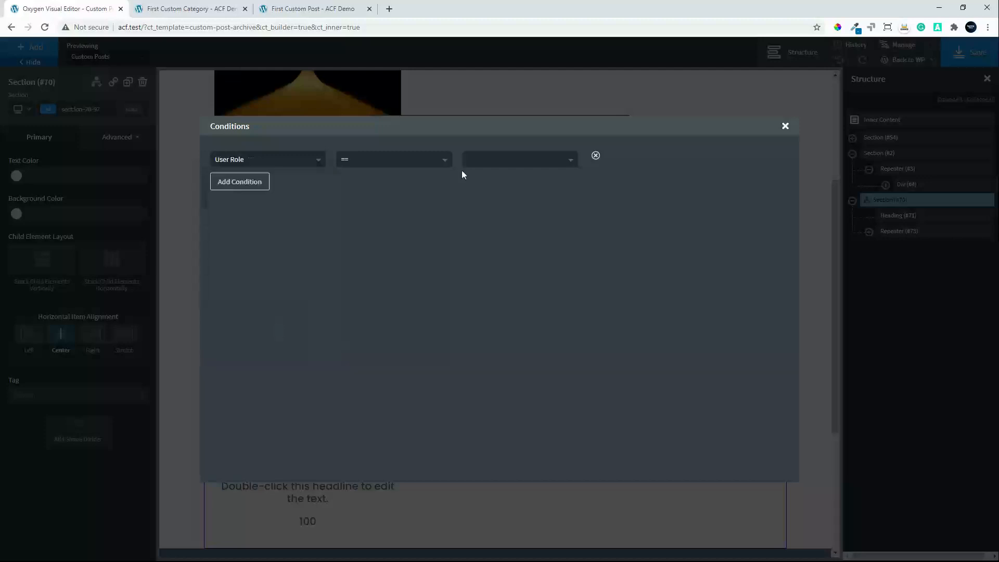
left_click(483, 161)
left_click(490, 193)
- Add a second condition to the Draft Posts section requiring User Role == author
left_click(255, 187)
left_click(261, 181)
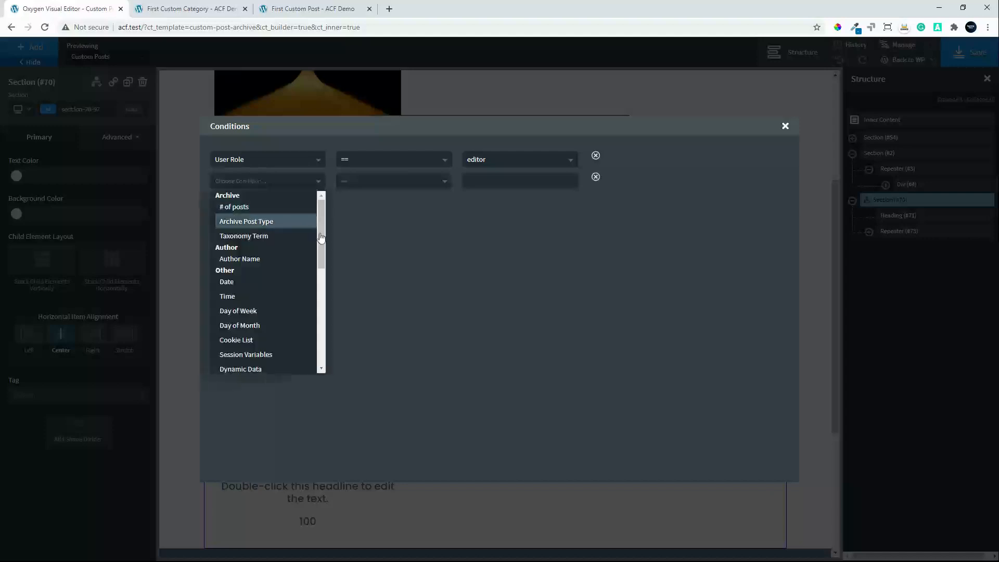
left_click_drag(323, 242, 323, 337)
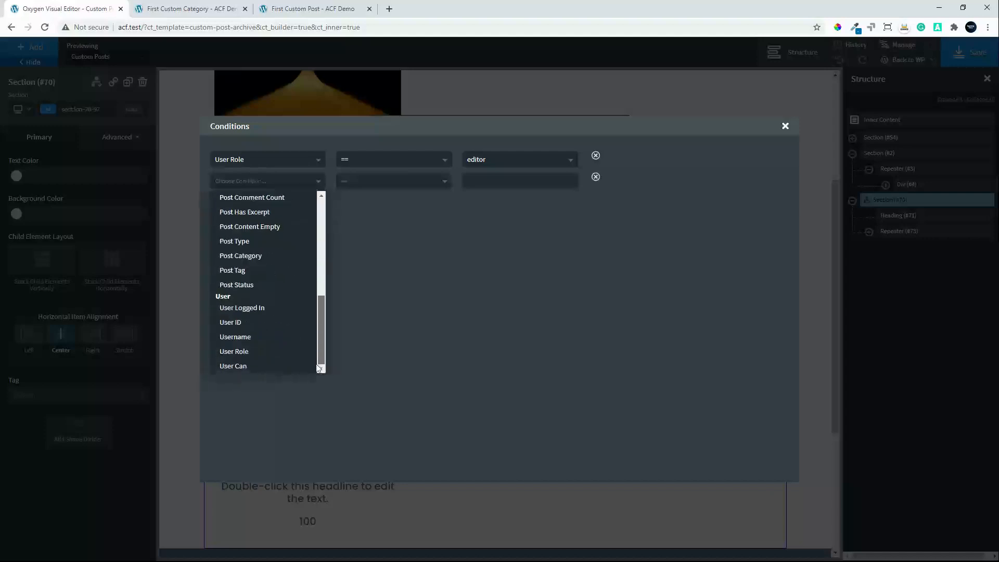
left_click(289, 350)
left_click(507, 182)
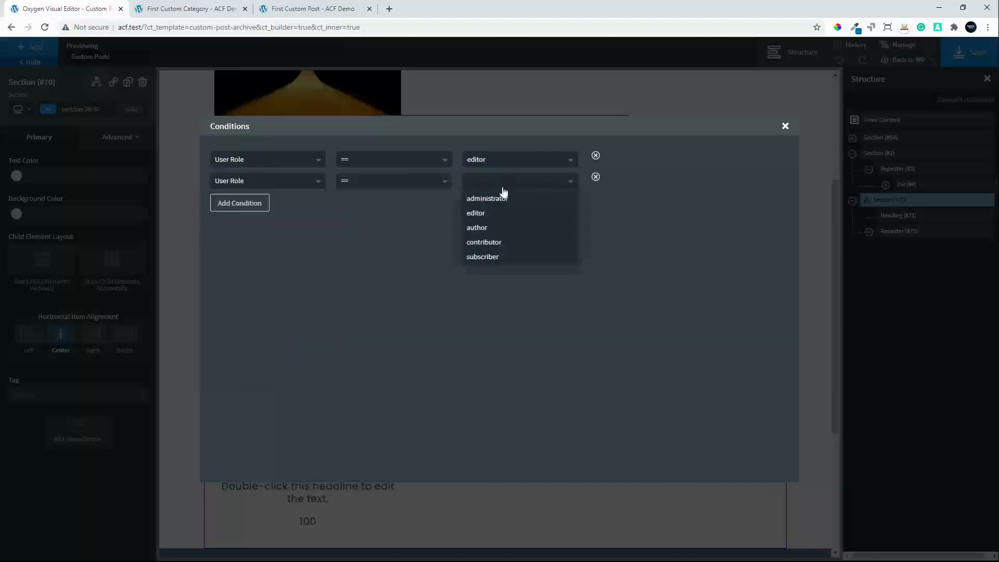
left_click(498, 228)
- Add a third condition requiring User Role == administrator and close the section's conditions
left_click(249, 206)
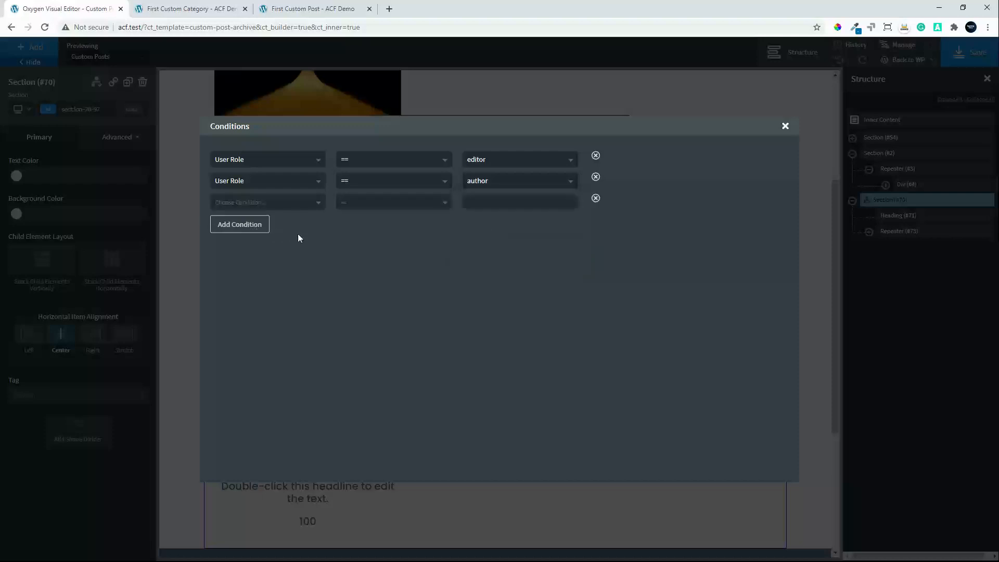
left_click(321, 208)
left_click_drag(320, 245, 307, 395)
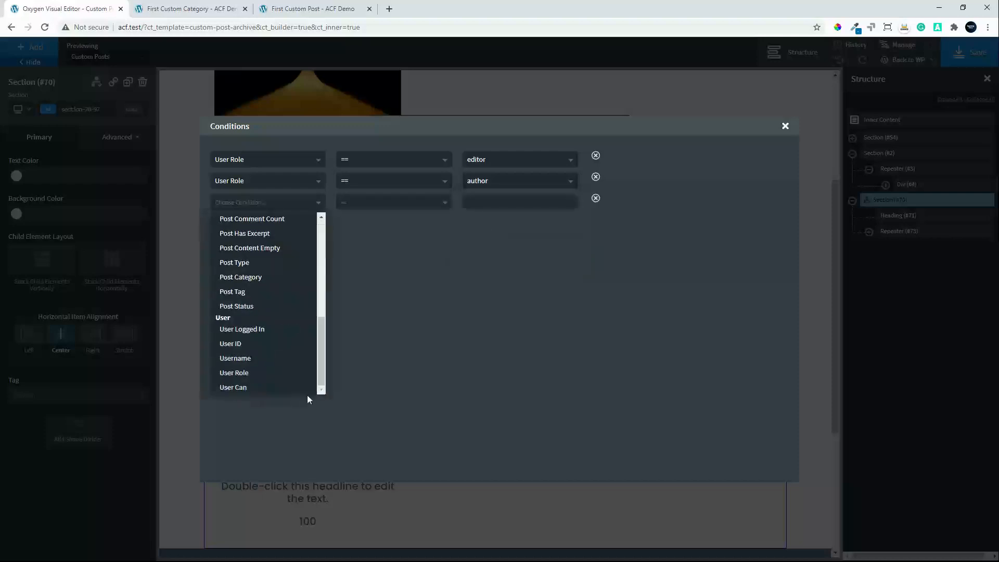
left_click(264, 372)
left_click(507, 200)
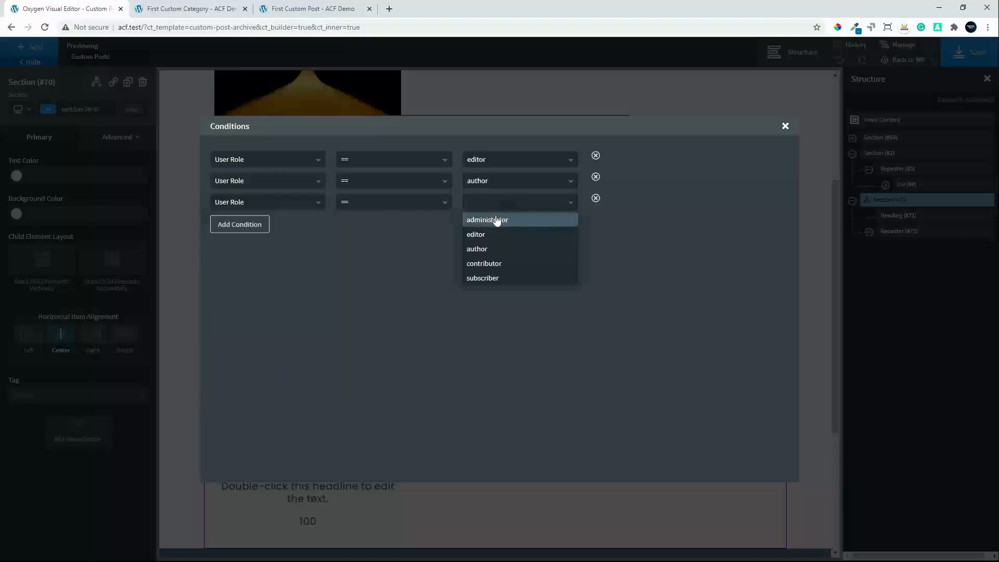
left_click(497, 221)
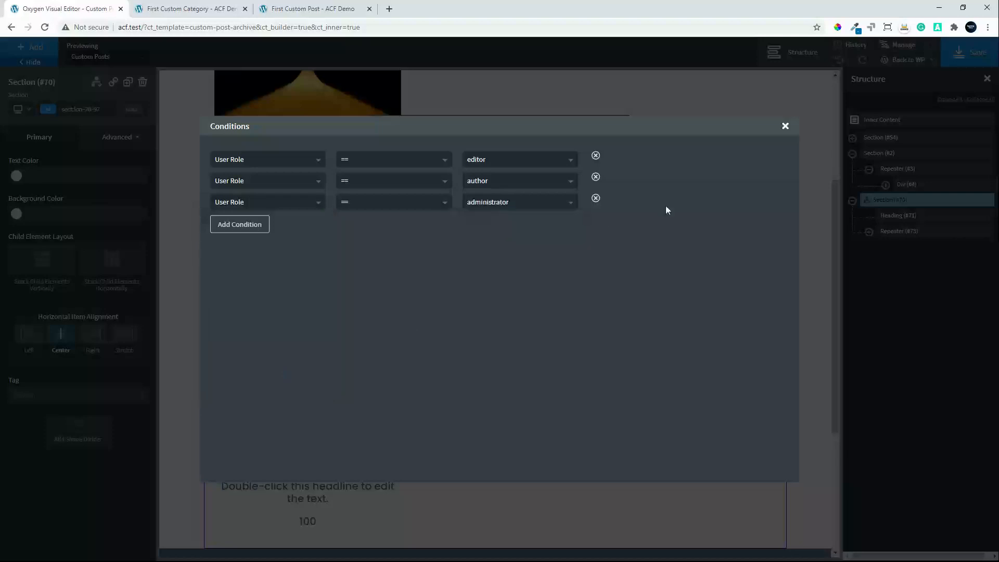
left_click(786, 127)
- Set the Draft Posts section's condition type to OR and save the template
mouse_move(96, 82)
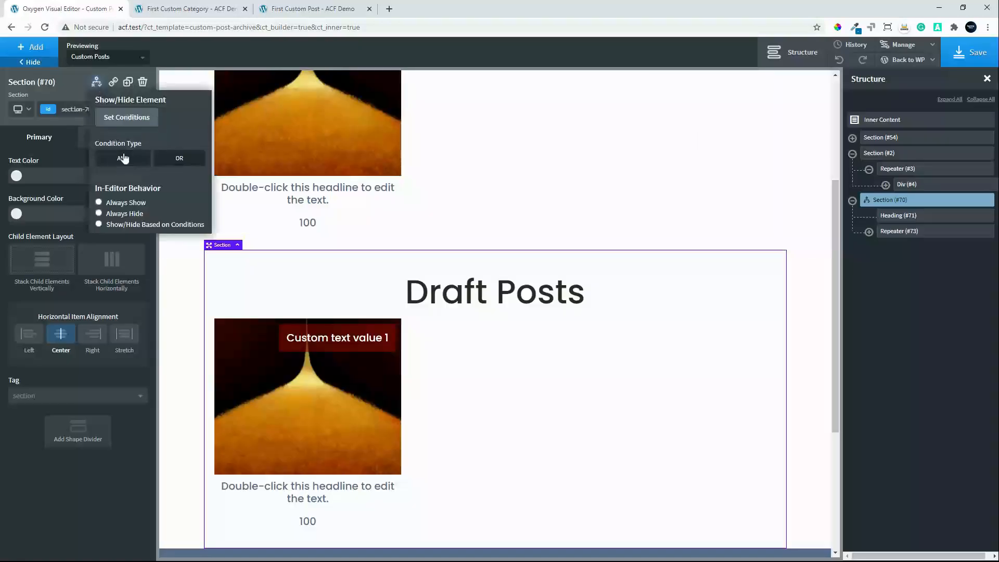
left_click(181, 163)
left_click(978, 54)
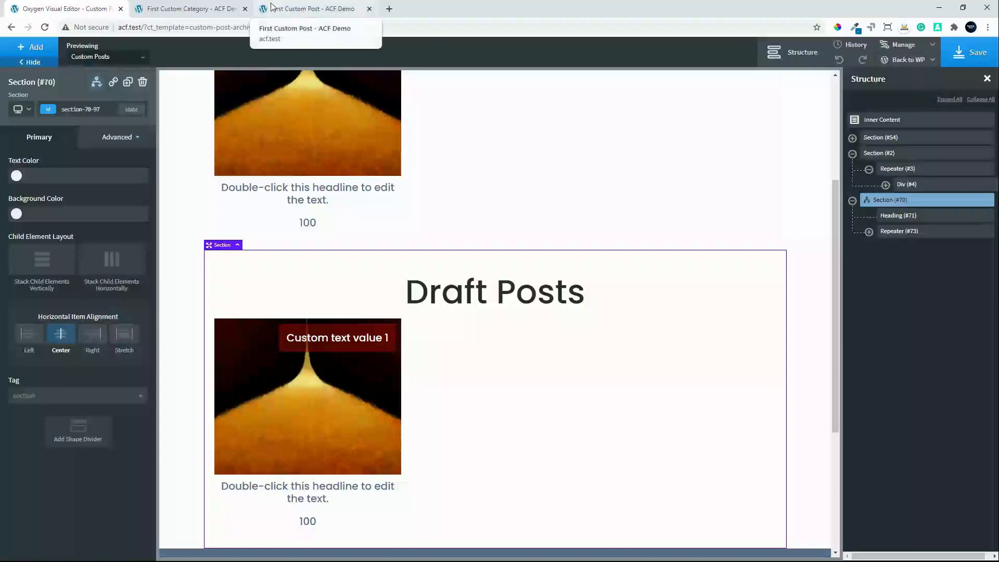
- Open the draft post from the First Custom Category page and review the fields in its front-end edit form
left_click(201, 11)
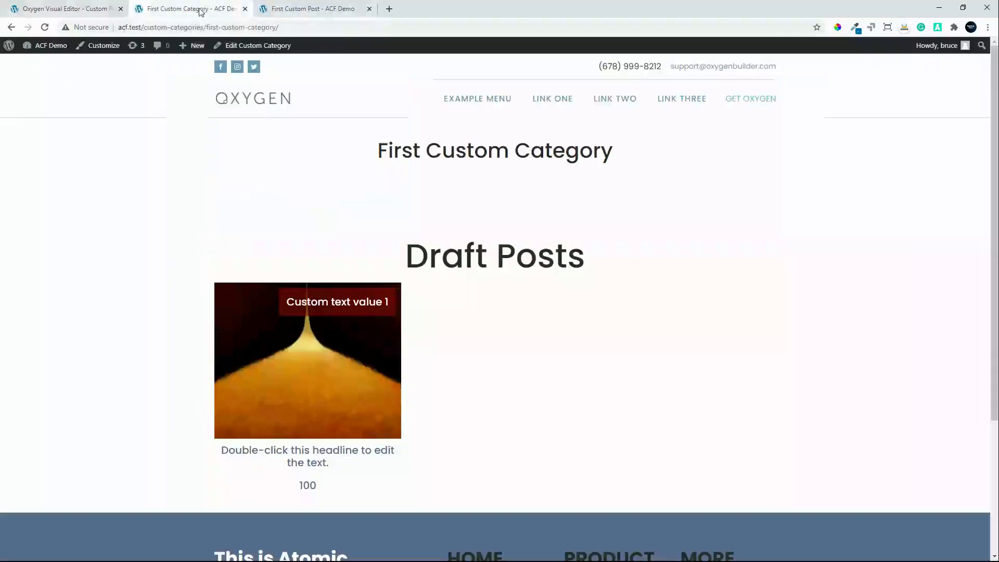
left_click(312, 409)
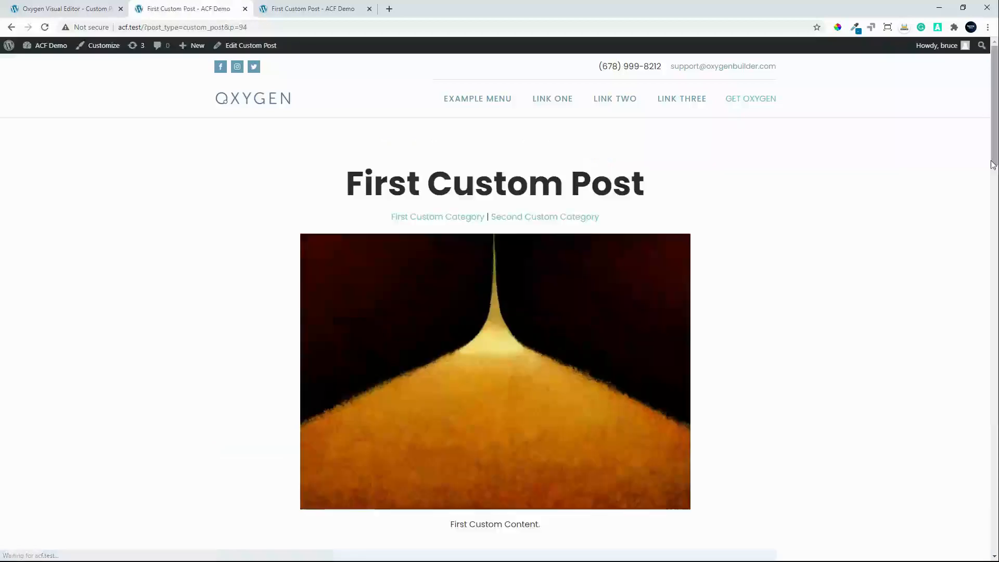
left_click_drag(993, 157, 954, 517)
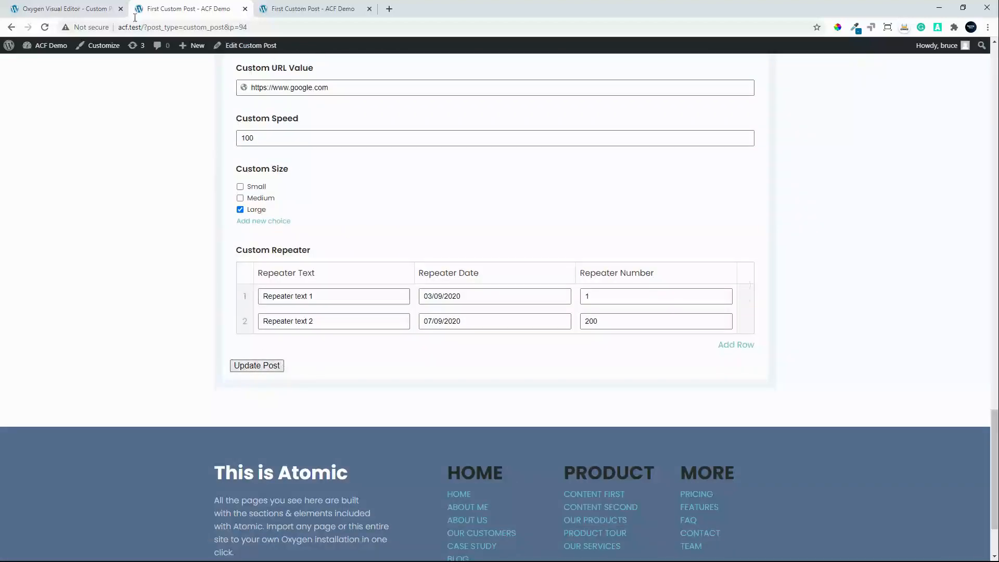
- Go to the WordPress dashboard and open the Custom Posts Fields field group for editing
left_click(52, 47)
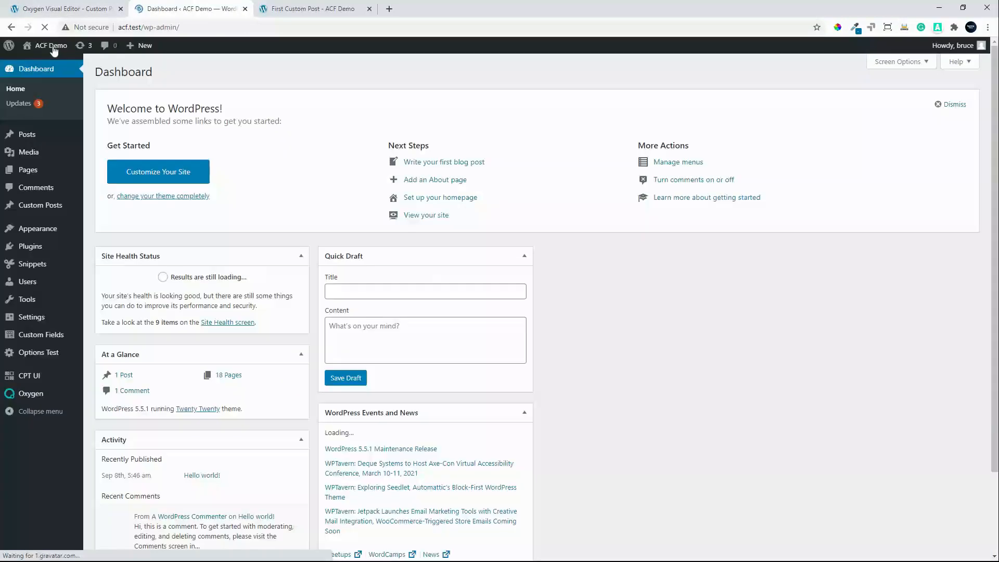
left_click(48, 344)
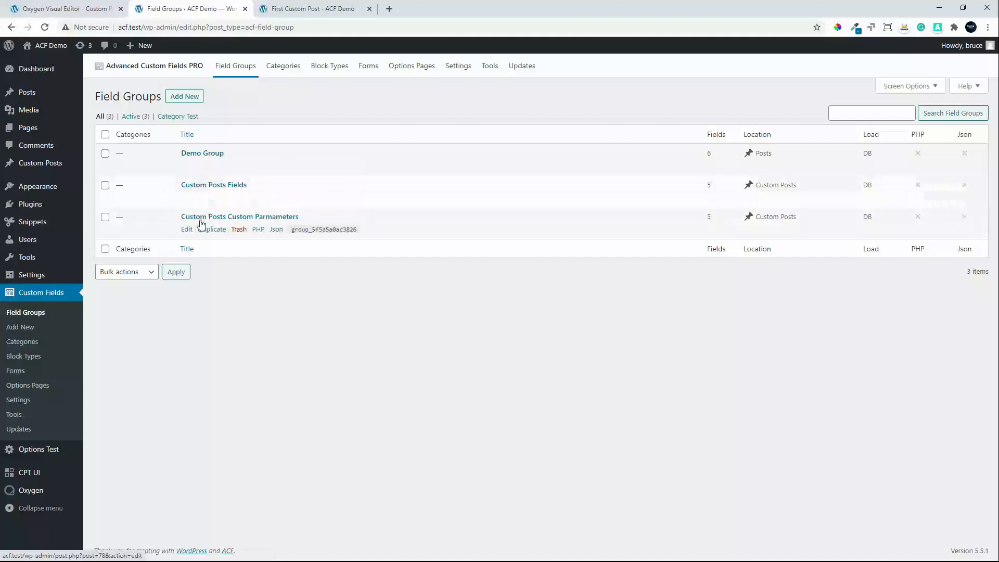
left_click(210, 186)
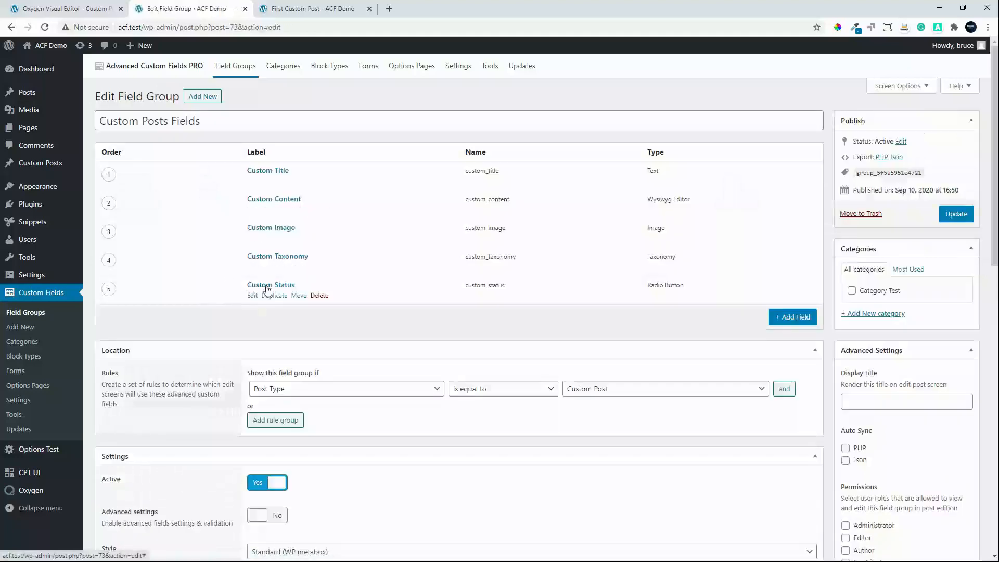
- Move the Custom Status field to the Custom Posts Custom Parmameters group and update the Custom Posts Fields group
left_click(300, 296)
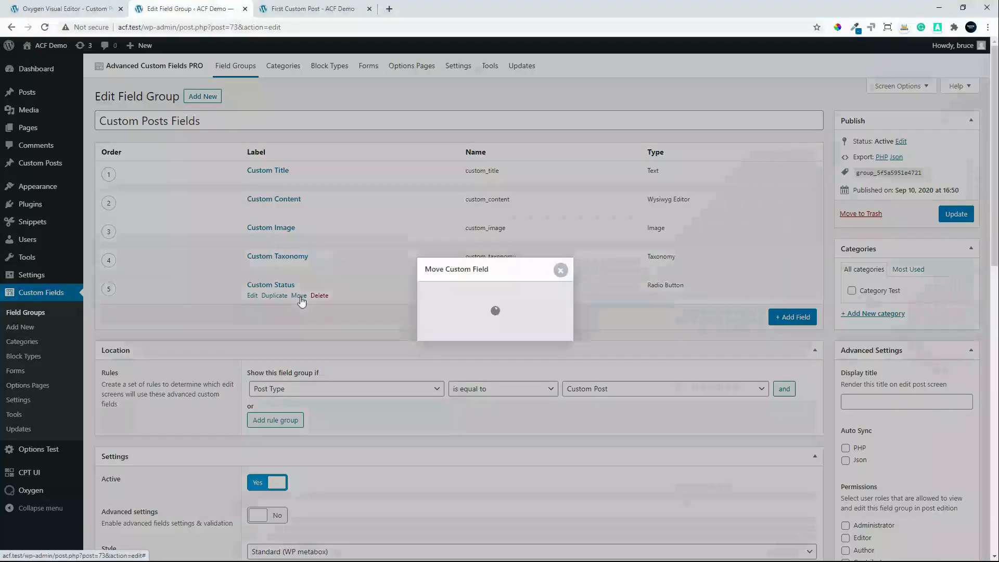
left_click(500, 312)
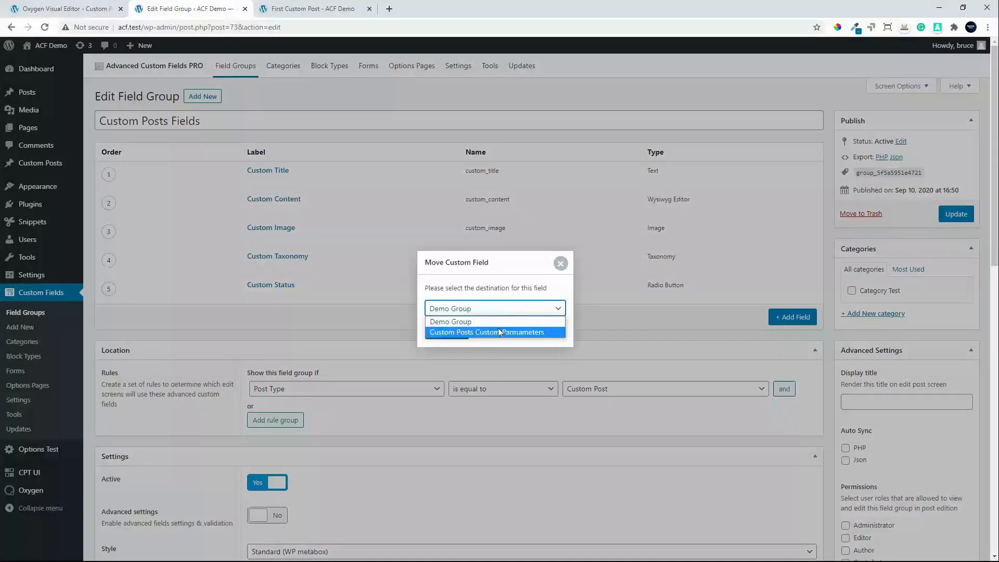
left_click(498, 331)
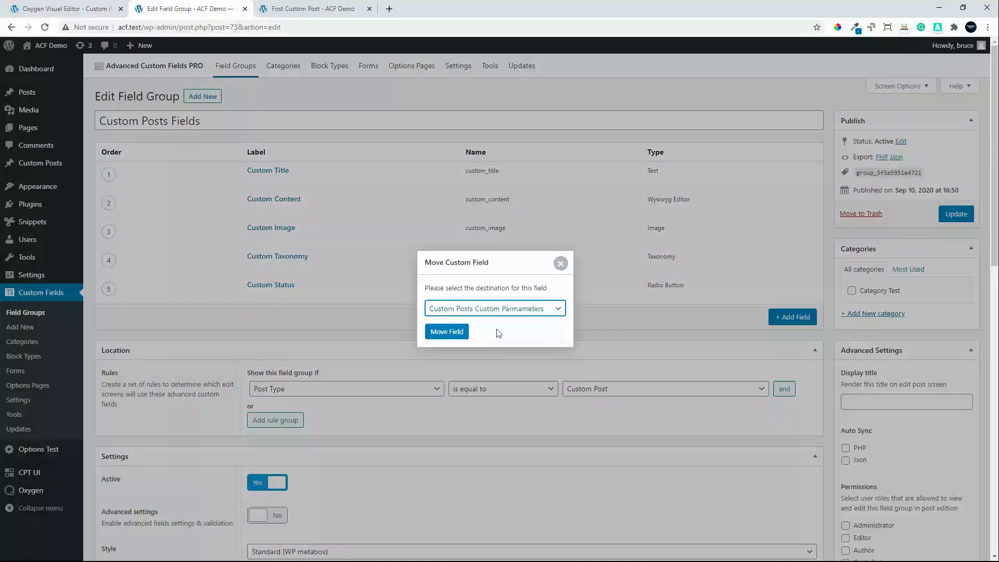
left_click(460, 333)
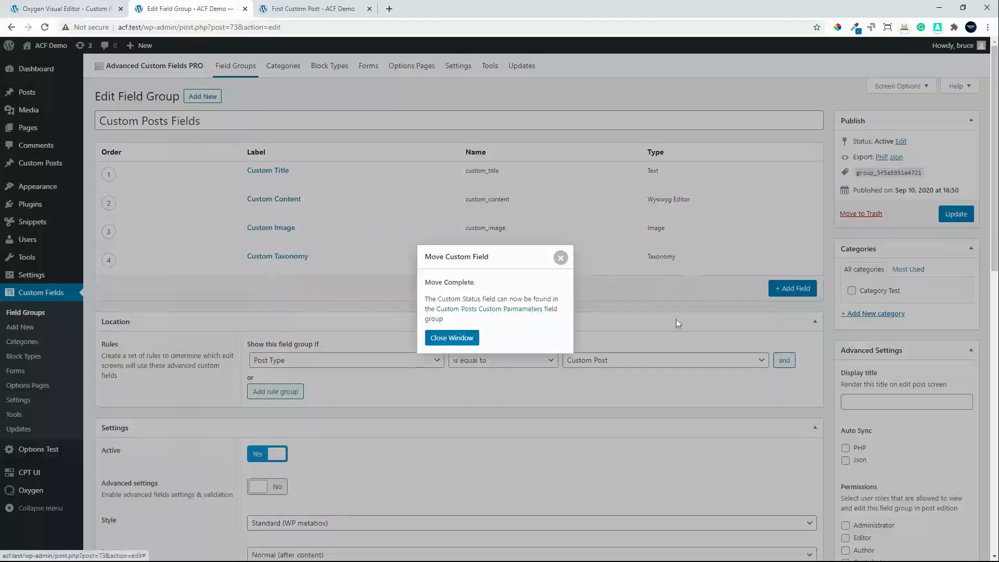
left_click(440, 337)
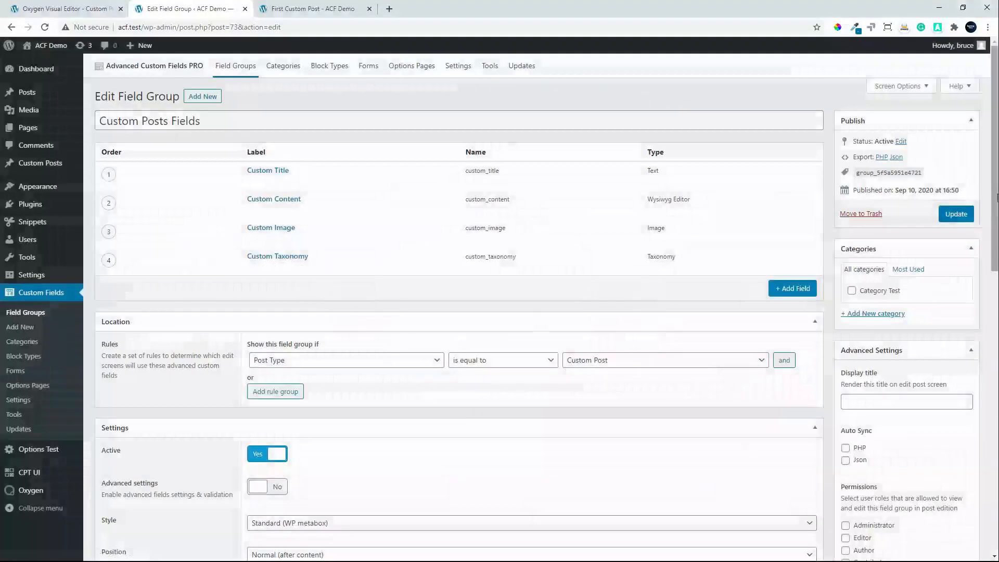
left_click(955, 218)
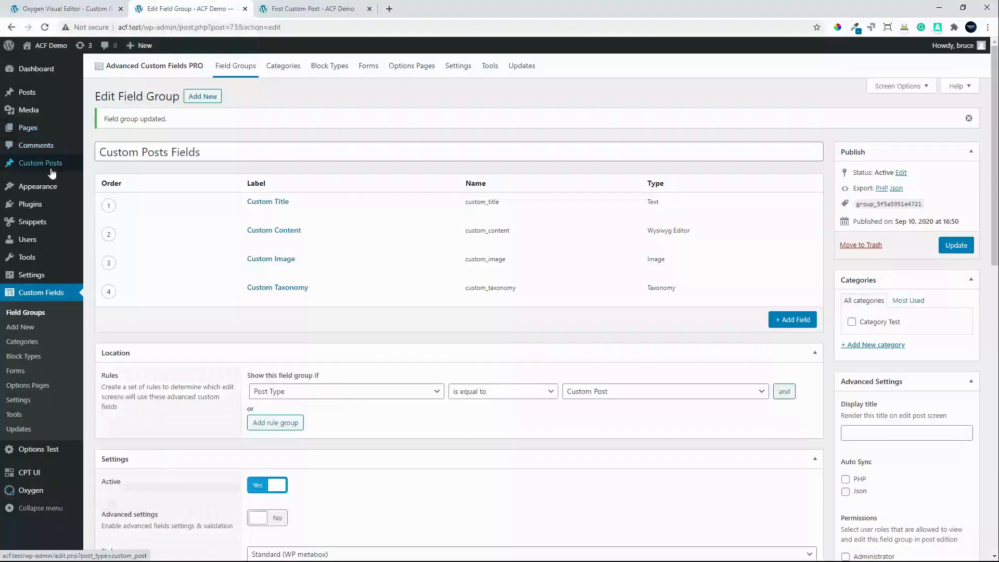
- Open the Custom Posts Custom Parmameters field group to check its field list for Custom Status
mouse_move(37, 166)
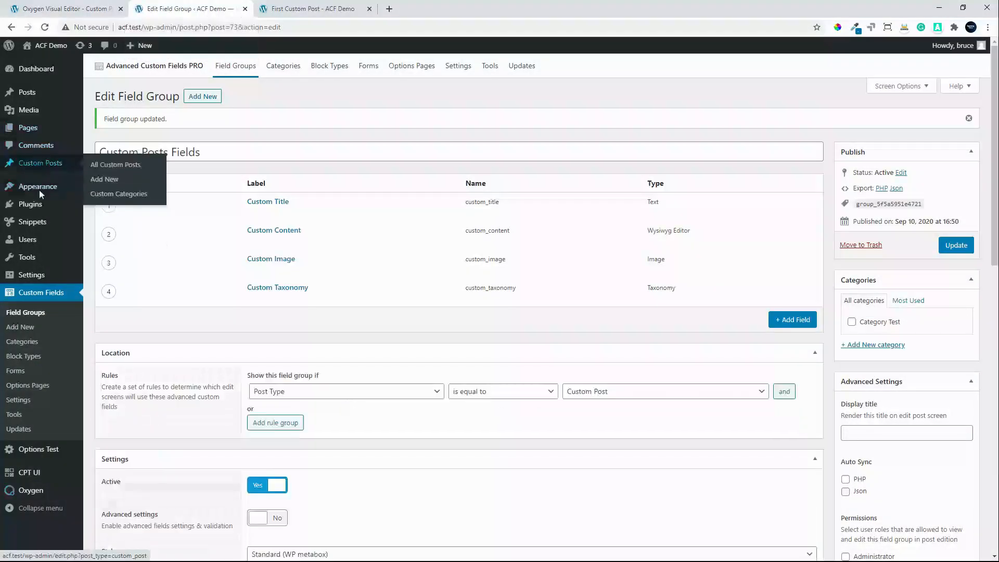
left_click(39, 315)
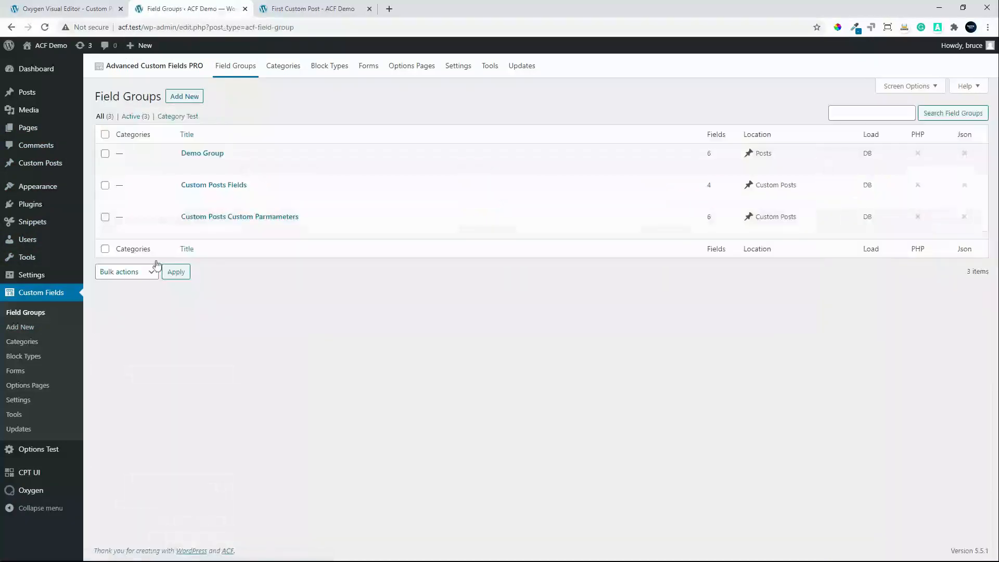
left_click(246, 218)
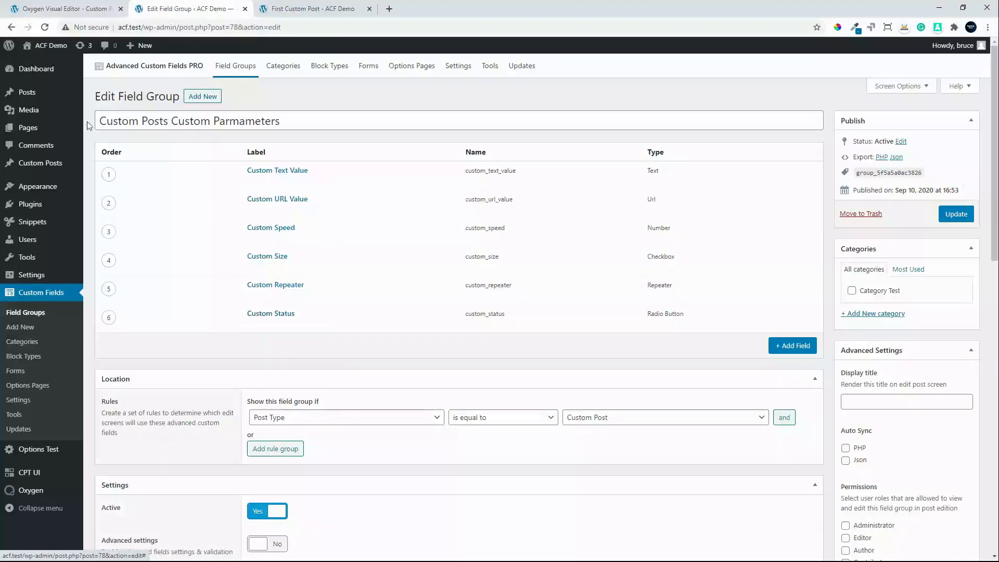
- View the front-end custom posts archive, compare it with the template in the Oxygen editor, and return to the Custom Posts list
left_click(46, 166)
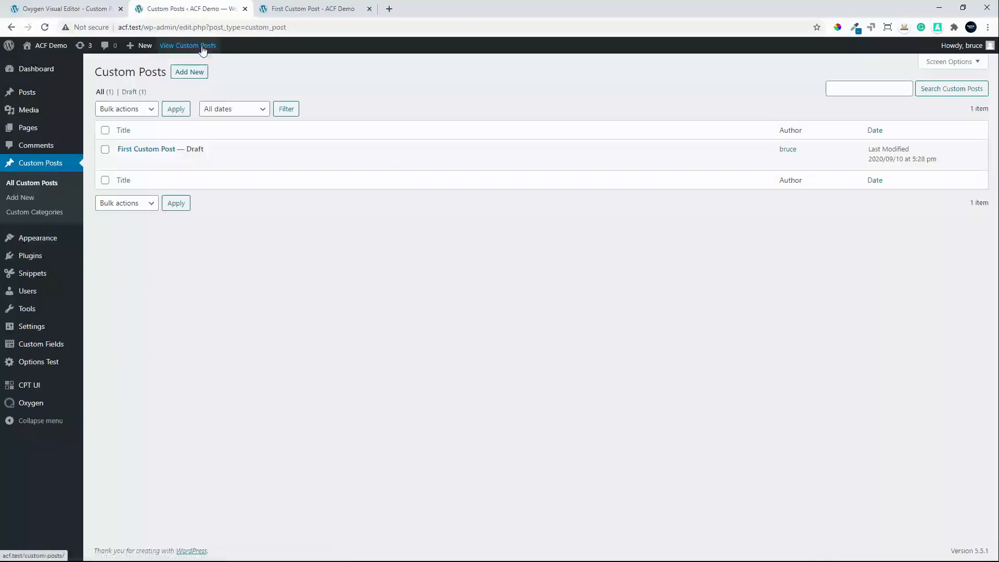
left_click(201, 46)
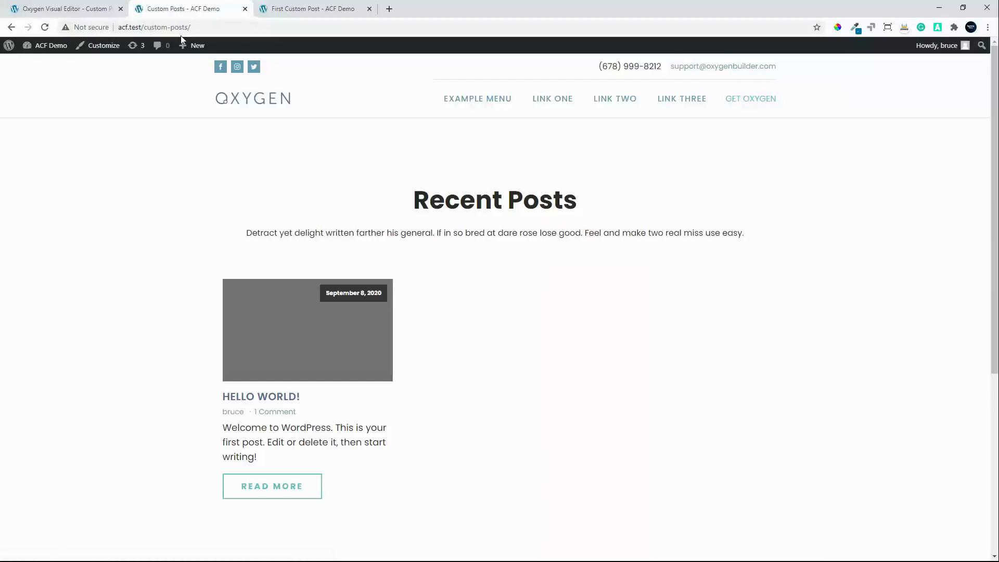
left_click(71, 9)
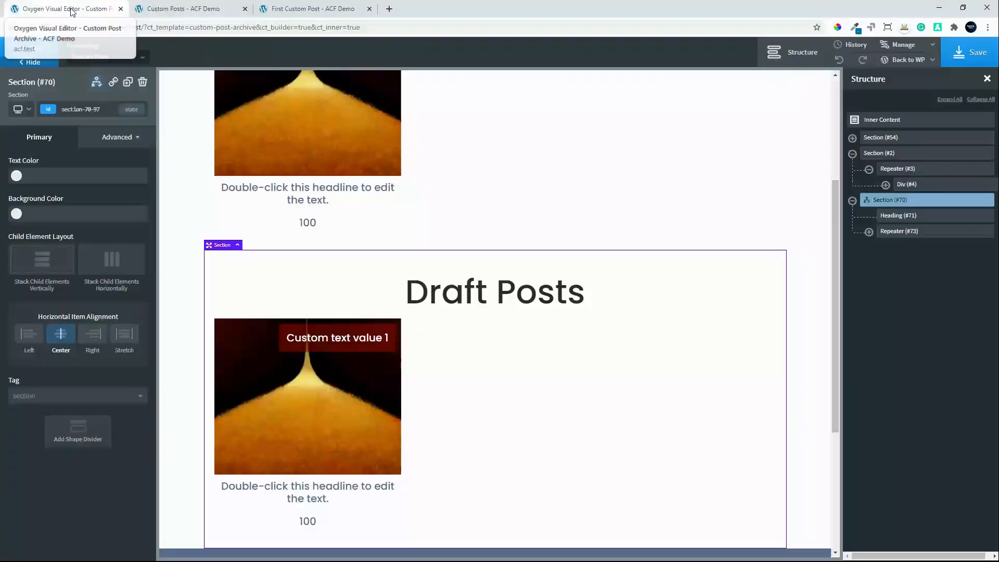
left_click(175, 9)
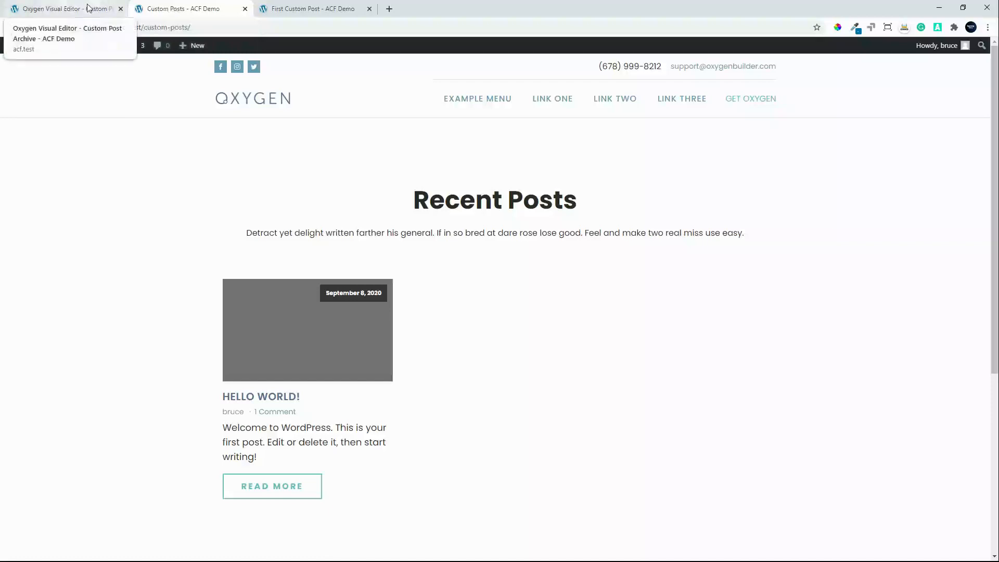
left_click(88, 8)
left_click(156, 9)
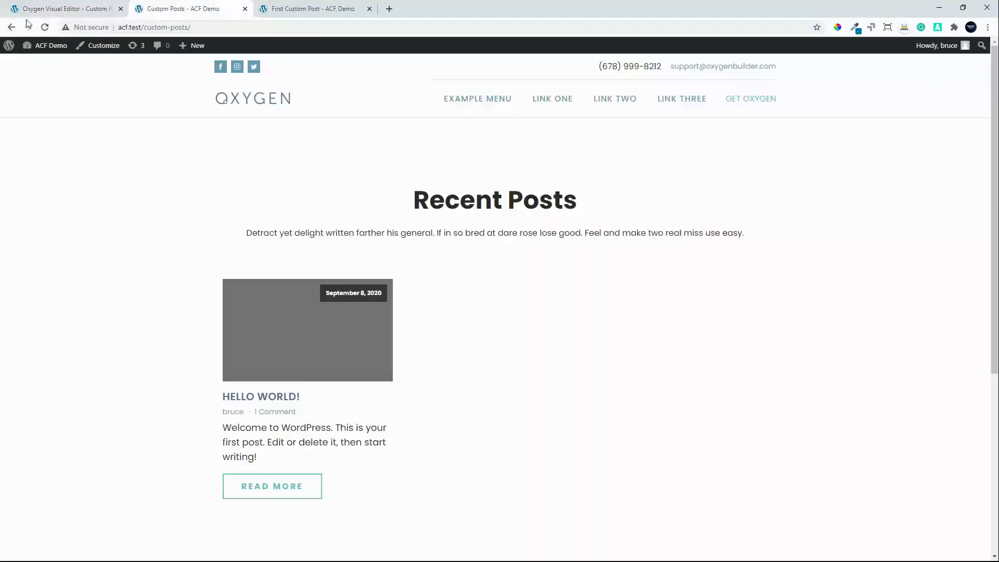
left_click(13, 28)
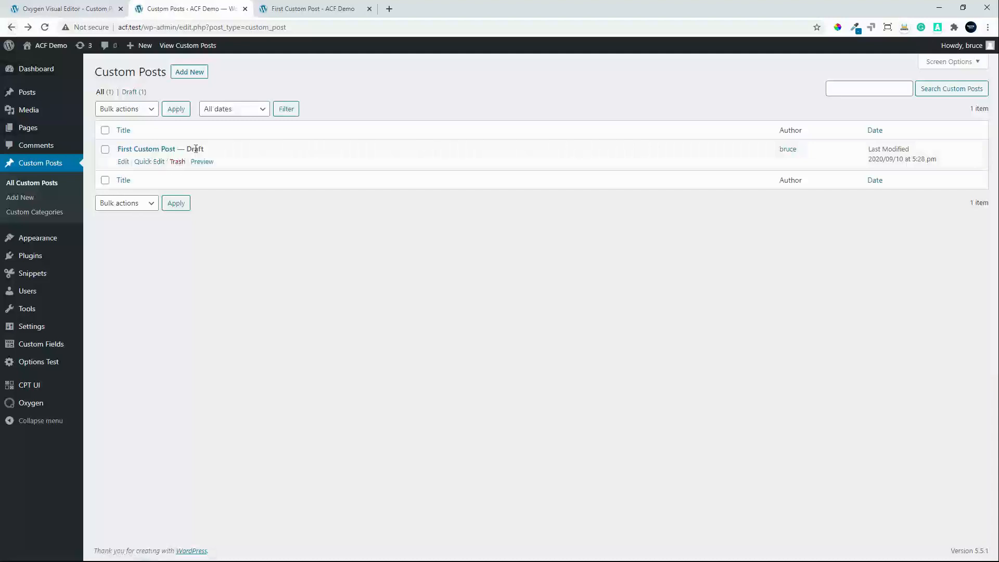
- Quick-edit First Custom Post to set its status to Published and update it
left_click(149, 162)
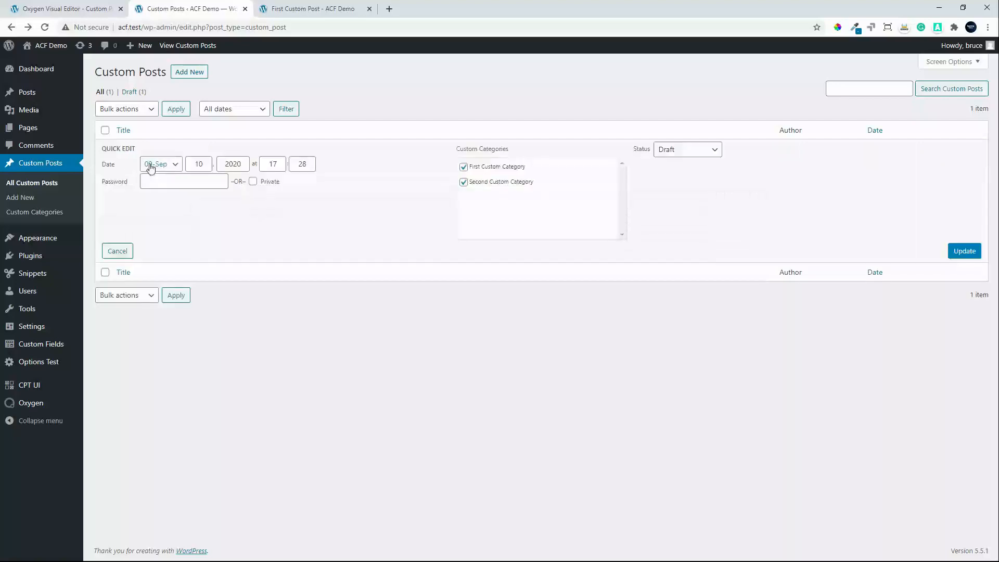
left_click(669, 152)
left_click(676, 163)
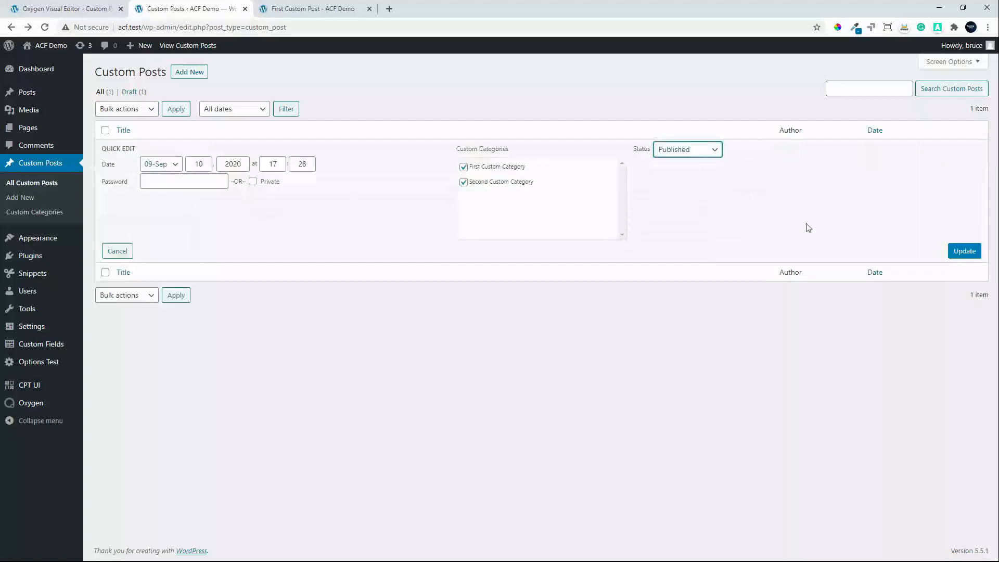
left_click(965, 251)
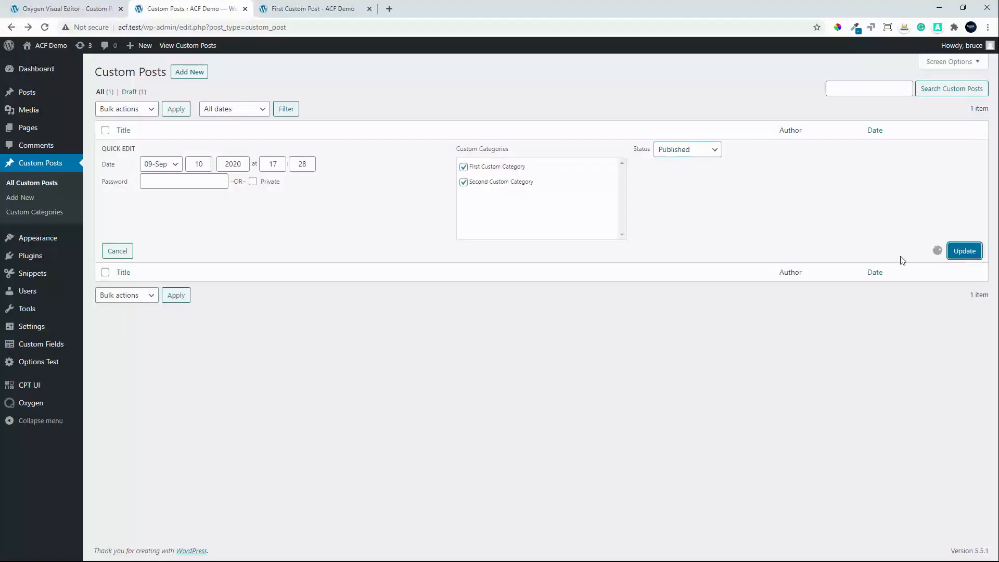
- View the front-end Custom Posts archive to check its published and Draft Posts sections
left_click(185, 46)
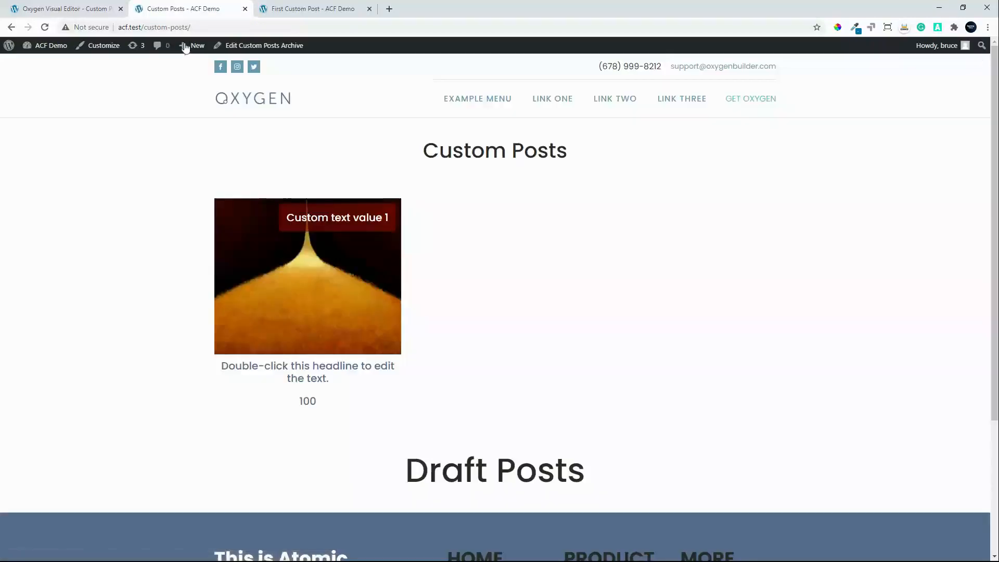
left_click(306, 7)
left_click(185, 11)
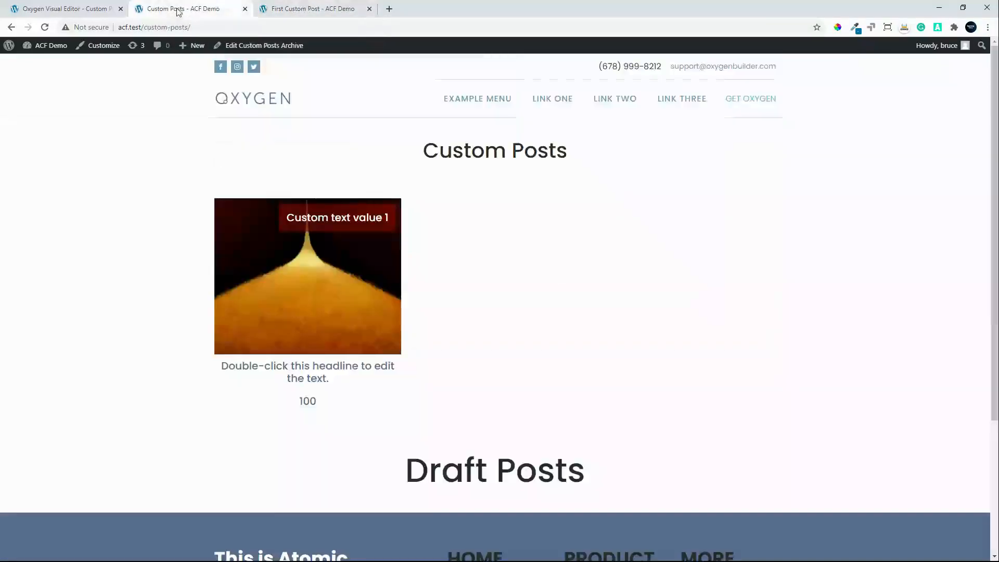
- Open First Custom Post from the front-end archive and review its edit form down to the Custom Status options
left_click(303, 293)
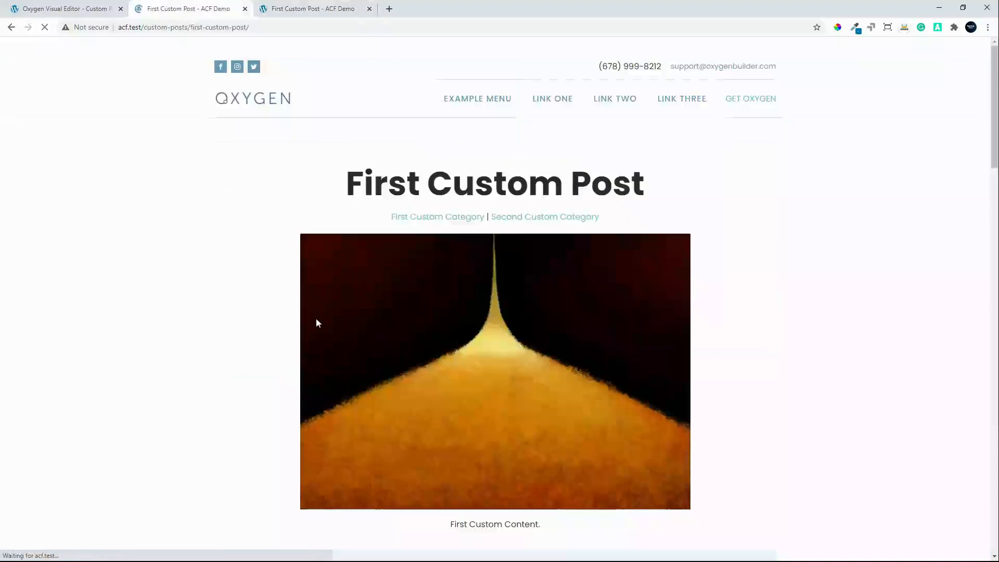
scroll(943, 415, "down", 15)
scroll(943, 415, "down", 15)
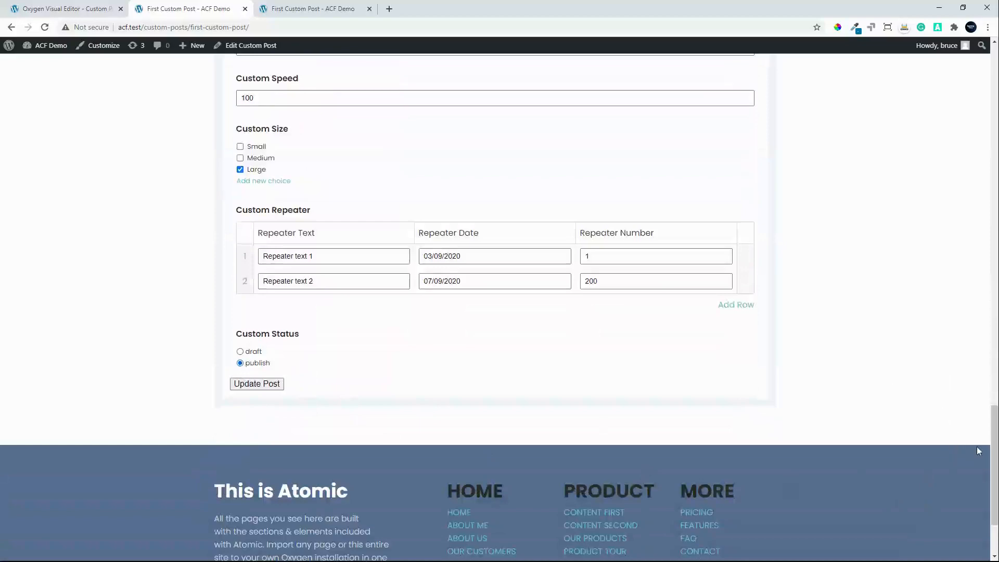
left_click_drag(995, 462, 995, 102)
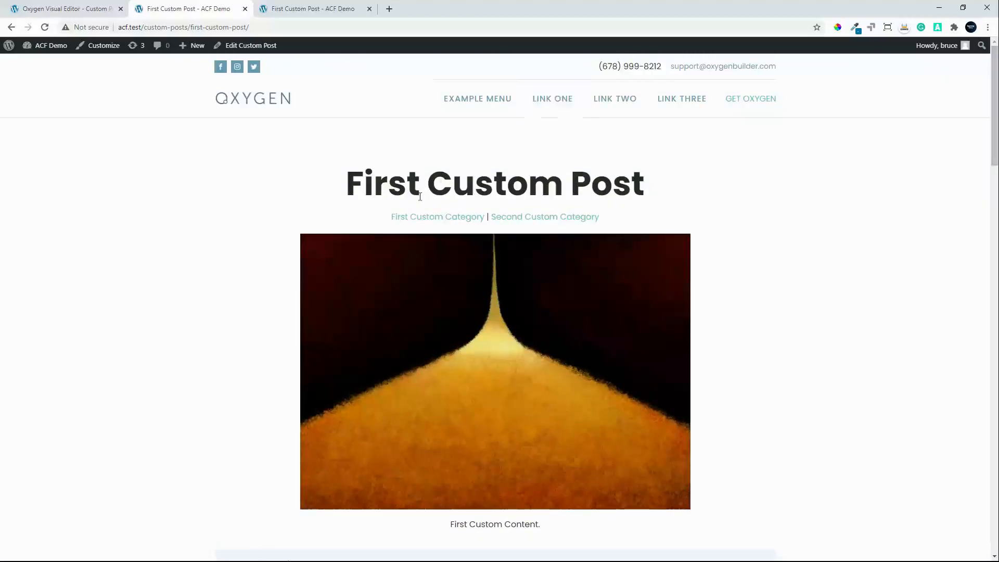
- Open the post's First Custom Category archive and compare its published and Draft Posts sections with the same page in the Opera window
left_click(411, 217)
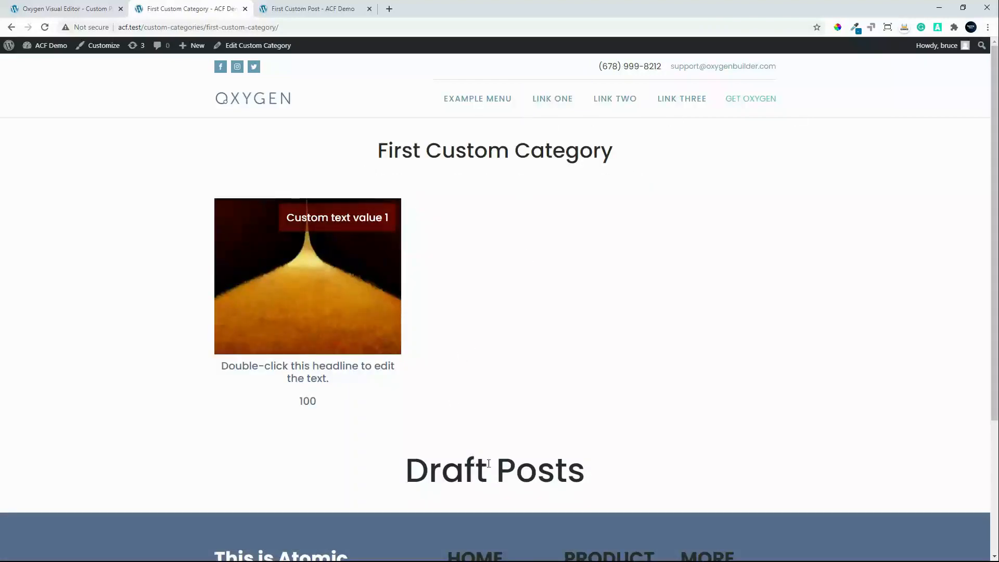
scroll(543, 483, "down", 1)
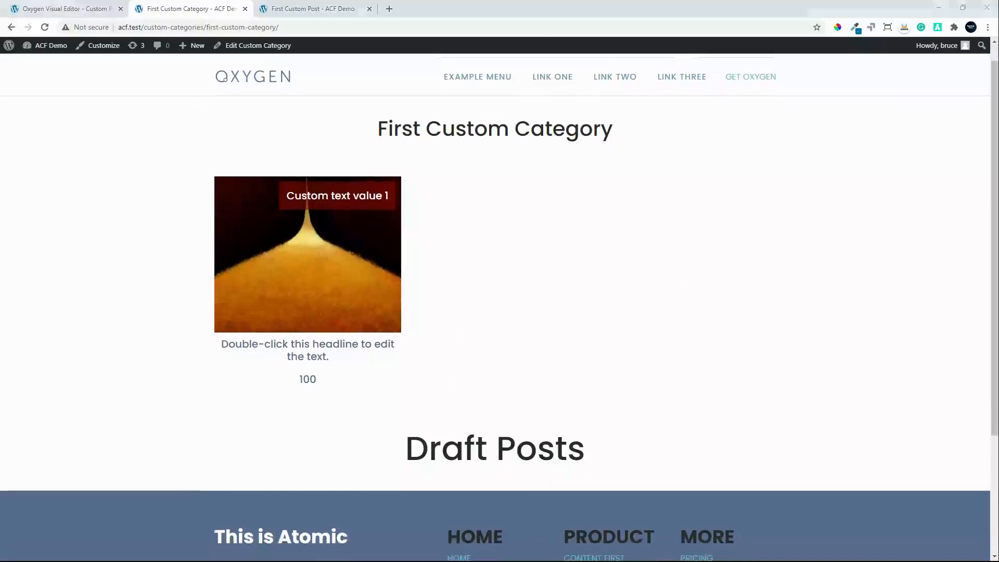
left_click_drag(485, 561, 591, 73)
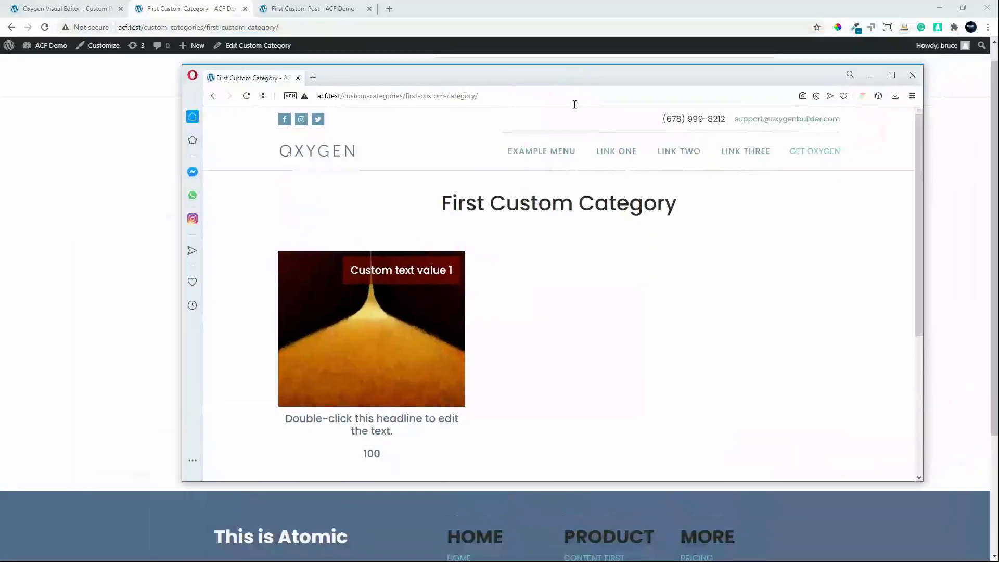
left_click(421, 346)
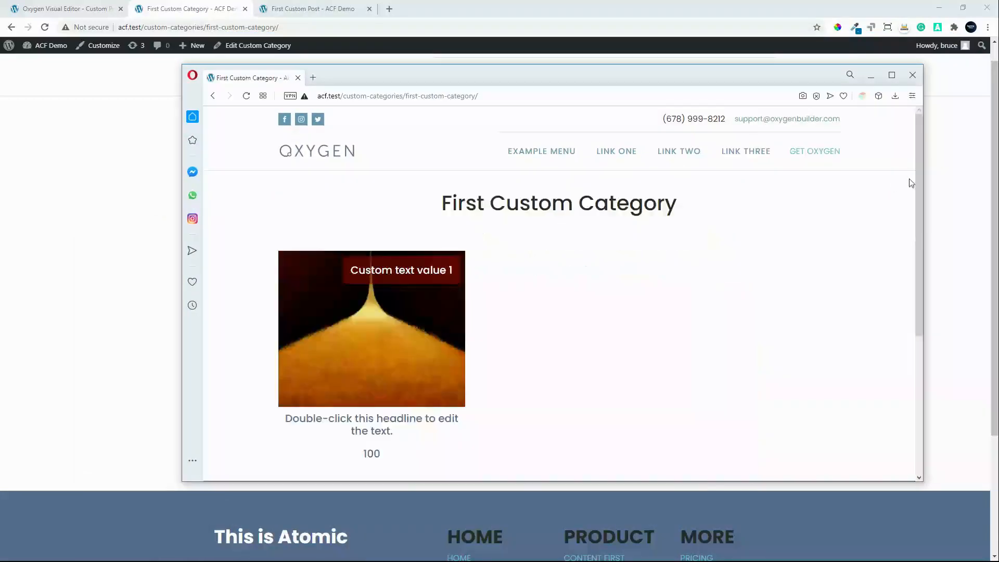
mouse_move(919, 182)
left_mouse_down()
mouse_move(909, 335)
mouse_move(929, 166)
mouse_move(908, 259)
mouse_move(906, 192)
left_mouse_up()
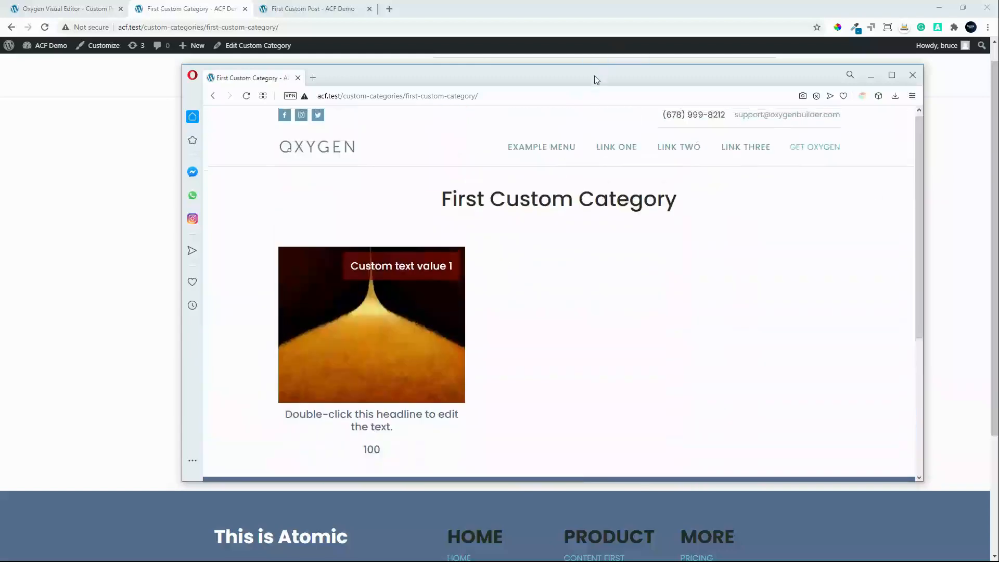
left_click_drag(597, 80, 0, 79)
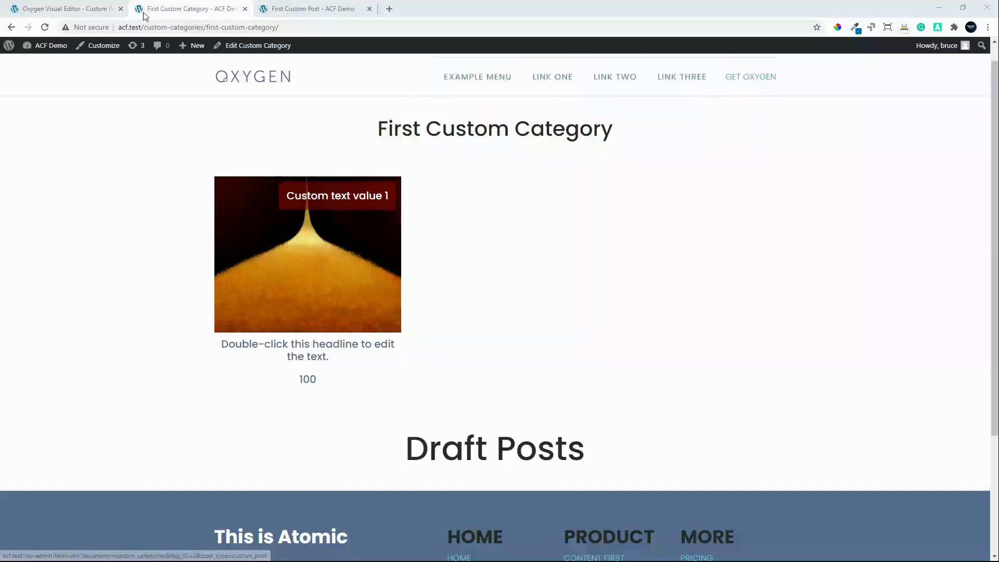
- From the custom posts archive template in the Oxygen editor, open the parent Main template for editing, accepting the multiple-instance warning
left_click(60, 9)
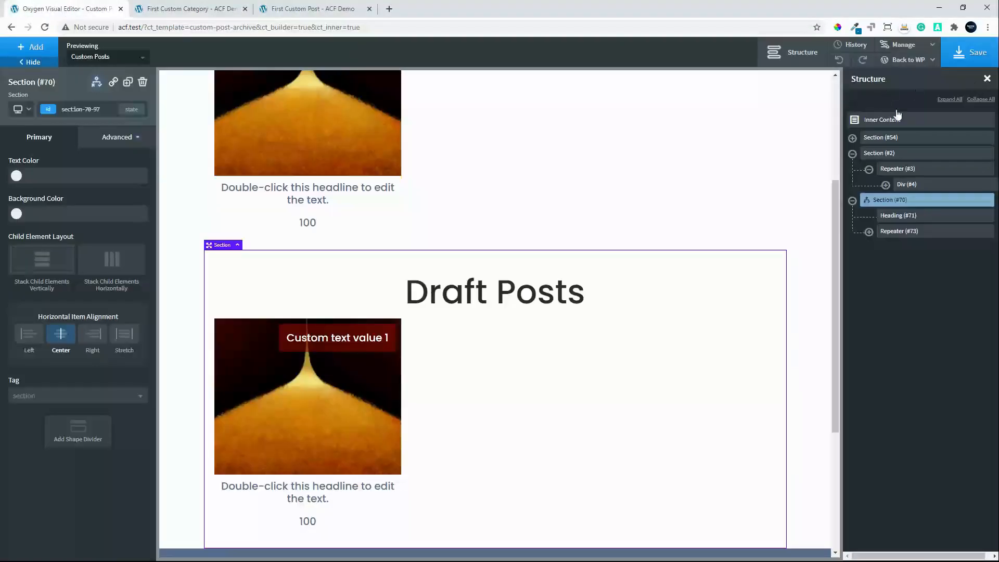
mouse_move(911, 60)
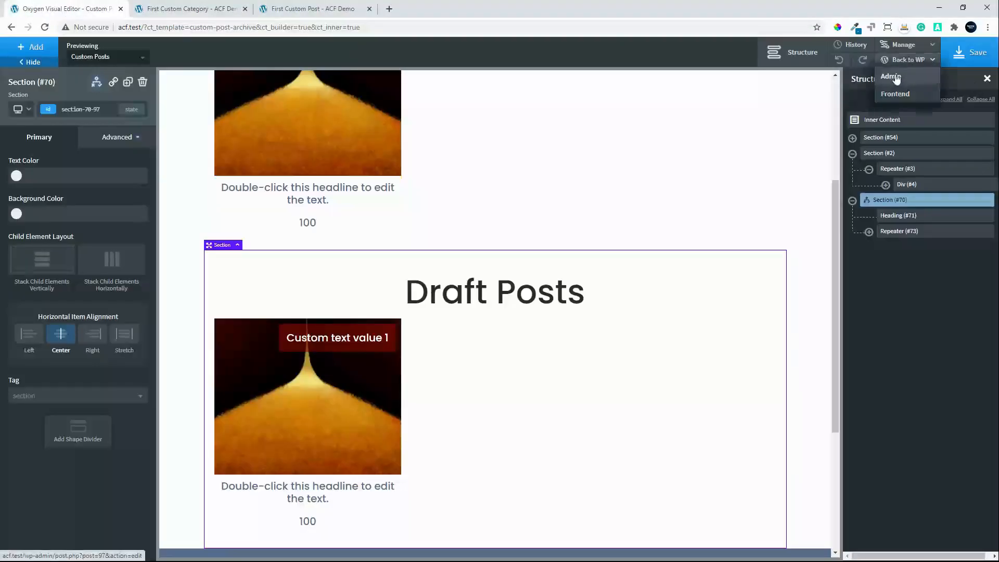
left_click_drag(835, 198, 822, 70)
left_click(307, 109)
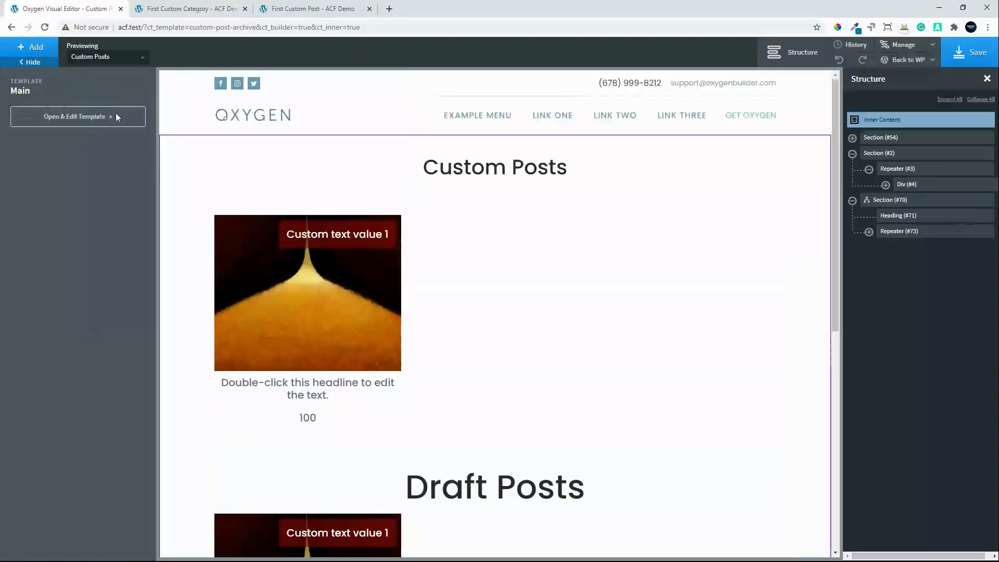
left_click(59, 117)
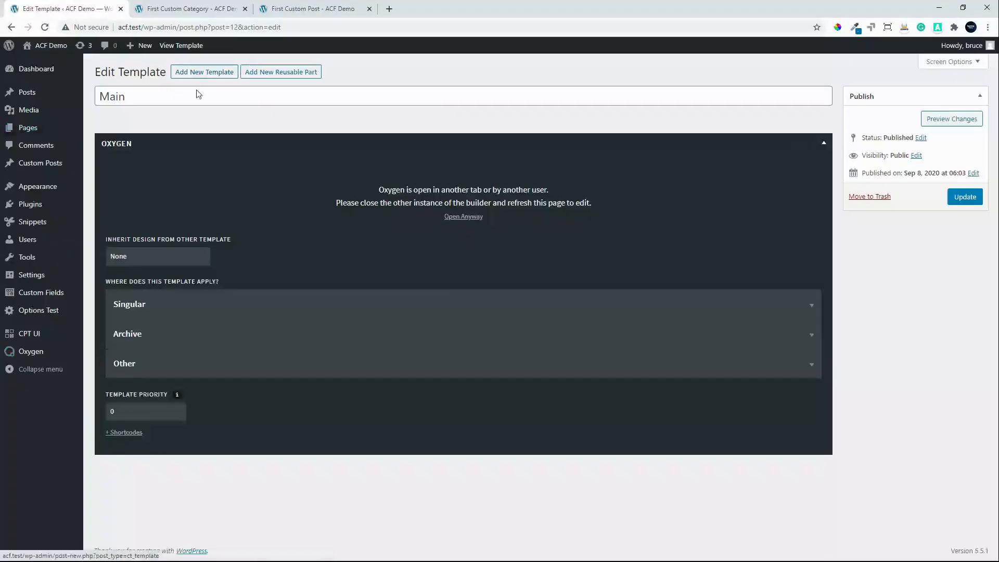
left_click(463, 217)
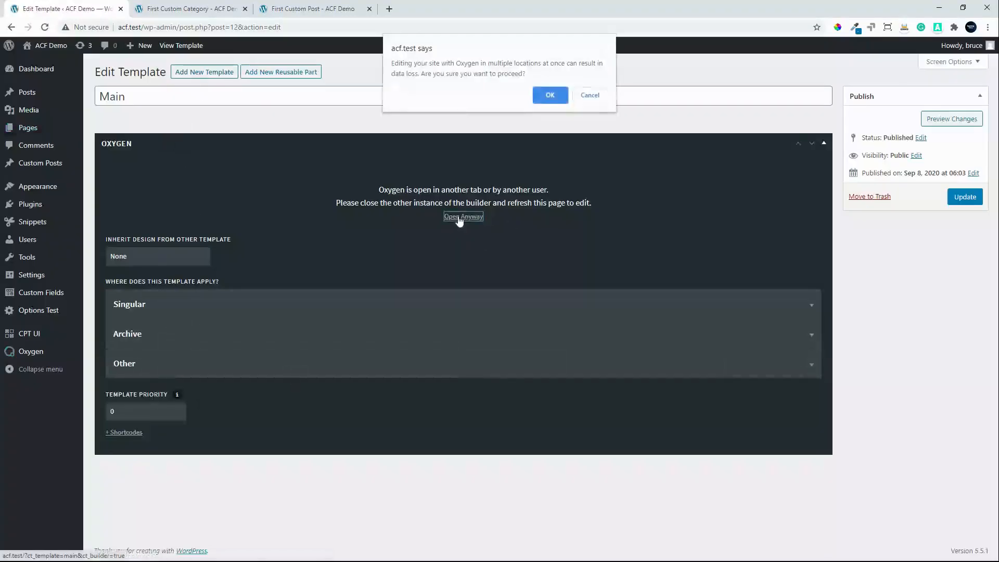
left_click(549, 96)
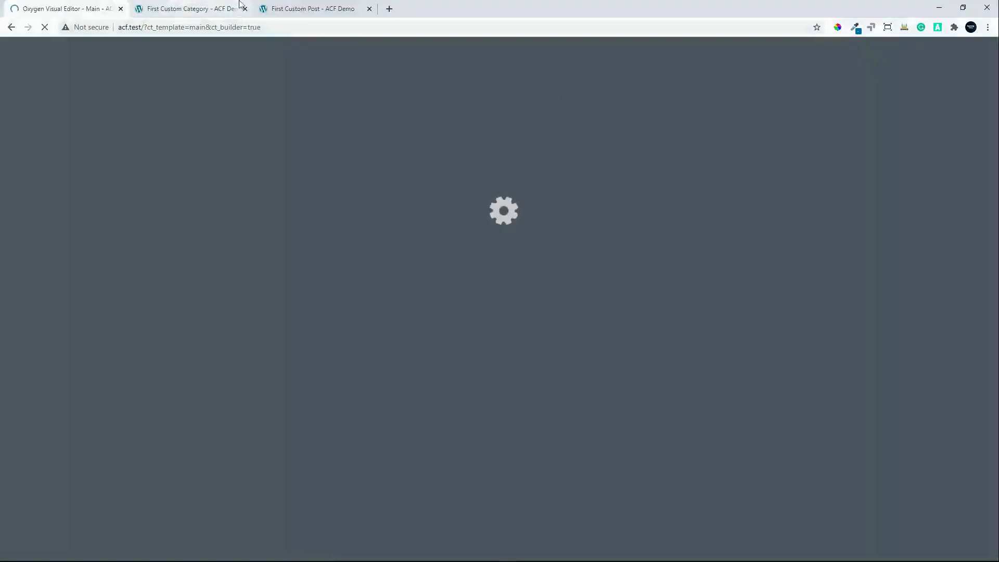
- Close the First Custom Post preview page and return to the Main template in the Oxygen editor
left_click(310, 8)
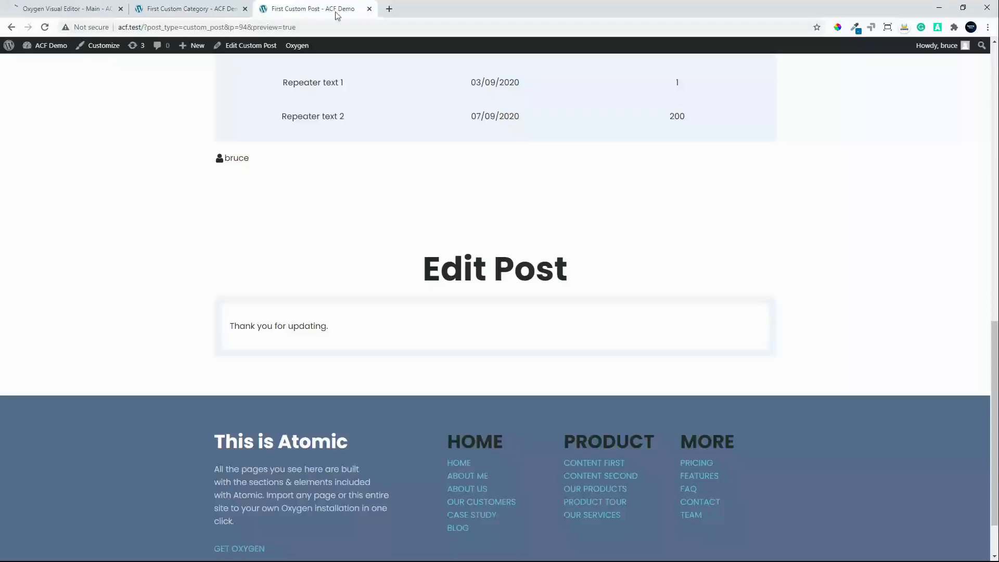
left_click(369, 9)
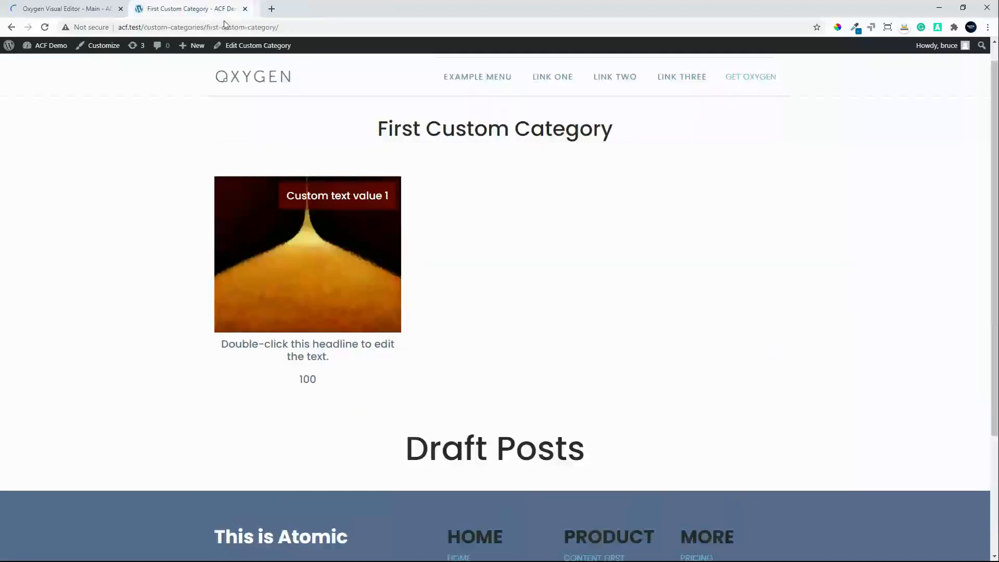
left_click(57, 9)
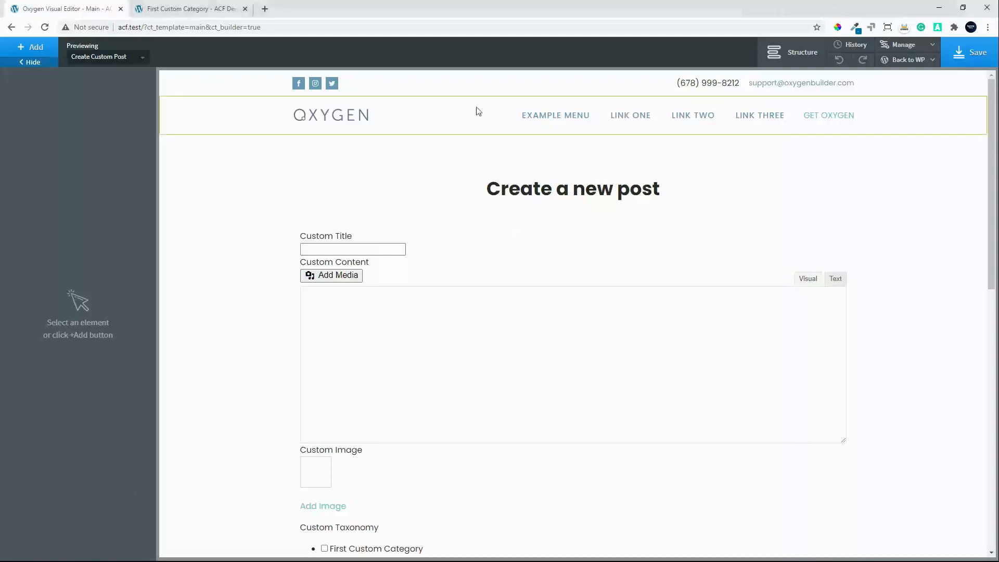
- Set the header's GET OXYGEN link URL to the First Custom Category page address, copied from the front end, and save the template
left_click(478, 111)
left_click(552, 125)
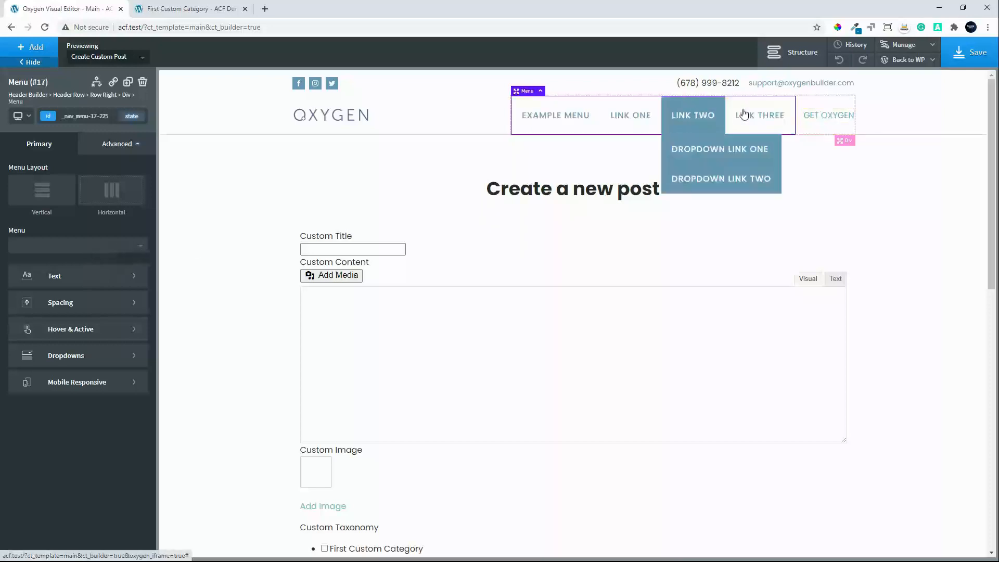
left_click(824, 121)
left_click(824, 121)
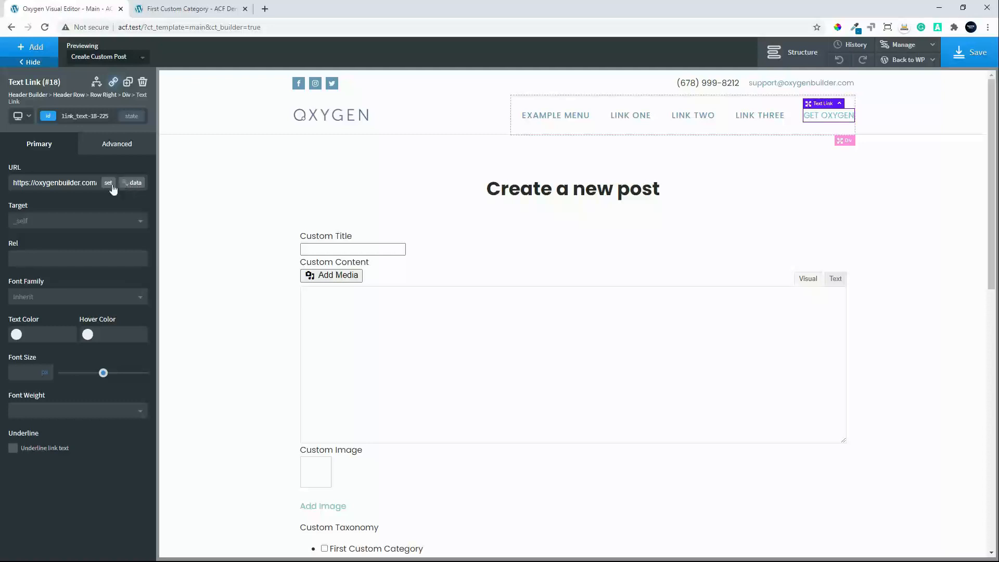
left_click(160, 15)
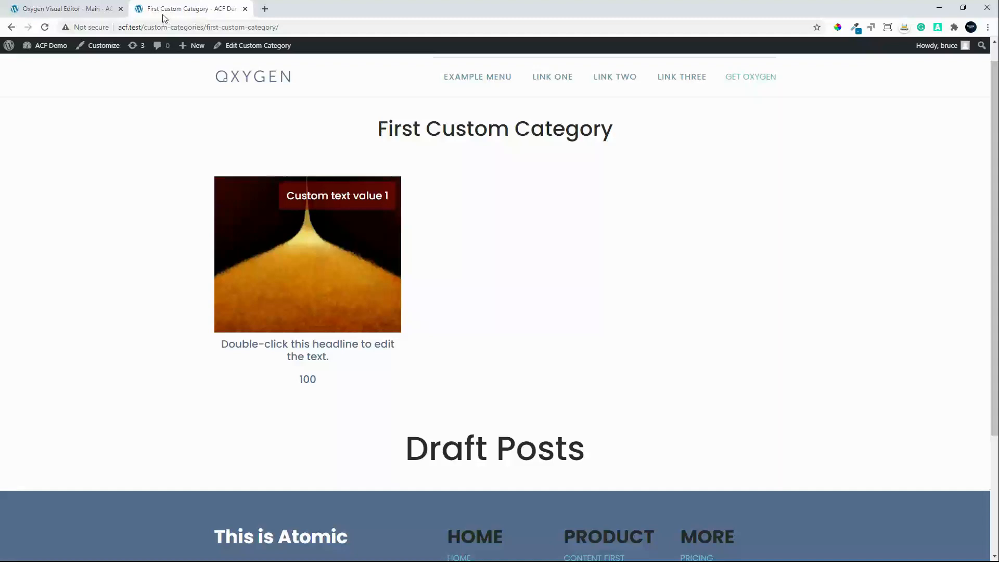
left_click(211, 28)
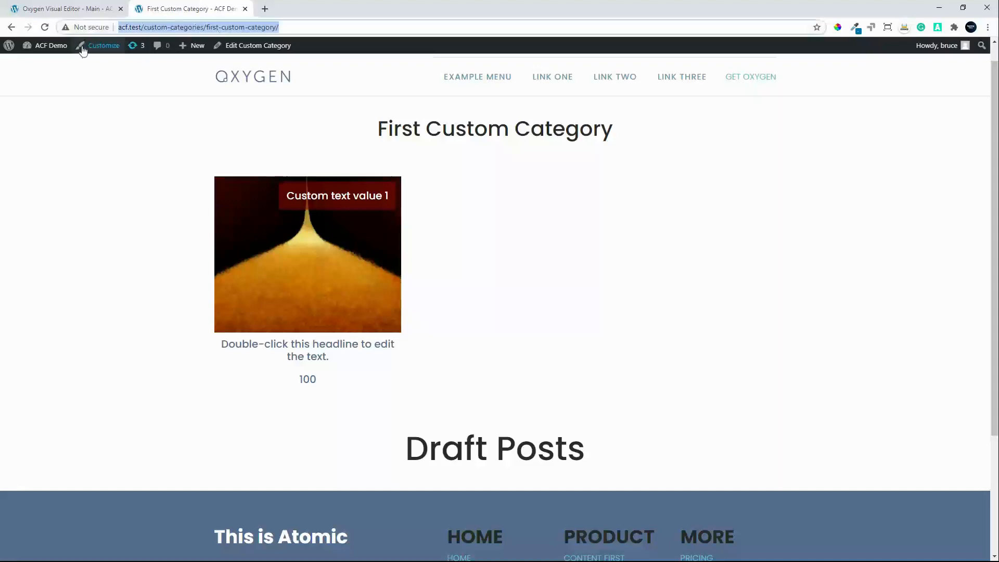
left_click(70, 7)
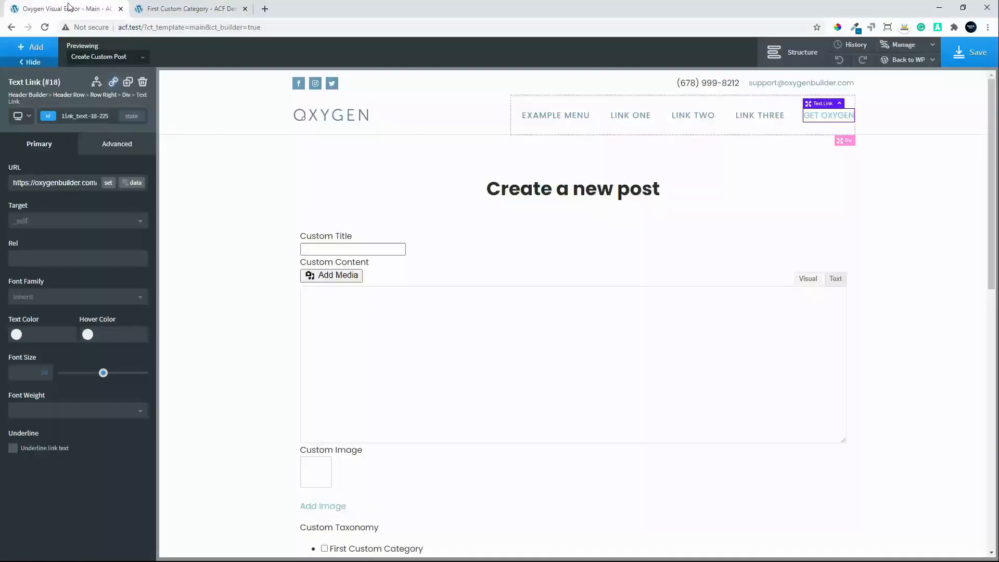
double_click(70, 184)
triple_click(71, 183)
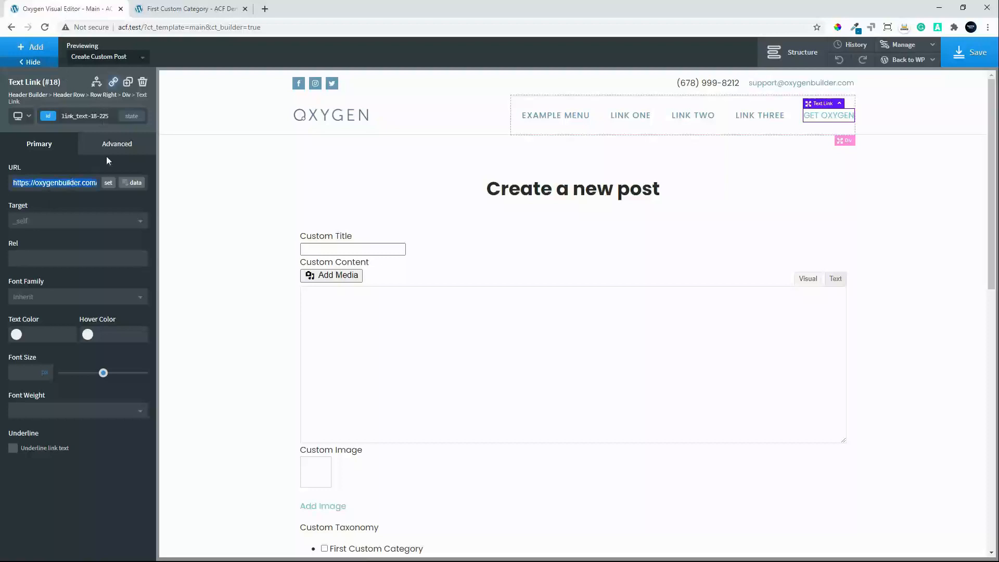
key("ctrl+v")
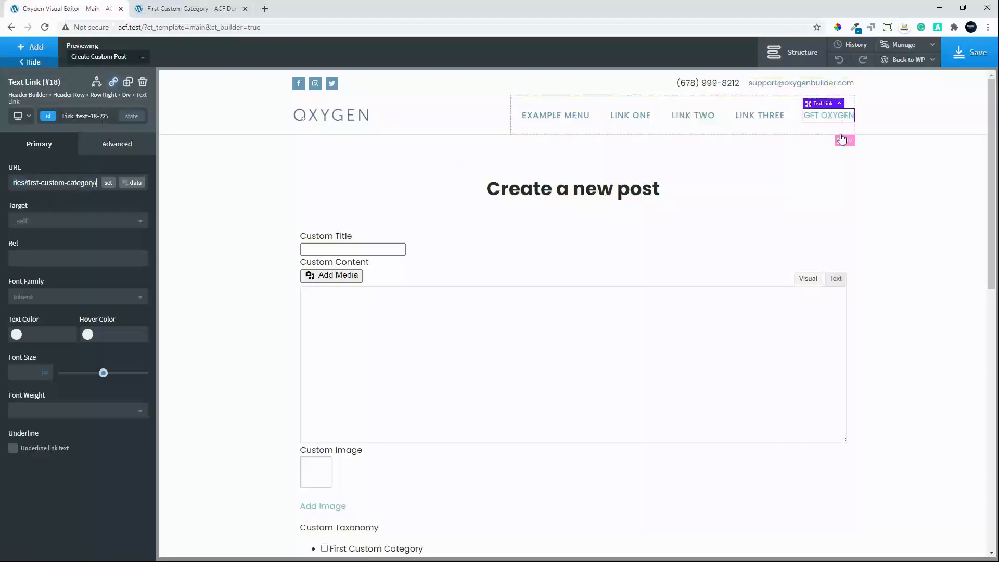
left_click(956, 56)
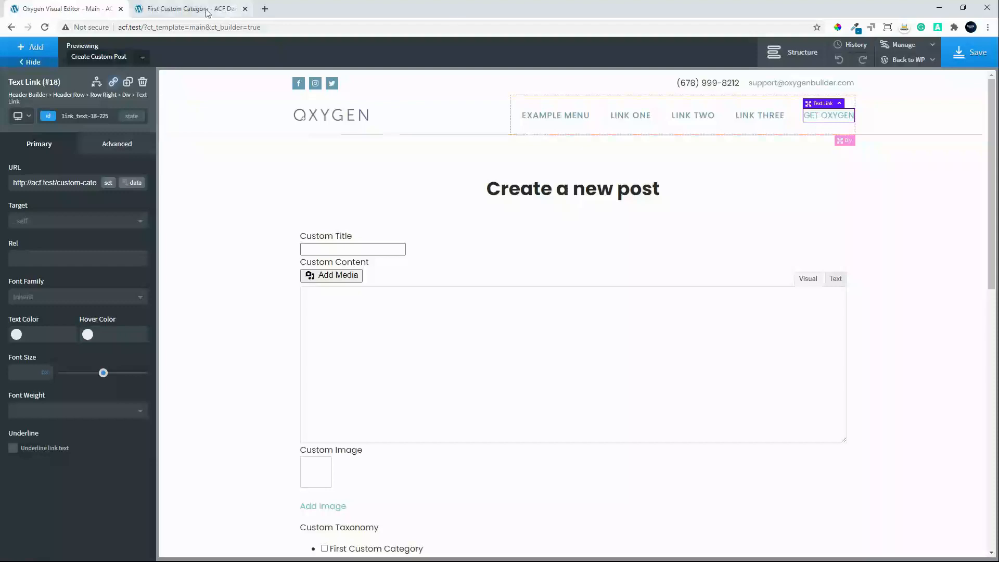
- Reload the front-end First Custom Category page and test the GET OXYGEN header link
left_click(193, 9)
left_click(45, 28)
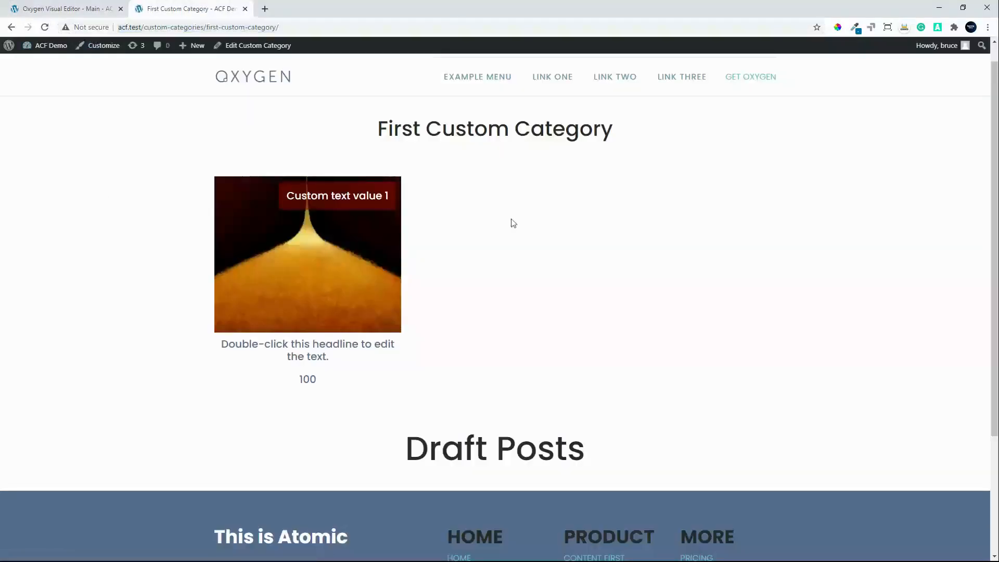
left_click(757, 78)
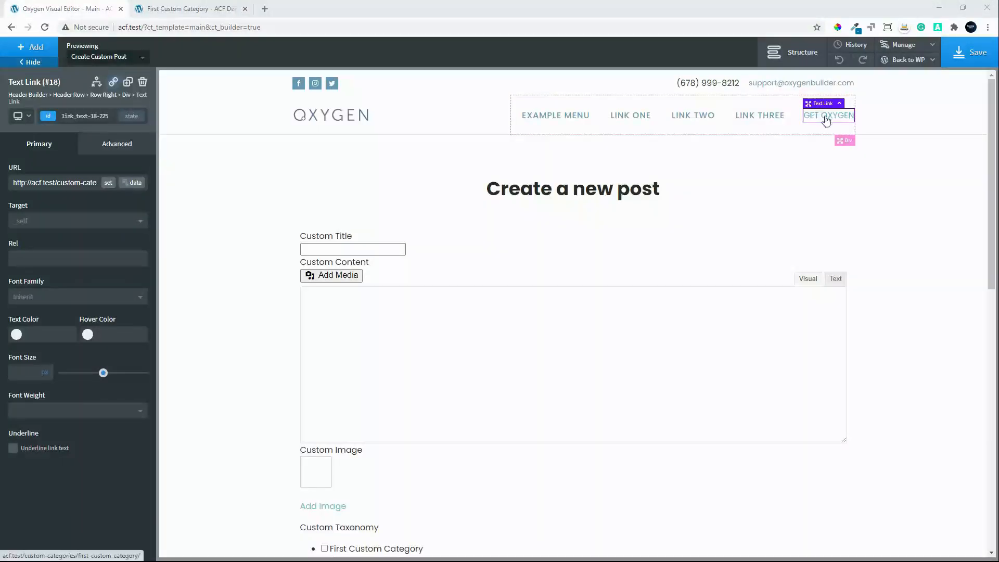
- Duplicate the GET OXYGEN text link in the header with the structure tree shown, and select the copy
left_click(791, 52)
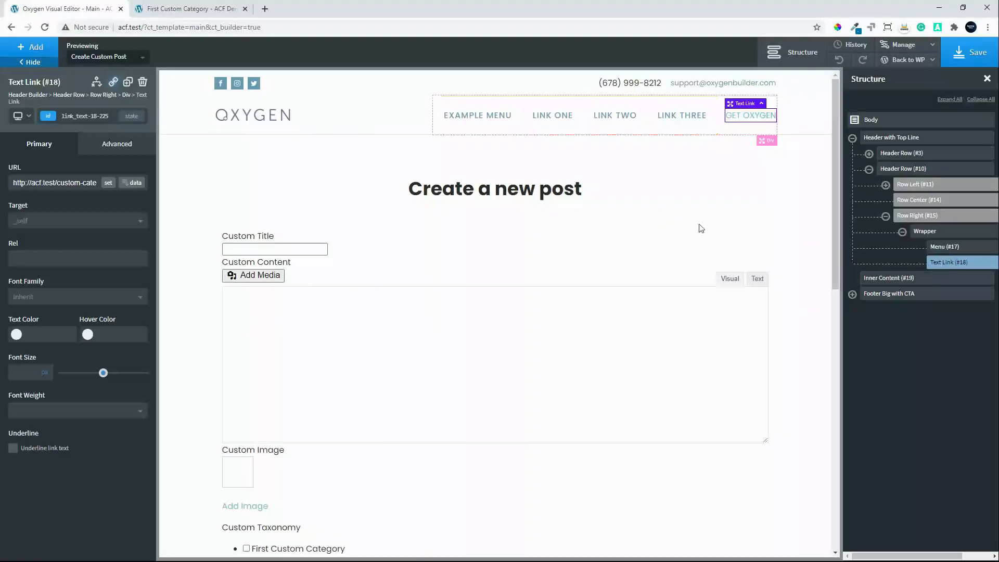
left_click(127, 86)
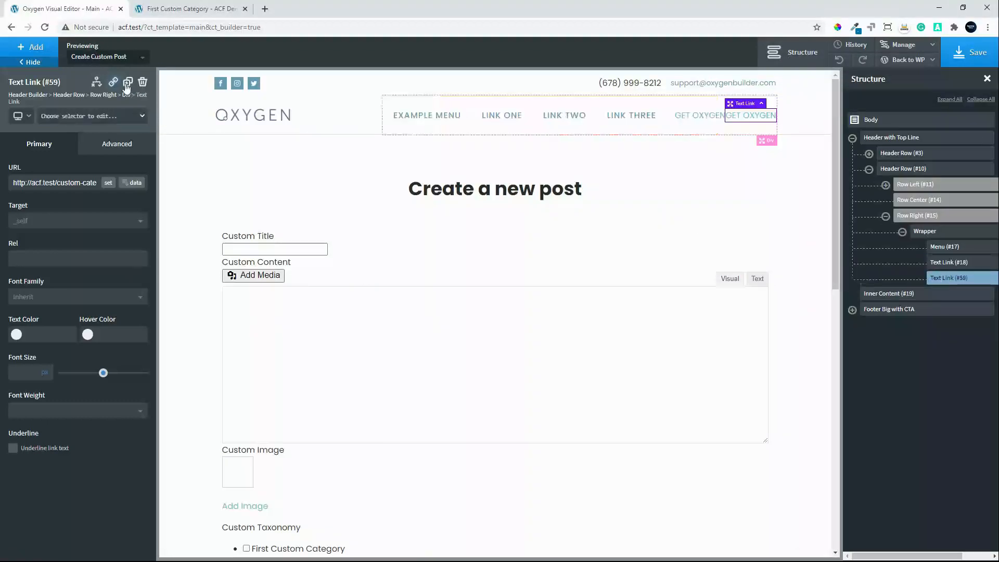
left_click(945, 265)
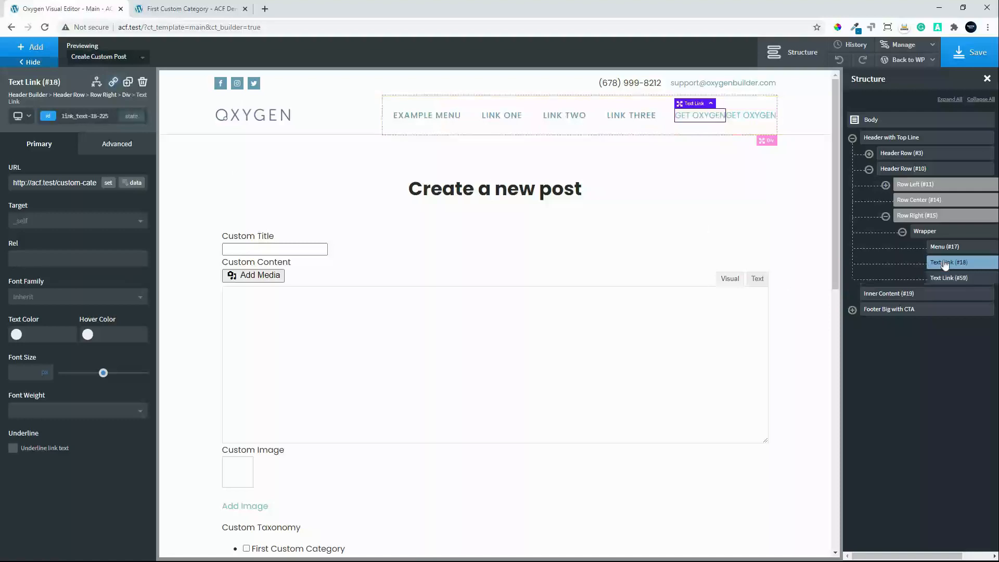
left_click(941, 280)
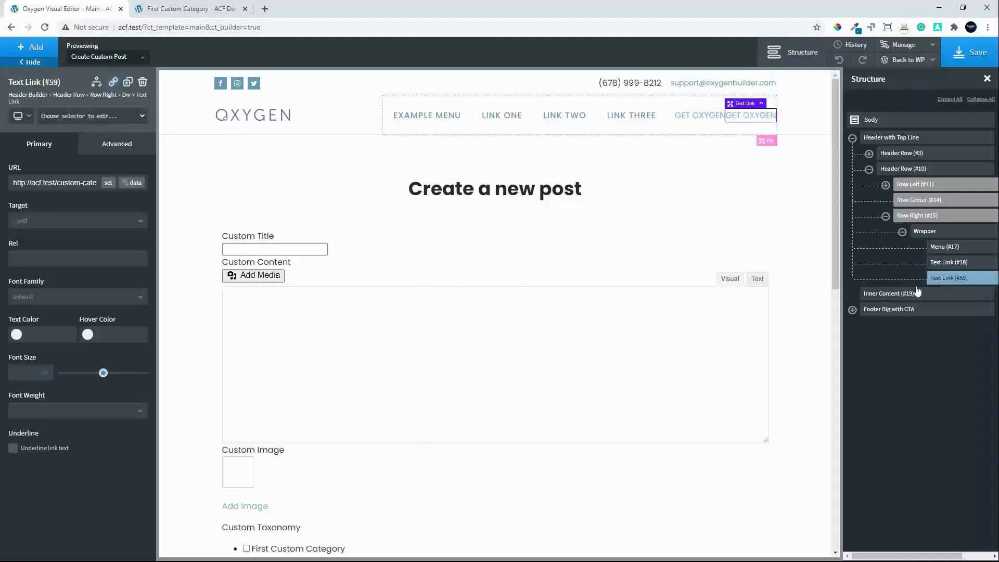
- Change the text of the duplicated header link to "Custom Posts"
double_click(741, 118)
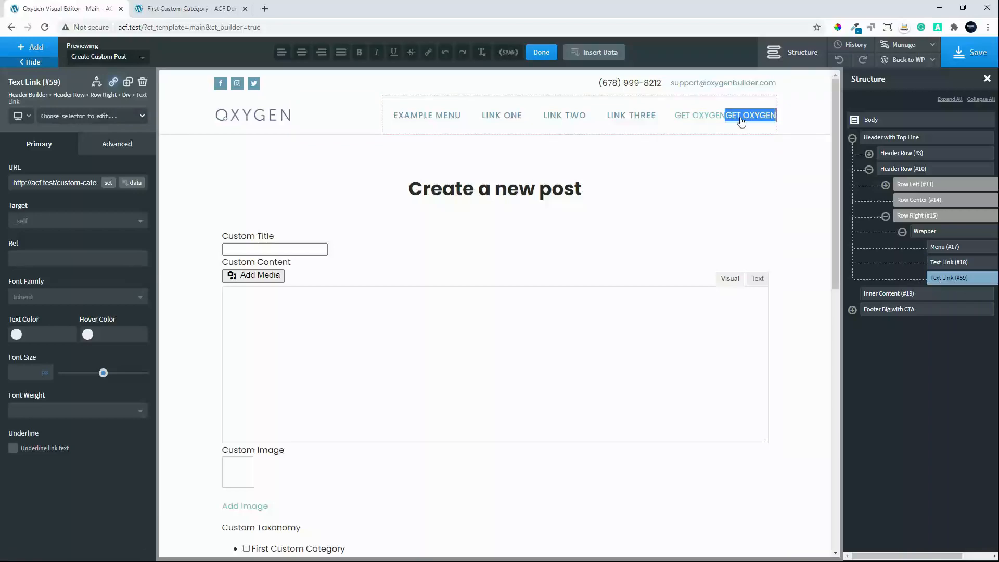
type("Archi")
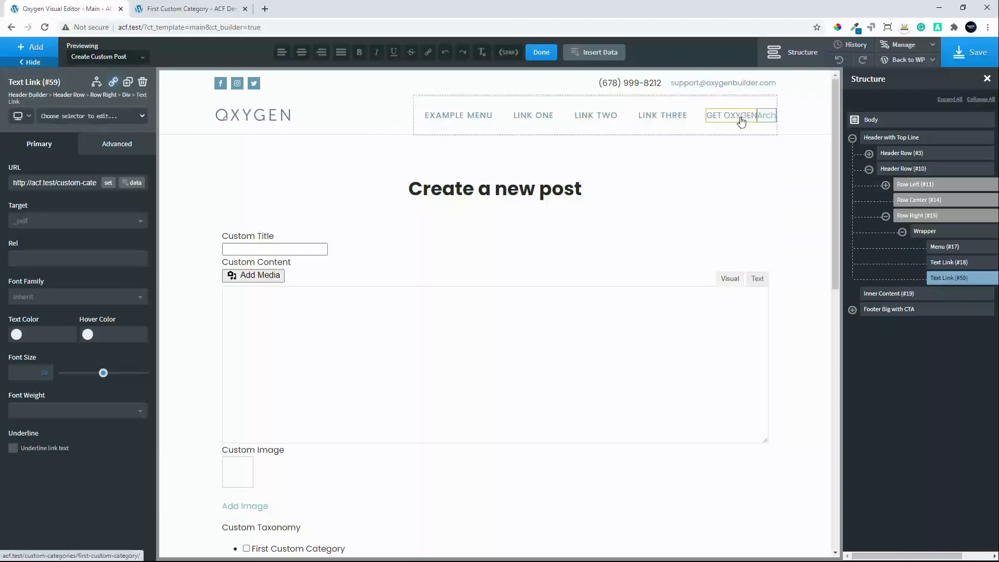
key("BackSpace")
key("BackSpace")
key("BackSpace")
key("BackSpace")
key("BackSpace")
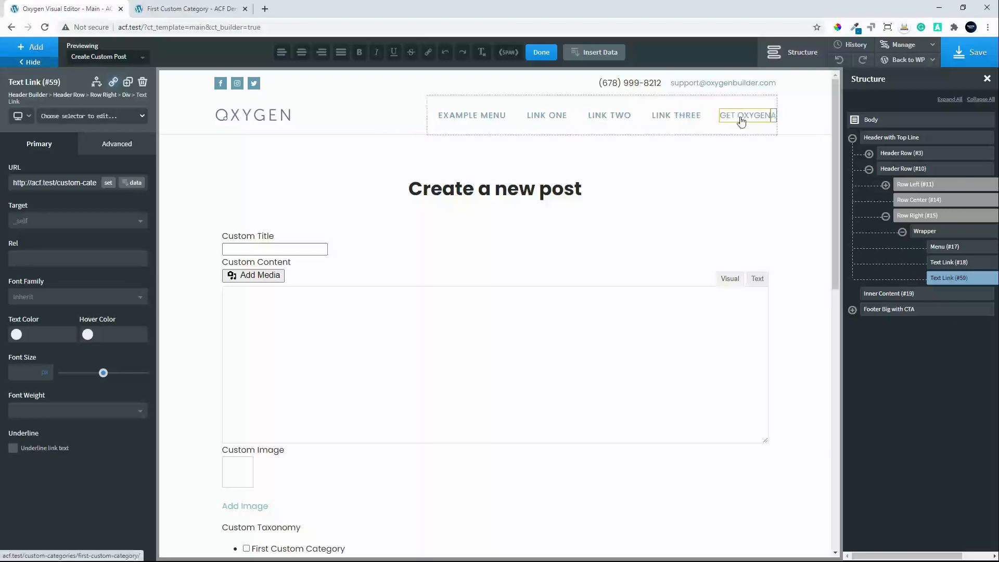
type("Custom")
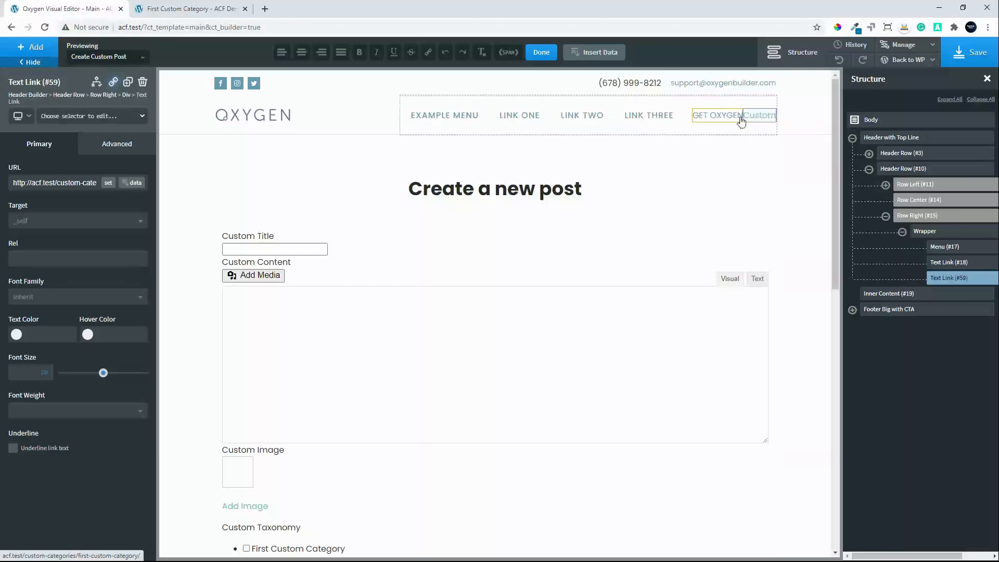
type(" Pos")
key("BackSpace")
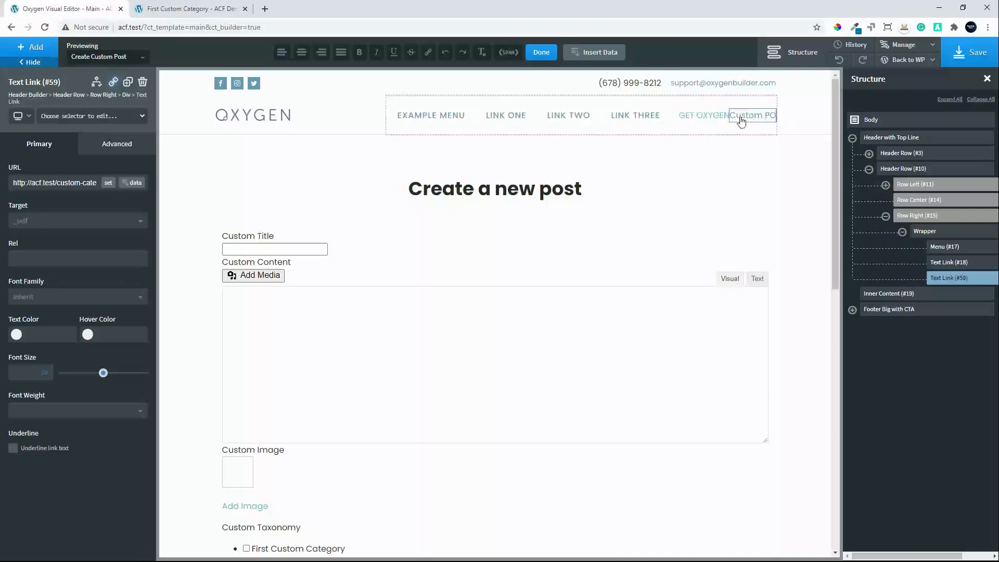
type("sts")
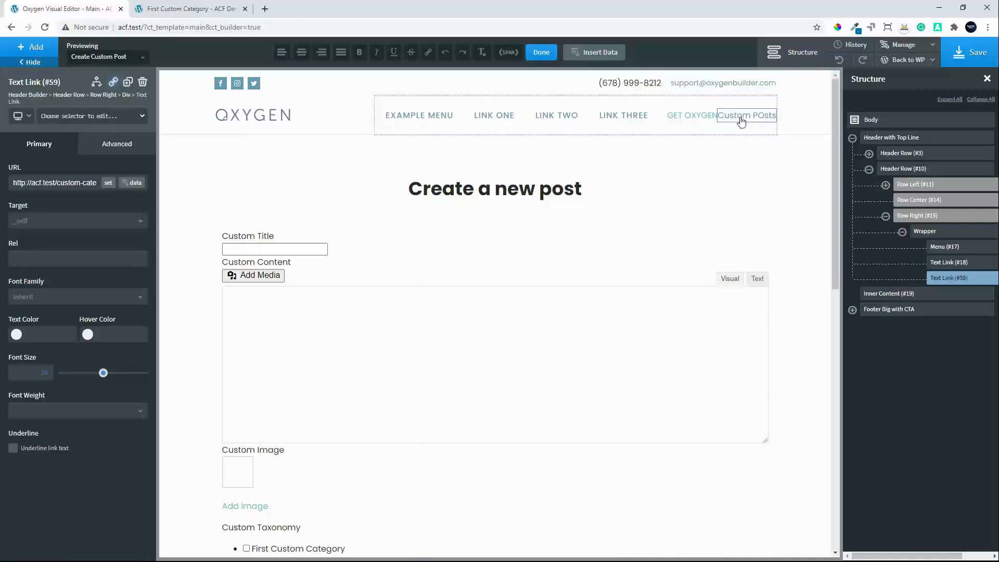
key("BackSpace")
key("BackSpace")
key("BackSpace")
key("BackSpace")
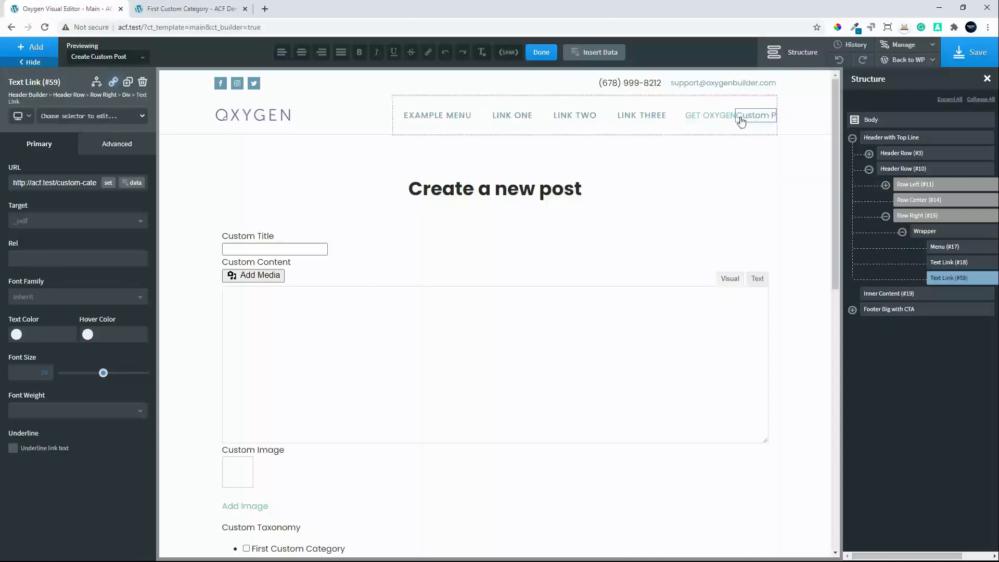
type("osts")
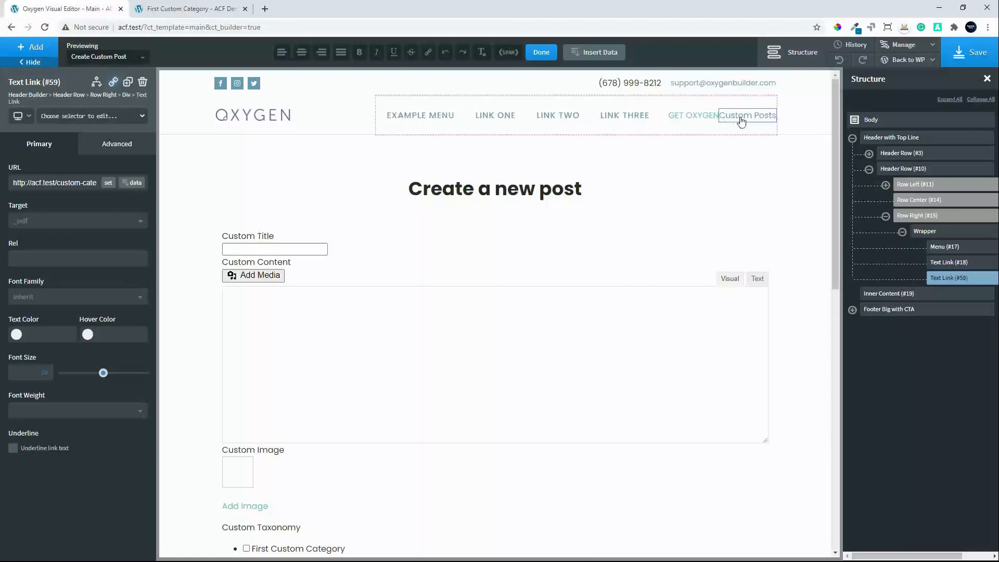
- Set the Custom Posts link's left margin to 20 px
left_click(116, 144)
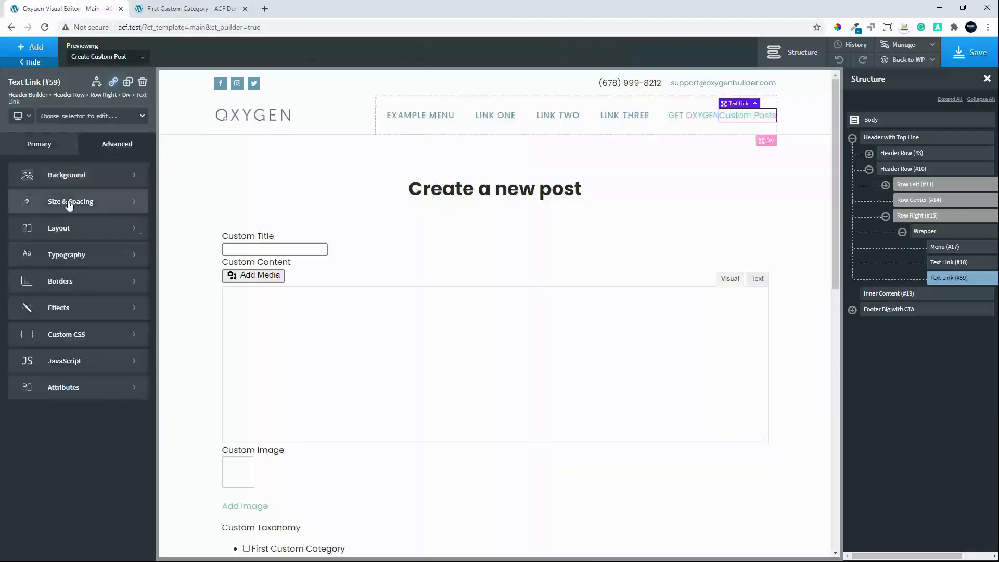
left_click(92, 203)
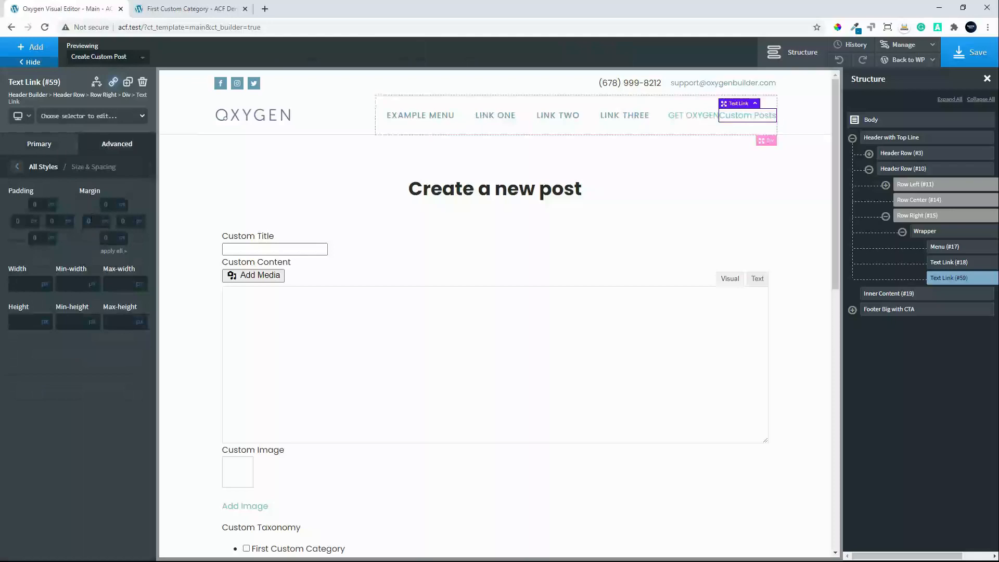
type("20")
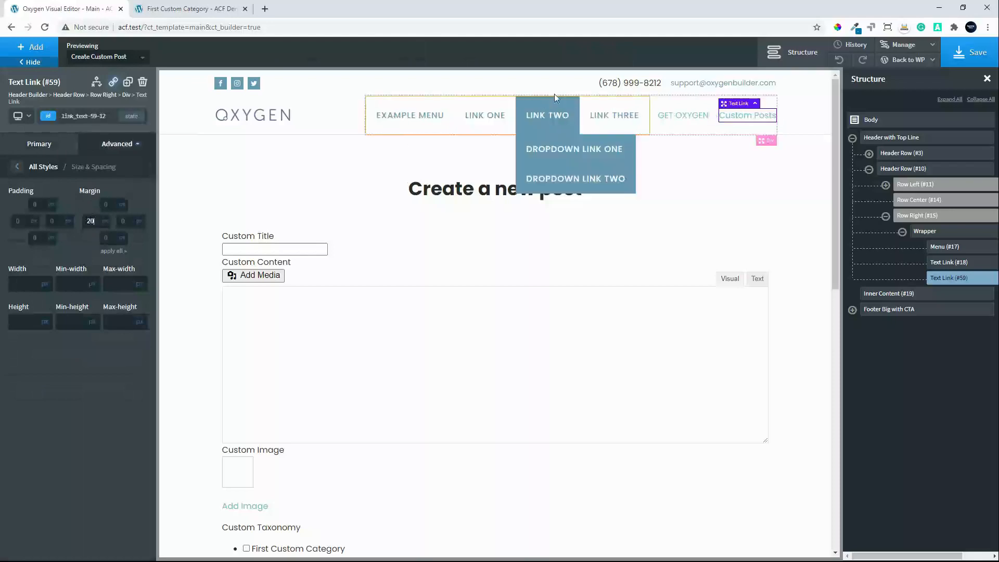
- Change the text of the original GET OXYGEN header link to "Create Post"
left_click(948, 262)
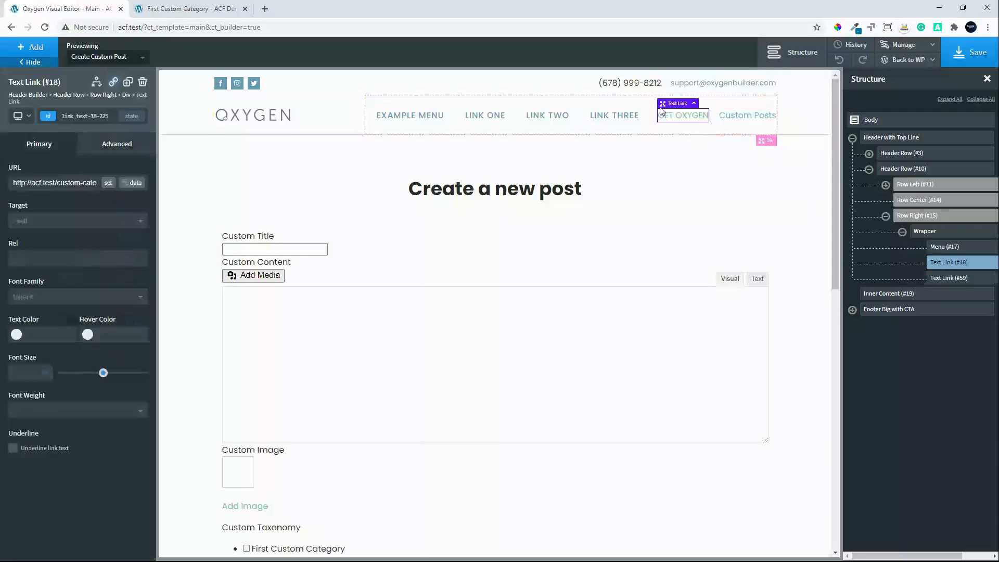
double_click(691, 123)
key("ctrl+a")
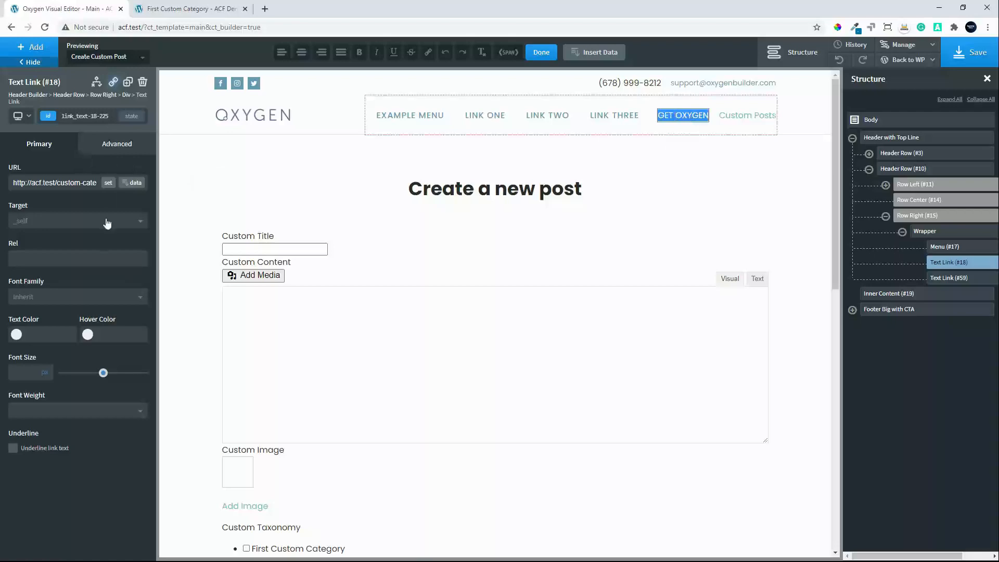
type("Create")
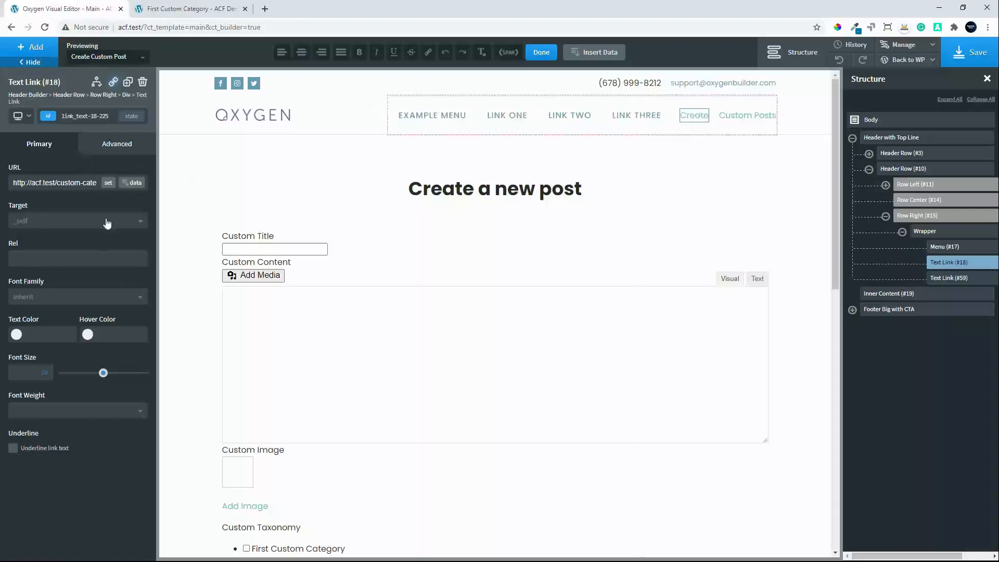
type(" Post")
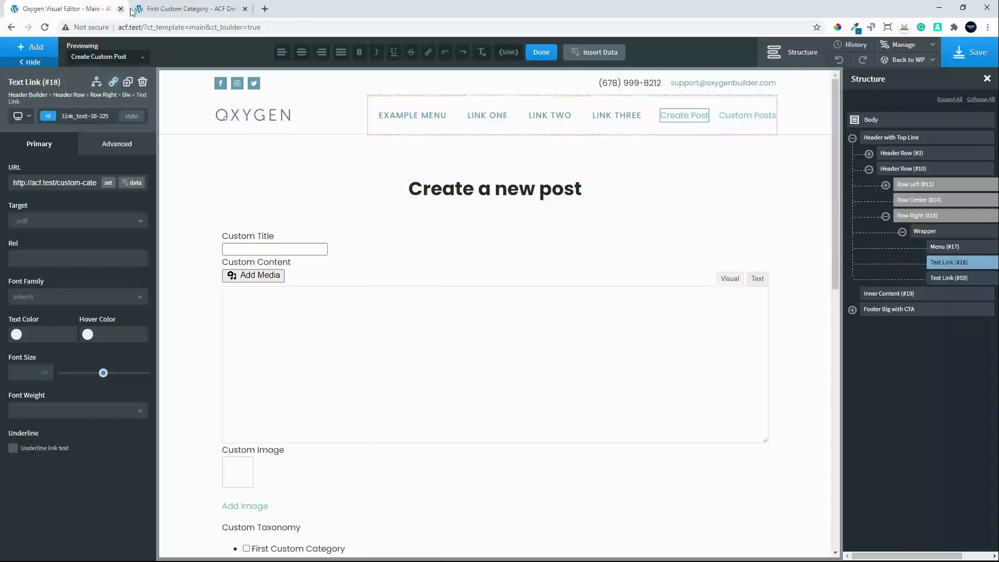
- Open the Create Custom Post page from the WordPress admin in the other browser tab, update it and view it on the front end
left_click(190, 8)
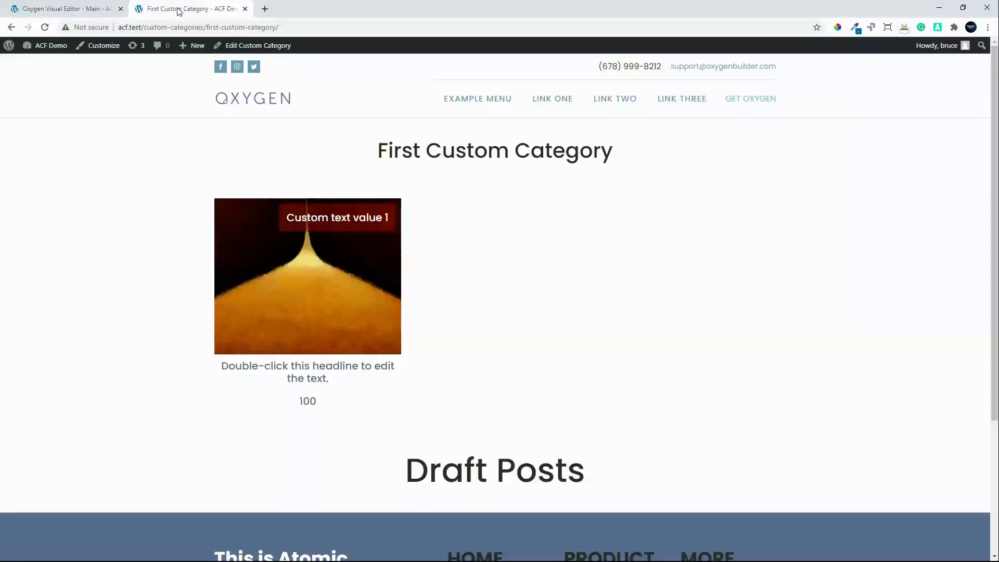
left_click(56, 47)
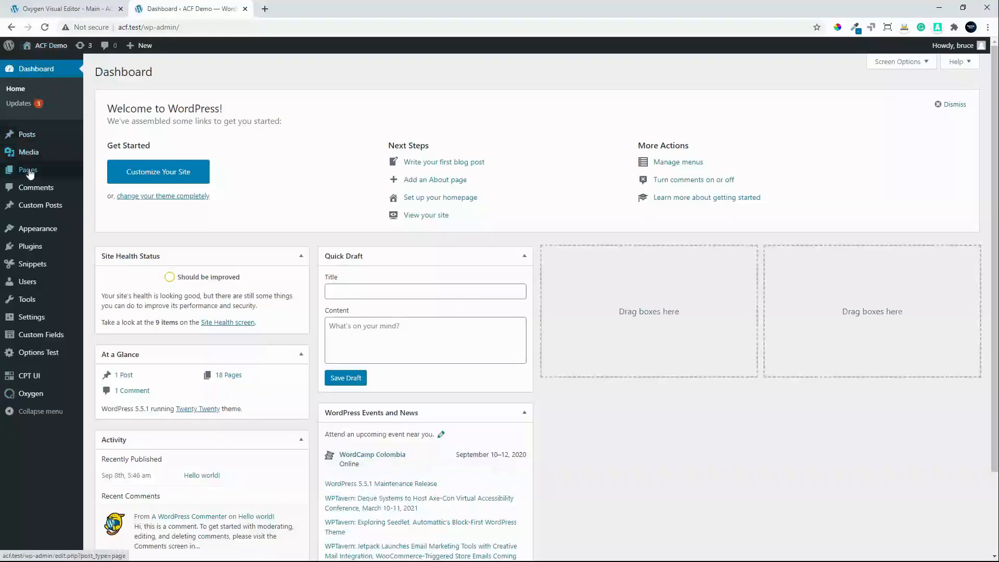
left_click(29, 172)
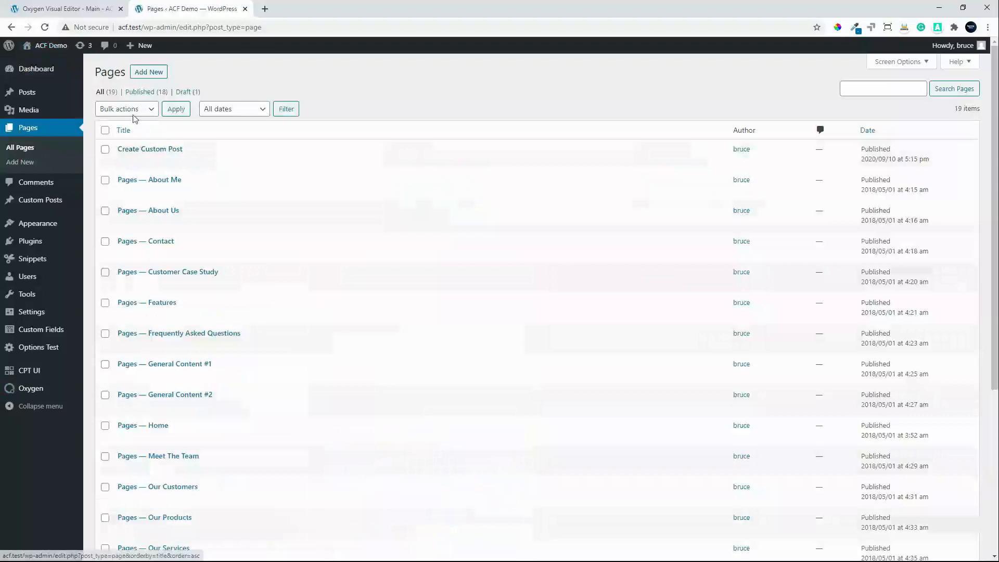
left_click(151, 149)
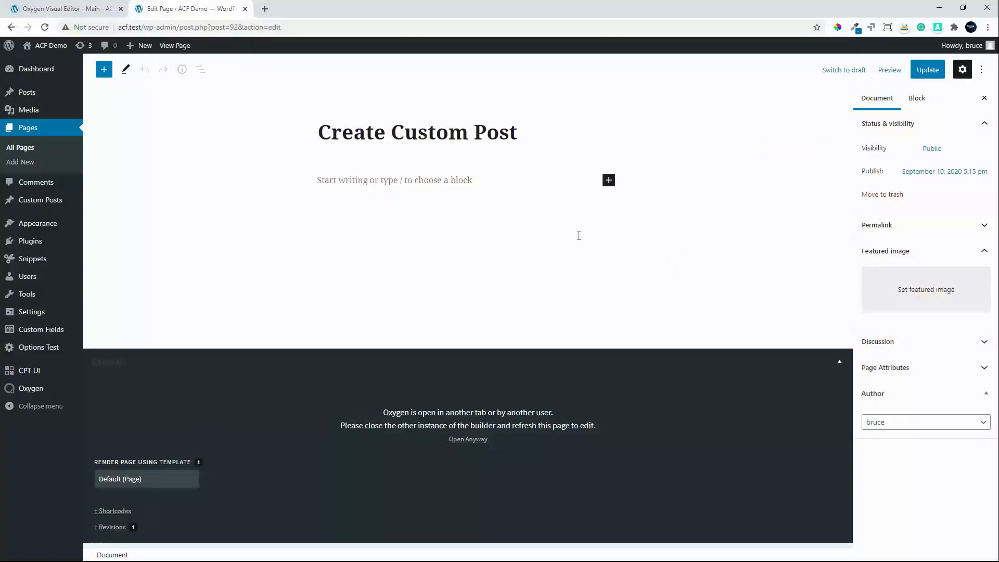
left_click(928, 70)
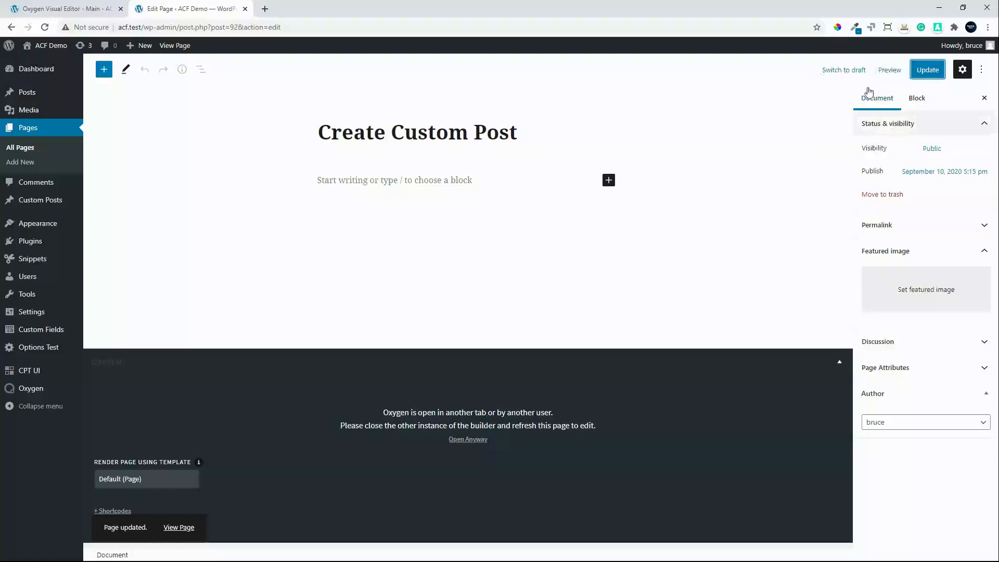
left_click(172, 39)
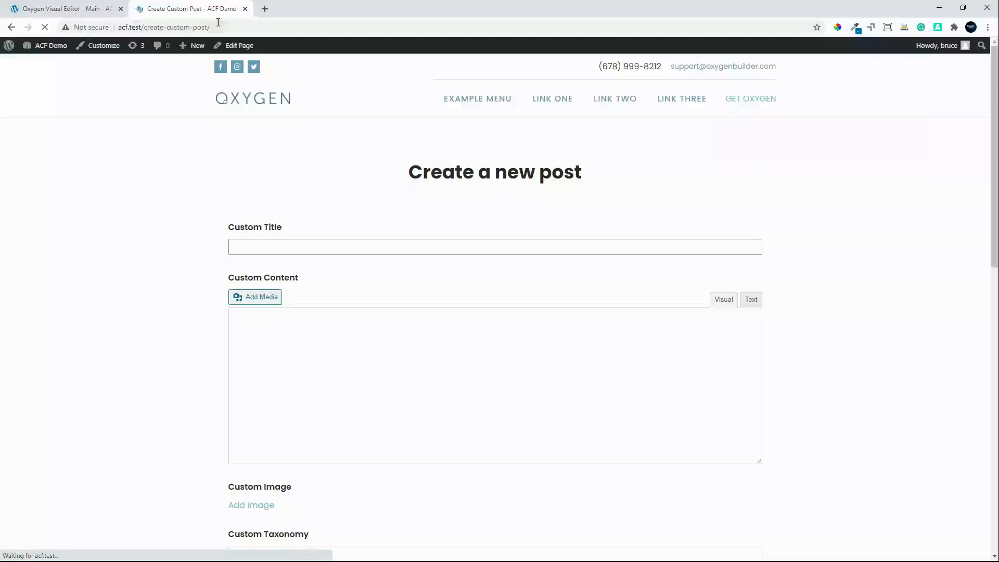
- Copy the front-end Create Custom Post page address and set it as the Create Post link's URL in the Oxygen editor
left_click(221, 25)
key("ctrl+c")
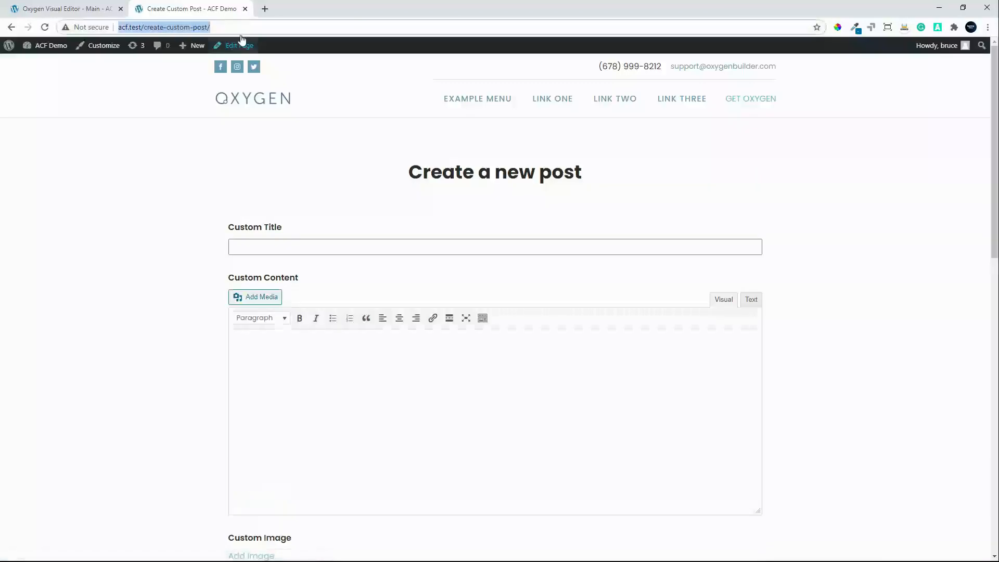
left_click(78, 9)
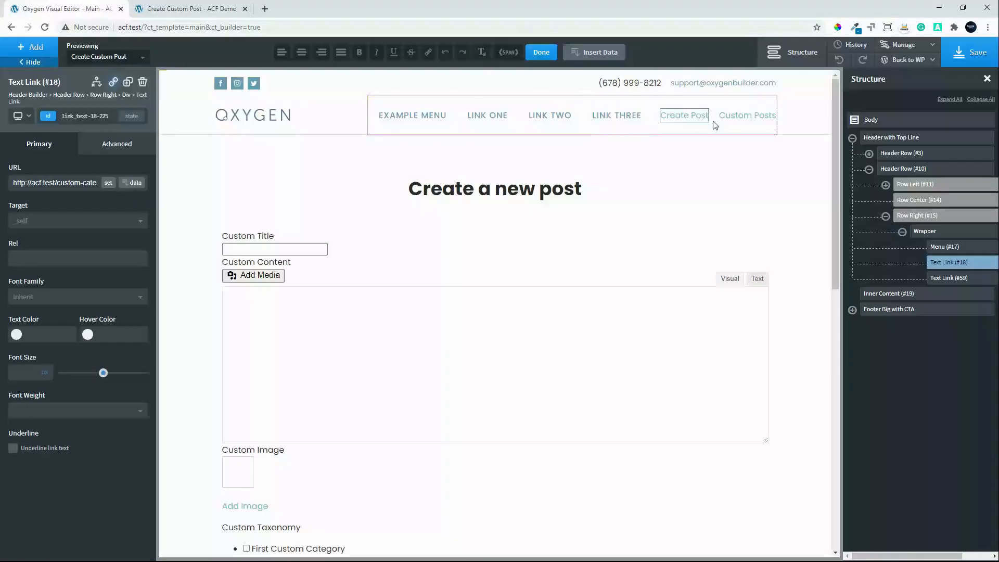
triple_click(59, 182)
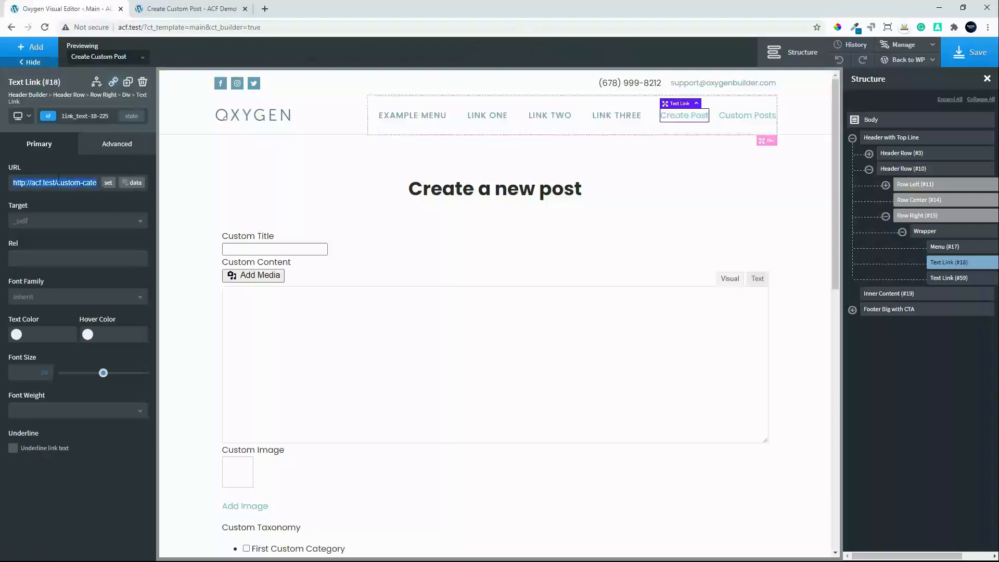
key("ctrl+v")
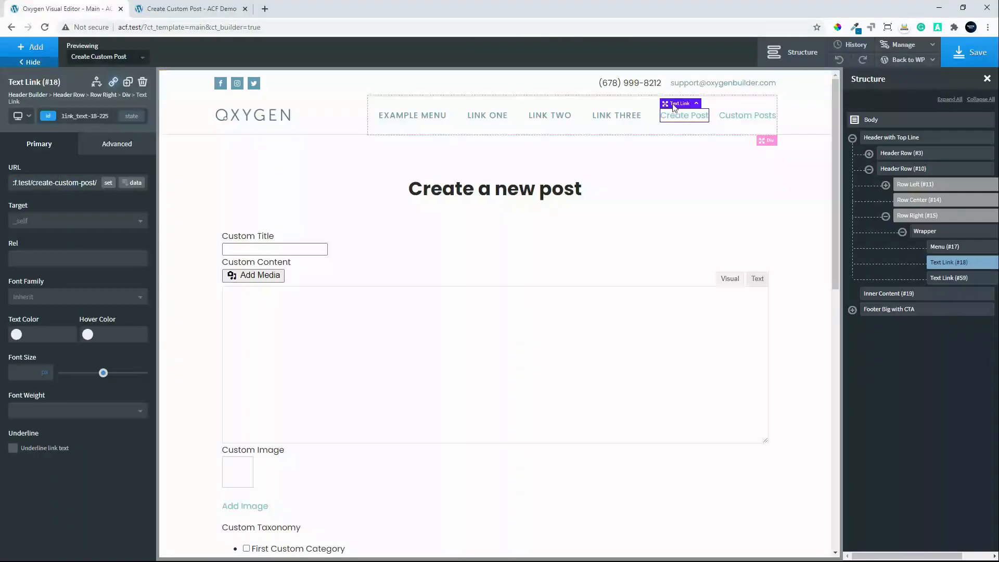
- Add a display condition to the Create Post link requiring User Role == editor
left_click(96, 81)
left_click(126, 119)
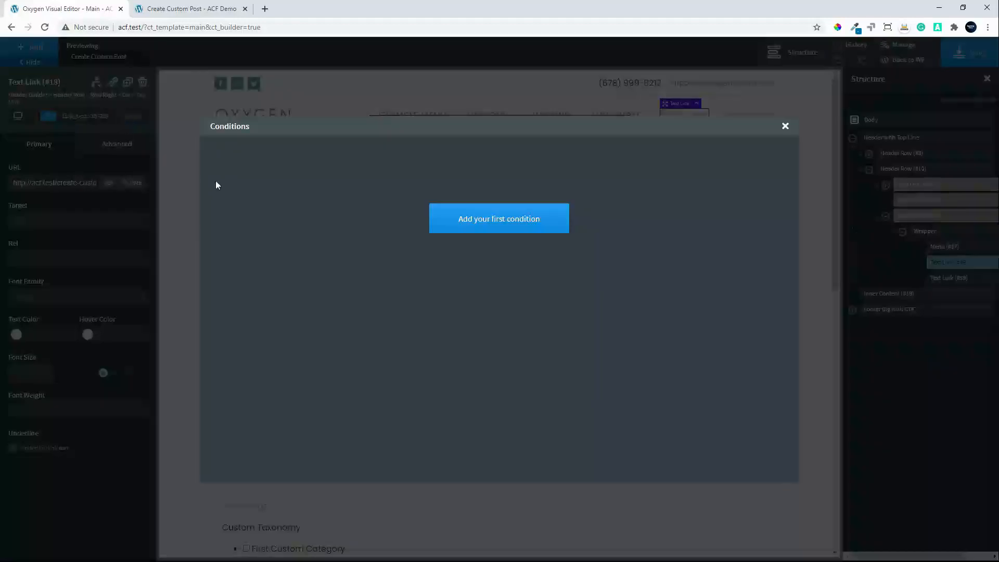
left_click(498, 229)
left_click(279, 162)
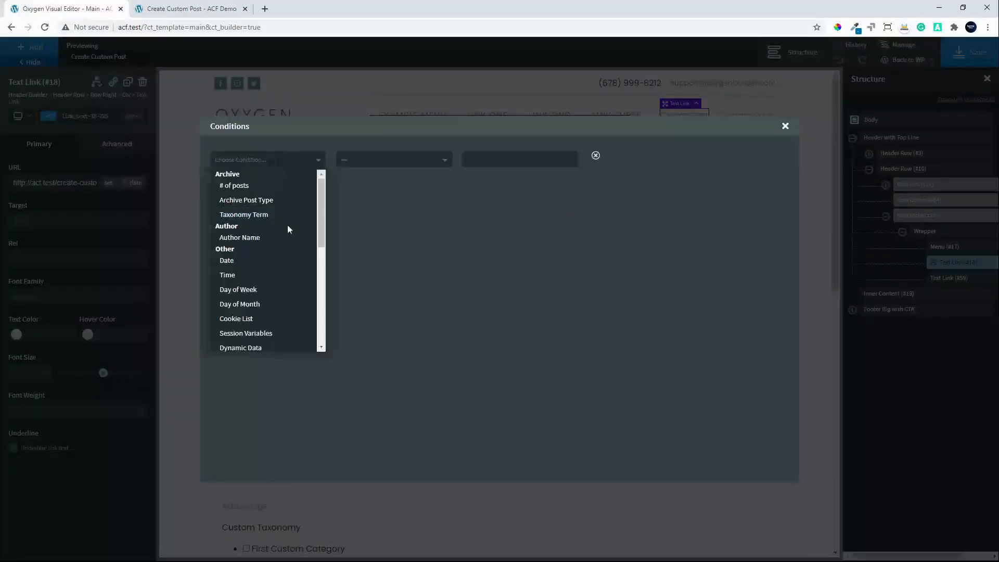
scroll(313, 291, "down", 3)
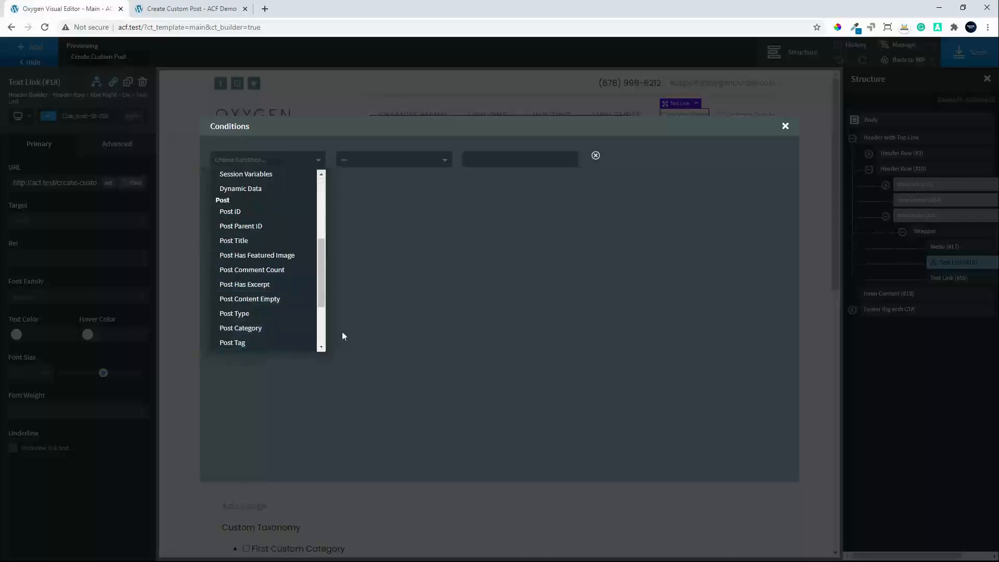
scroll(312, 334, "down", 3)
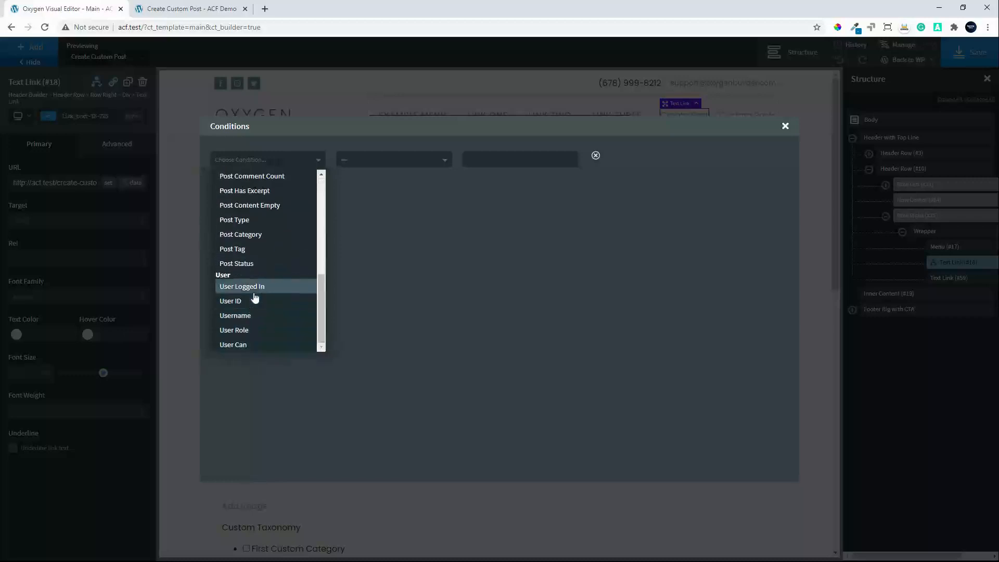
left_click(268, 331)
left_click(495, 158)
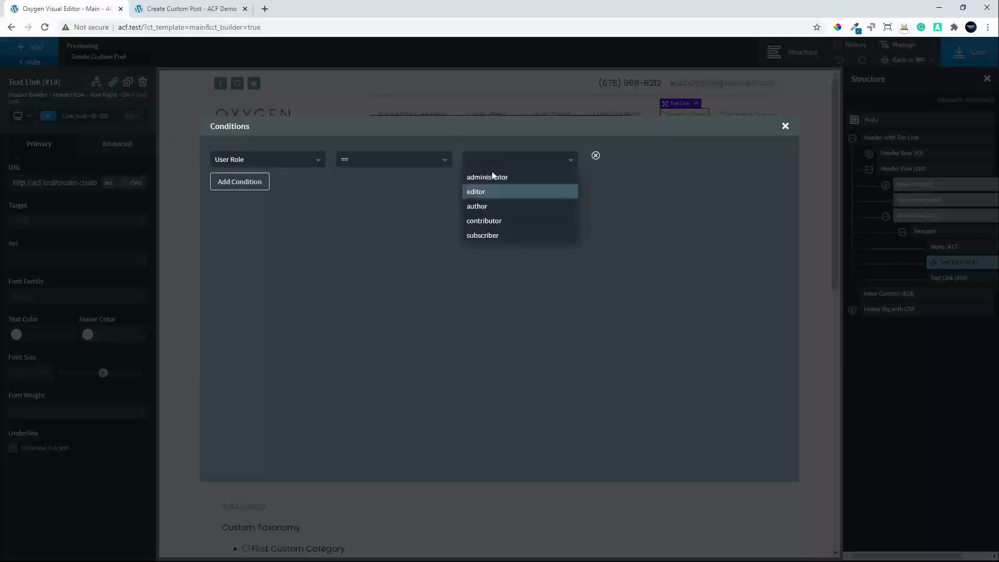
left_click(484, 194)
left_click(260, 159)
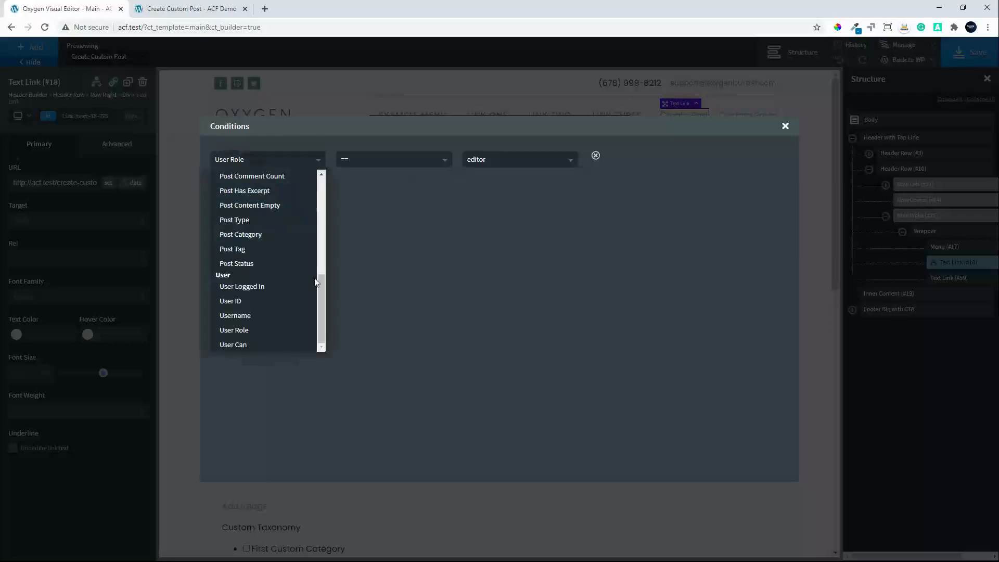
left_click(268, 331)
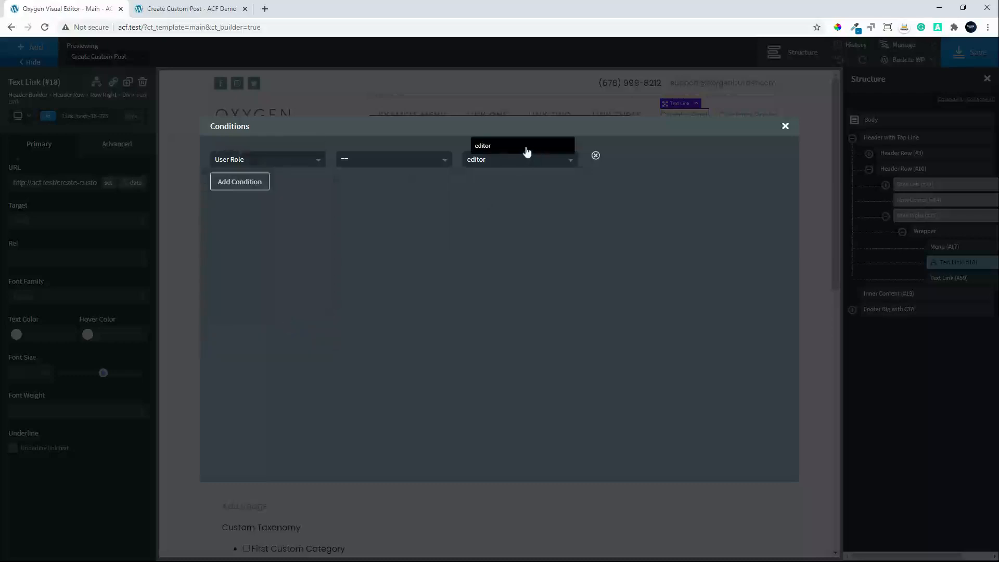
- Add a second display condition to the Create Post link requiring User Role == author, and save the template
left_click(245, 183)
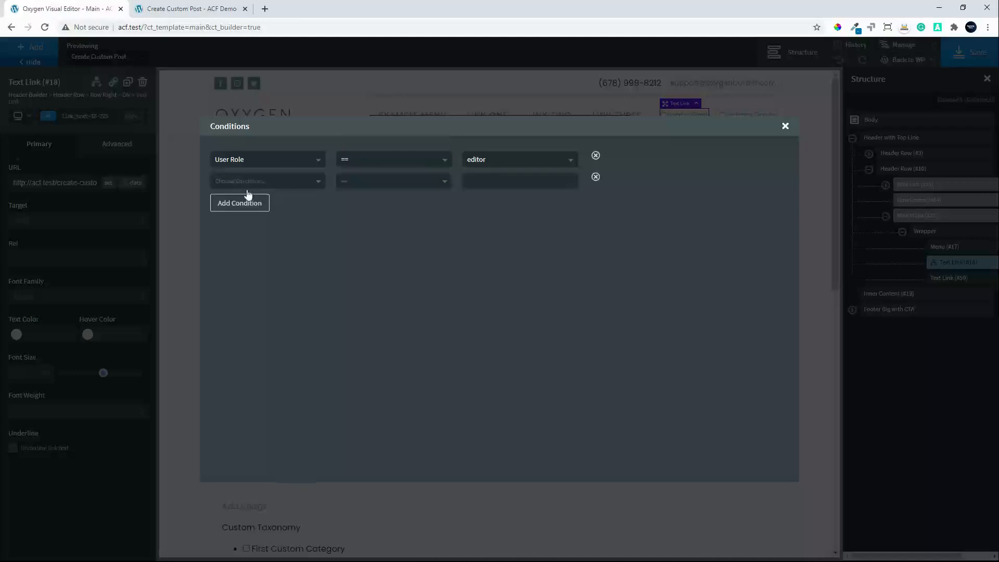
left_click(261, 186)
scroll(296, 354, "down", 6)
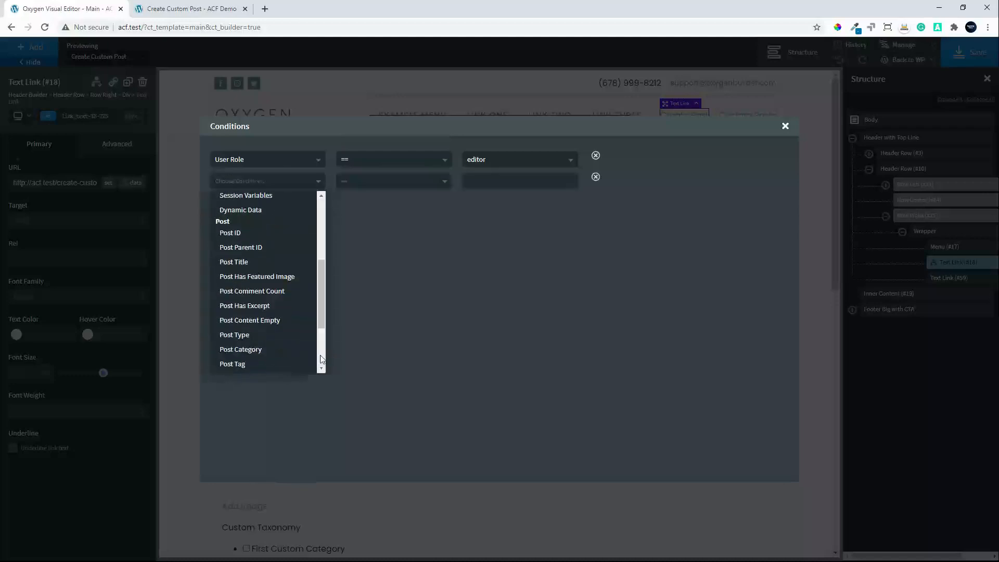
left_click(263, 352)
left_click(509, 179)
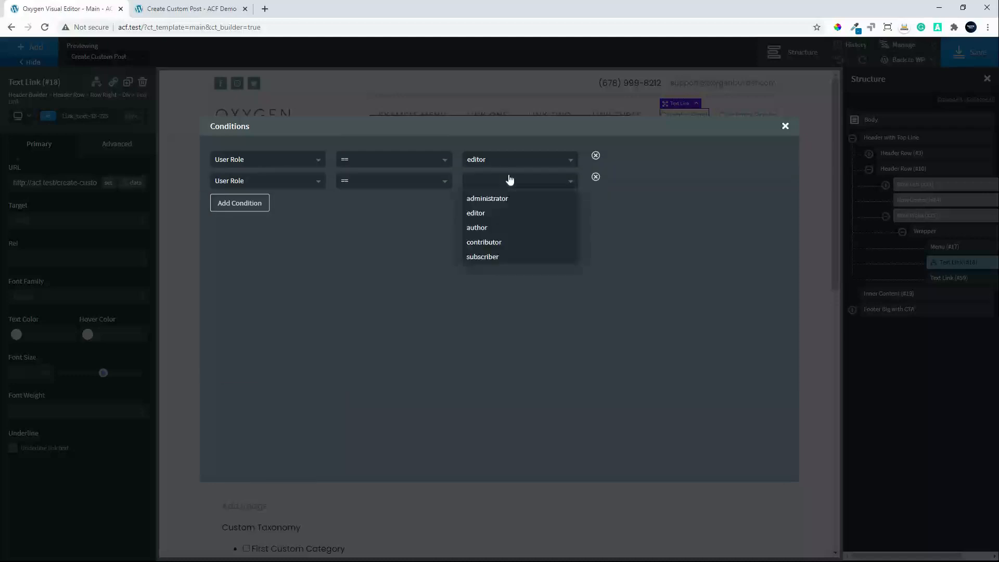
left_click(503, 229)
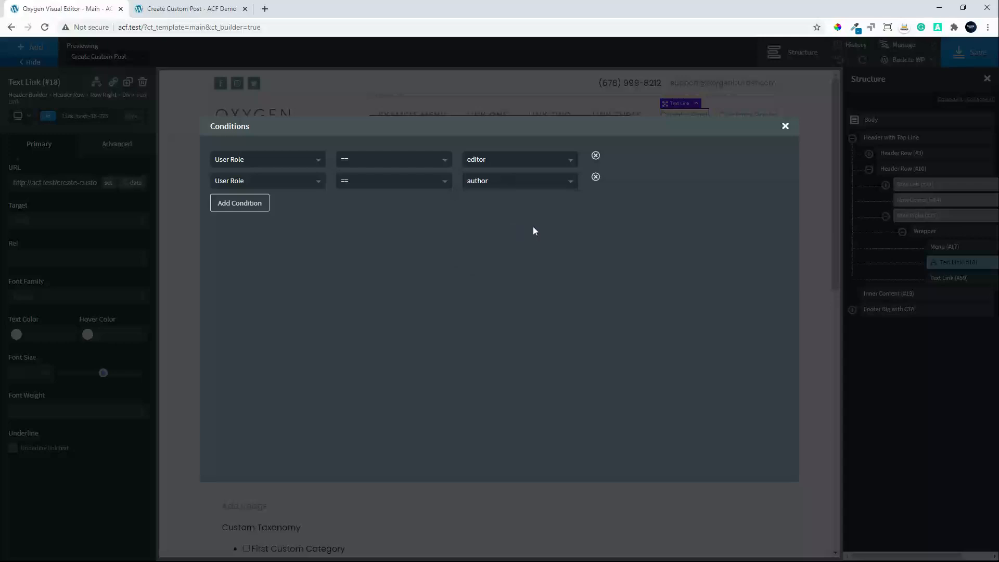
left_click(786, 128)
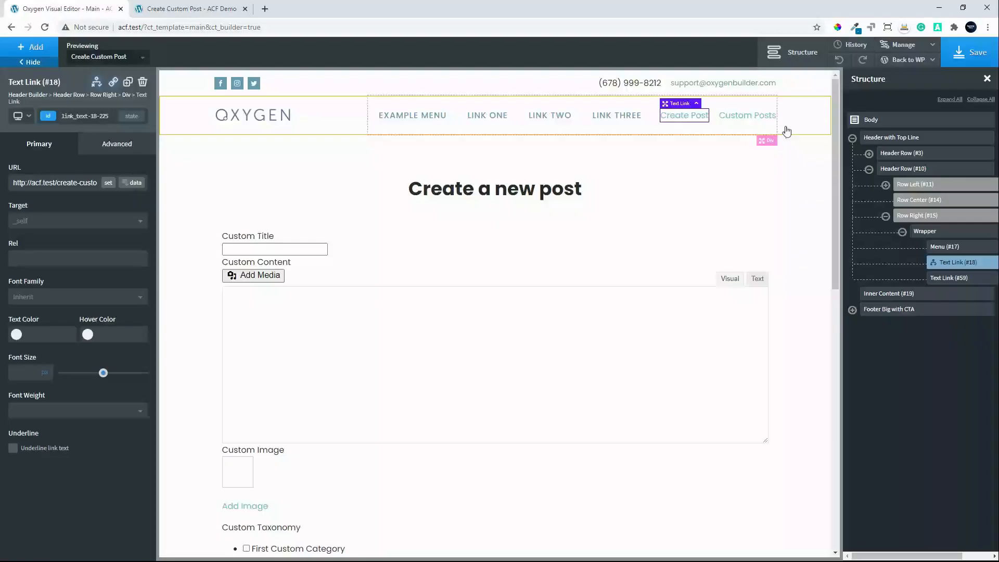
left_click(964, 59)
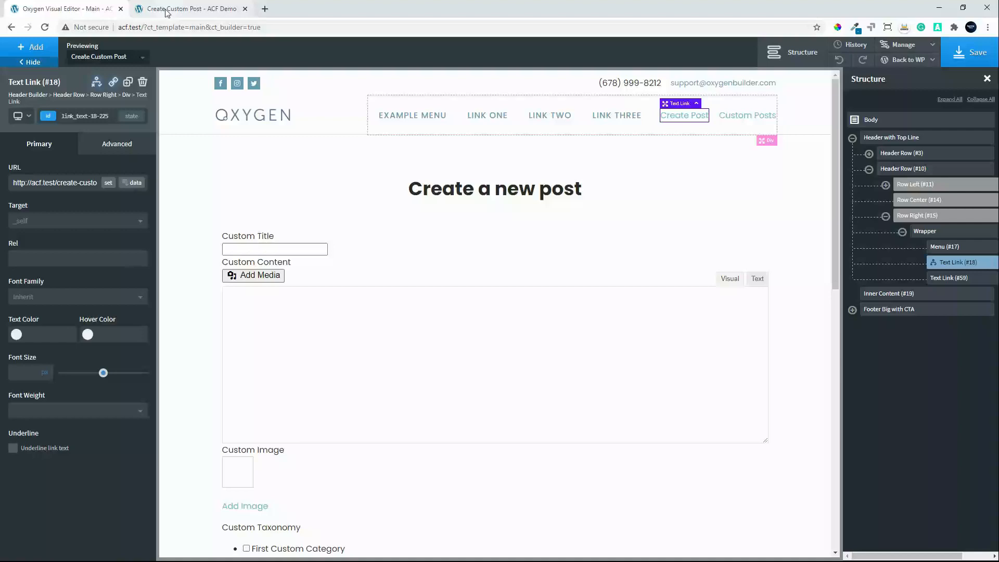
- Reload the front-end Create Custom Post page to check the header links and follow the Custom Posts link
left_click(172, 9)
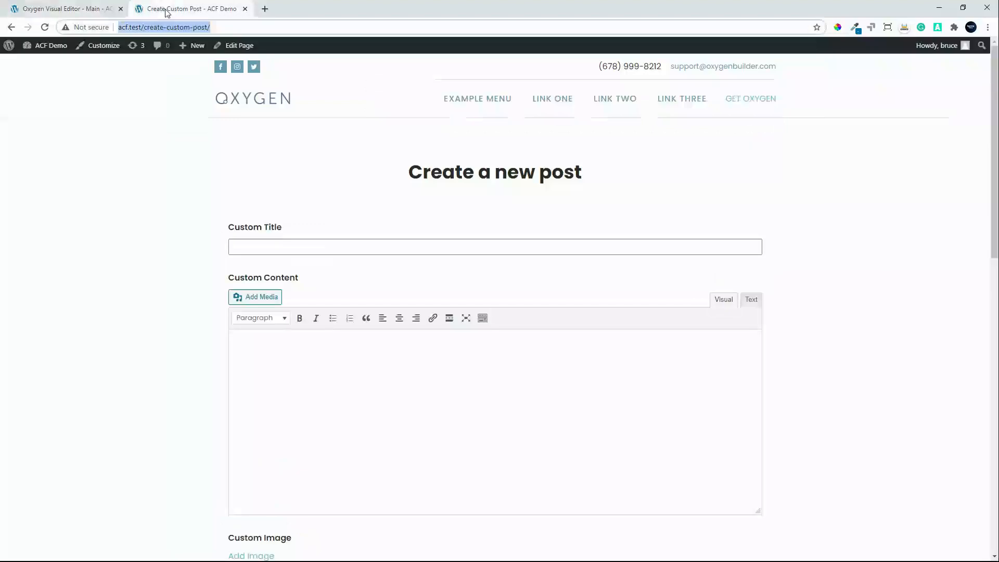
left_click(45, 28)
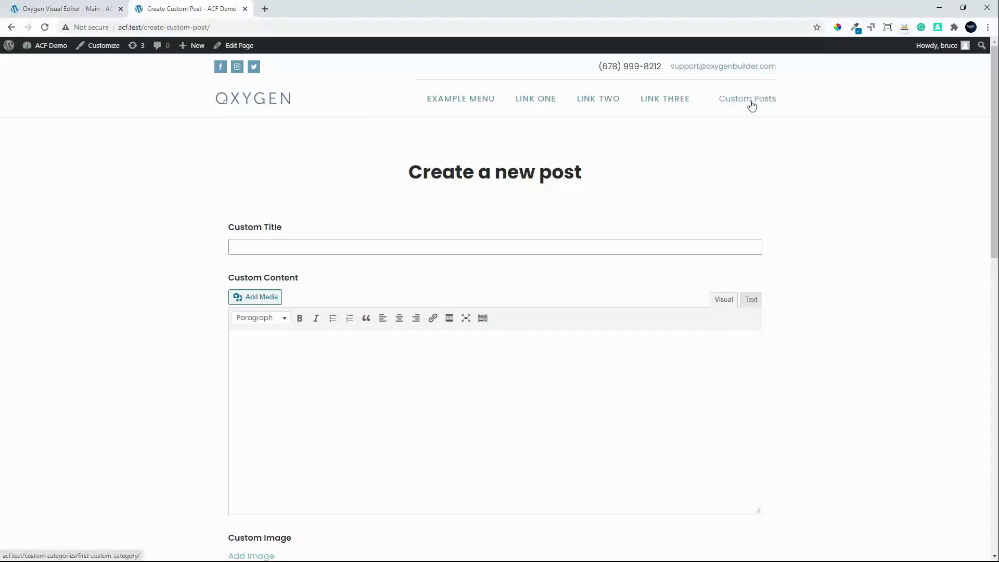
left_click(752, 104)
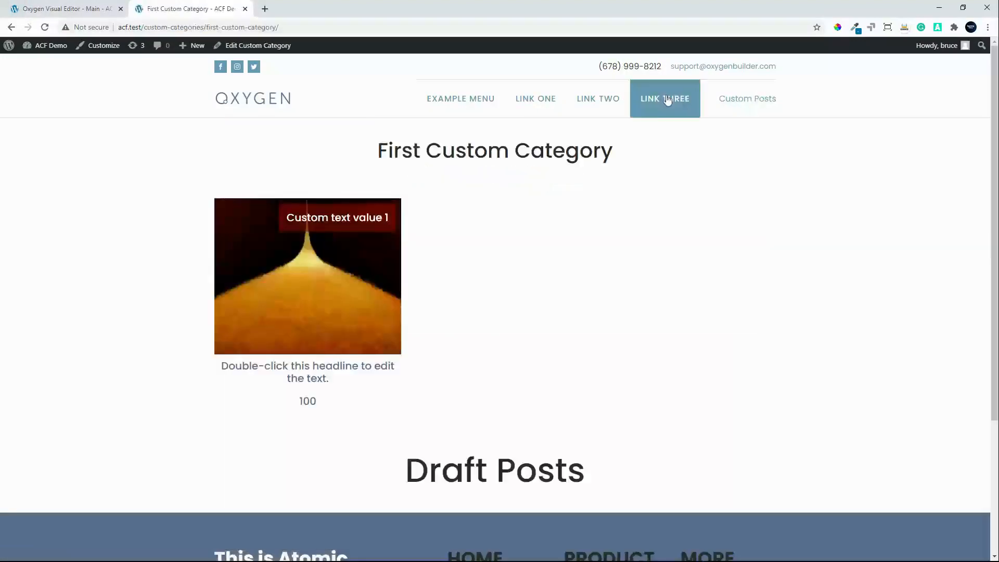
- Return to the Oxygen editor and add a third display condition to the Create Post link requiring User Role == administrator
left_click(50, 8)
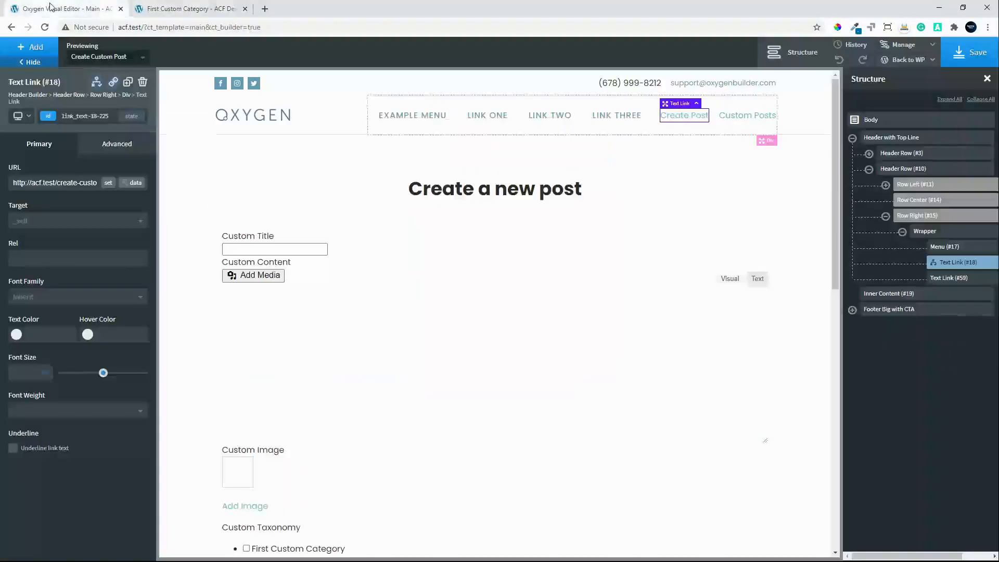
left_click(96, 82)
left_click(123, 118)
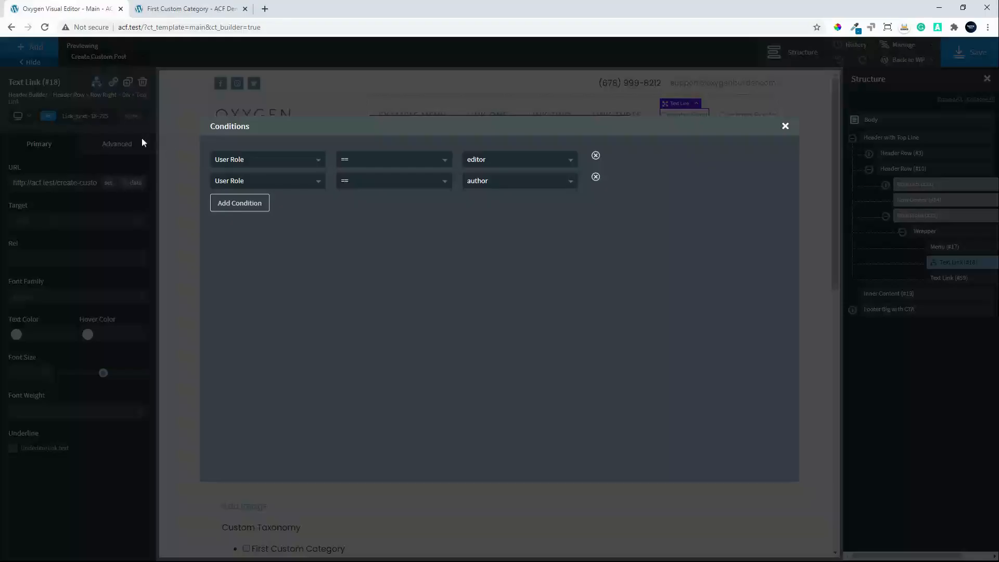
left_click(244, 204)
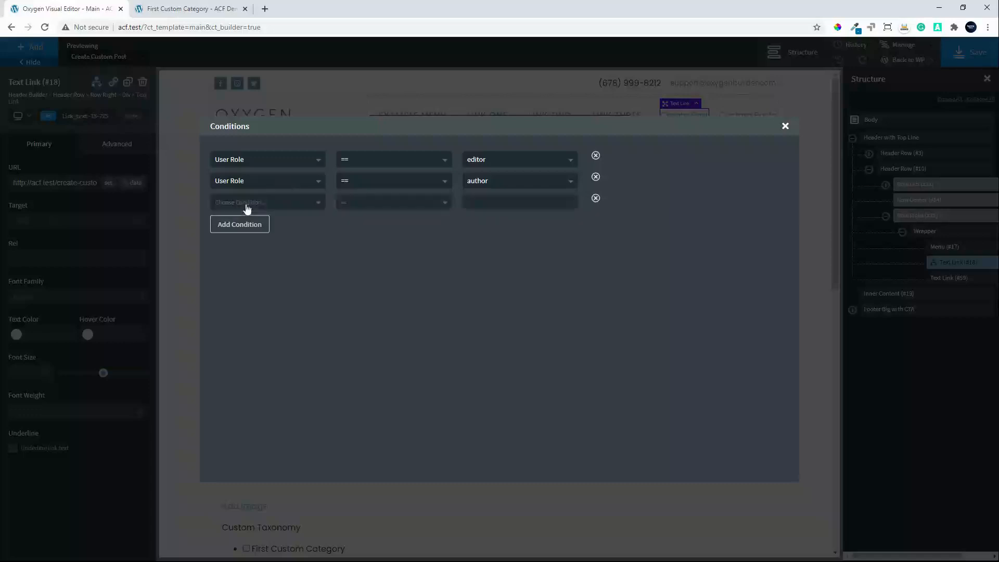
left_click(276, 208)
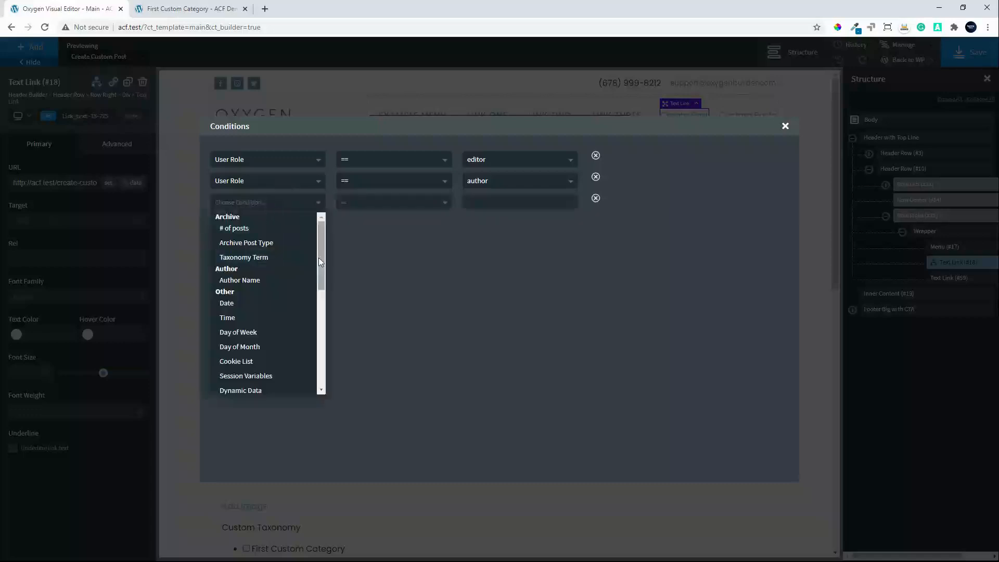
left_click_drag(319, 257, 305, 362)
left_click(247, 373)
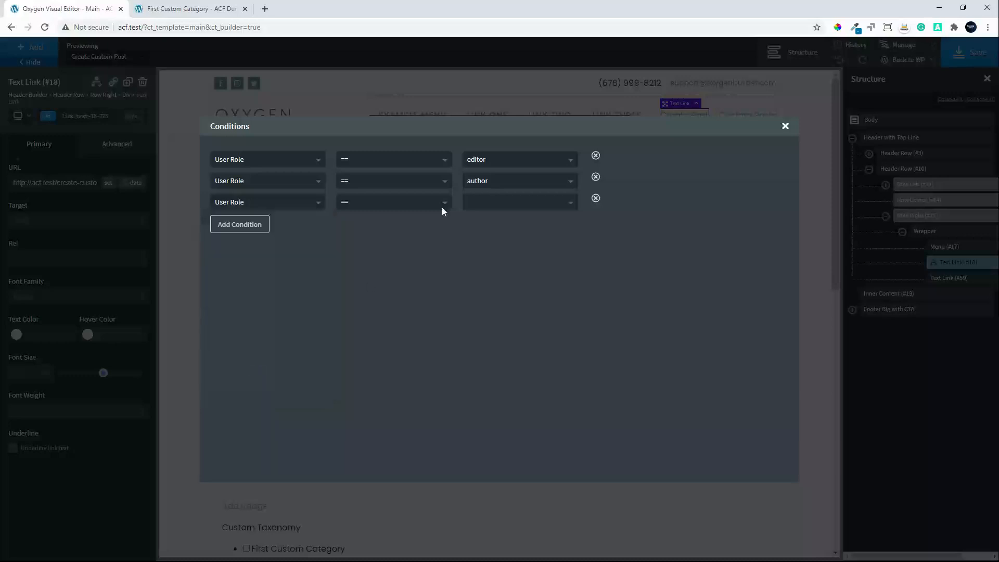
left_click(473, 206)
left_click(491, 221)
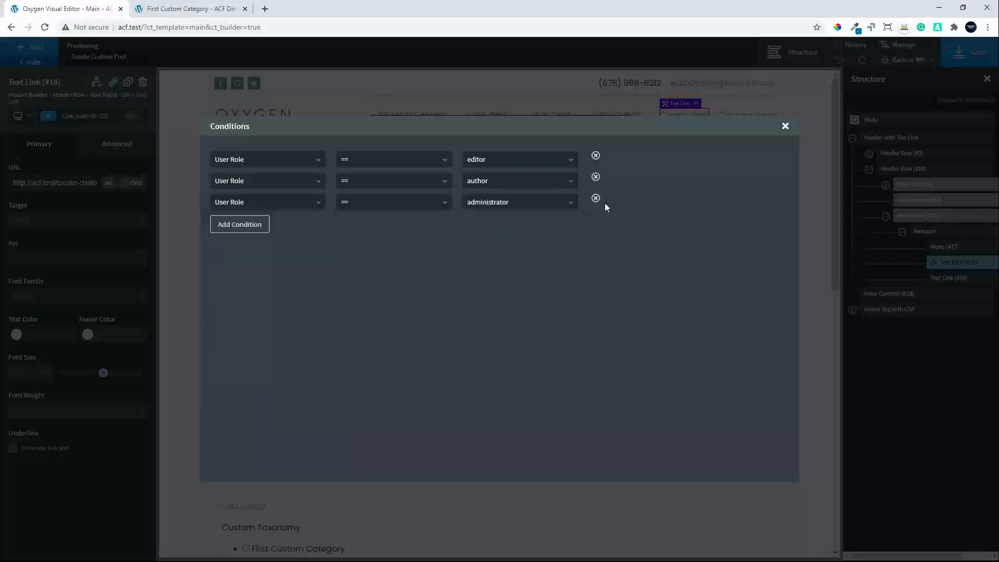
left_click(785, 126)
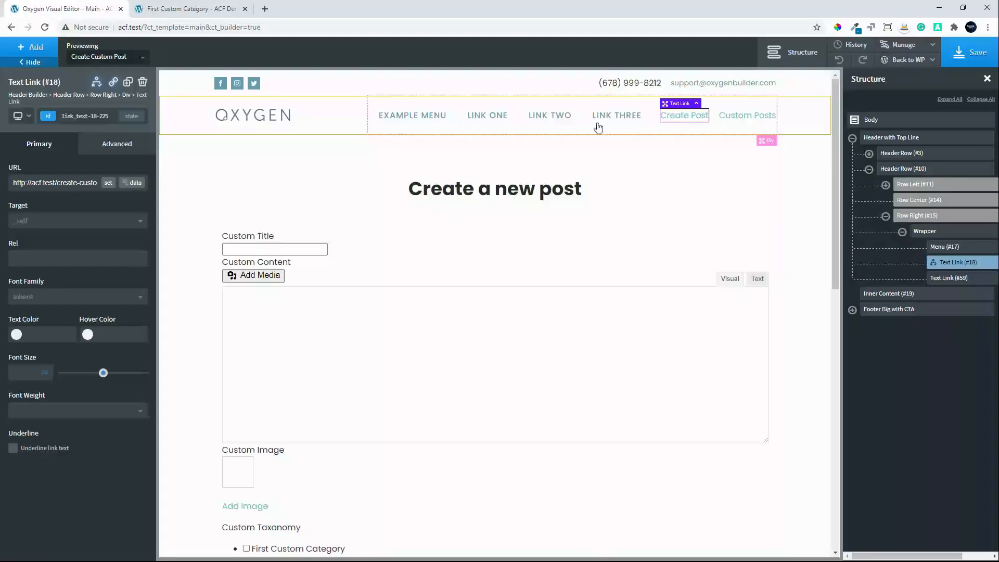
- Set the Create Post link's condition type to OR and save the template
left_click(96, 84)
left_click(179, 157)
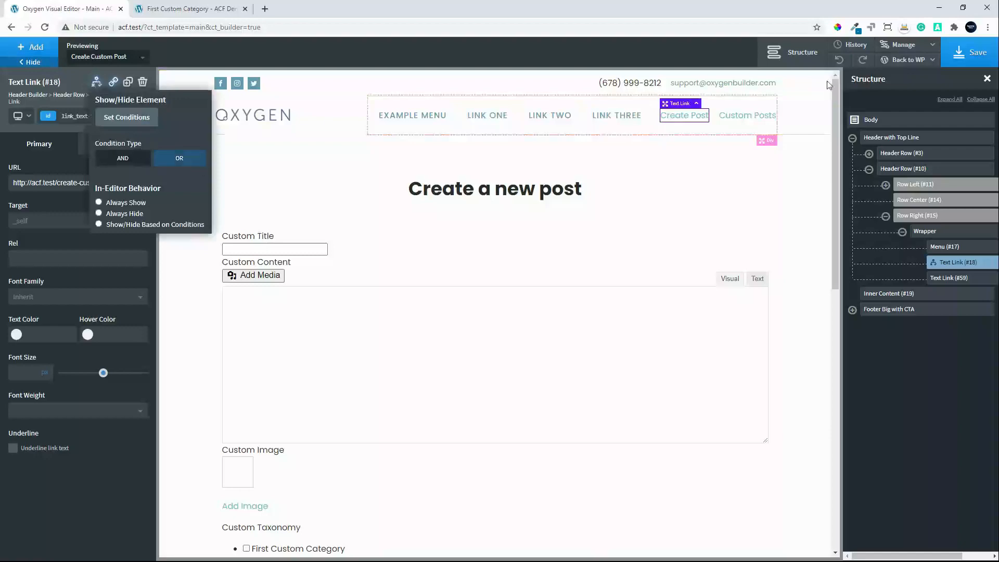
left_click(967, 54)
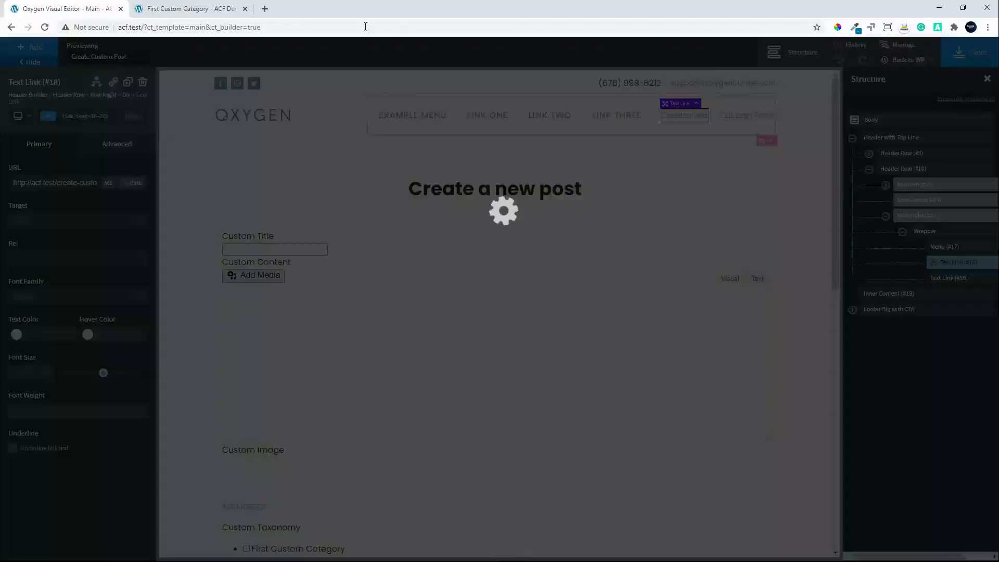
- Reload the front-end First Custom Category archive and test the Create Post and Custom Posts header links
left_click(187, 8)
left_click(45, 28)
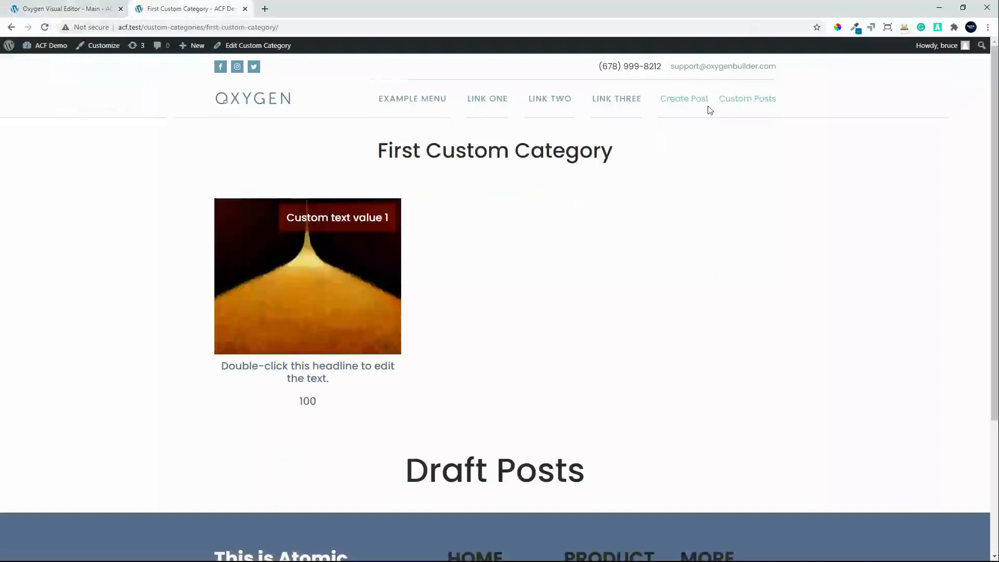
left_click(694, 104)
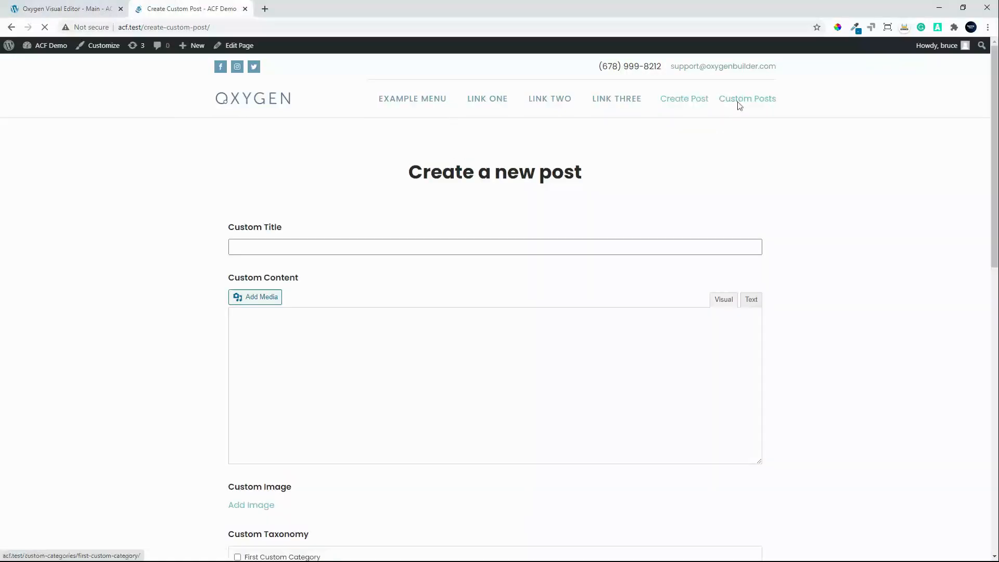
left_click(739, 104)
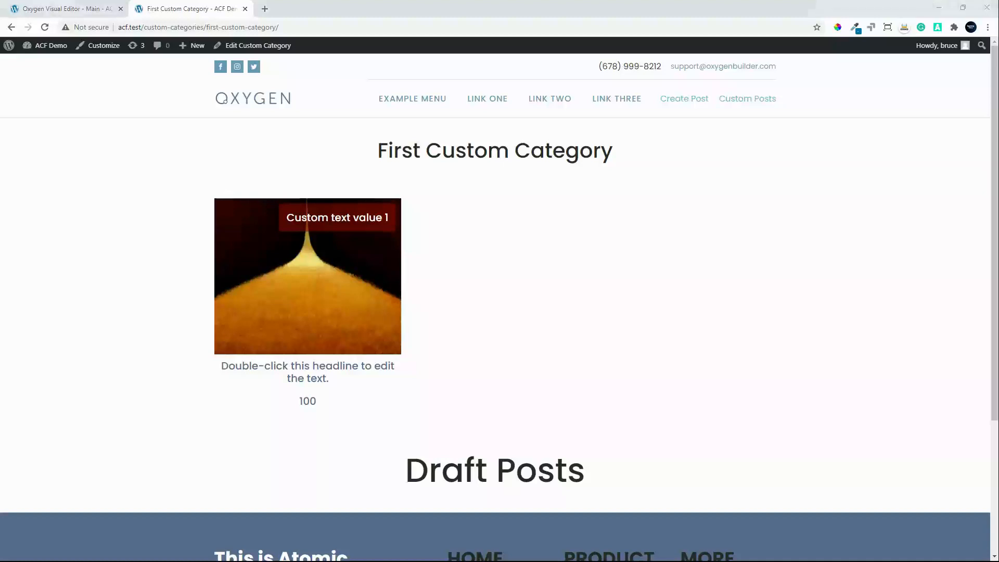
- Switch to the Opera window and reload the First Custom Category archive to check the header links for a logged-out visitor
left_click_drag(0, 360, 490, 83)
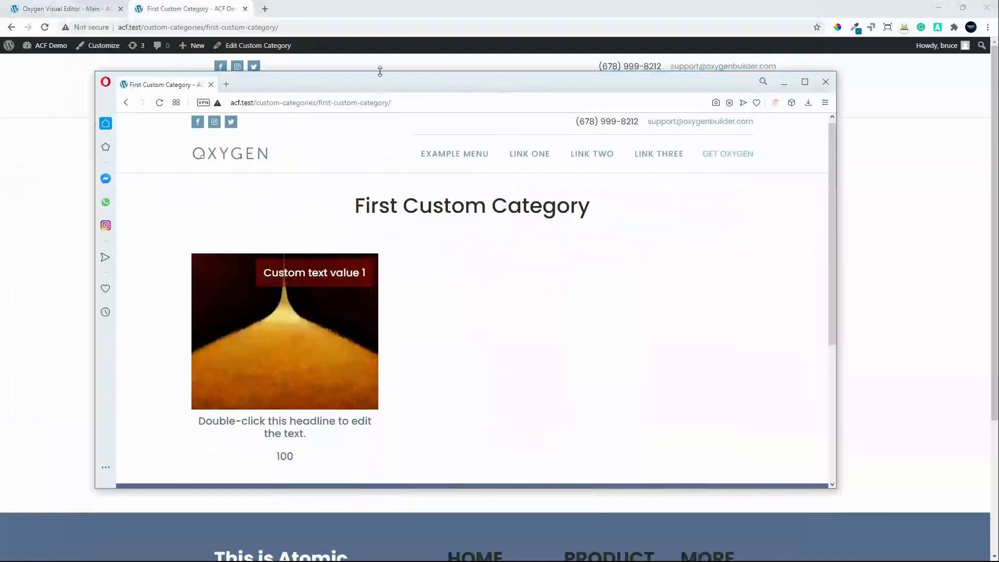
left_click(160, 107)
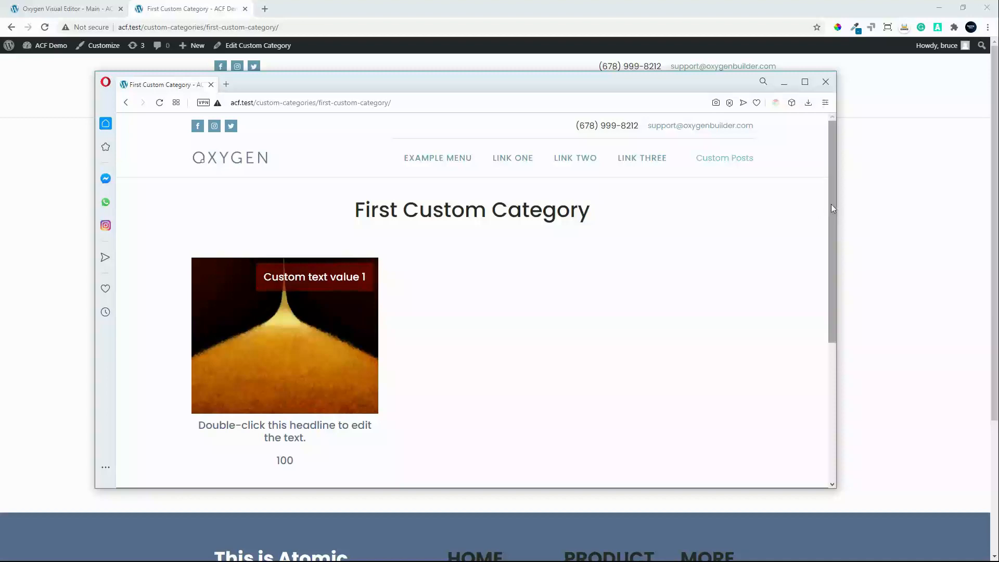
left_click_drag(831, 204, 861, 115)
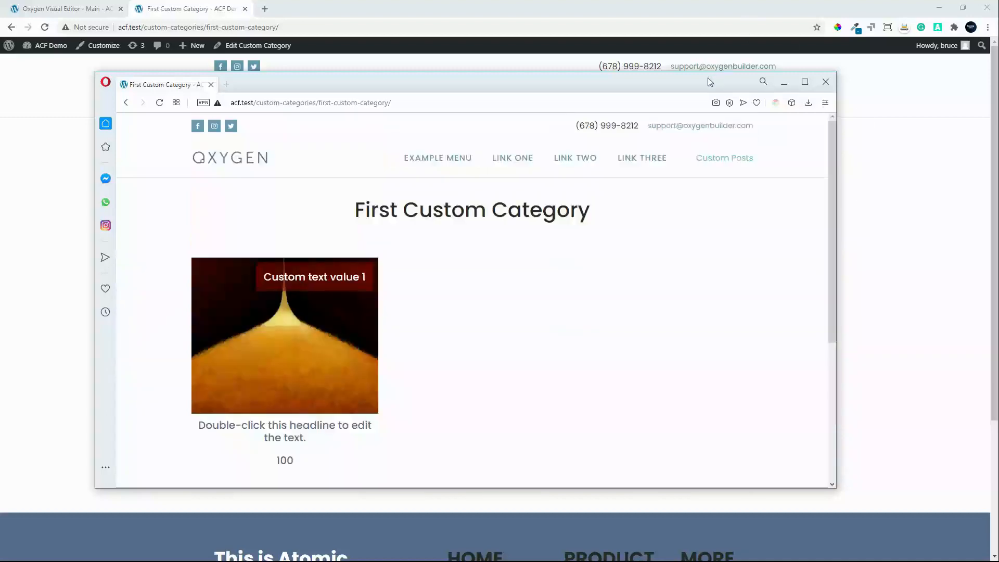